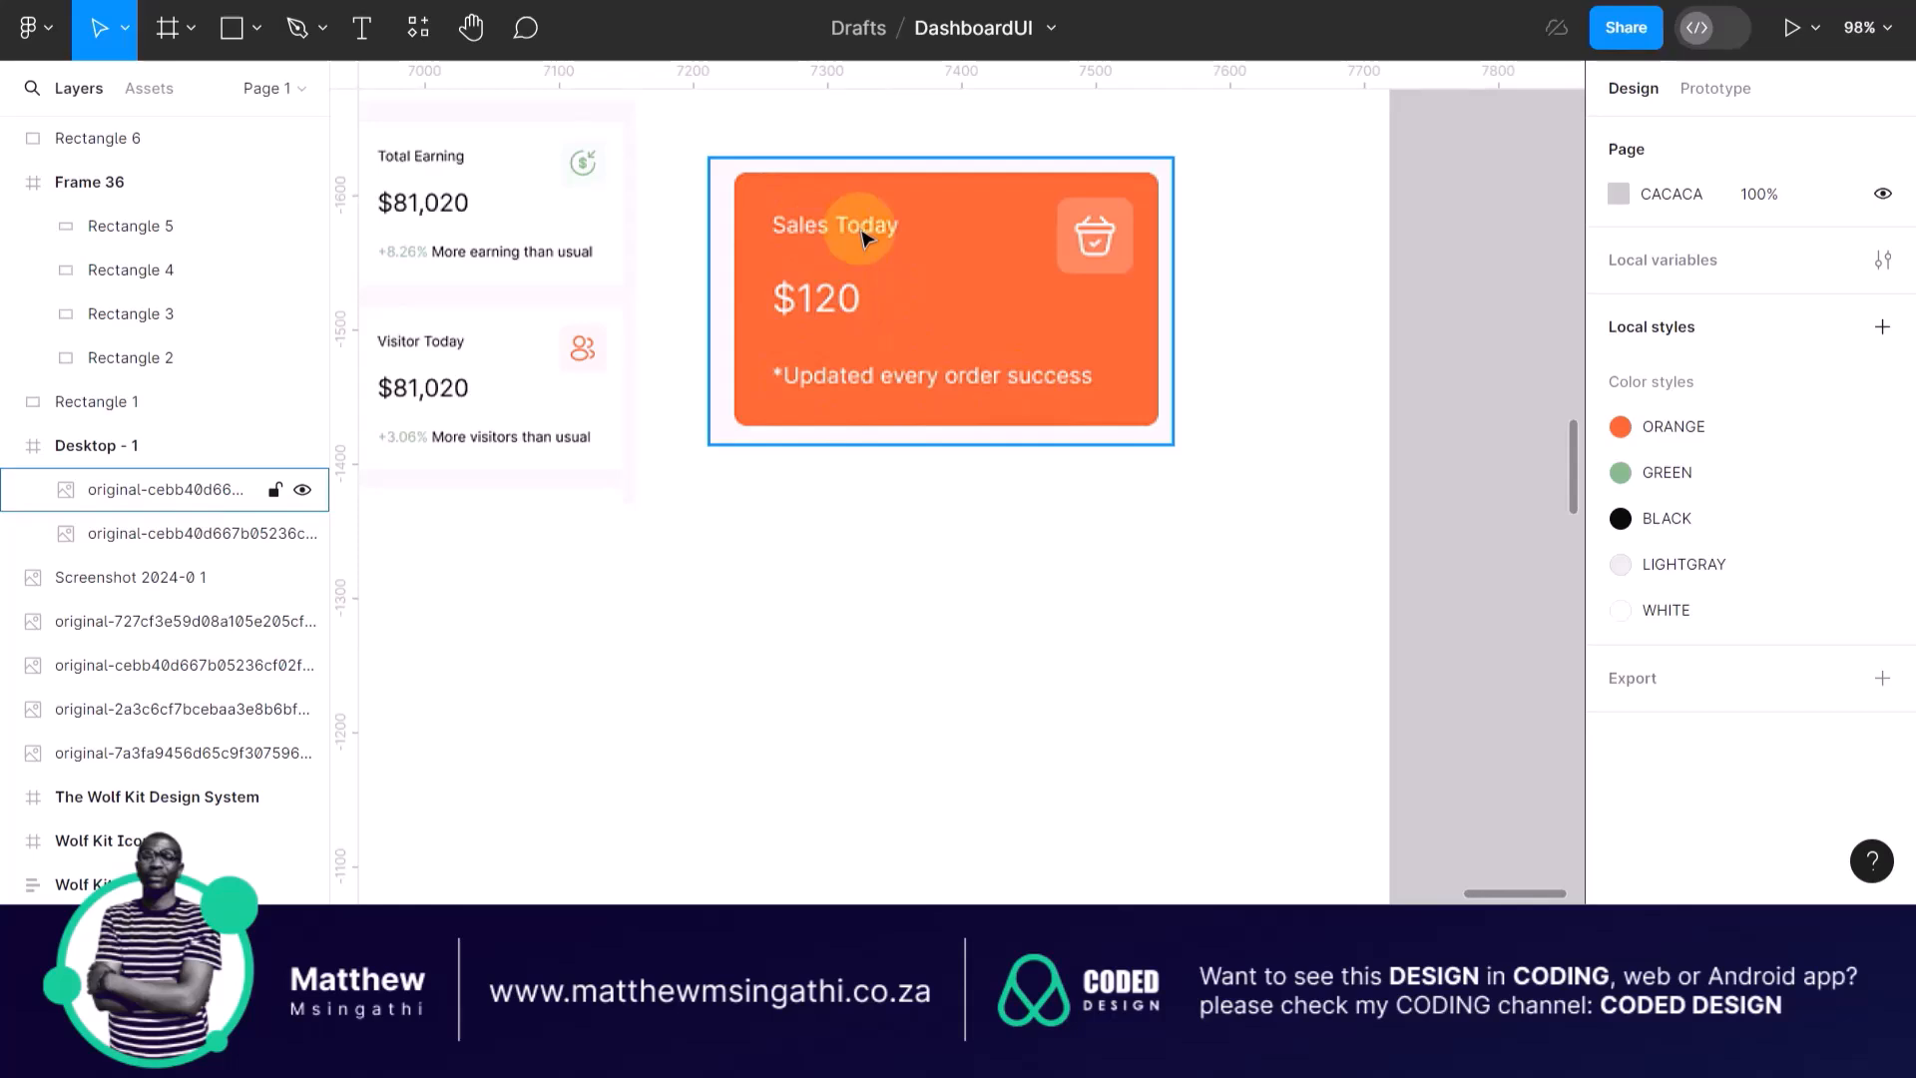
Examine the enlarged Sales Today reference card with its basket icon, and look over the Wolf Kit icon set.
scroll(1048, 236, up, 5)
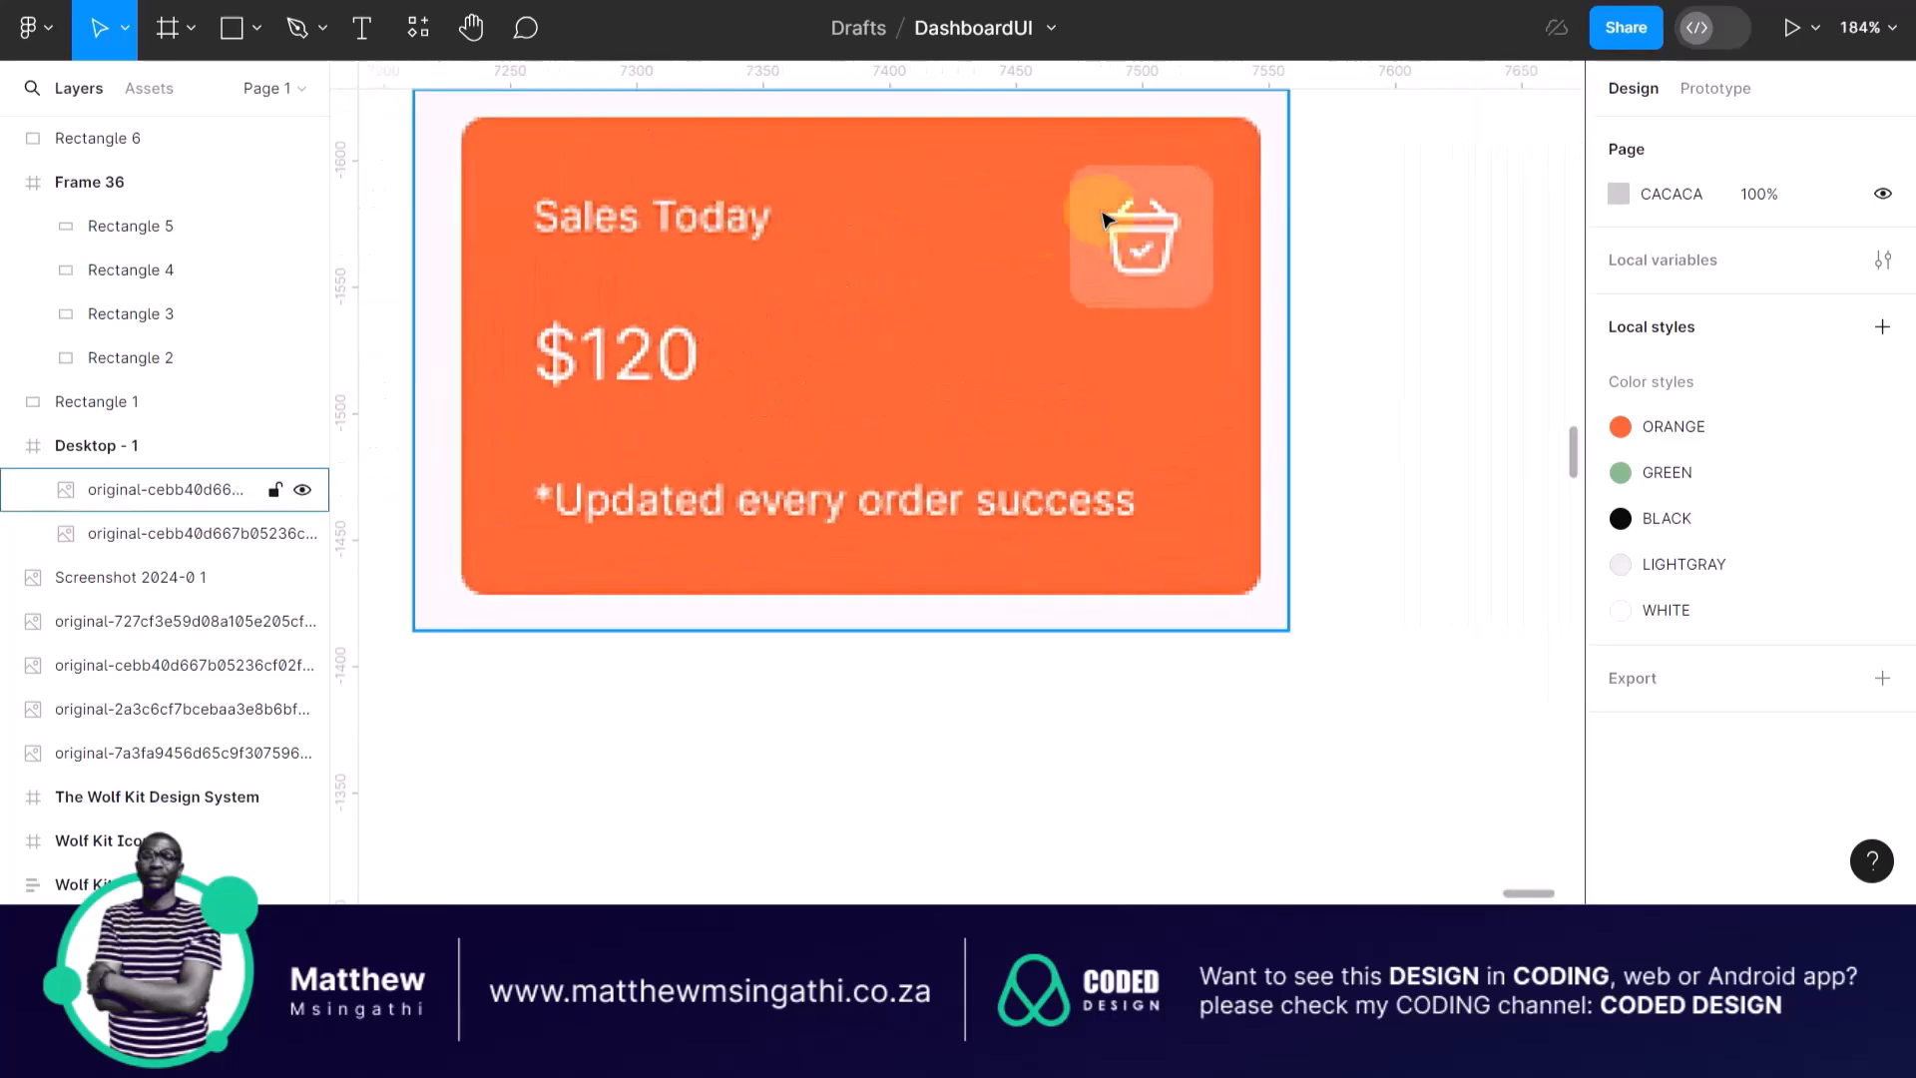
click(1120, 239)
scroll(1112, 250, down, 2)
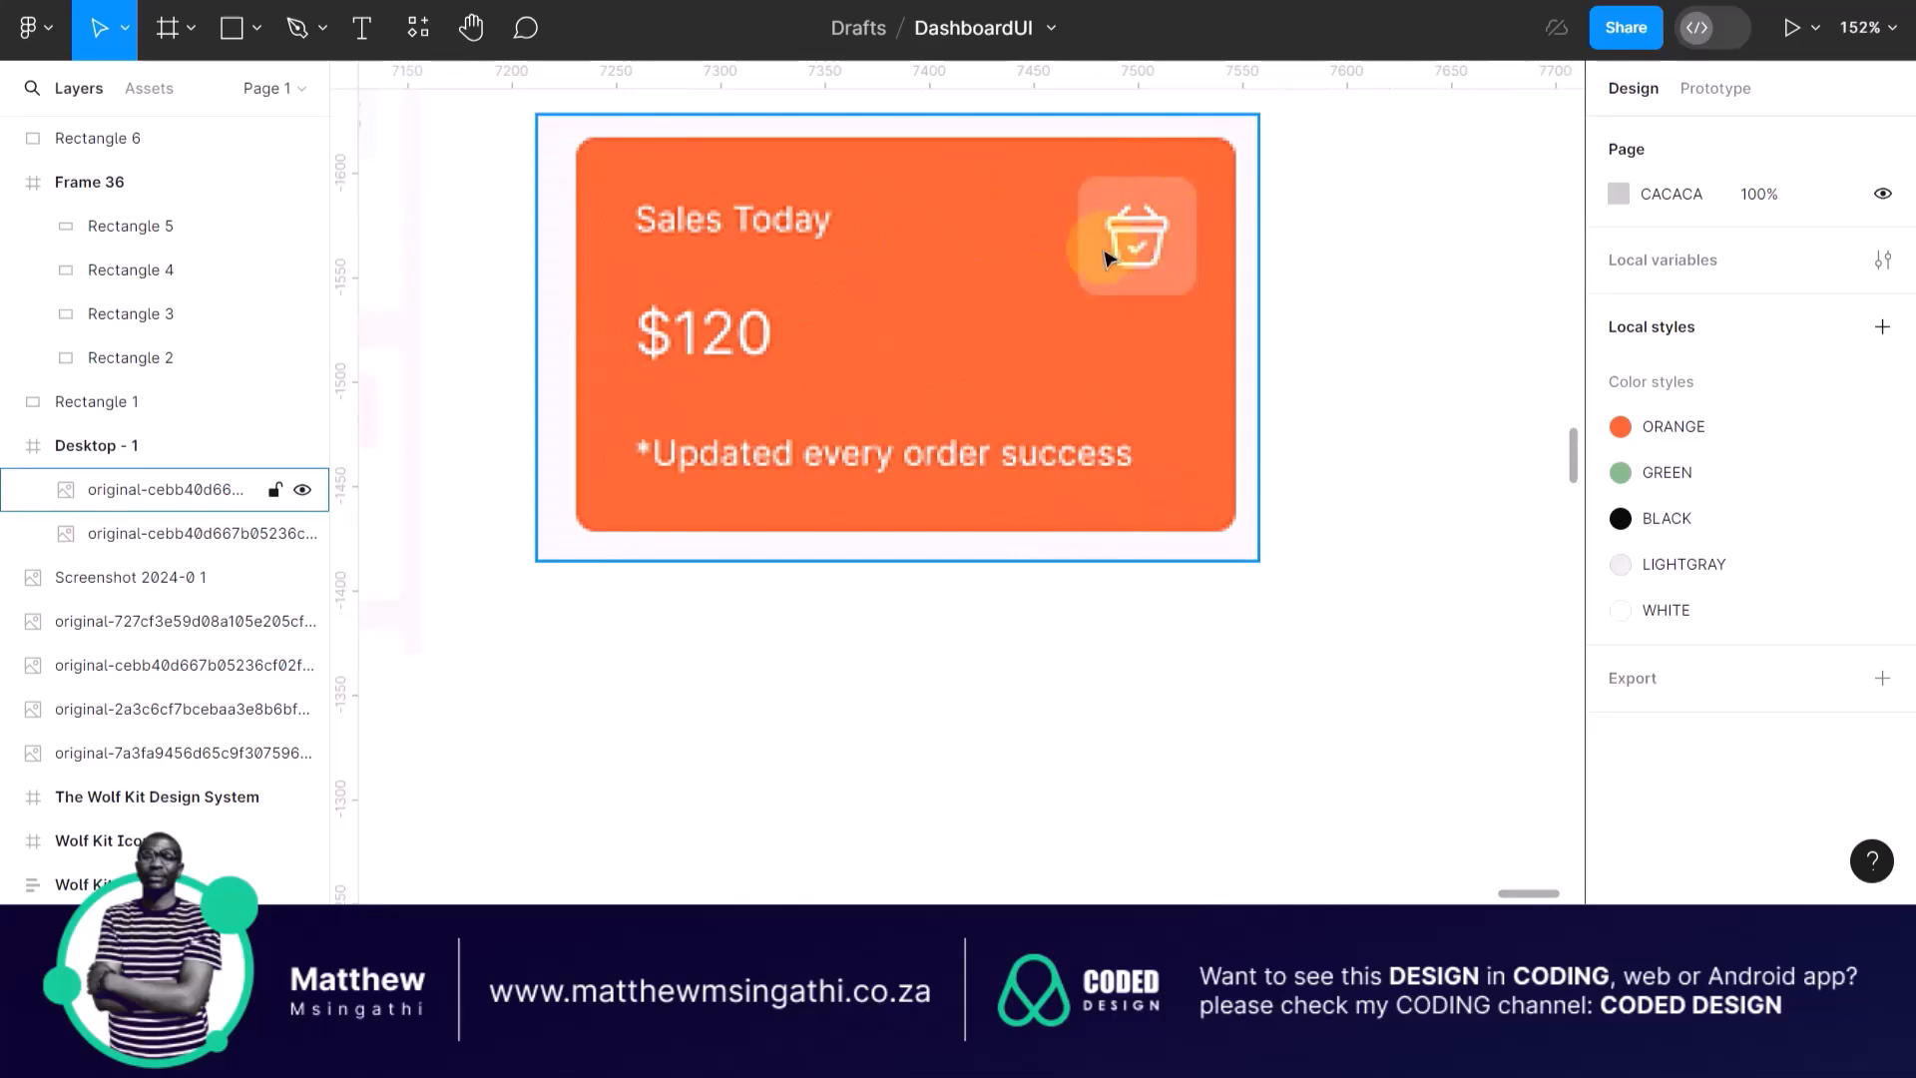
scroll(1108, 257, down, 4)
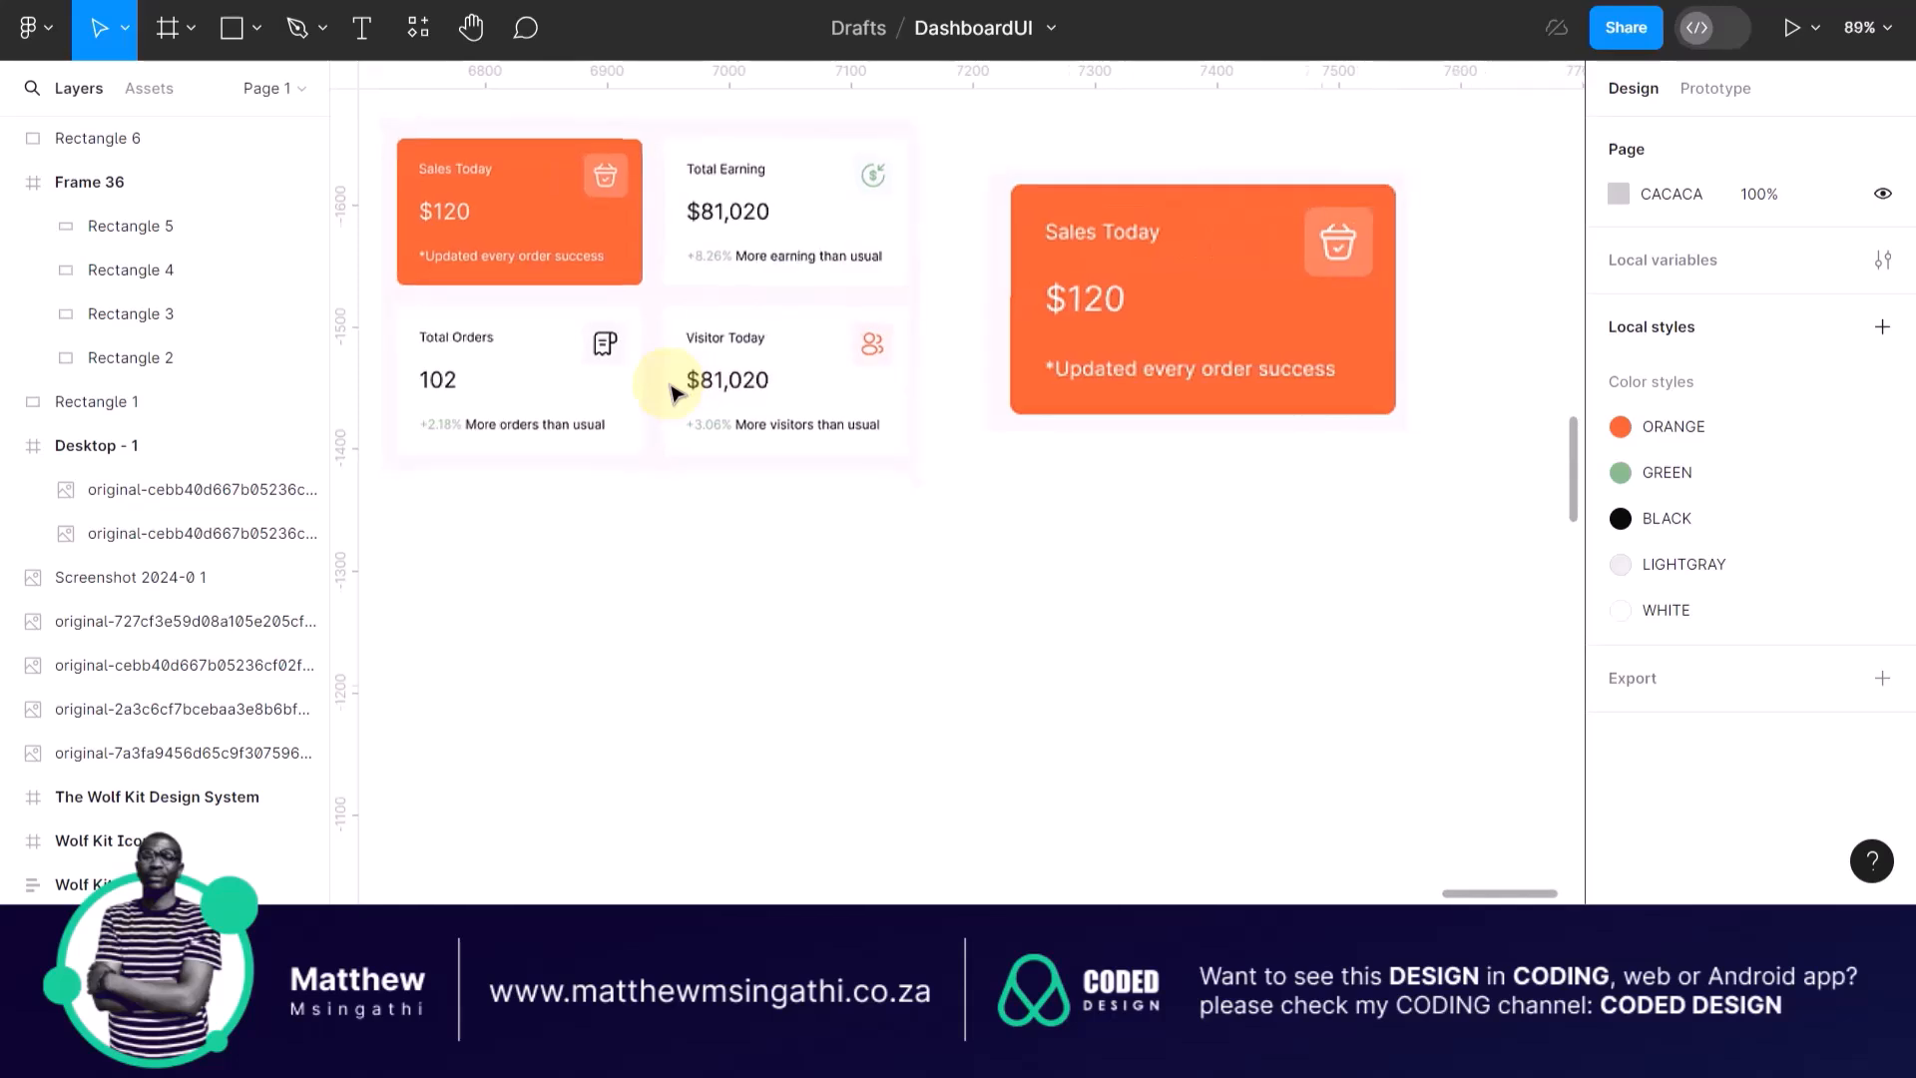
scroll(671, 392, left, 2)
scroll(670, 392, down, 5)
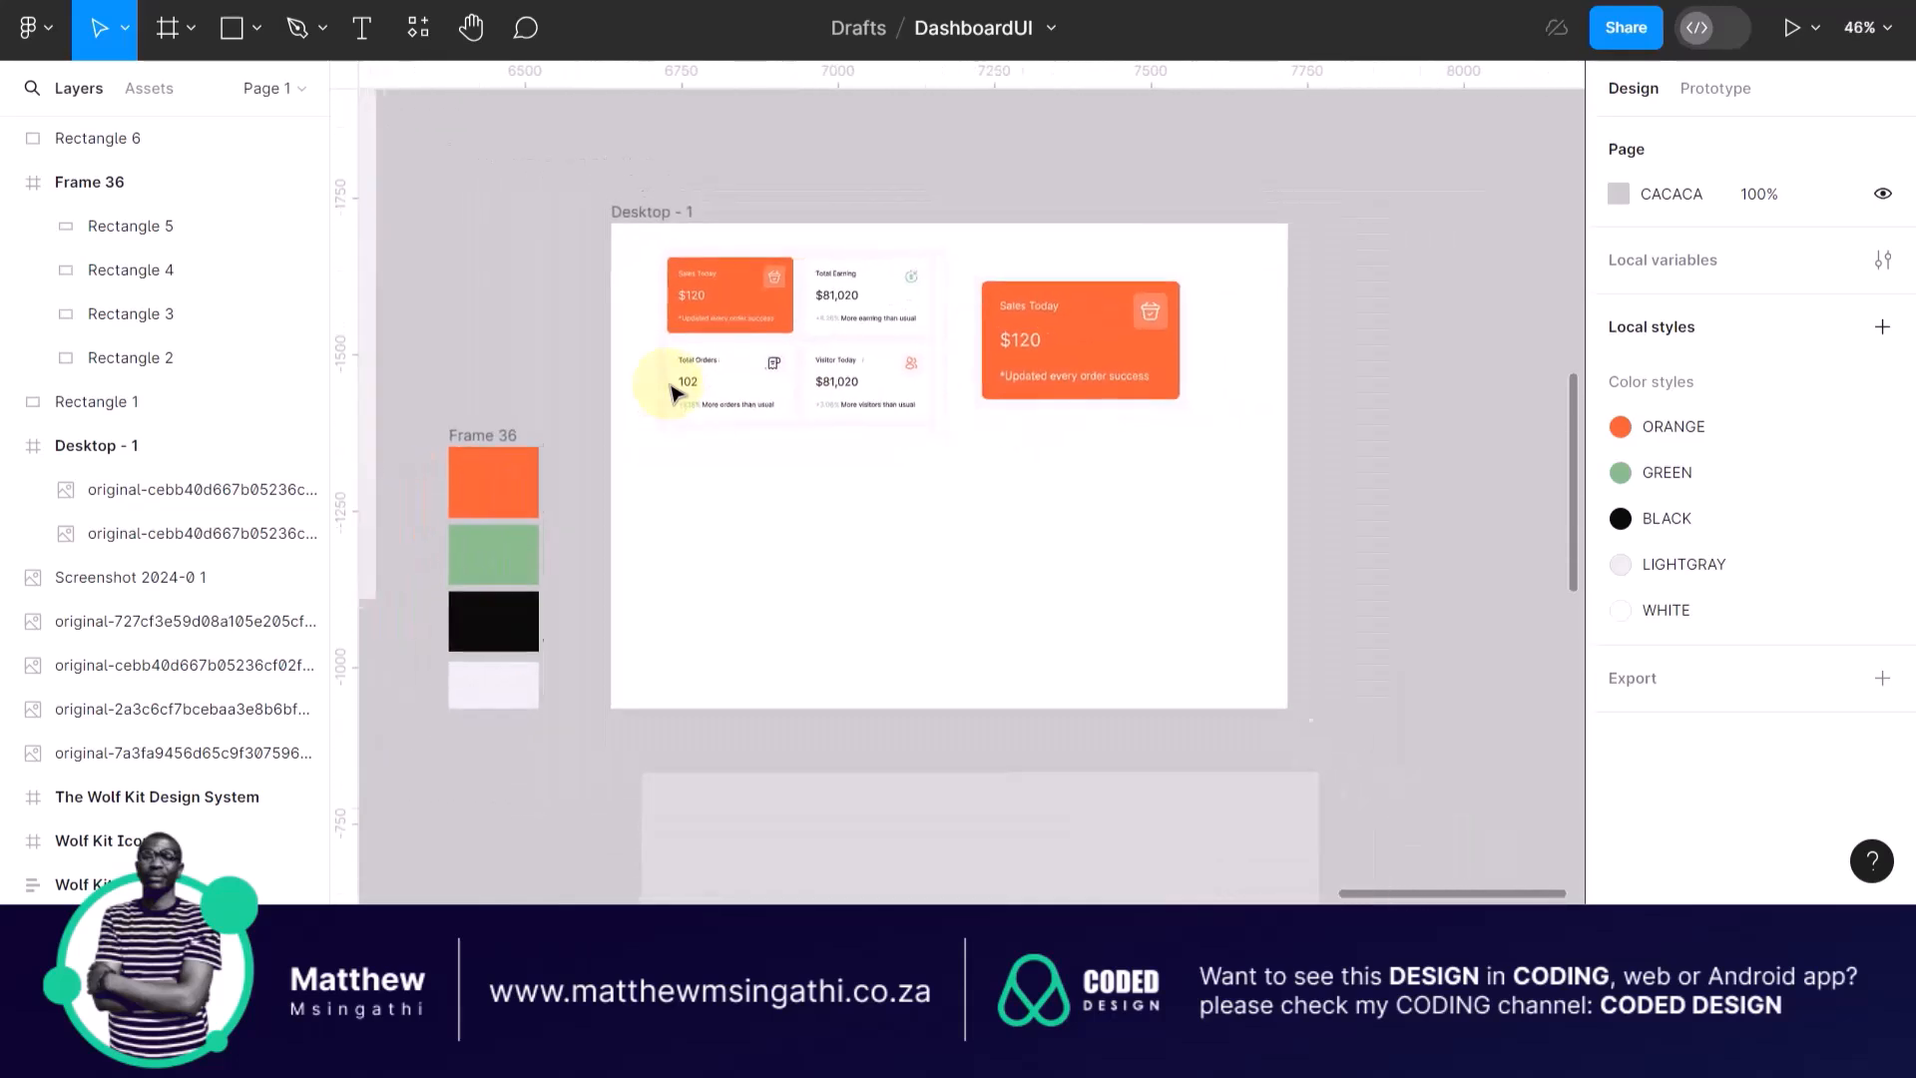
scroll(671, 392, down, 5)
scroll(671, 392, left, 6)
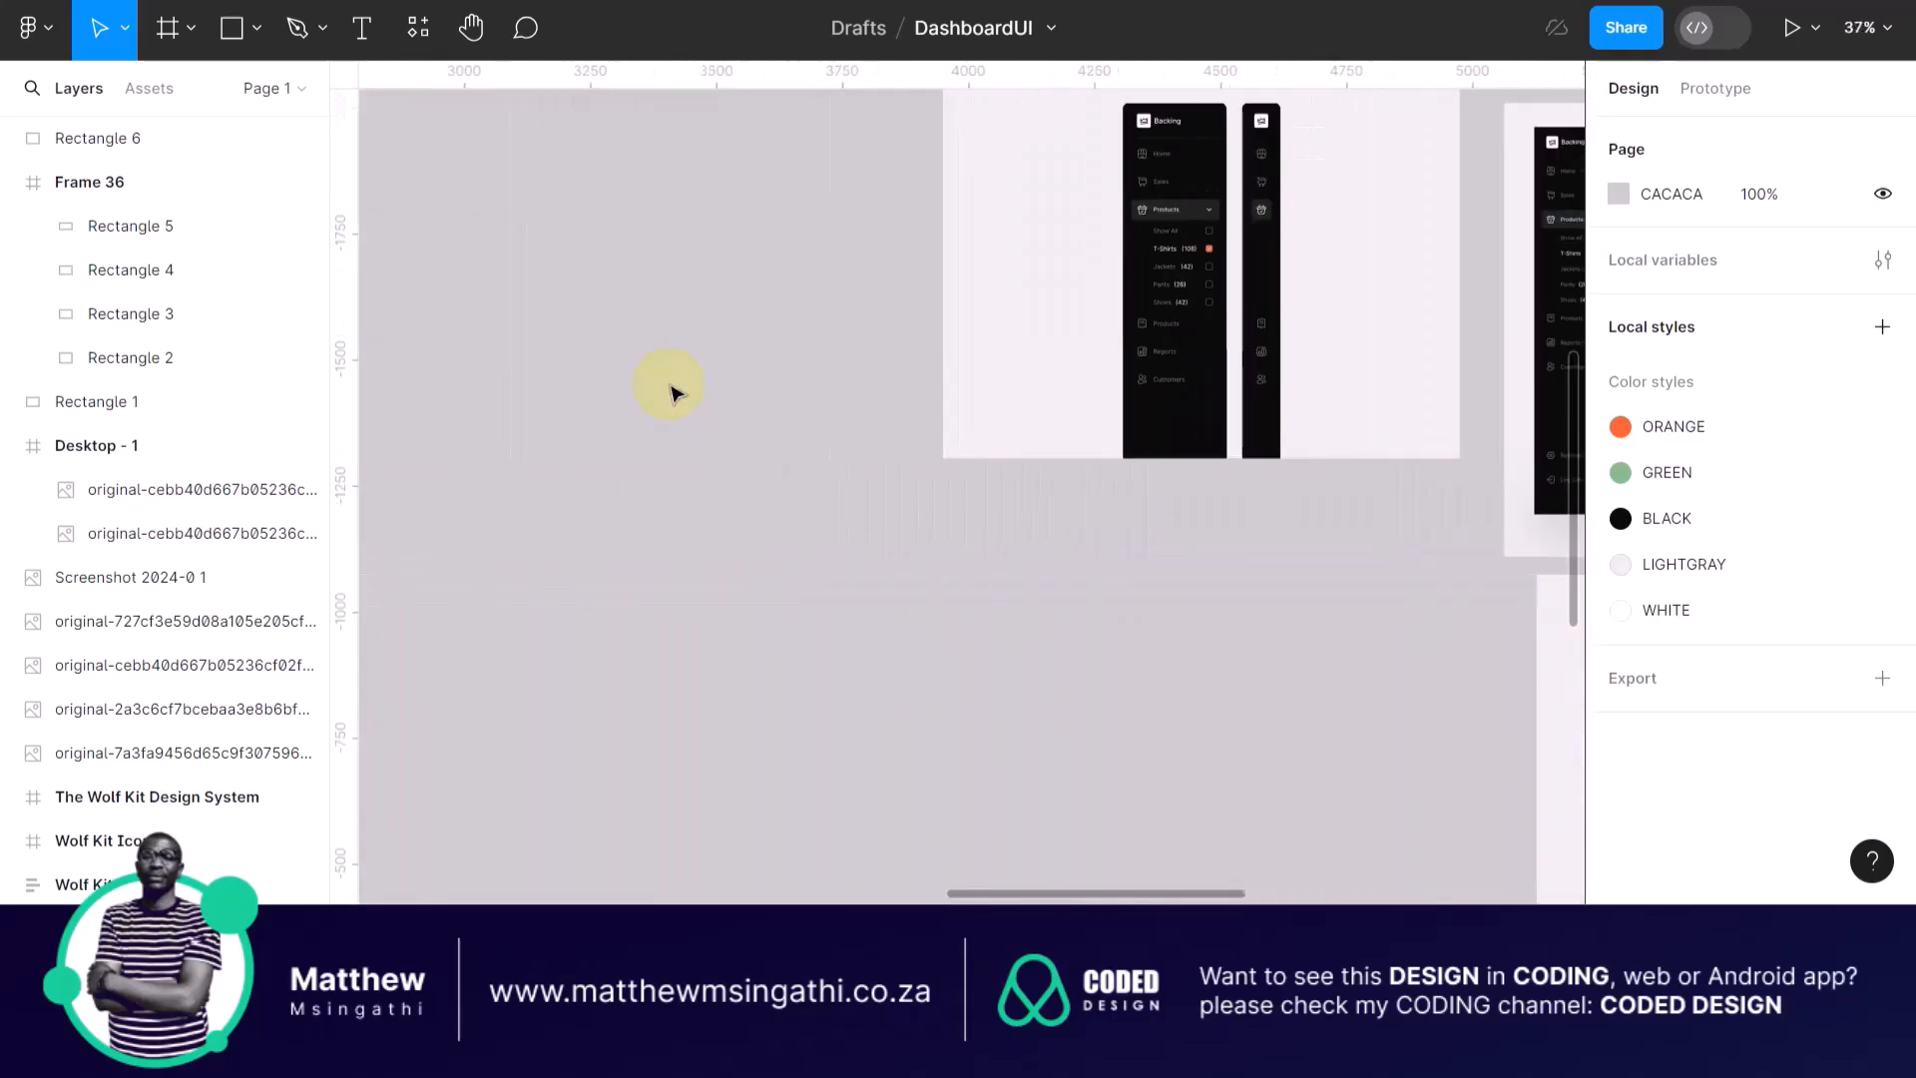
scroll(482, 685, left, 6)
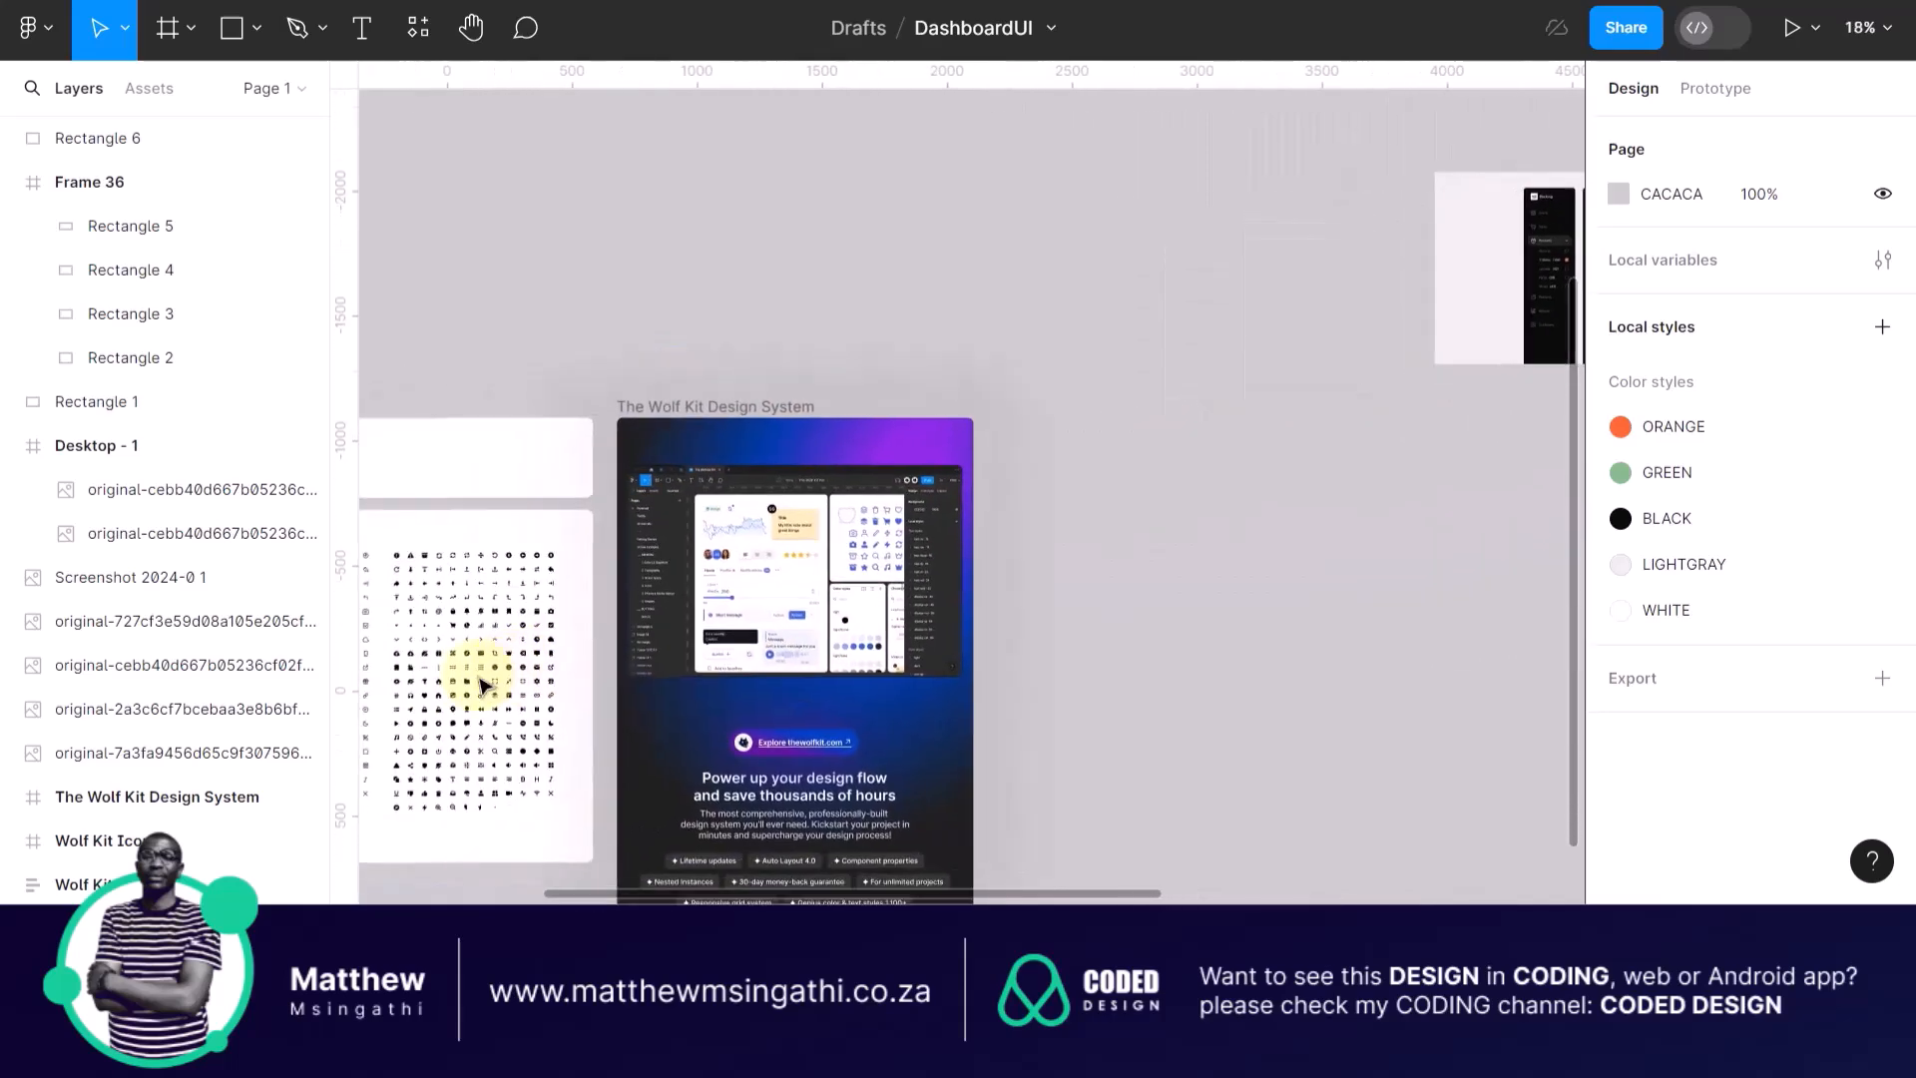
scroll(482, 685, down, 1)
scroll(647, 633, up, 10)
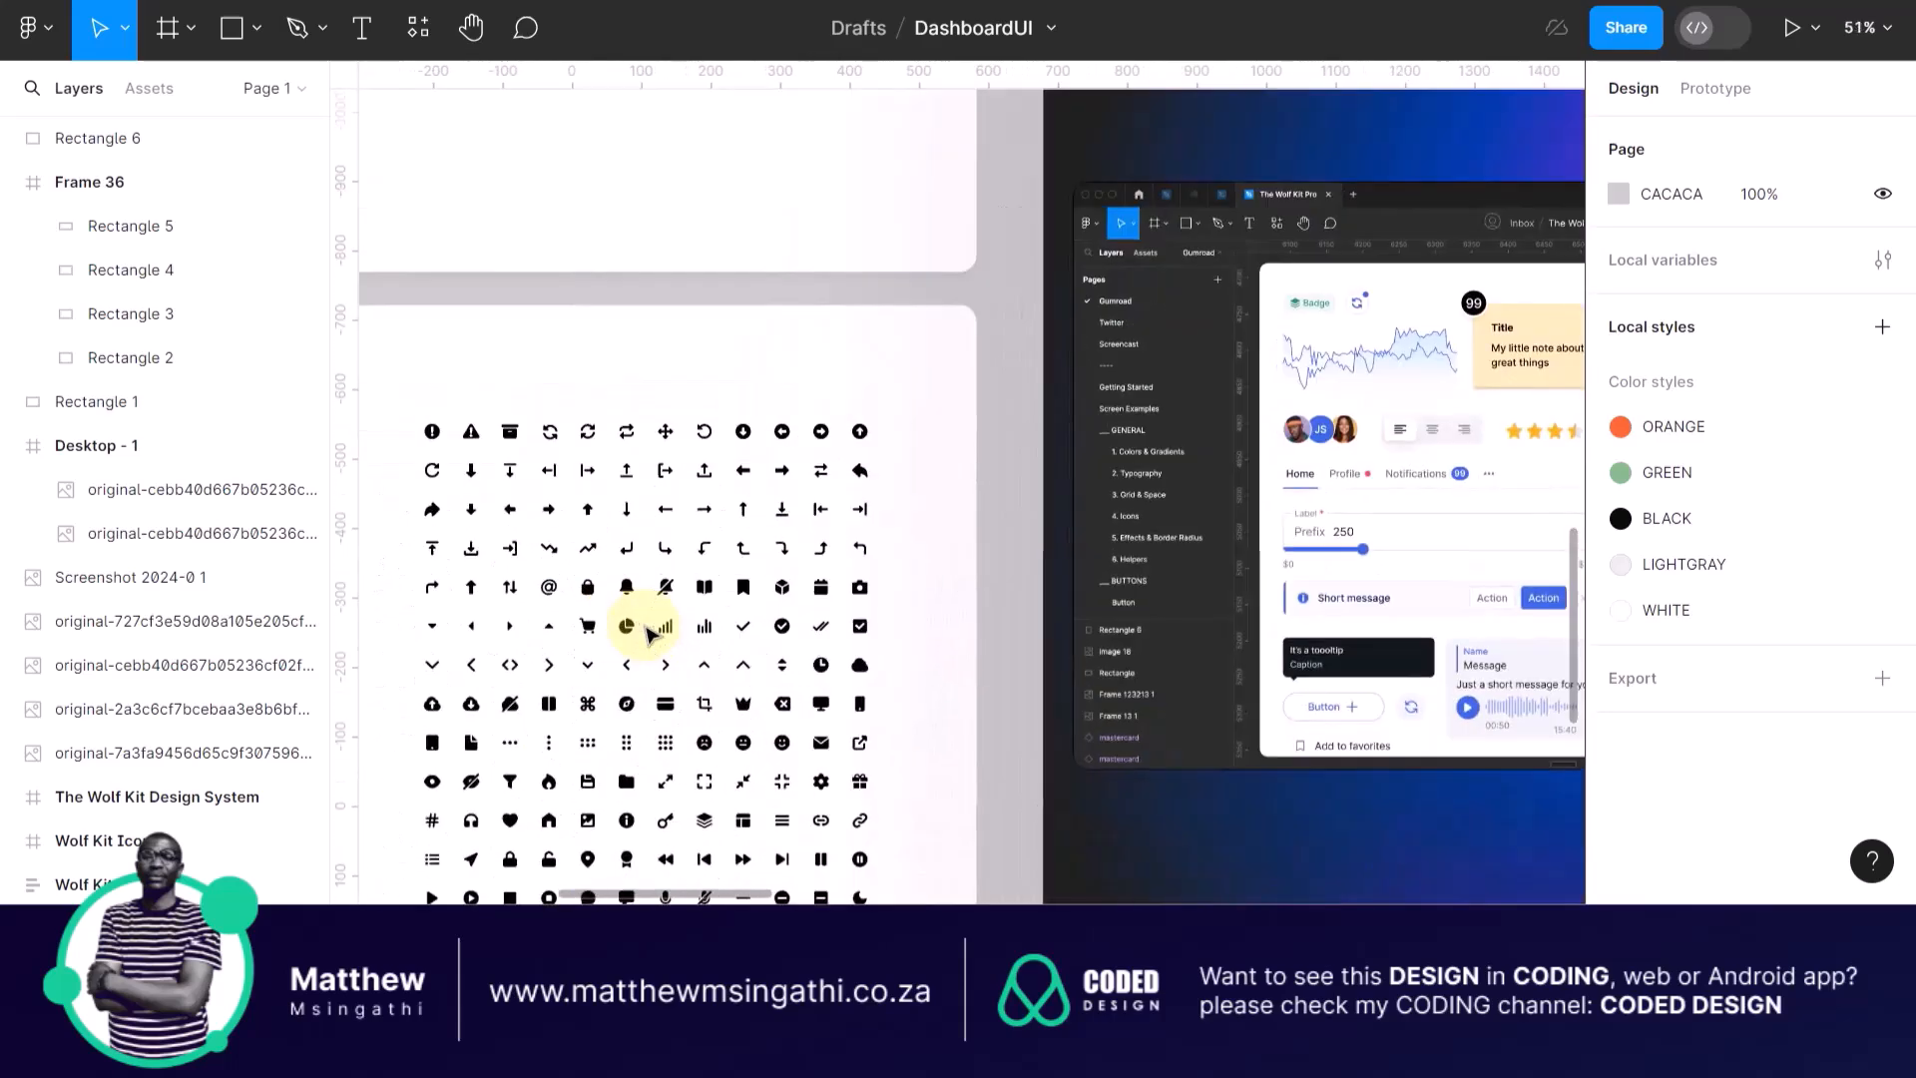
scroll(646, 633, up, 2)
scroll(647, 633, down, 7)
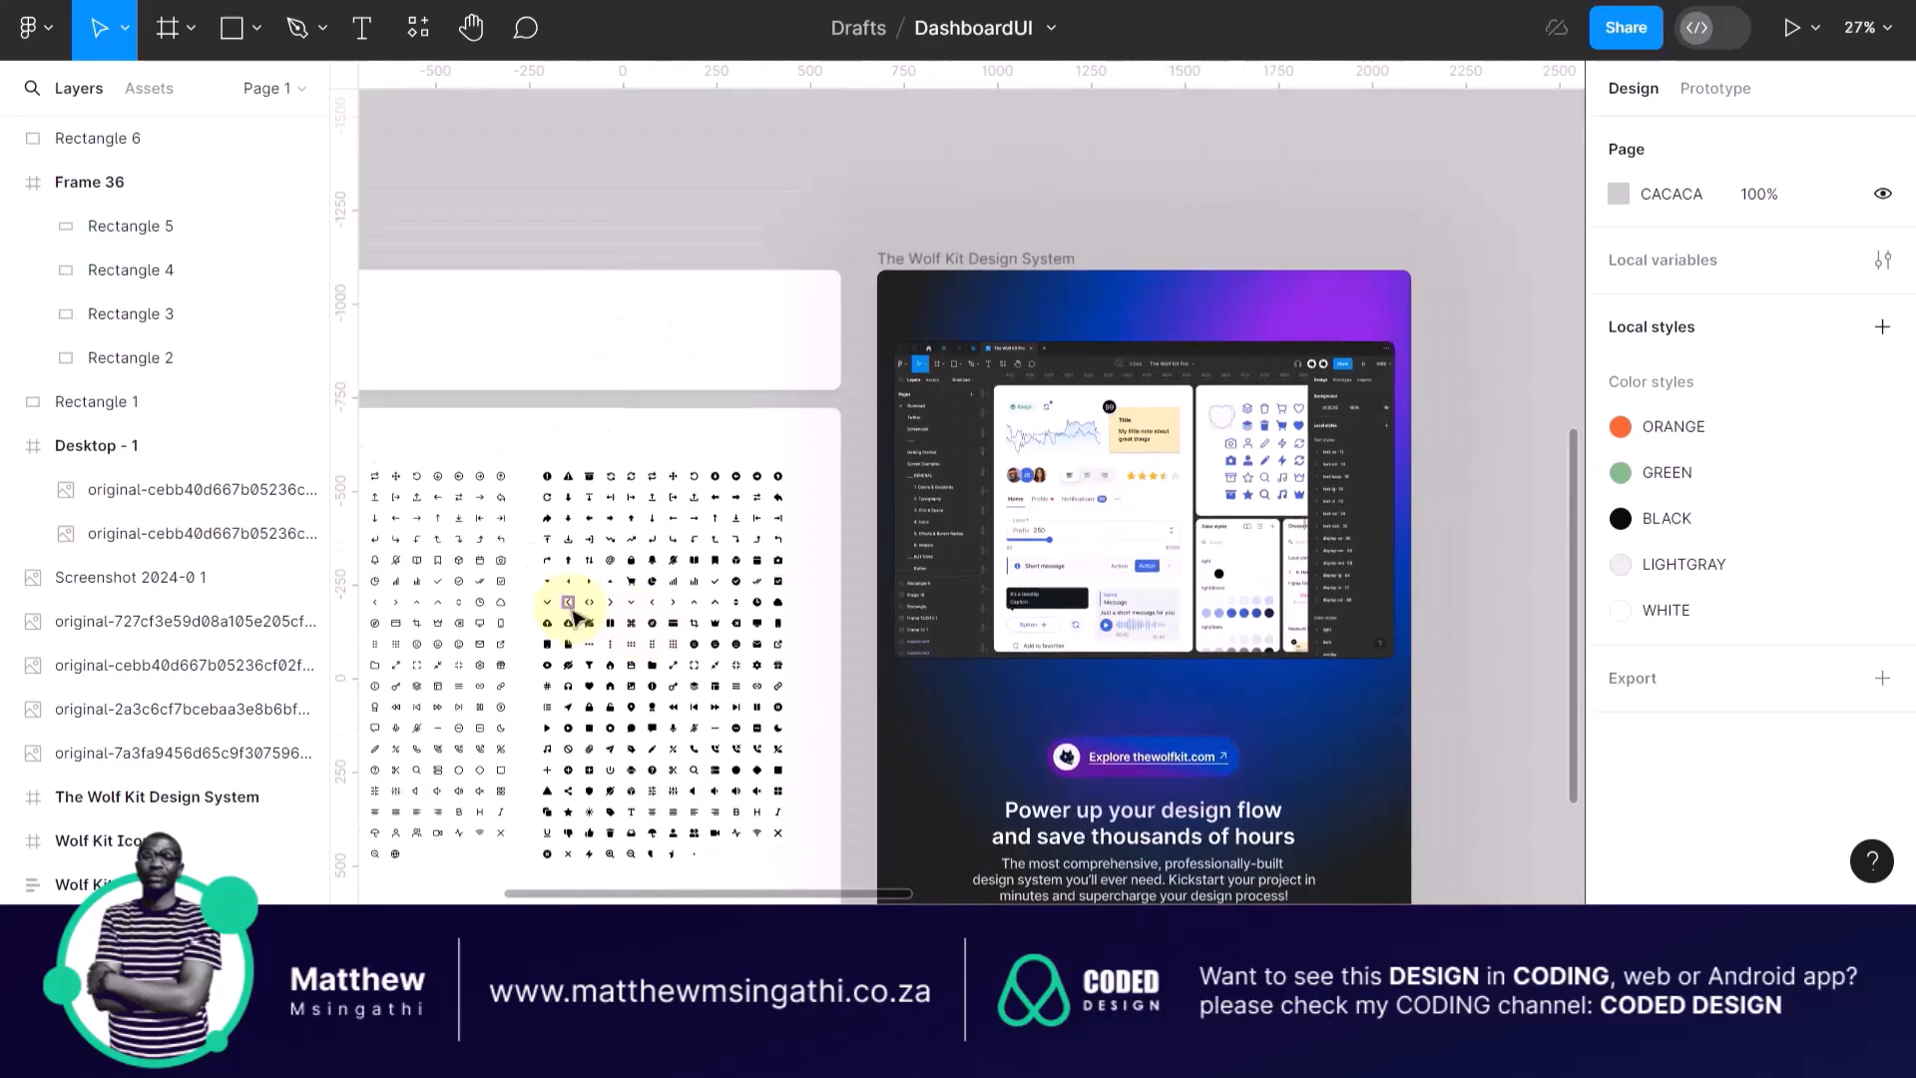
Examine the icons on the Sales Today, Total Earning and Visitor Today reference cards in the Desktop - 1 frame.
scroll(1164, 419, right, 10)
scroll(1164, 419, up, 2)
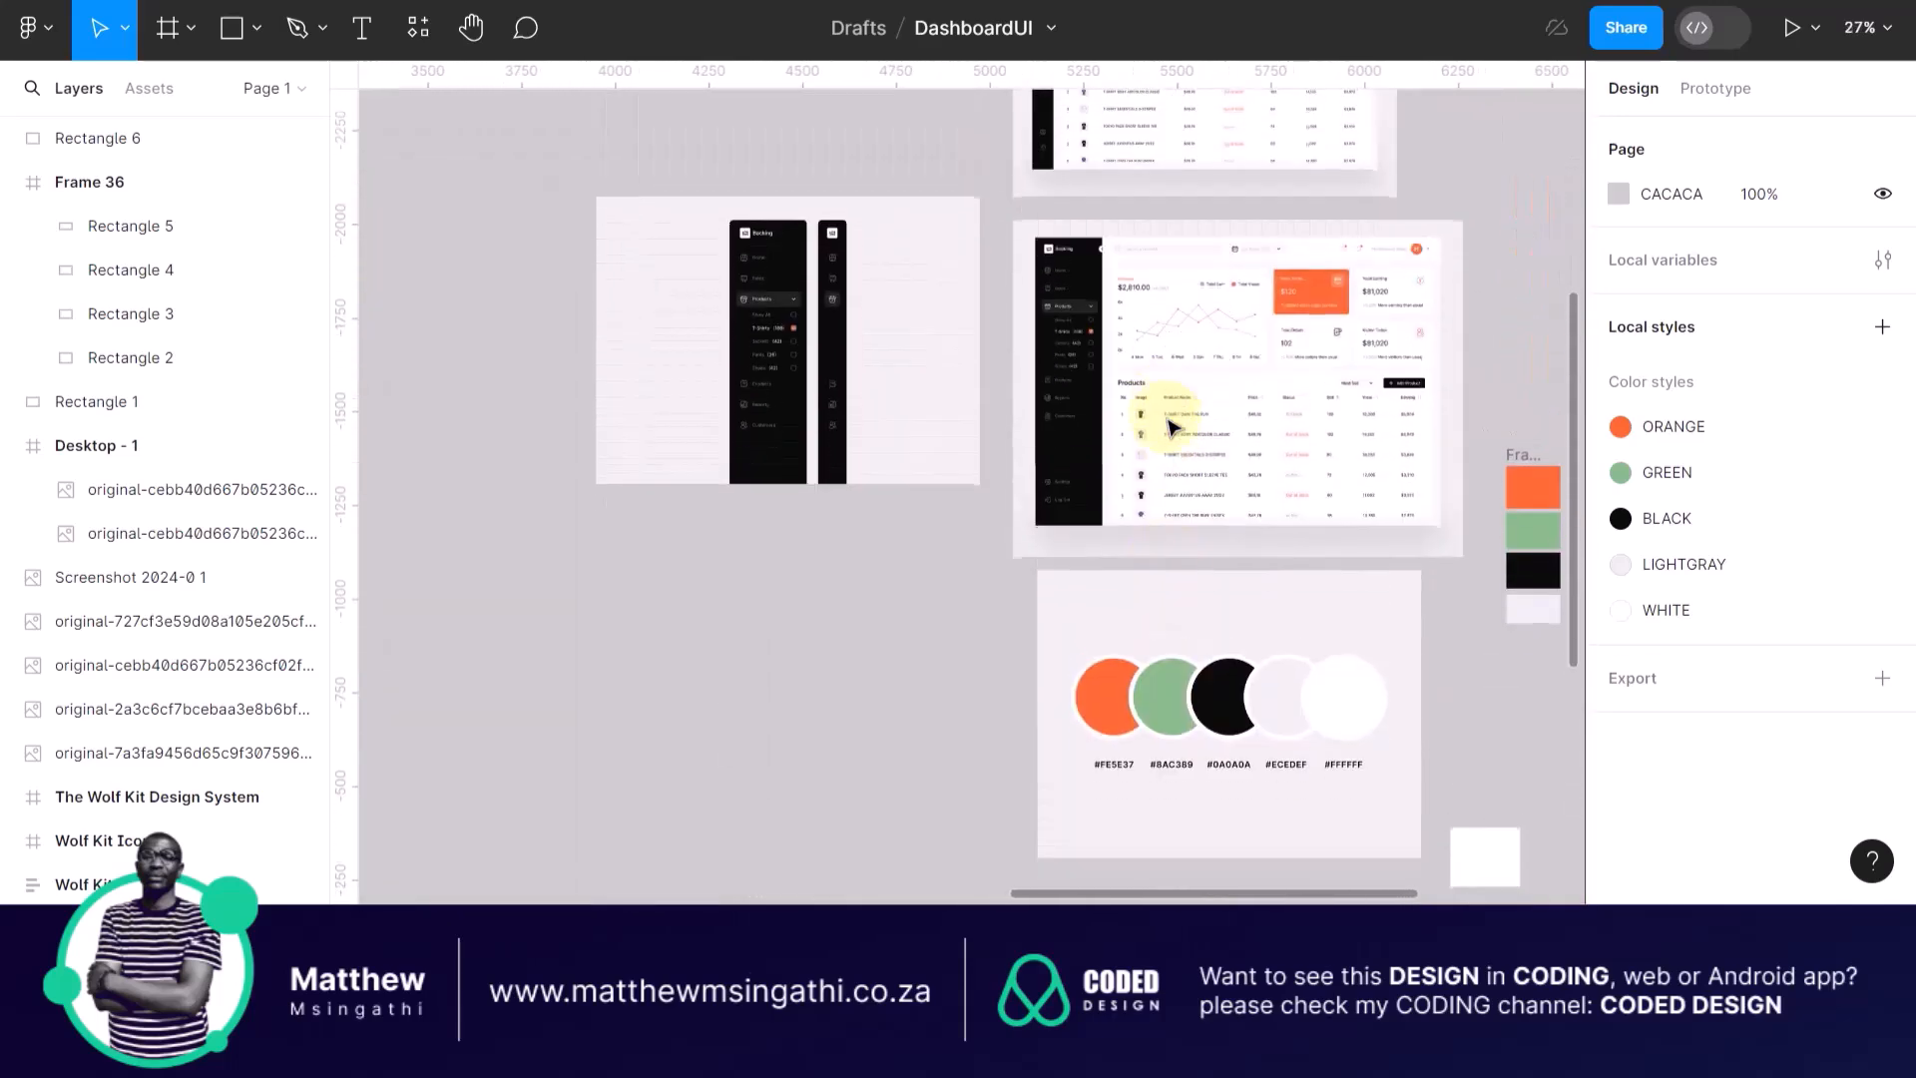
scroll(1163, 419, right, 5)
click(1195, 409)
scroll(1194, 409, up, 5)
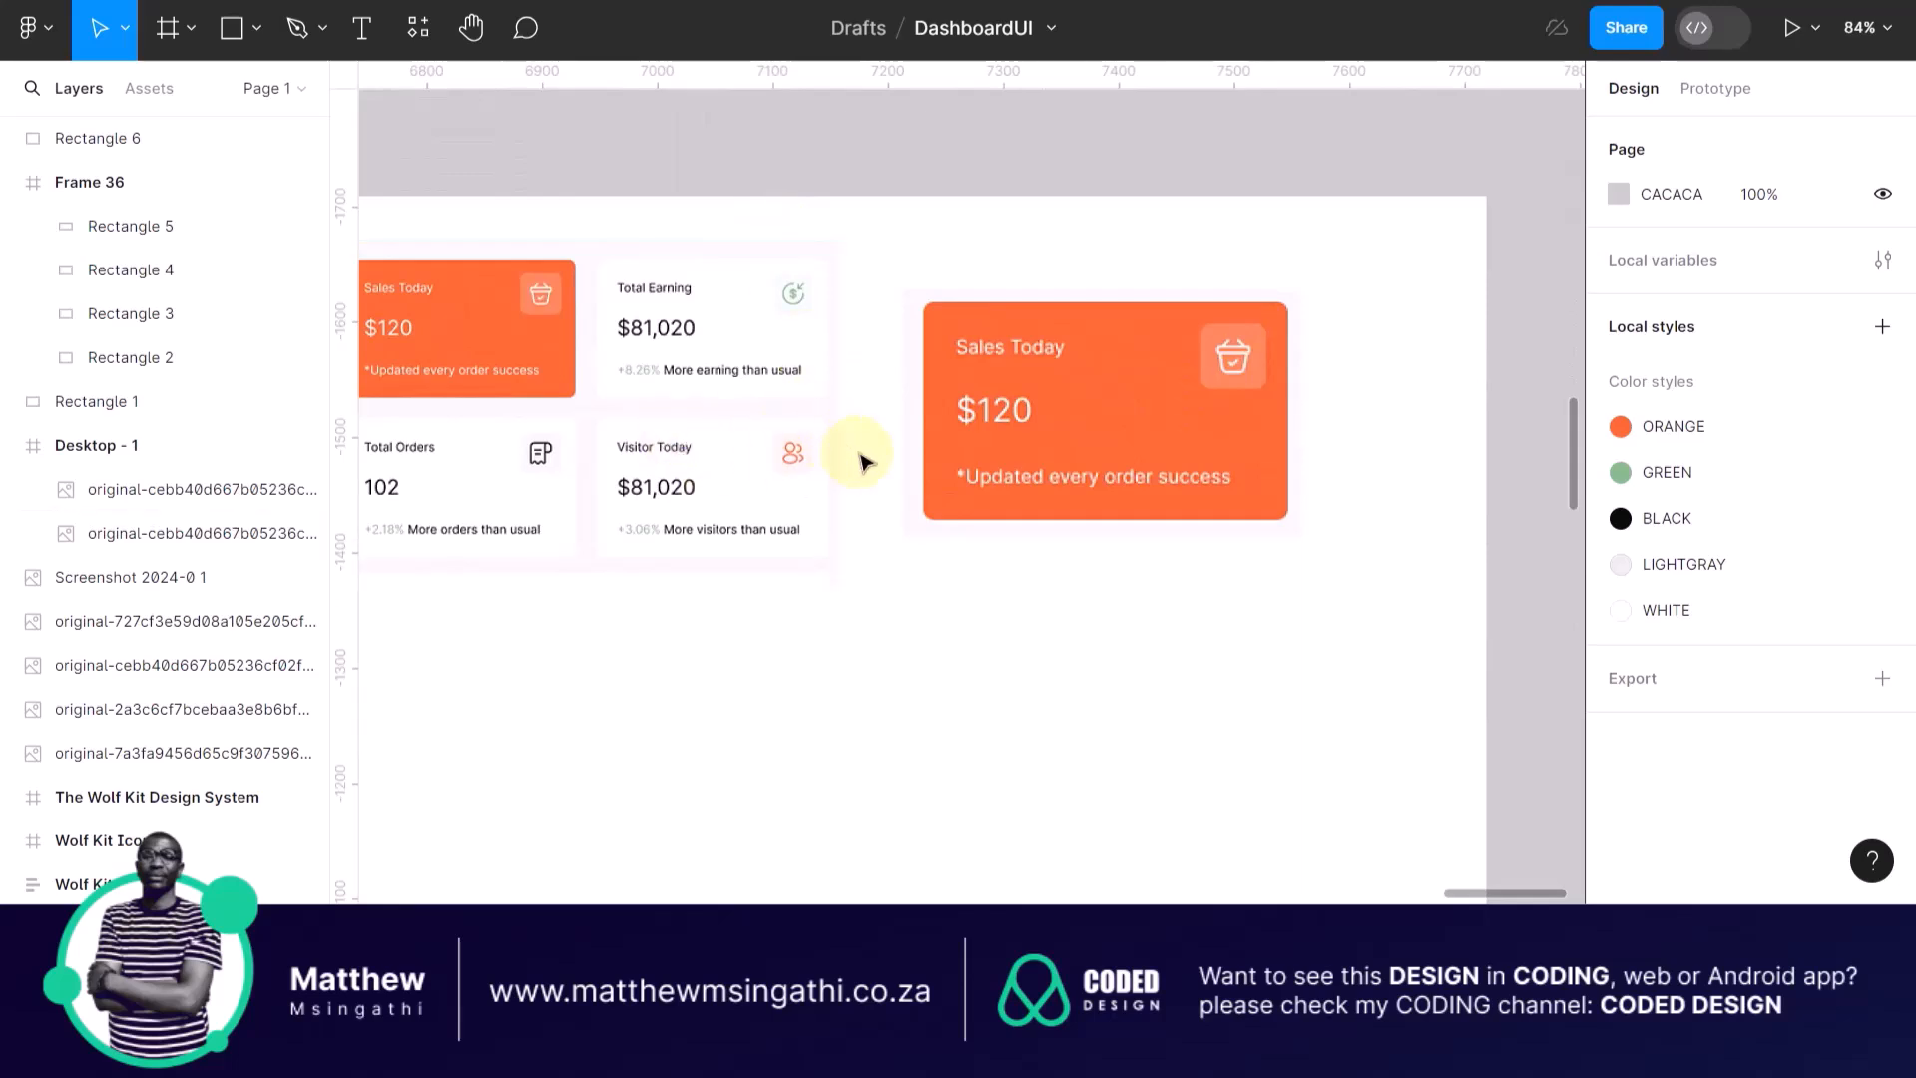
click(1098, 409)
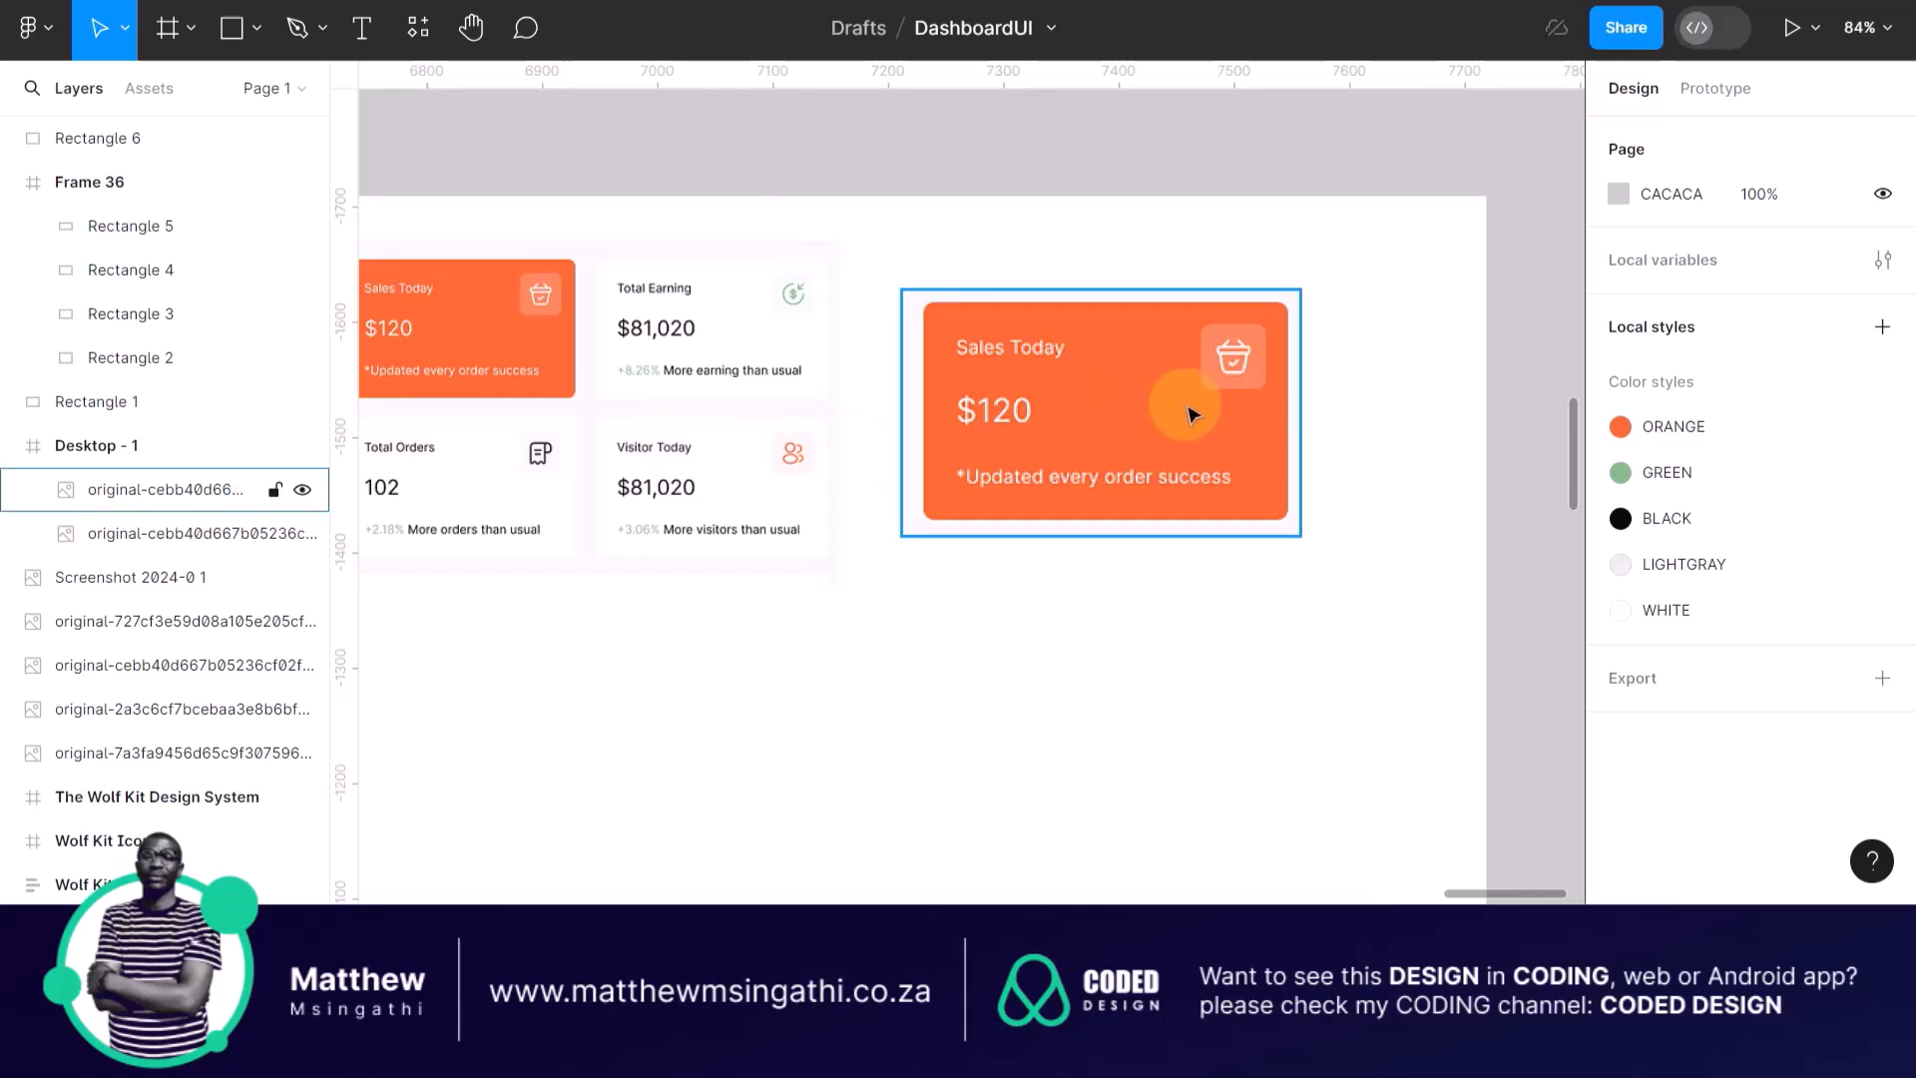
click(795, 312)
click(1228, 358)
scroll(1227, 358, up, 4)
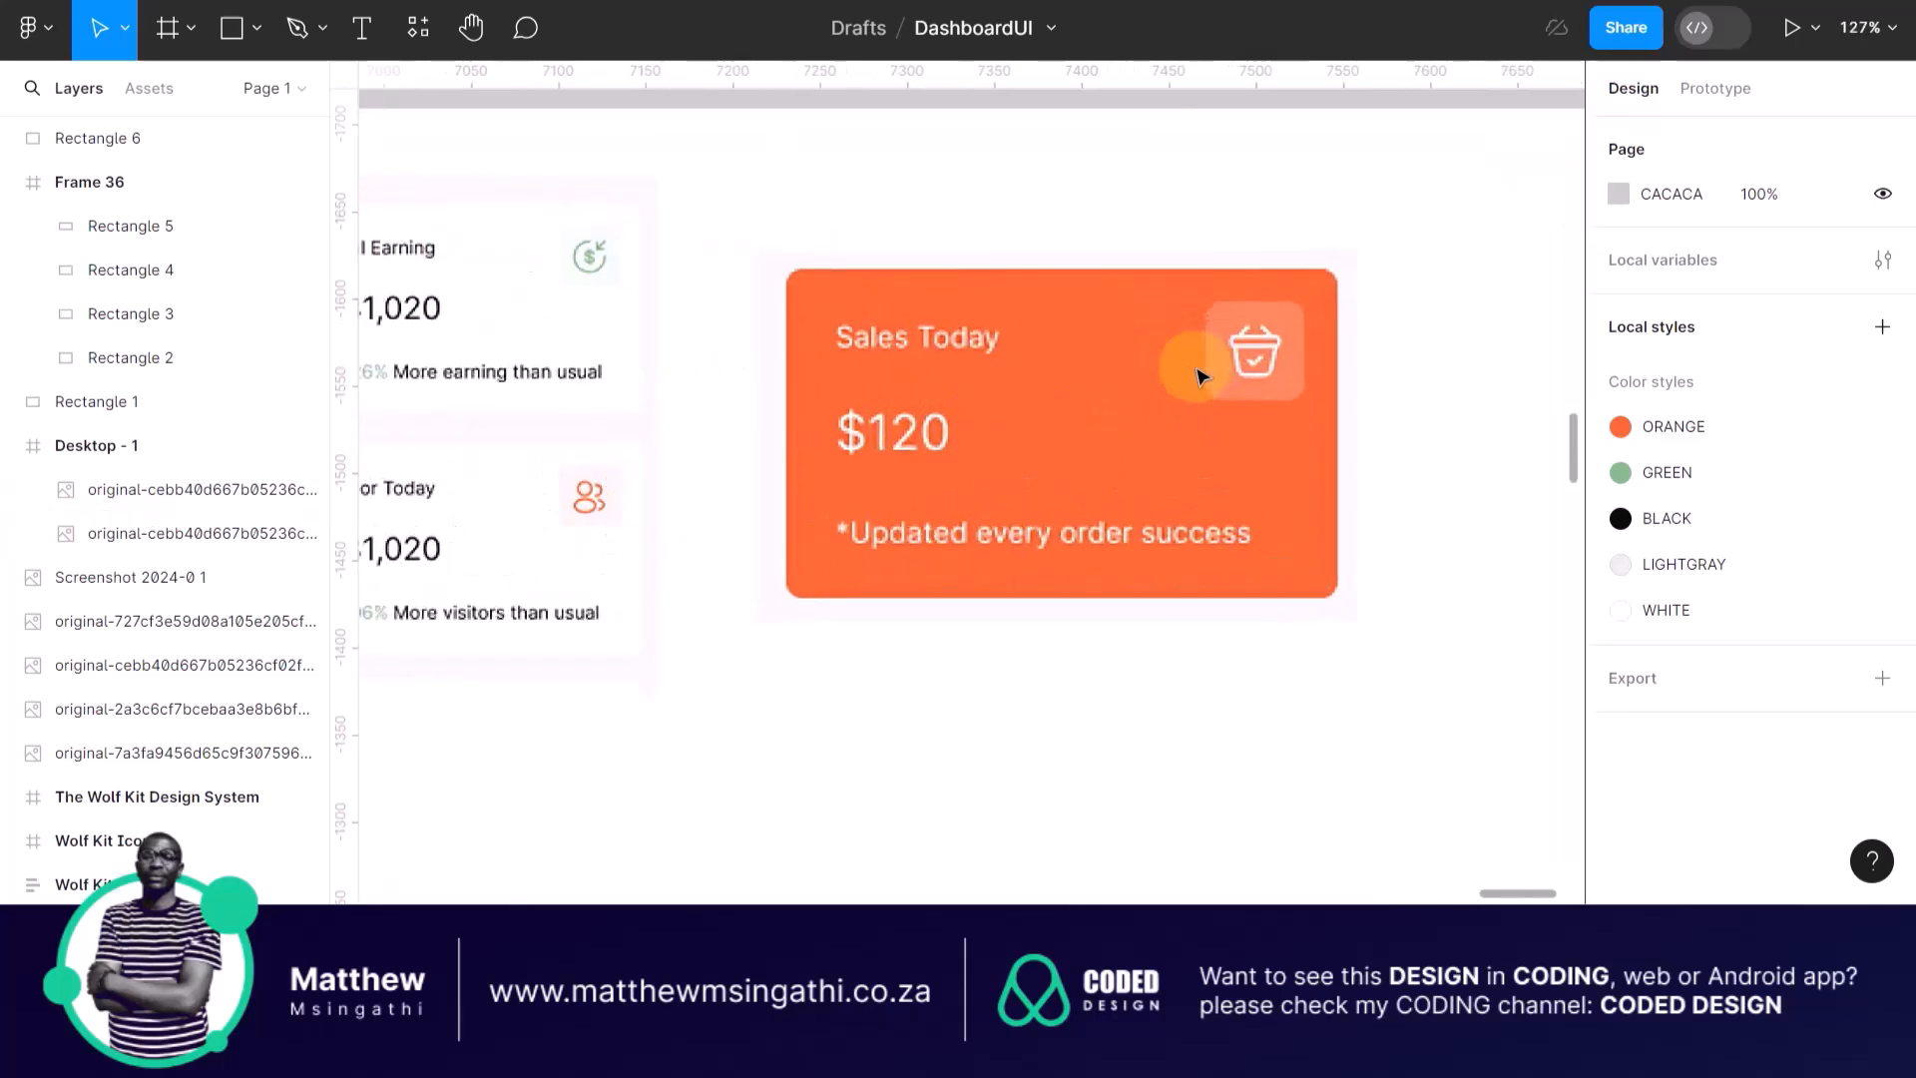
scroll(1260, 376, left, 3)
click(704, 526)
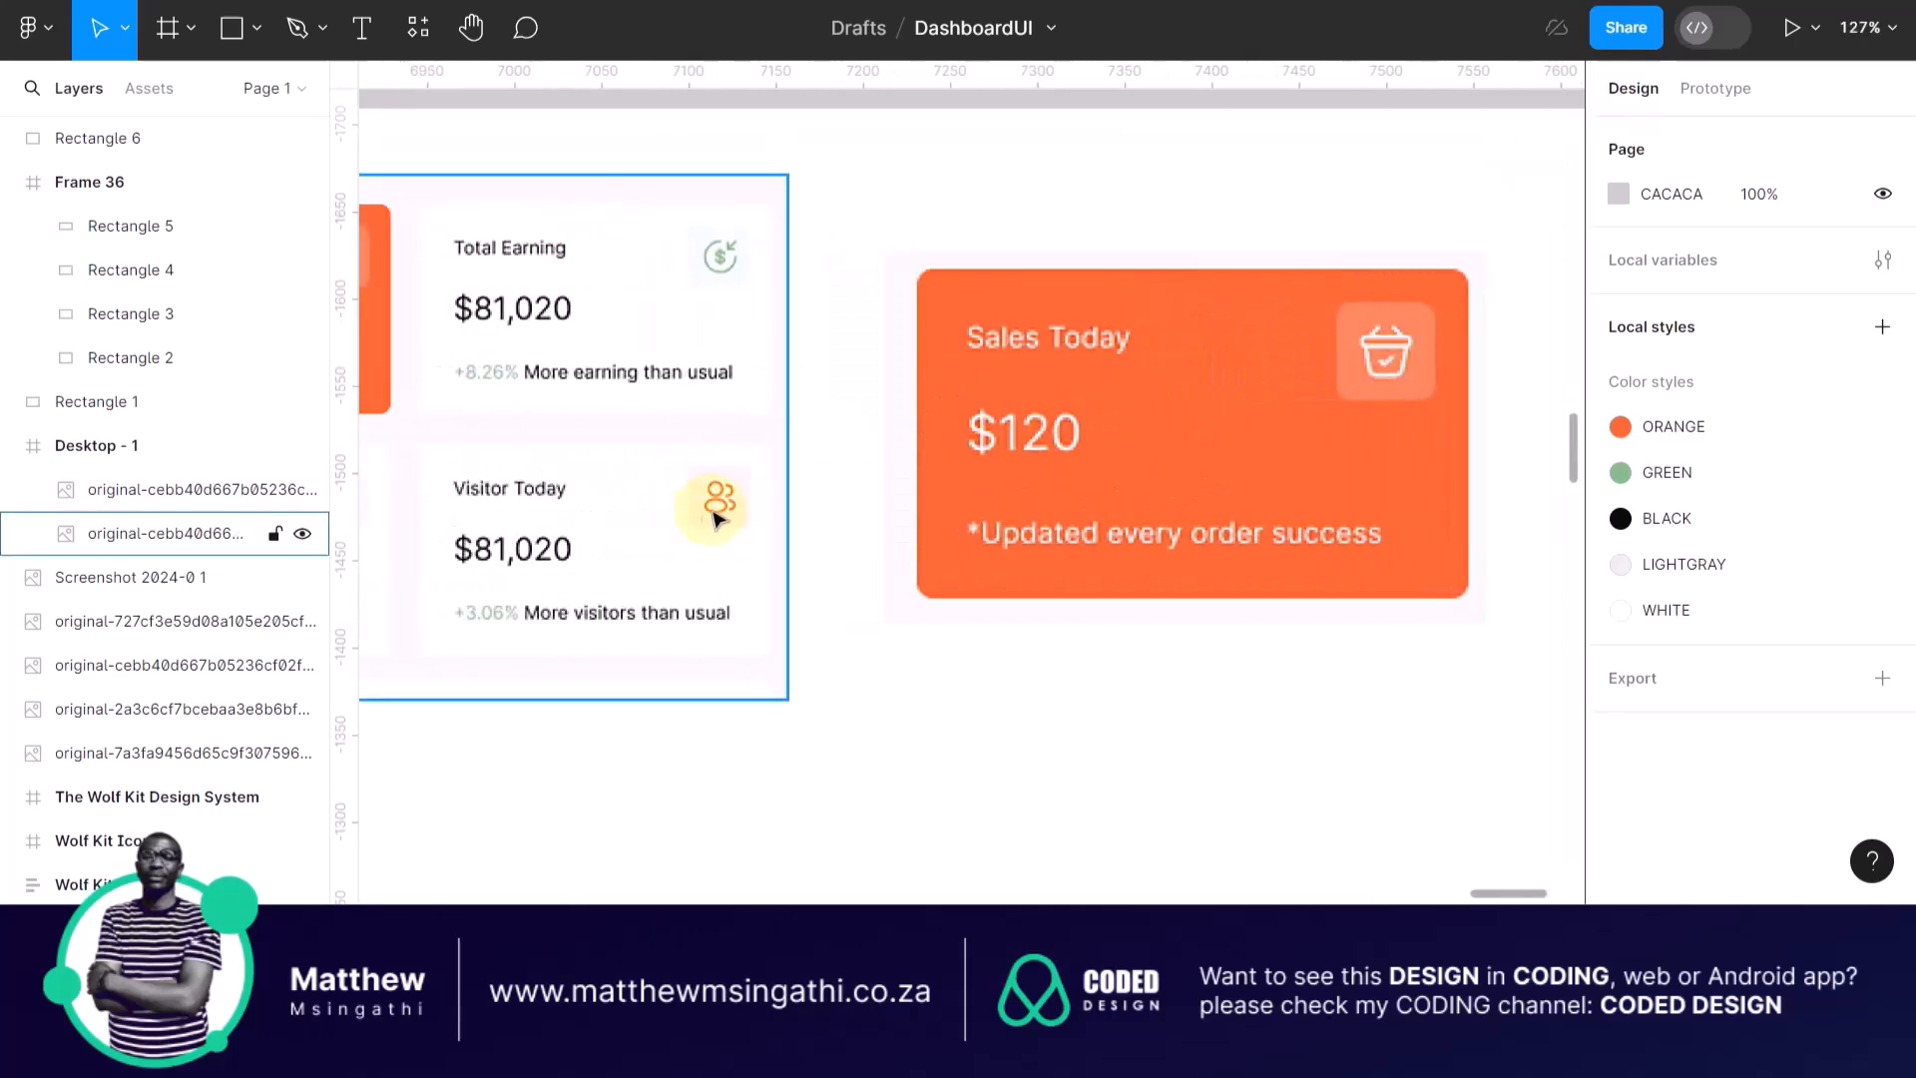
scroll(711, 519, left, 4)
scroll(898, 277, down, 3)
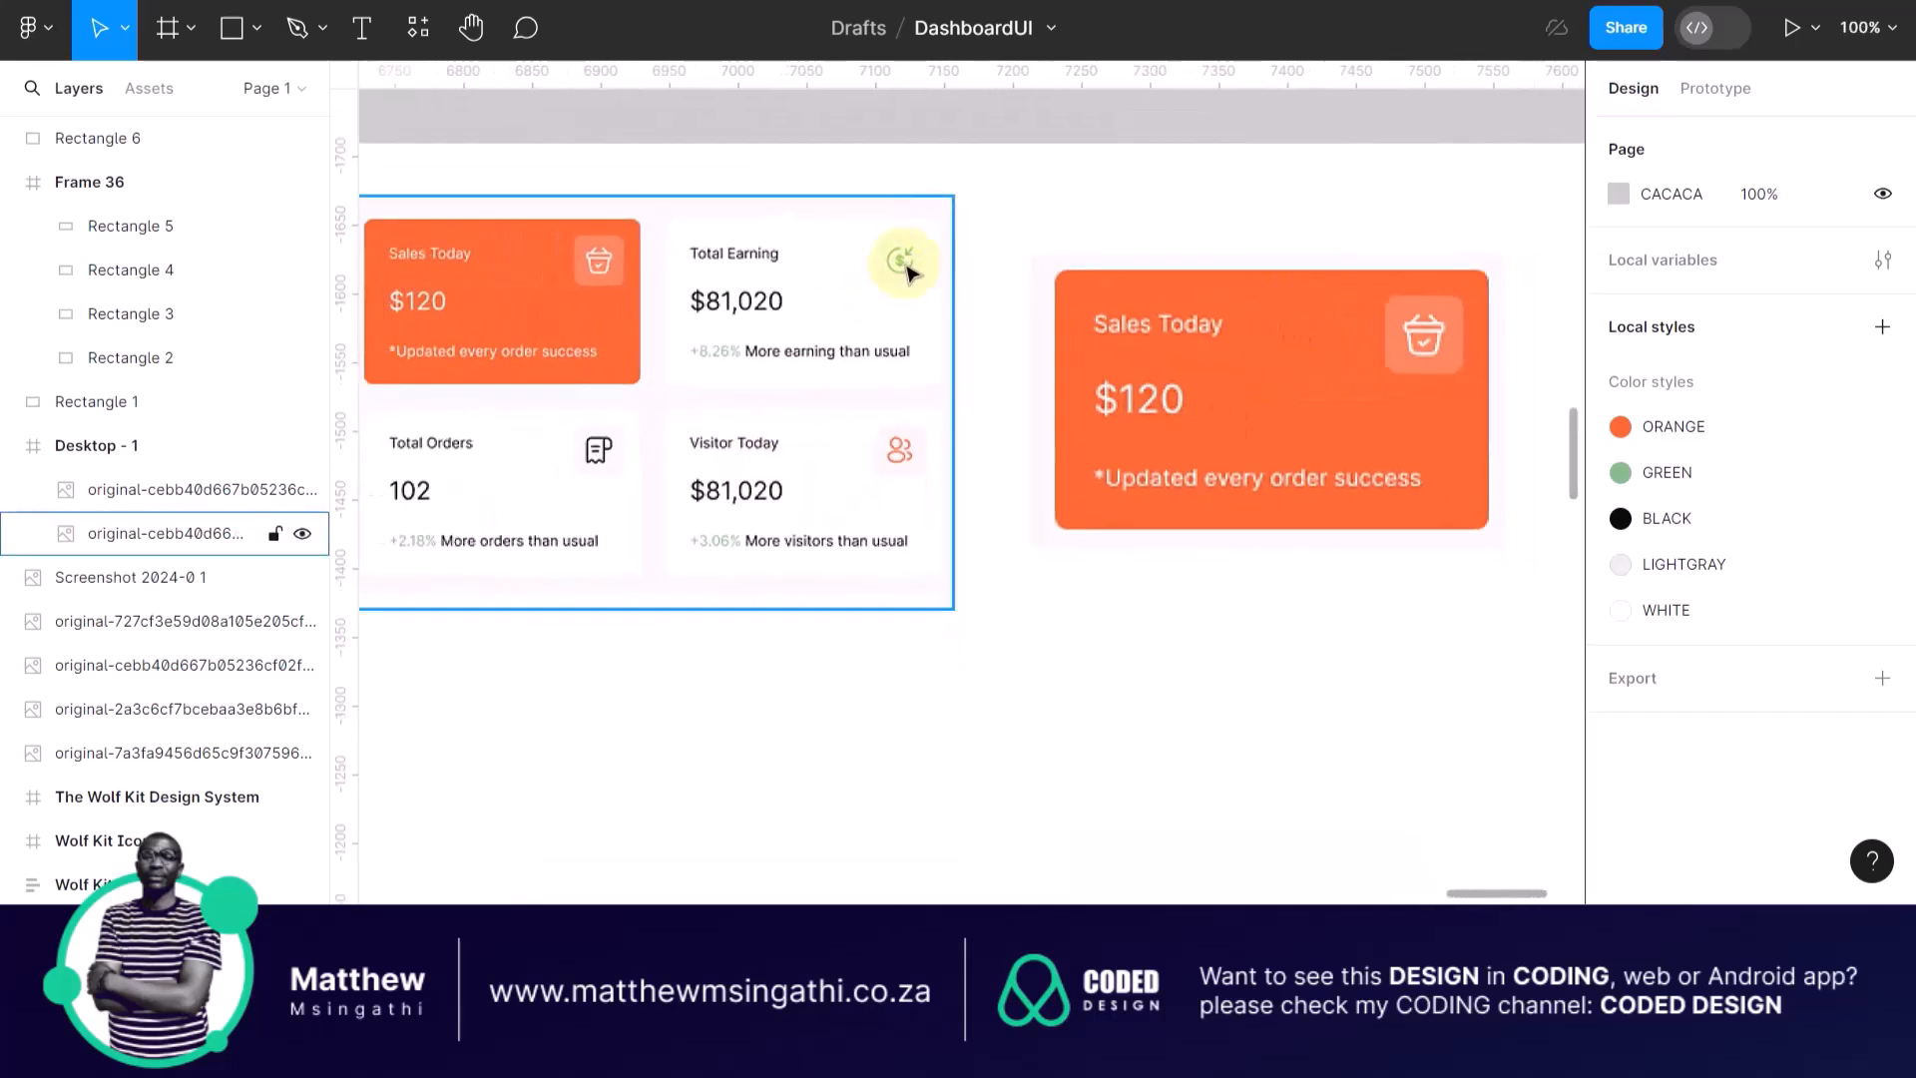
click(913, 258)
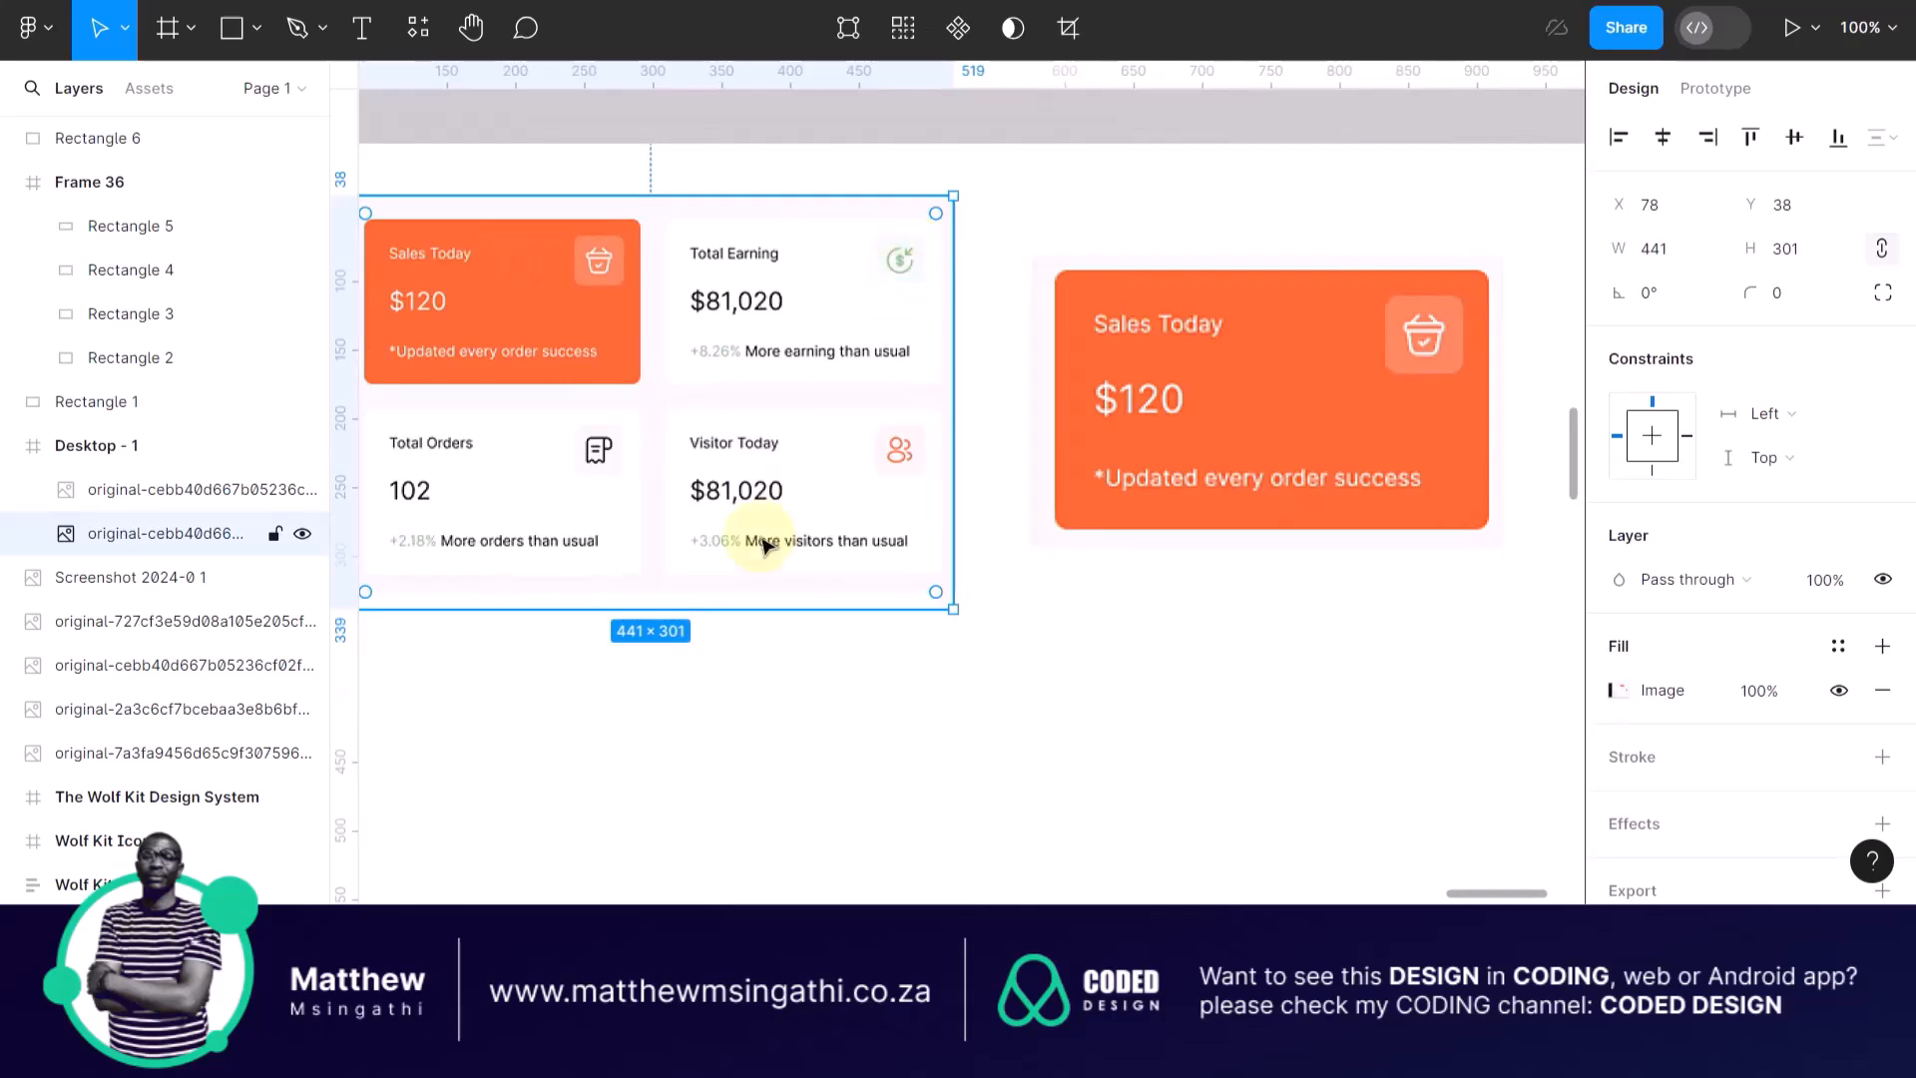
Duplicate the users-solid icon from the Wolf Kit set and place the copy in the gap beside The Wolf Kit Design System frame.
scroll(609, 461, left, 5)
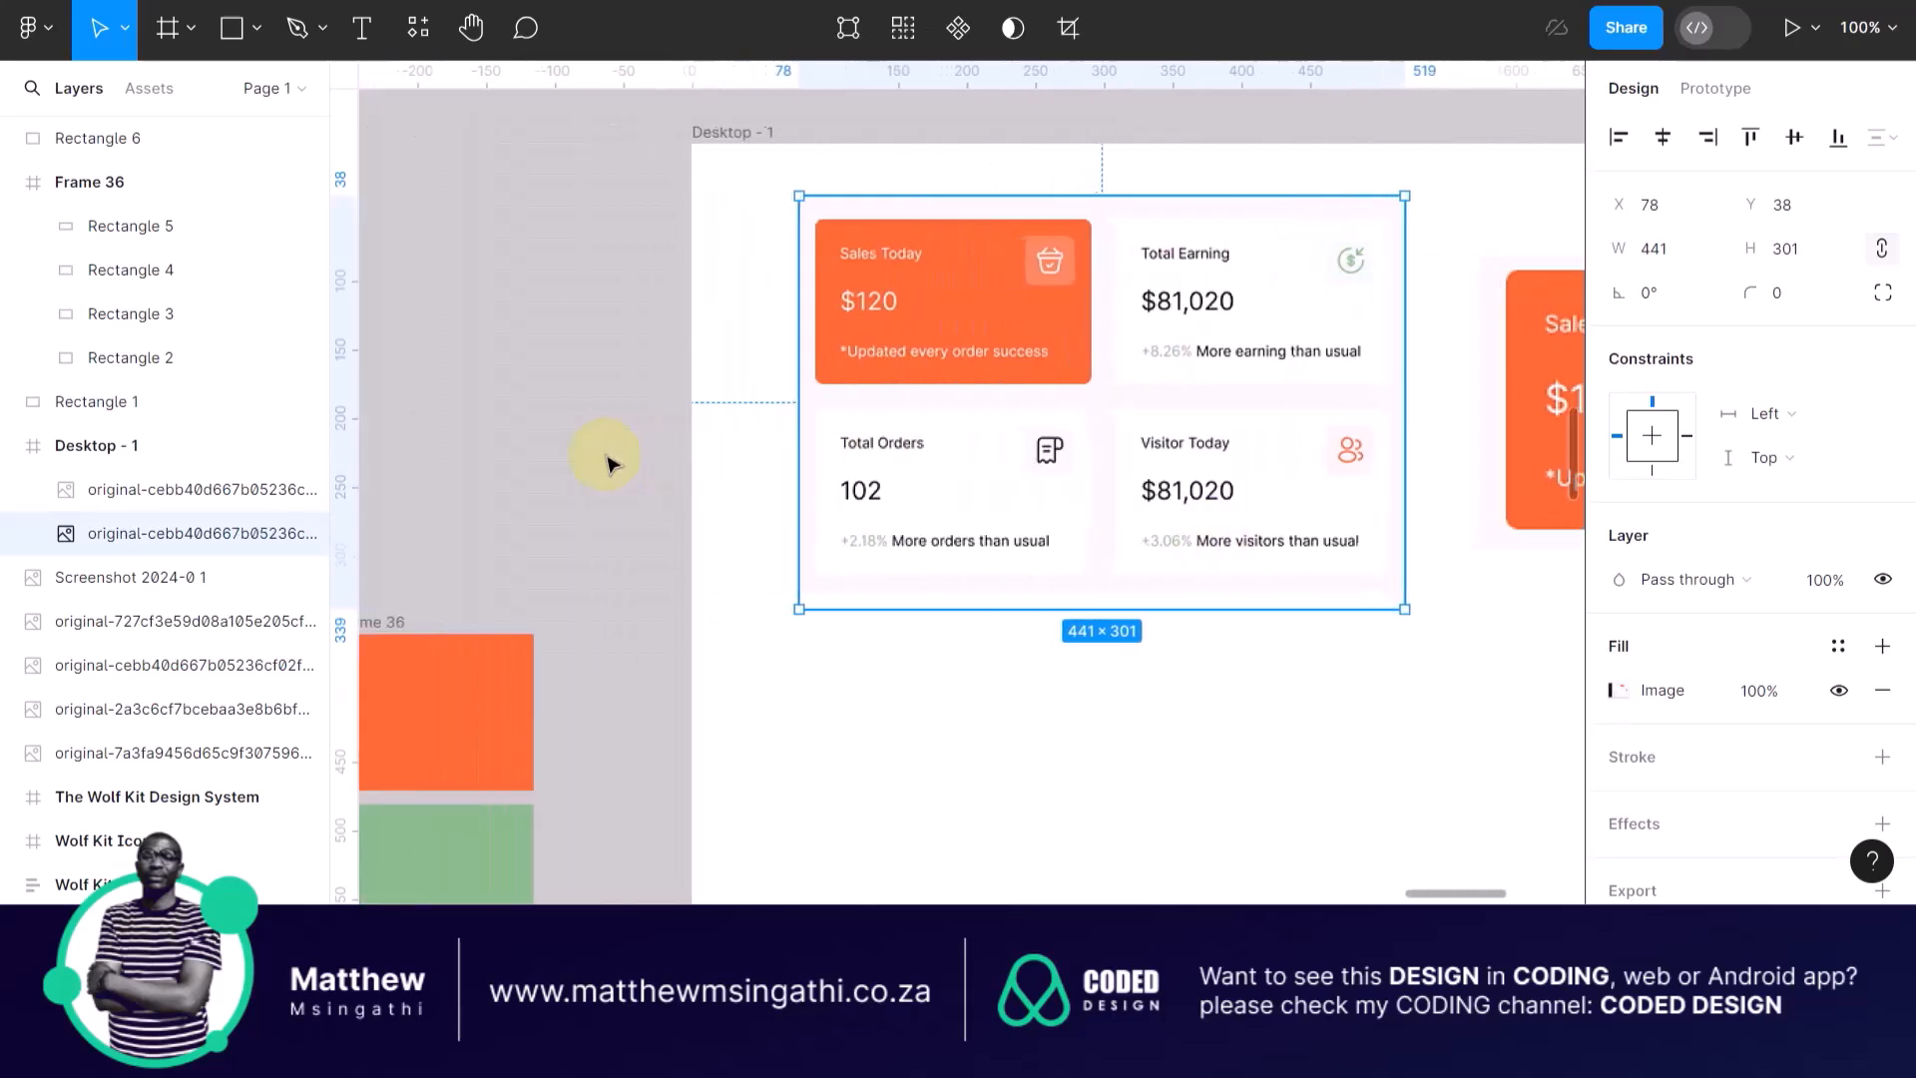
scroll(609, 461, down, 8)
scroll(608, 462, left, 15)
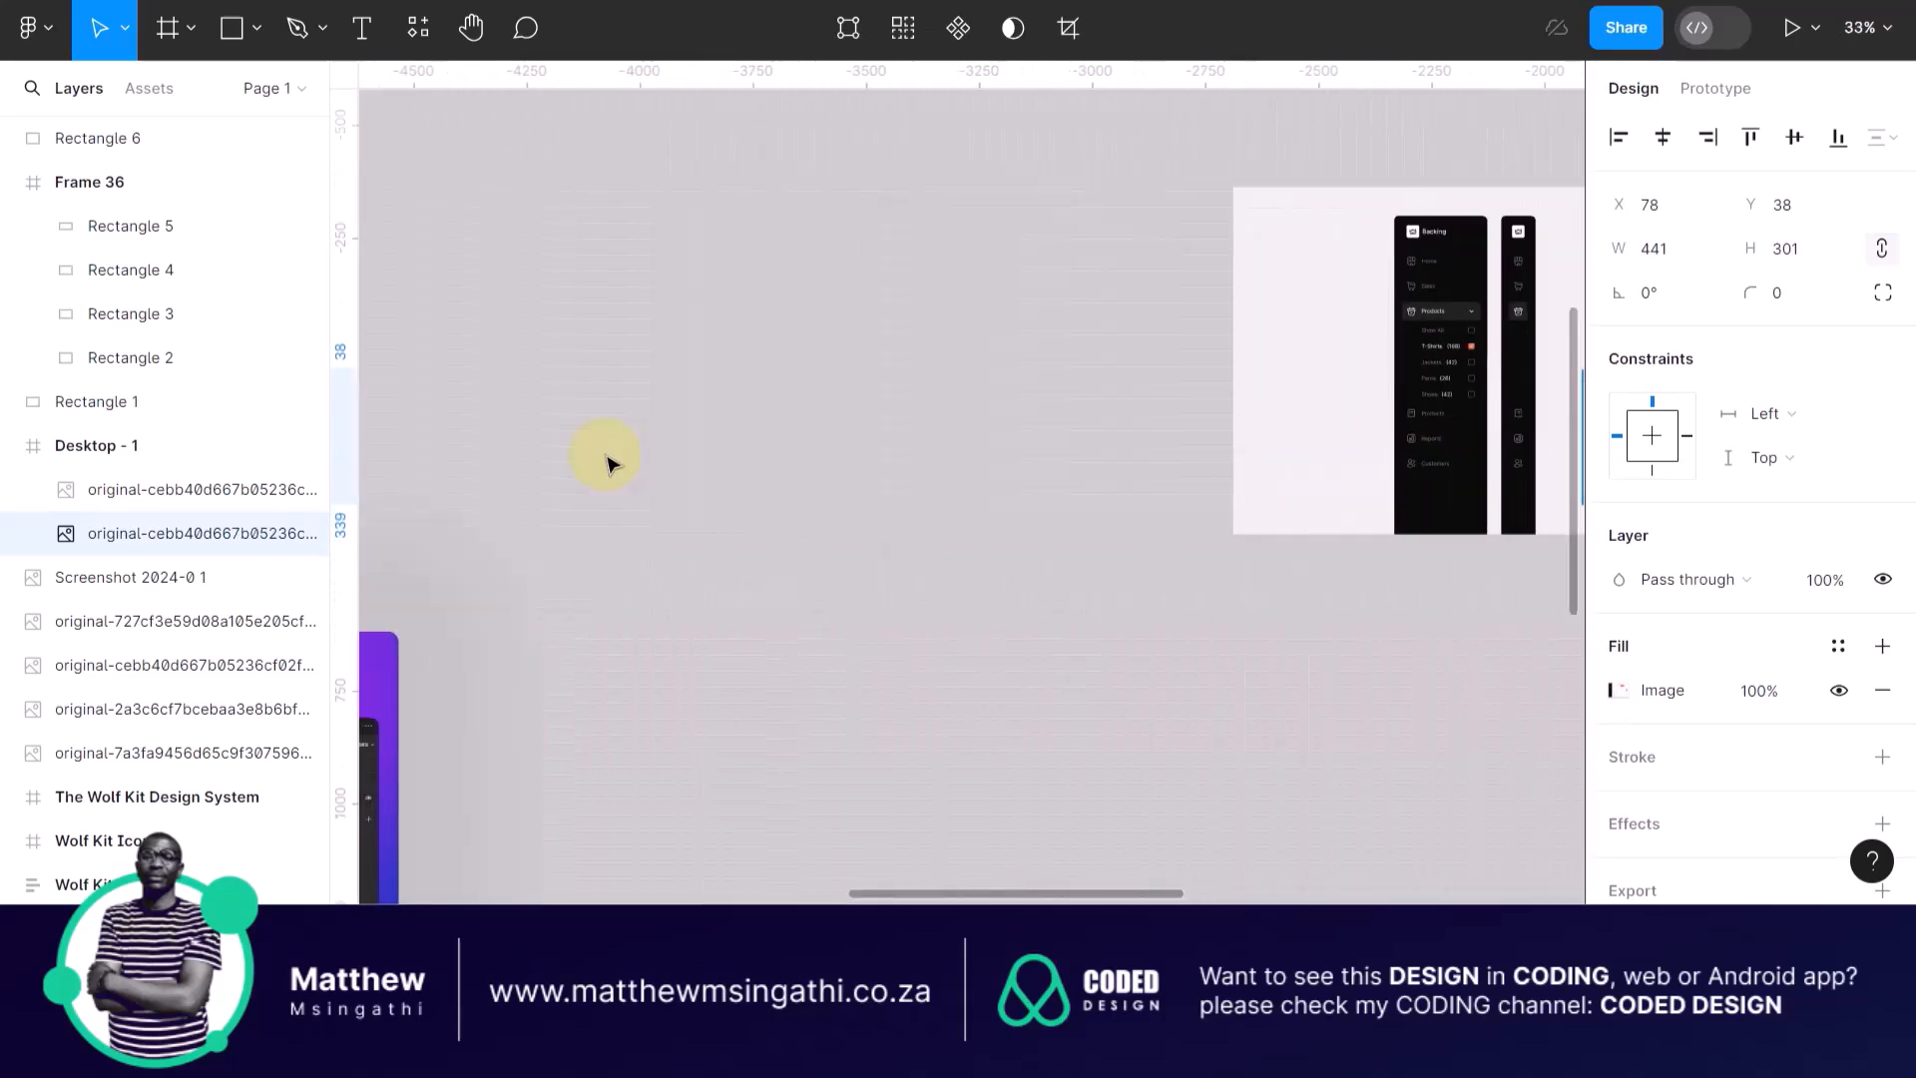
scroll(609, 461, down, 2)
scroll(606, 462, down, 5)
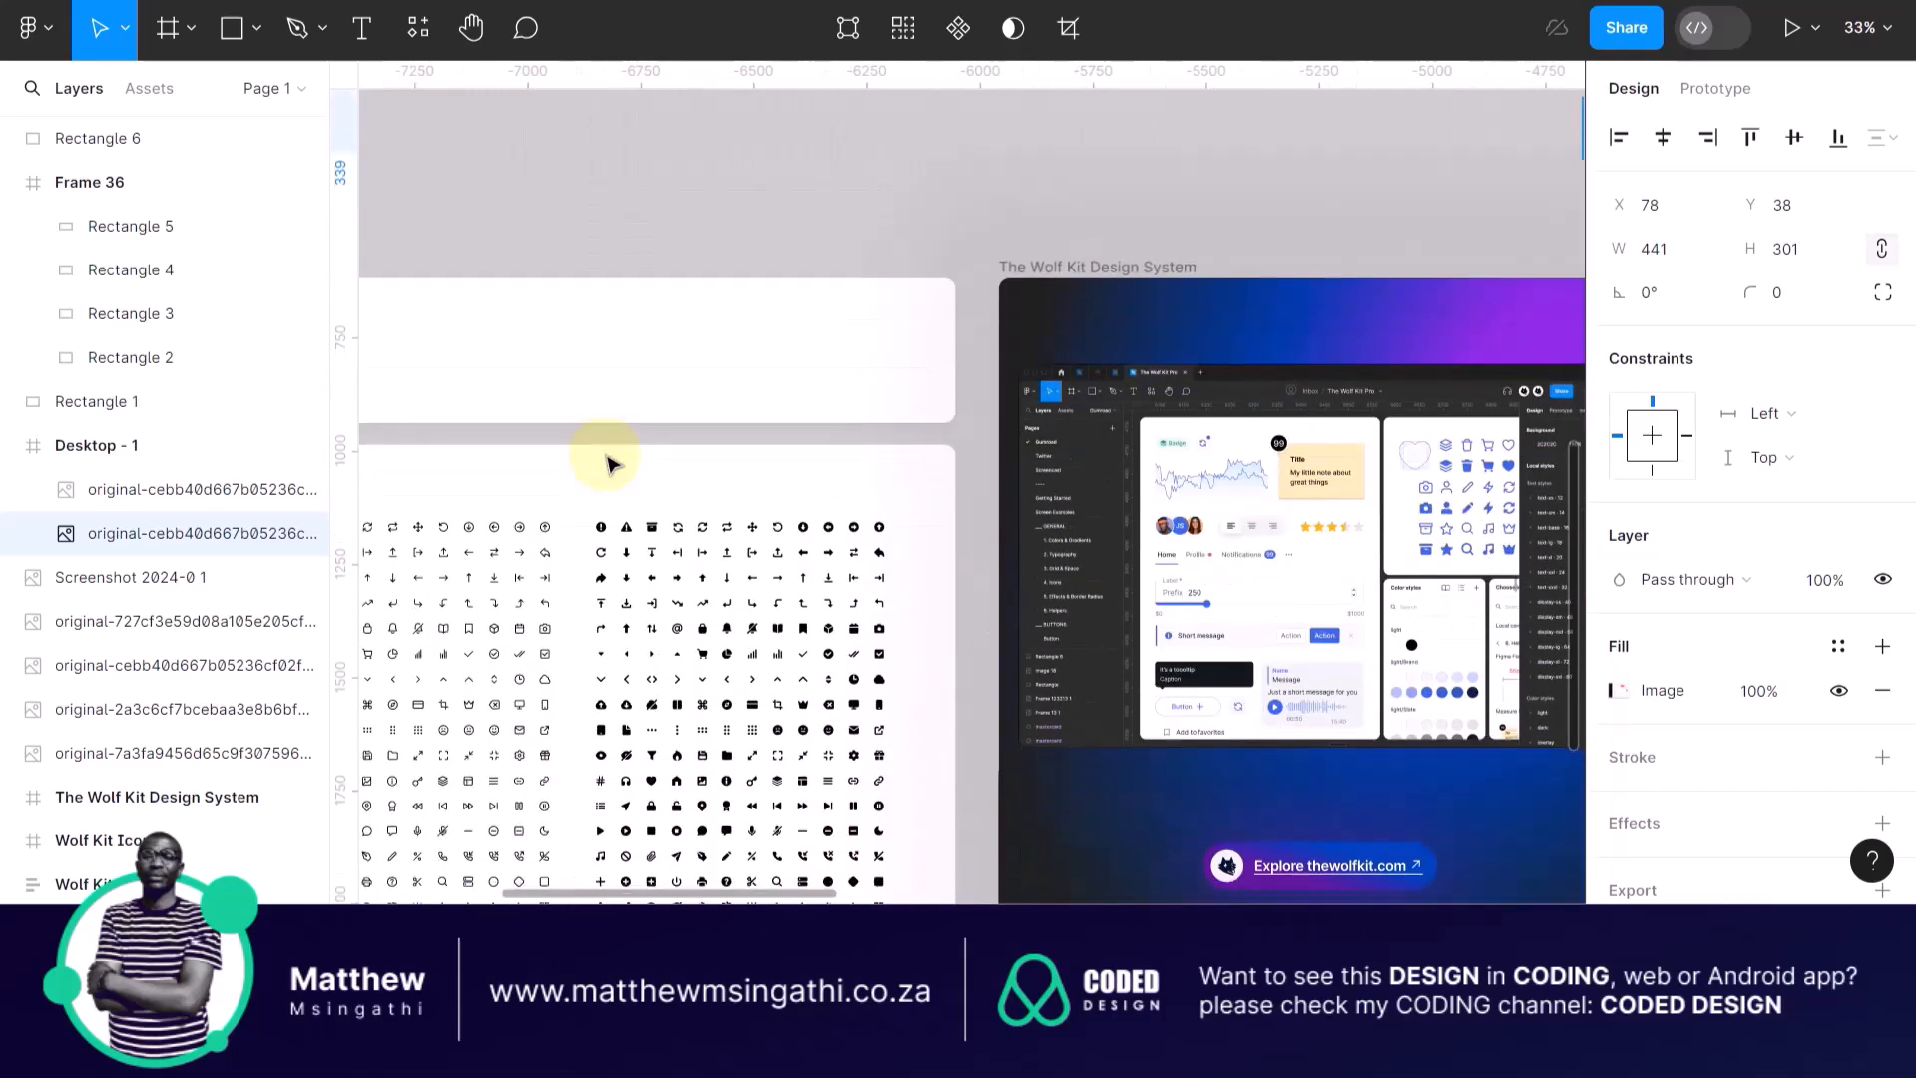
scroll(696, 564, up, 6)
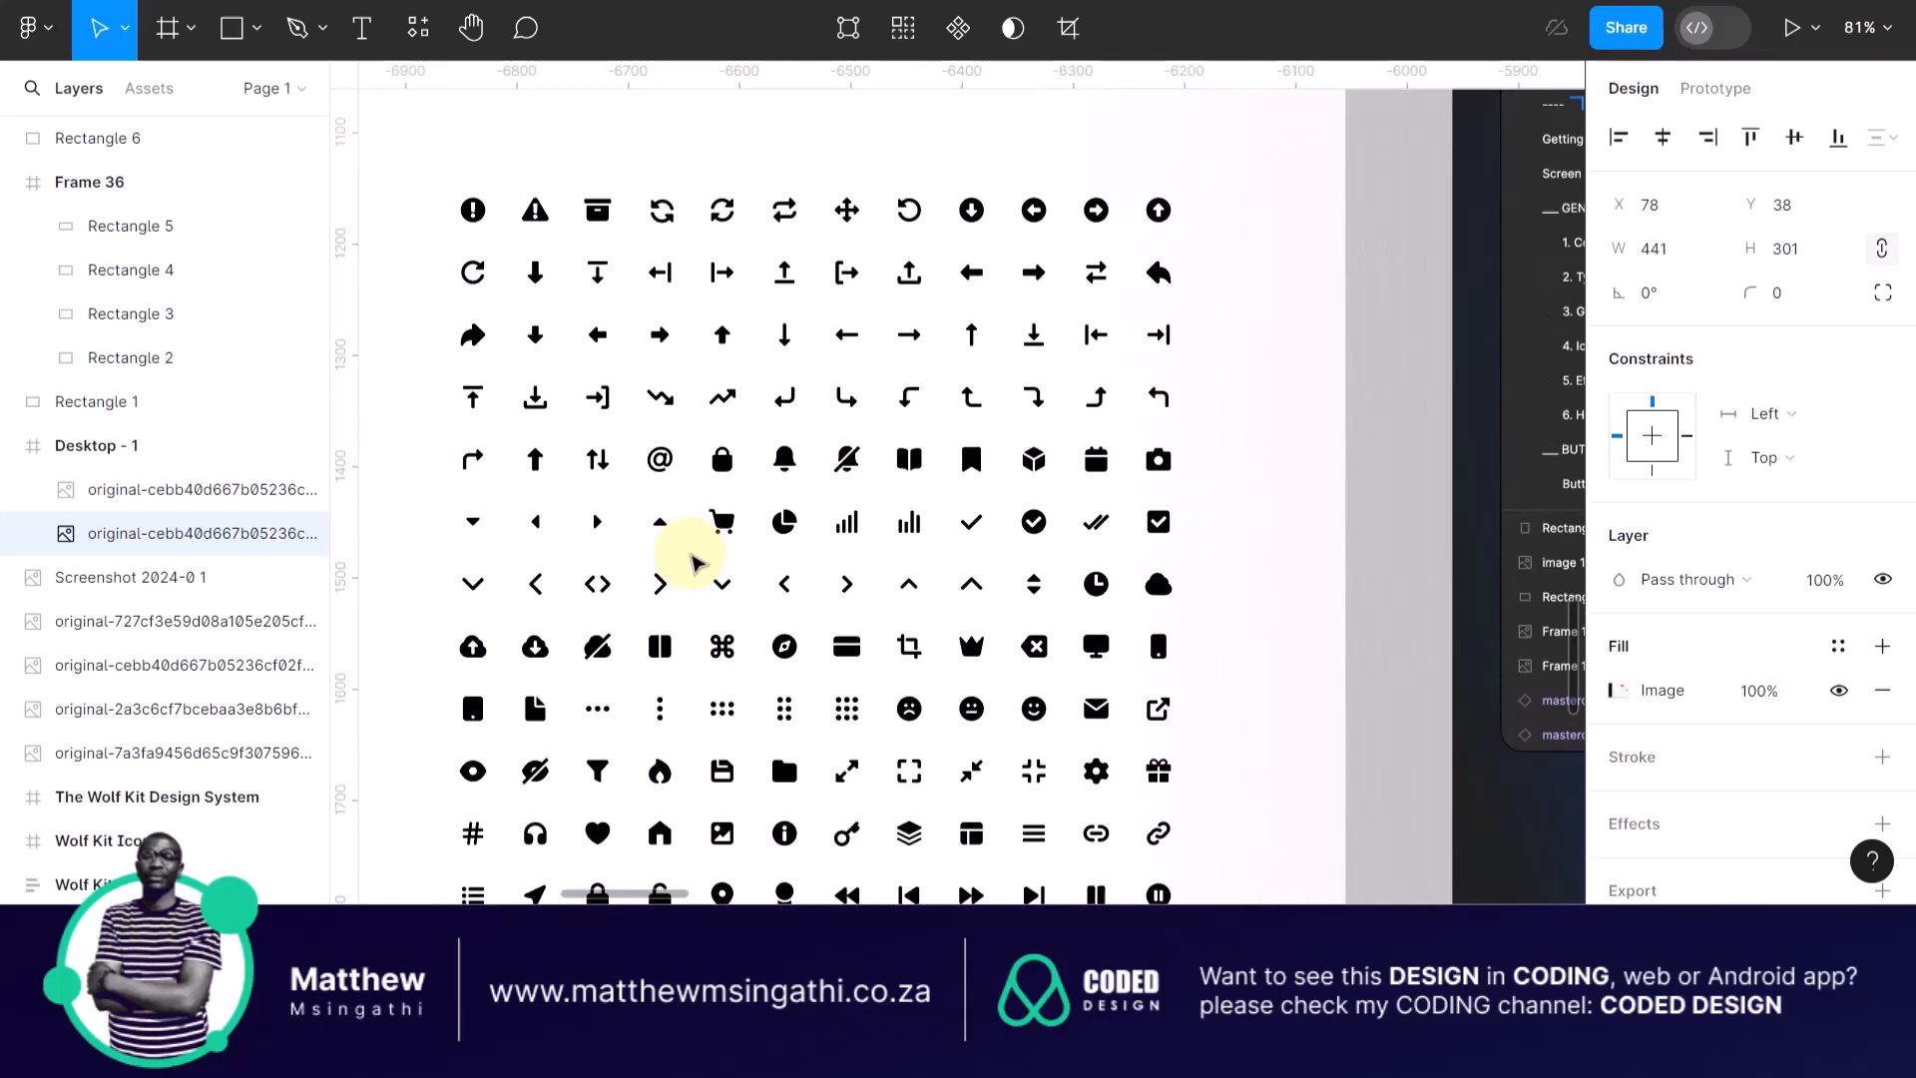
scroll(696, 563, down, 1)
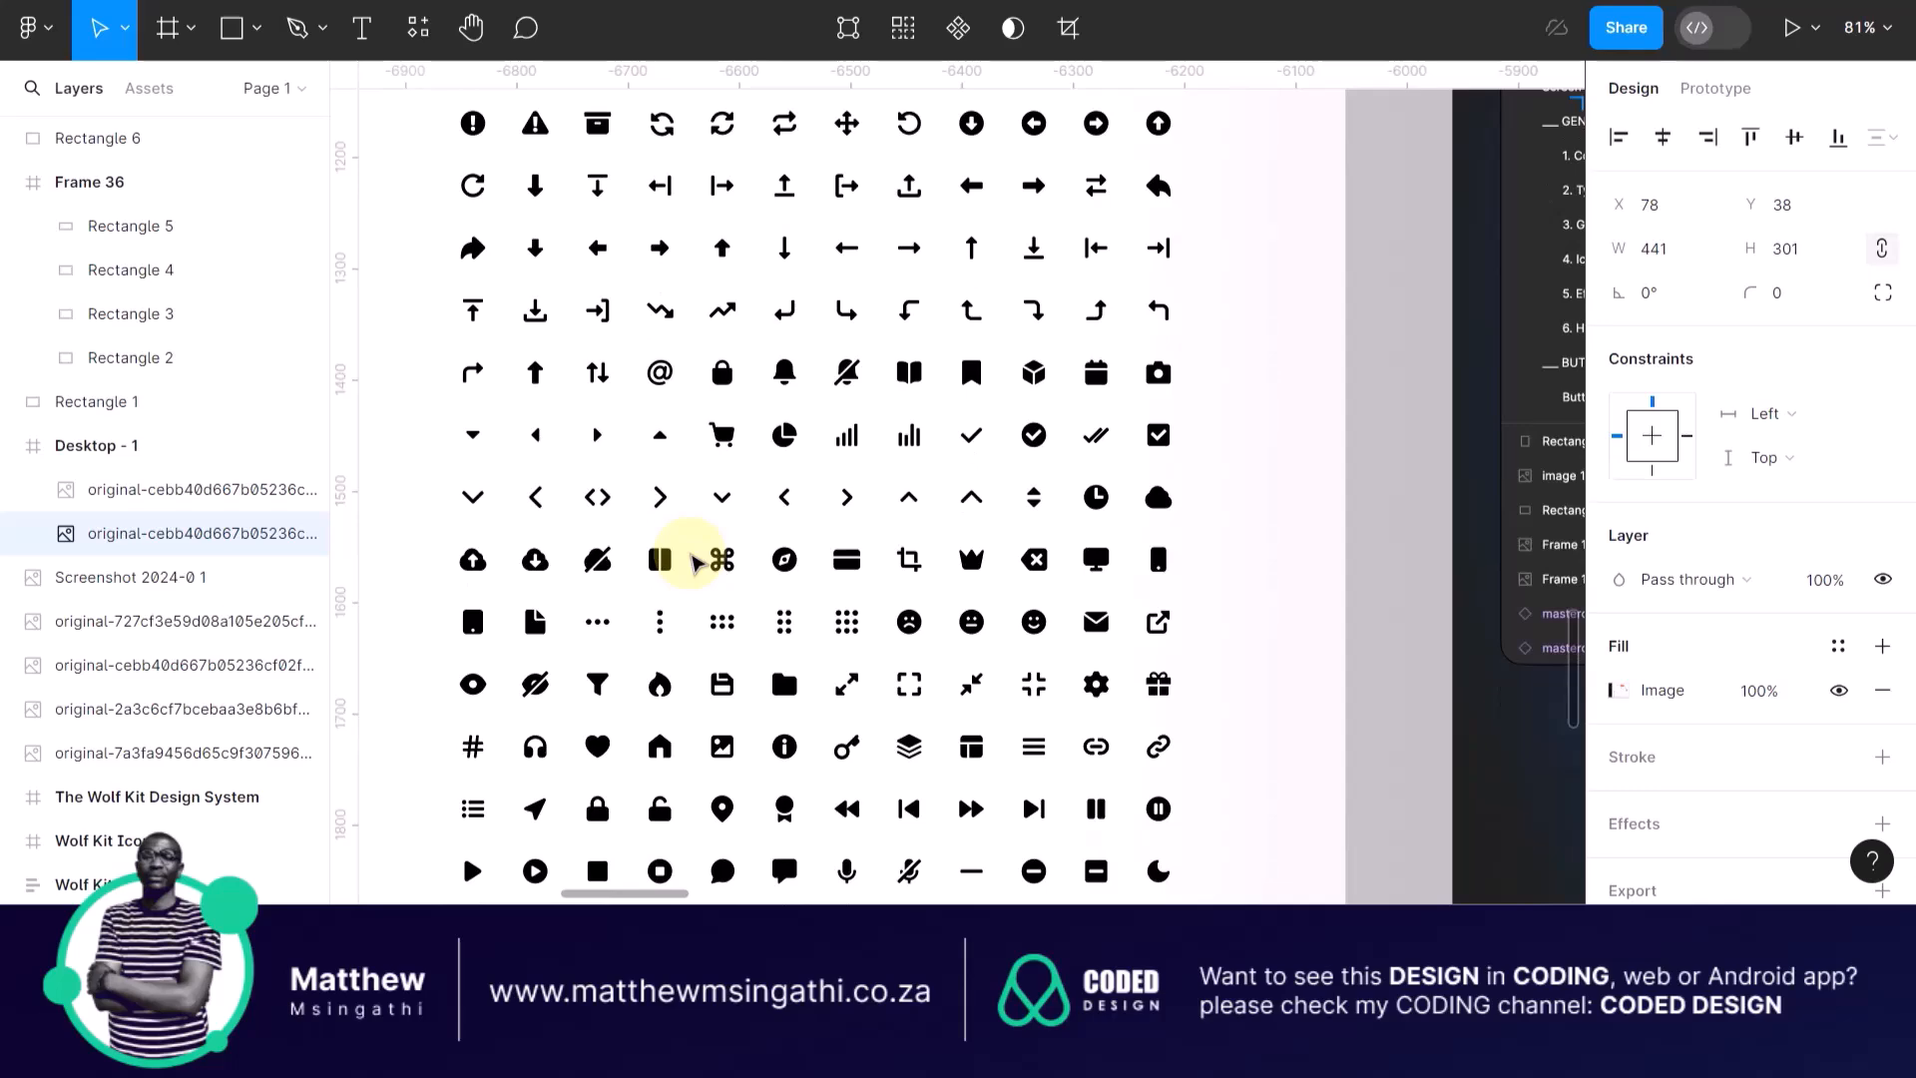
scroll(1018, 474, down, 7)
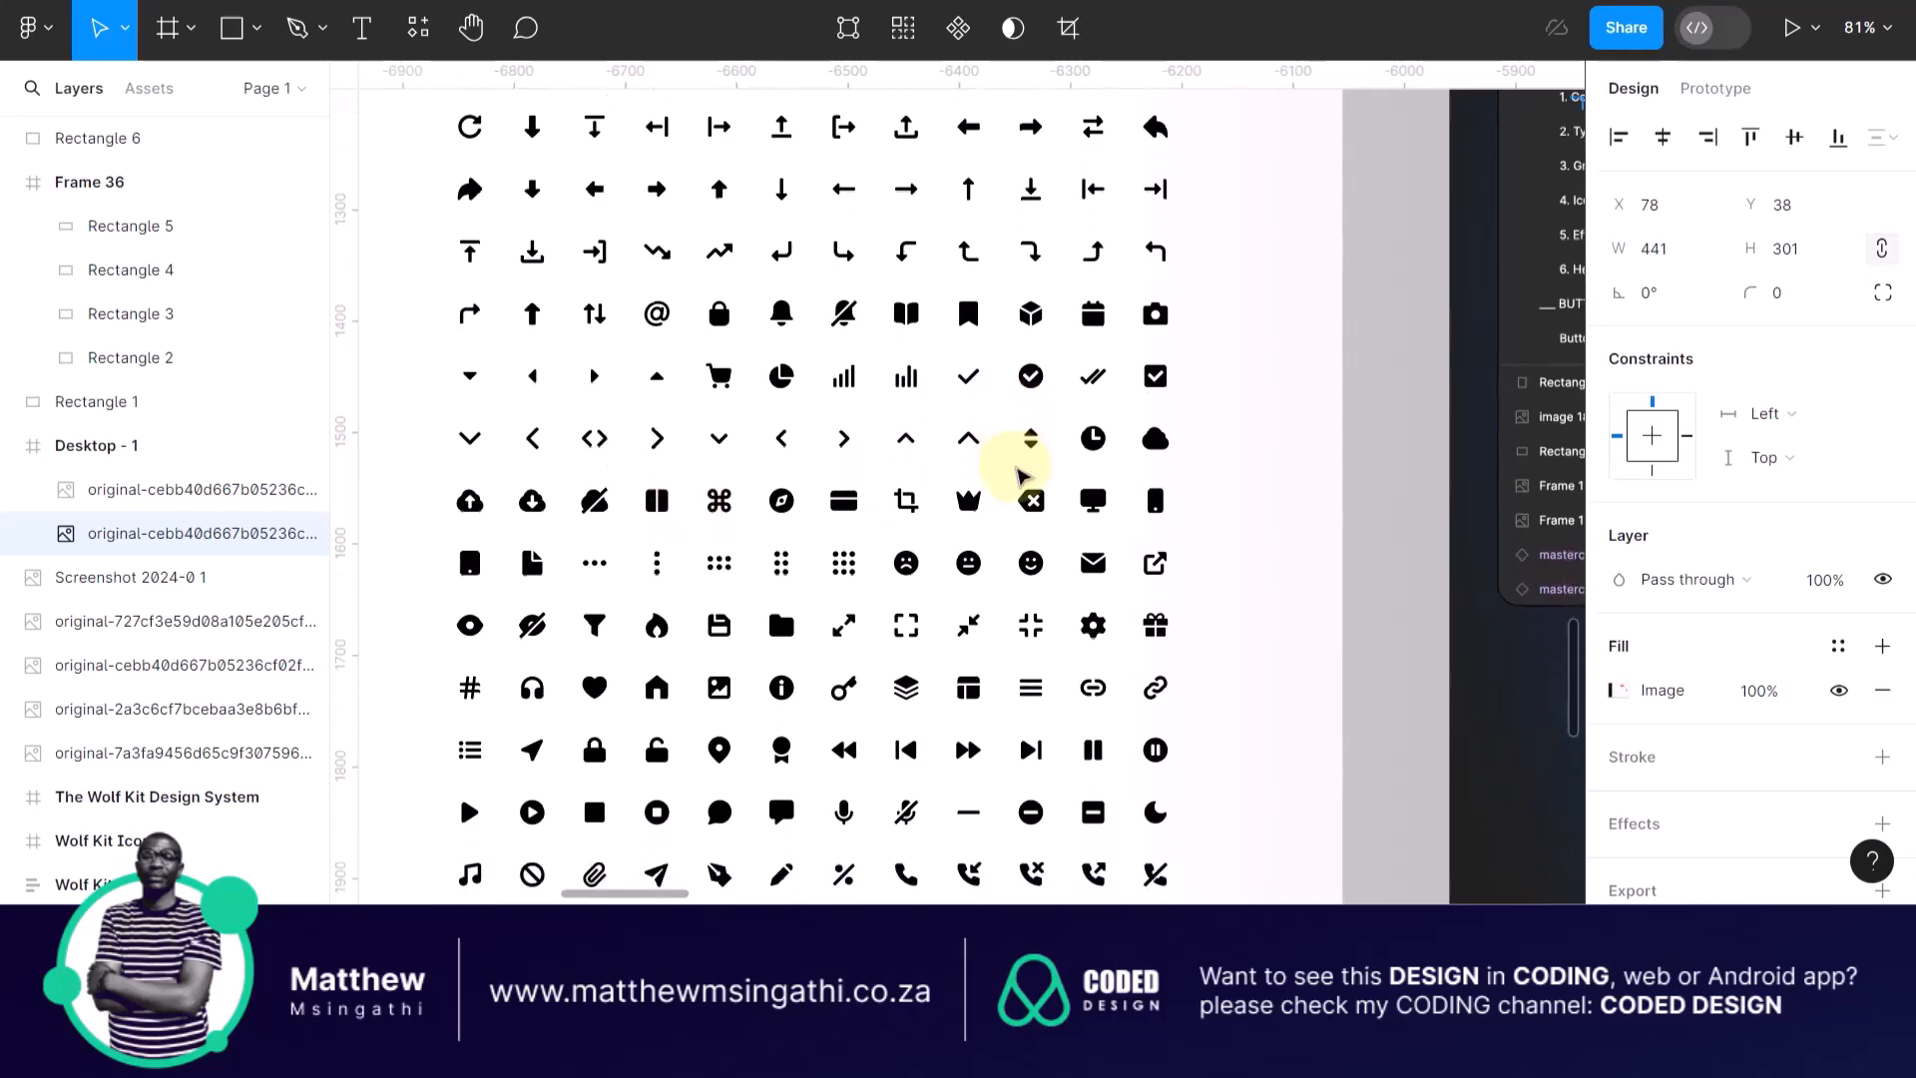
scroll(1020, 475, down, 1)
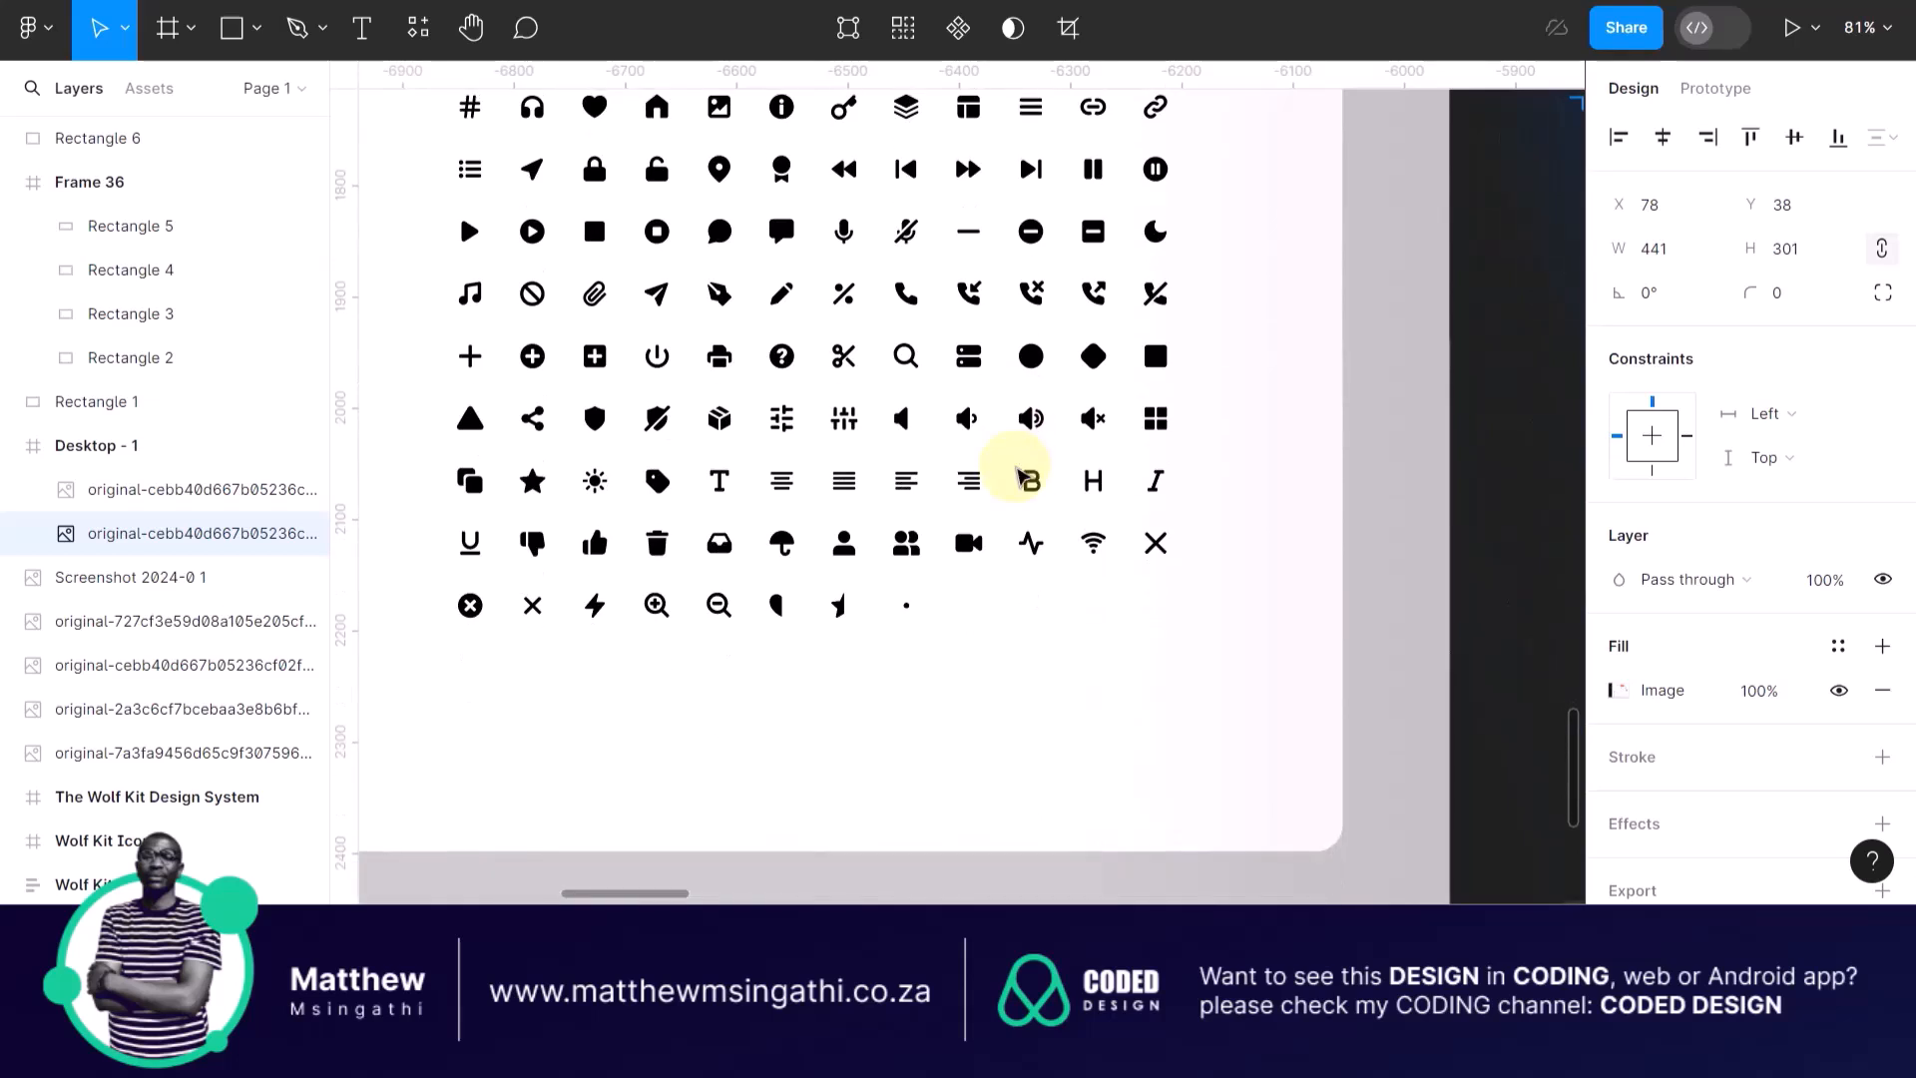
scroll(1017, 474, up, 3)
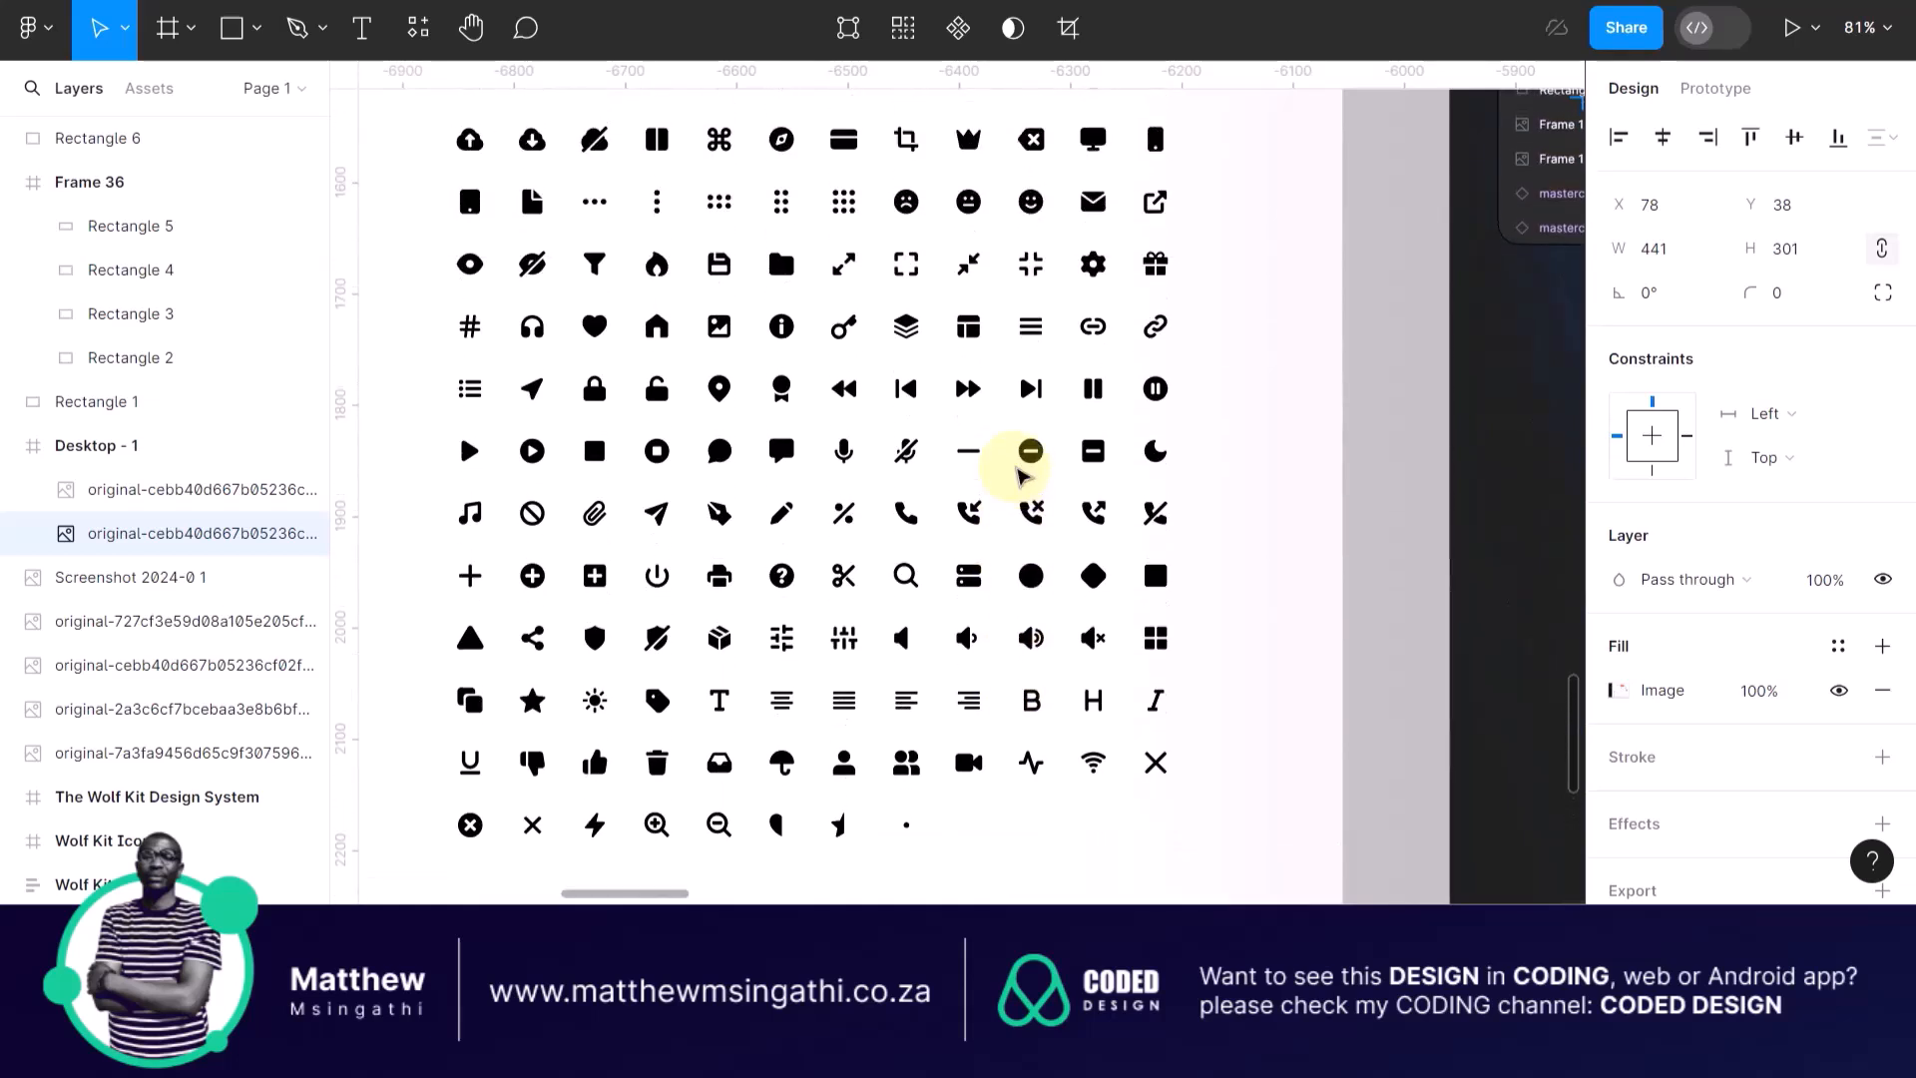
scroll(1020, 475, down, 1)
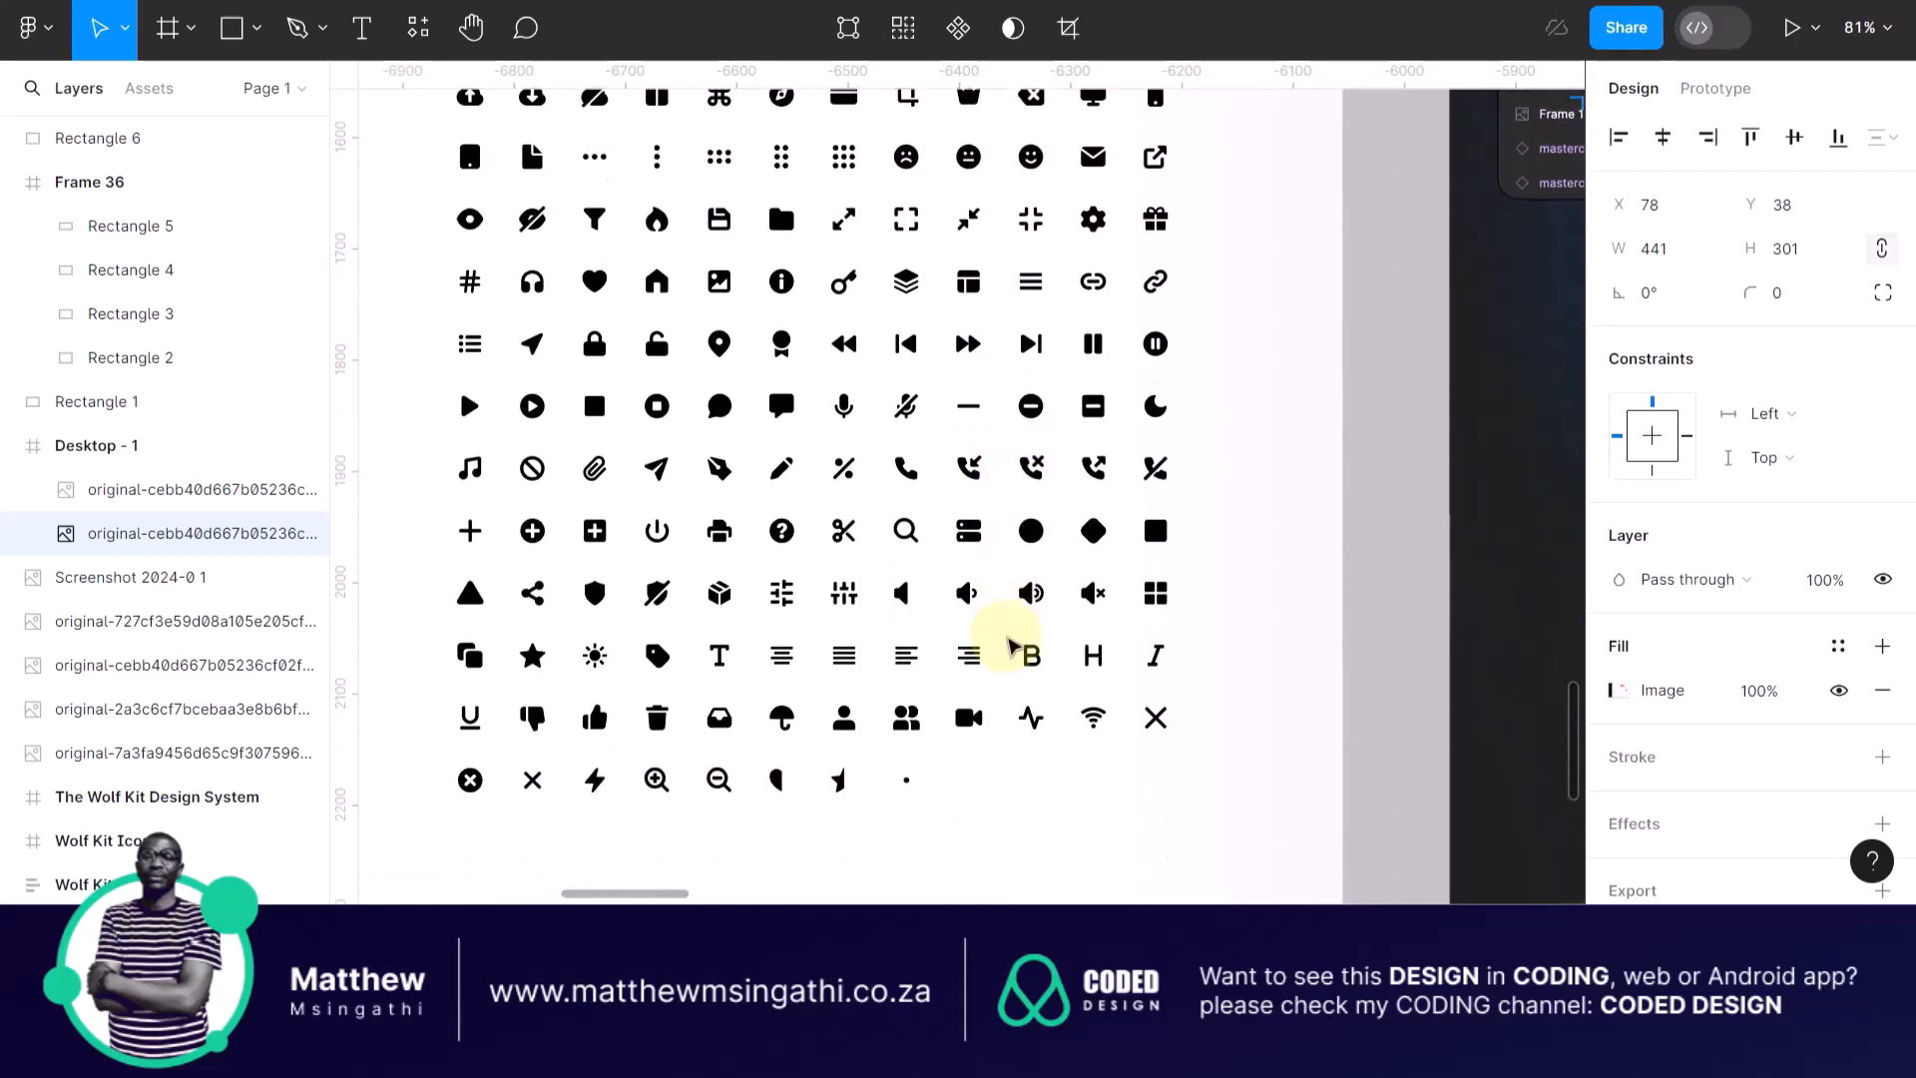
click(906, 719)
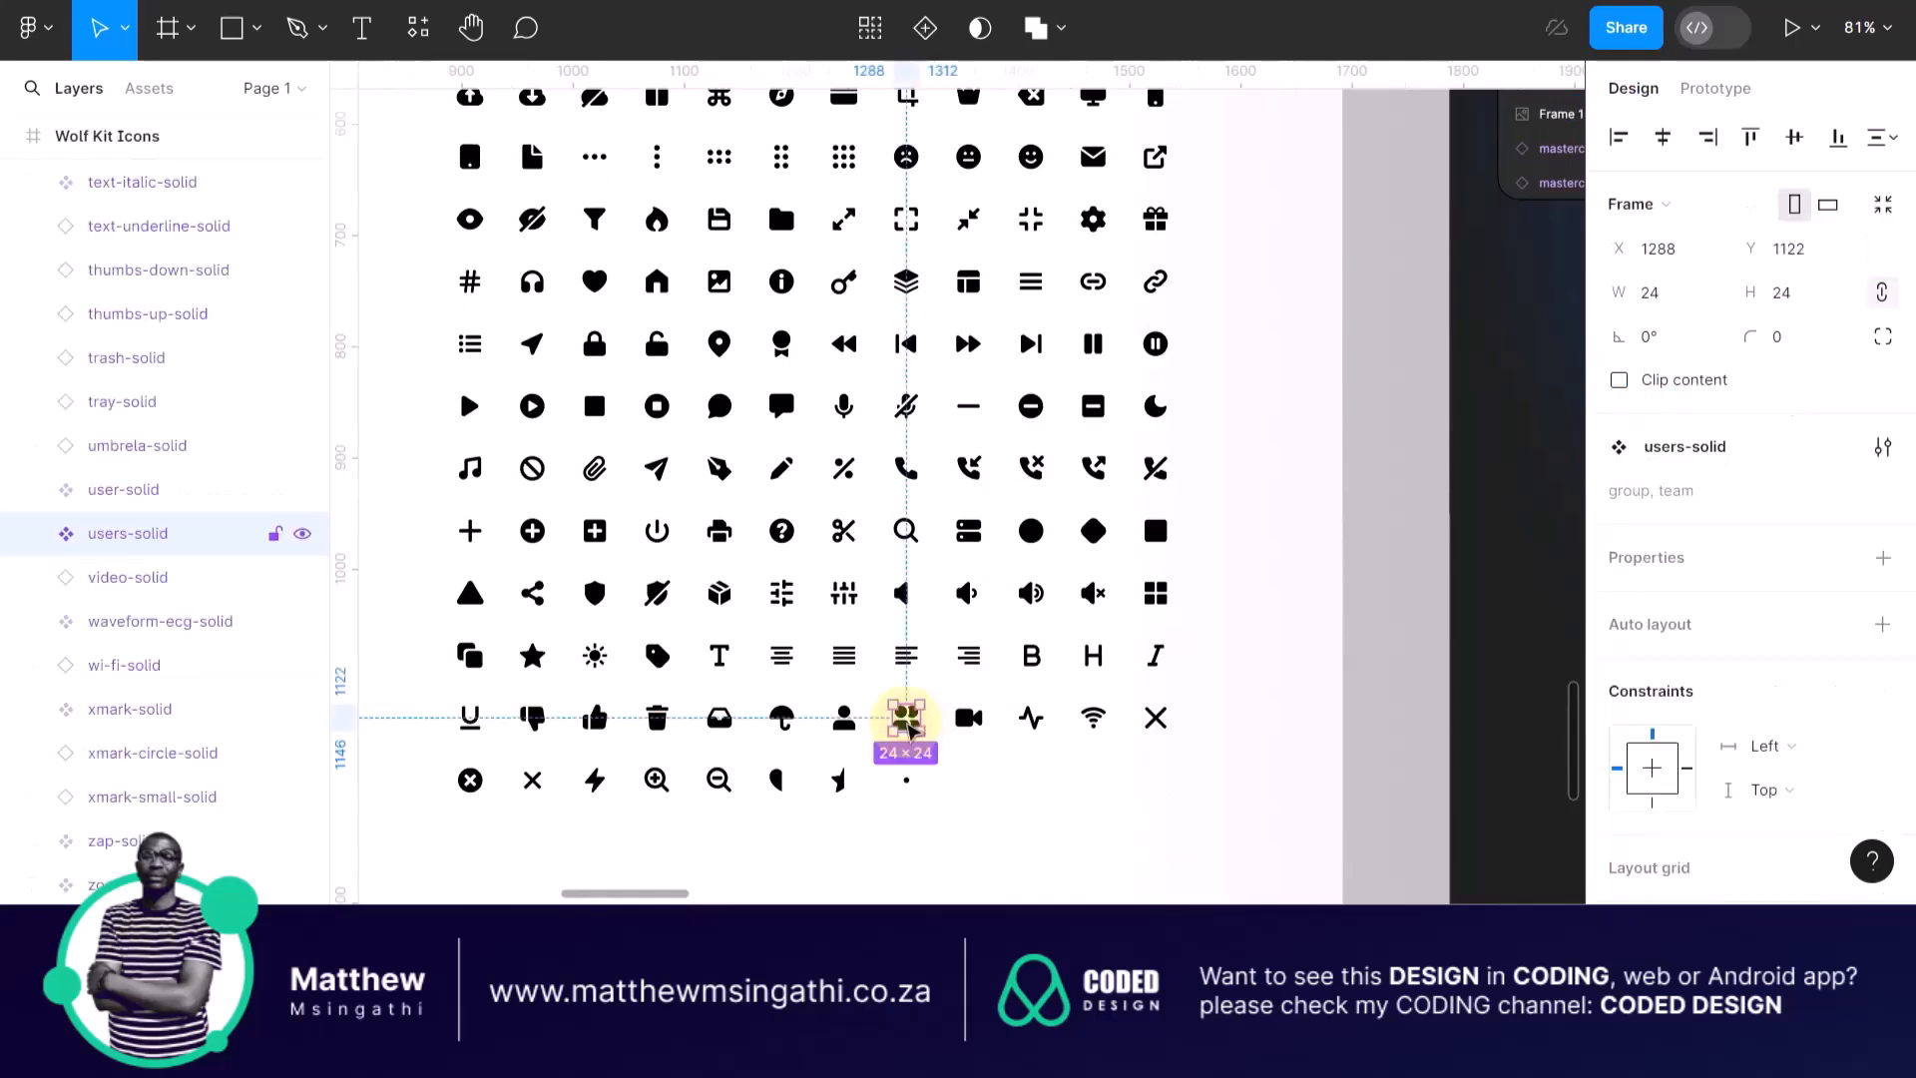
key(ctrl+d)
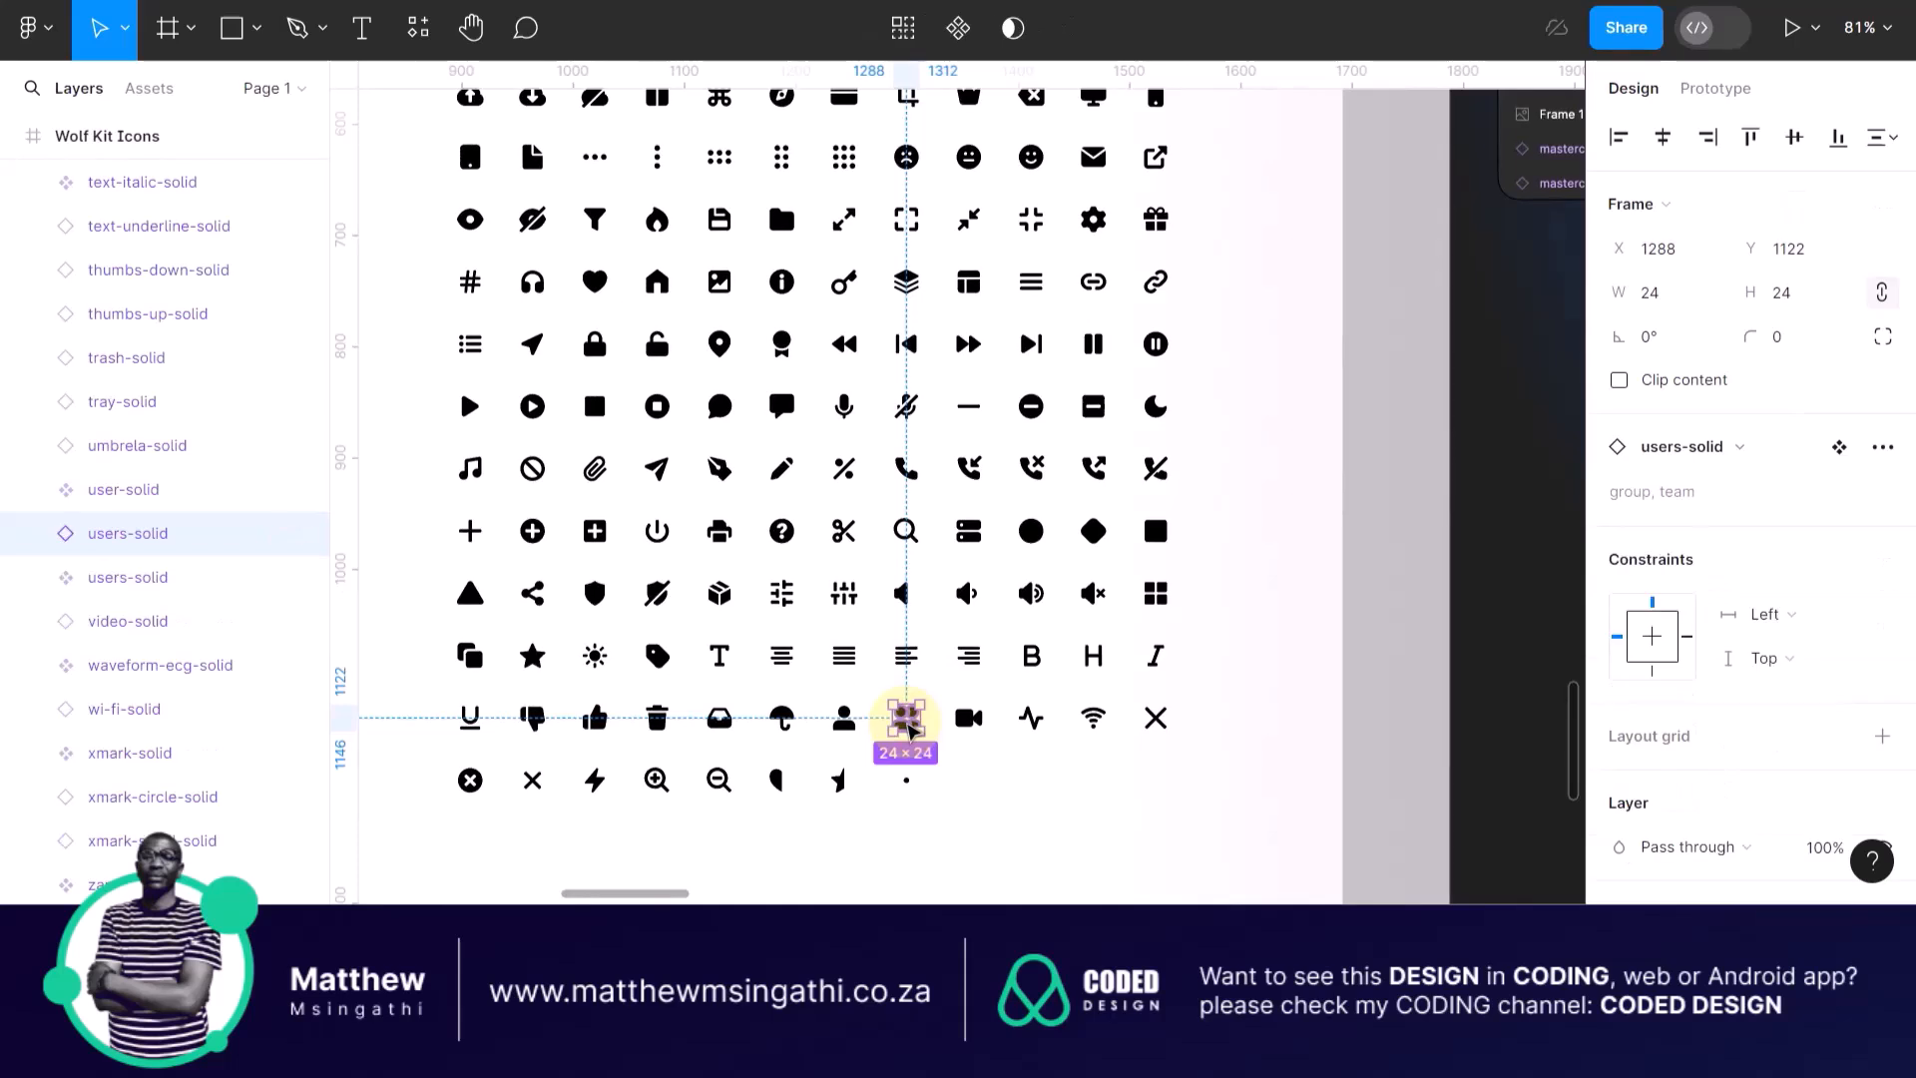
drag(908, 728, 1400, 562)
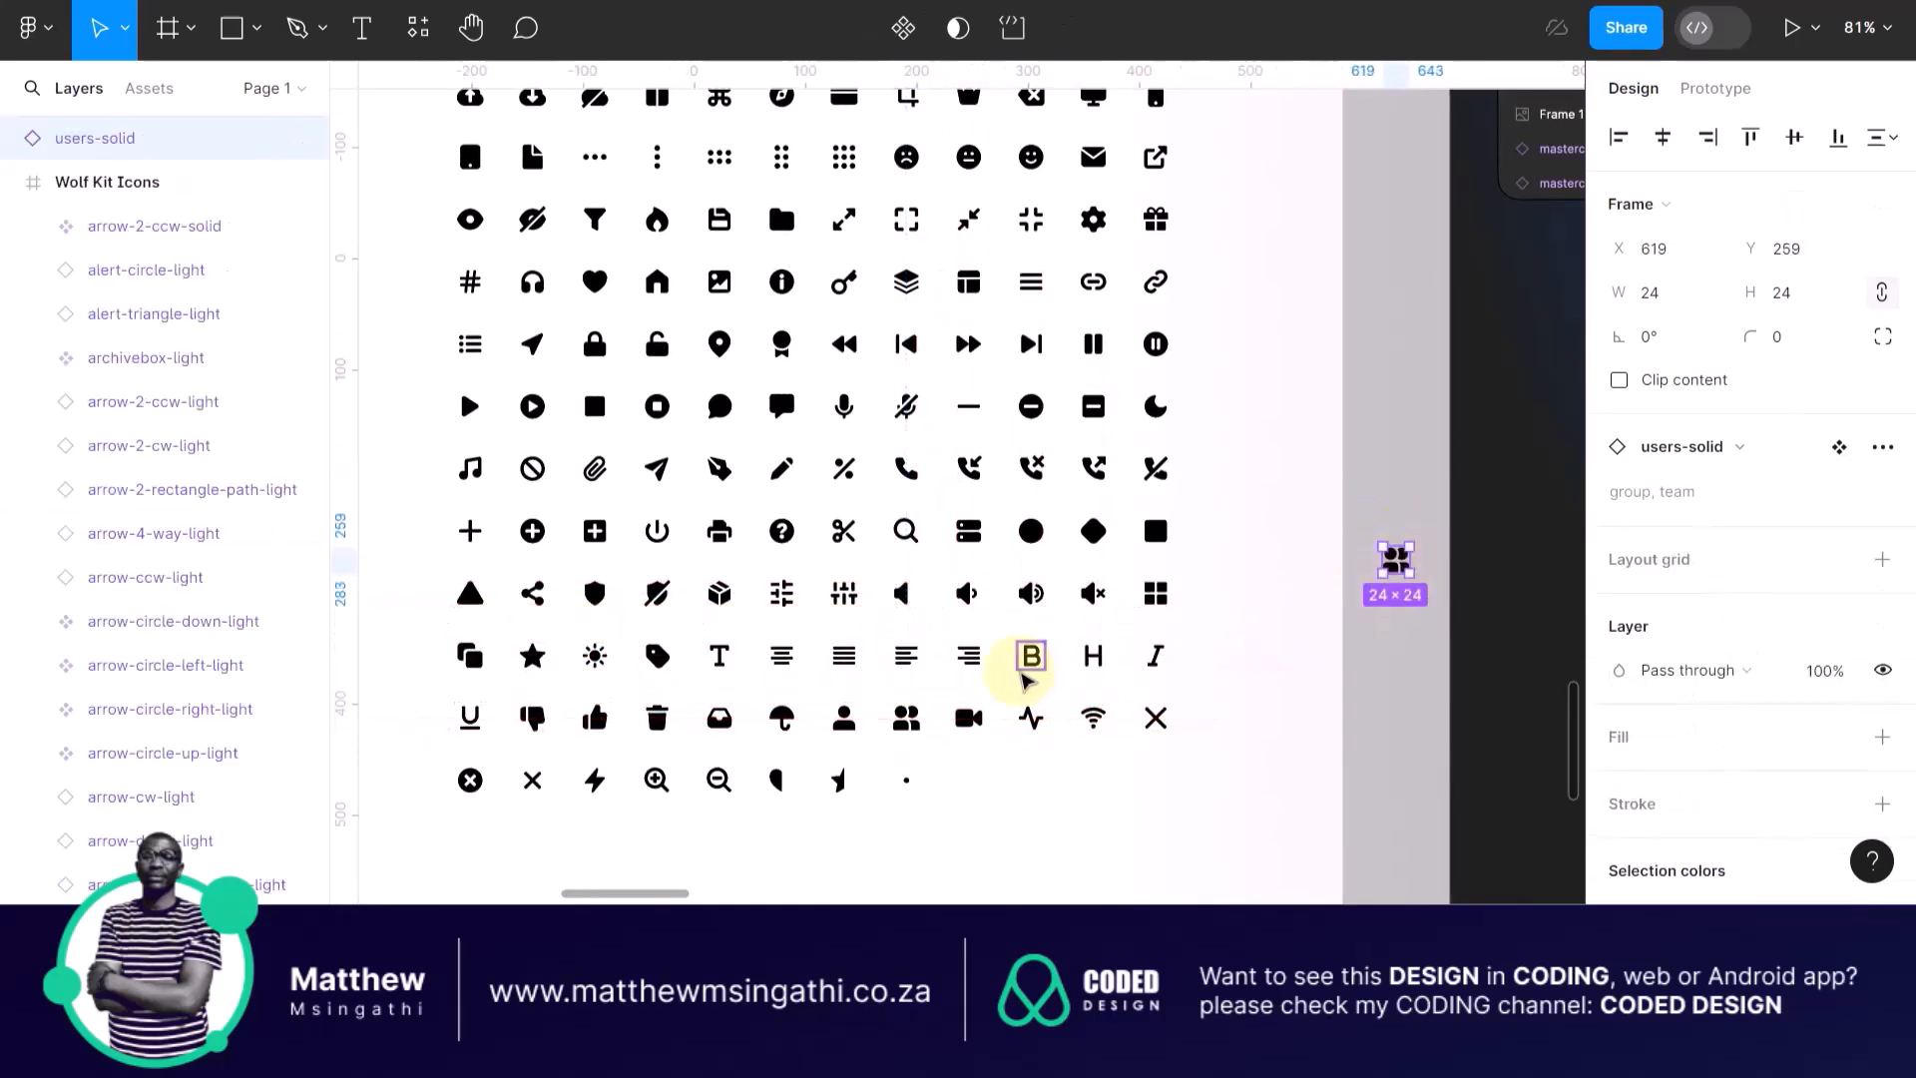
Duplicate the users-light outline icon and place the copy at about X 865, Y 1303, below and between the outline and solid sets.
scroll(1025, 678, up, 3)
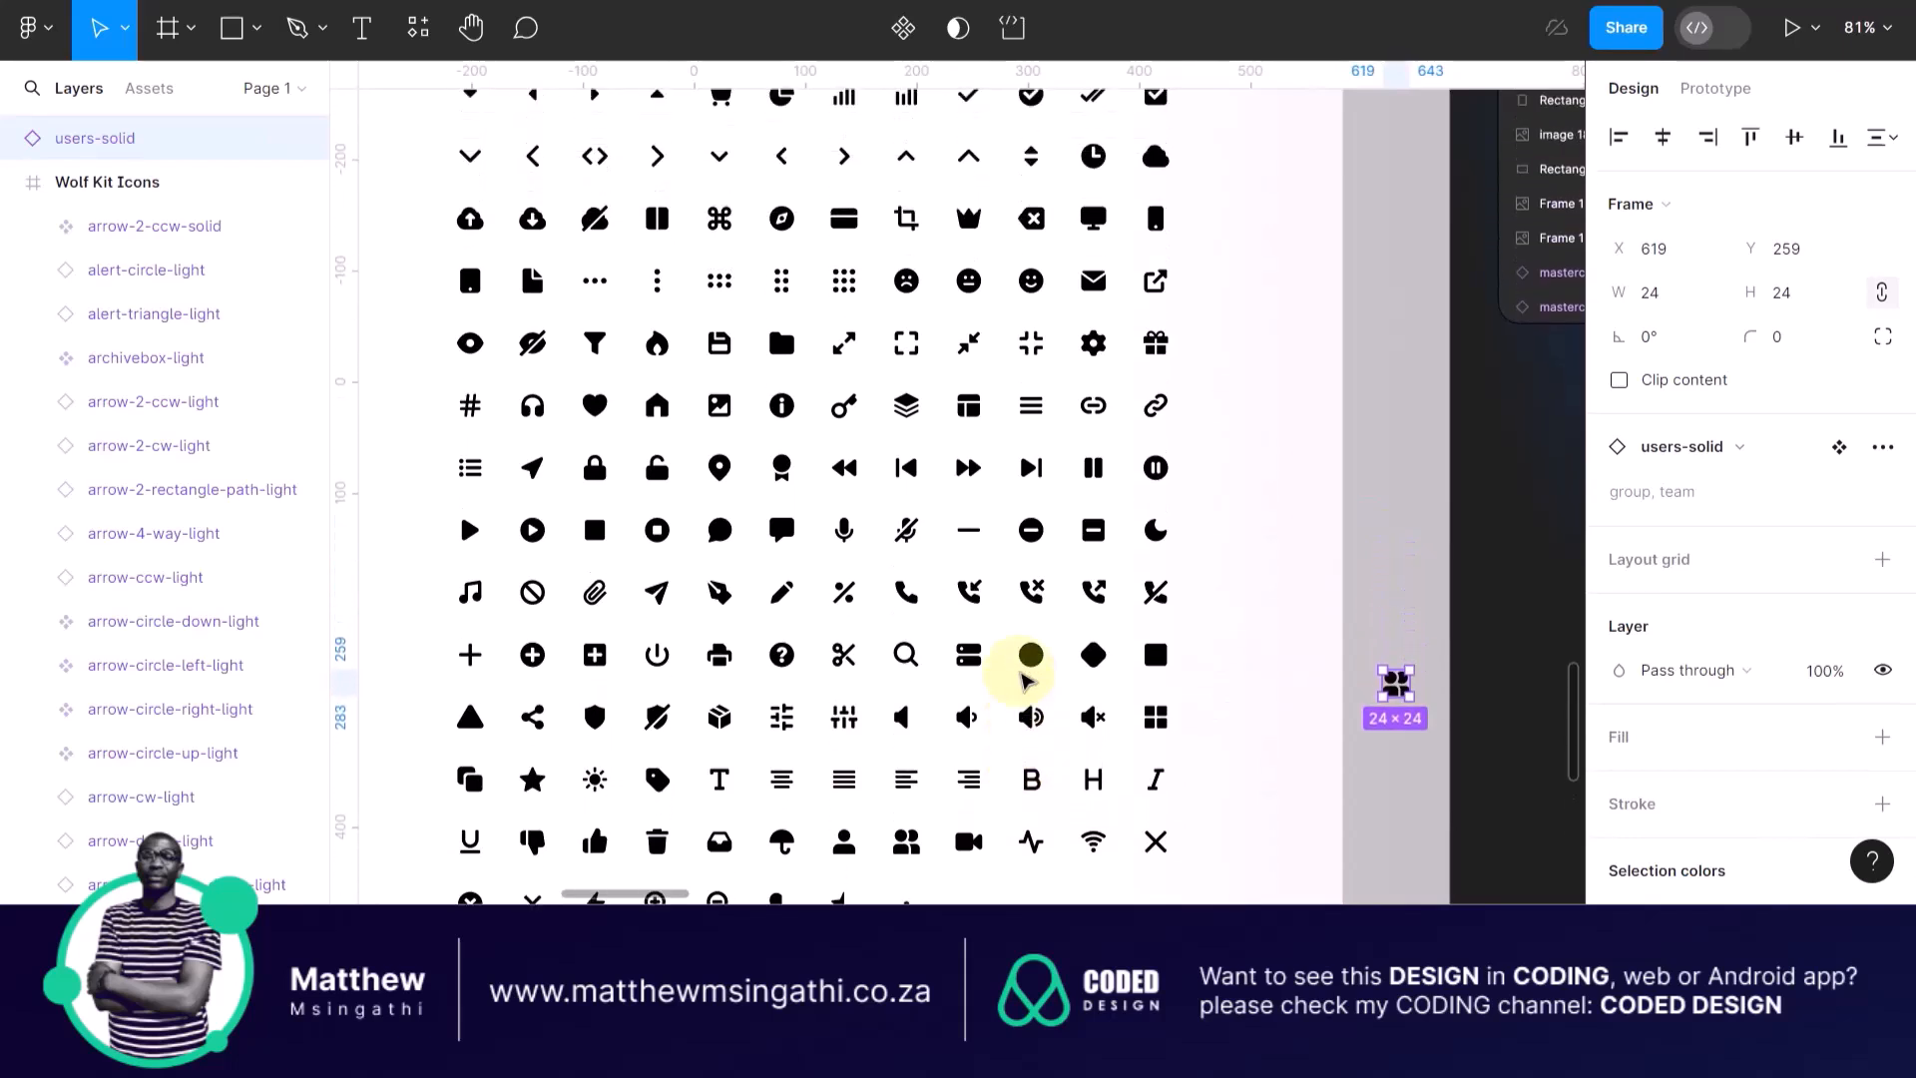
scroll(1025, 682, up, 6)
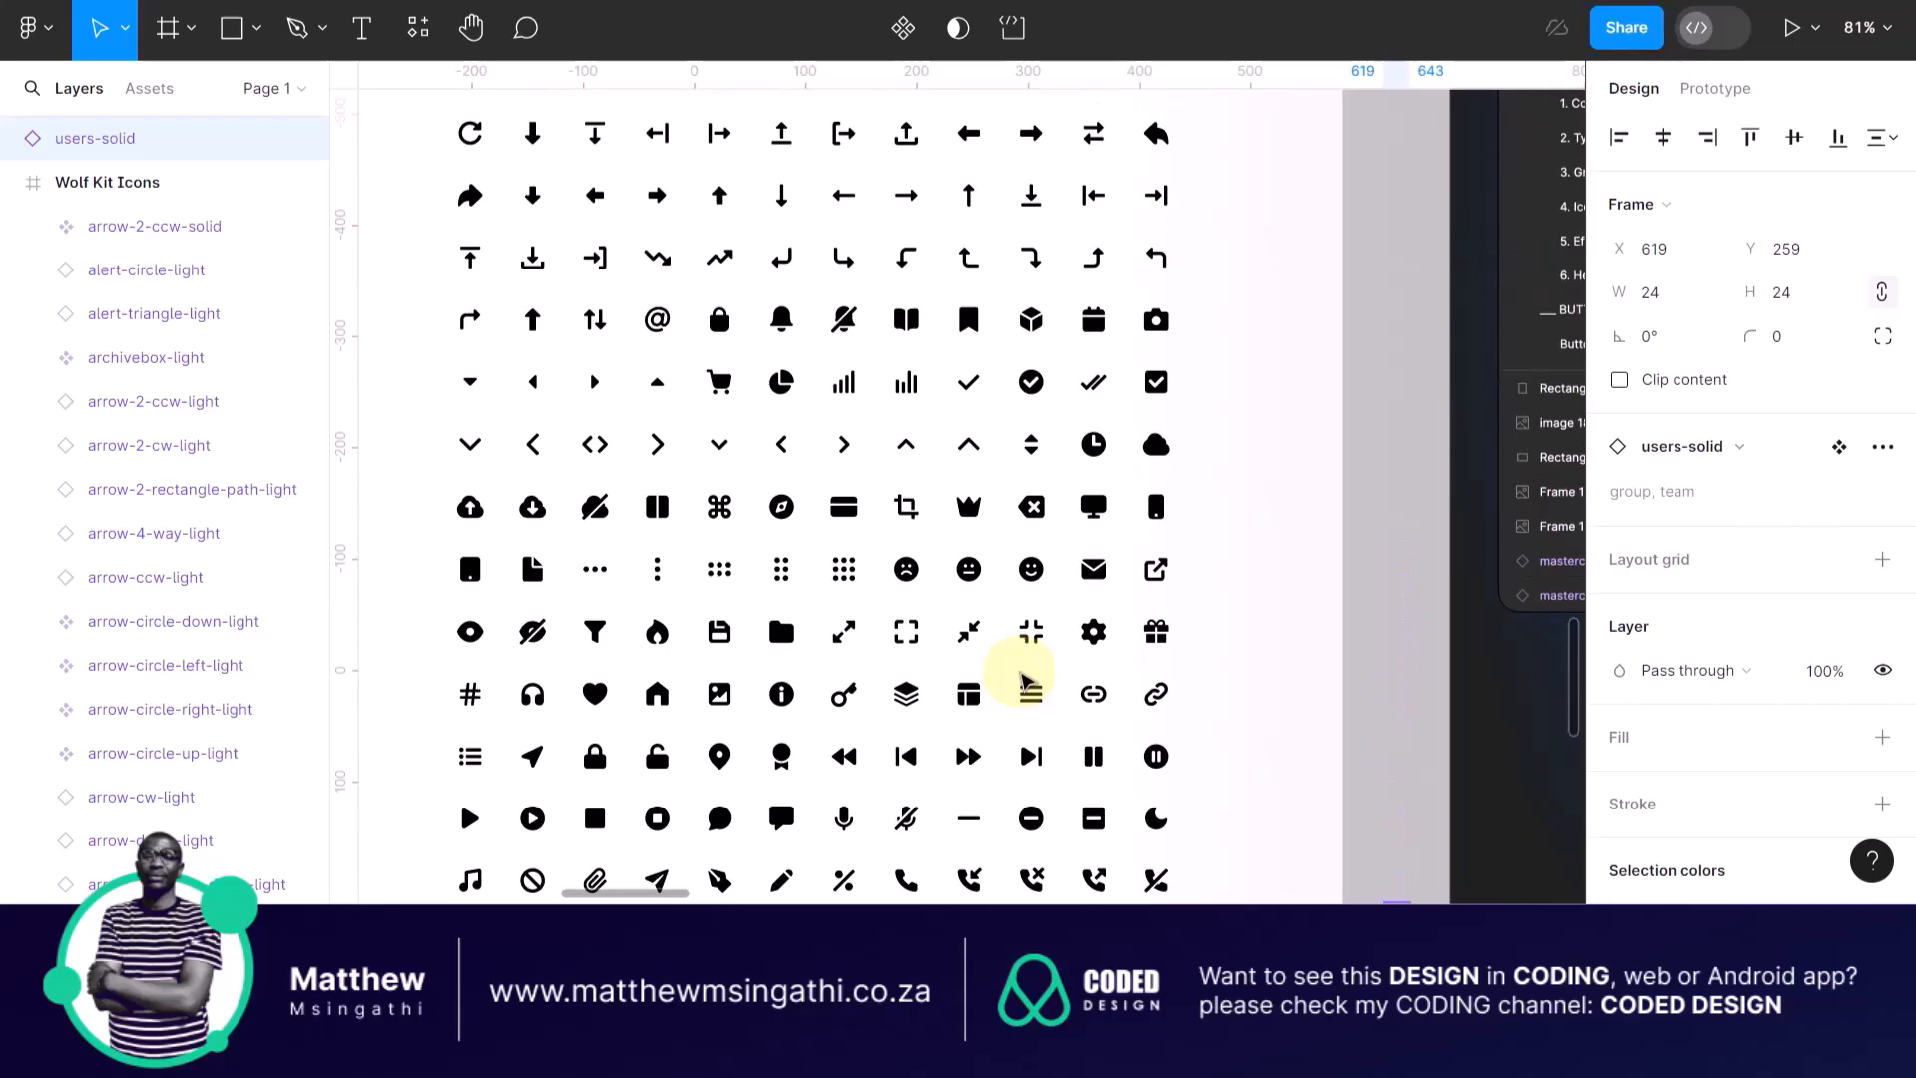
scroll(1025, 682, up, 6)
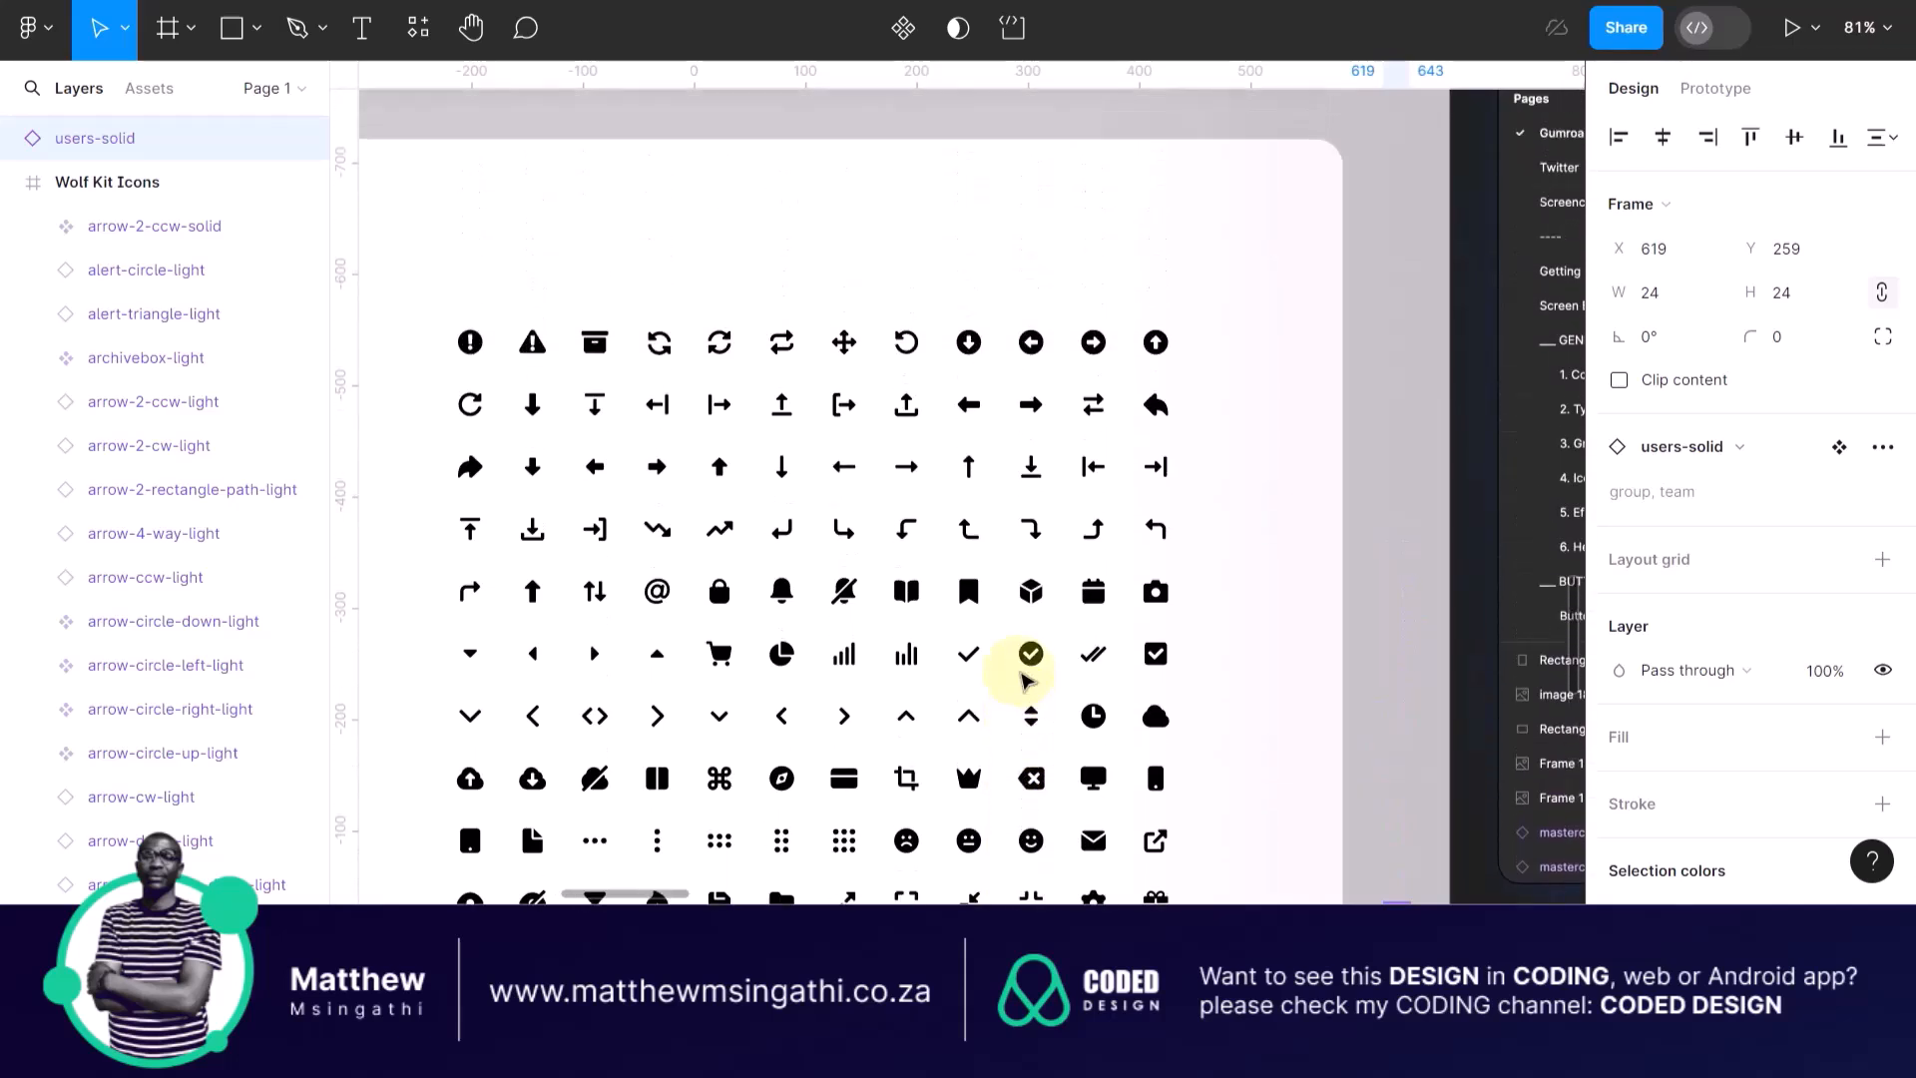
scroll(1024, 682, down, 3)
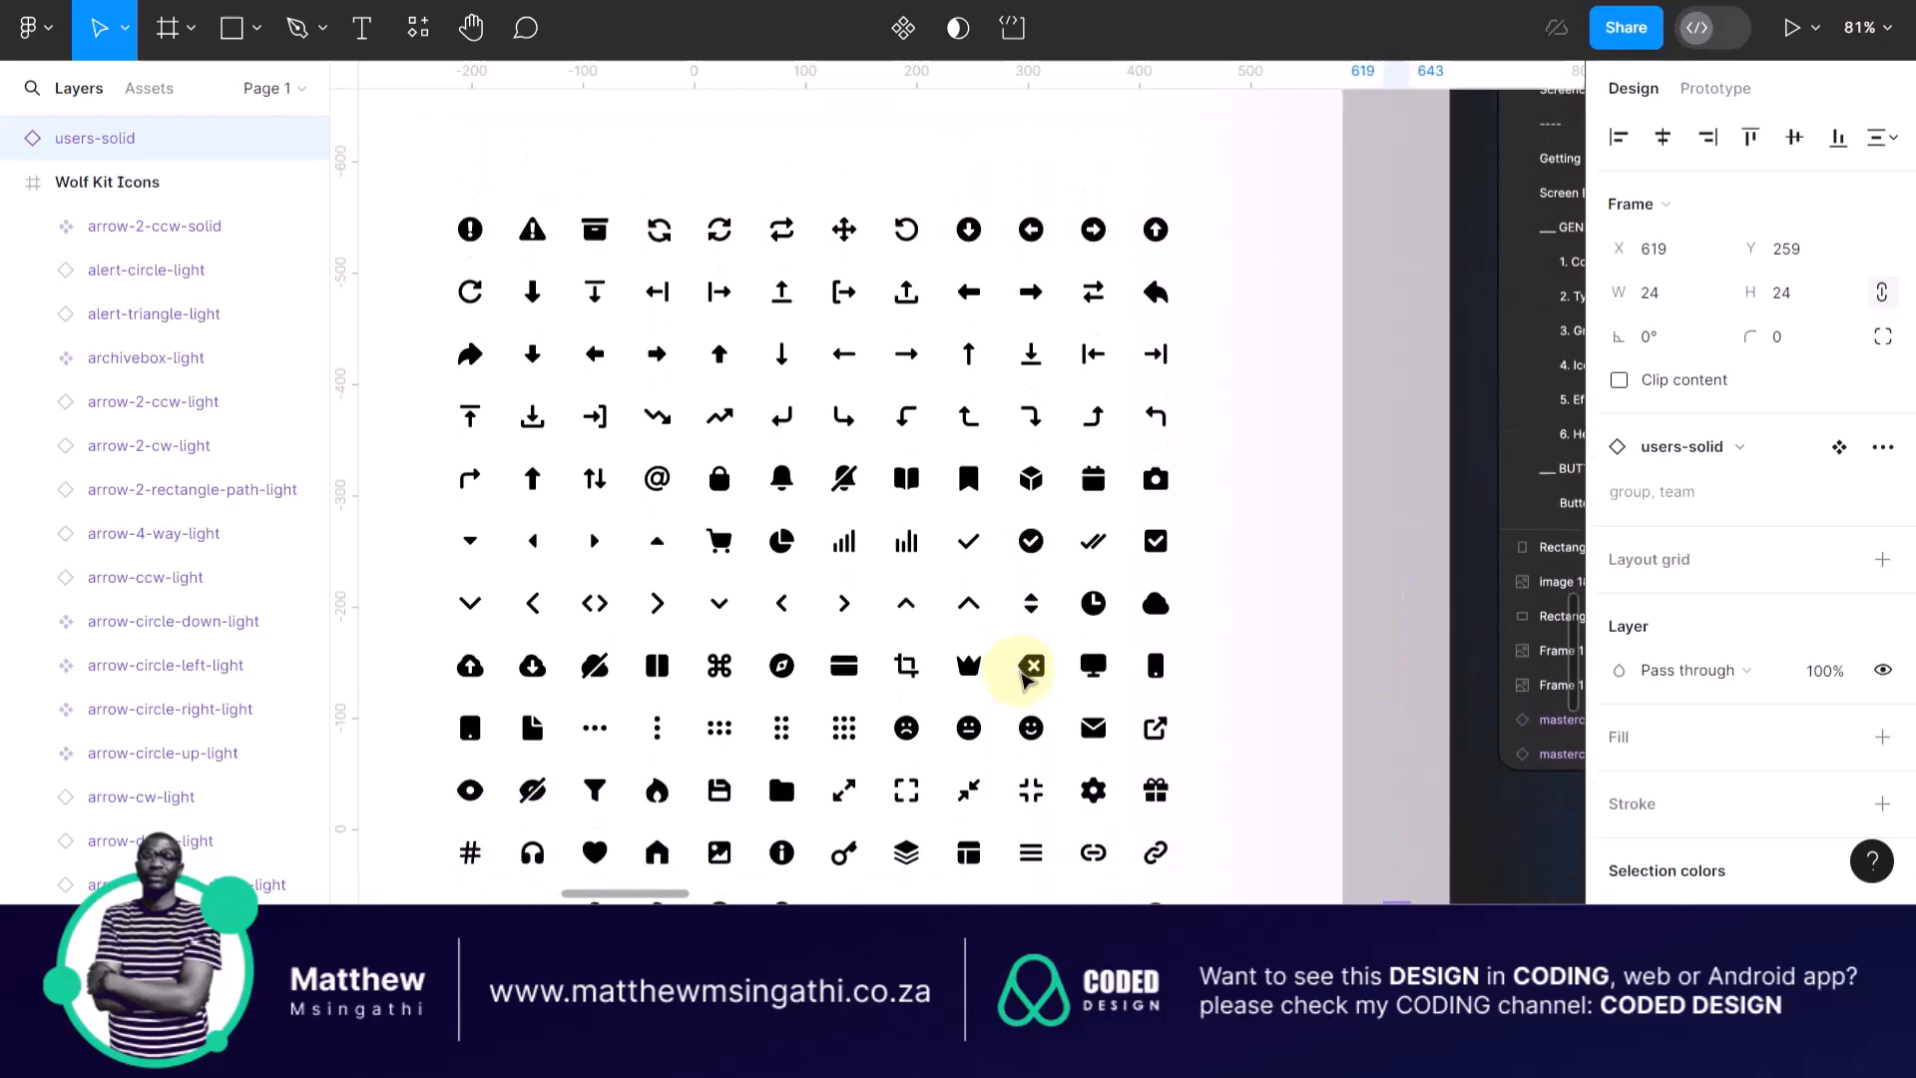
scroll(749, 707, left, 10)
scroll(748, 707, left, 5)
scroll(748, 707, down, 6)
scroll(748, 707, down, 6)
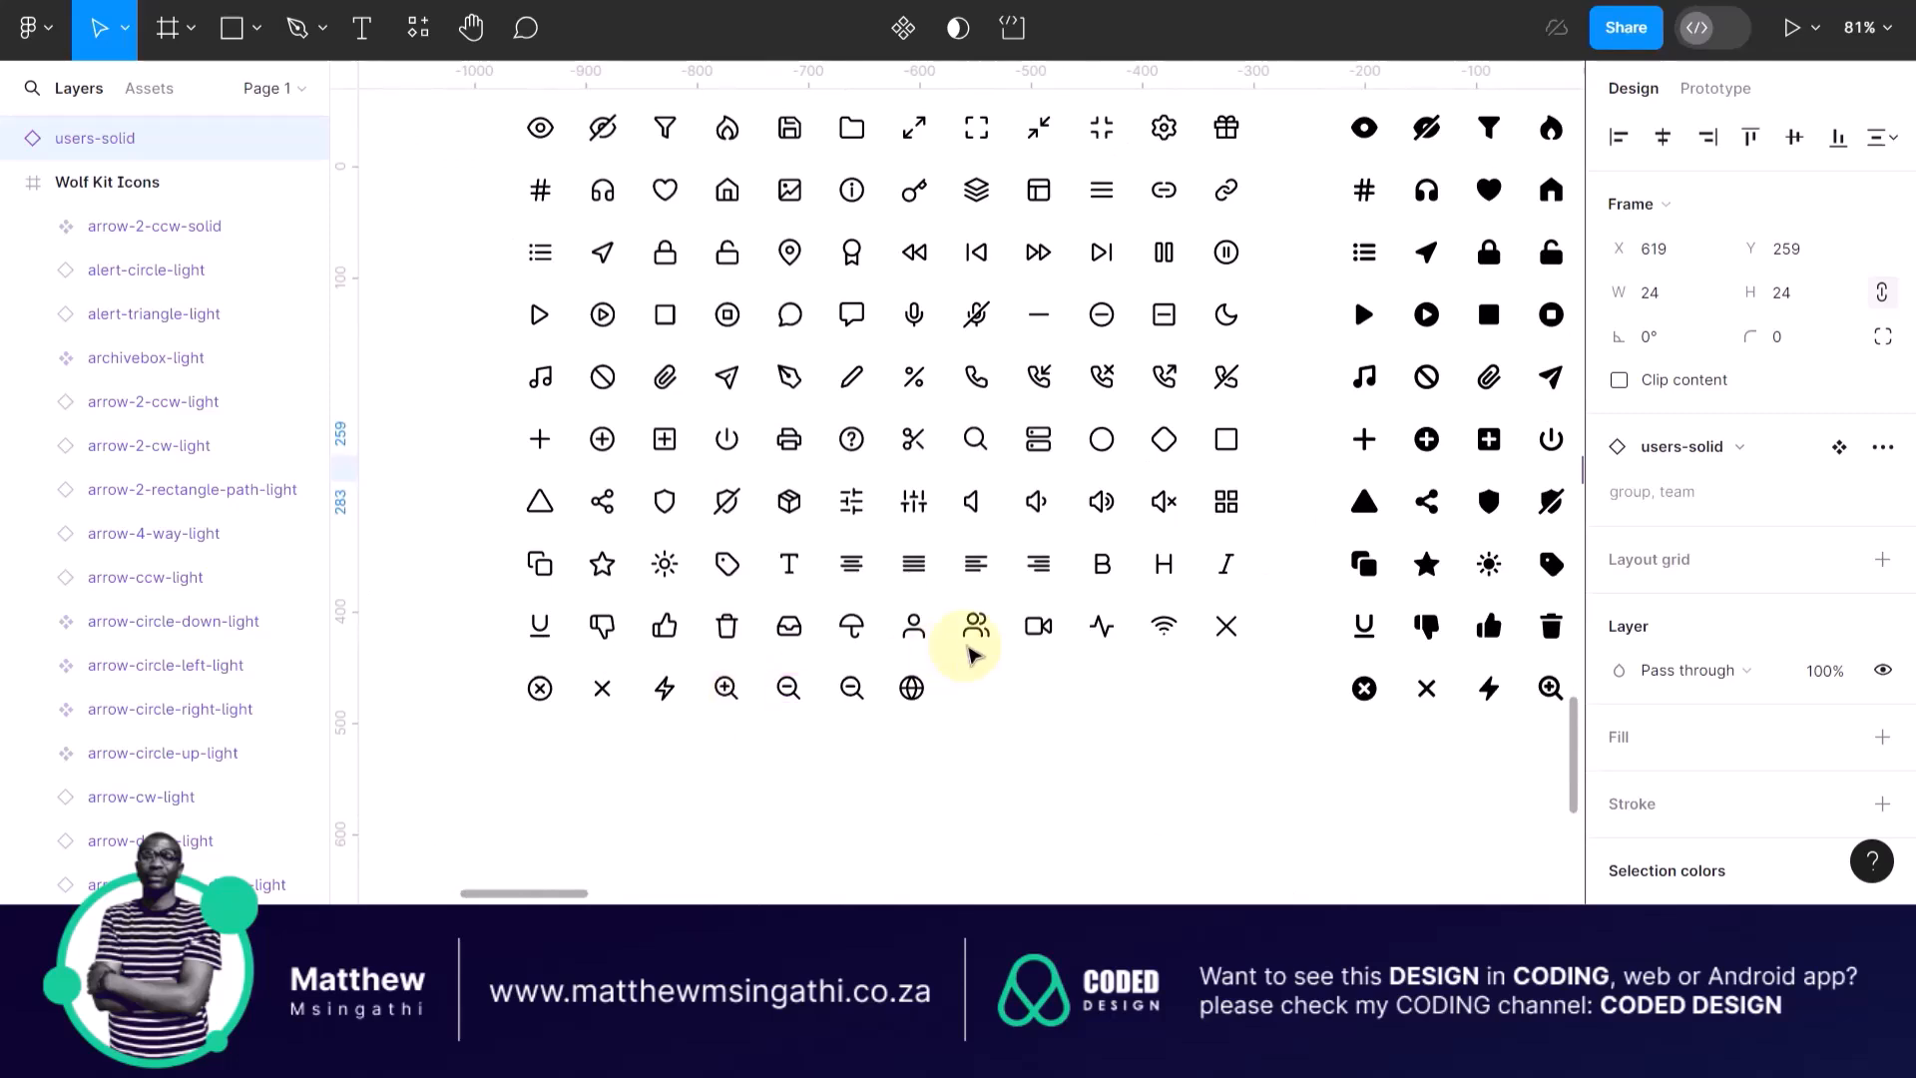
click(976, 629)
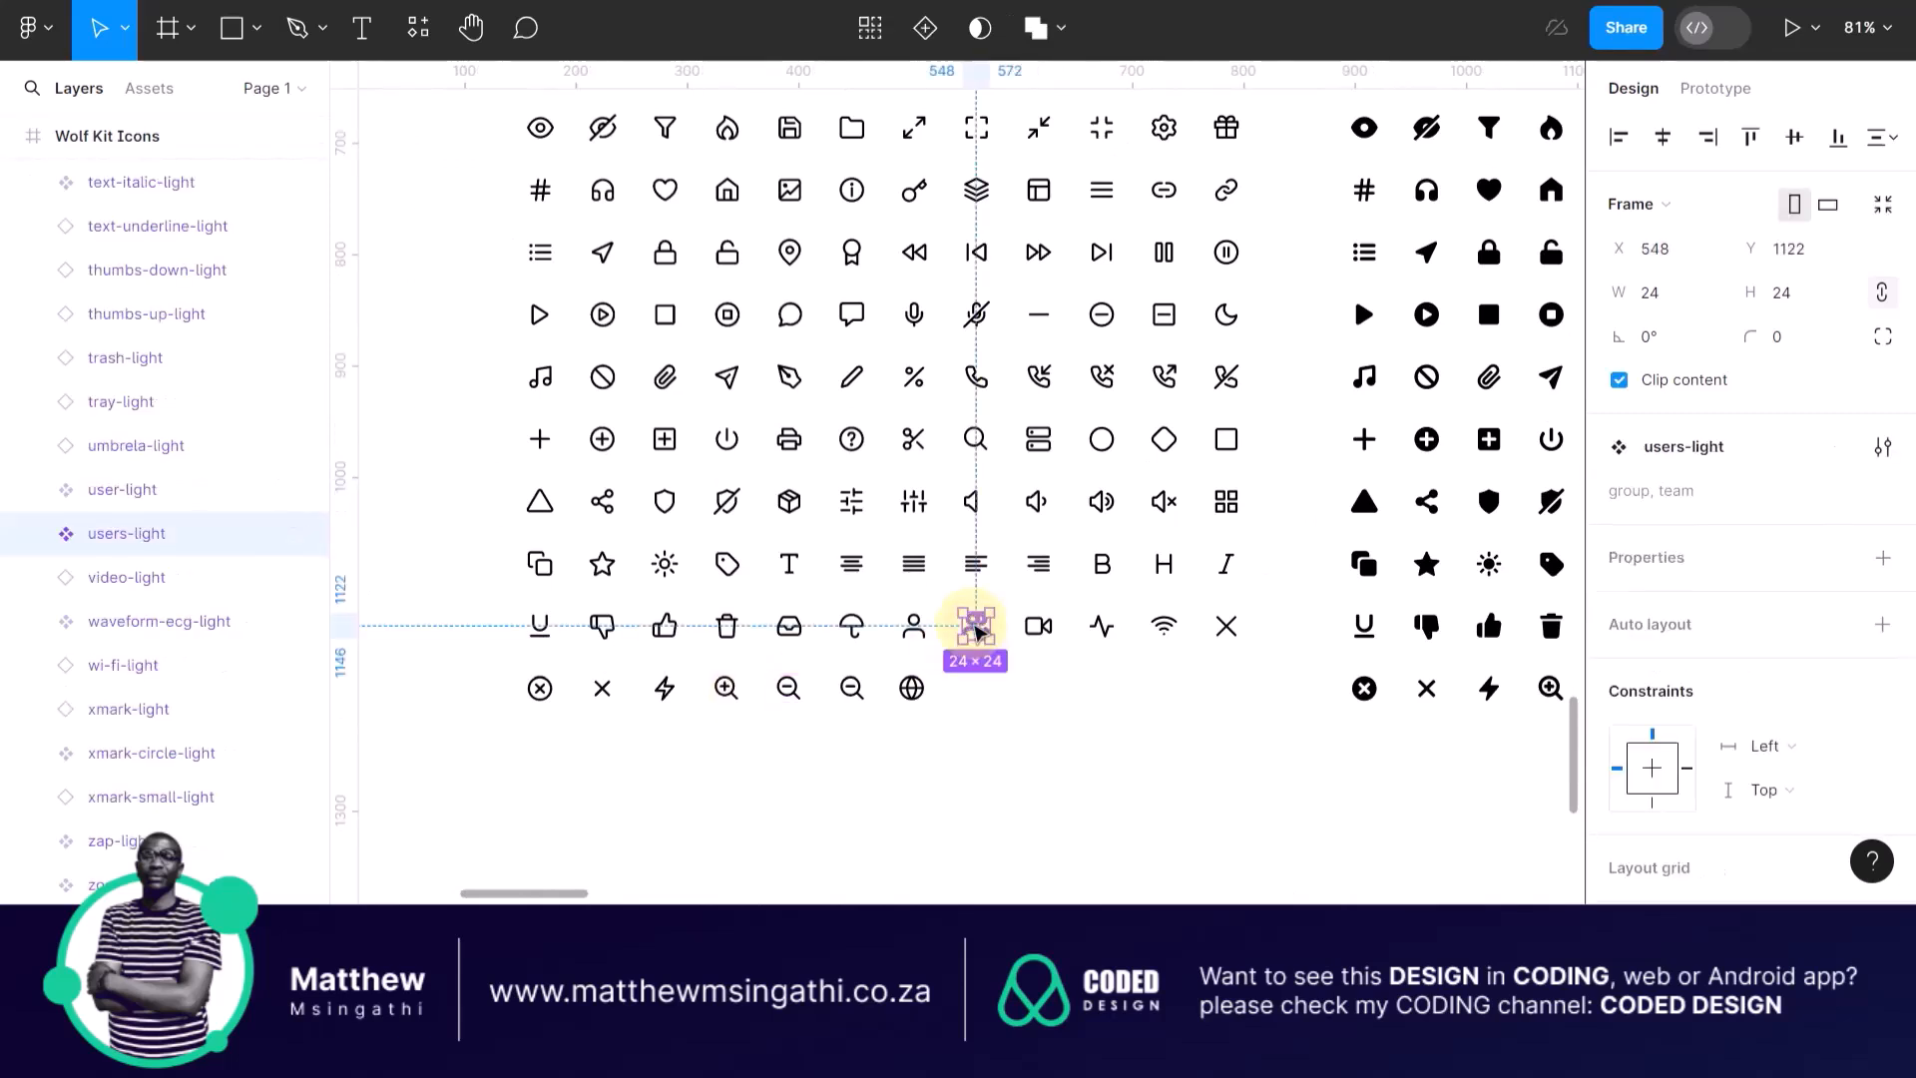
key(ctrl+d)
drag(978, 631, 1330, 831)
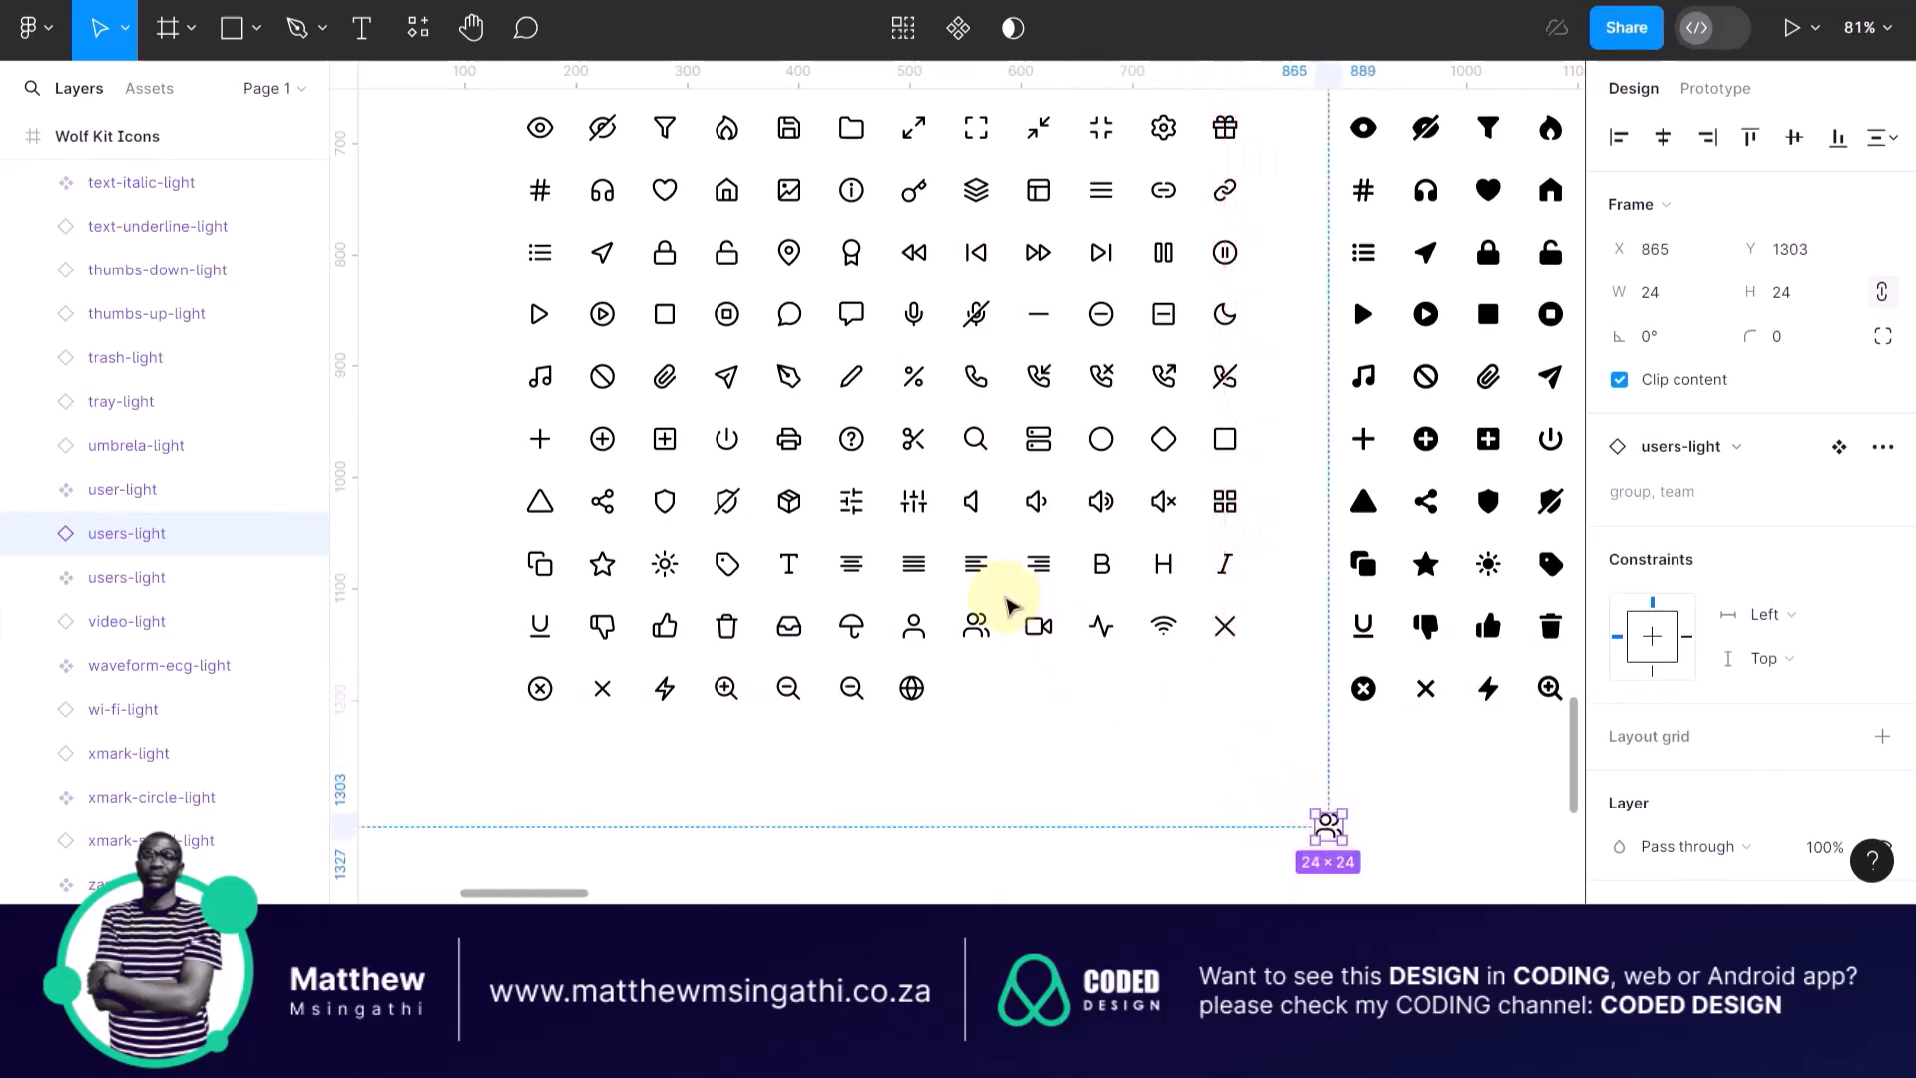
scroll(1010, 604, up, 1)
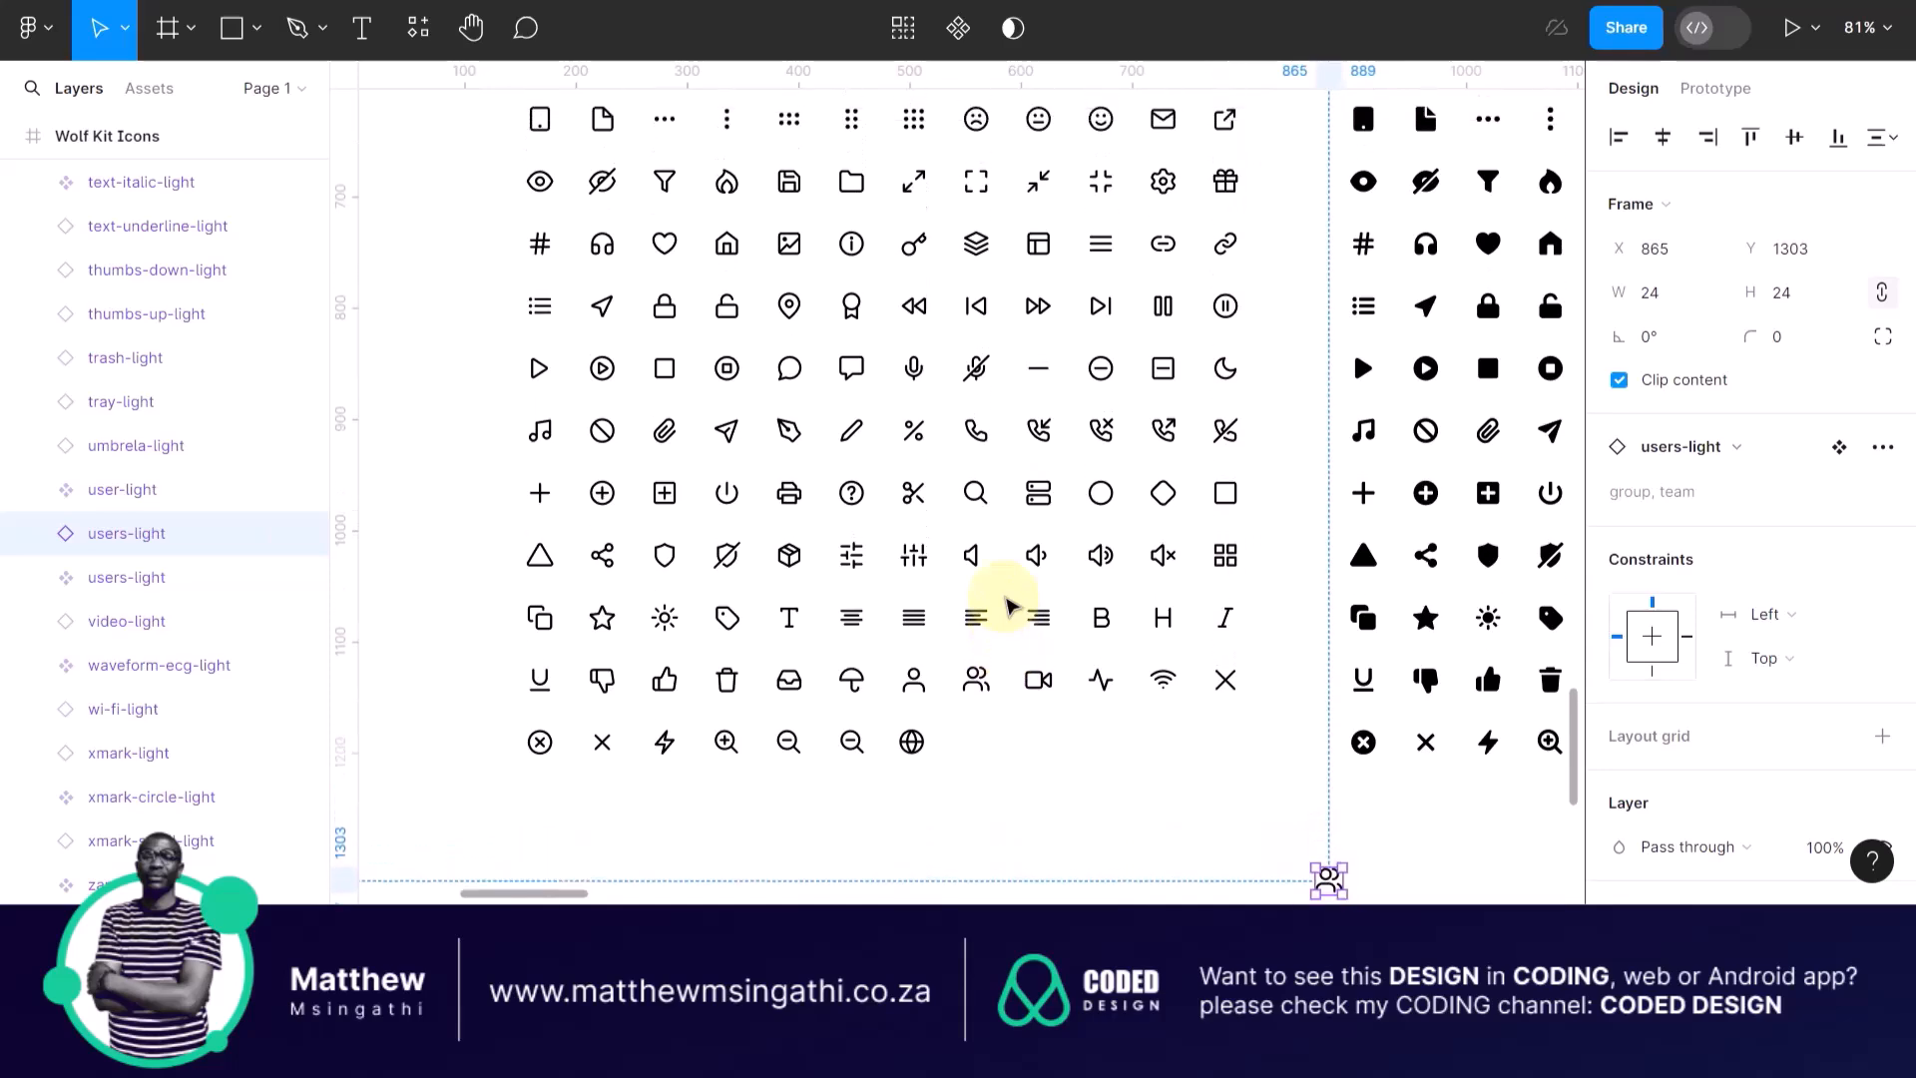
Duplicate the crown-light outline icon and place the copy beside the users-light copy, at about X 794, Y 1302.
scroll(1010, 604, up, 3)
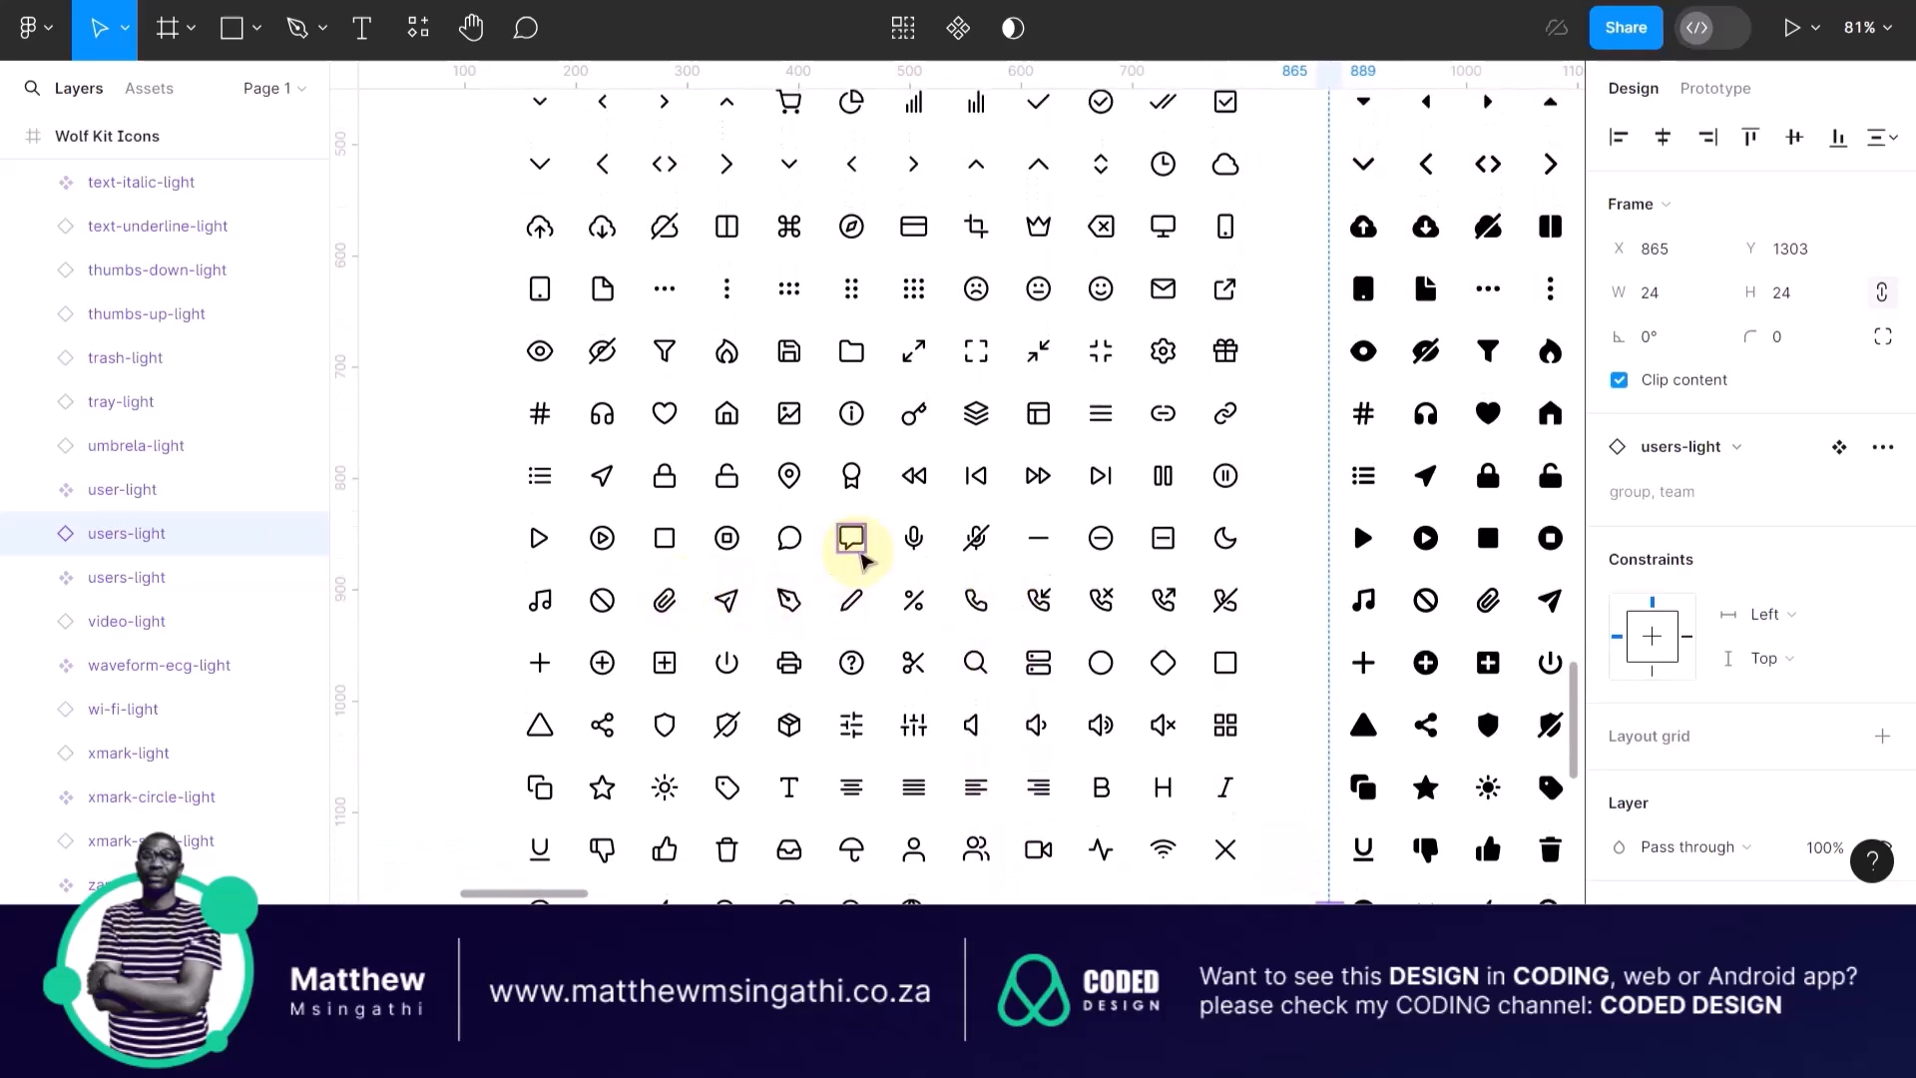
scroll(851, 547, up, 9)
scroll(860, 558, up, 1)
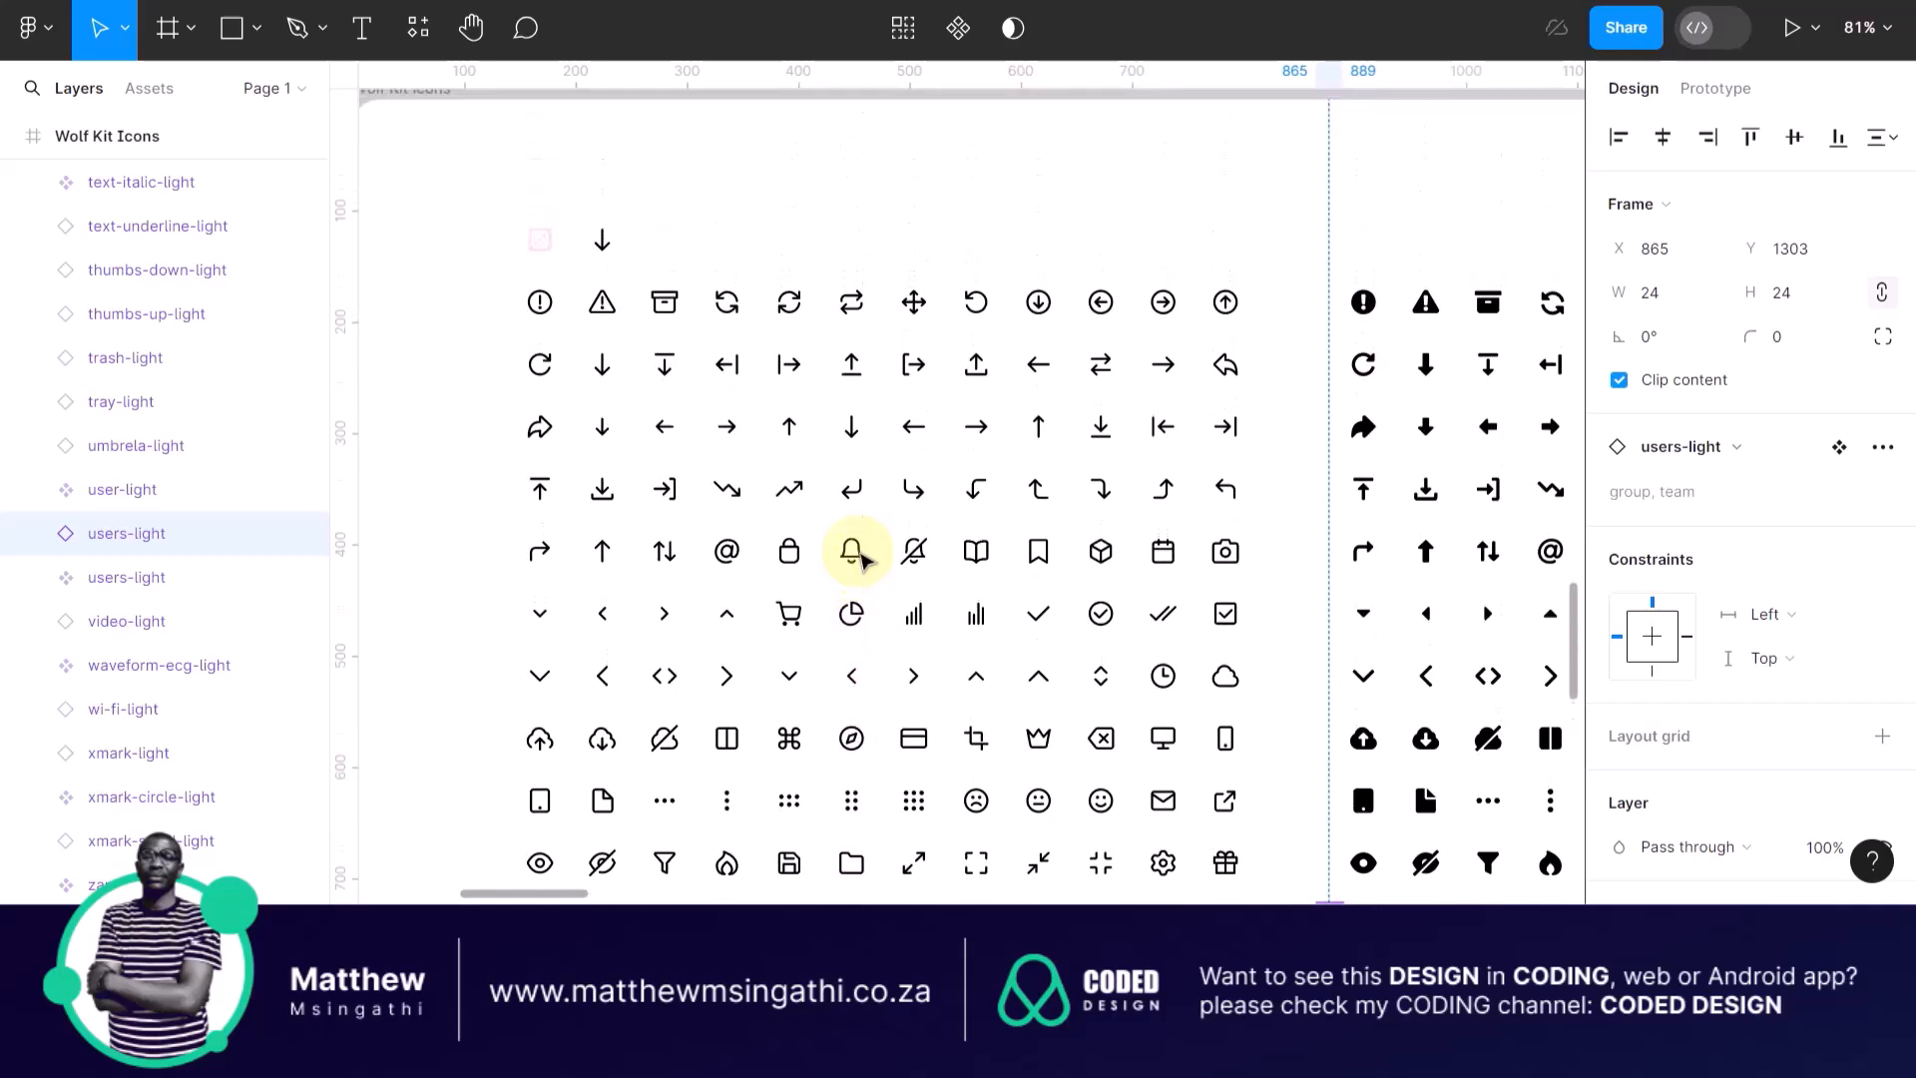
scroll(860, 559, down, 3)
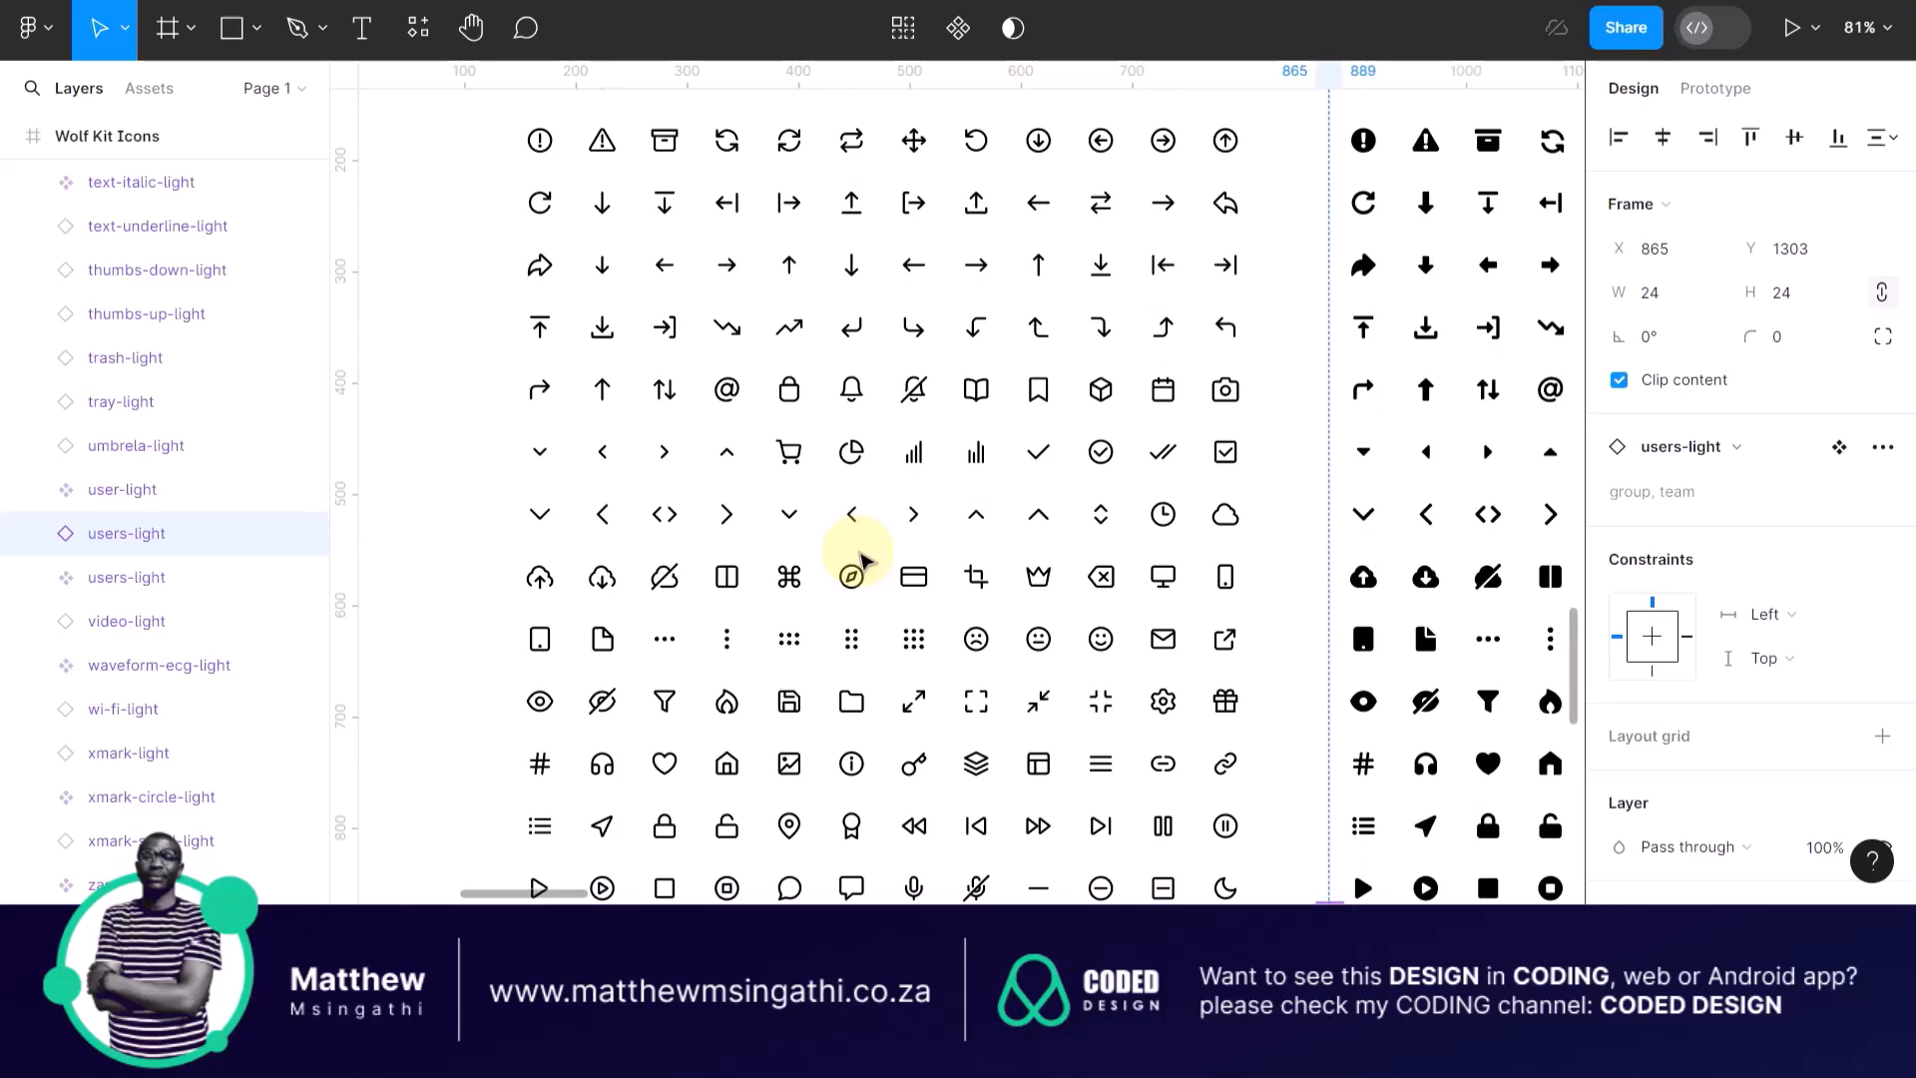
scroll(945, 483, down, 2)
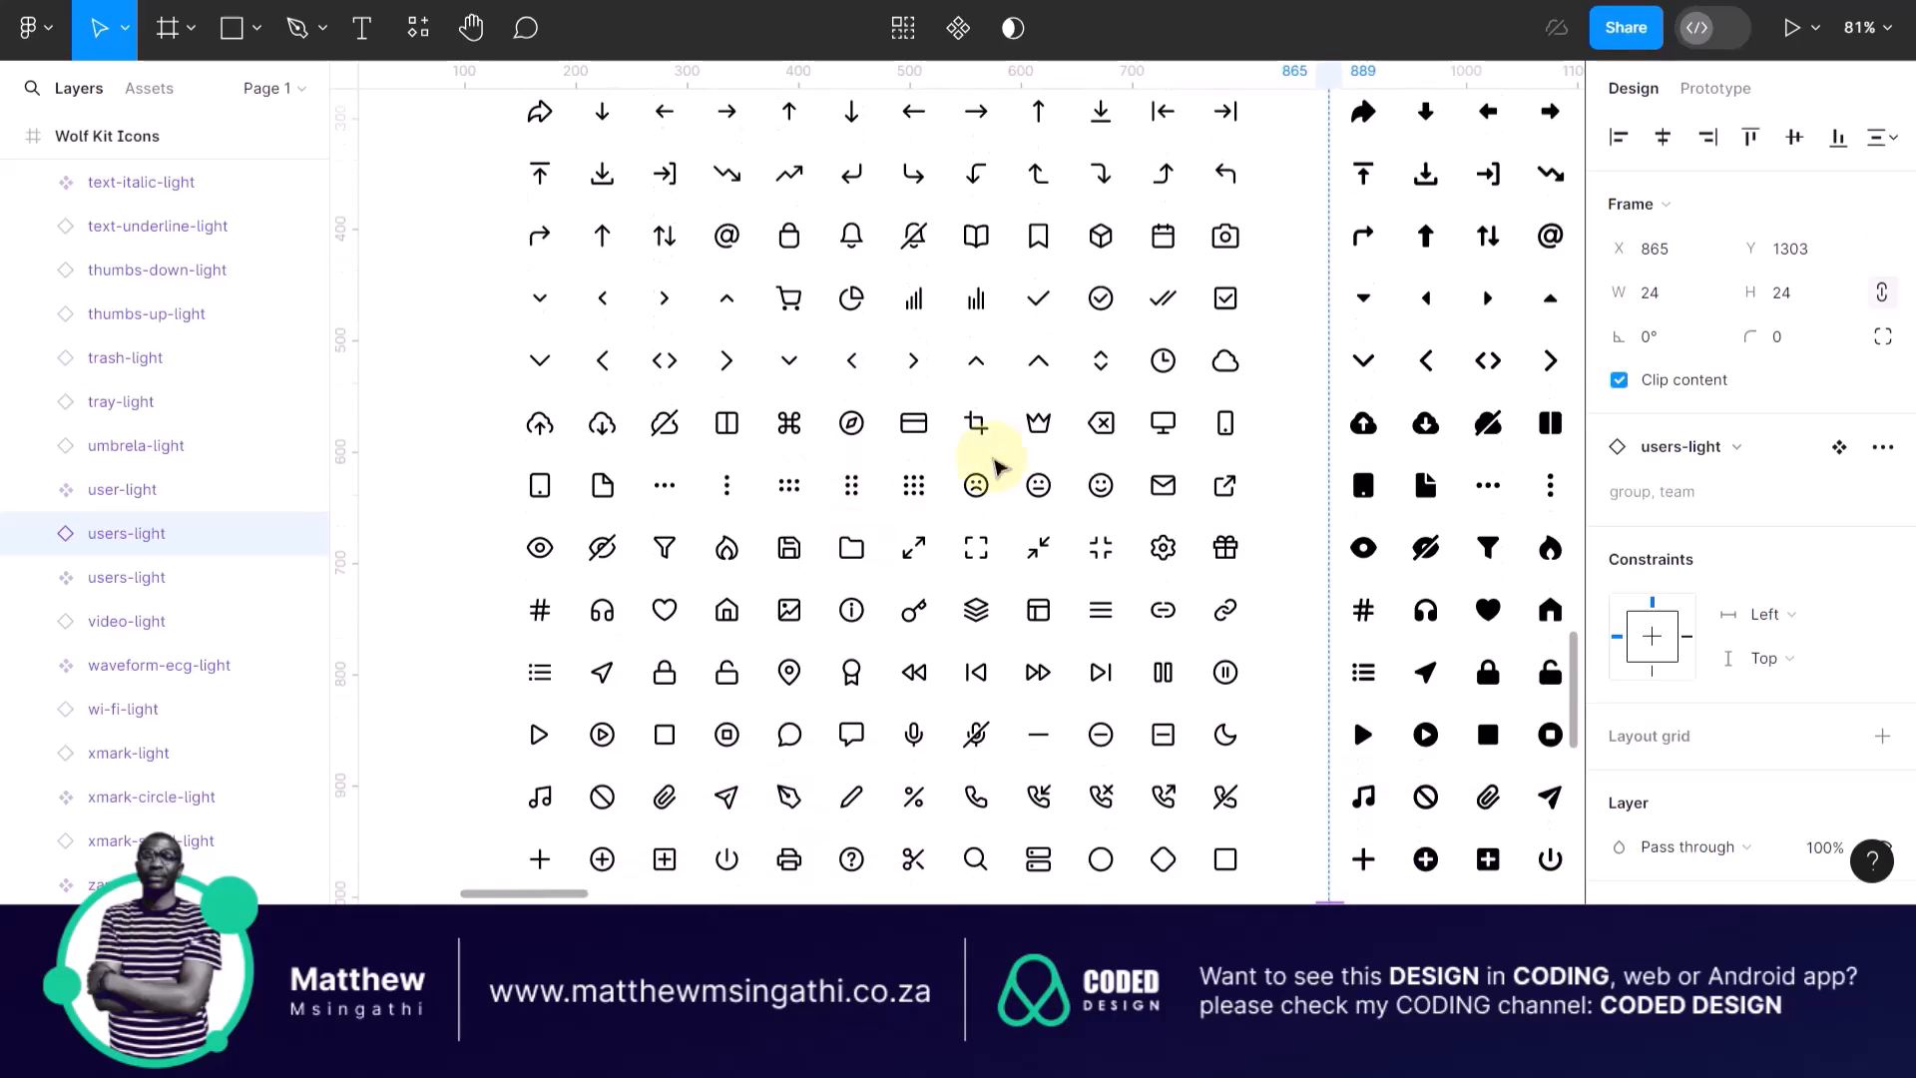
scroll(1033, 423, down, 3)
click(1038, 282)
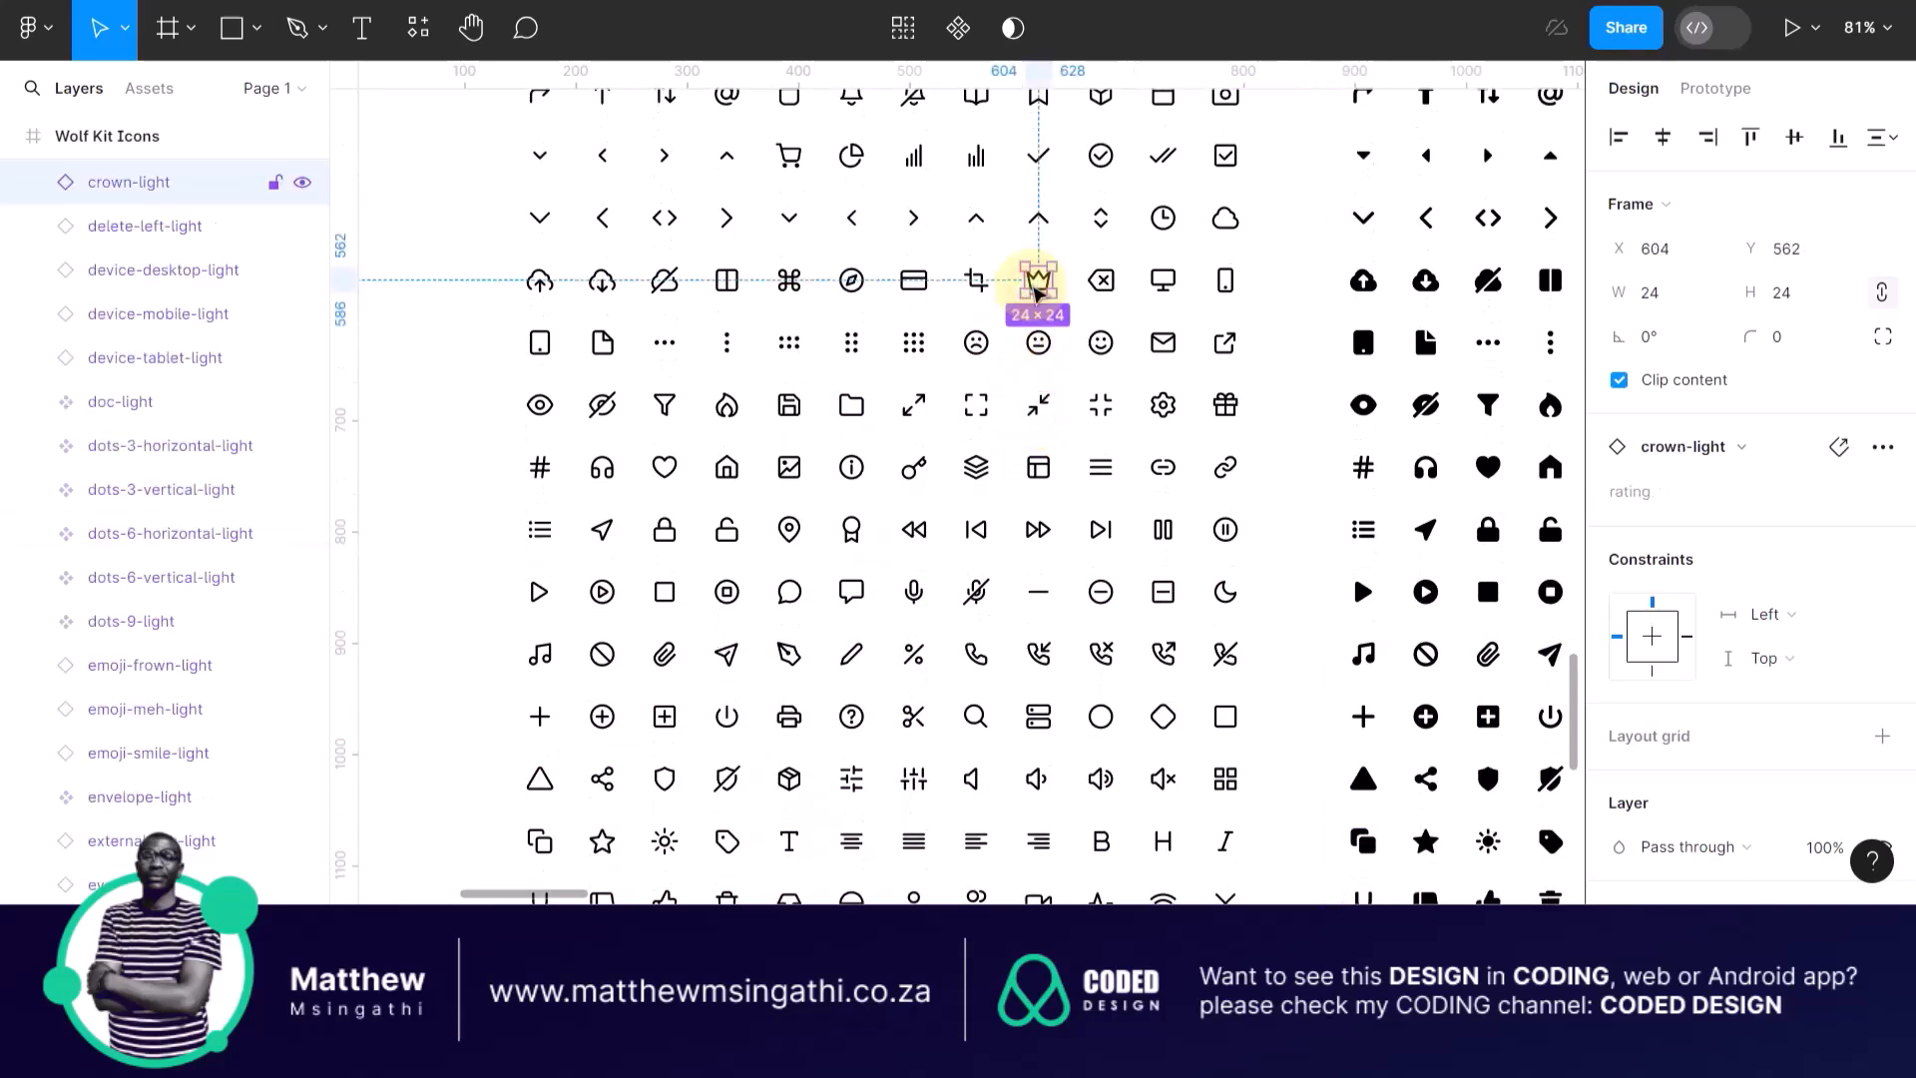
key(ctrl+d)
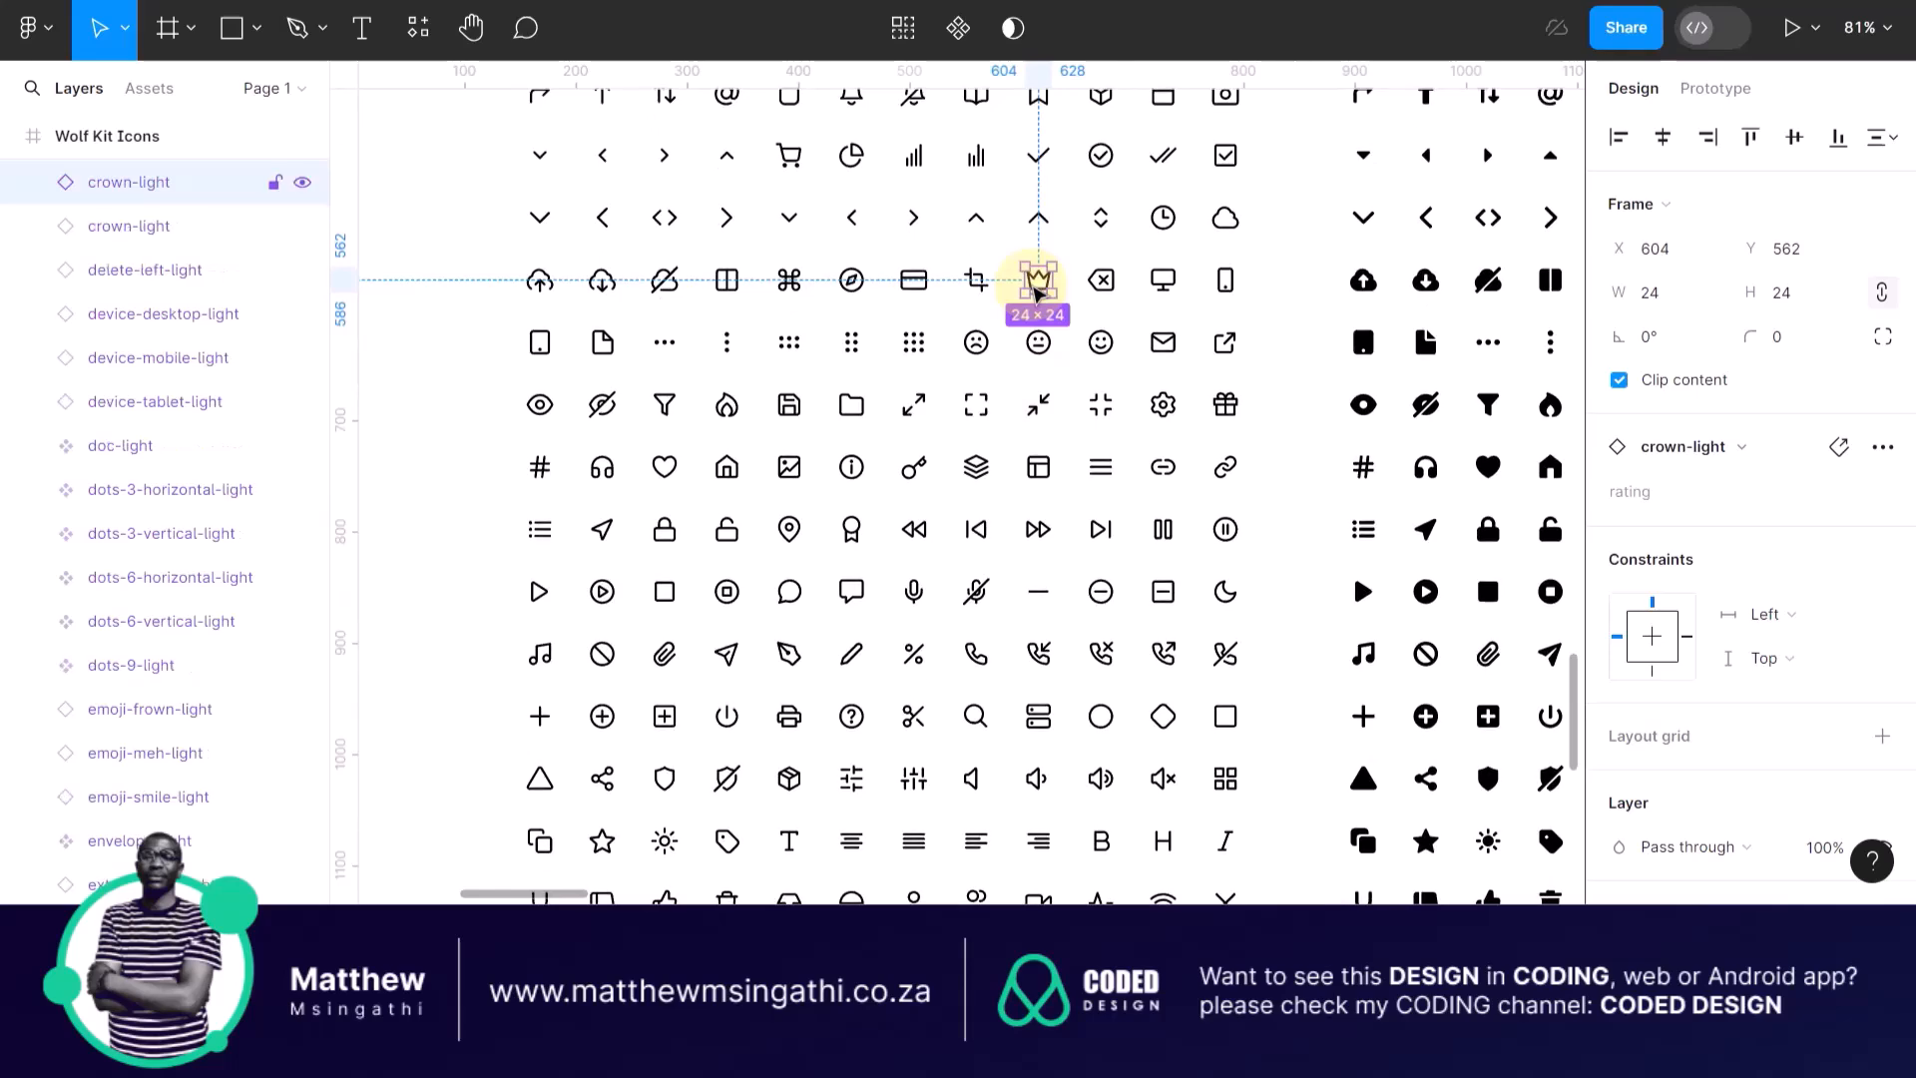
scroll(1042, 260, down, 1)
drag(1047, 216, 1288, 634)
Duplicate the chart-pie-light outline icon and place the copy below the outline set, in line with the crown and users copies.
scroll(945, 556, up, 3)
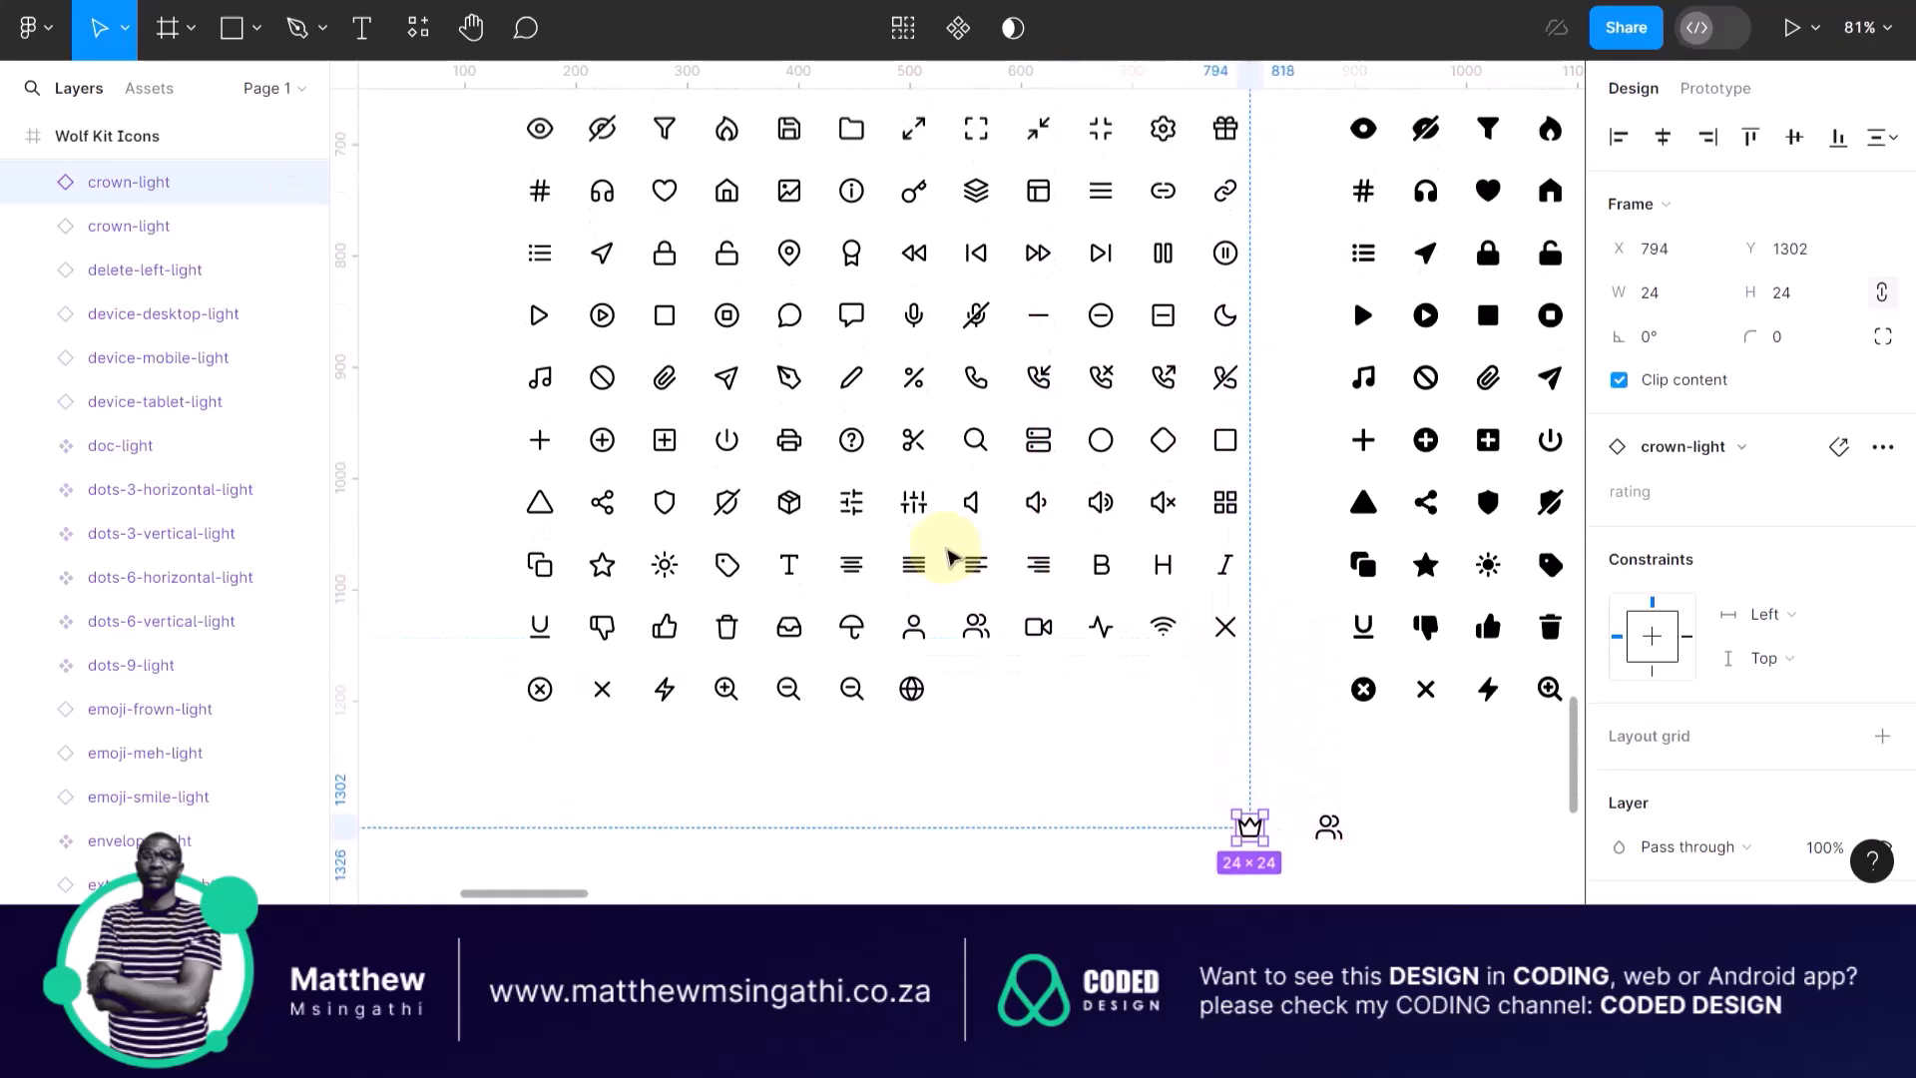
scroll(948, 555, up, 2)
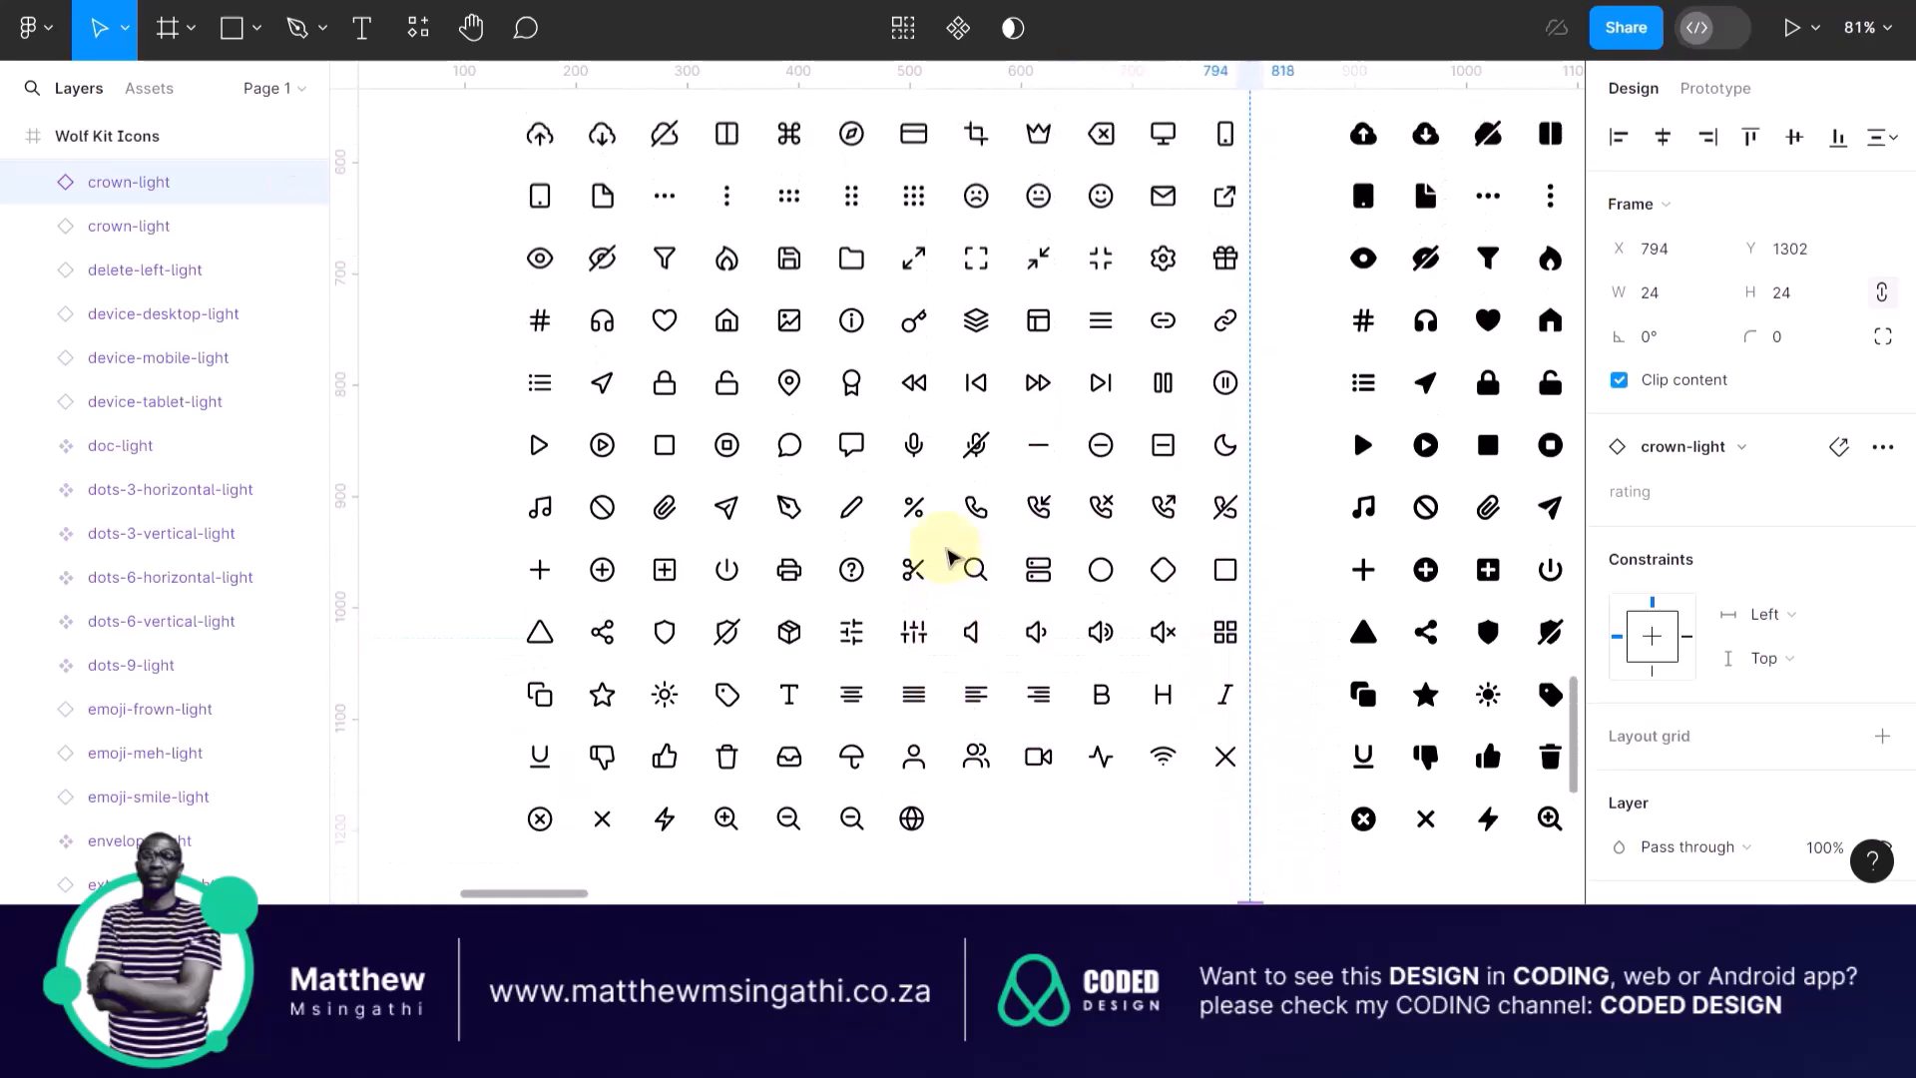
scroll(948, 556, up, 9)
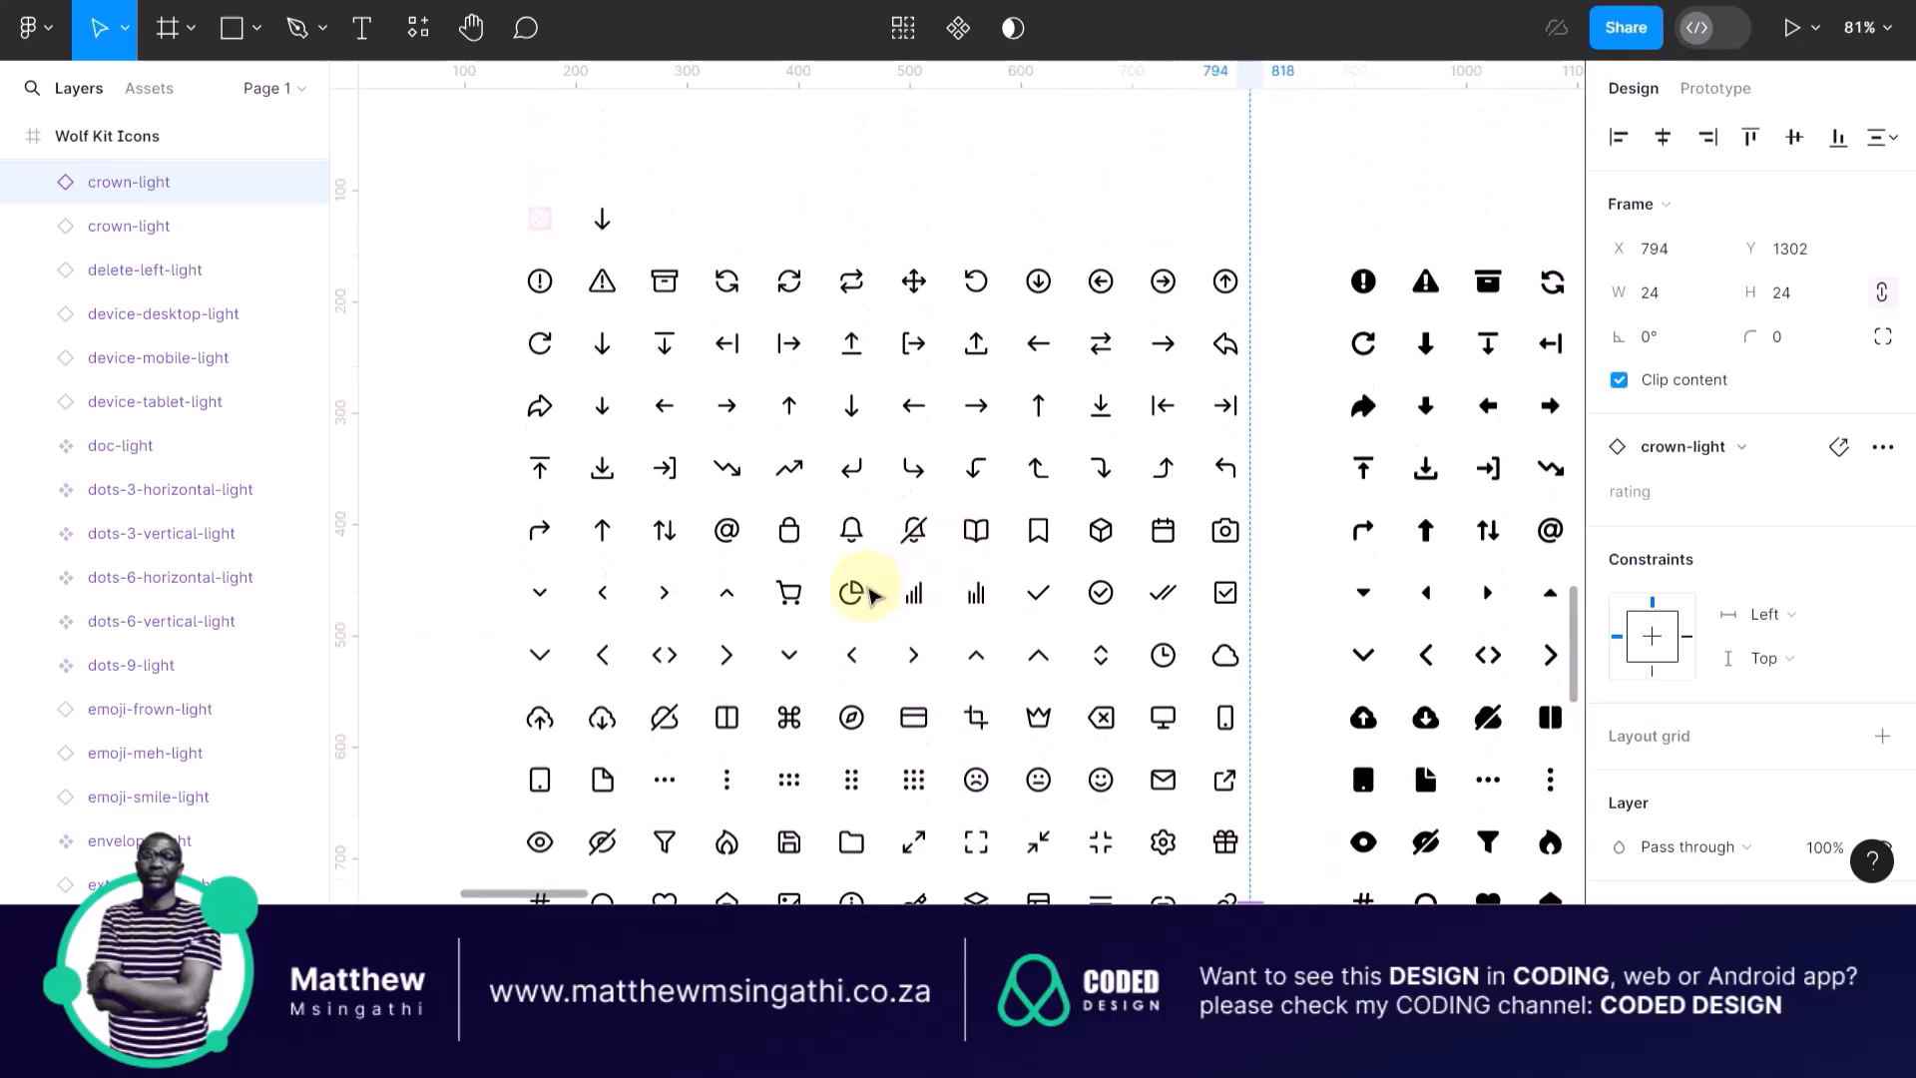
click(853, 595)
key(ctrl+d)
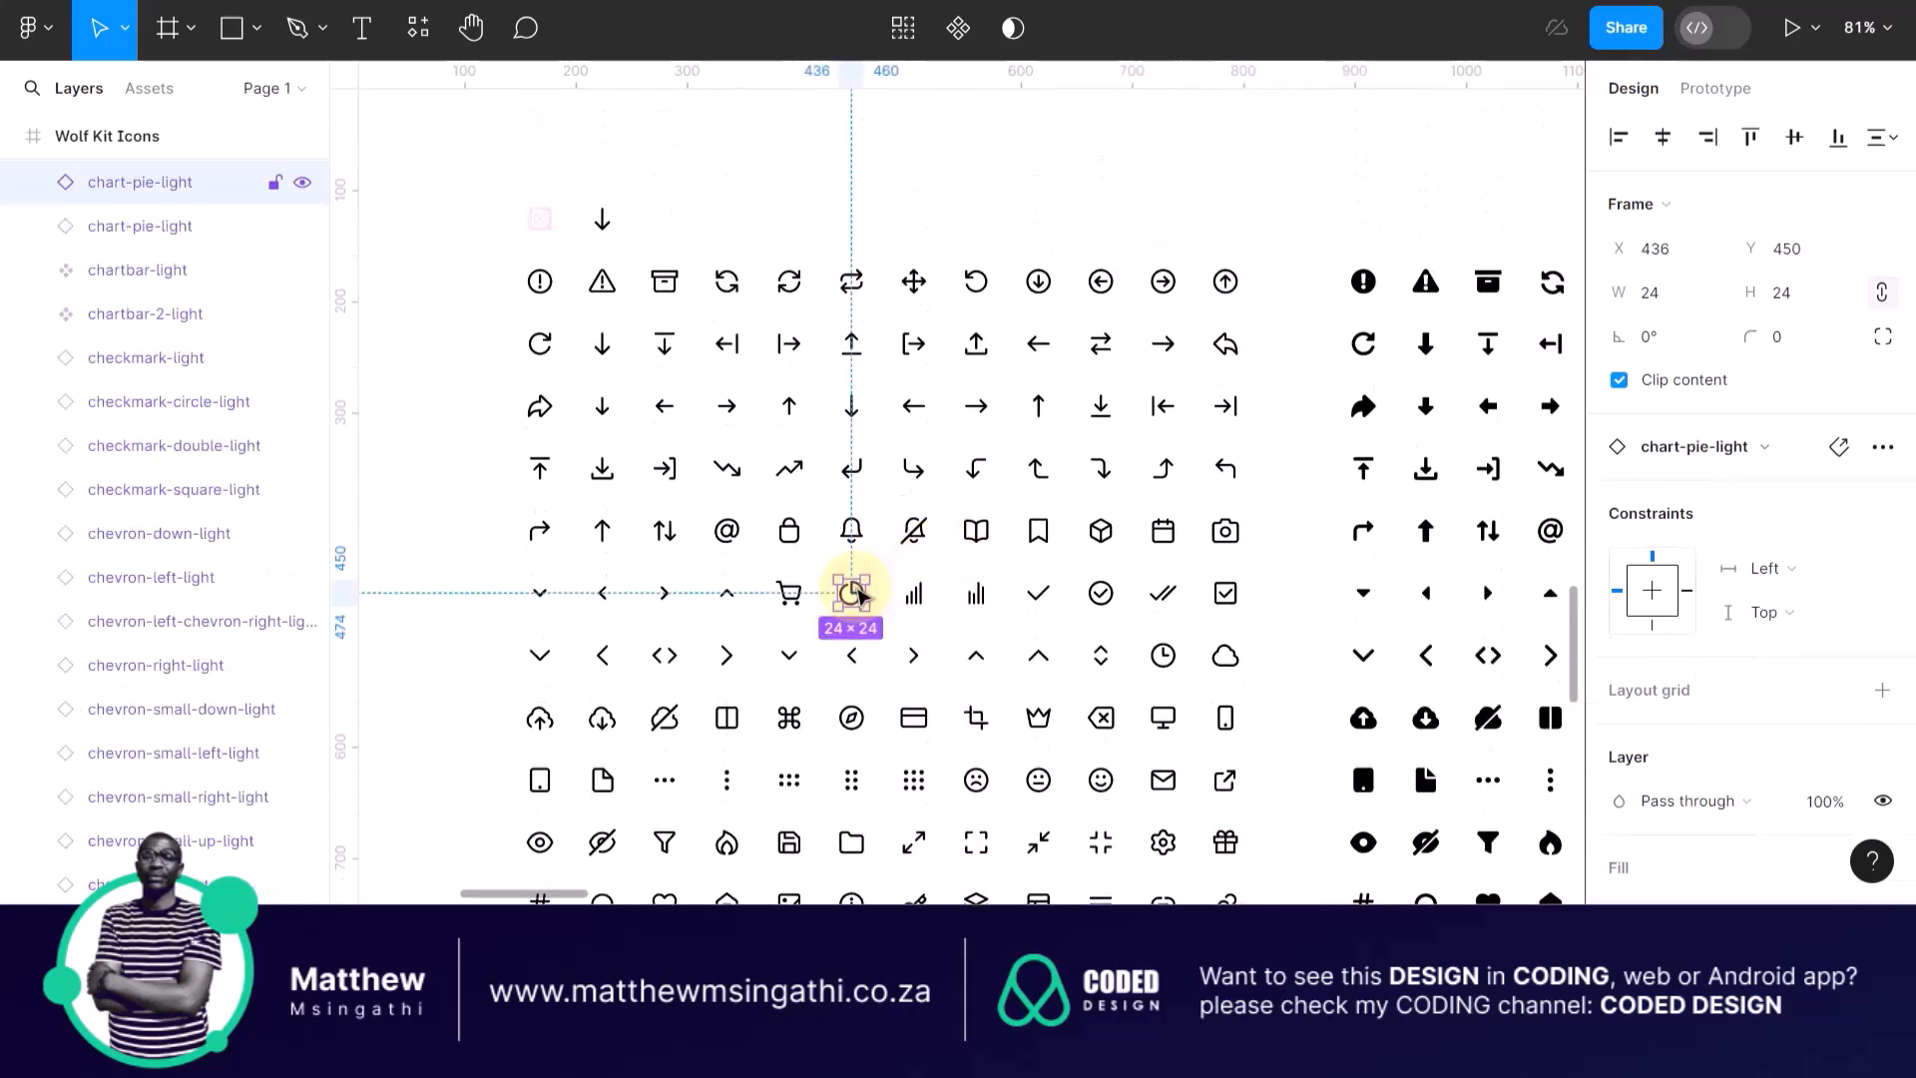
scroll(858, 596, down, 4)
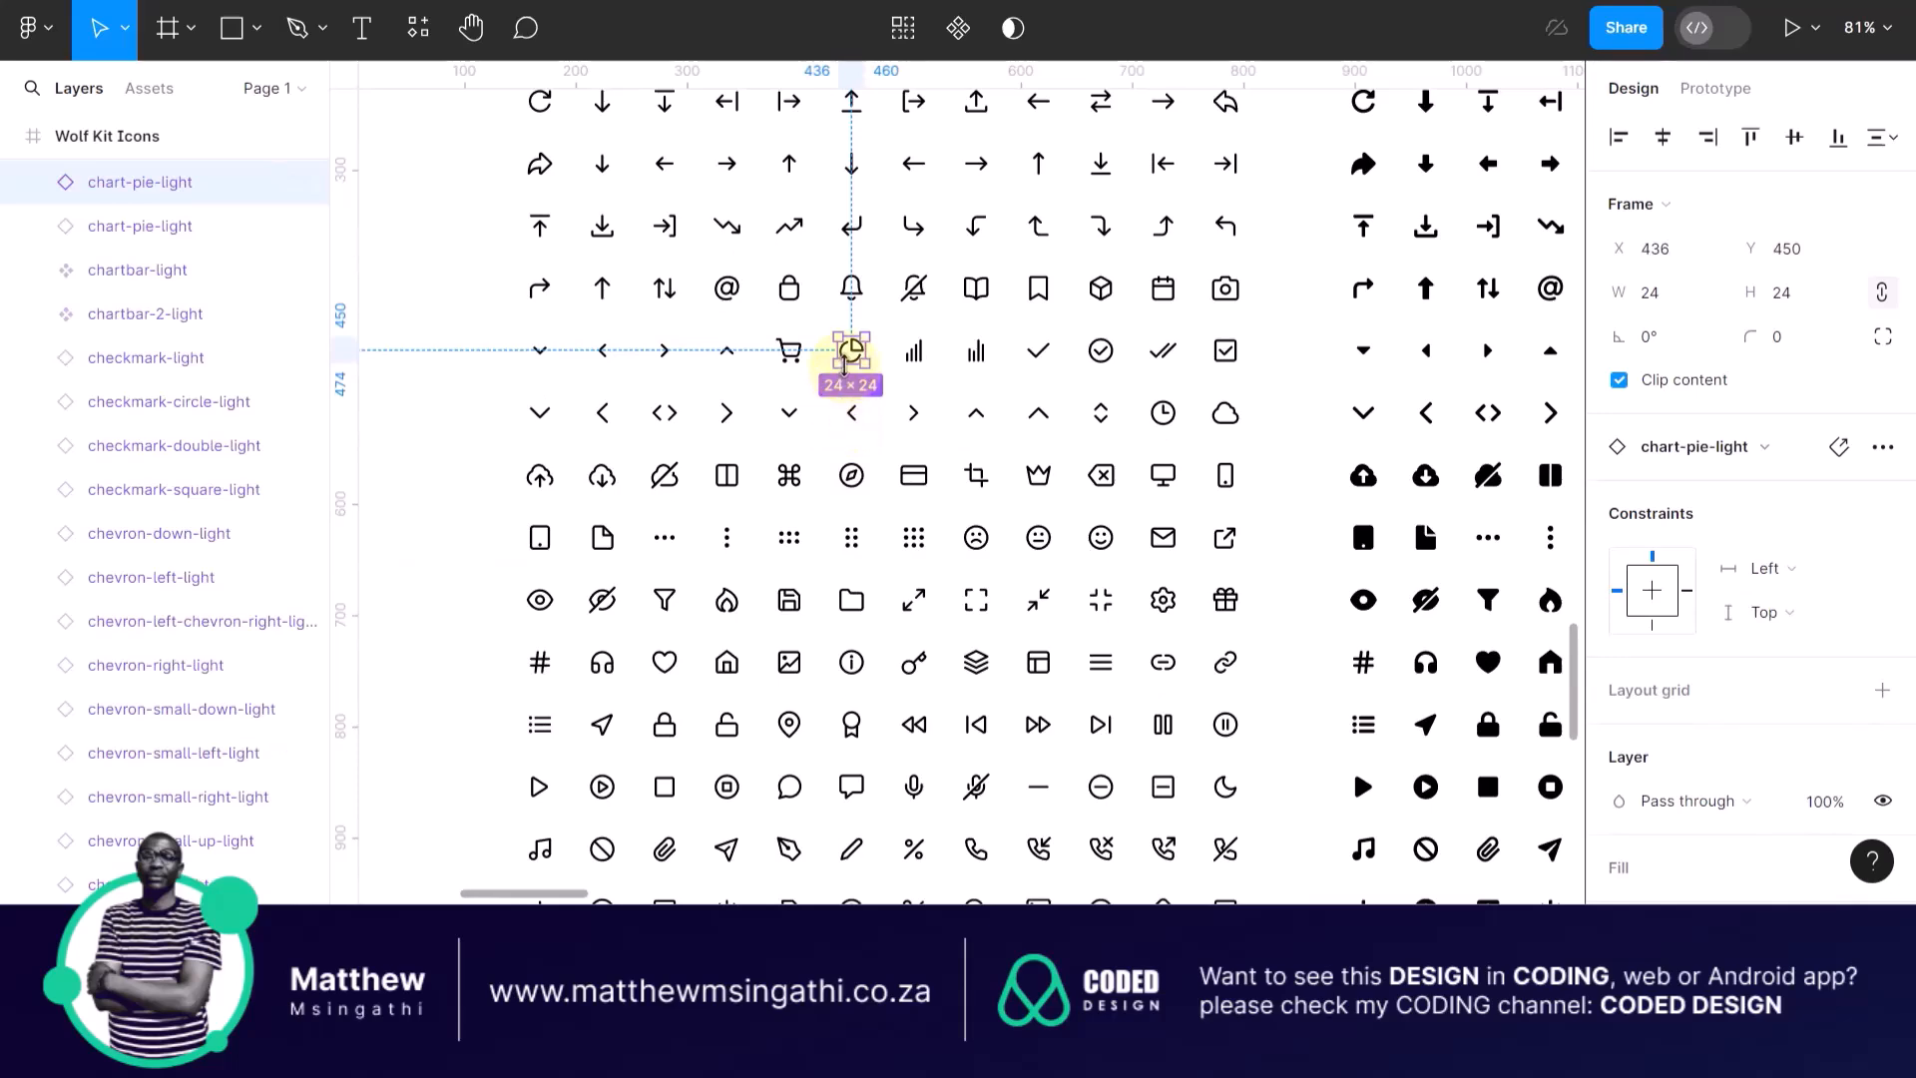
drag(853, 355, 1130, 860)
Cut the chart-pie-light, crown-light and users-light copies together from the Wolf Kit Icons frame.
scroll(1210, 794, down, 3)
drag(1337, 664, 991, 593)
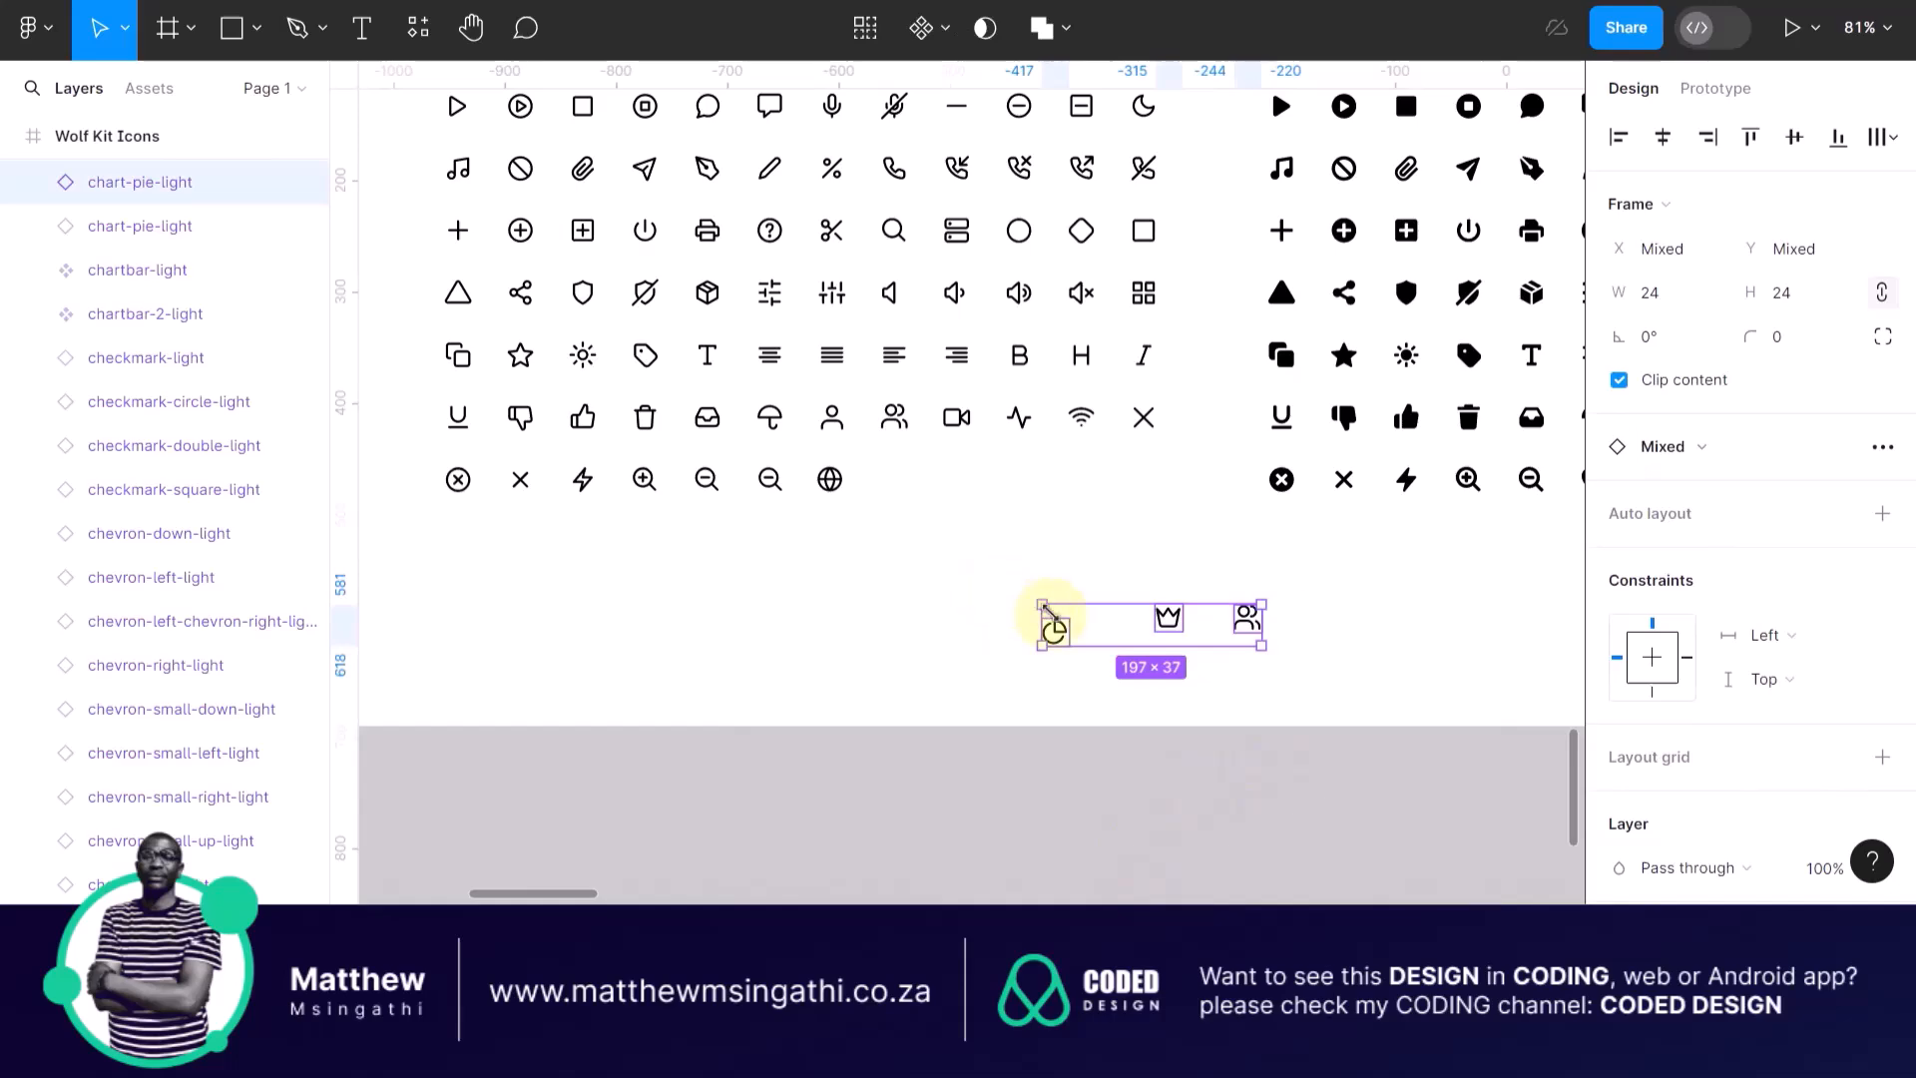
drag(1063, 638, 1167, 622)
key(Delete)
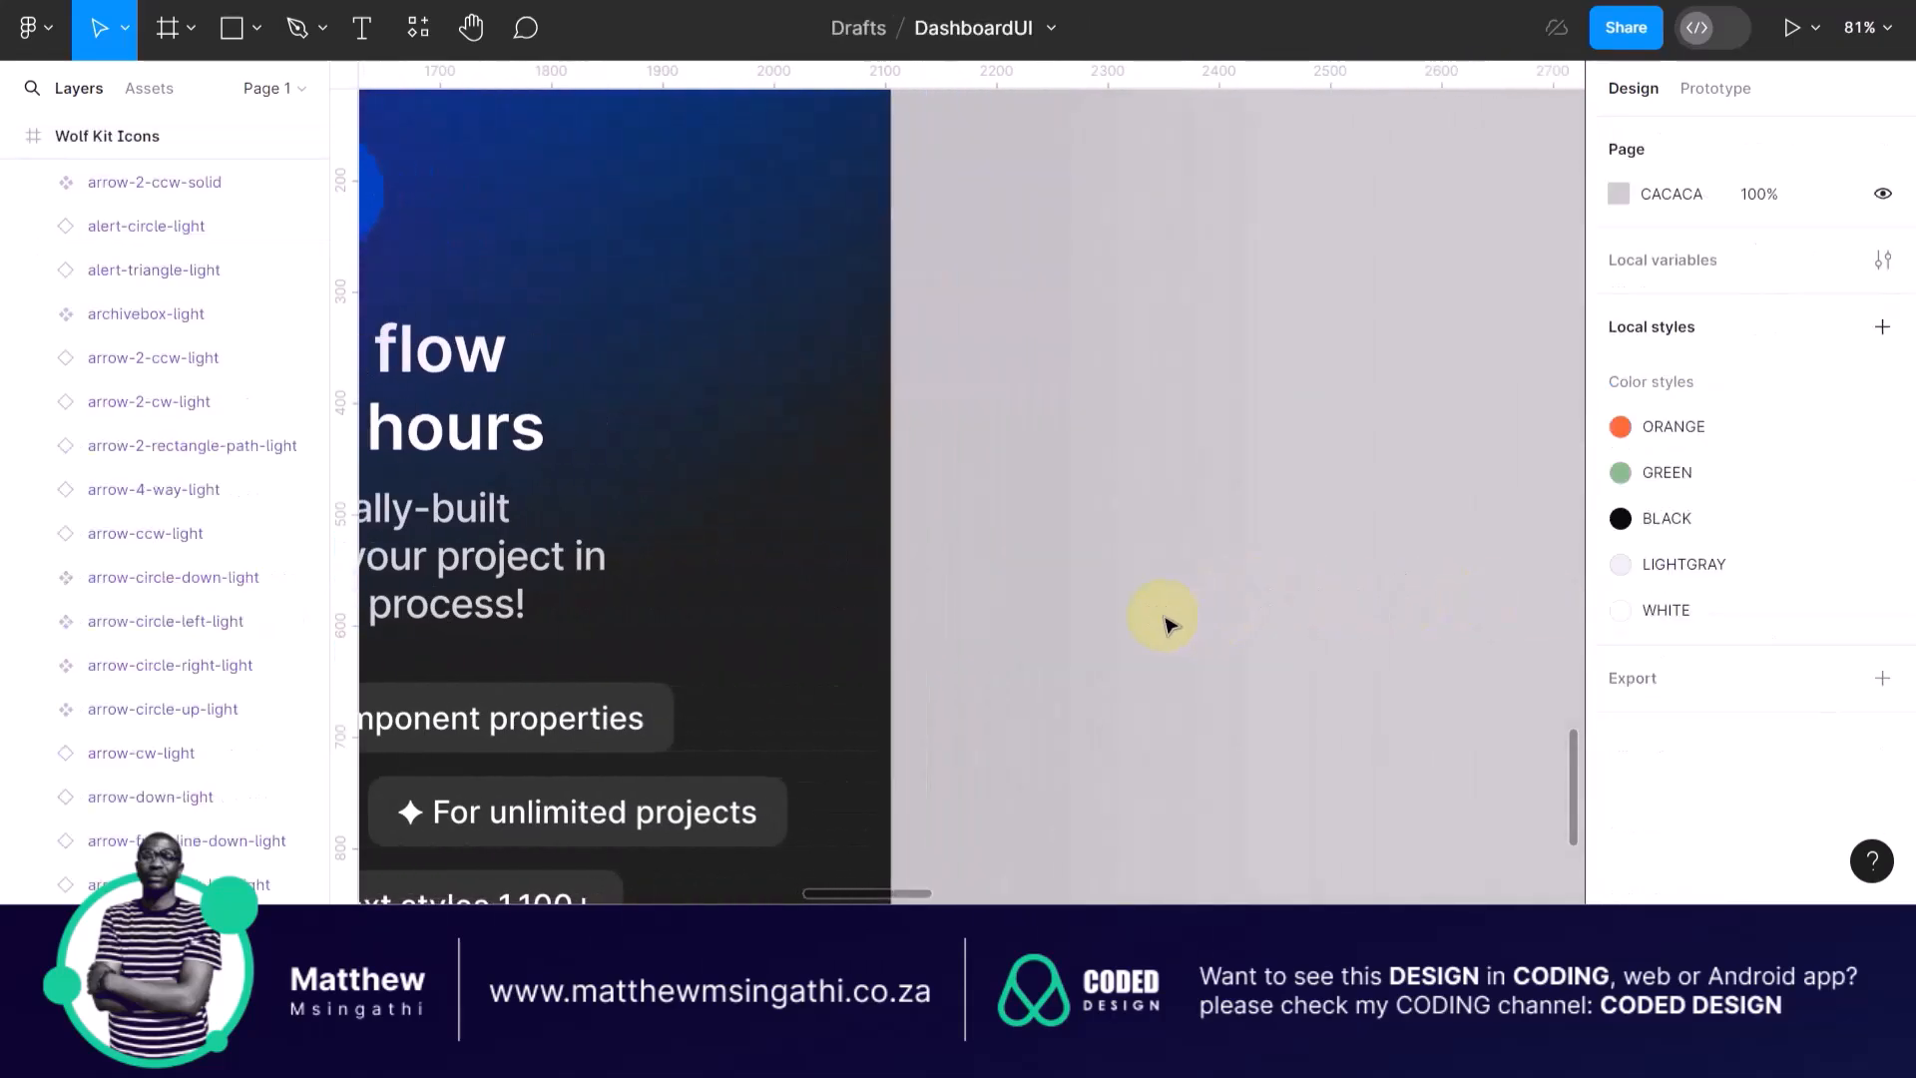
Paste the three cut icons into the Desktop - 1 frame, in the empty area below the reference cards.
scroll(1130, 624, down, 6)
scroll(1128, 626, down, 4)
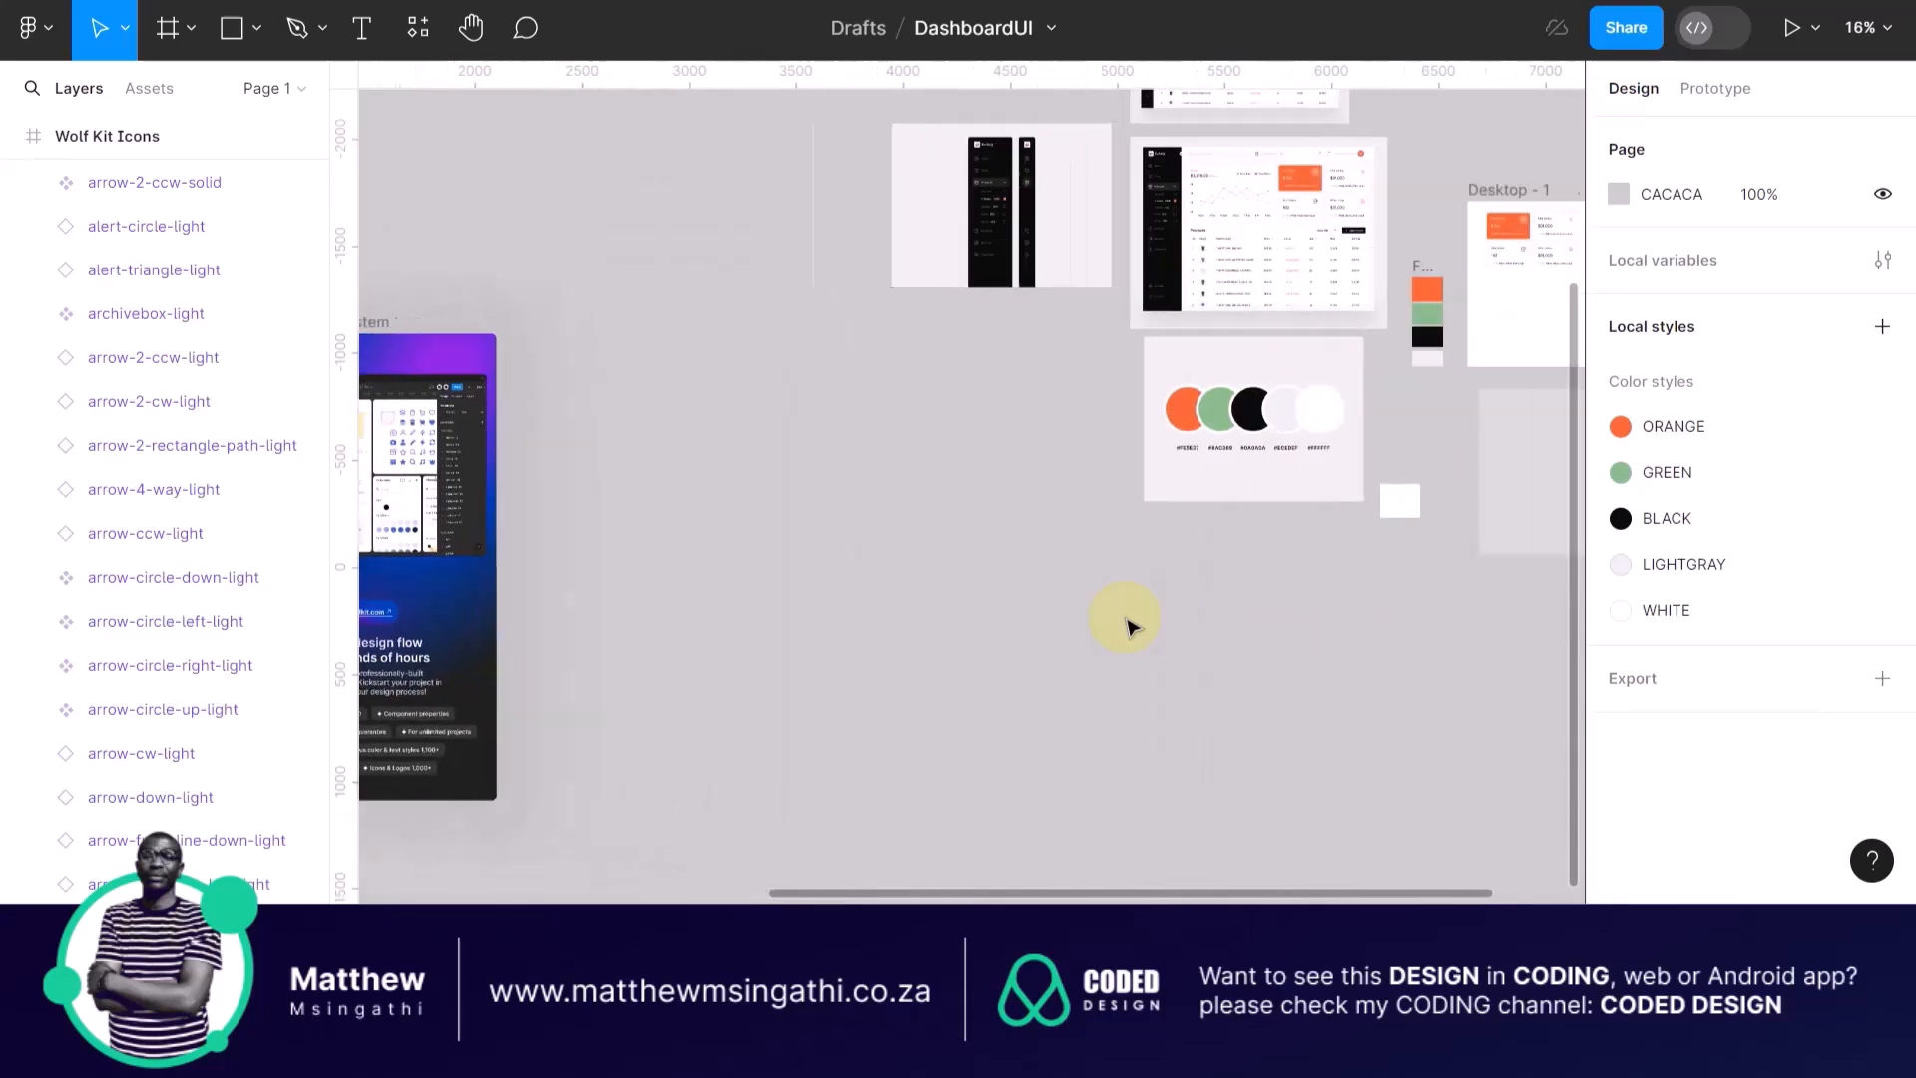
scroll(1381, 287, up, 4)
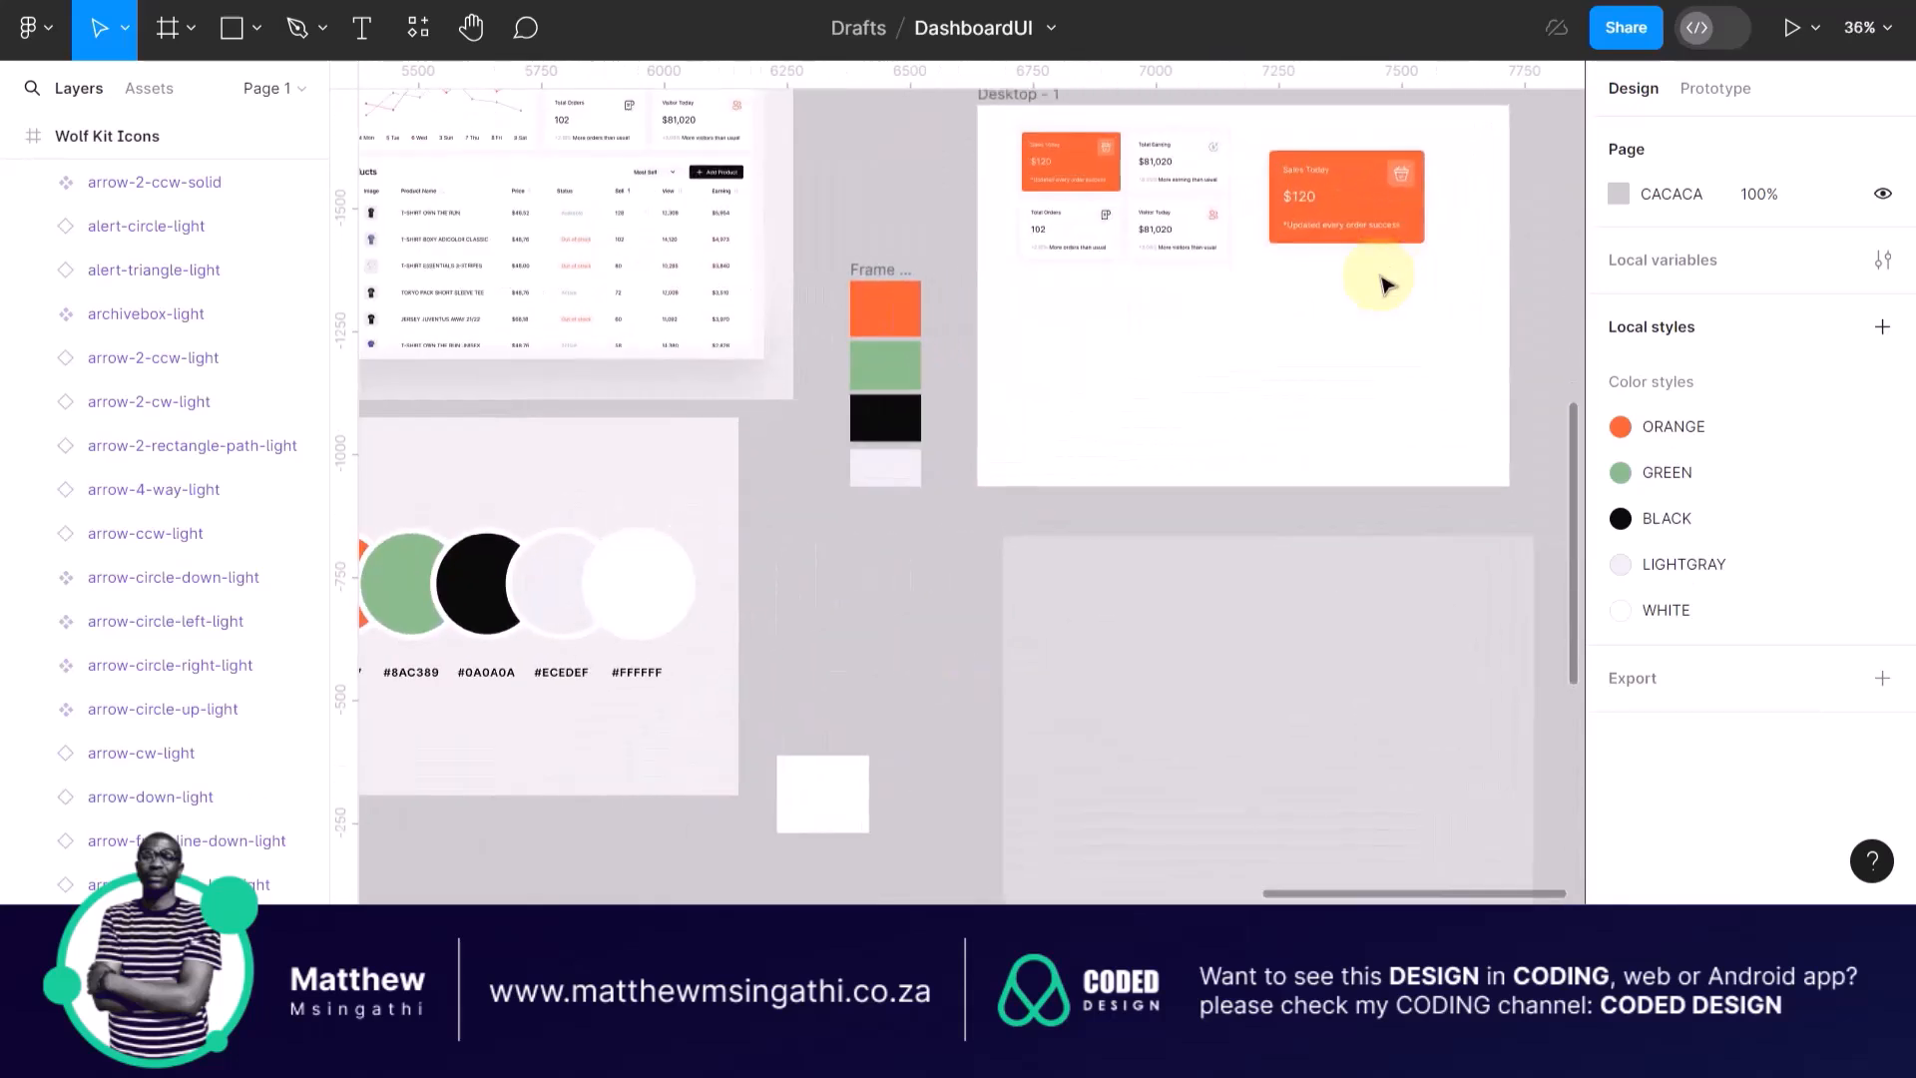
scroll(976, 482, up, 4)
click(813, 462)
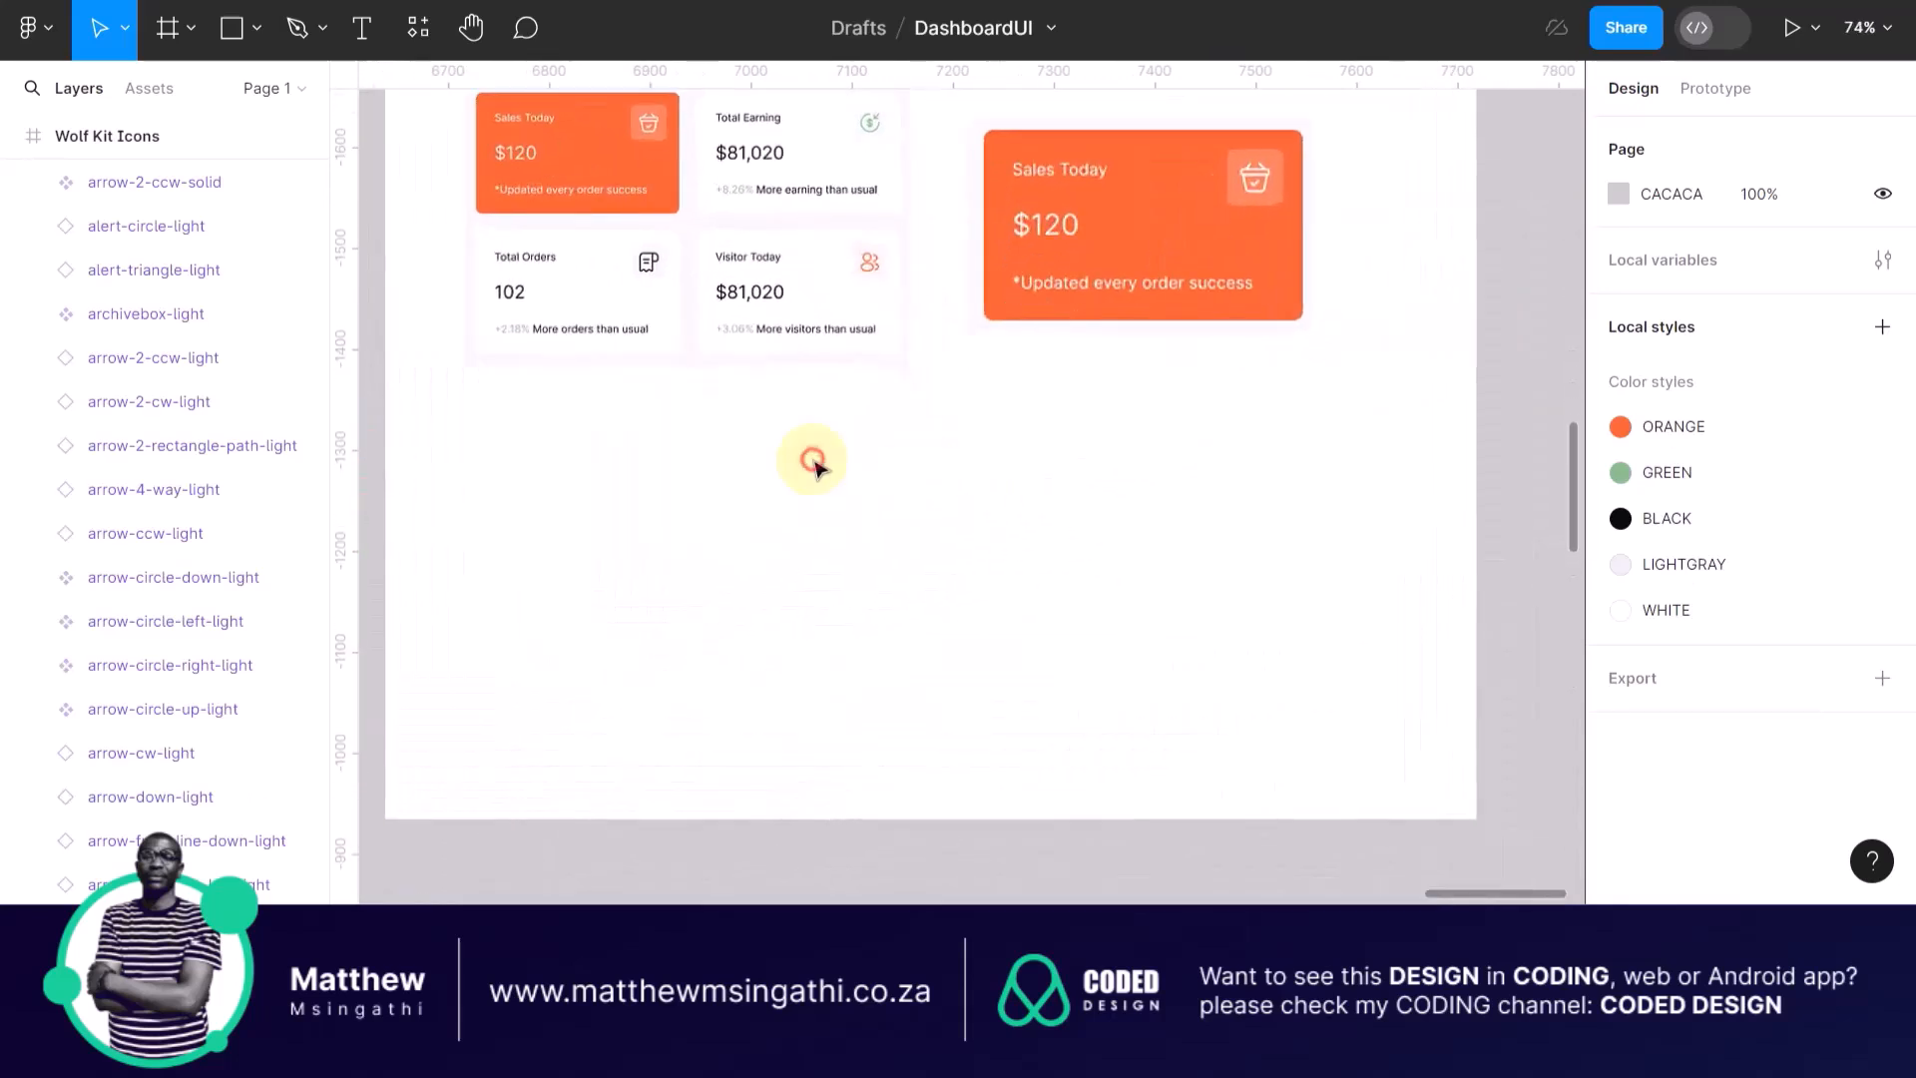
key(ctrl+v)
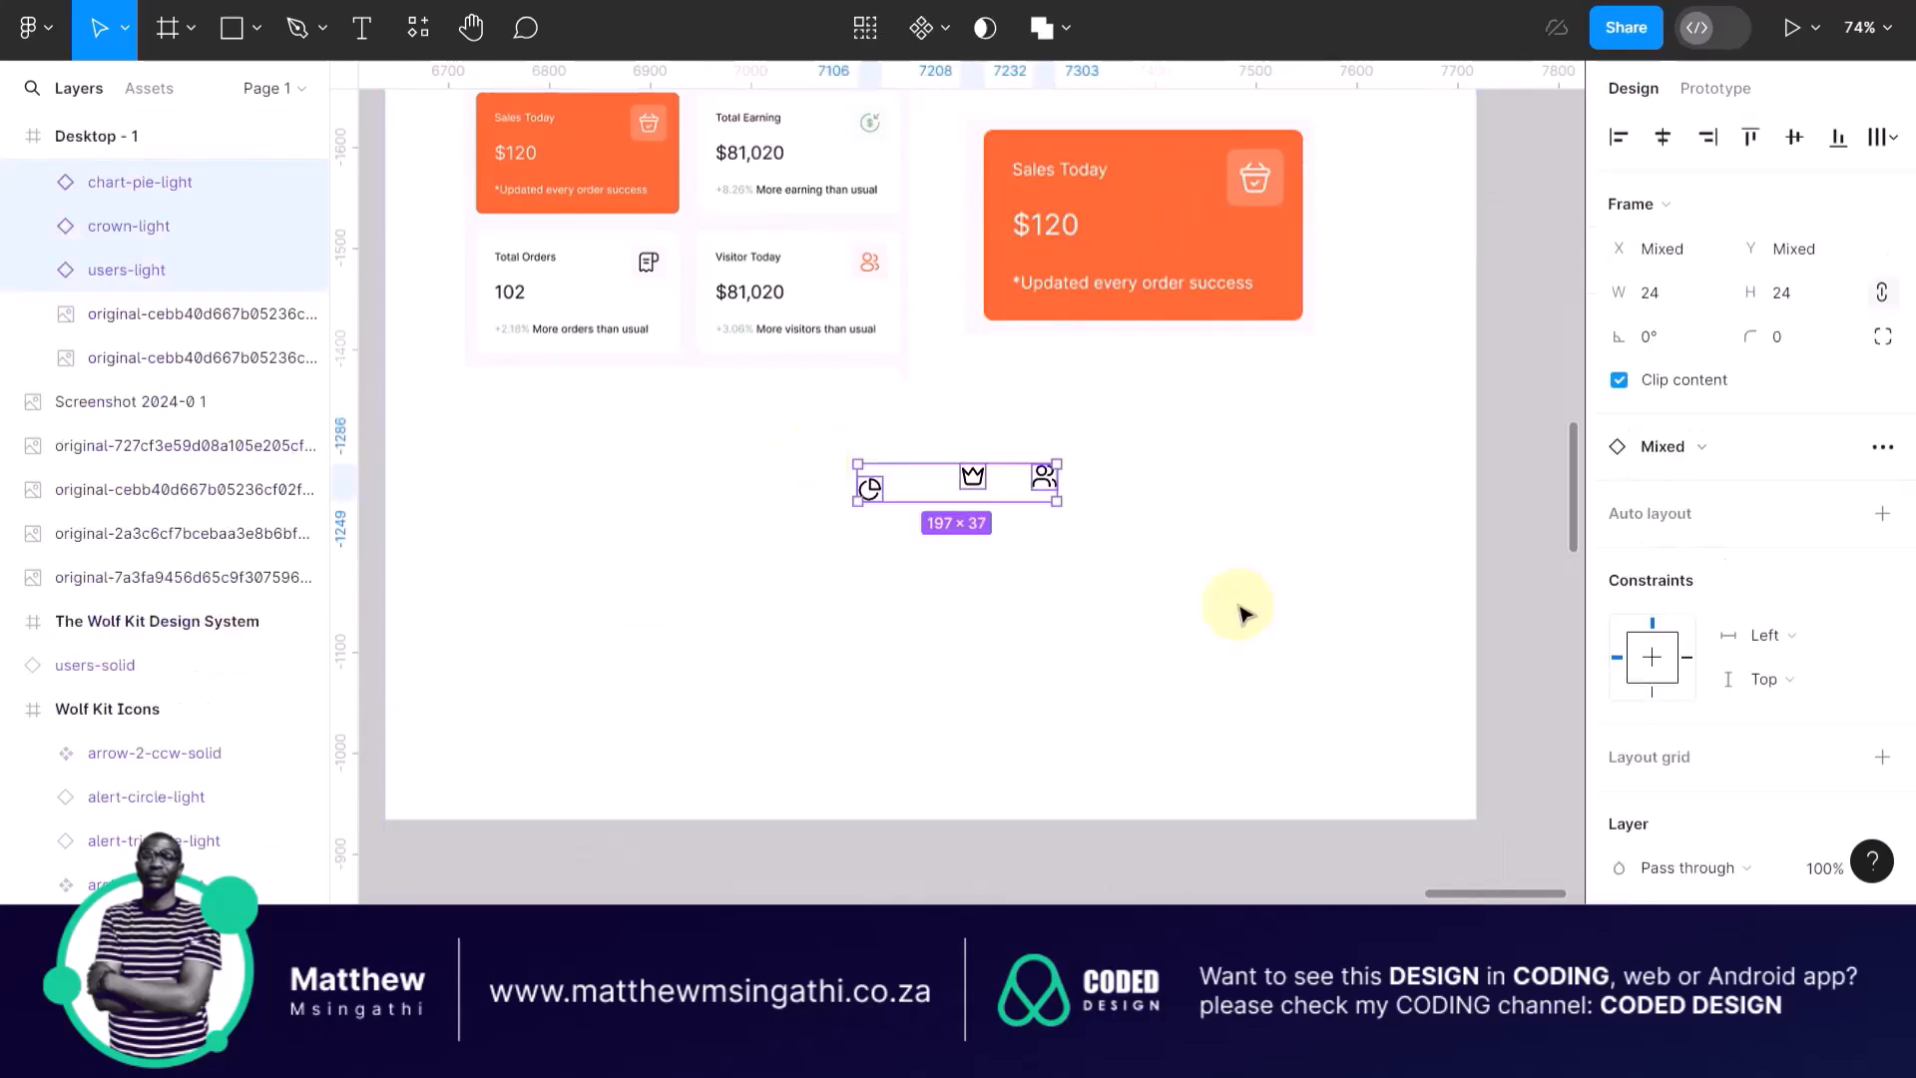
click(1255, 623)
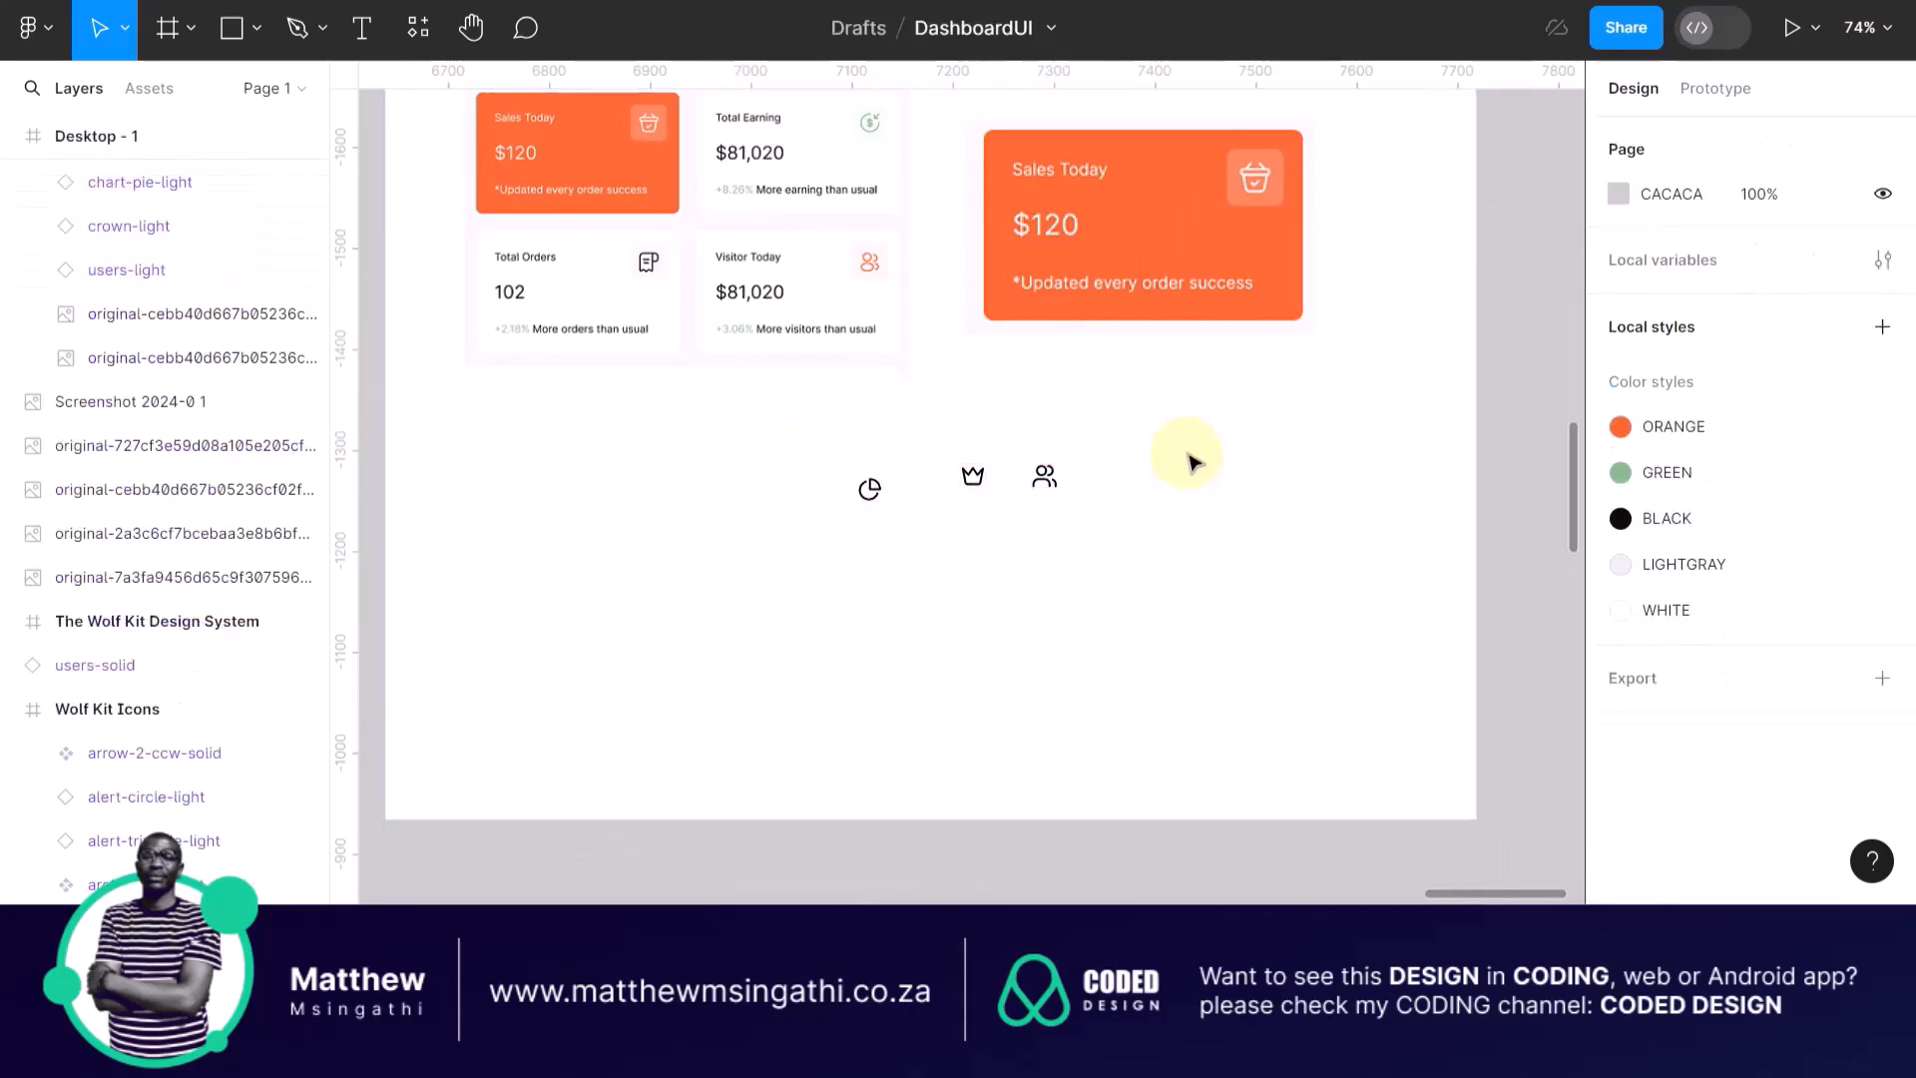
Separate the pasted icons by moving the chart-pie away from the users icon and the crown diagonally below the chart-pie.
scroll(1192, 461, up, 2)
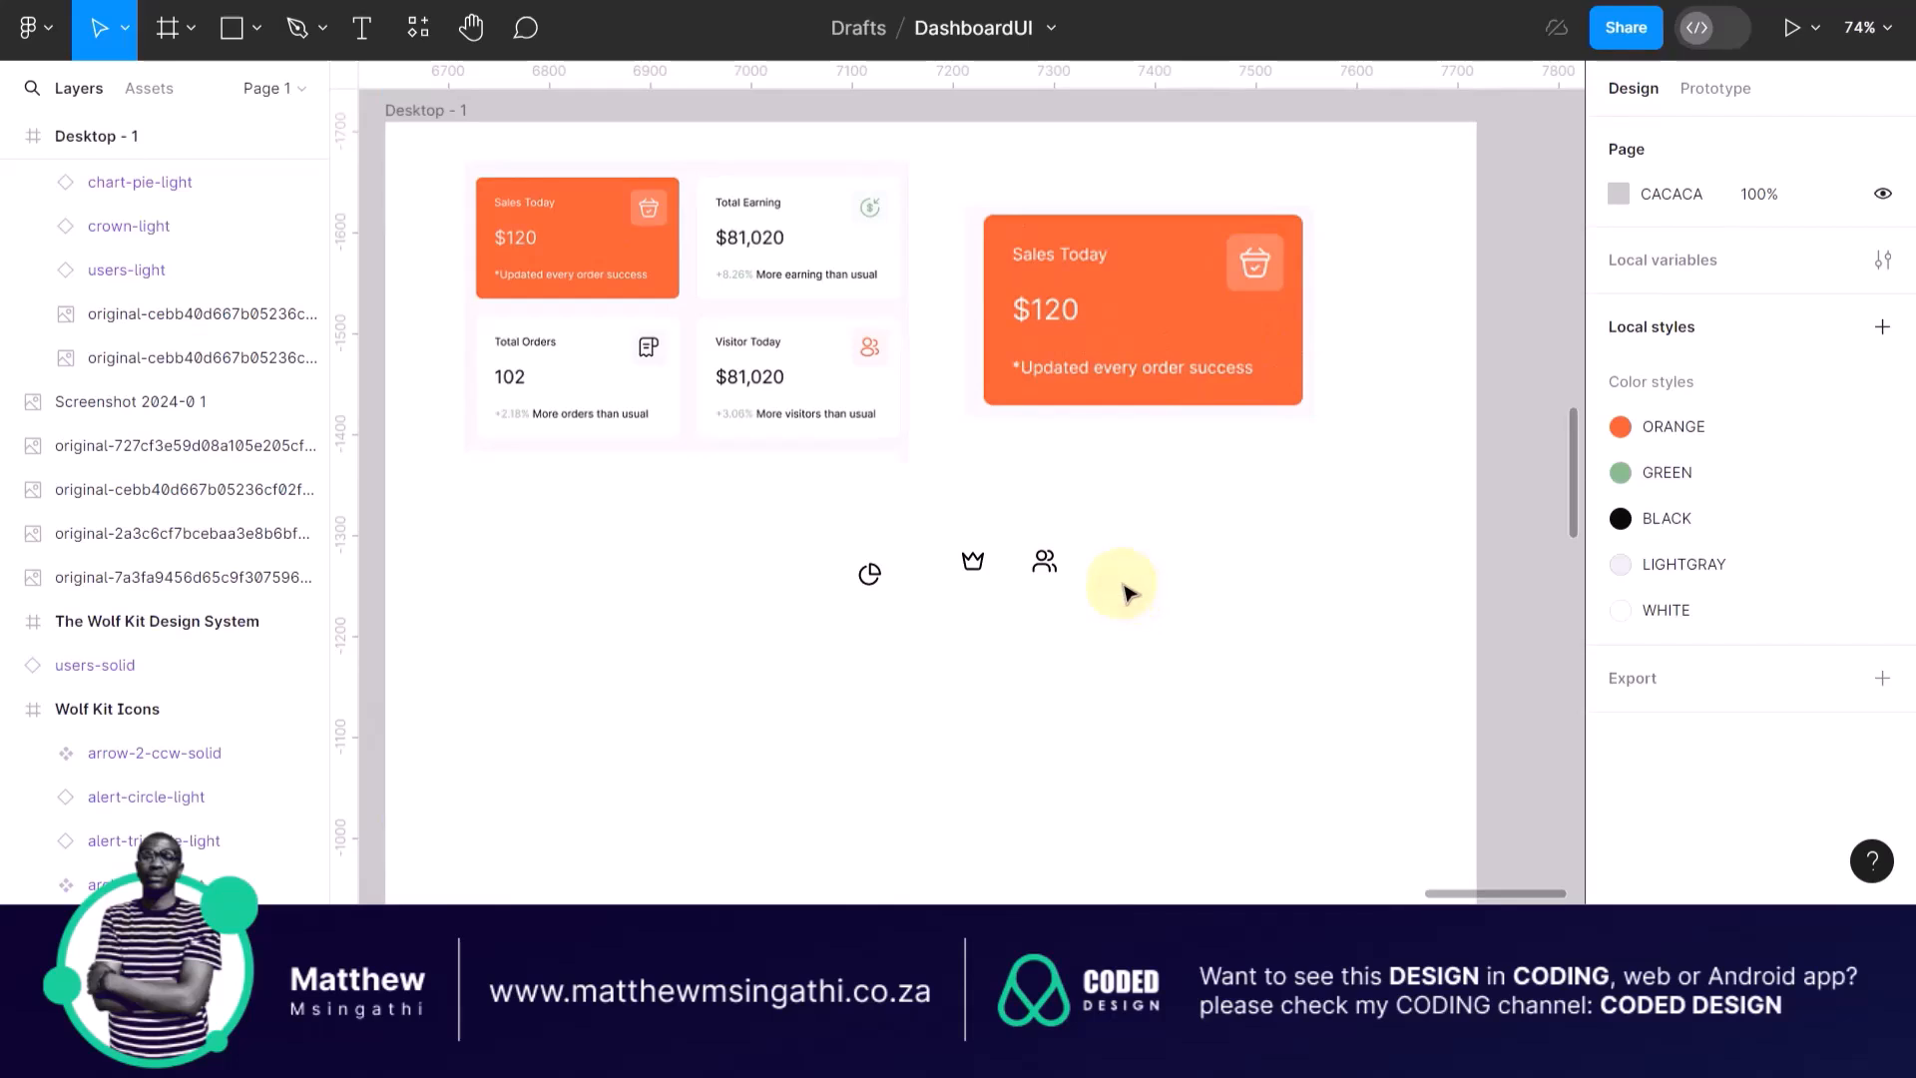
click(870, 351)
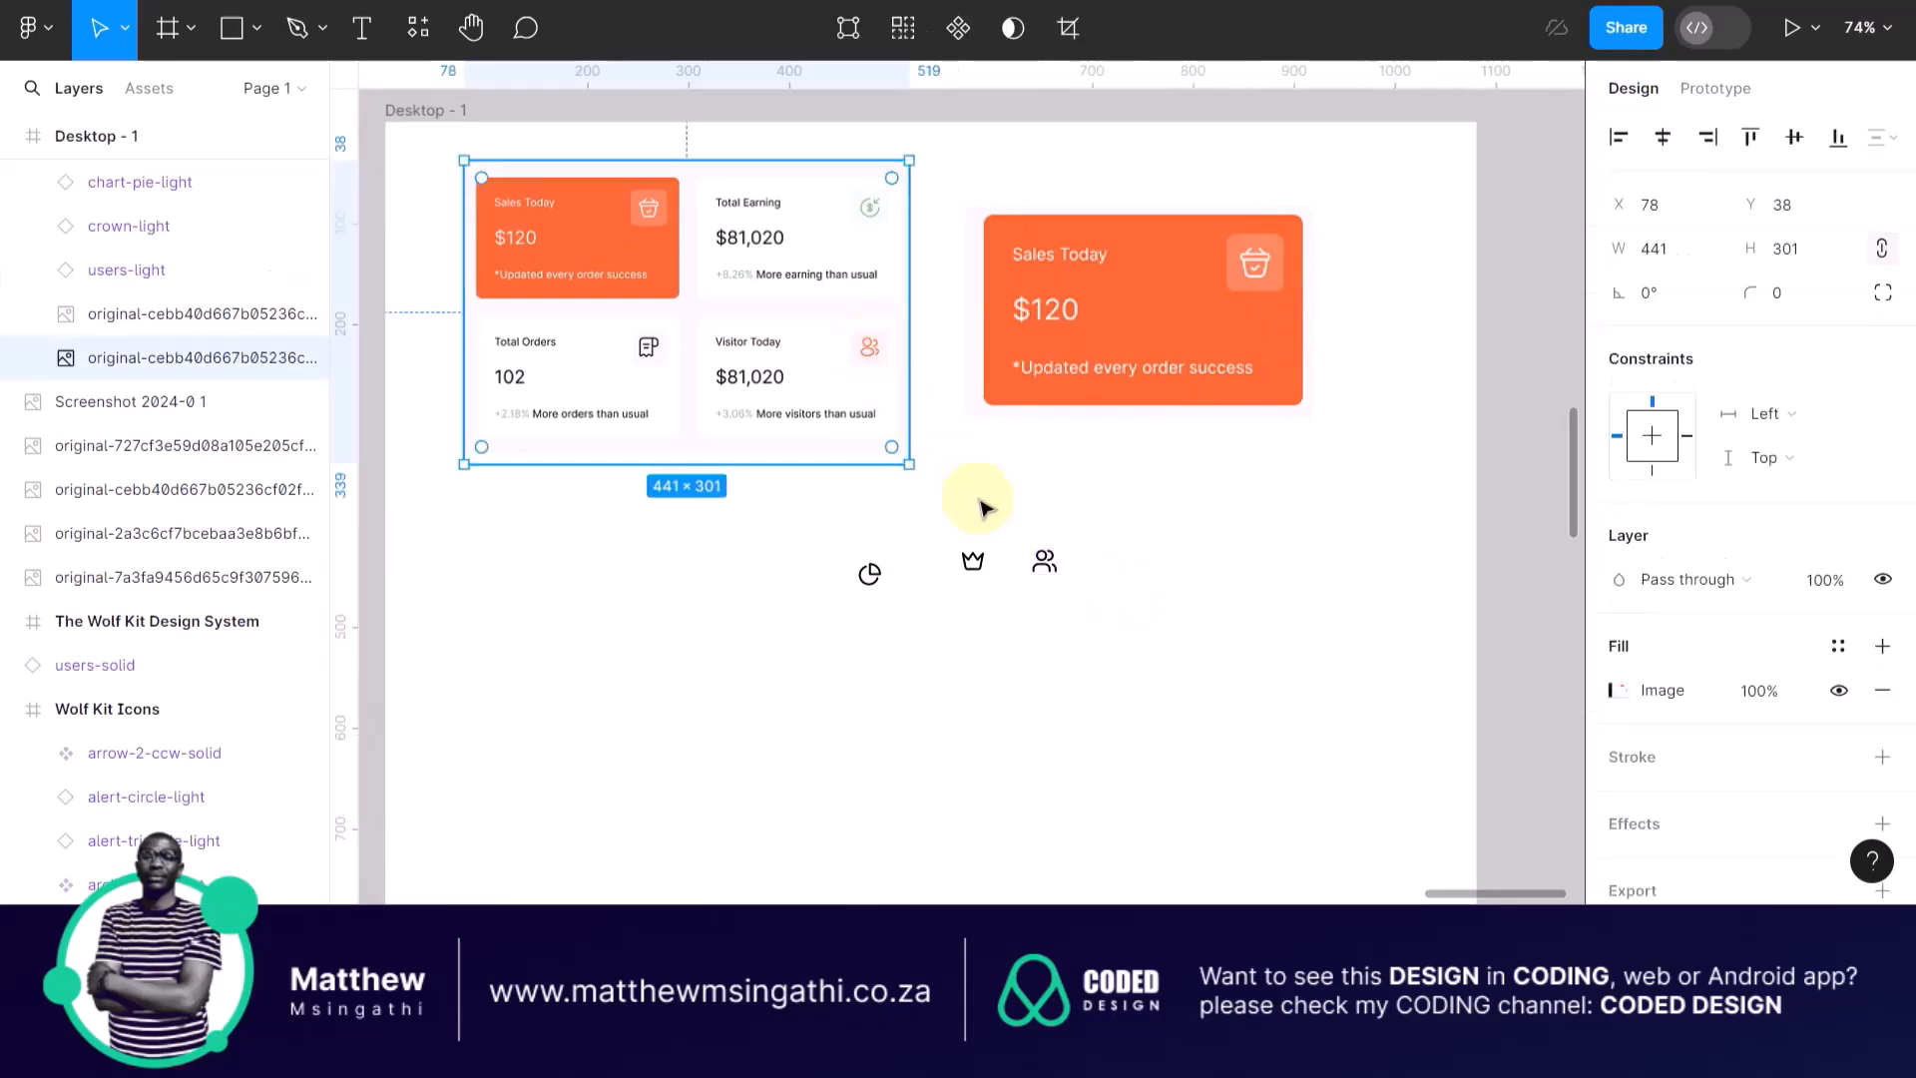
scroll(1016, 569, up, 1)
scroll(1014, 568, up, 5)
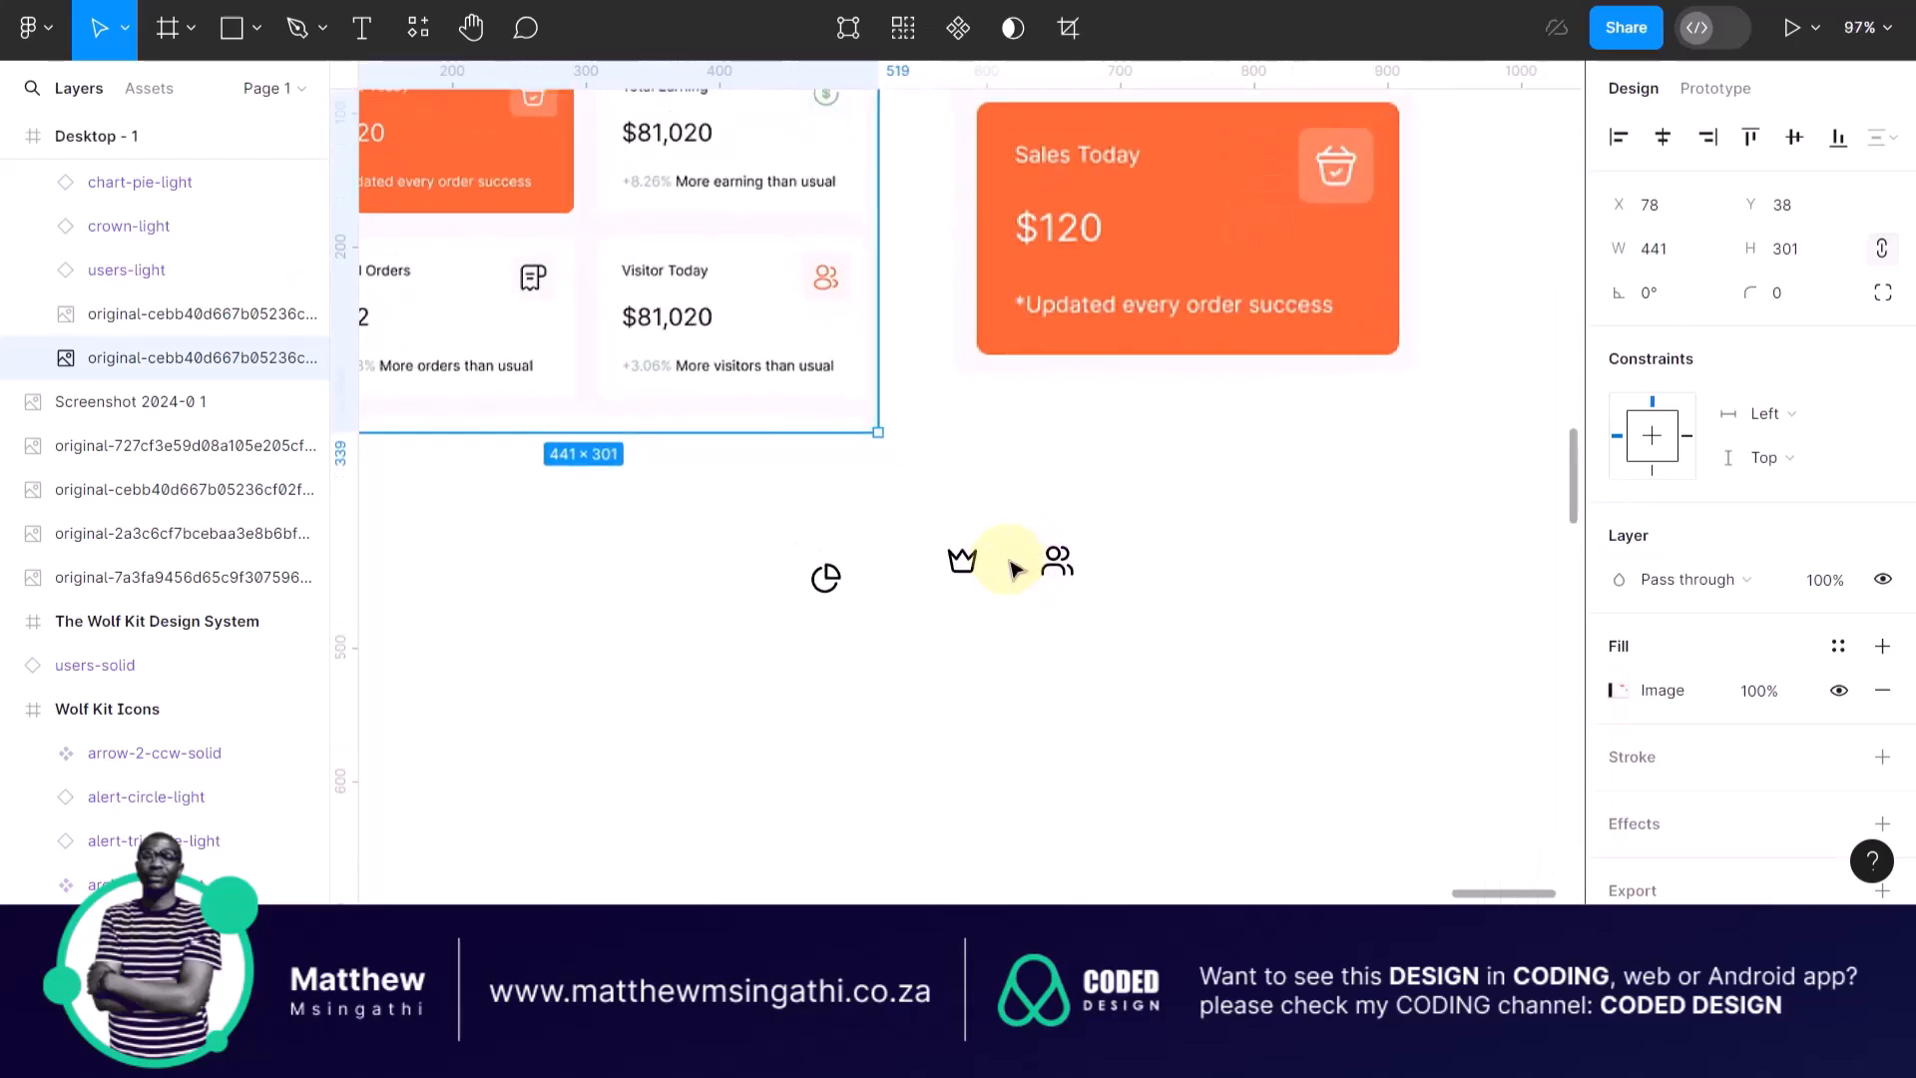
drag(966, 558, 707, 559)
click(986, 562)
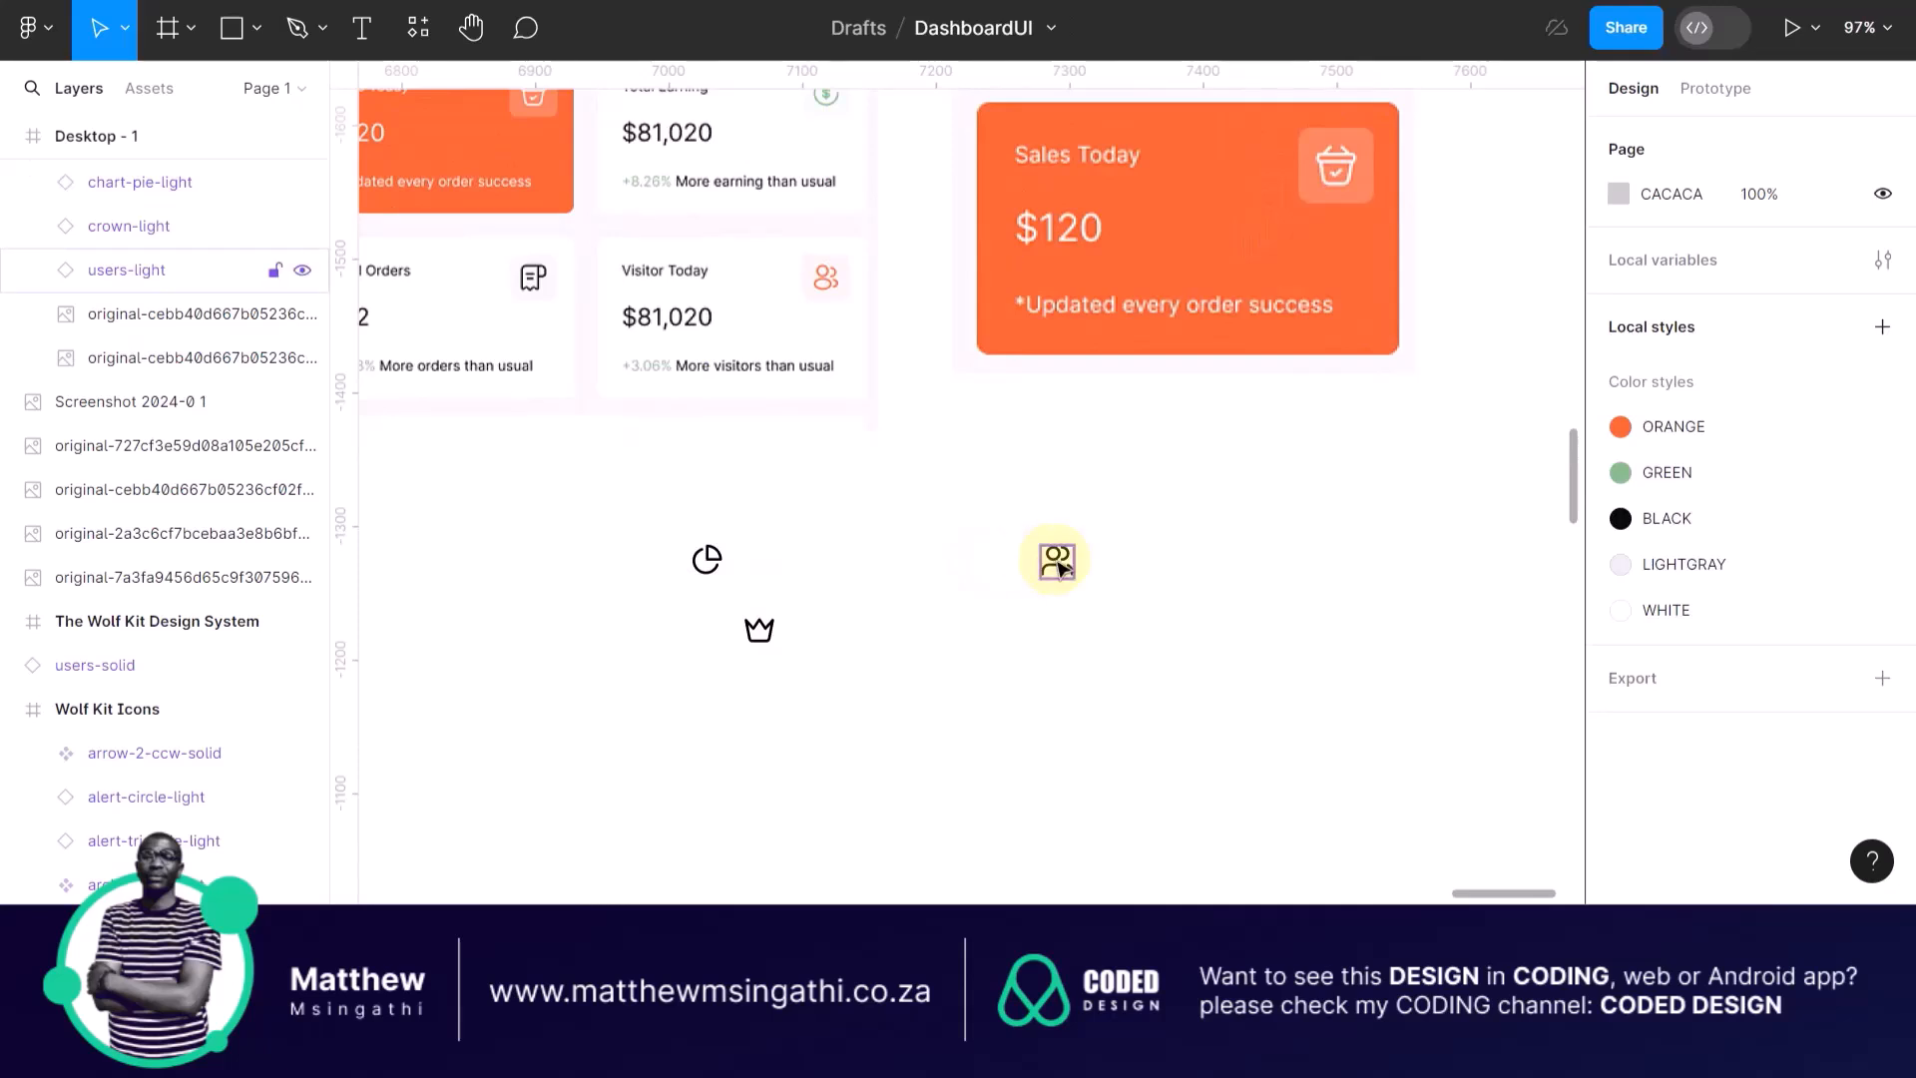
Inspect the users-light icon up close, including the Vector layer inside it and its fill.
scroll(1043, 563, up, 8)
click(1058, 559)
scroll(1061, 552, right, 5)
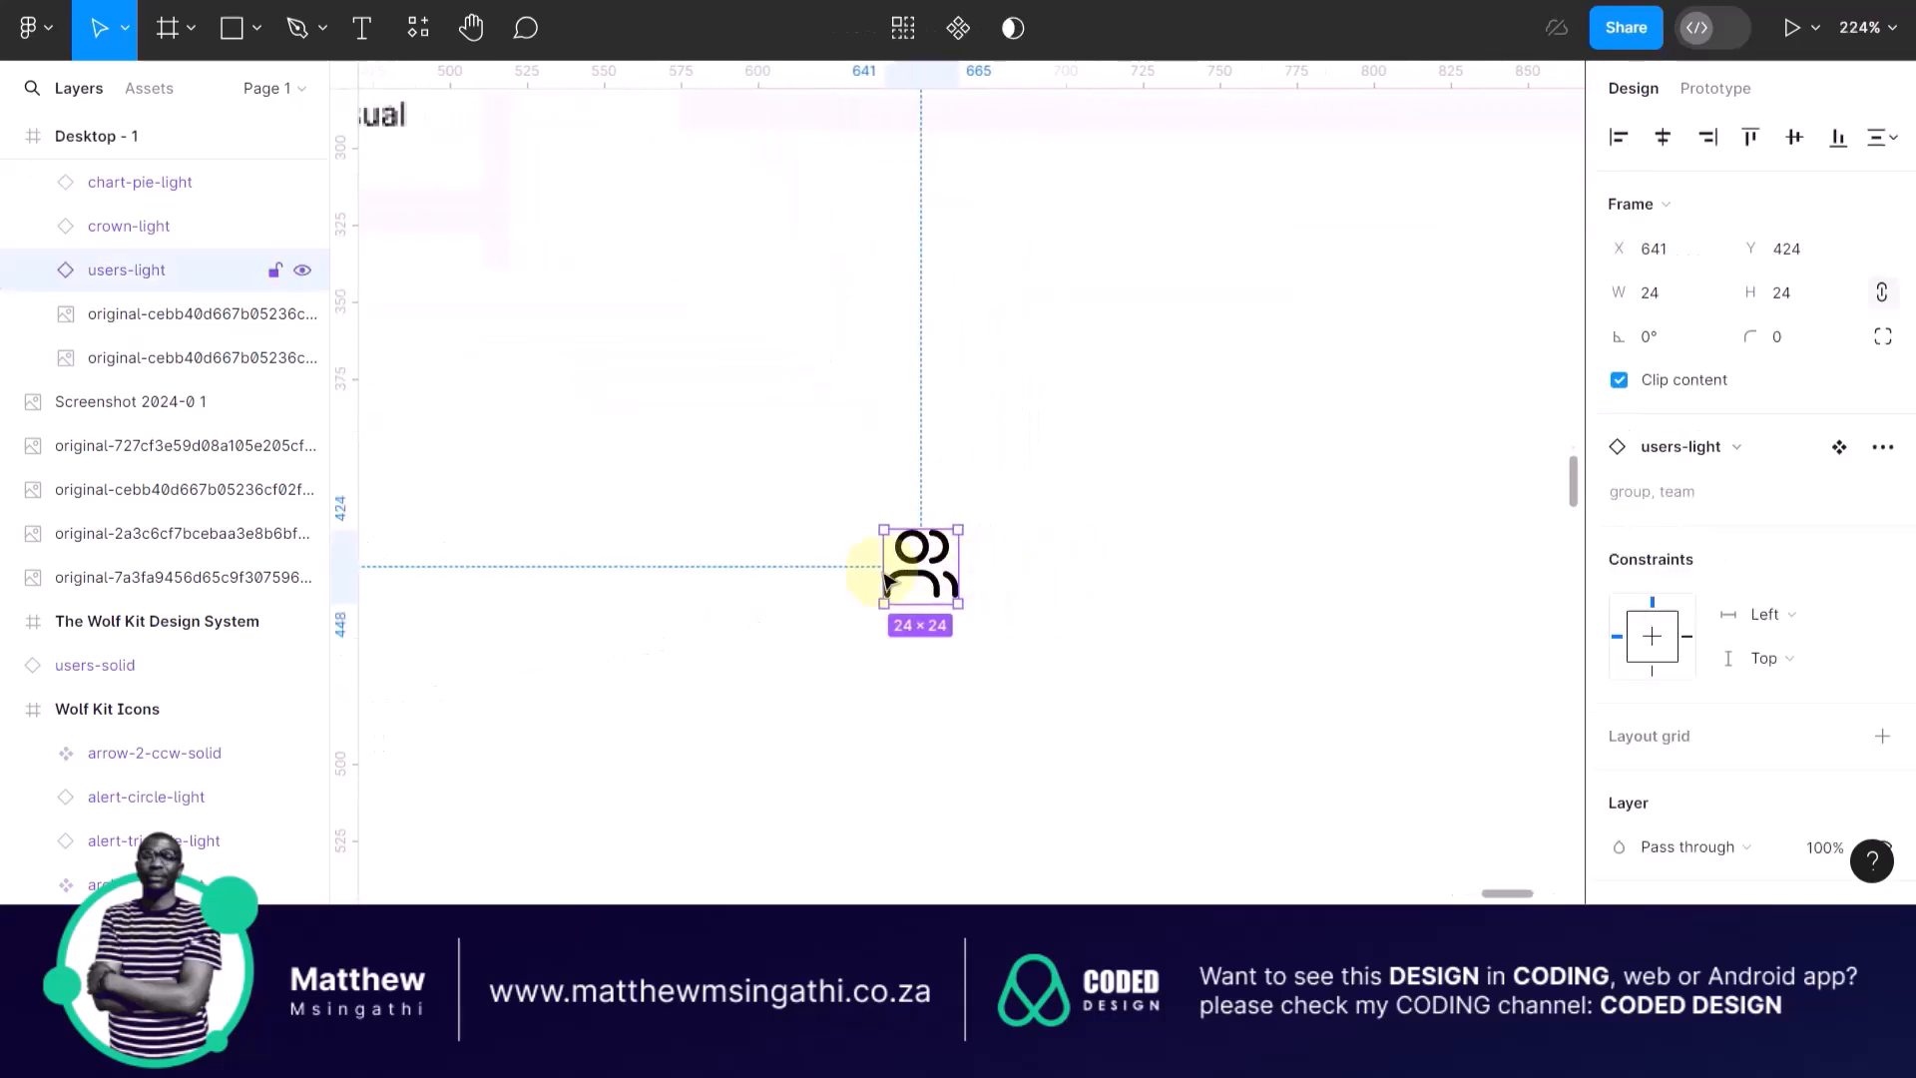
scroll(883, 557, up, 3)
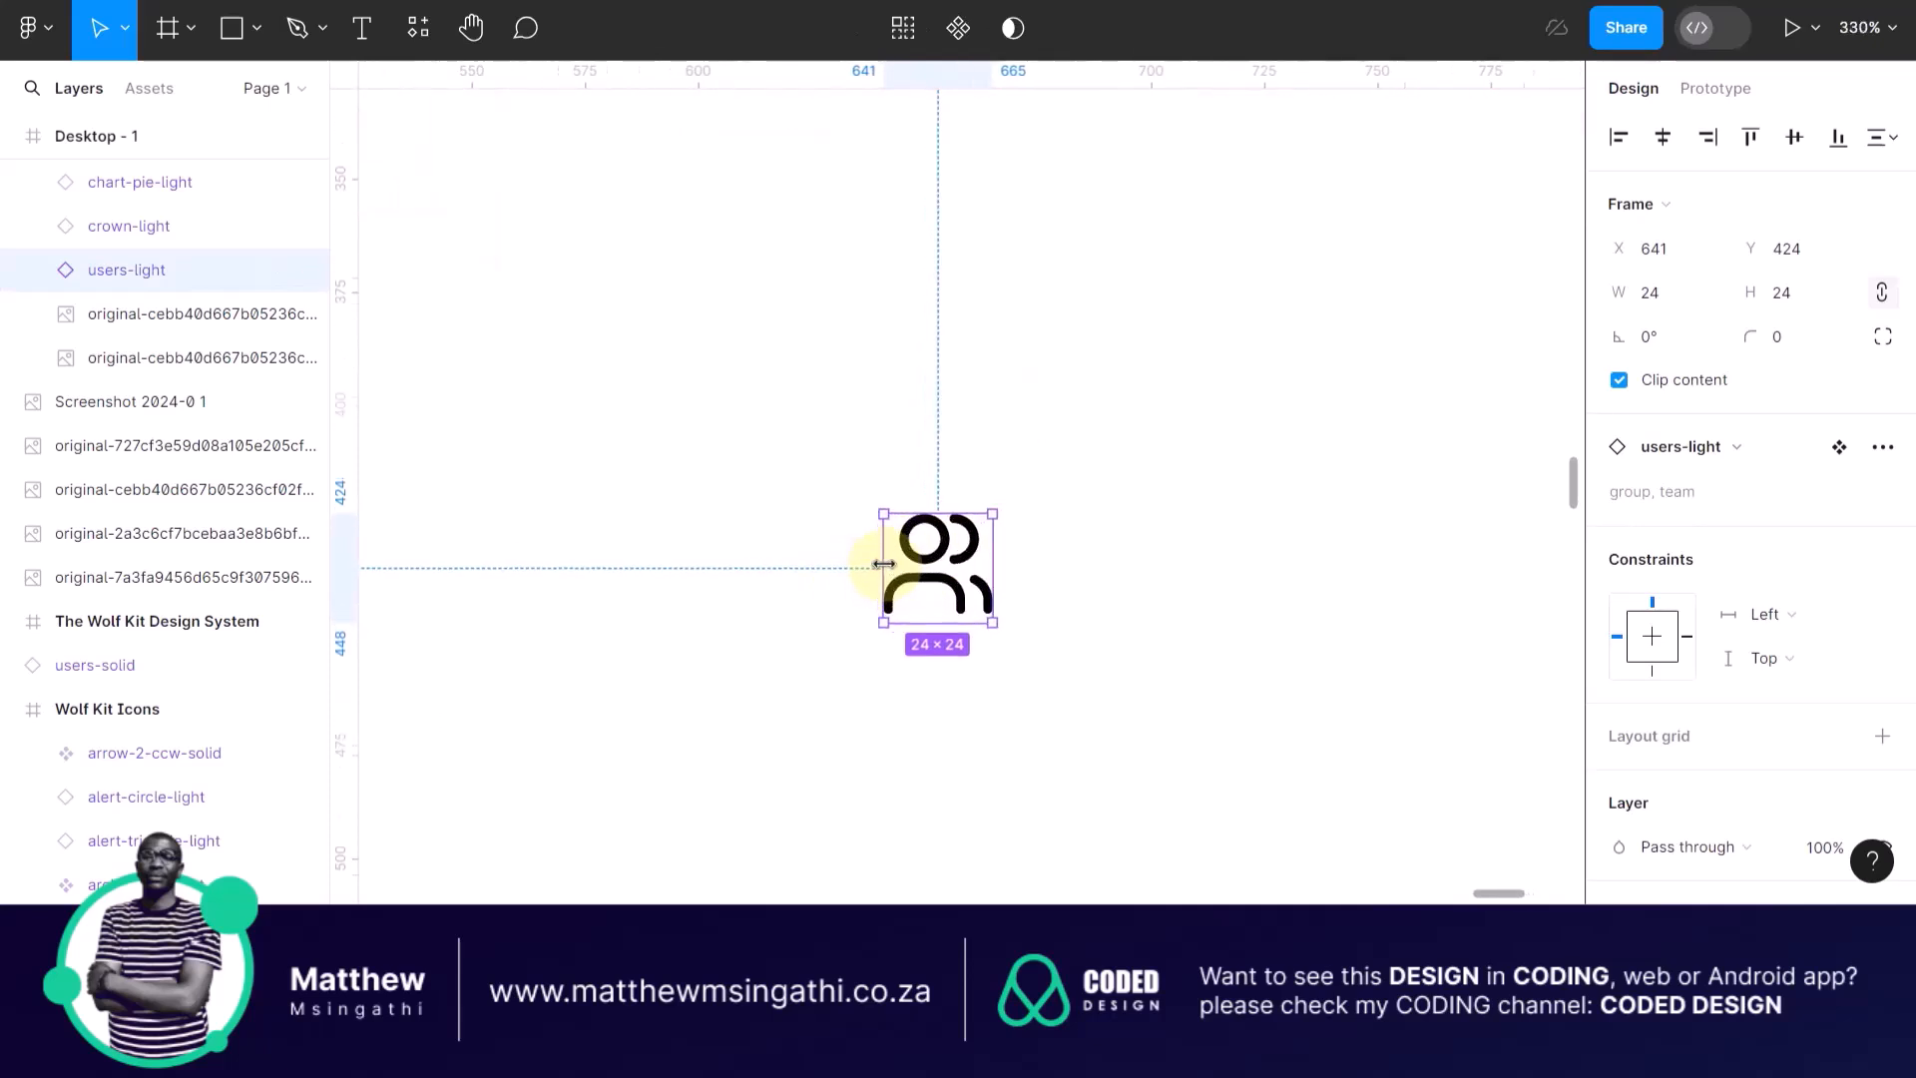
double_click(934, 562)
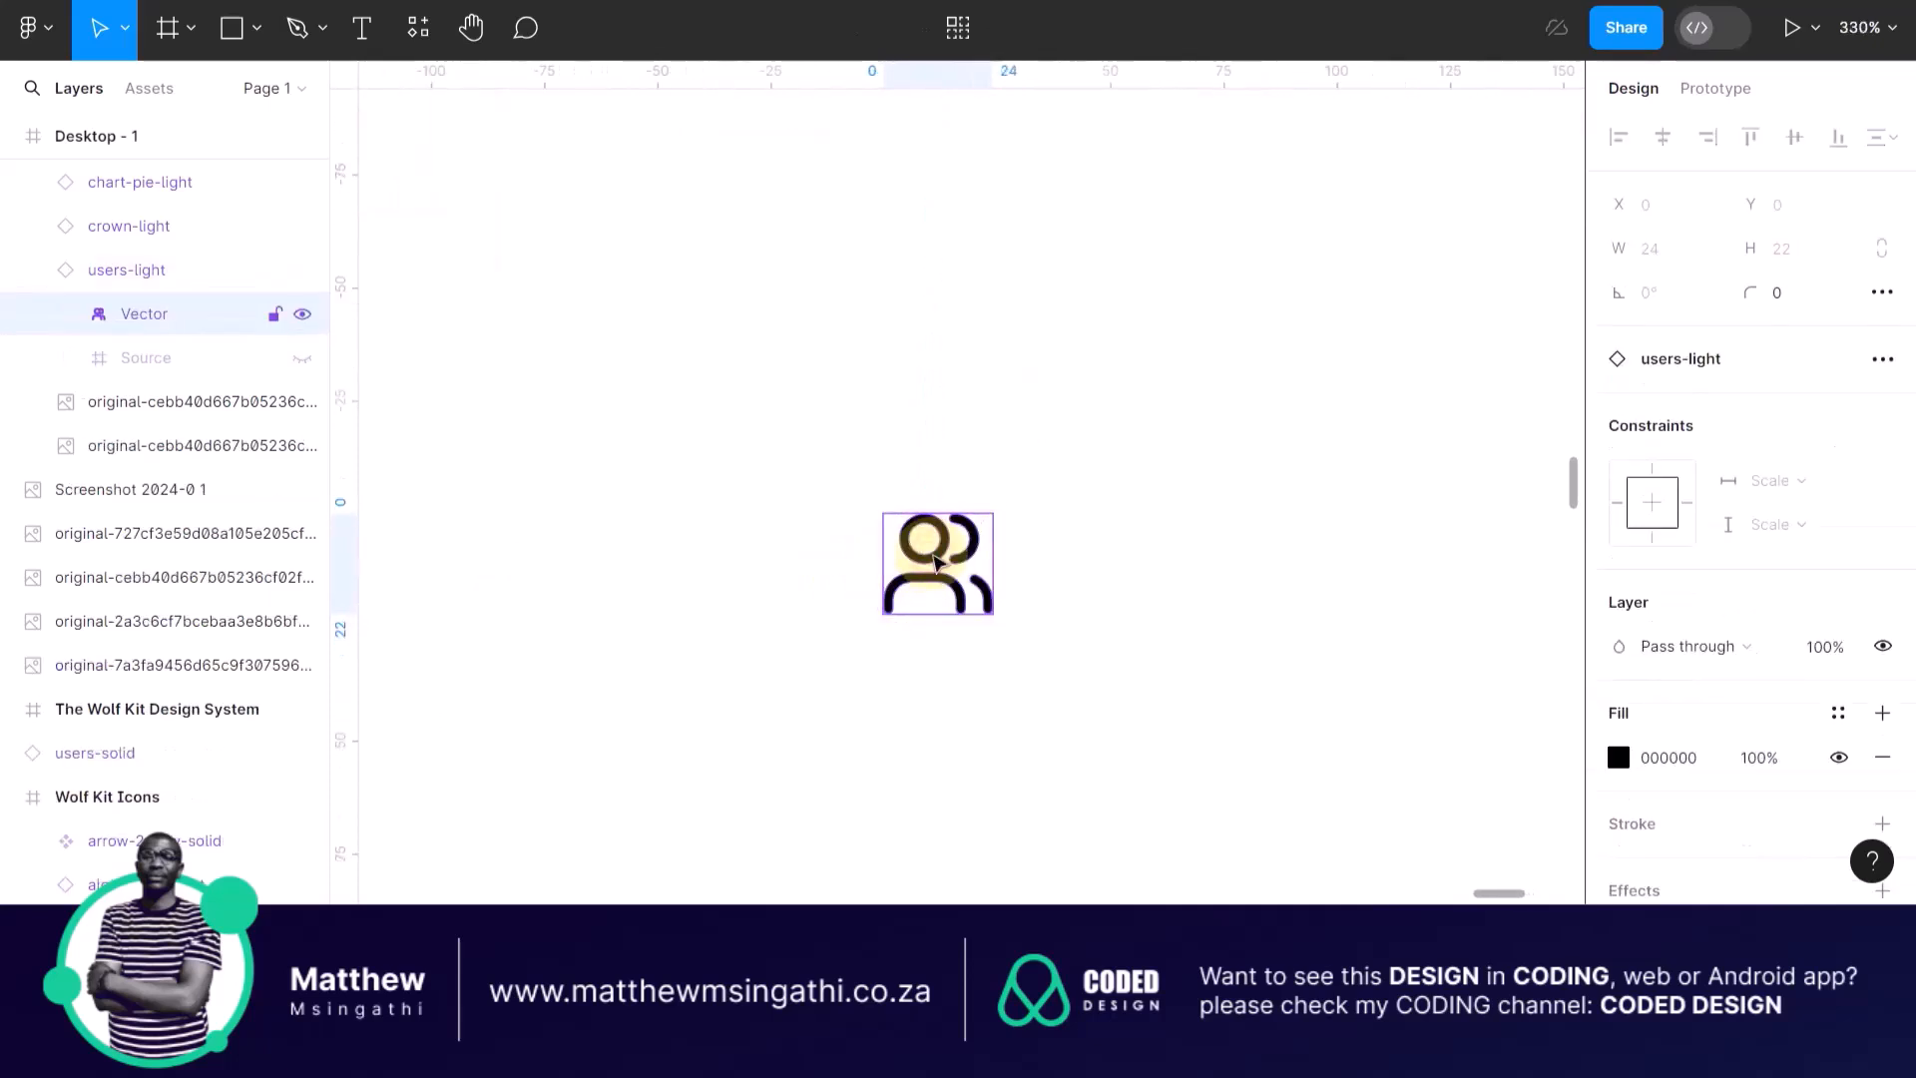
click(935, 552)
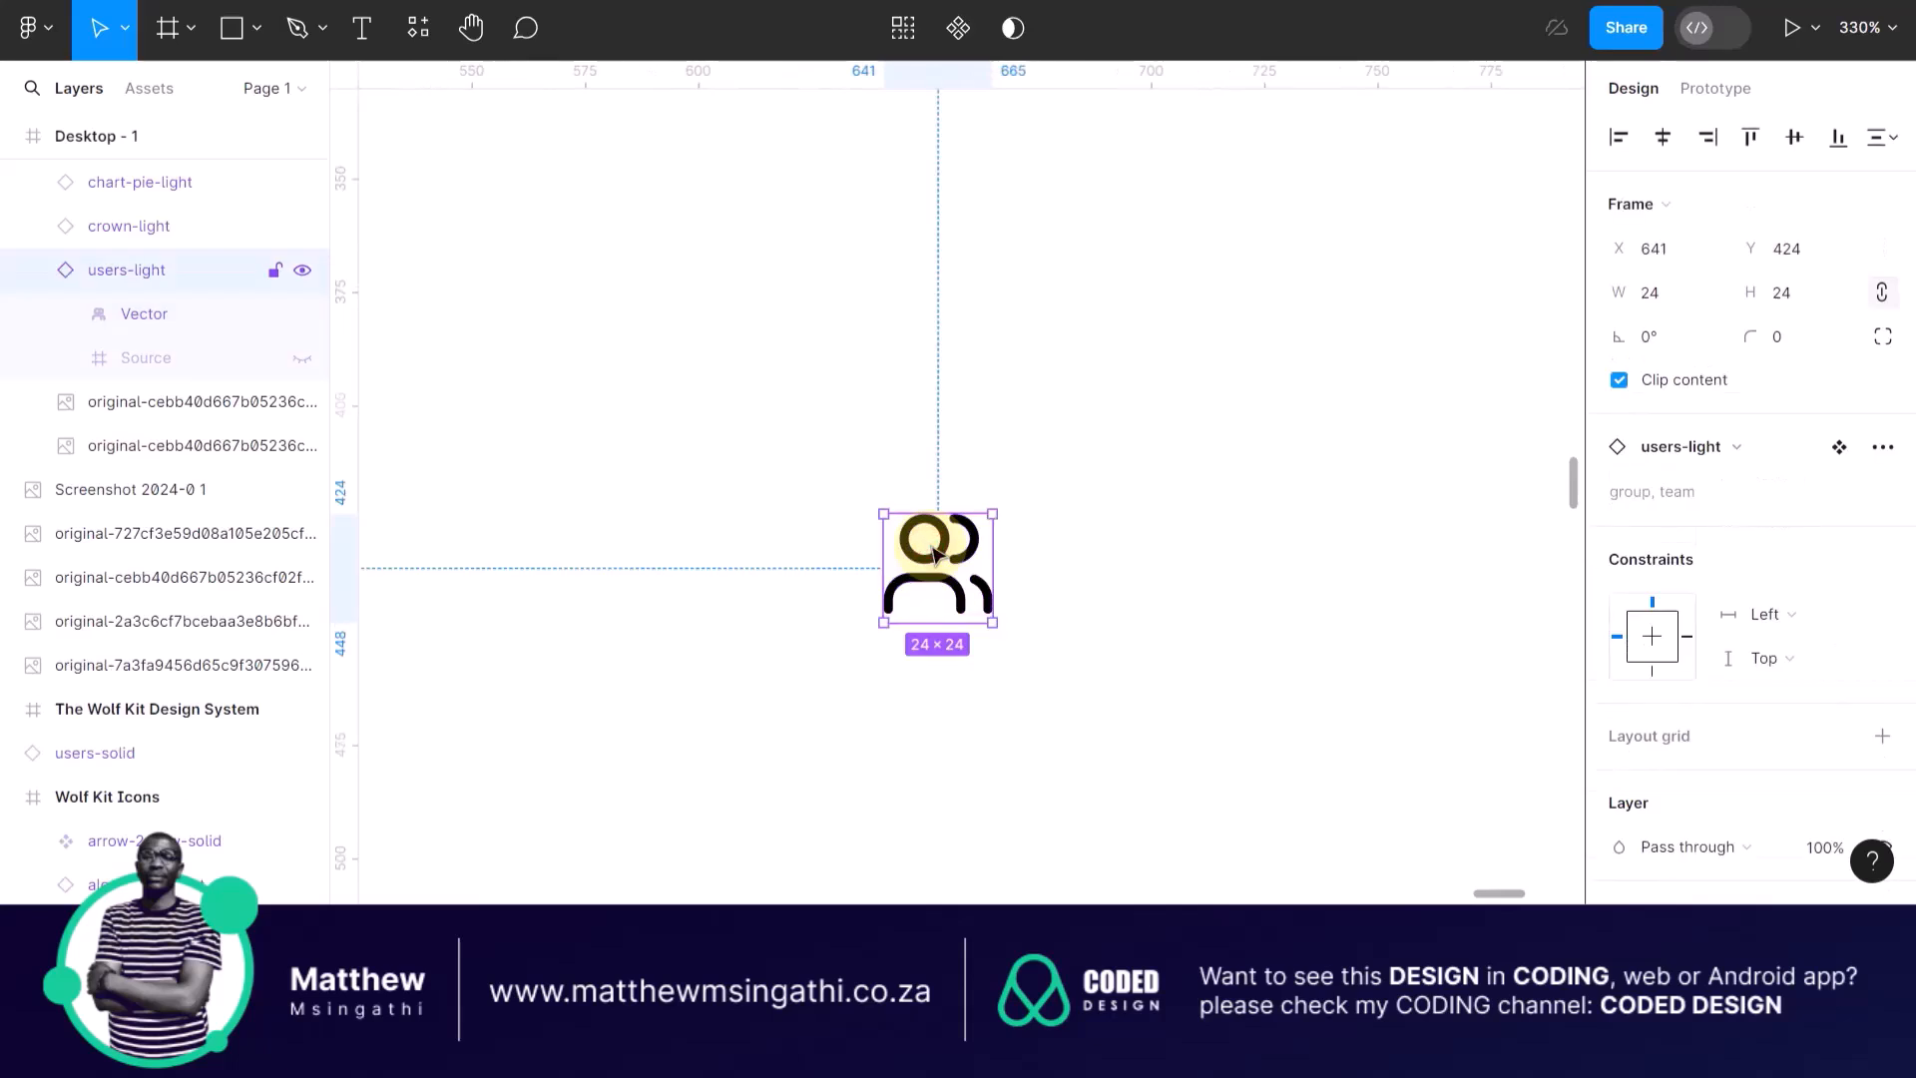
click(1112, 530)
Shift the users-light icon in the Desktop - 1 frame slightly, to X 640, Y 421.
scroll(1116, 535, down, 5)
scroll(255, 256, up, 3)
click(68, 305)
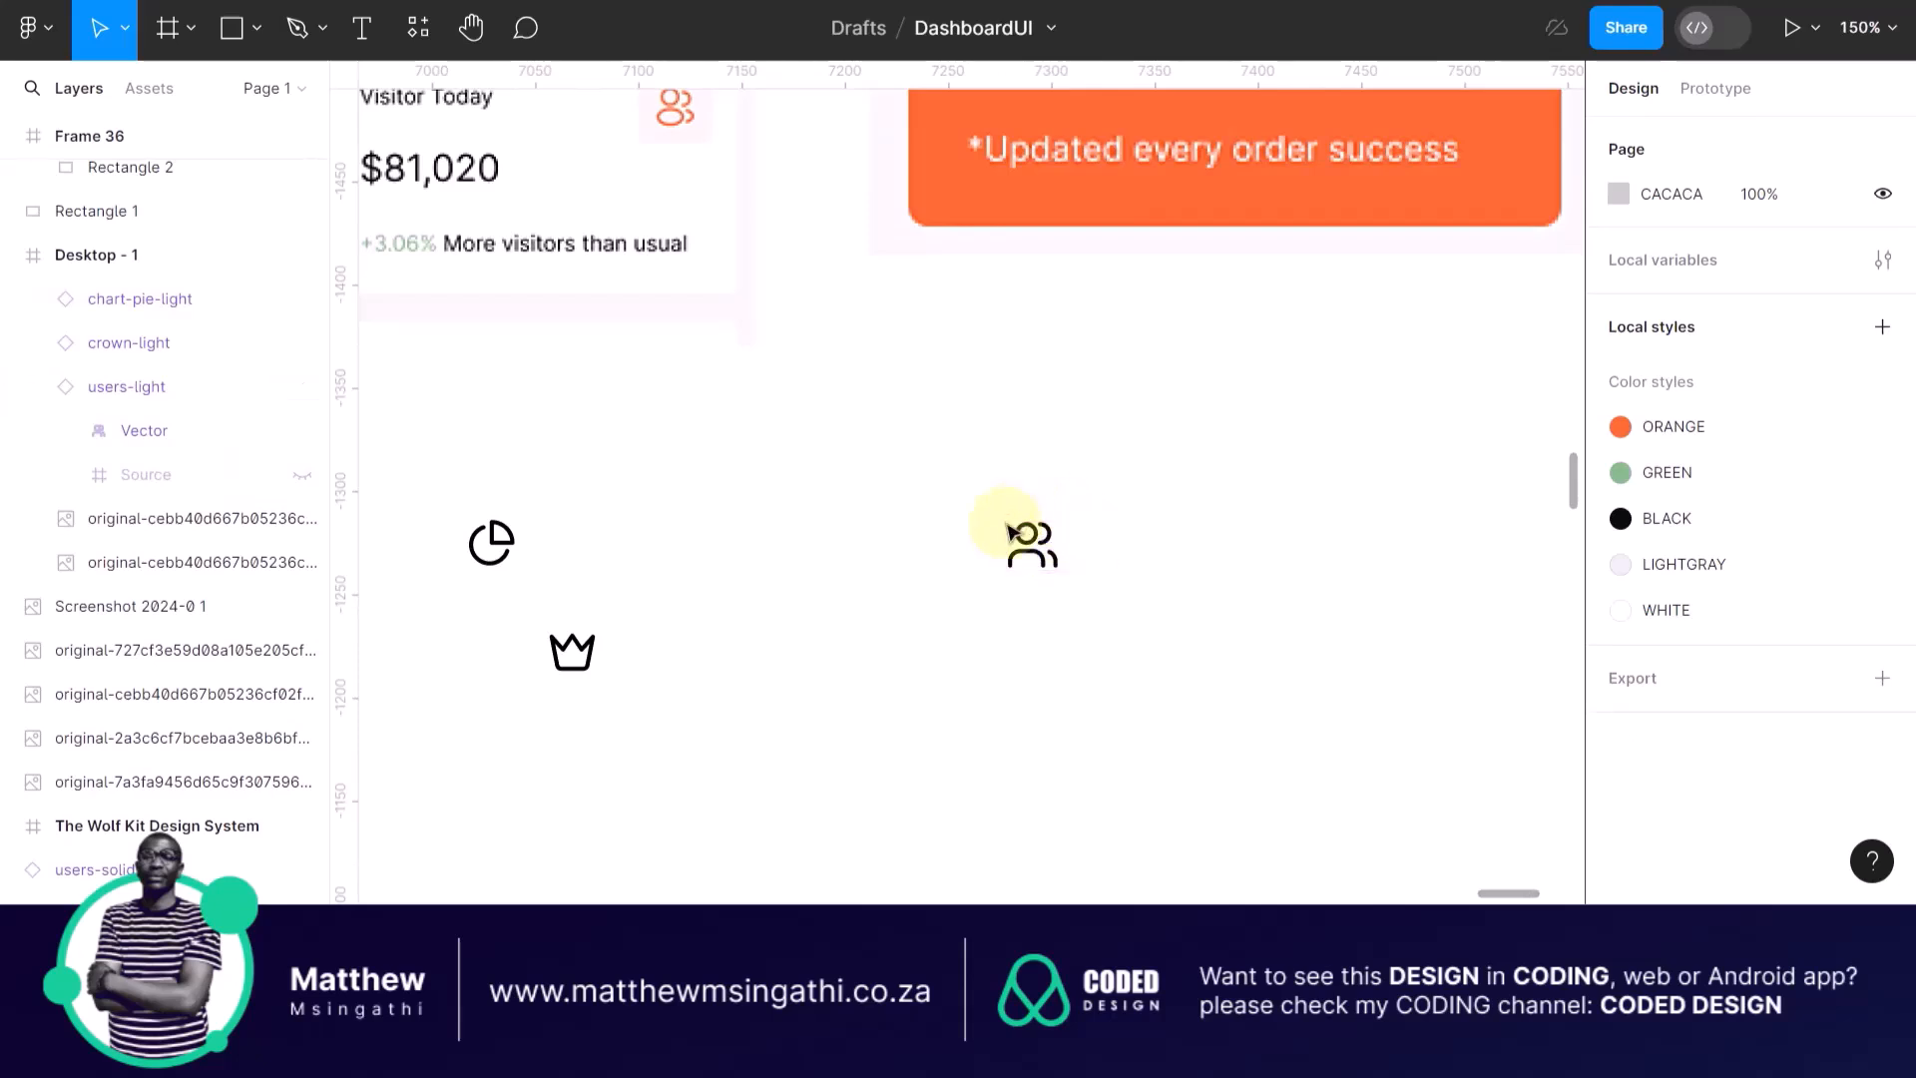
scroll(1056, 579, up, 5)
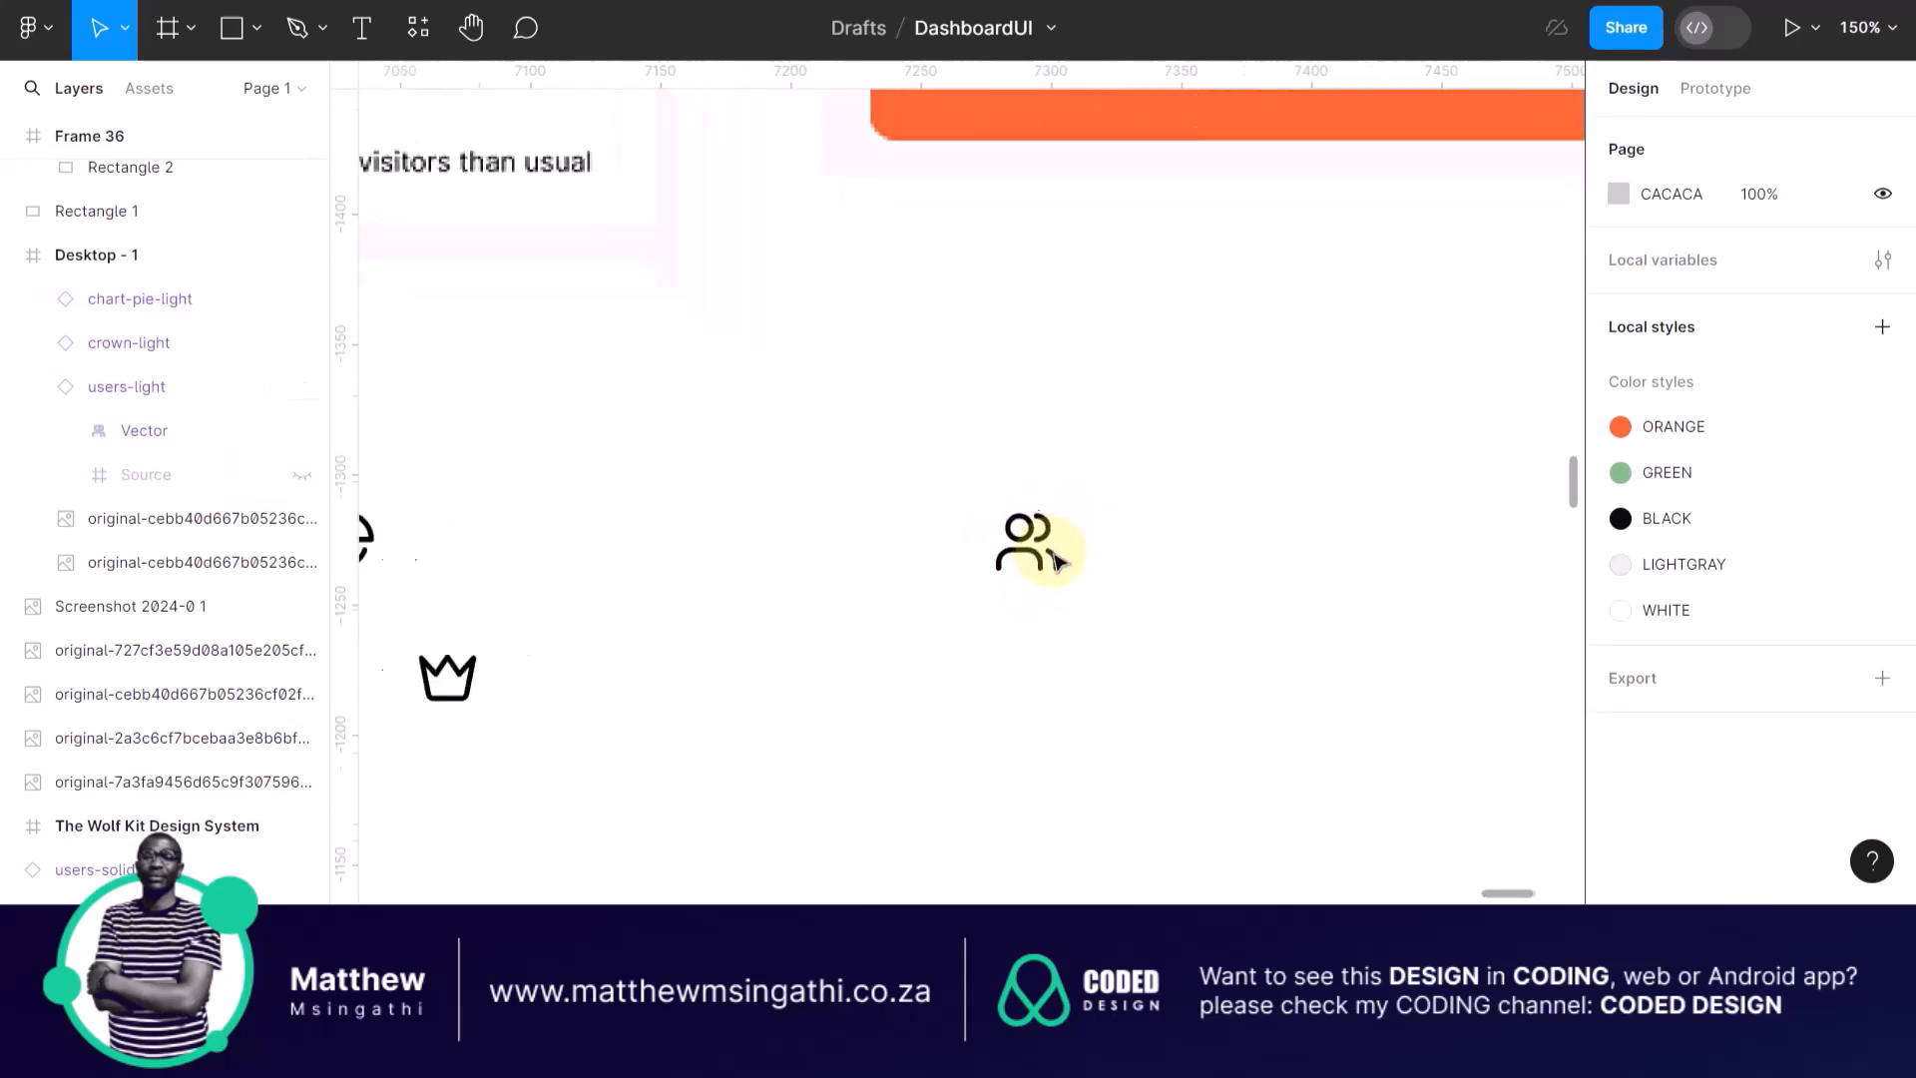
scroll(1015, 531, up, 2)
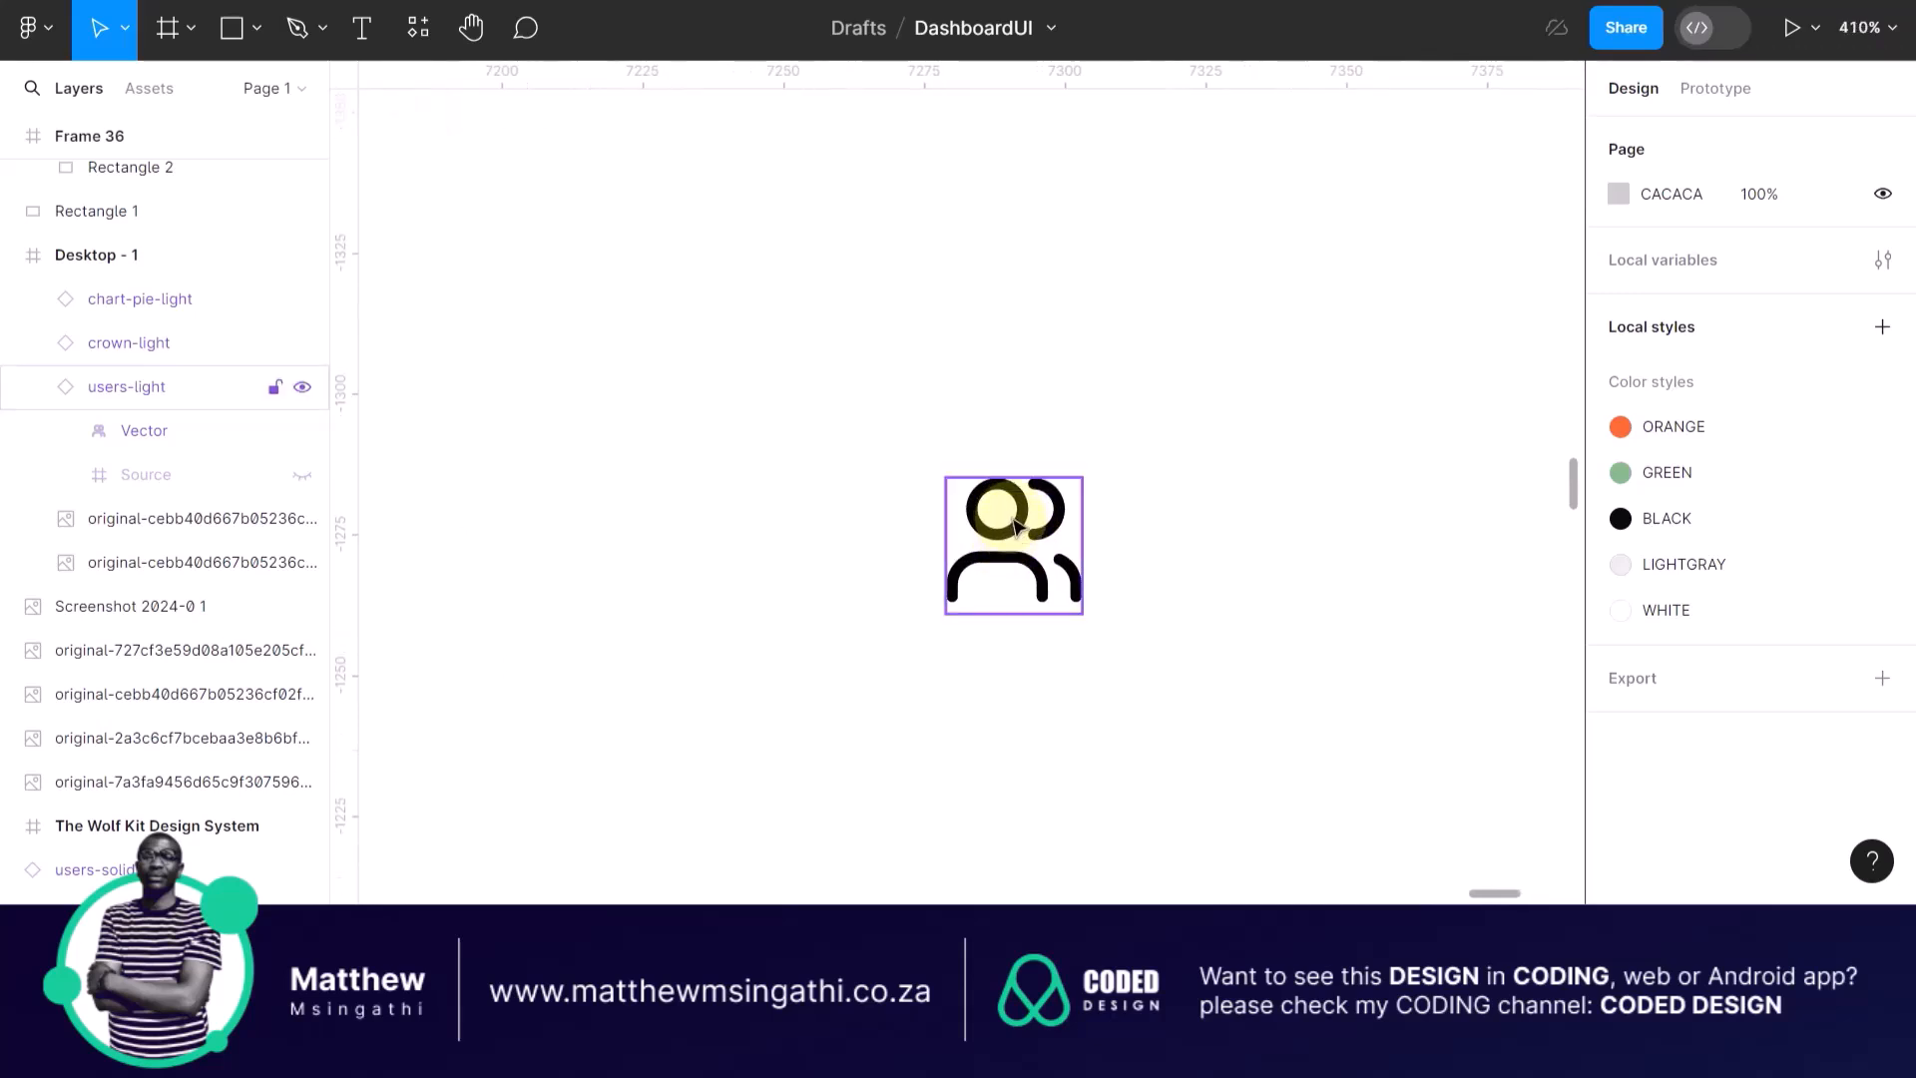
scroll(1023, 533, up, 3)
scroll(1023, 533, up, 1)
double_click(1023, 524)
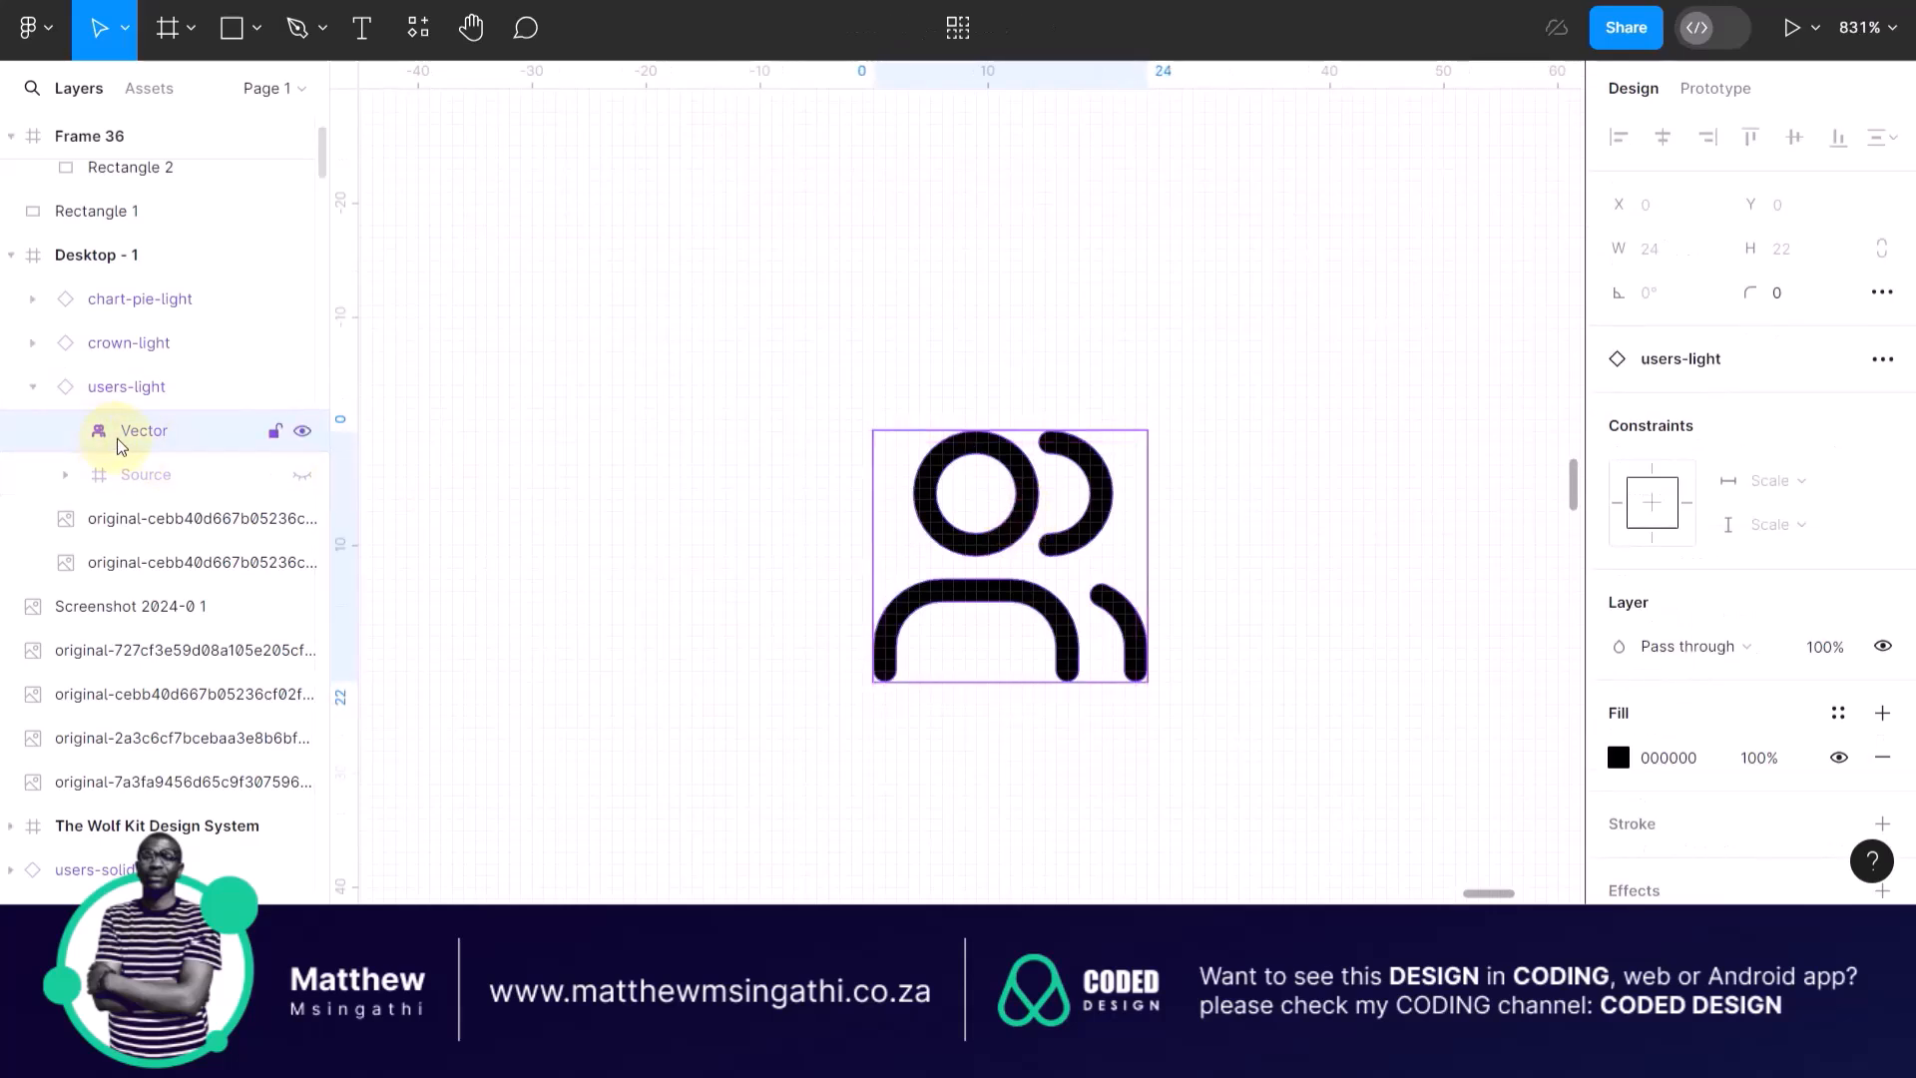
mouse_move(996, 473)
mouse_down()
mouse_move(1012, 426)
mouse_move(969, 327)
mouse_move(783, 289)
mouse_move(763, 262)
mouse_move(1003, 446)
mouse_up()
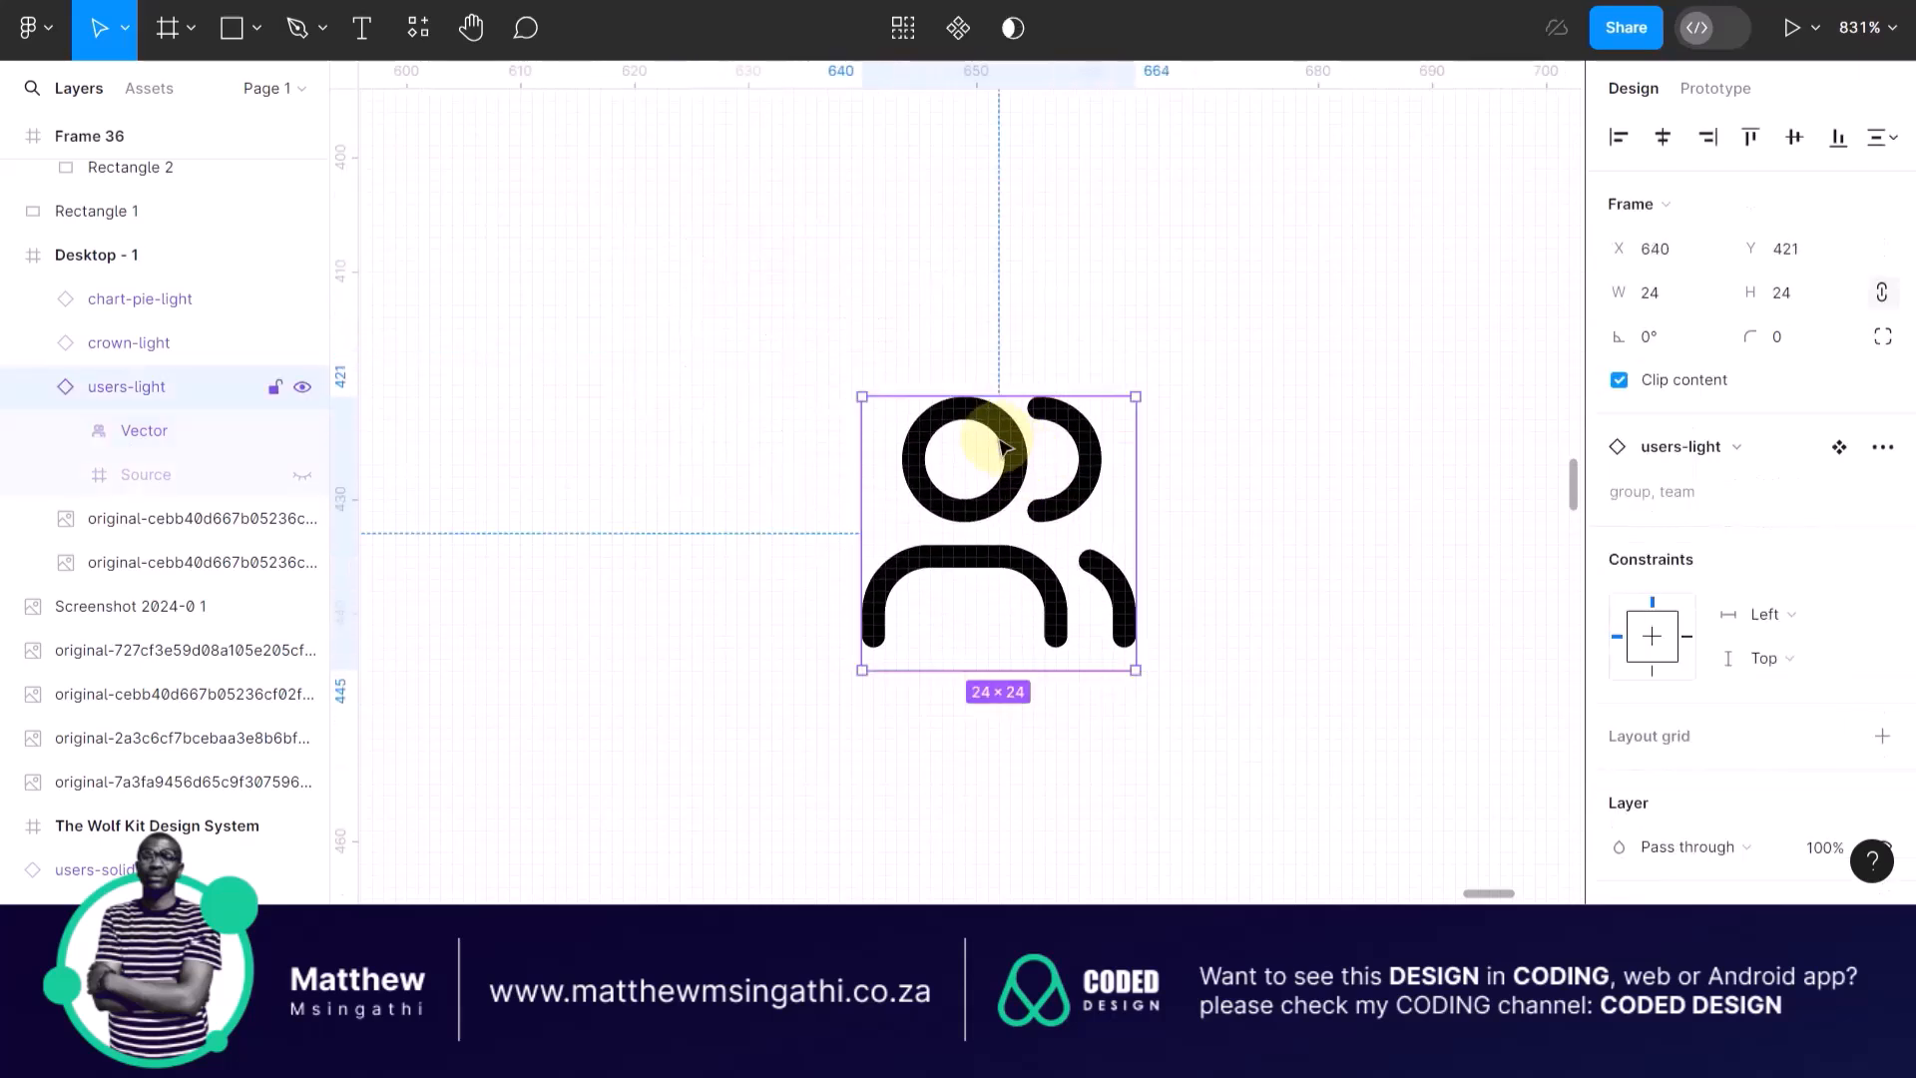
Check how the users-light icon is built from its nested Vector and Source layers.
double_click(1007, 449)
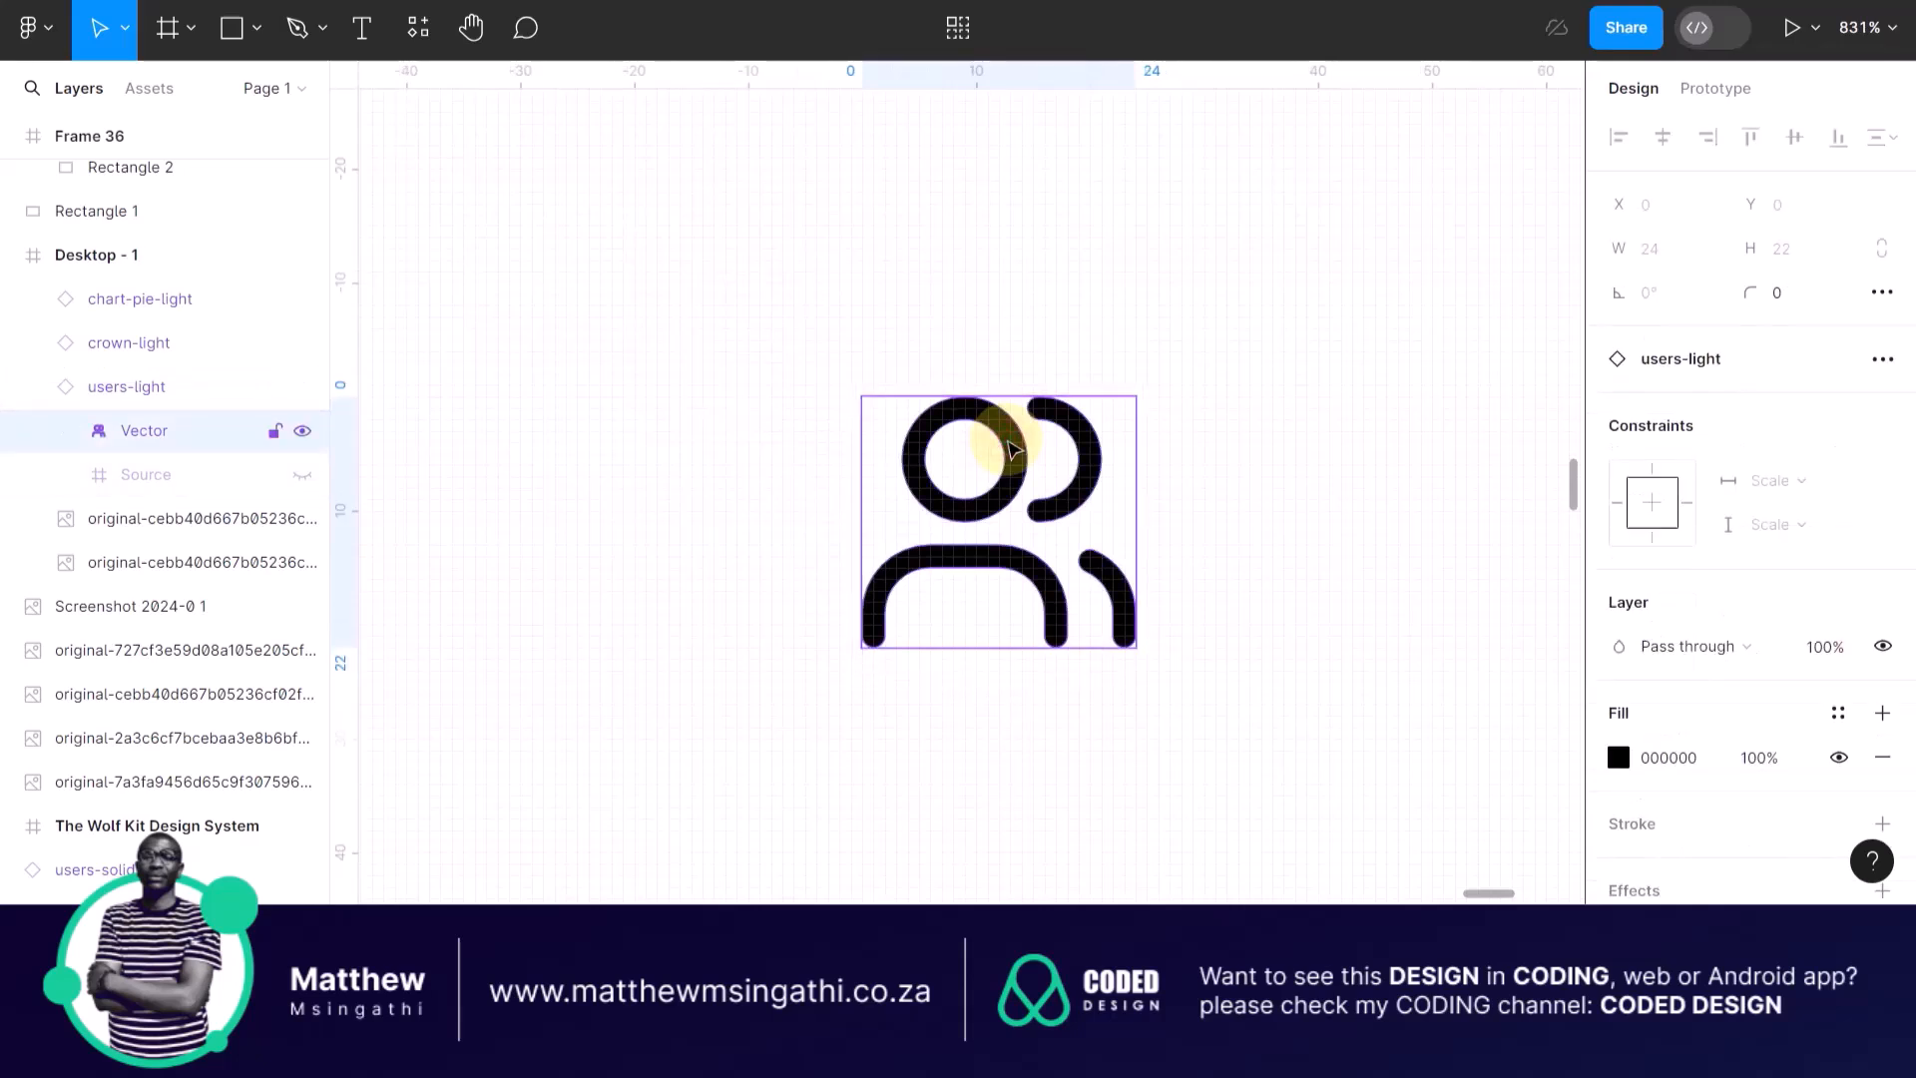
click(753, 453)
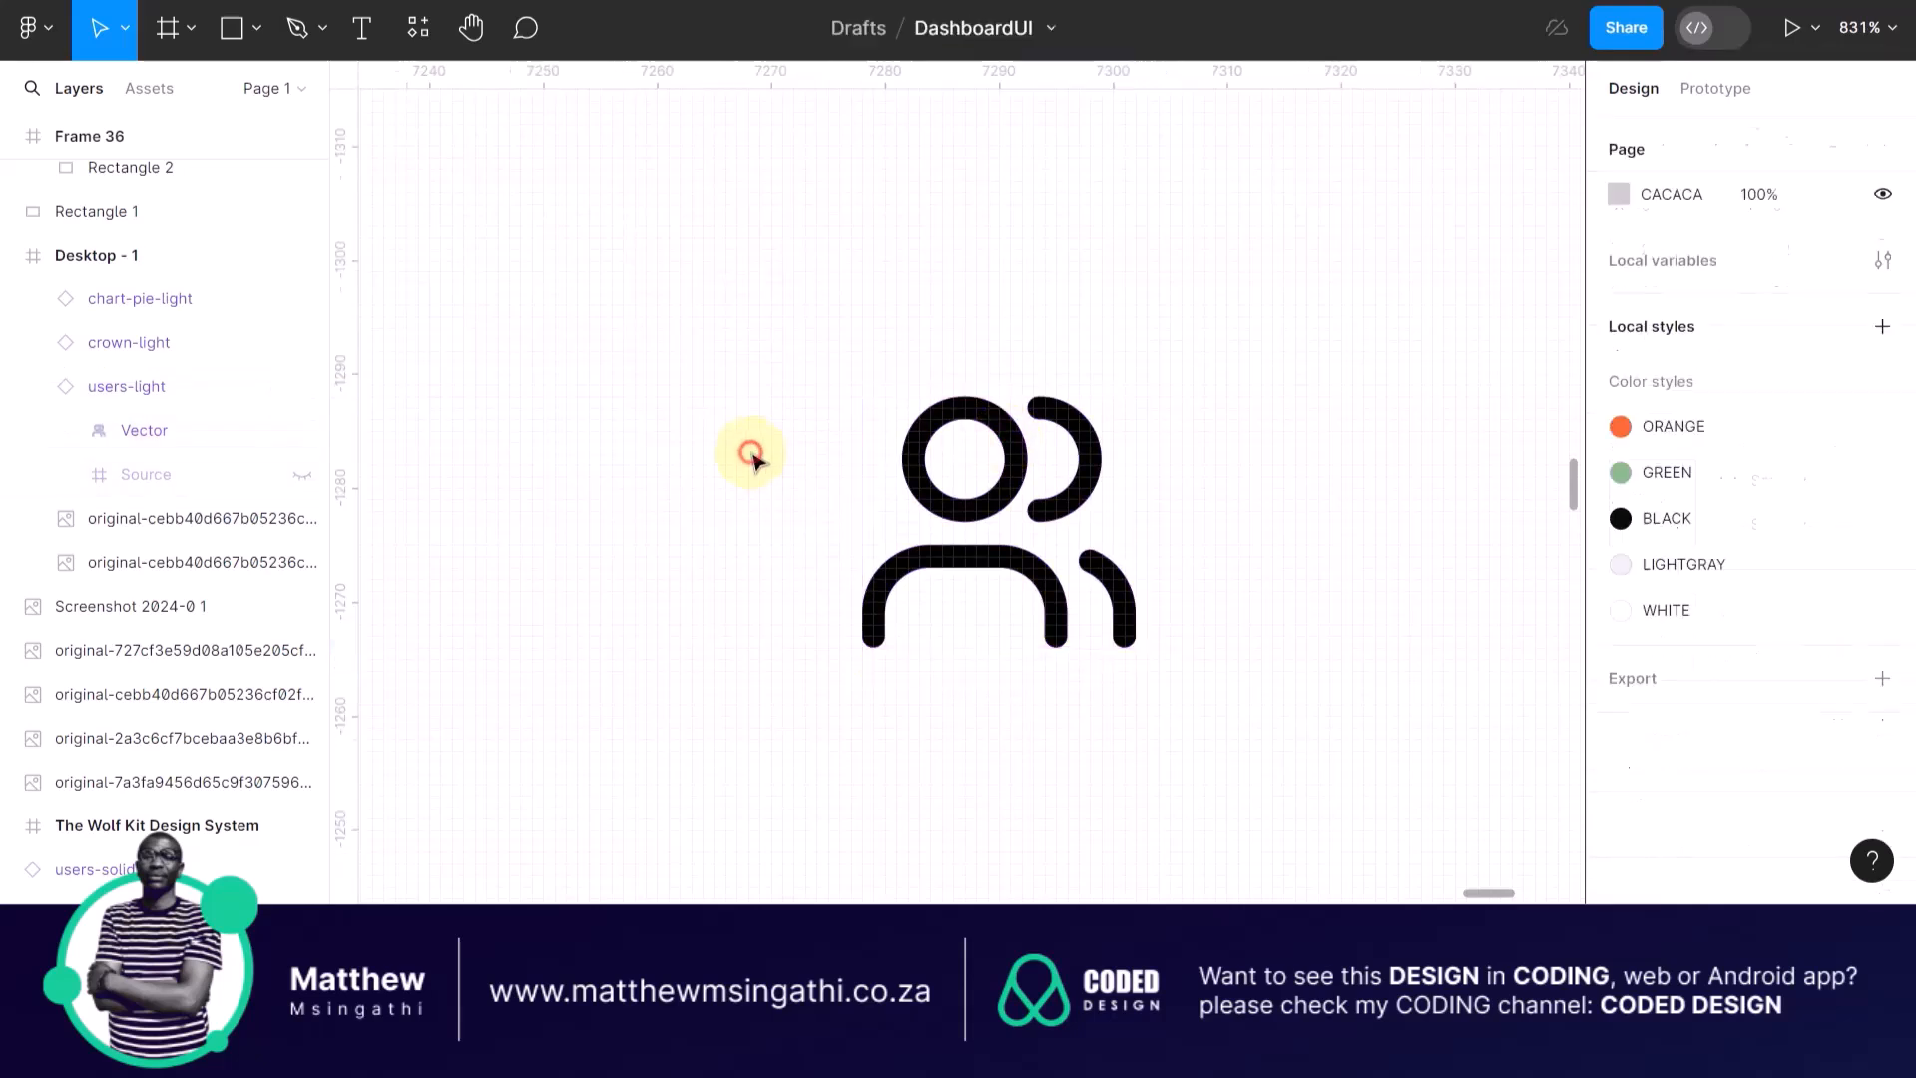
click(1008, 496)
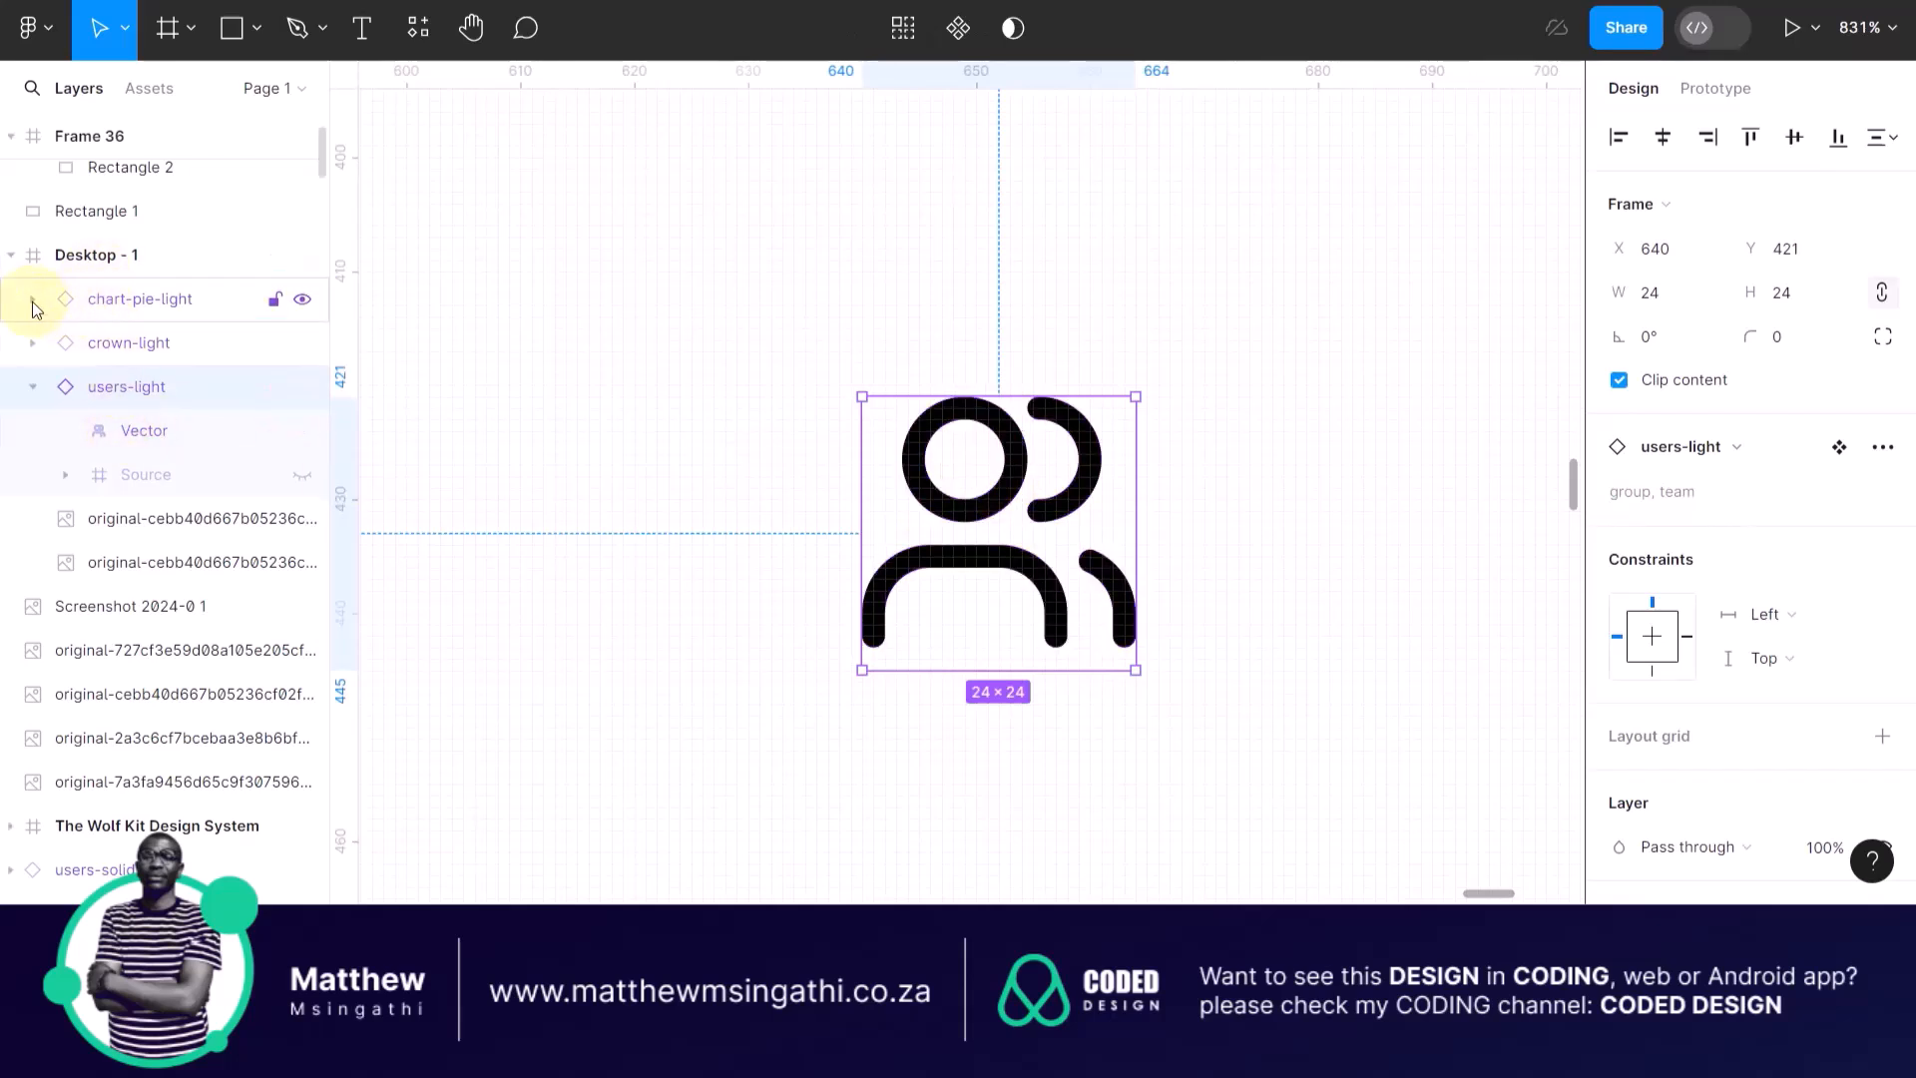
click(29, 388)
click(29, 388)
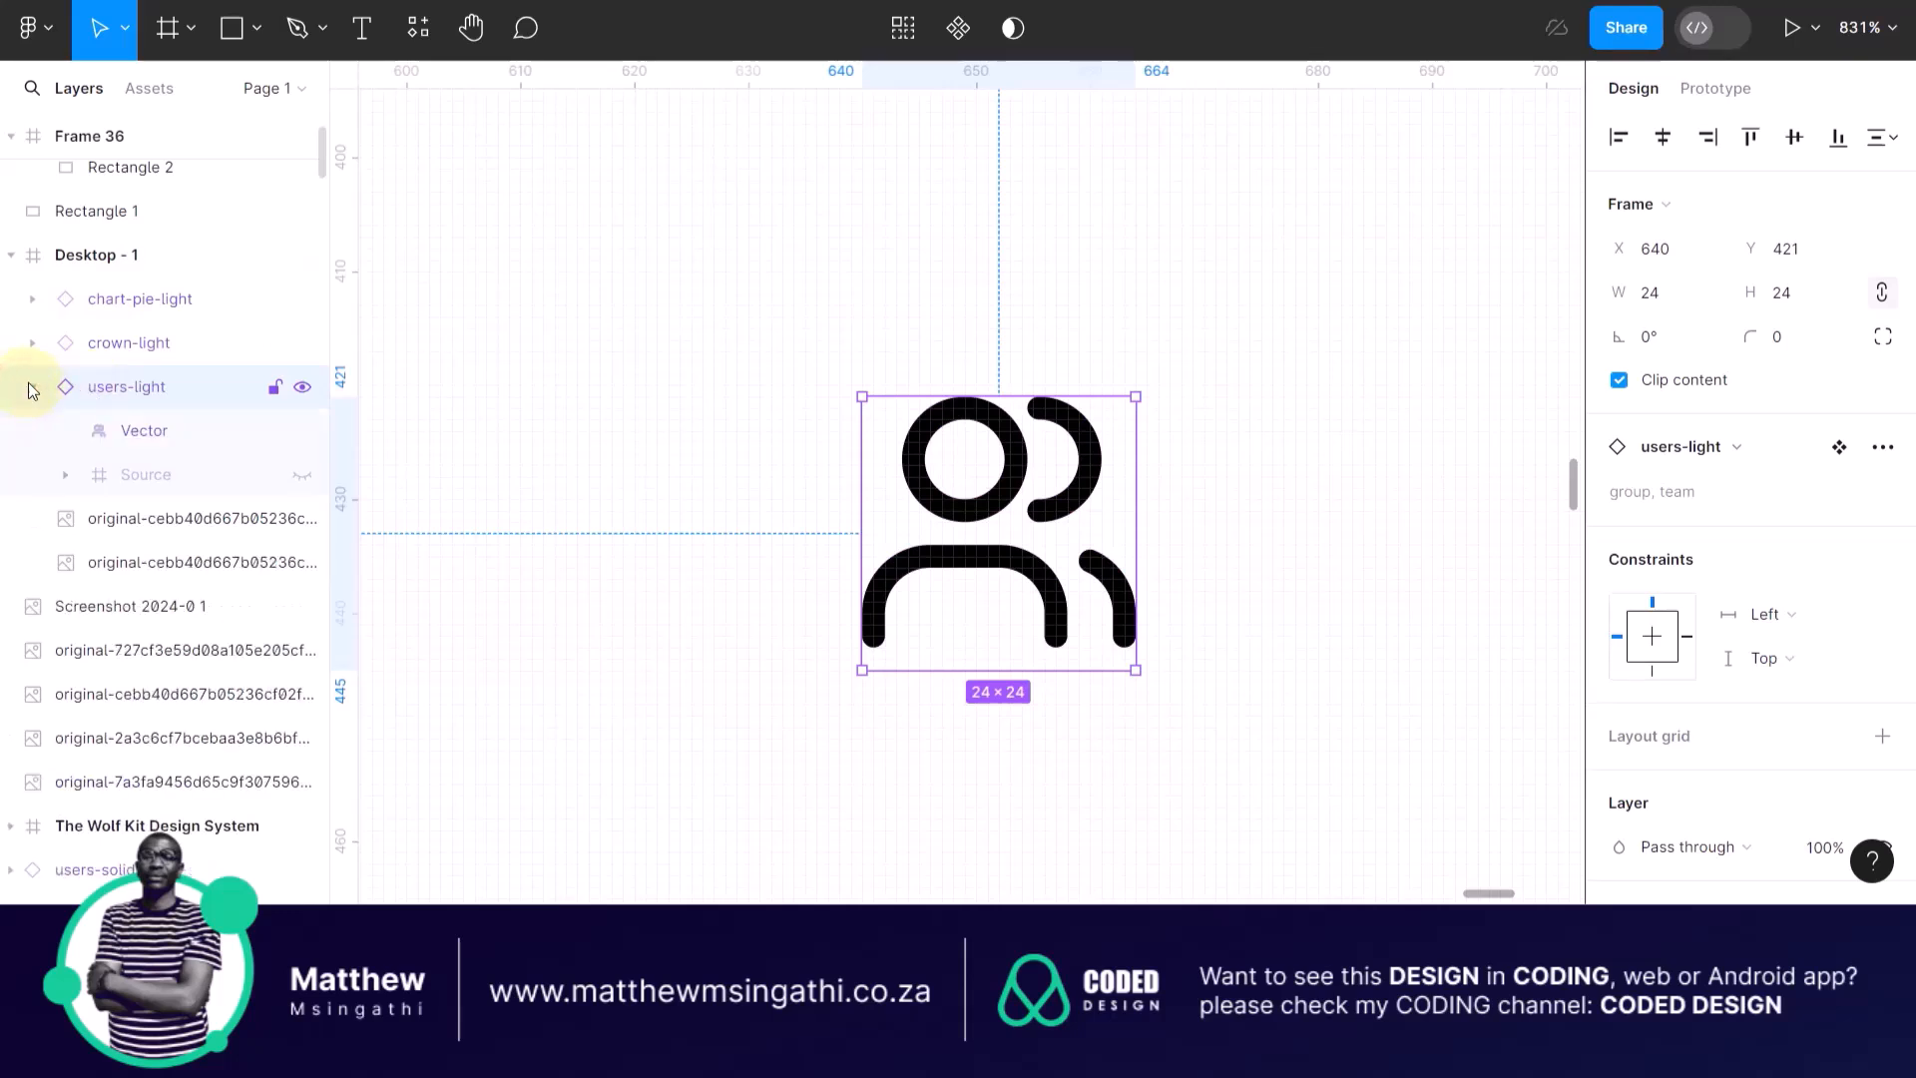
Examine the Vector layer inside the users-light icon and the operations available for it.
click(131, 439)
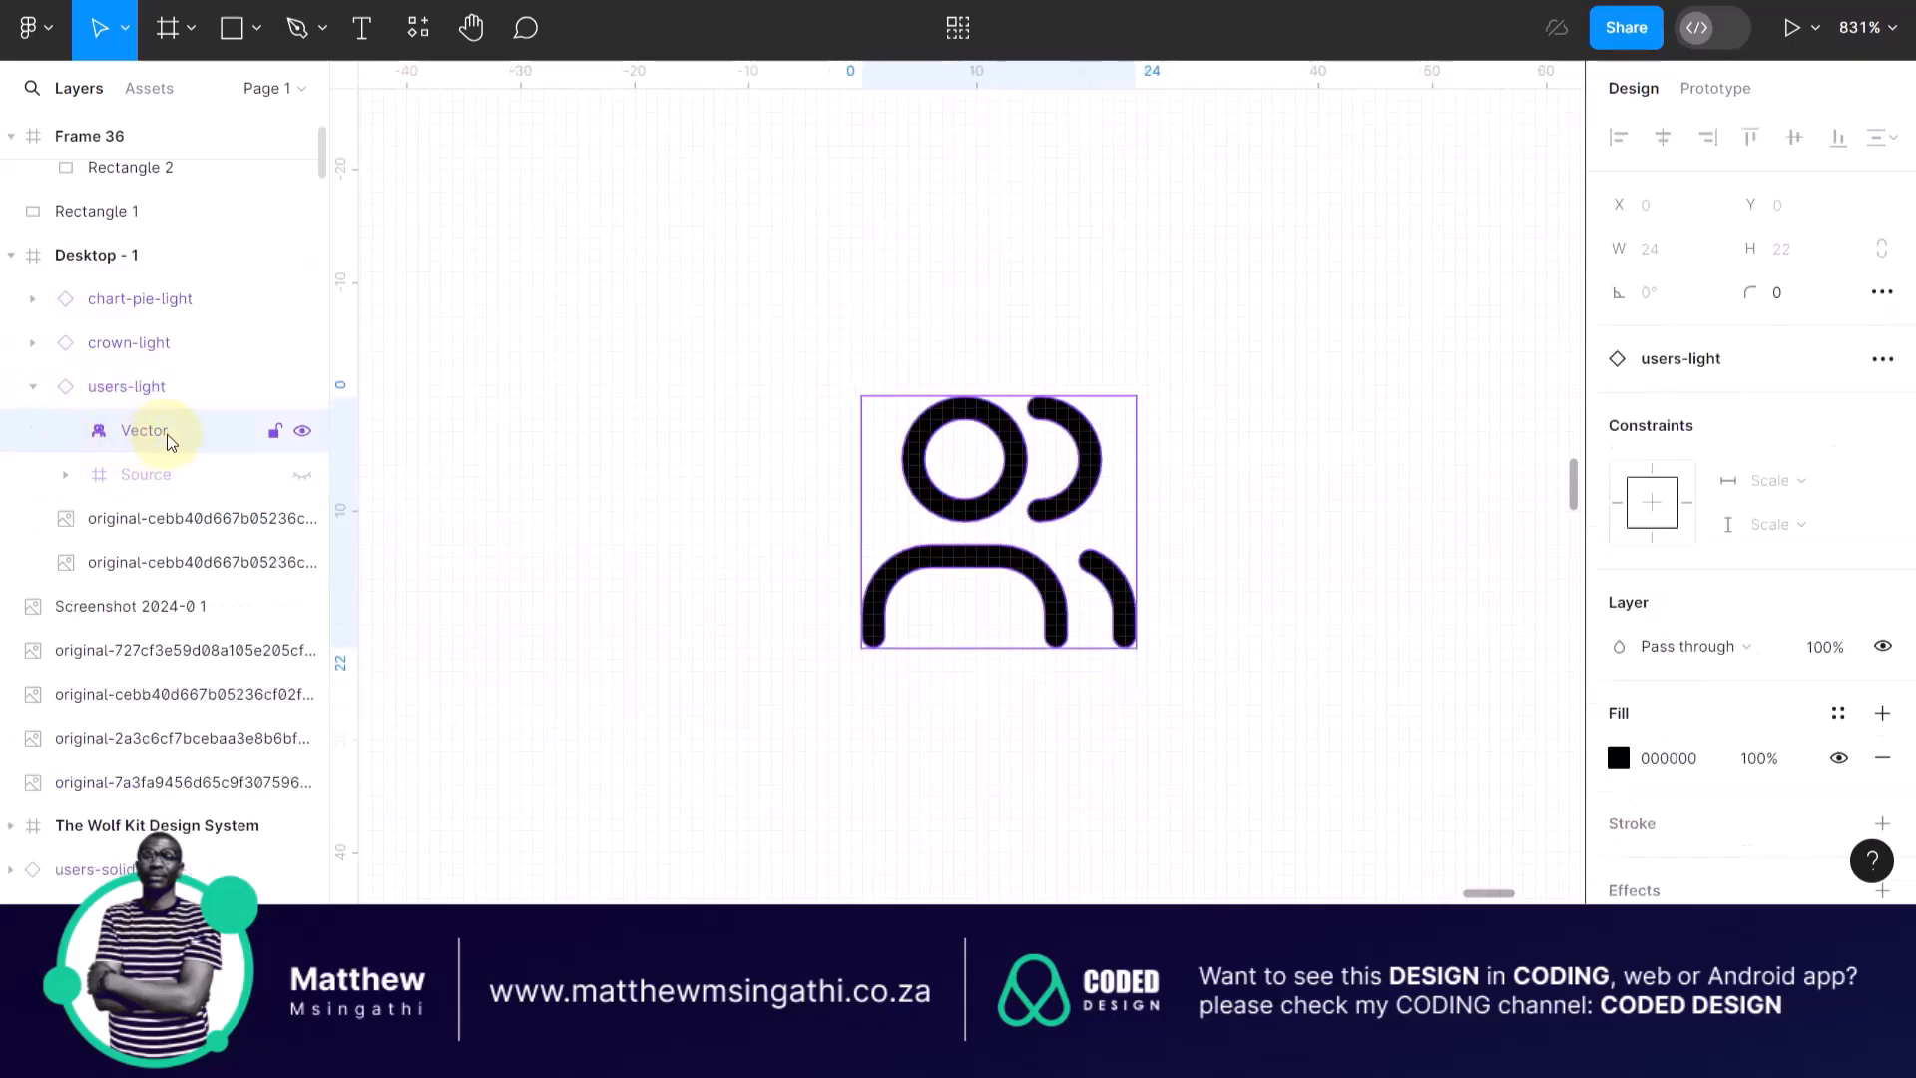
right_click(918, 454)
mouse_move(919, 455)
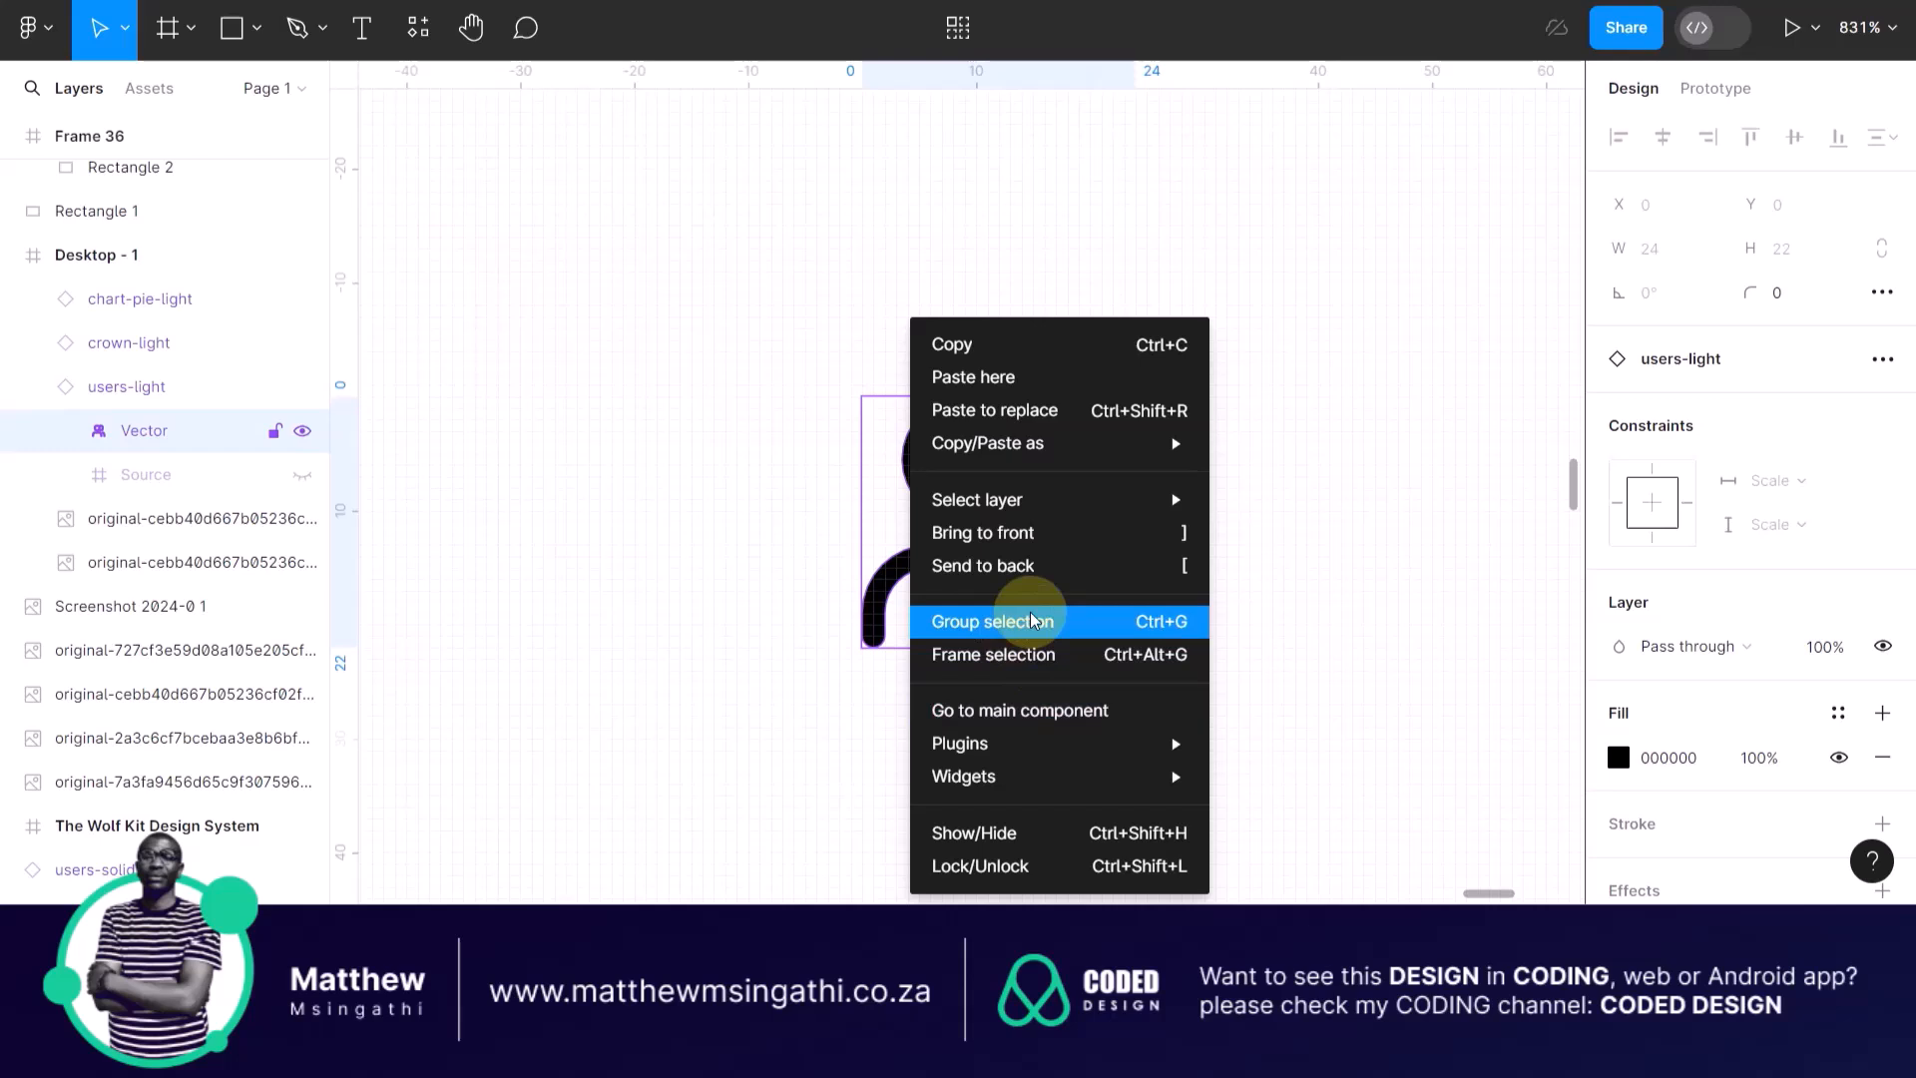
click(764, 471)
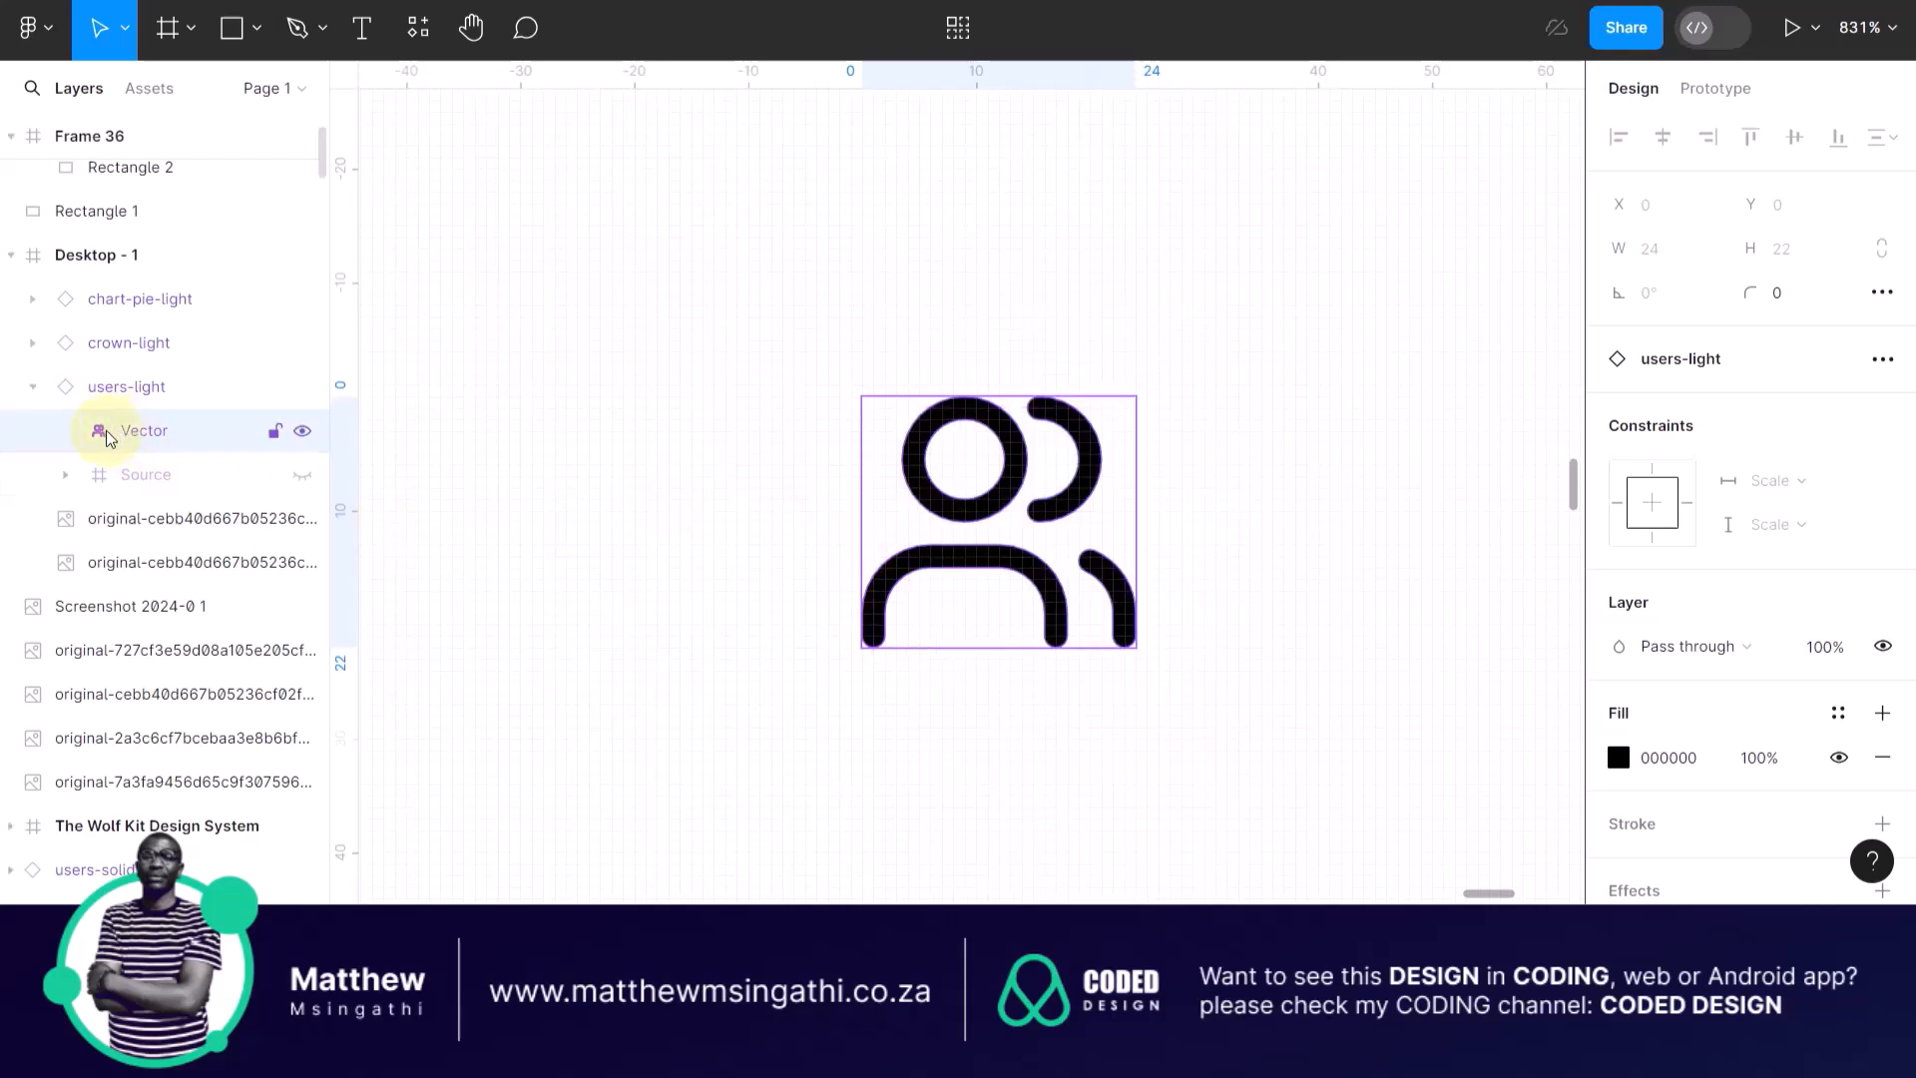
click(115, 387)
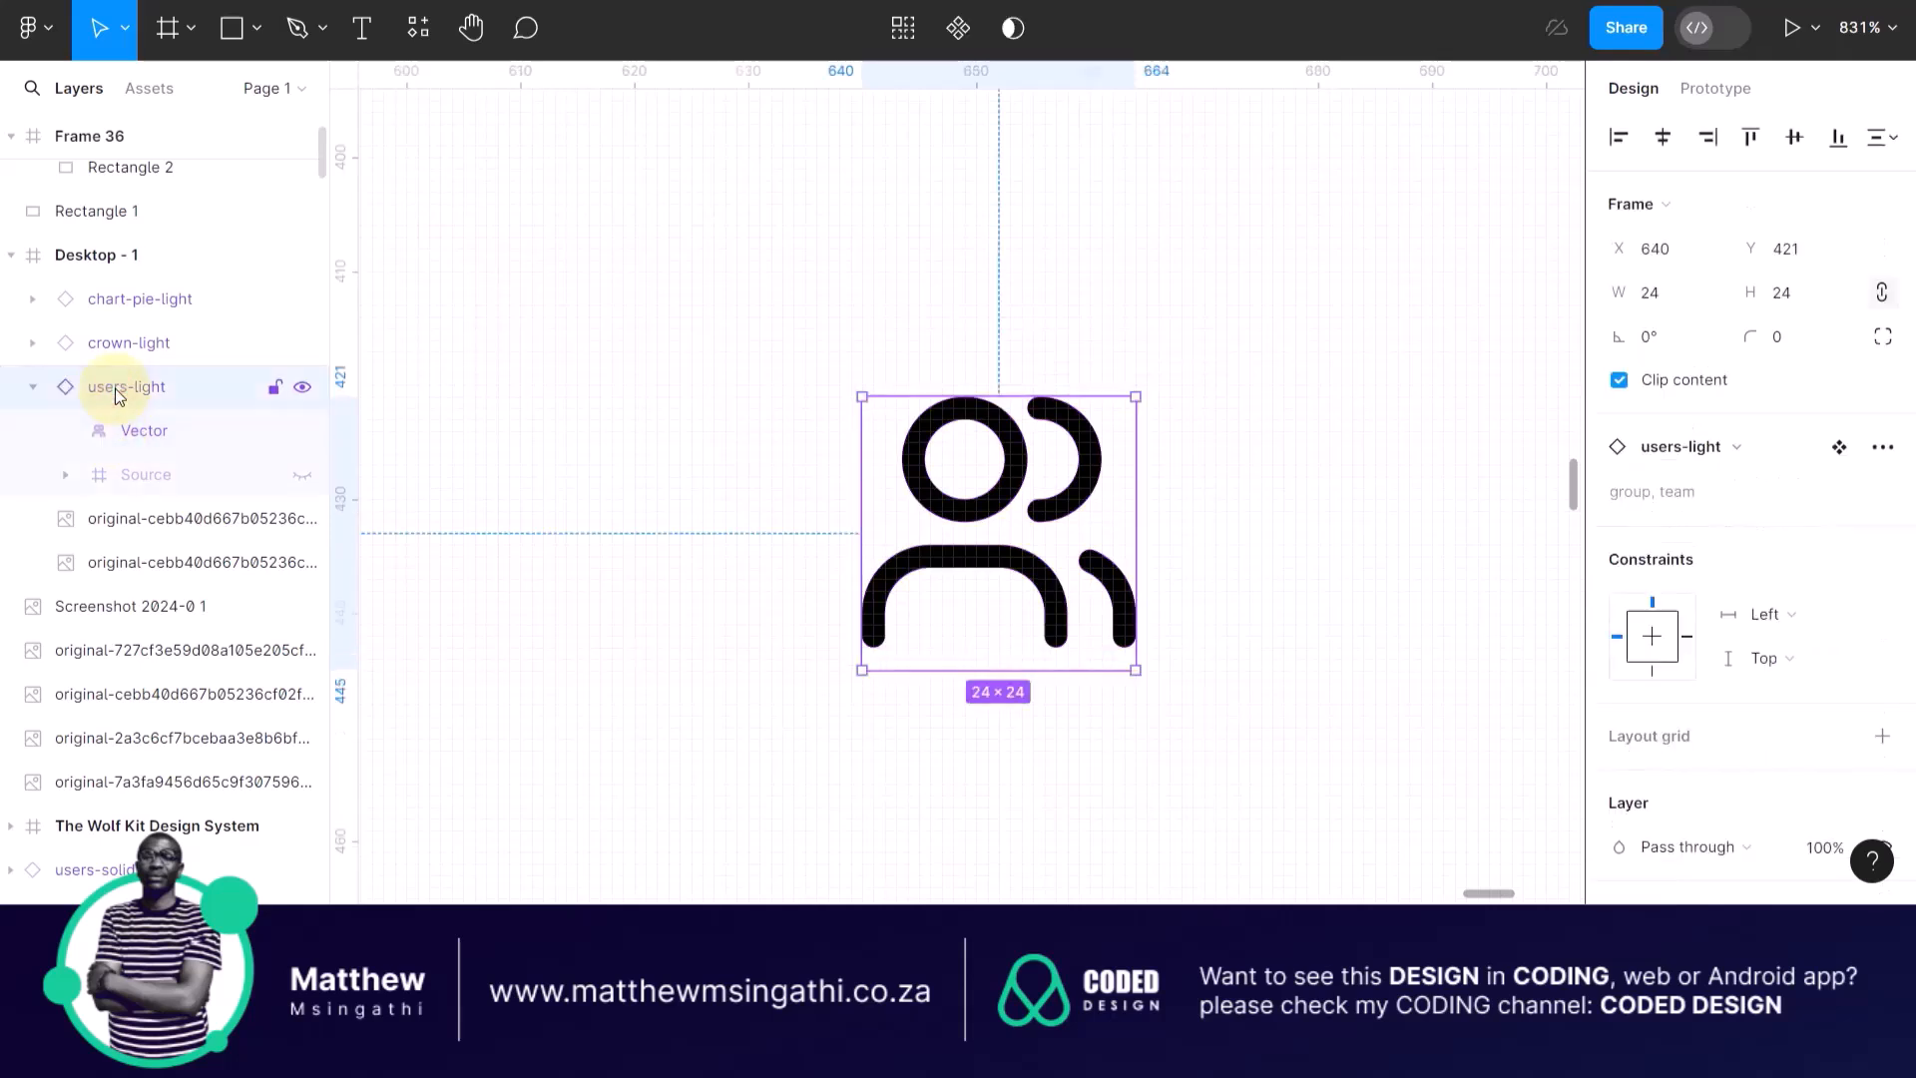
click(29, 389)
click(29, 389)
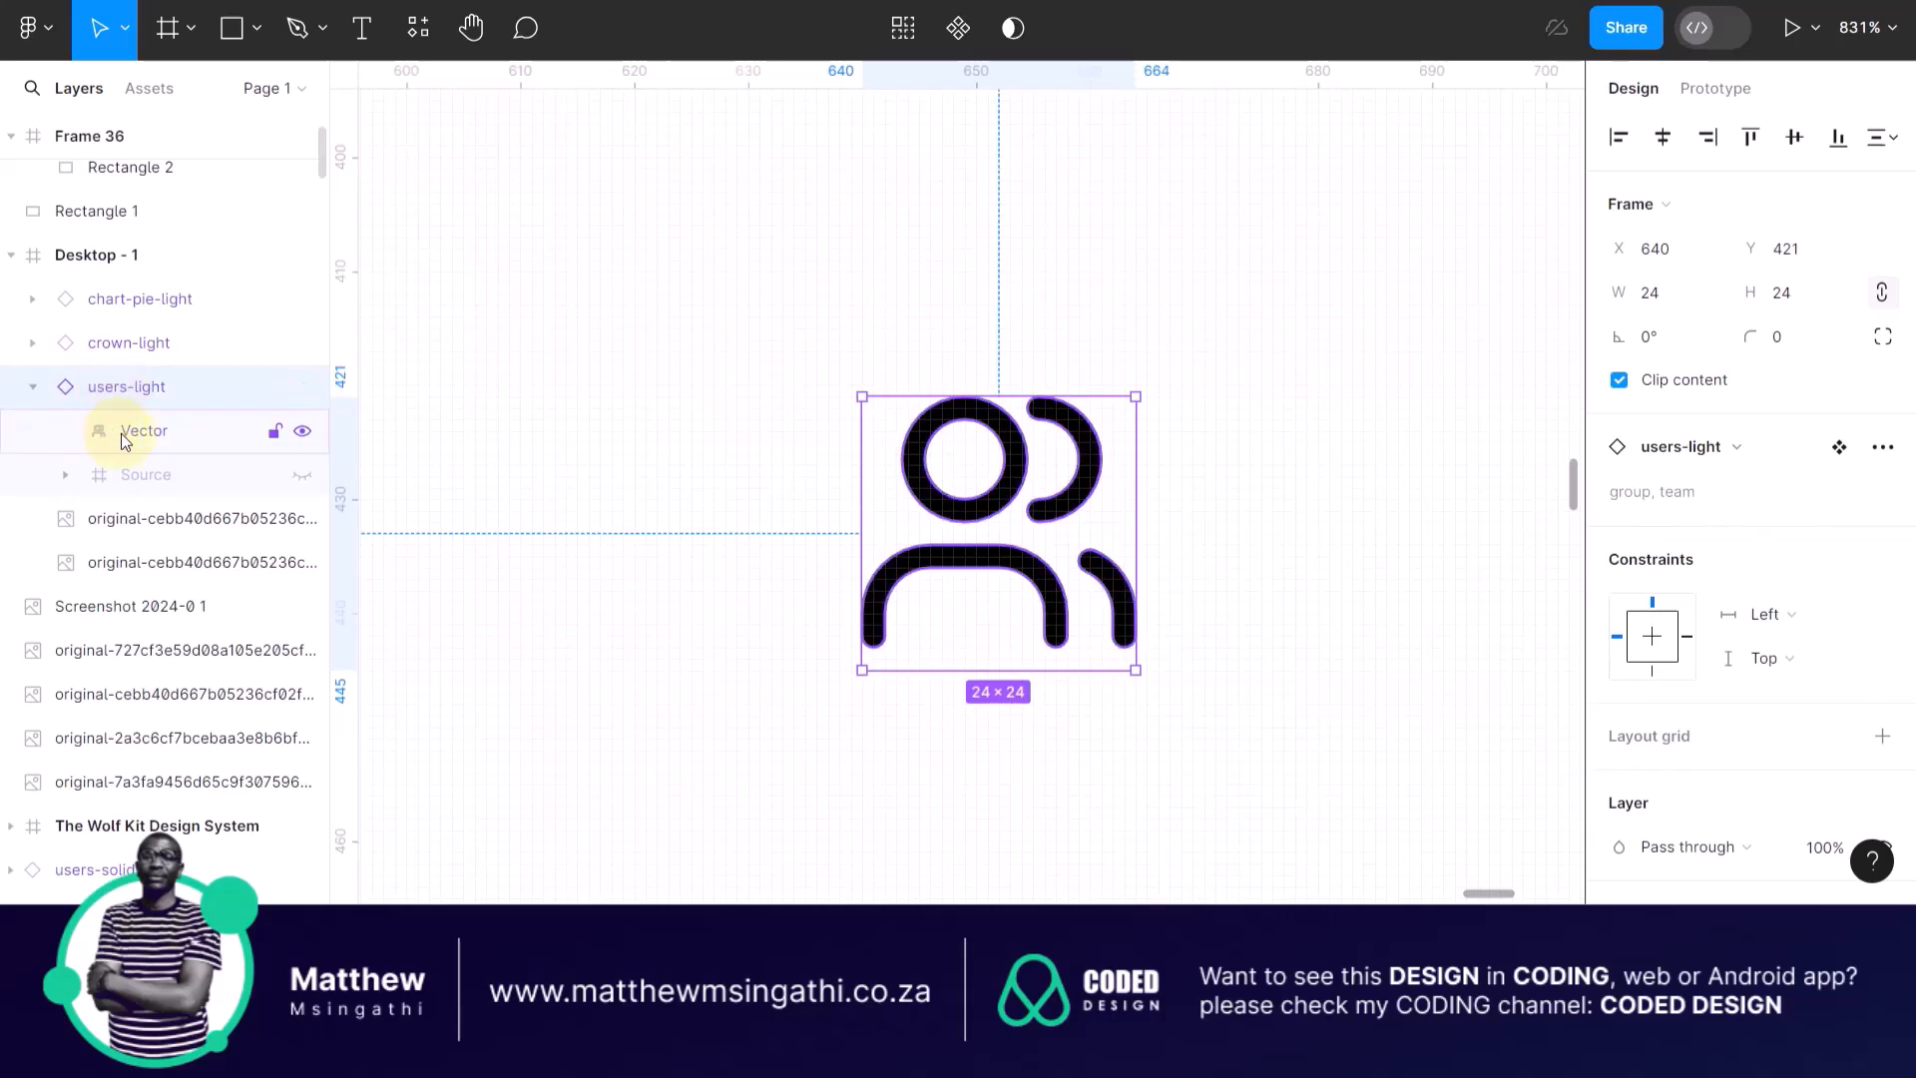
click(131, 433)
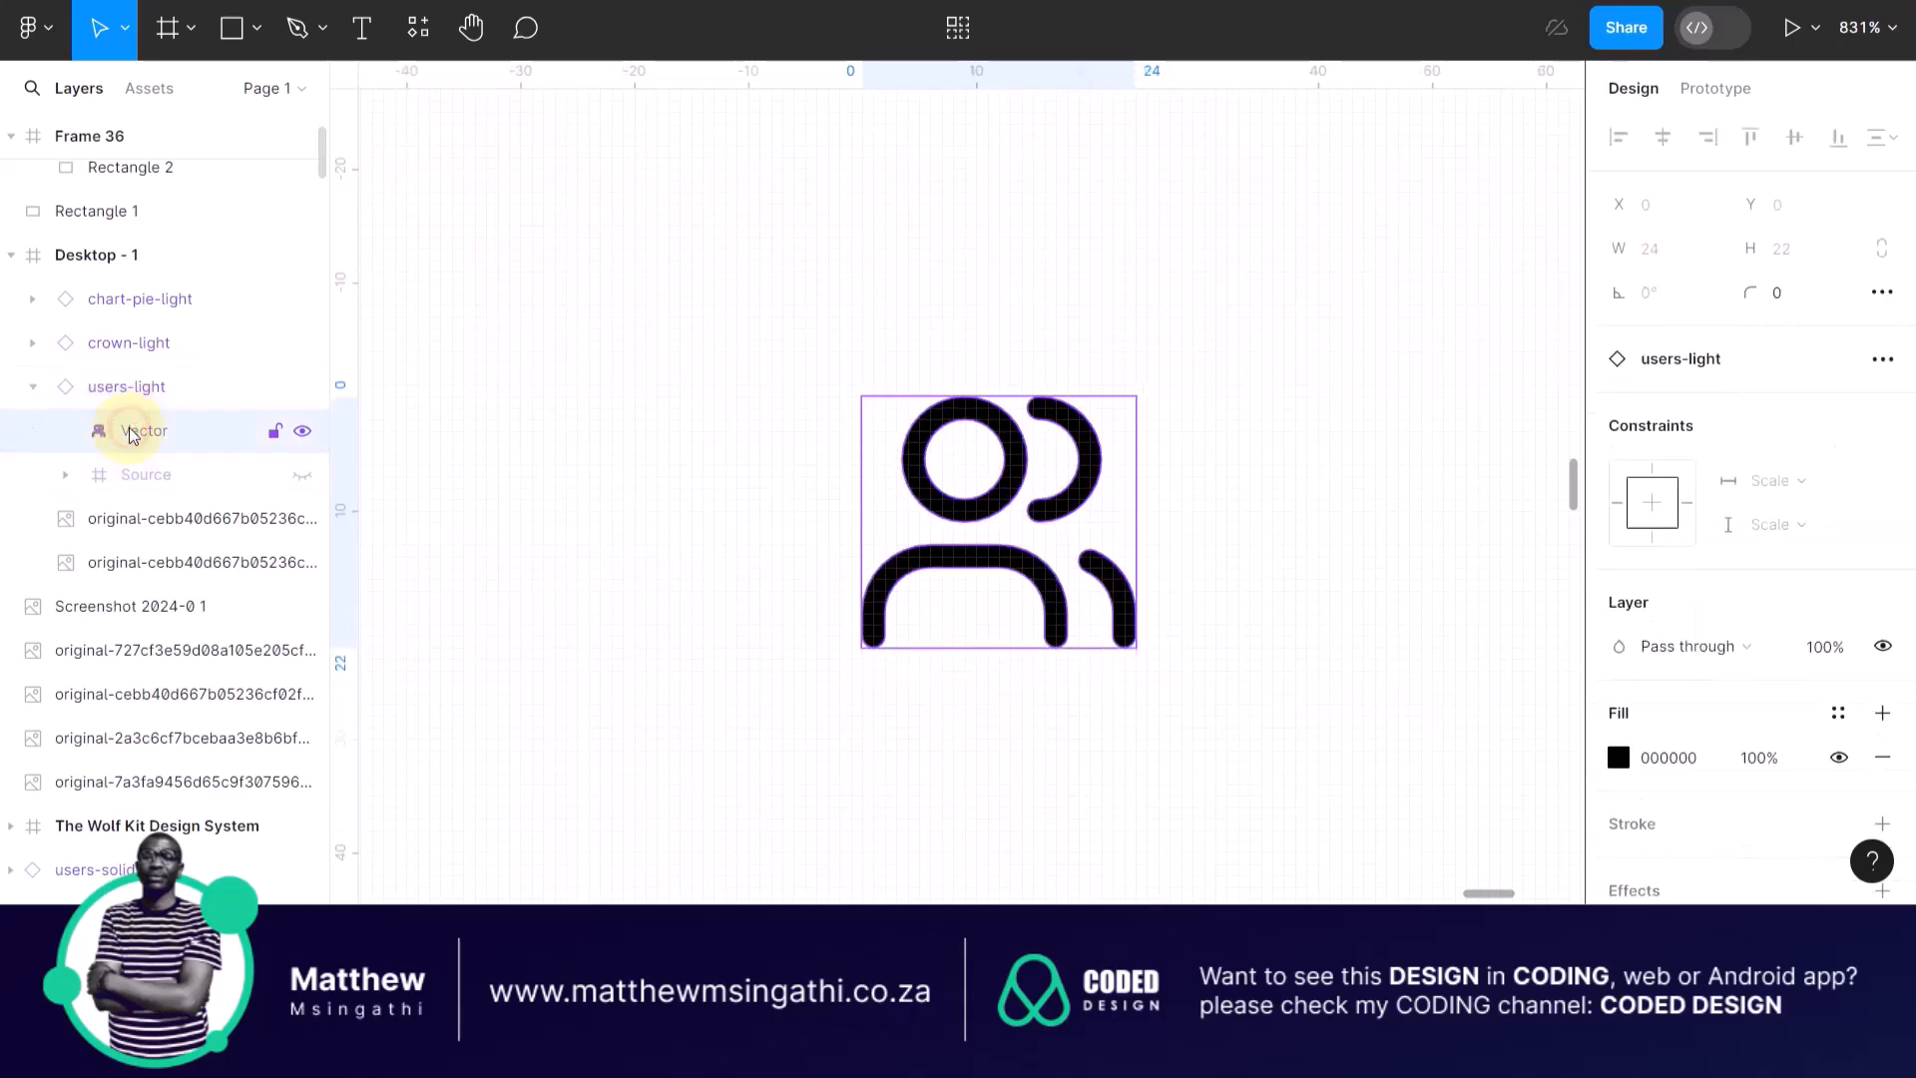
click(33, 388)
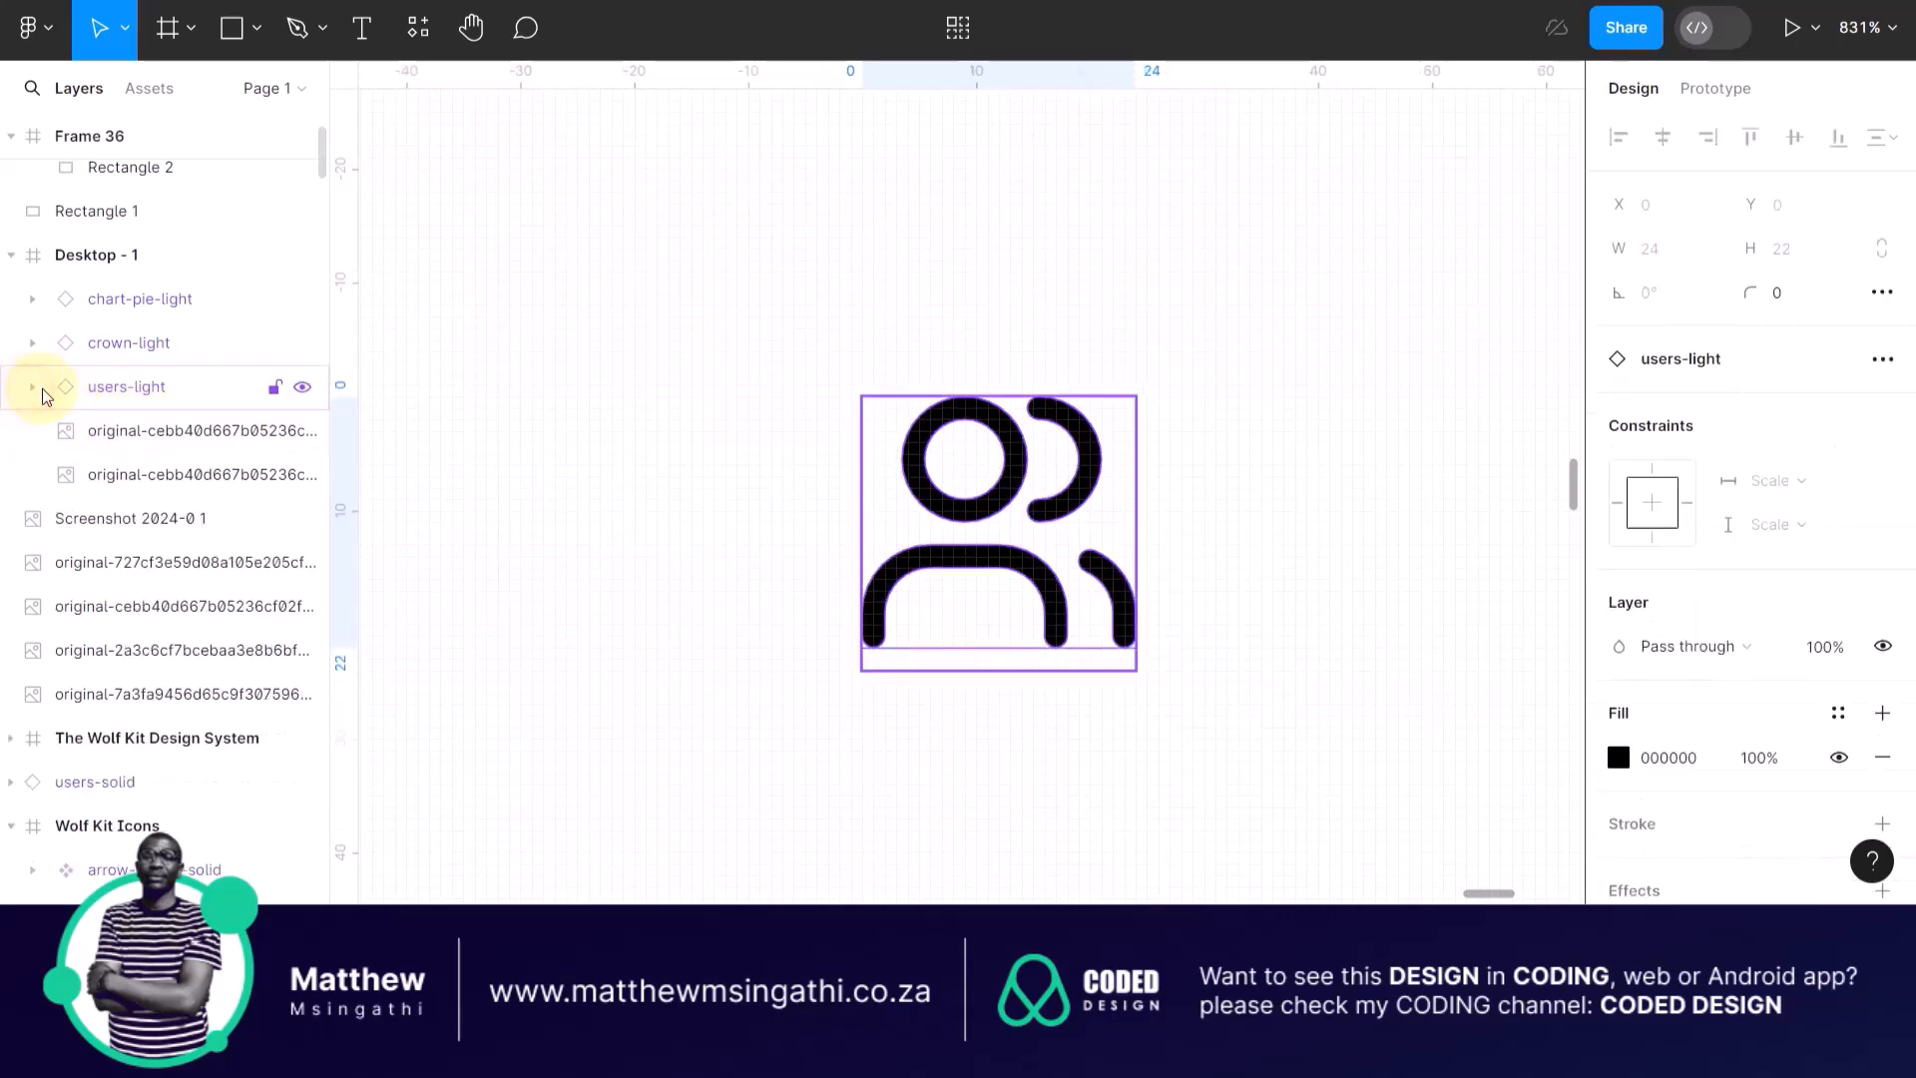
right_click(930, 424)
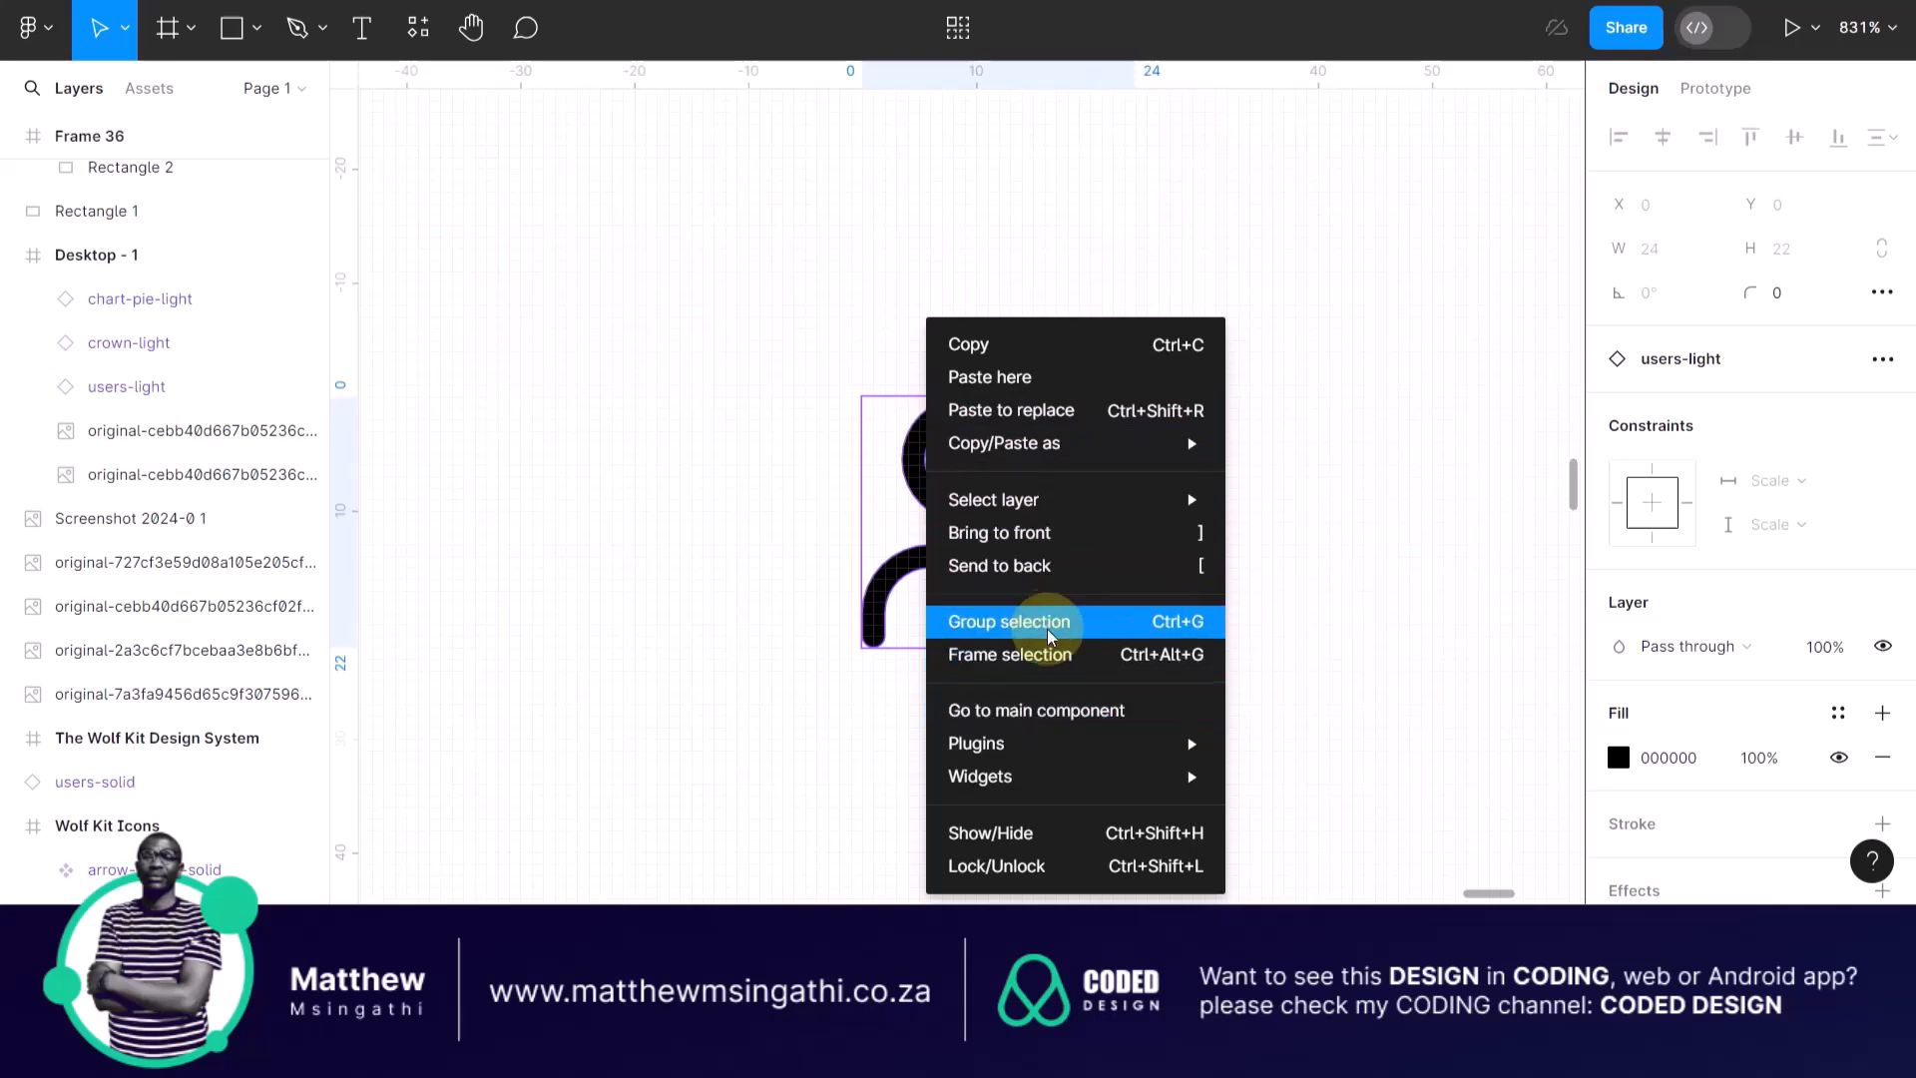
click(804, 628)
Shift the users-light icon in the Desktop - 1 frame to X 625, Y 413.
double_click(984, 556)
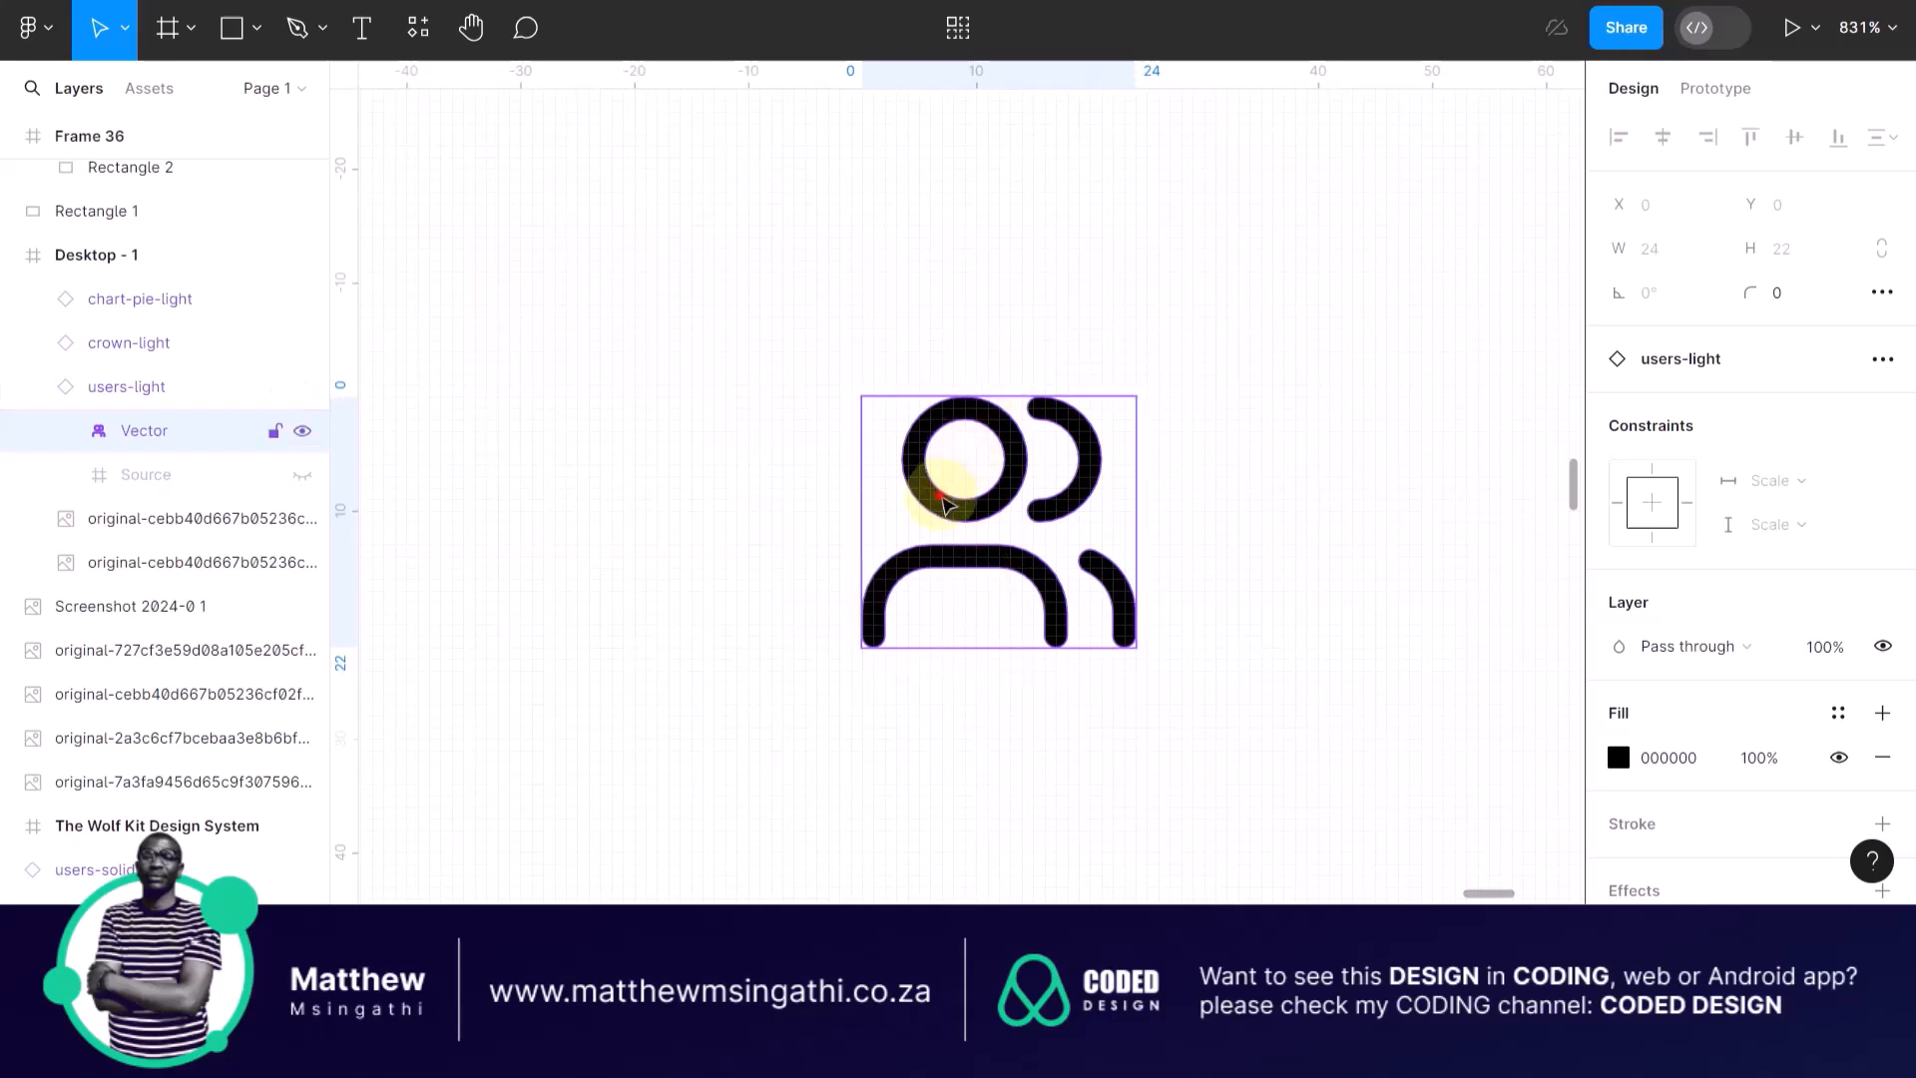
drag(877, 486, 874, 386)
click(968, 469)
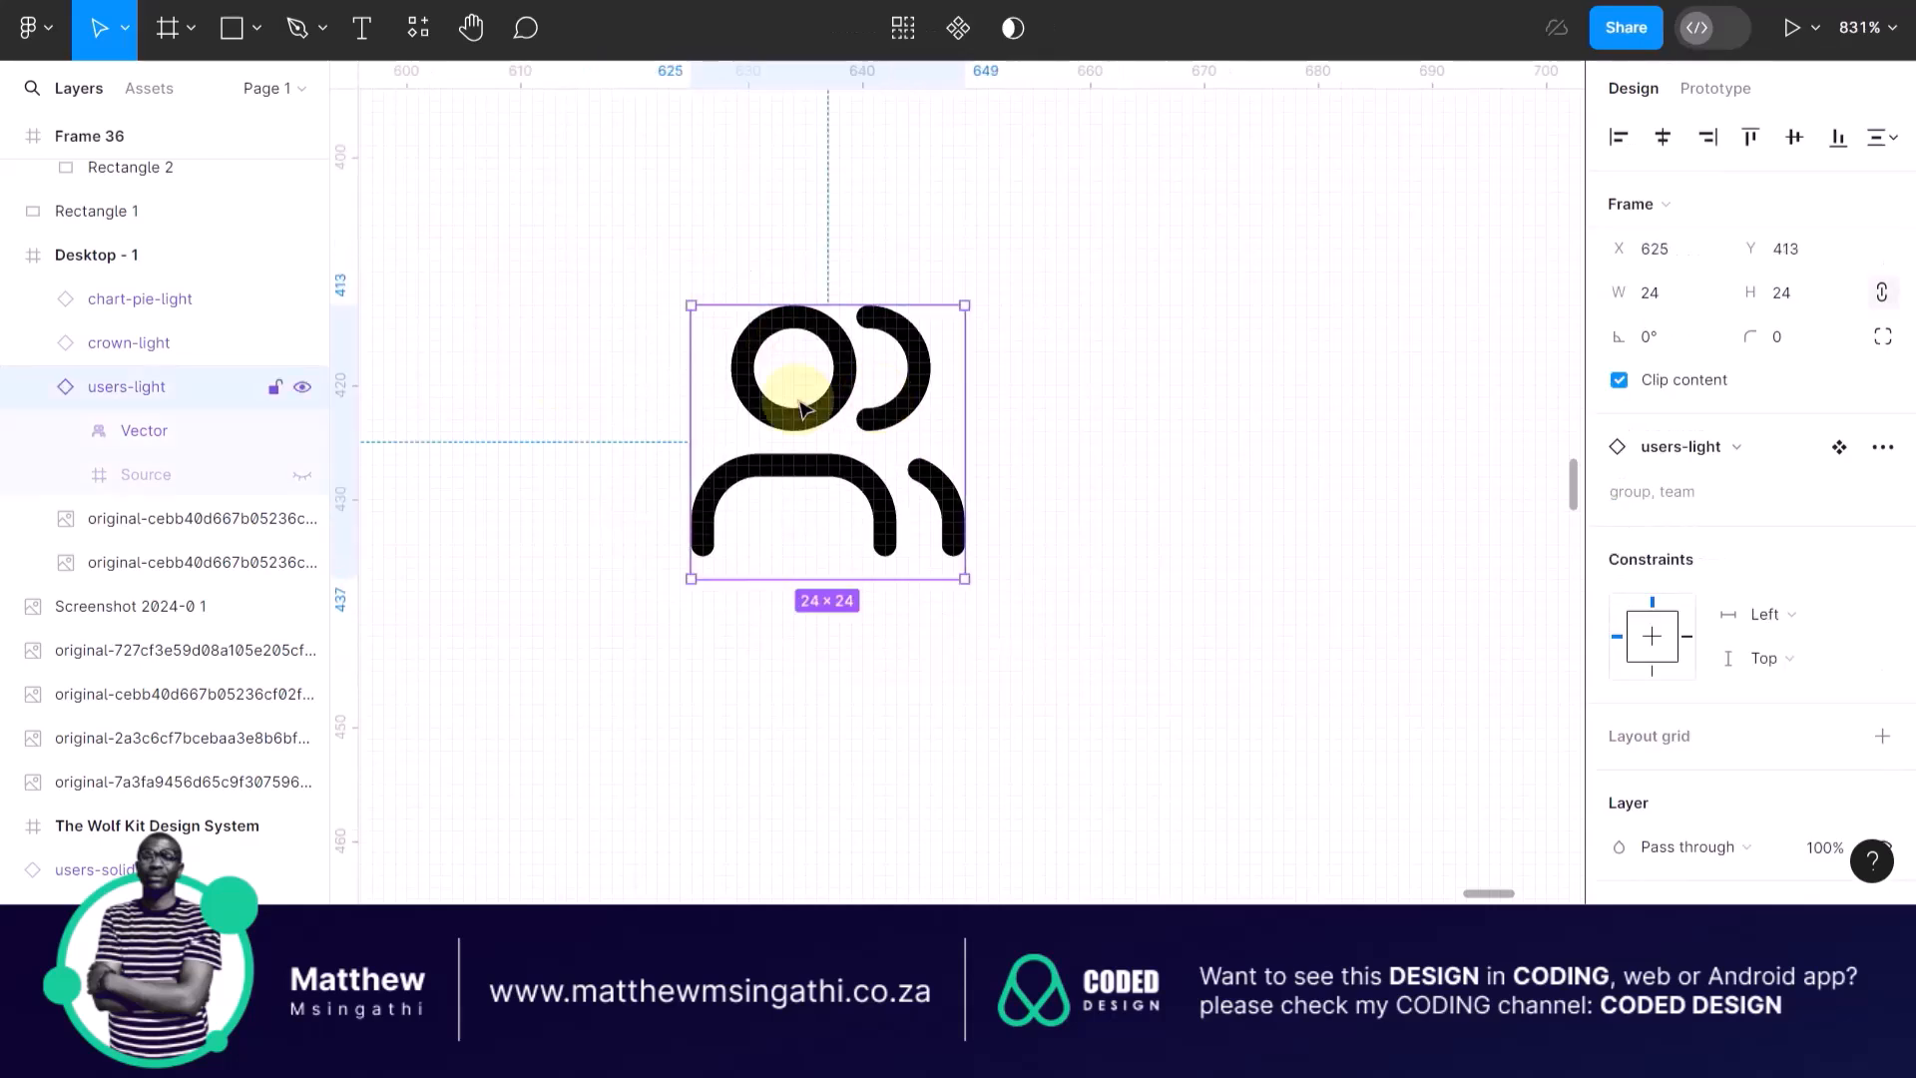
click(606, 351)
Wrap the users-light icon in an auto layout frame.
scroll(606, 351, down, 5)
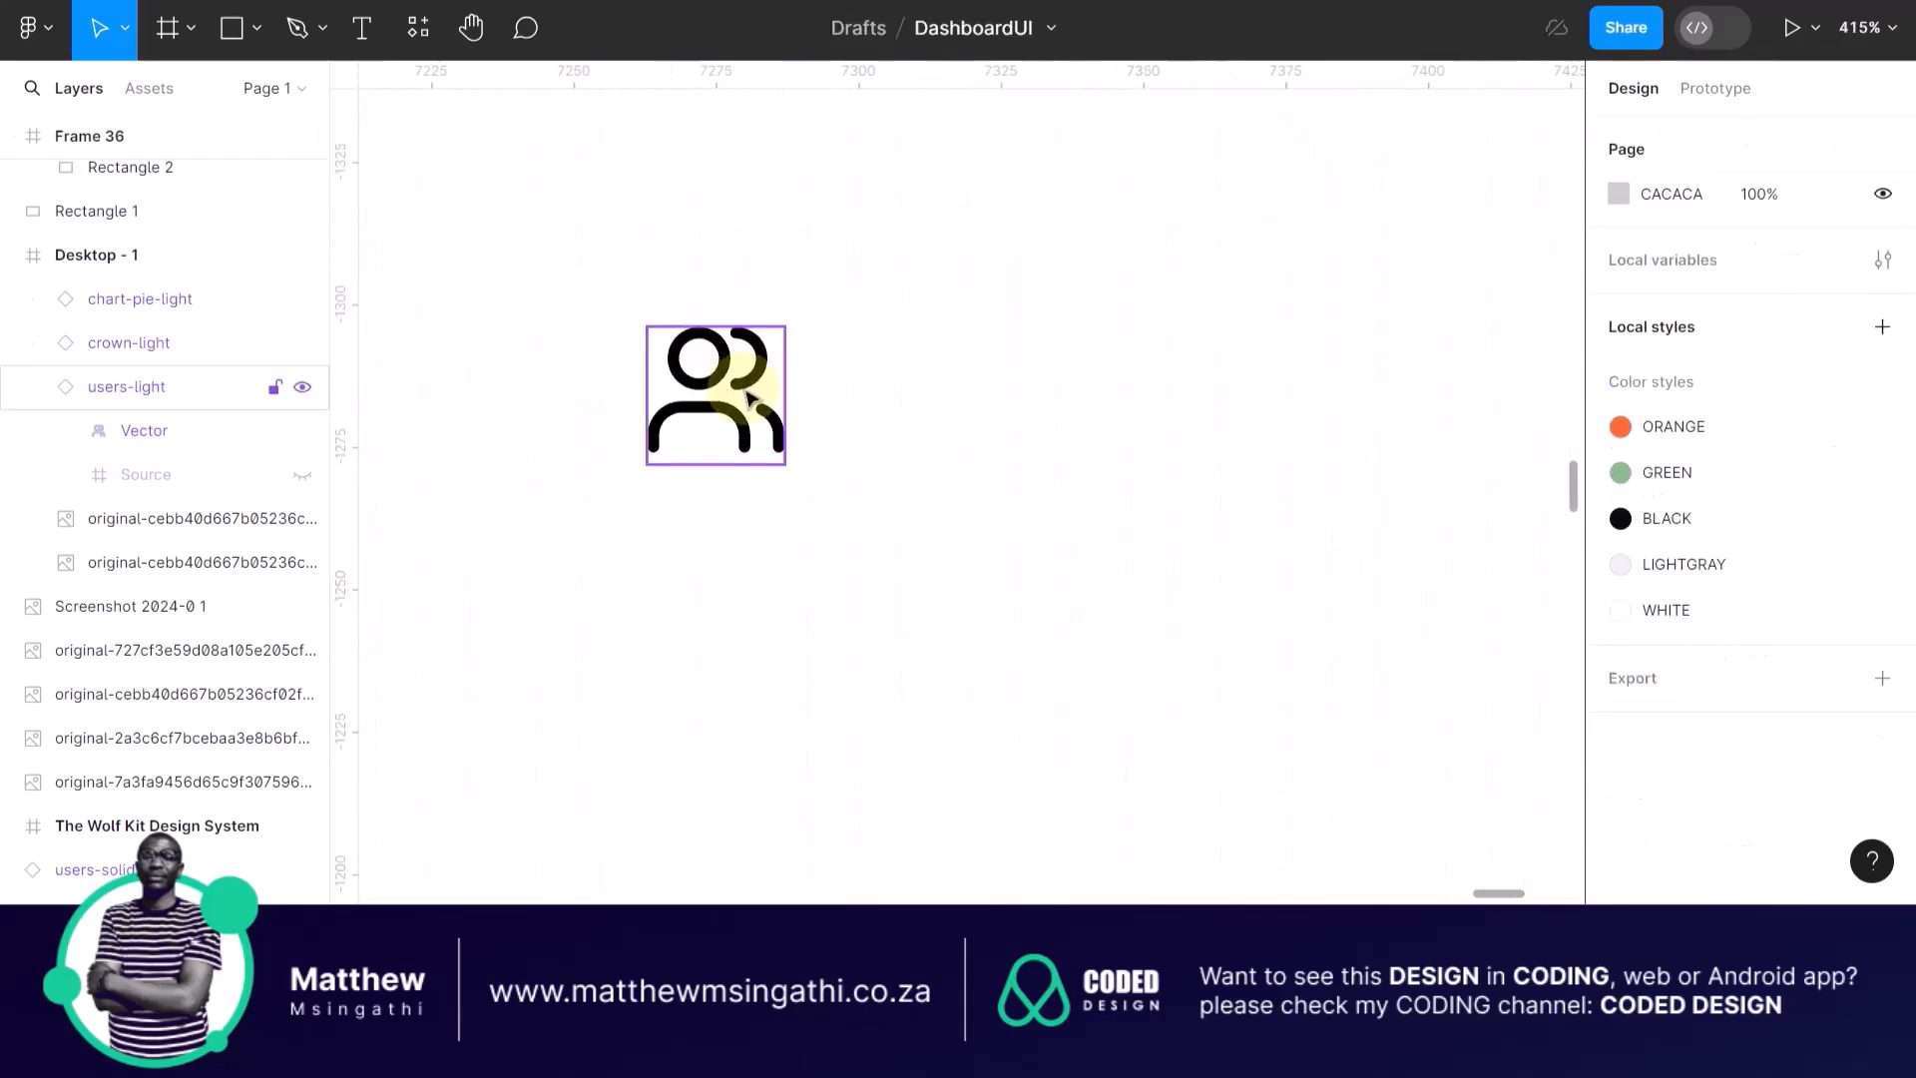
scroll(749, 398, left, 3)
scroll(748, 398, up, 1)
scroll(973, 511, up, 5)
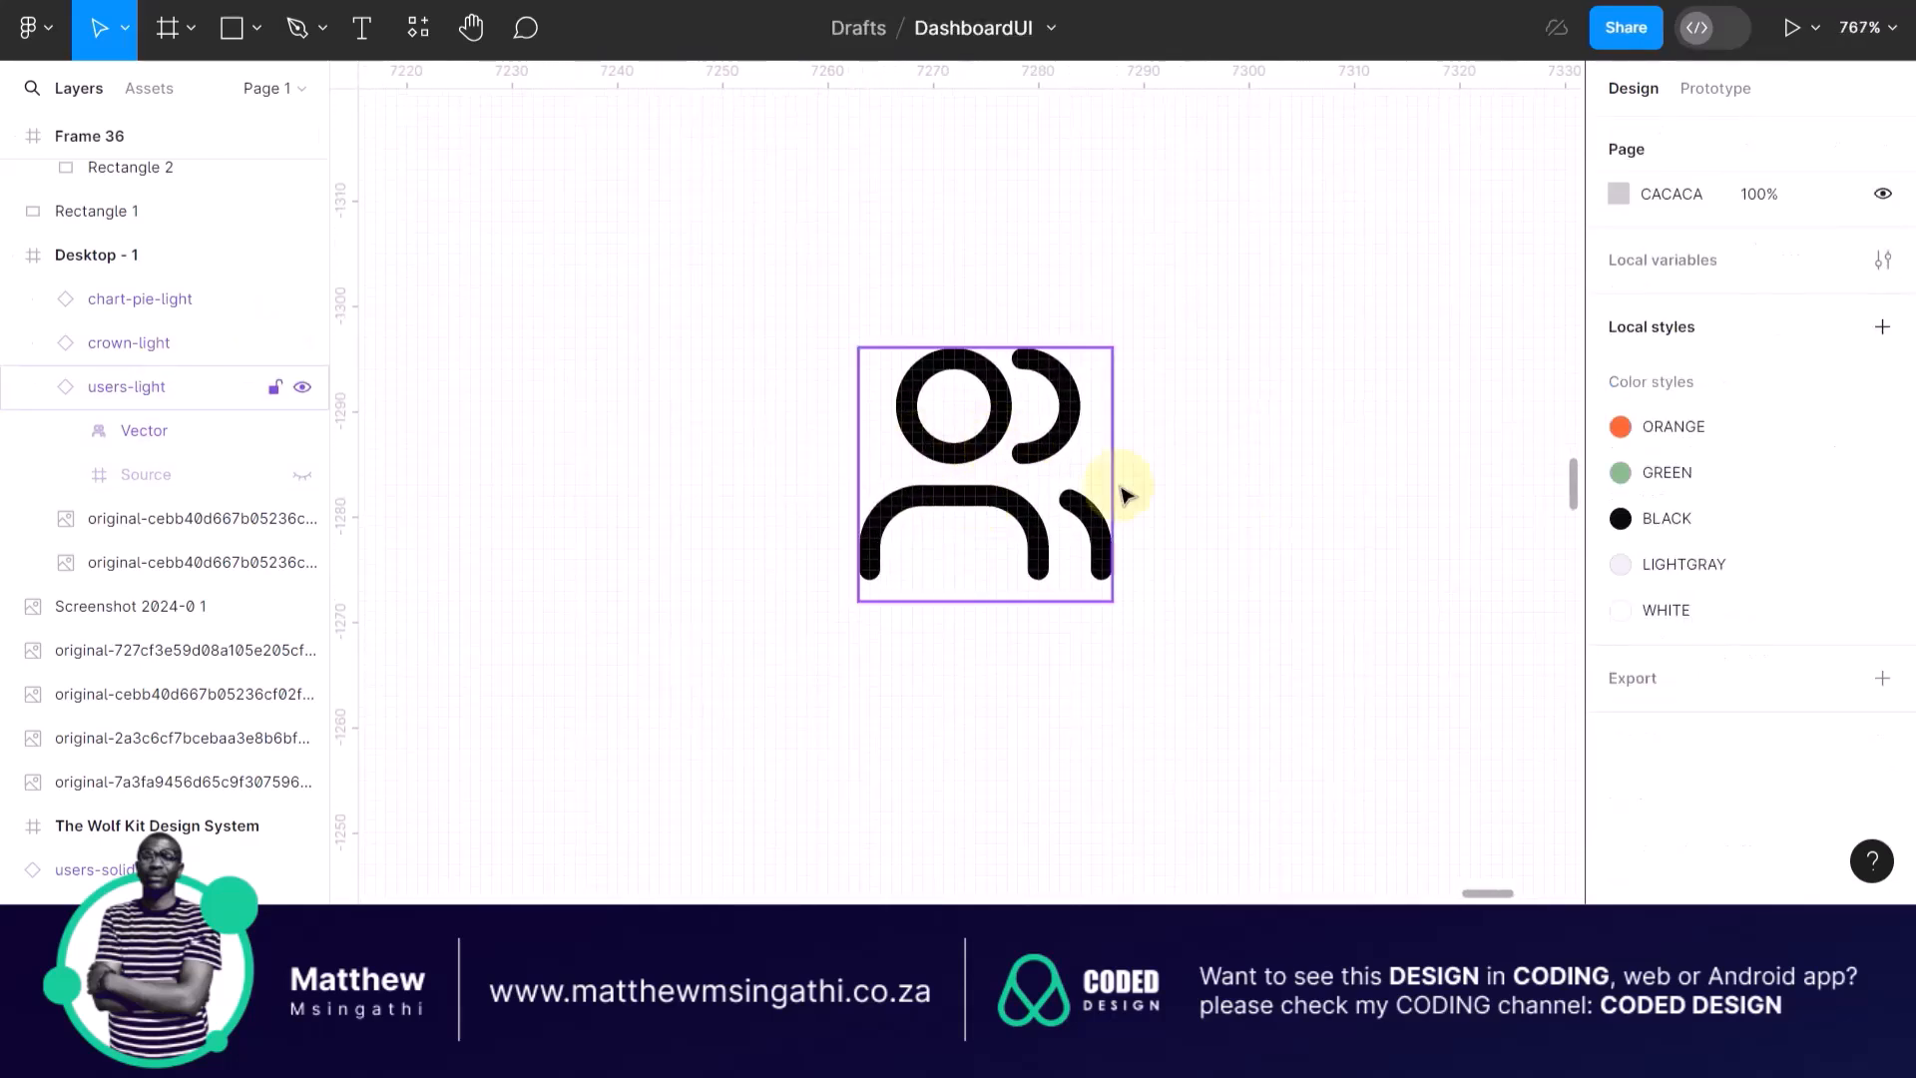
scroll(1217, 439, right, 1)
scroll(1218, 439, up, 1)
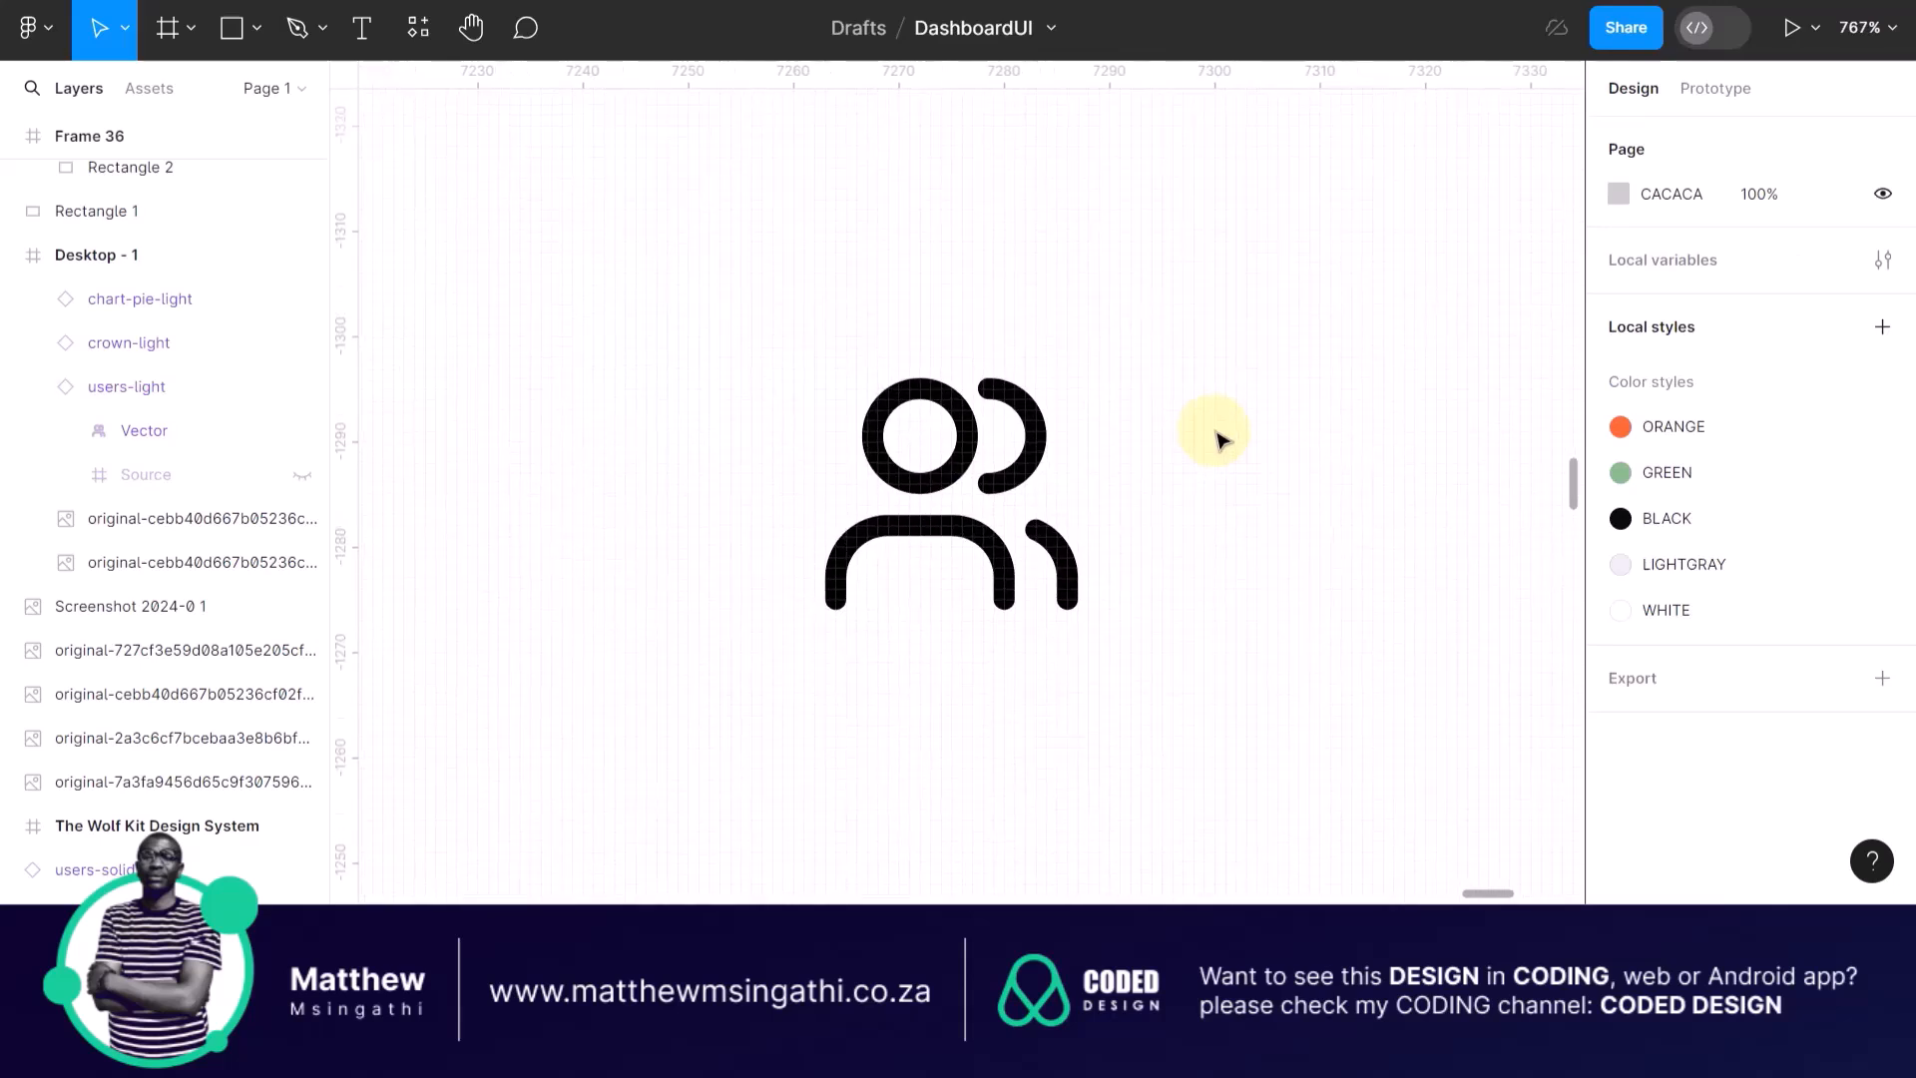
click(980, 431)
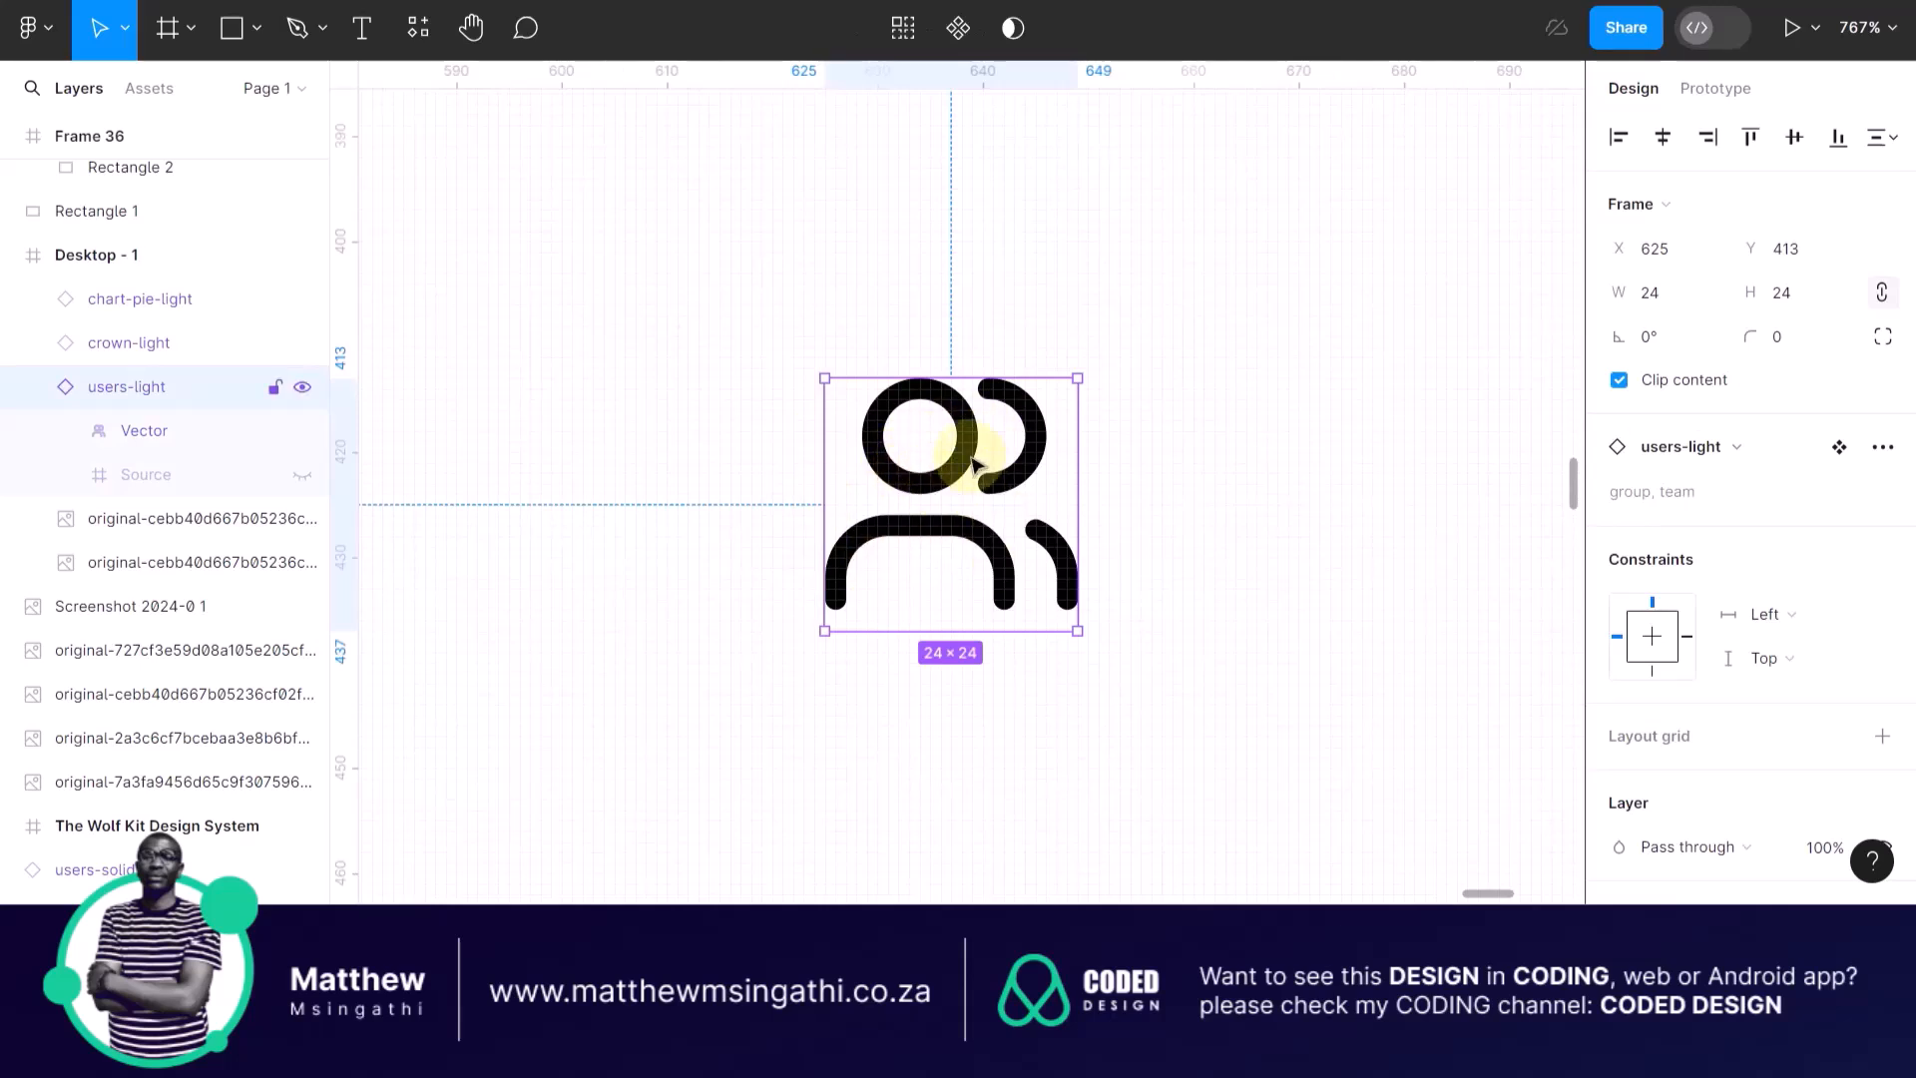
right_click(959, 461)
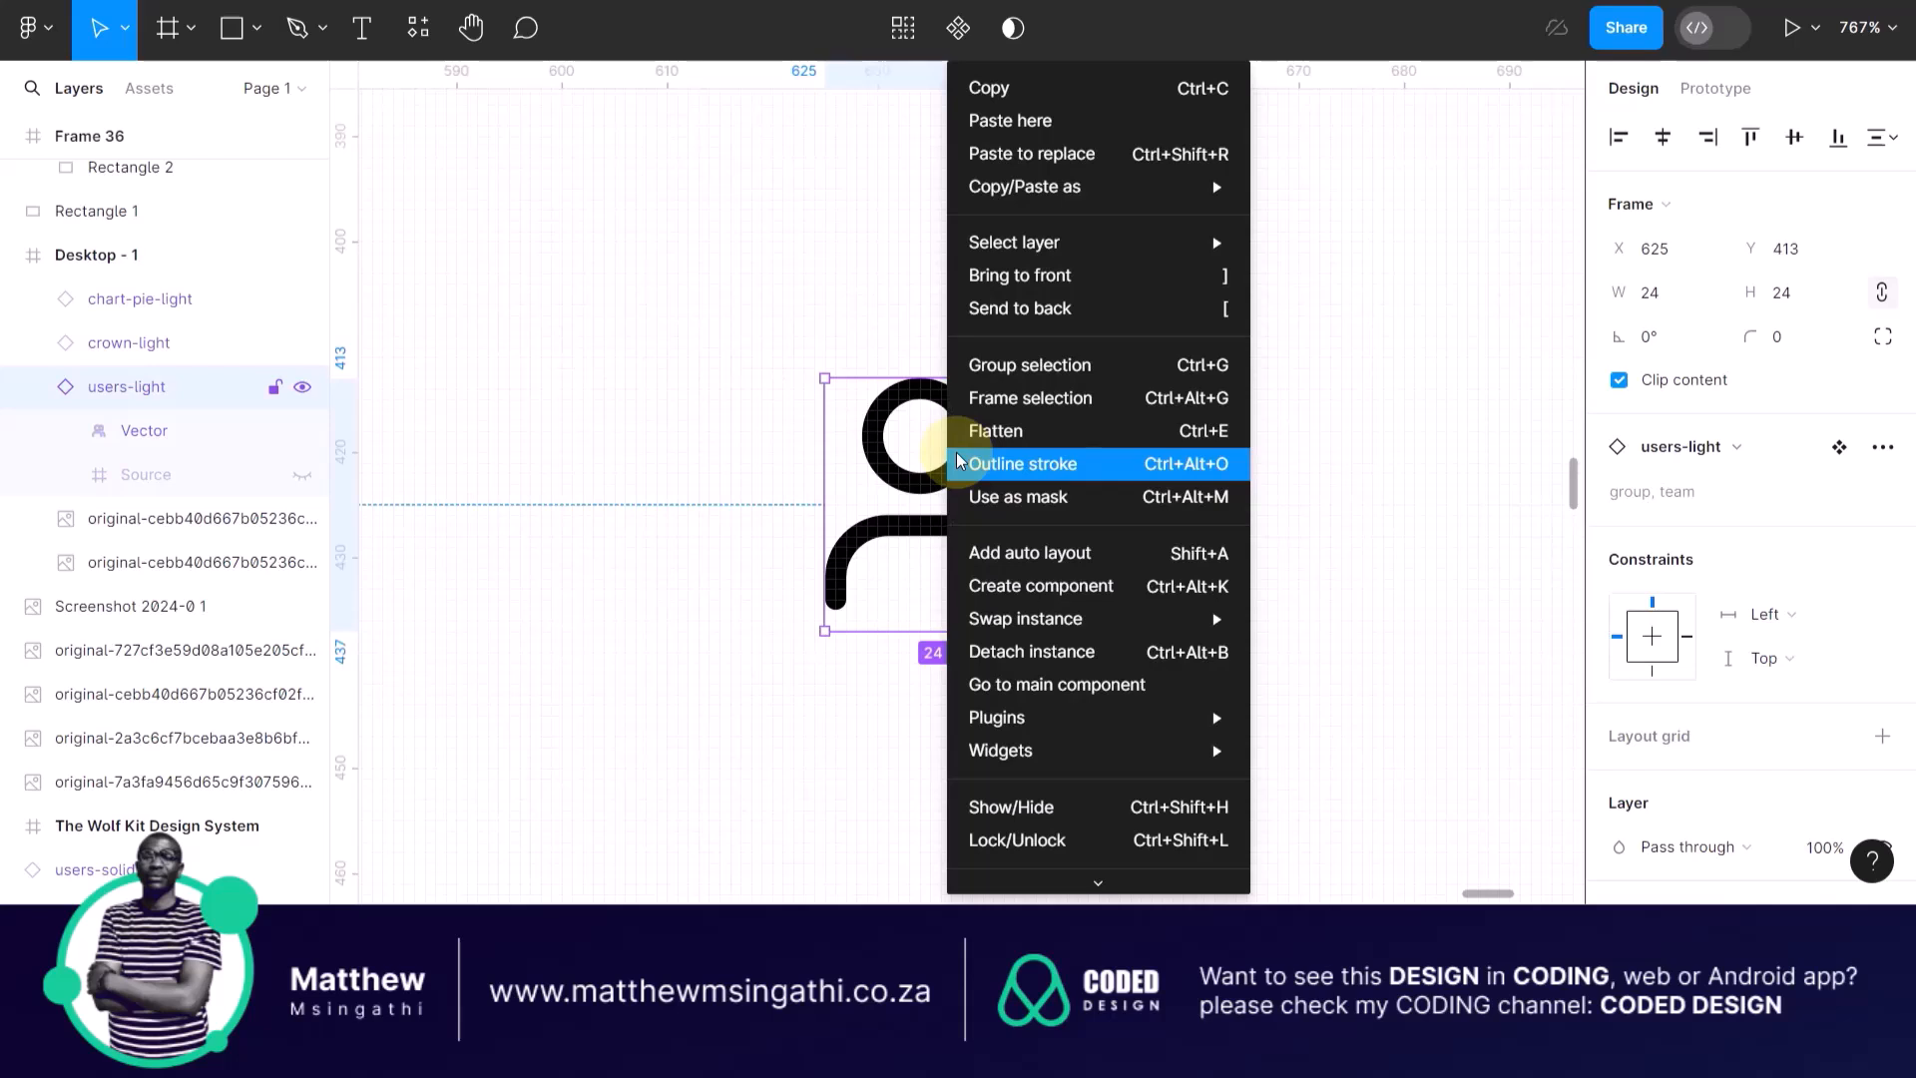
click(1066, 567)
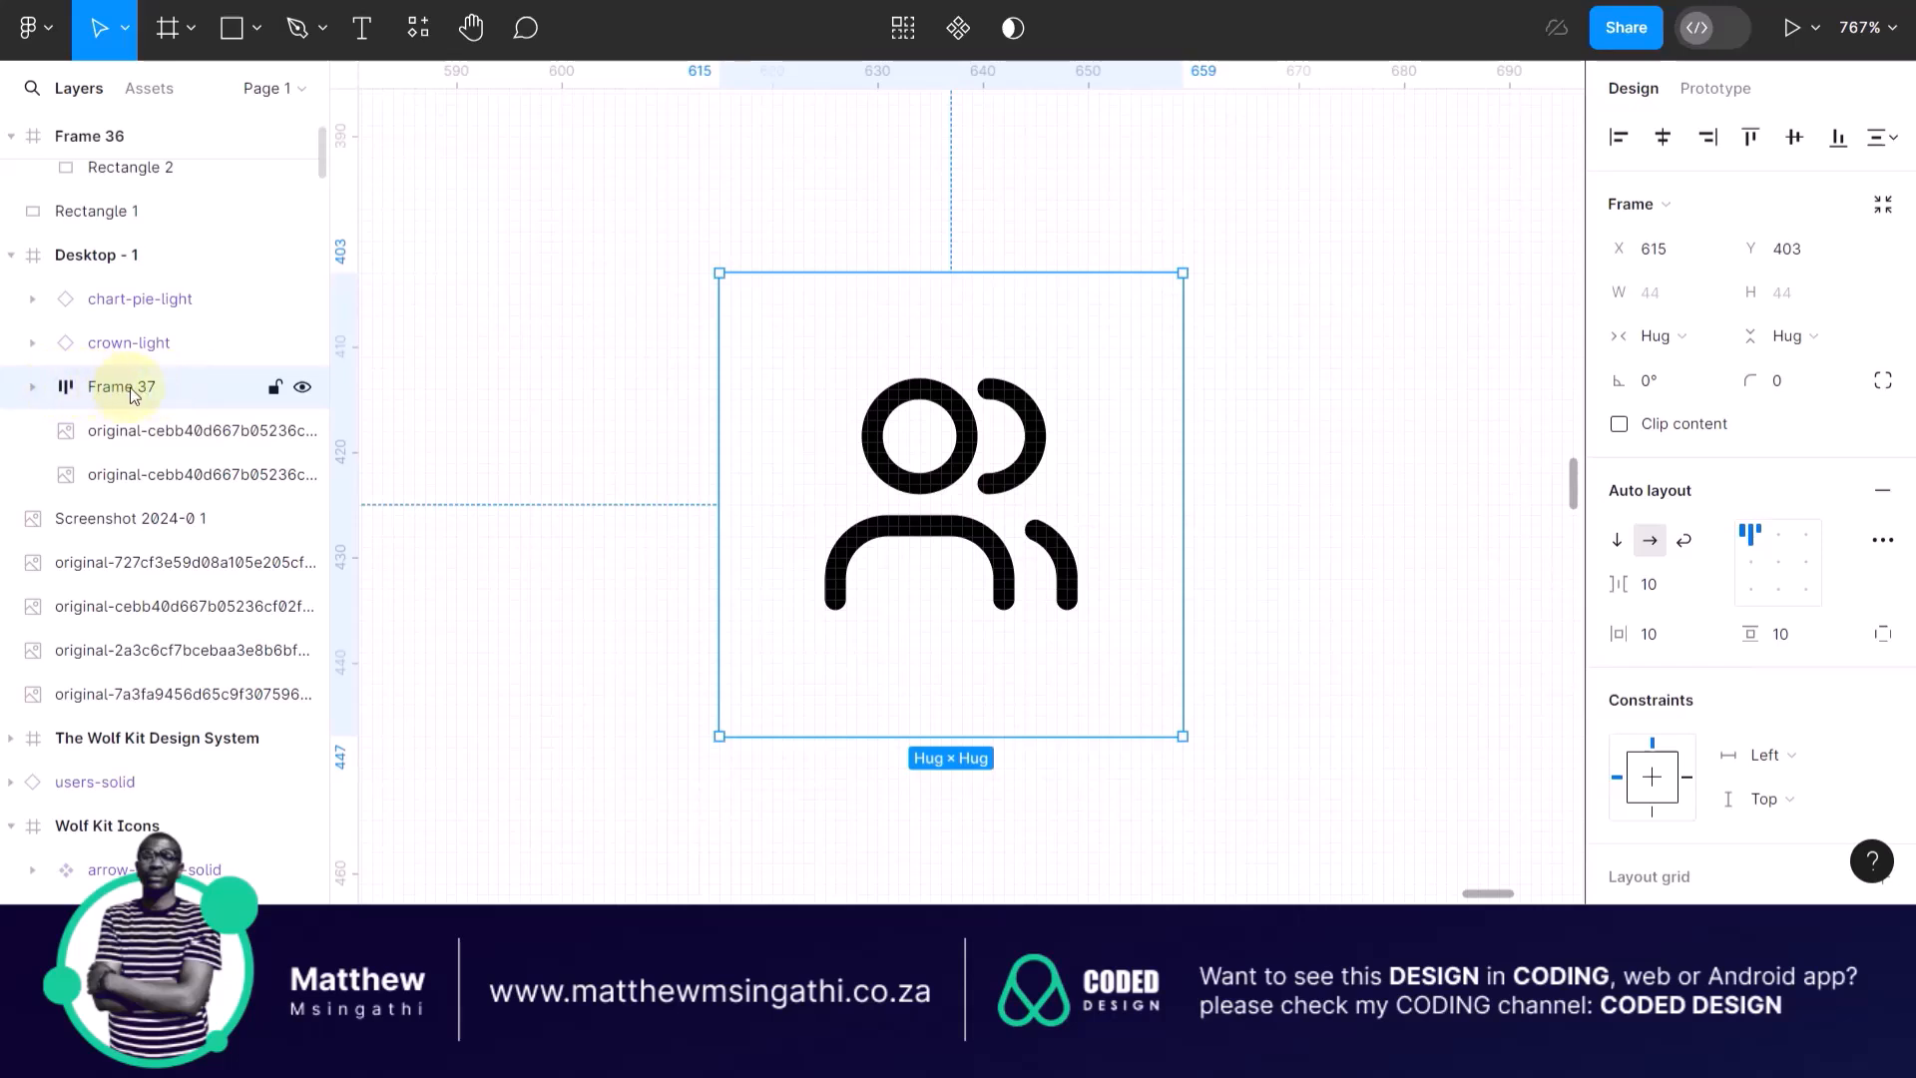
click(946, 442)
click(633, 338)
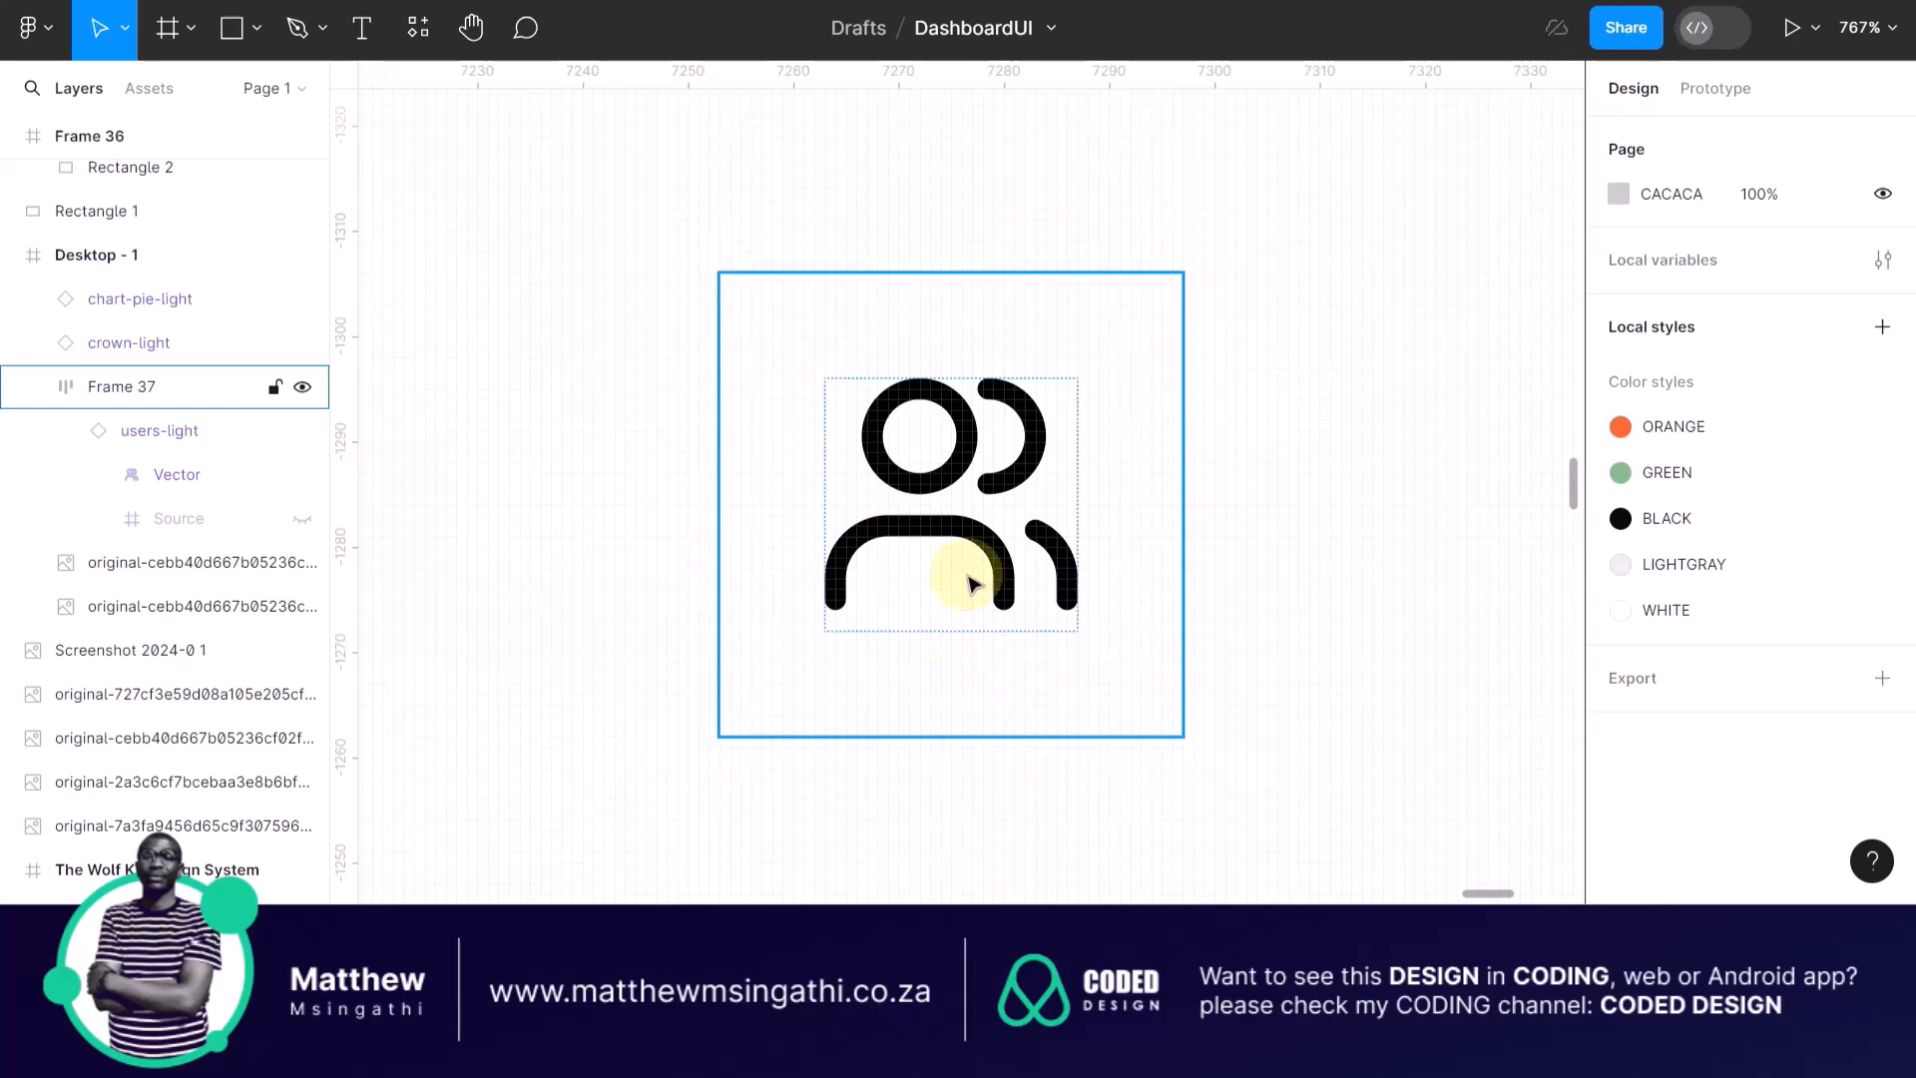
Move the auto layout frame around the users icon to X 672, Y 356, below the Sales Today card.
scroll(973, 542, down, 5)
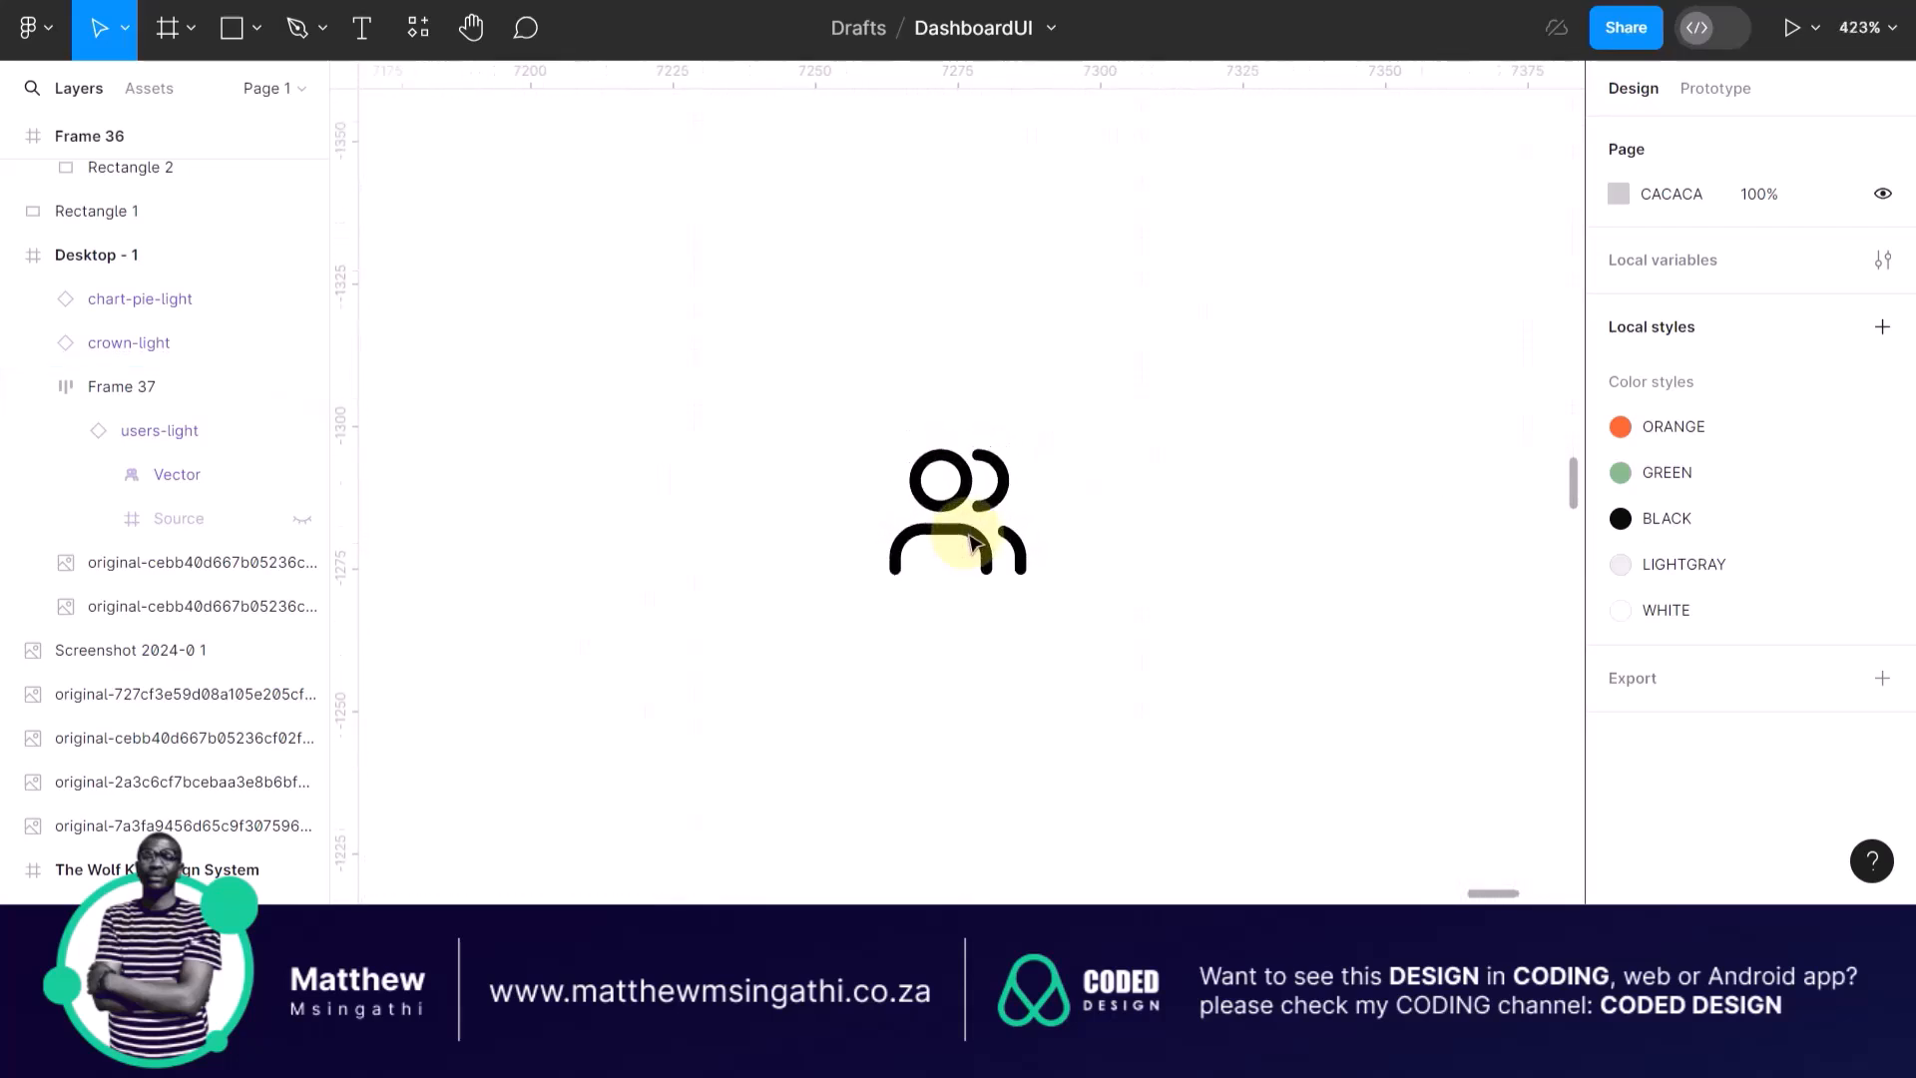
scroll(973, 542, down, 3)
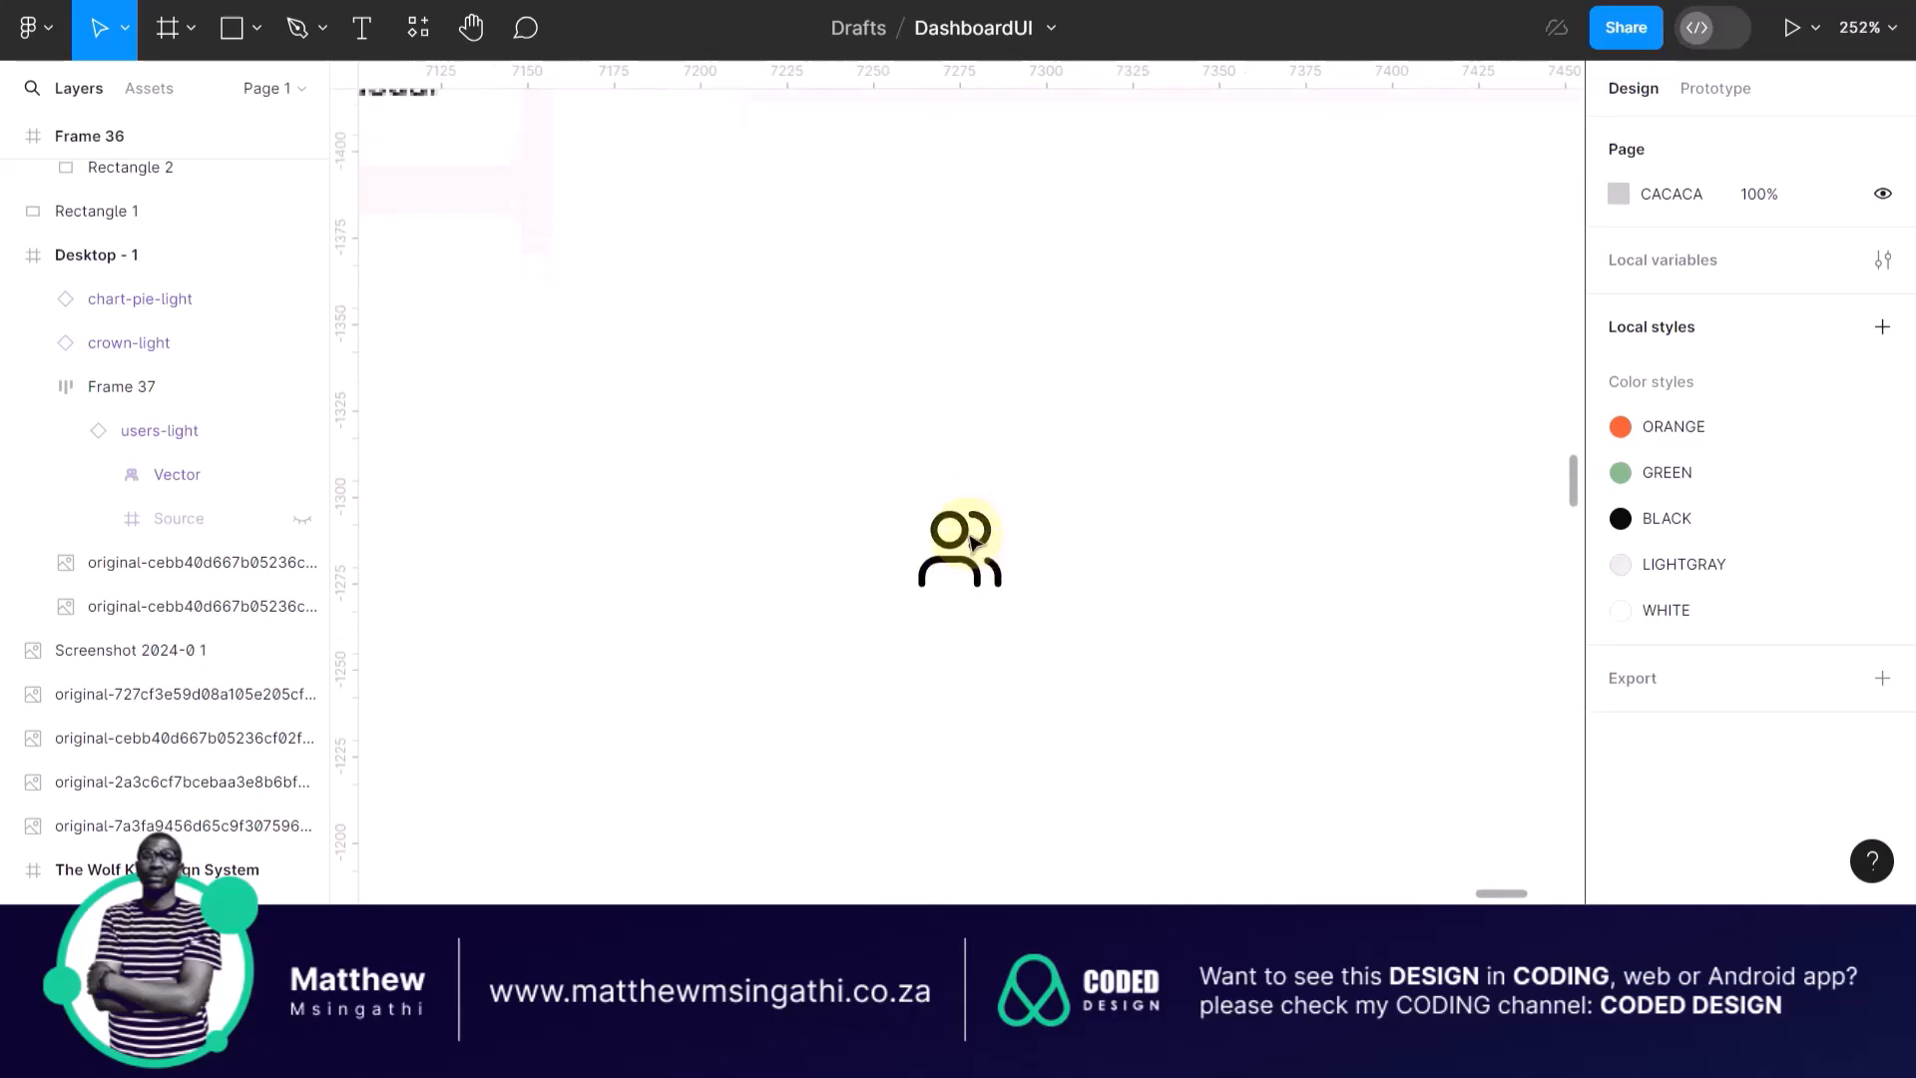
click(920, 634)
scroll(1108, 479, down, 3)
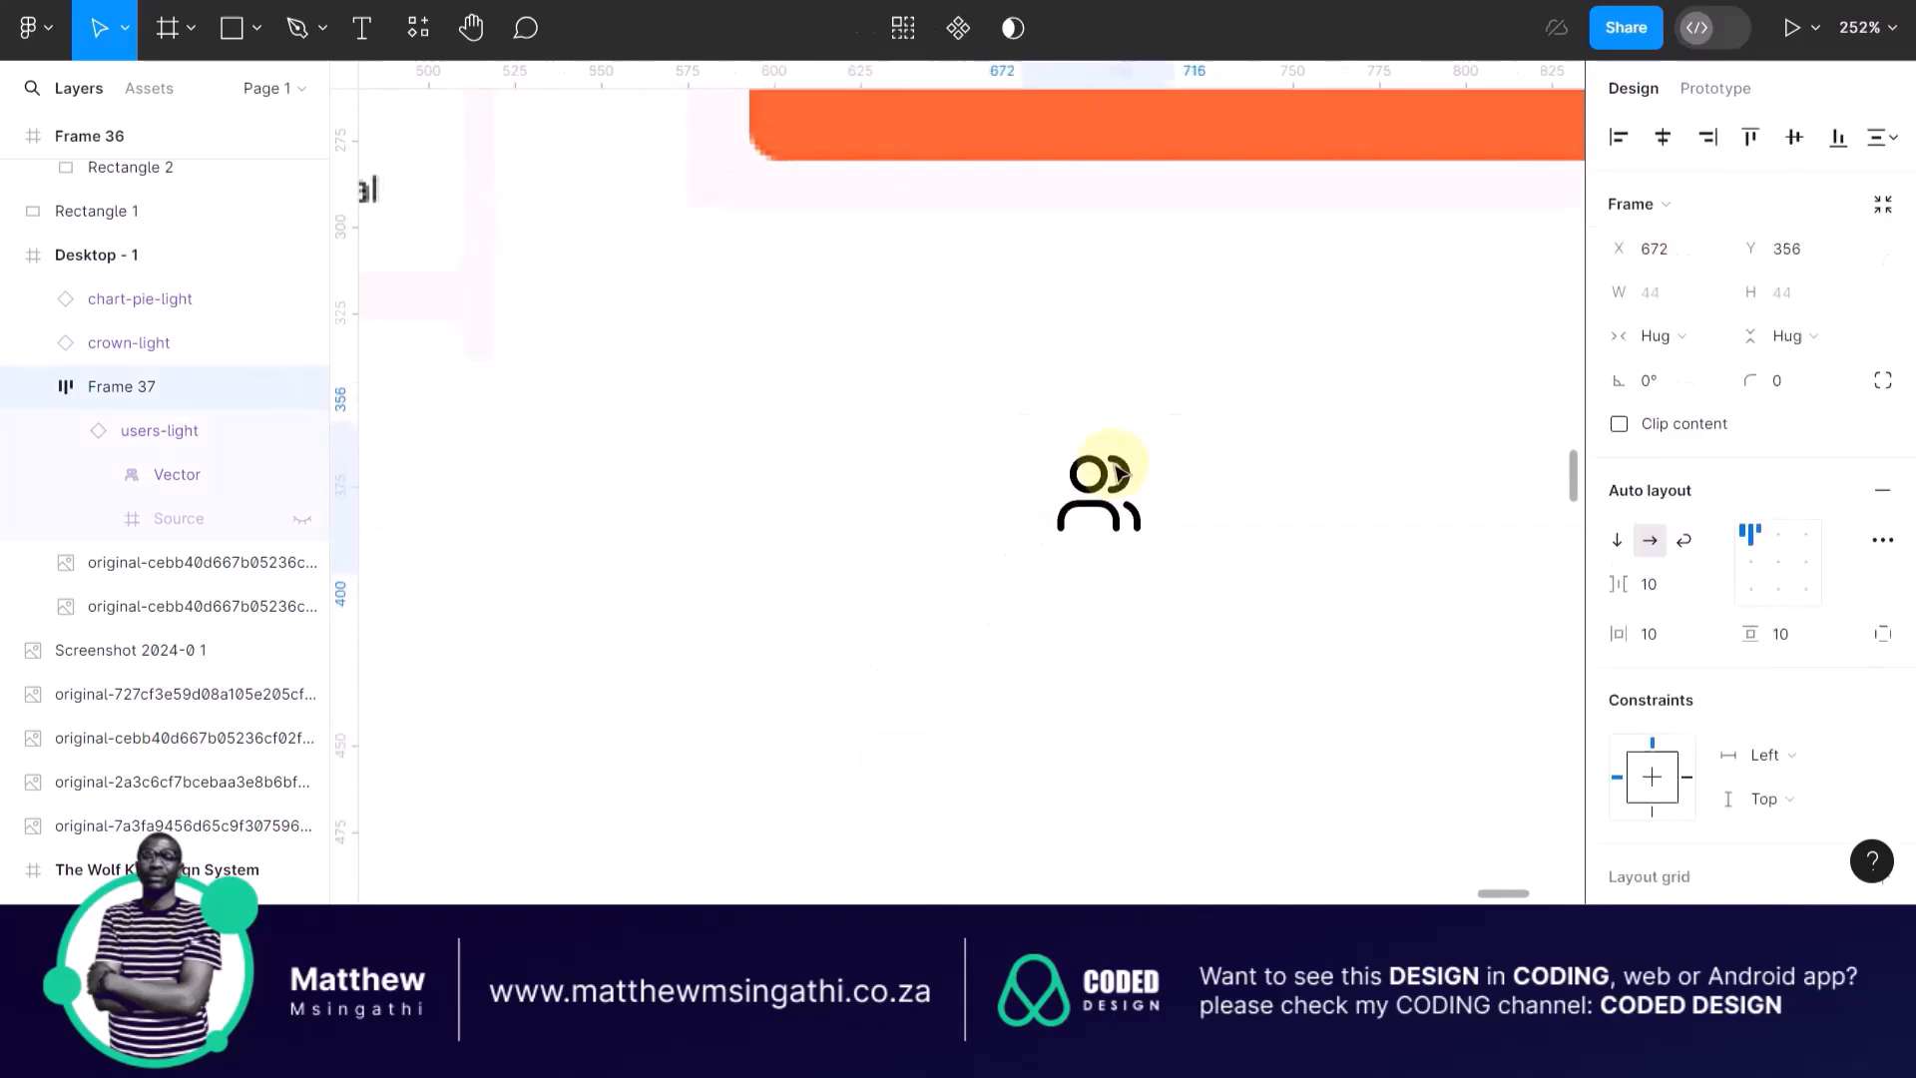
Place the users icon frame on the orange Sales Today card beside the basket icon, at X 751, Y 122.
scroll(1118, 469, up, 2)
scroll(1117, 469, up, 1)
scroll(1118, 469, right, 1)
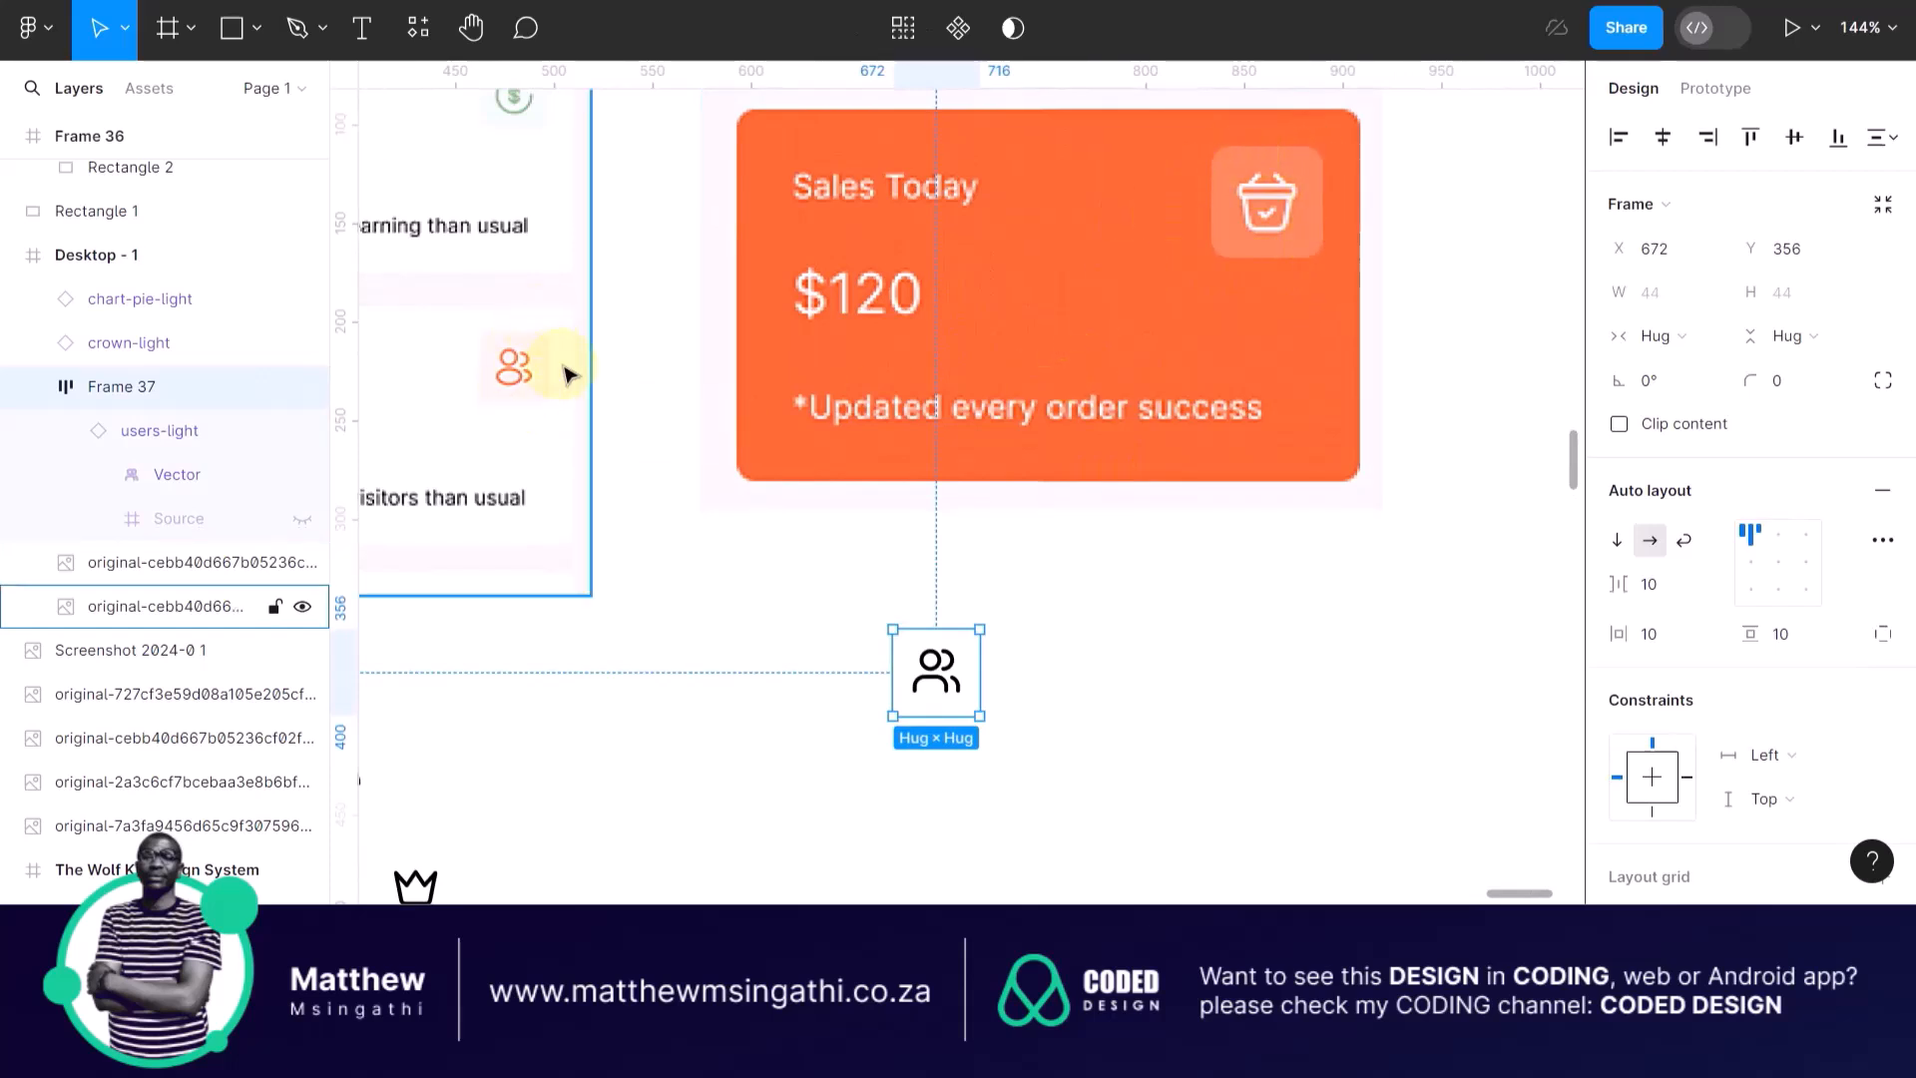
scroll(565, 370, left, 4)
scroll(933, 394, right, 3)
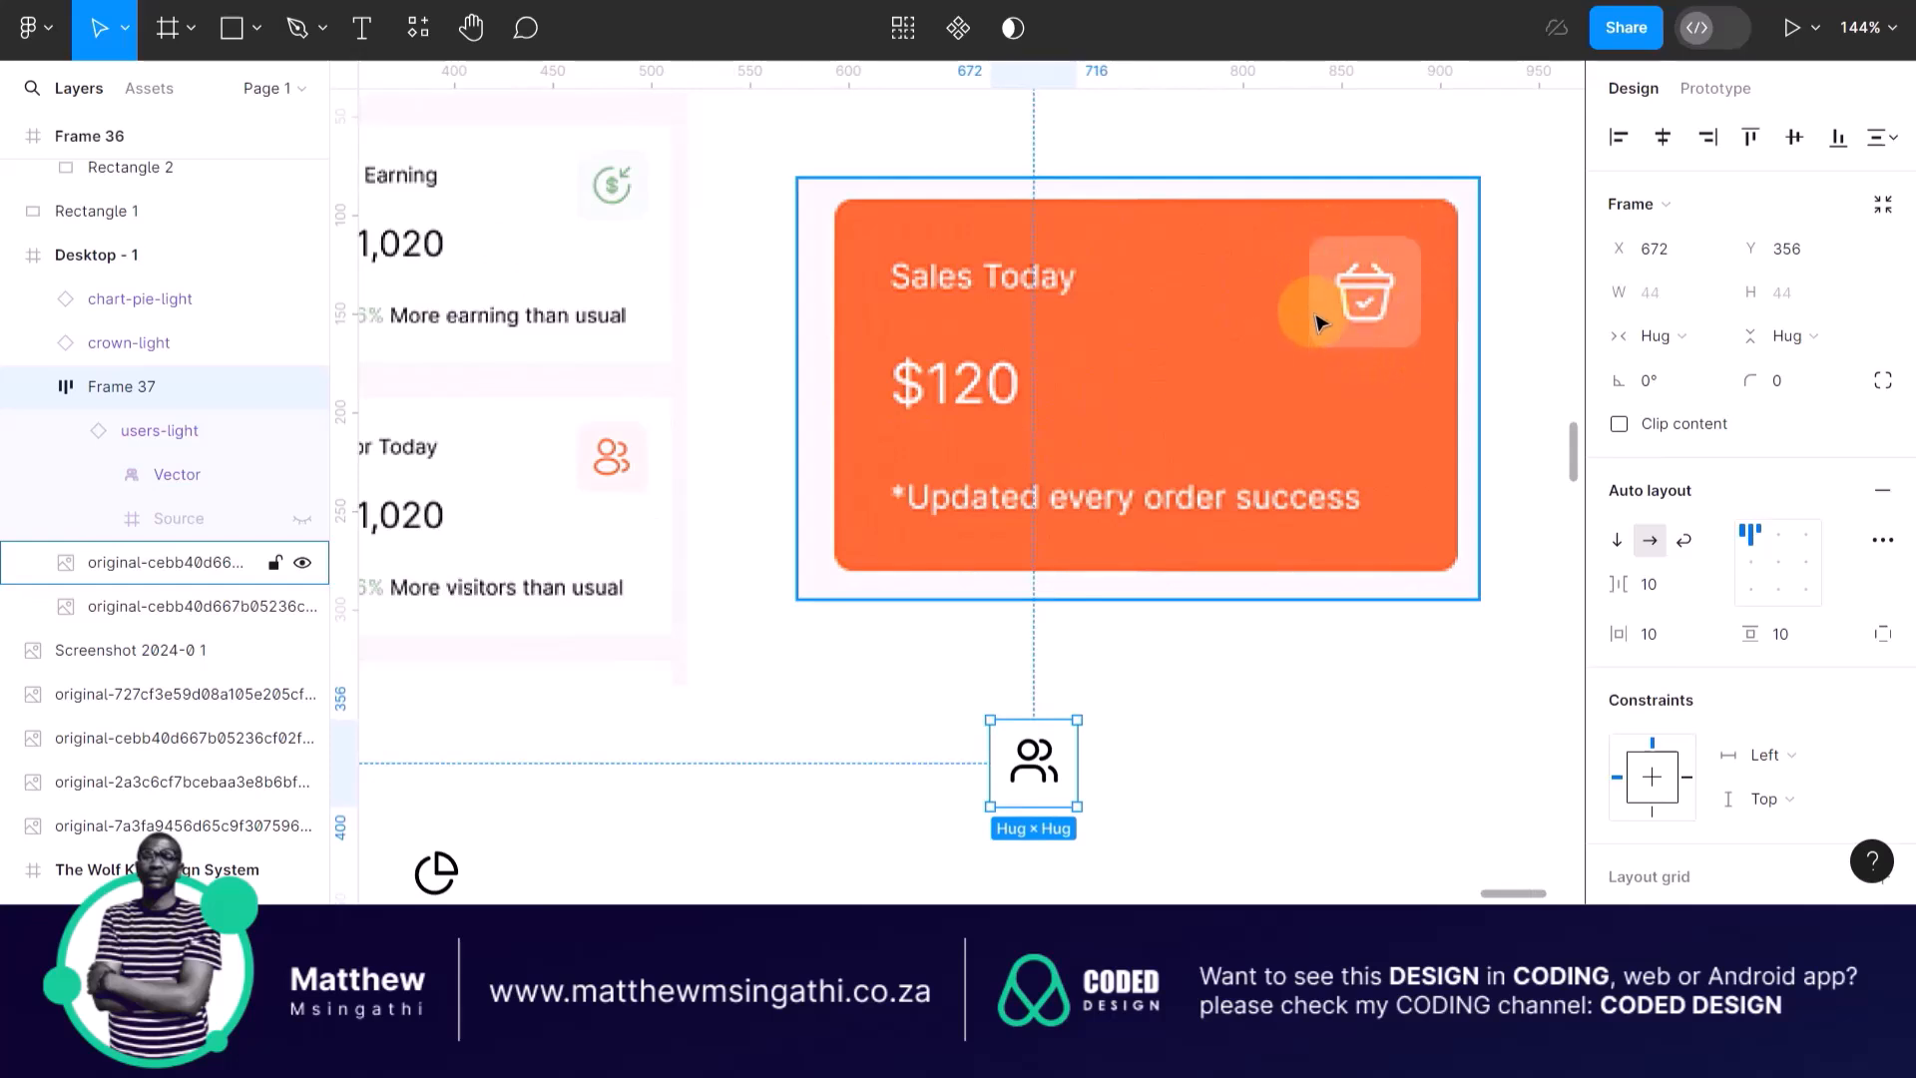
click(1048, 751)
drag(1049, 751, 1198, 269)
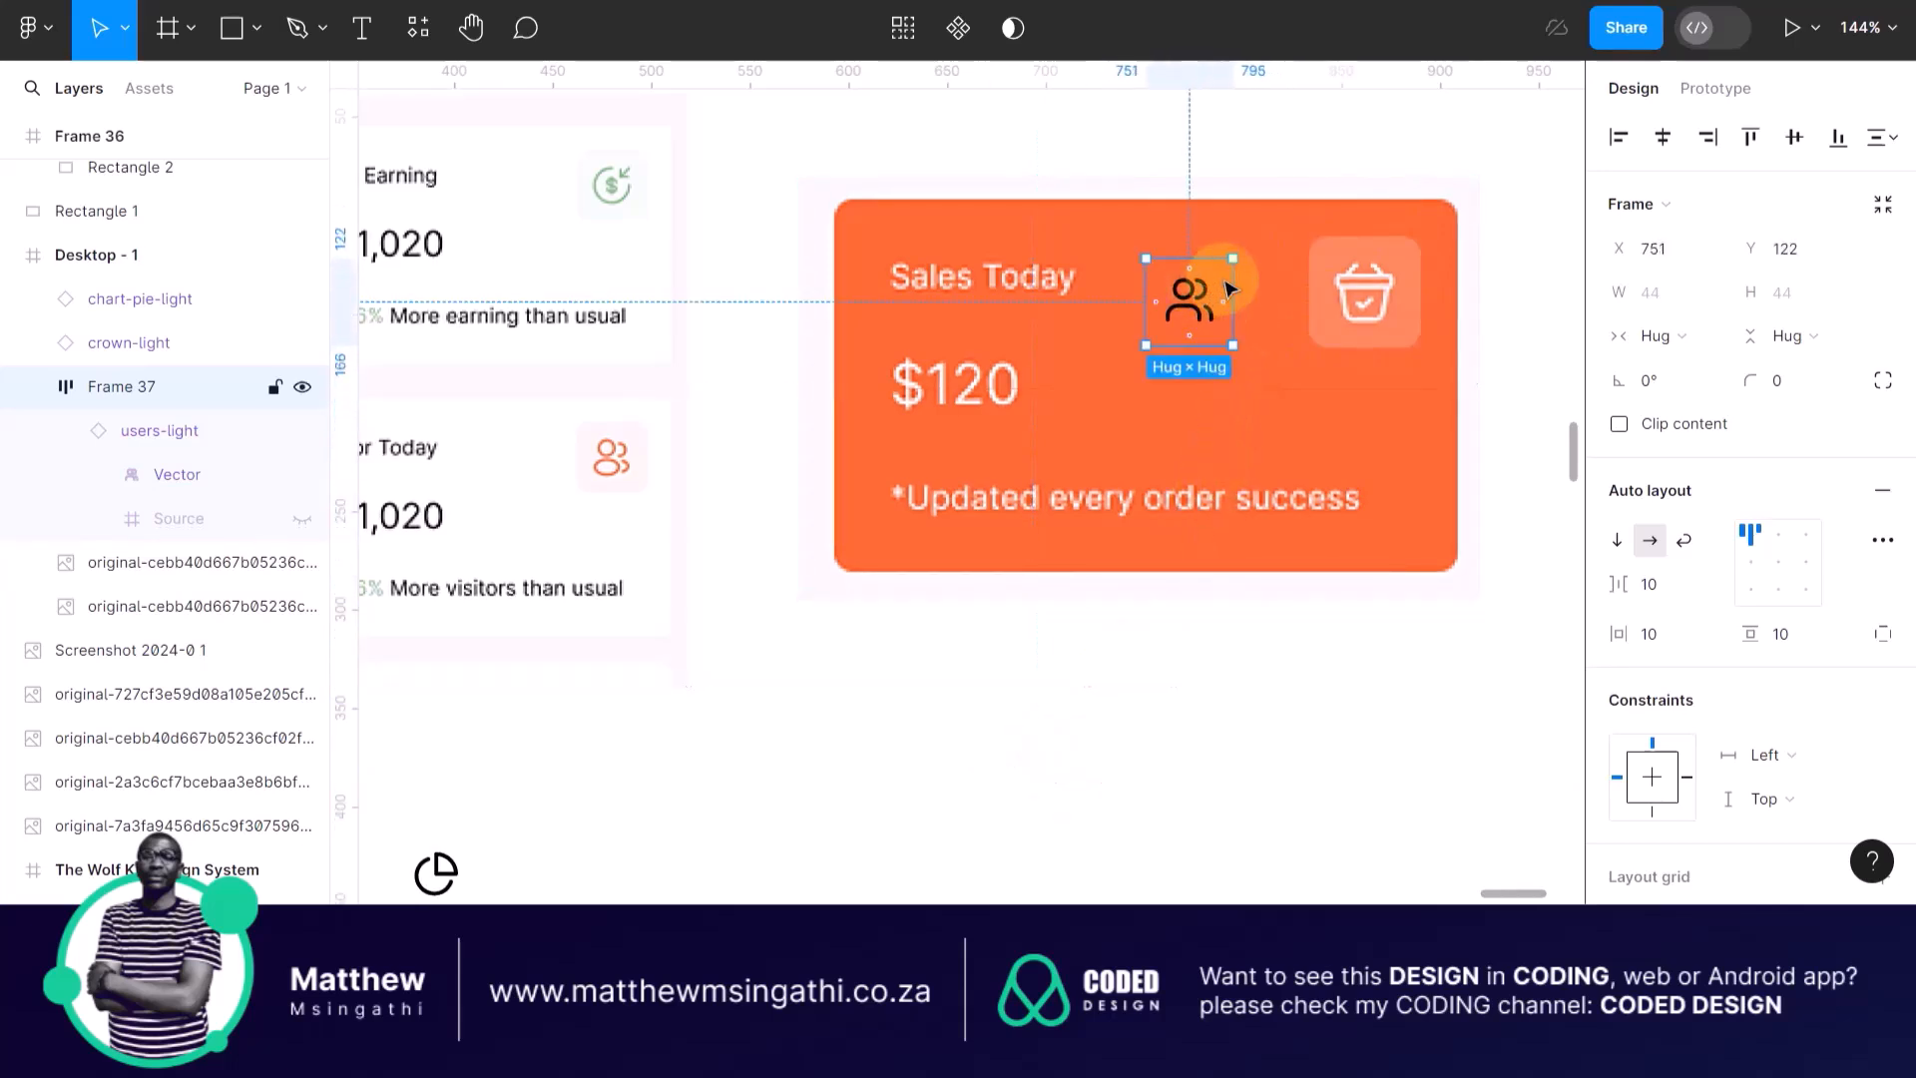
Compare the icon tiles on the Sales Today, Total Earning and Visitor Today reference cards up close.
scroll(1222, 278, up, 3)
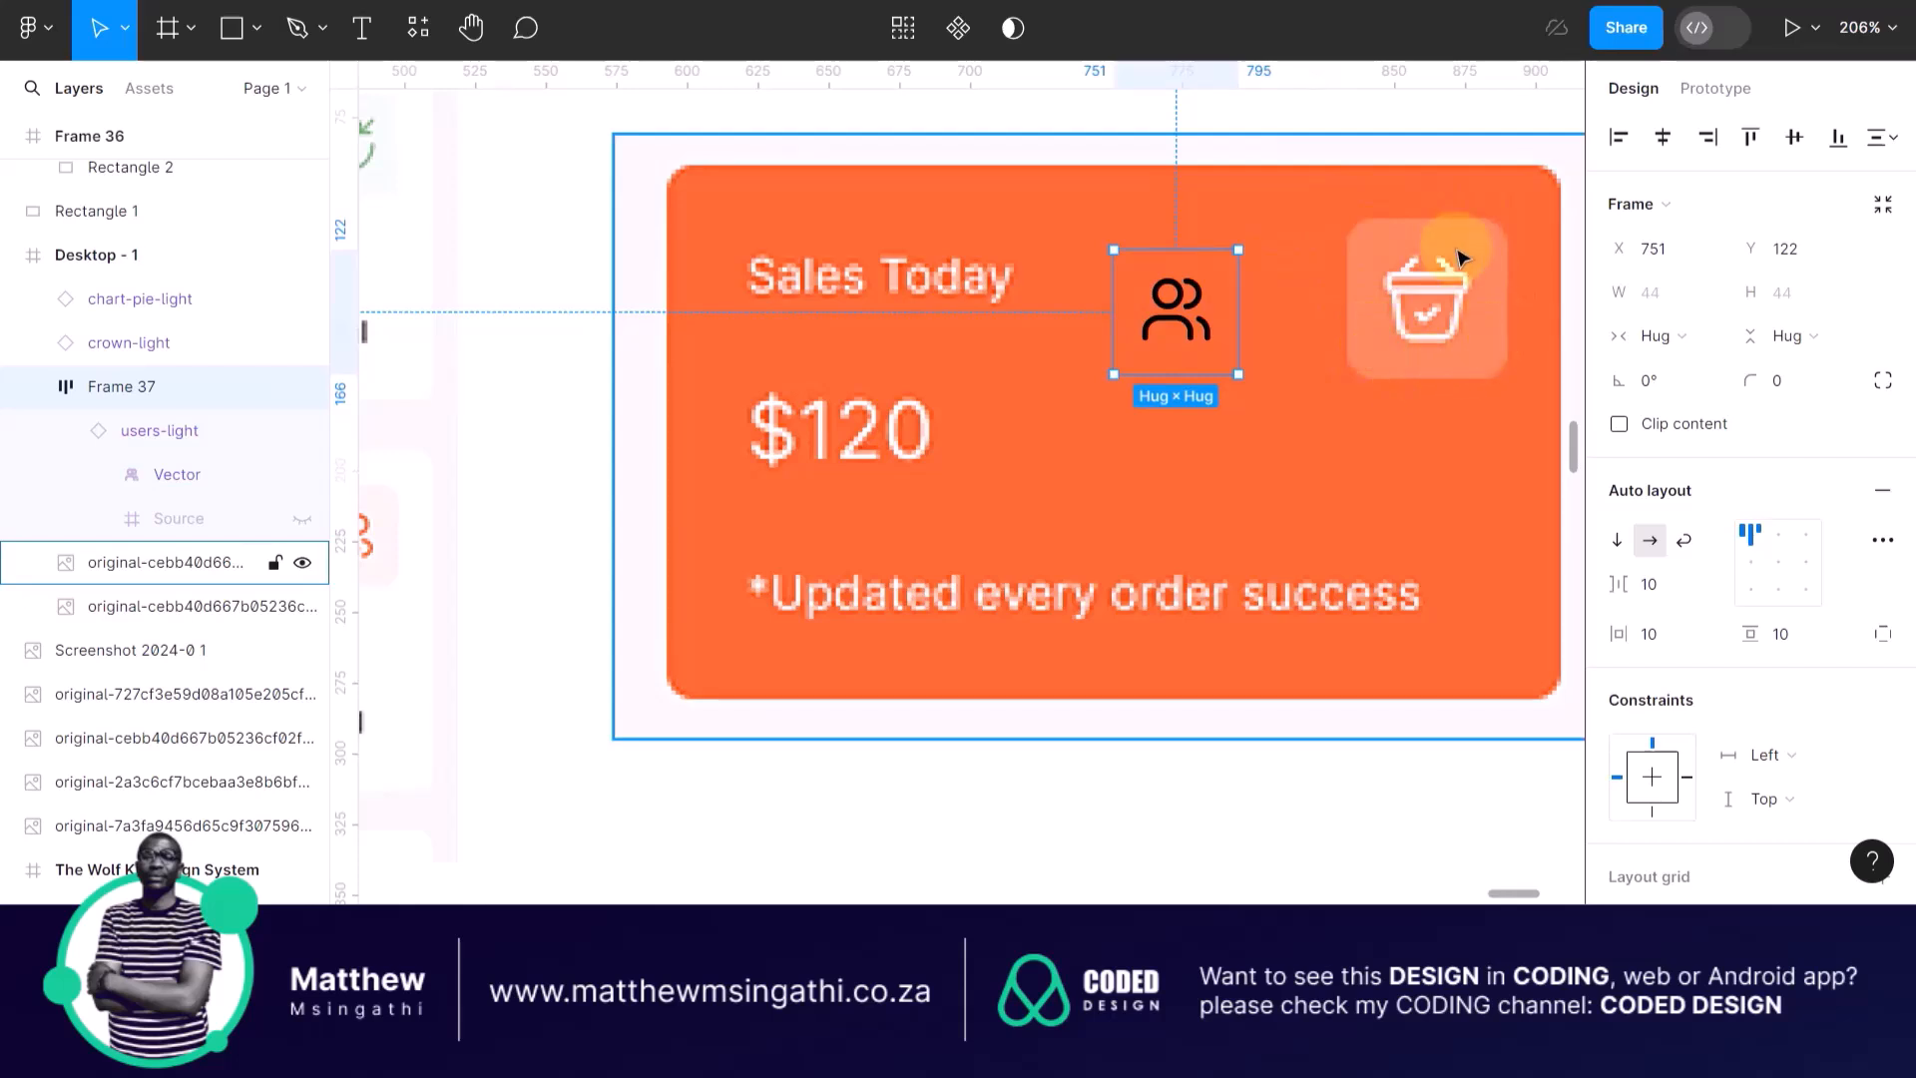
scroll(1298, 319, down, 5)
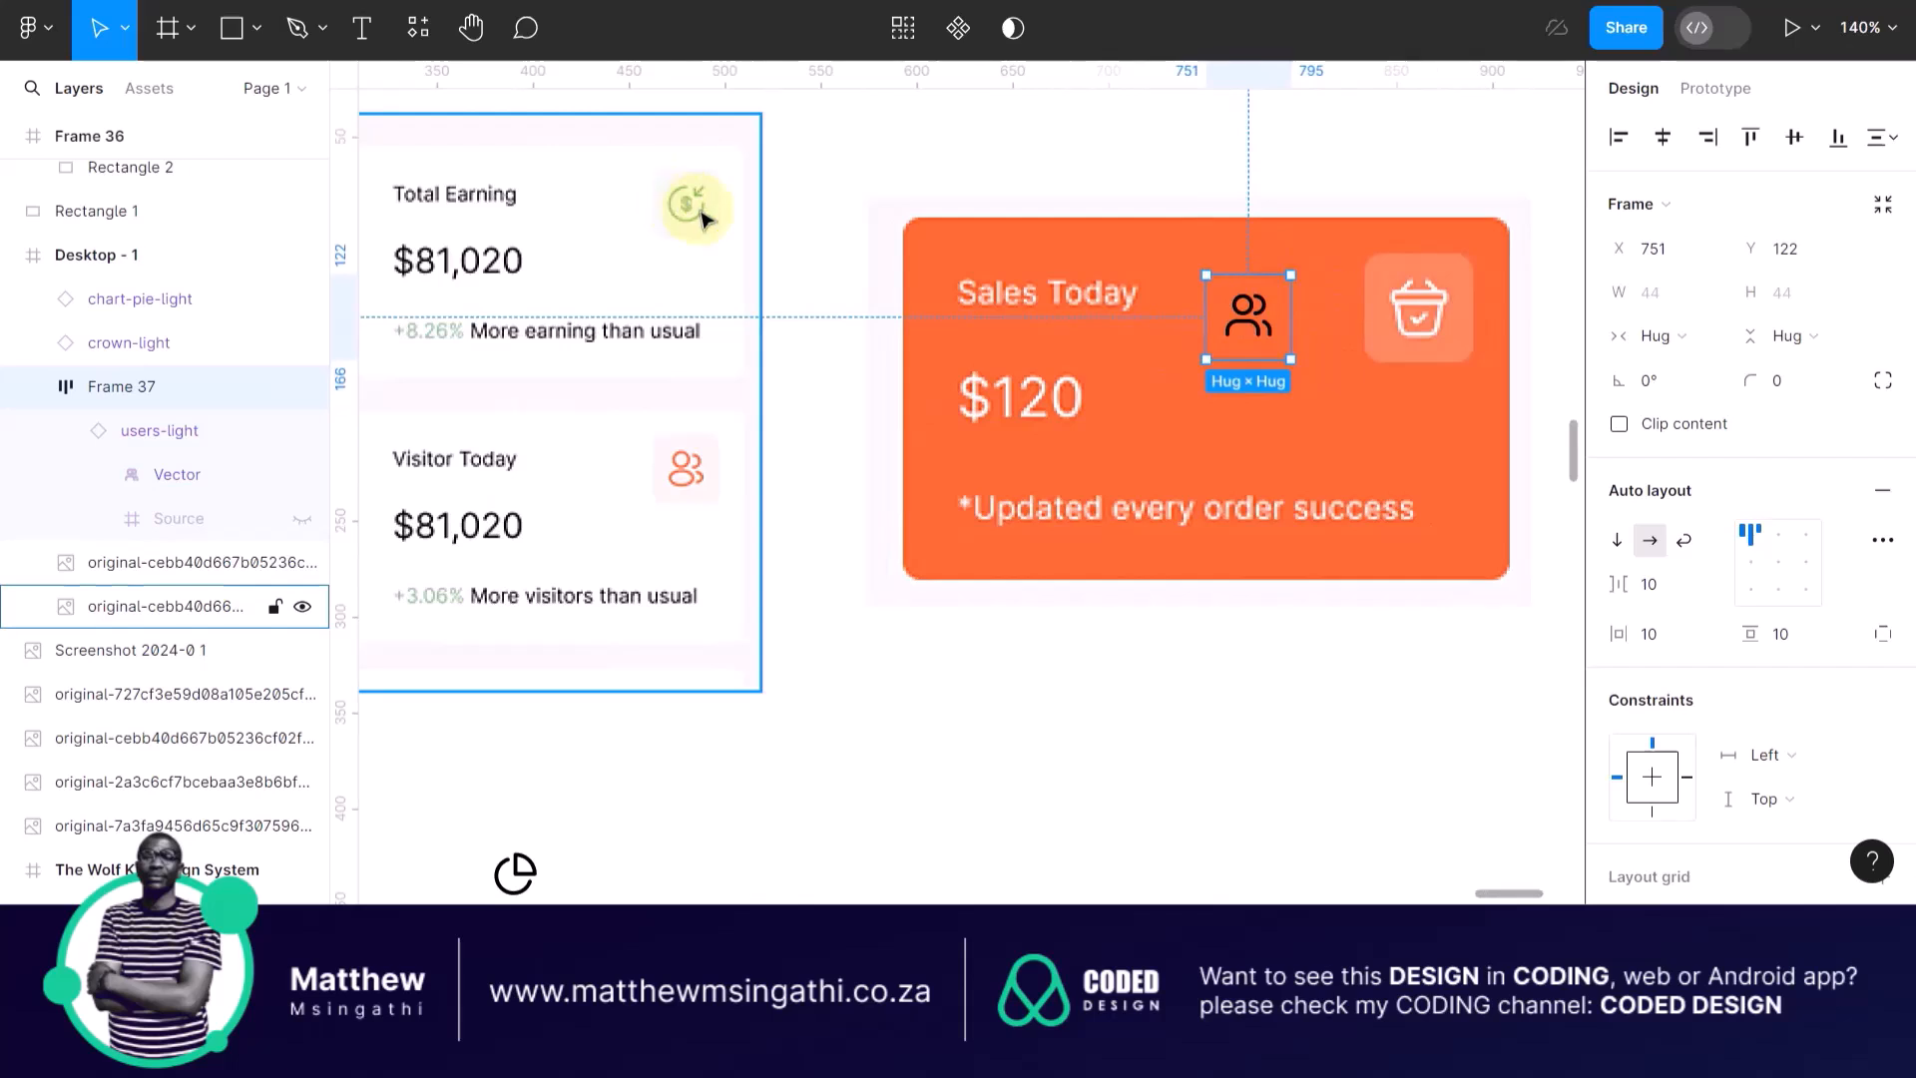
scroll(702, 217, up, 5)
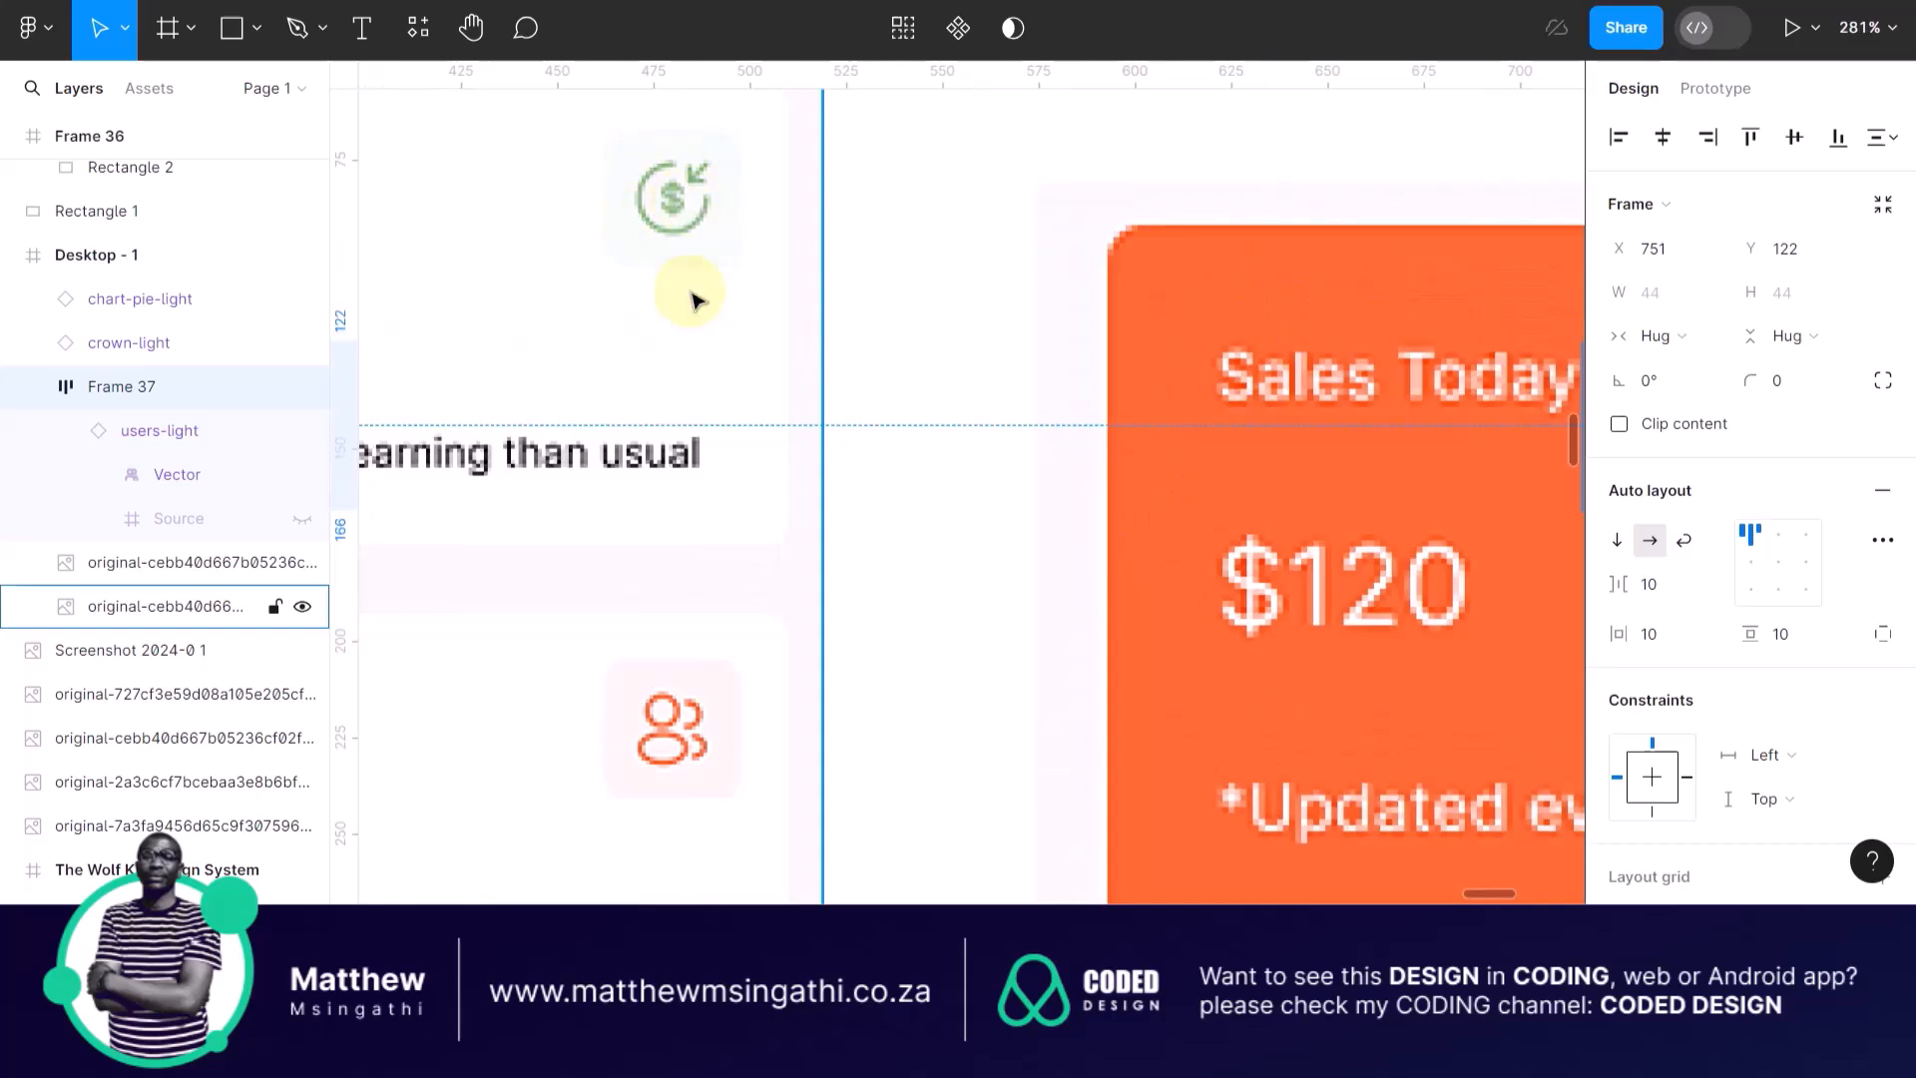
scroll(706, 362, down, 2)
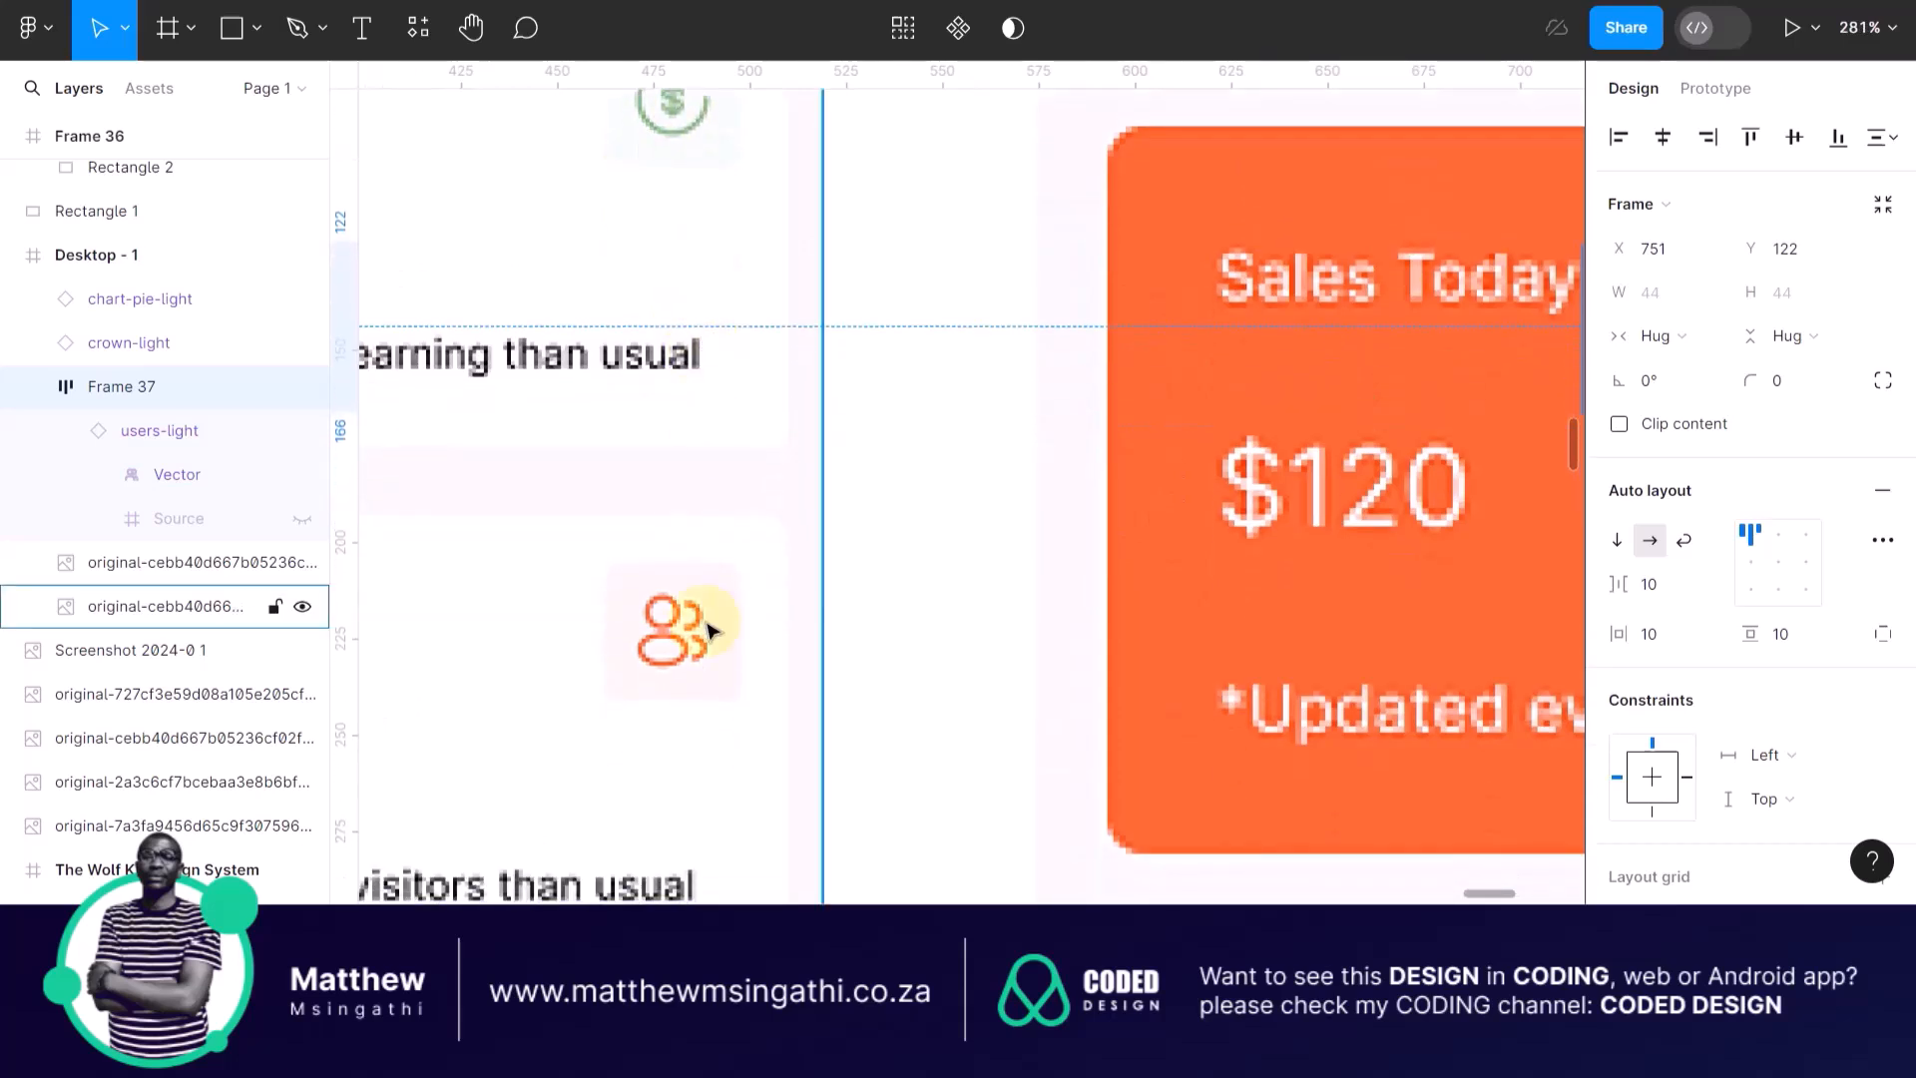
scroll(698, 548, down, 2)
scroll(685, 459, up, 5)
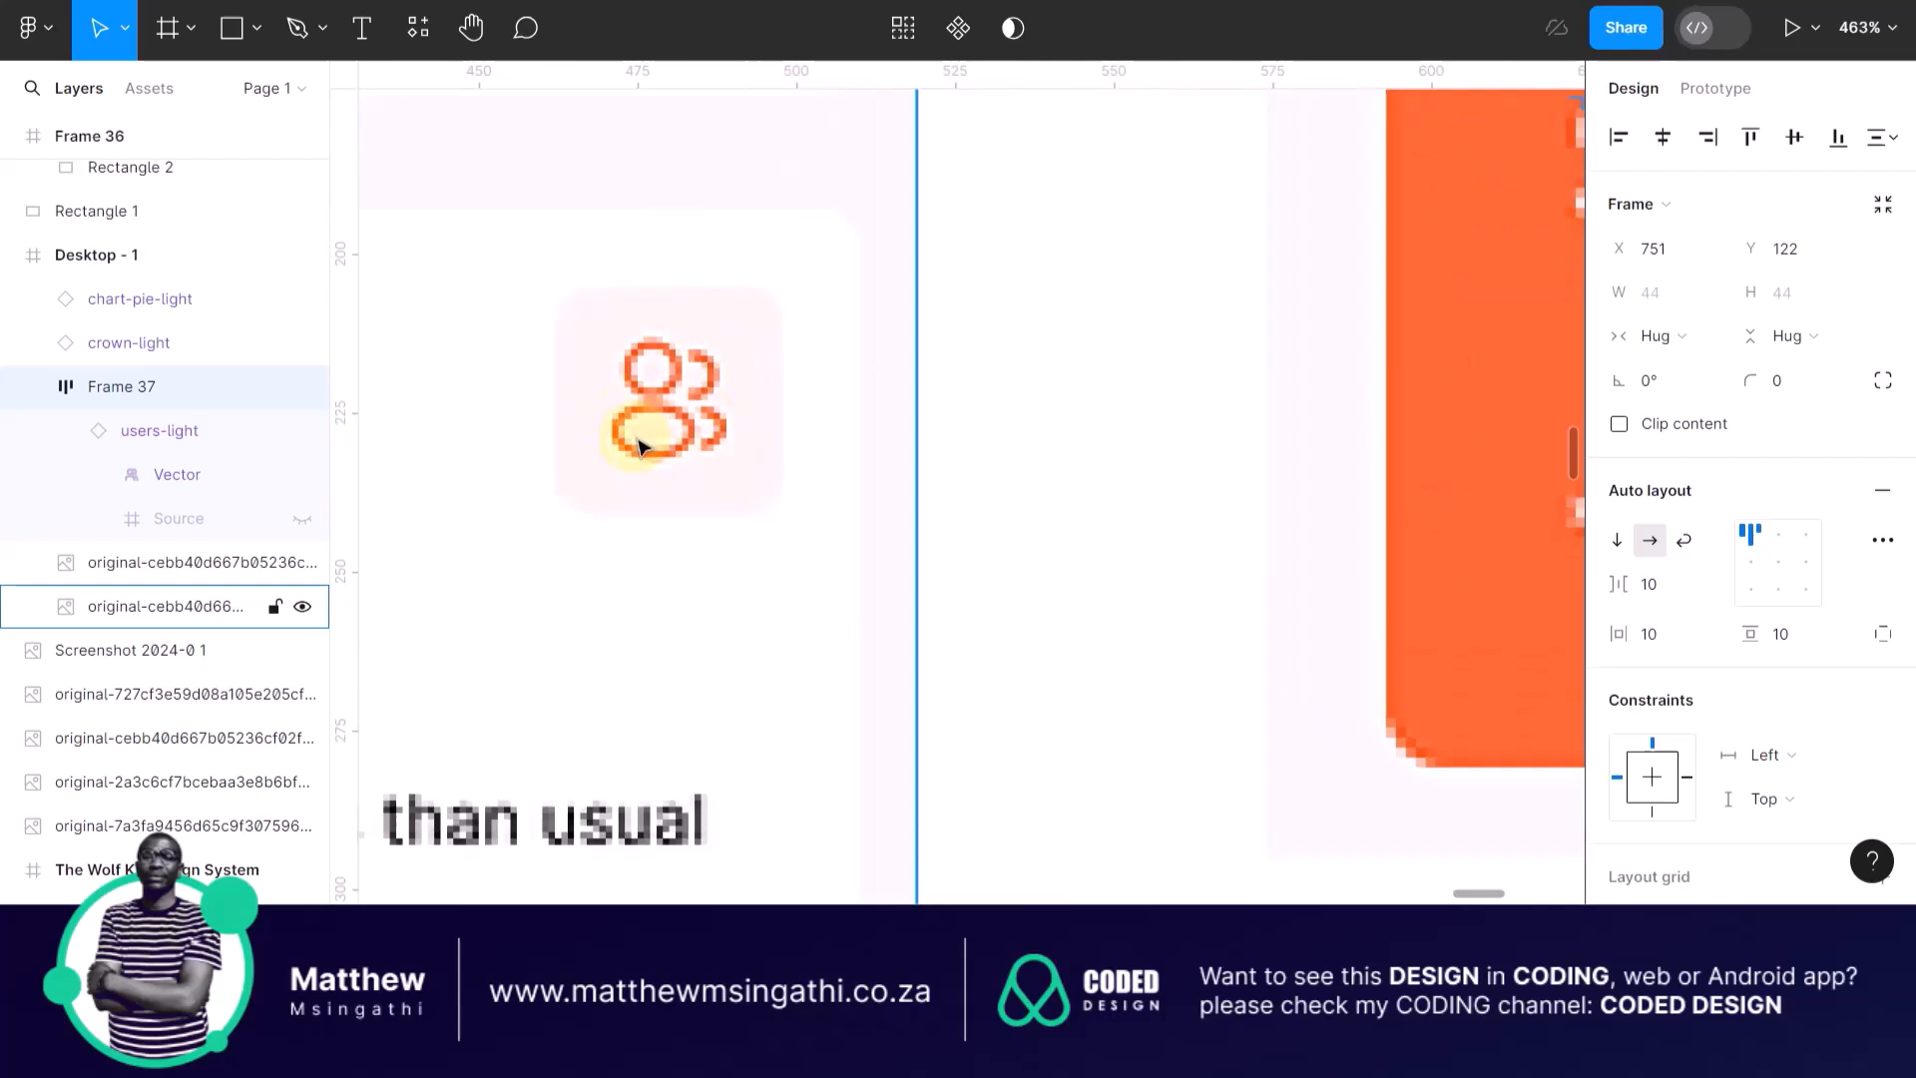
scroll(640, 446, down, 5)
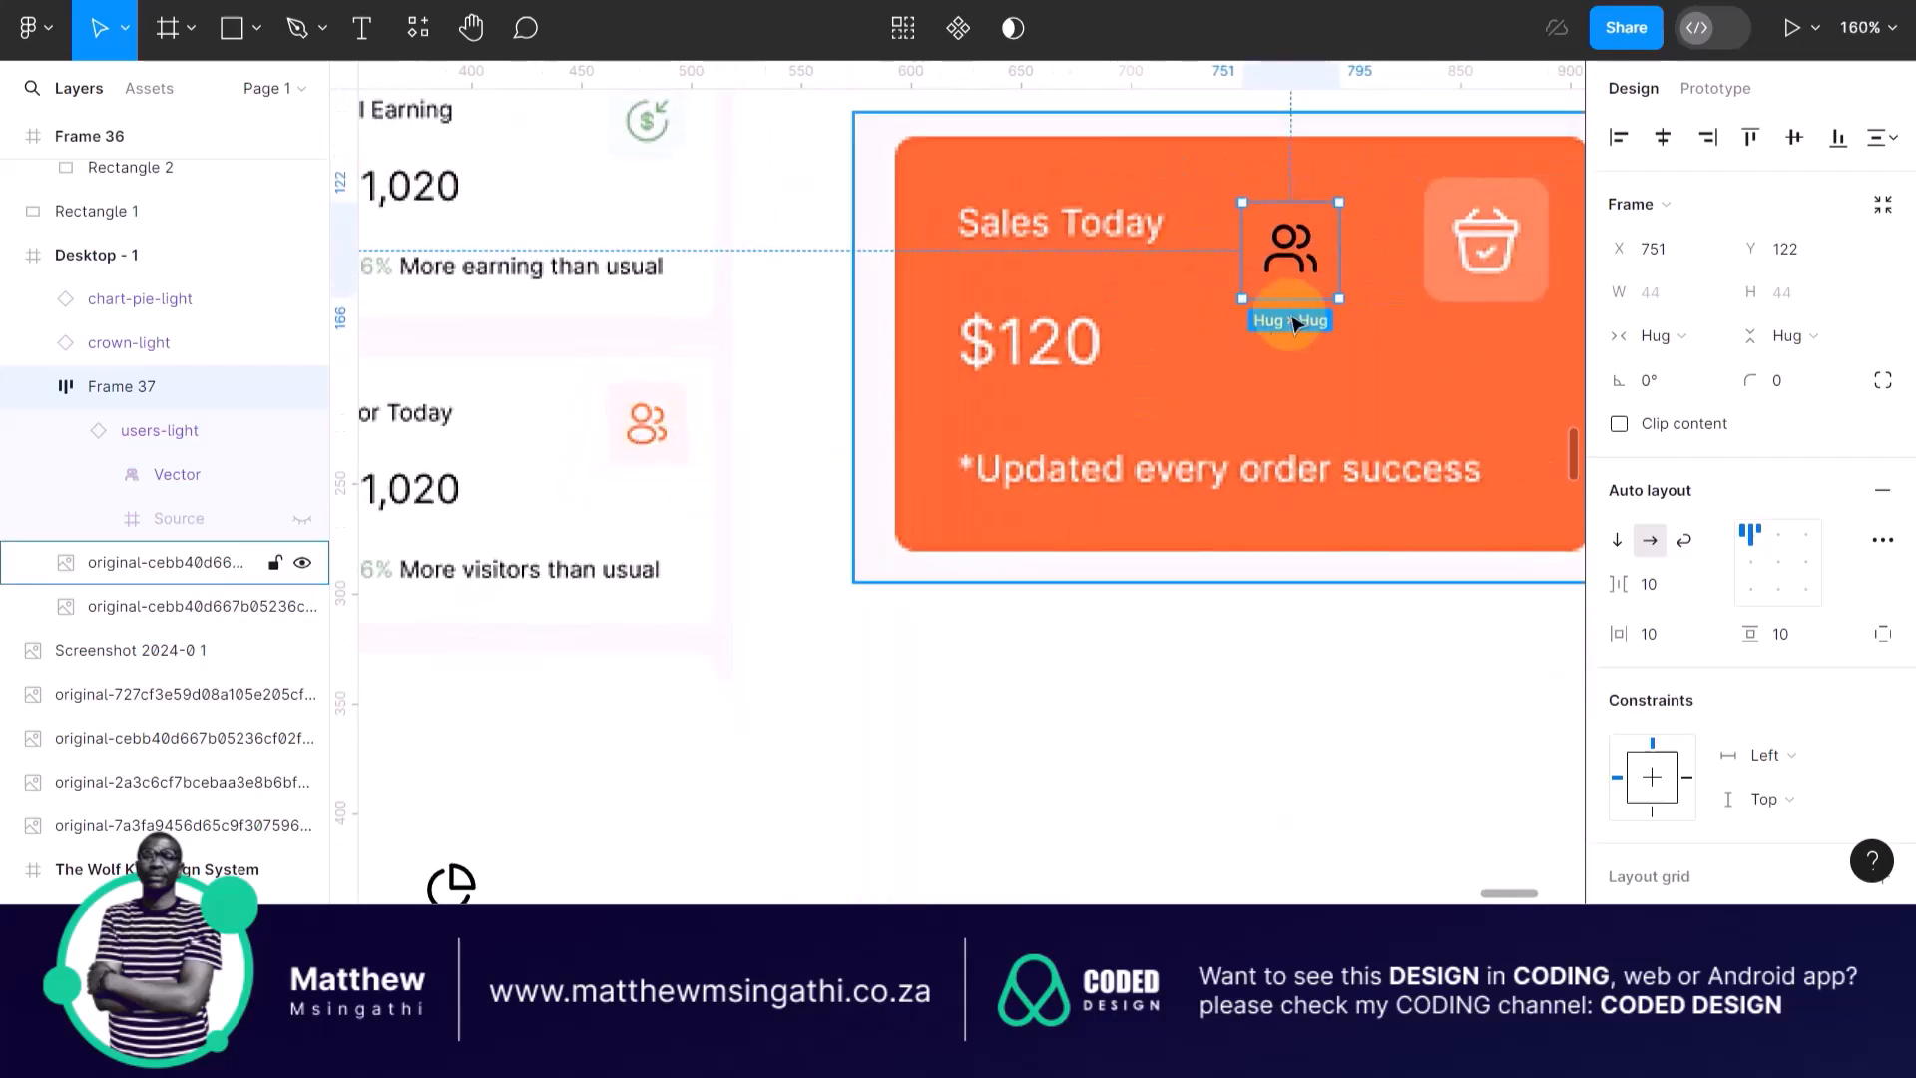
Enlarge the users icon frame to 57 × 57 to match the basket tile and centre the icon inside it.
scroll(1402, 237, right, 3)
scroll(1210, 209, up, 4)
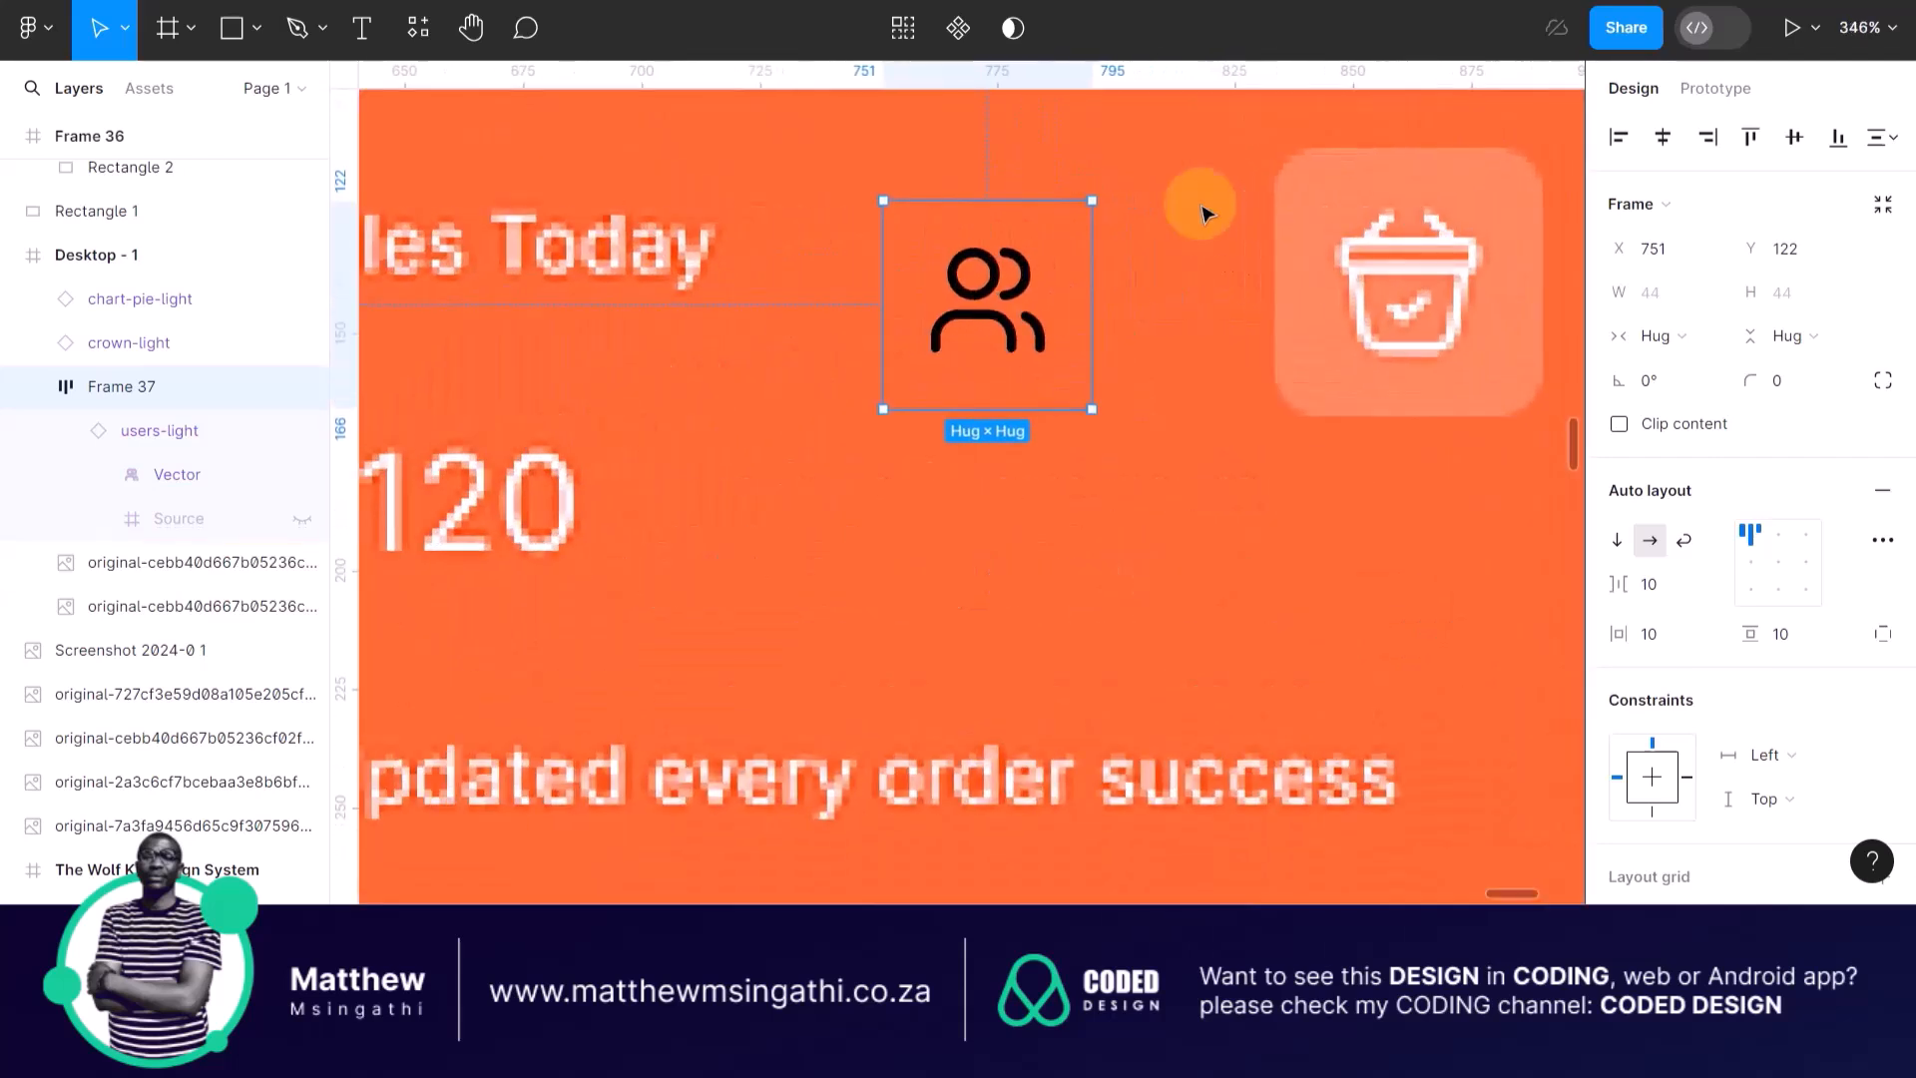
drag(1095, 201, 1152, 145)
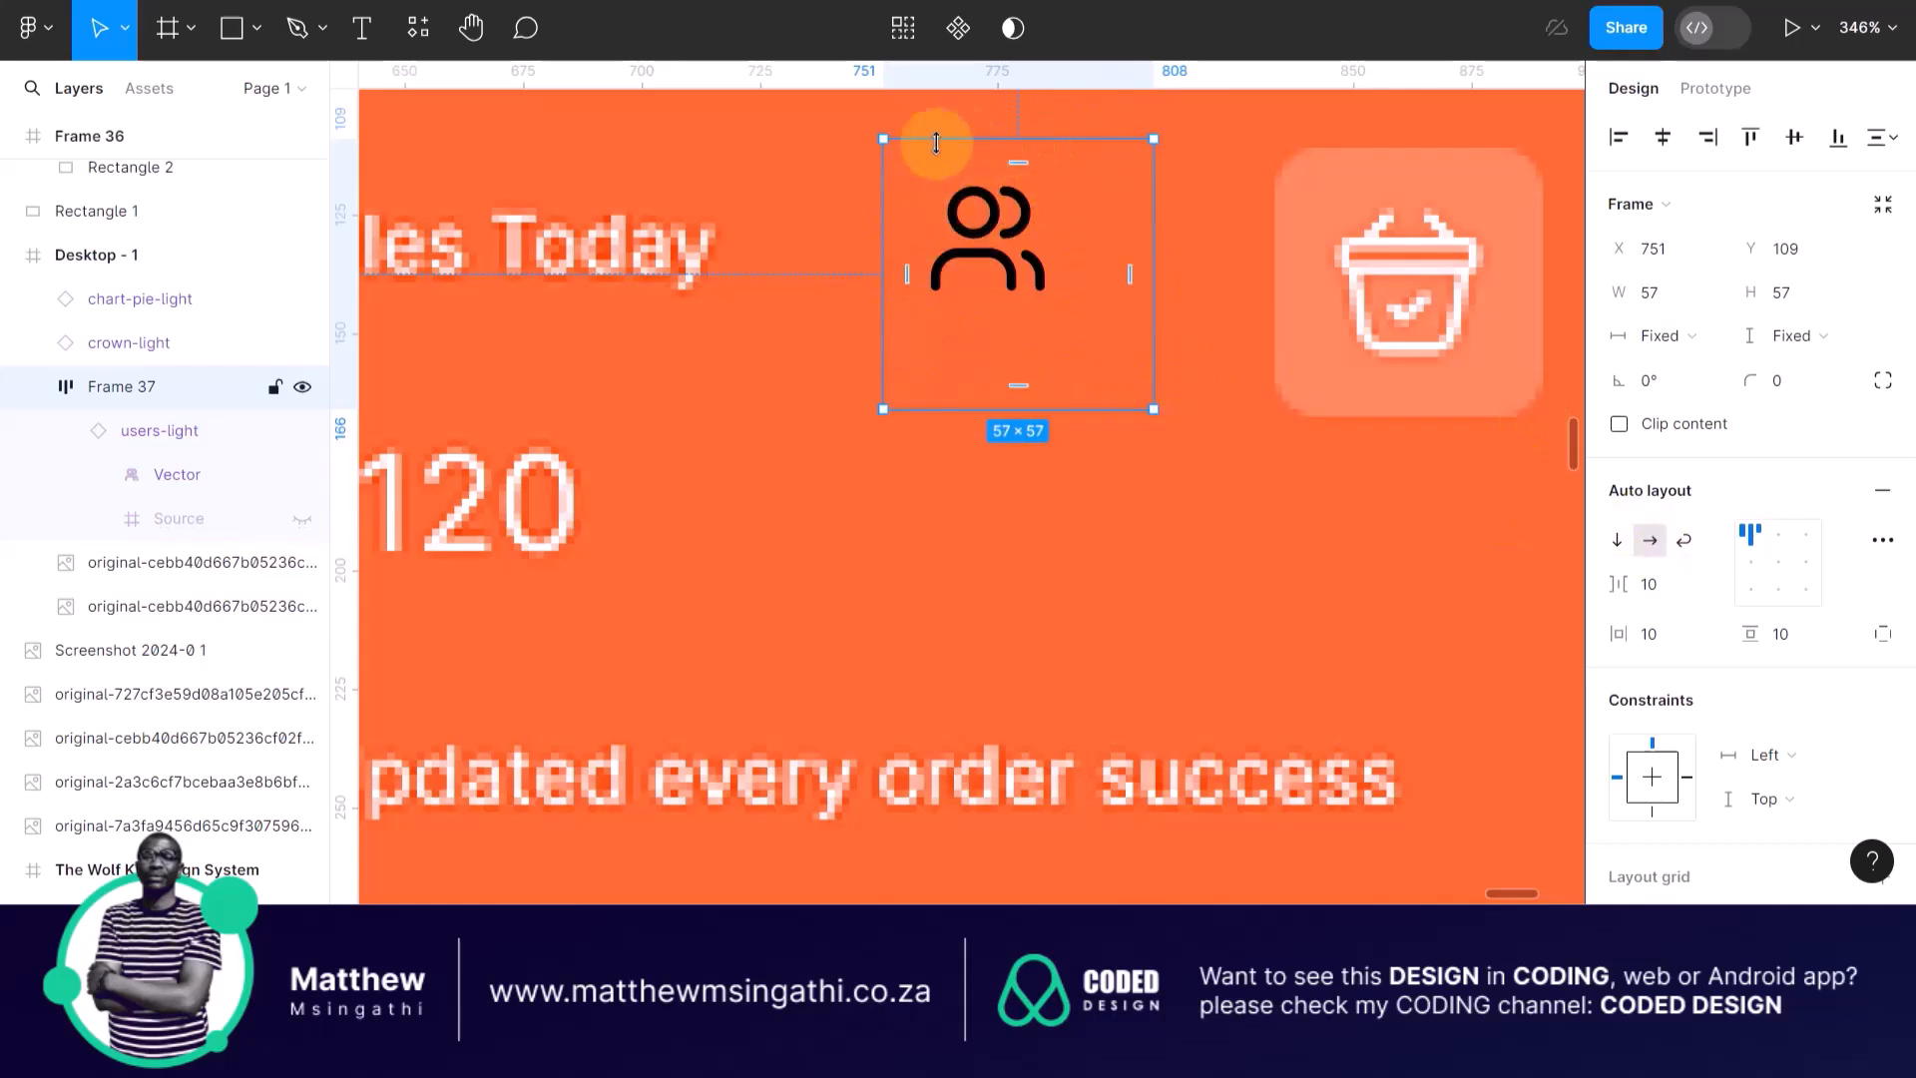
click(1776, 565)
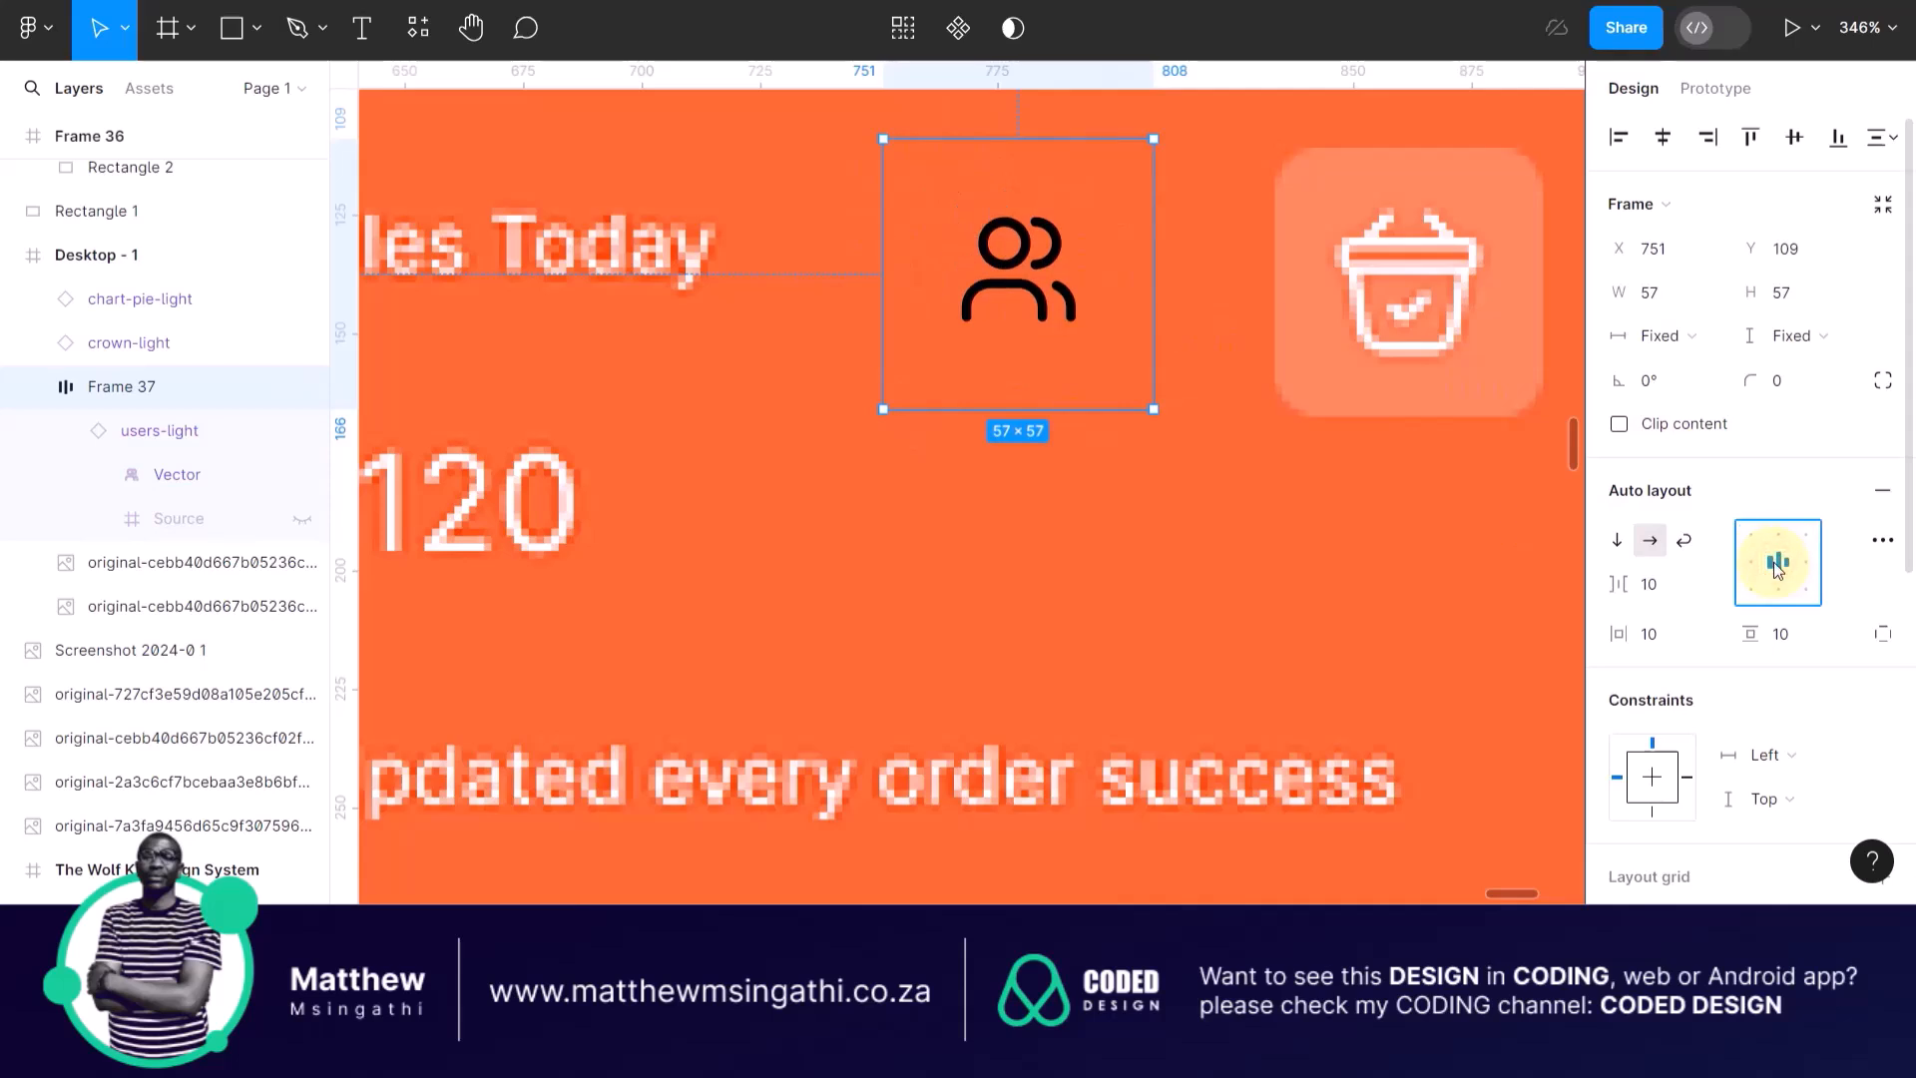
Recolour the users icon inside its frame with the WHITE library colour style.
click(1020, 249)
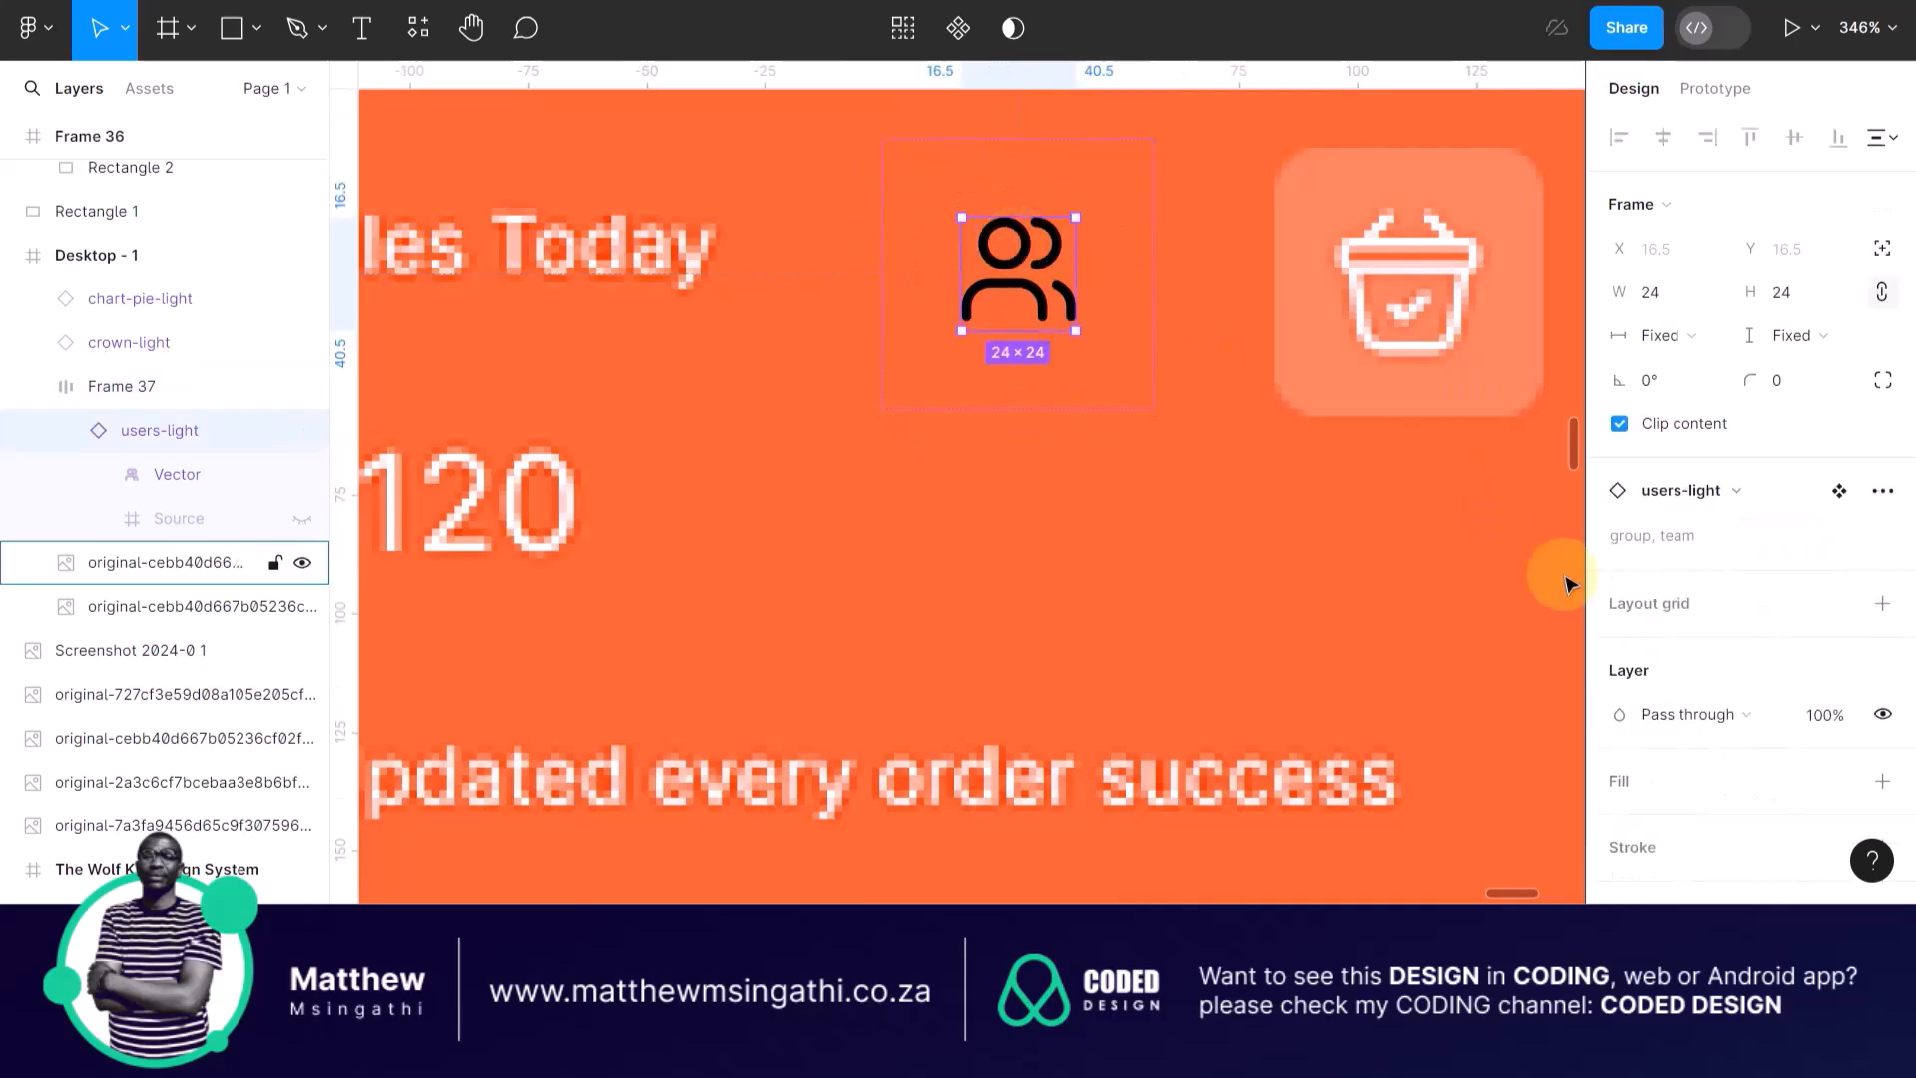
scroll(1754, 577, down, 3)
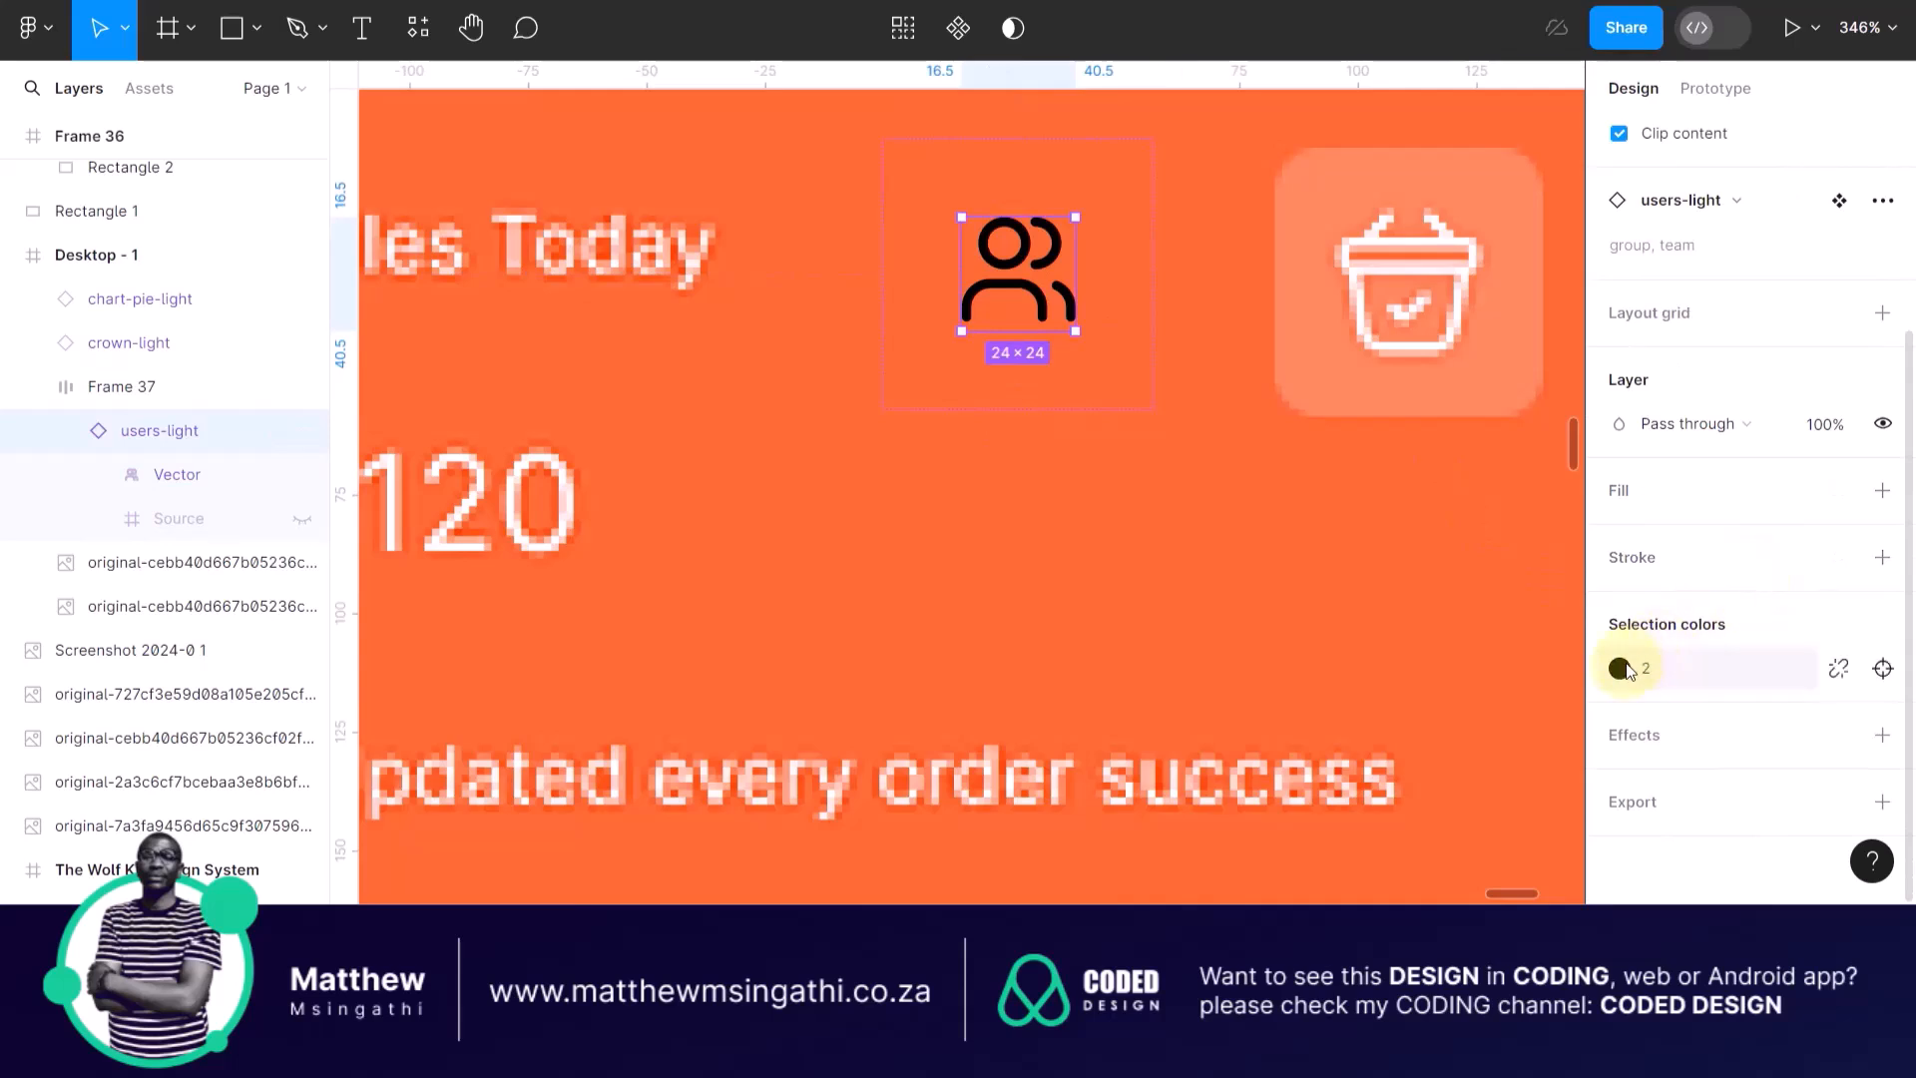
click(1618, 668)
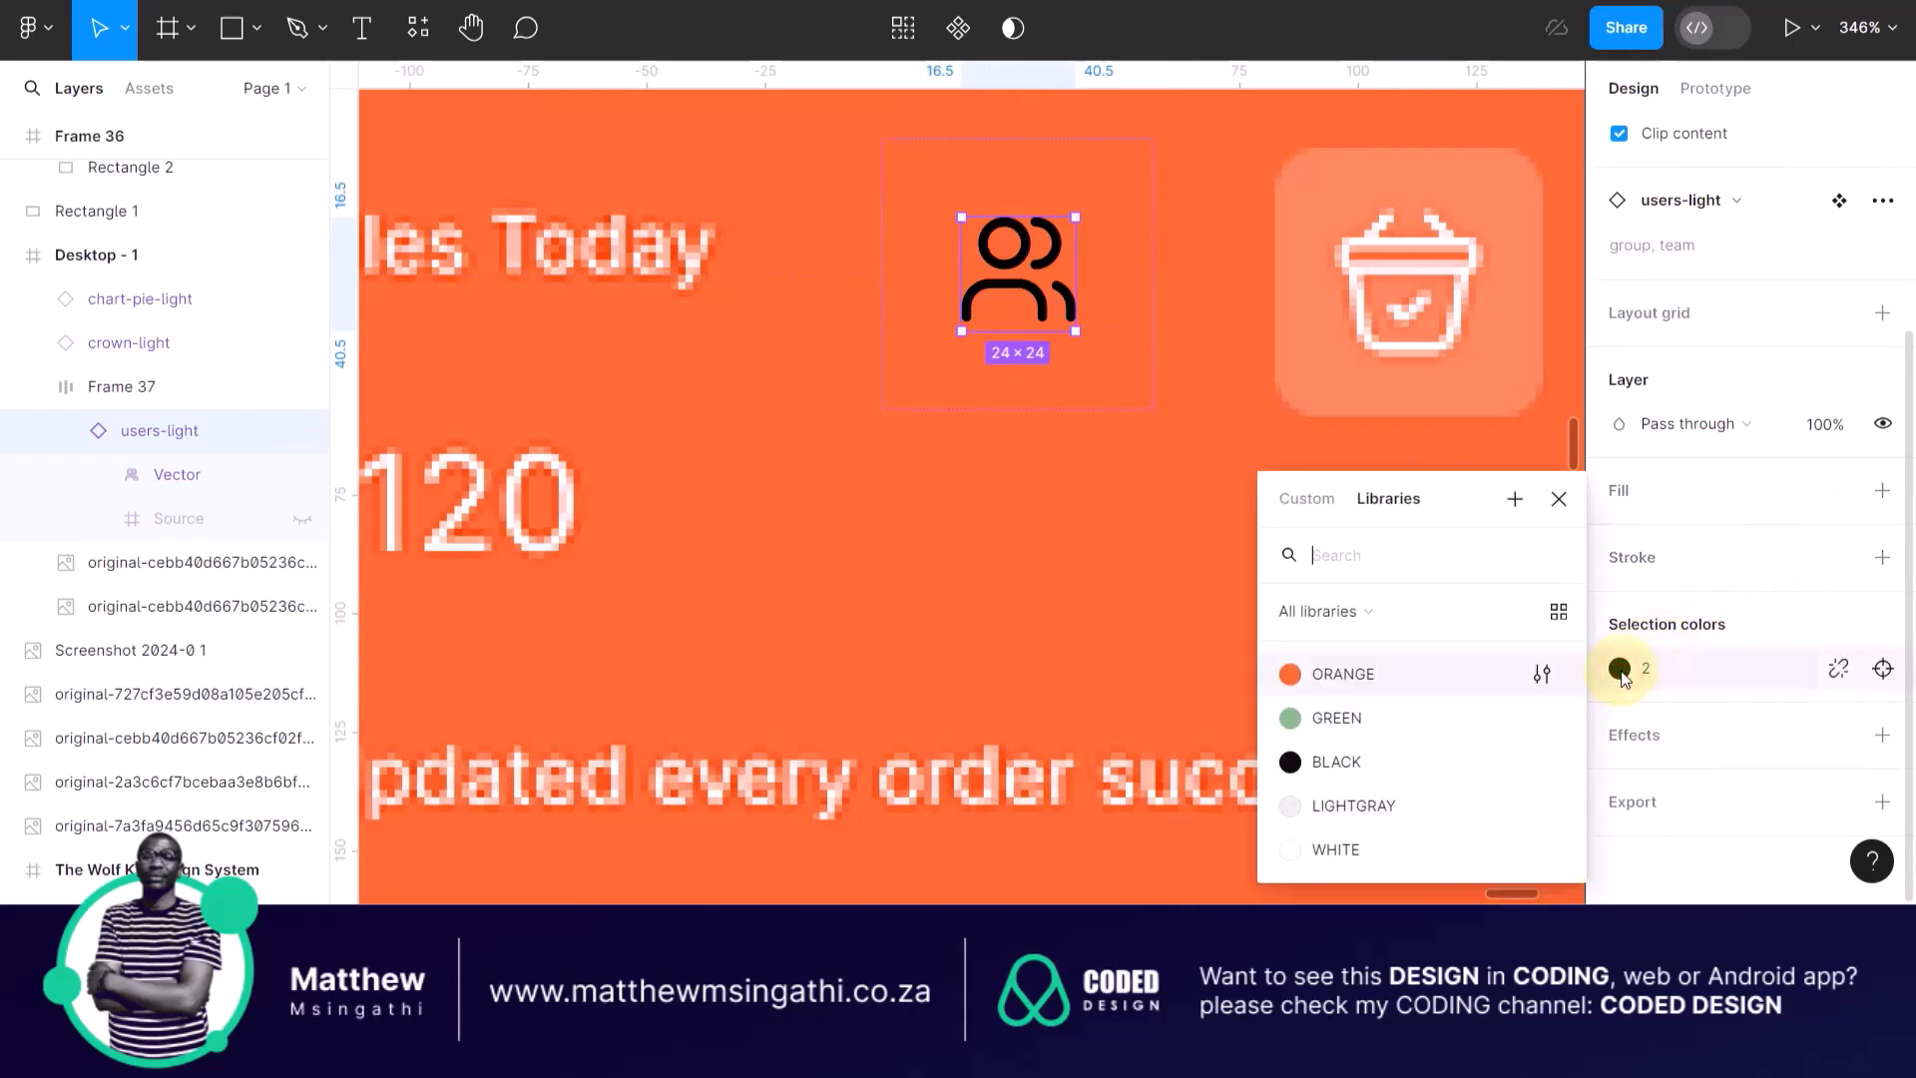
click(1297, 850)
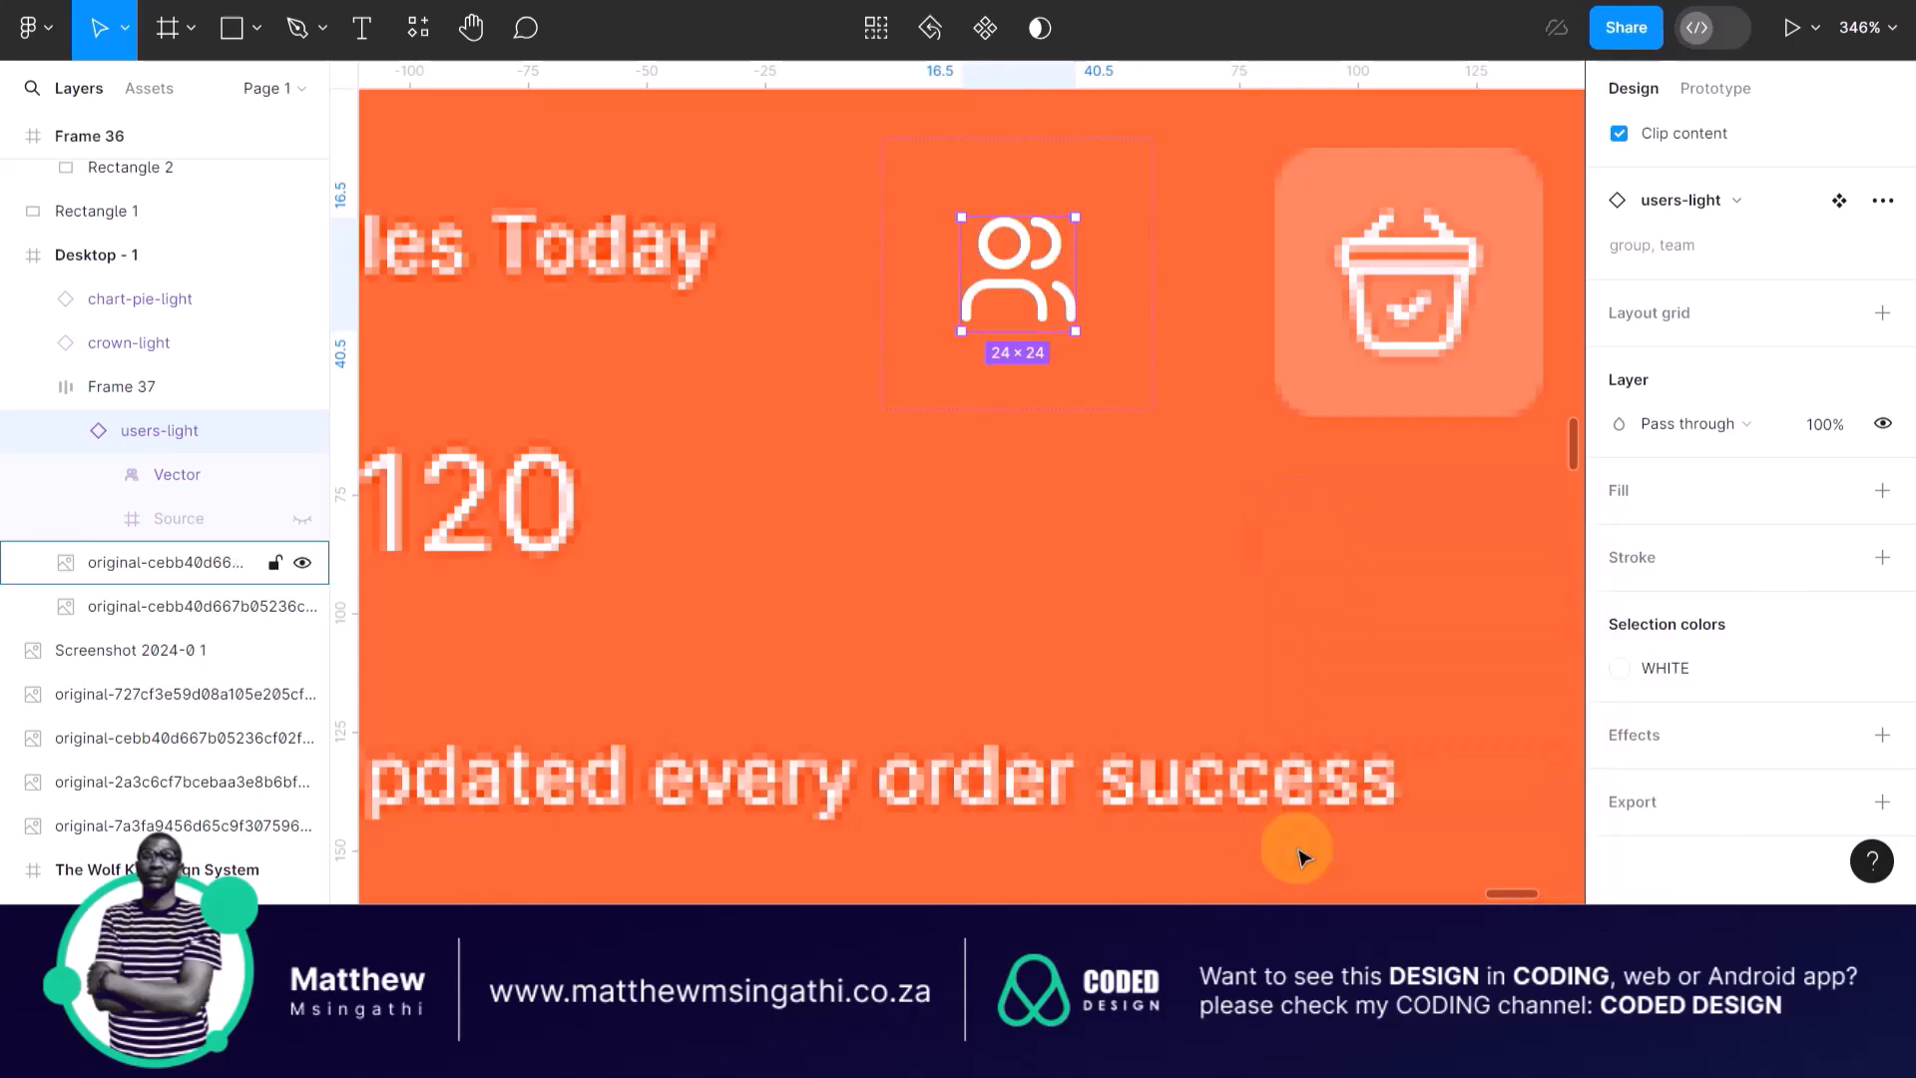
click(1043, 542)
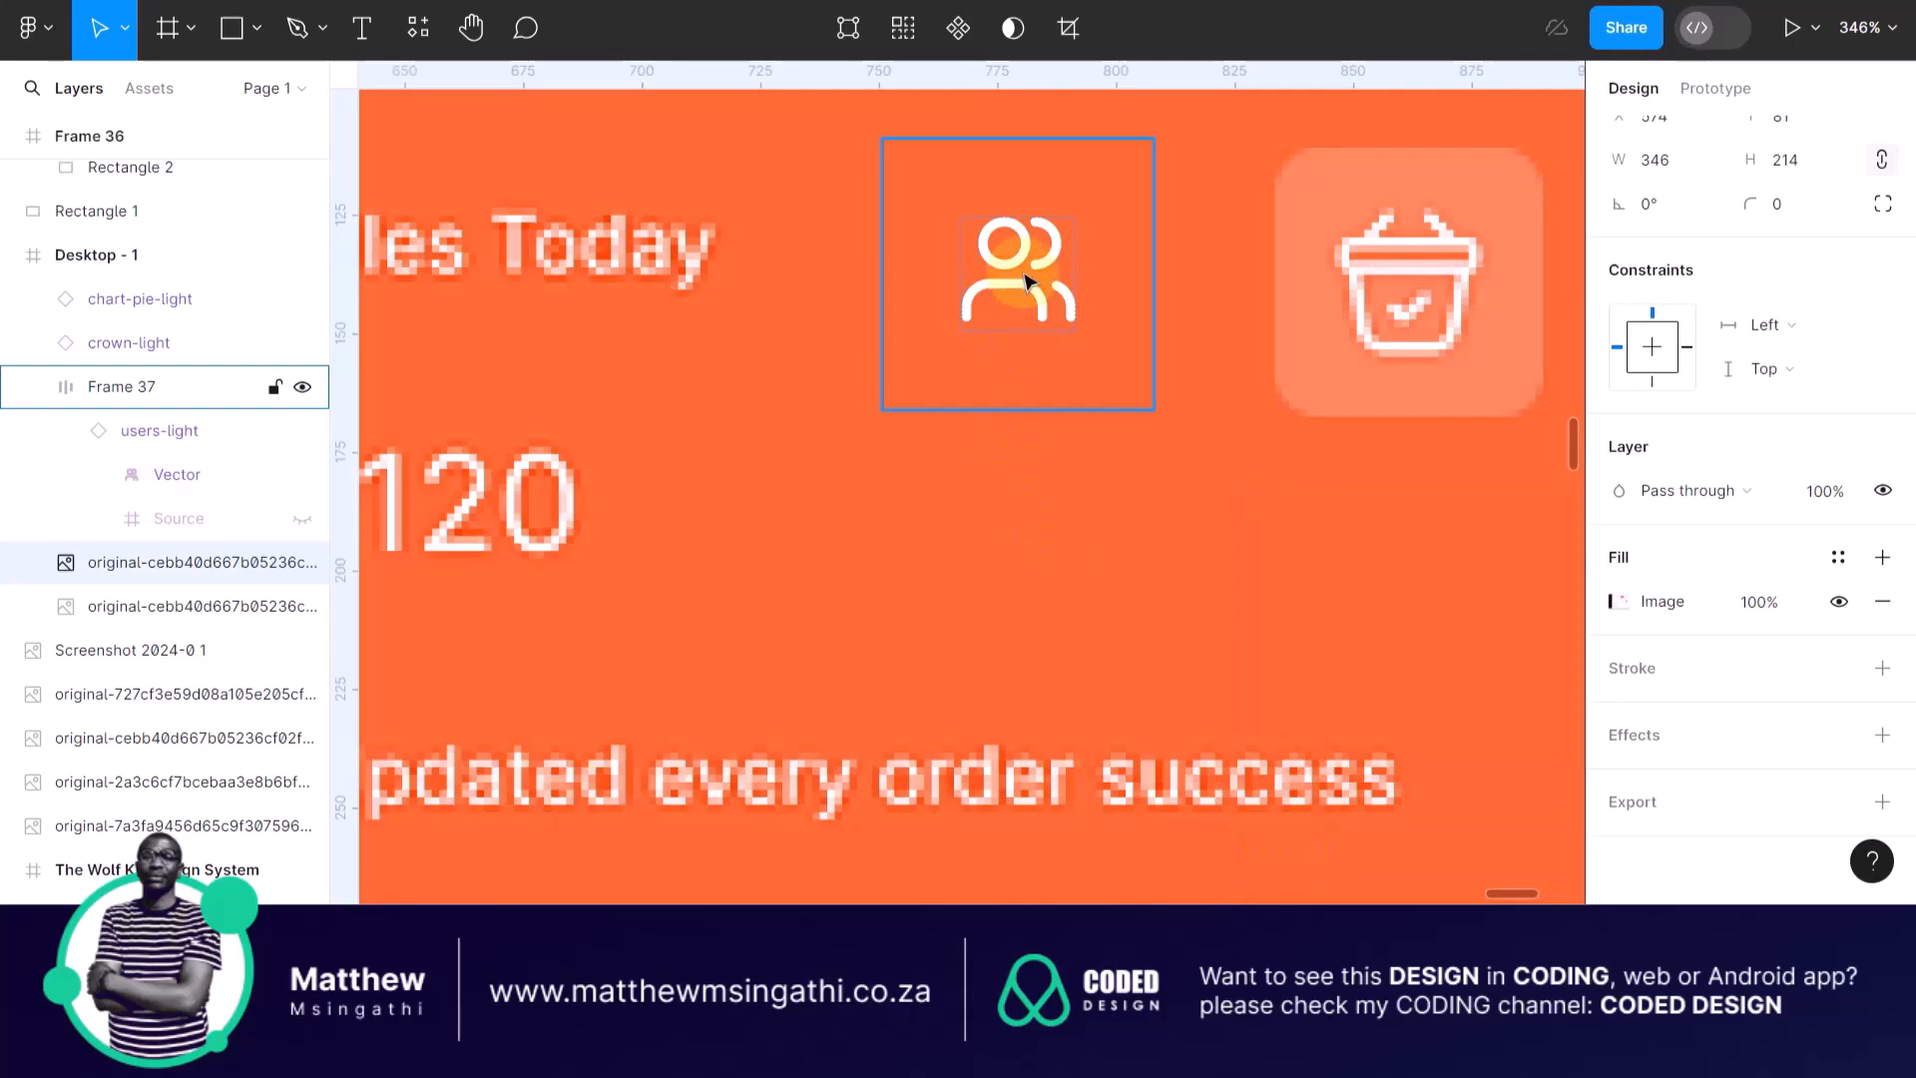
Add an FFFFFF fill to the users icon frame and reduce the fill's opacity to 43%.
click(1041, 180)
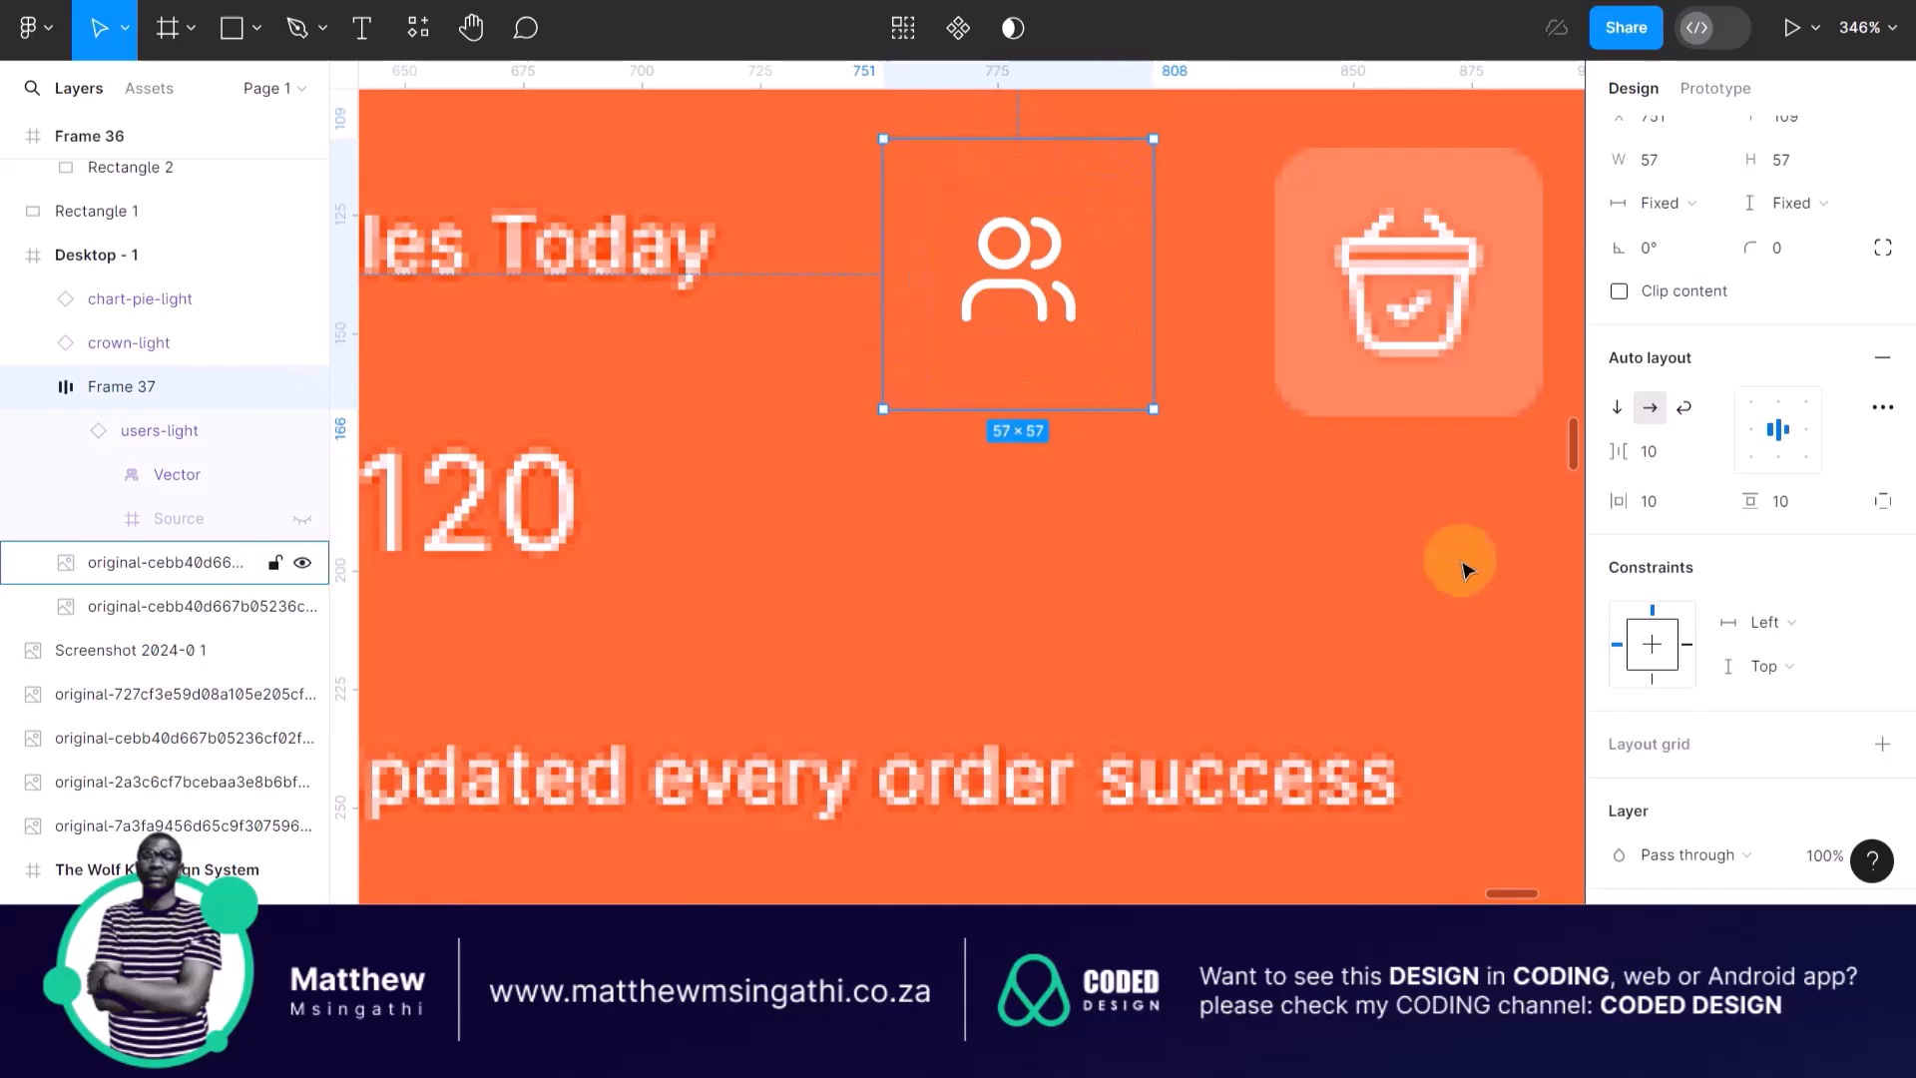
scroll(1813, 637, down, 3)
scroll(1810, 632, down, 2)
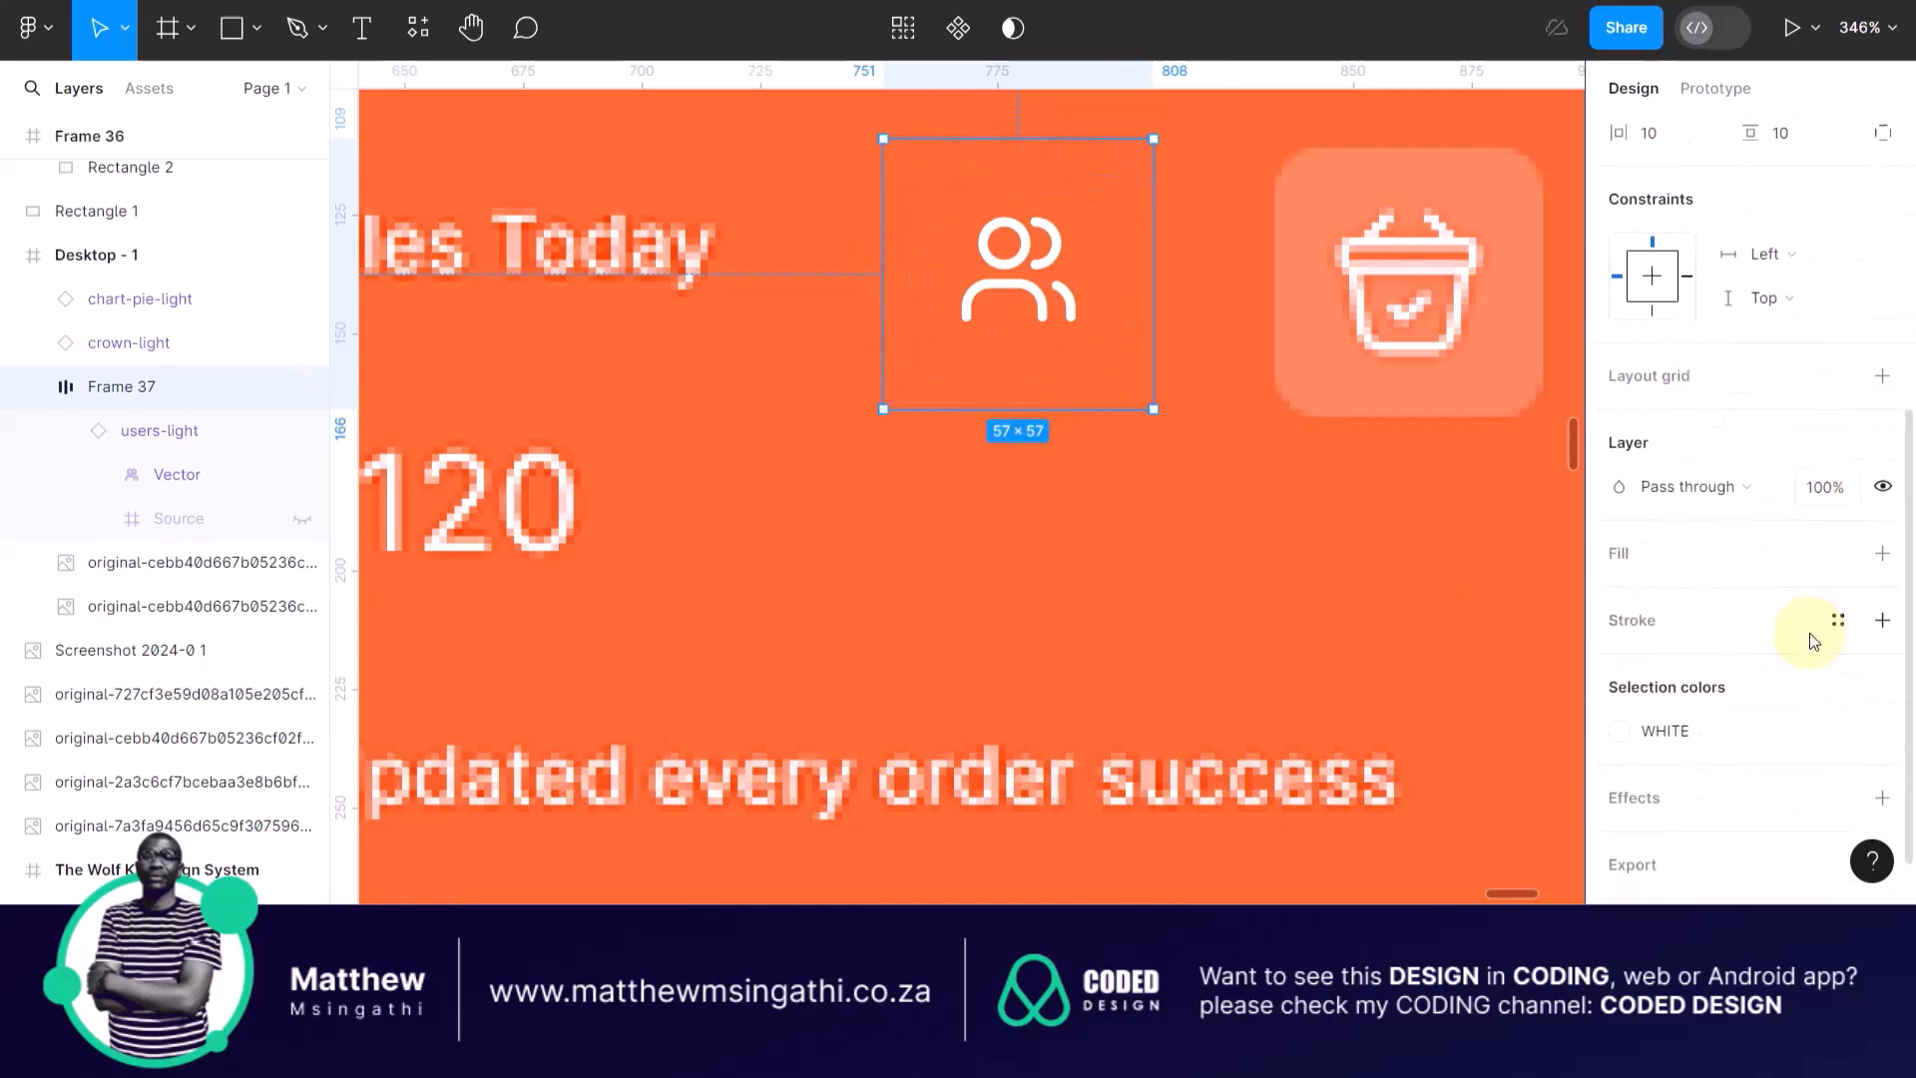
click(1882, 554)
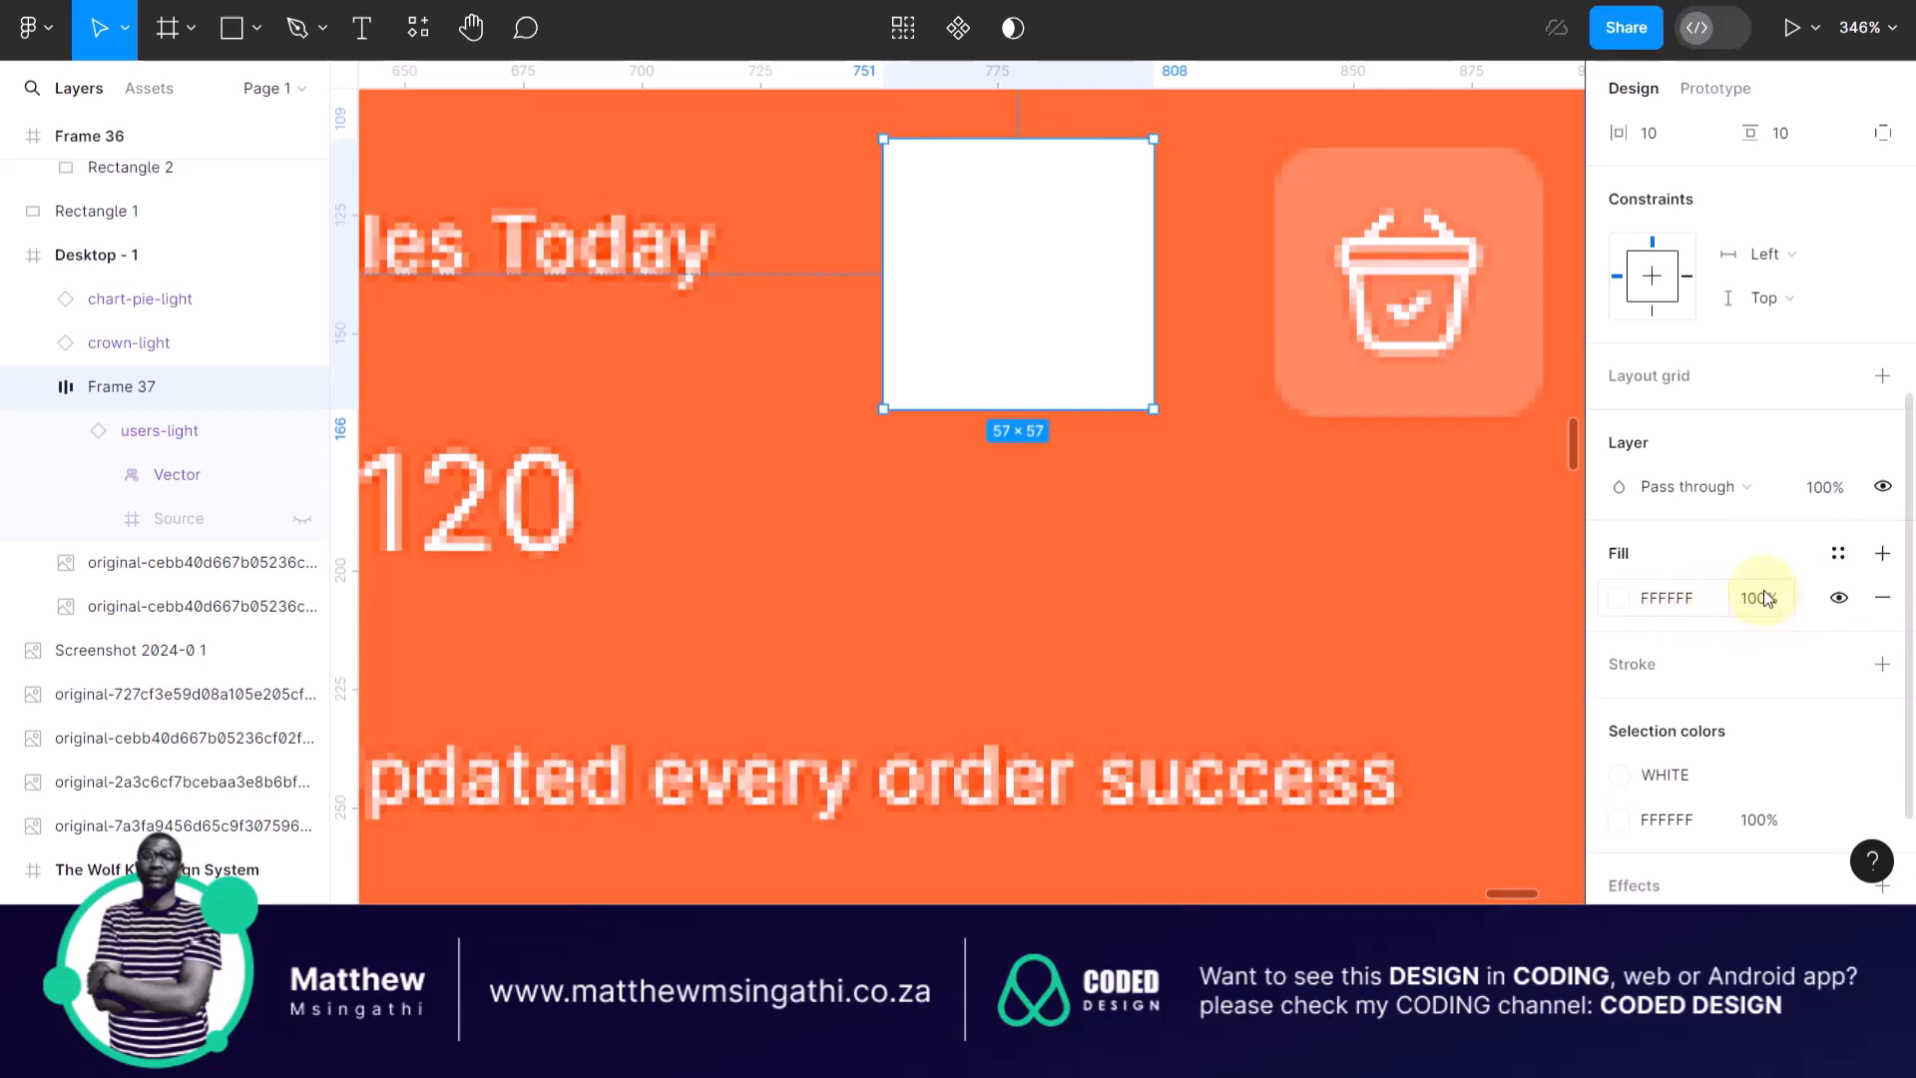
click(1758, 606)
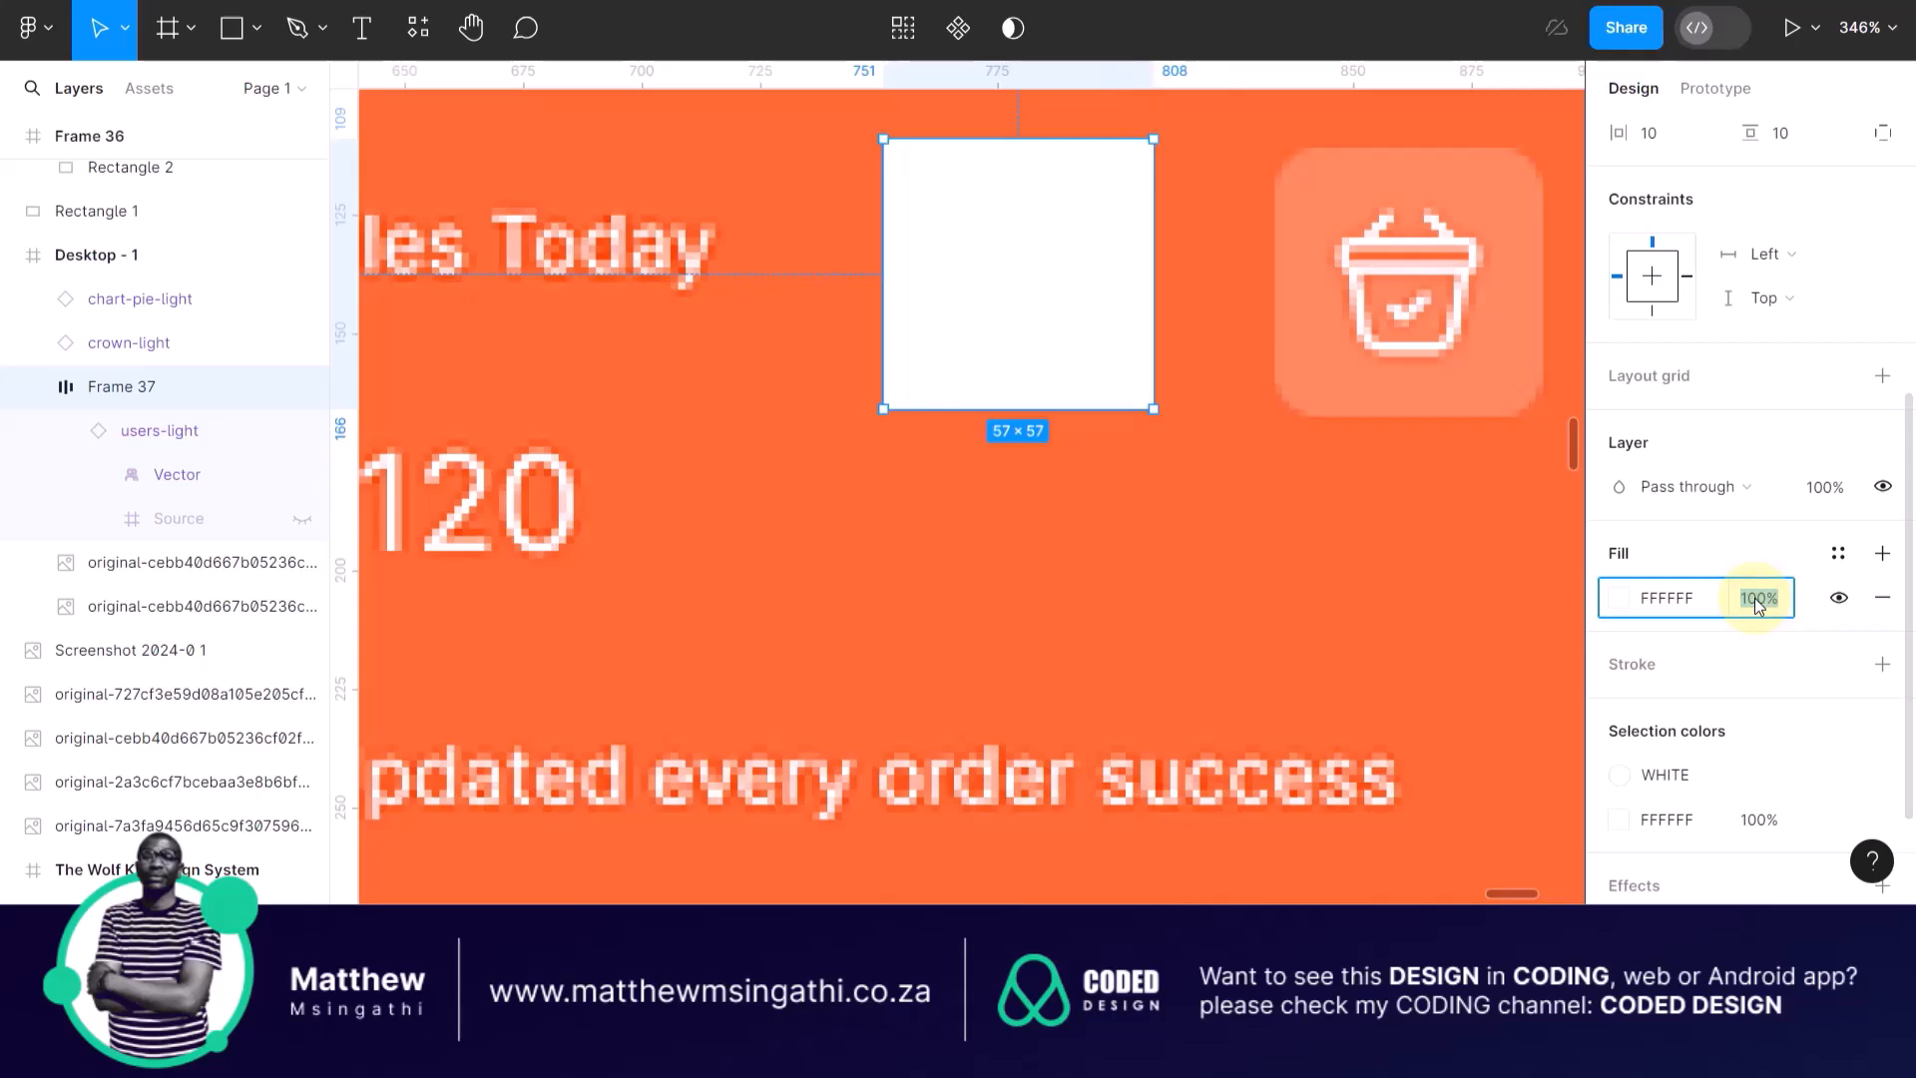
text(50)
click(1738, 645)
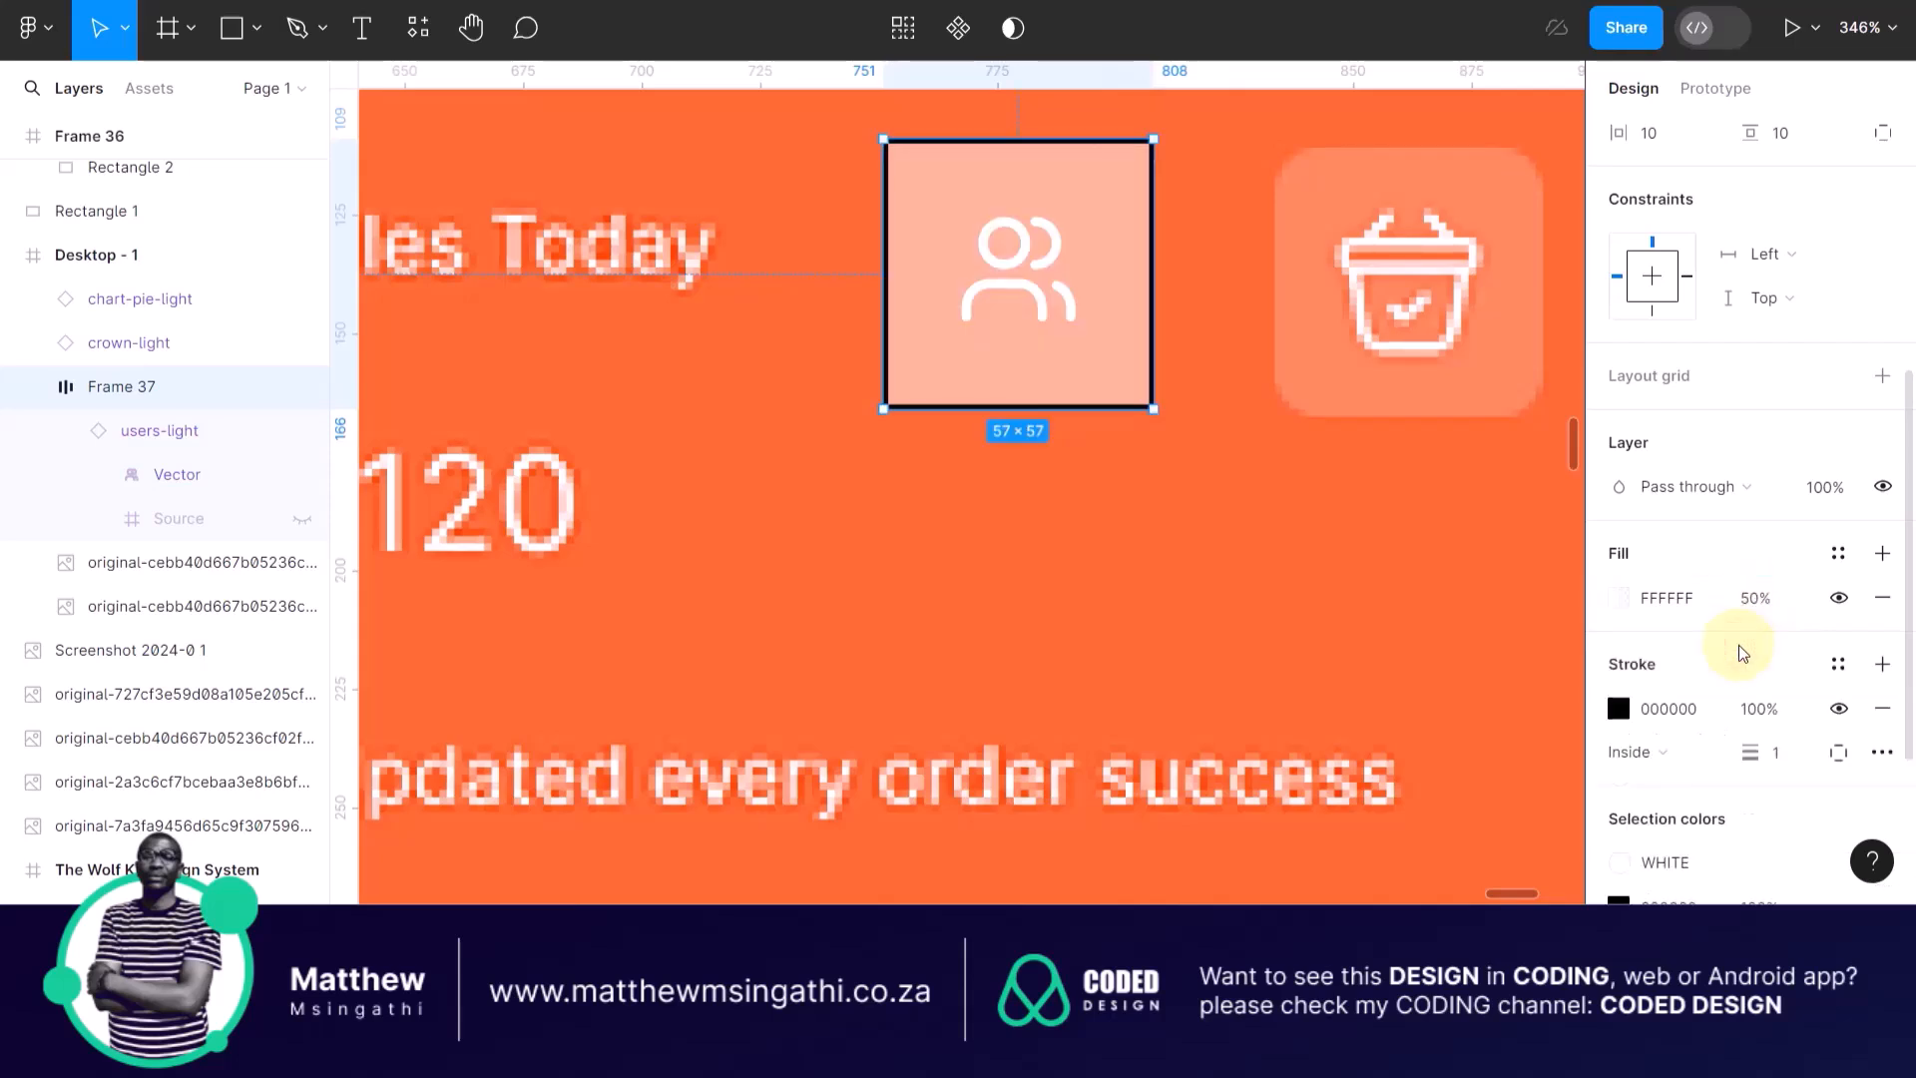
click(1621, 601)
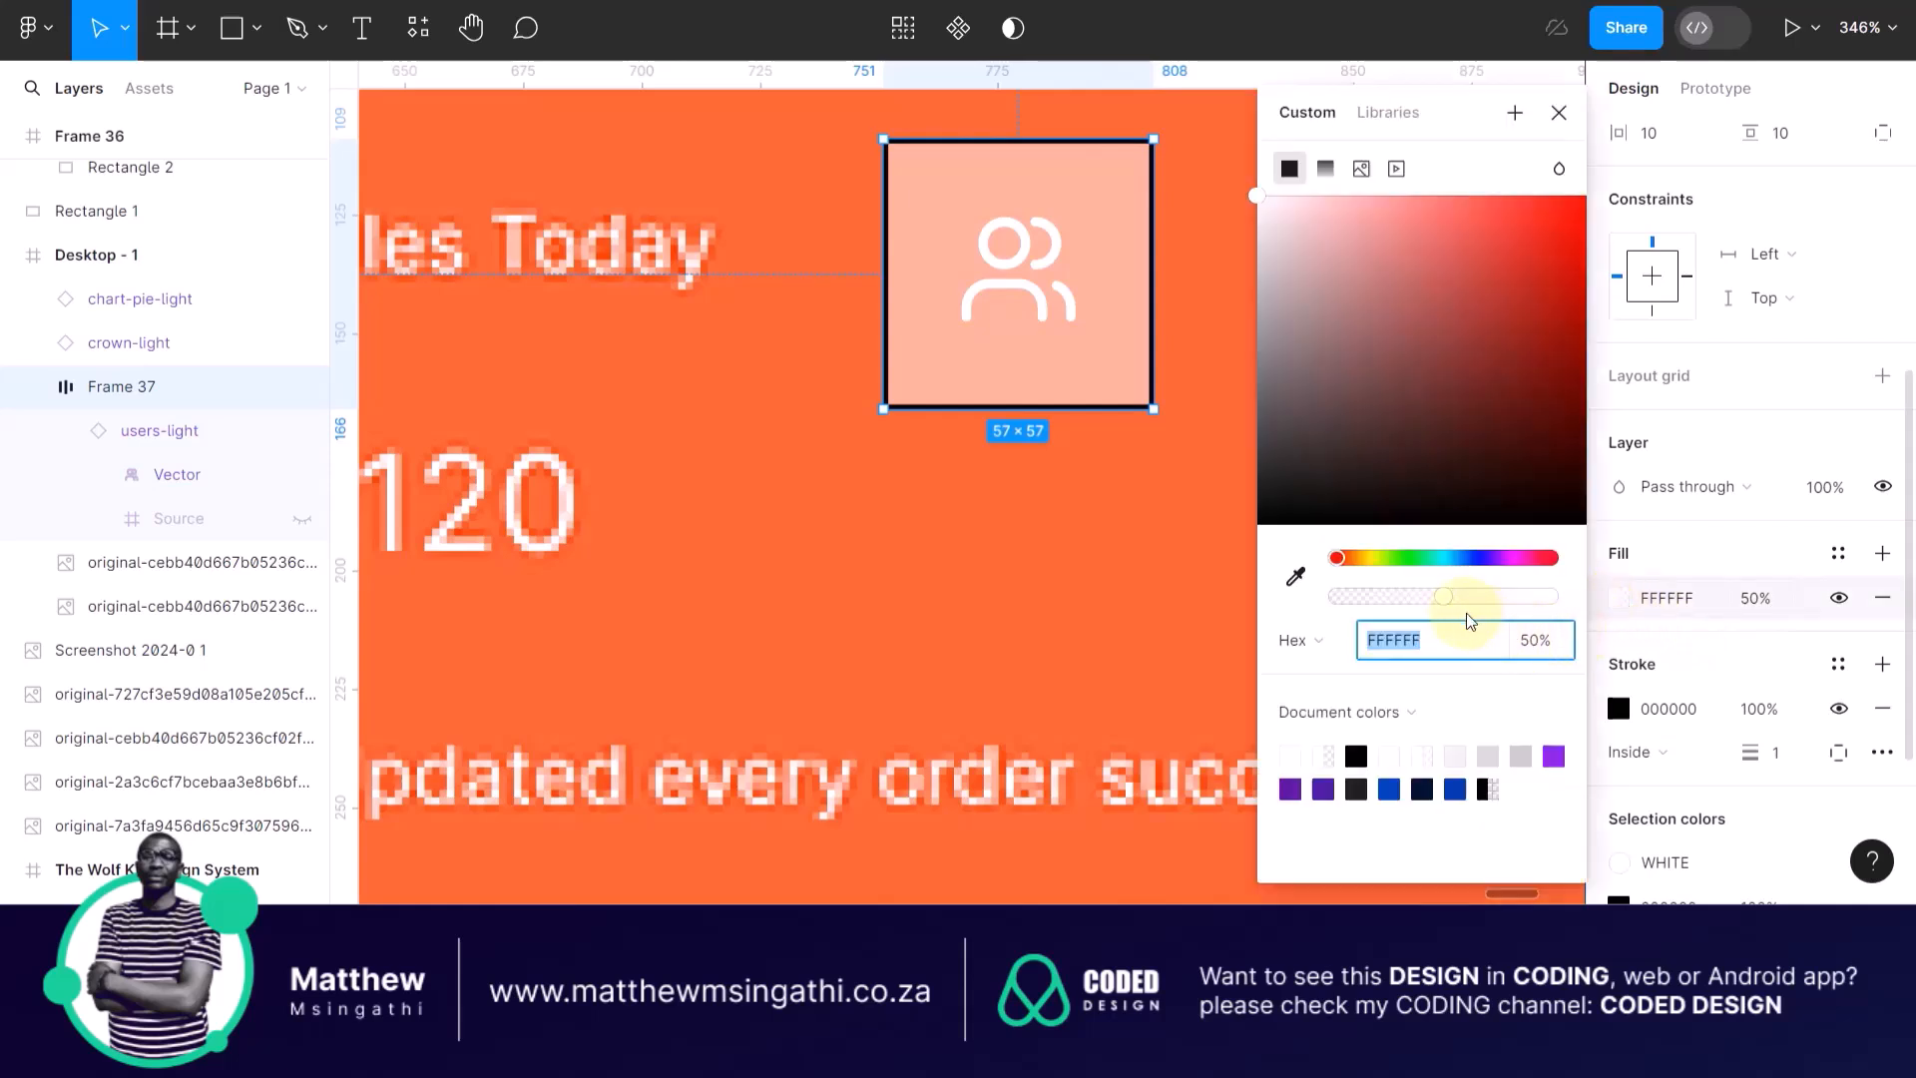
mouse_move(1445, 598)
mouse_down()
mouse_move(1356, 591)
mouse_move(1525, 585)
mouse_move(1428, 594)
mouse_up()
click(1152, 570)
click(1112, 351)
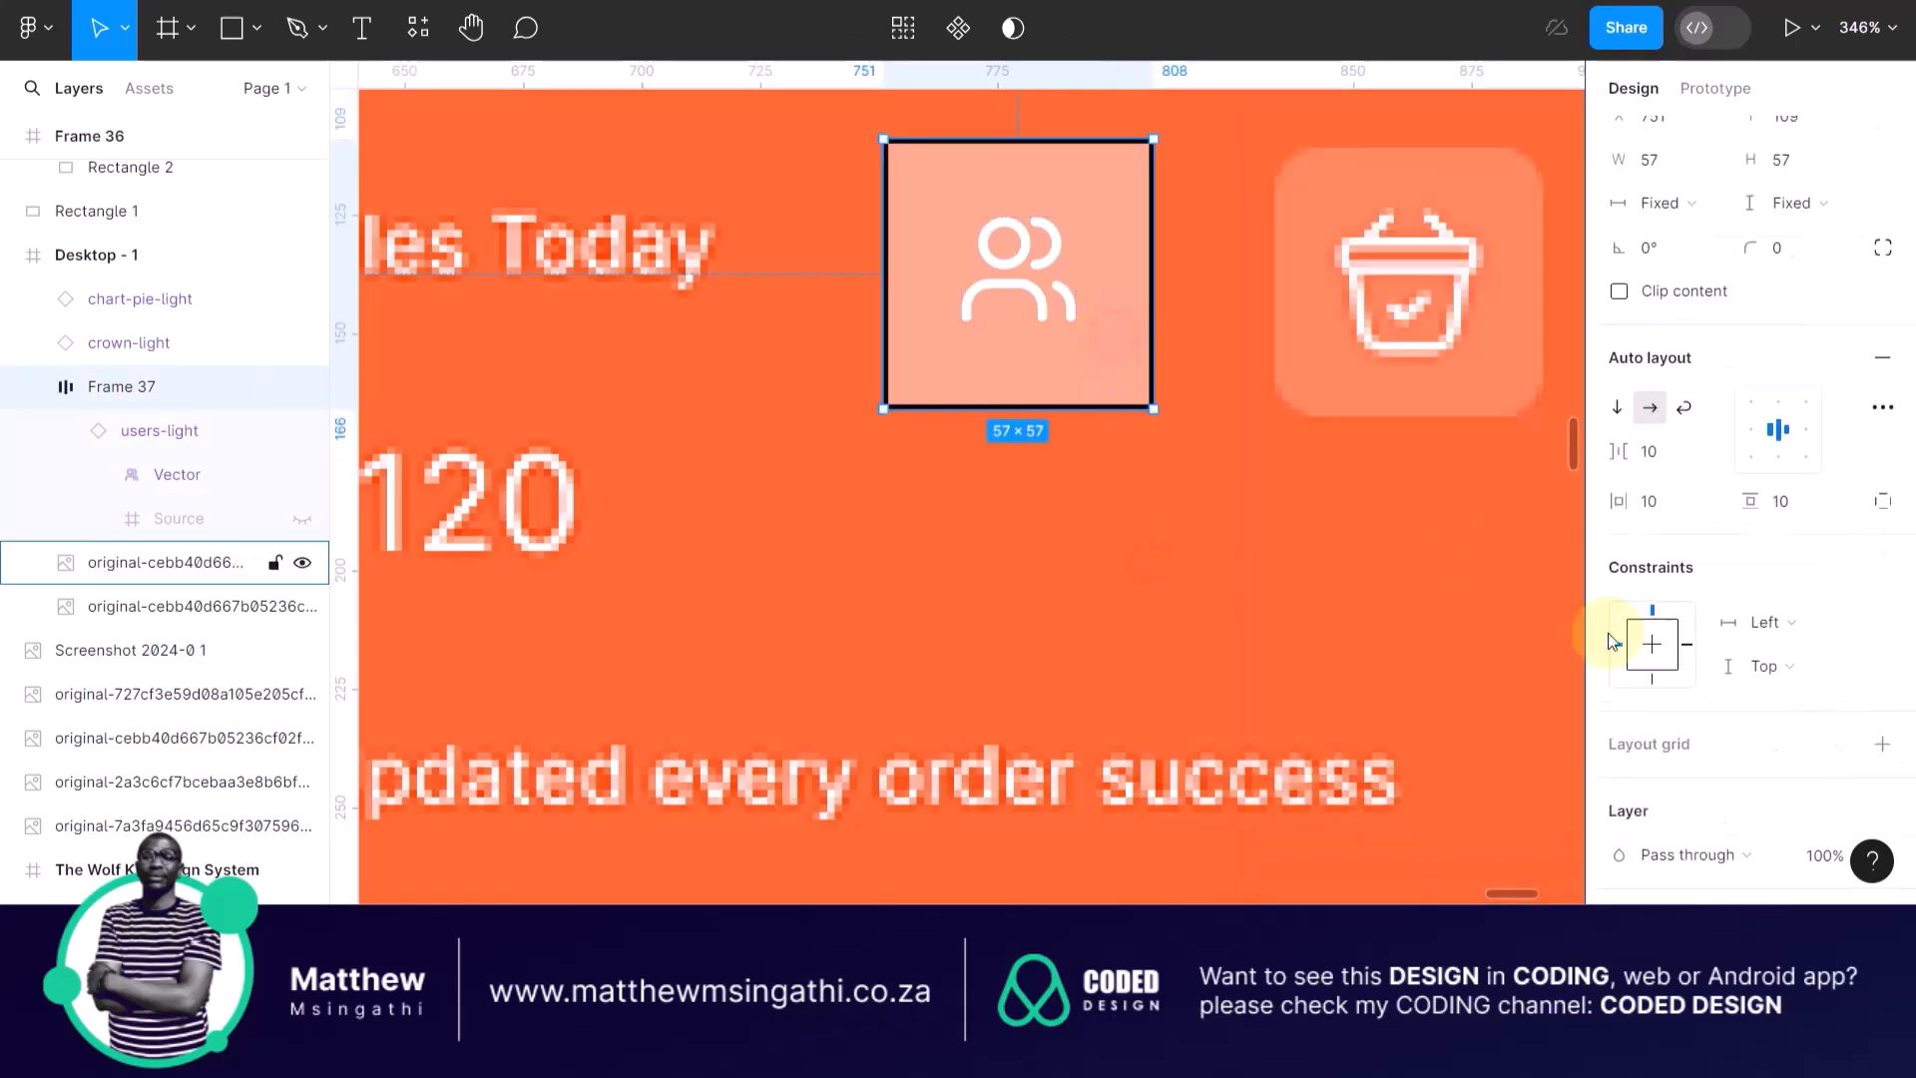
Remove the black 1 px inside stroke from the users icon frame.
scroll(1704, 665, down, 3)
scroll(1705, 666, down, 1)
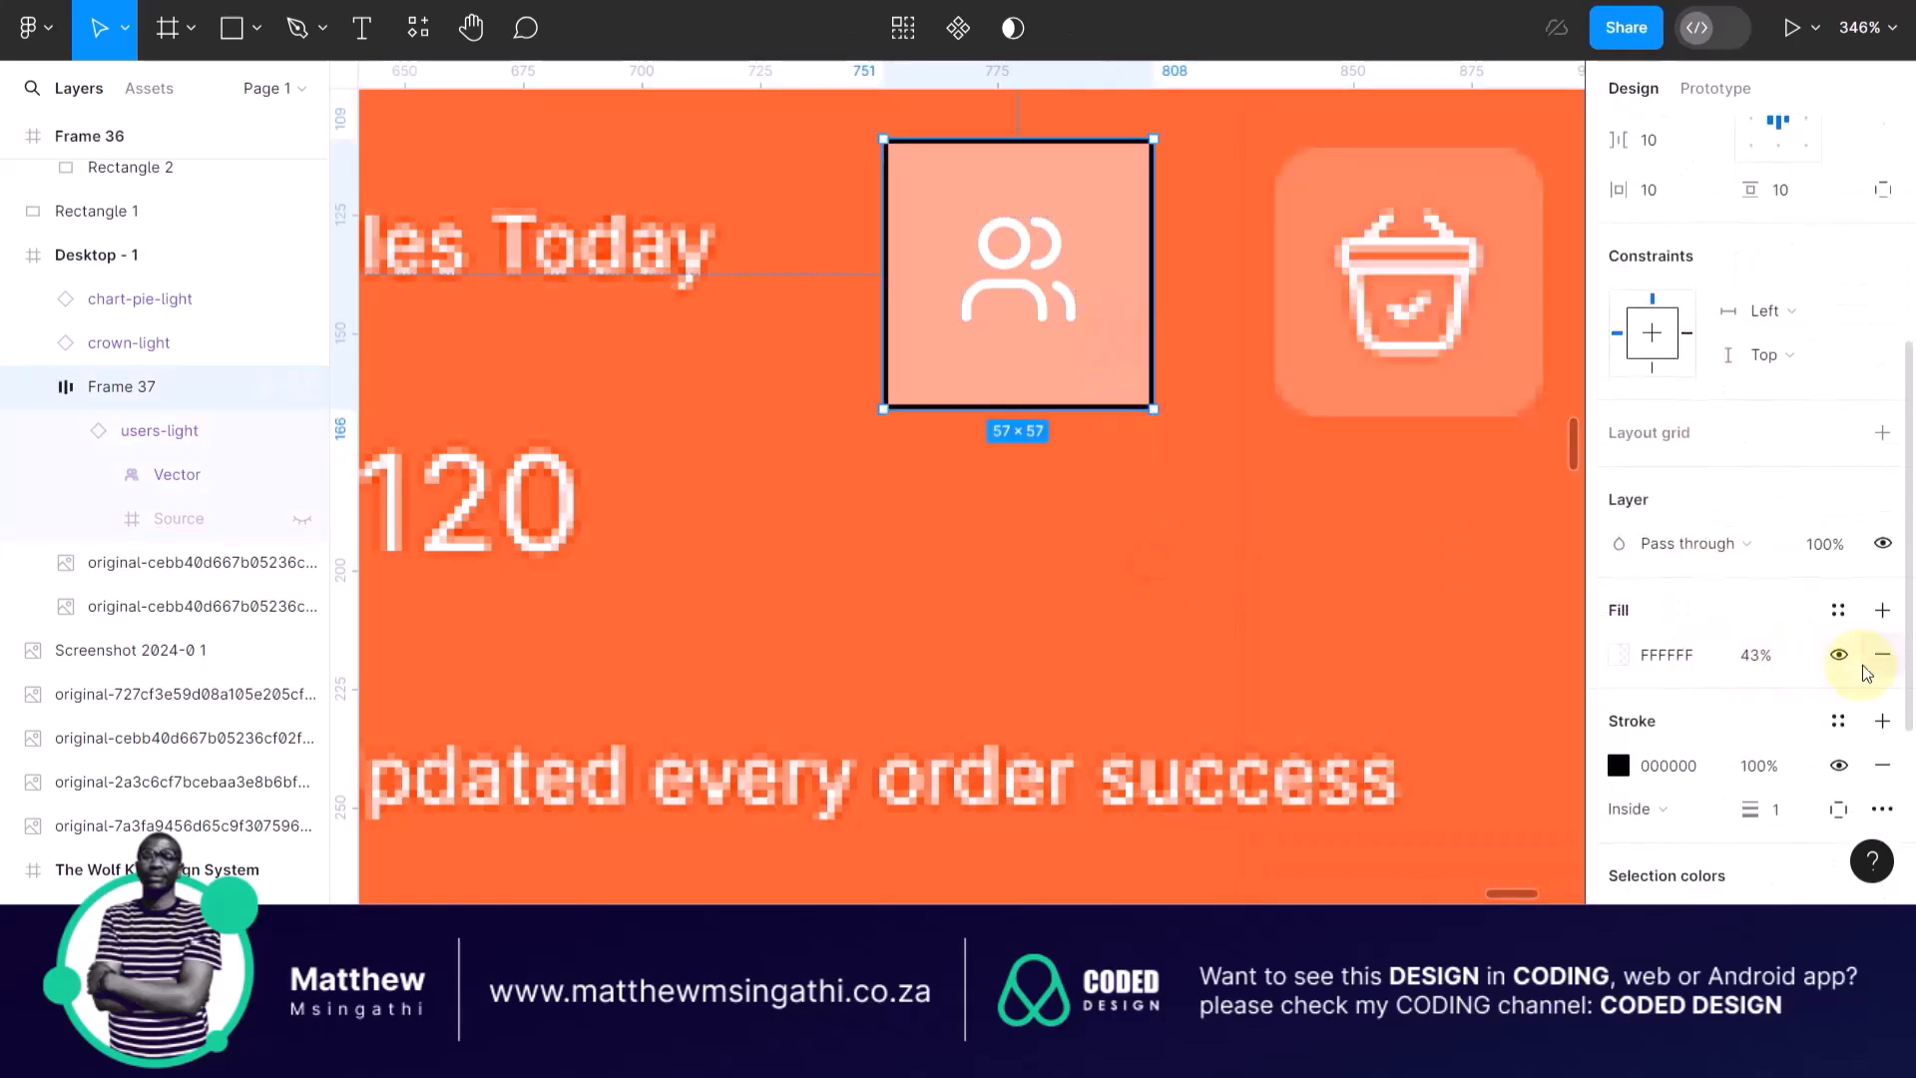
scroll(1733, 729, down, 3)
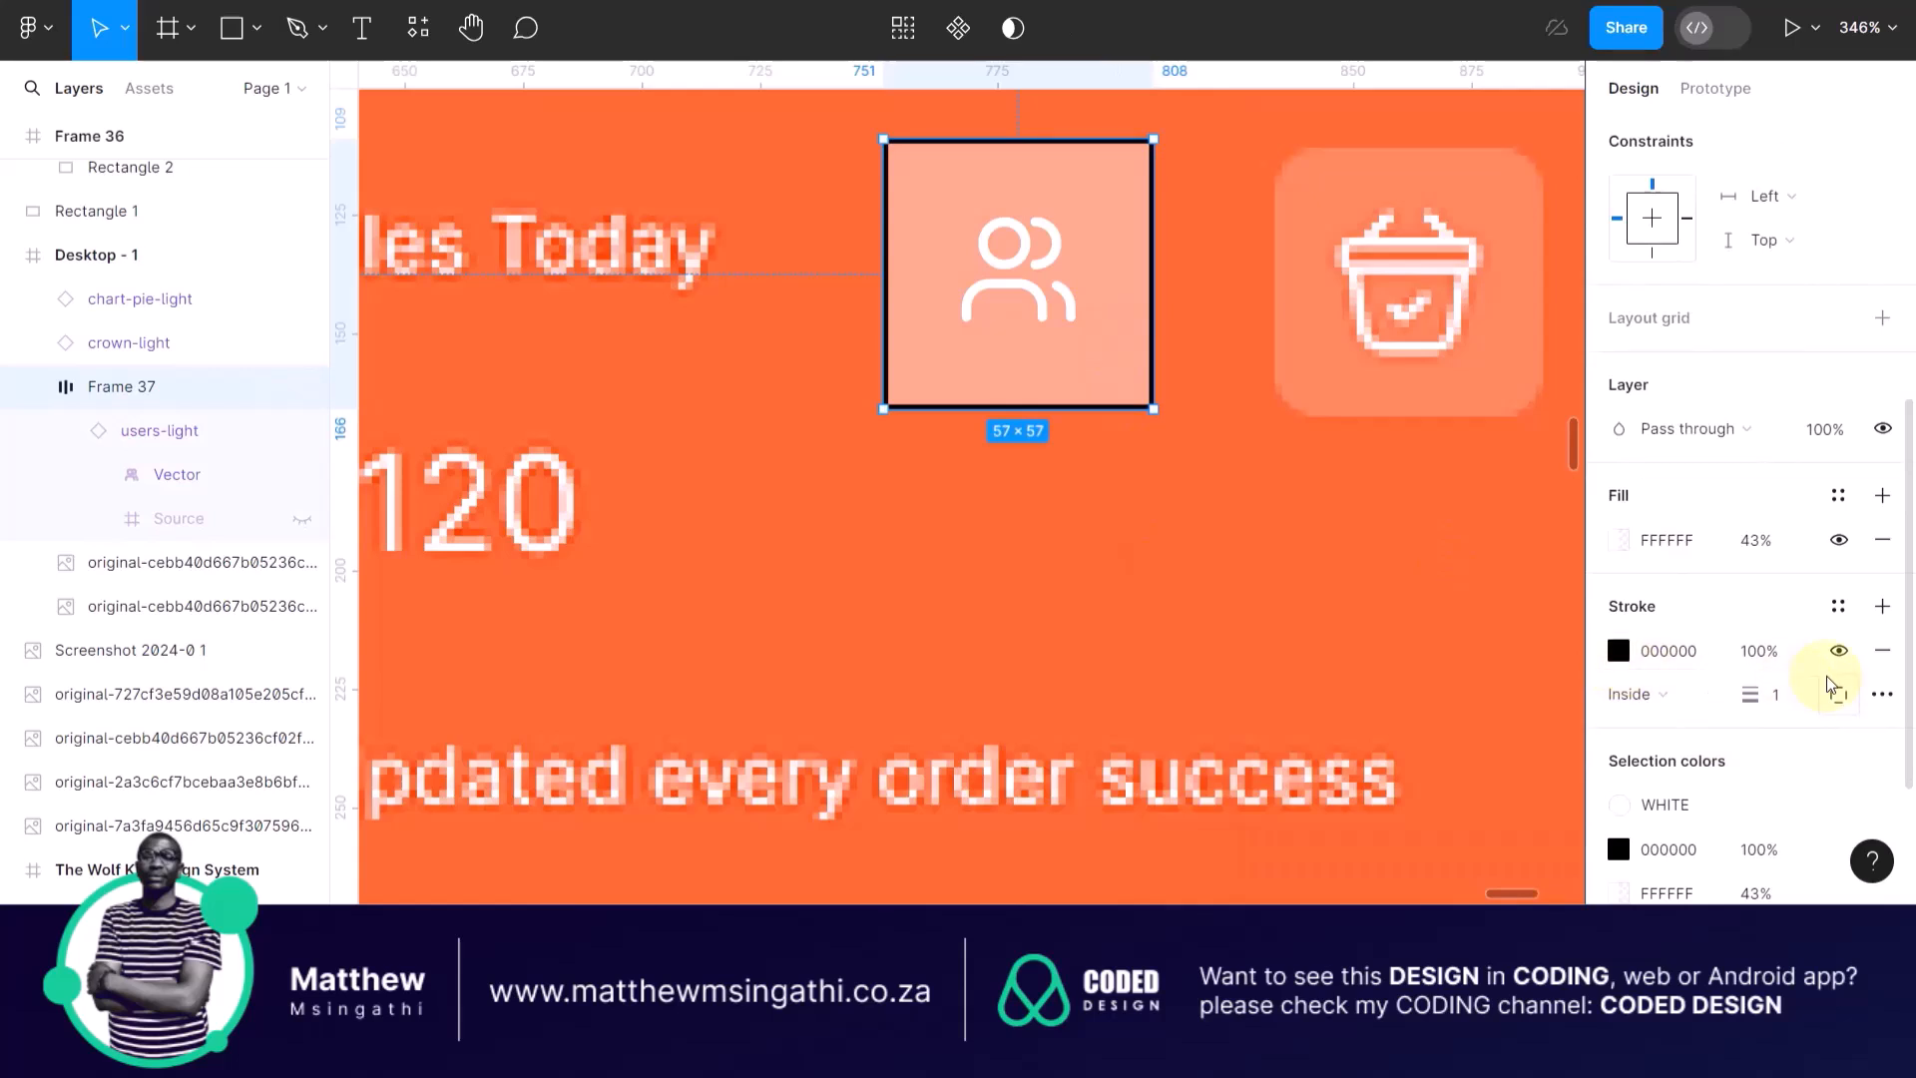
click(1882, 651)
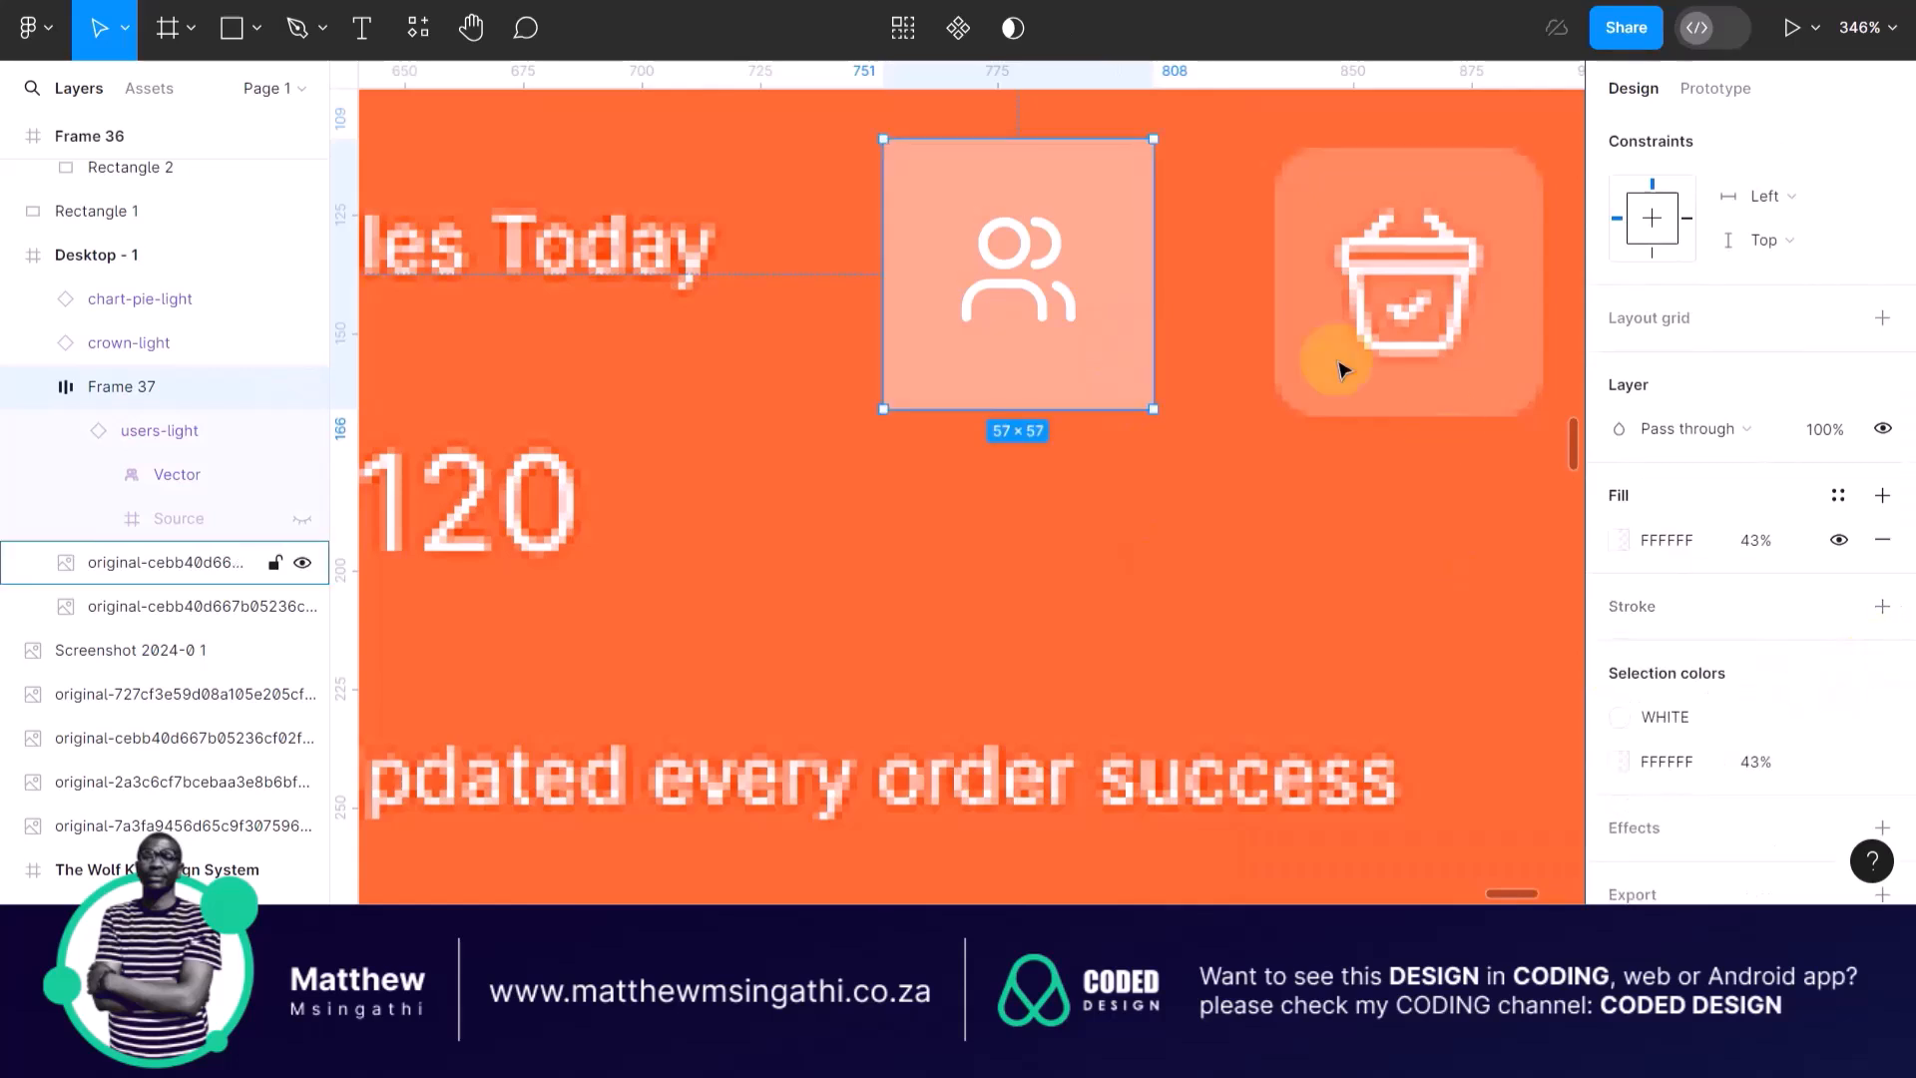
Move the users icon frame right up beside the basket tile, to X 775, Y 113.
scroll(1275, 204, up, 3)
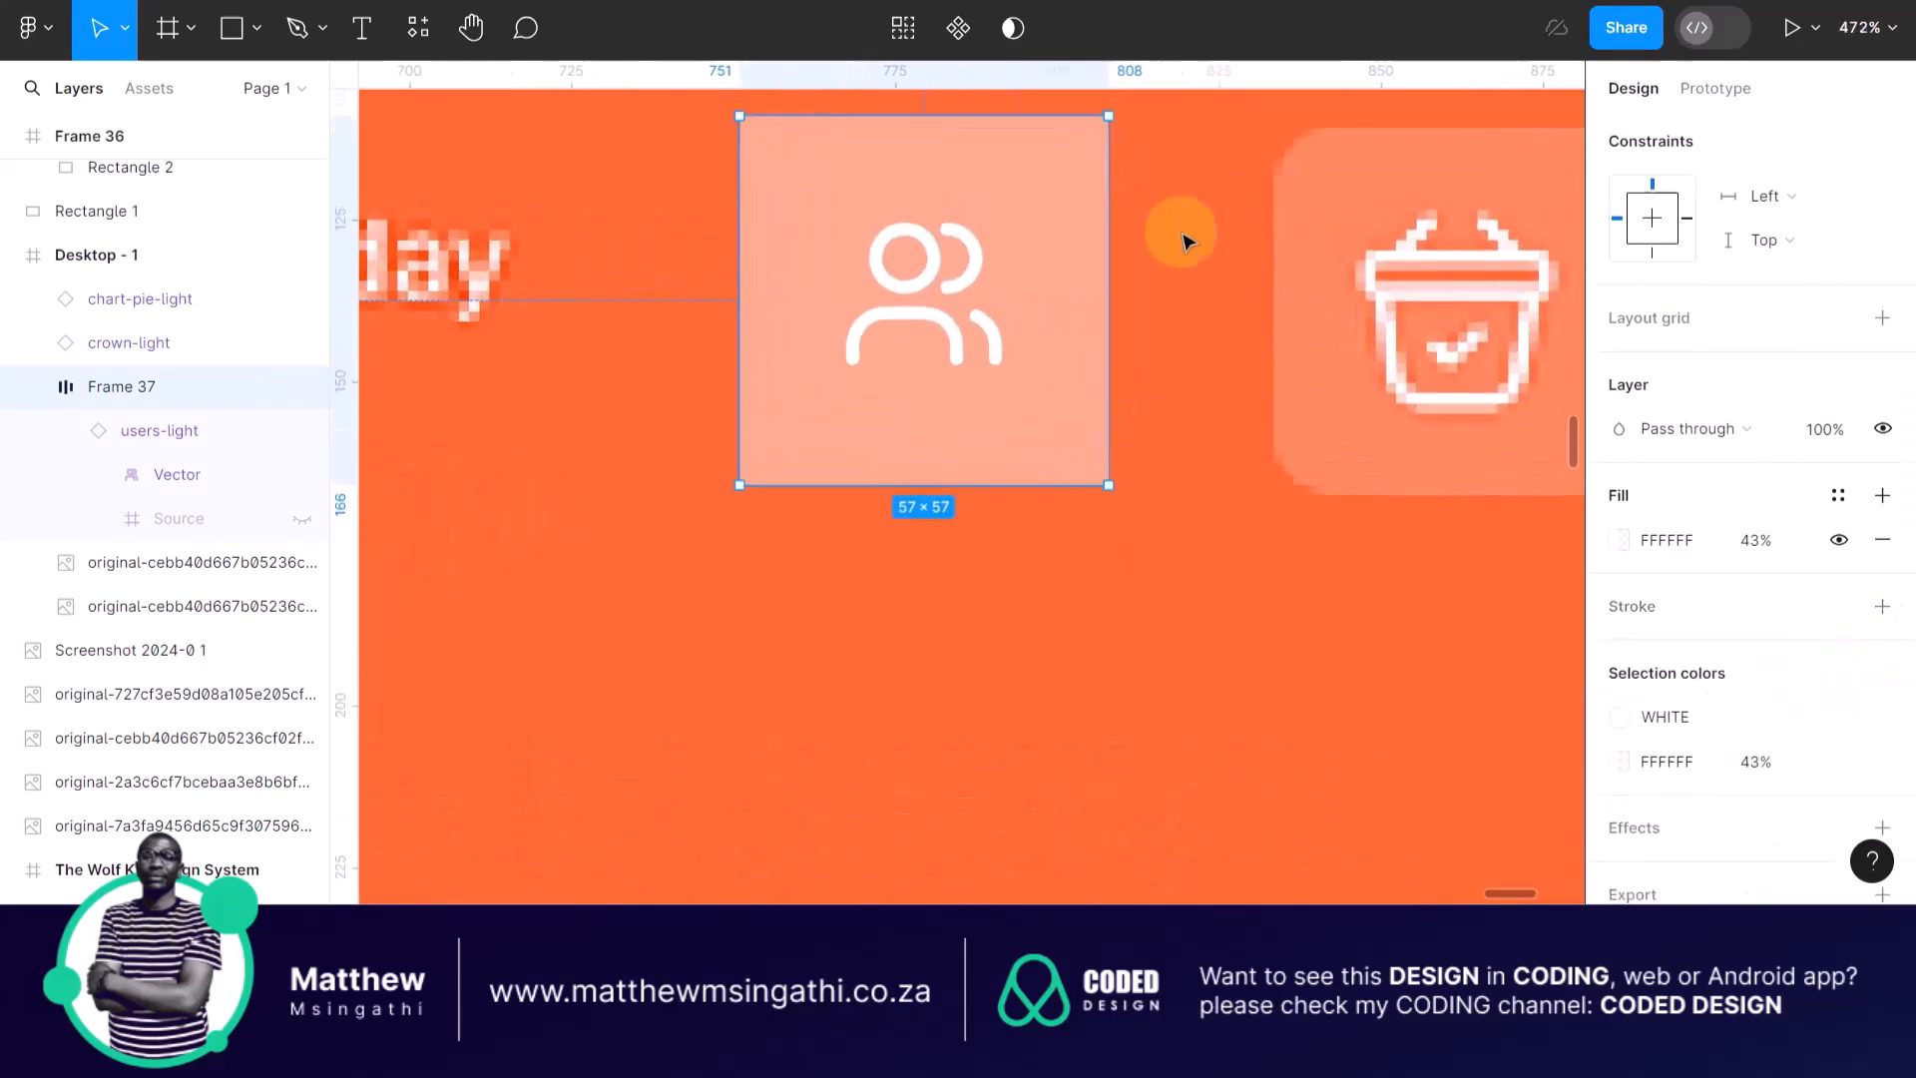
drag(1043, 209, 1205, 244)
scroll(1177, 299, right, 3)
click(1146, 483)
click(987, 304)
Lower the opacity of the users icon frame's white fill to 39% to approach the basket tile's tint.
scroll(1684, 566, down, 4)
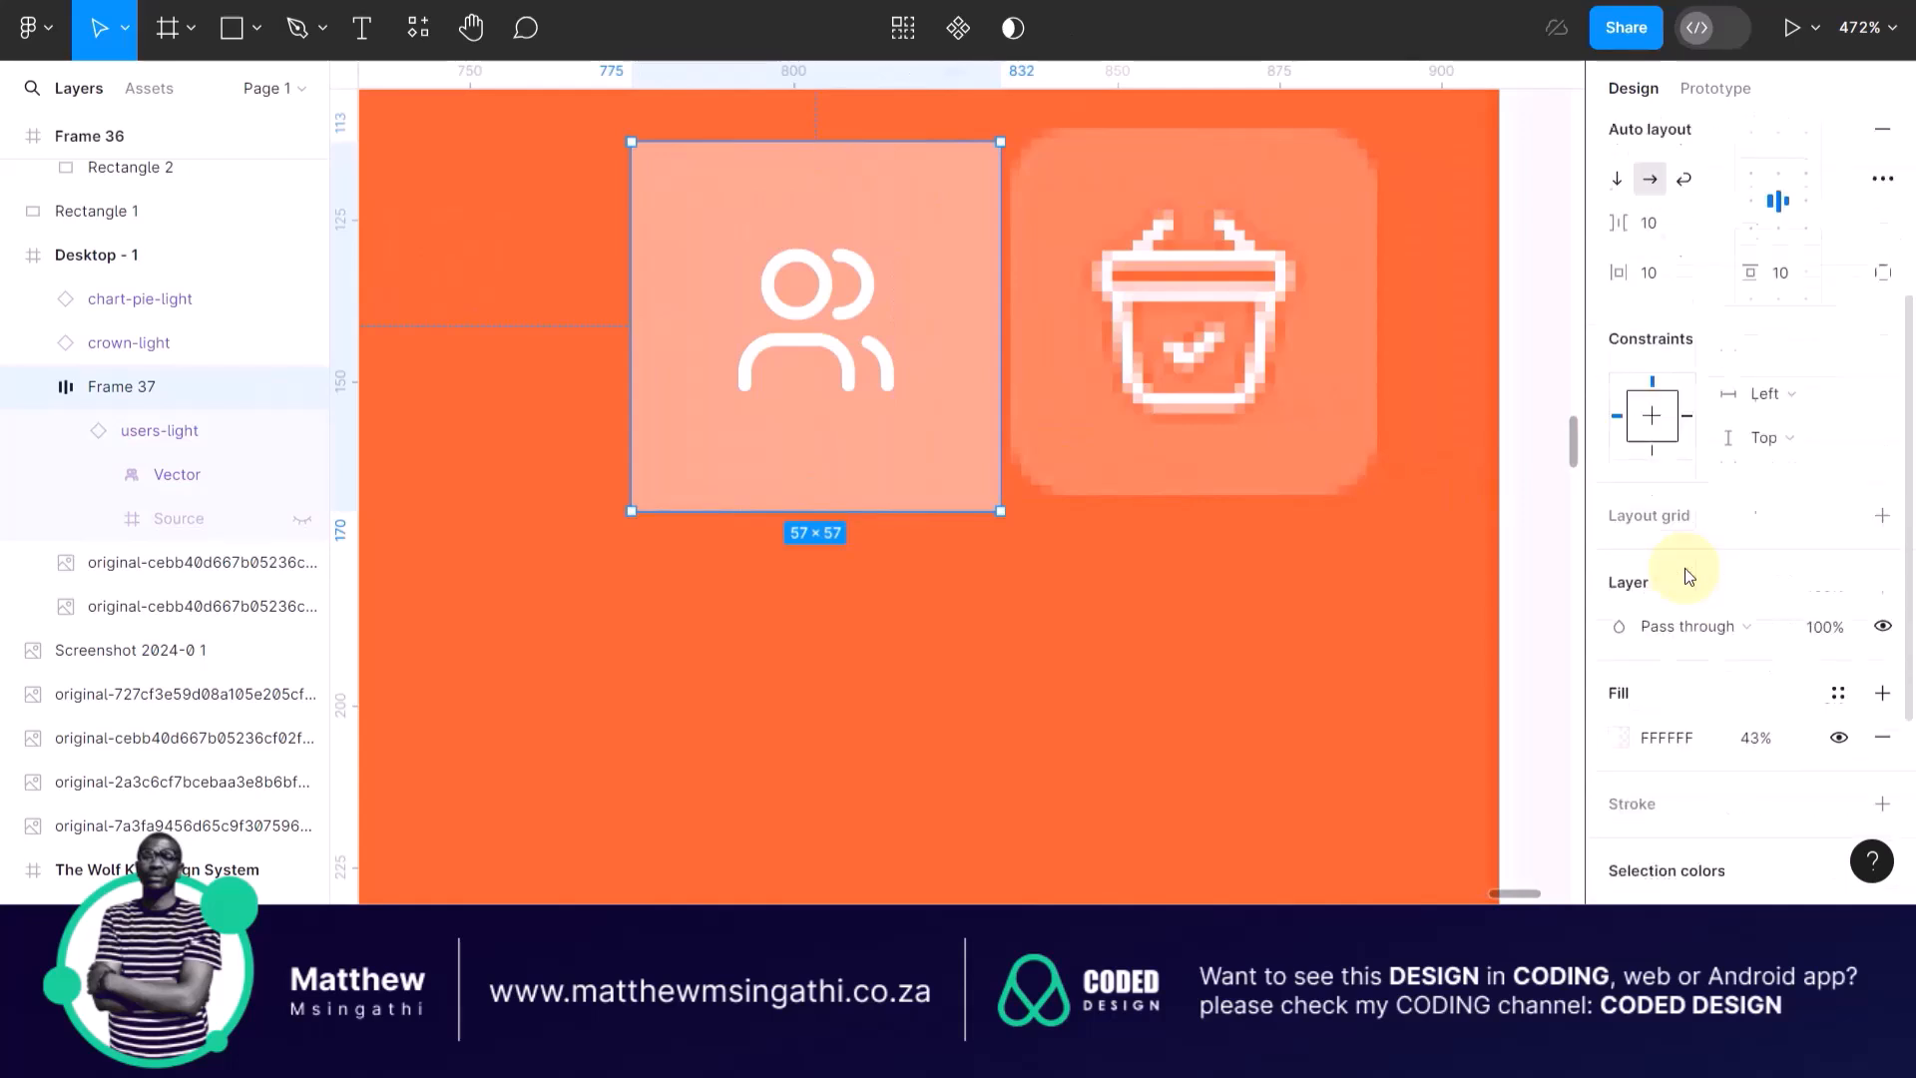
scroll(1684, 567, down, 1)
click(1621, 573)
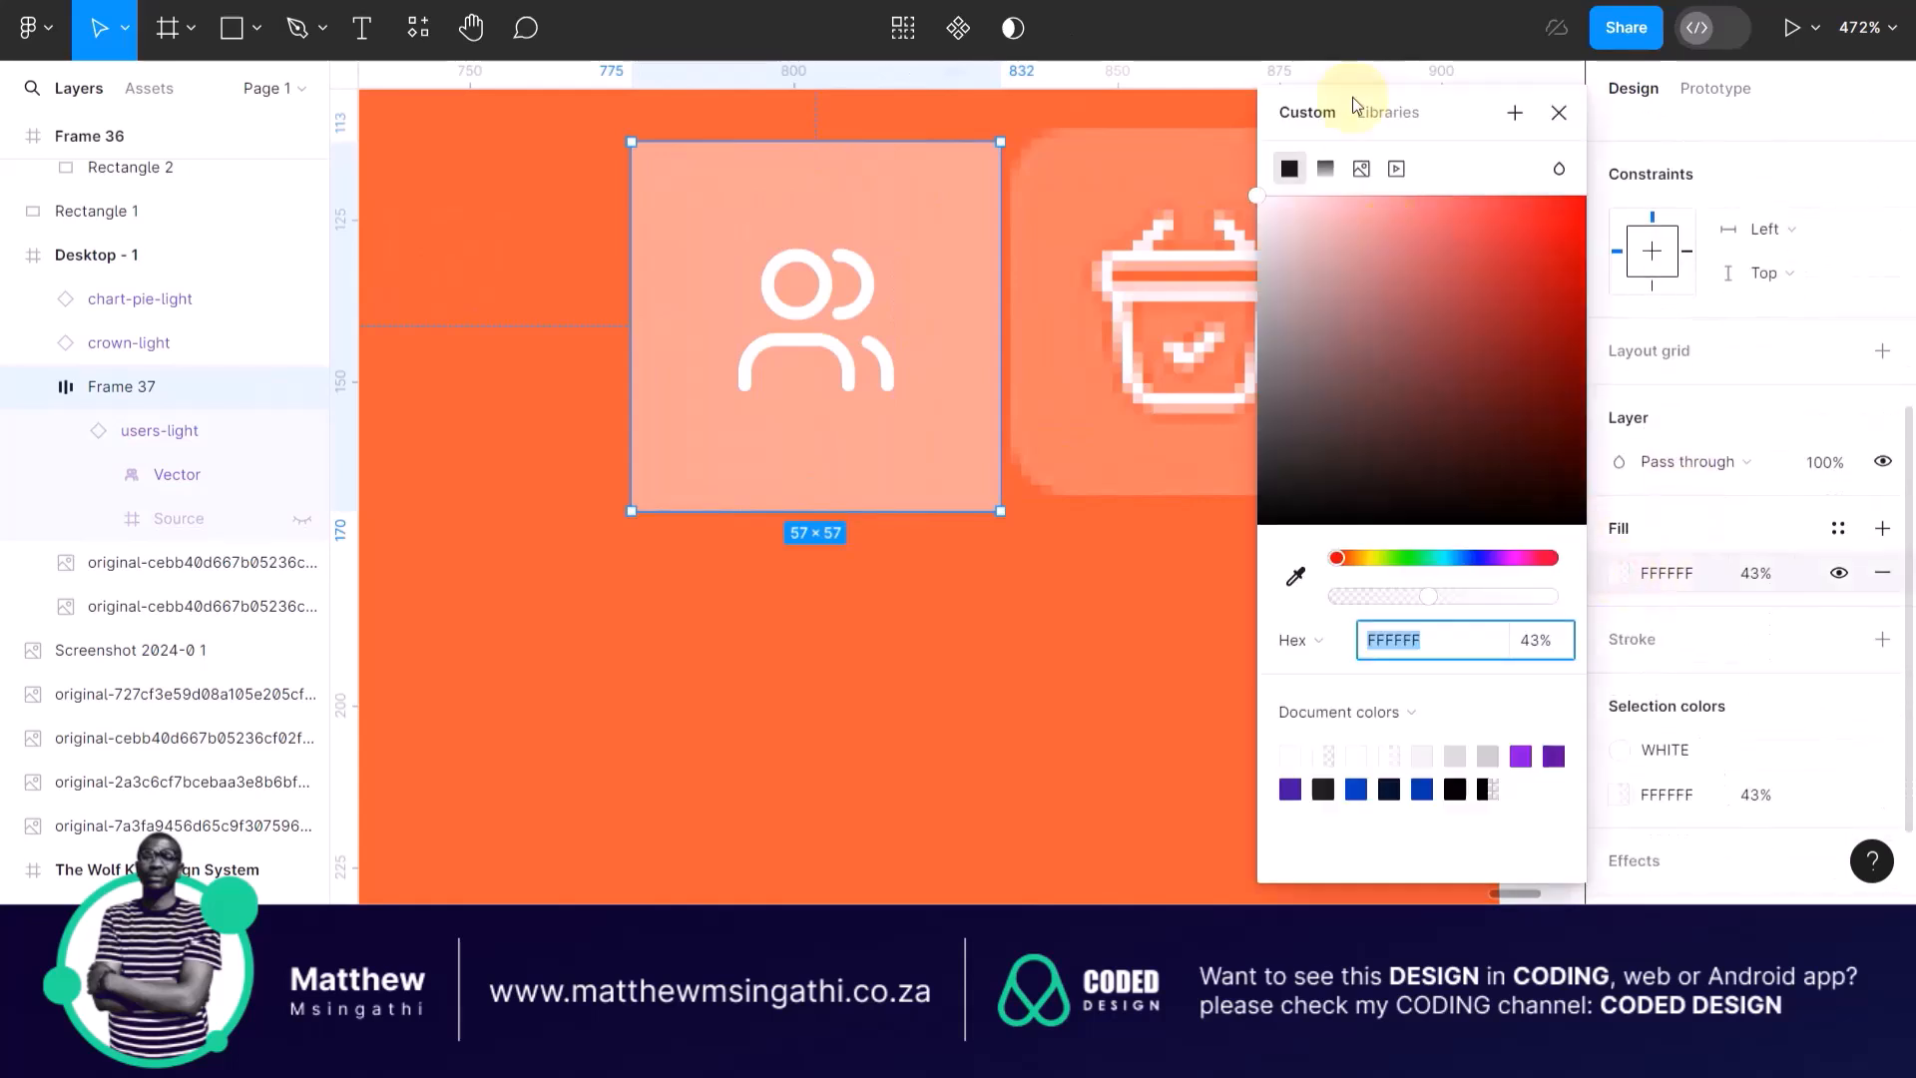
drag(1352, 100, 1484, 106)
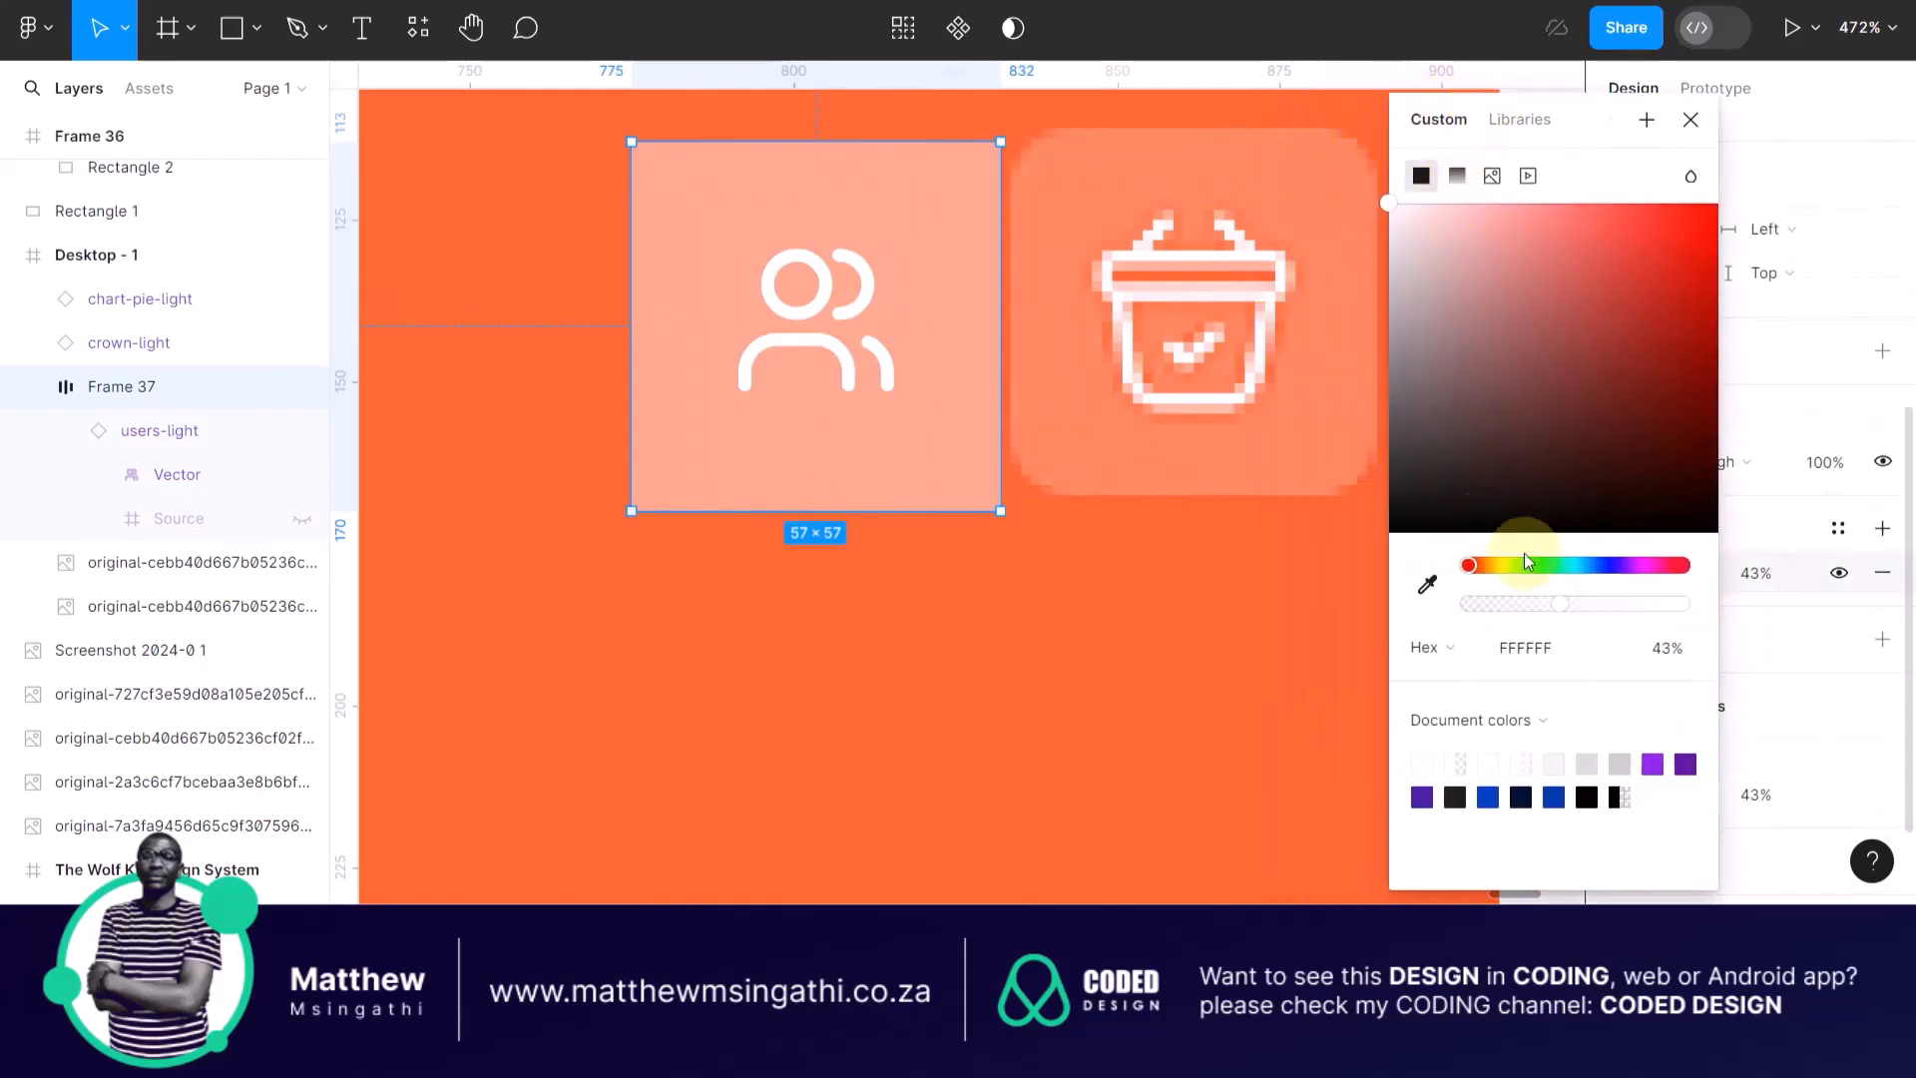
mouse_move(1561, 605)
mouse_down()
mouse_move(1584, 612)
mouse_move(1509, 625)
mouse_move(1548, 607)
mouse_up()
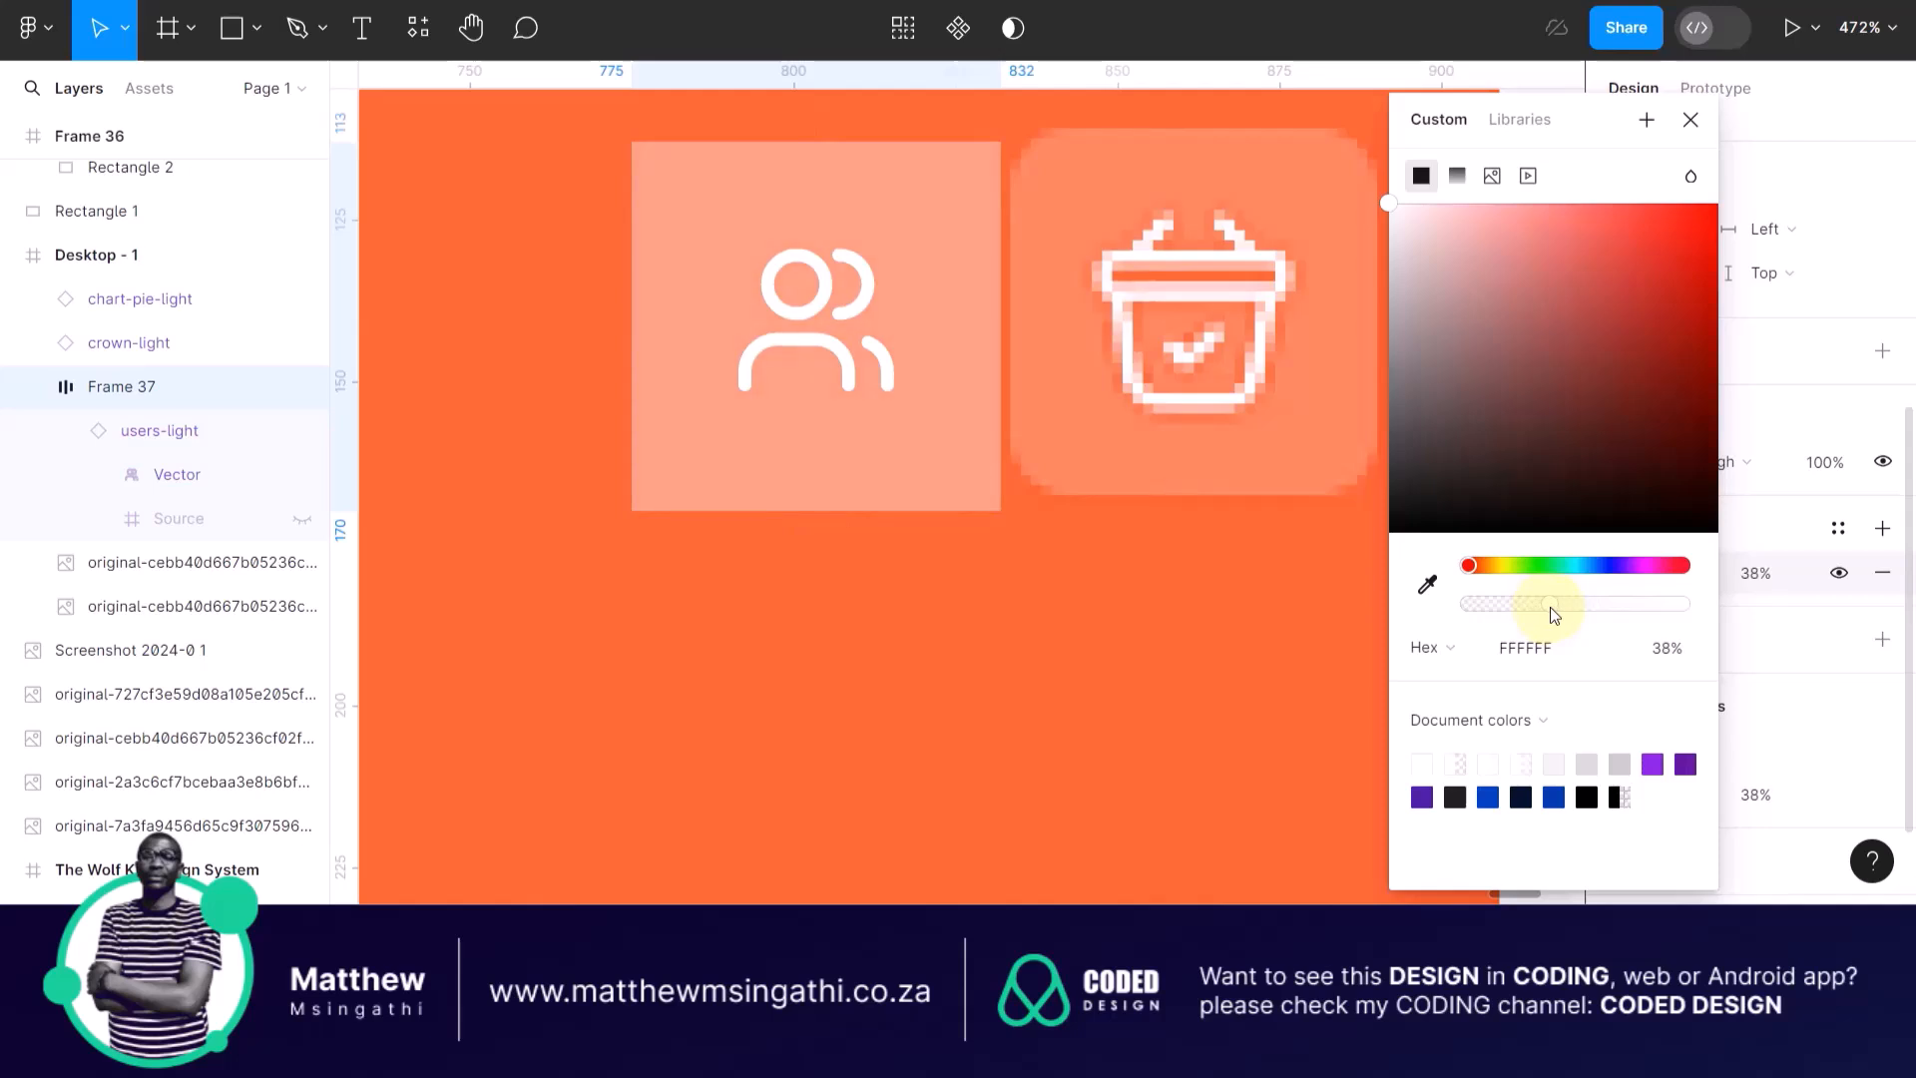
scroll(943, 484, down, 5)
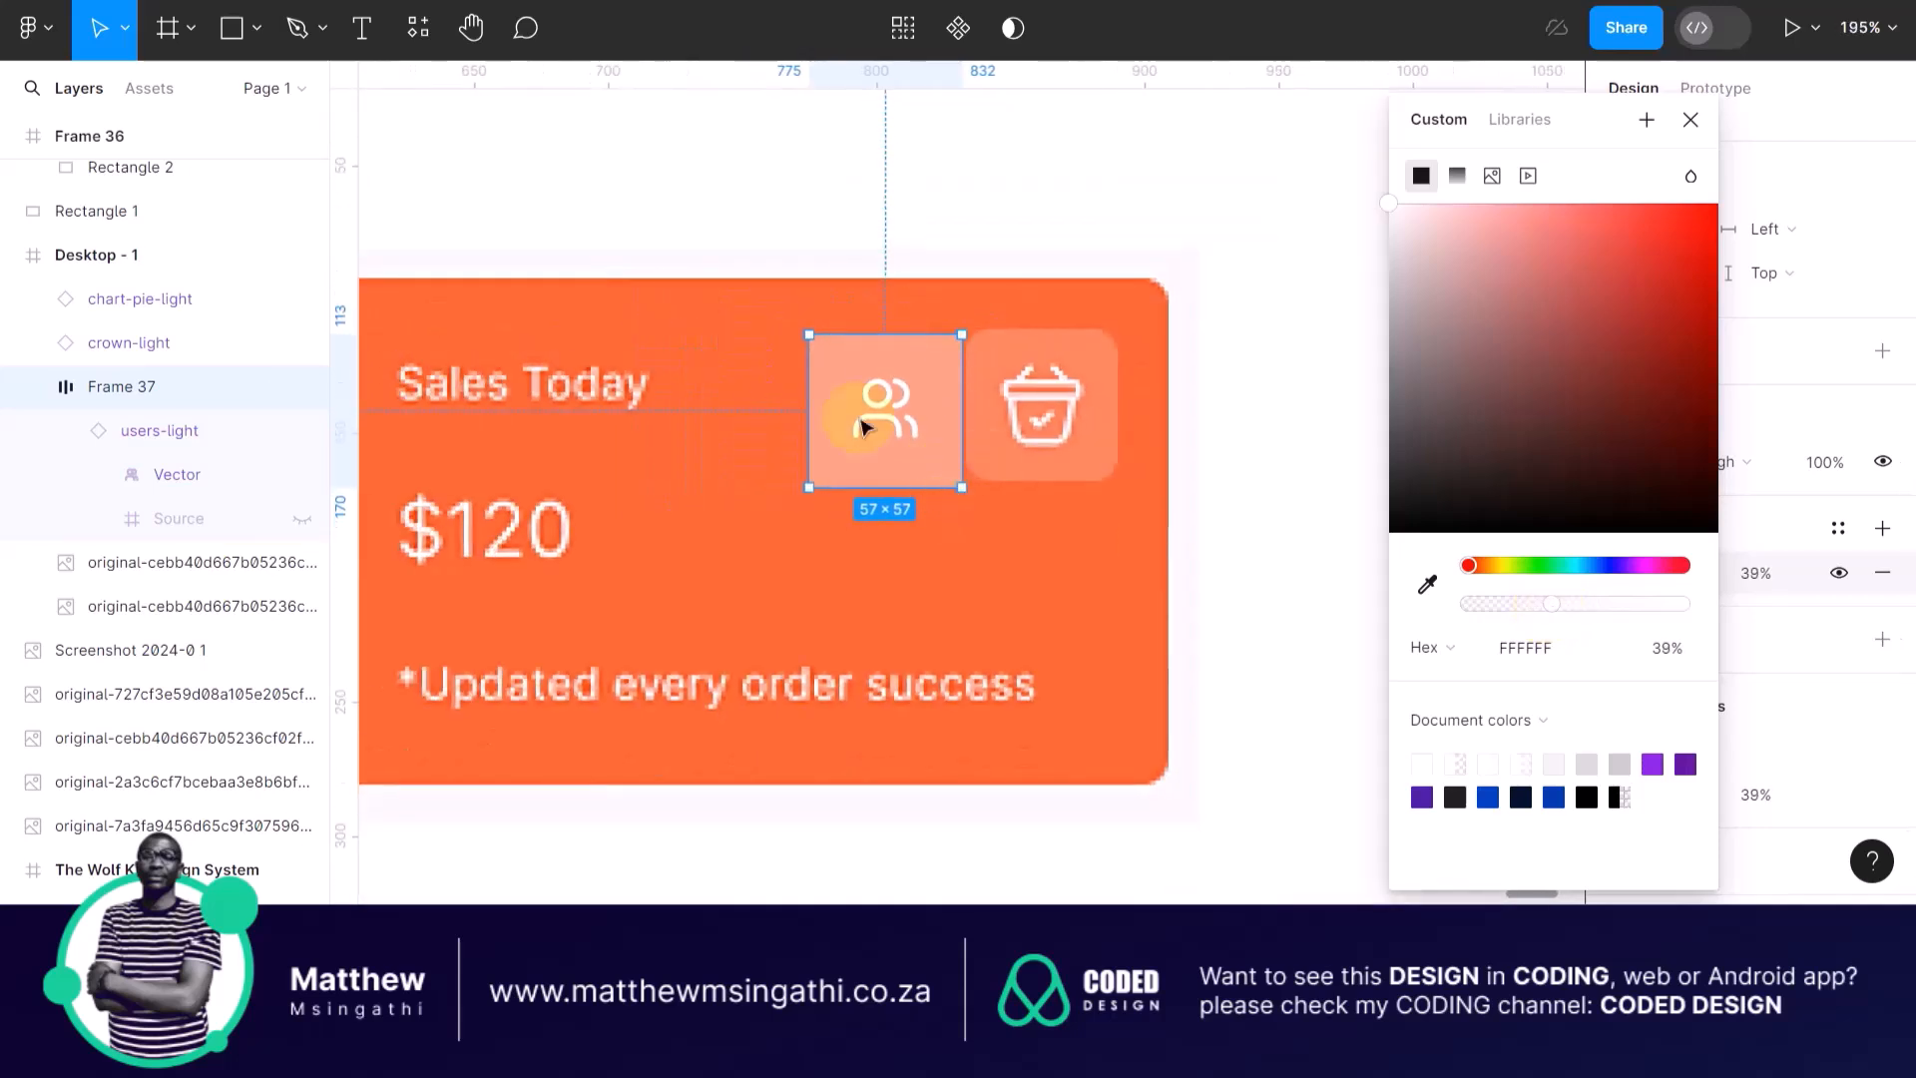
Shift the users icon frame slightly away from the basket tile, to X 766, Y 112.
click(1240, 462)
click(878, 404)
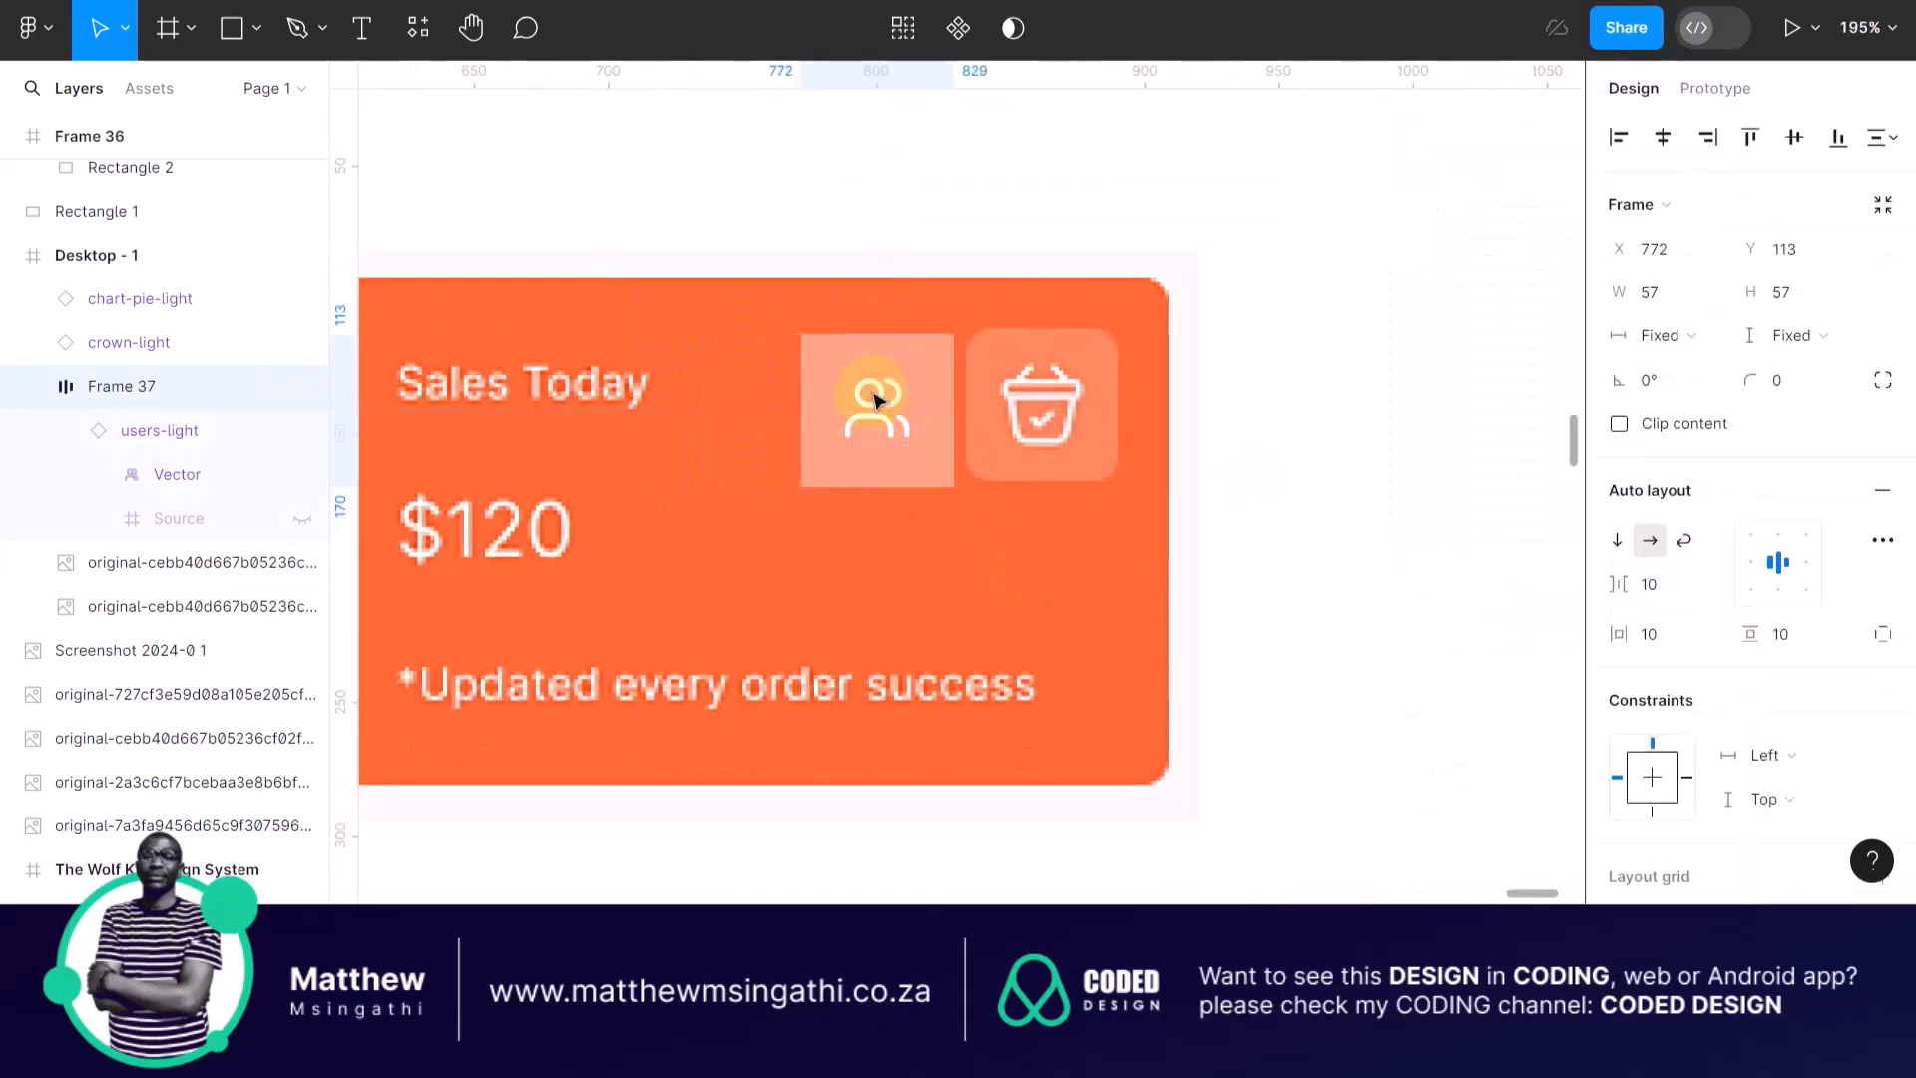
click(1266, 526)
scroll(903, 370, up, 3)
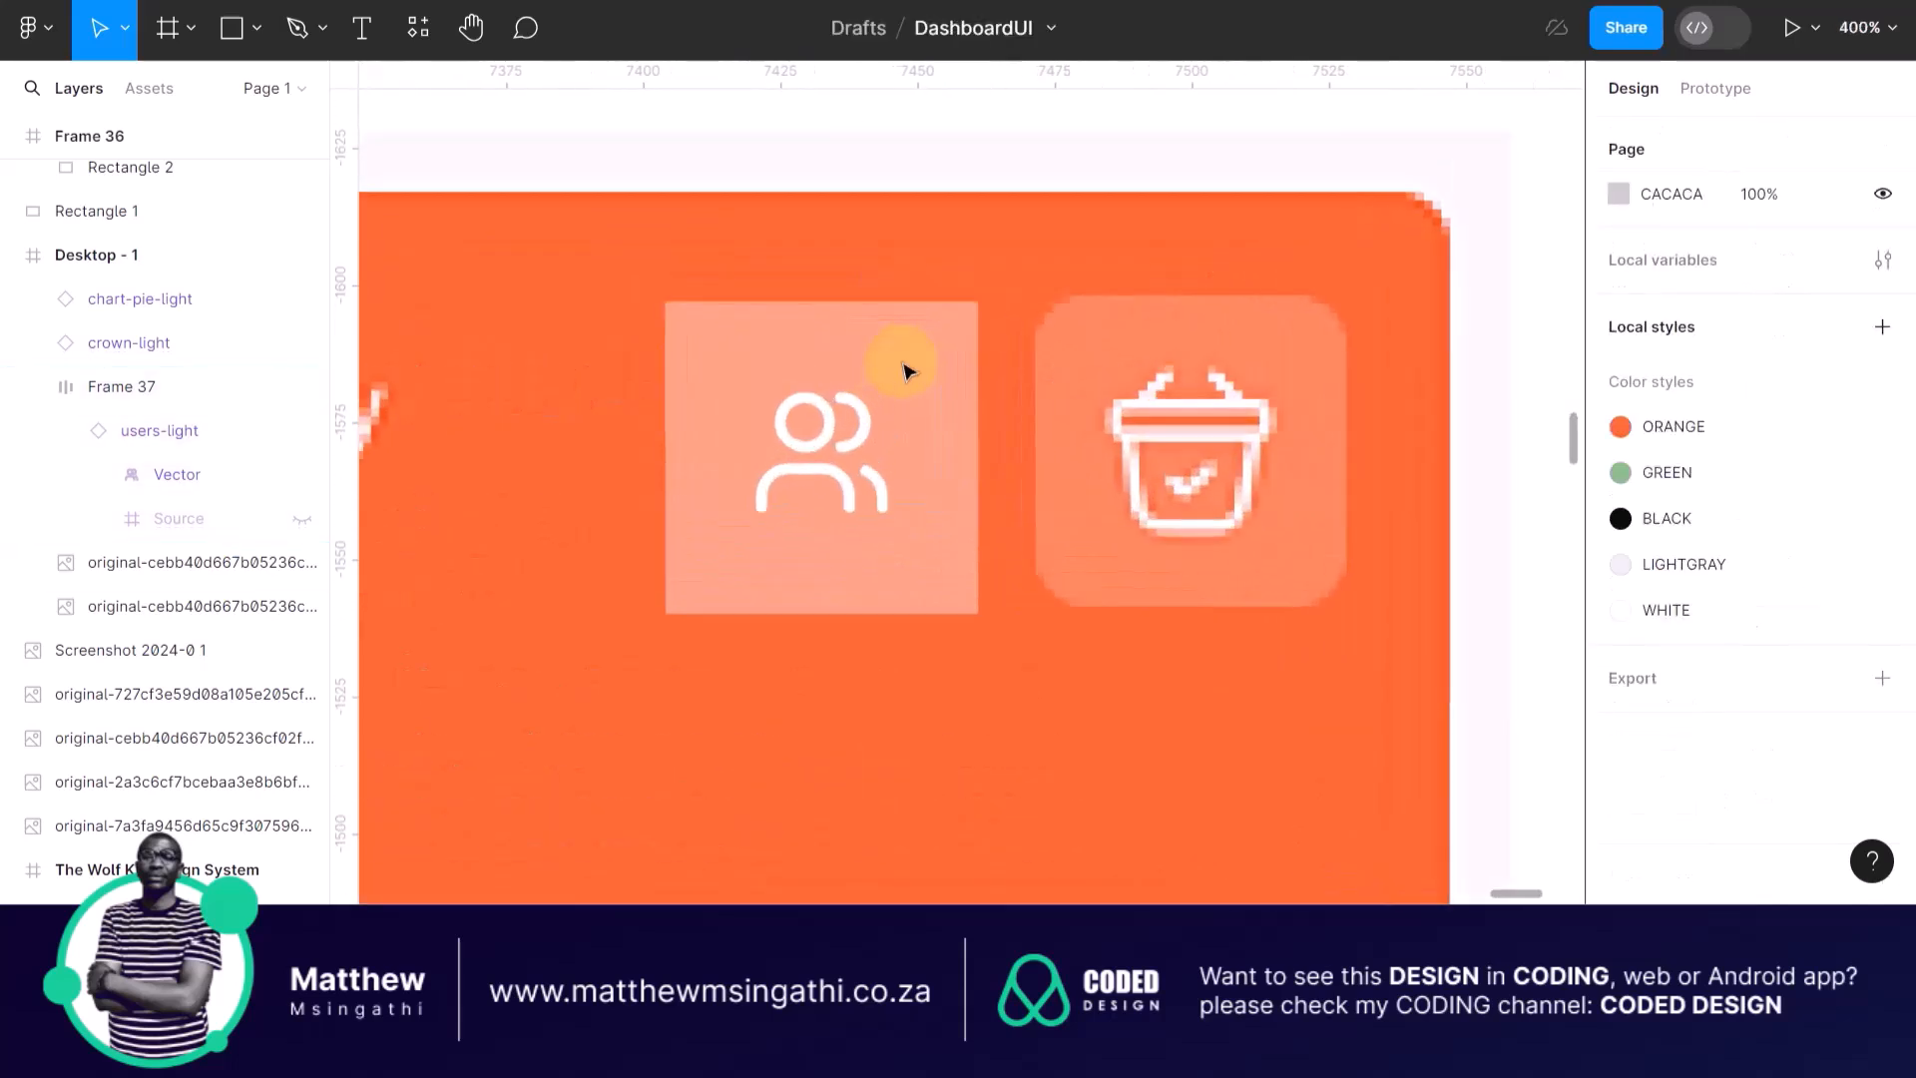
Try a corner radius of 20 on the users icon frame, and settle on 10 to match the basket tile.
click(933, 352)
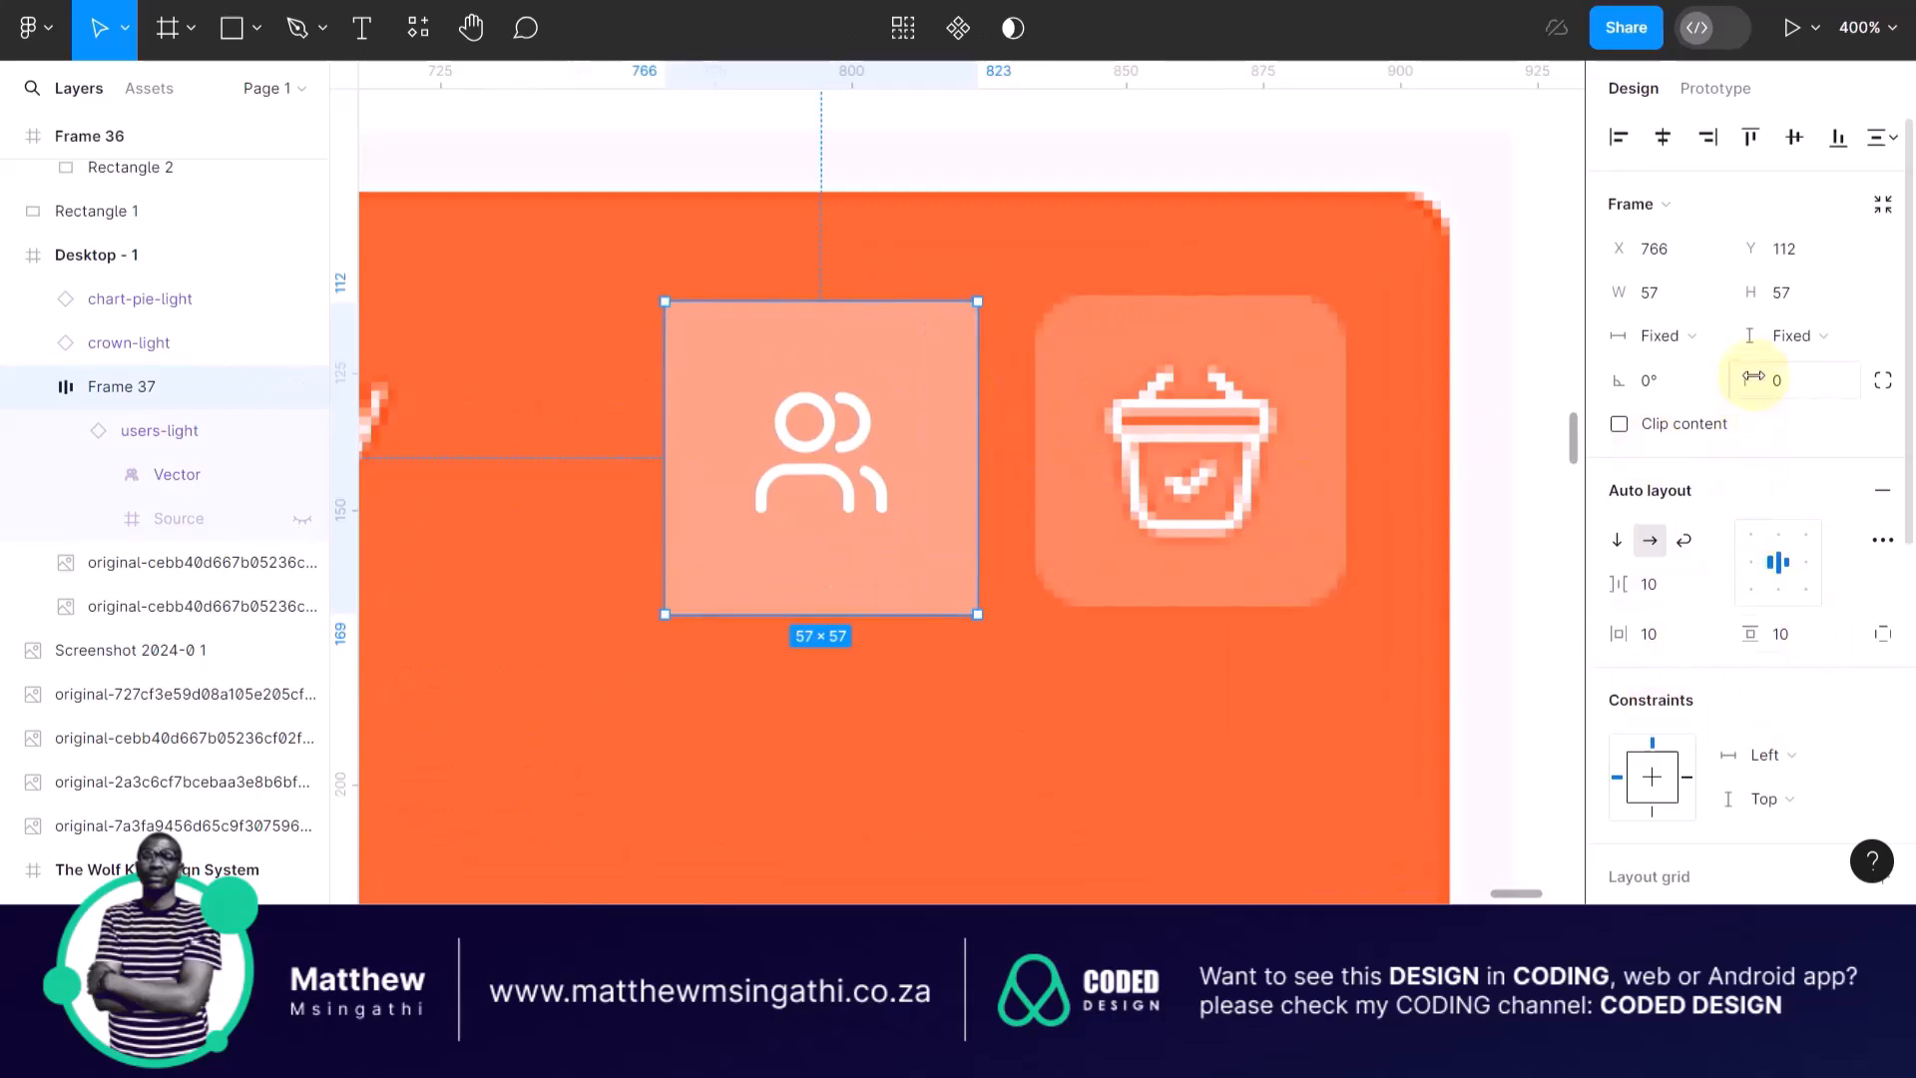
drag(1754, 376, 1833, 393)
click(1784, 384)
text(20)
key(Return)
click(1782, 385)
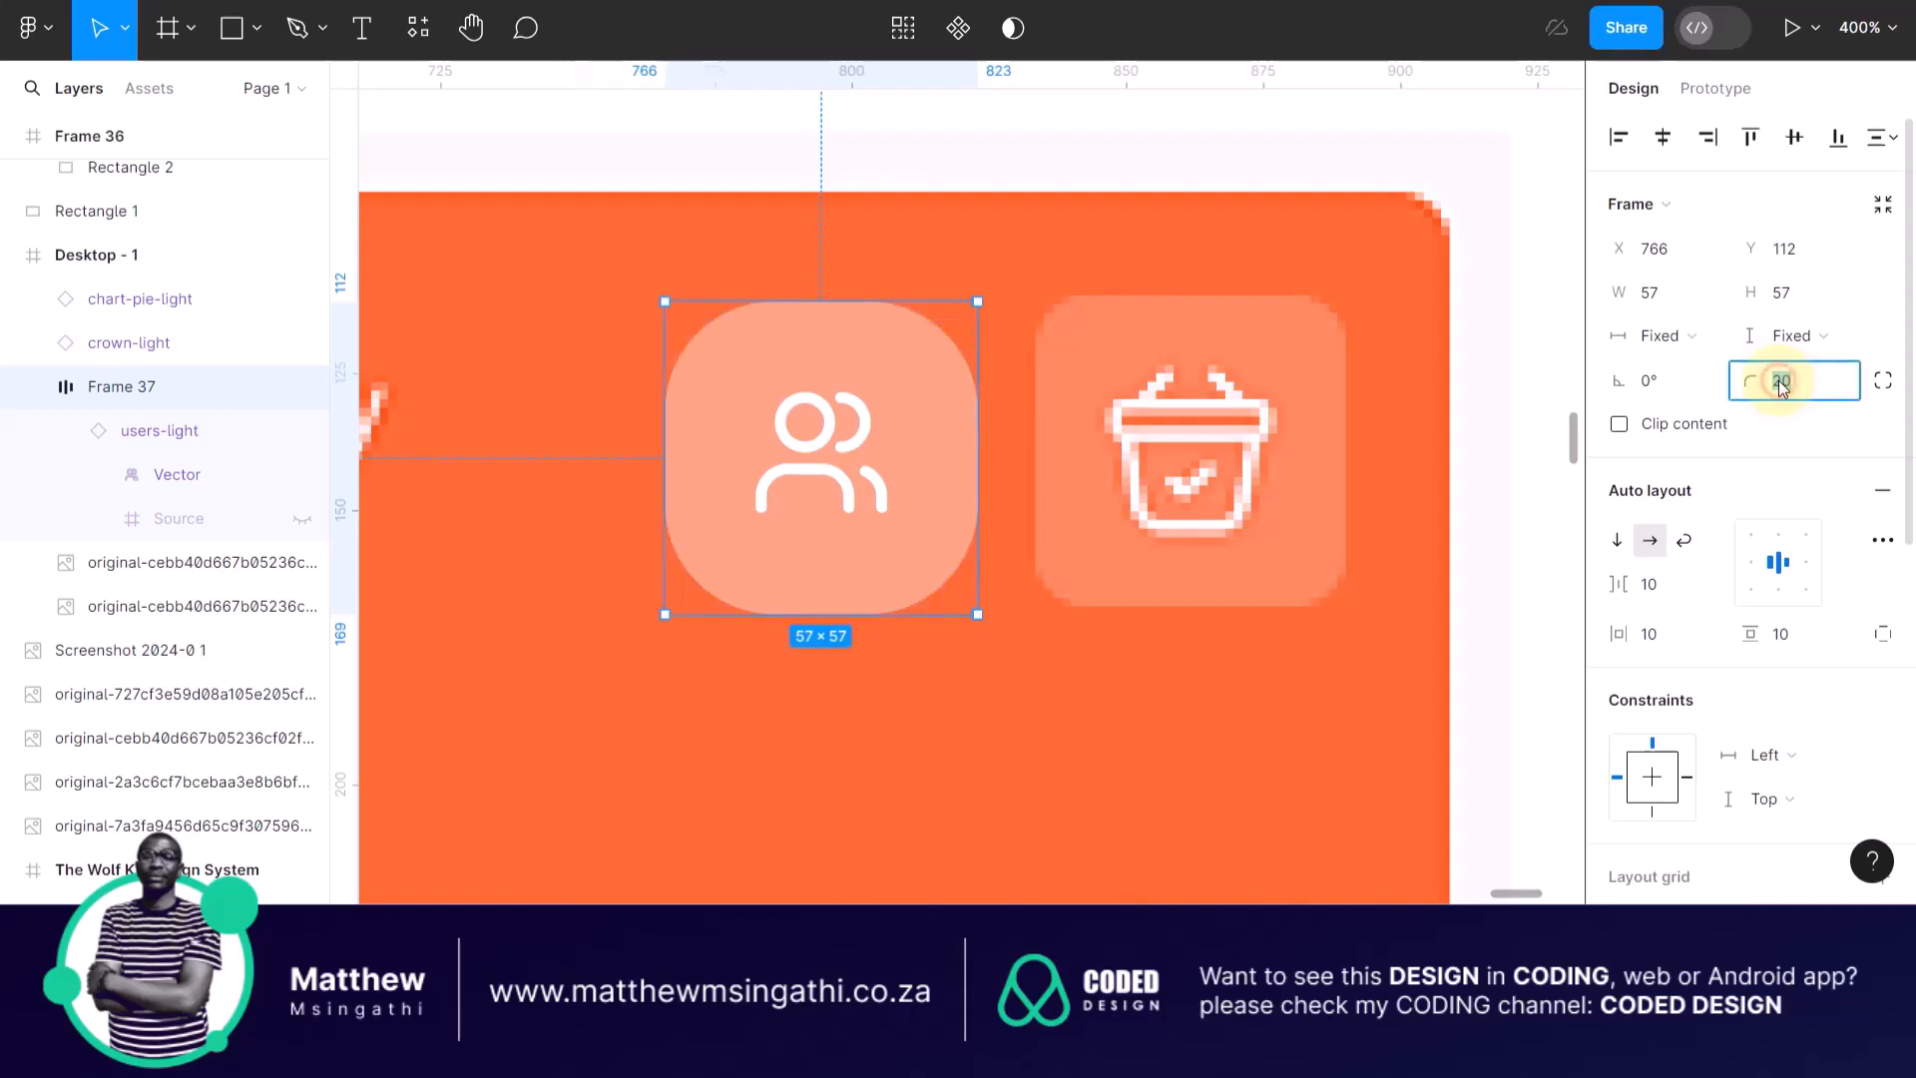
key(Return)
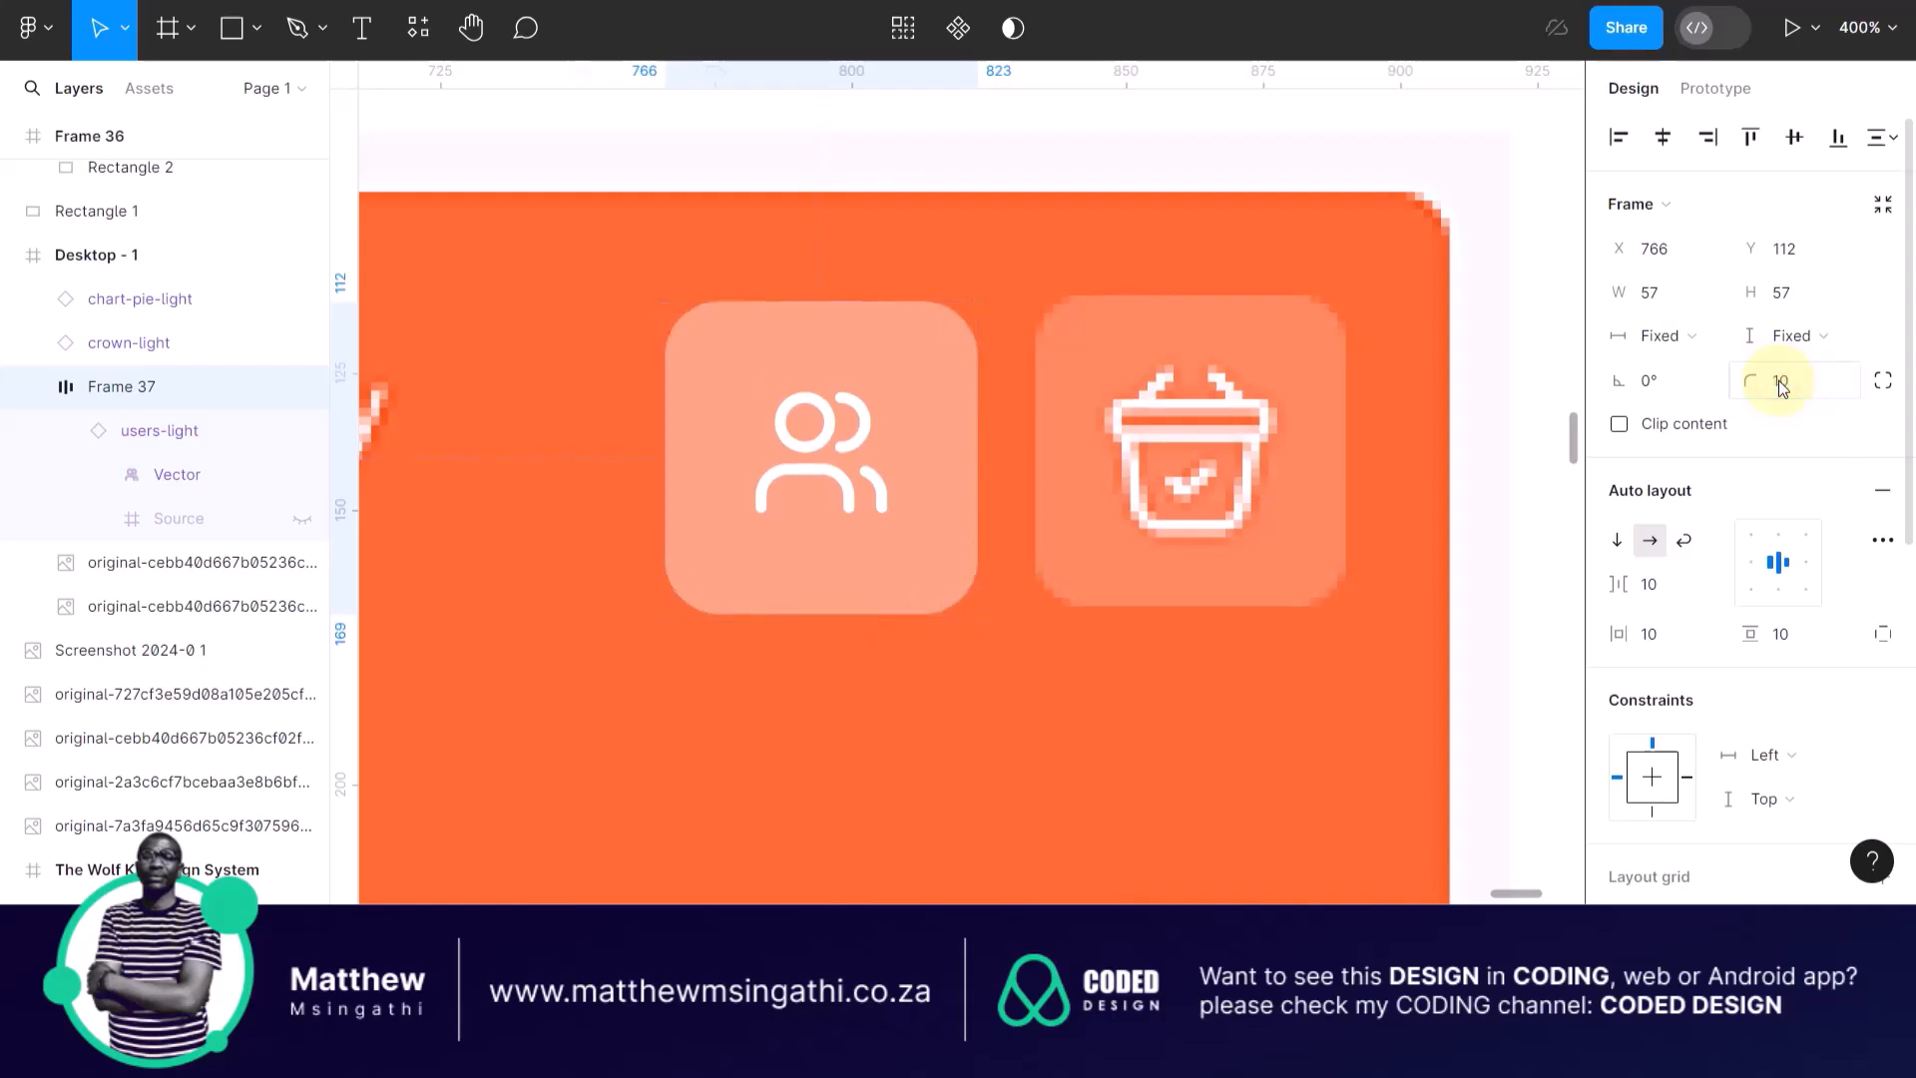
Move the rounded users icon tile further from the basket tile, to X 757, Y 106.
click(1285, 500)
drag(932, 393, 810, 315)
click(901, 353)
scroll(807, 307, down, 4)
click(1360, 496)
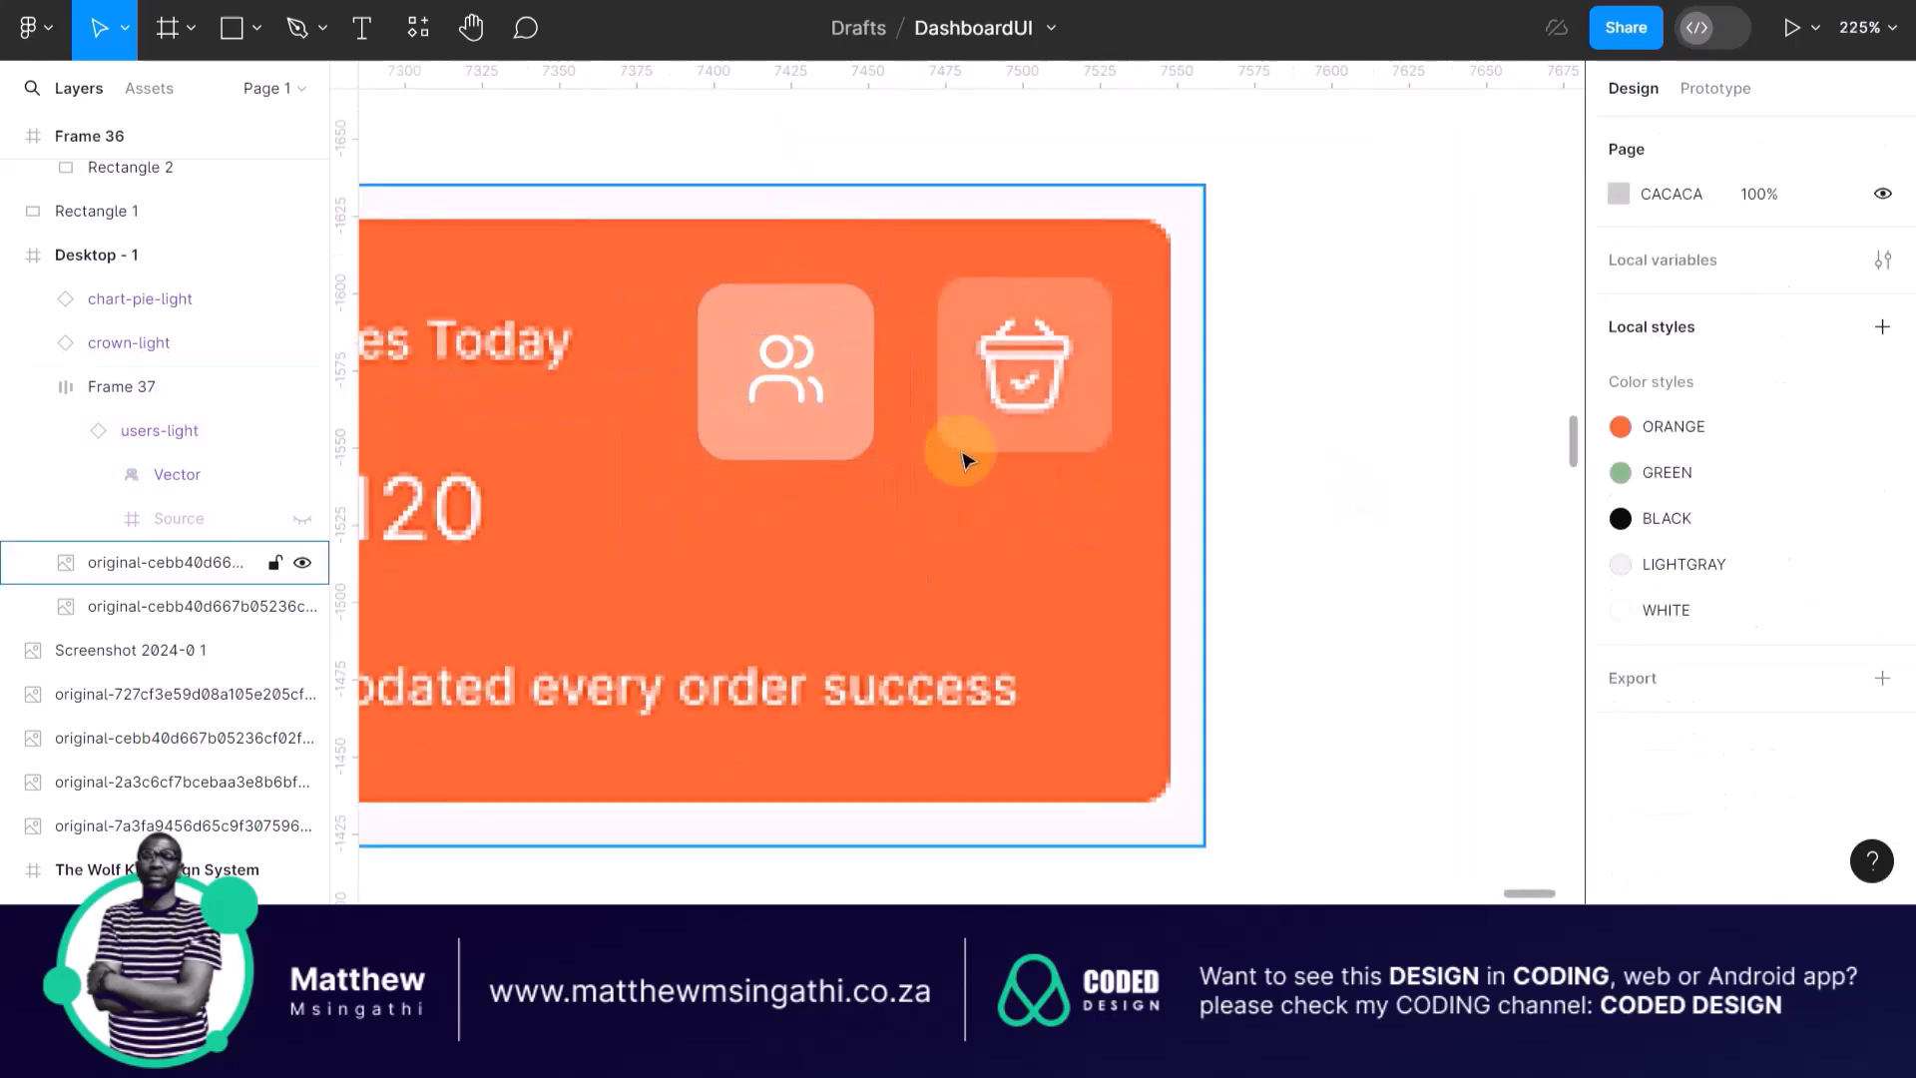
Duplicate the users icon tile and place the copy below the original at X 769, Y 175.
scroll(964, 459, left, 4)
scroll(964, 459, down, 4)
click(1081, 449)
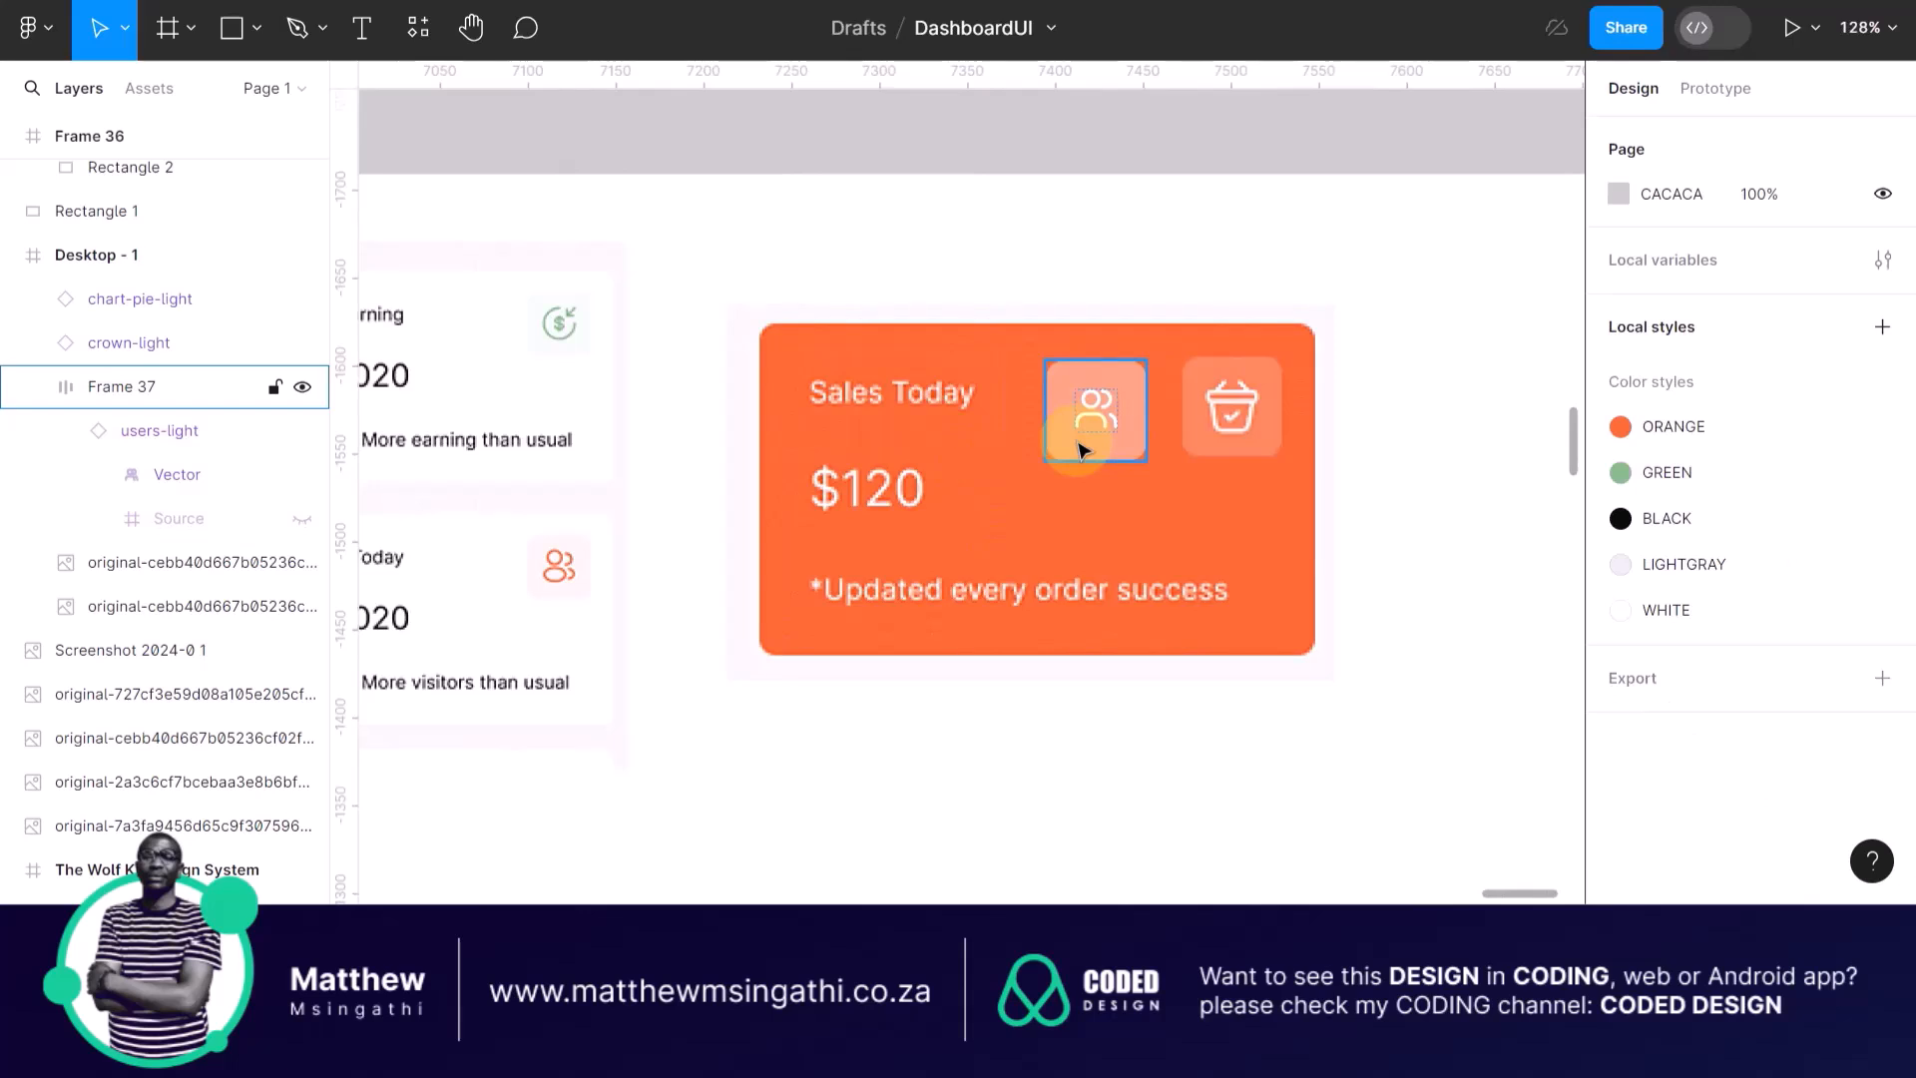
click(1185, 417)
scroll(1185, 419, up, 5)
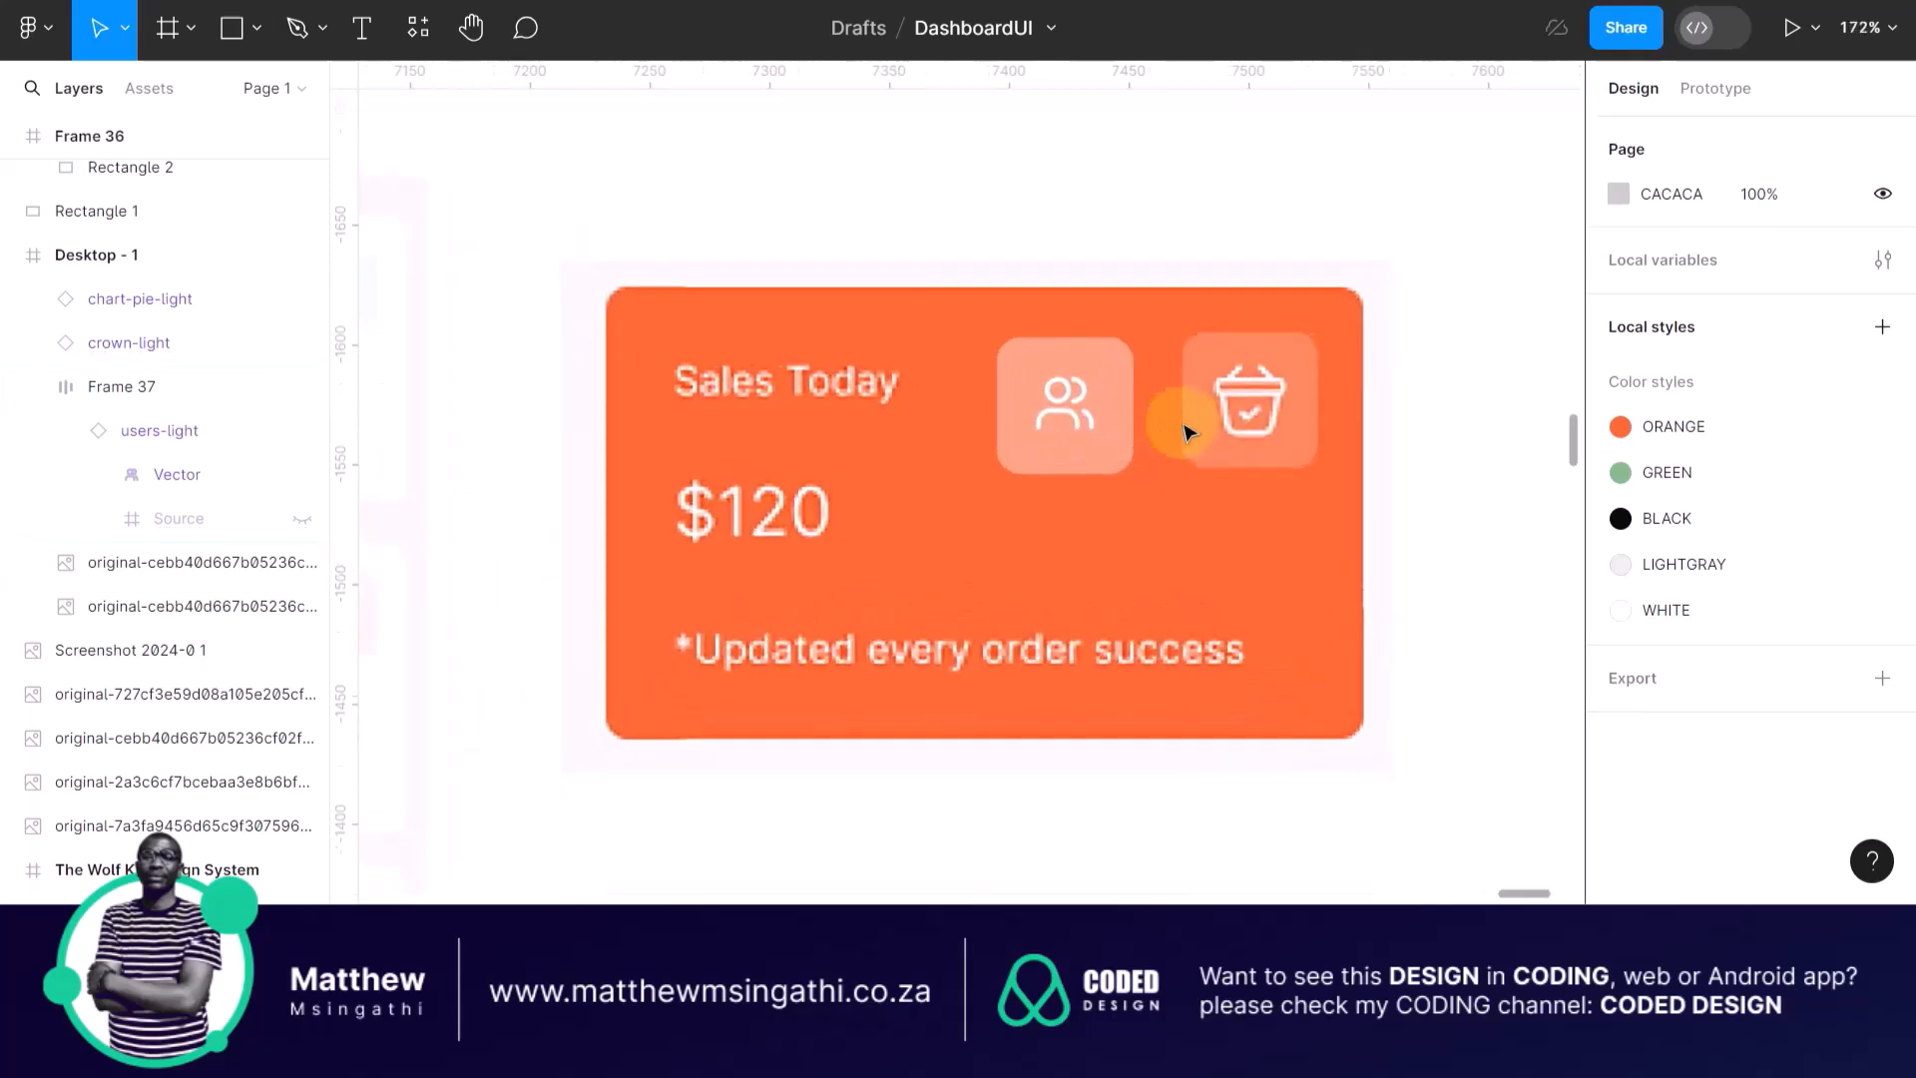
click(1092, 351)
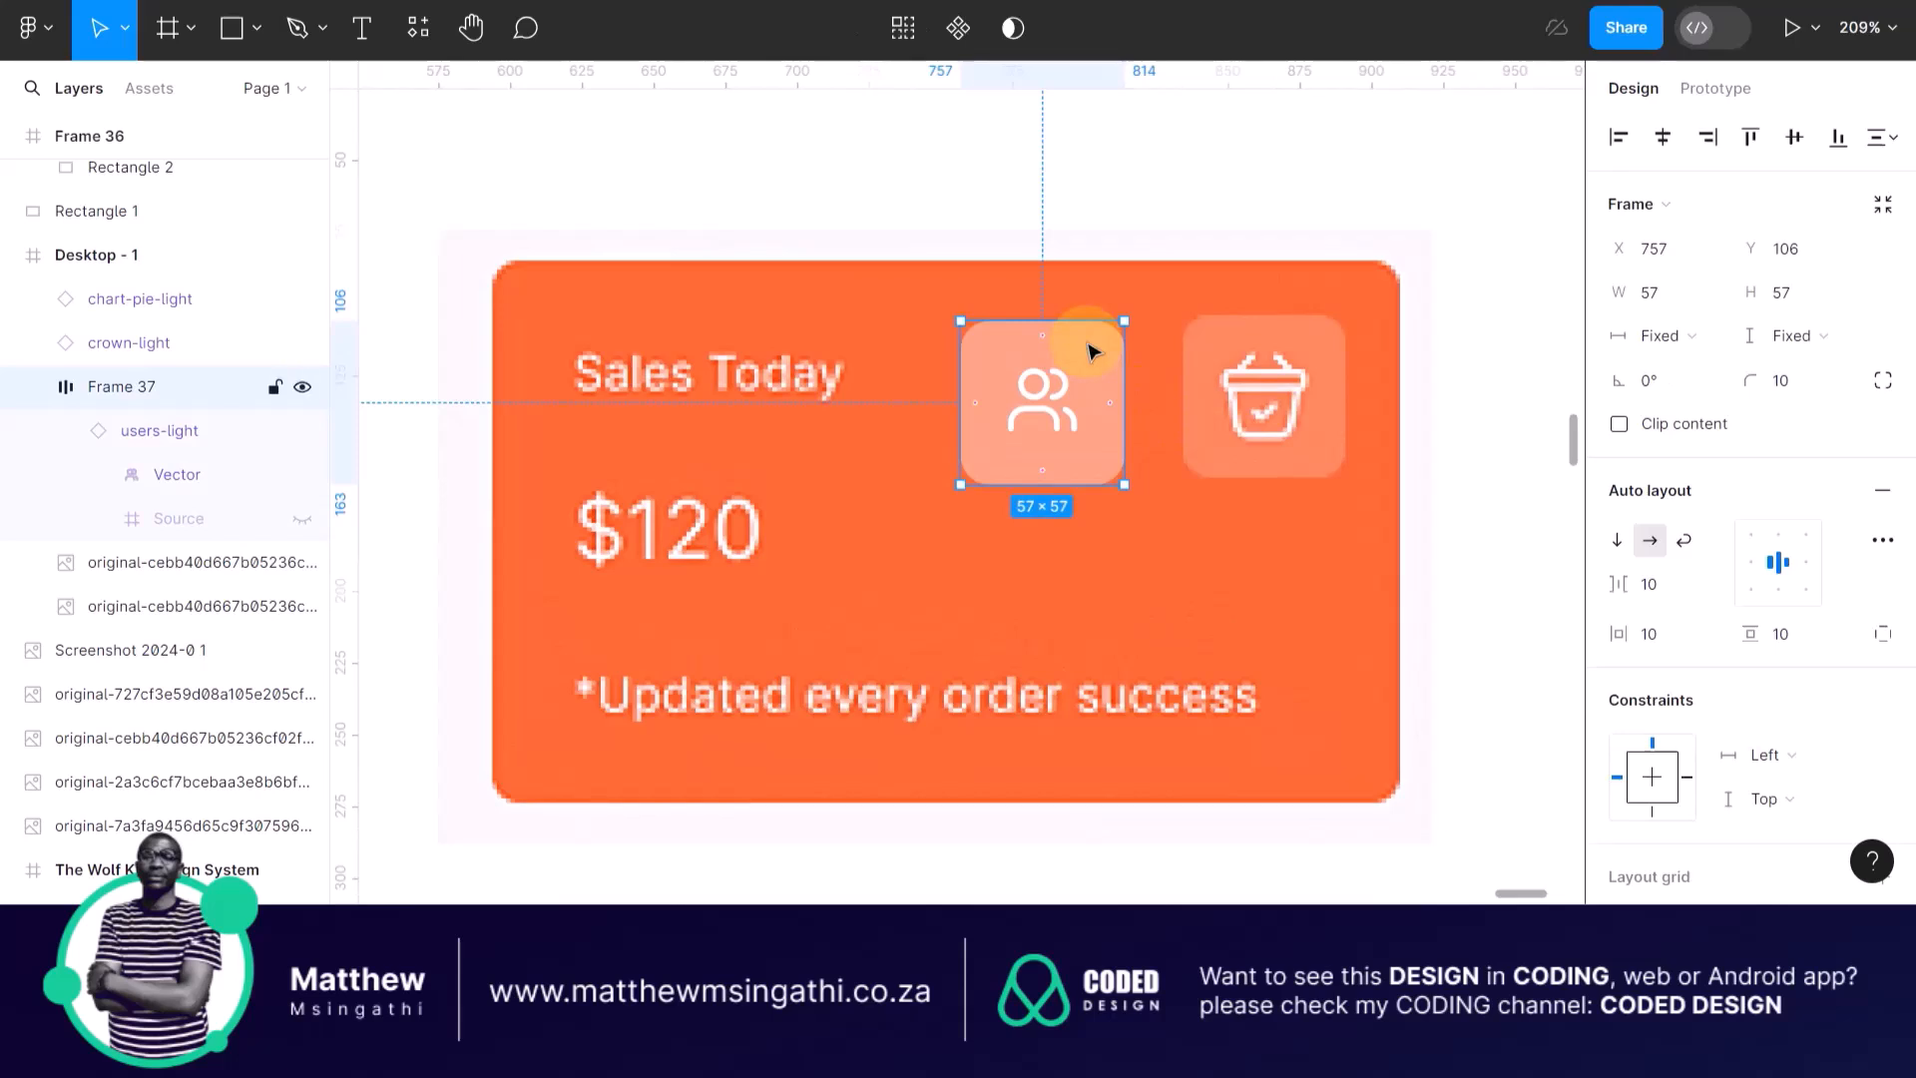
key(ctrl+d)
drag(1095, 345, 1136, 549)
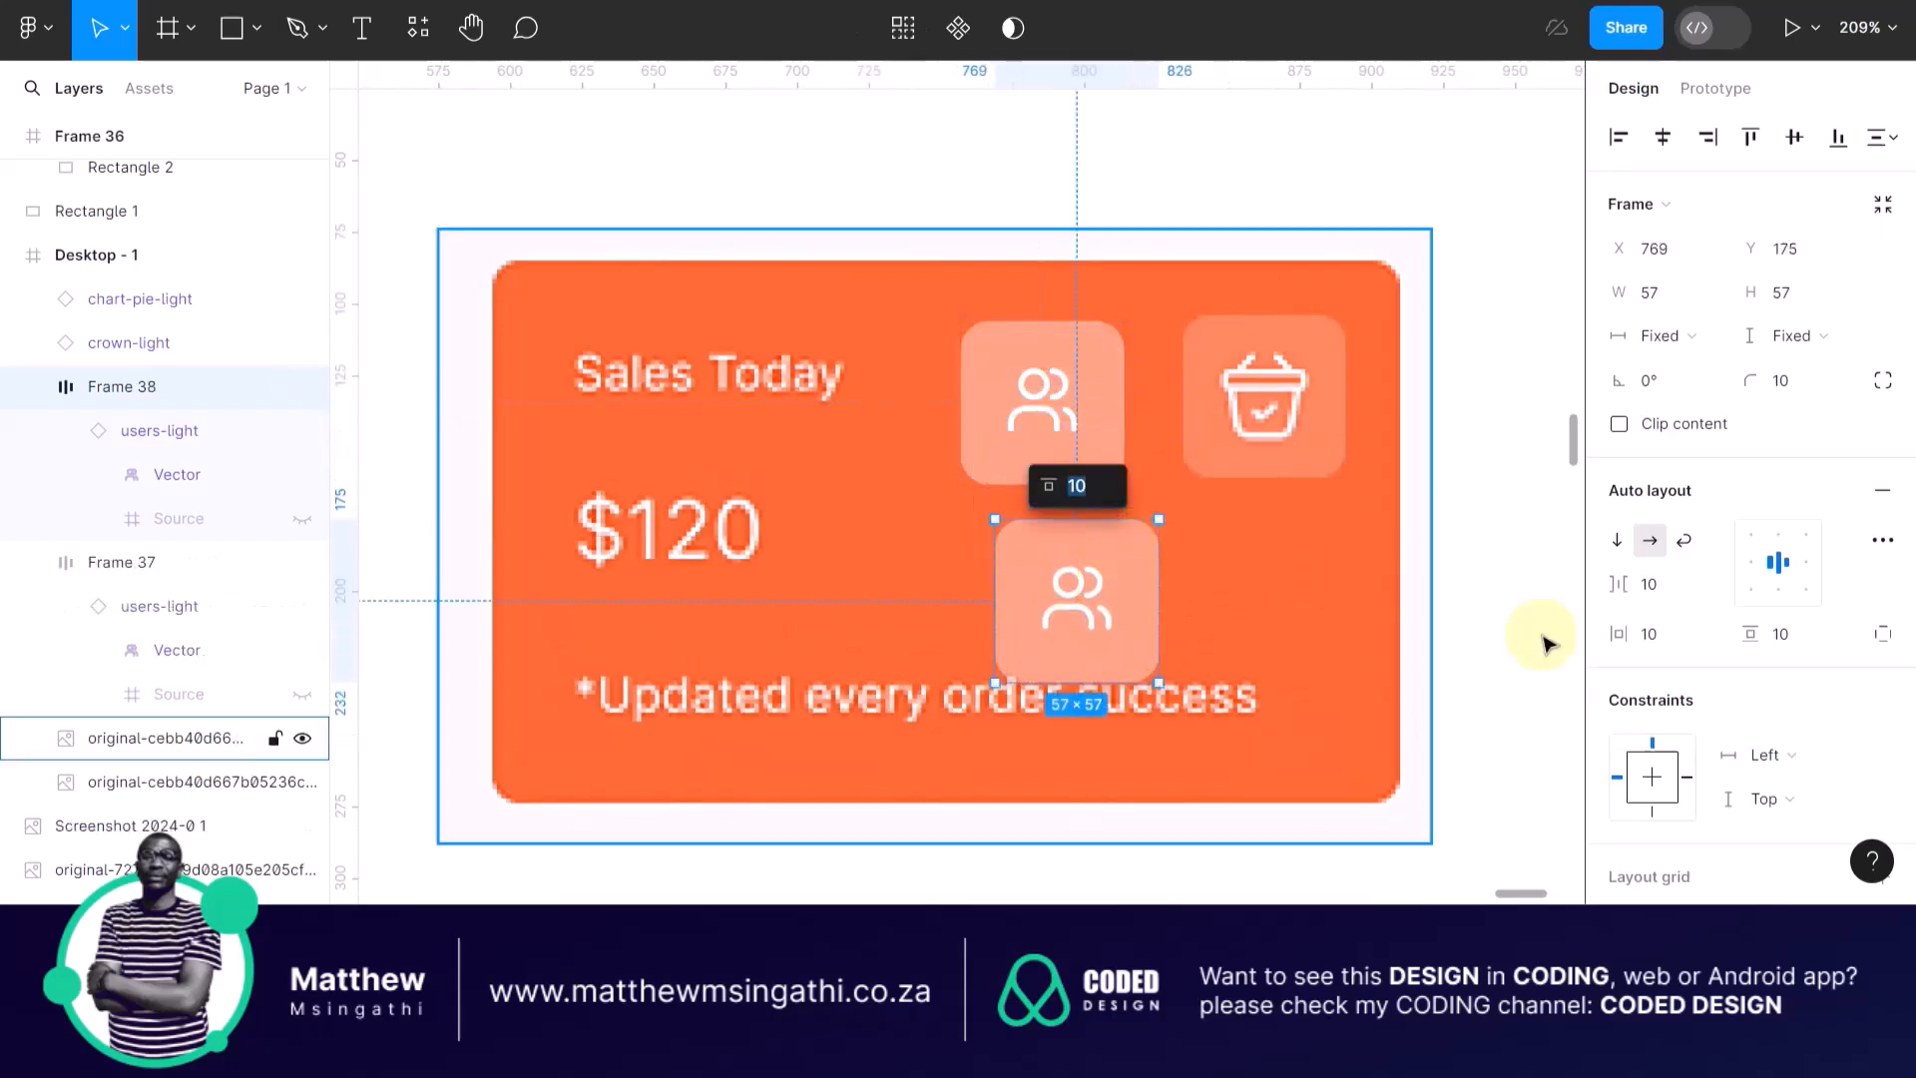
Remove the translucent white fill from the duplicated users icon tile.
click(1237, 577)
click(1142, 556)
scroll(1717, 691, down, 4)
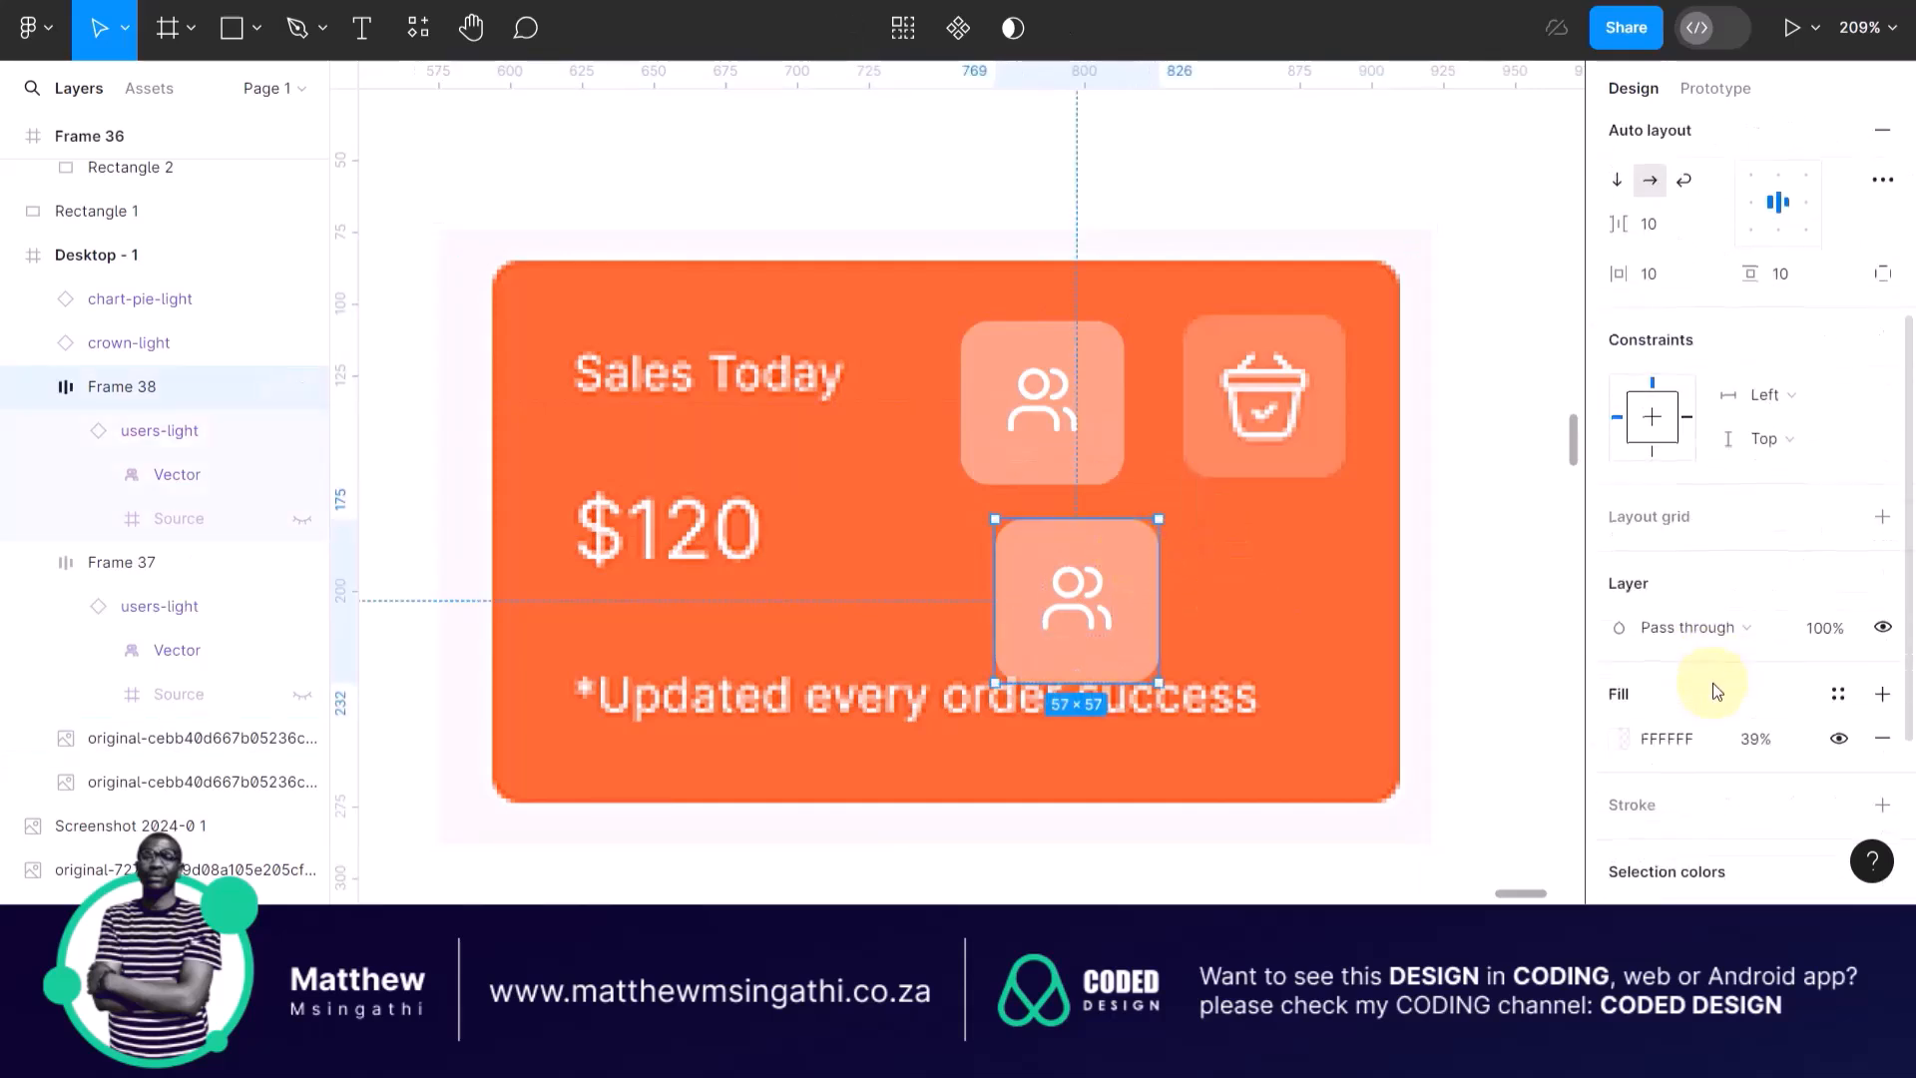
scroll(1616, 744, down, 3)
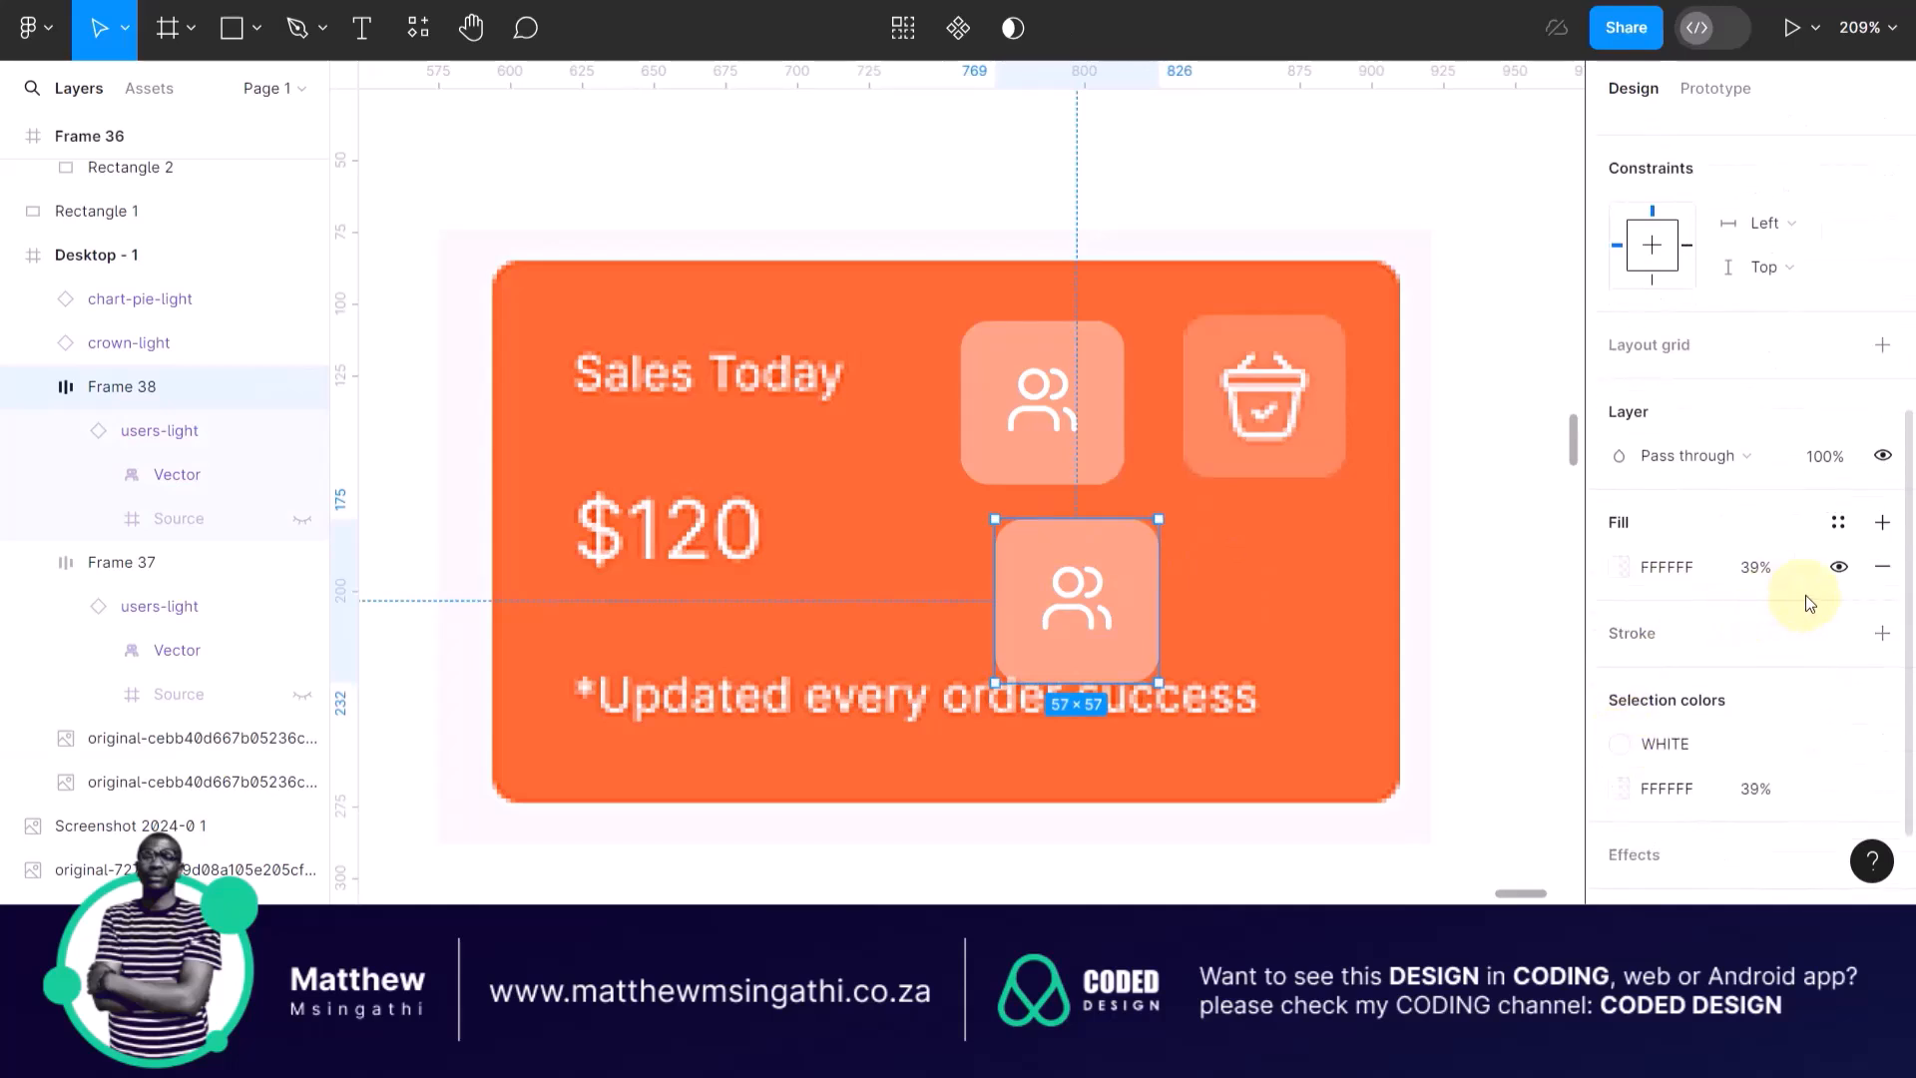
click(1883, 567)
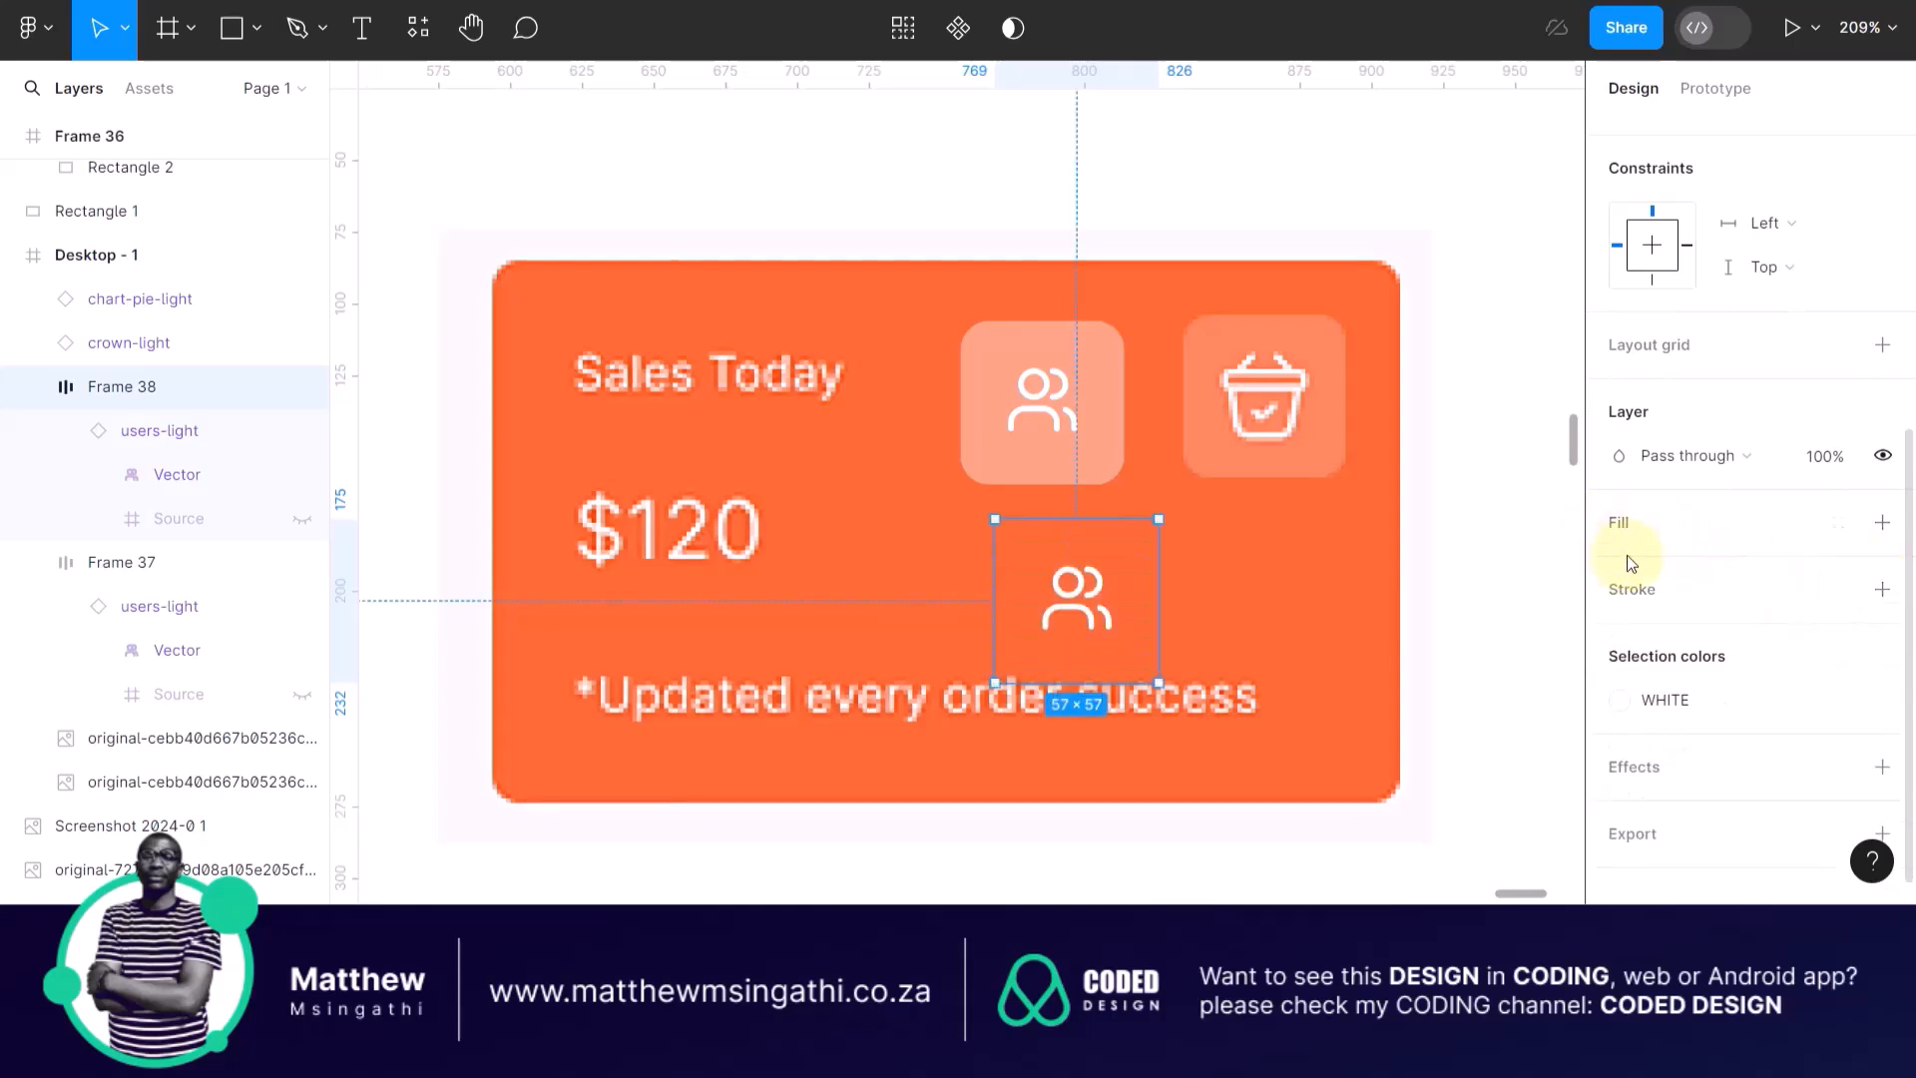
click(1879, 522)
key(ctrl+z)
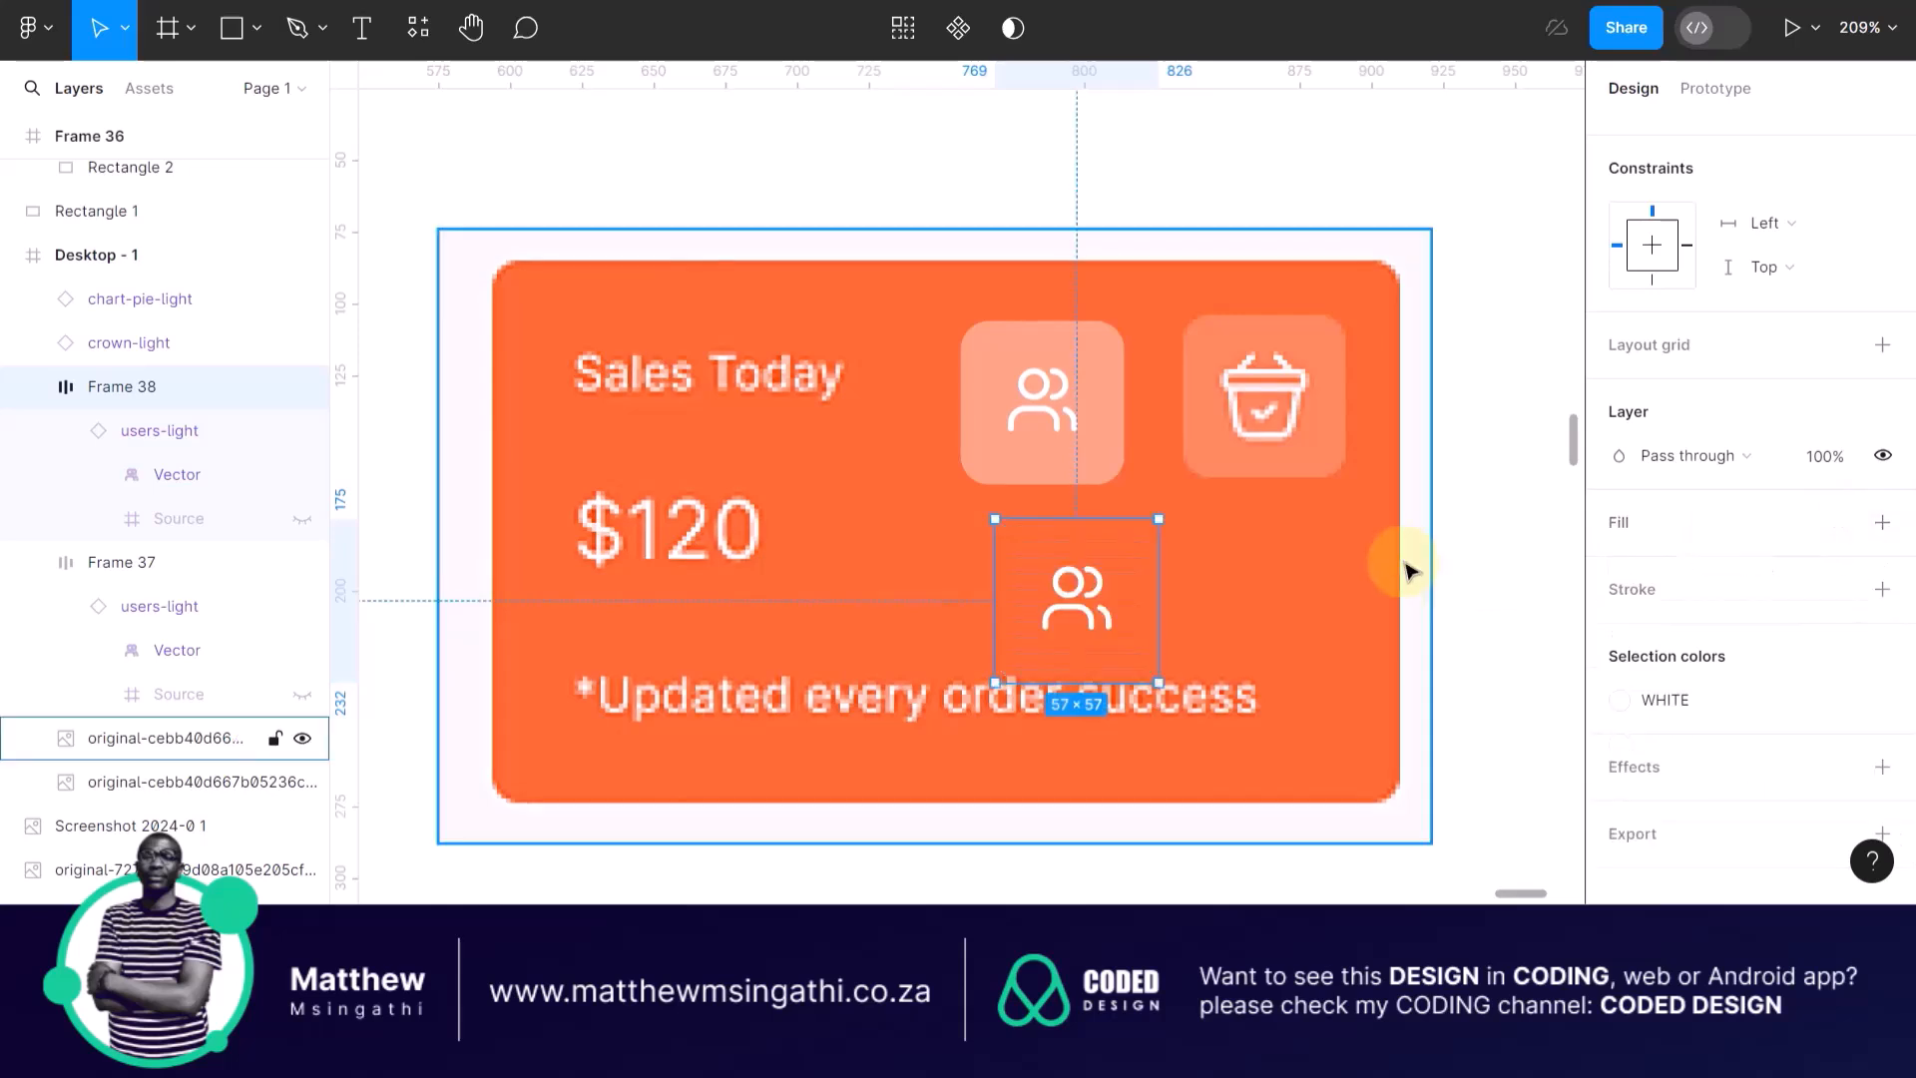
Apply the WHITE color style as the duplicated users icon tile's fill and compare it with the original tile.
click(1836, 523)
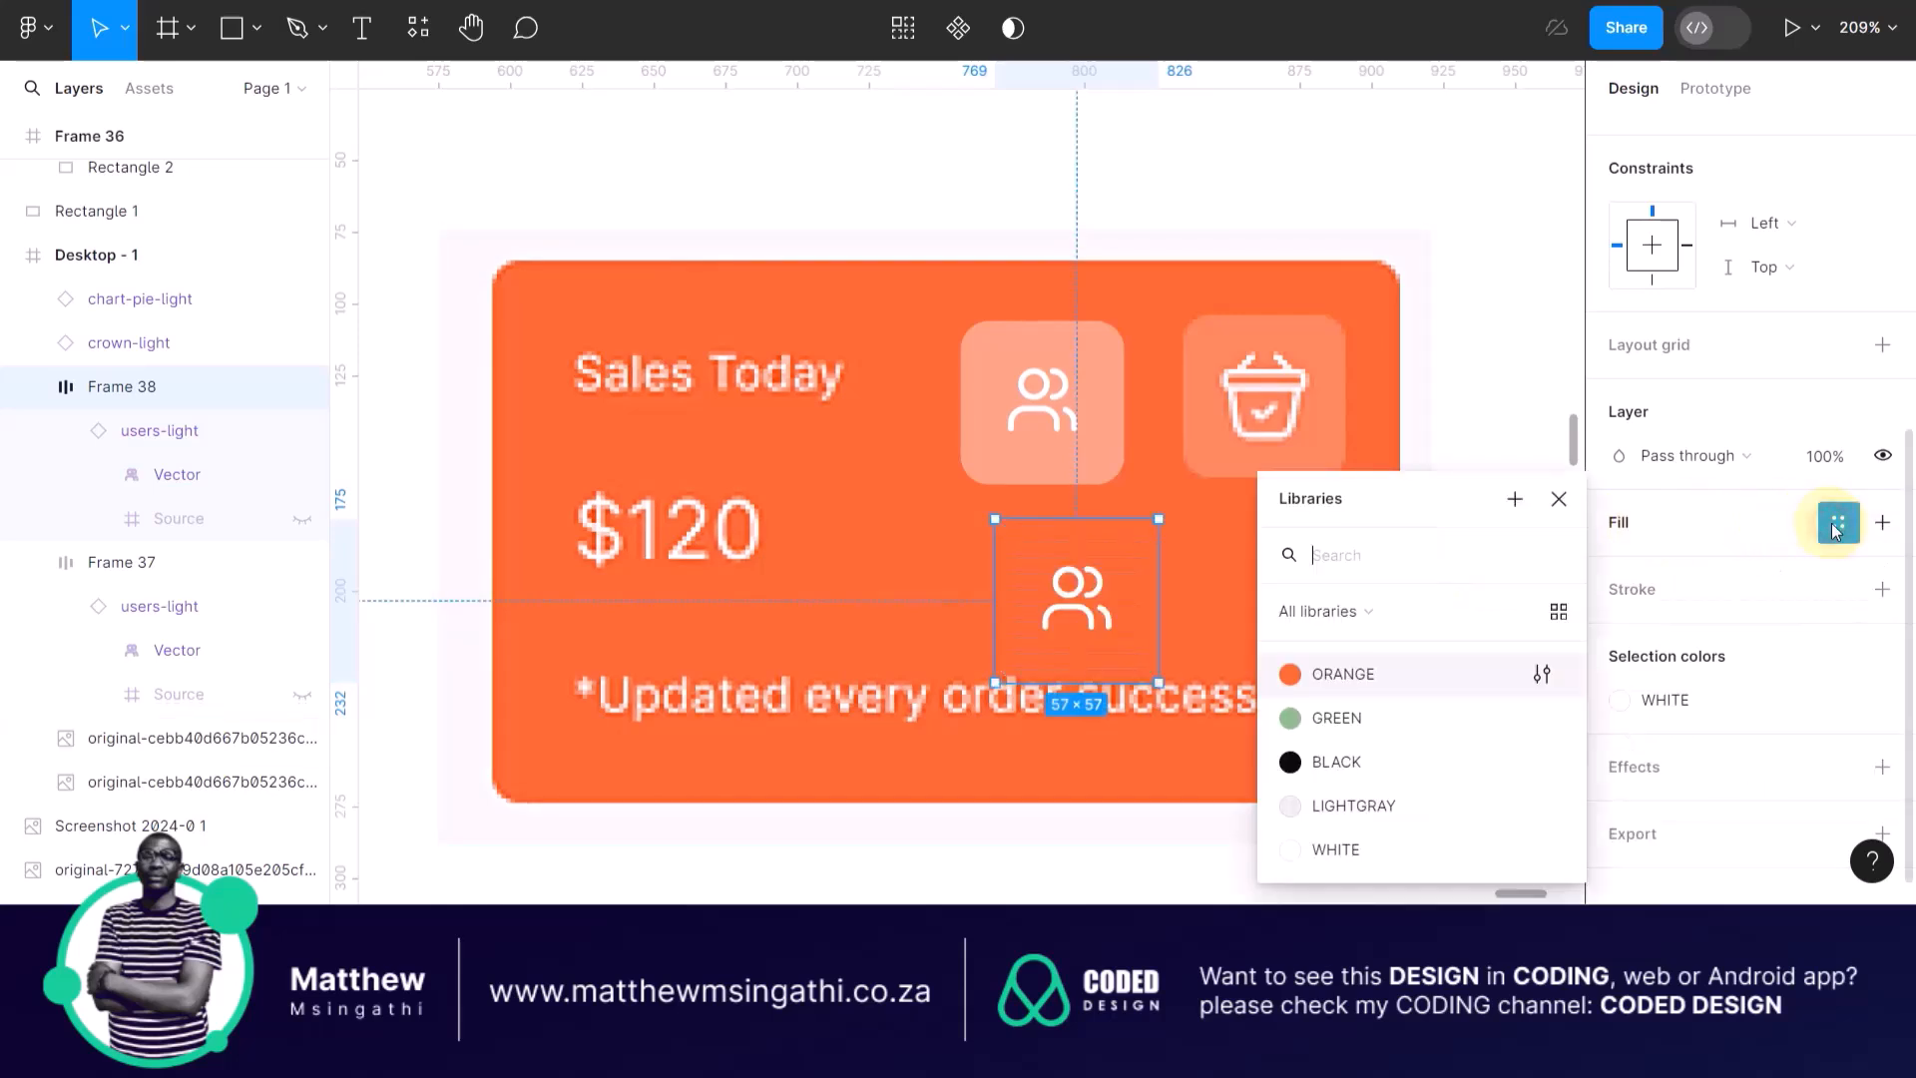
click(1295, 848)
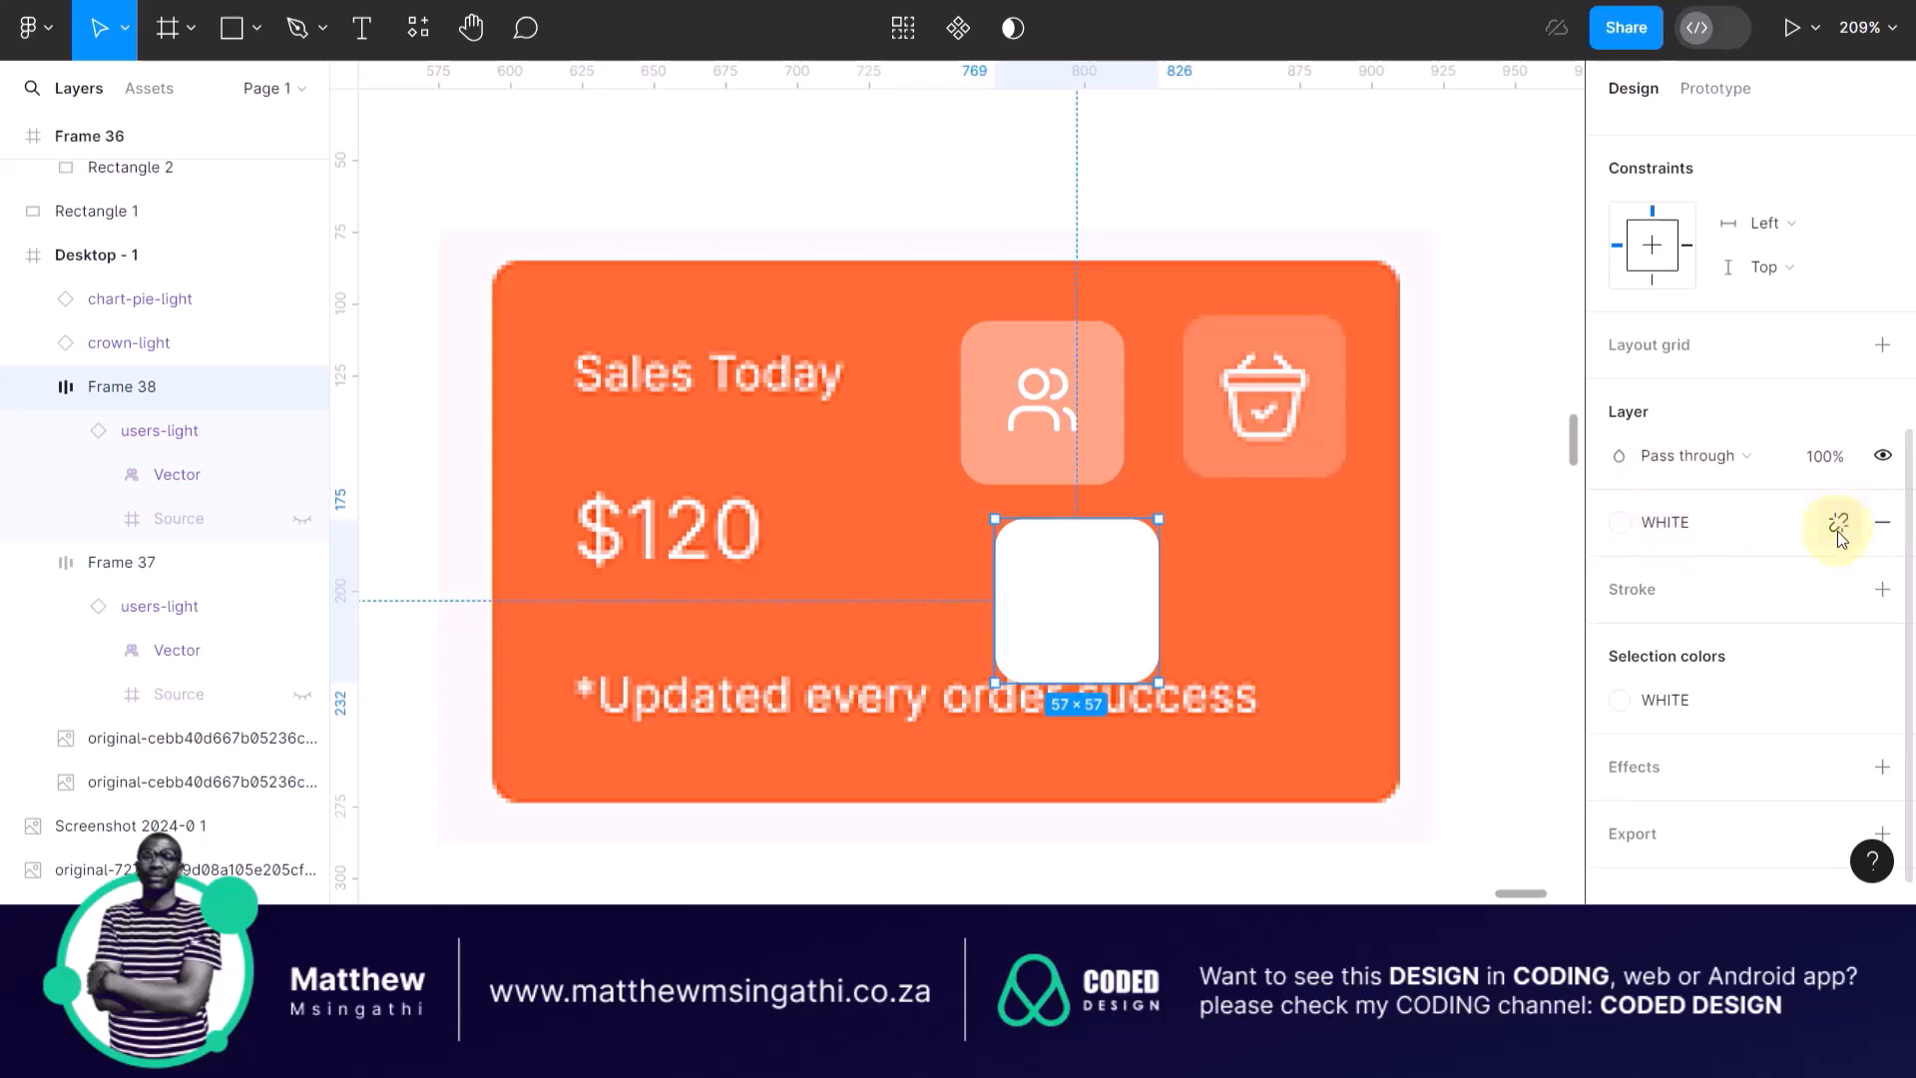
scroll(1777, 547, up, 1)
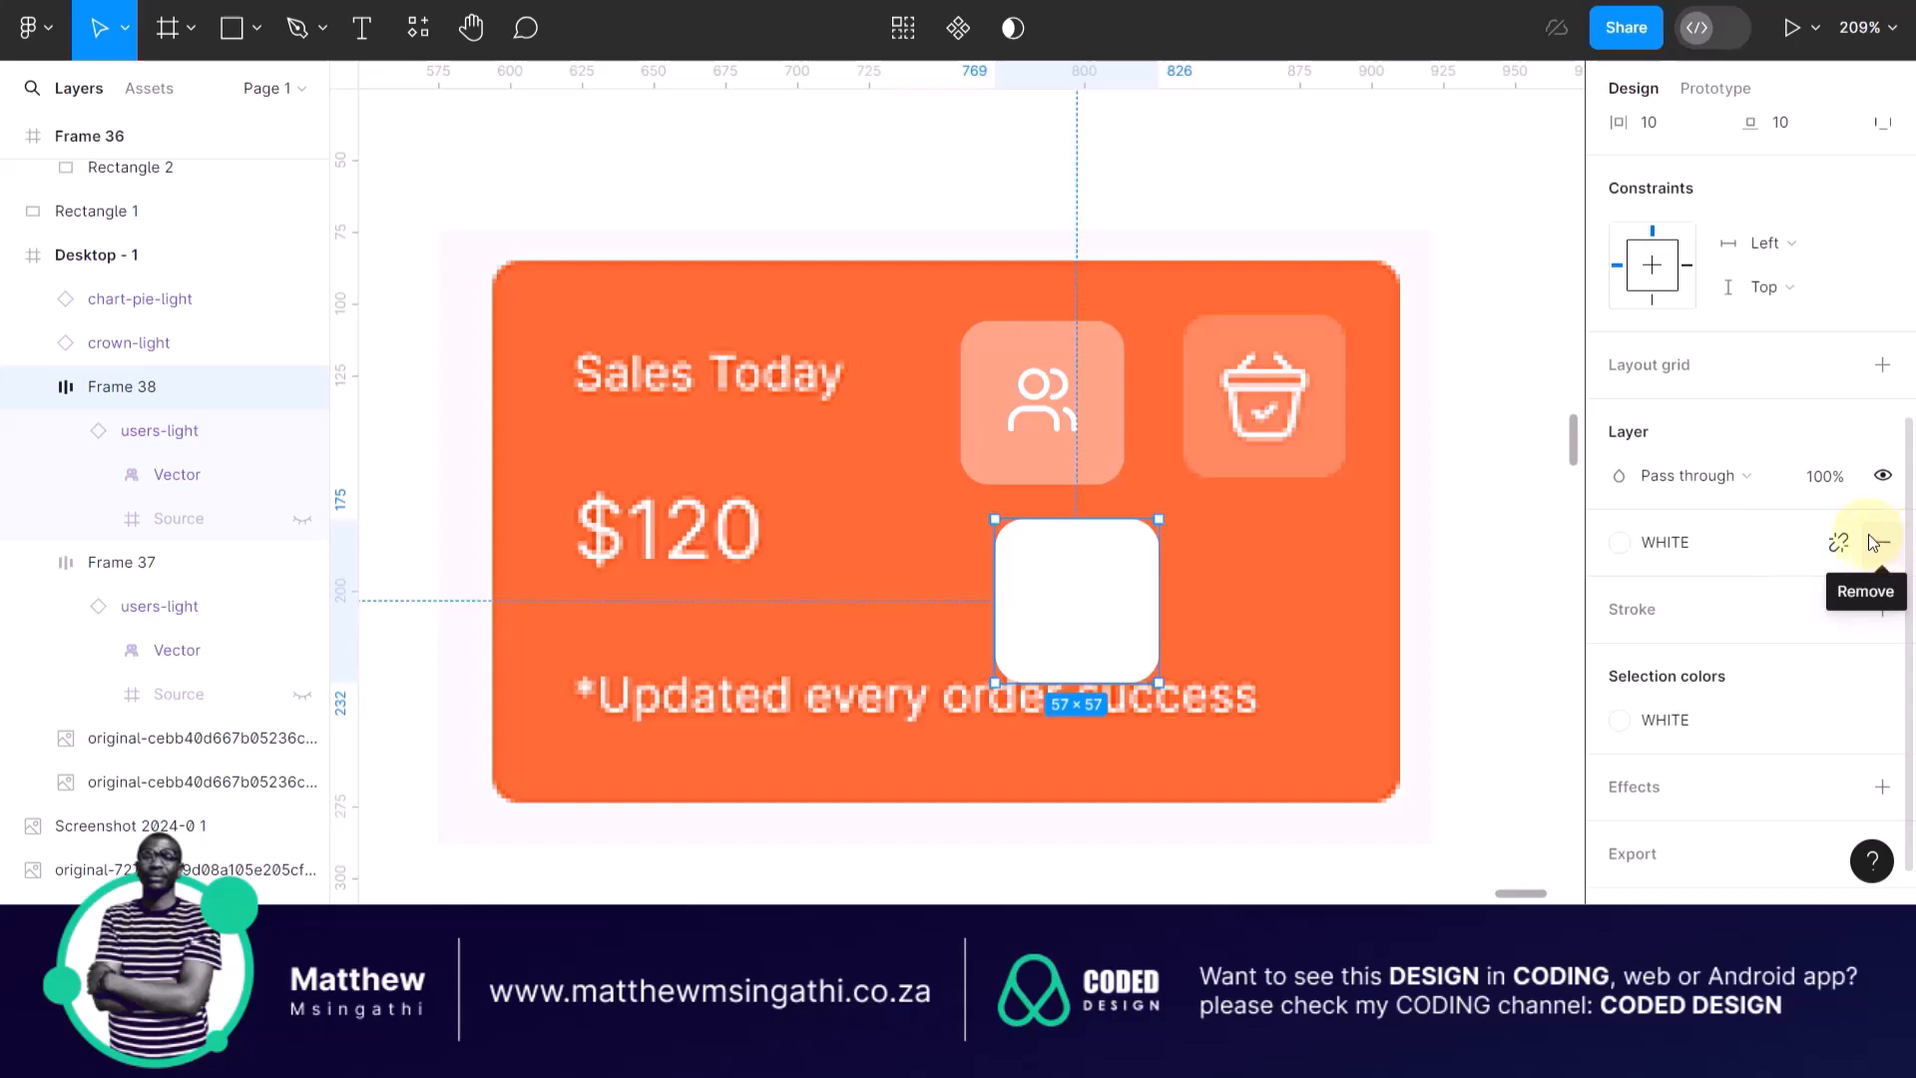
scroll(1727, 483, up, 1)
scroll(1700, 614, down, 2)
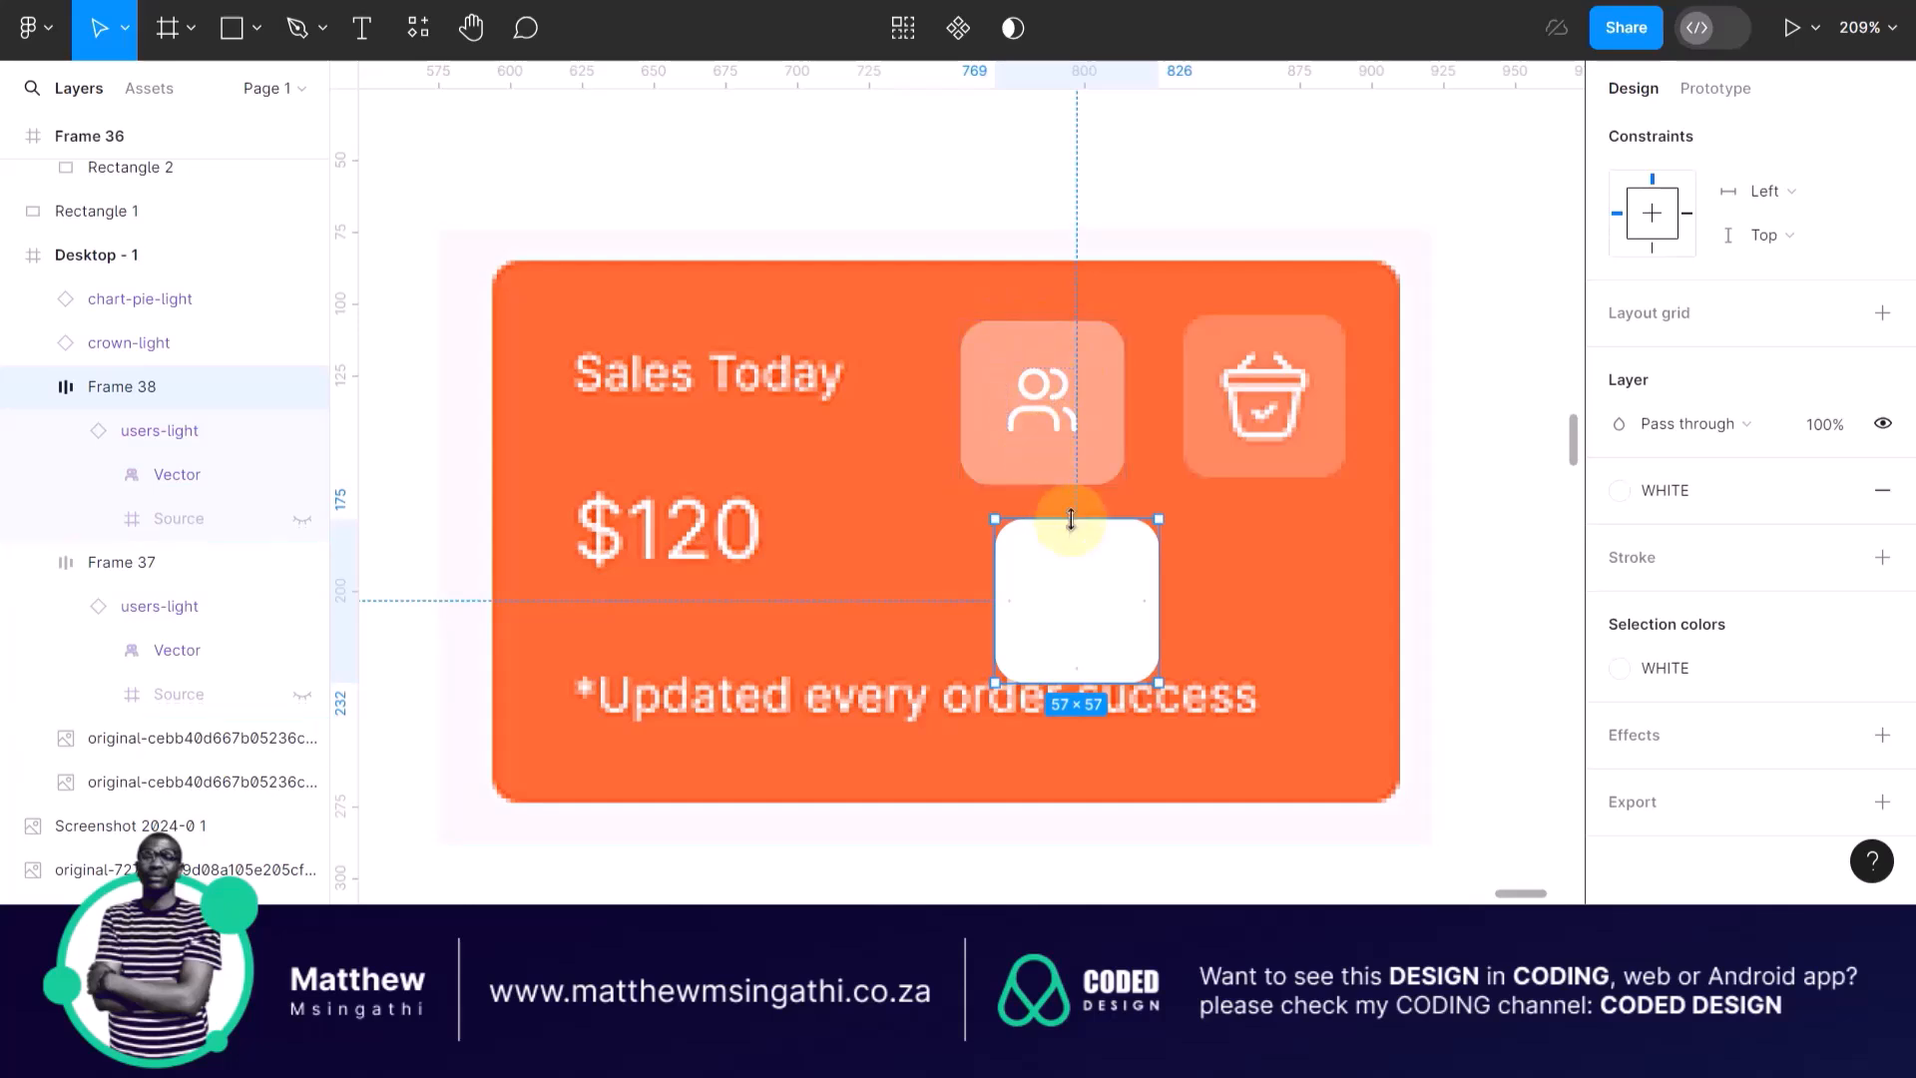
scroll(1076, 377, up, 5)
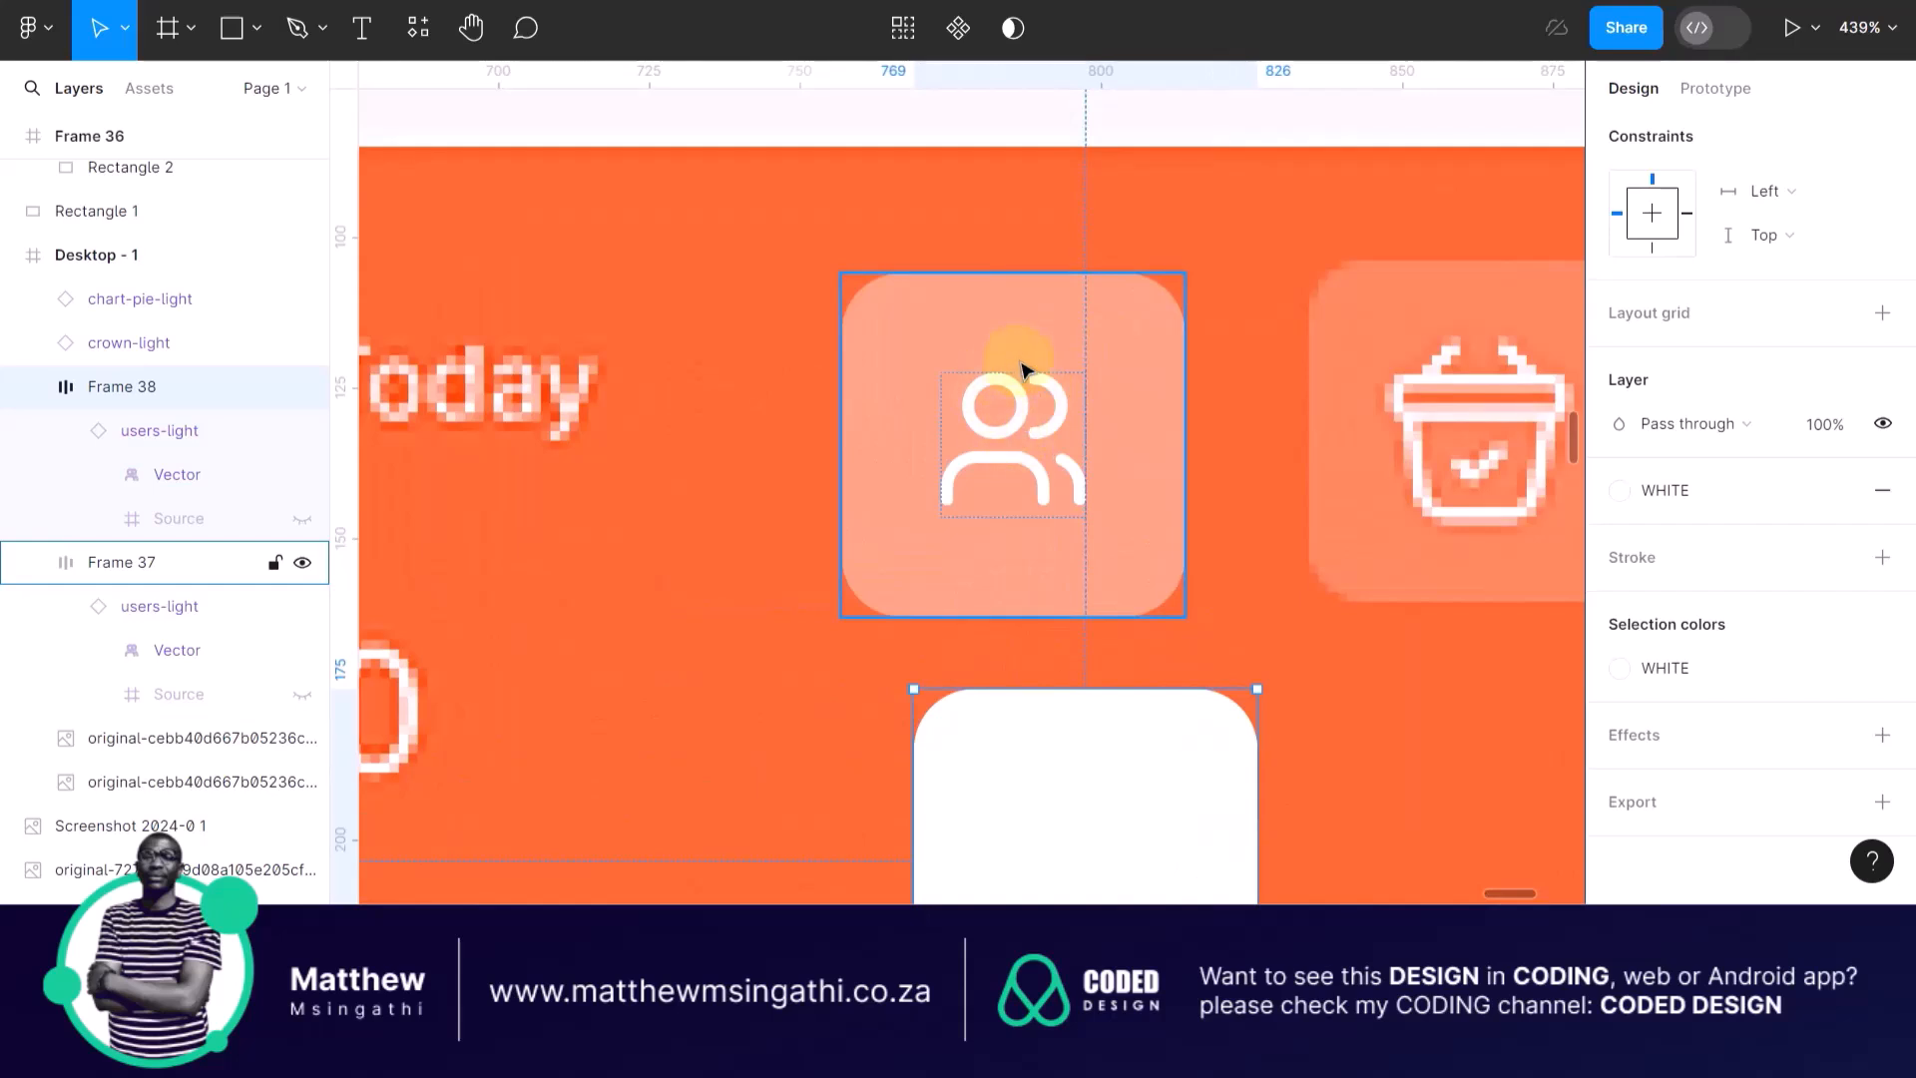
scroll(1023, 372, down, 4)
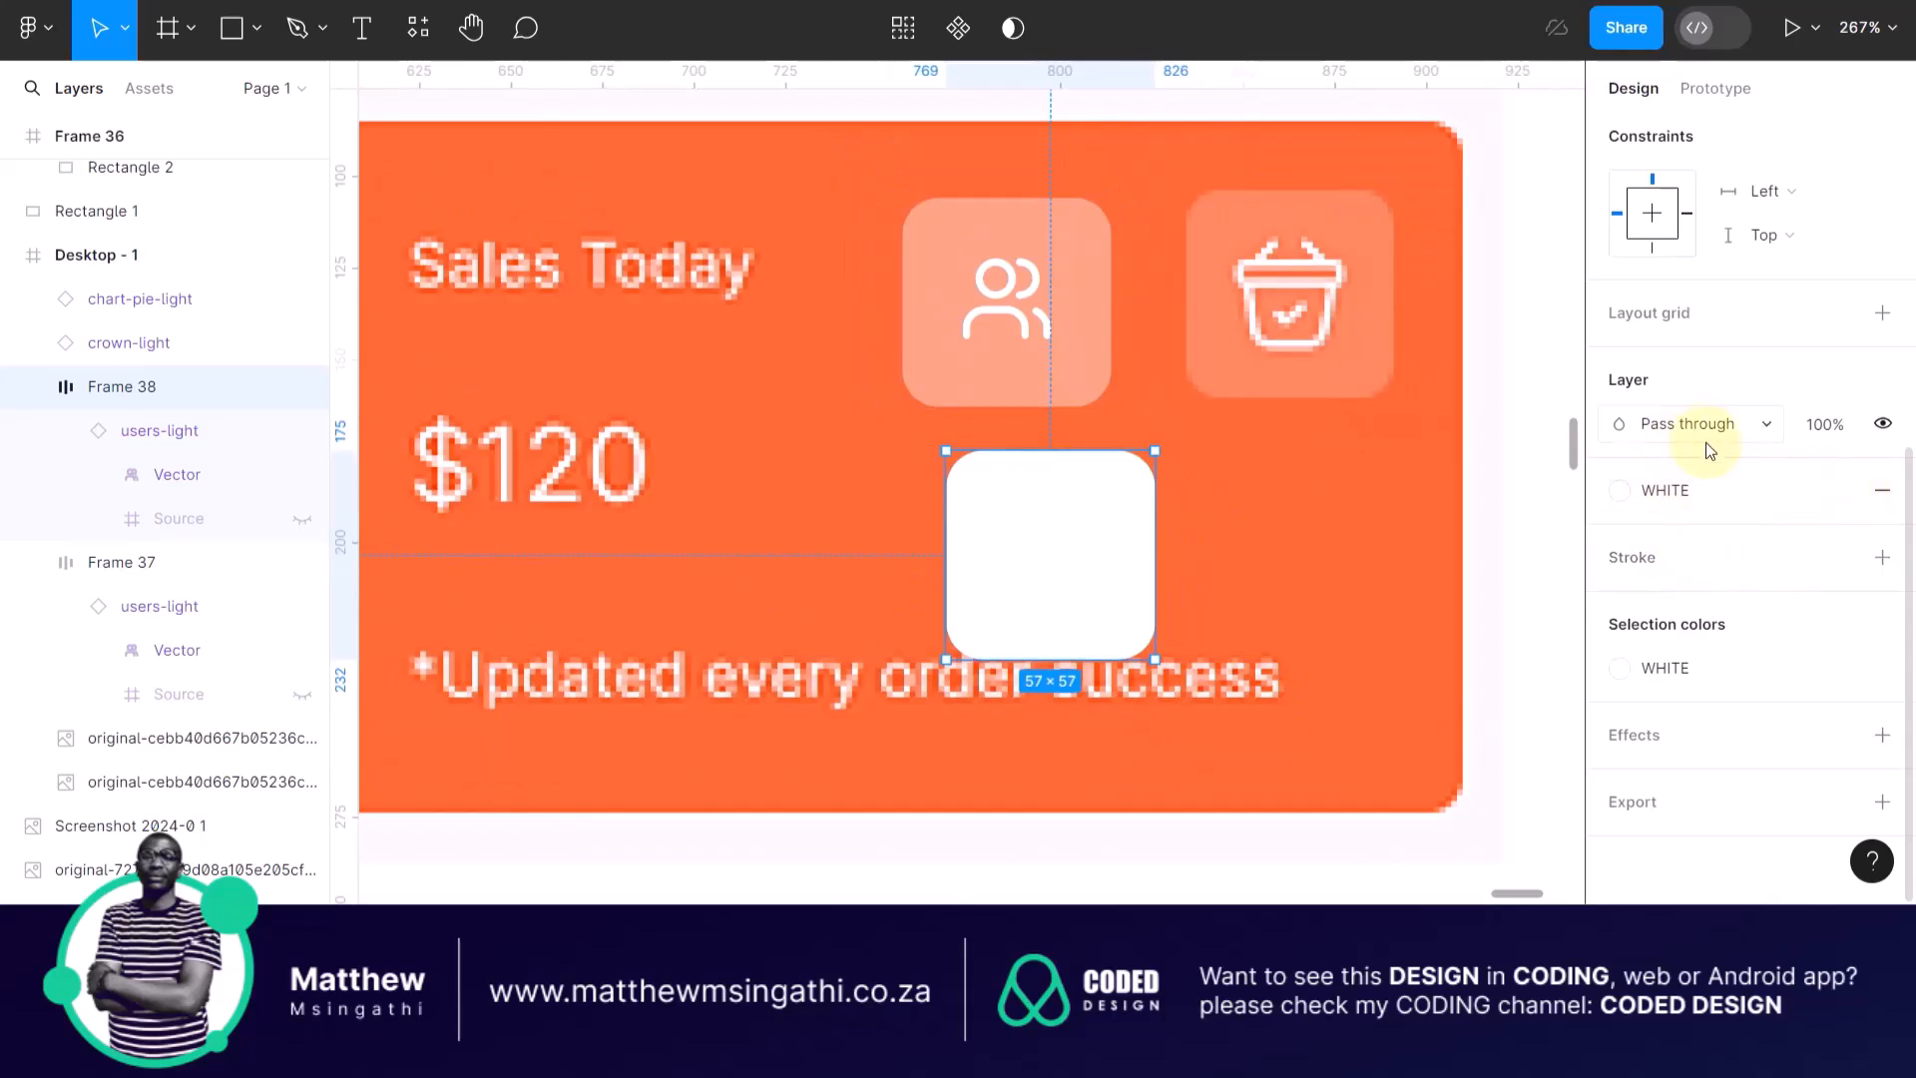
Delete the duplicated white-filled users icon tile.
click(1138, 539)
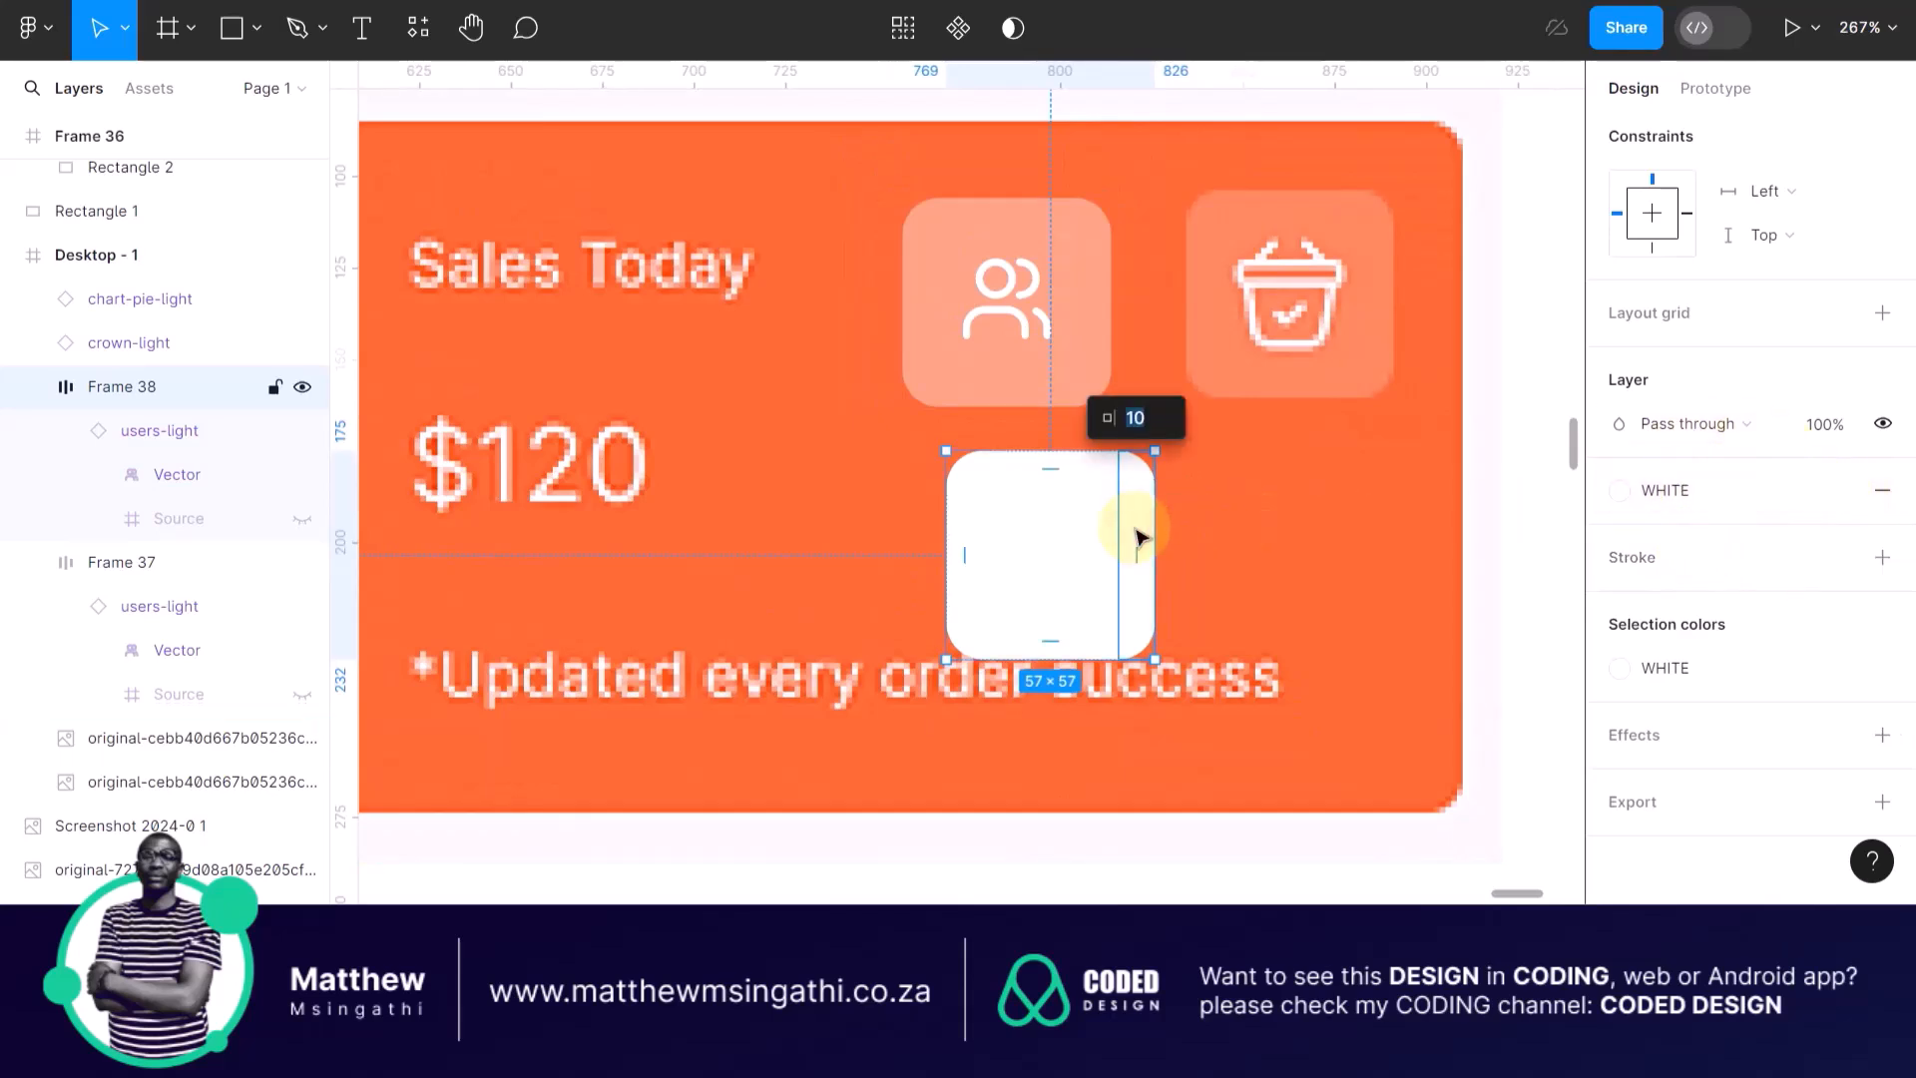
click(1136, 539)
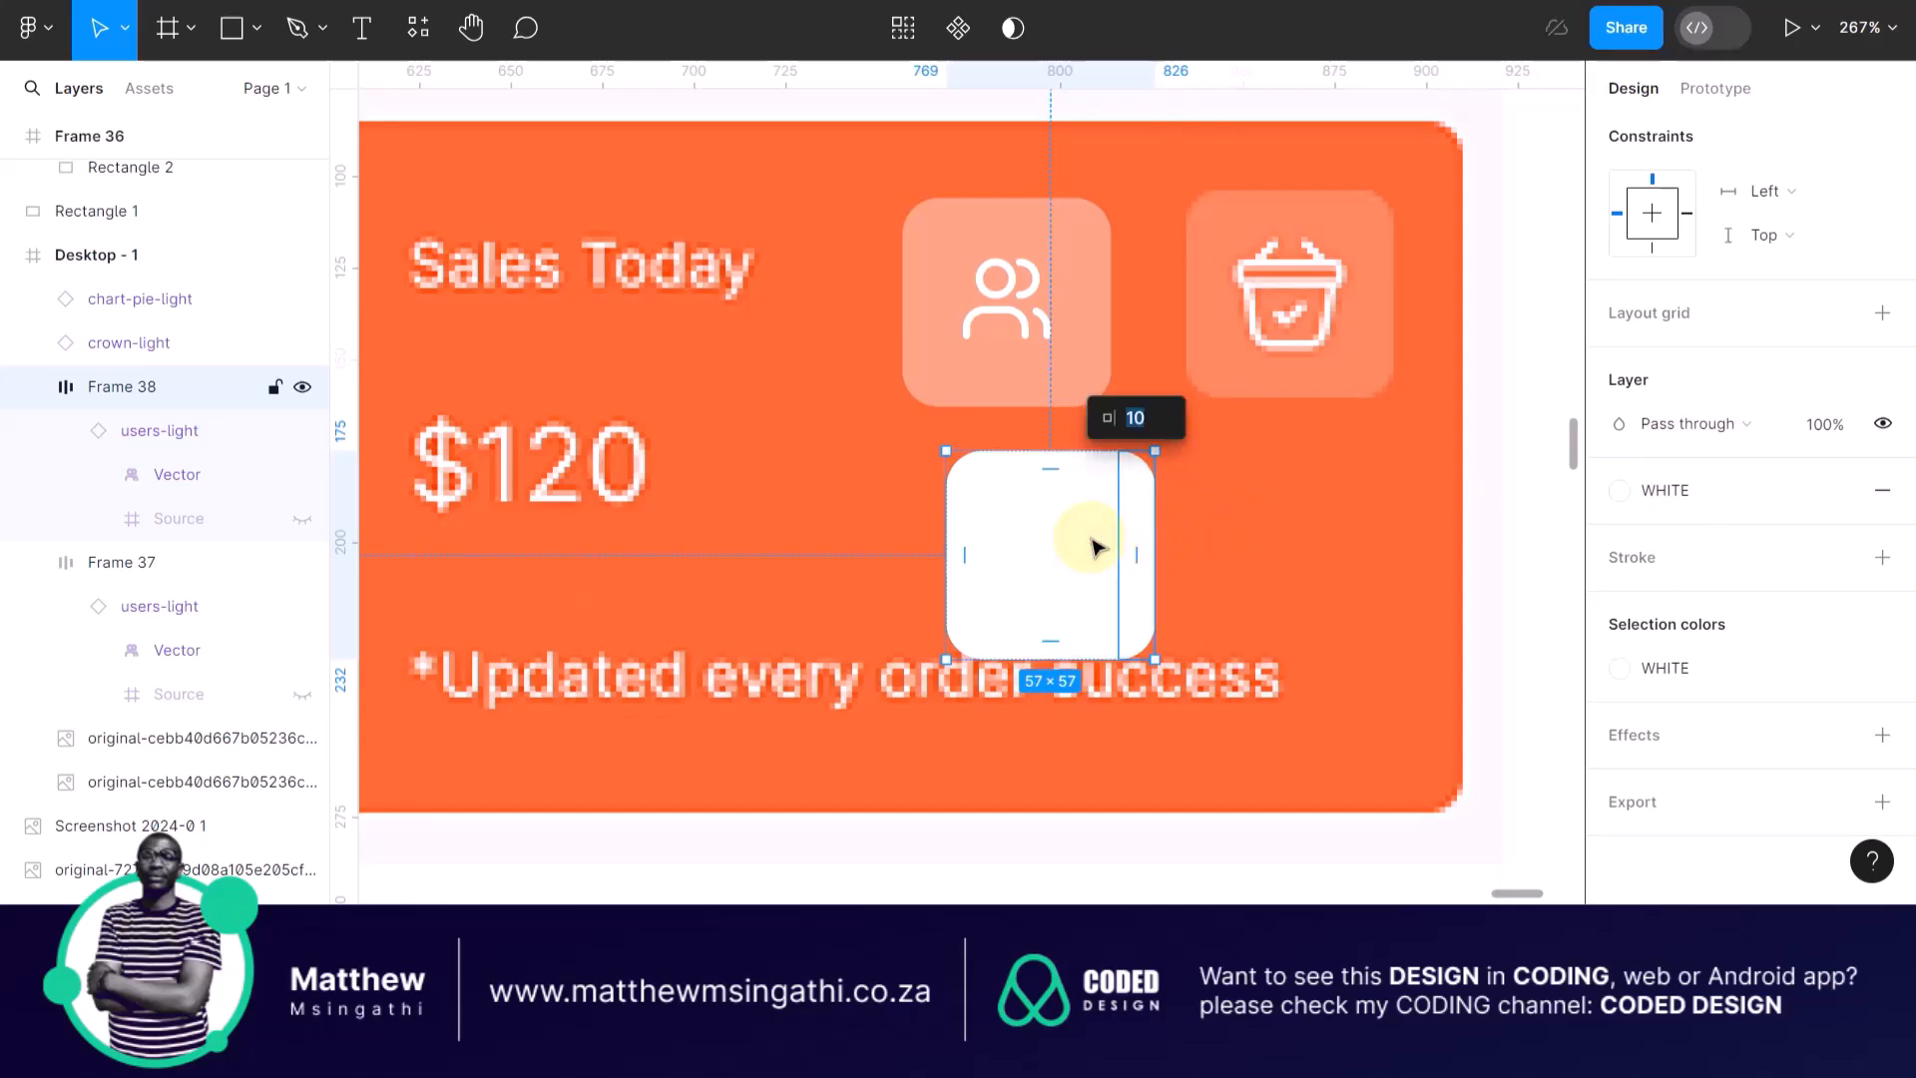
click(877, 492)
click(997, 507)
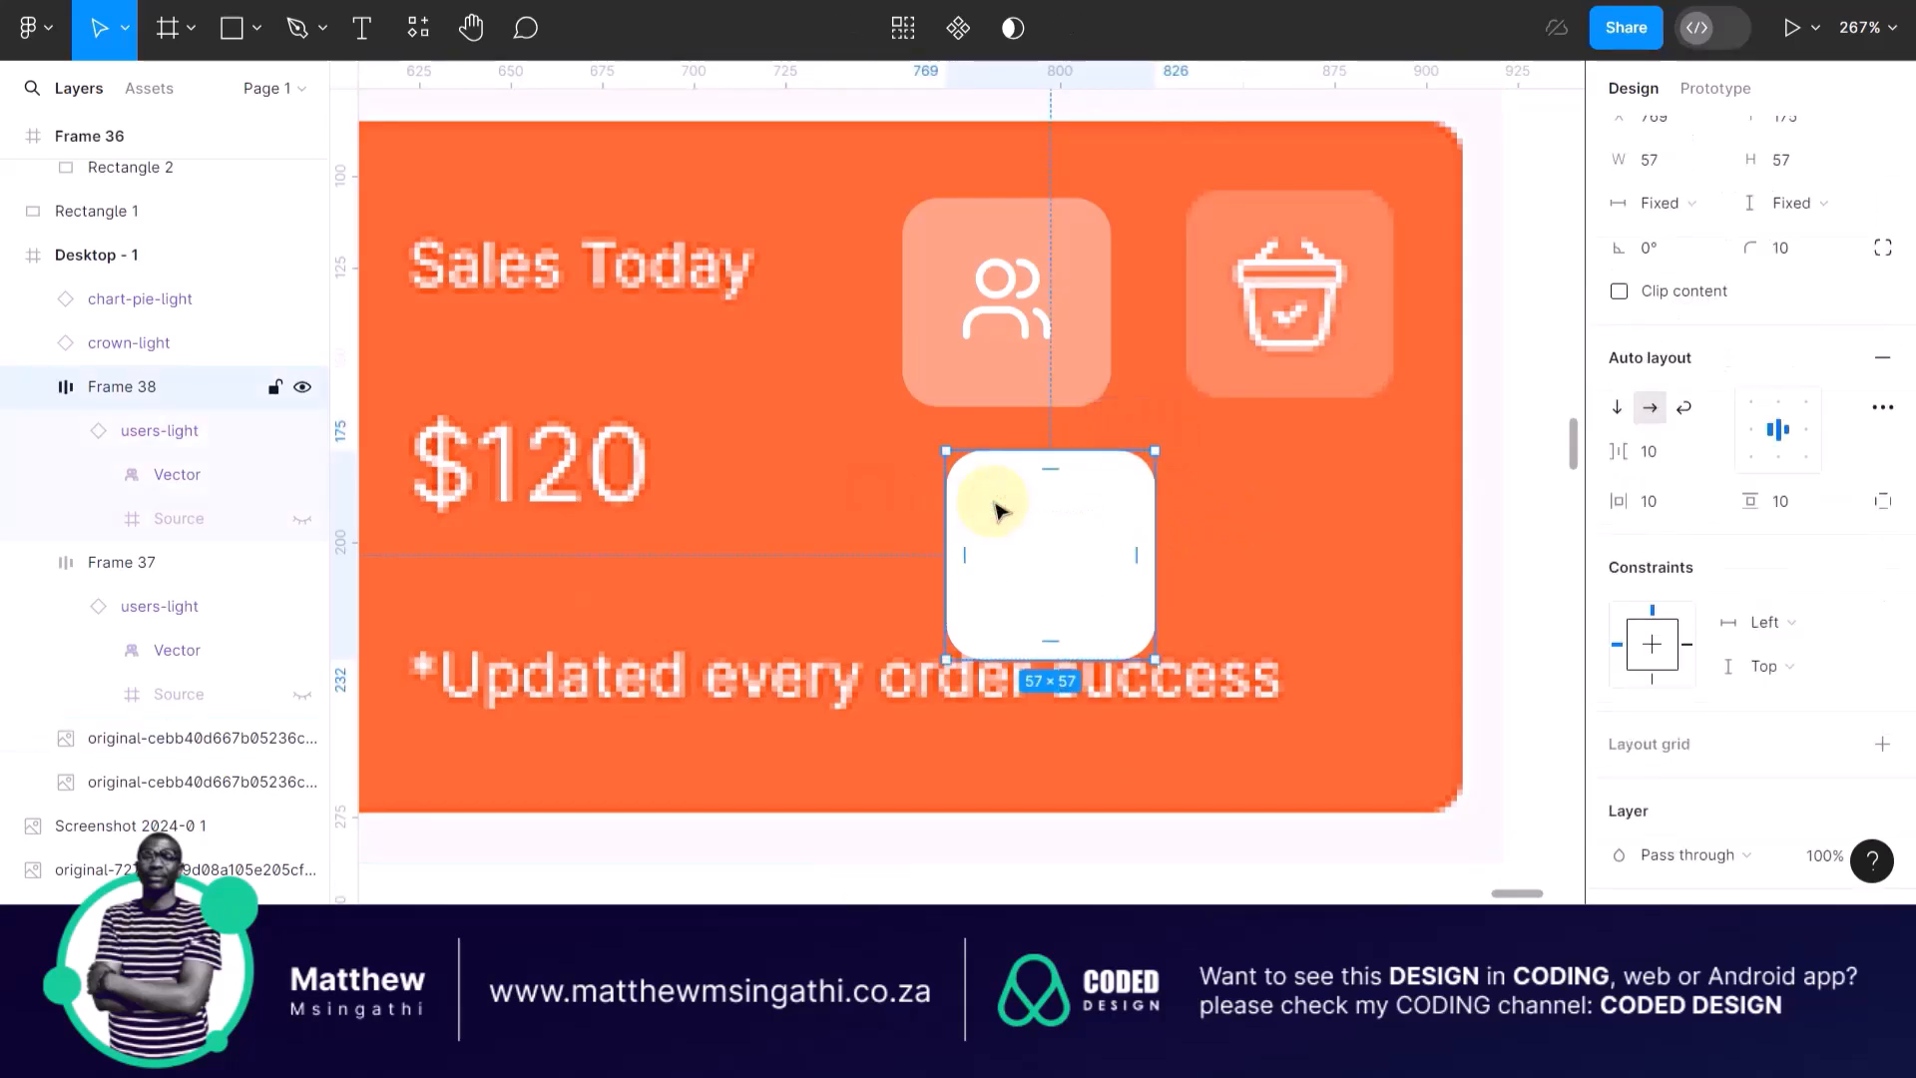
key(Delete)
scroll(1008, 419, down, 3)
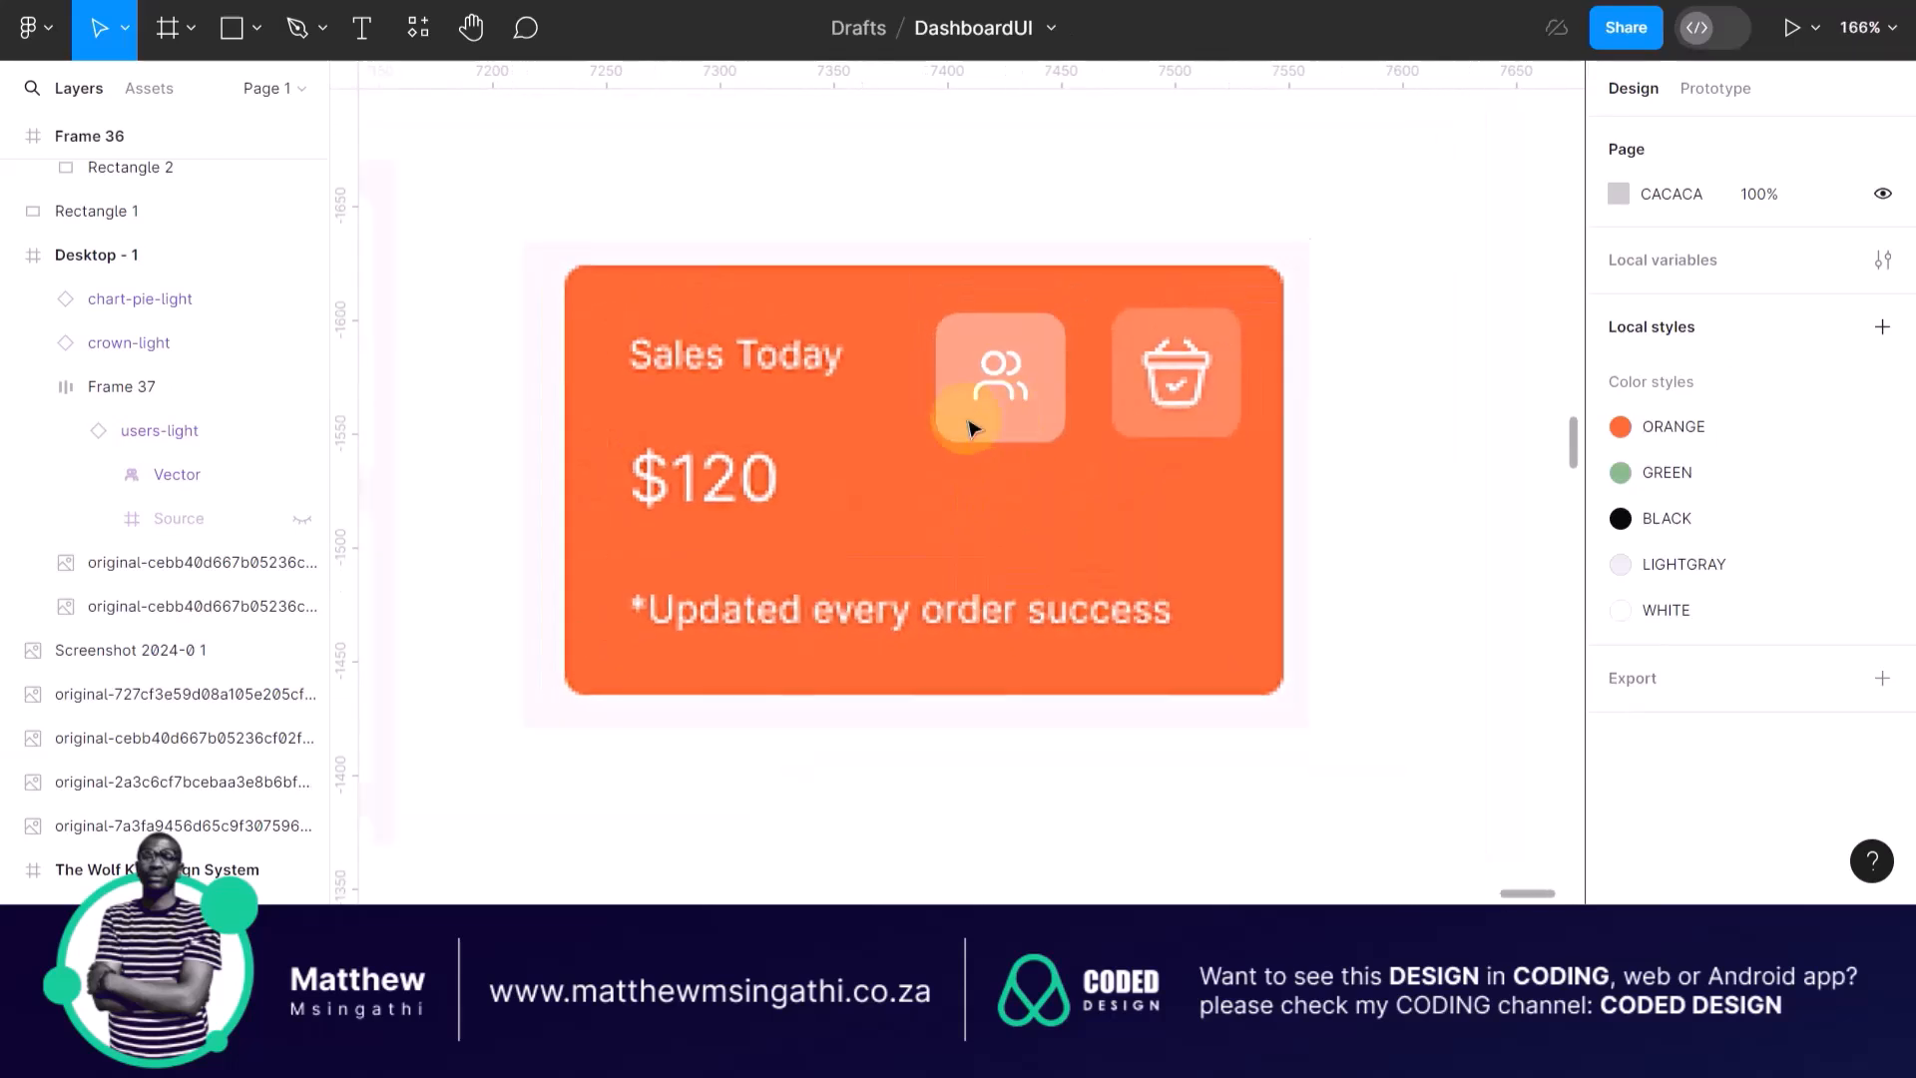
Move the translucent users icon tile off the enlarged sales card to the blank area below, at X 691, Y 359.
scroll(993, 417, down, 2)
scroll(991, 417, left, 3)
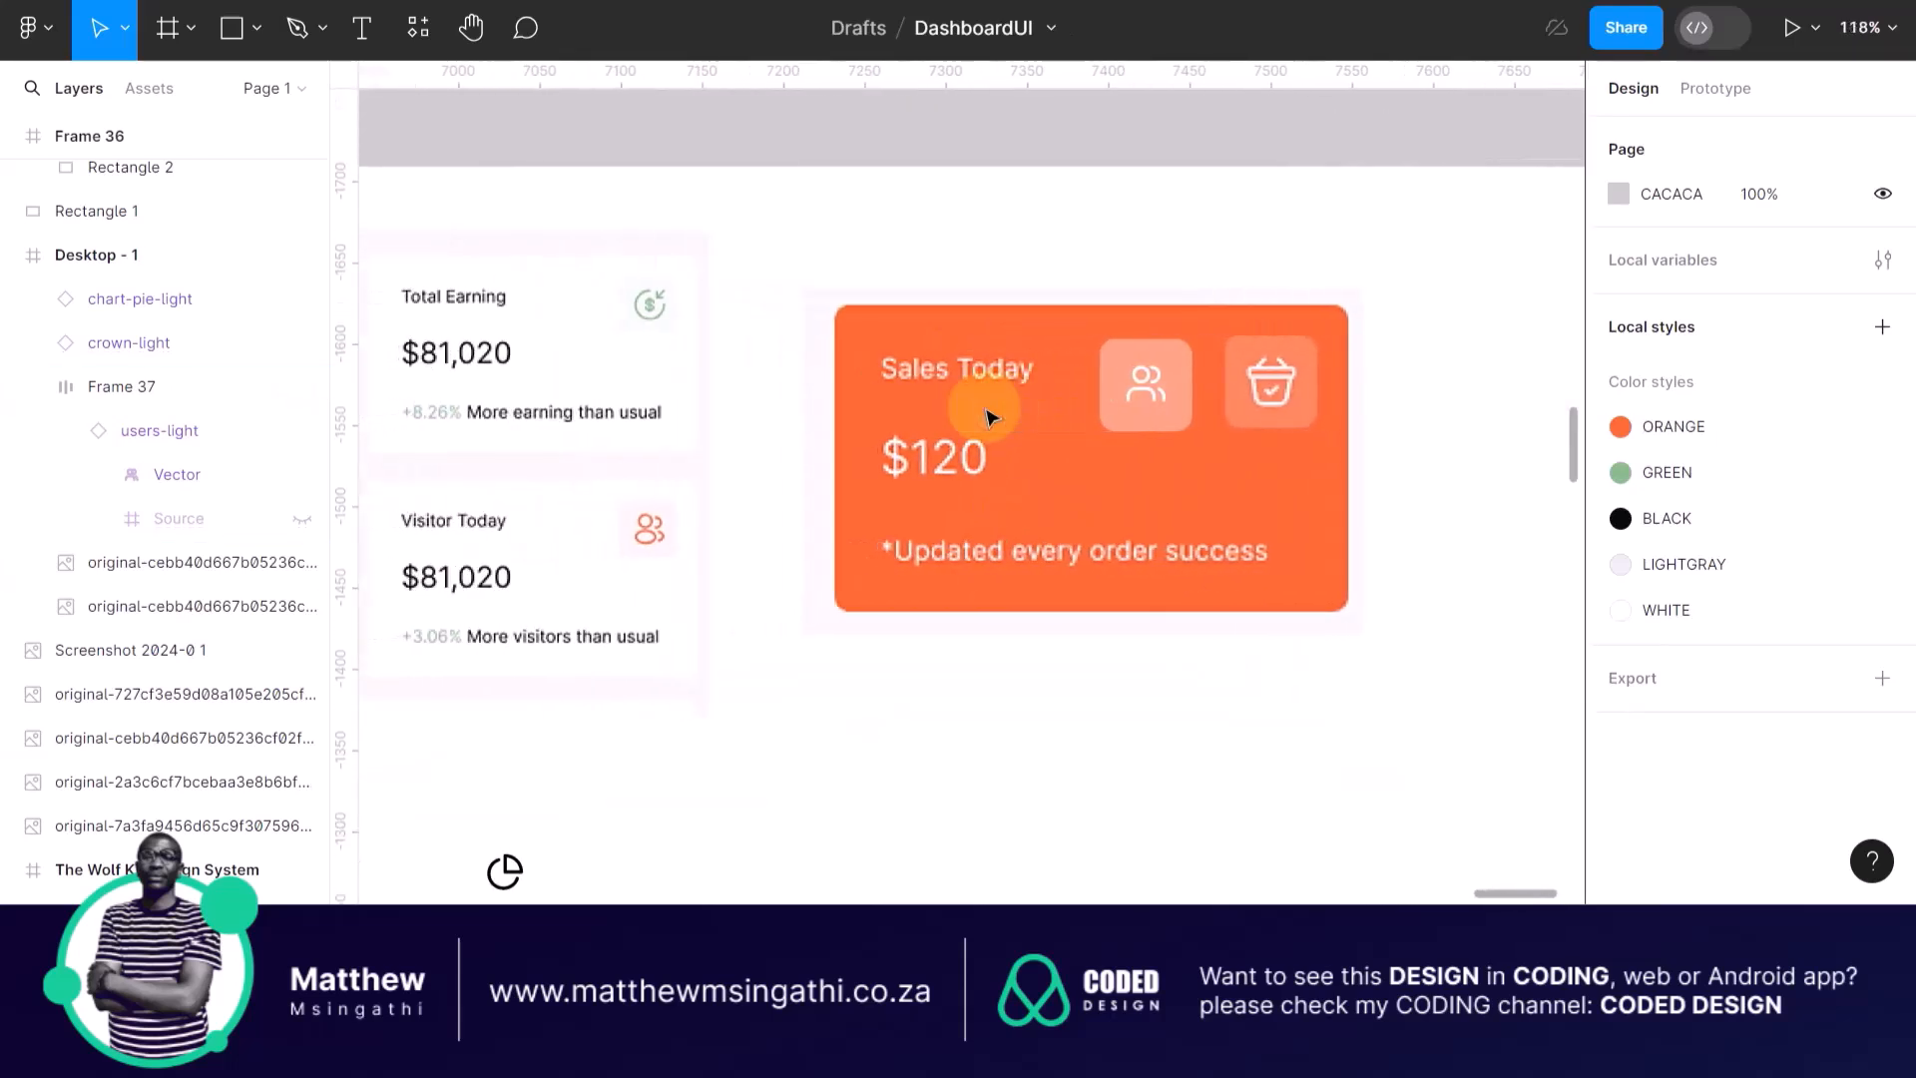
scroll(991, 417, left, 3)
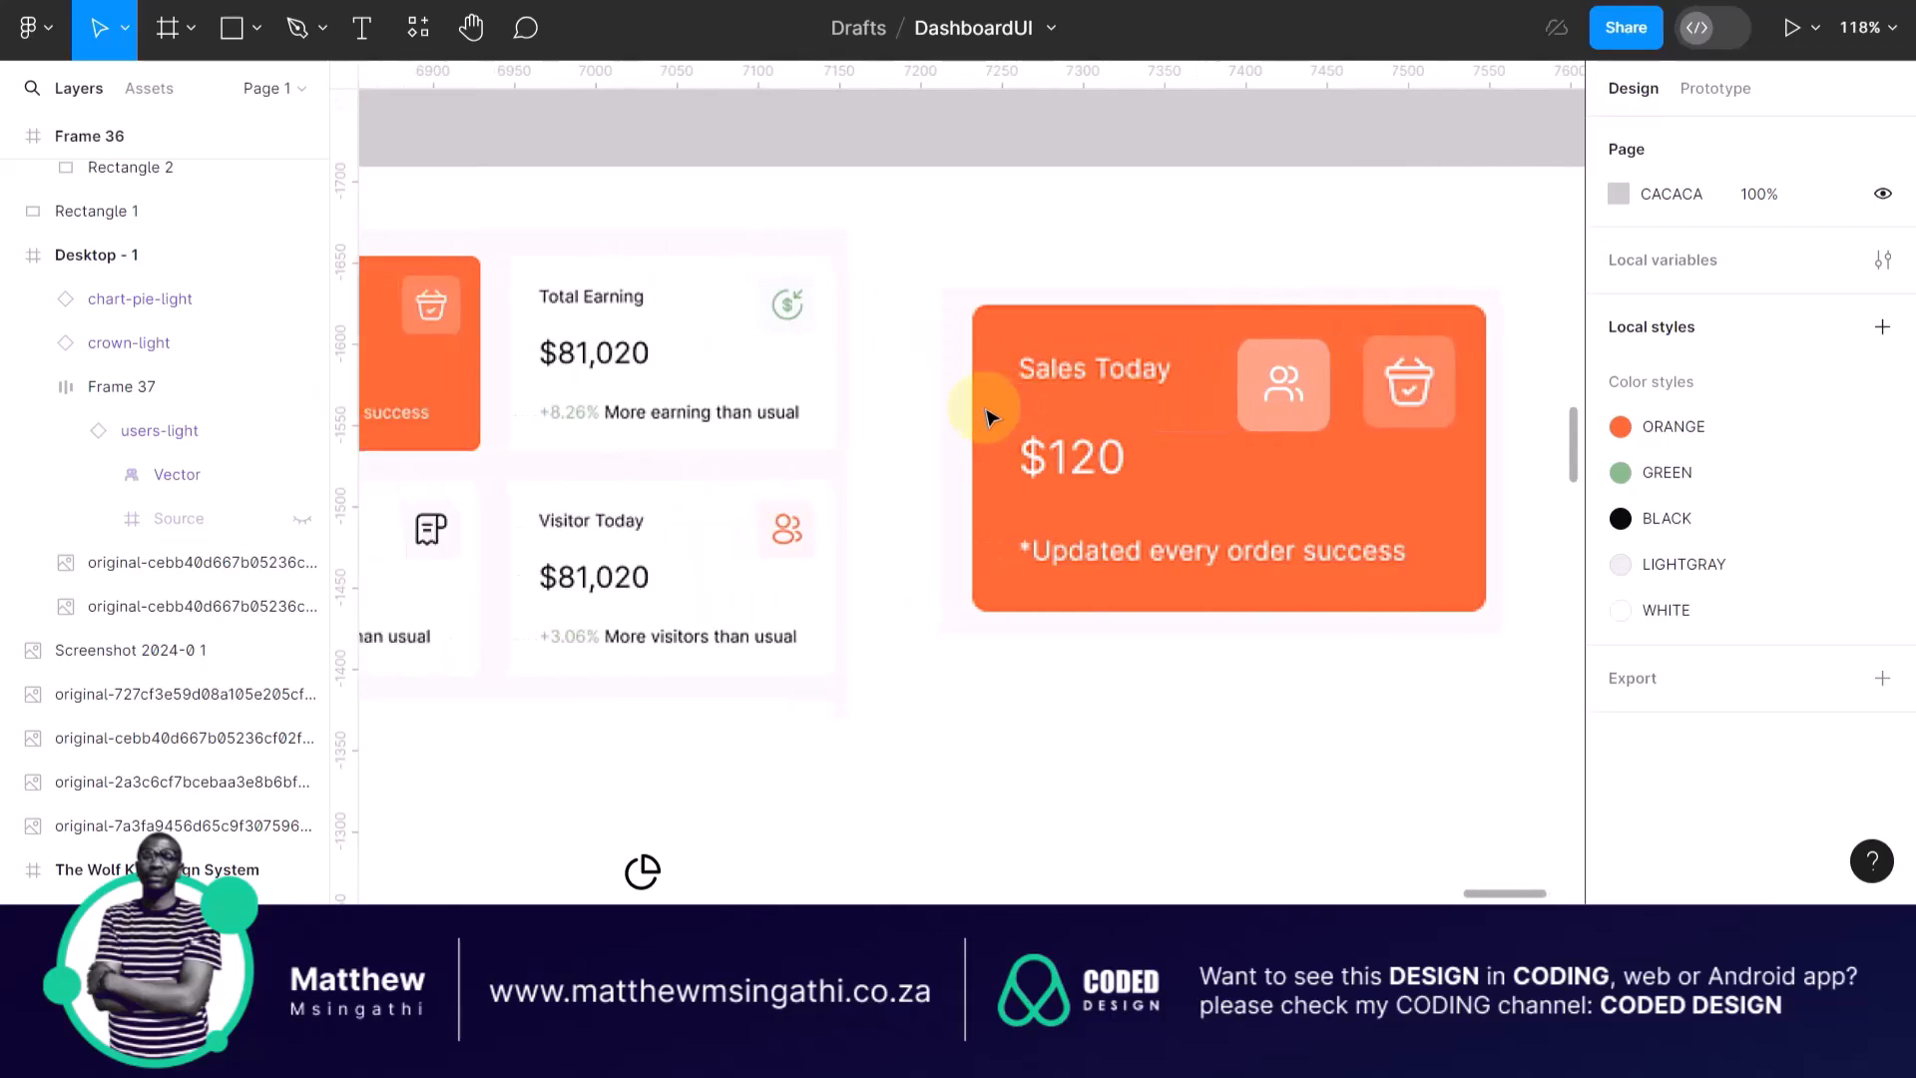
scroll(991, 417, down, 4)
click(731, 349)
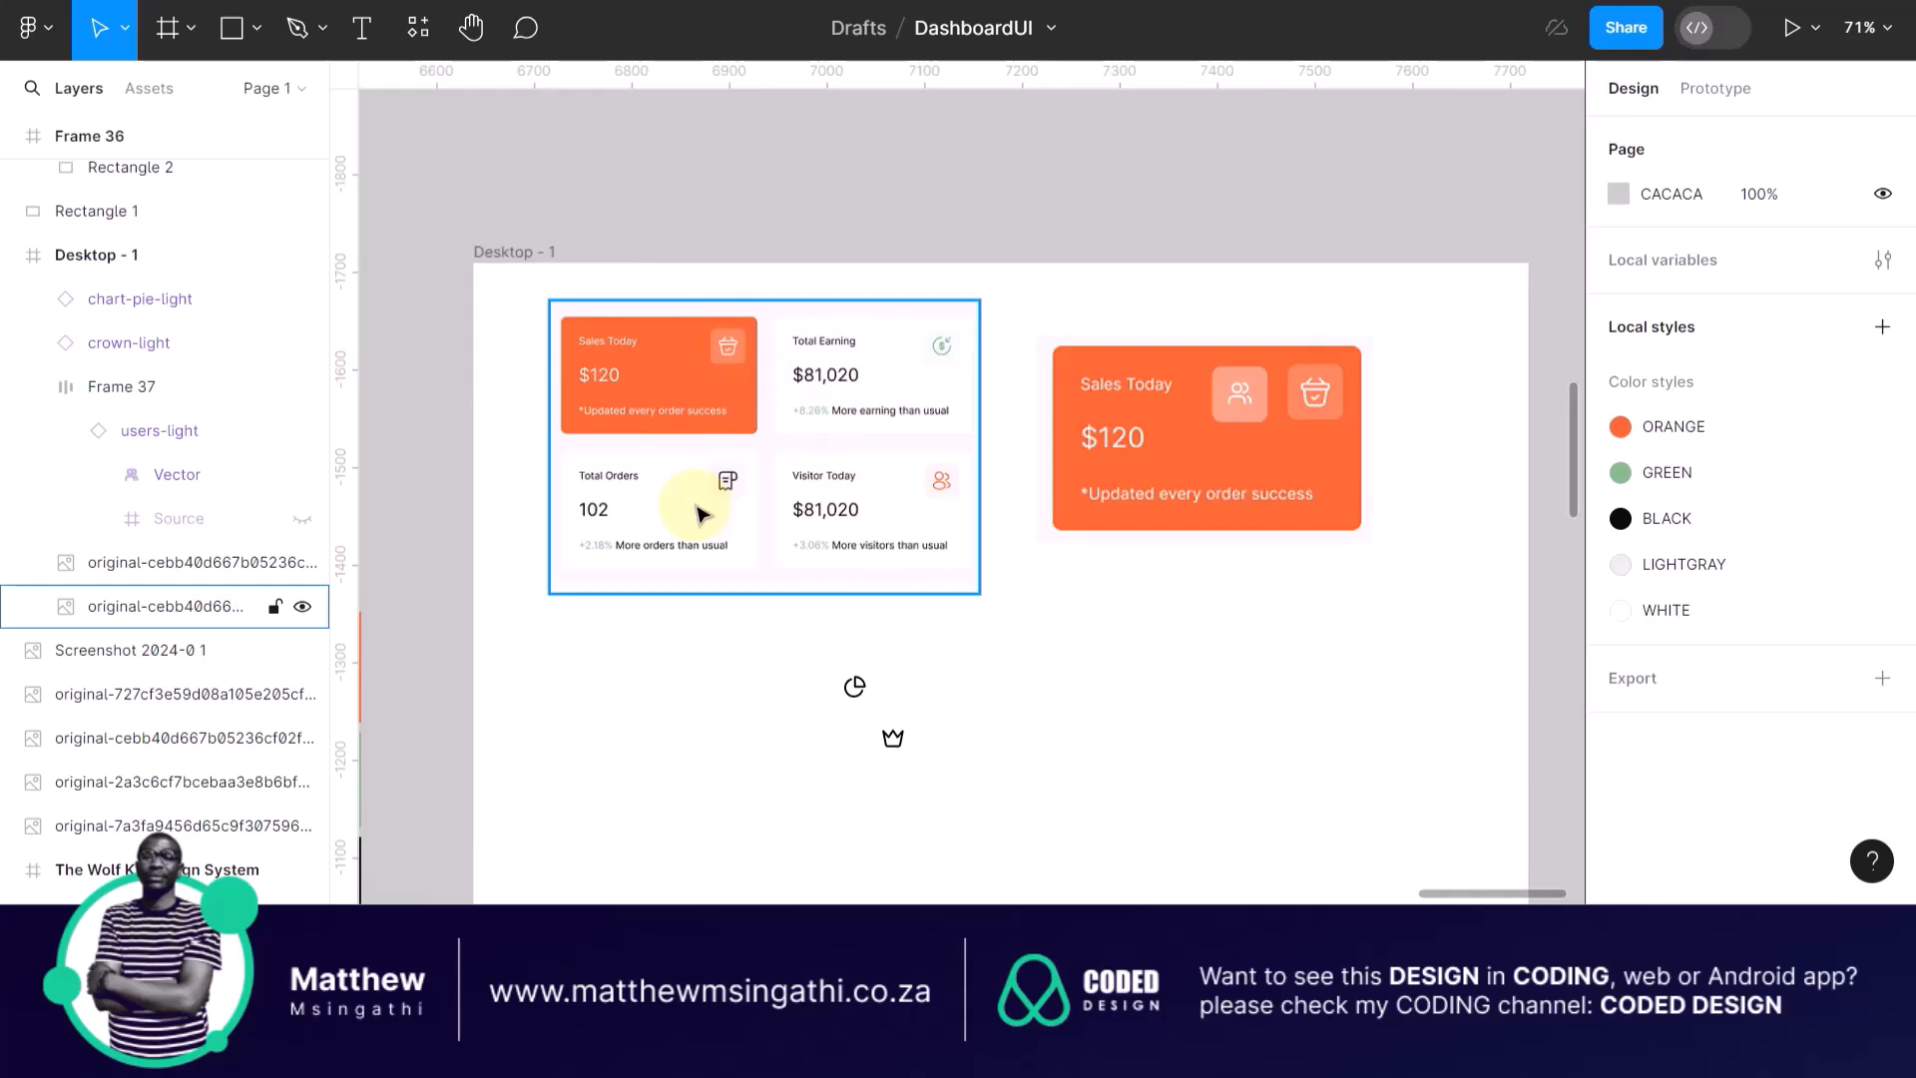
click(1228, 475)
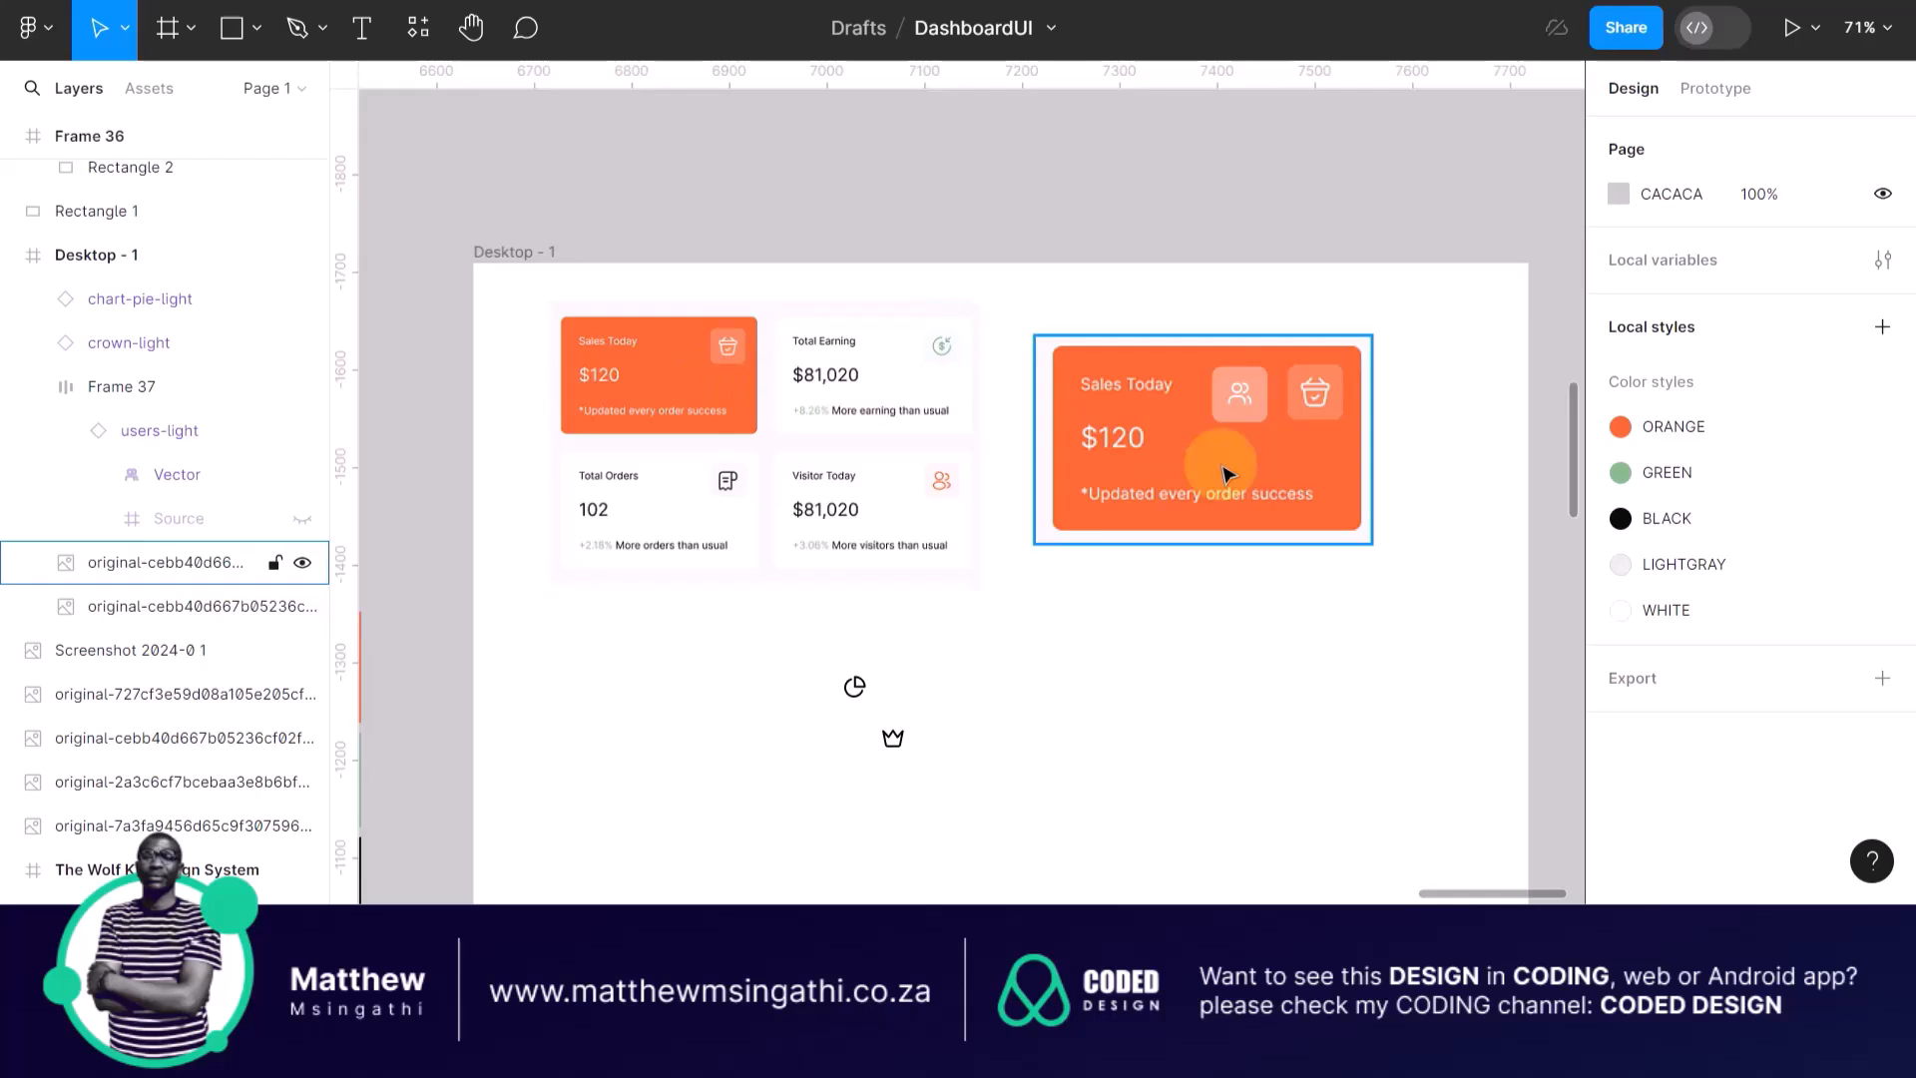
click(1253, 398)
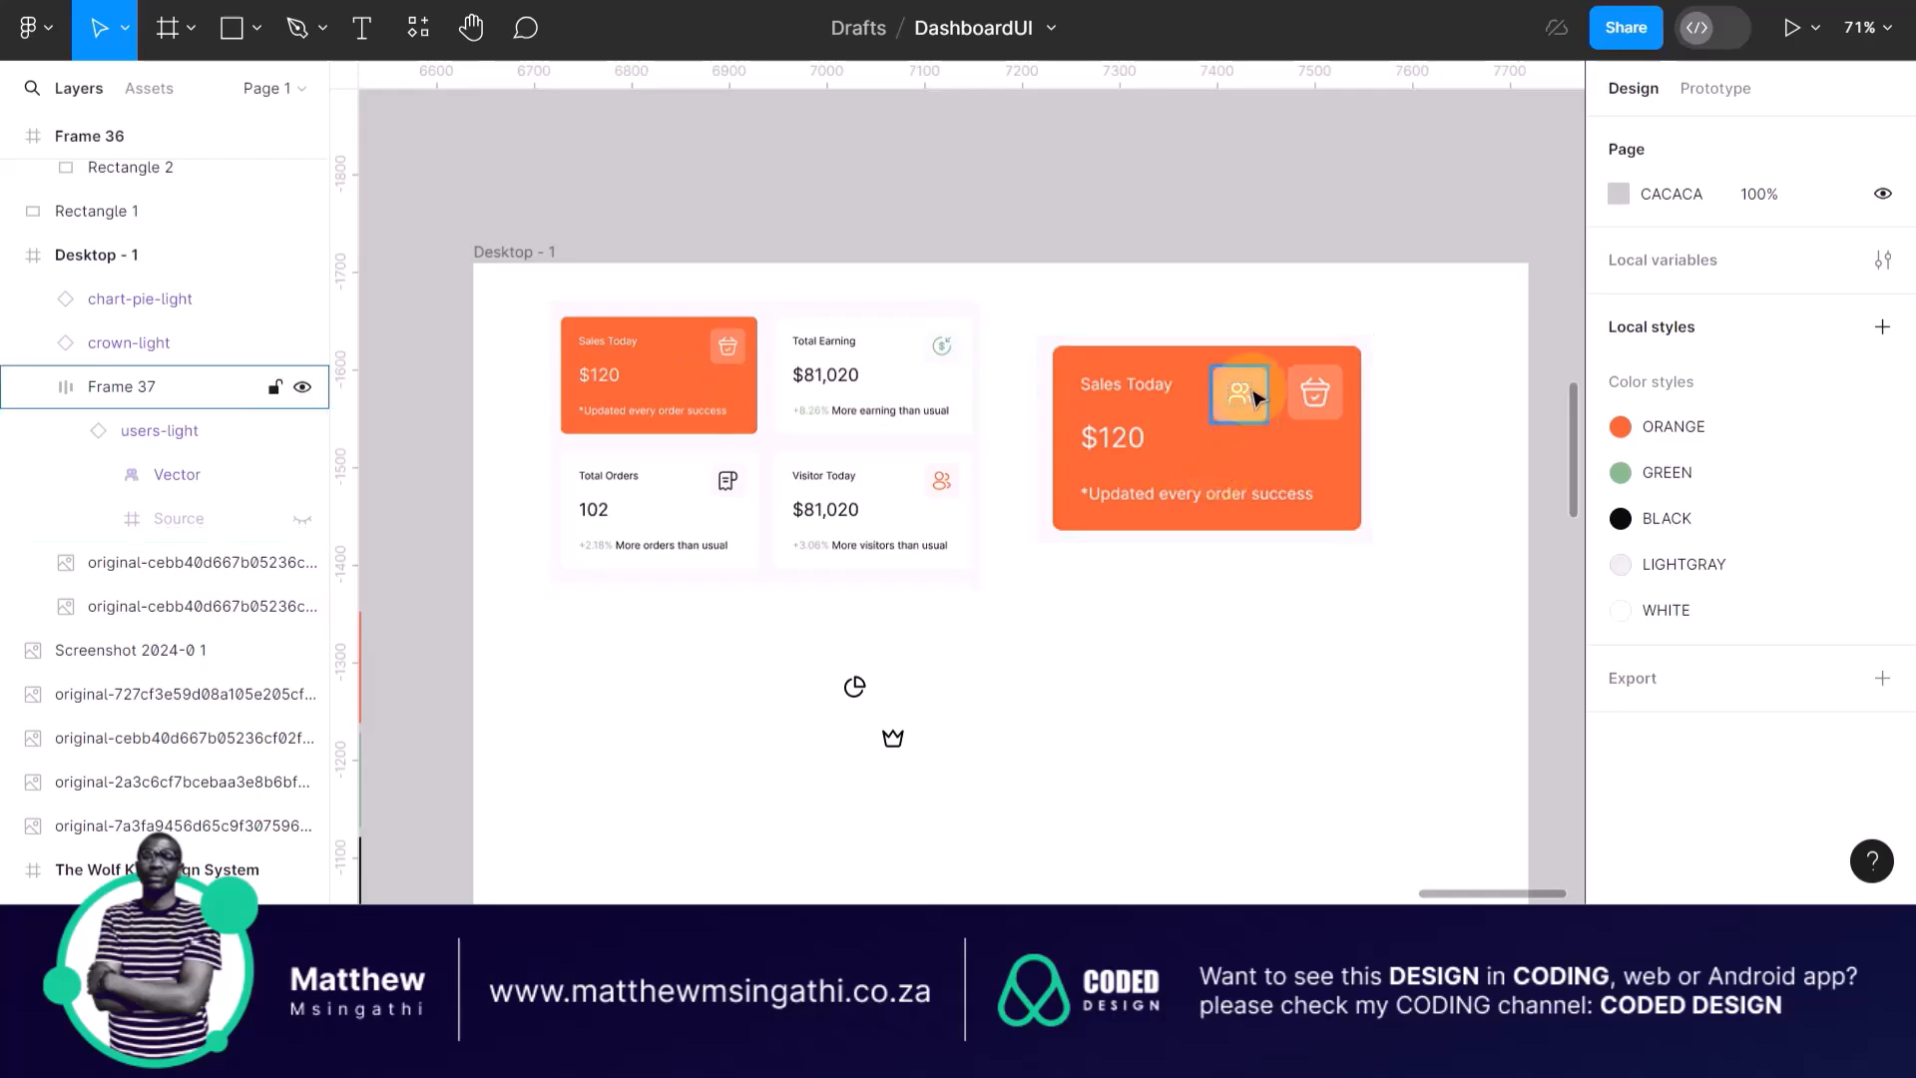
scroll(1253, 397, right, 3)
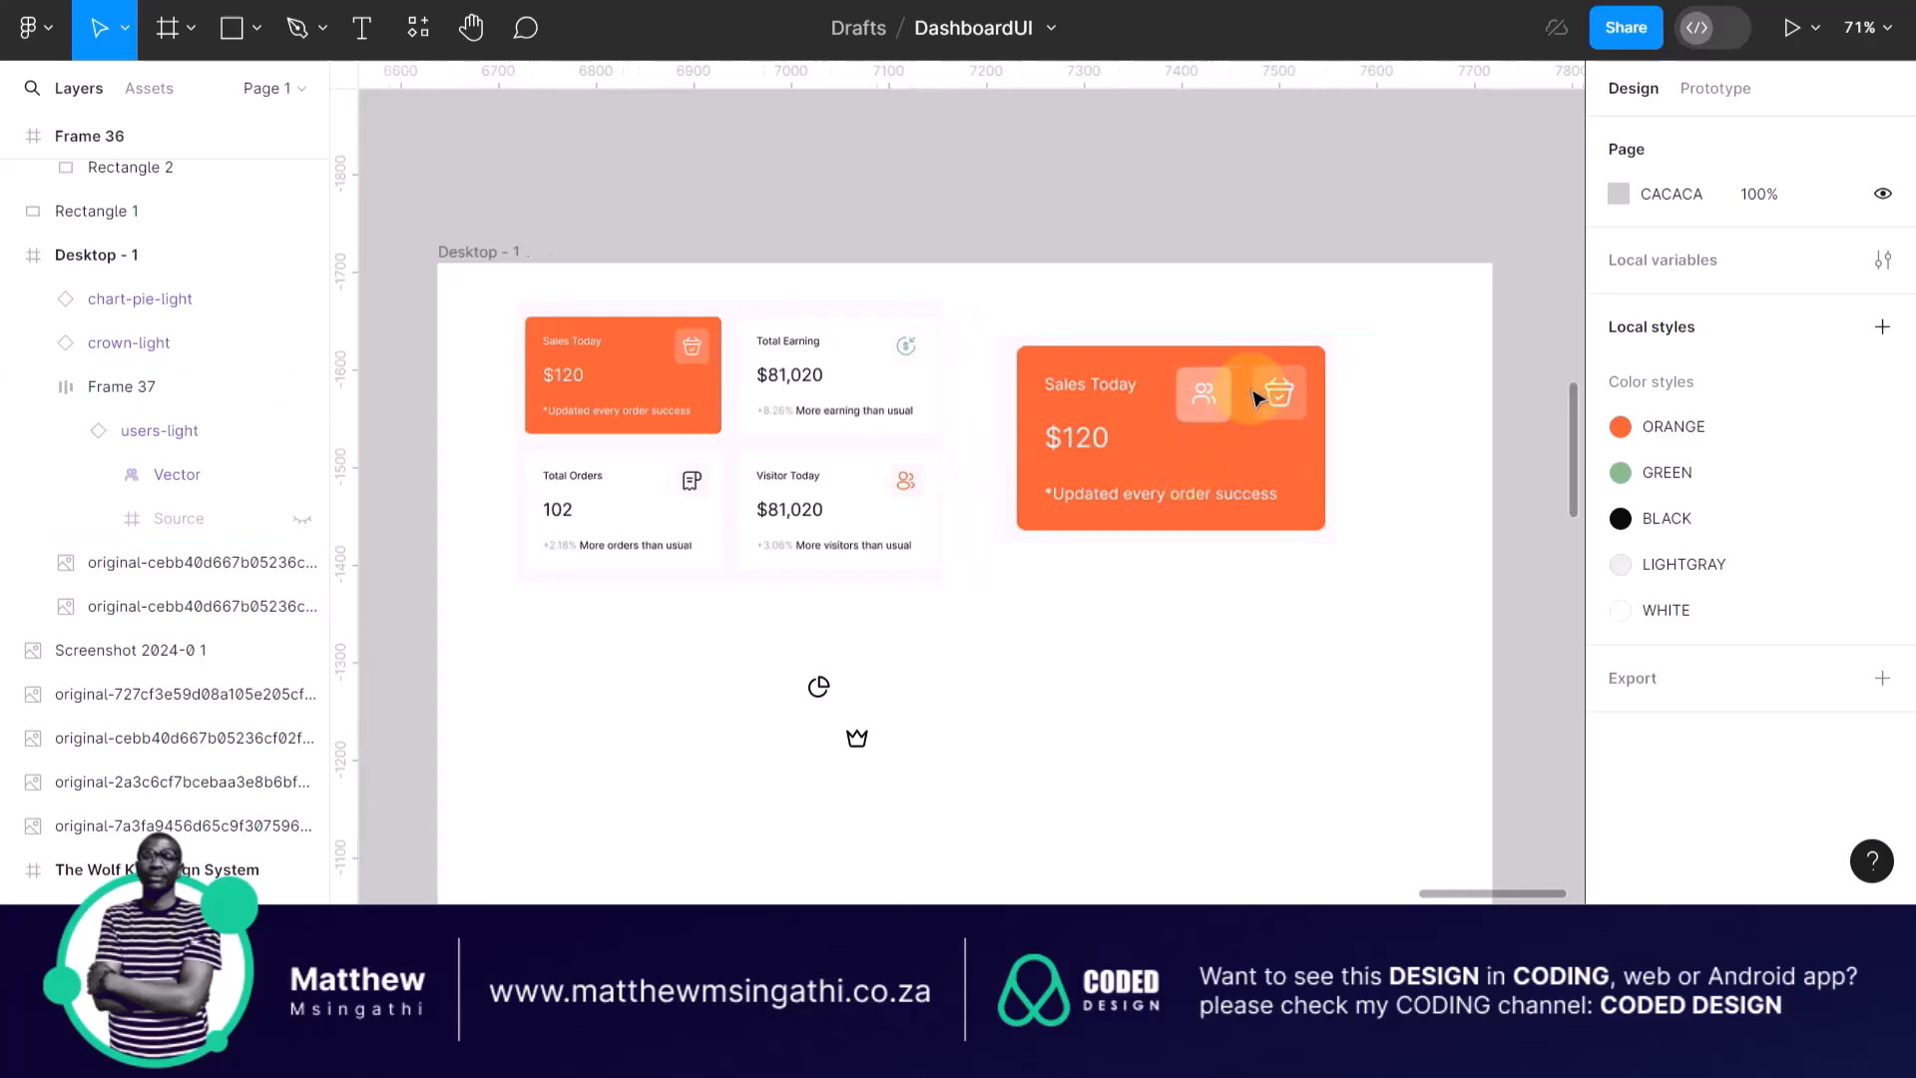
click(720, 315)
drag(1129, 389, 1065, 637)
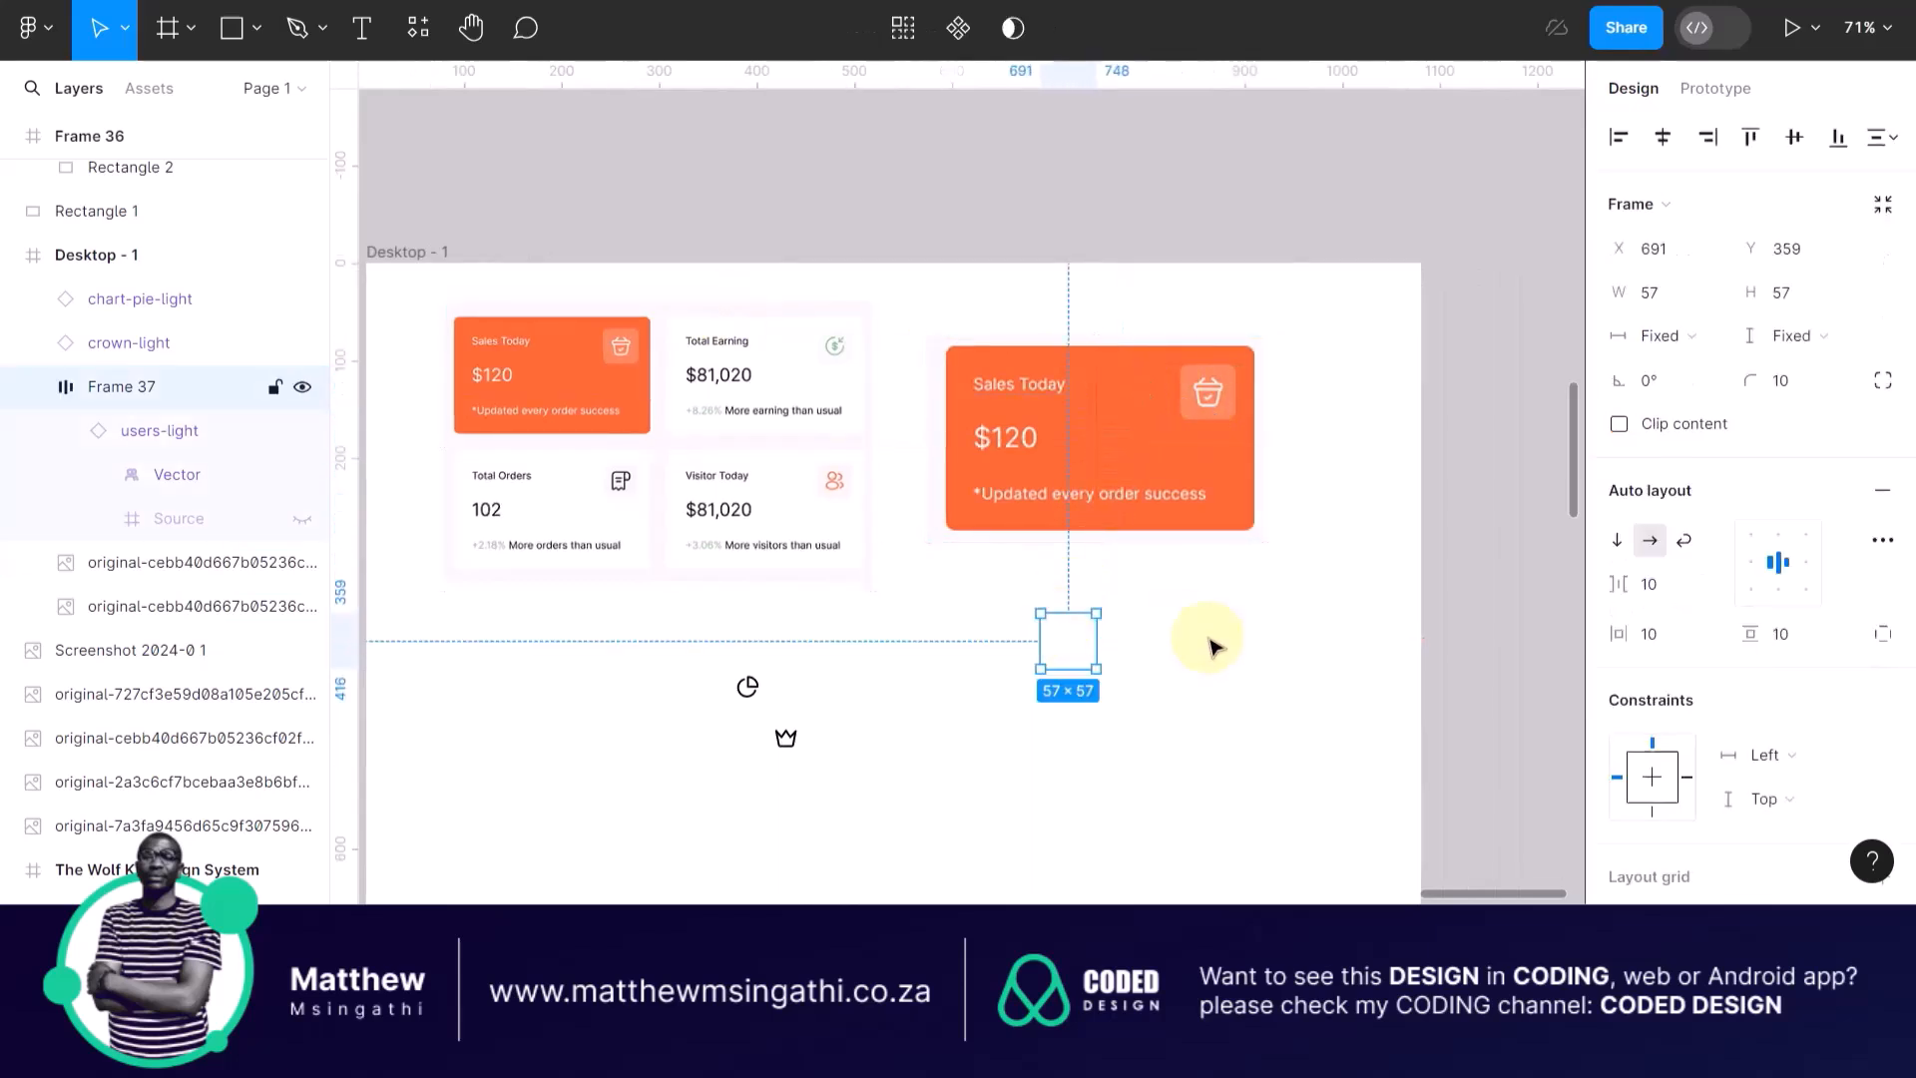
click(1146, 665)
Draw a rectangle about 377 × 256 below the enlarged sales card, covering the users icon tile.
scroll(1145, 664, up, 3)
scroll(1146, 671, up, 1)
click(1066, 629)
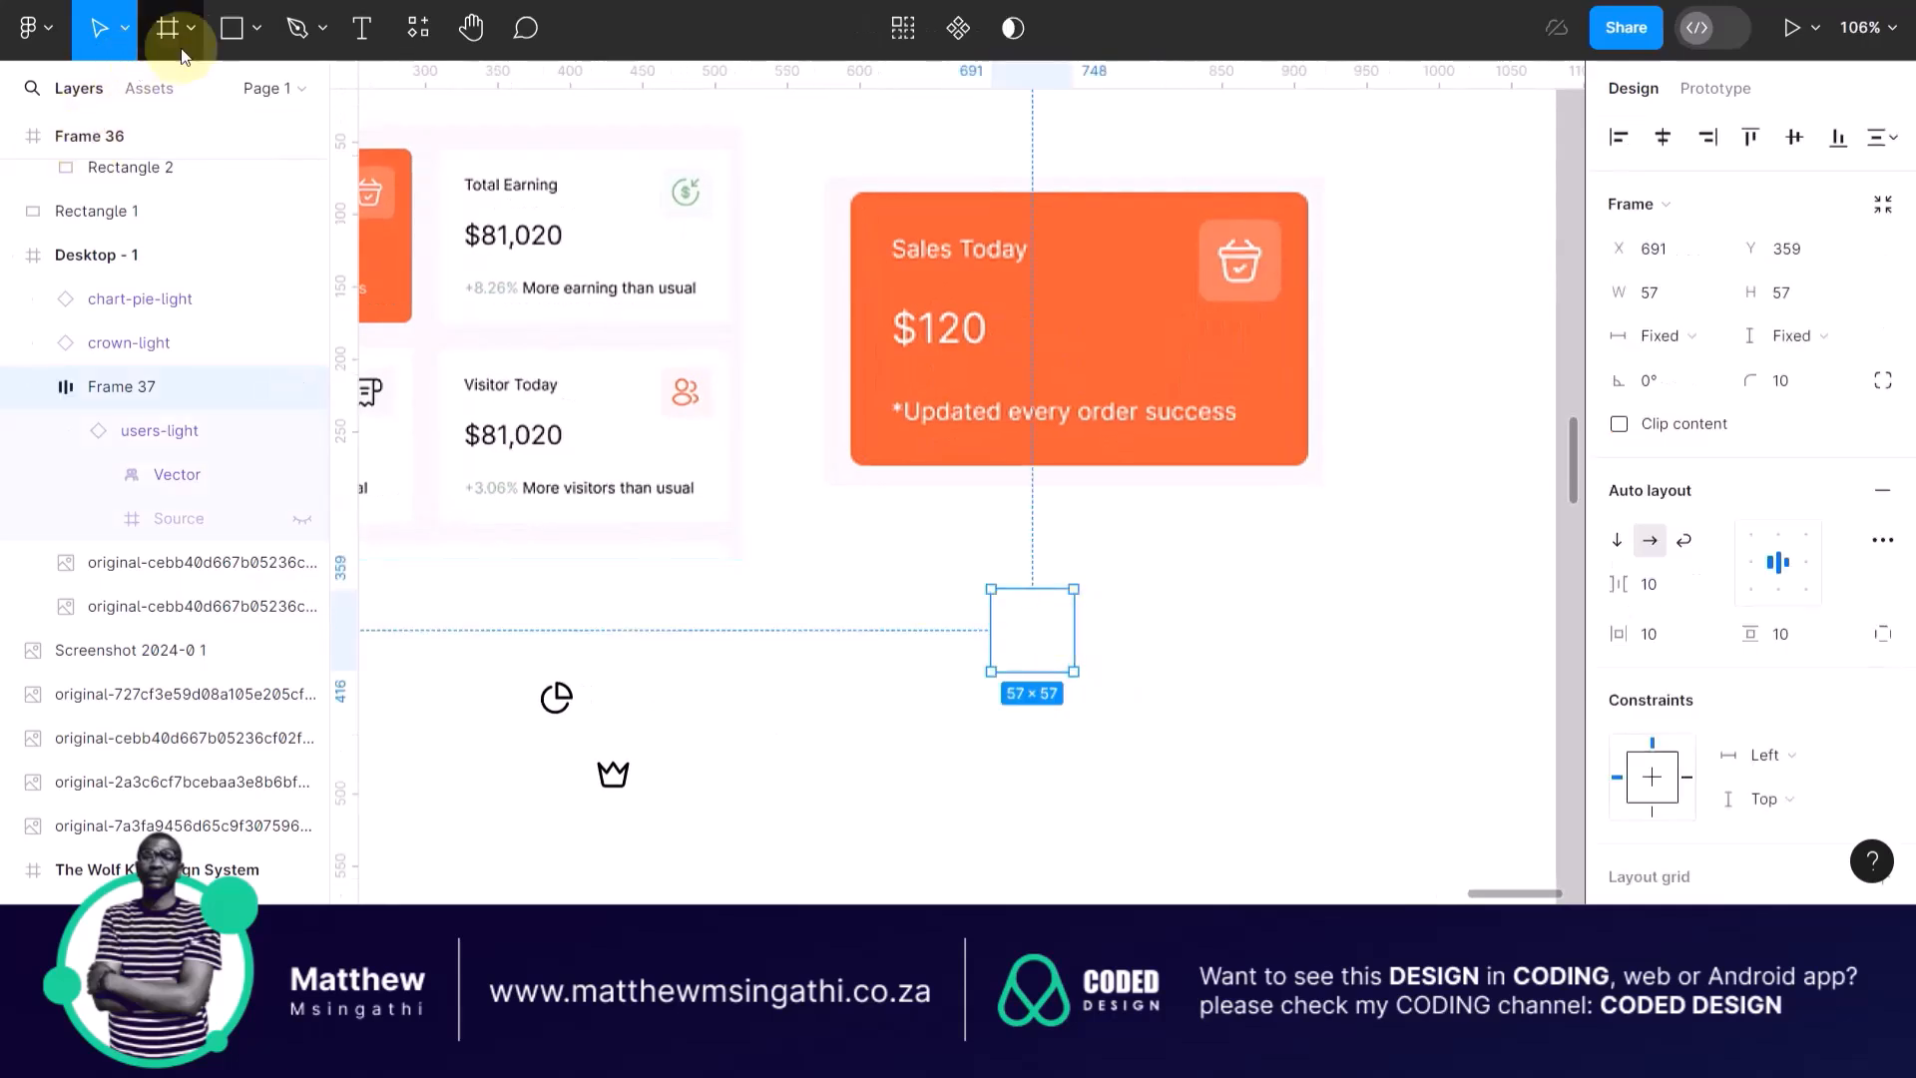
click(228, 33)
mouse_move(802, 513)
mouse_down()
mouse_move(1270, 804)
mouse_move(1347, 882)
mouse_up()
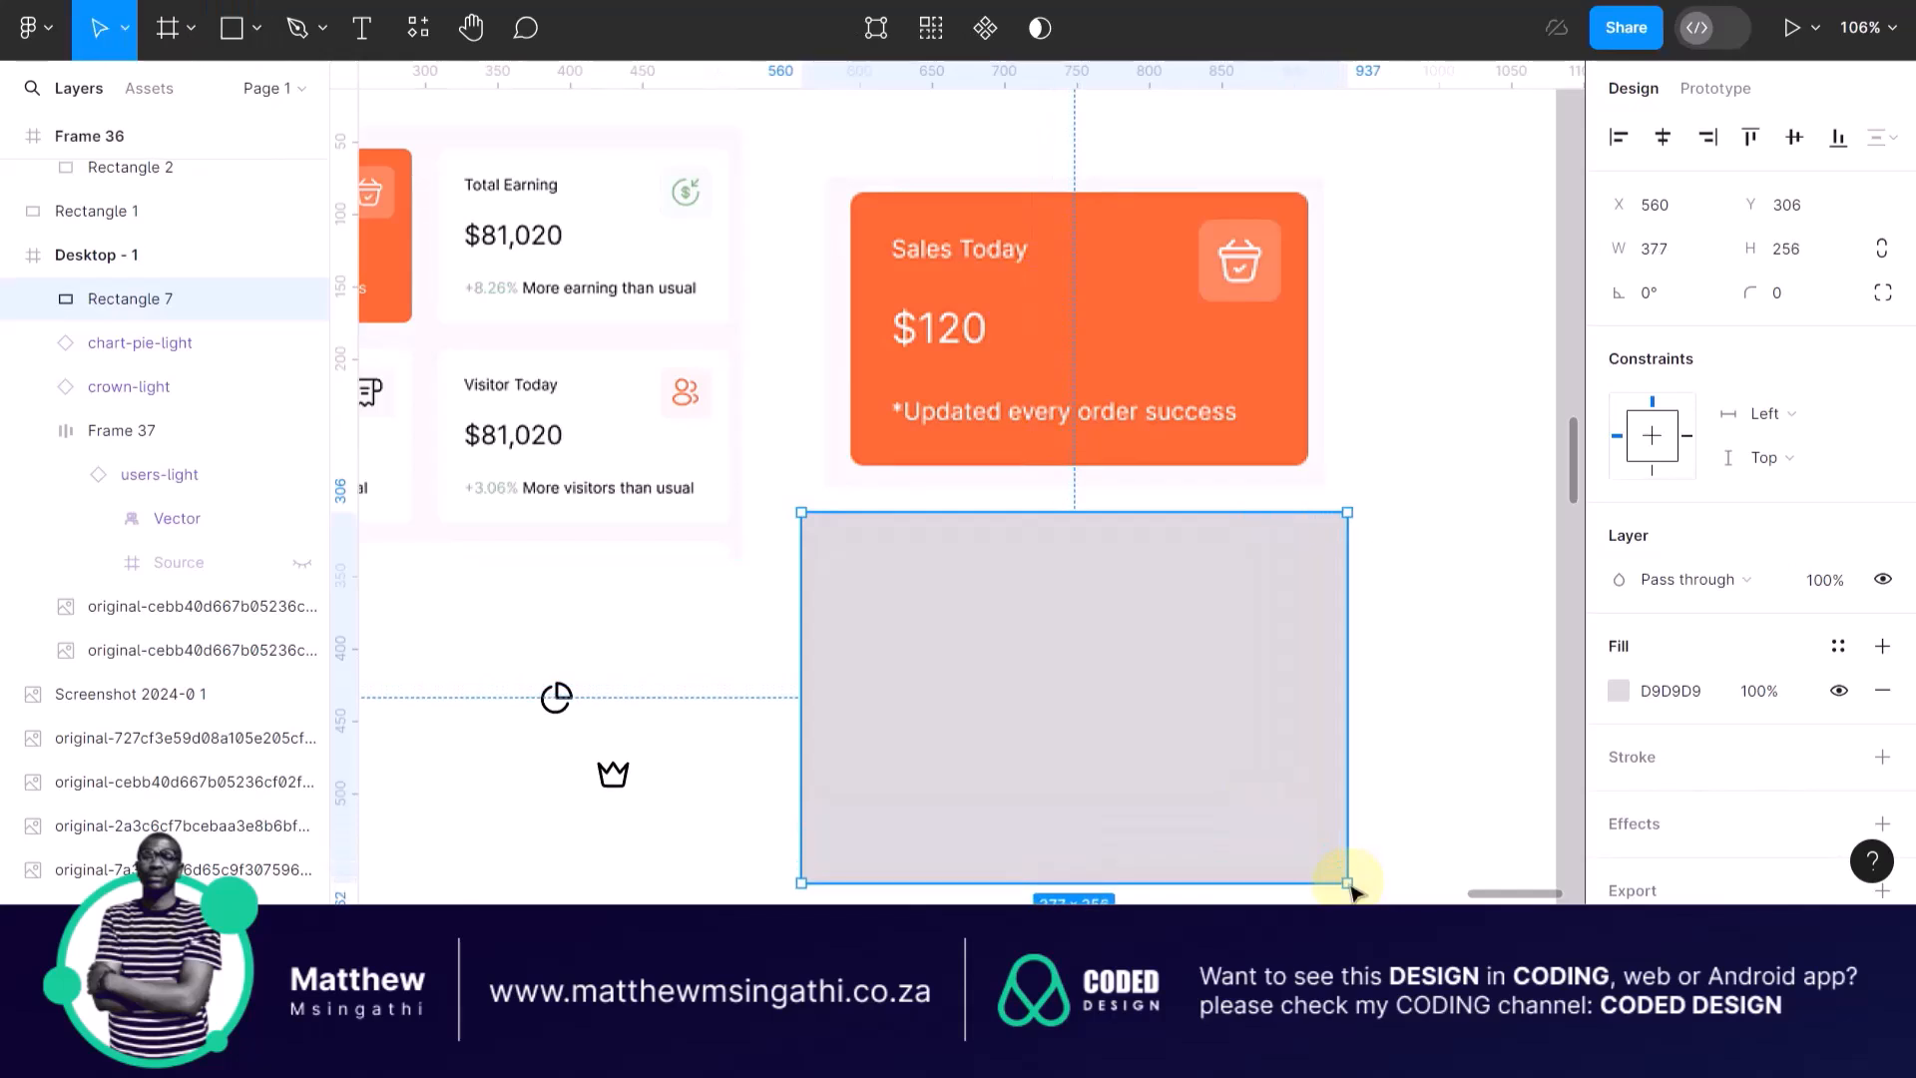
Send the new rectangle to the back, behind the users icon tile.
right_click(1162, 597)
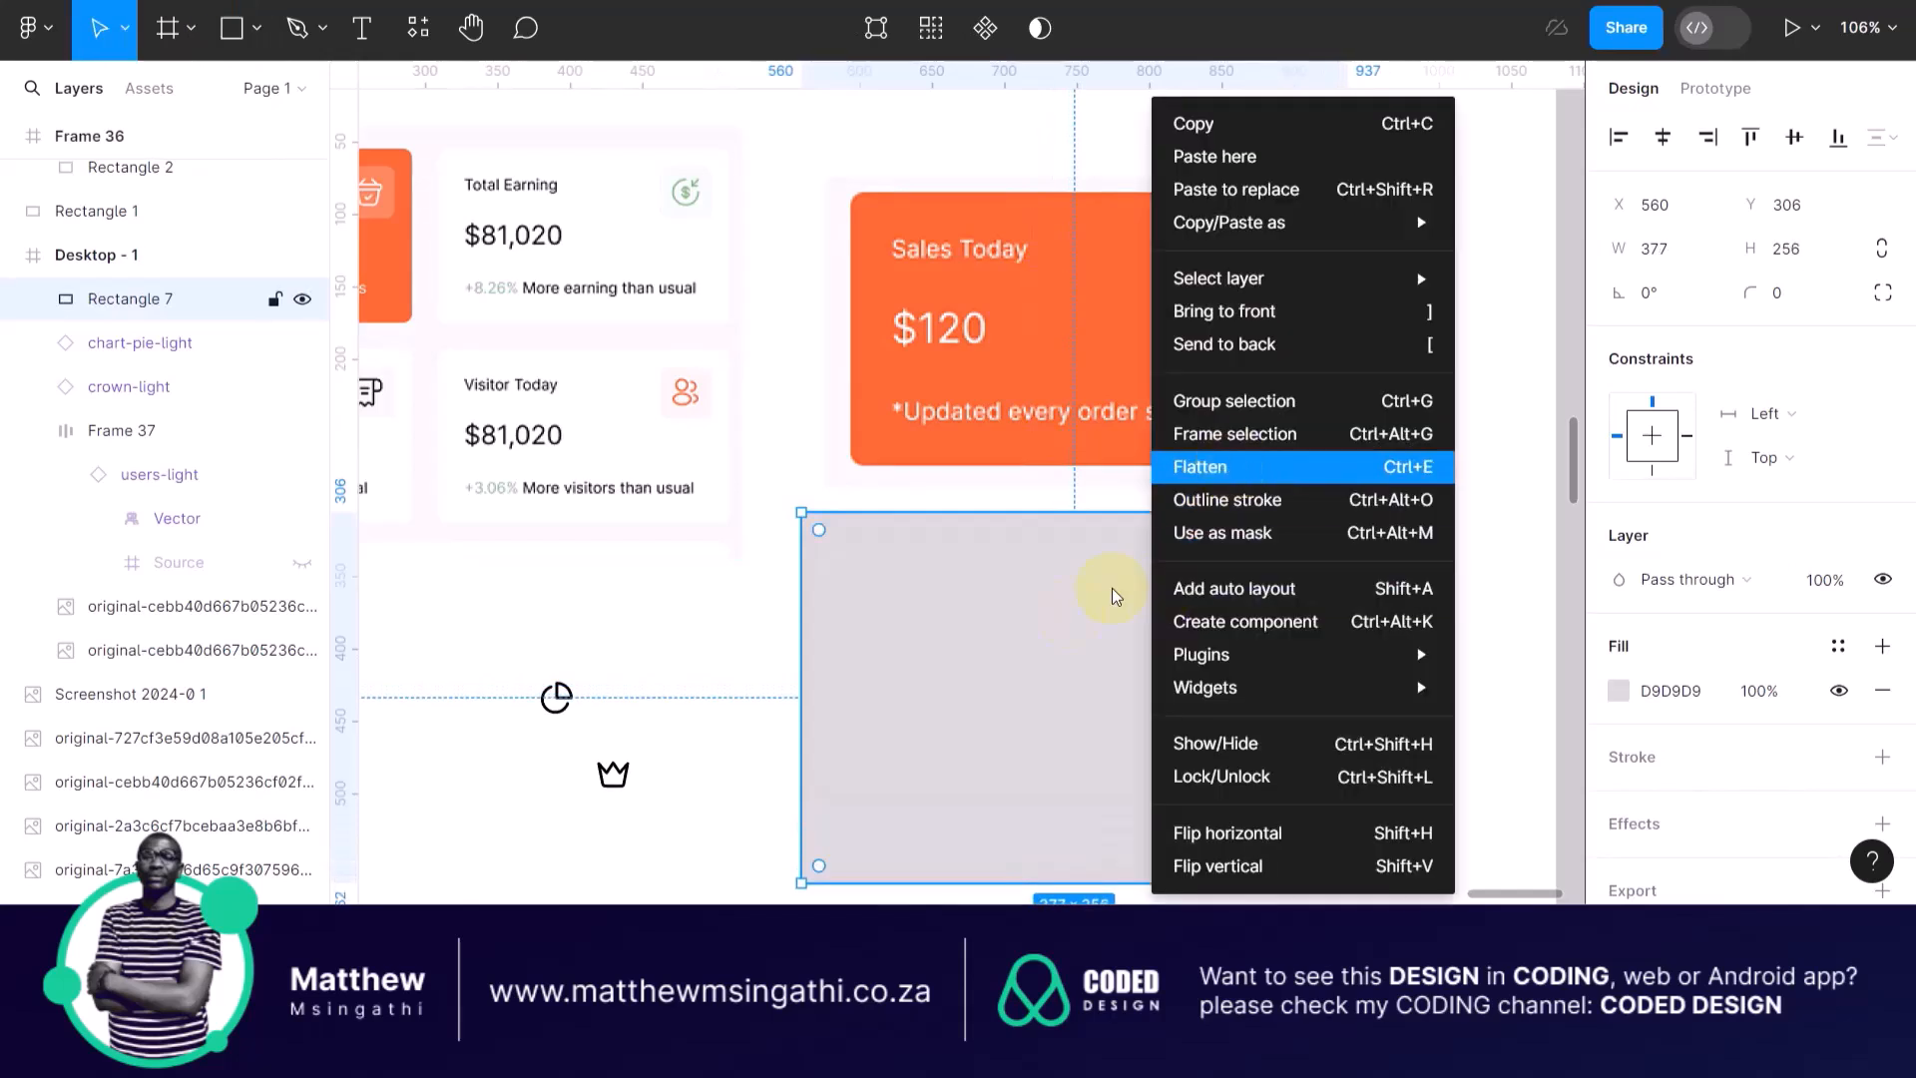
click(1025, 647)
right_click(1022, 640)
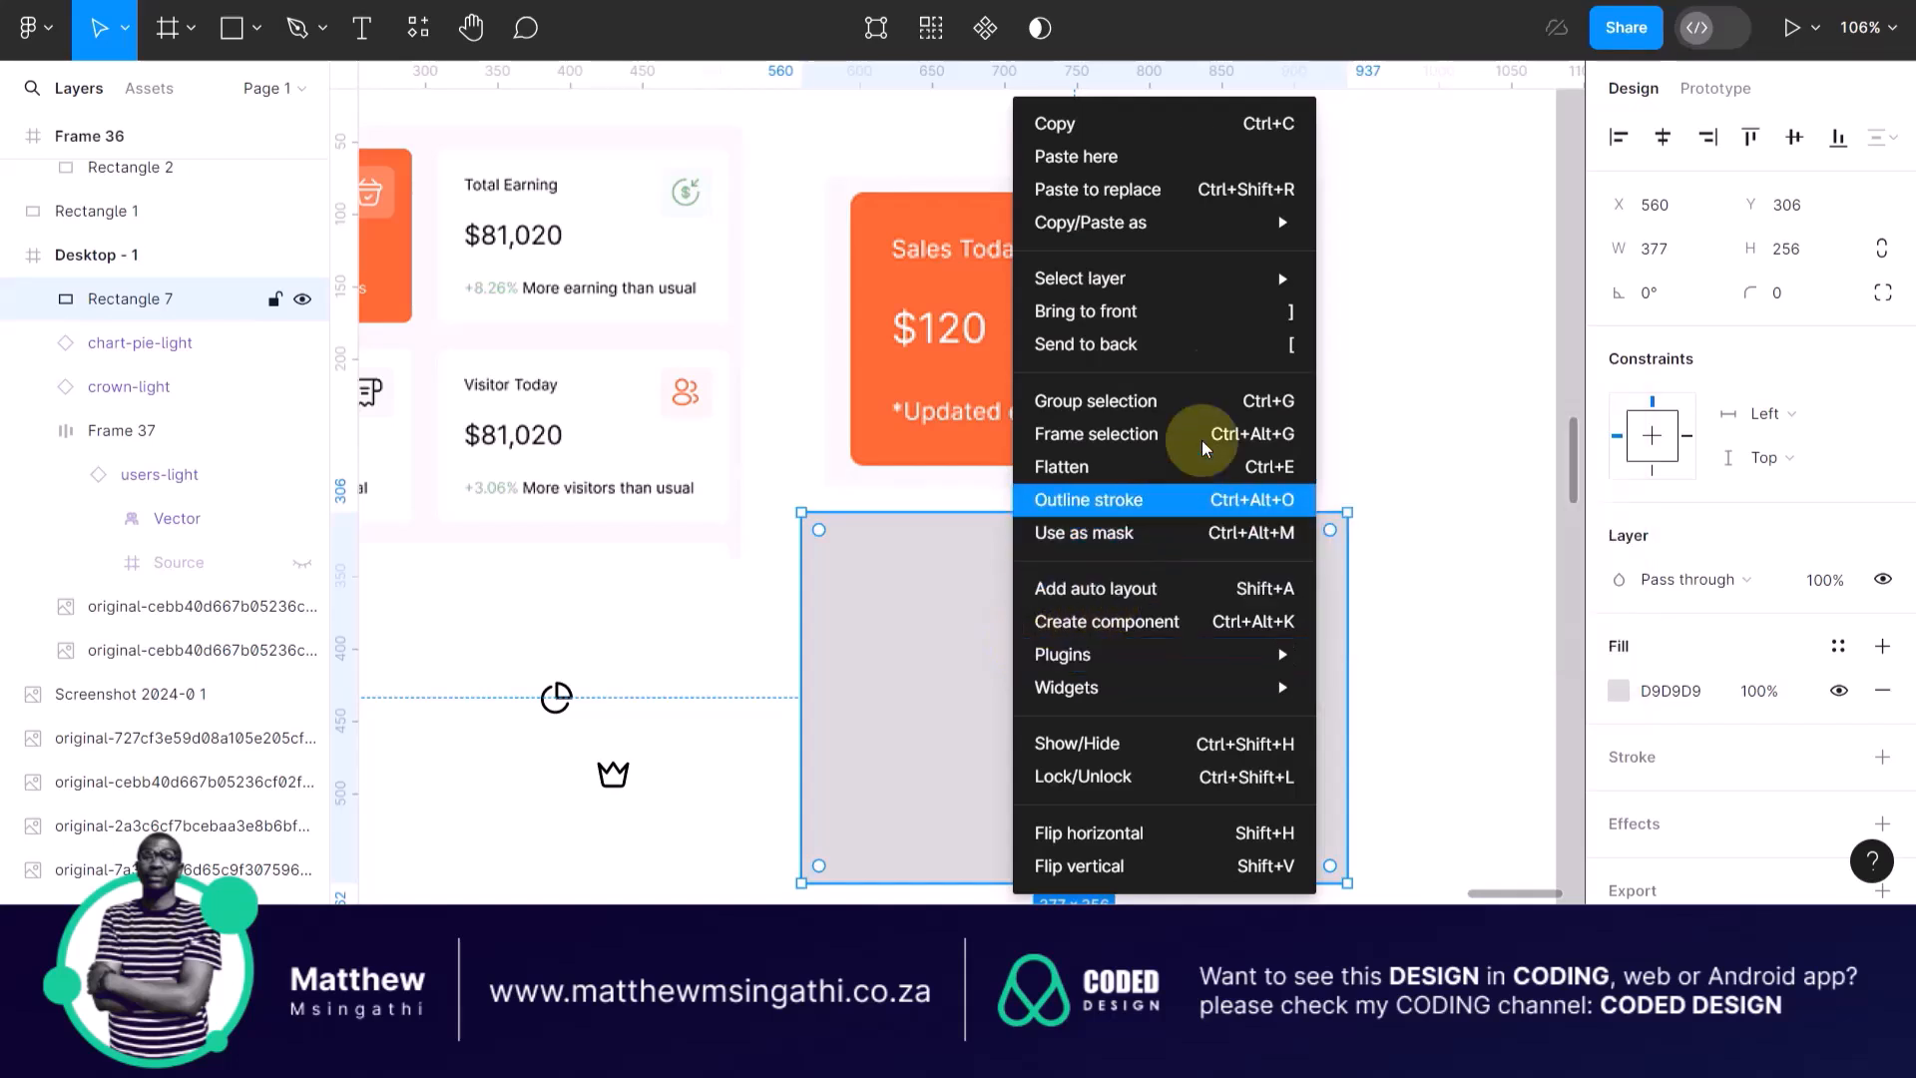
click(1208, 346)
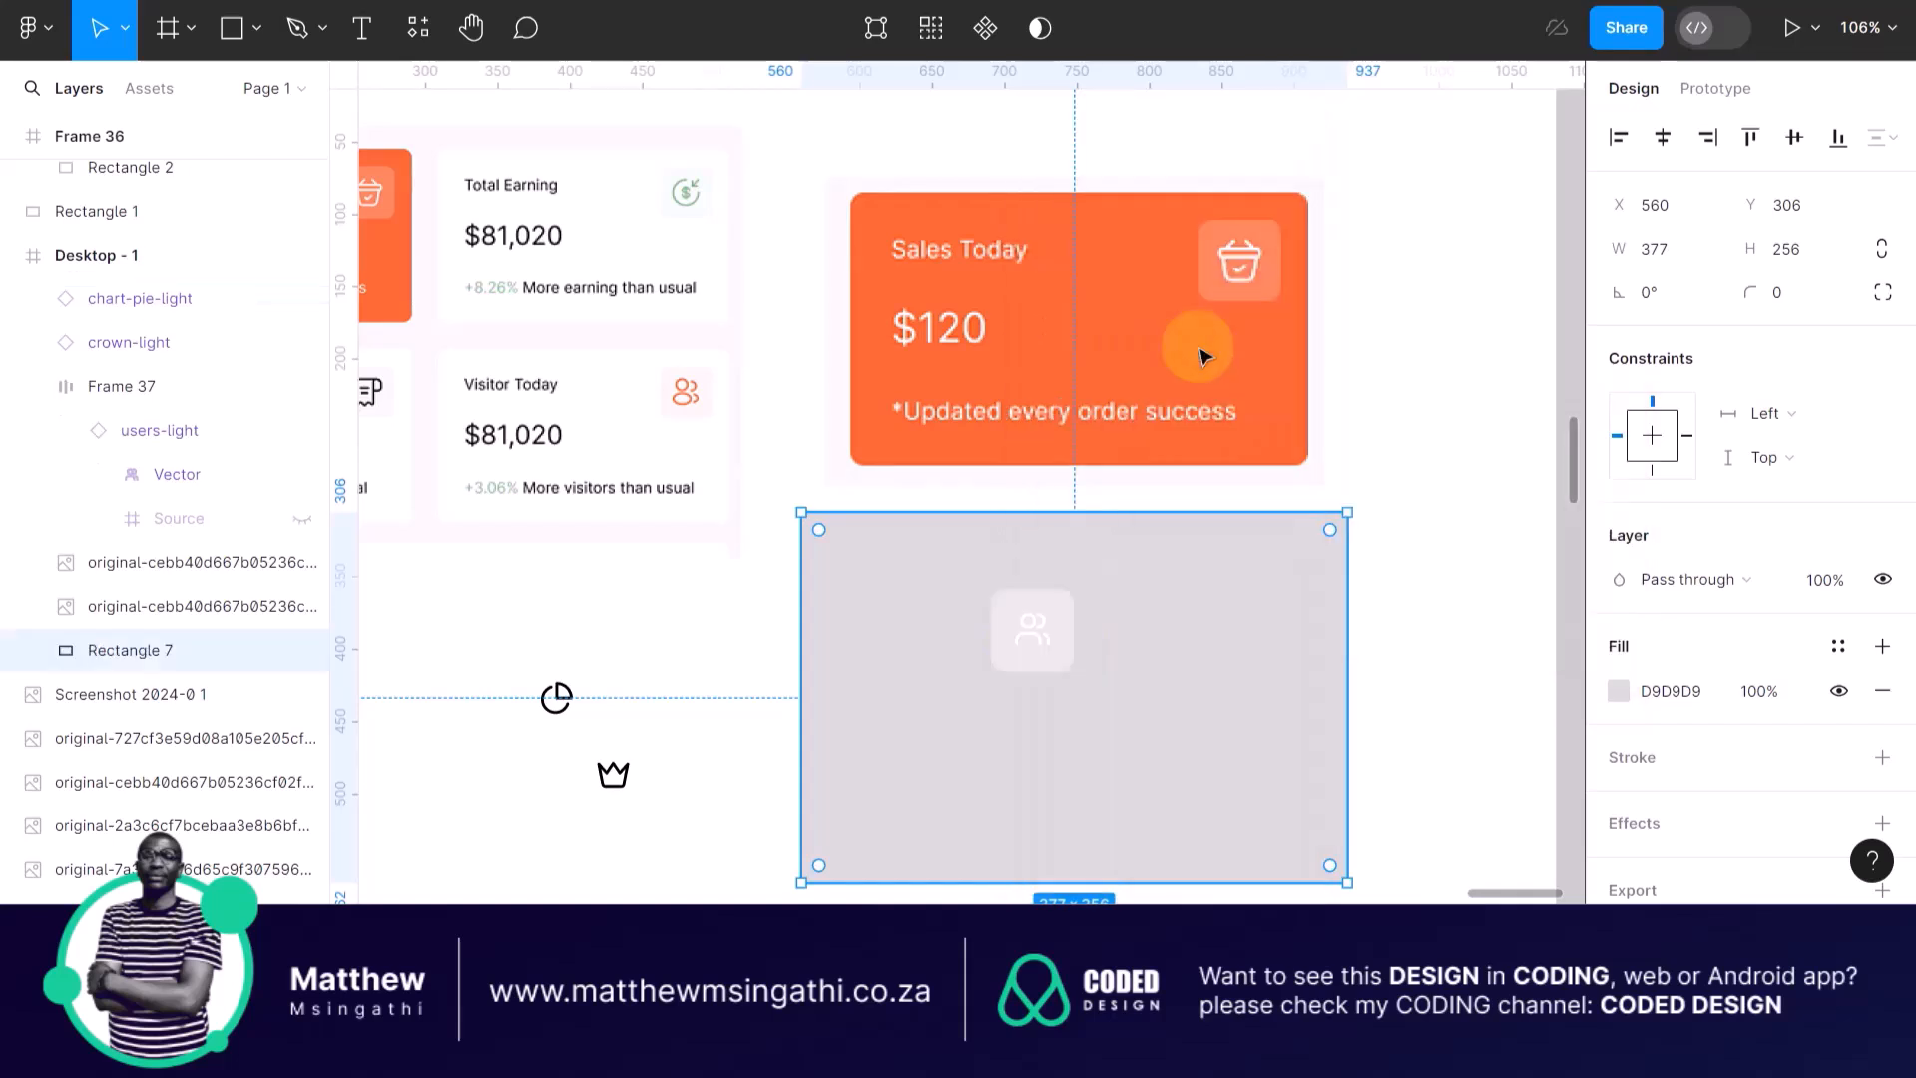
Fill the backing rectangle with the blue color 5970ED.
click(1618, 688)
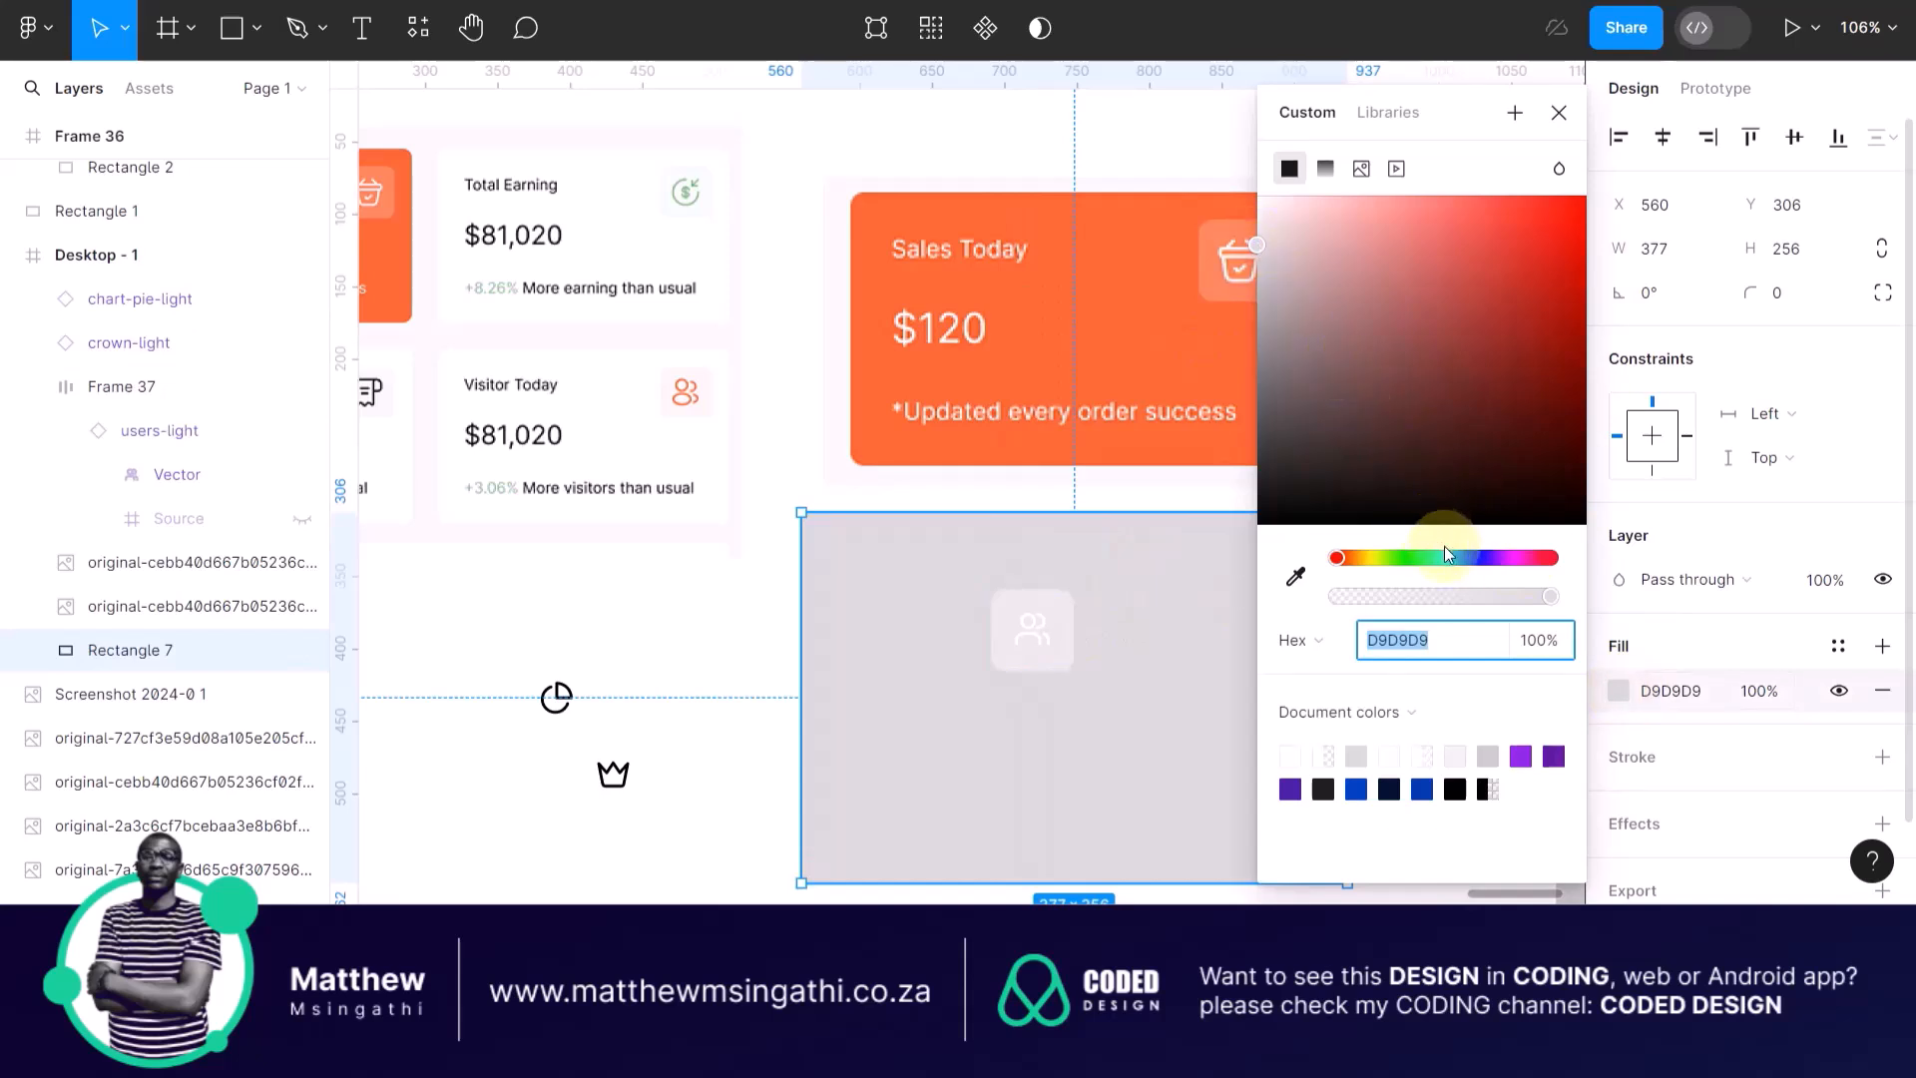
click(1475, 557)
drag(1411, 230, 1463, 219)
click(967, 137)
click(909, 458)
click(867, 574)
Extend the blue rectangle downward to a height of about 453 and lock its layer.
scroll(740, 560, down, 5)
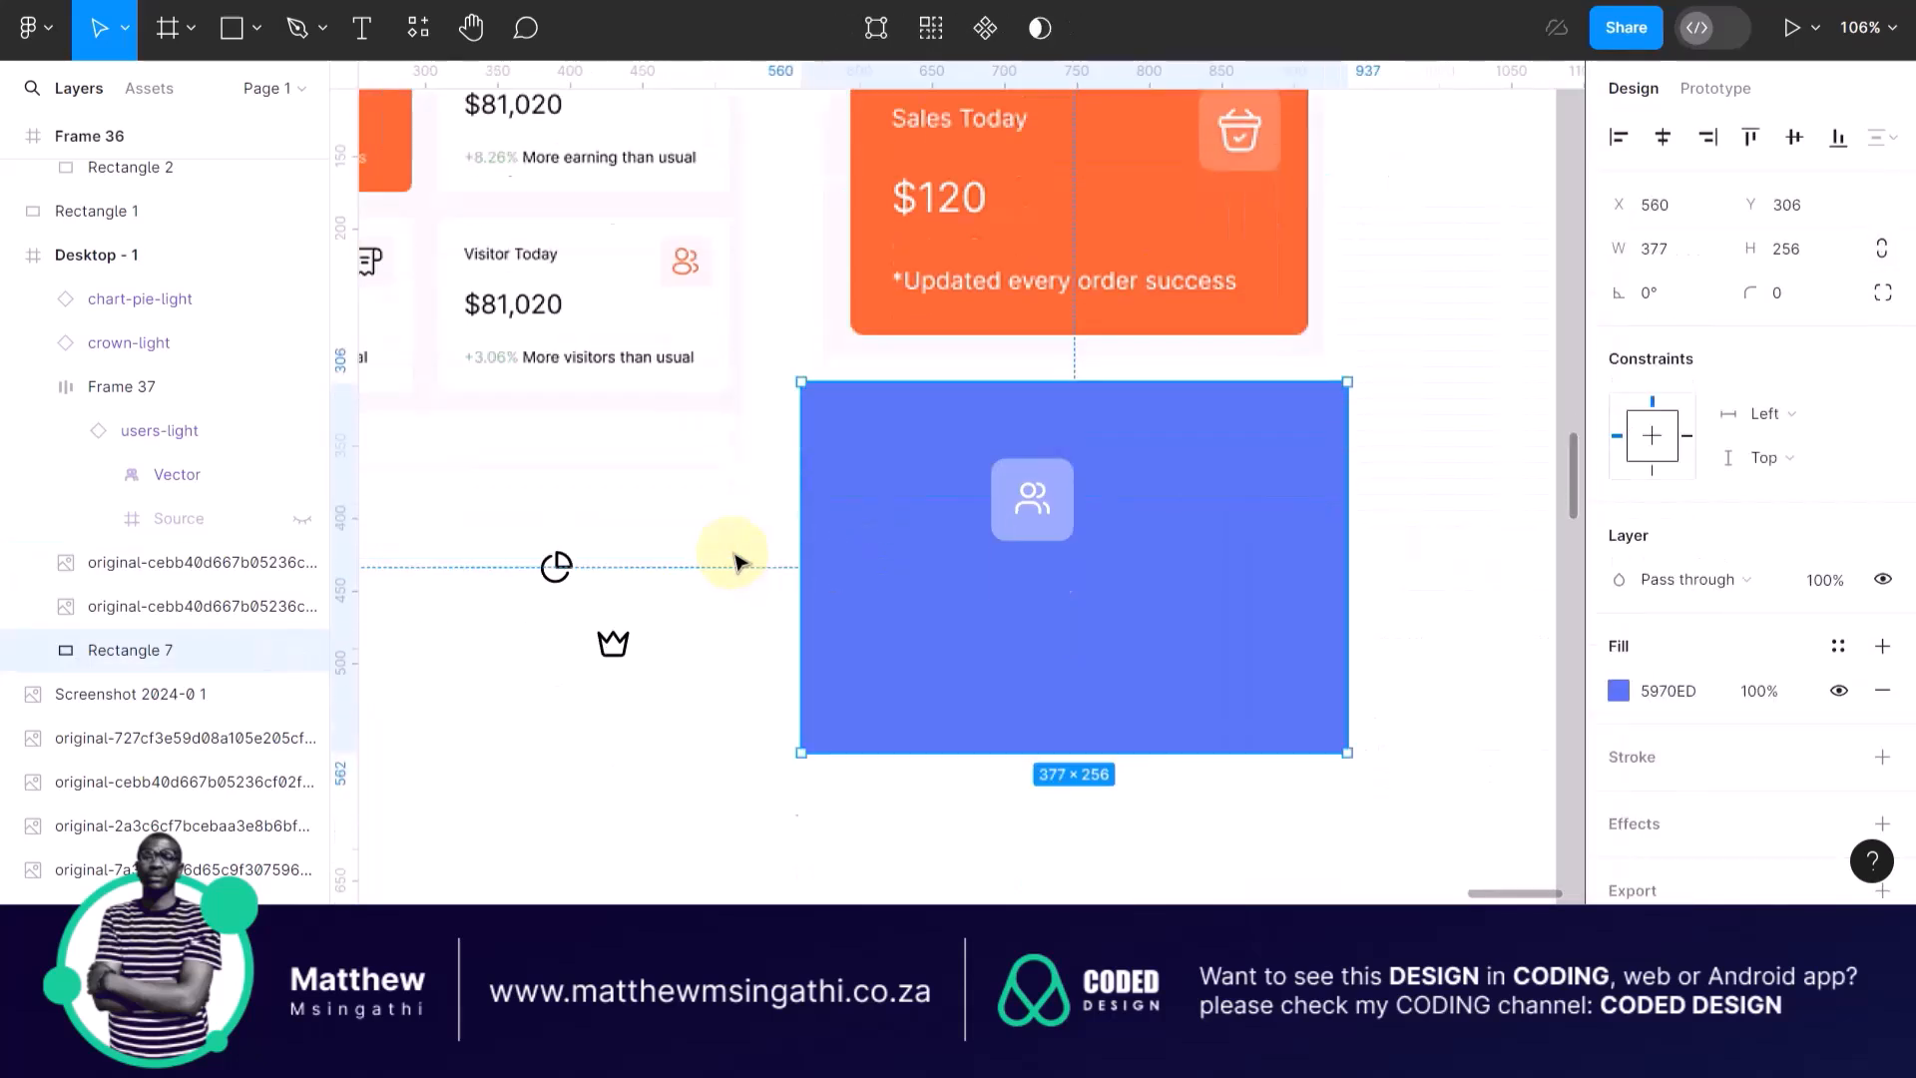
mouse_move(961, 639)
mouse_down()
mouse_move(975, 890)
mouse_move(992, 621)
mouse_up()
scroll(1003, 634, up, 5)
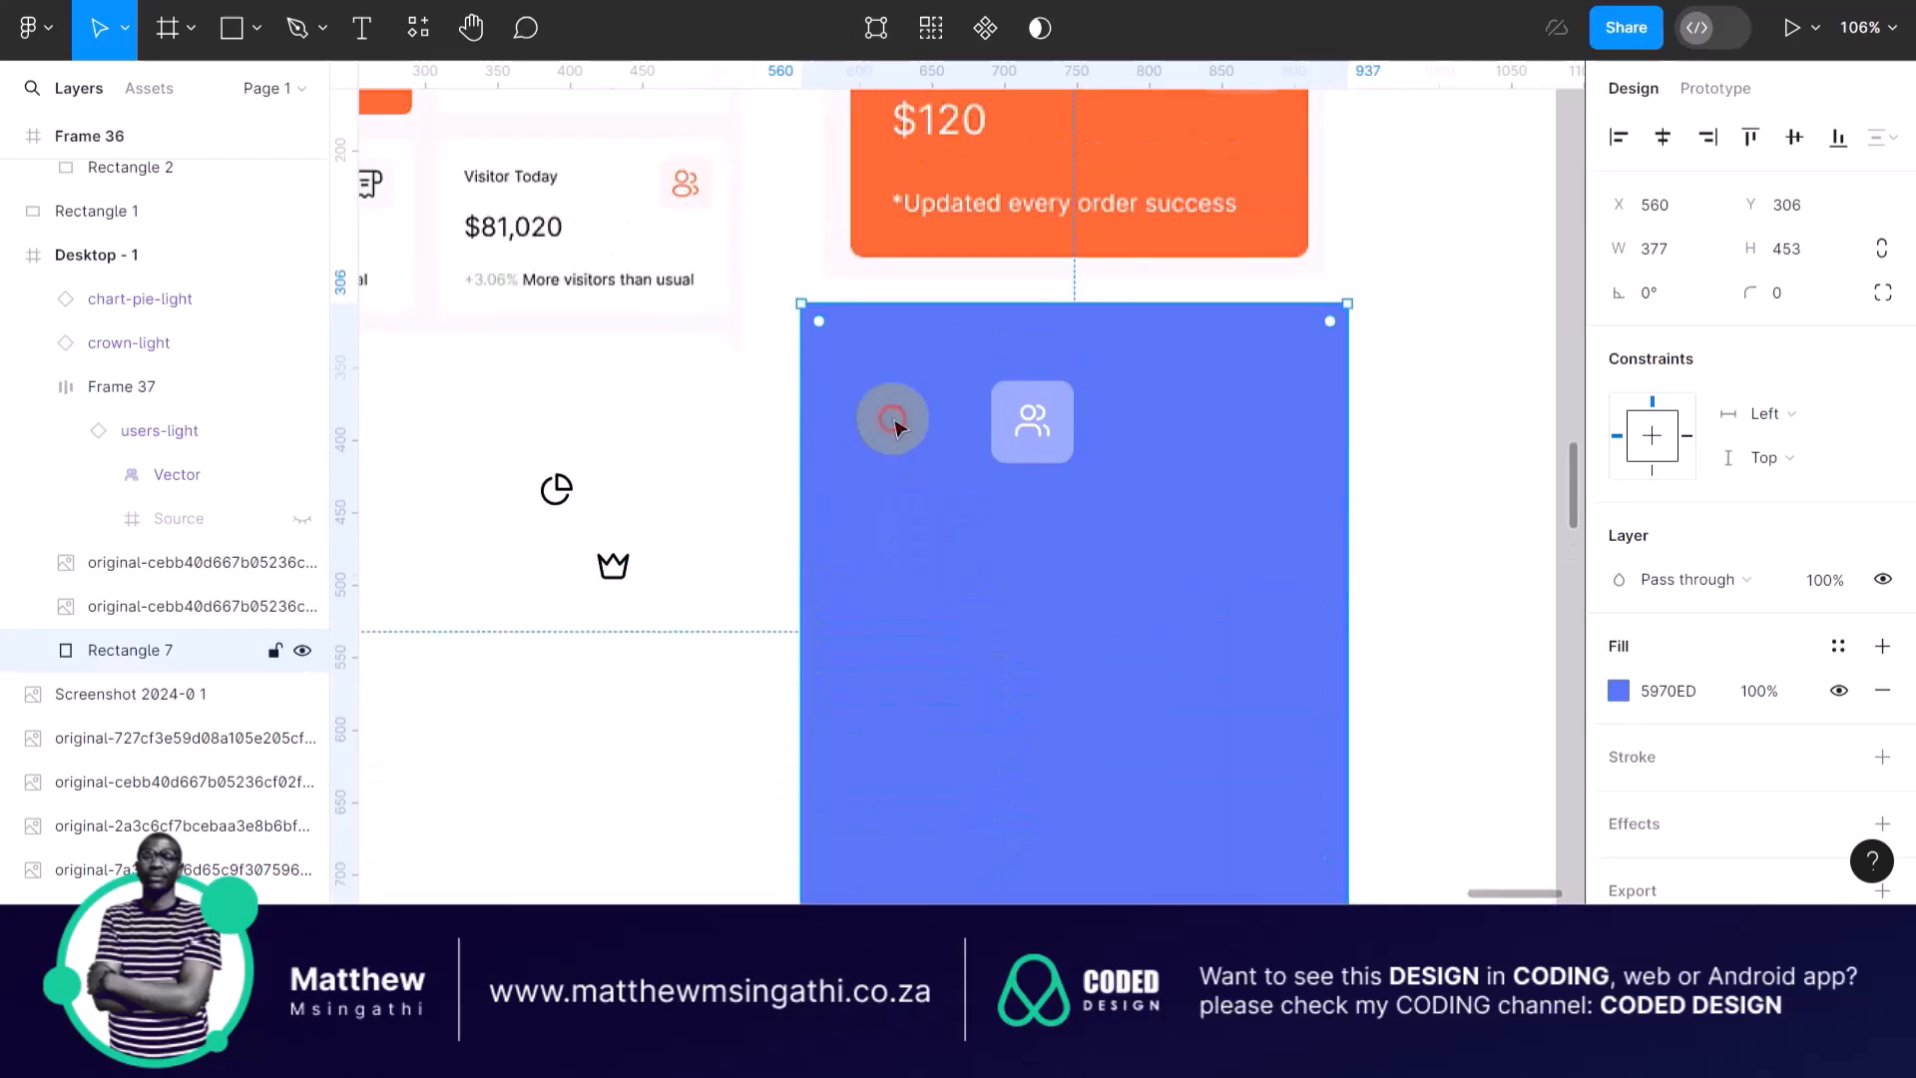
click(276, 650)
click(775, 443)
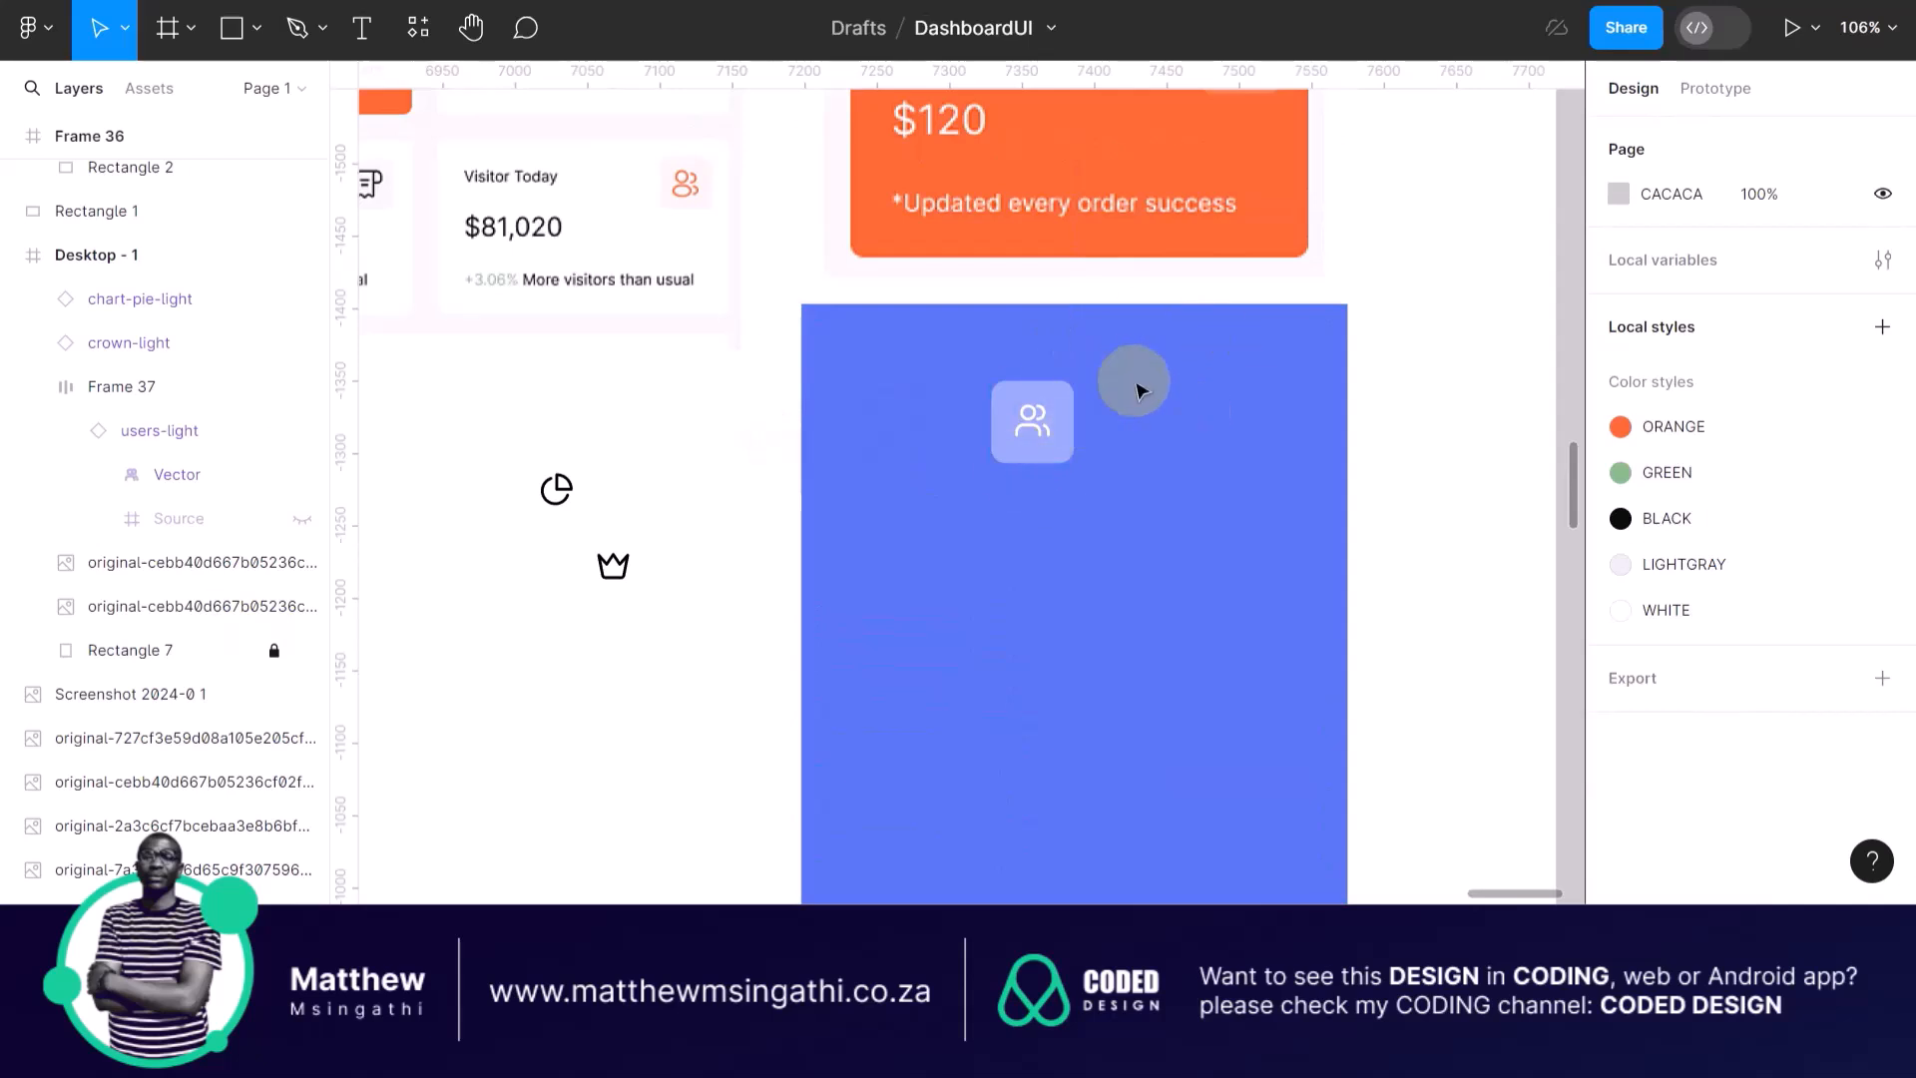
Move the users icon tile to the upper-left area of the blue rectangle, at X 606, Y 330.
scroll(1078, 429, up, 3)
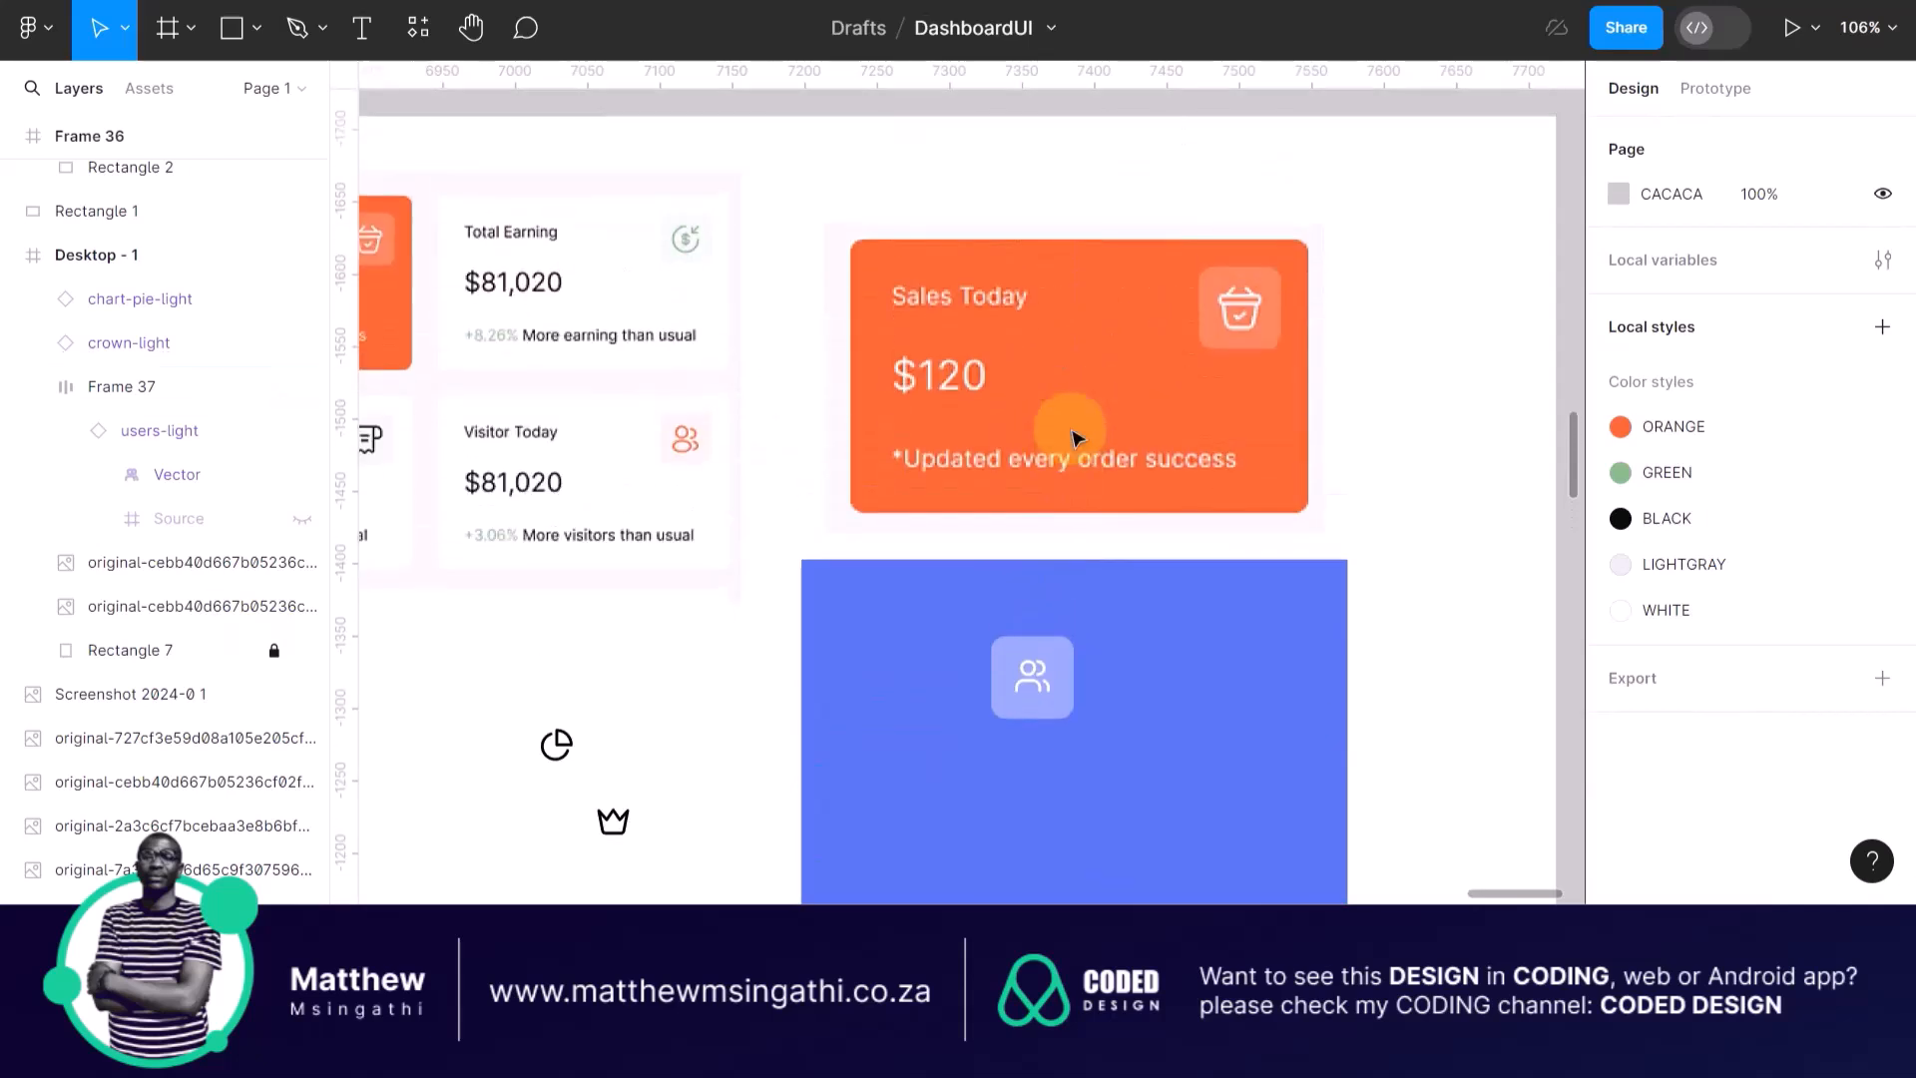
scroll(1075, 437, down, 1)
scroll(1076, 437, left, 1)
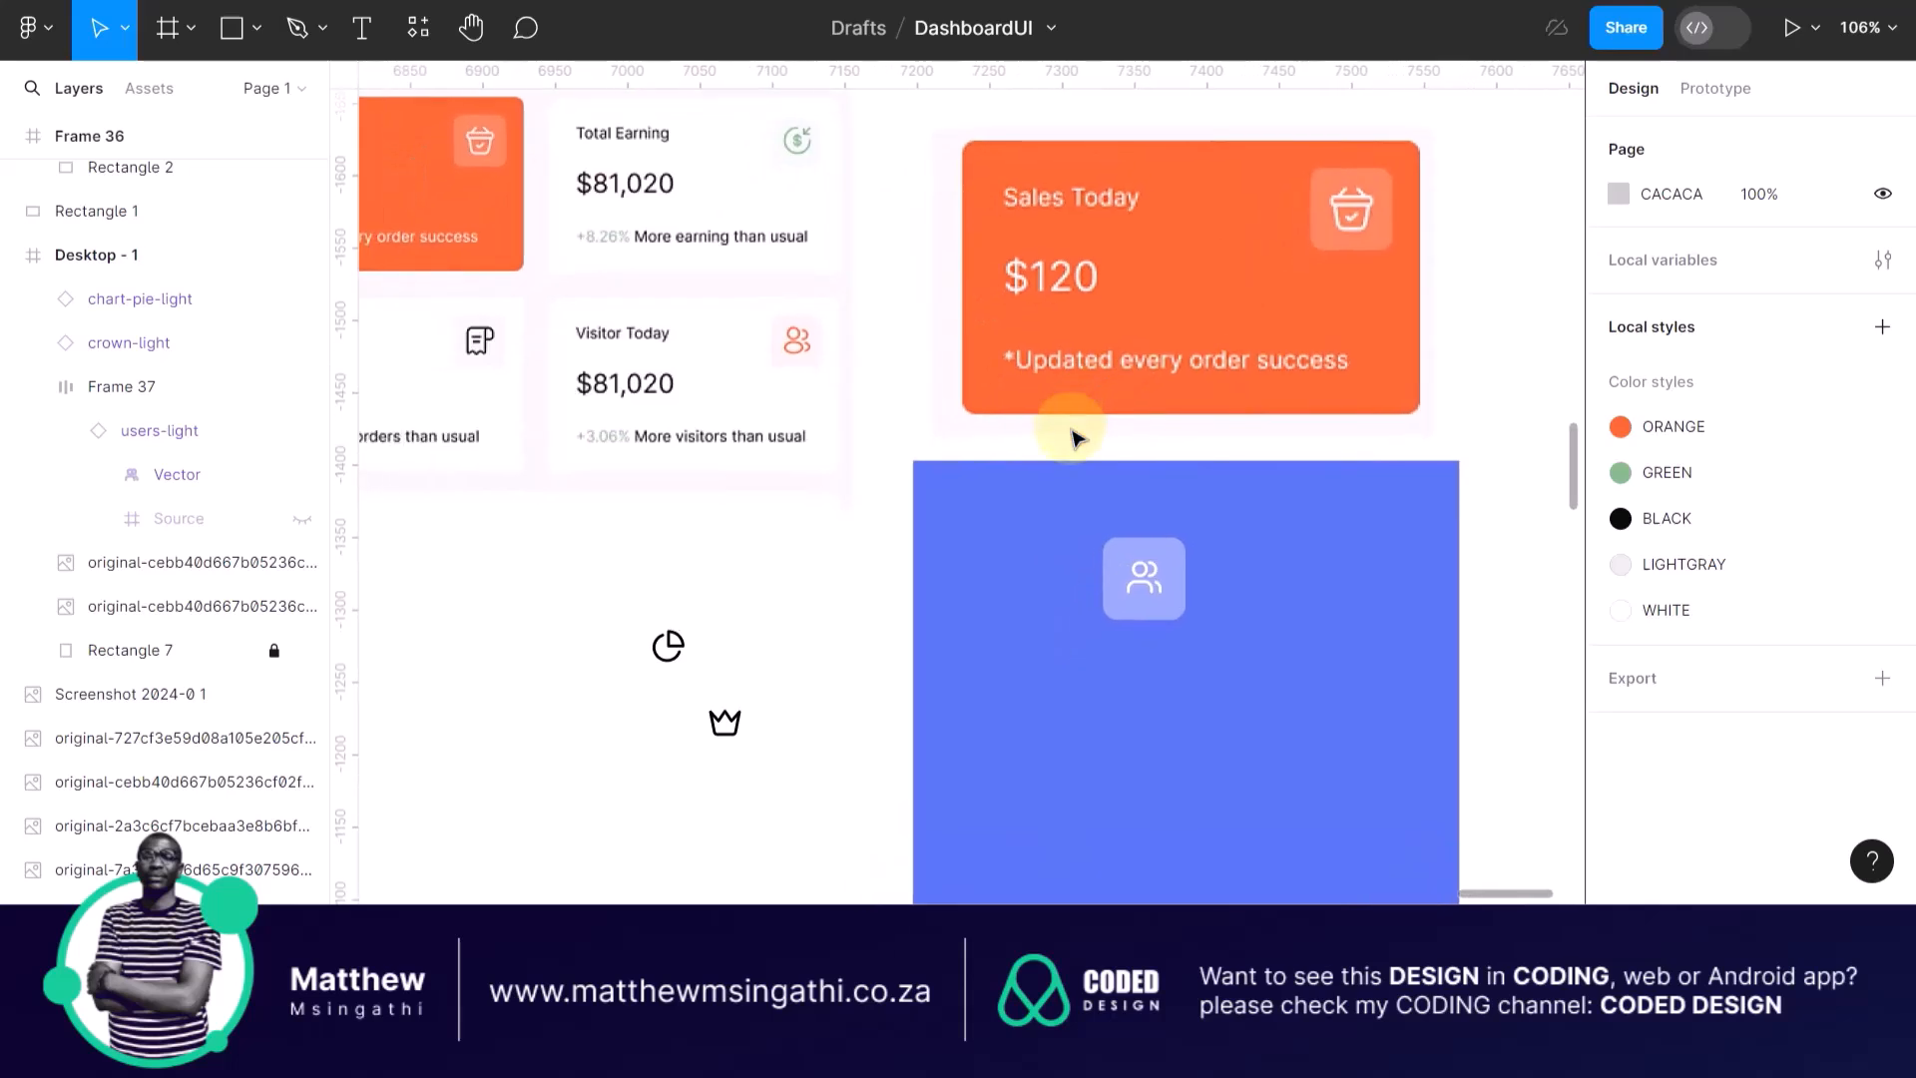
drag(1140, 560, 1024, 517)
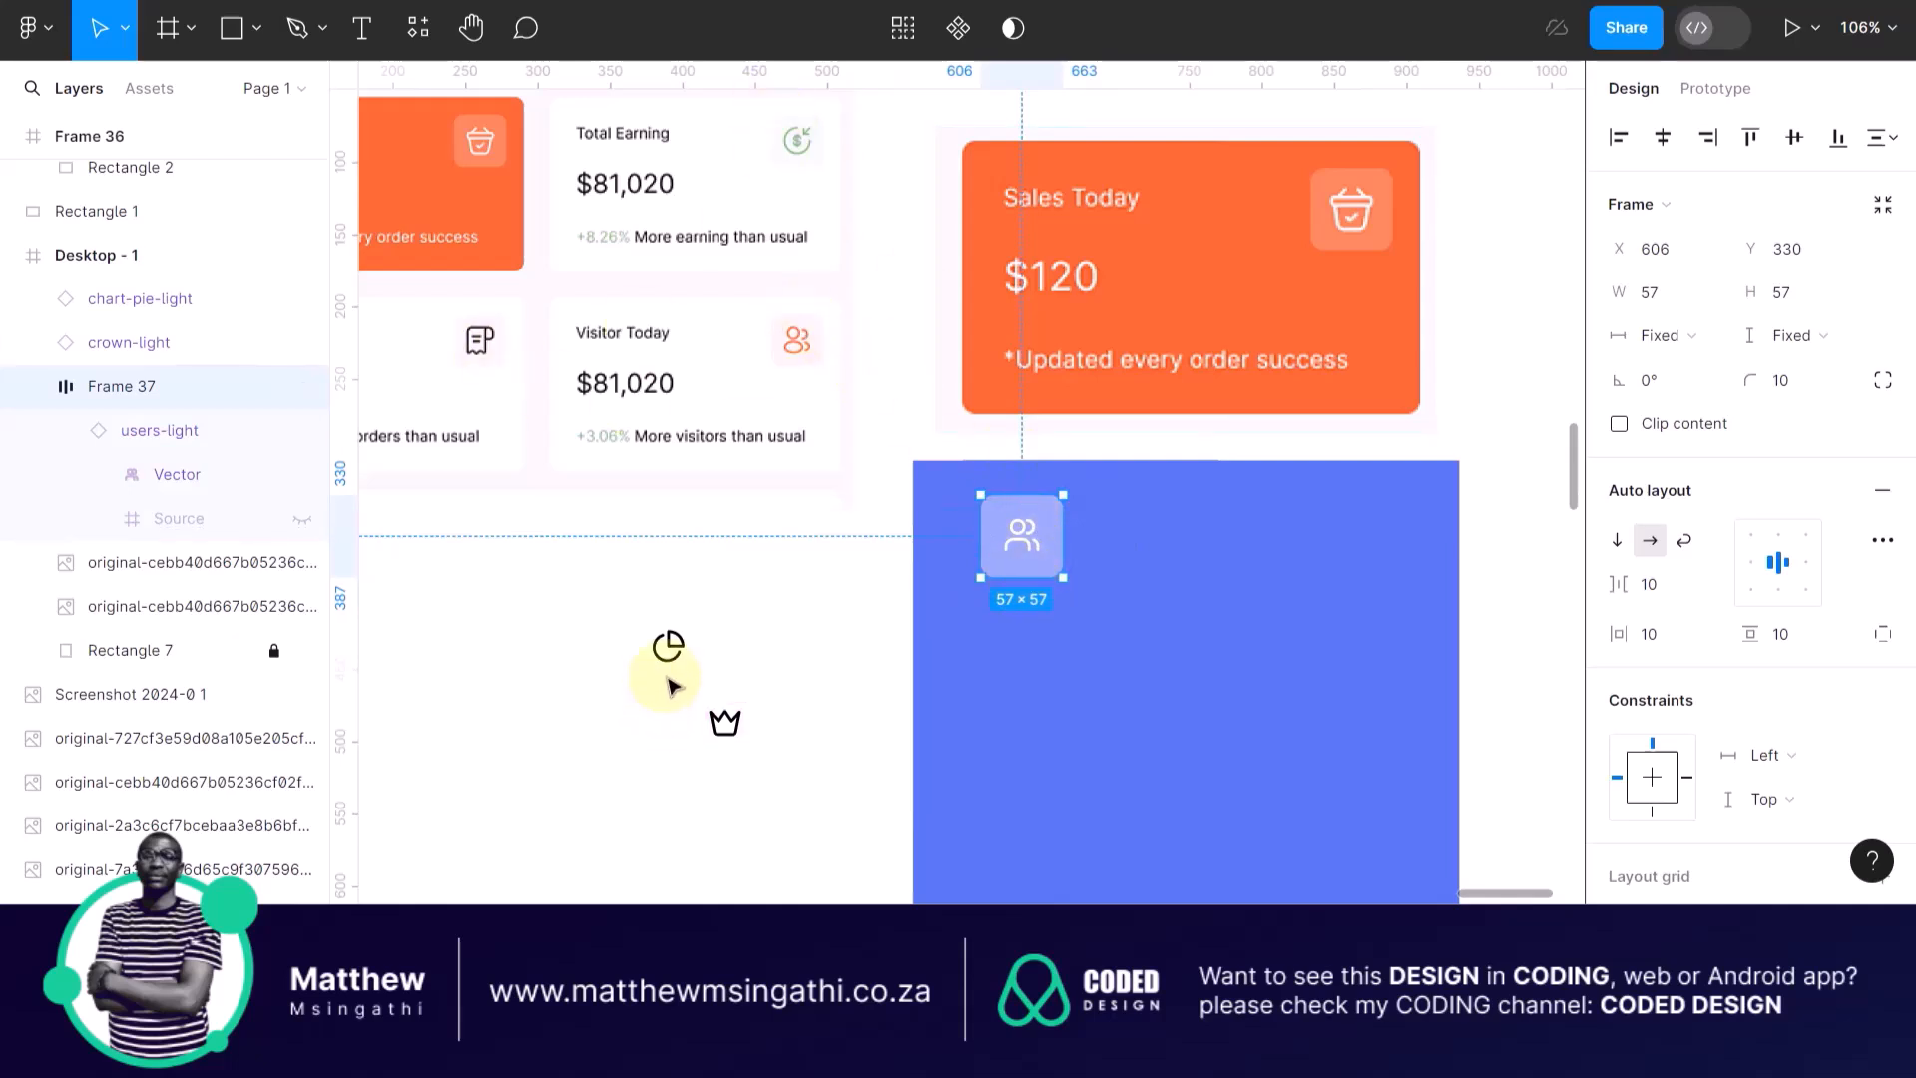
Move the chart-pie and crown icons closer to the blue rectangle's left edge, with the crown at X 476, Y 469.
drag(674, 647, 795, 628)
drag(725, 720, 816, 715)
scroll(814, 711, down, 5)
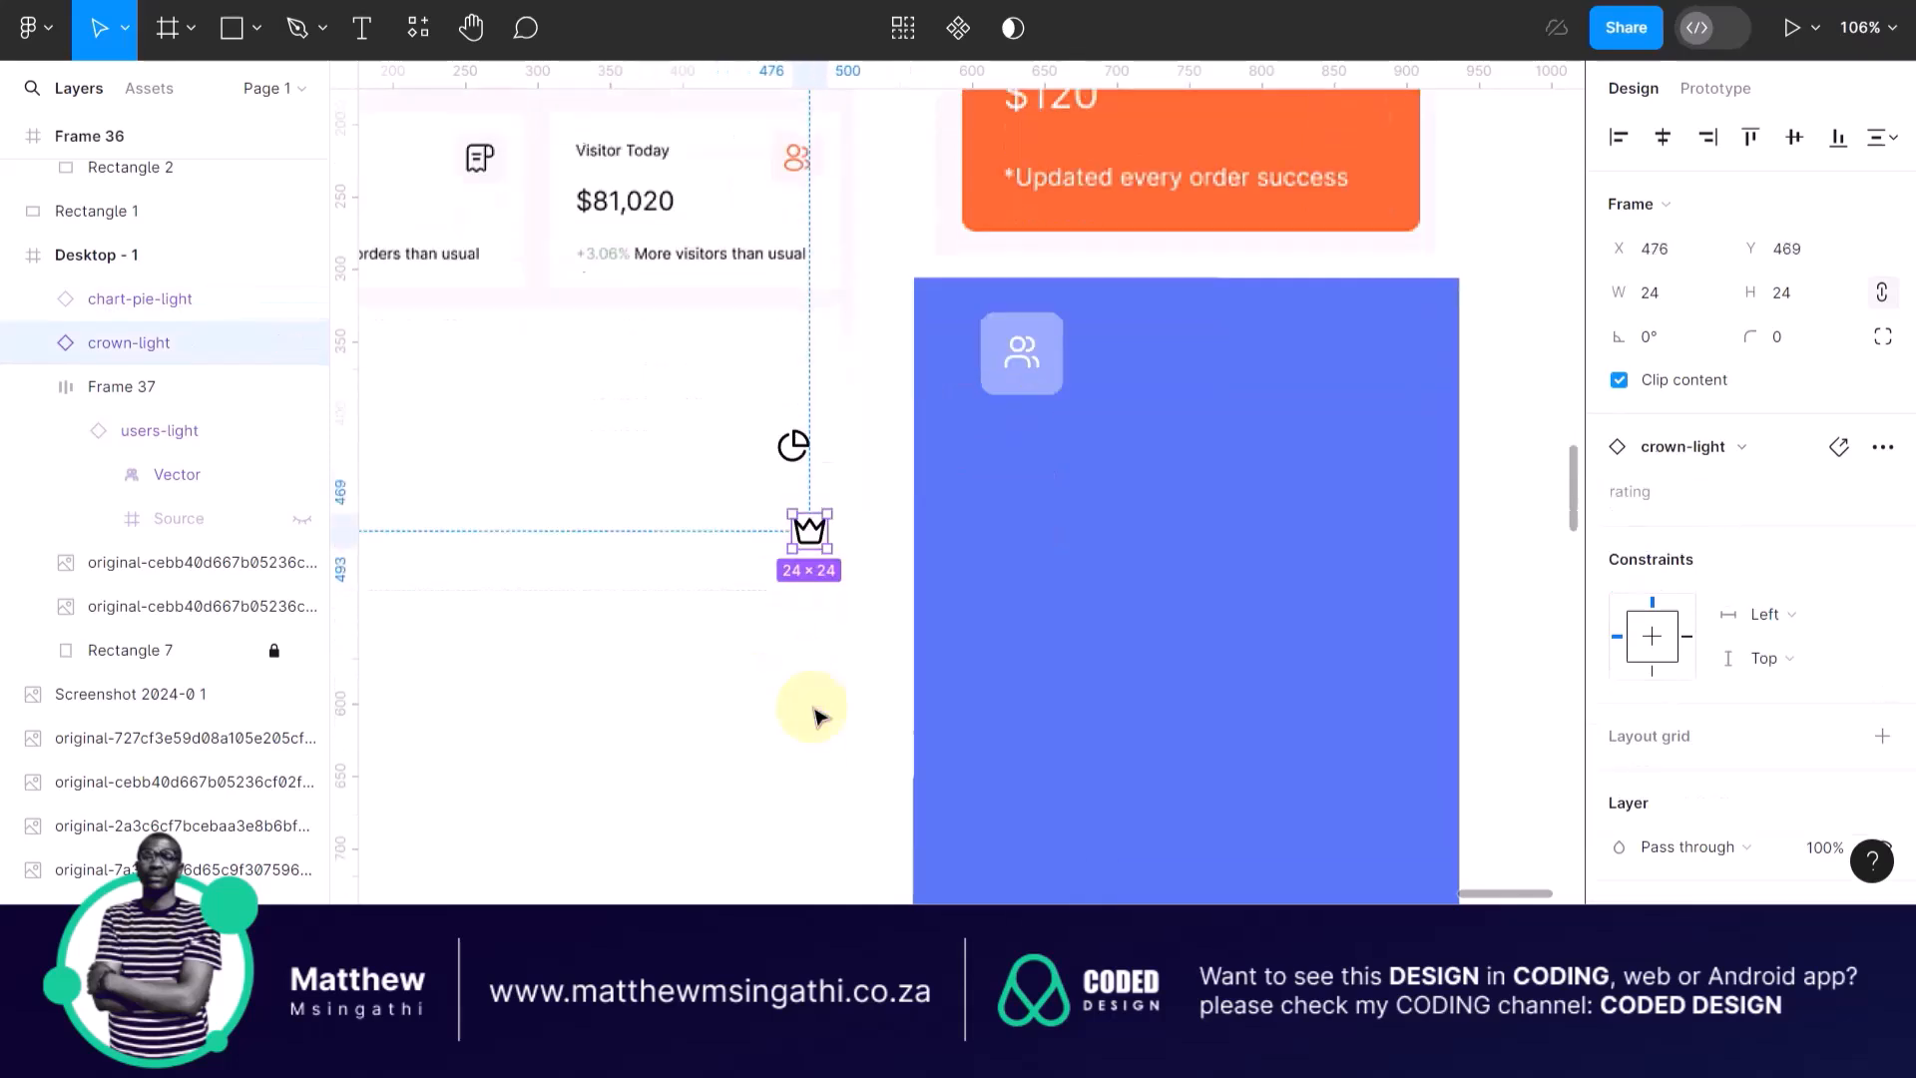
Copy the flame-light outline icon from the Wolf Kit Icons sheet.
scroll(842, 672, down, 4)
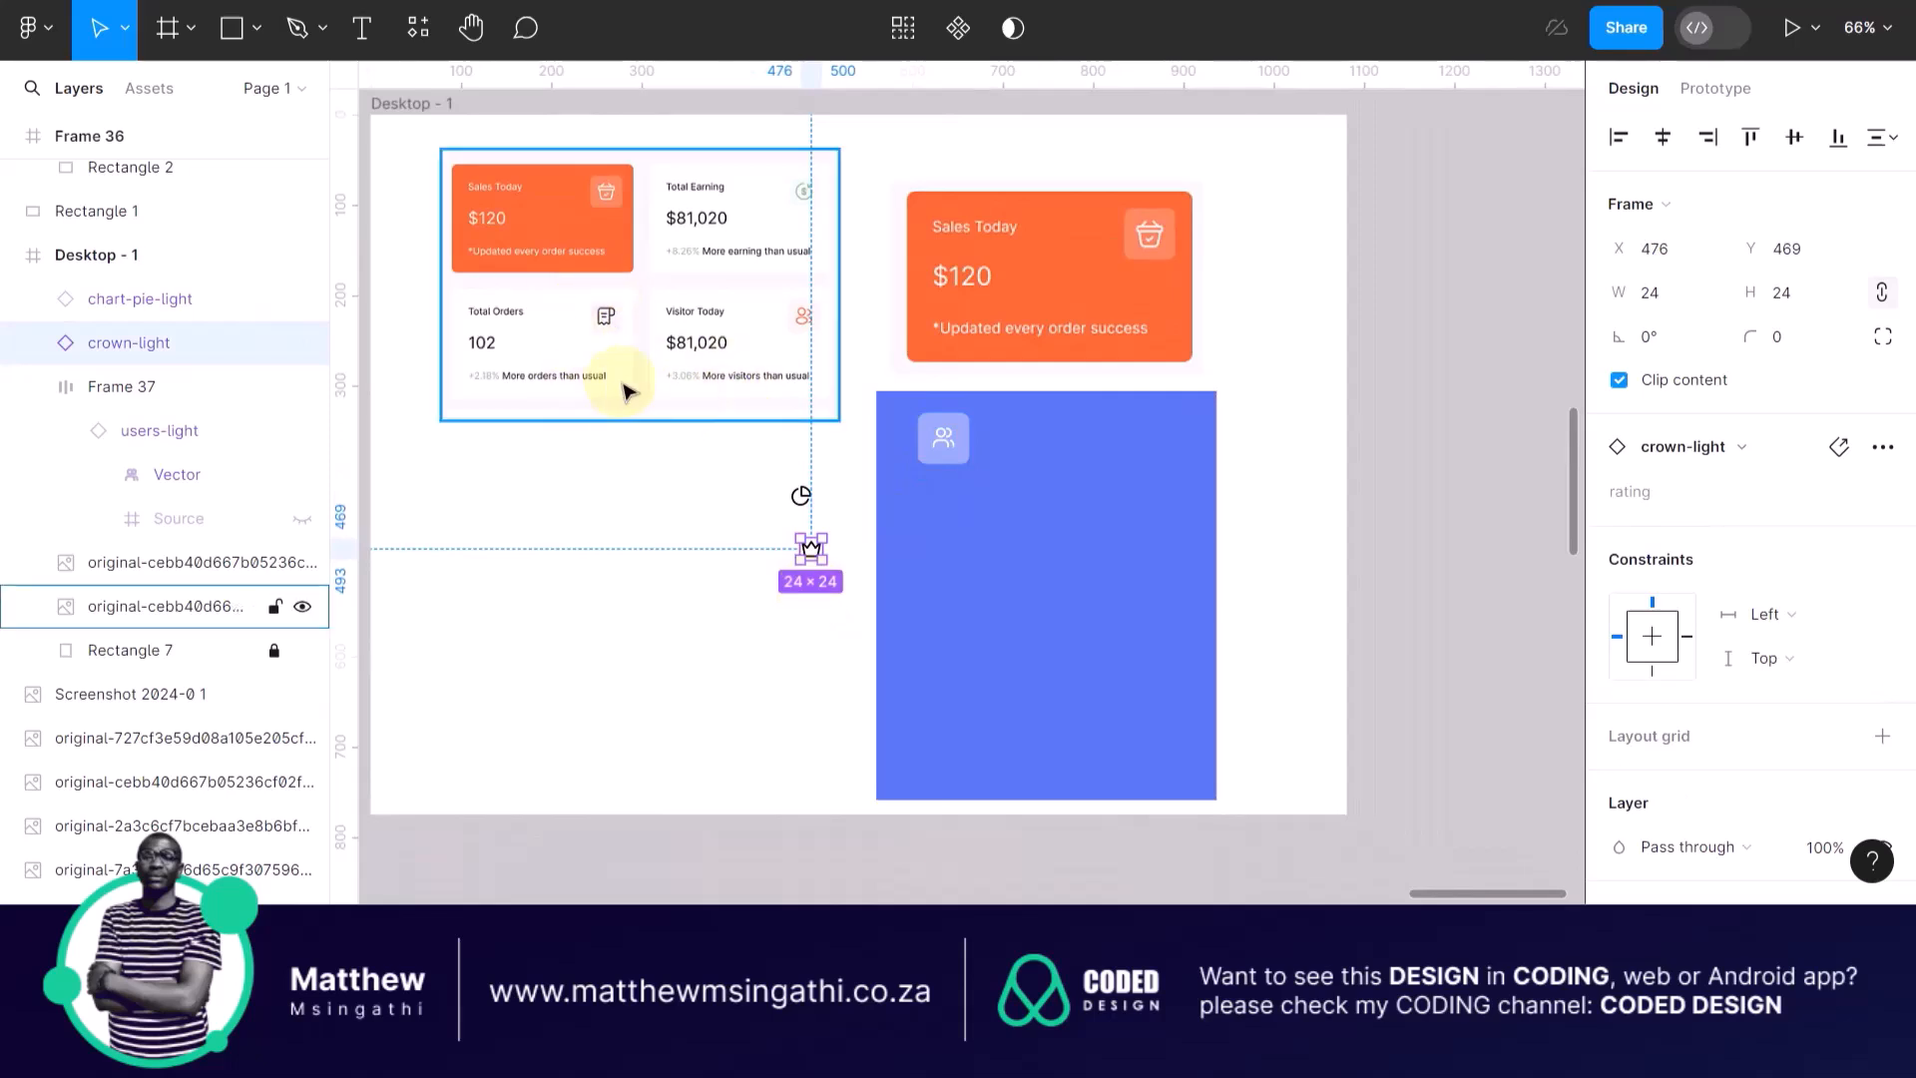
scroll(890, 492, down, 10)
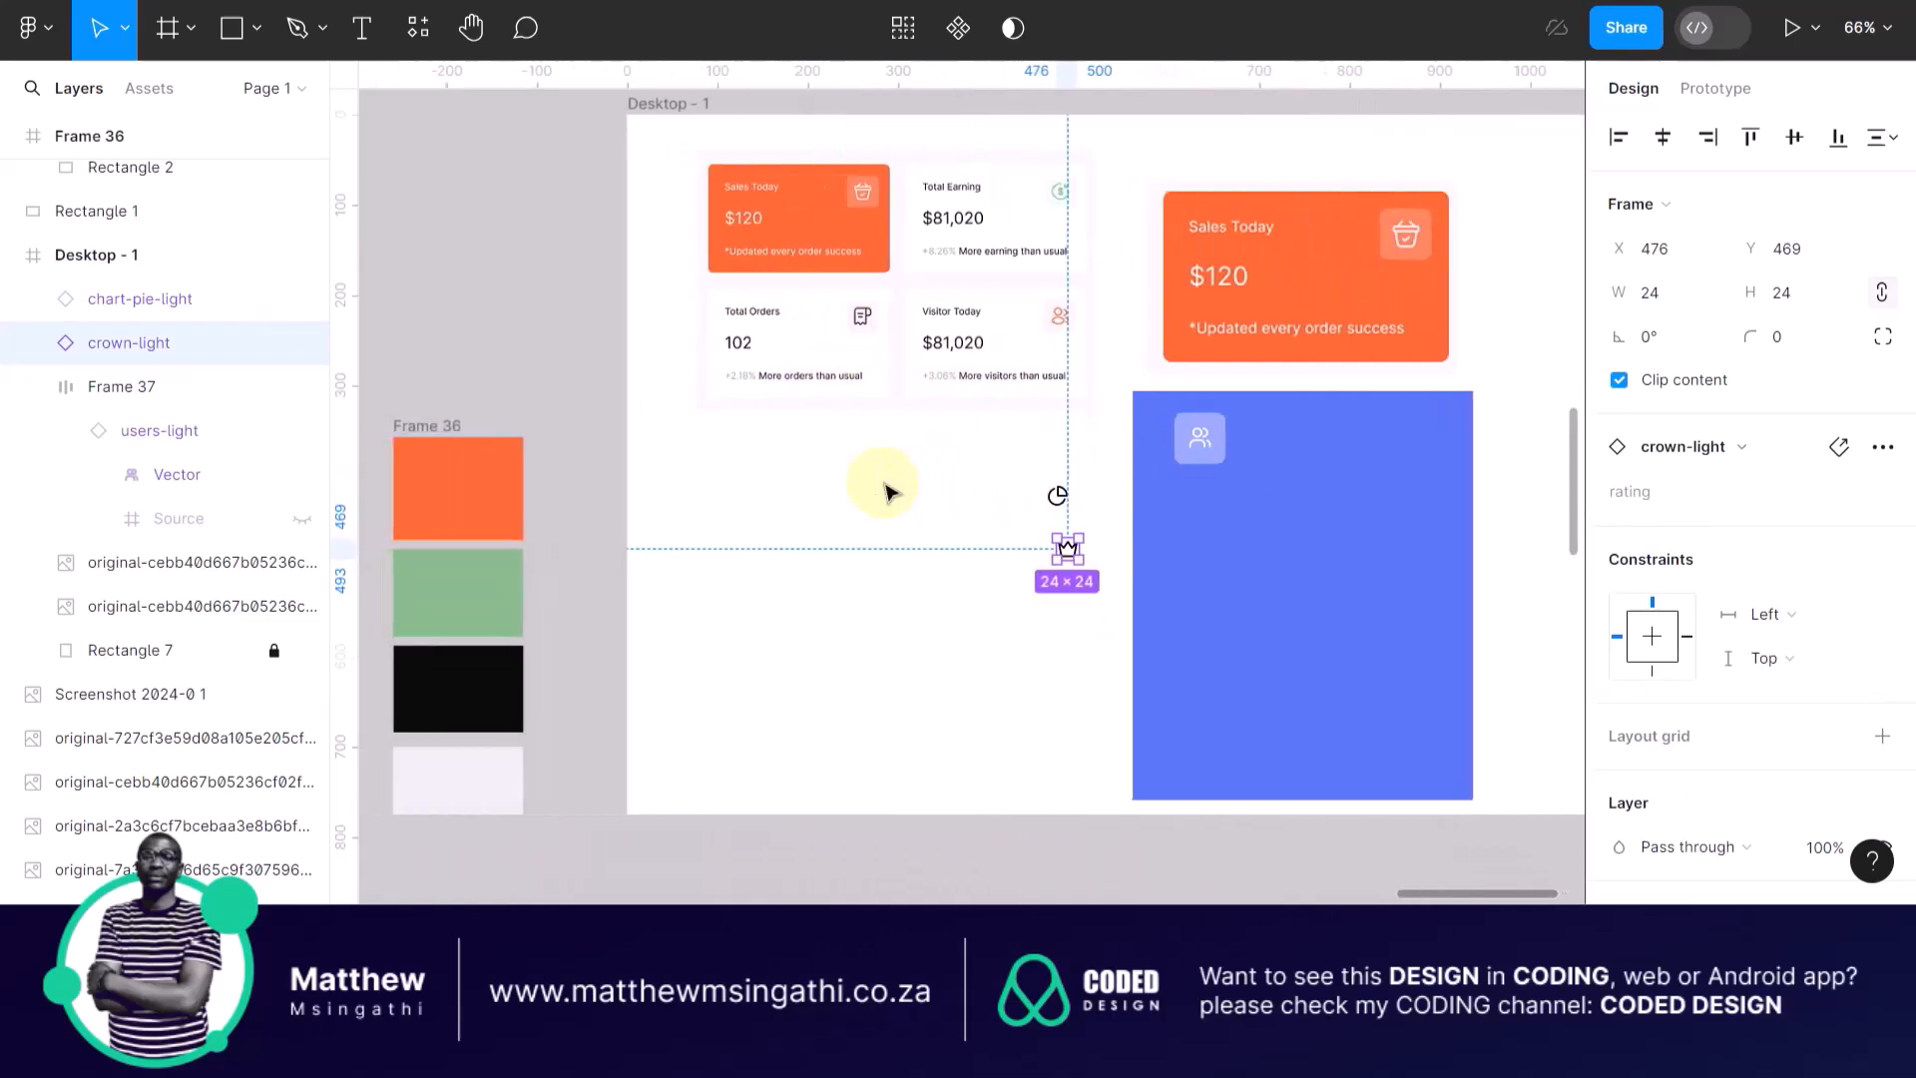
scroll(606, 514, left, 15)
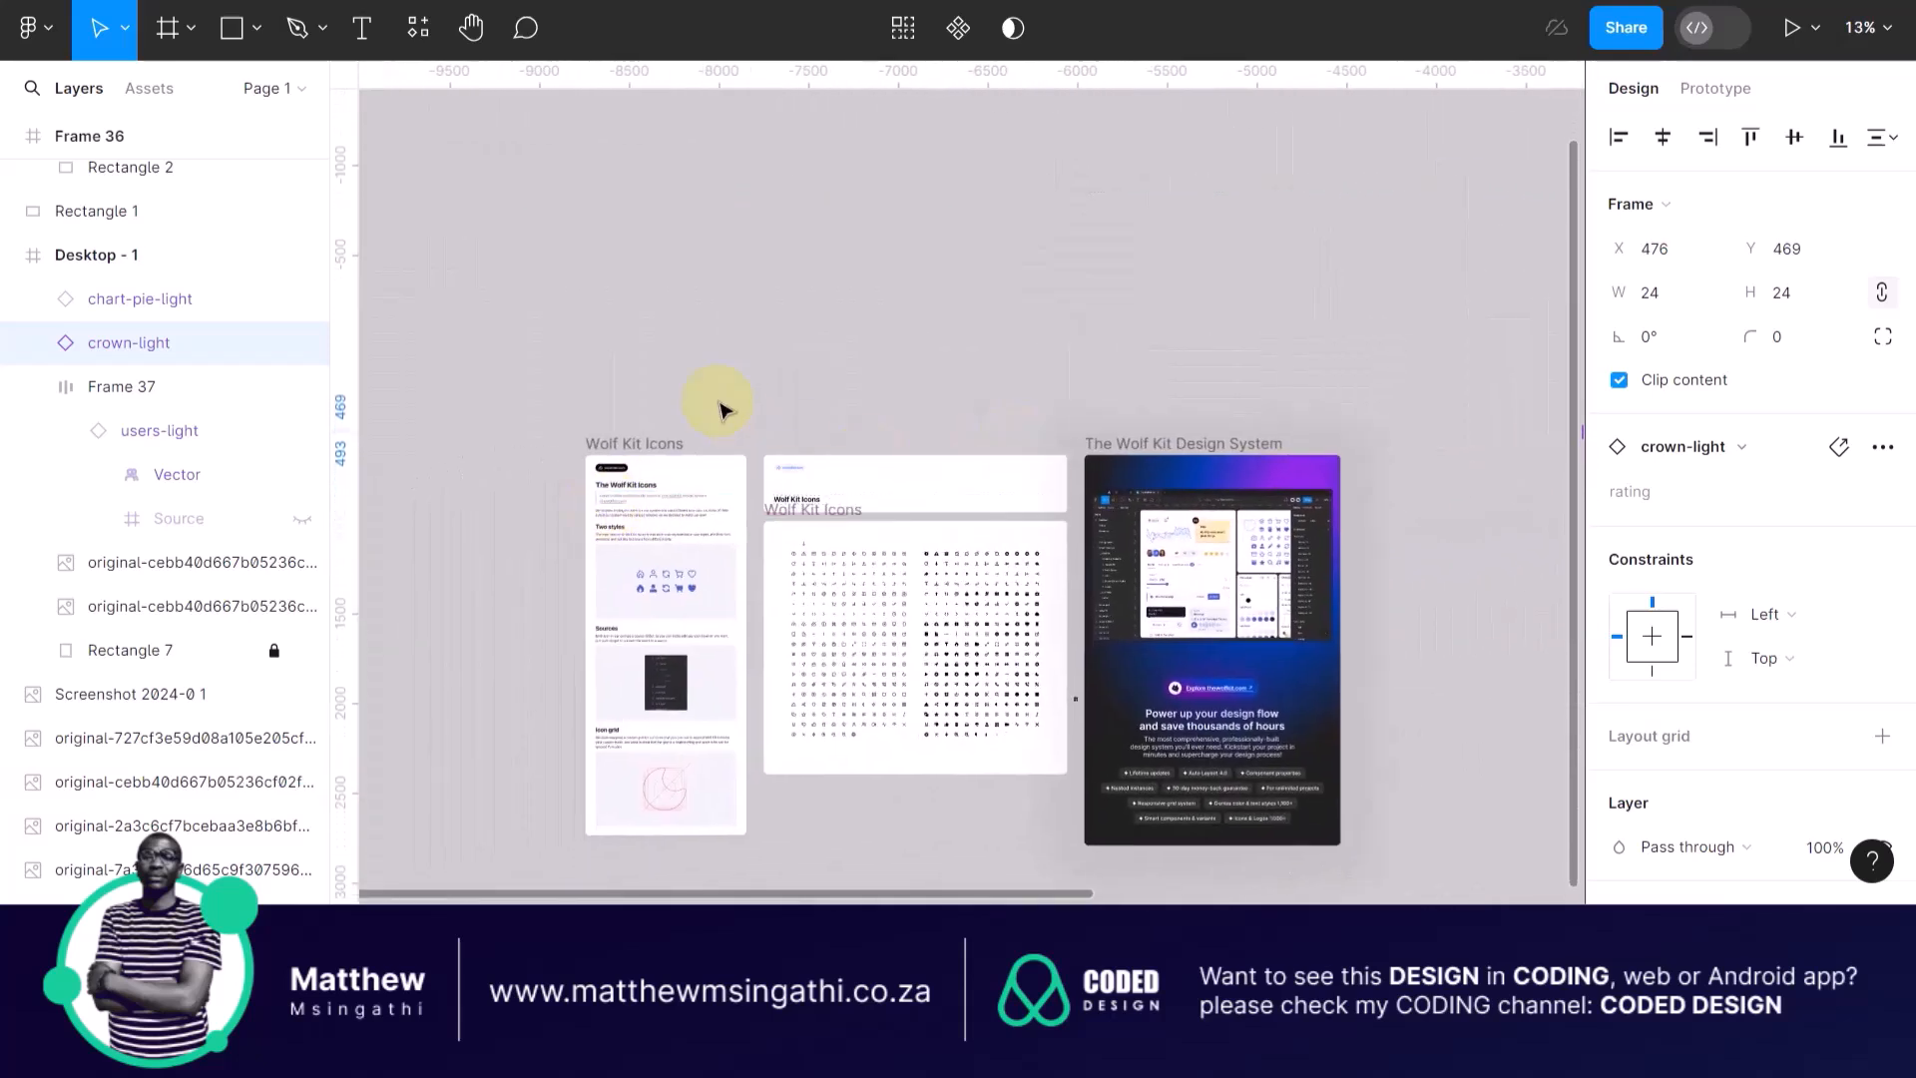
click(891, 387)
scroll(906, 614, down, 2)
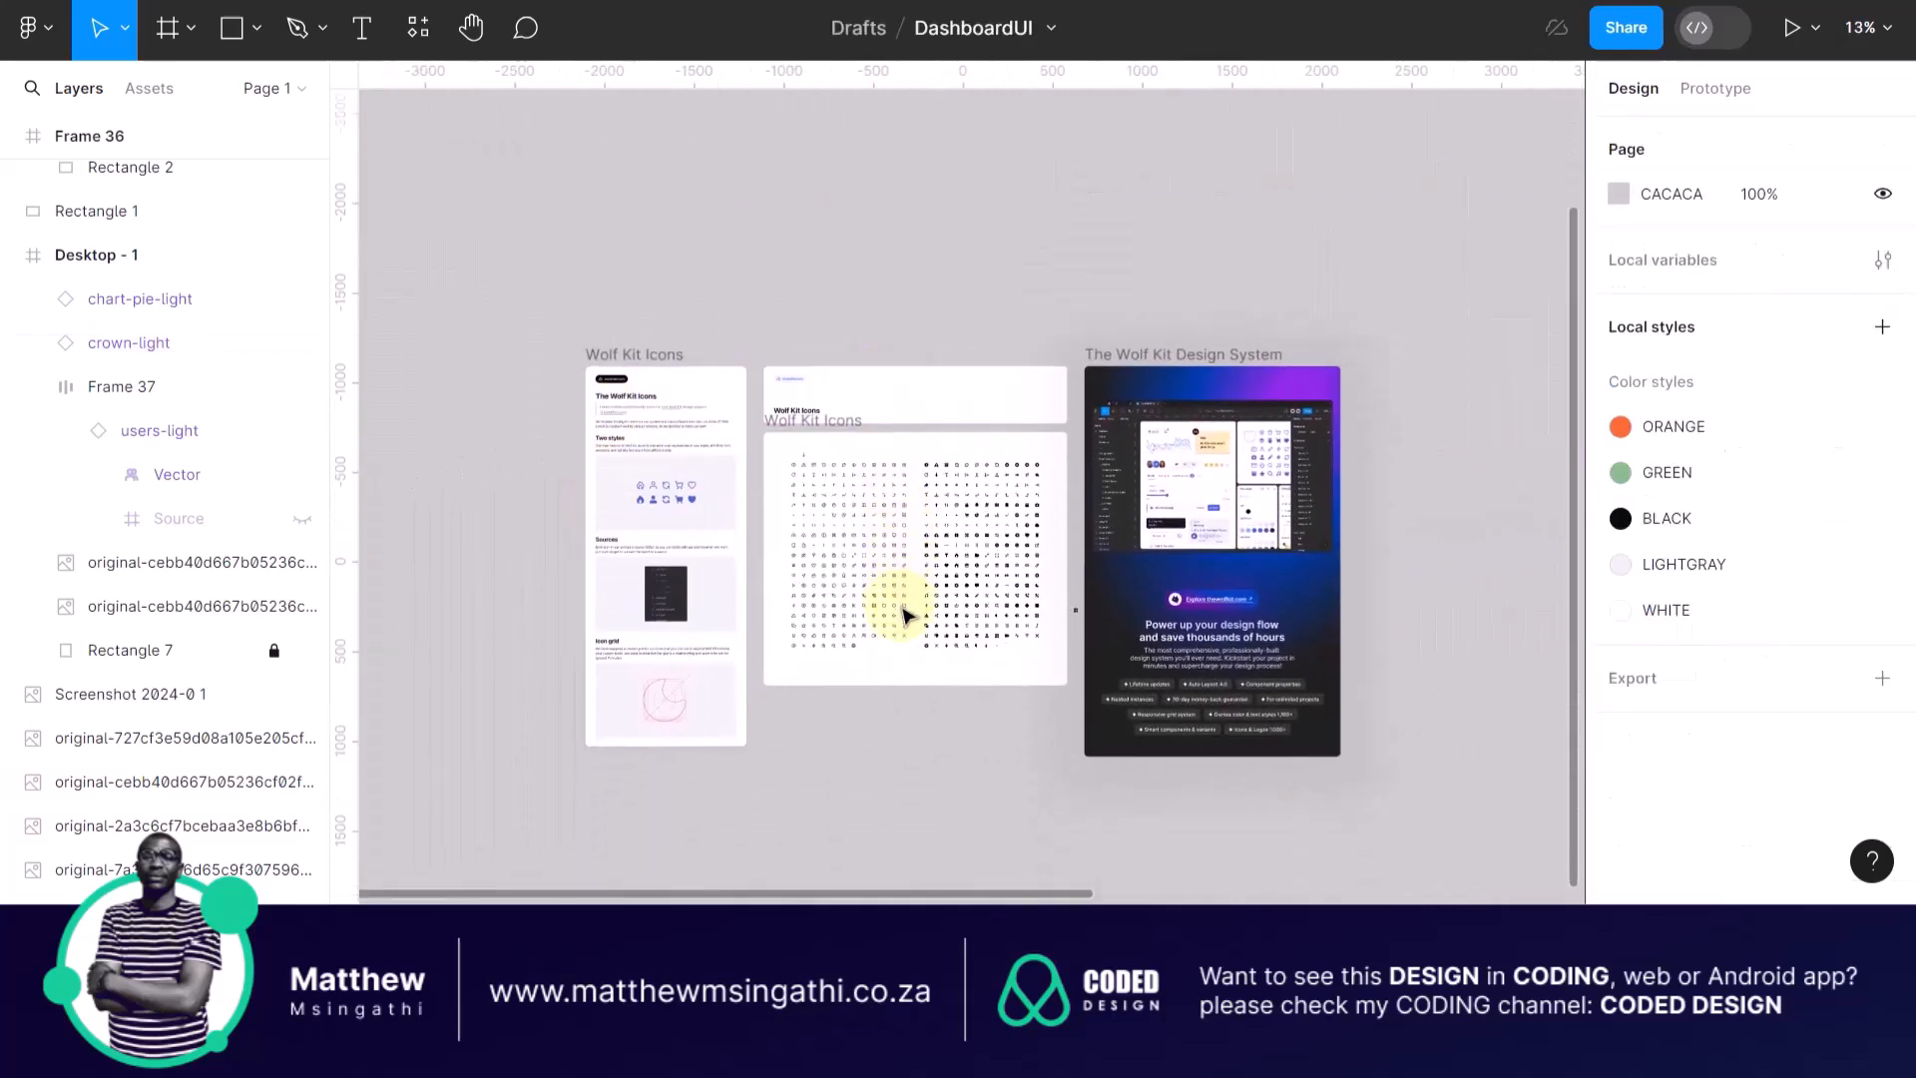
click(781, 435)
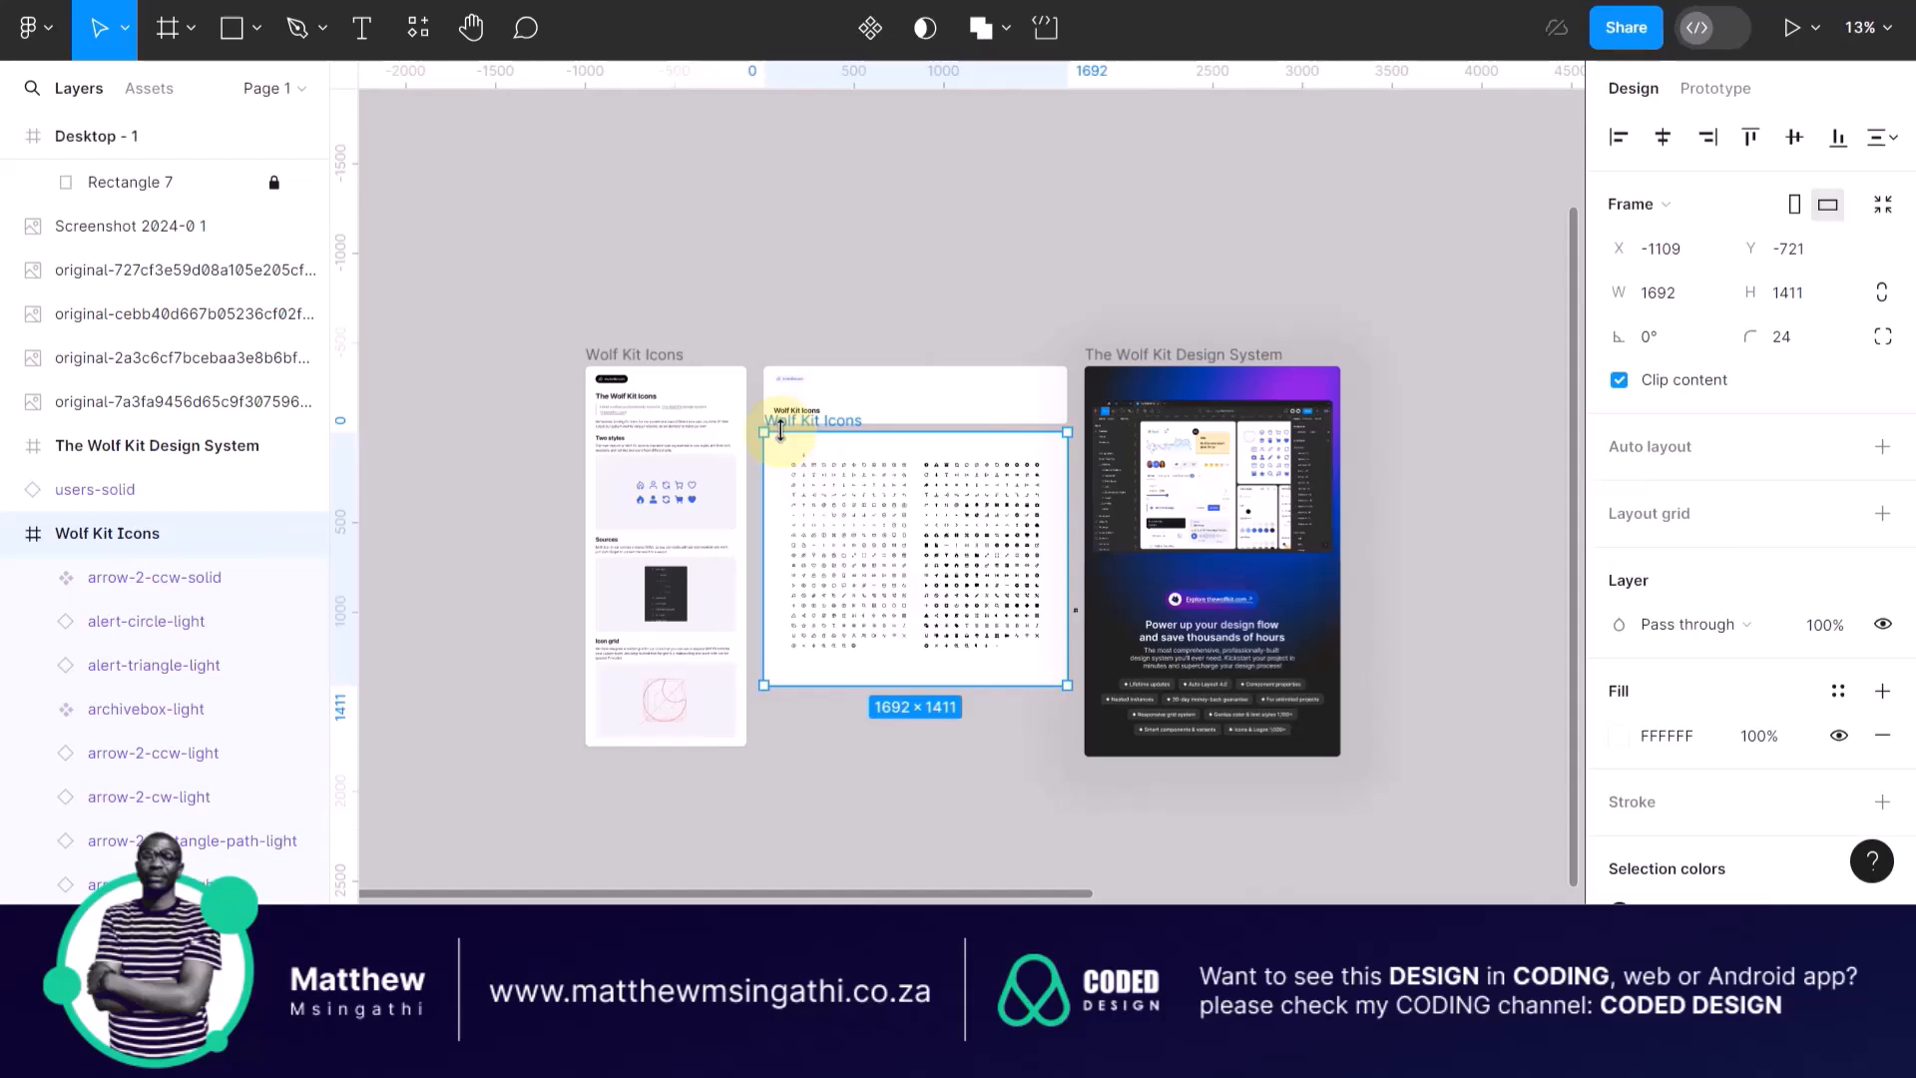
key(shift+2)
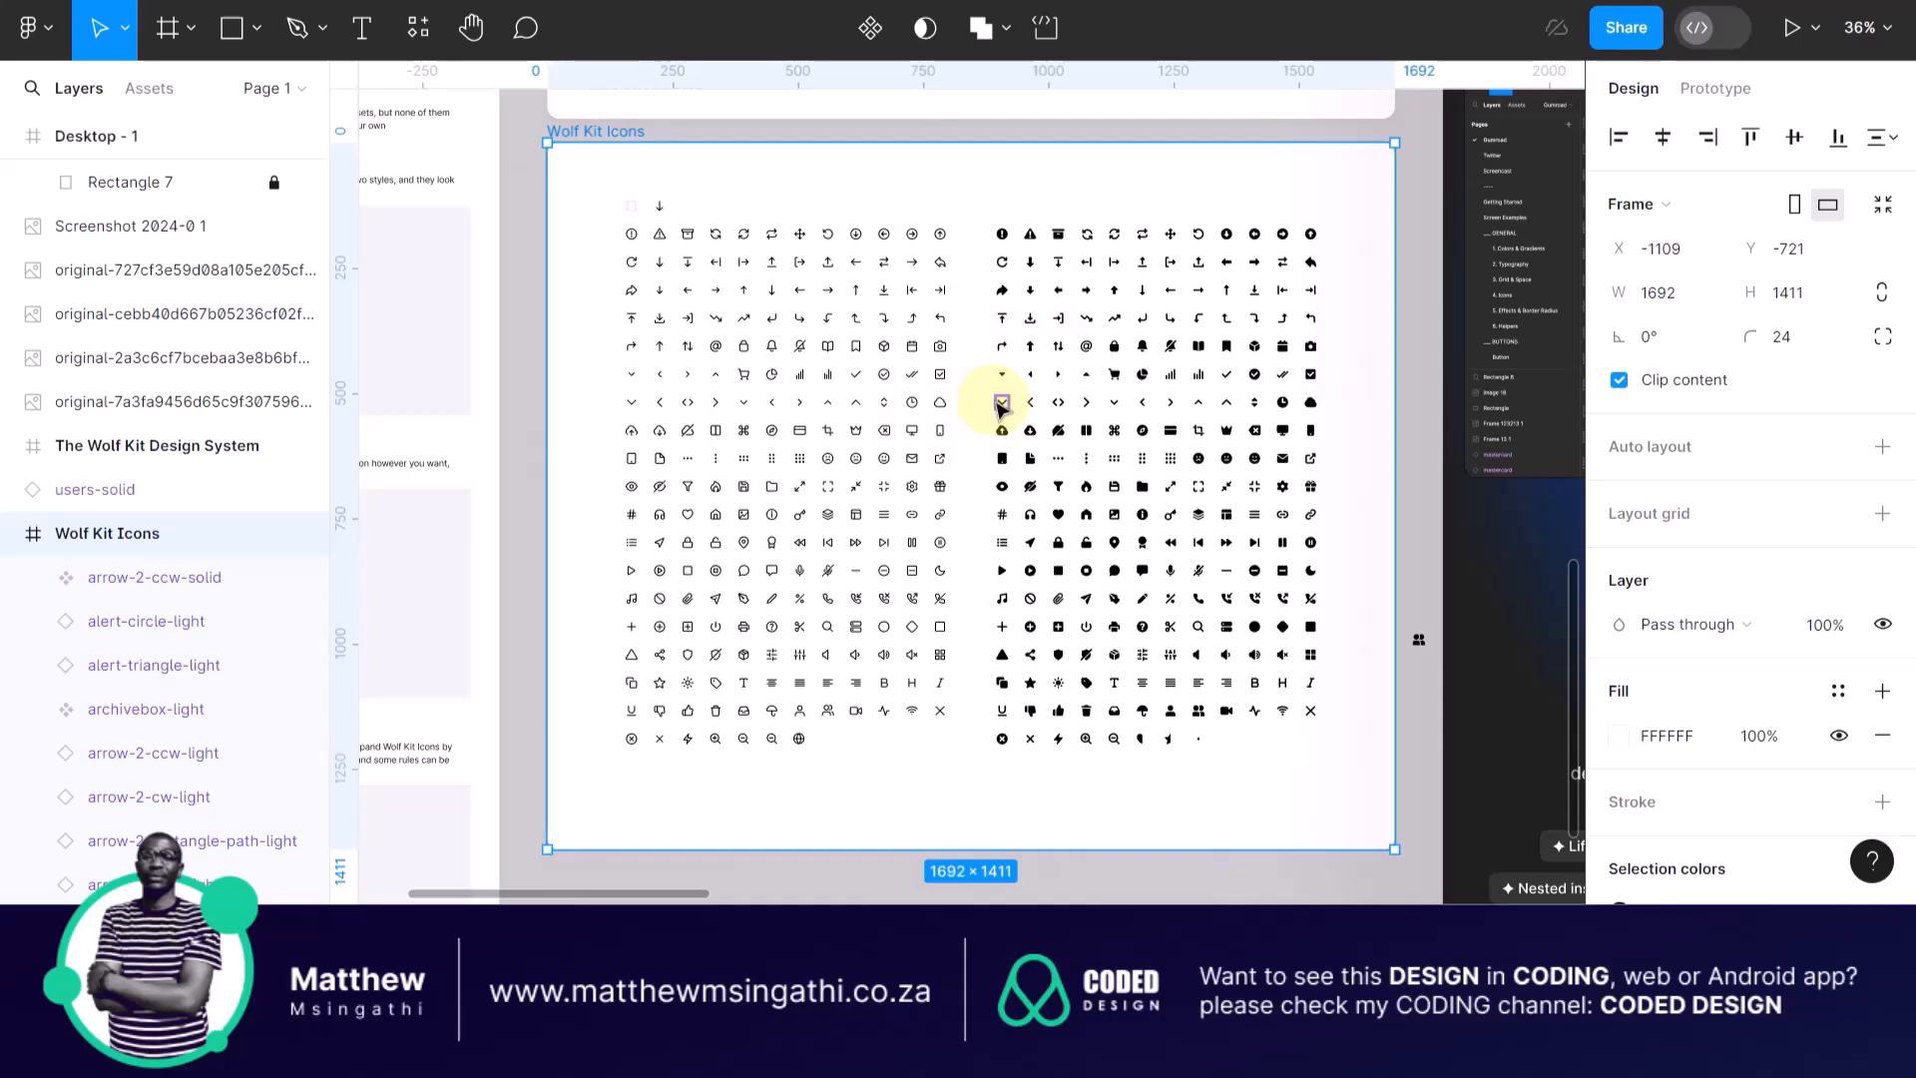
key(shift+1)
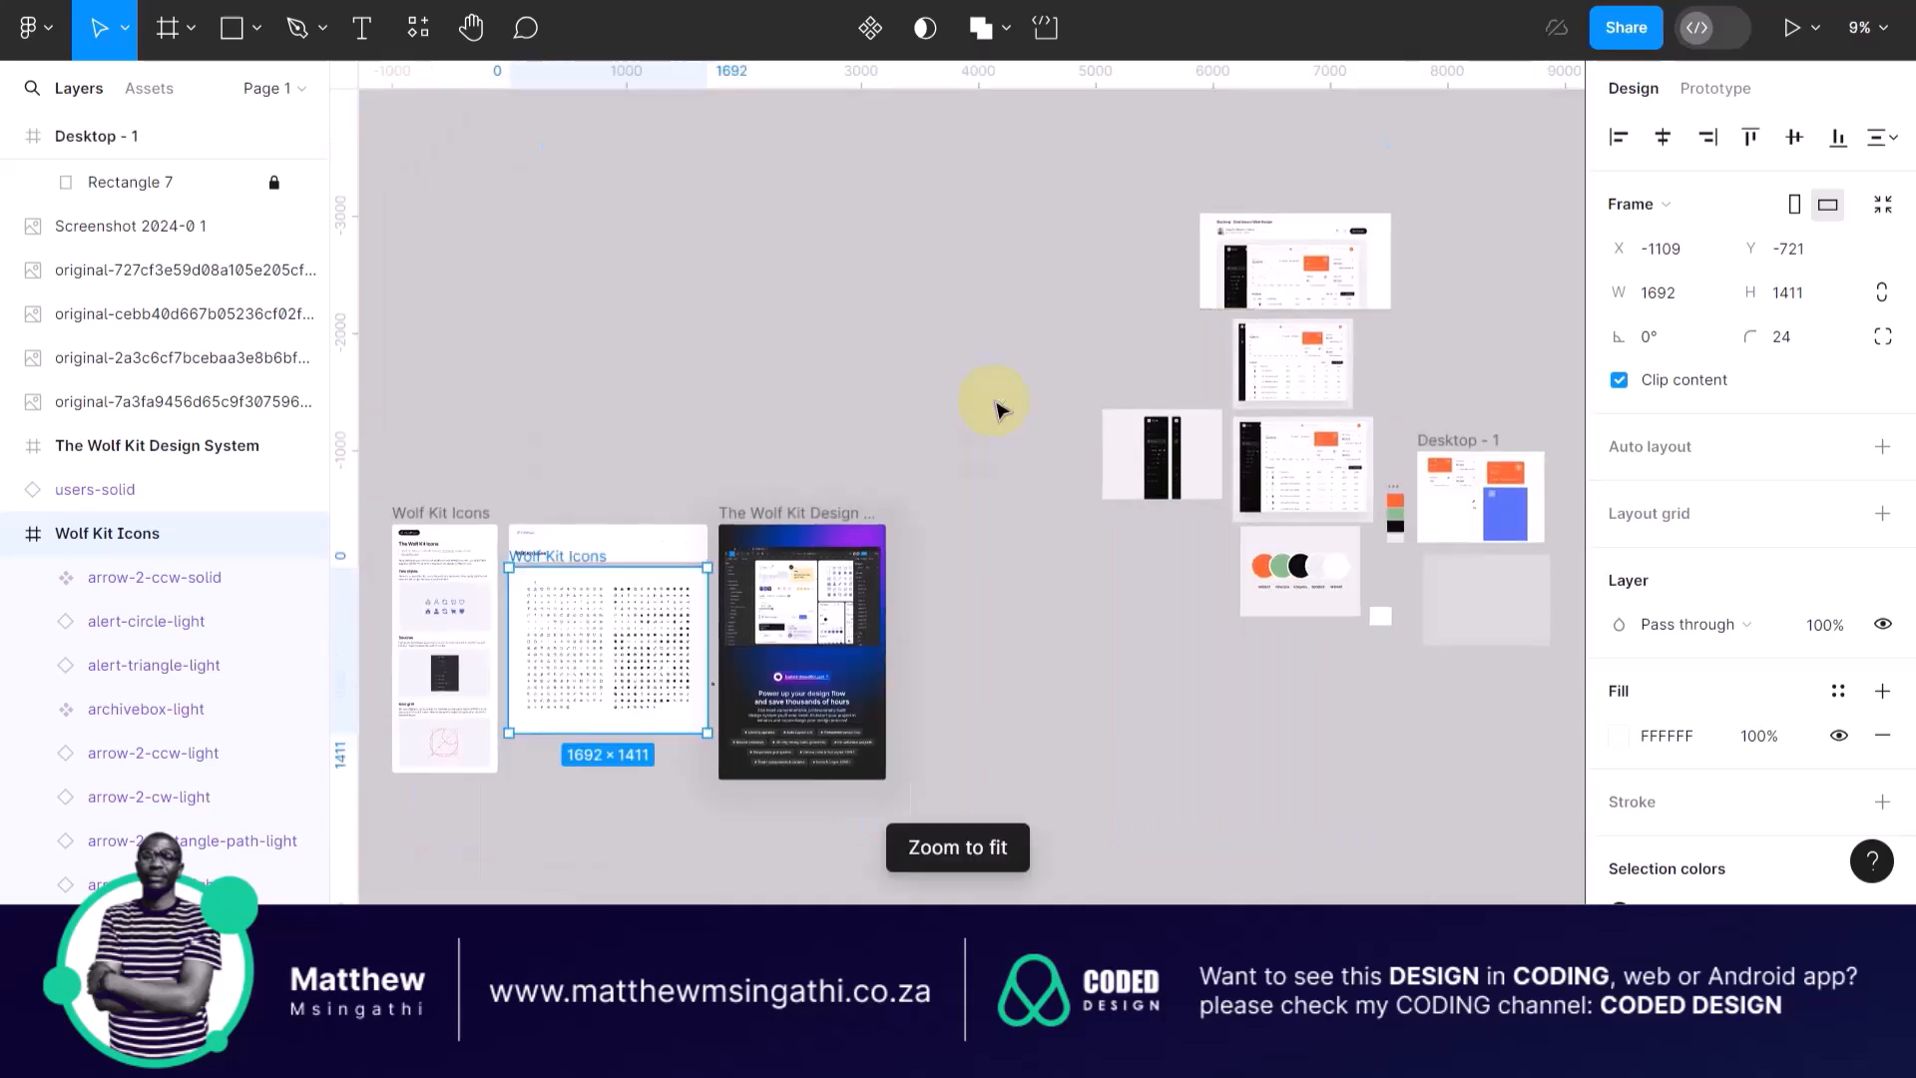
key(shift+2)
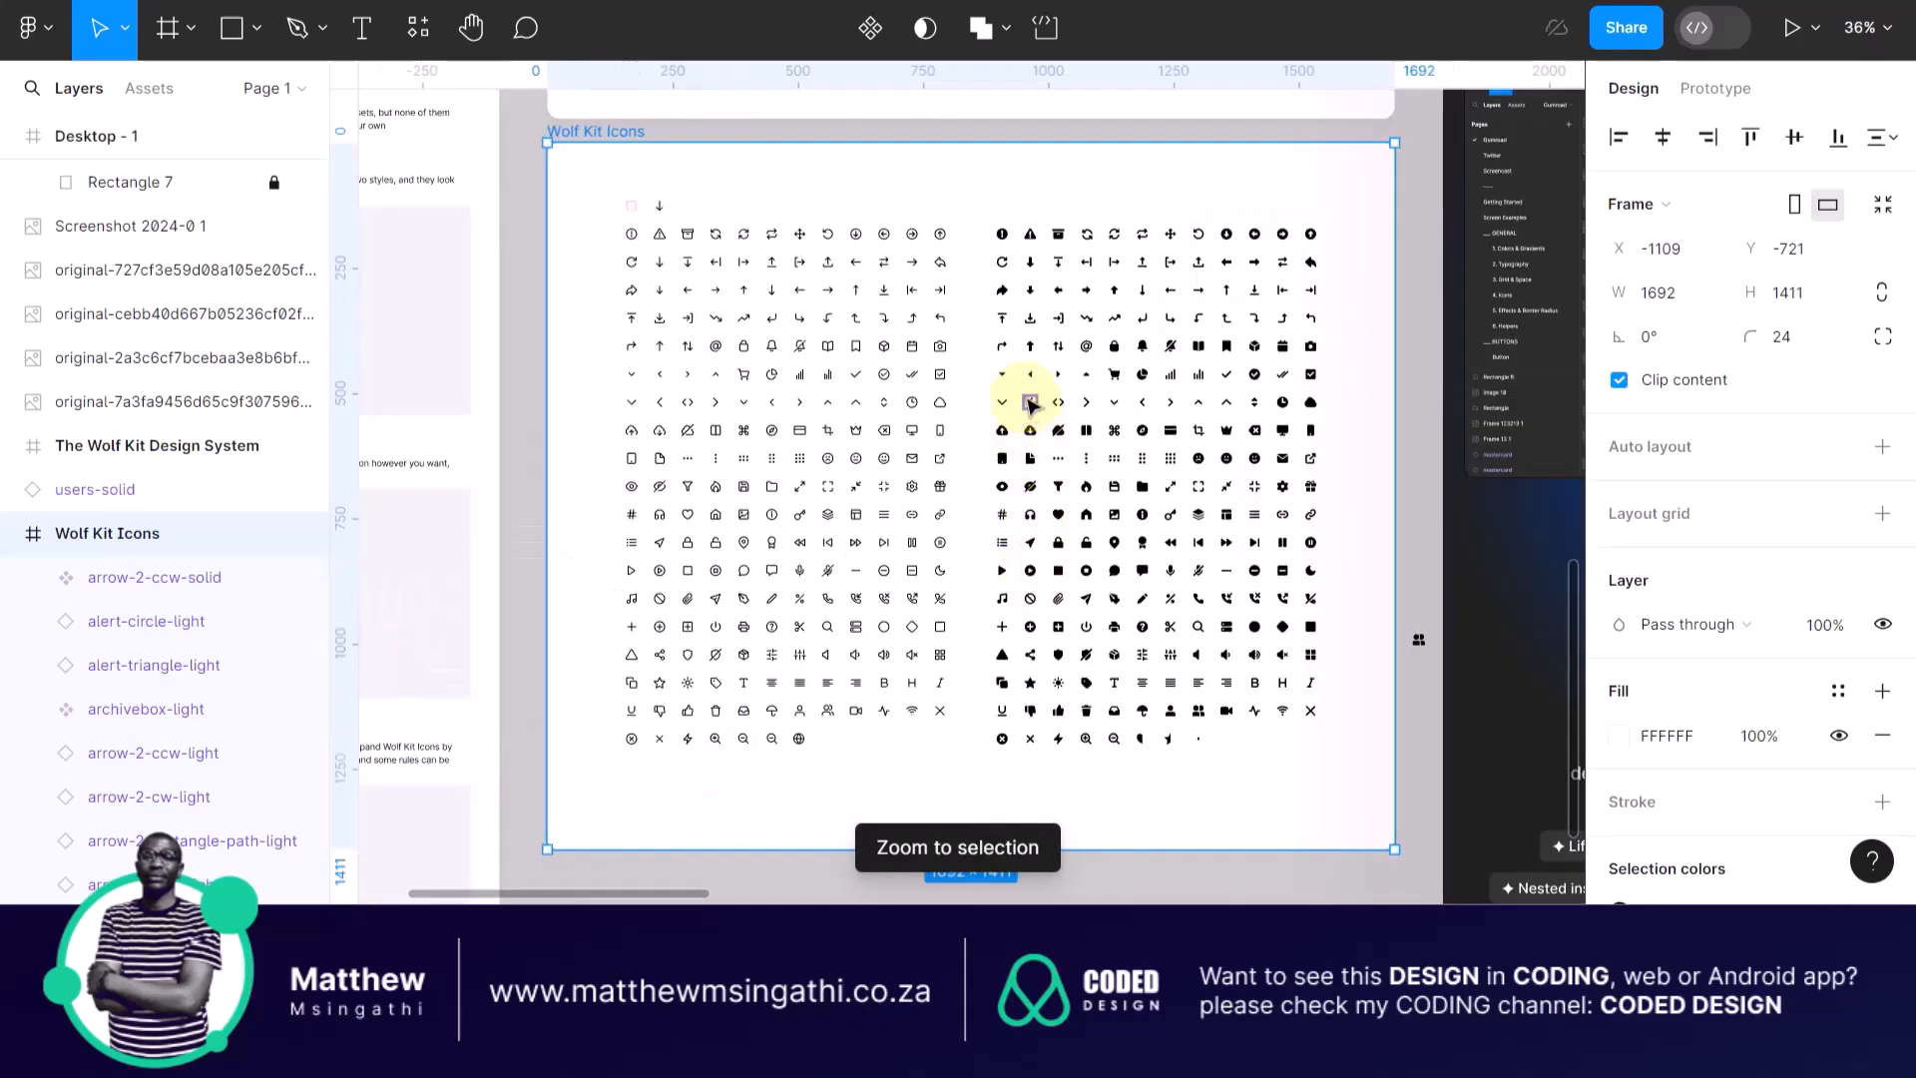
scroll(768, 364, up, 5)
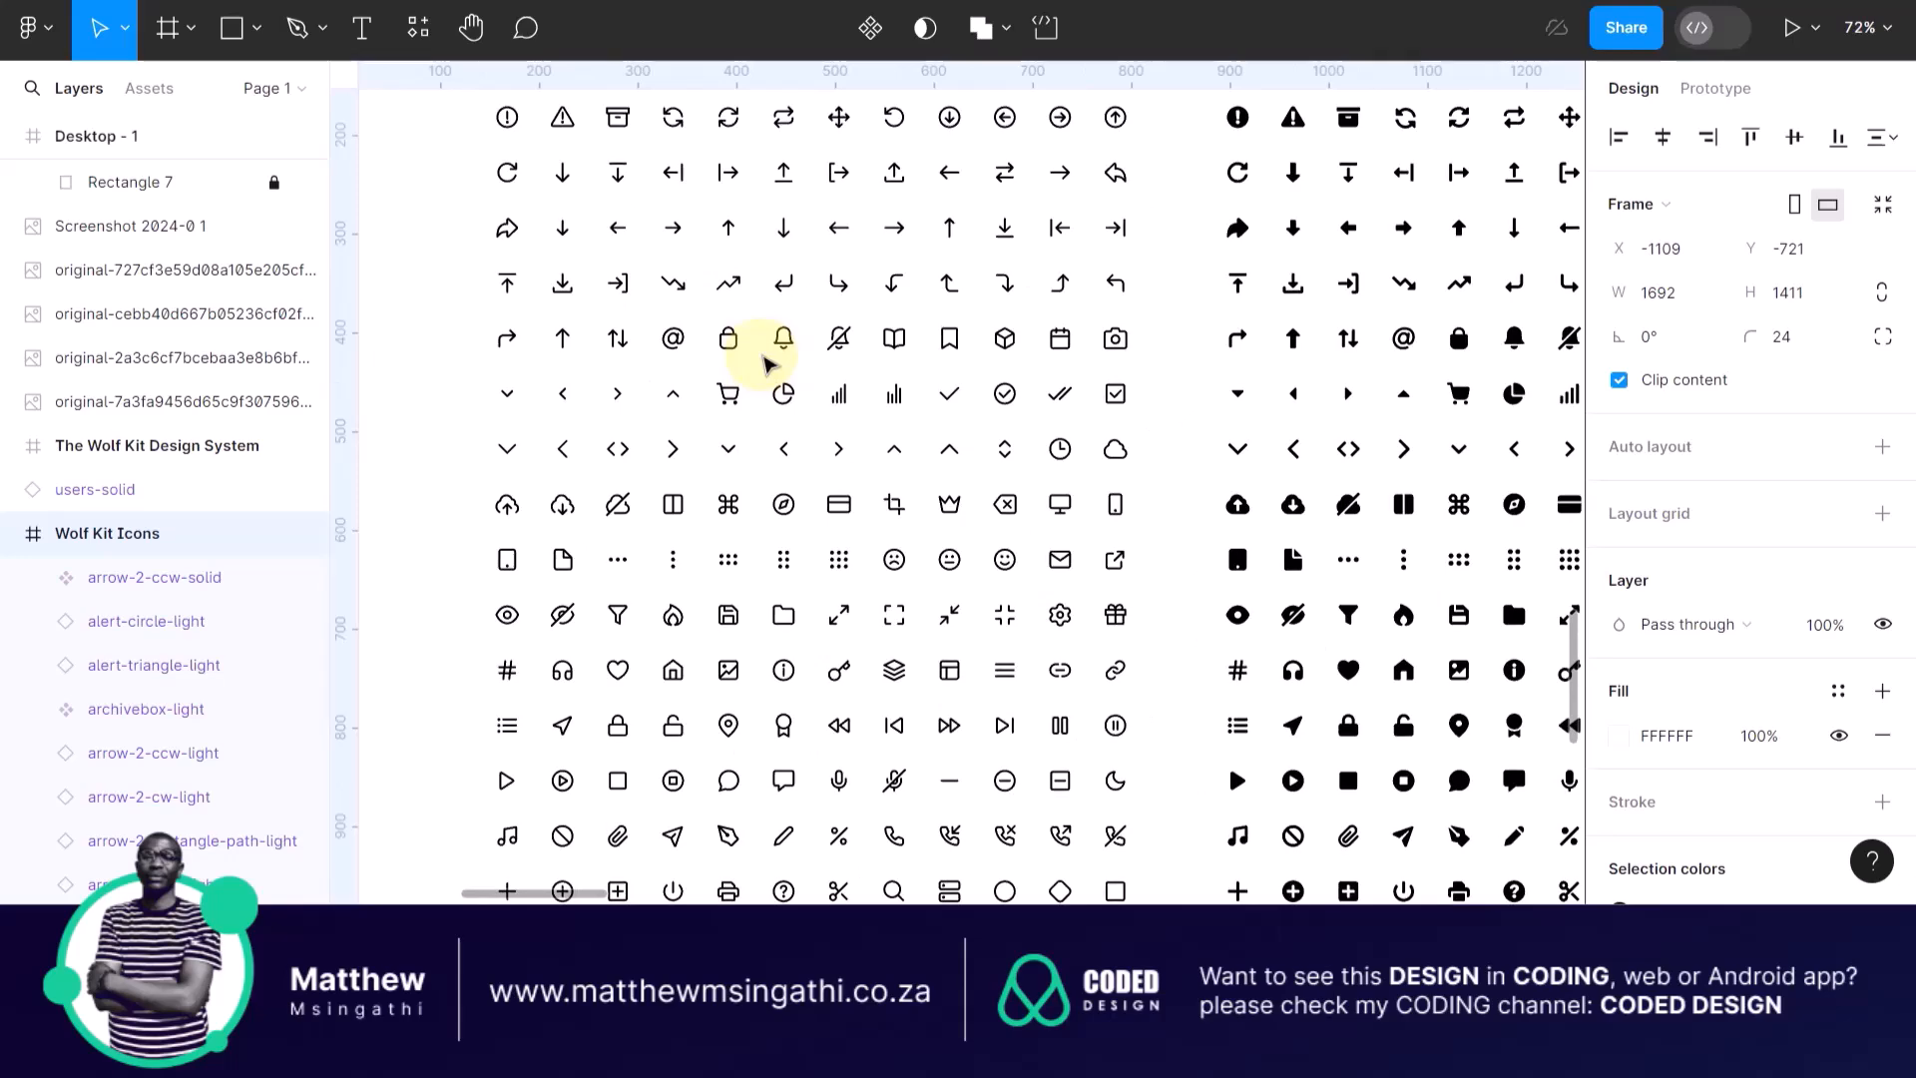
scroll(769, 364, down, 5)
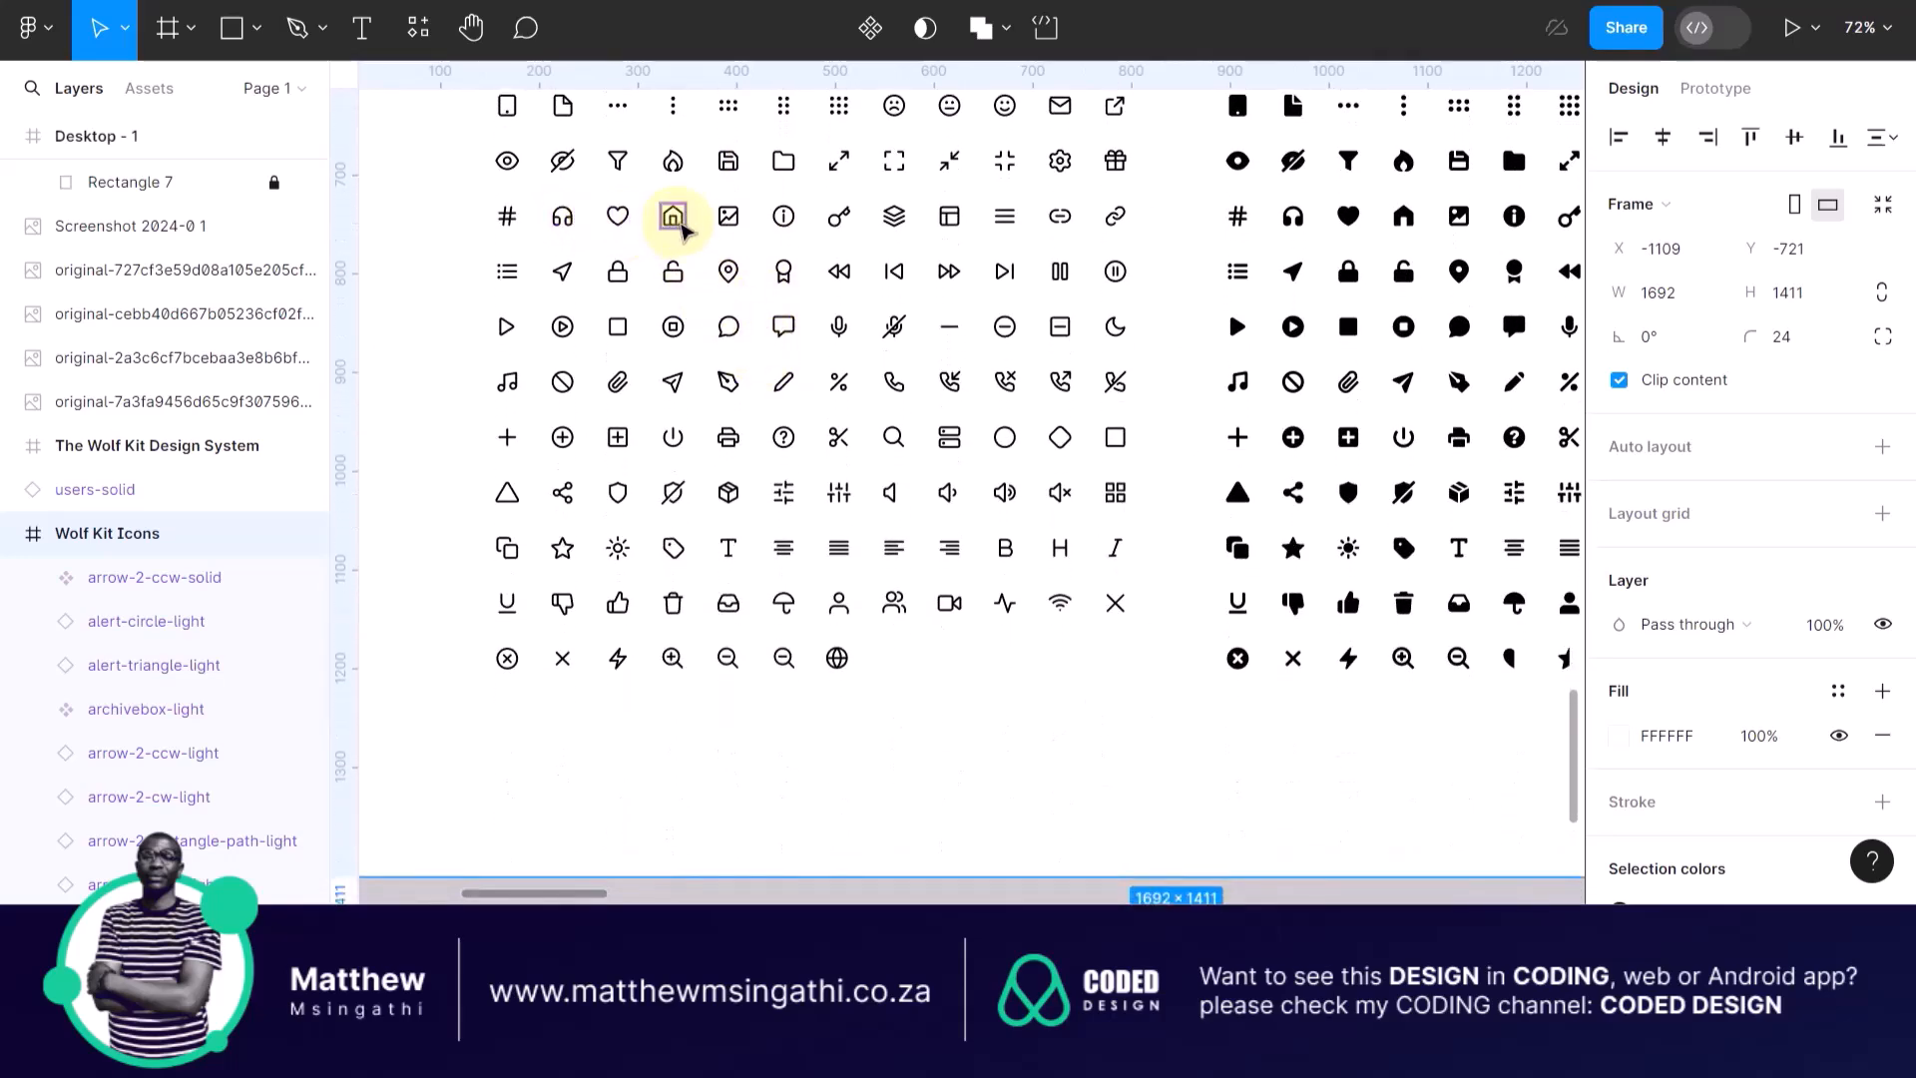
click(678, 169)
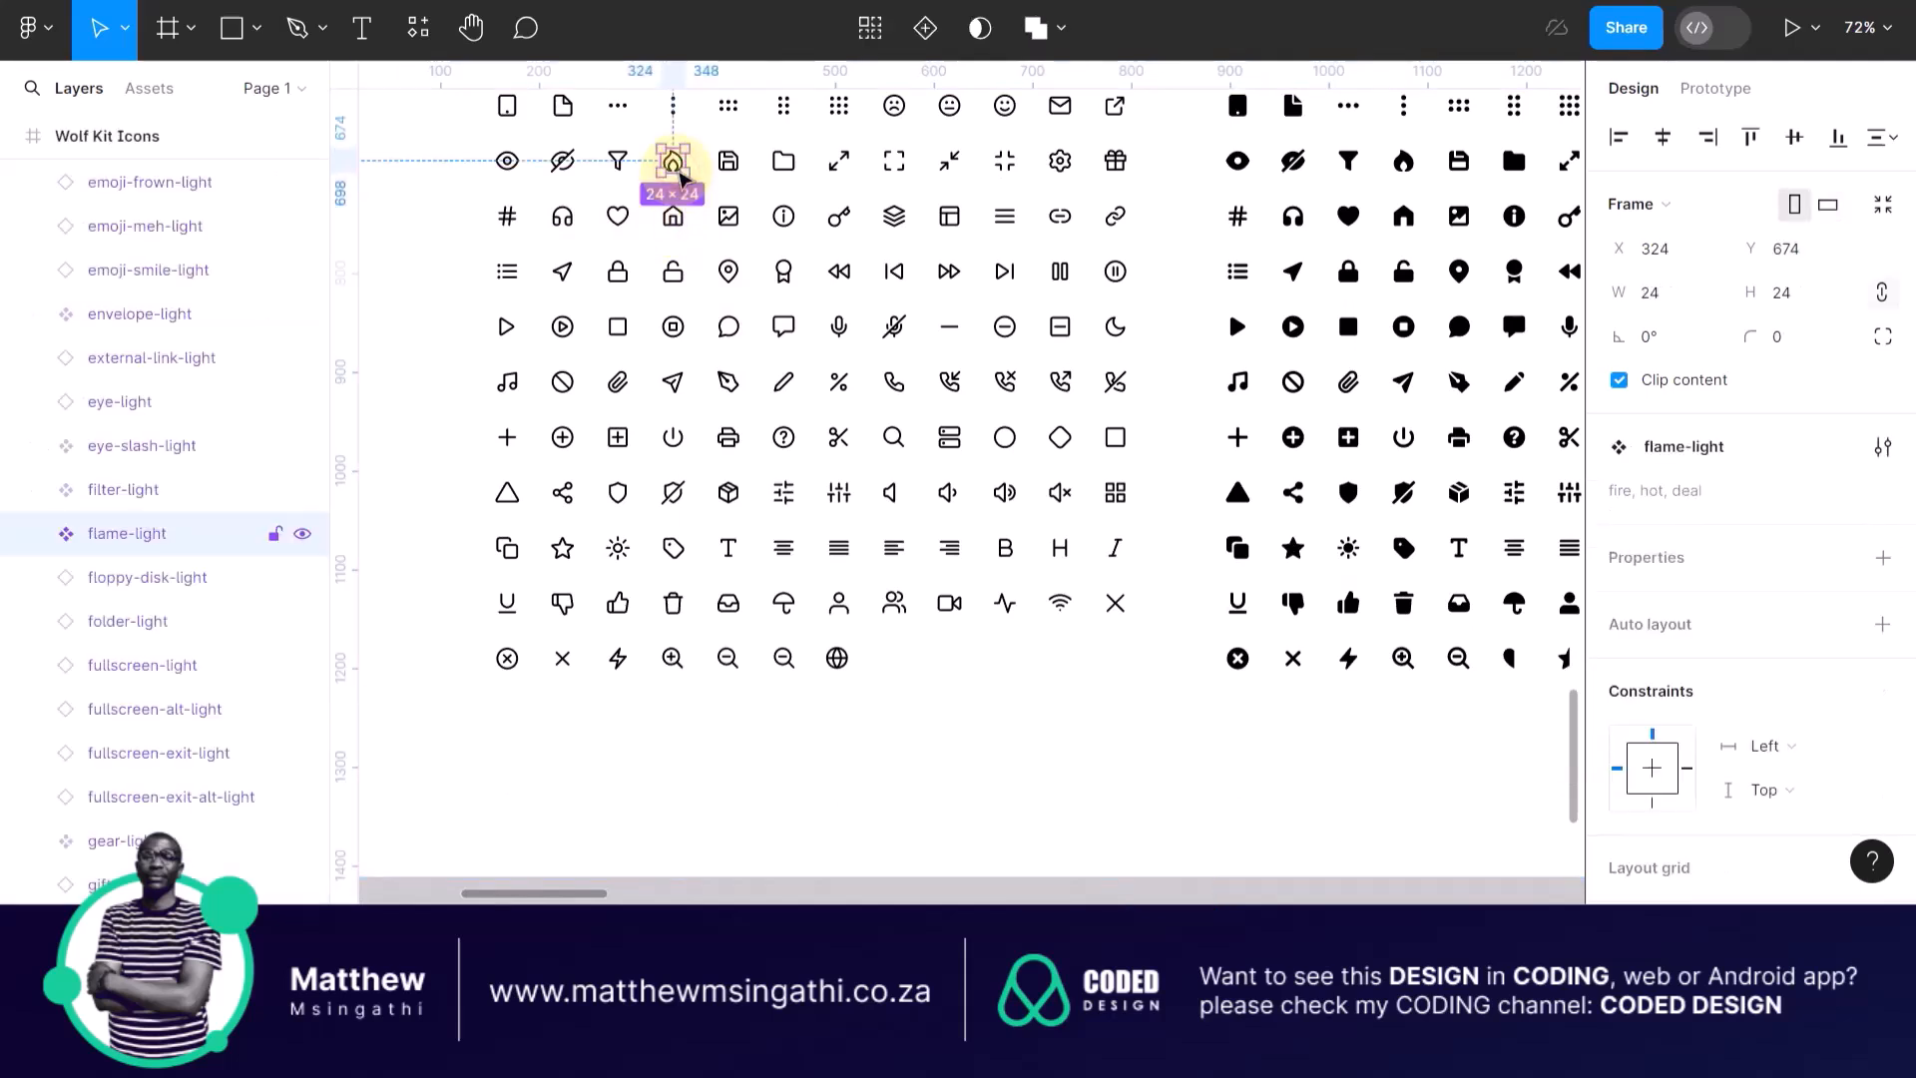
drag(682, 171, 951, 783)
key(Delete)
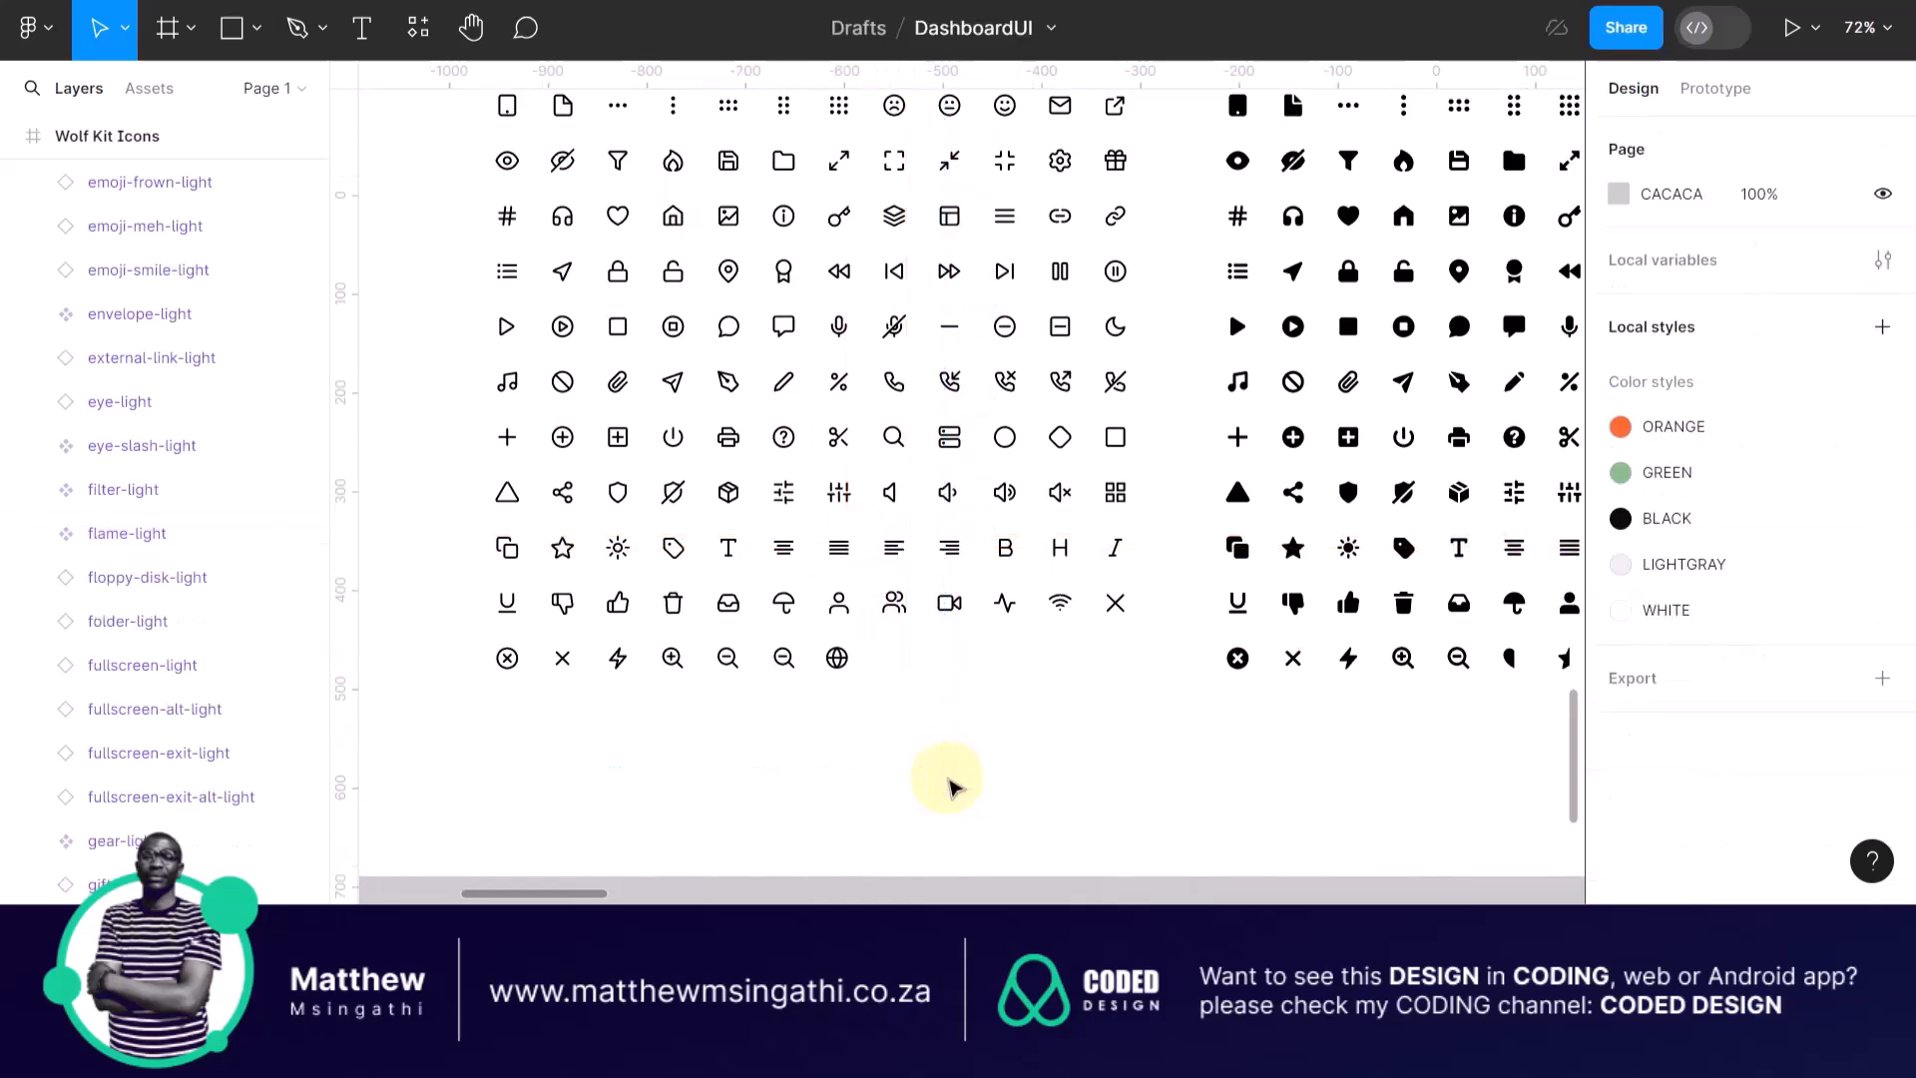
Paste the flame icon into the Desktop - 1 frame and place it beside the crown icon at X 402, Y 460.
key(shift+1)
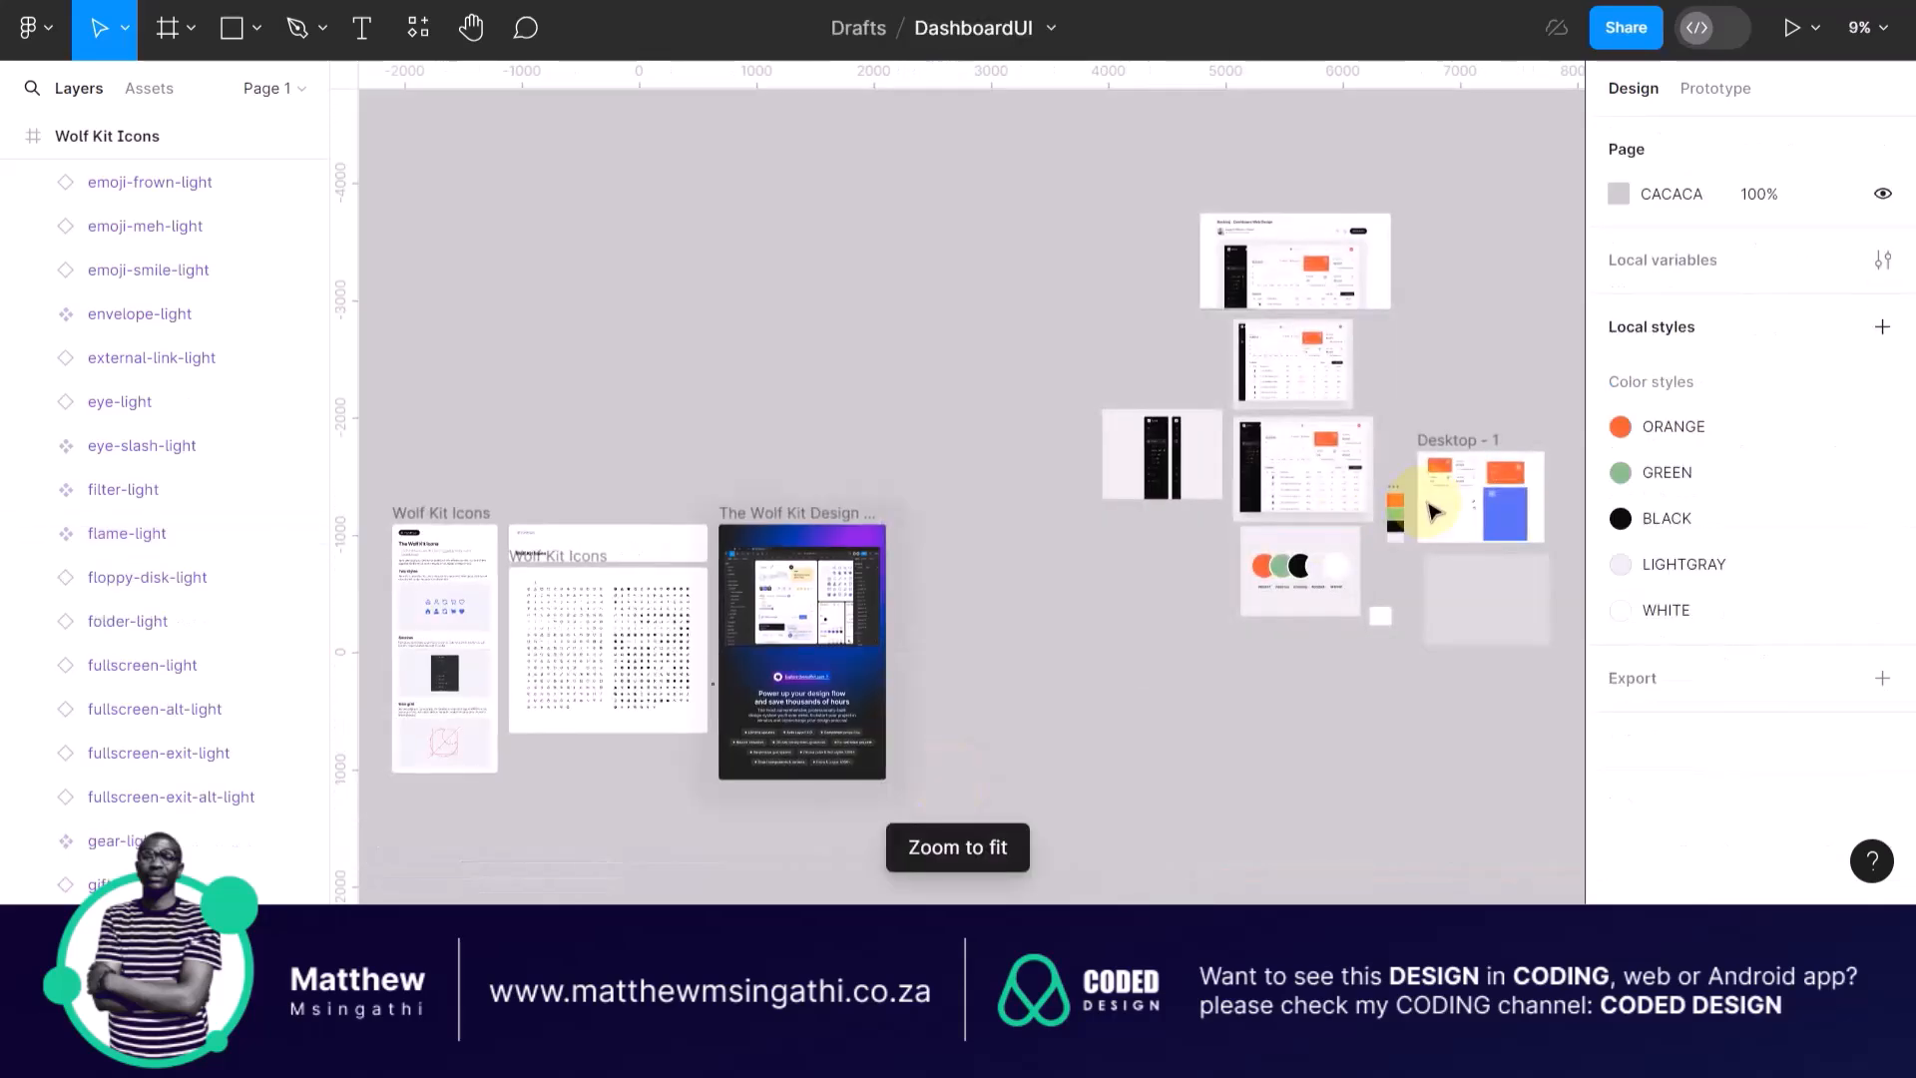
click(1456, 442)
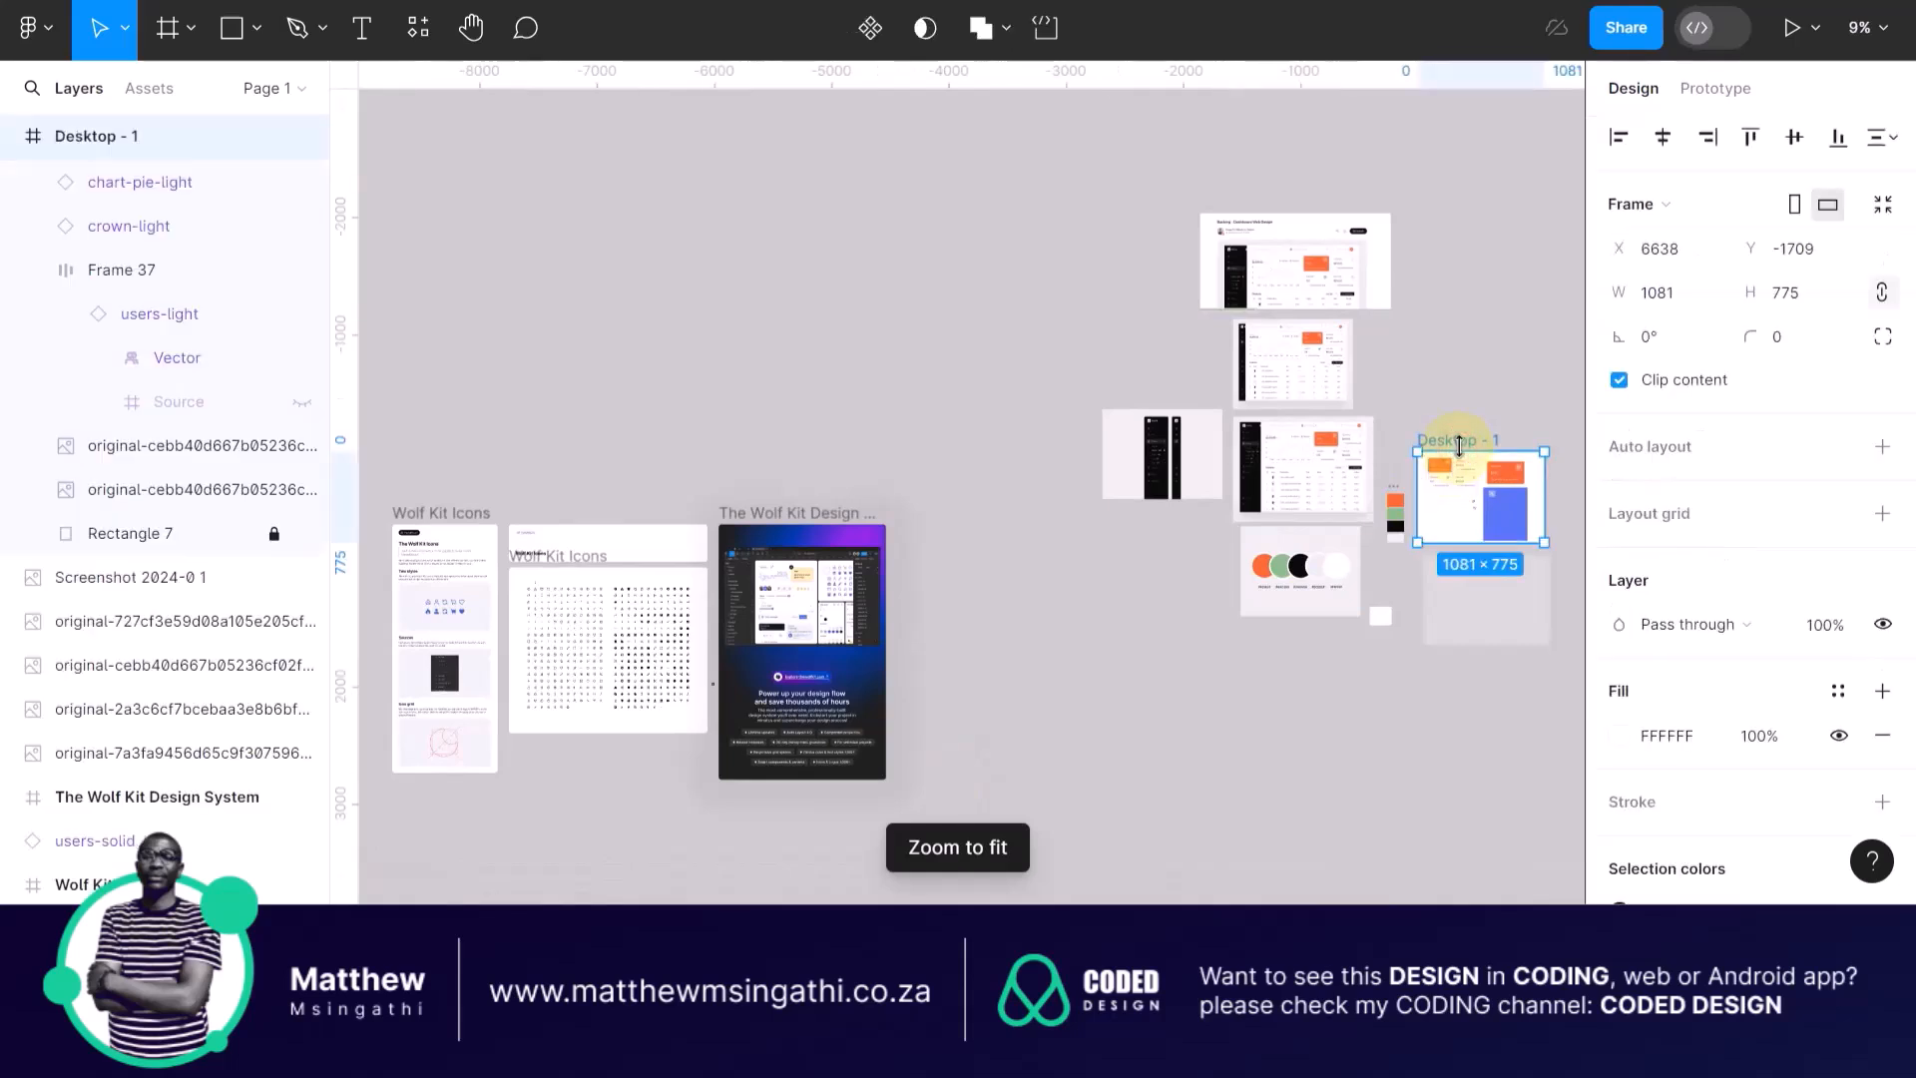
key(shift+2)
click(847, 679)
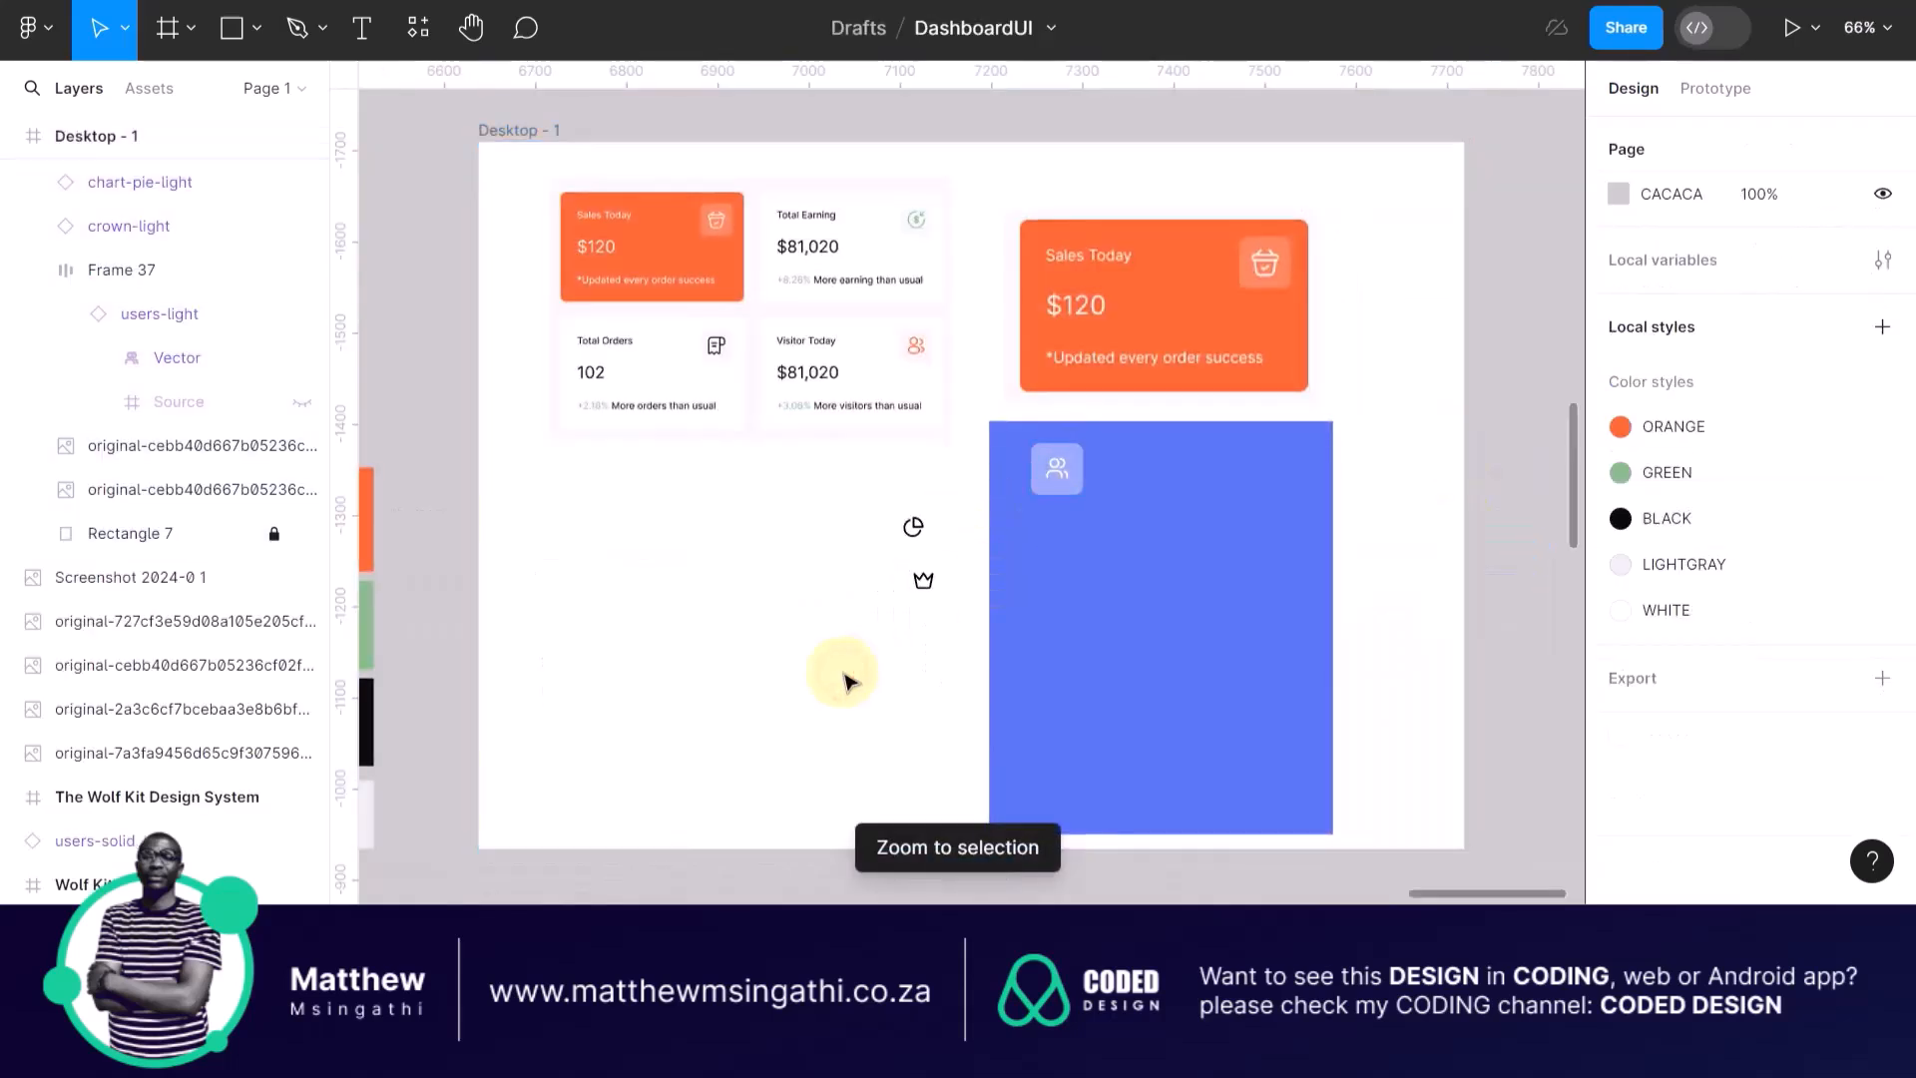
key(ctrl+v)
scroll(953, 481, up, 5)
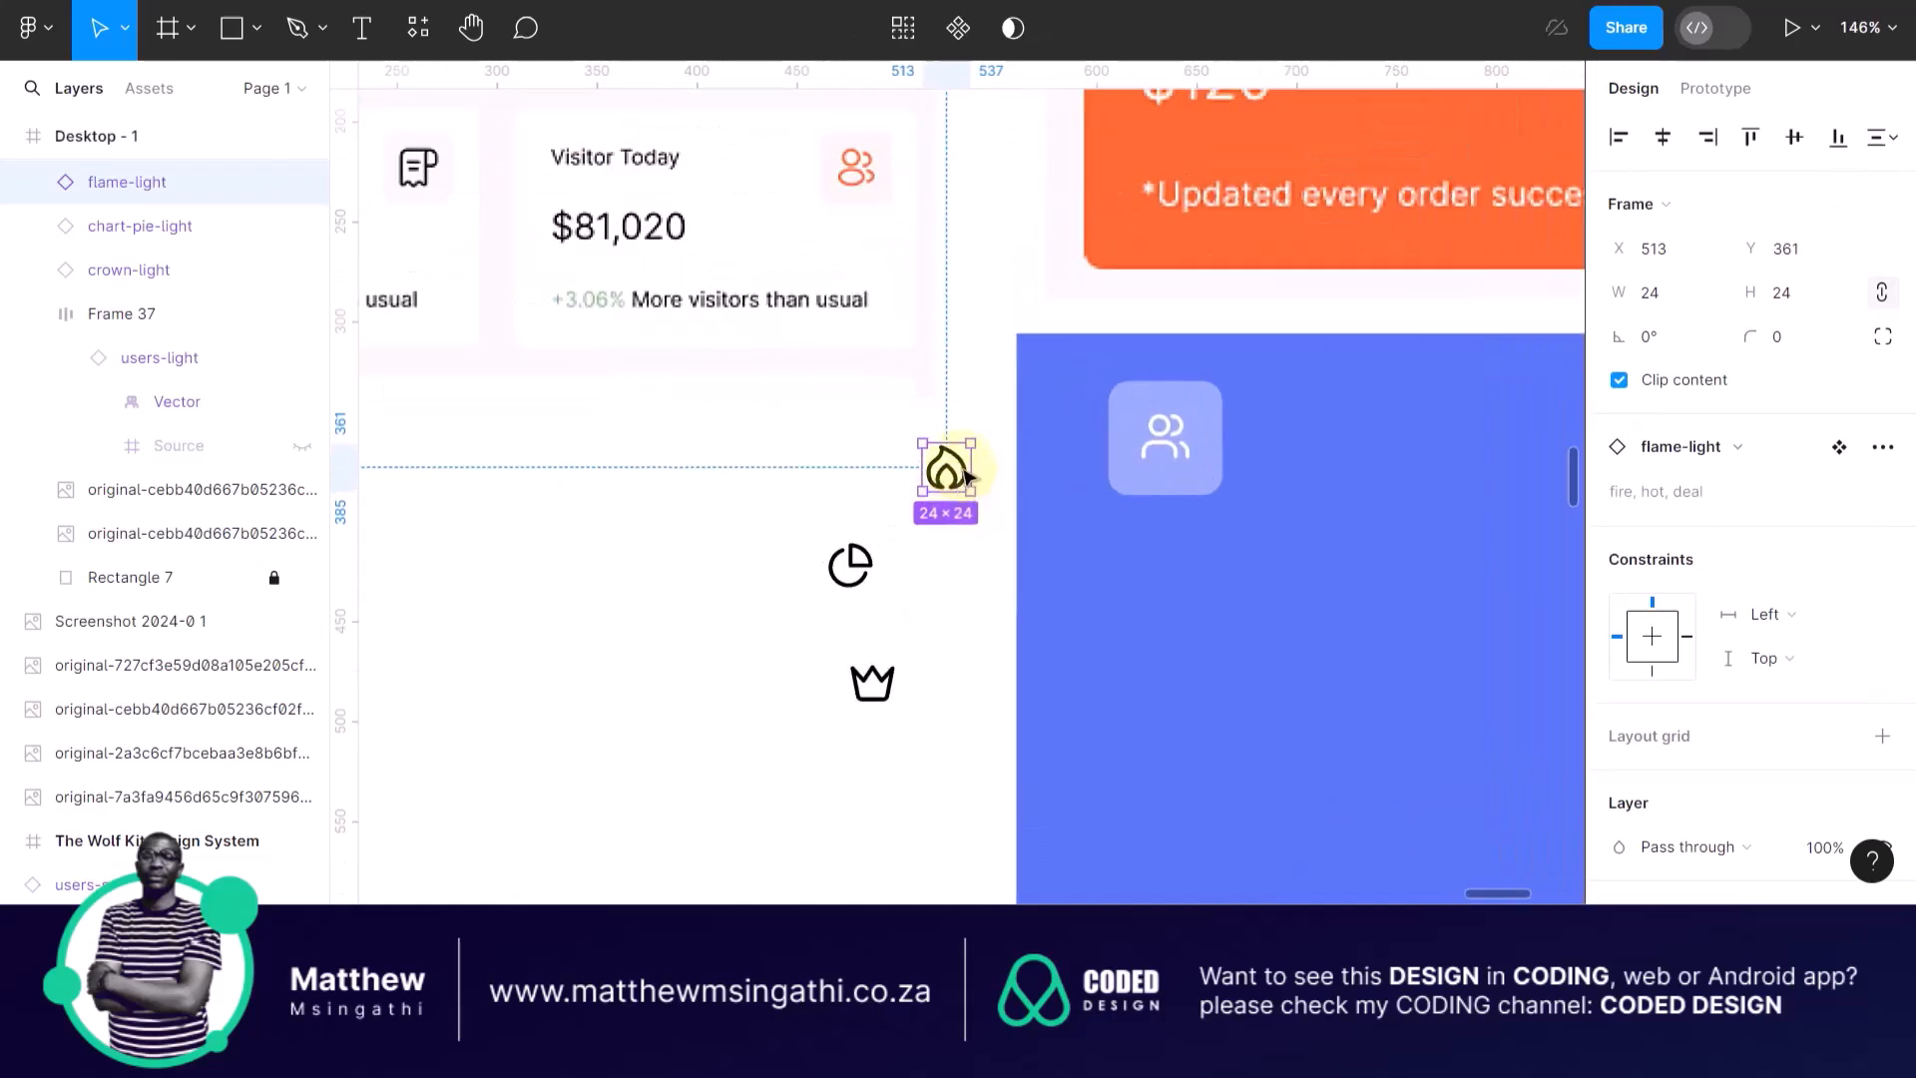
drag(955, 471, 733, 671)
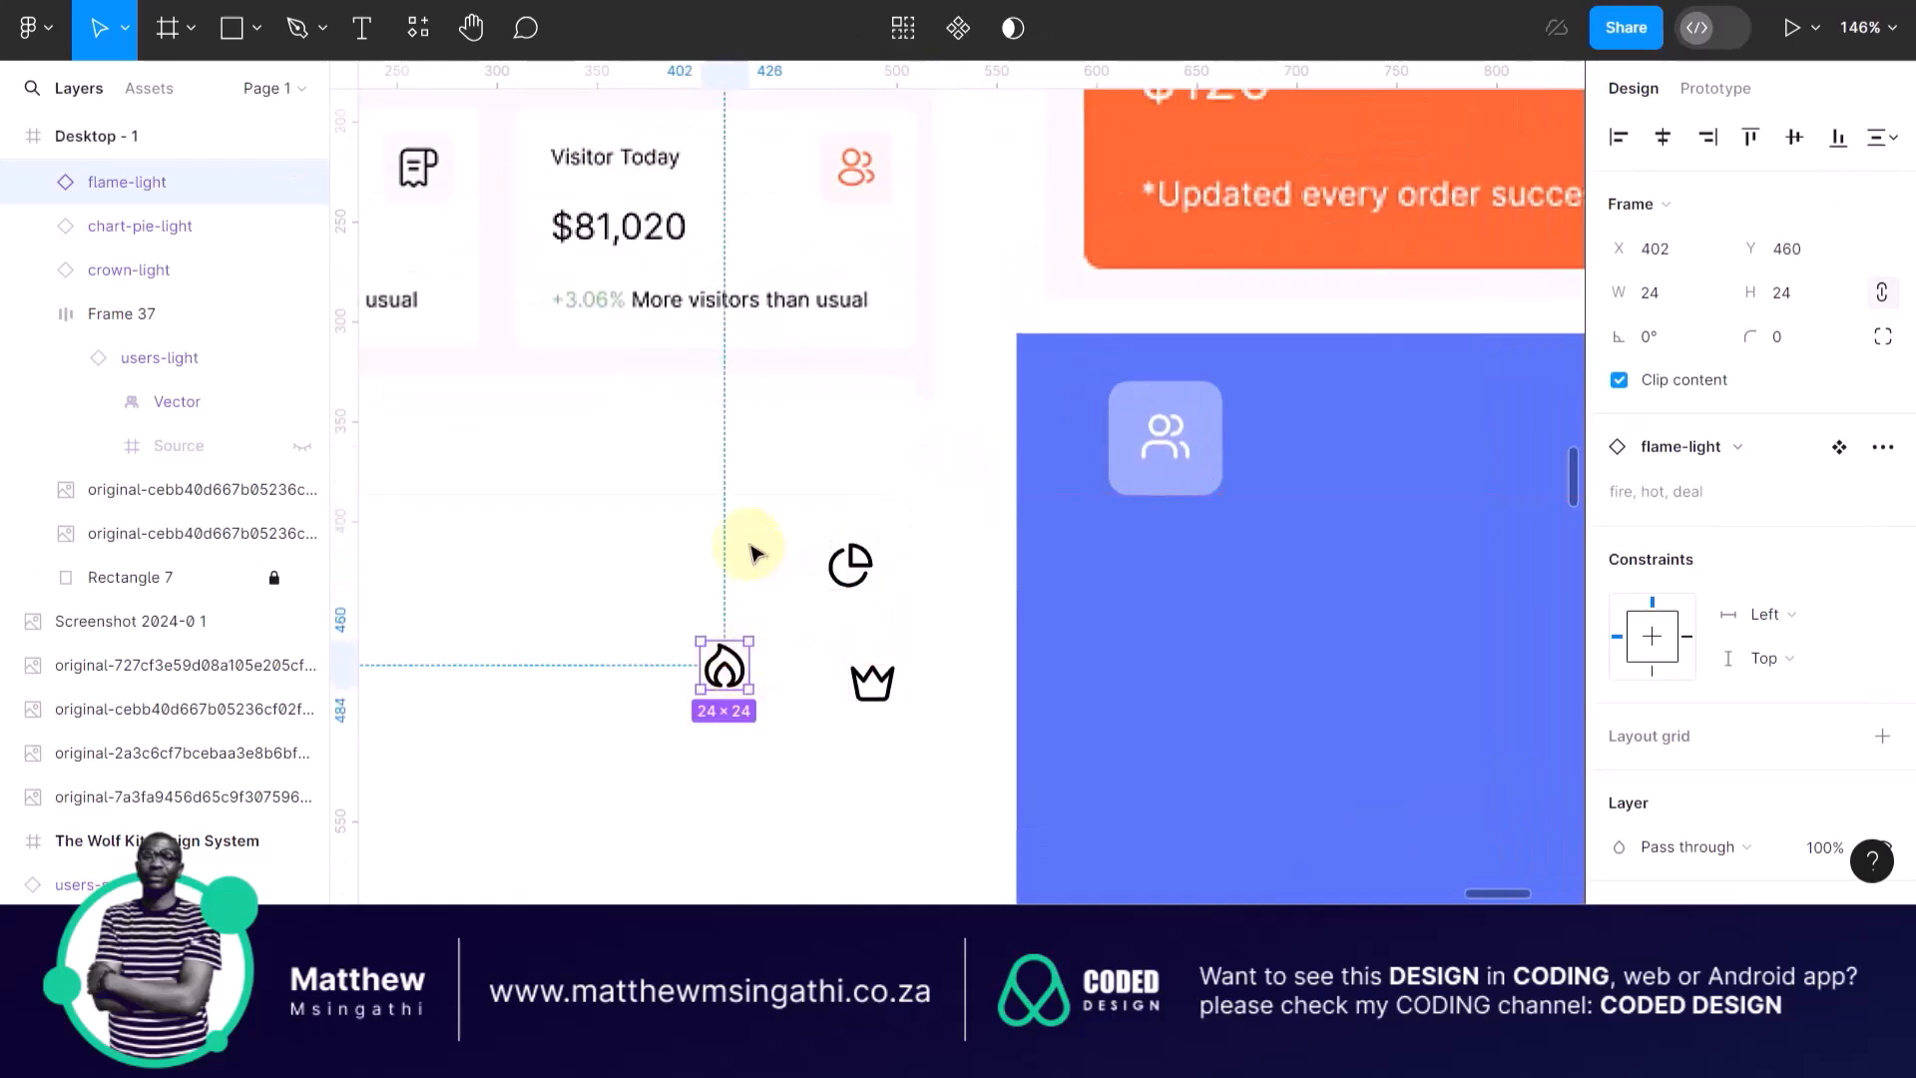
Turn the users icon tile on the blue rectangle into a component.
scroll(920, 564, down, 4)
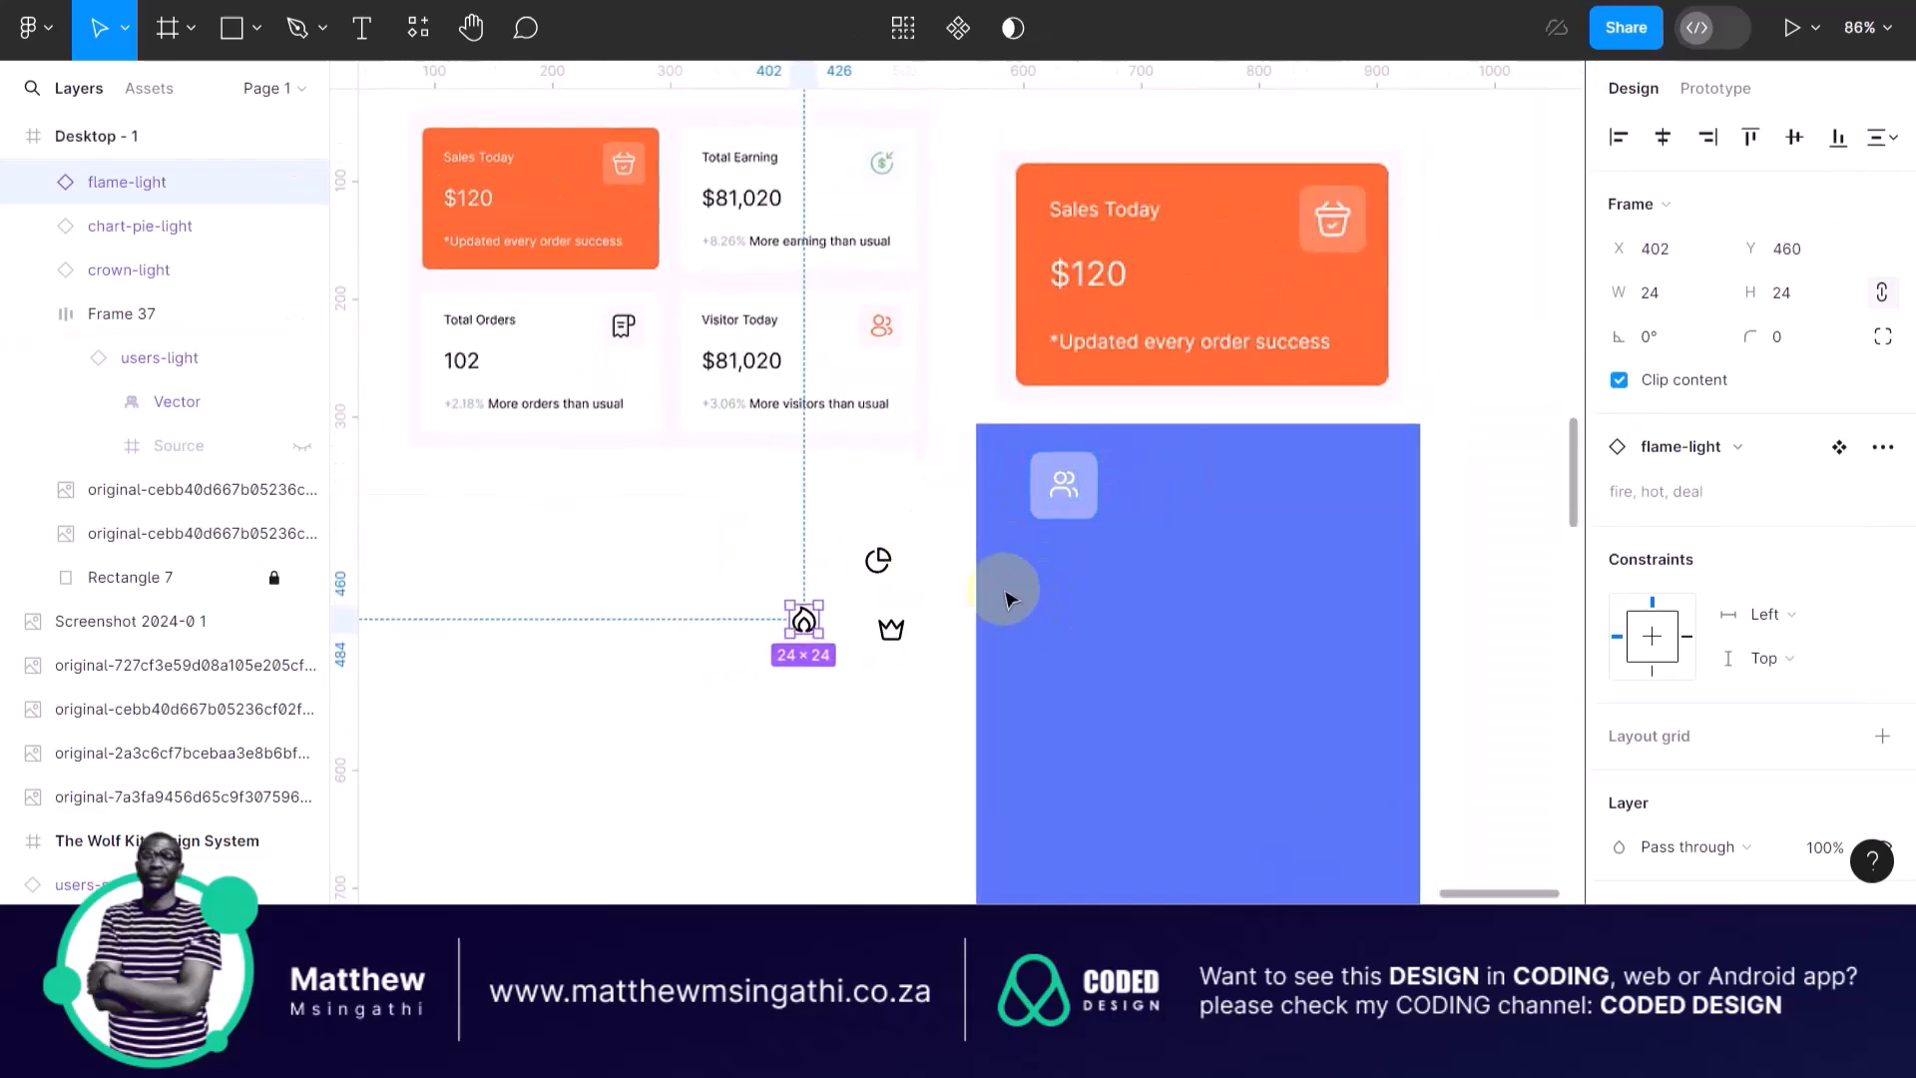
scroll(1155, 579, up, 3)
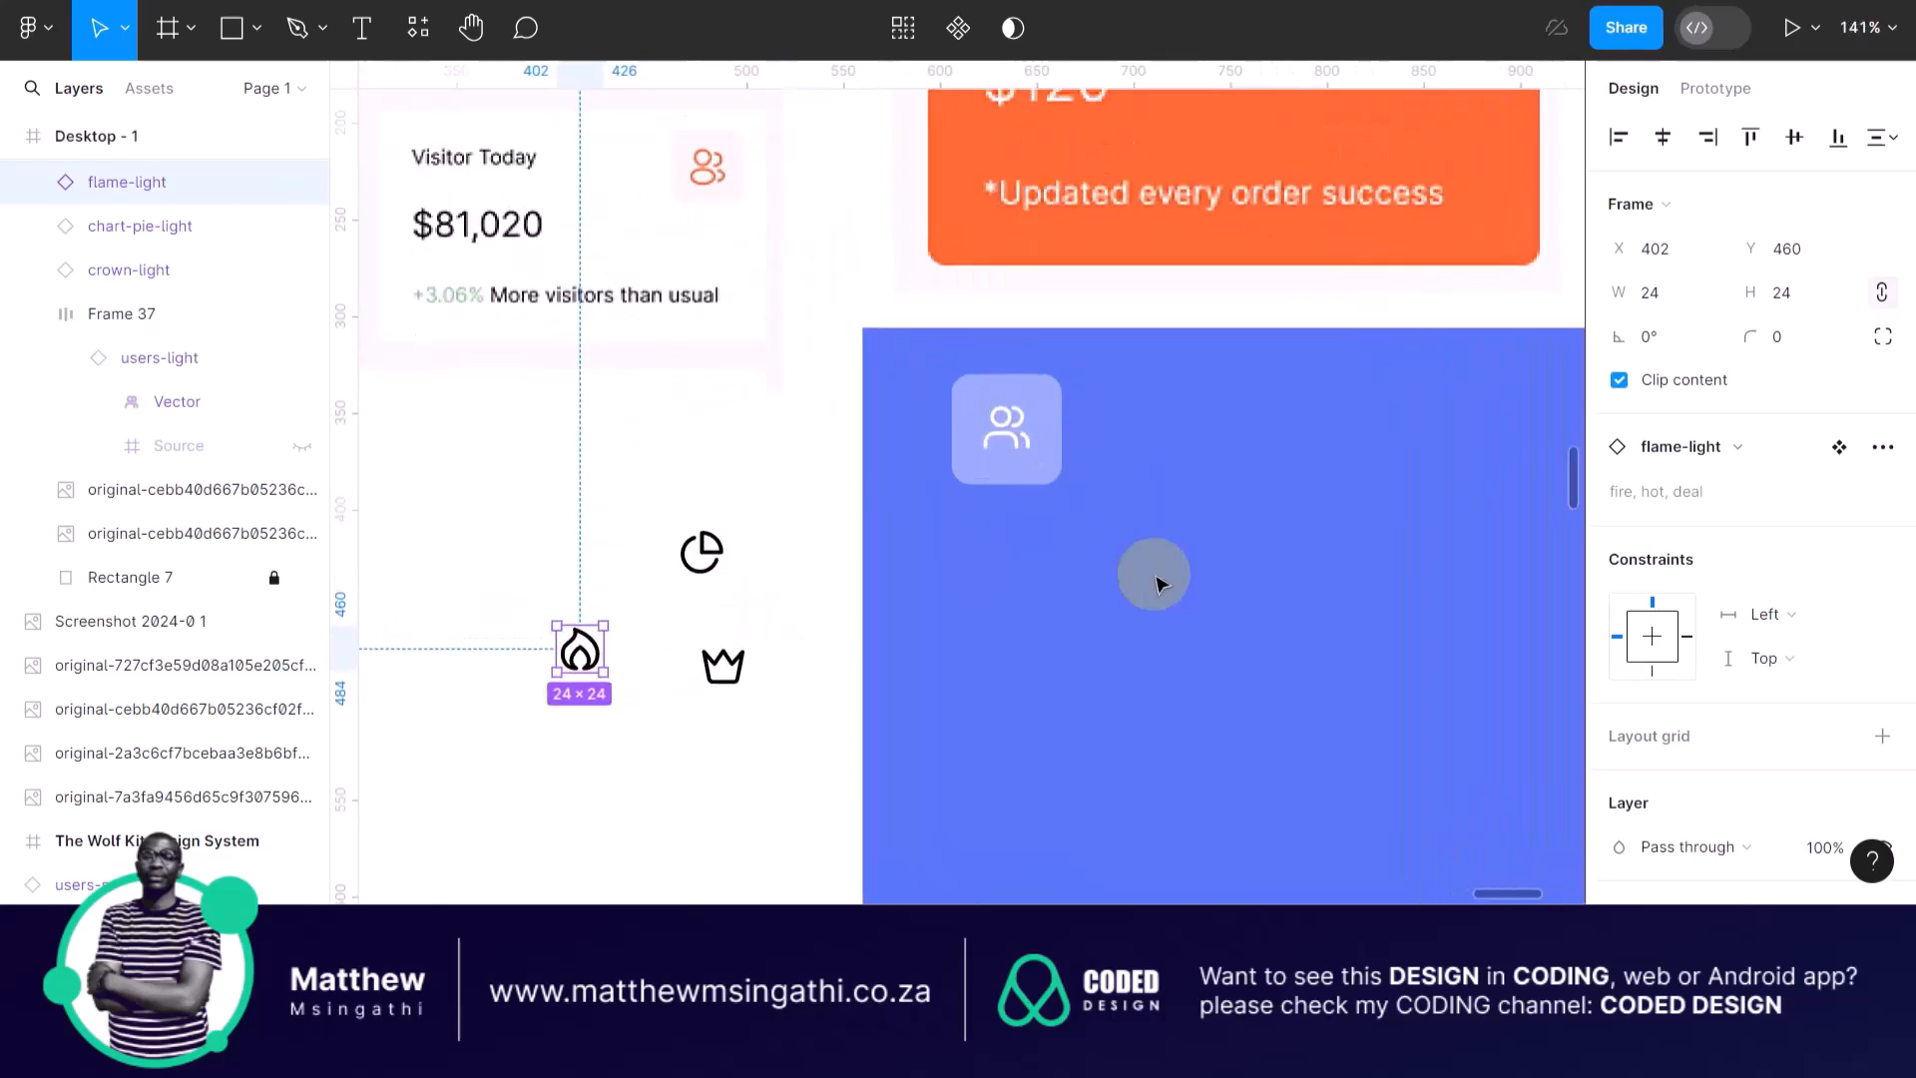
click(1009, 376)
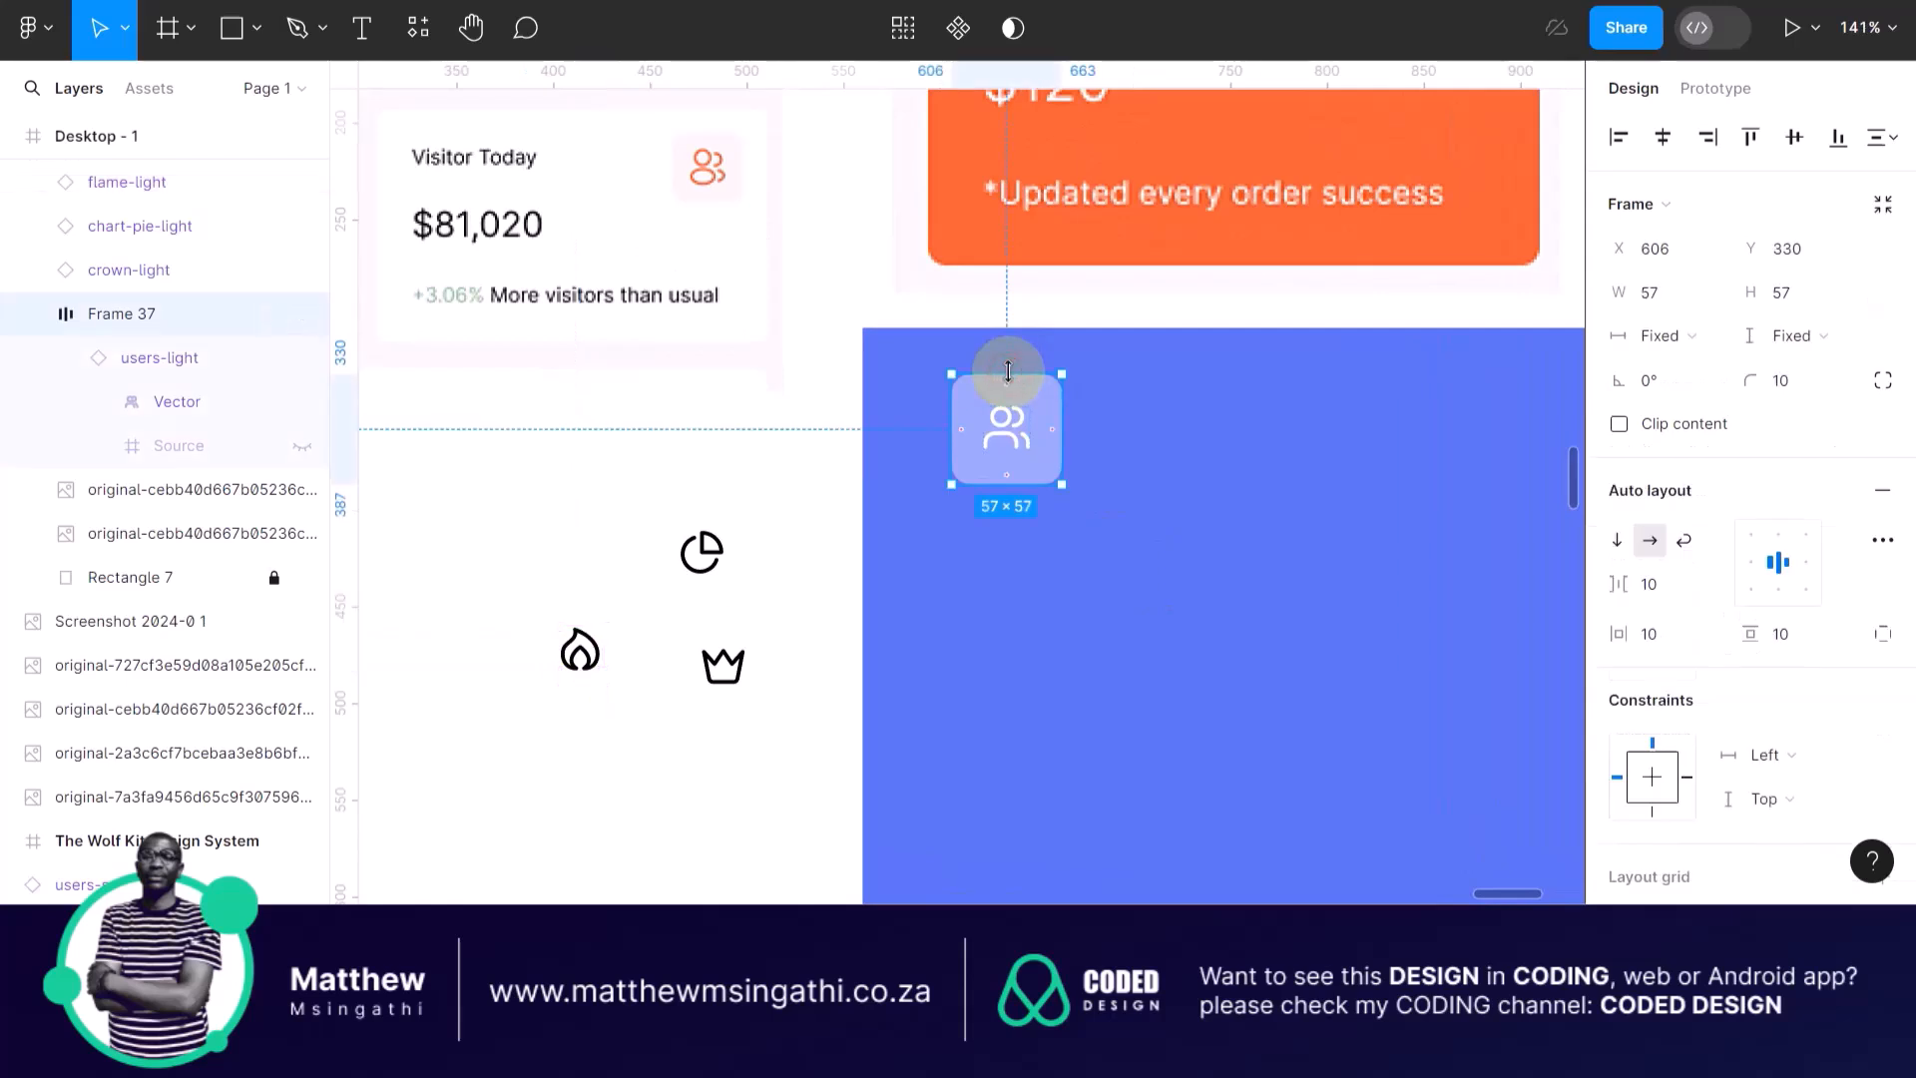
click(1132, 449)
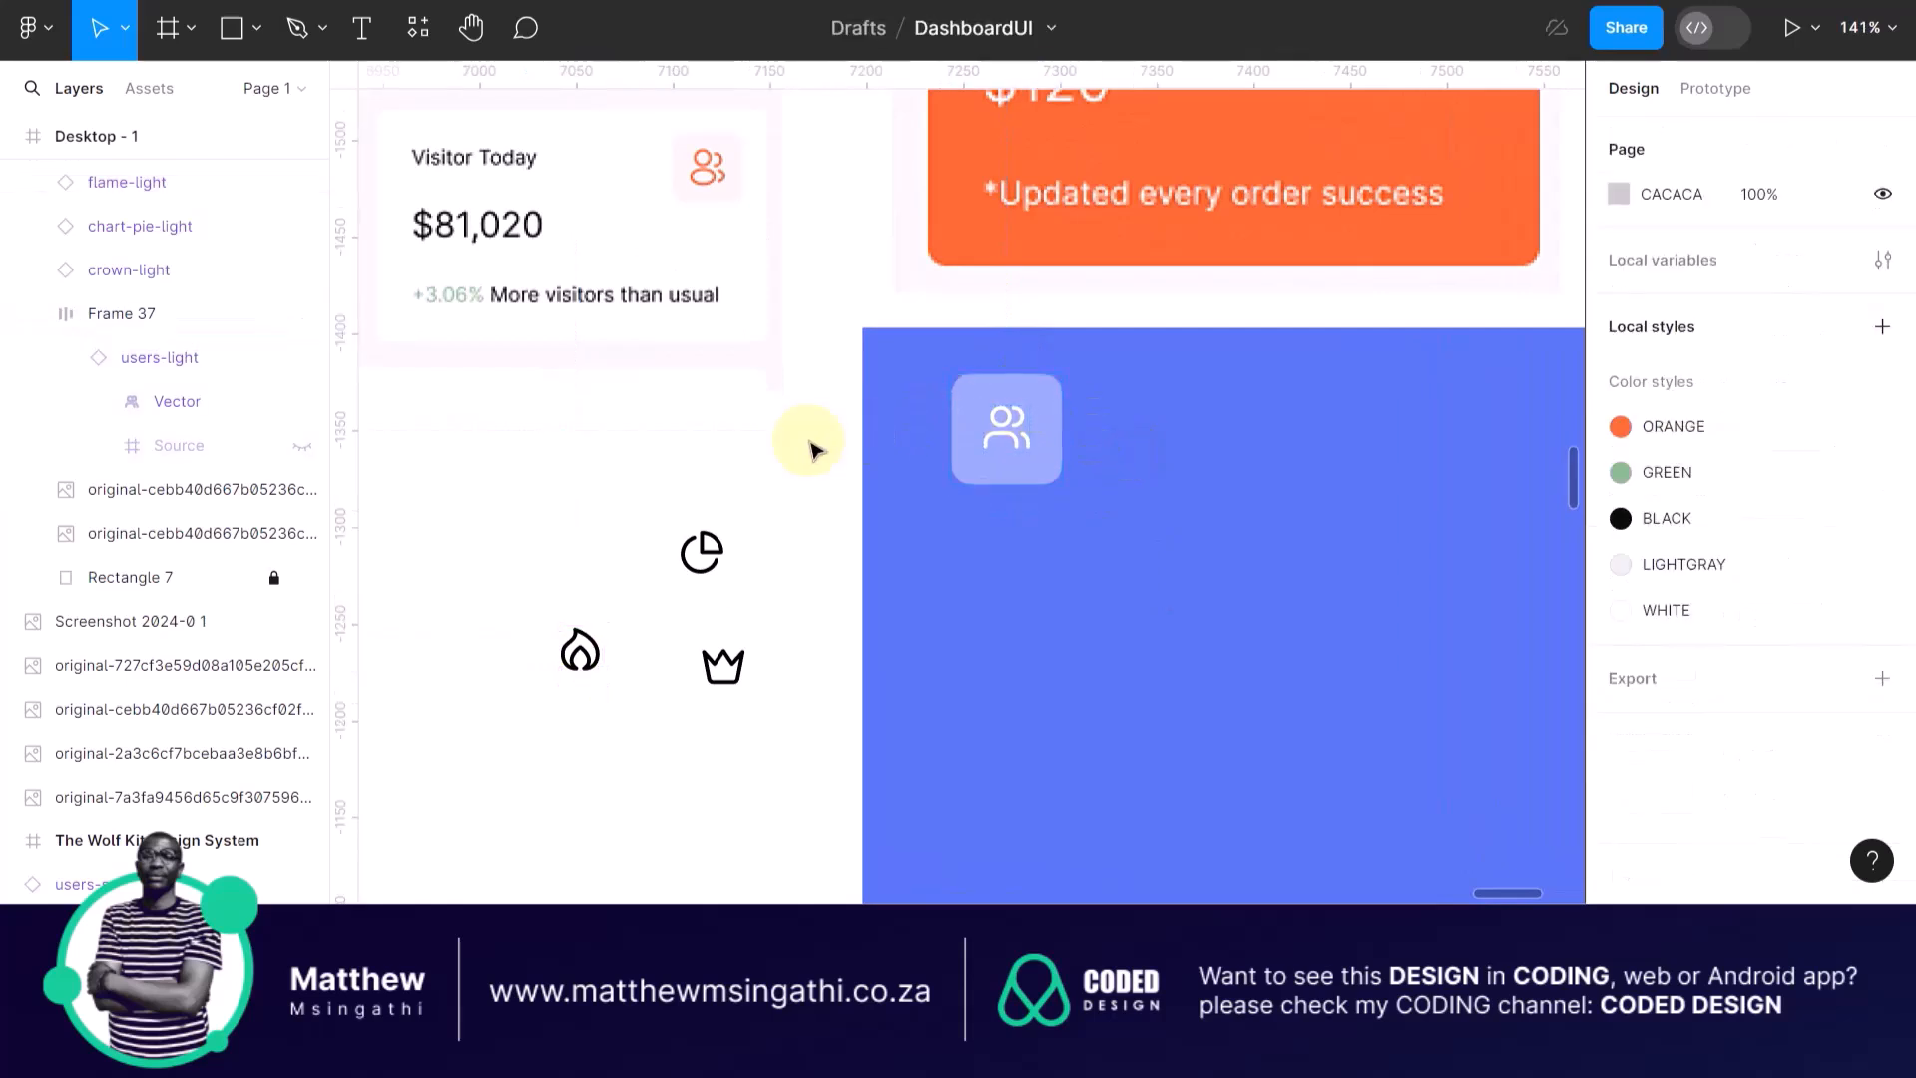
scroll(1052, 442, up, 1)
scroll(1056, 448, up, 4)
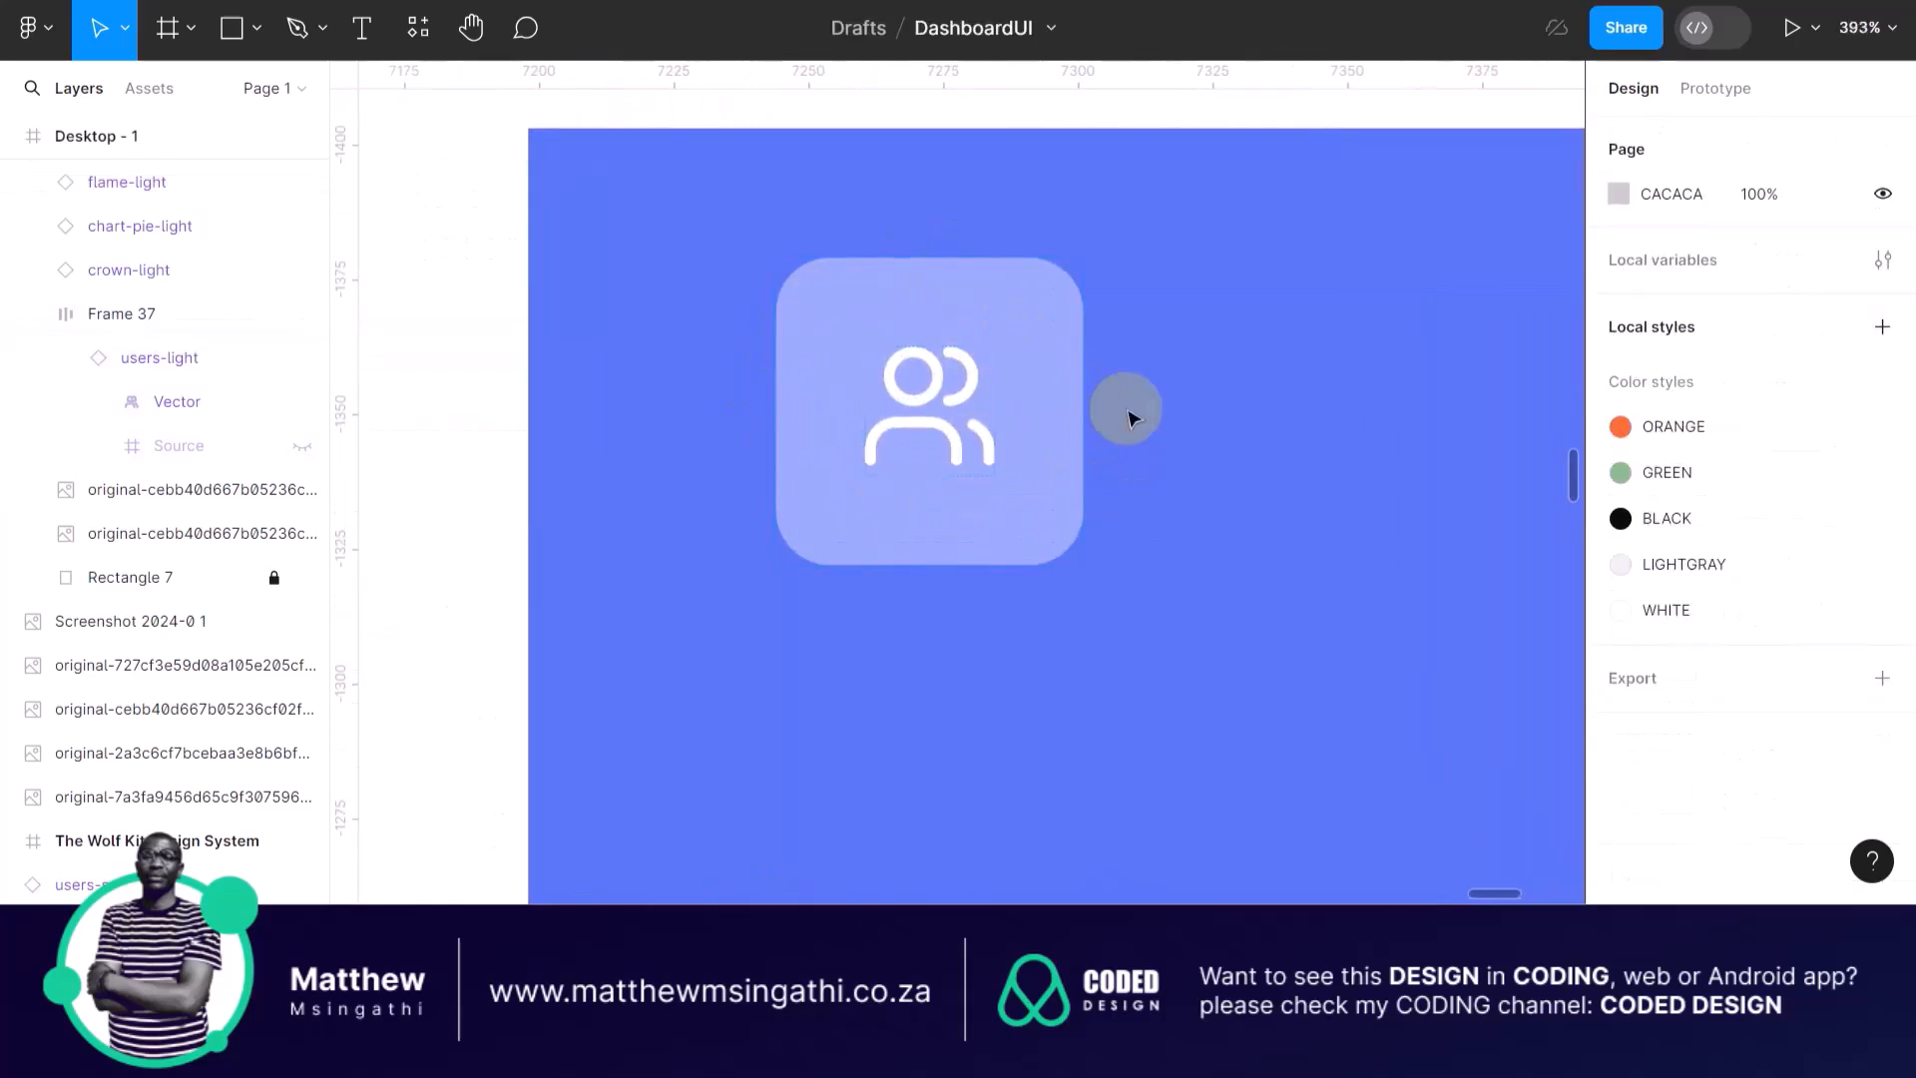
scroll(1120, 406, down, 3)
click(1056, 379)
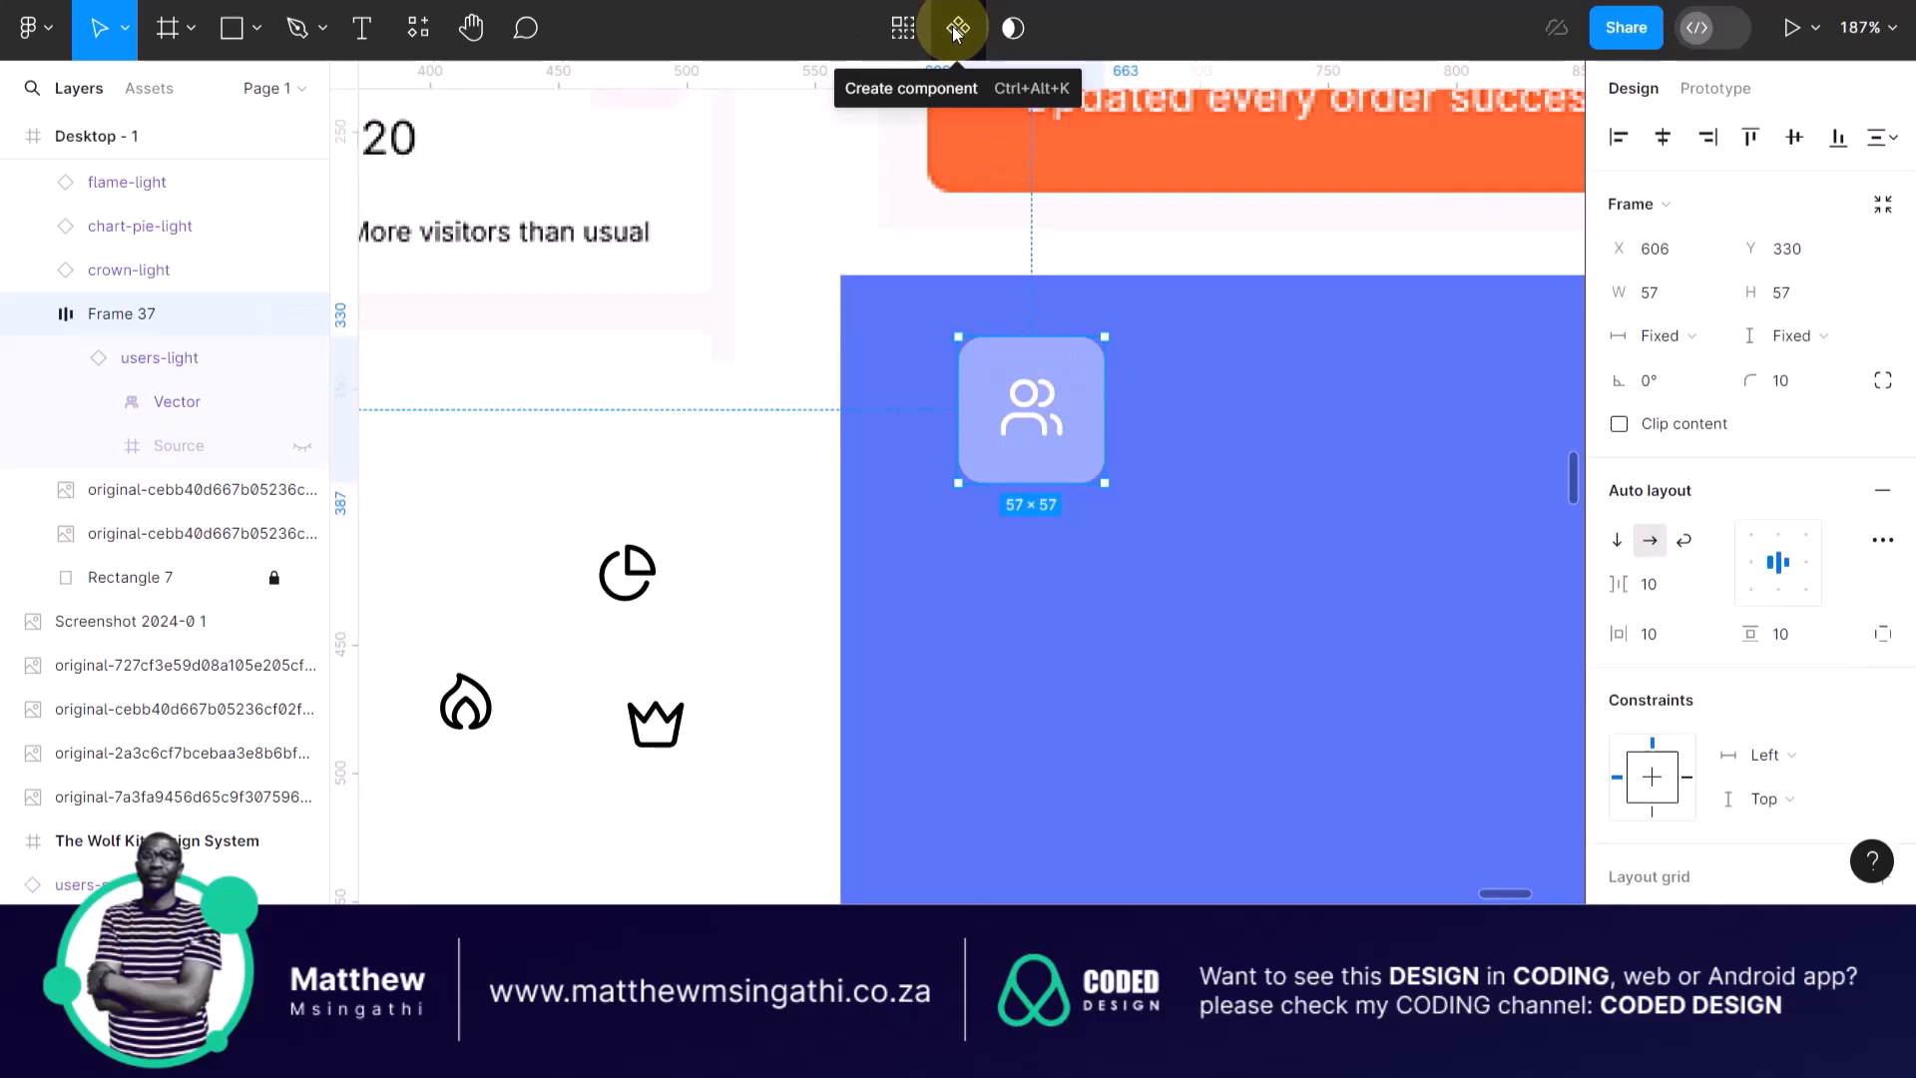
click(956, 30)
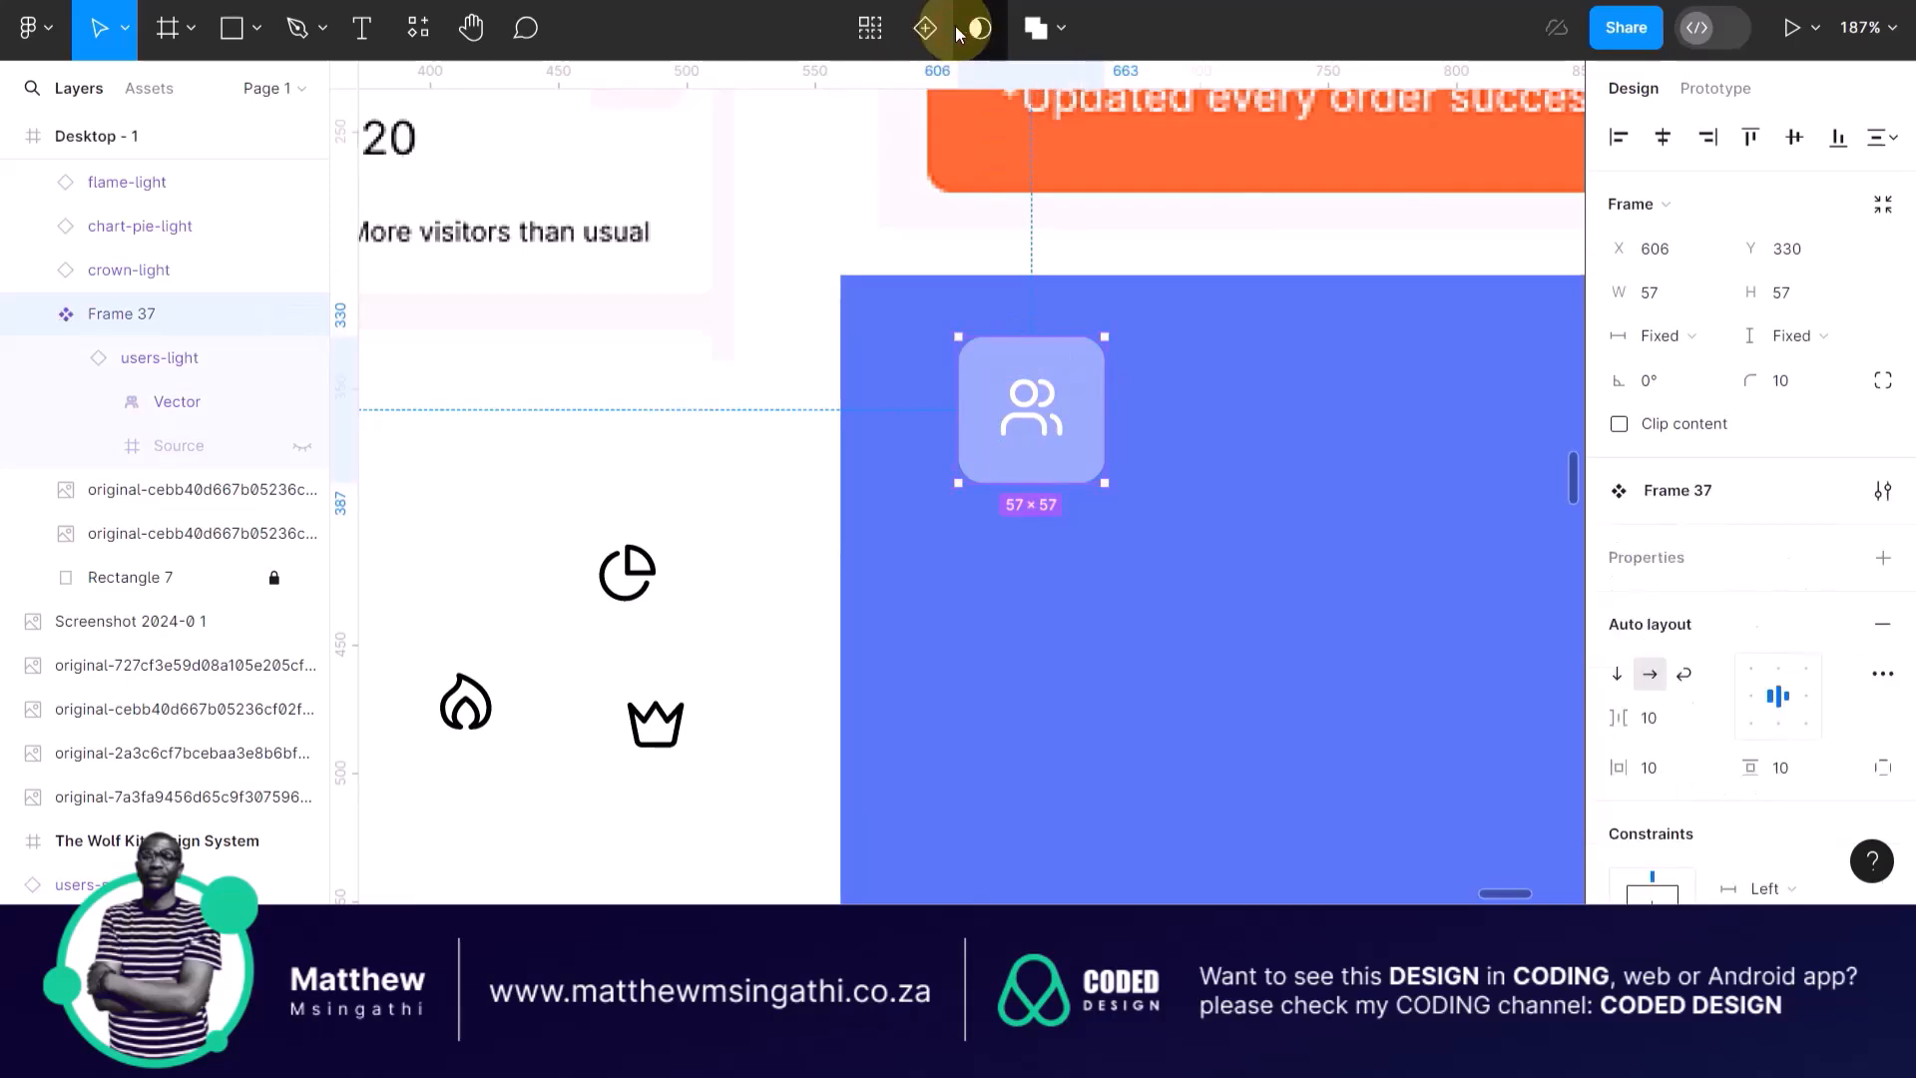
Add a second variant to the users icon tile component.
scroll(1038, 516, up, 5)
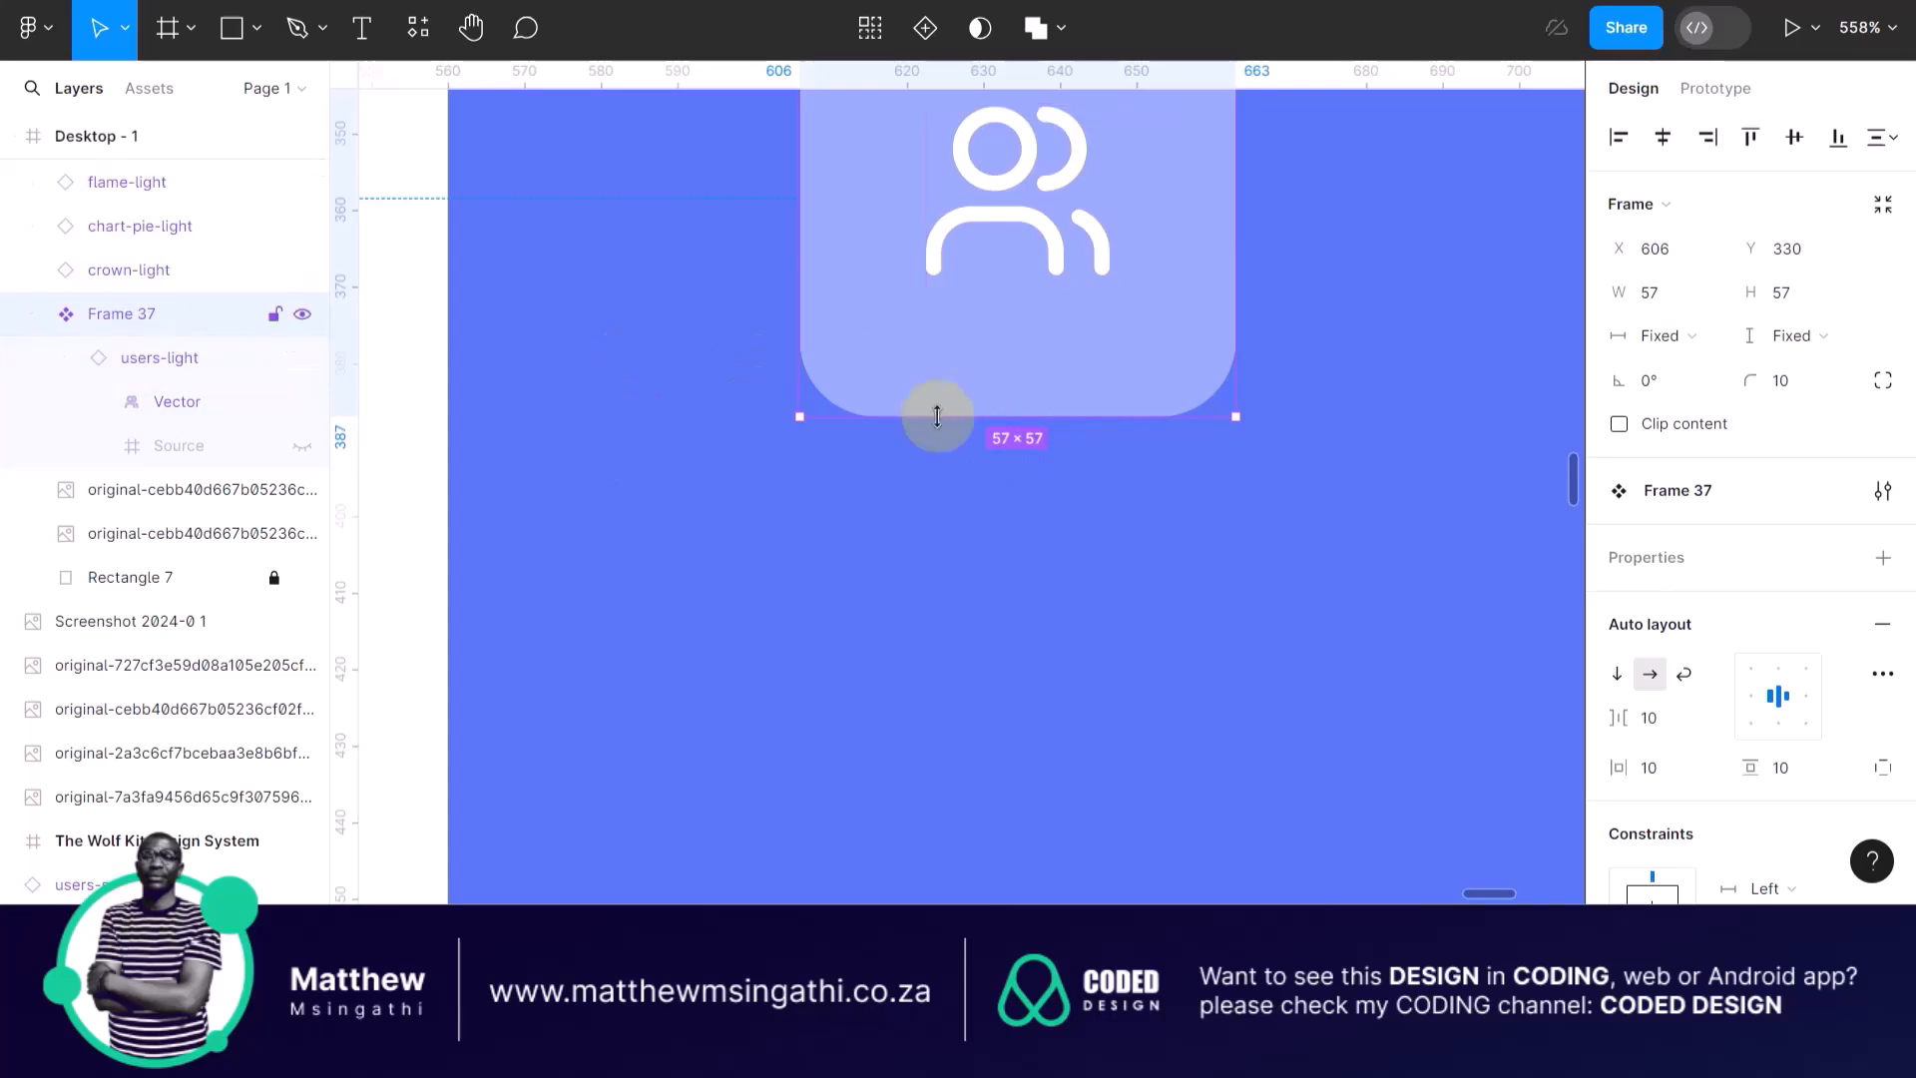
scroll(936, 415, down, 5)
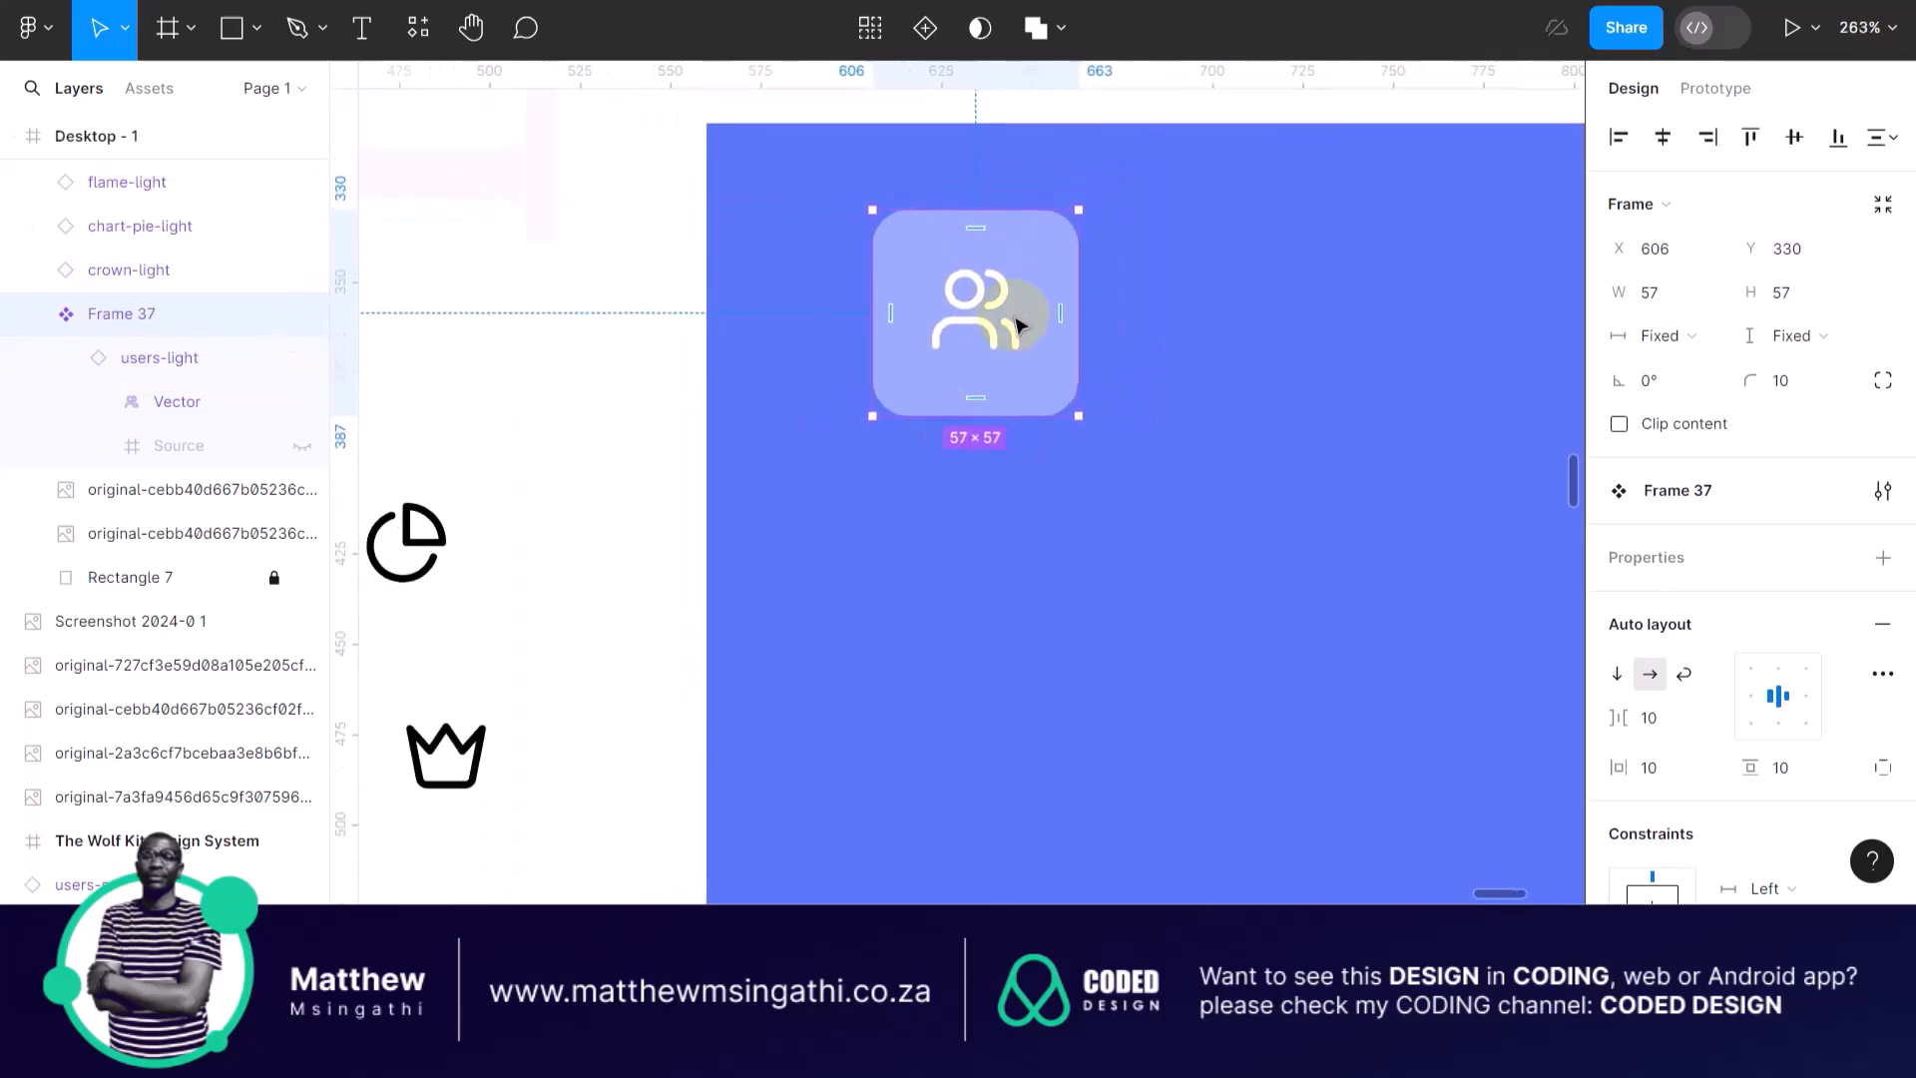
scroll(1011, 317, down, 1)
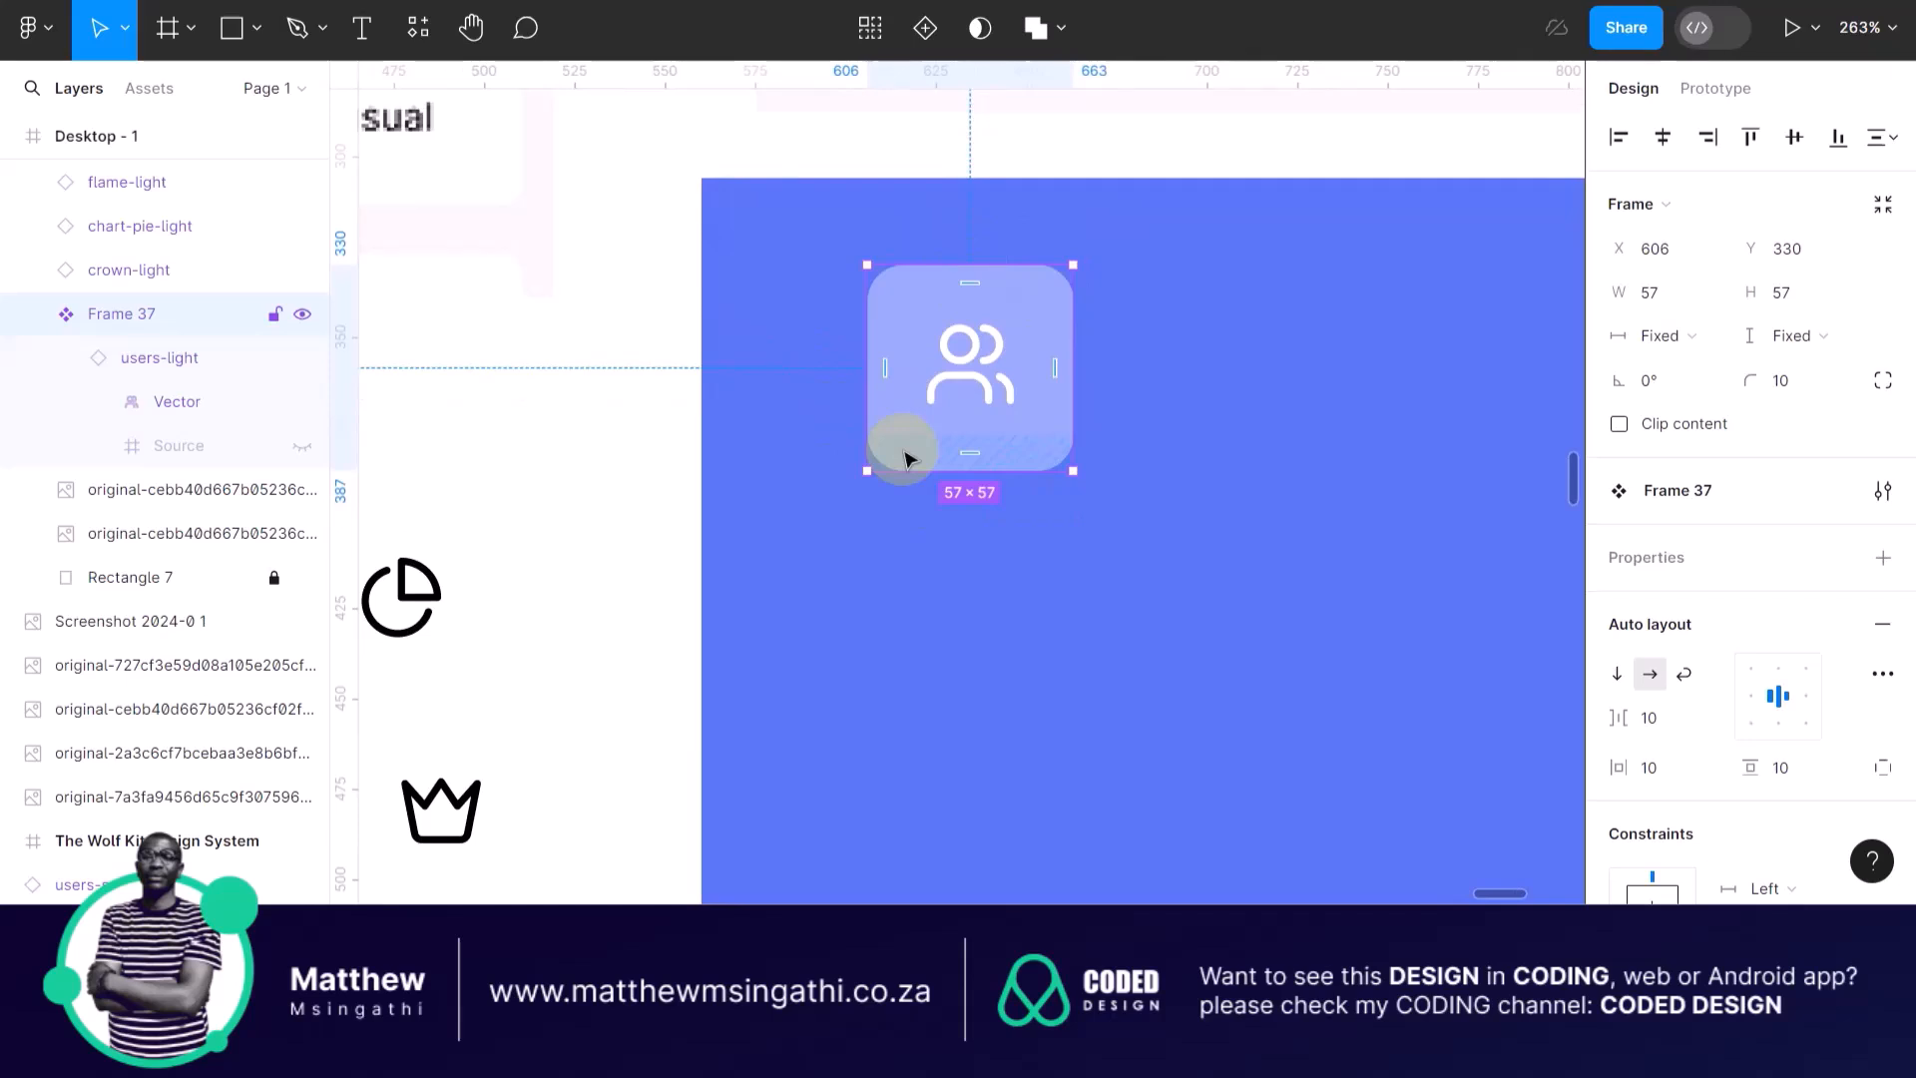
scroll(928, 334, down, 3)
scroll(1003, 351, up, 1)
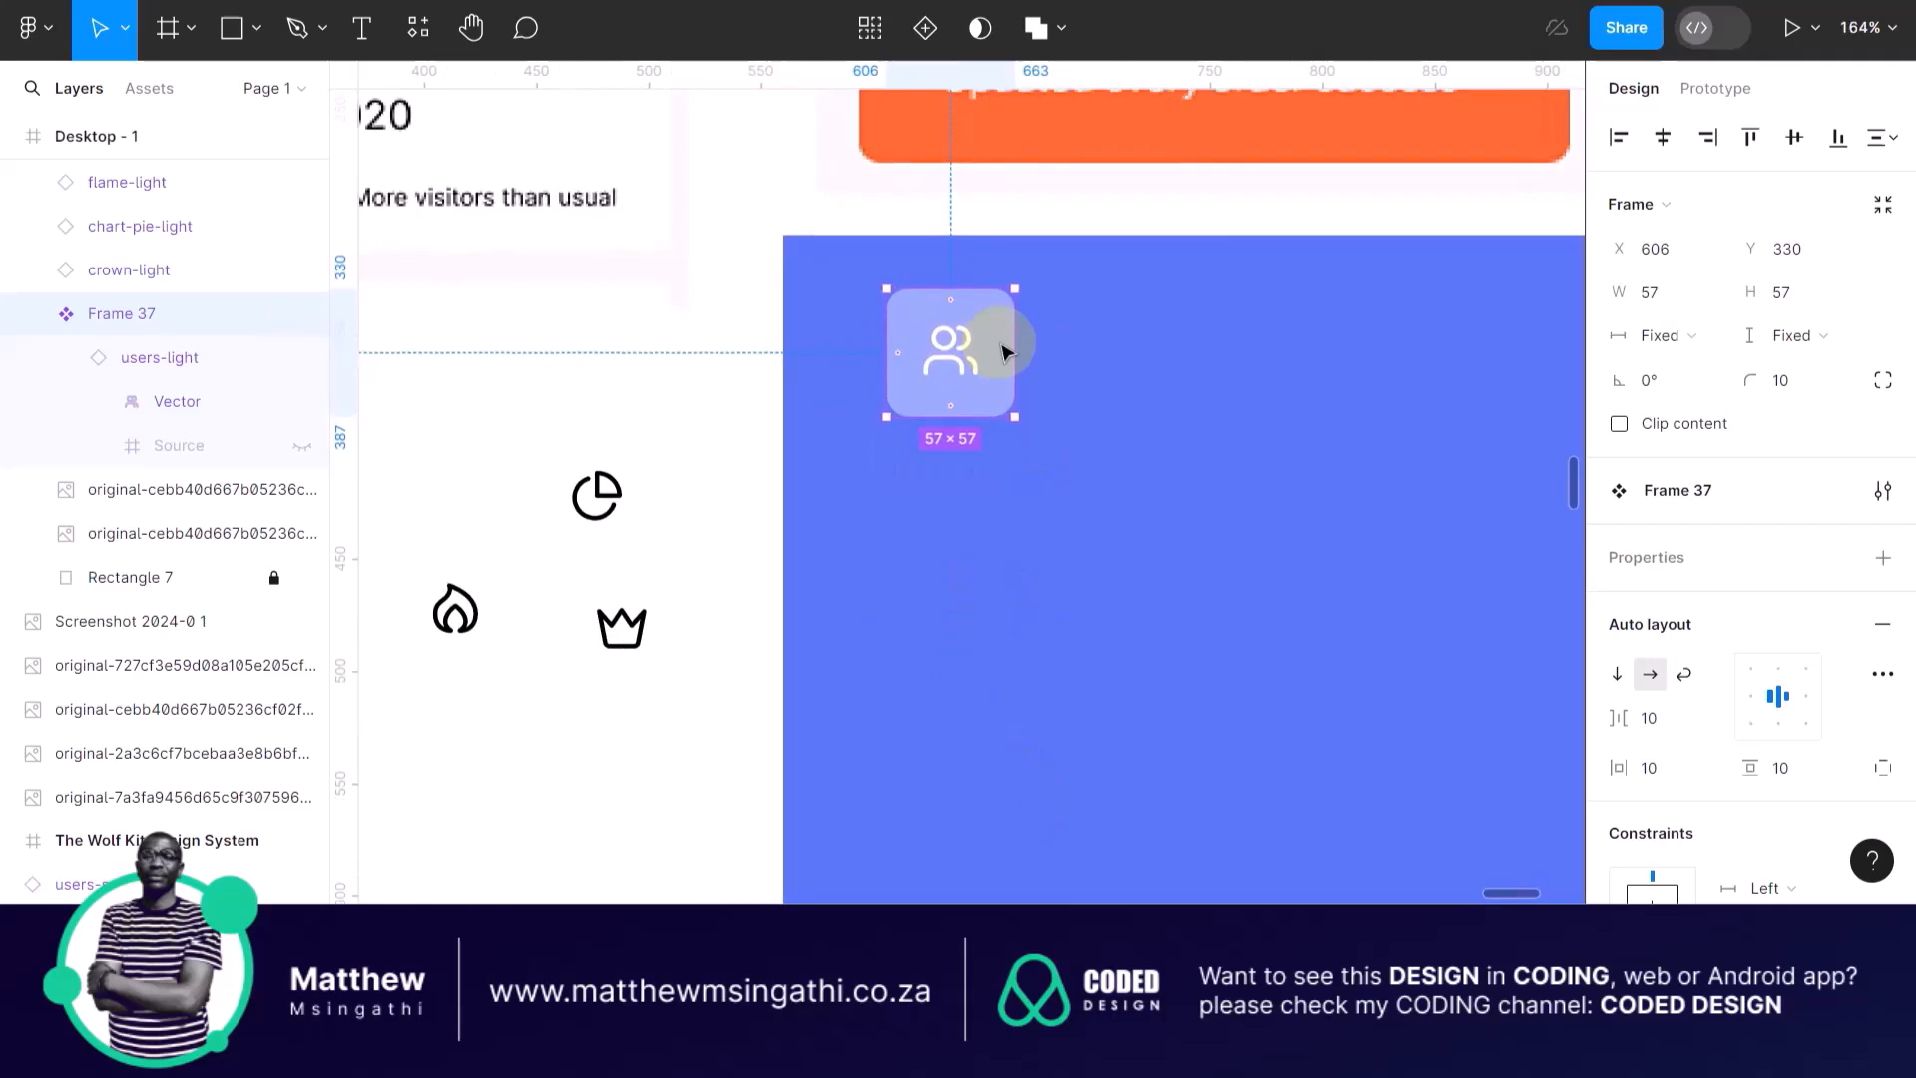
scroll(1003, 351, up, 4)
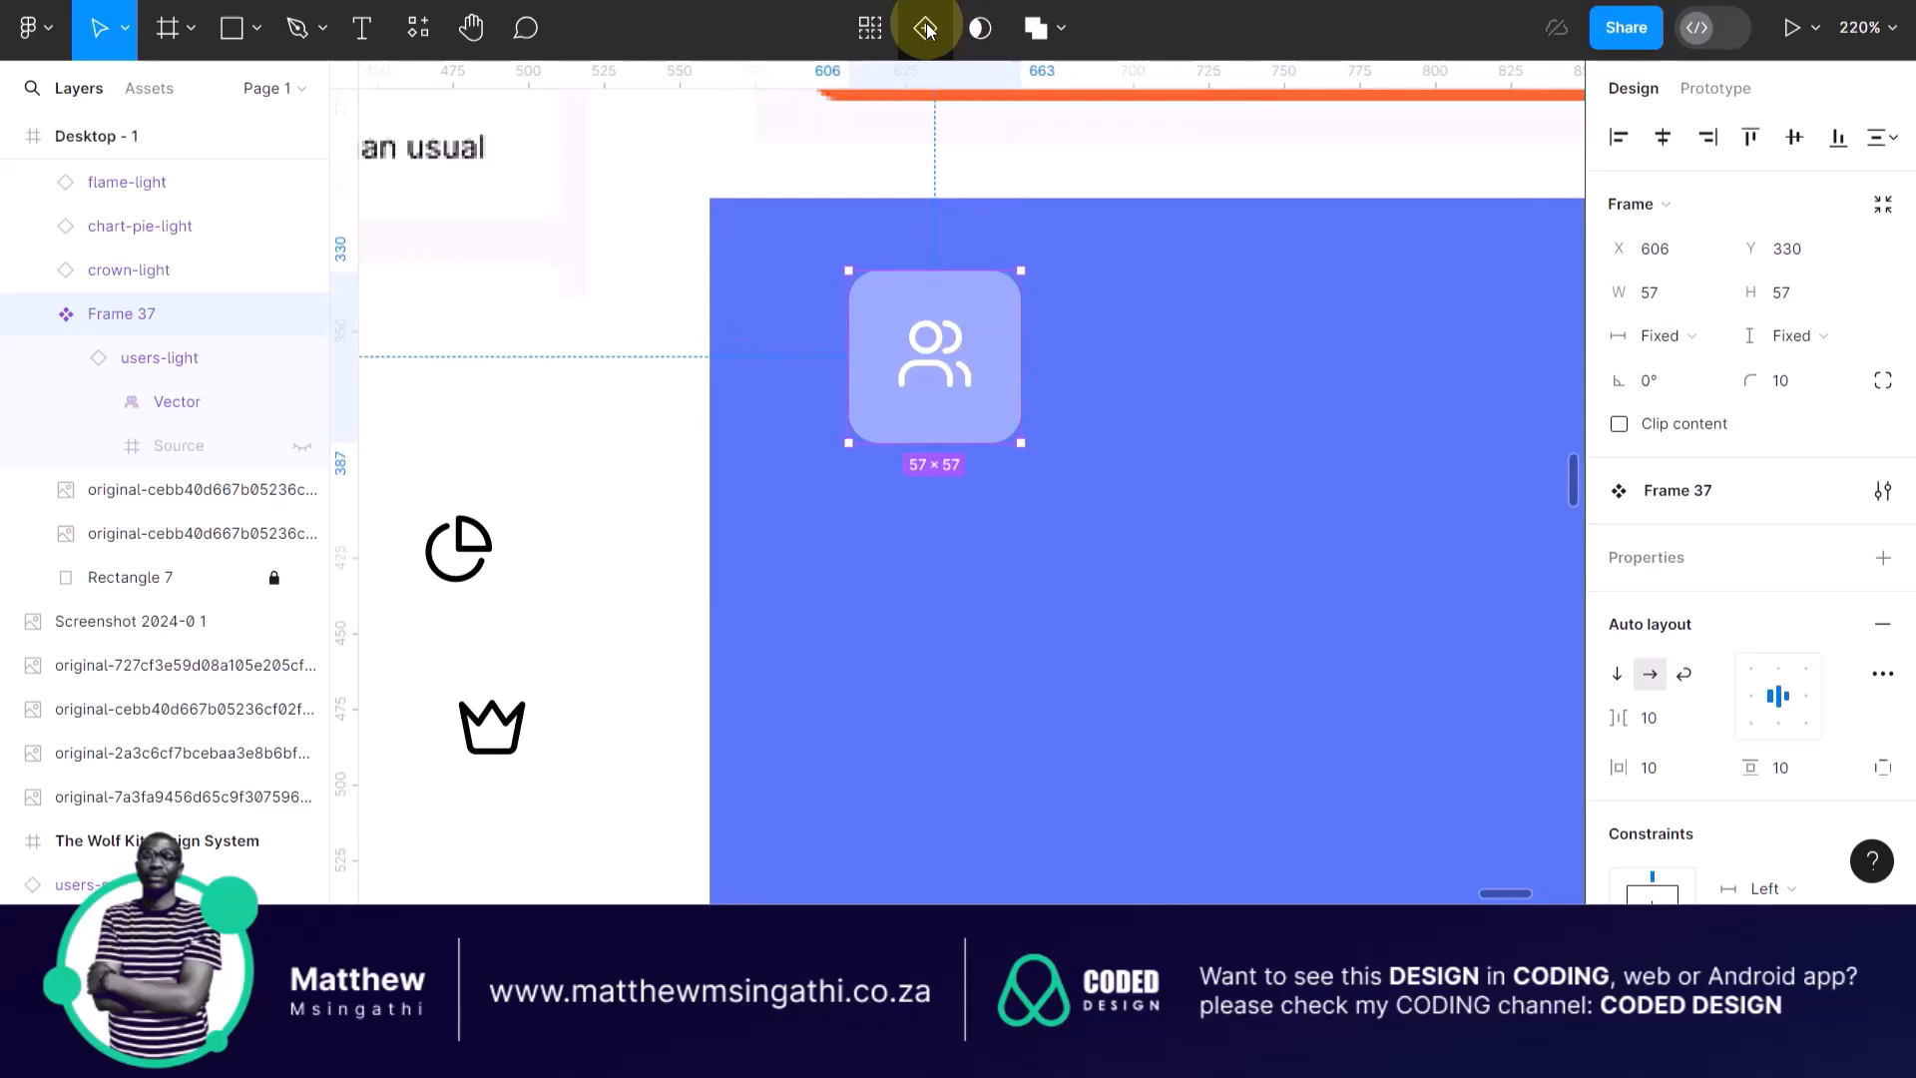
key(shift+0)
scroll(702, 359, down, 3)
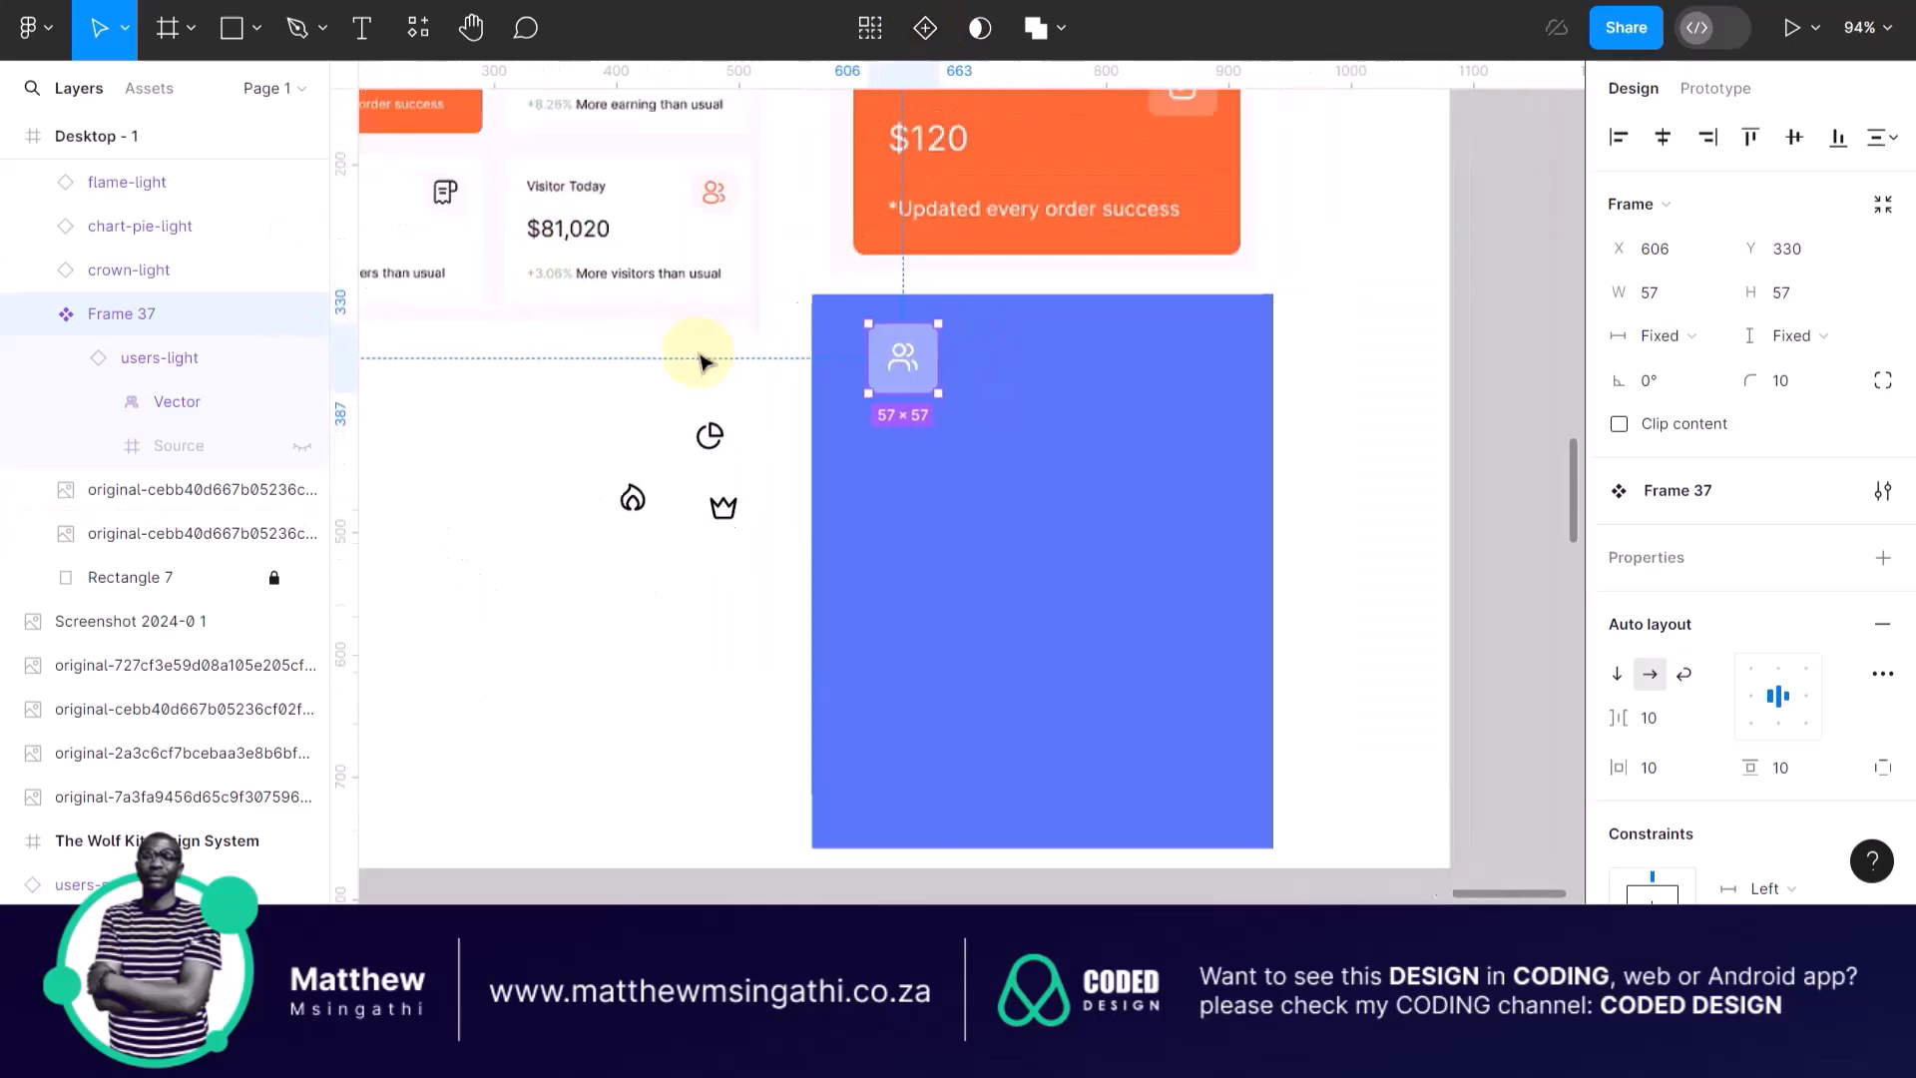
scroll(871, 321, up, 2)
scroll(865, 328, up, 3)
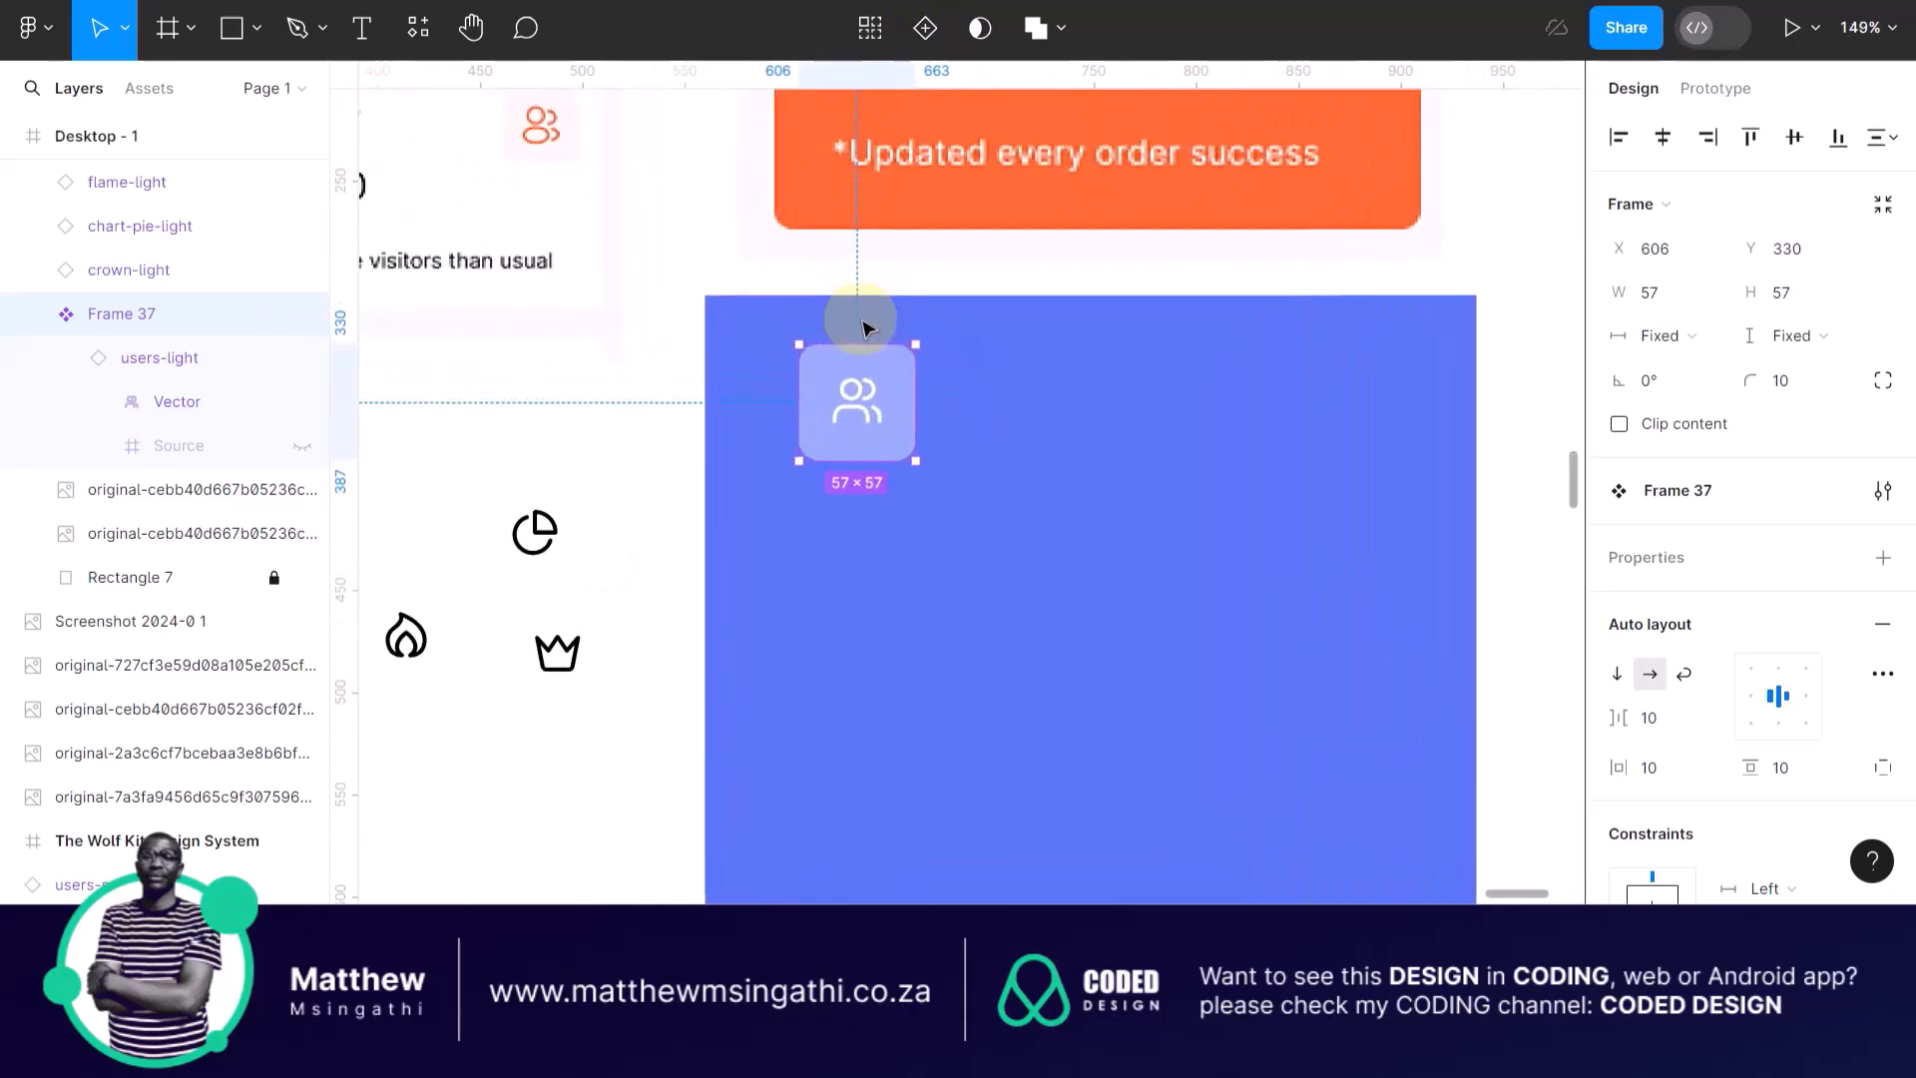
click(927, 30)
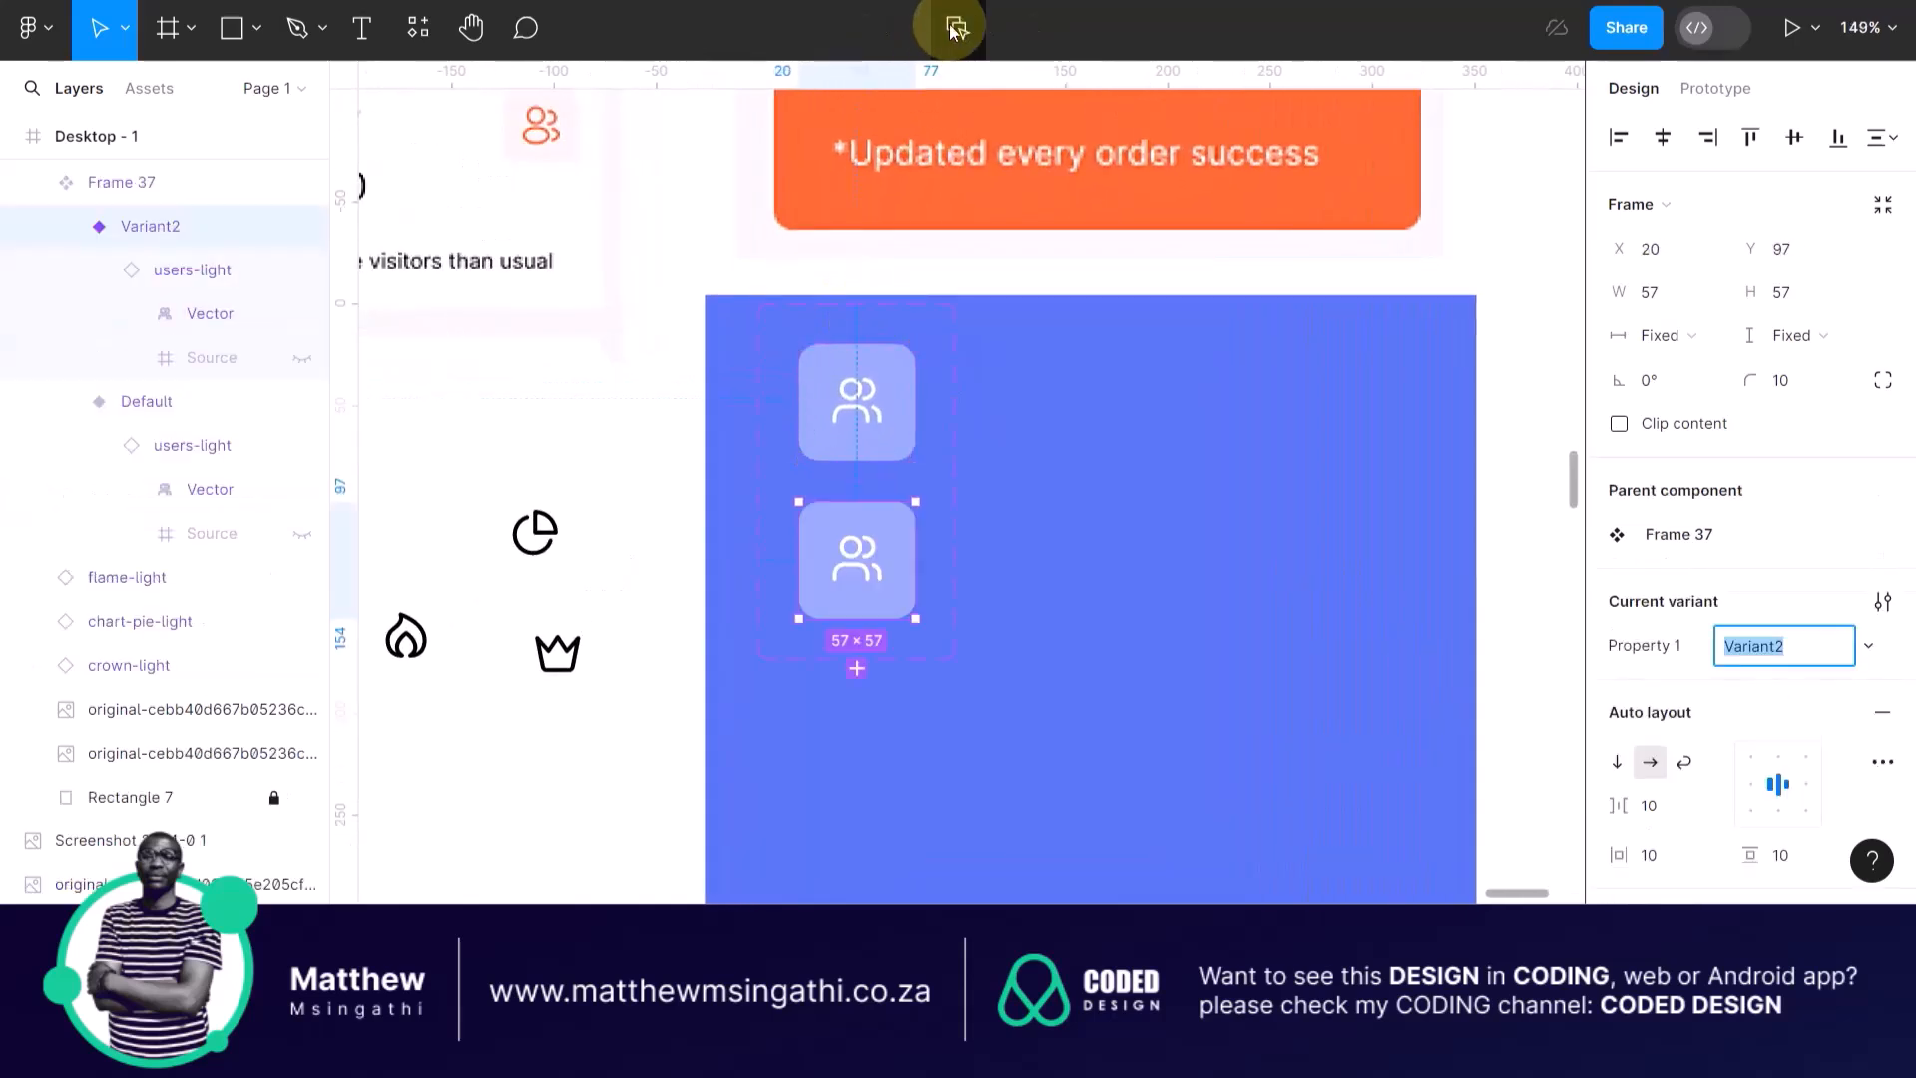
Dismiss the multi-edit tip and select the whole component set containing the users tile variants.
click(853, 375)
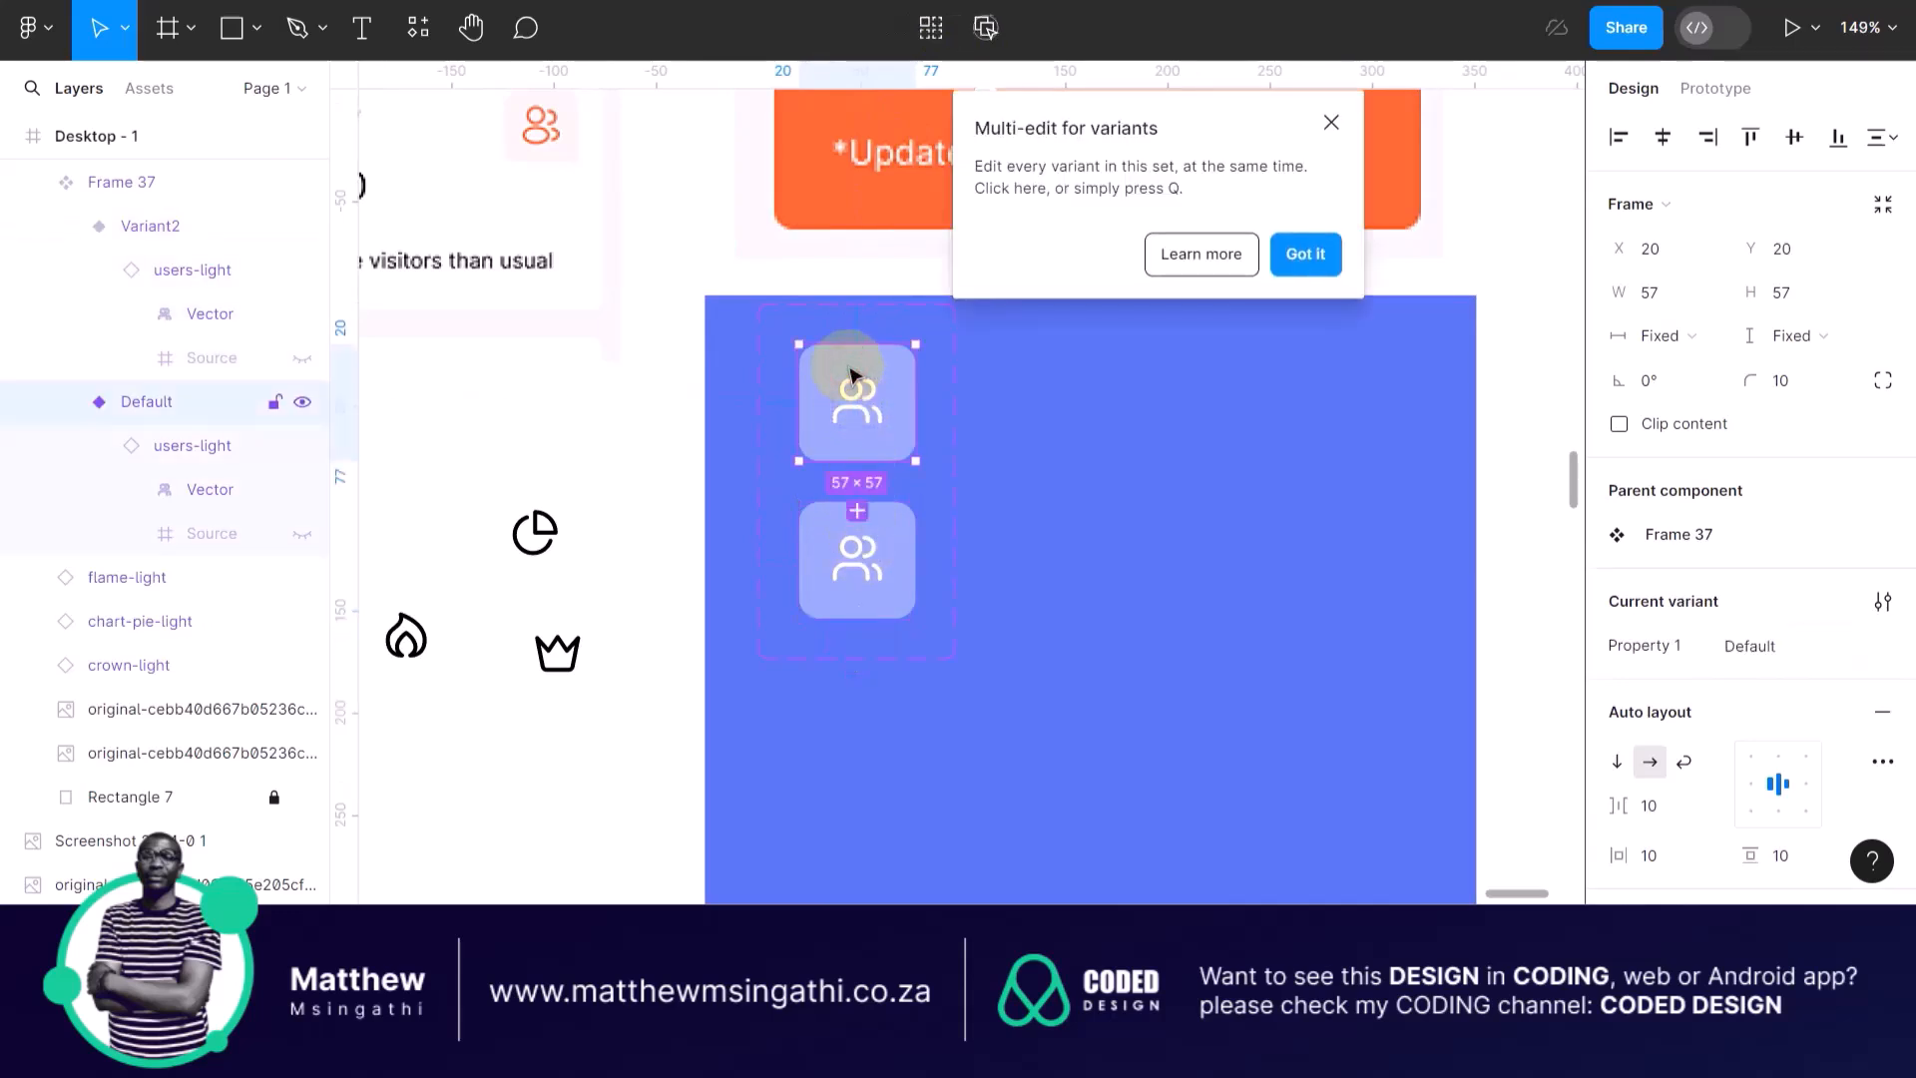
click(1332, 109)
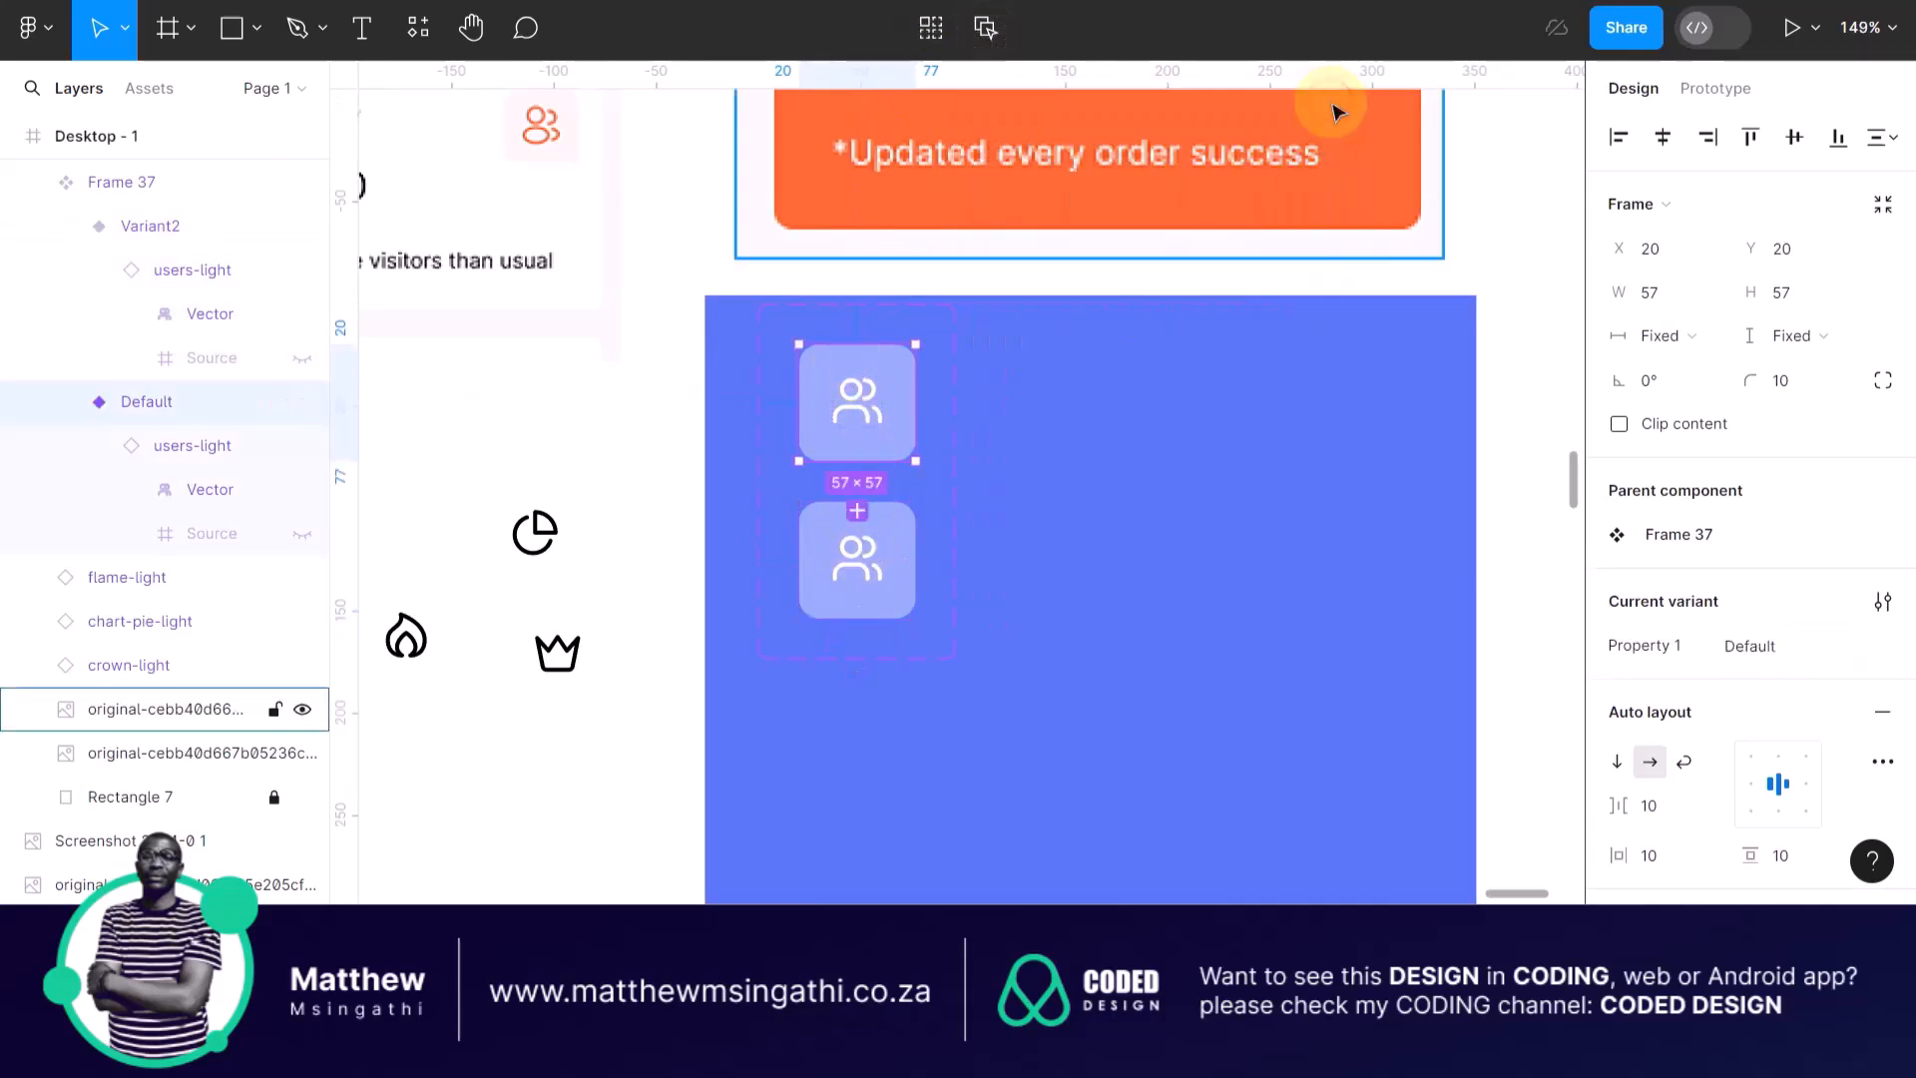
click(659, 353)
click(846, 356)
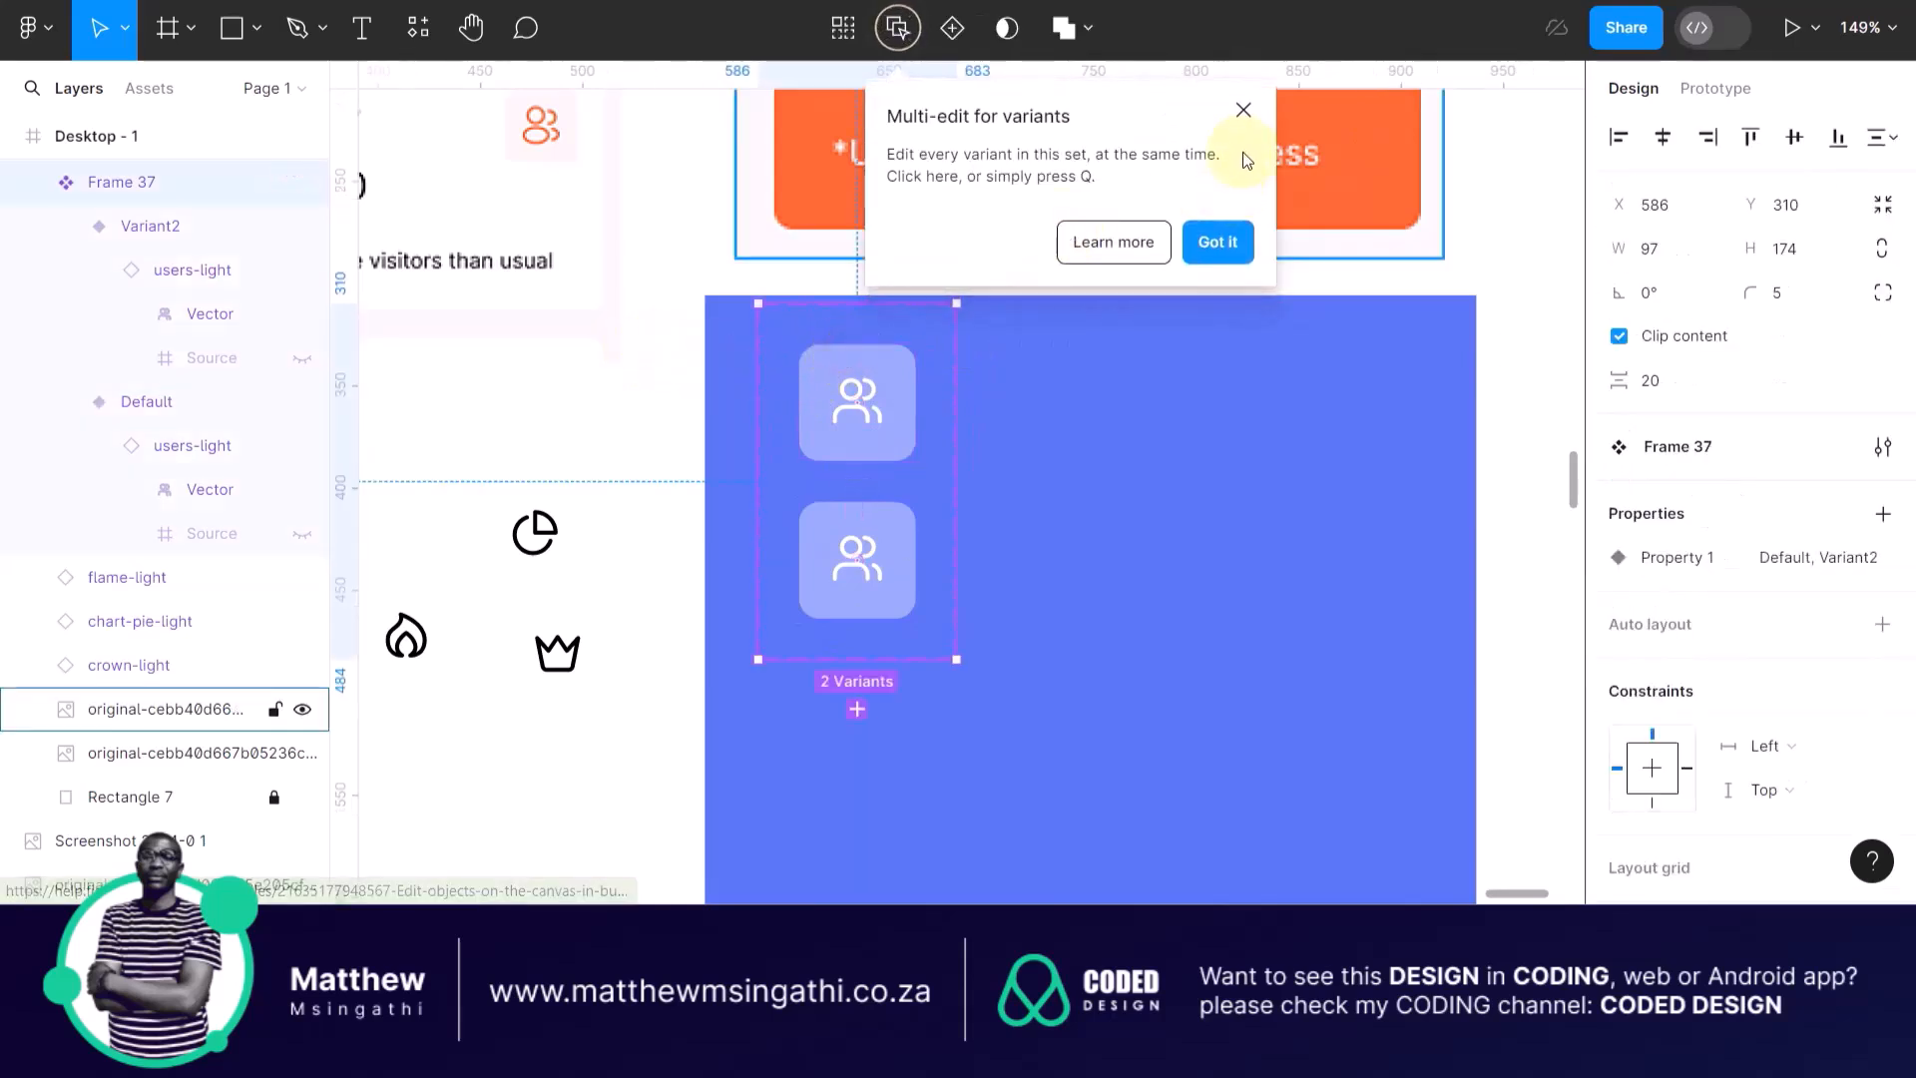
Add a third and a fourth variant to the users icon tile component set.
click(1244, 110)
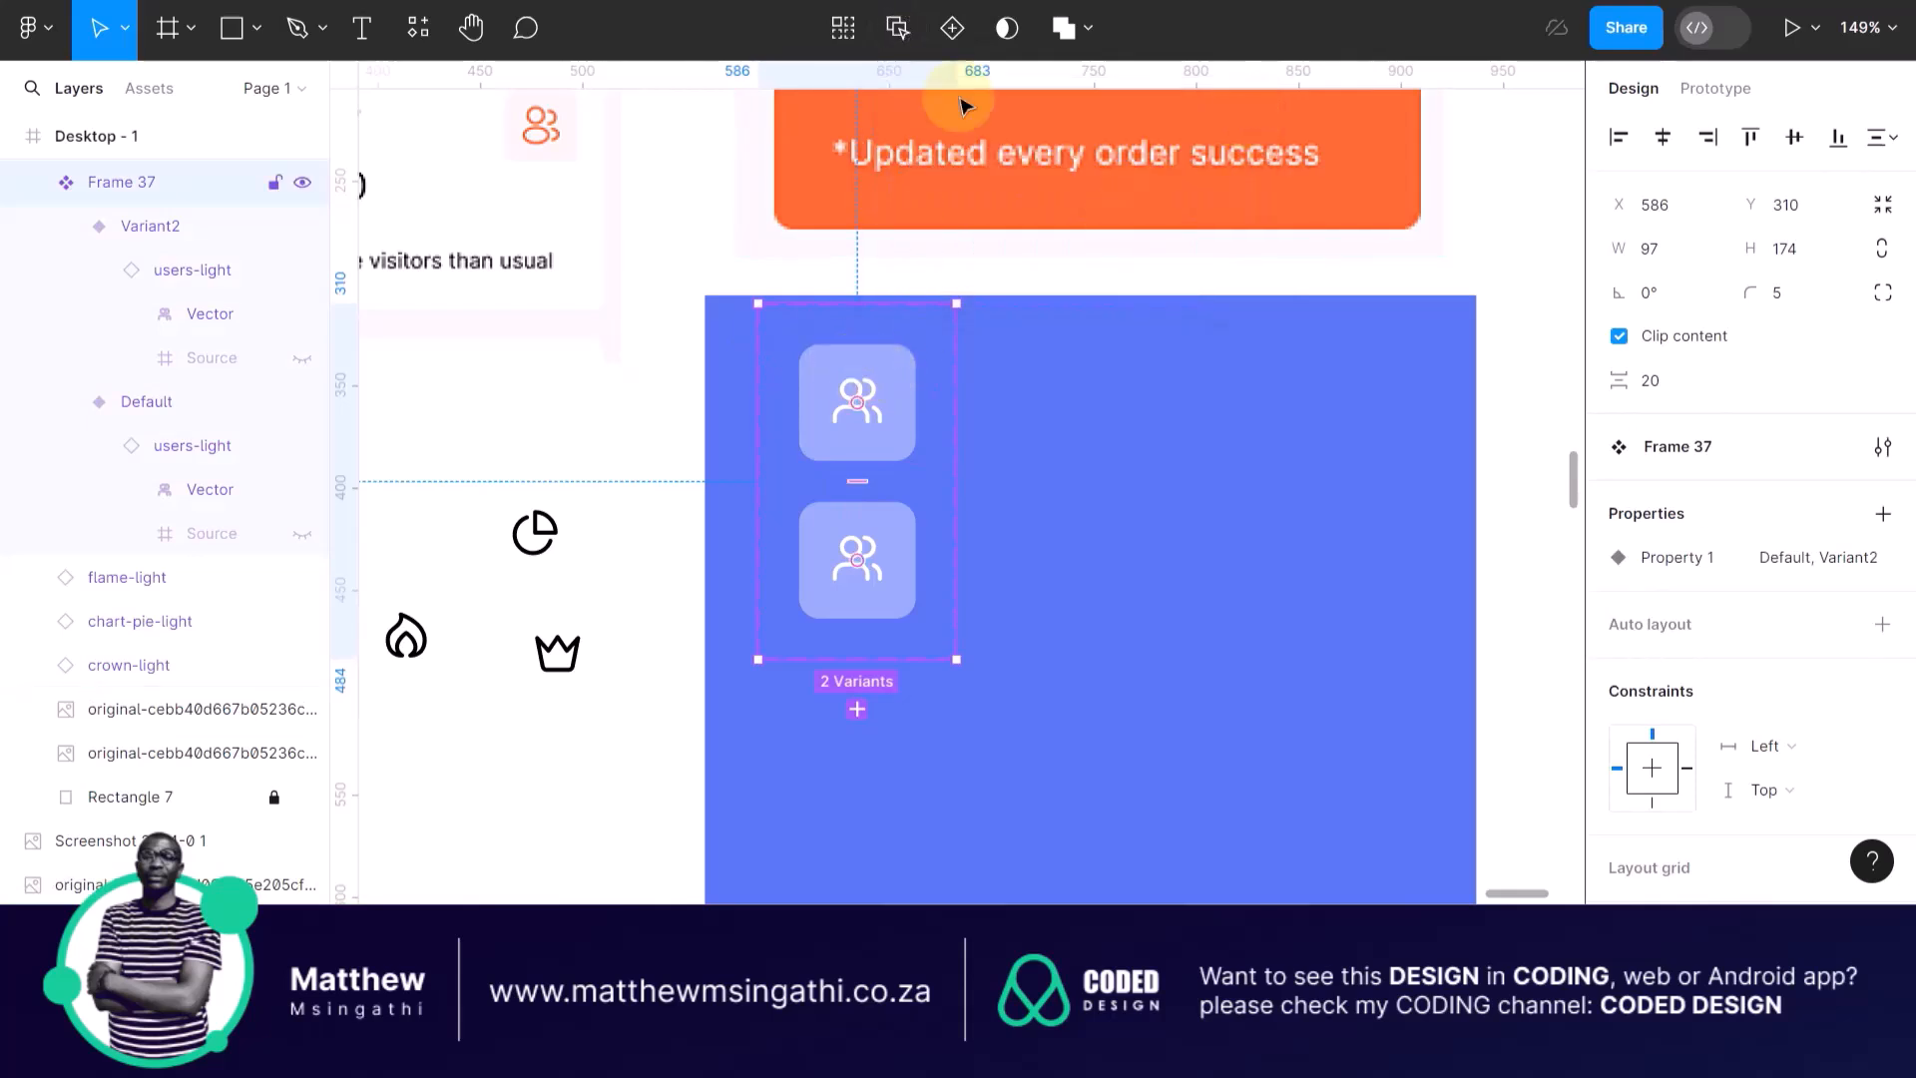
click(951, 33)
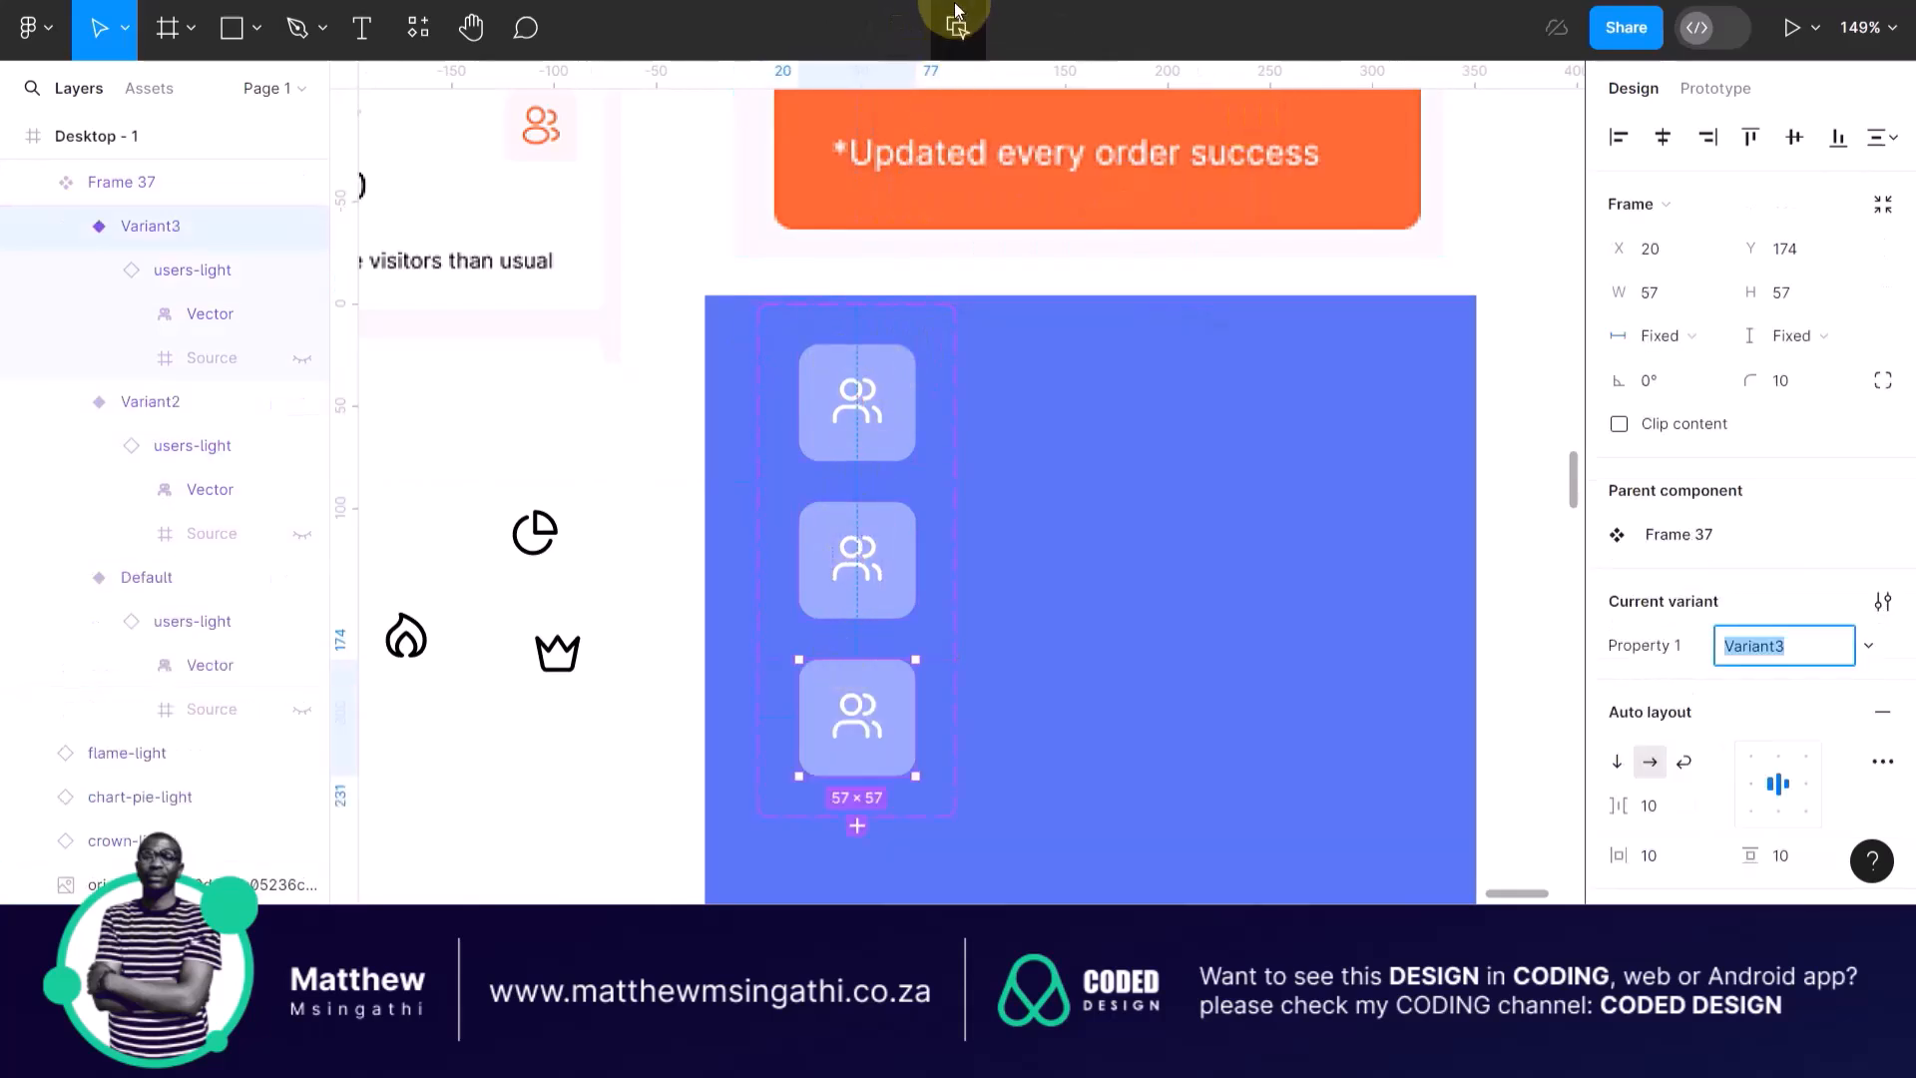
click(817, 330)
click(951, 28)
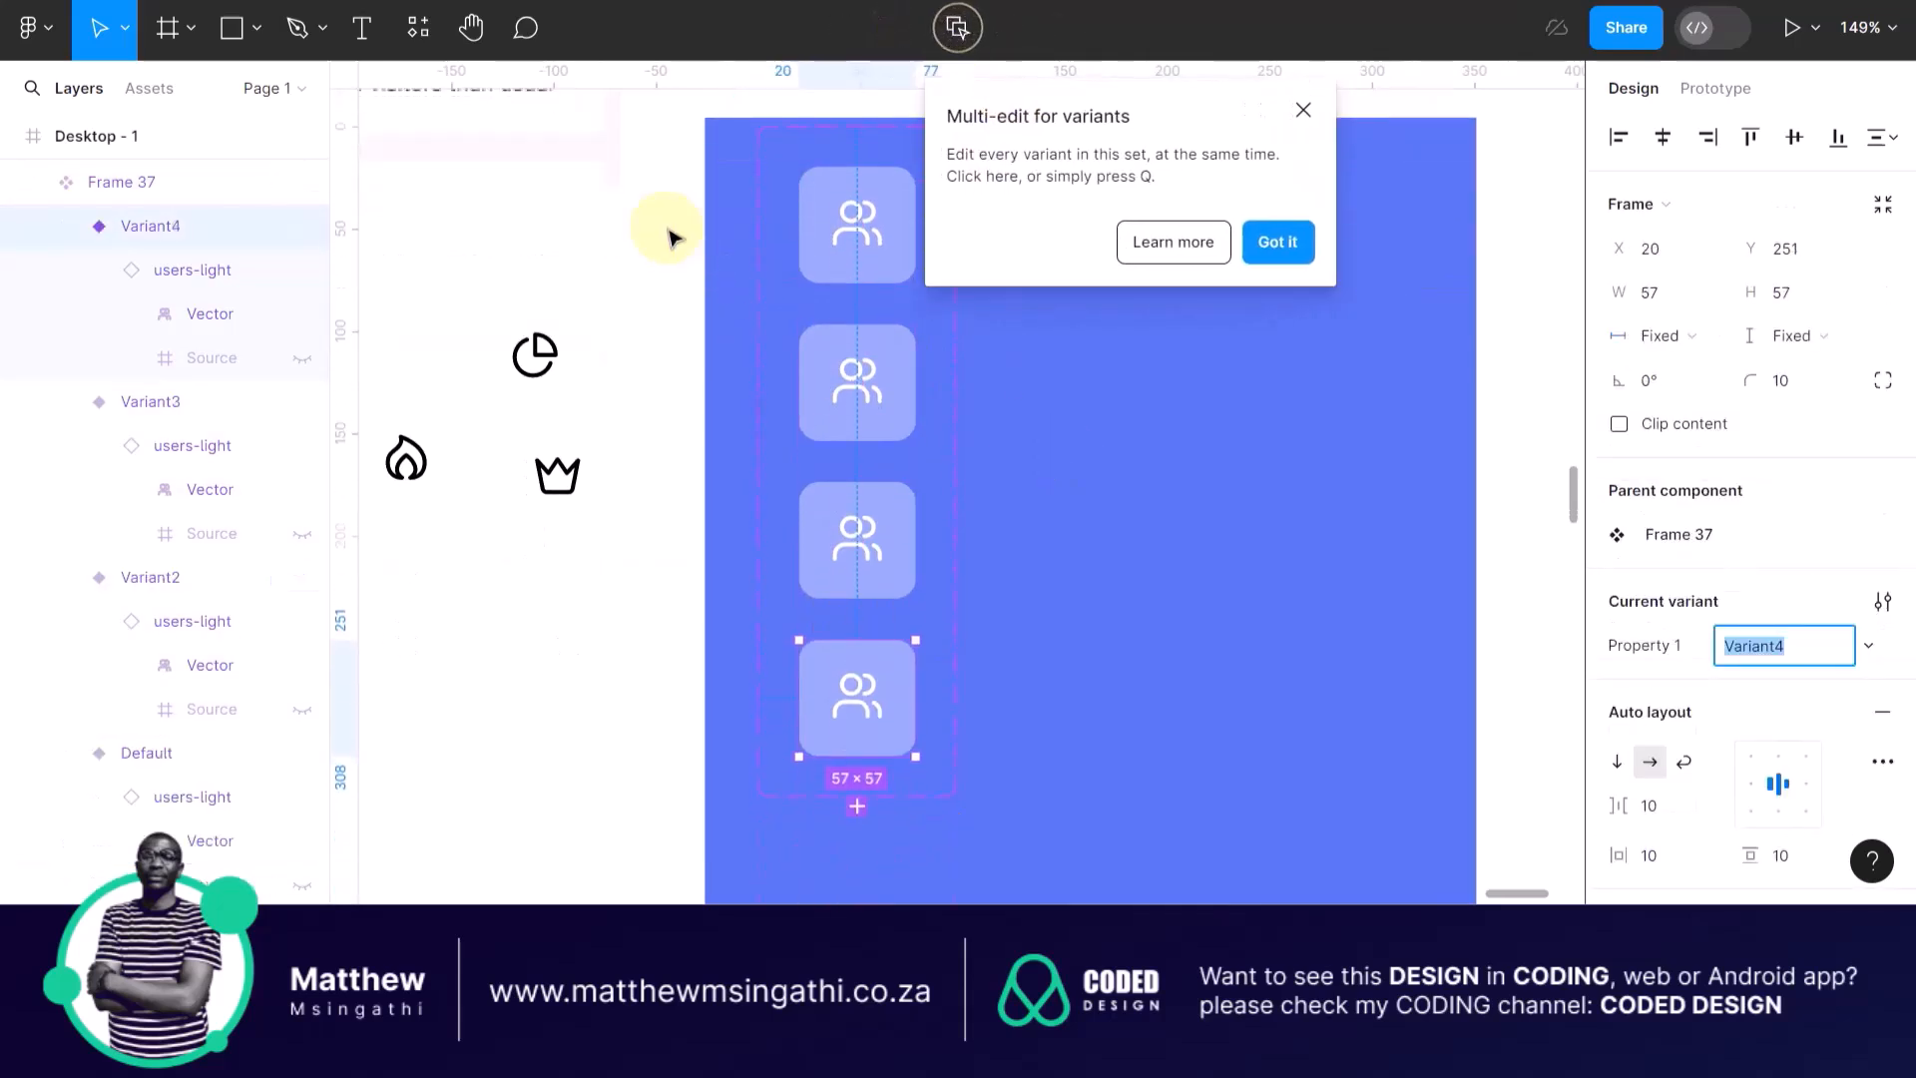
Move the component set to X 629, Y 329 on the blue rectangle and dismiss the multi-edit tip.
click(659, 214)
drag(853, 131, 942, 170)
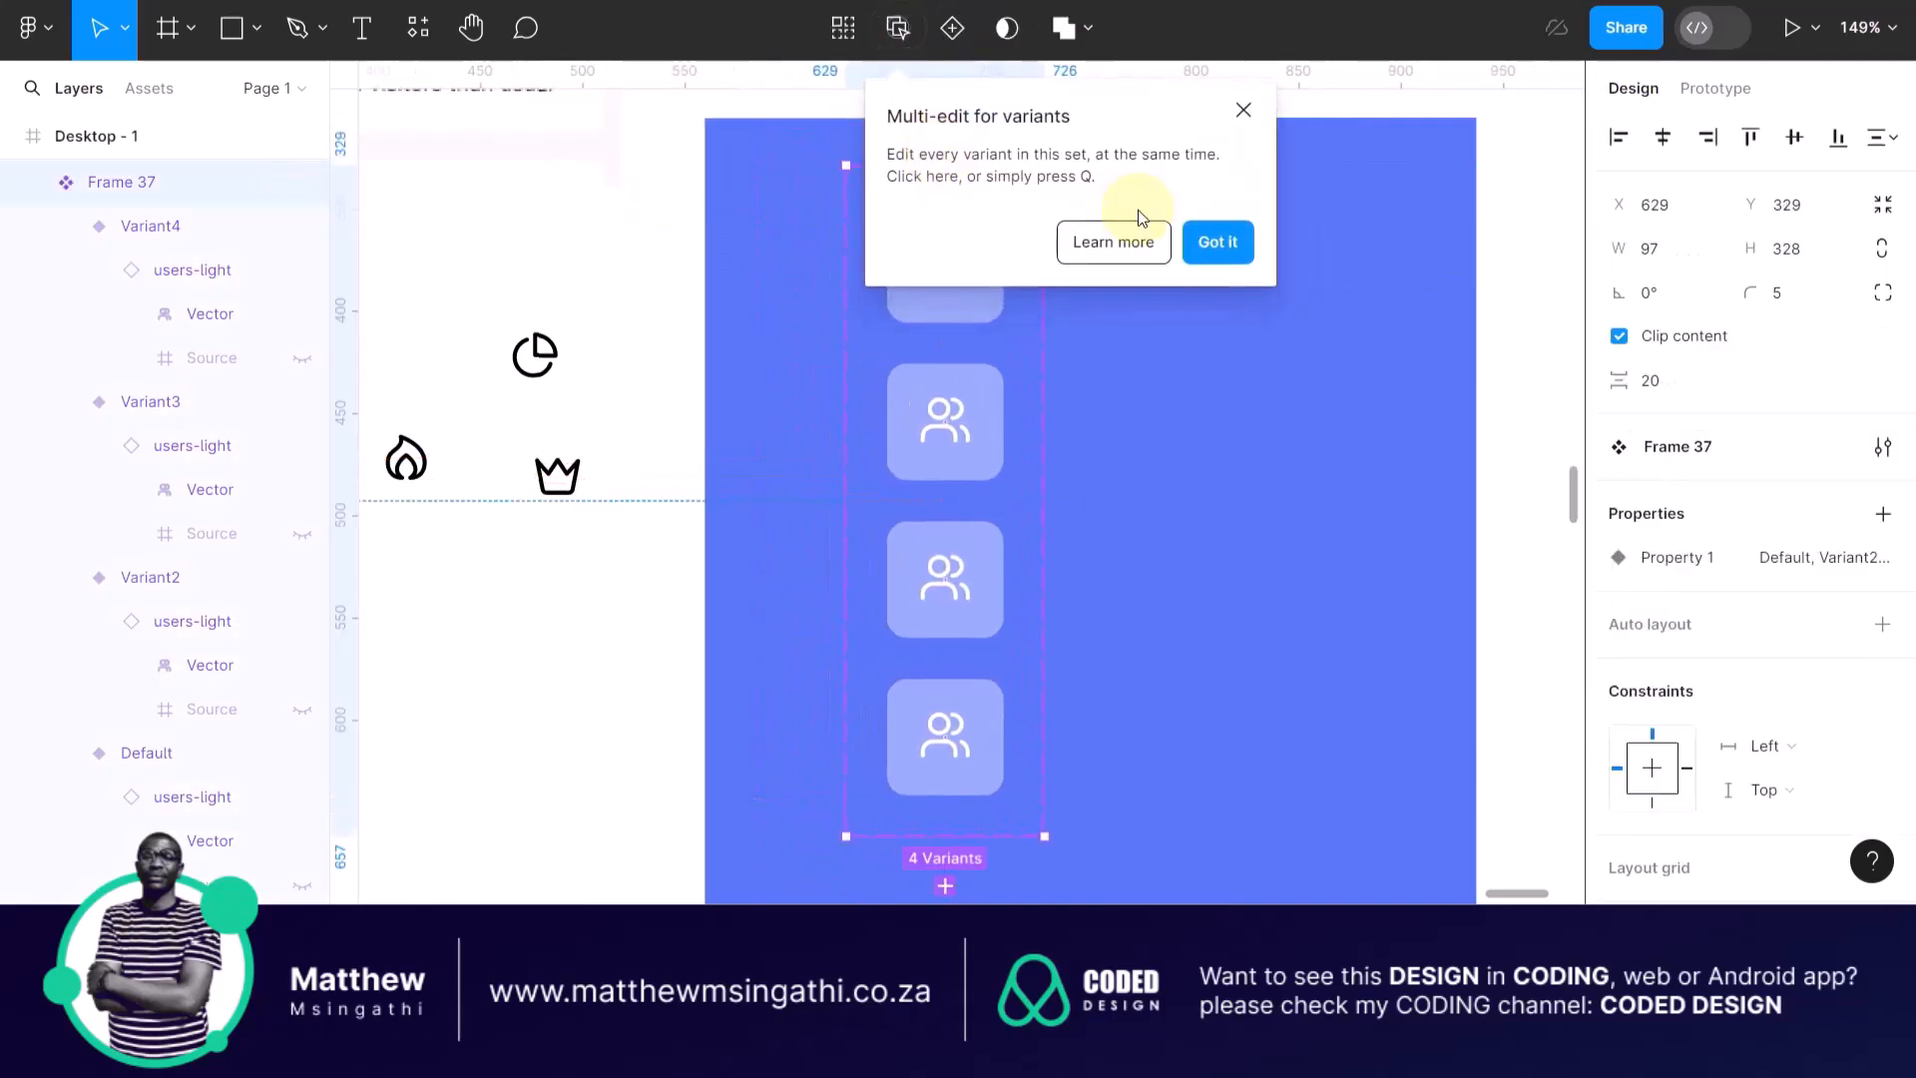
click(1206, 237)
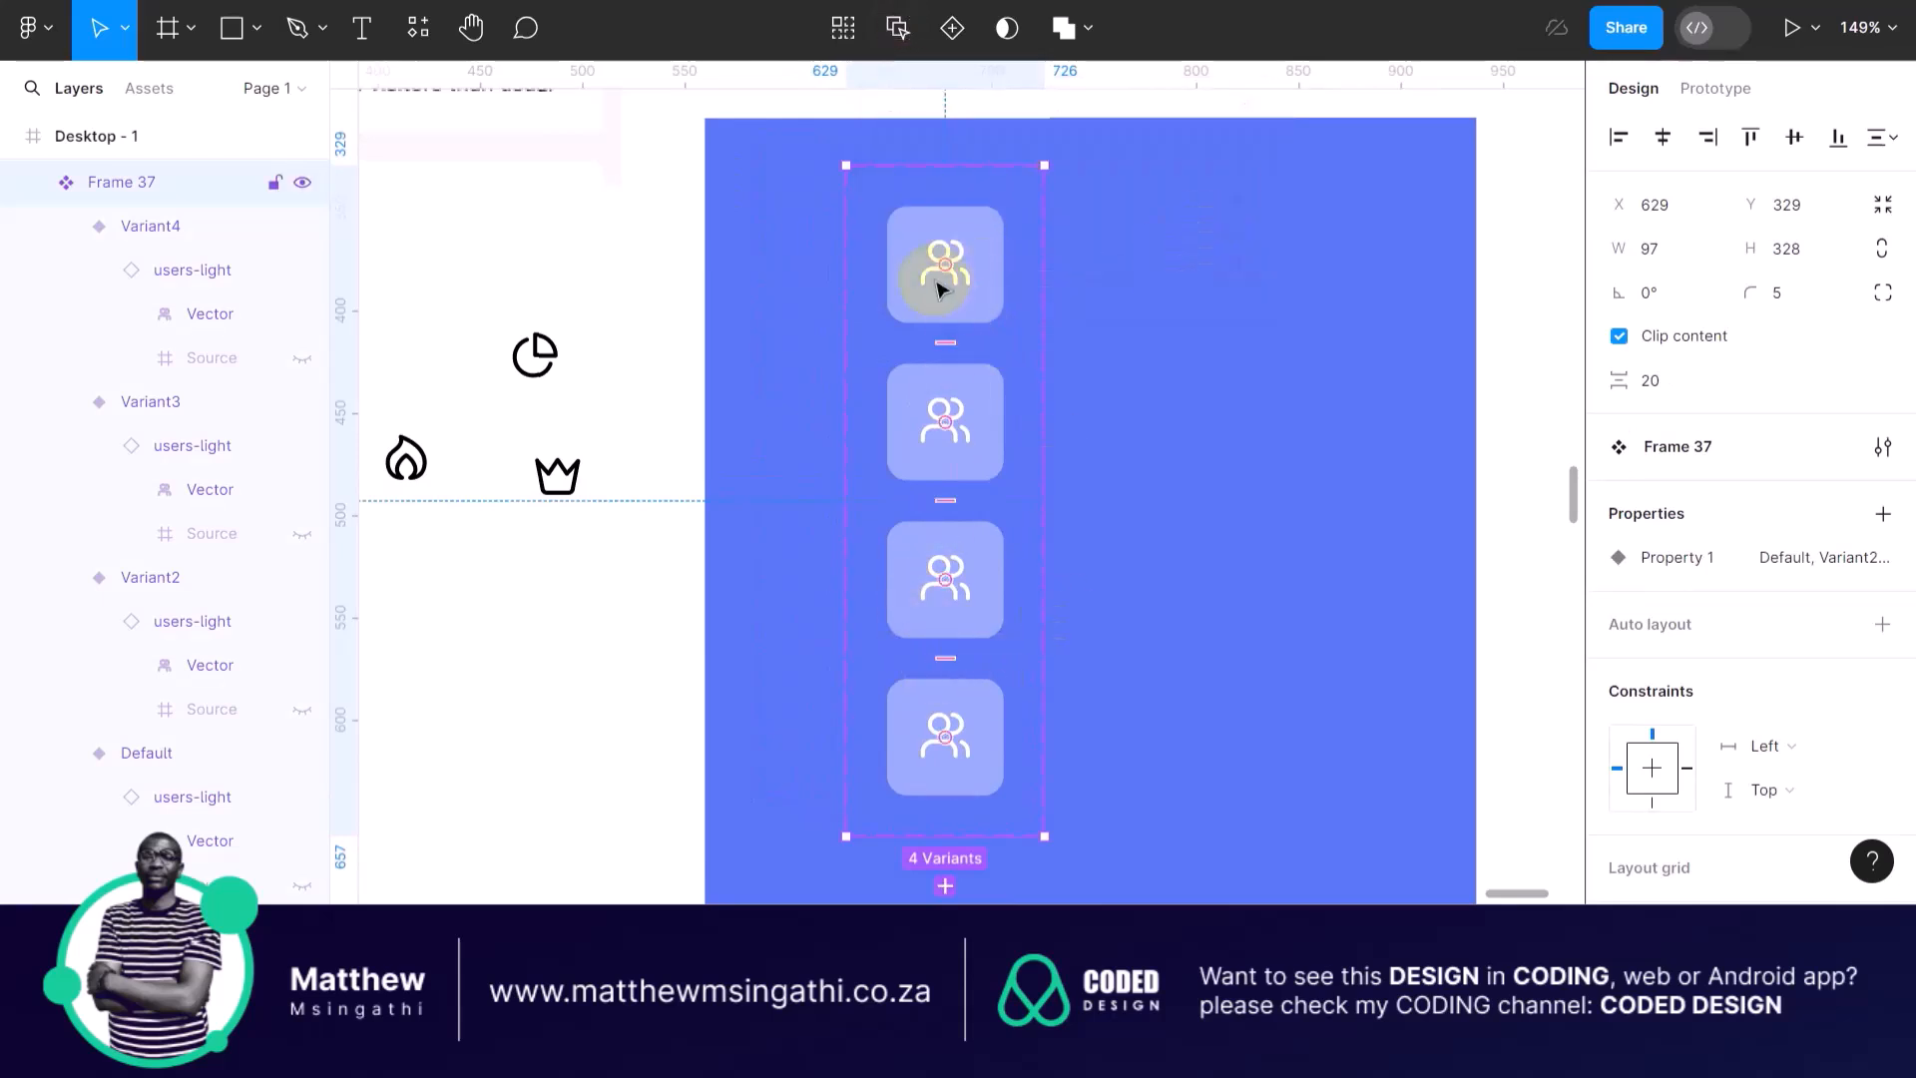
Examine the users icon tiles of the four-variant component set up close.
scroll(941, 287, up, 2)
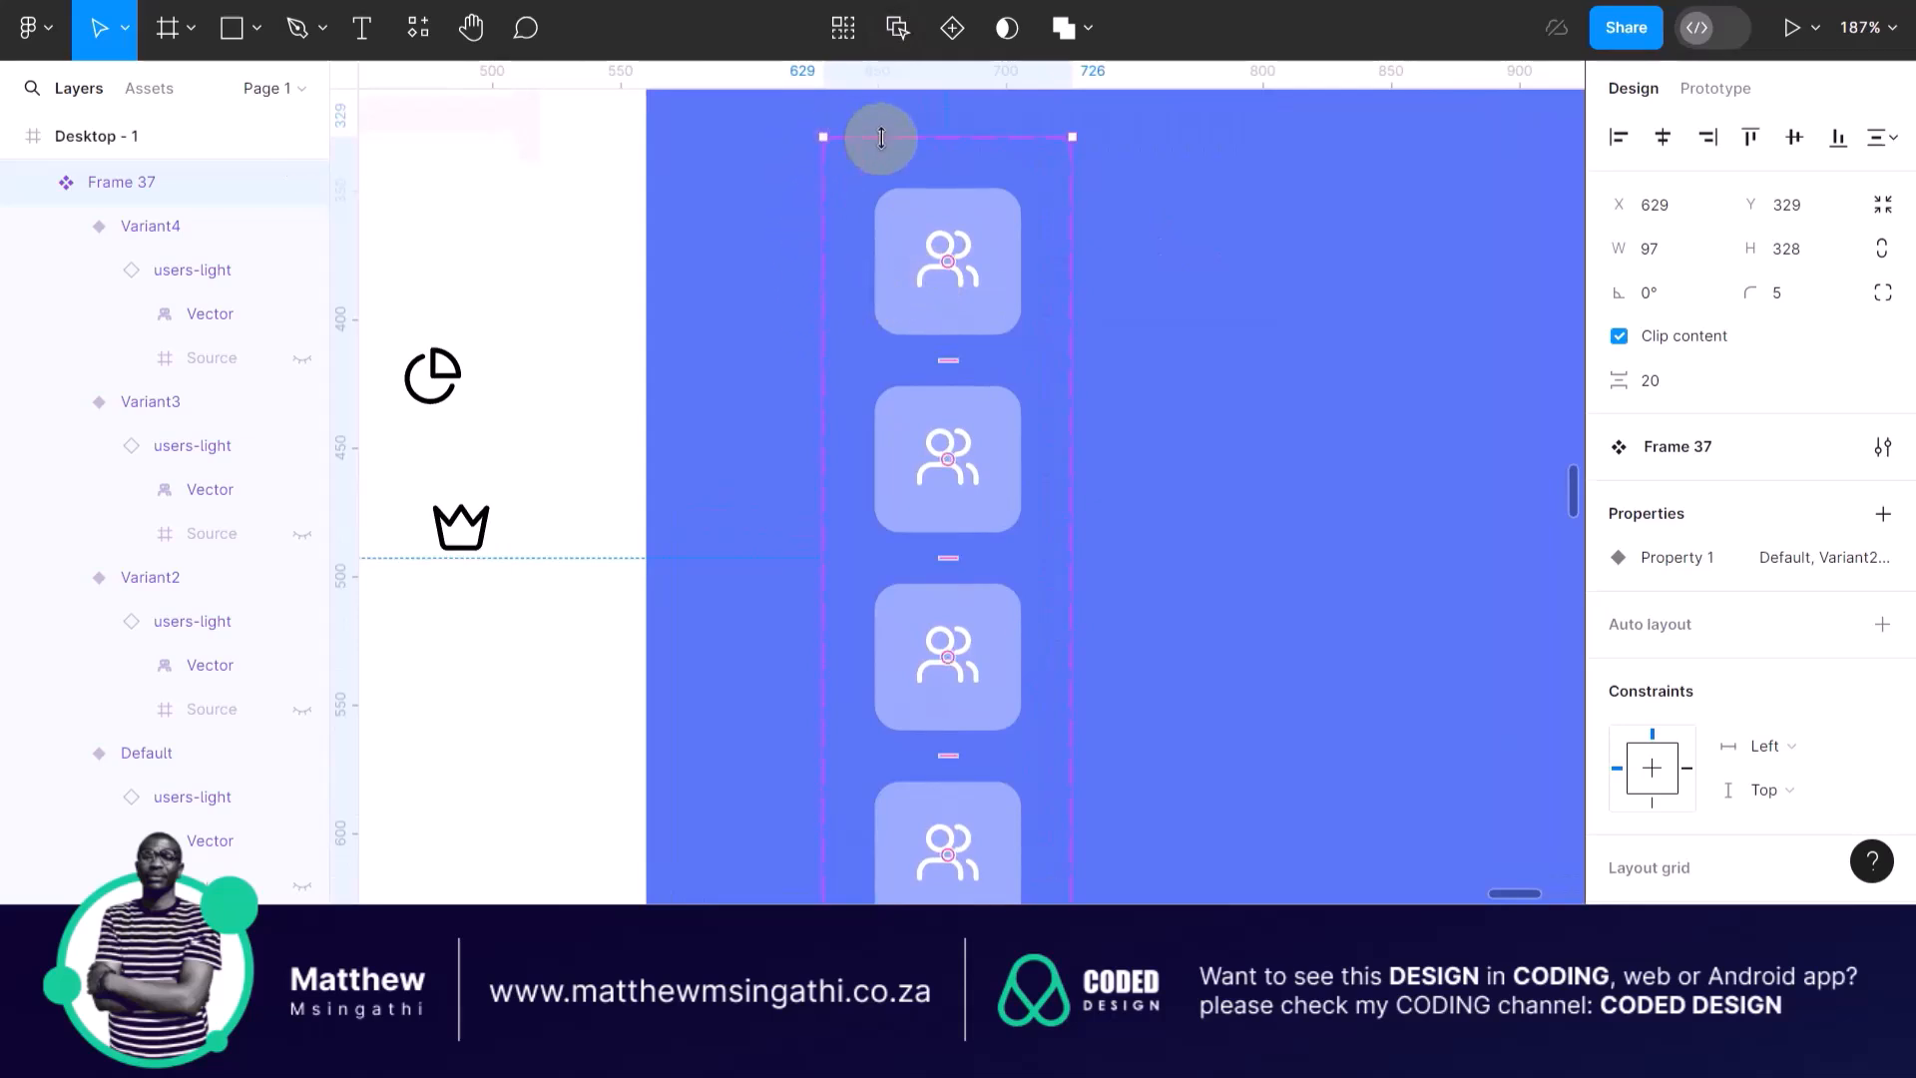
scroll(879, 137, up, 5)
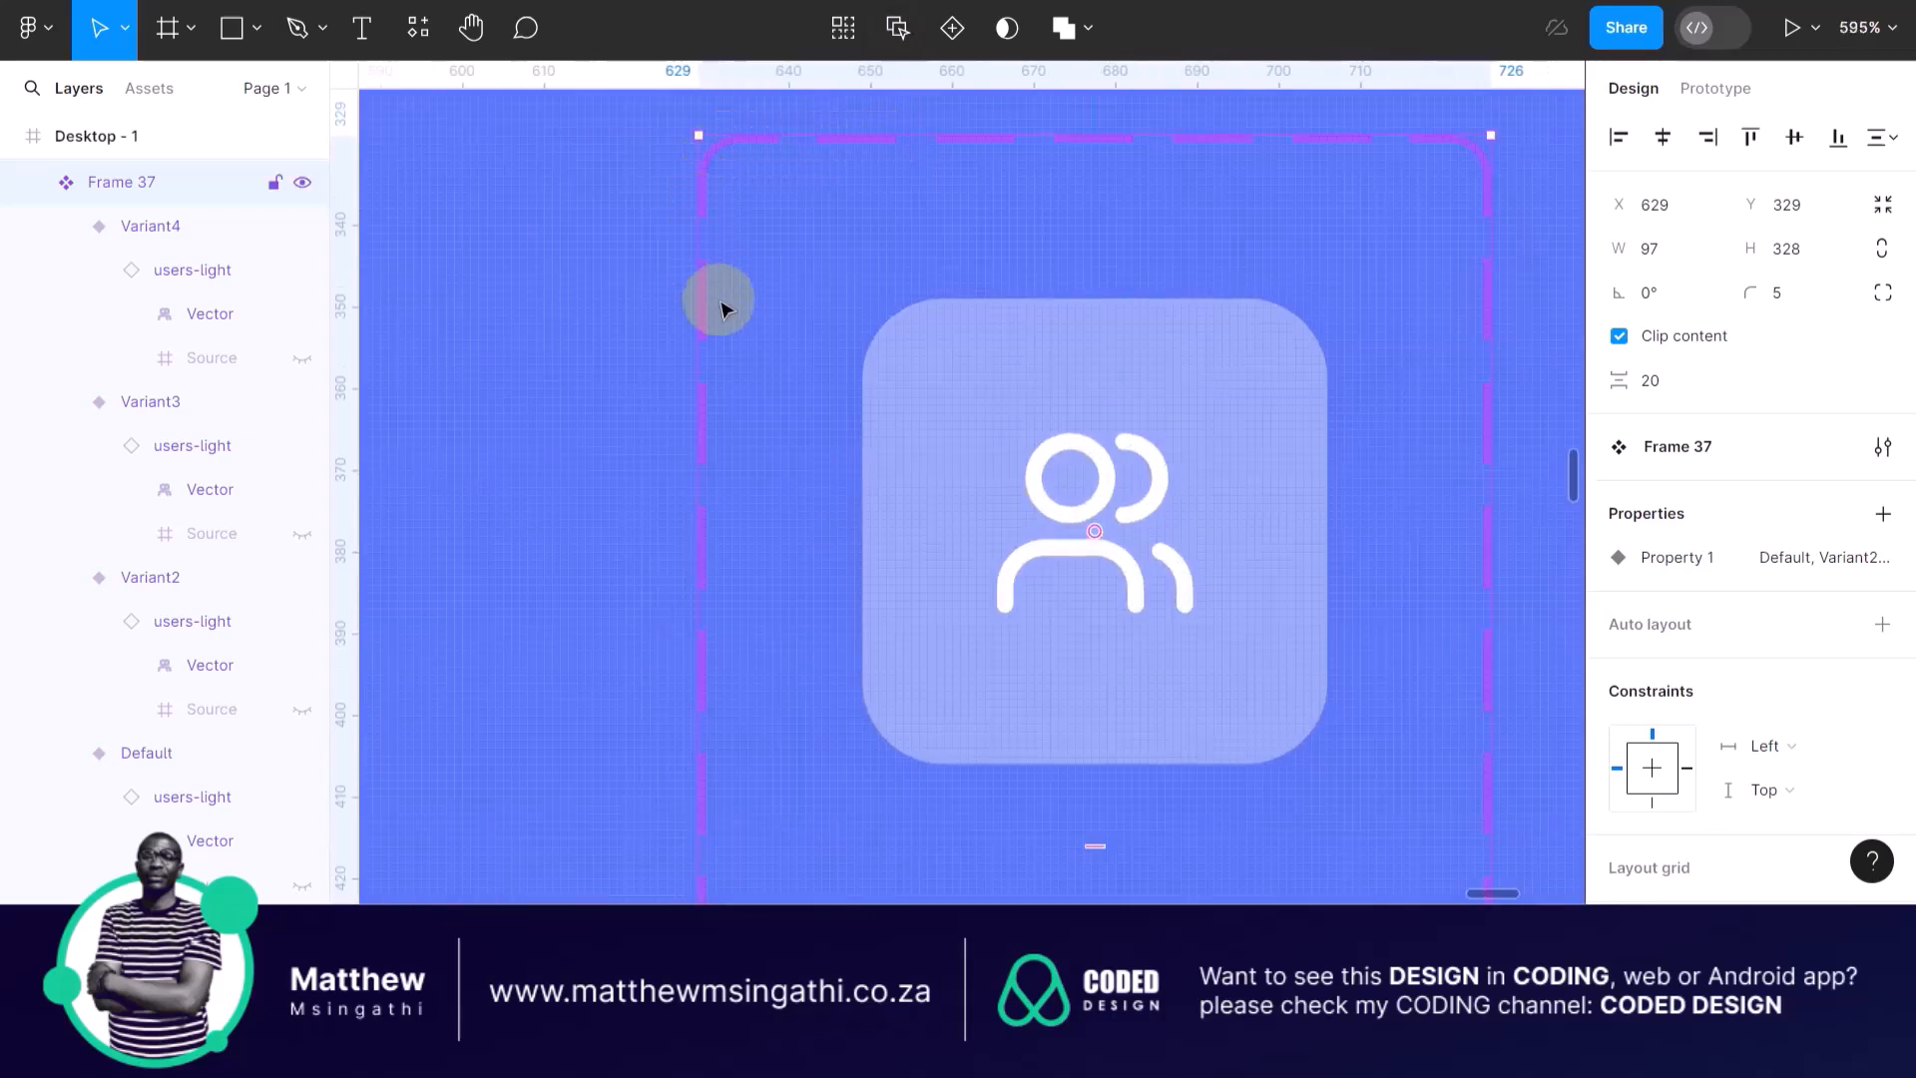
scroll(719, 299, down, 3)
scroll(718, 298, down, 3)
scroll(979, 410, down, 3)
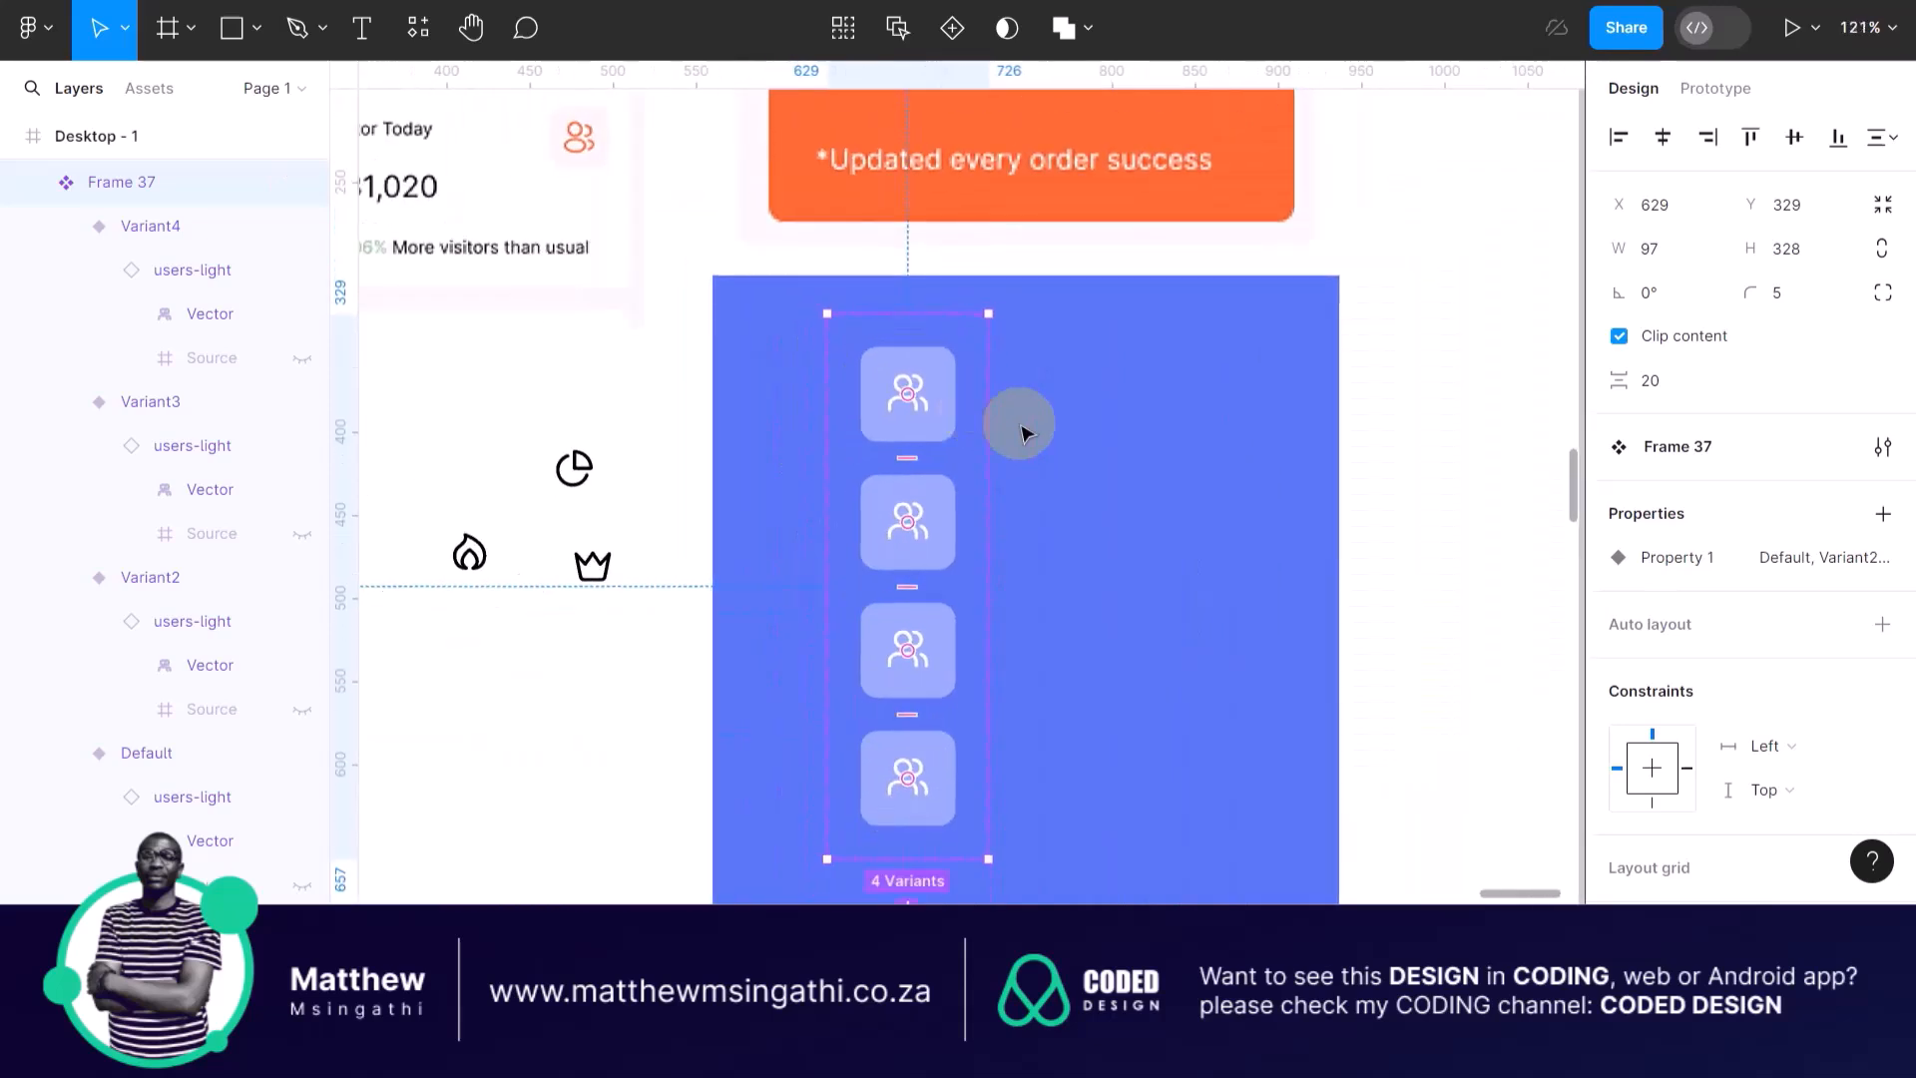
click(1130, 436)
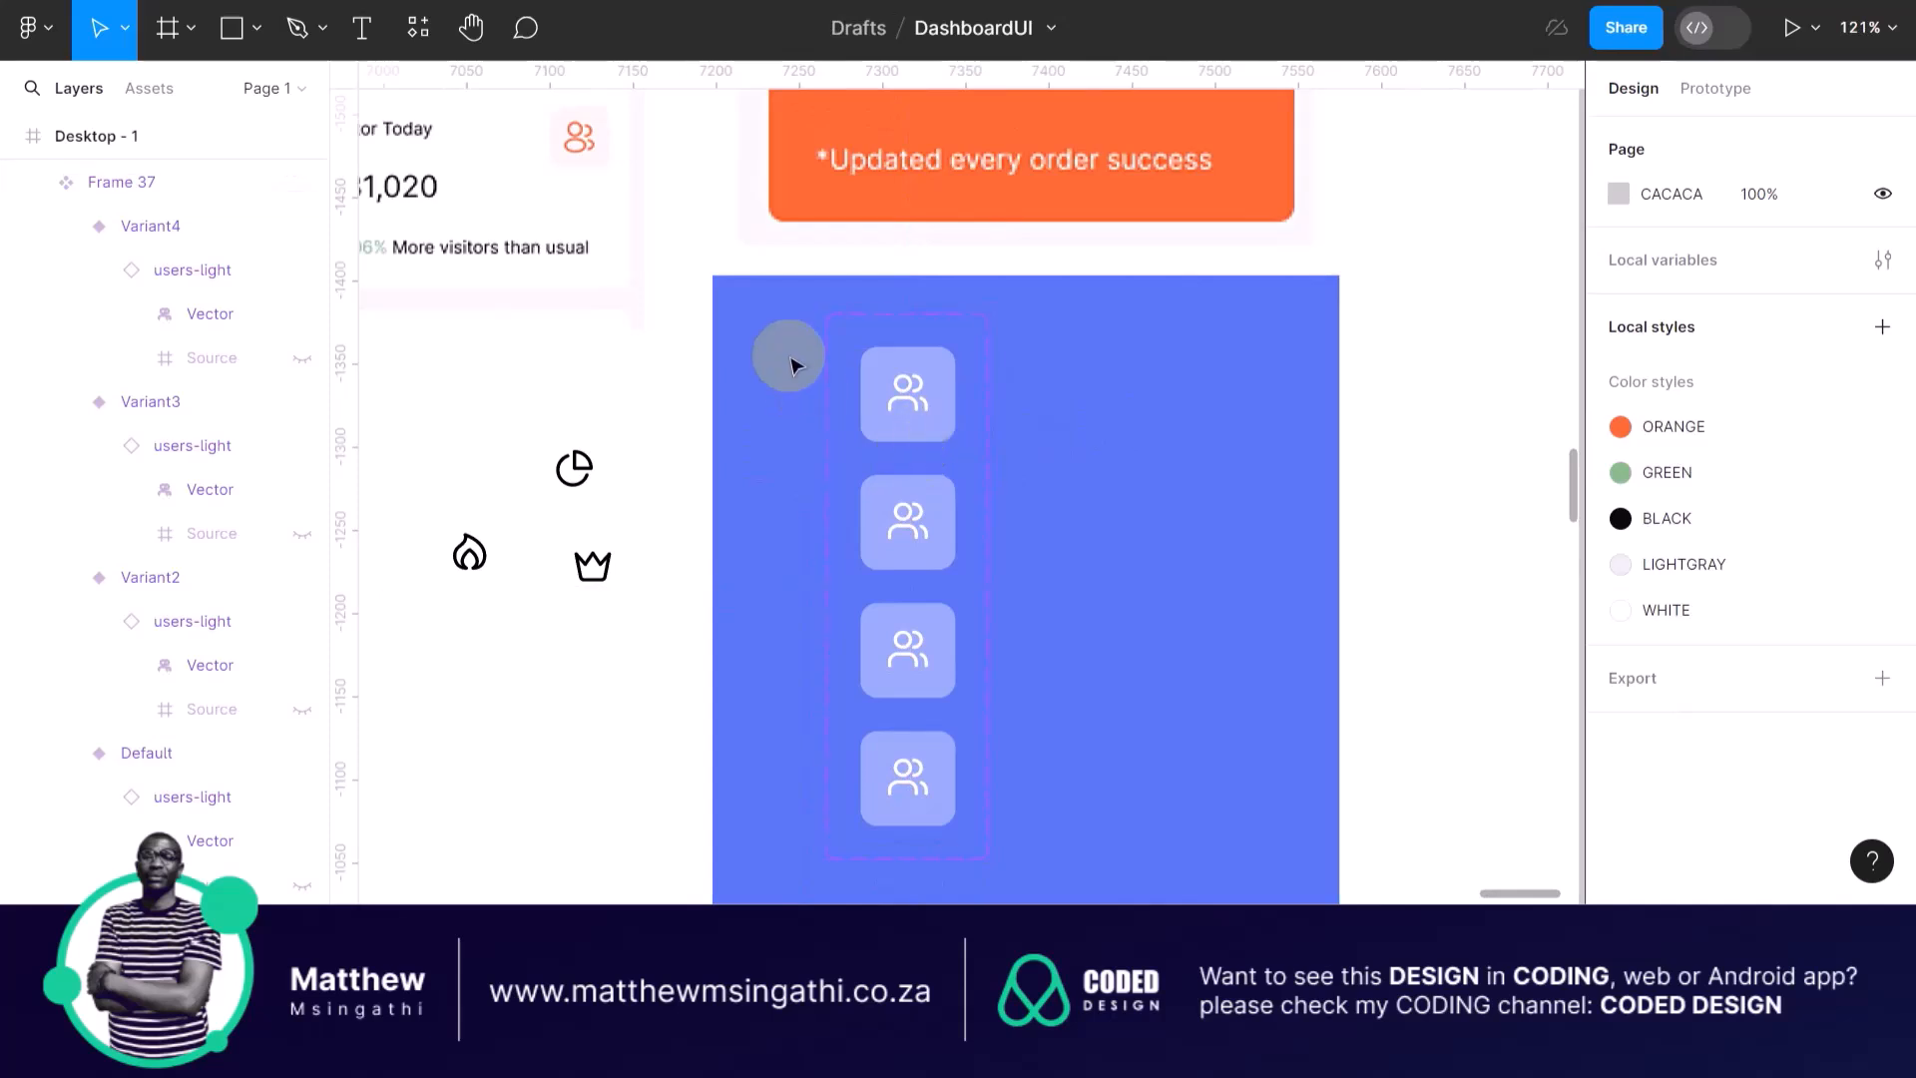
scroll(901, 399, up, 10)
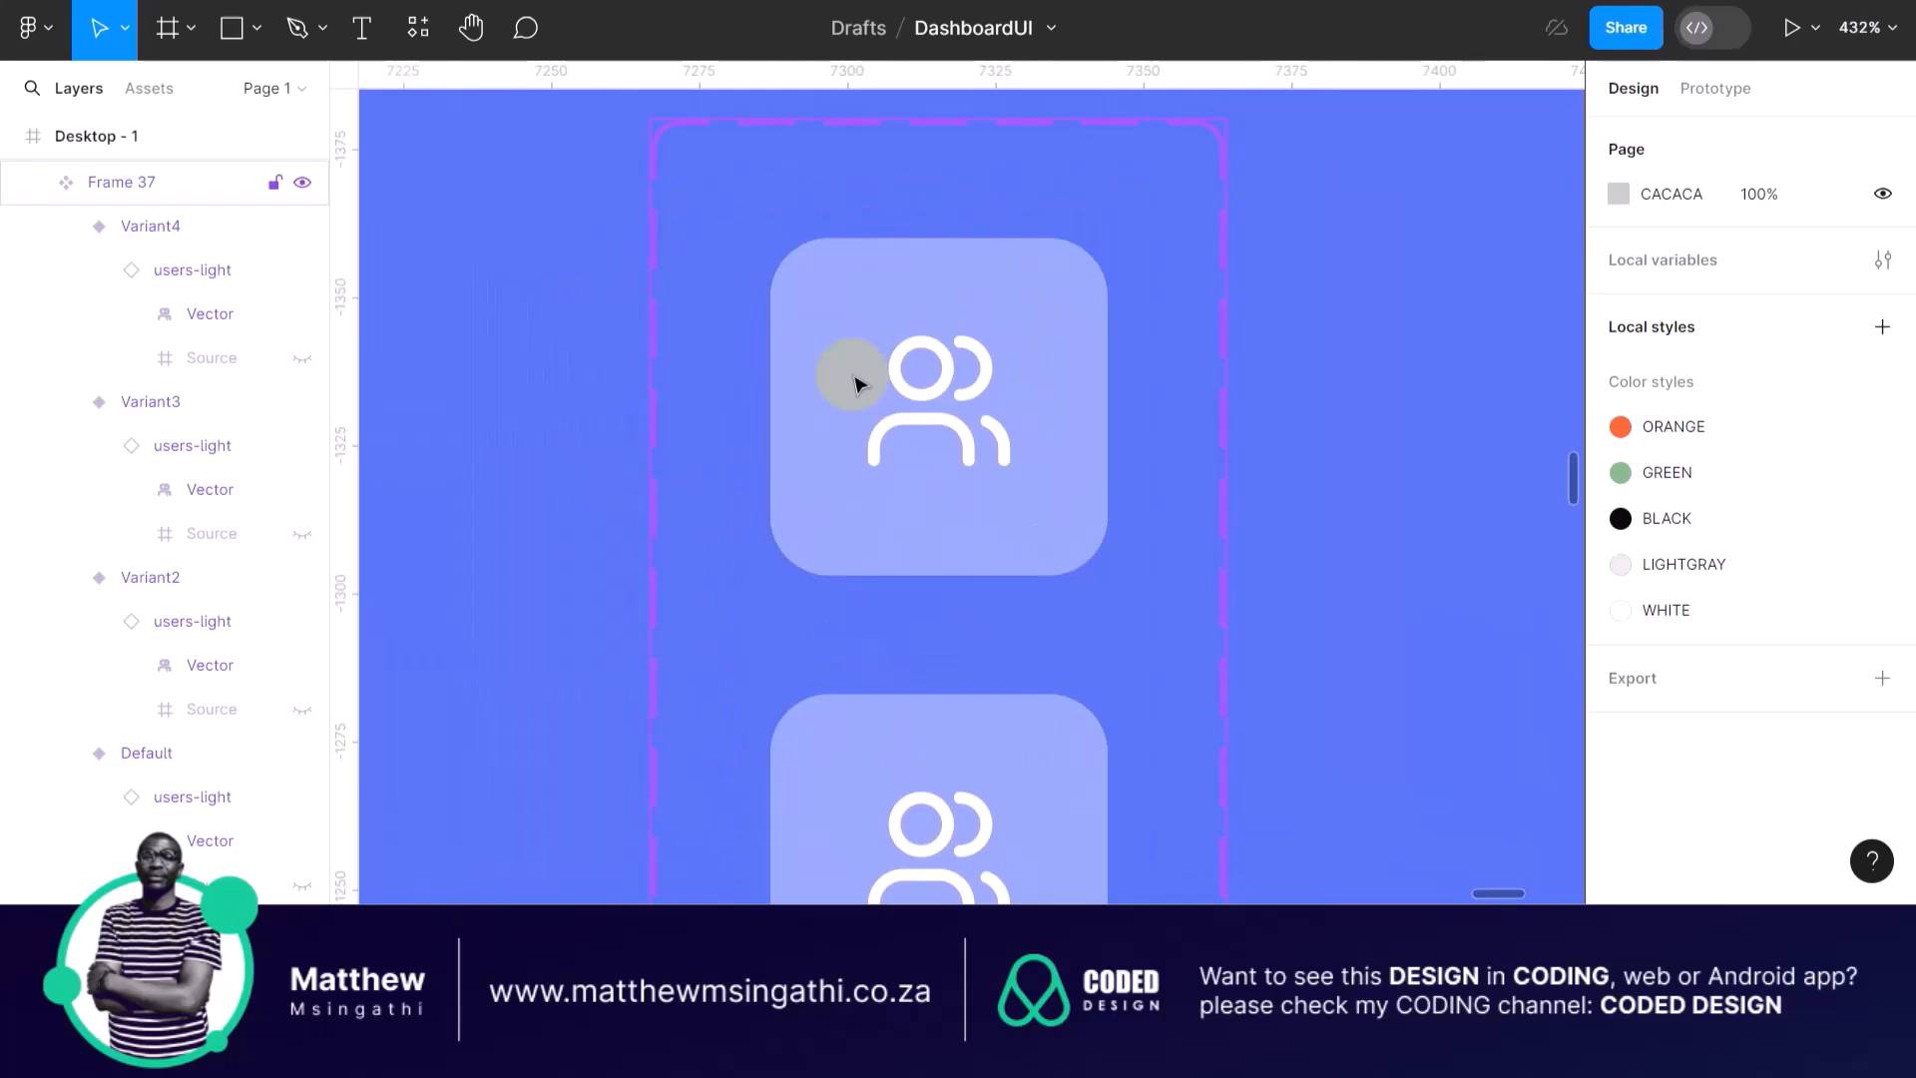
scroll(853, 362, down, 10)
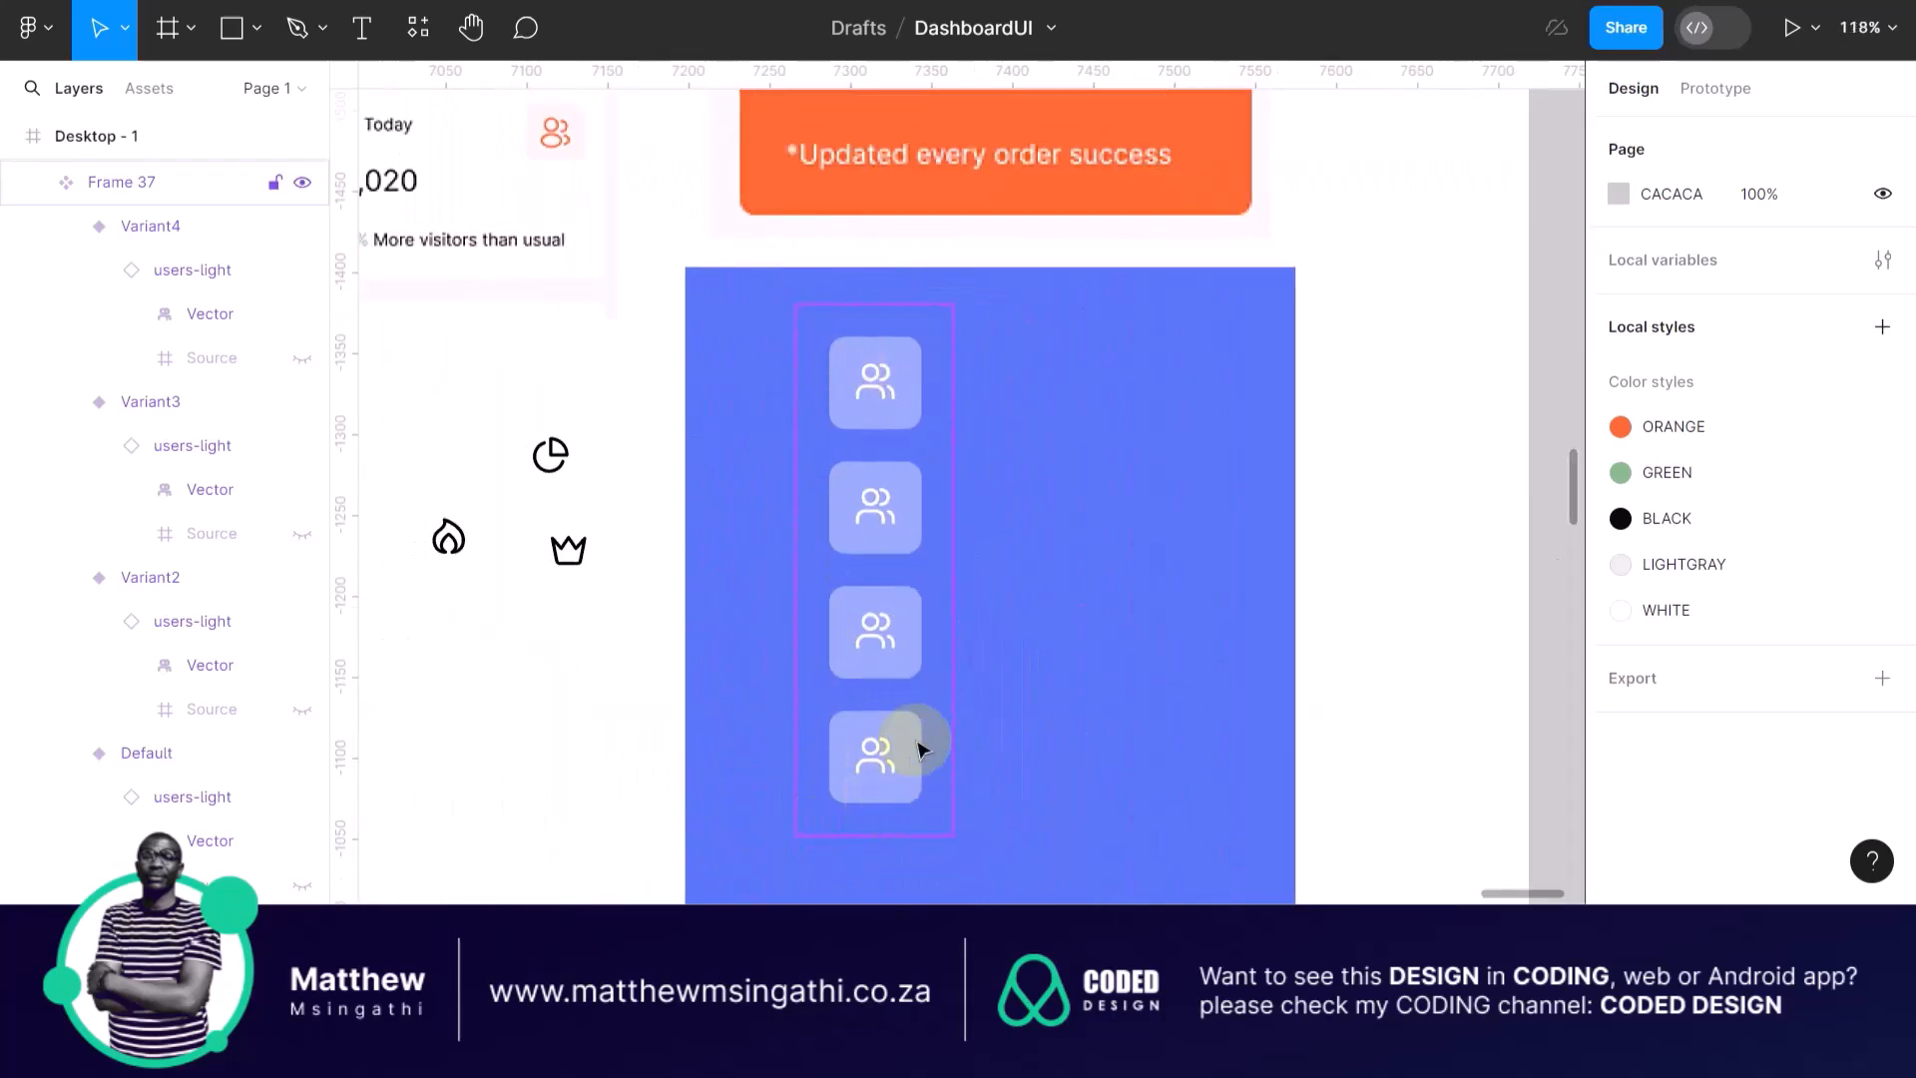
Compare the four users tile variants with the icon tiles on the reference statistic cards.
scroll(918, 748, down, 3)
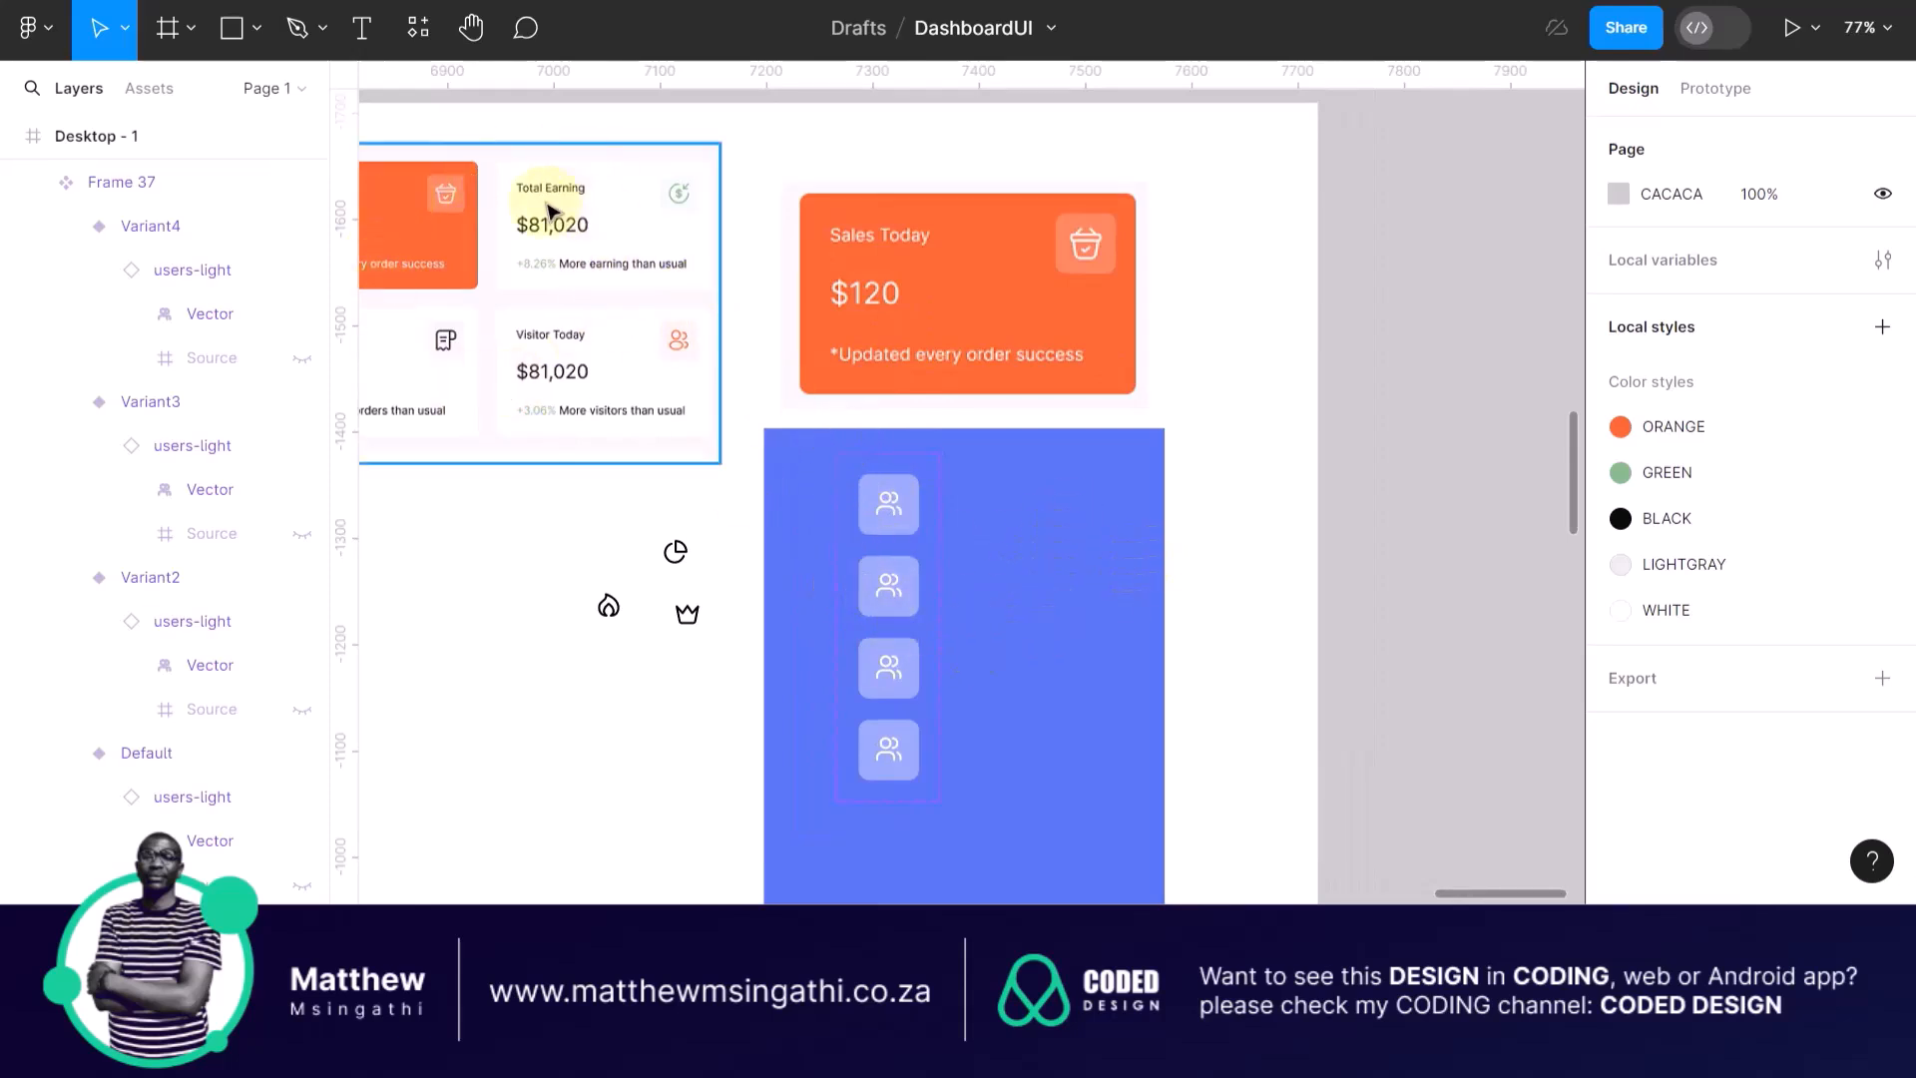
click(878, 469)
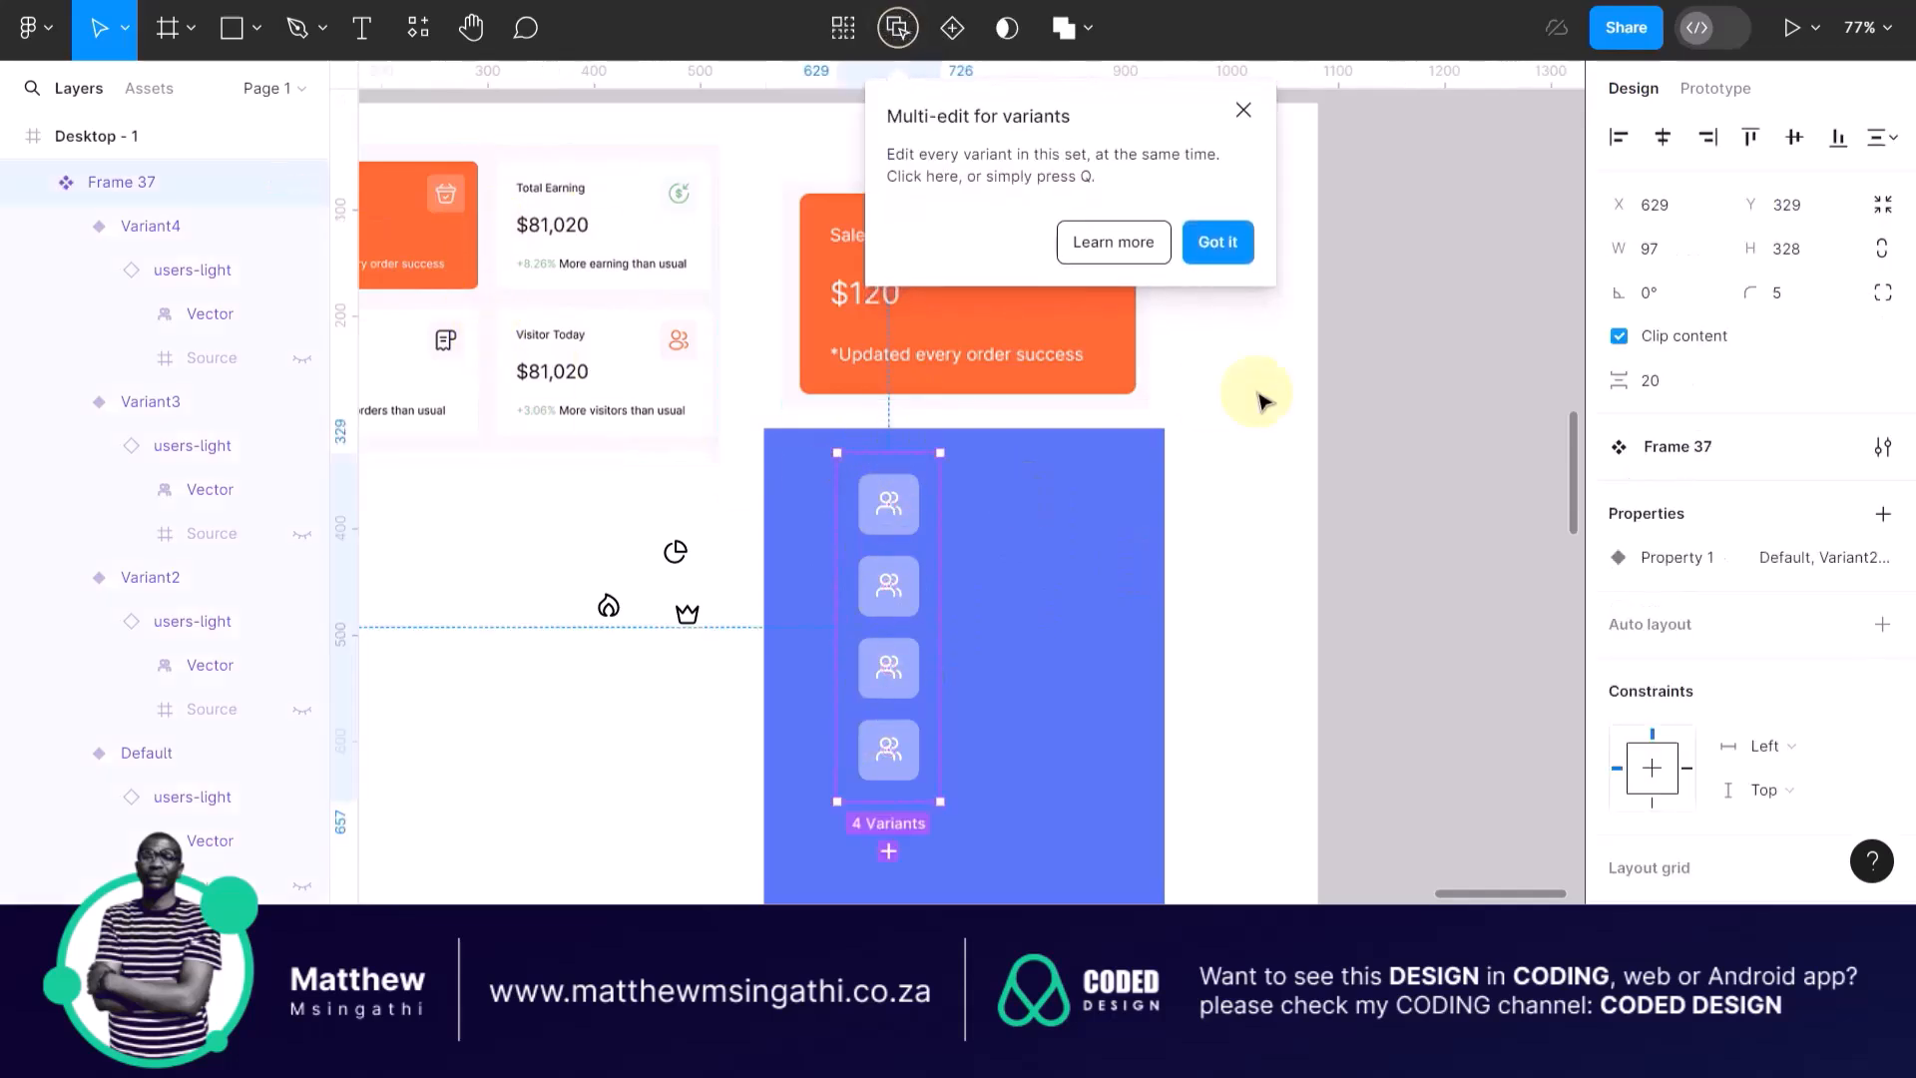
click(1215, 245)
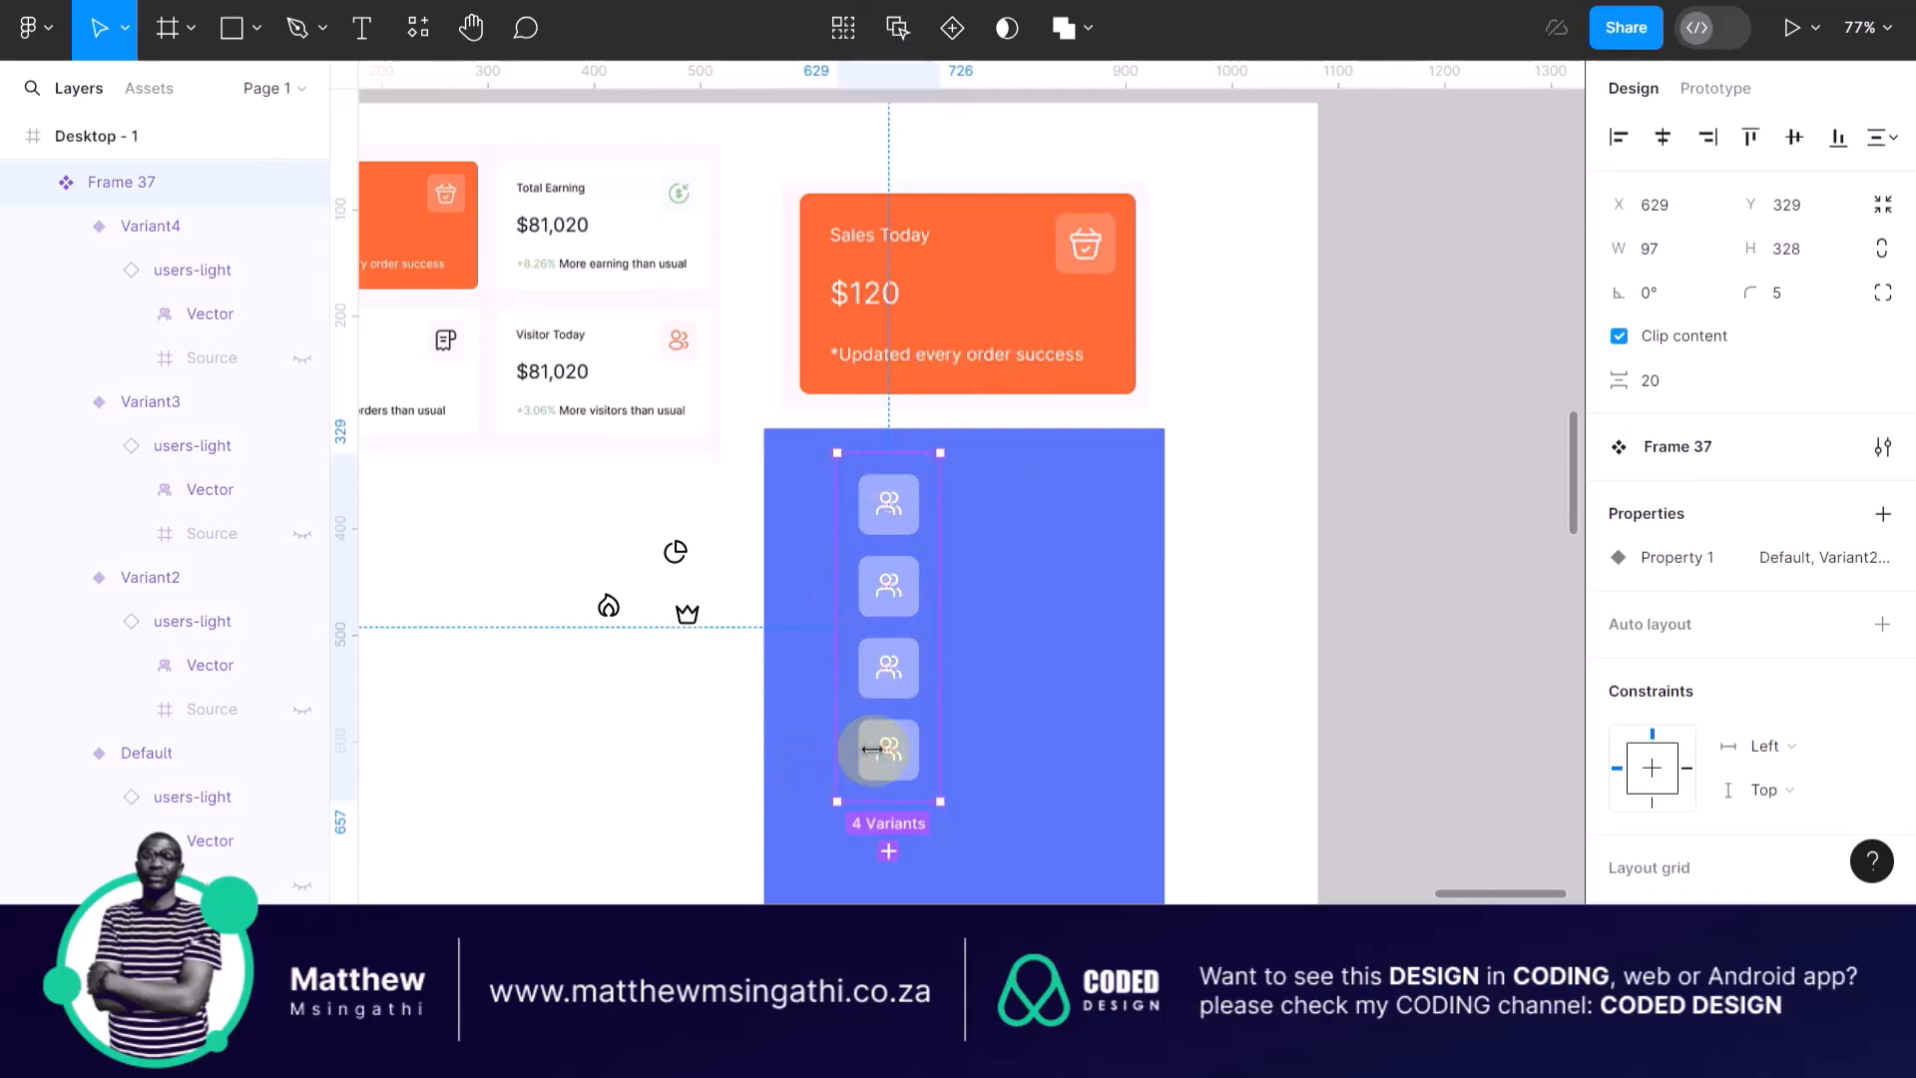
click(1046, 611)
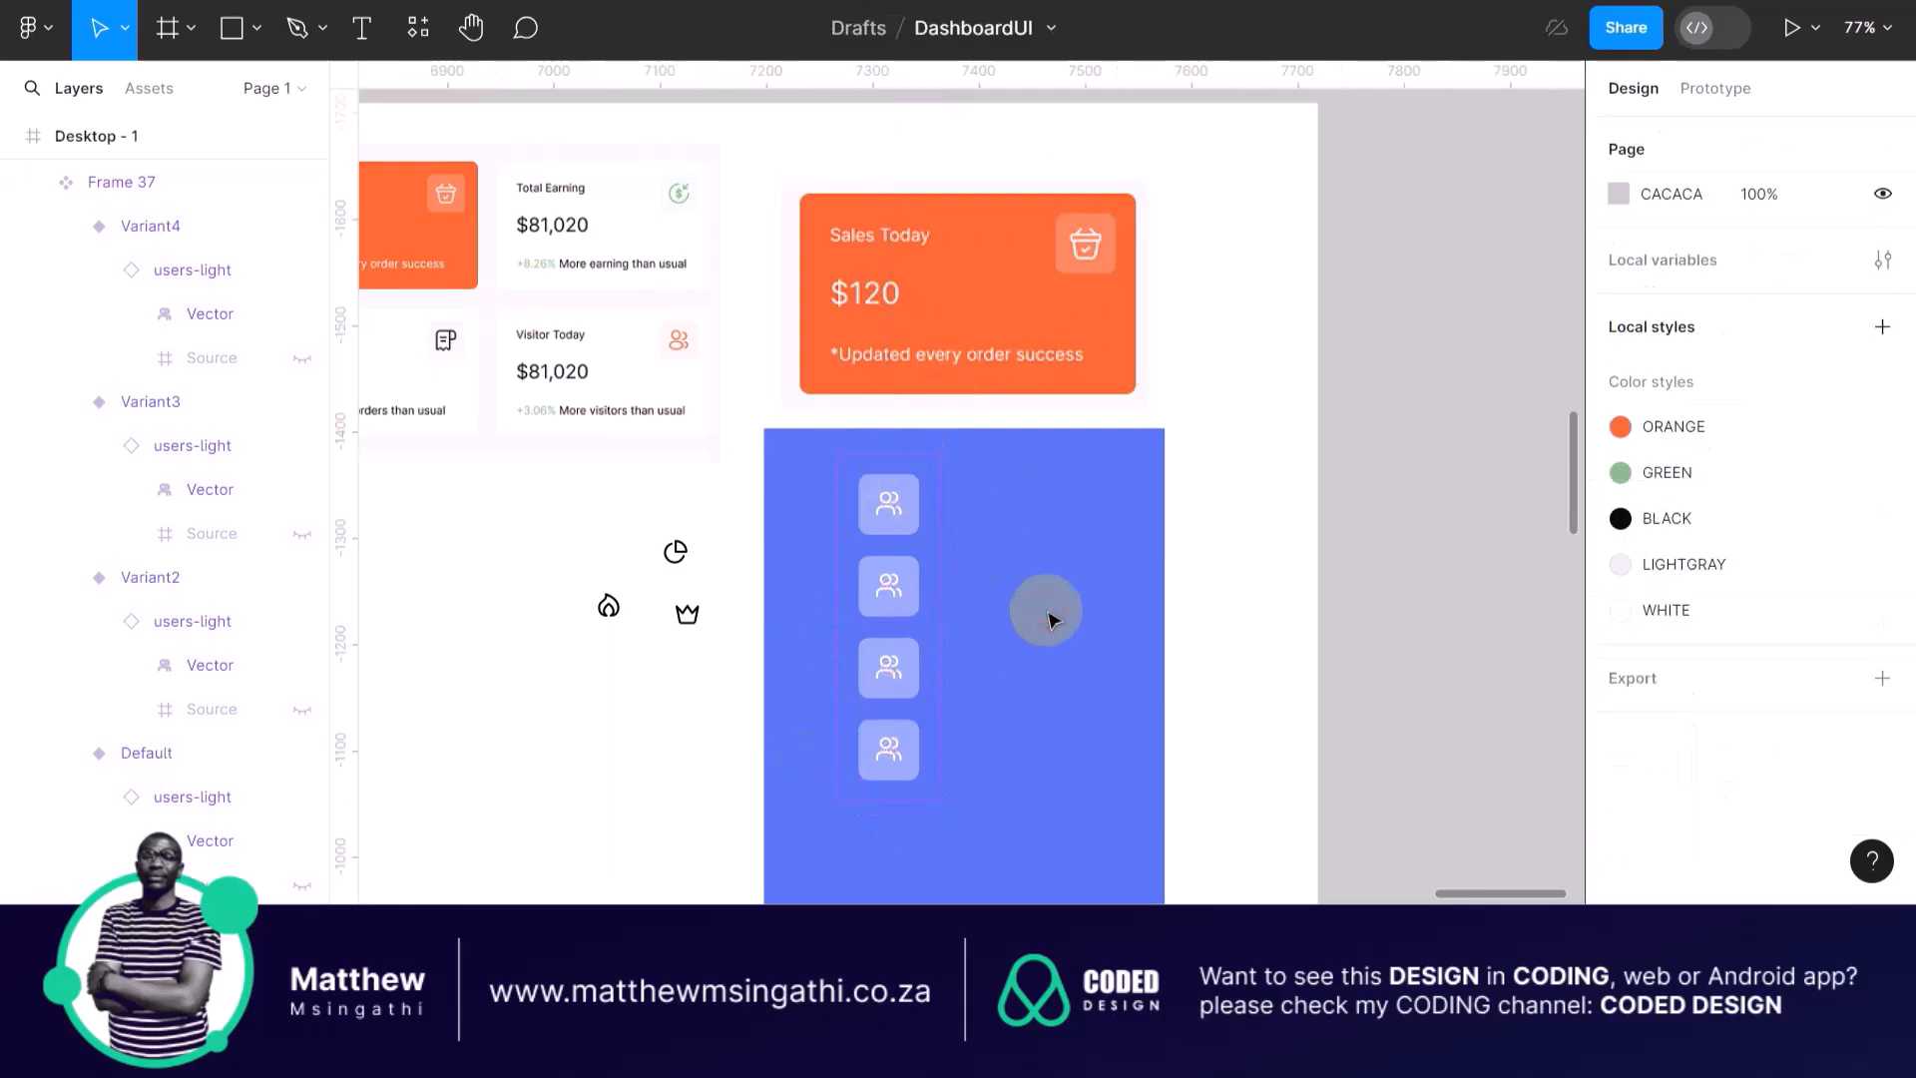
scroll(1046, 611, down, 2)
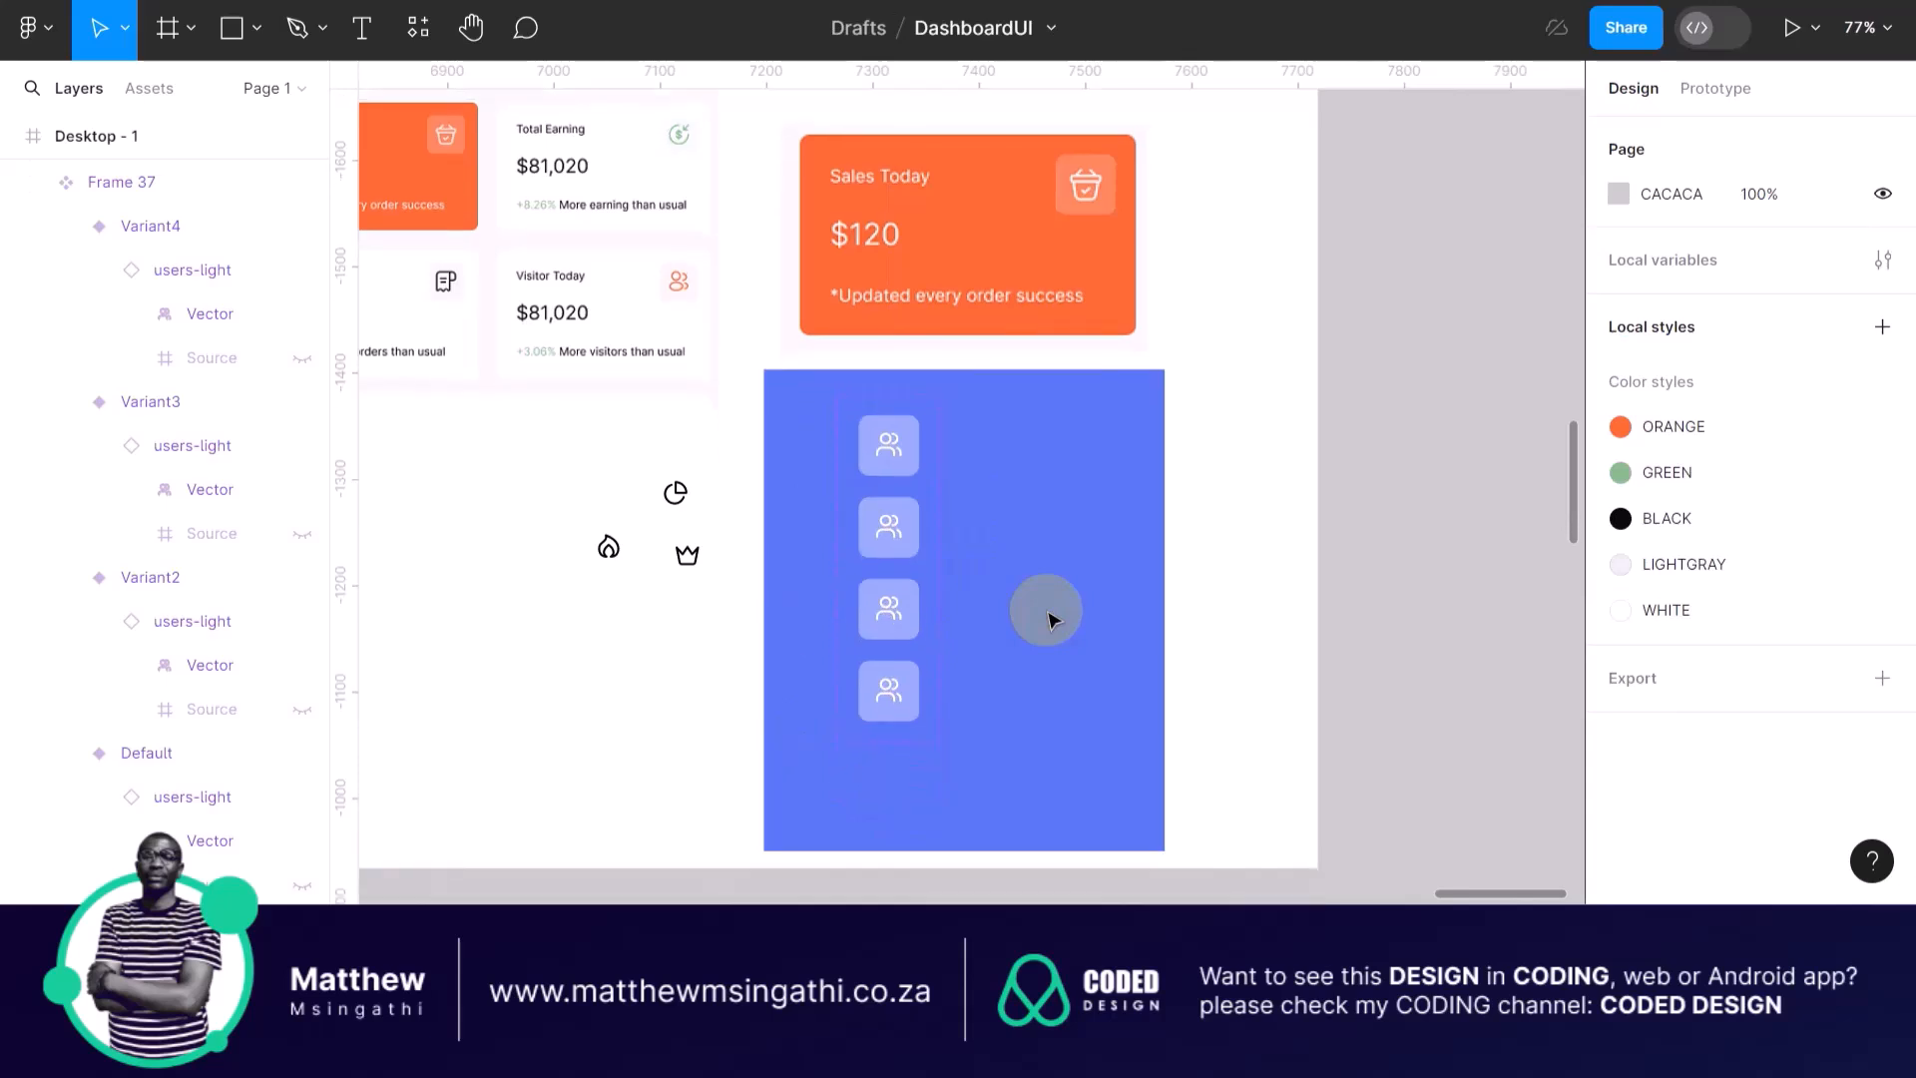
scroll(889, 518, up, 5)
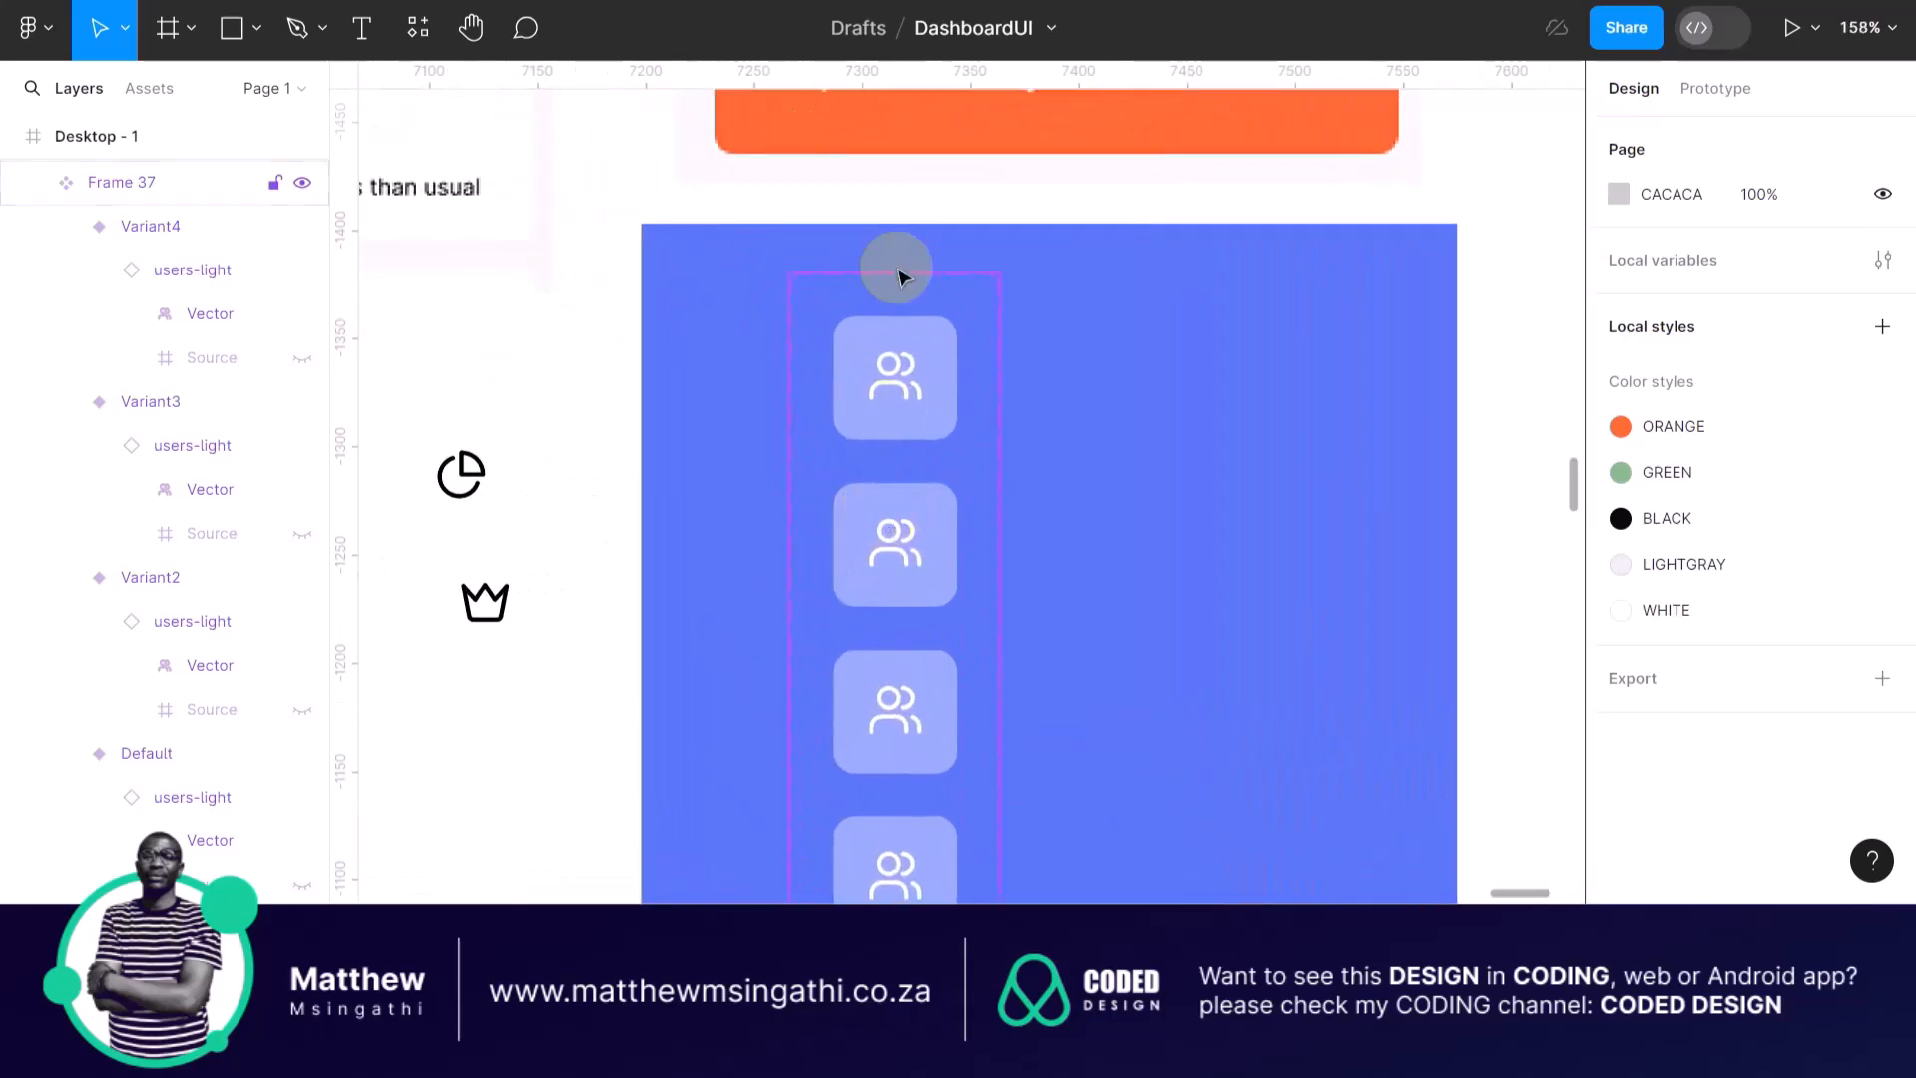
click(878, 334)
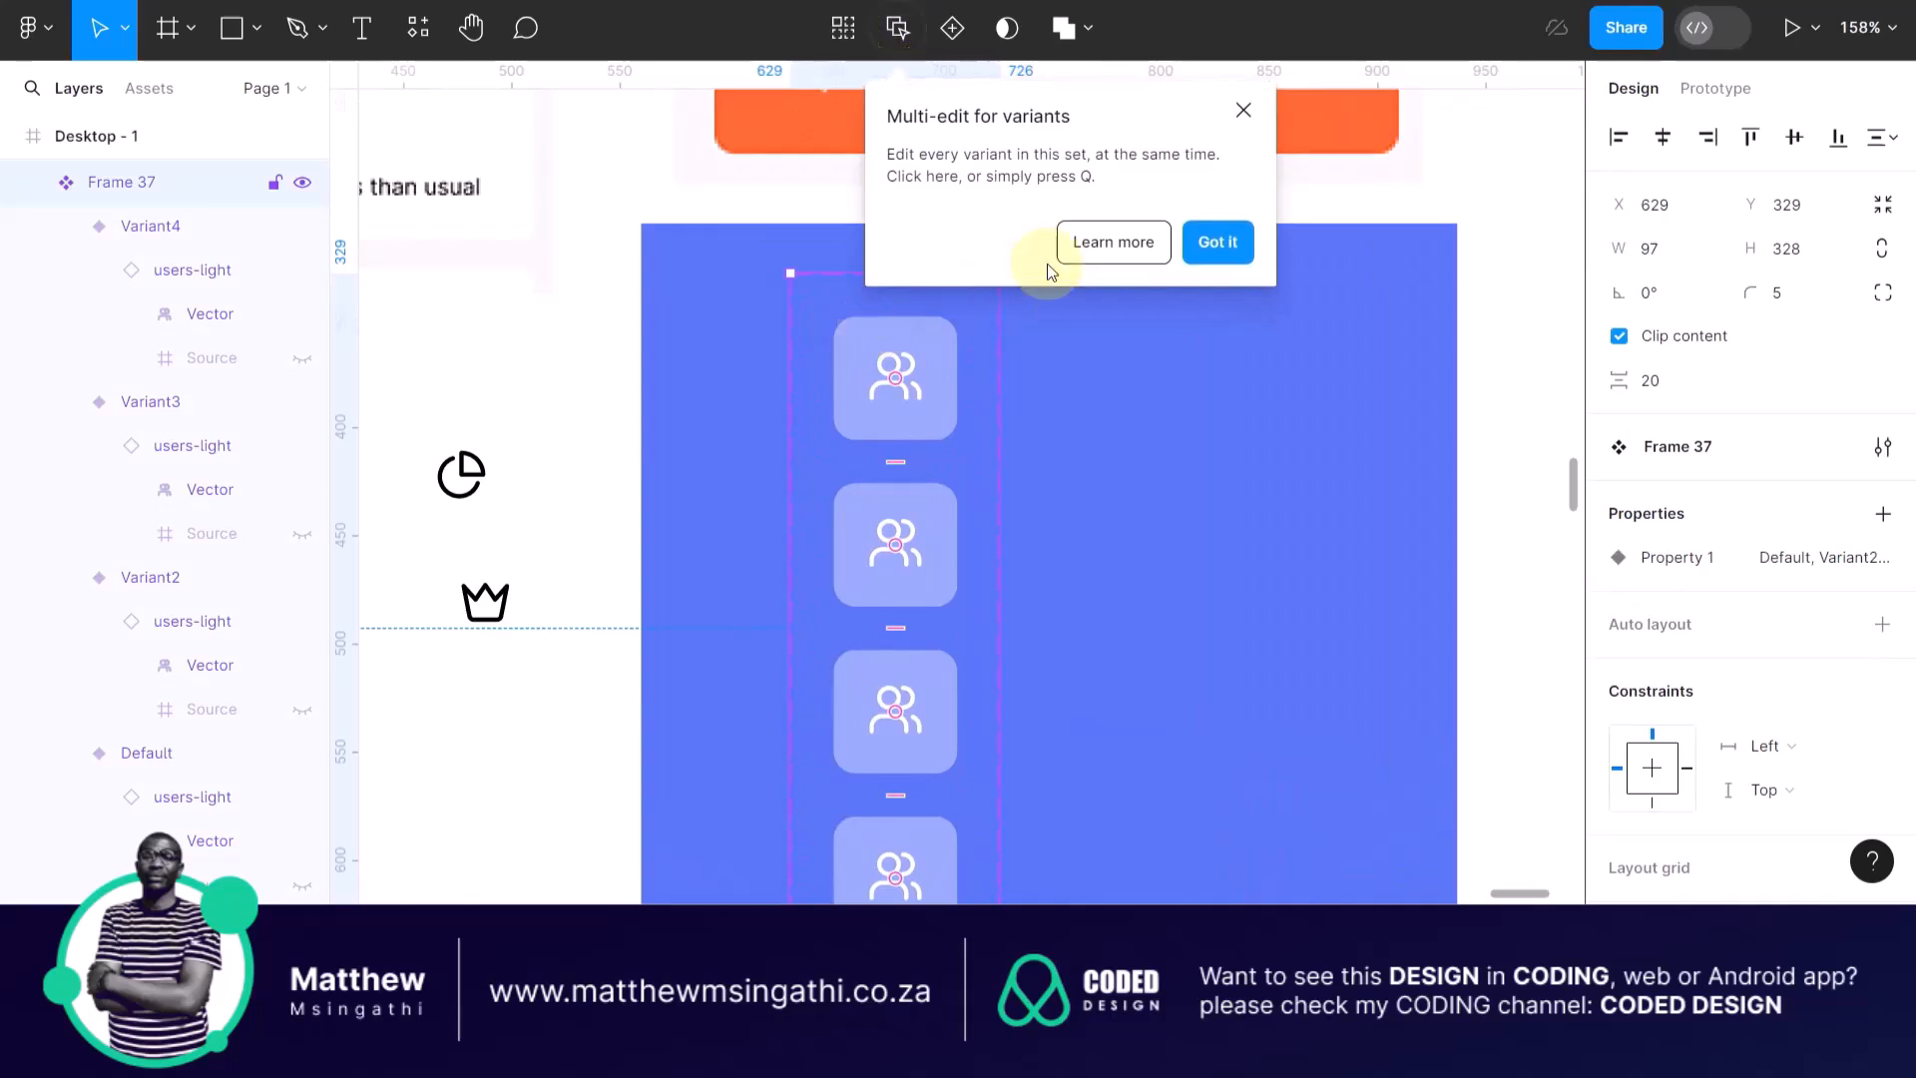
click(1241, 111)
scroll(1059, 377, down, 3)
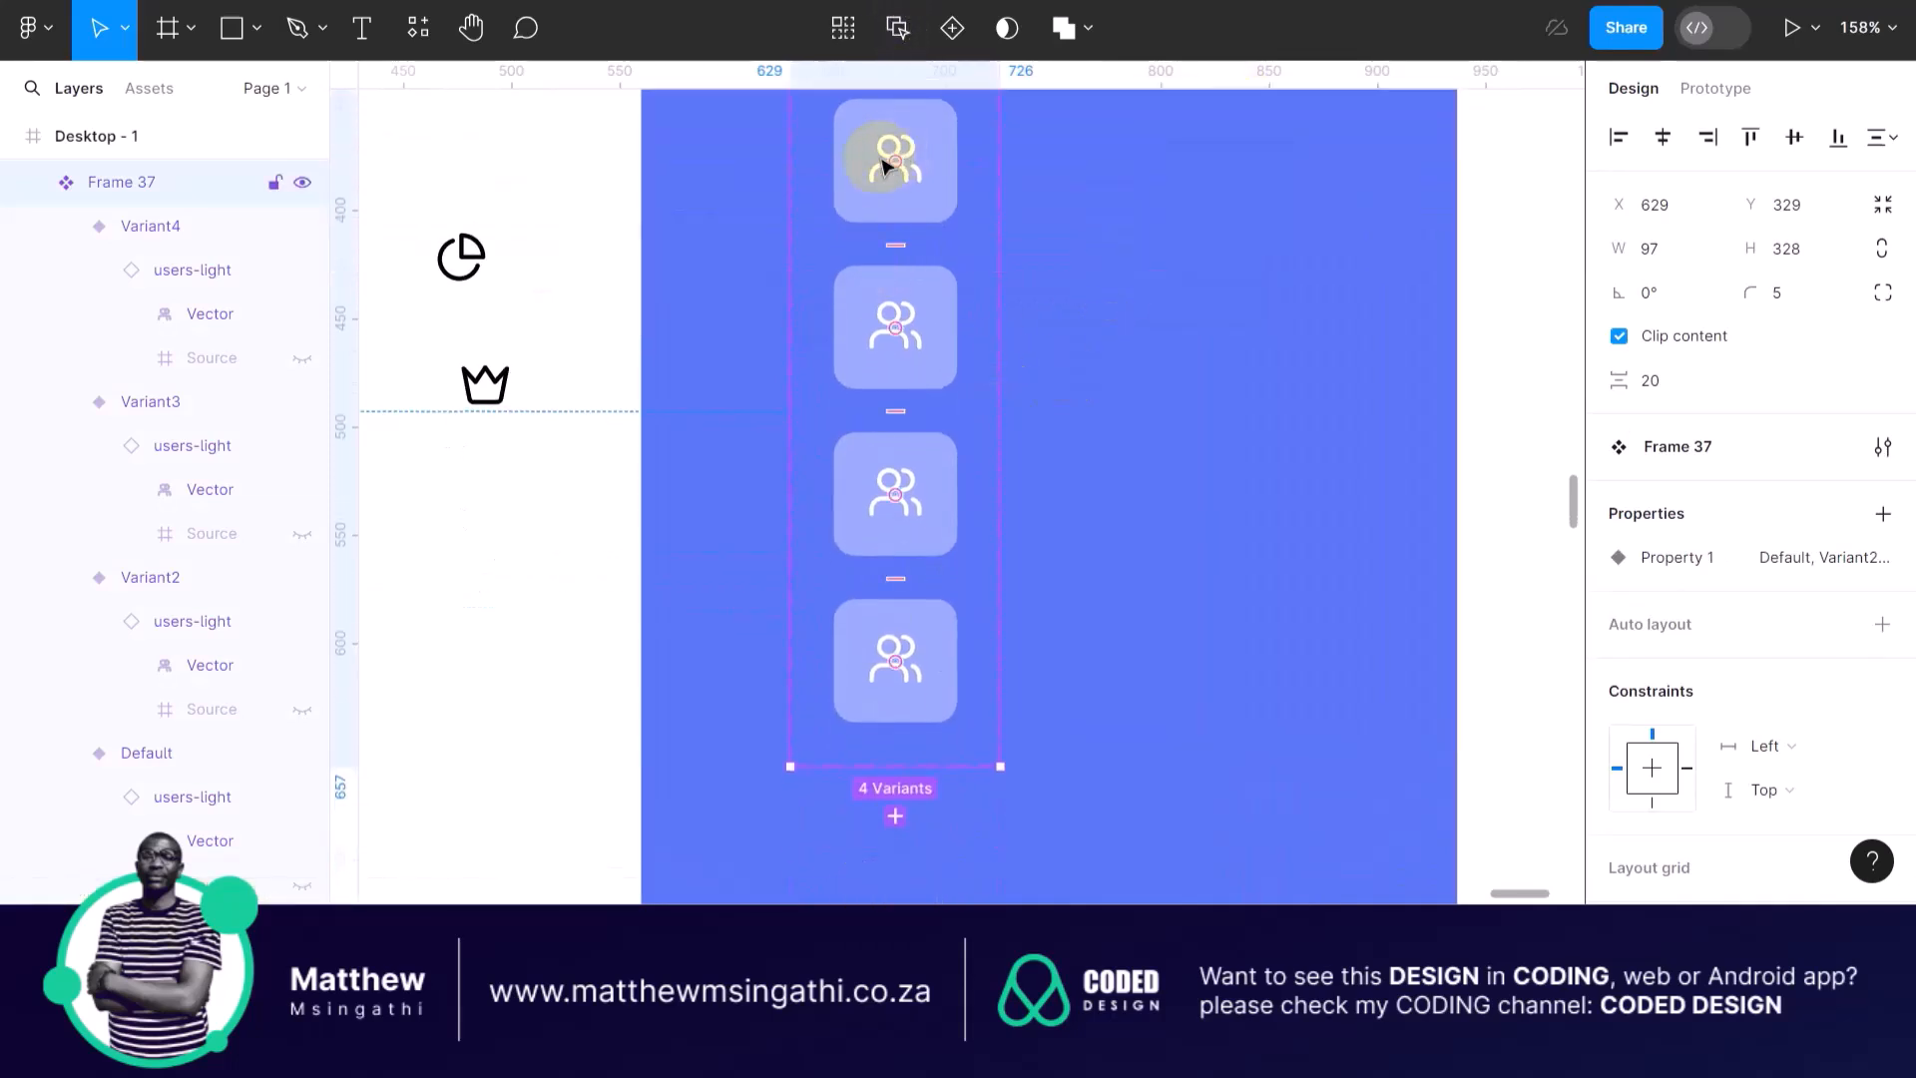
click(891, 313)
ctrl+scroll(891, 313, down, 3)
scroll(891, 313, up, 4)
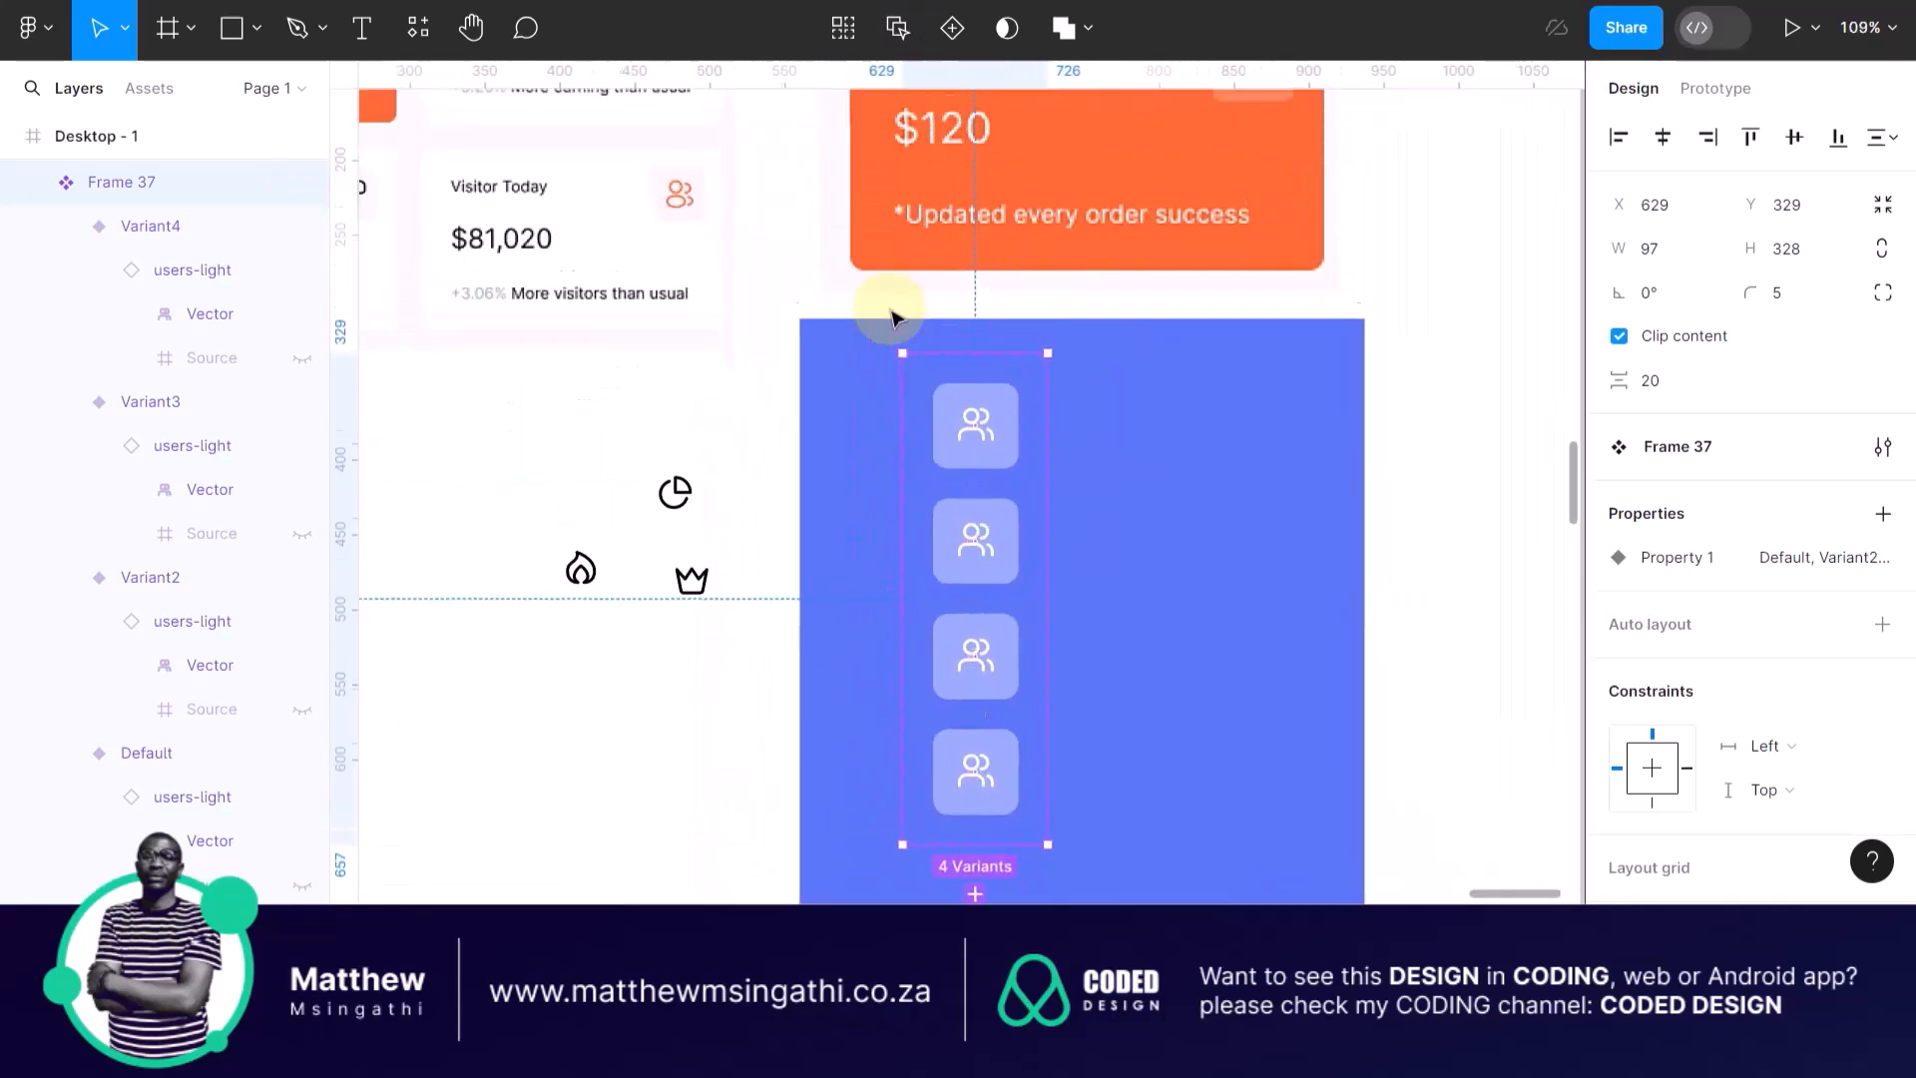
scroll(891, 313, up, 2)
scroll(891, 314, left, 2)
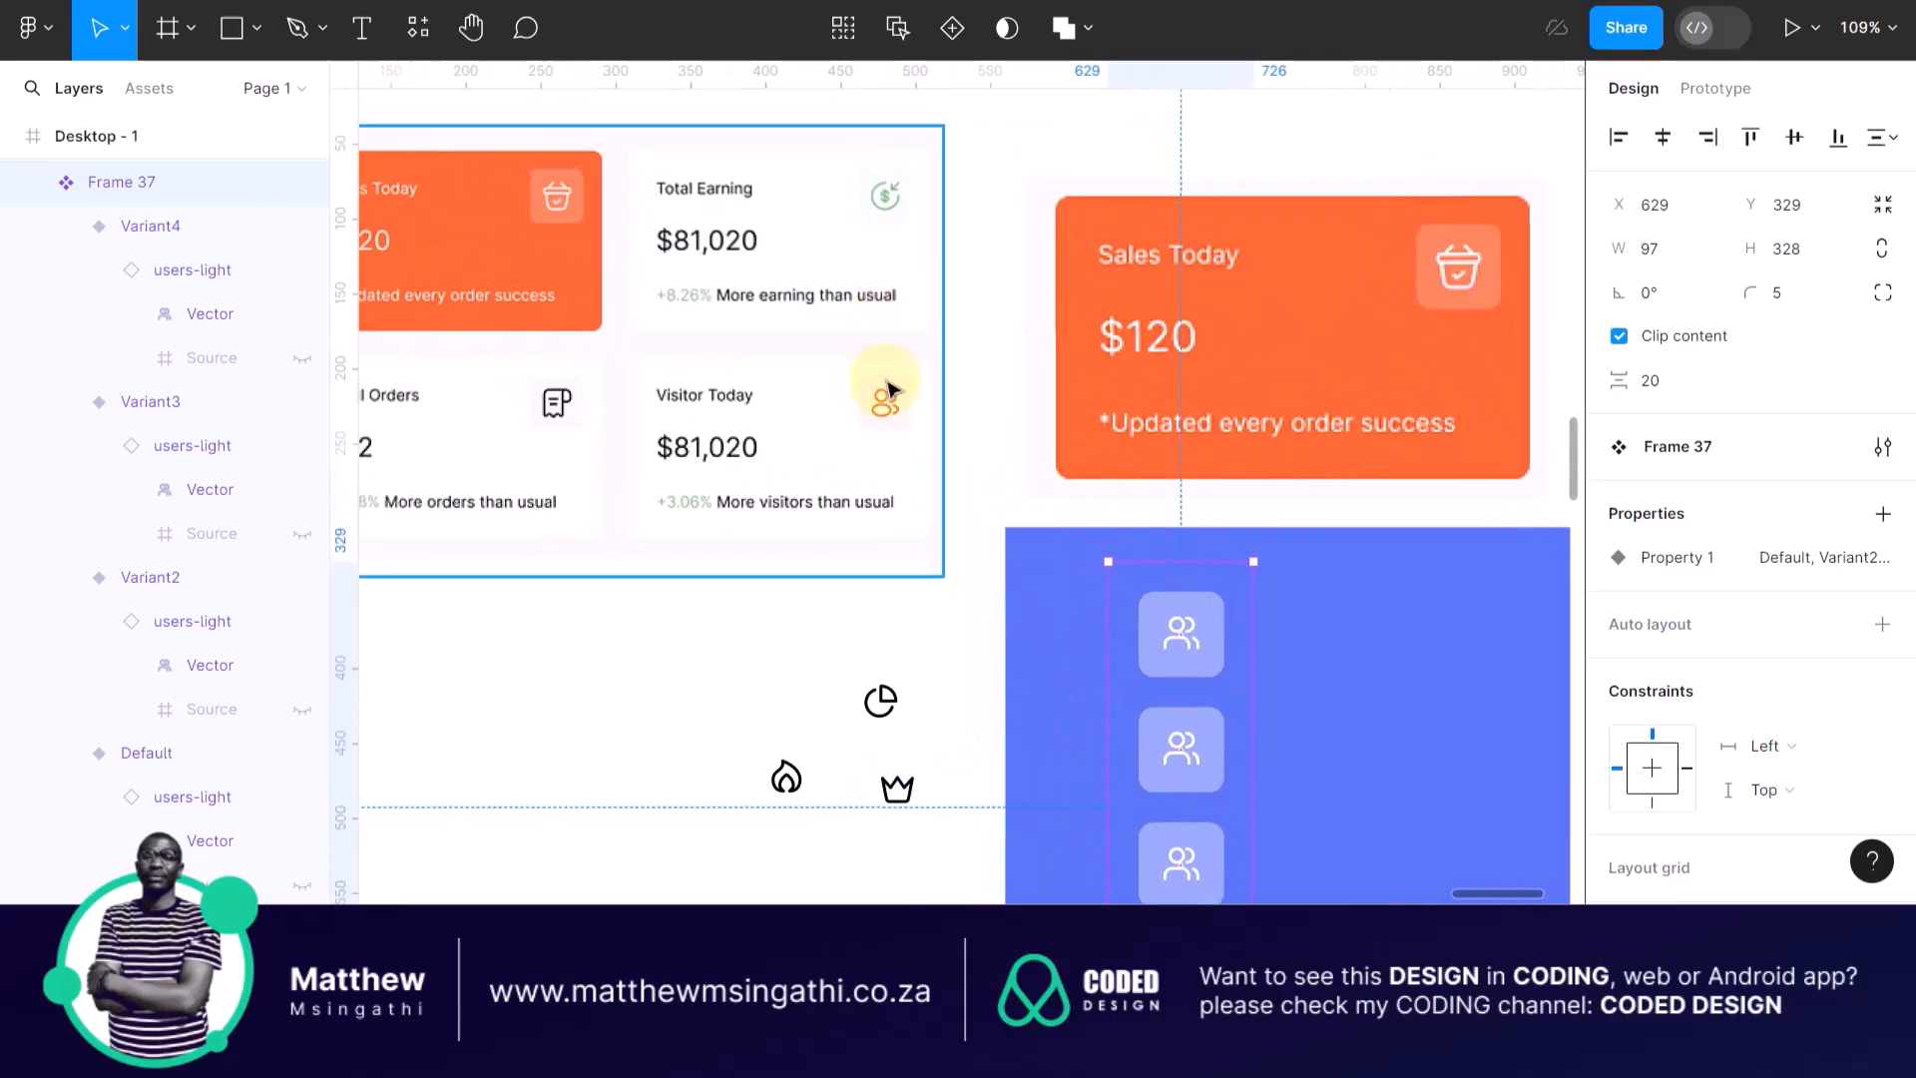
scroll(891, 404, down, 5)
scroll(891, 404, right, 2)
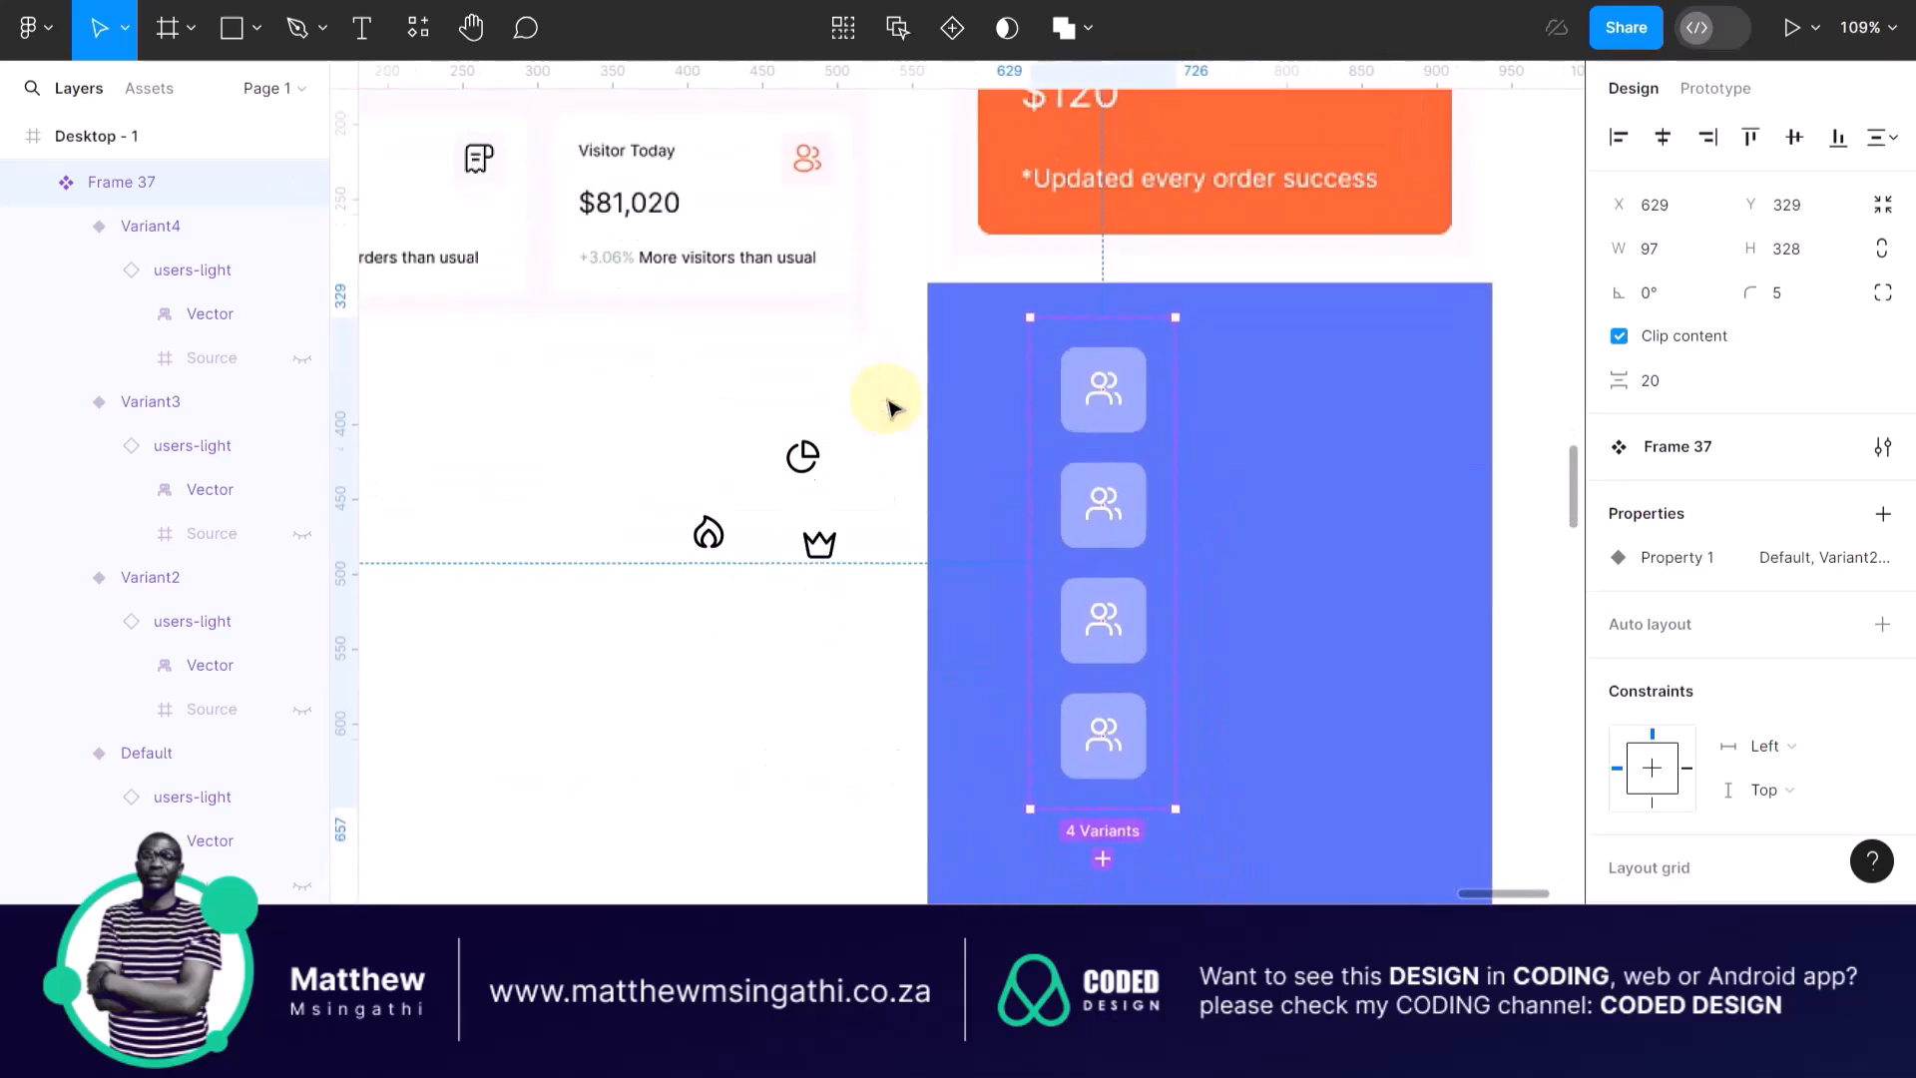
scroll(891, 407, up, 5)
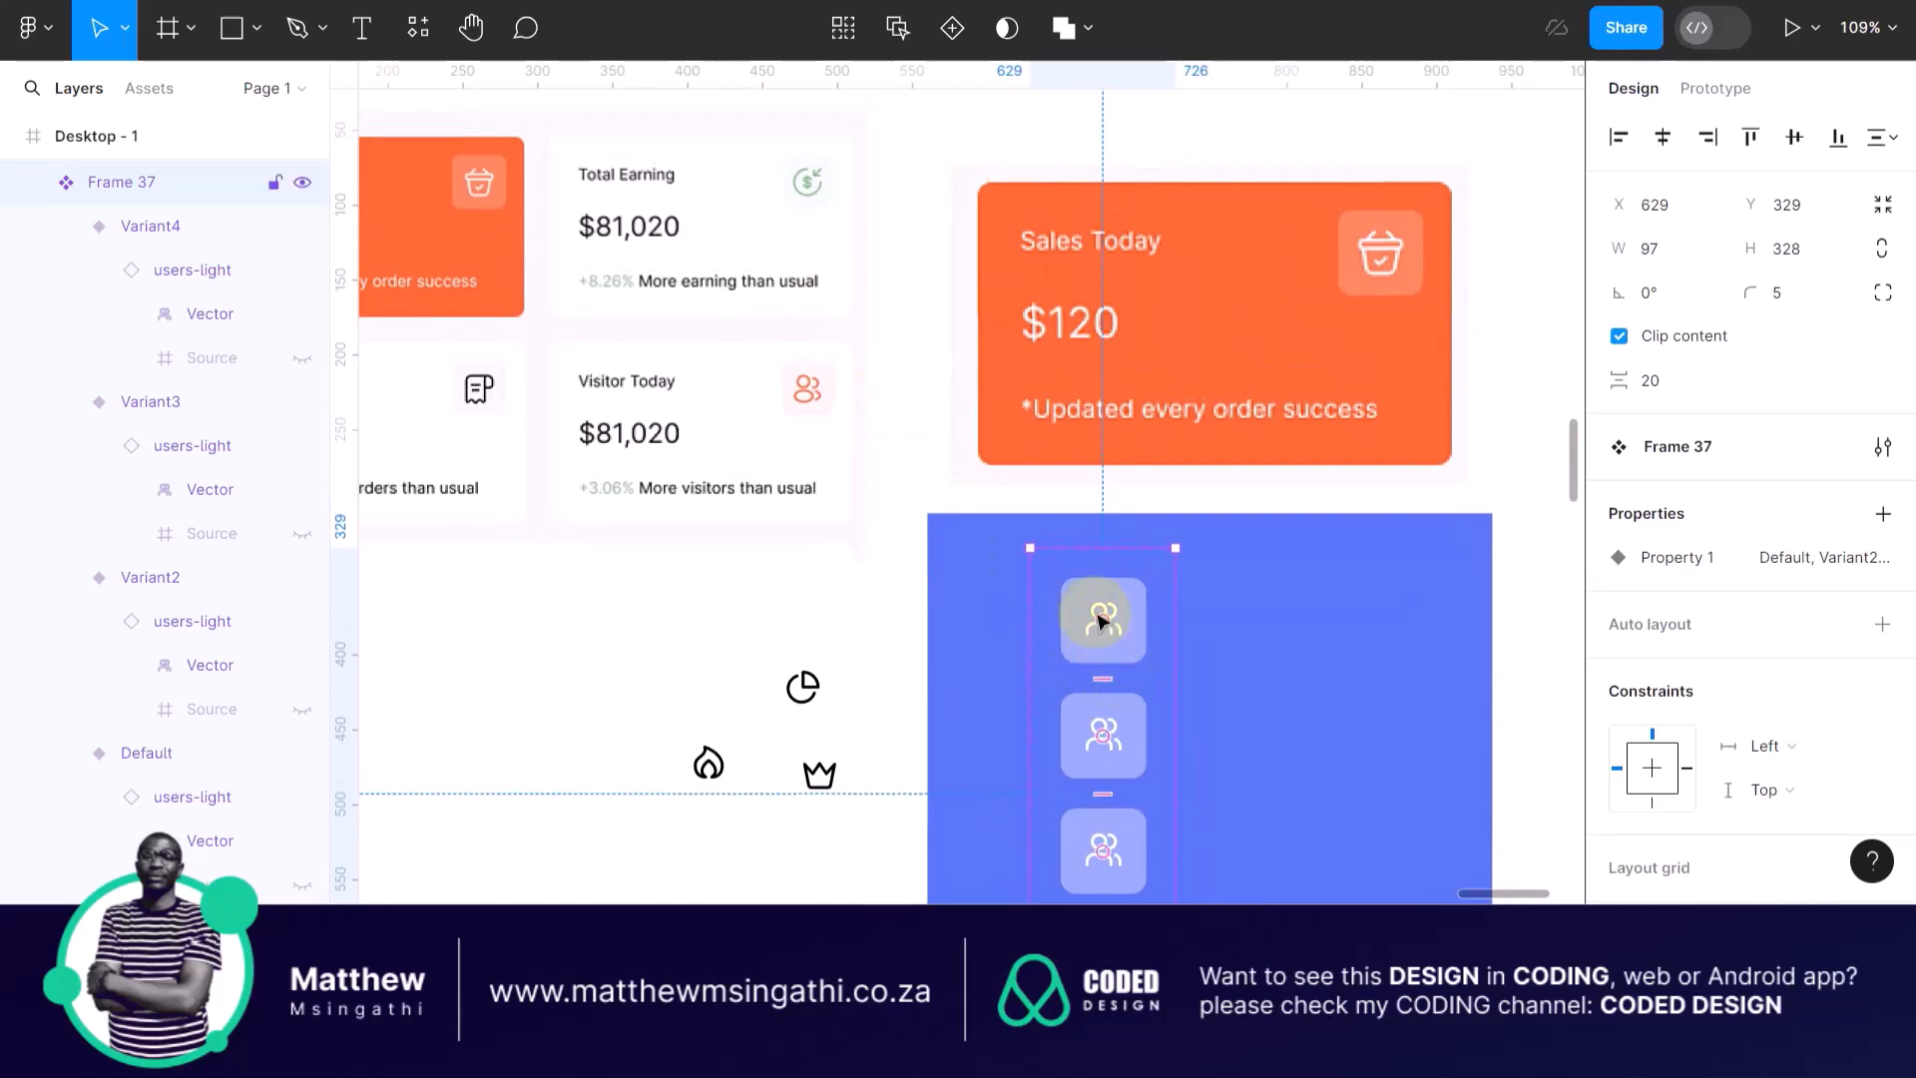
scroll(1098, 619, down, 4)
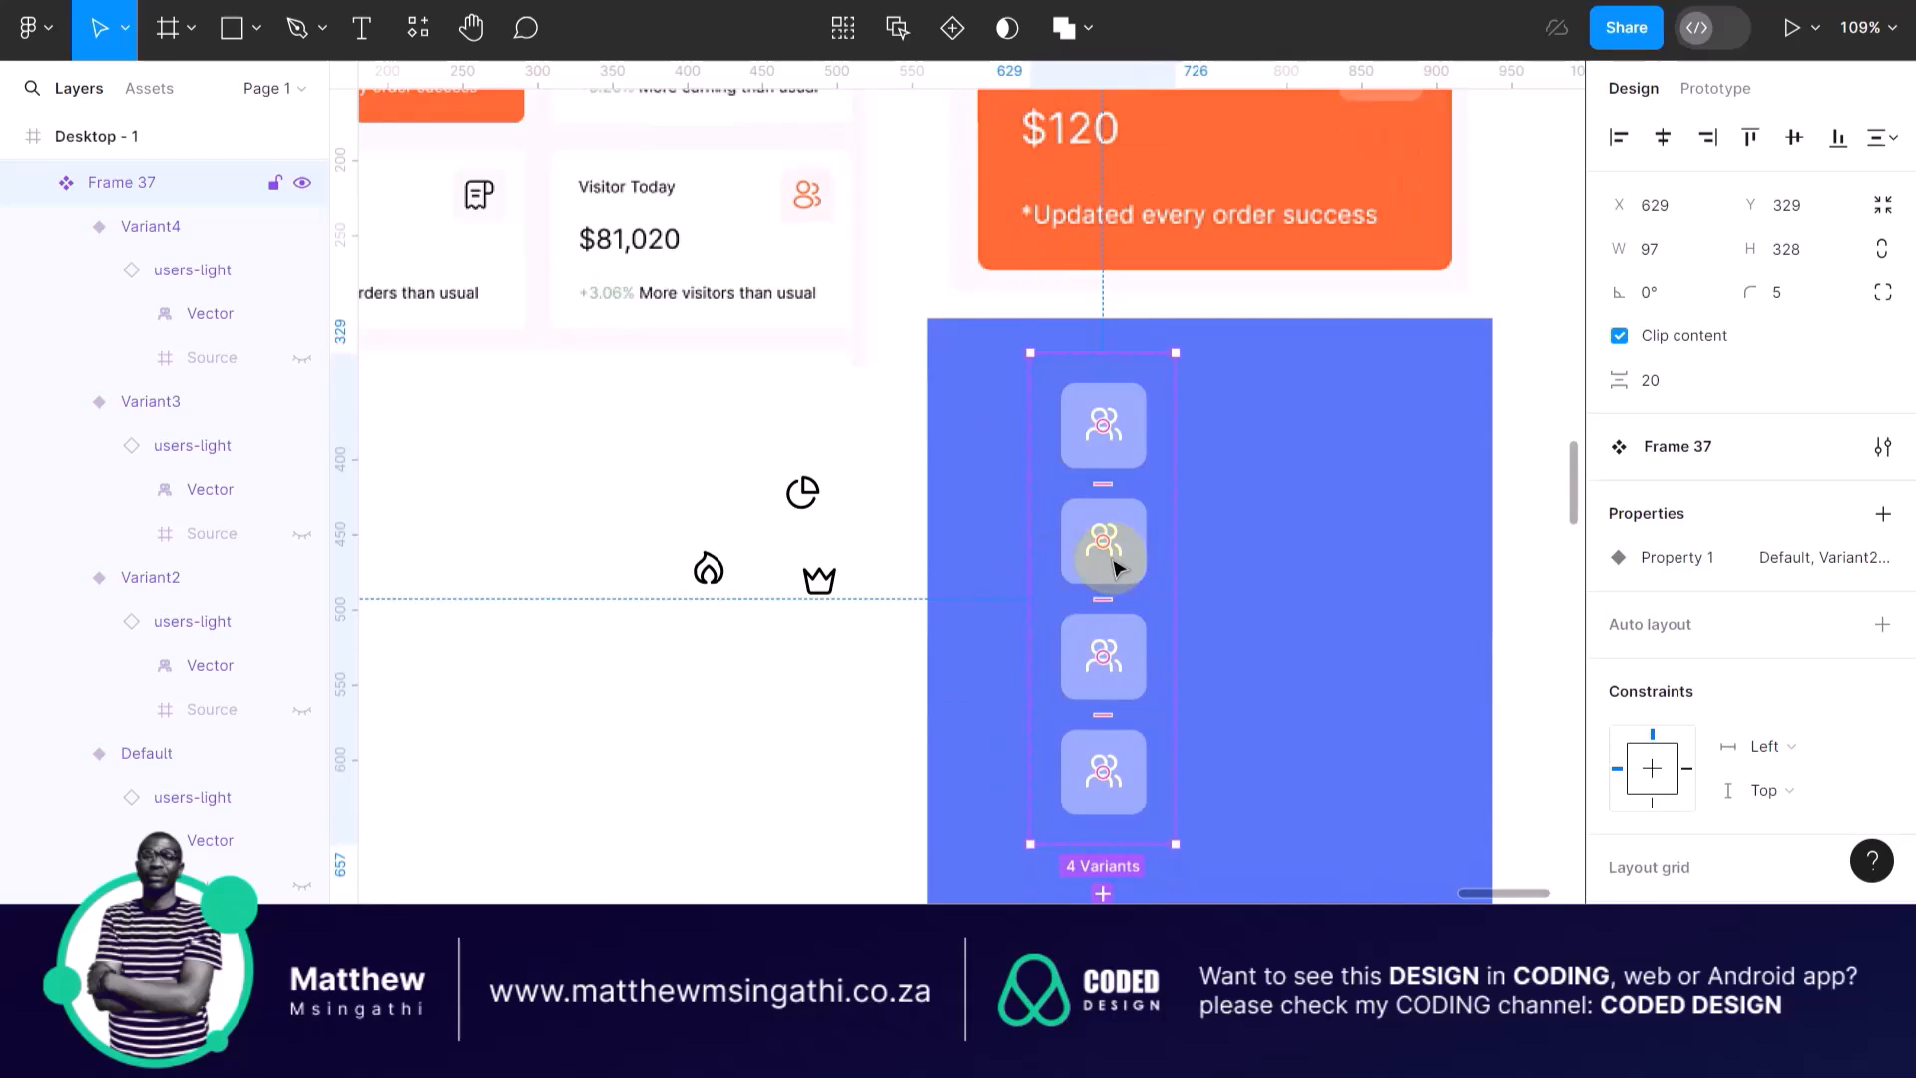
Recolor the users-light icon in Variant2 with the ORANGE color style and dismiss the multi-edit tip.
scroll(1113, 567, up, 5)
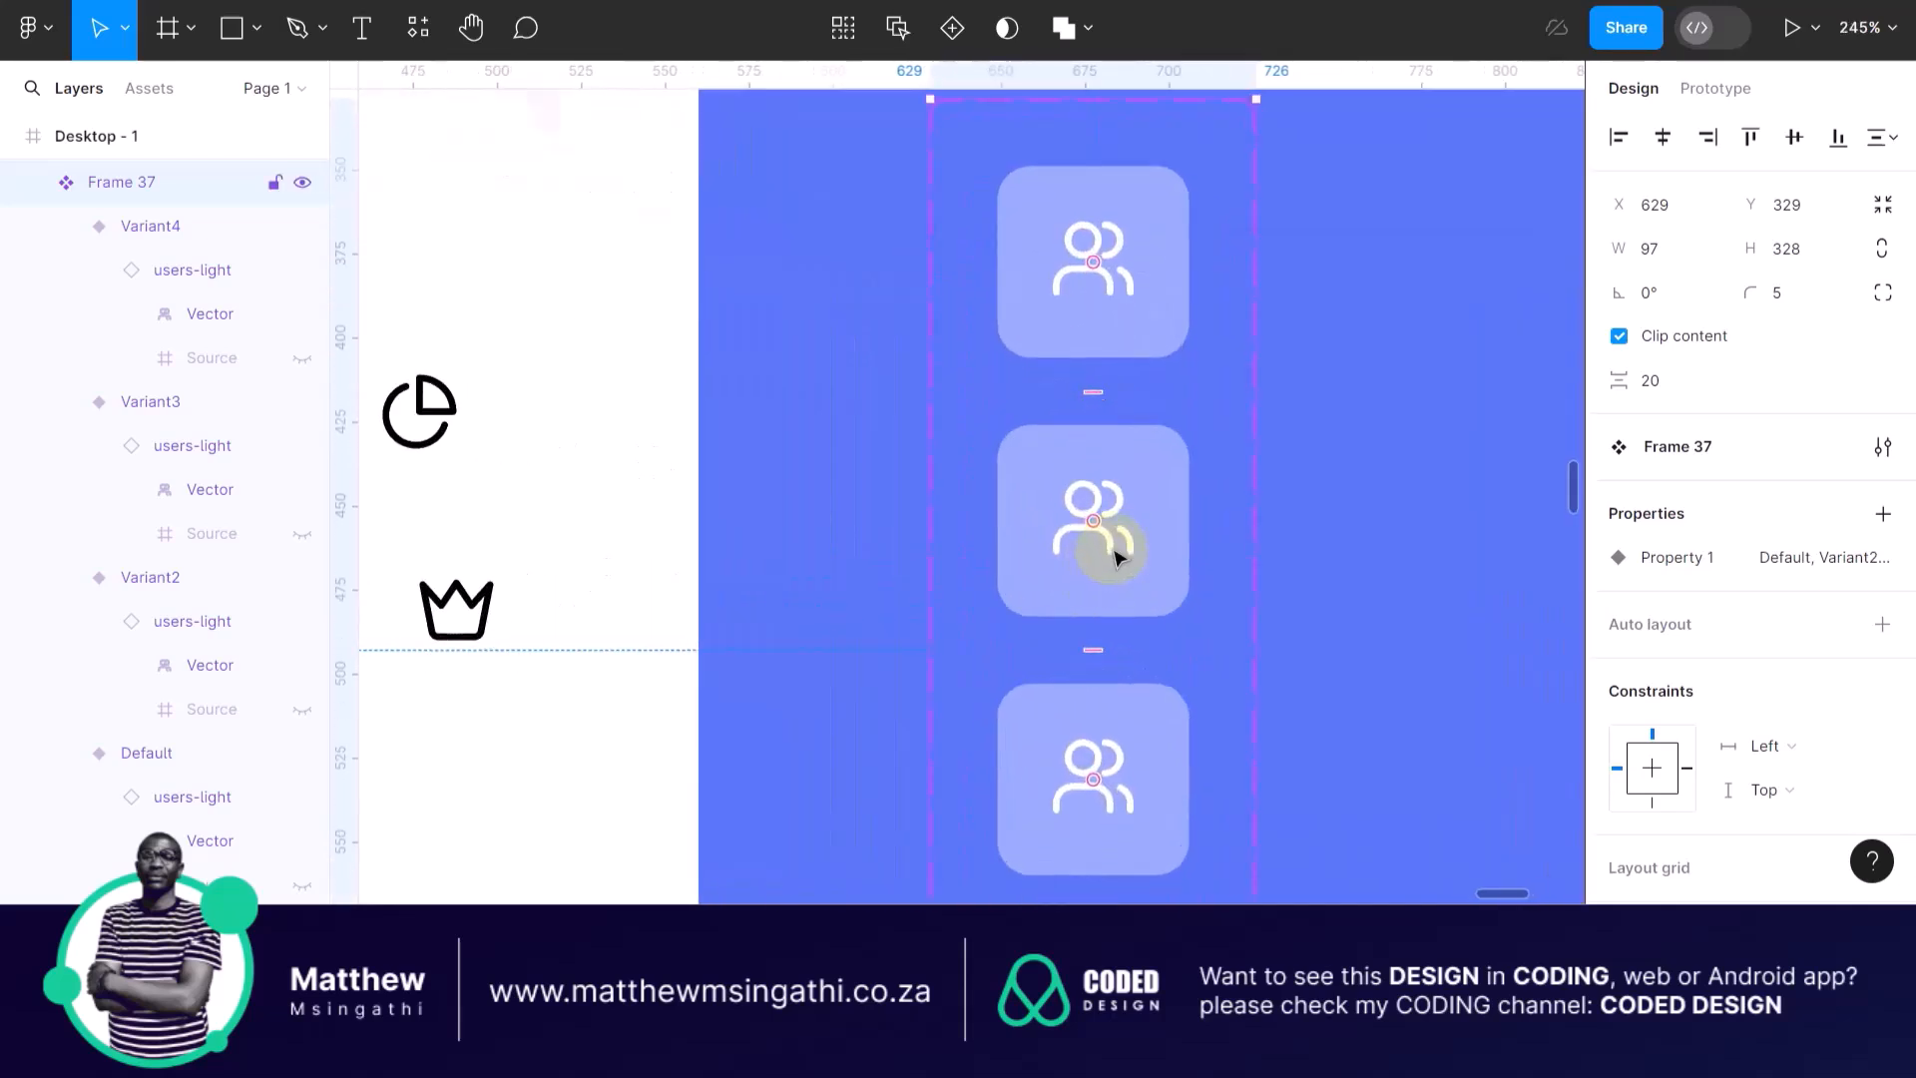
double_click(1115, 552)
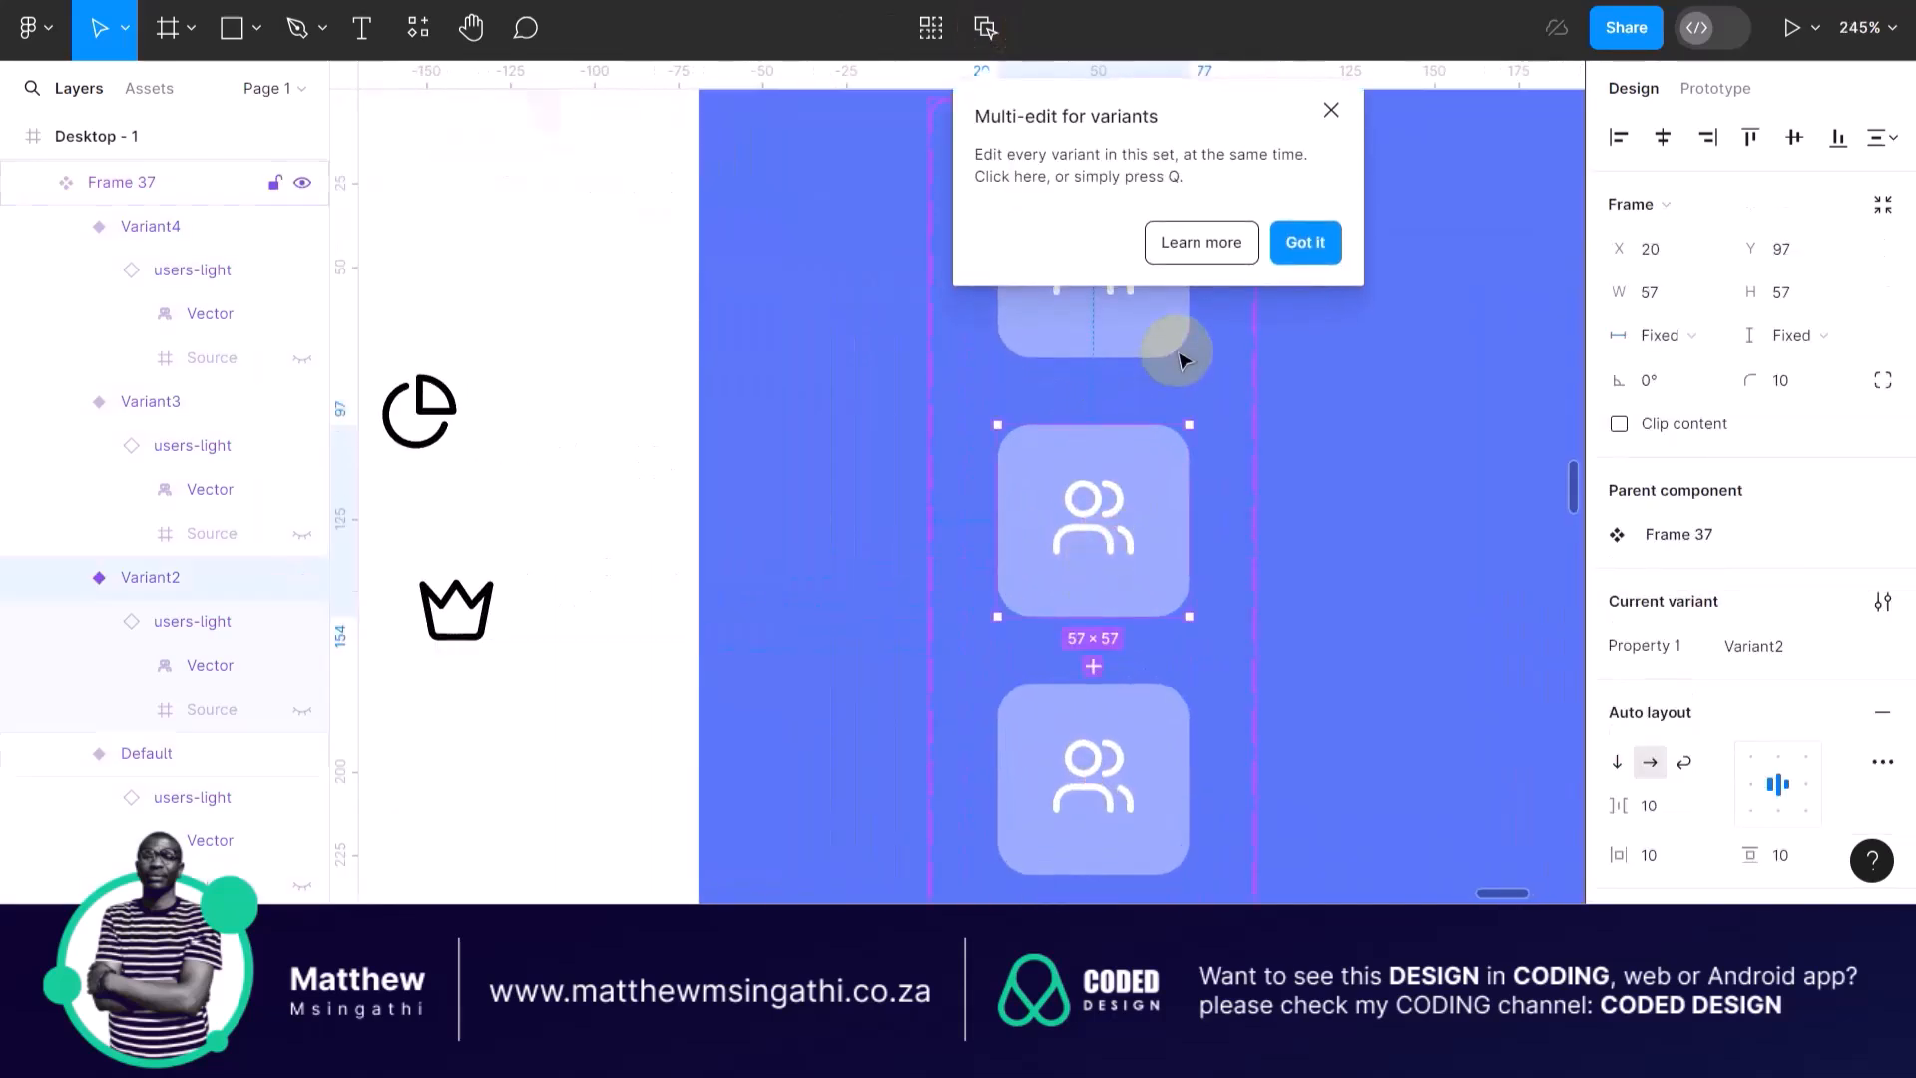
double_click(1101, 526)
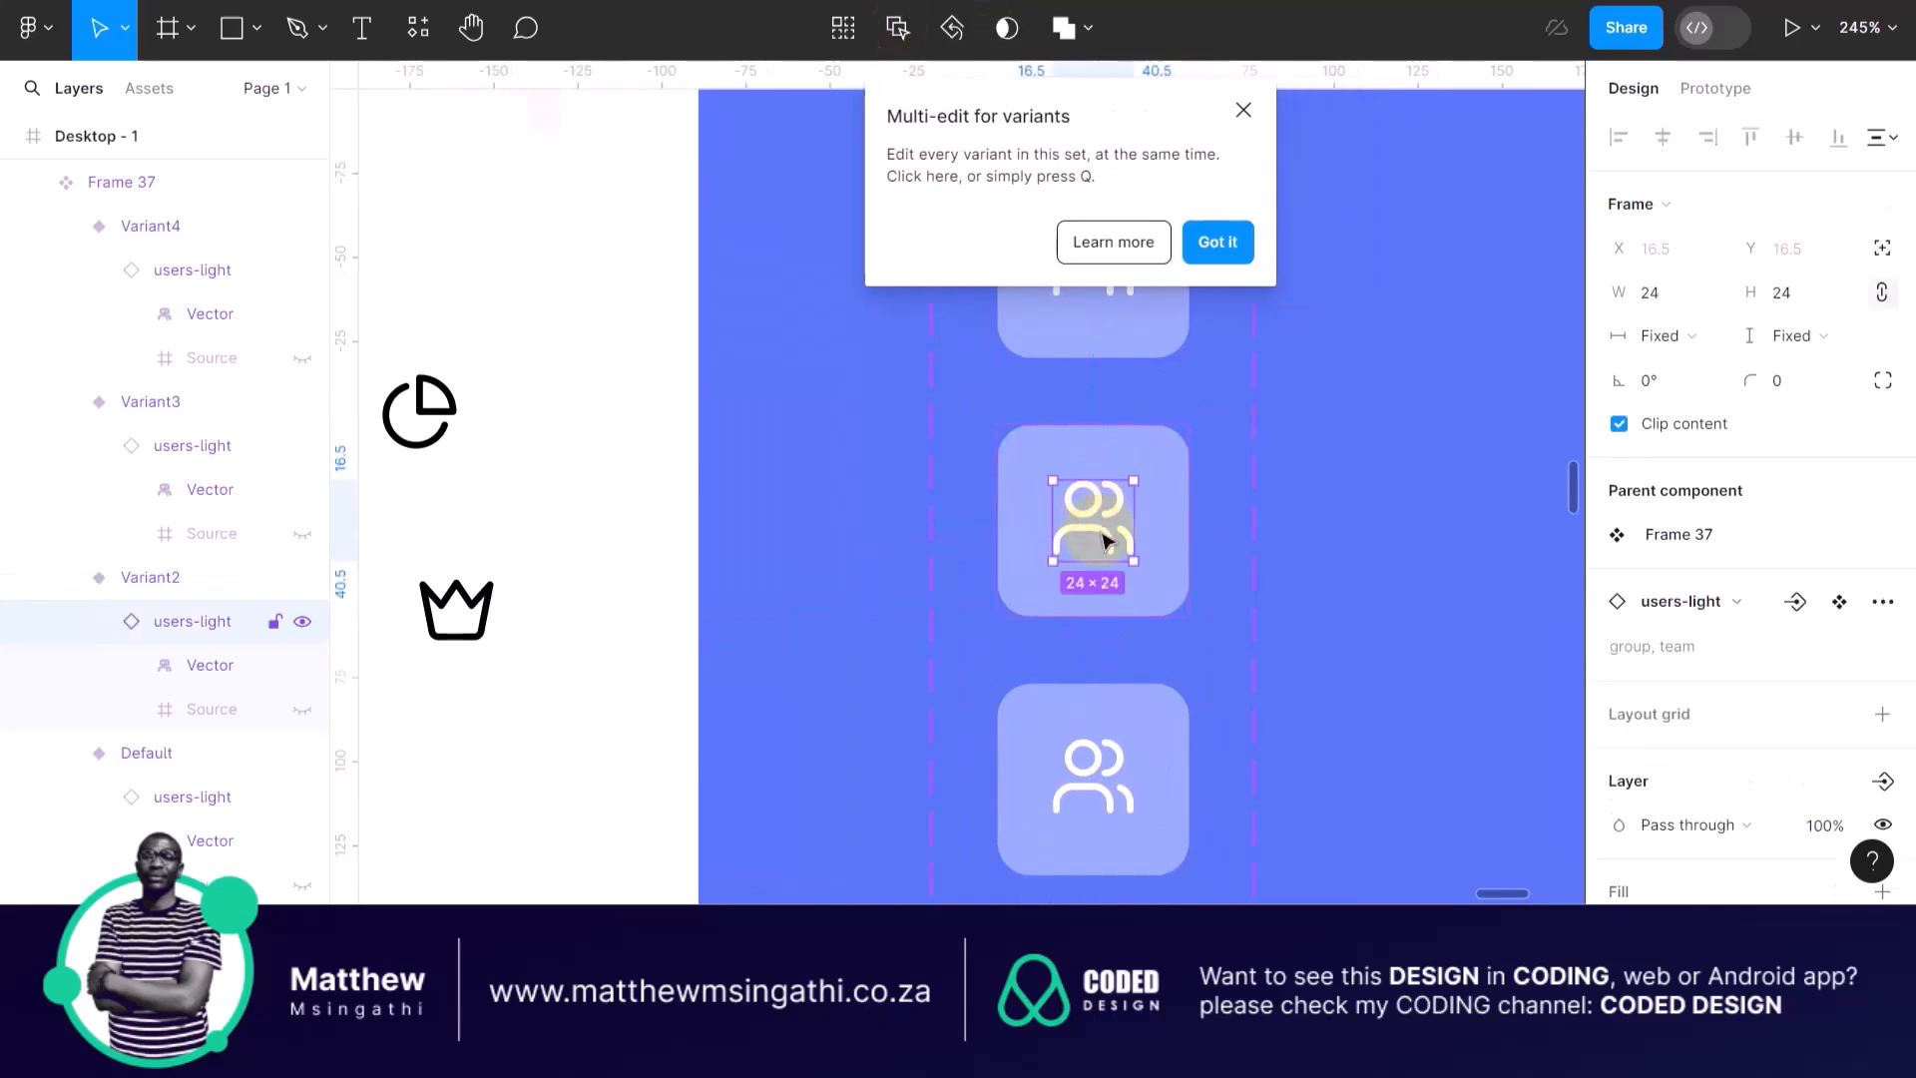
scroll(1554, 658, down, 3)
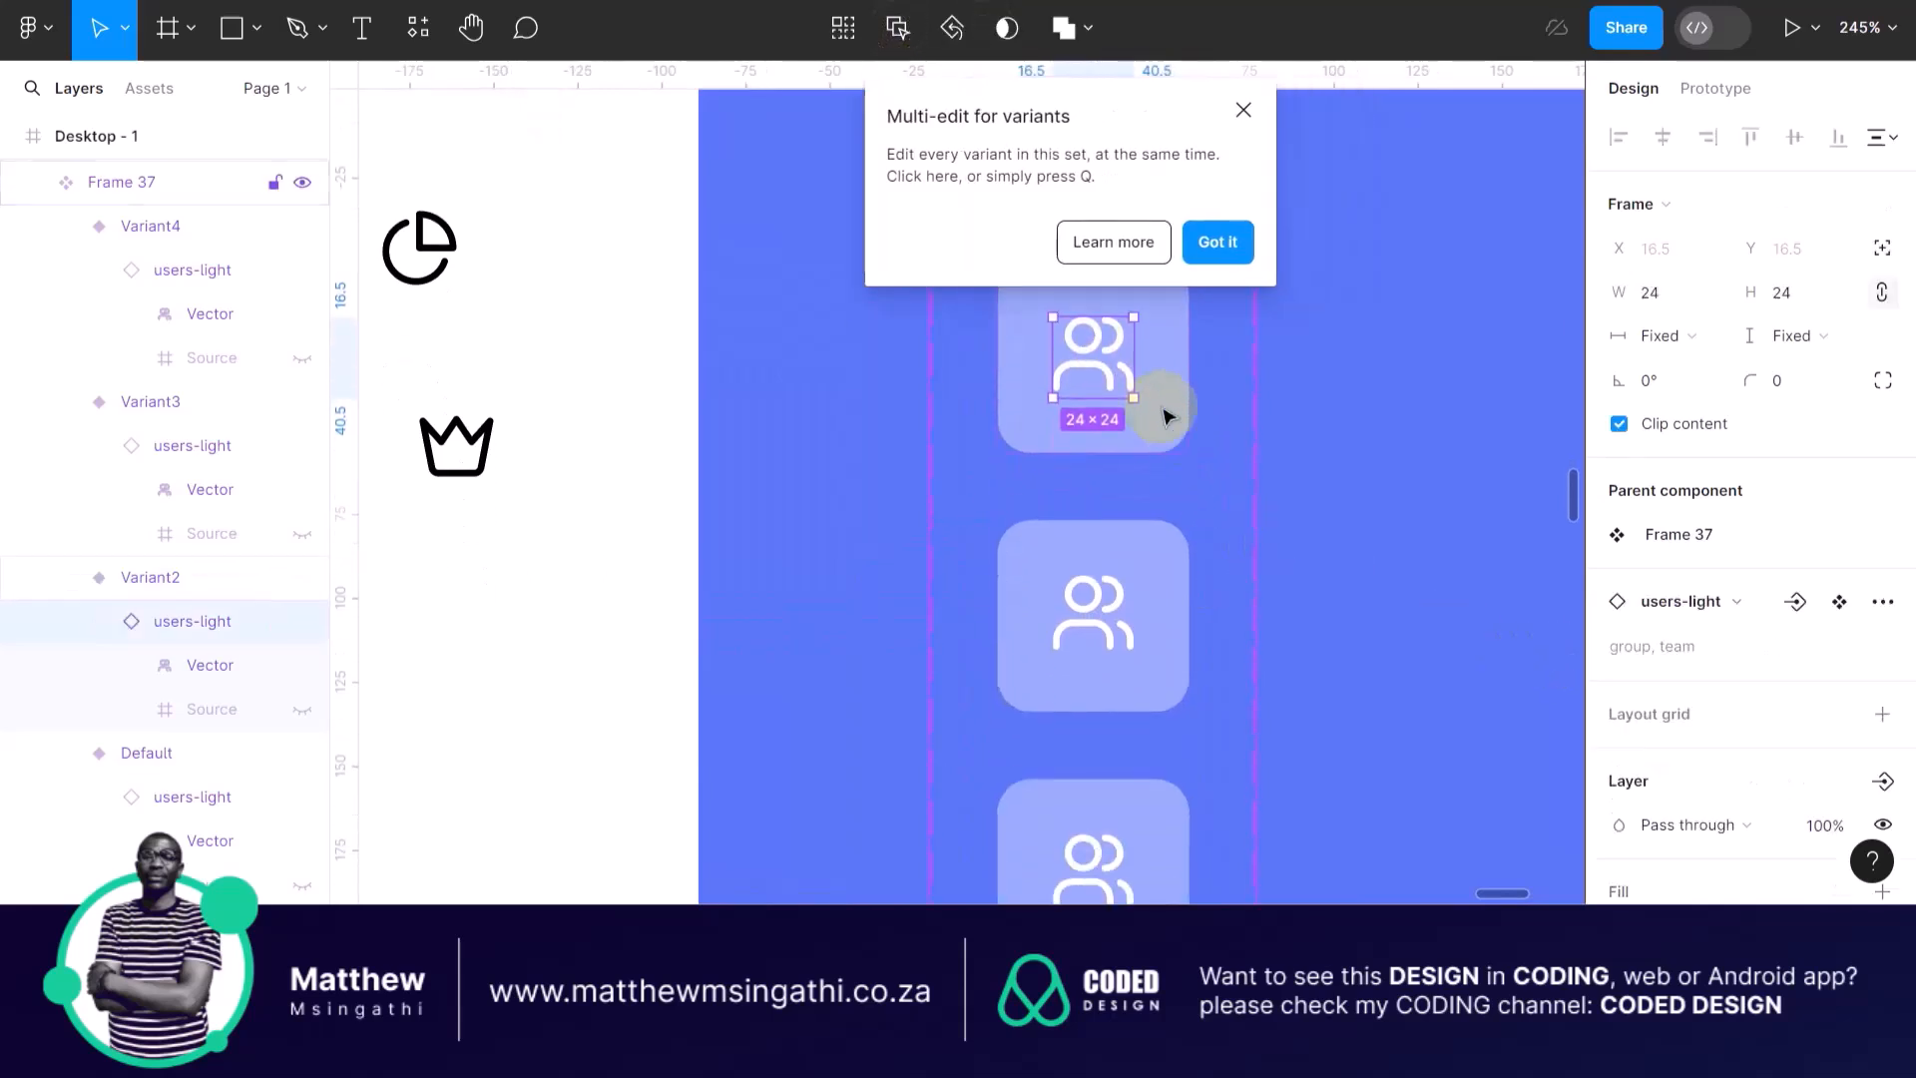
scroll(1769, 768, down, 3)
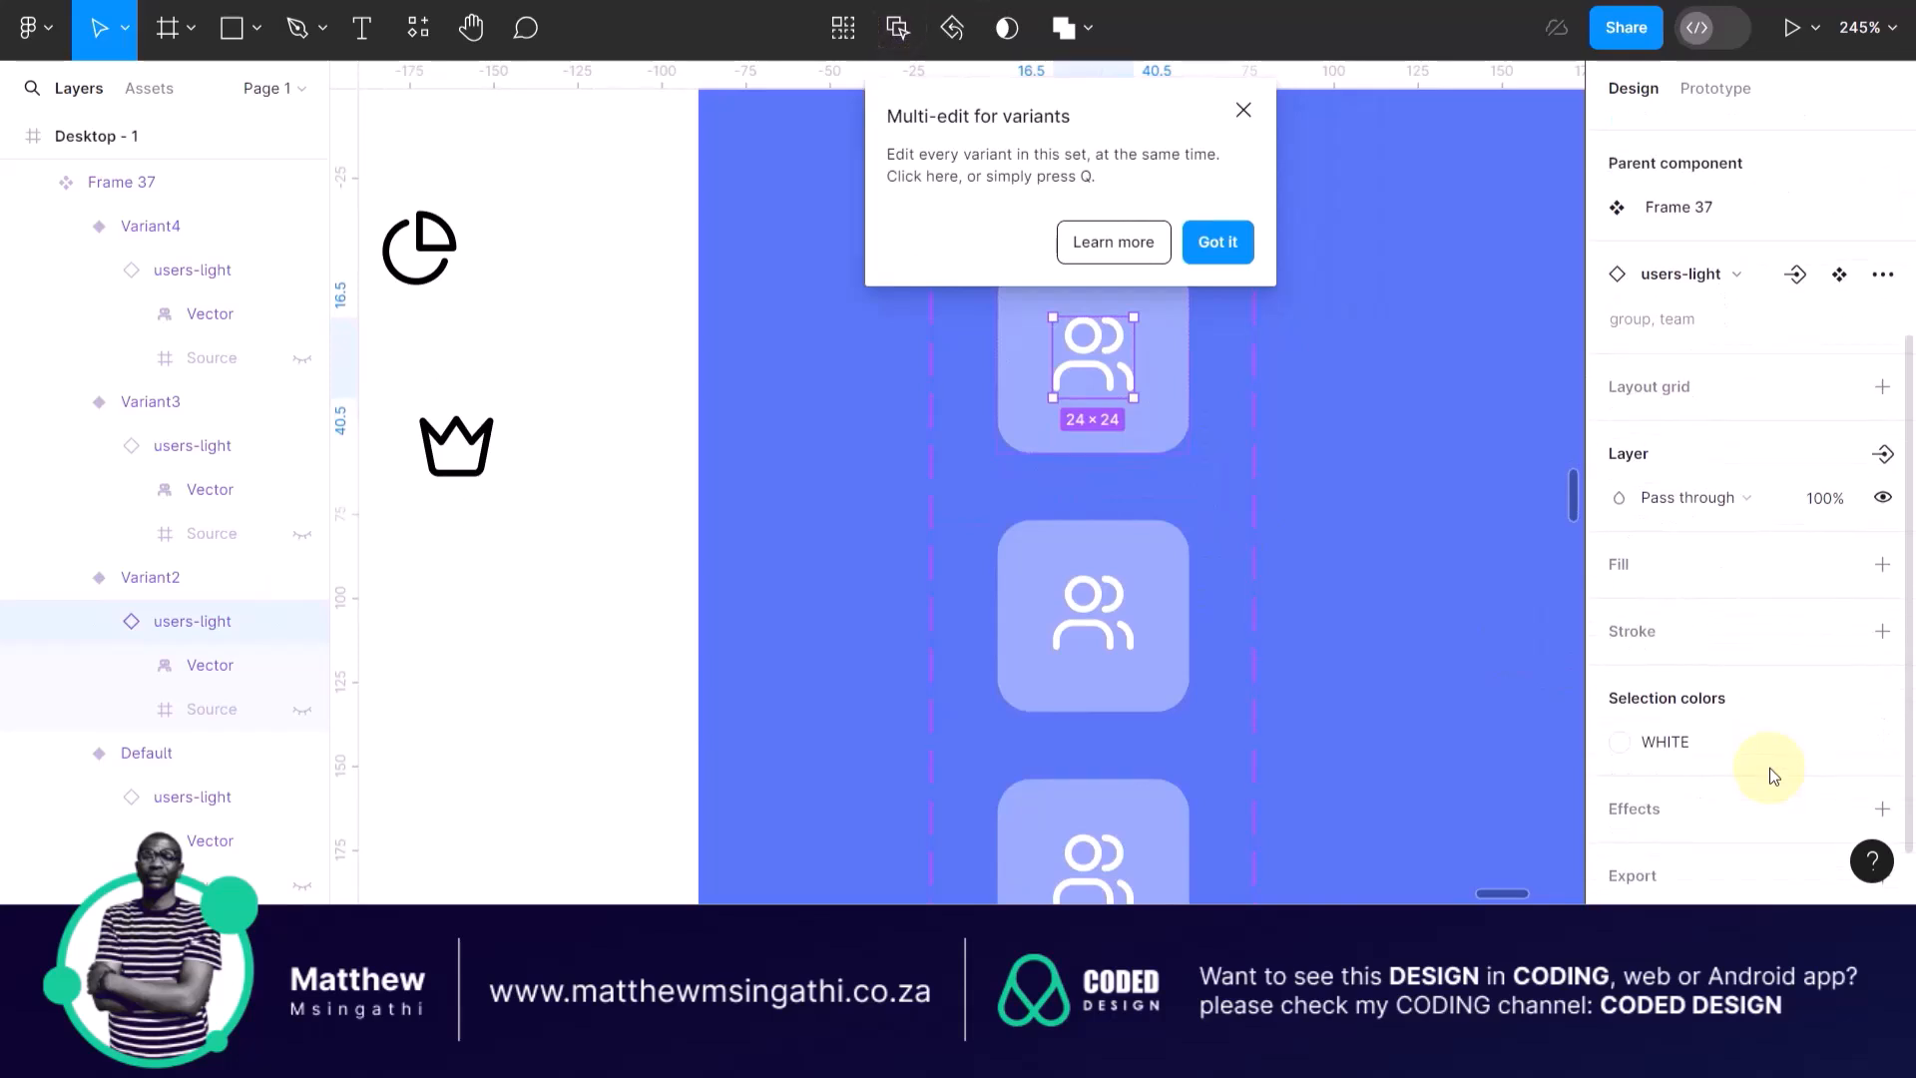
scroll(1769, 768, down, 1)
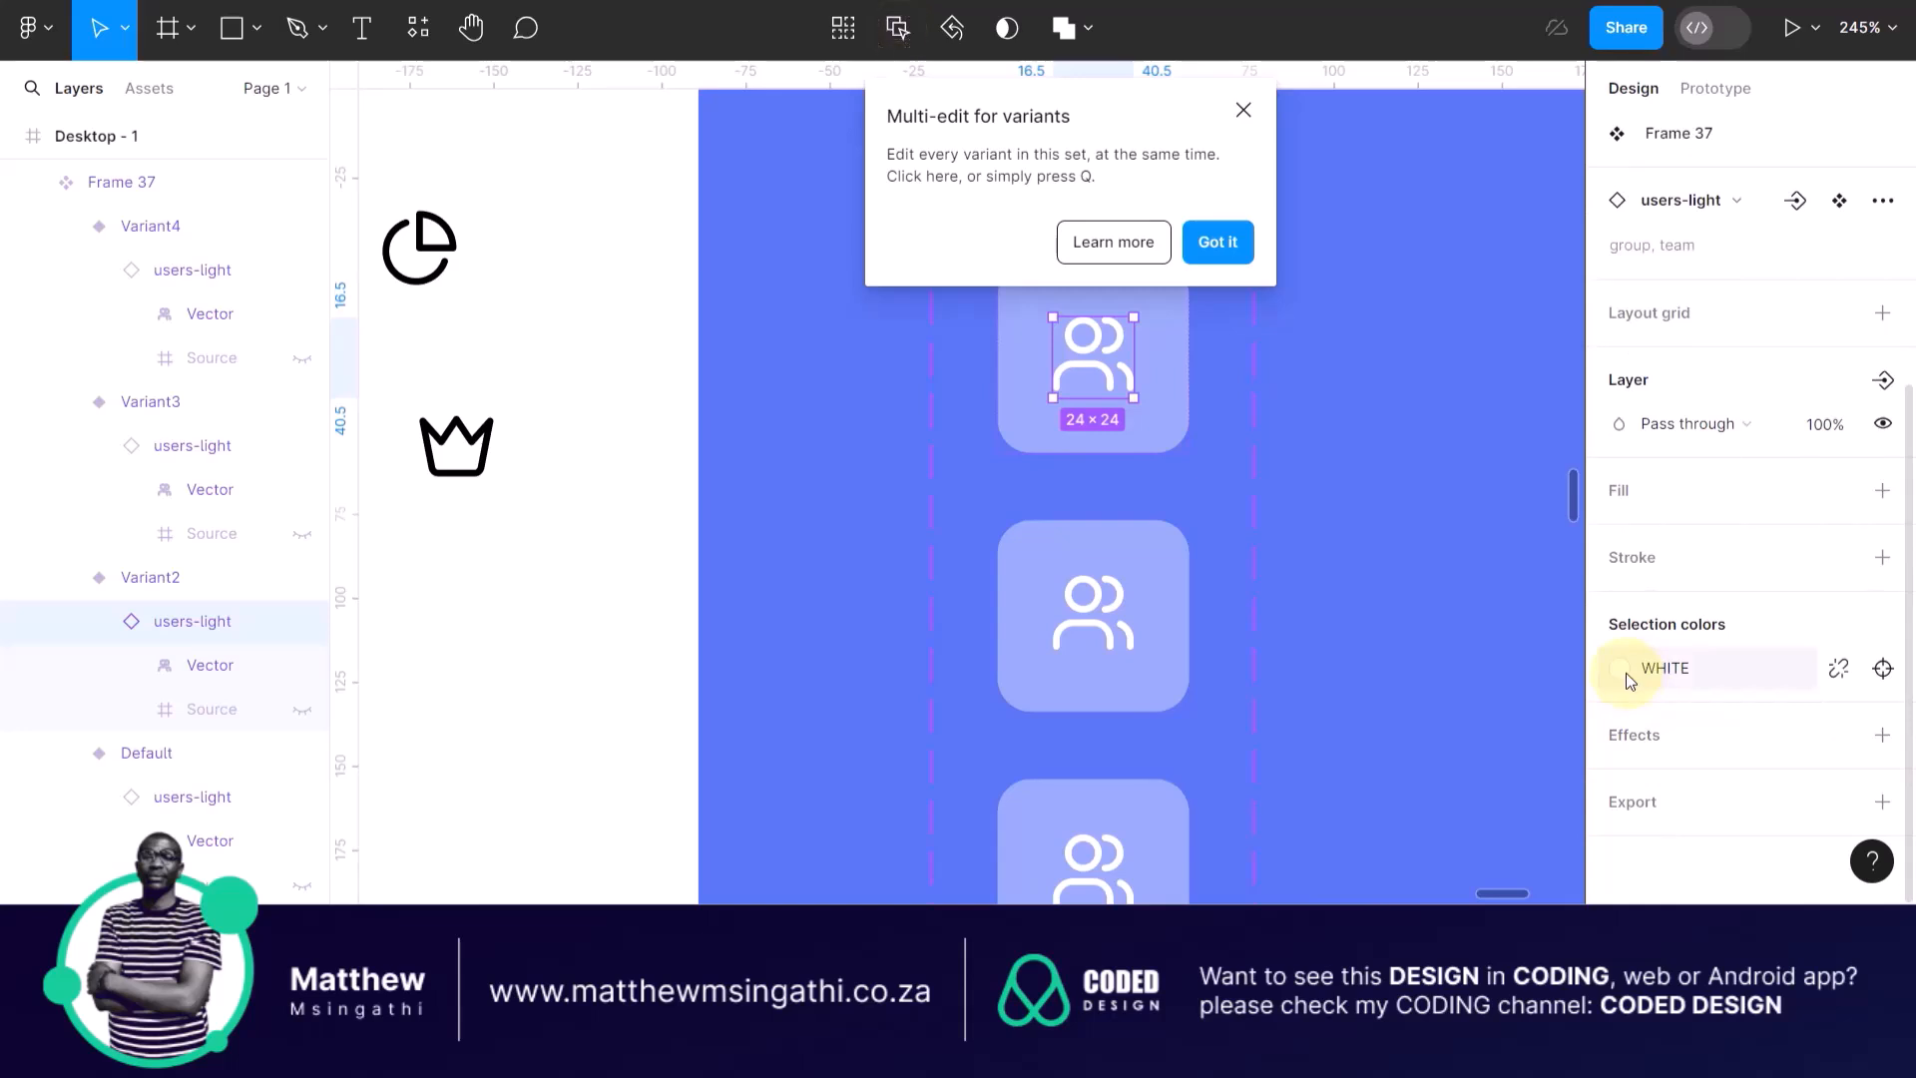
click(1661, 668)
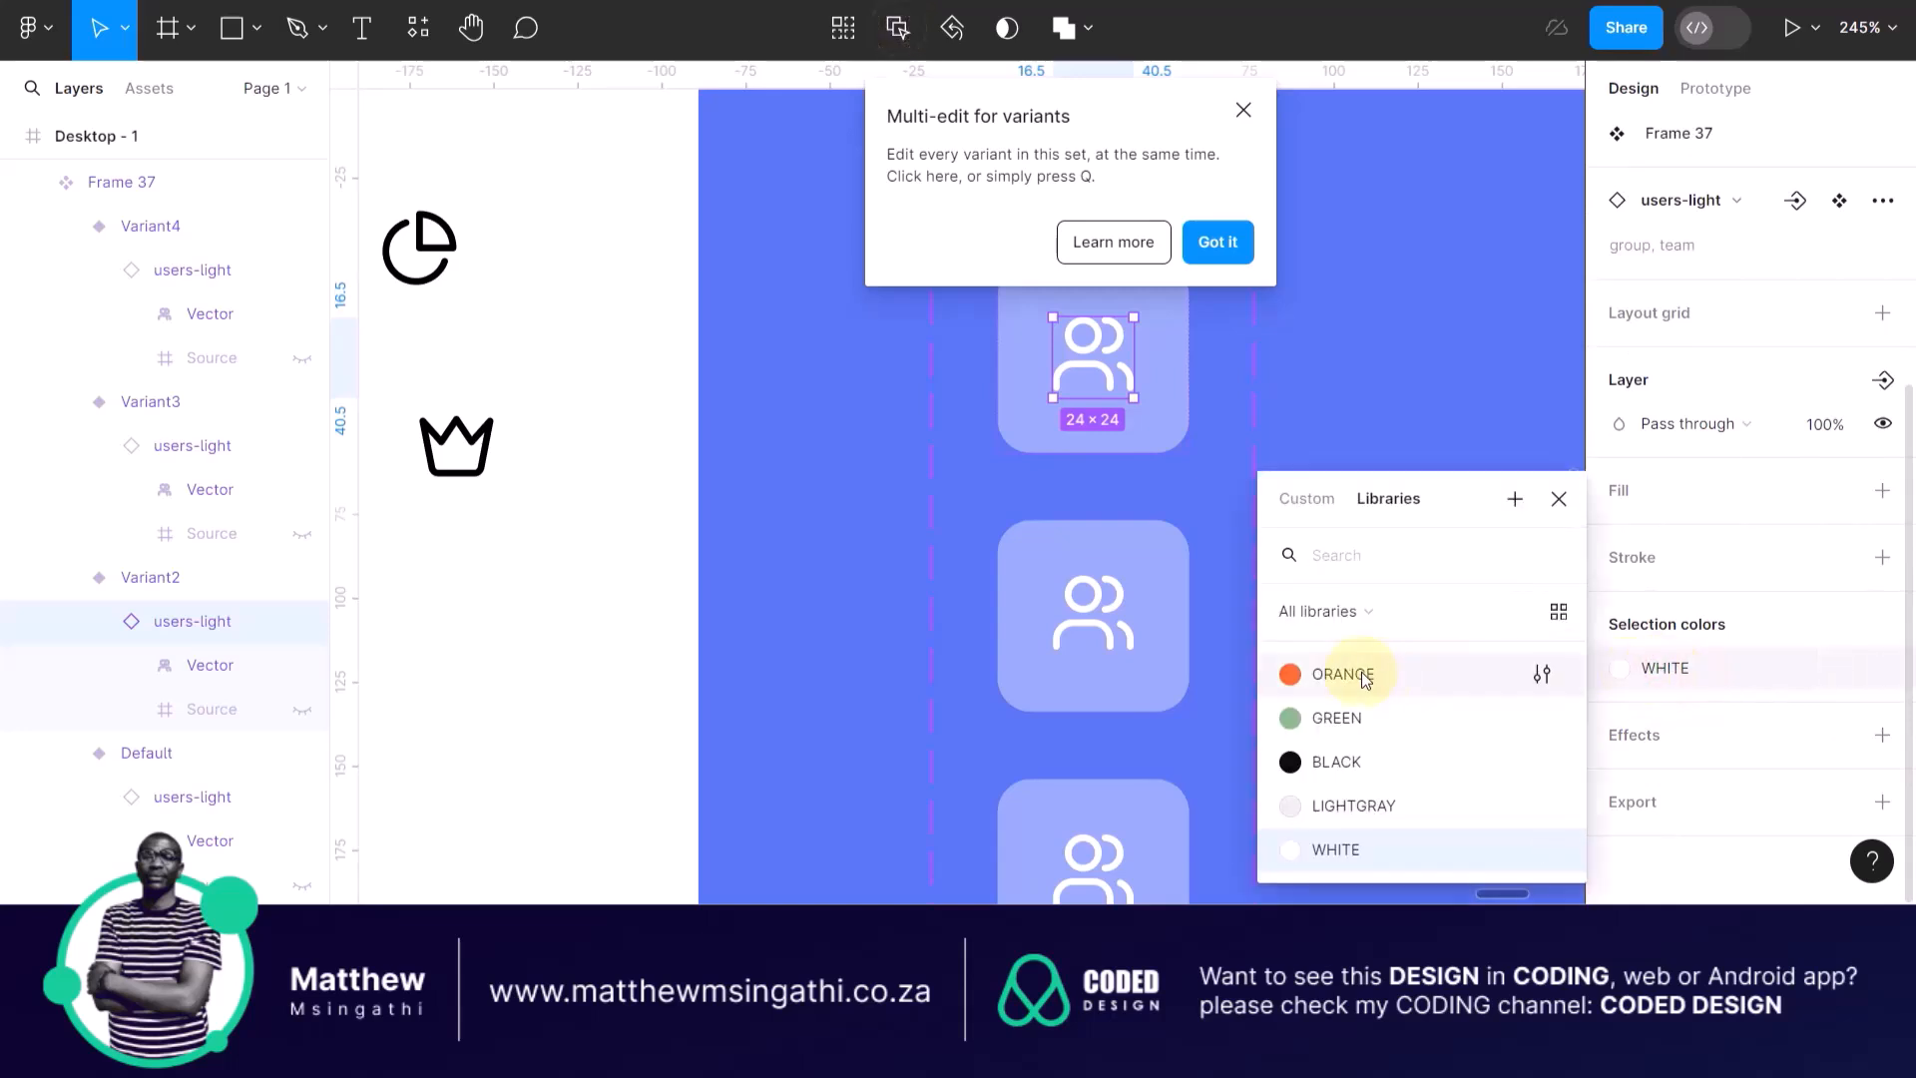
click(1304, 677)
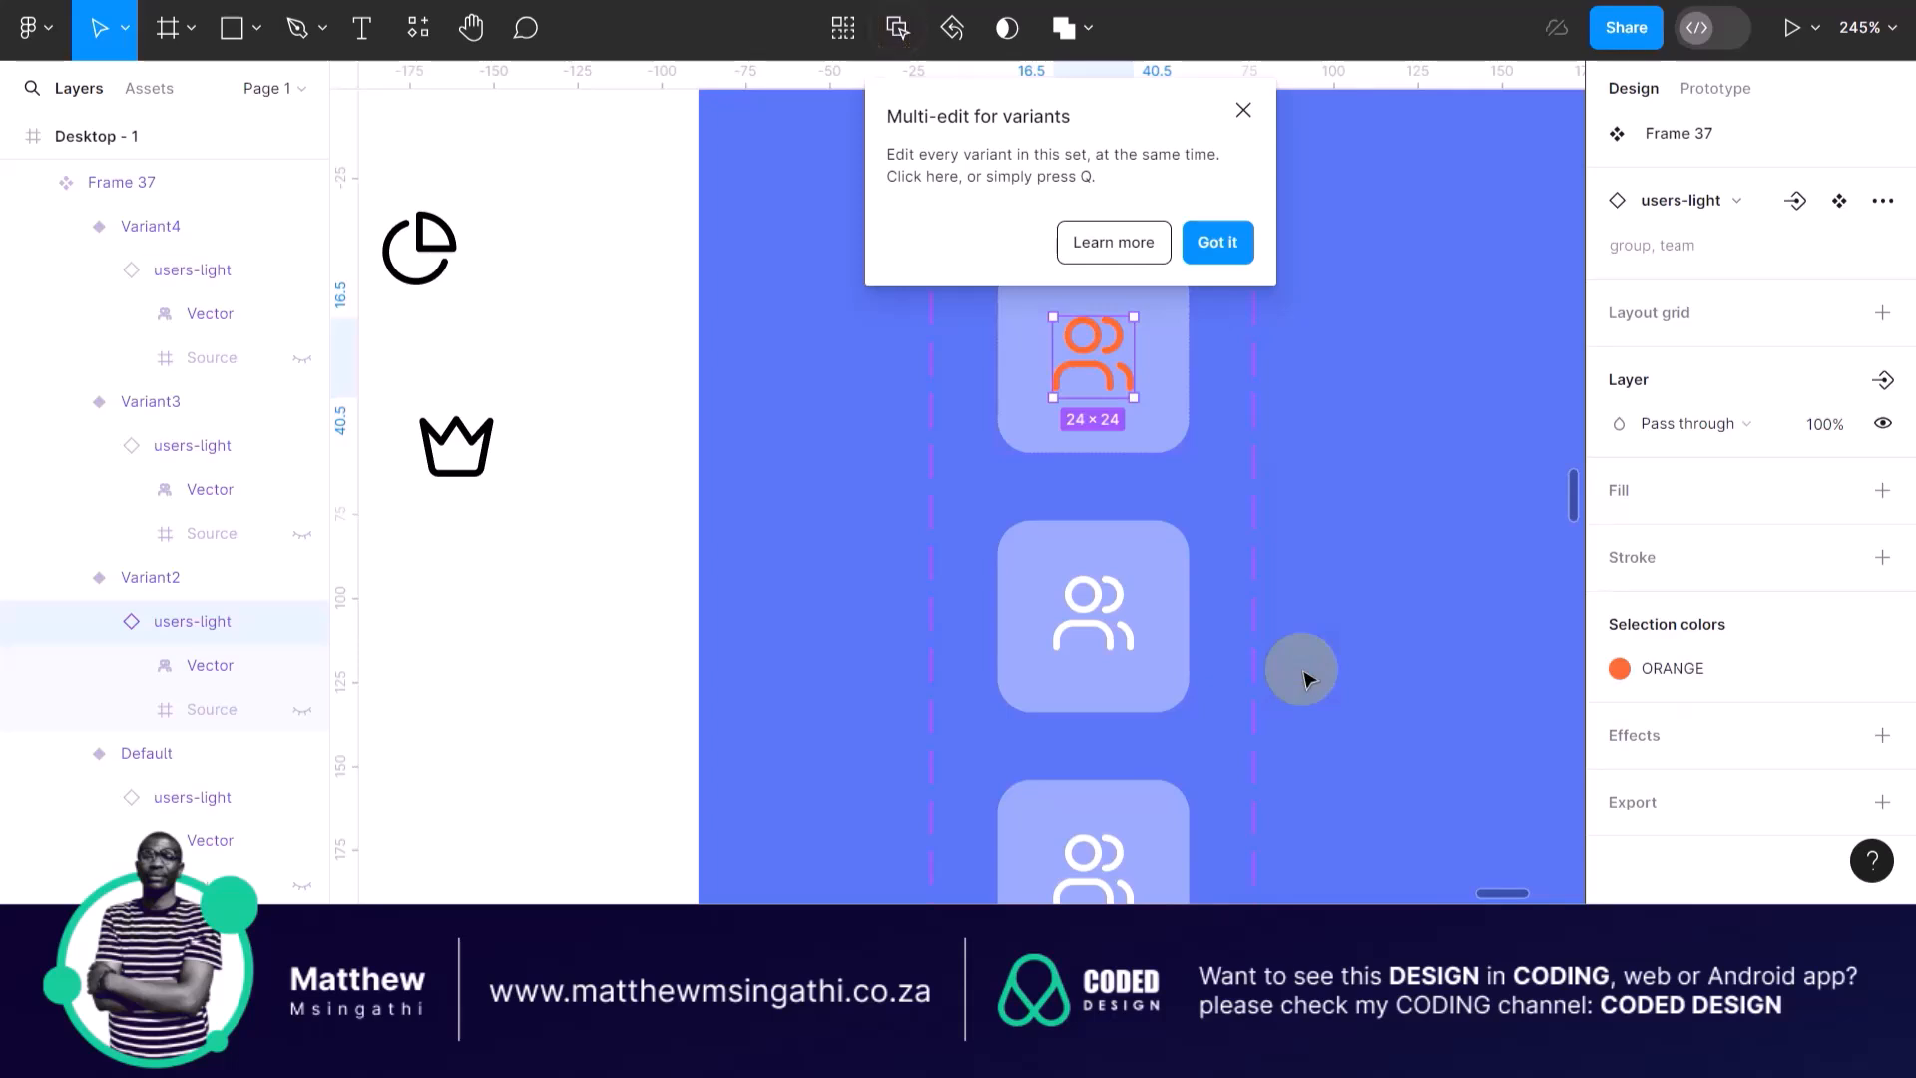
click(1244, 110)
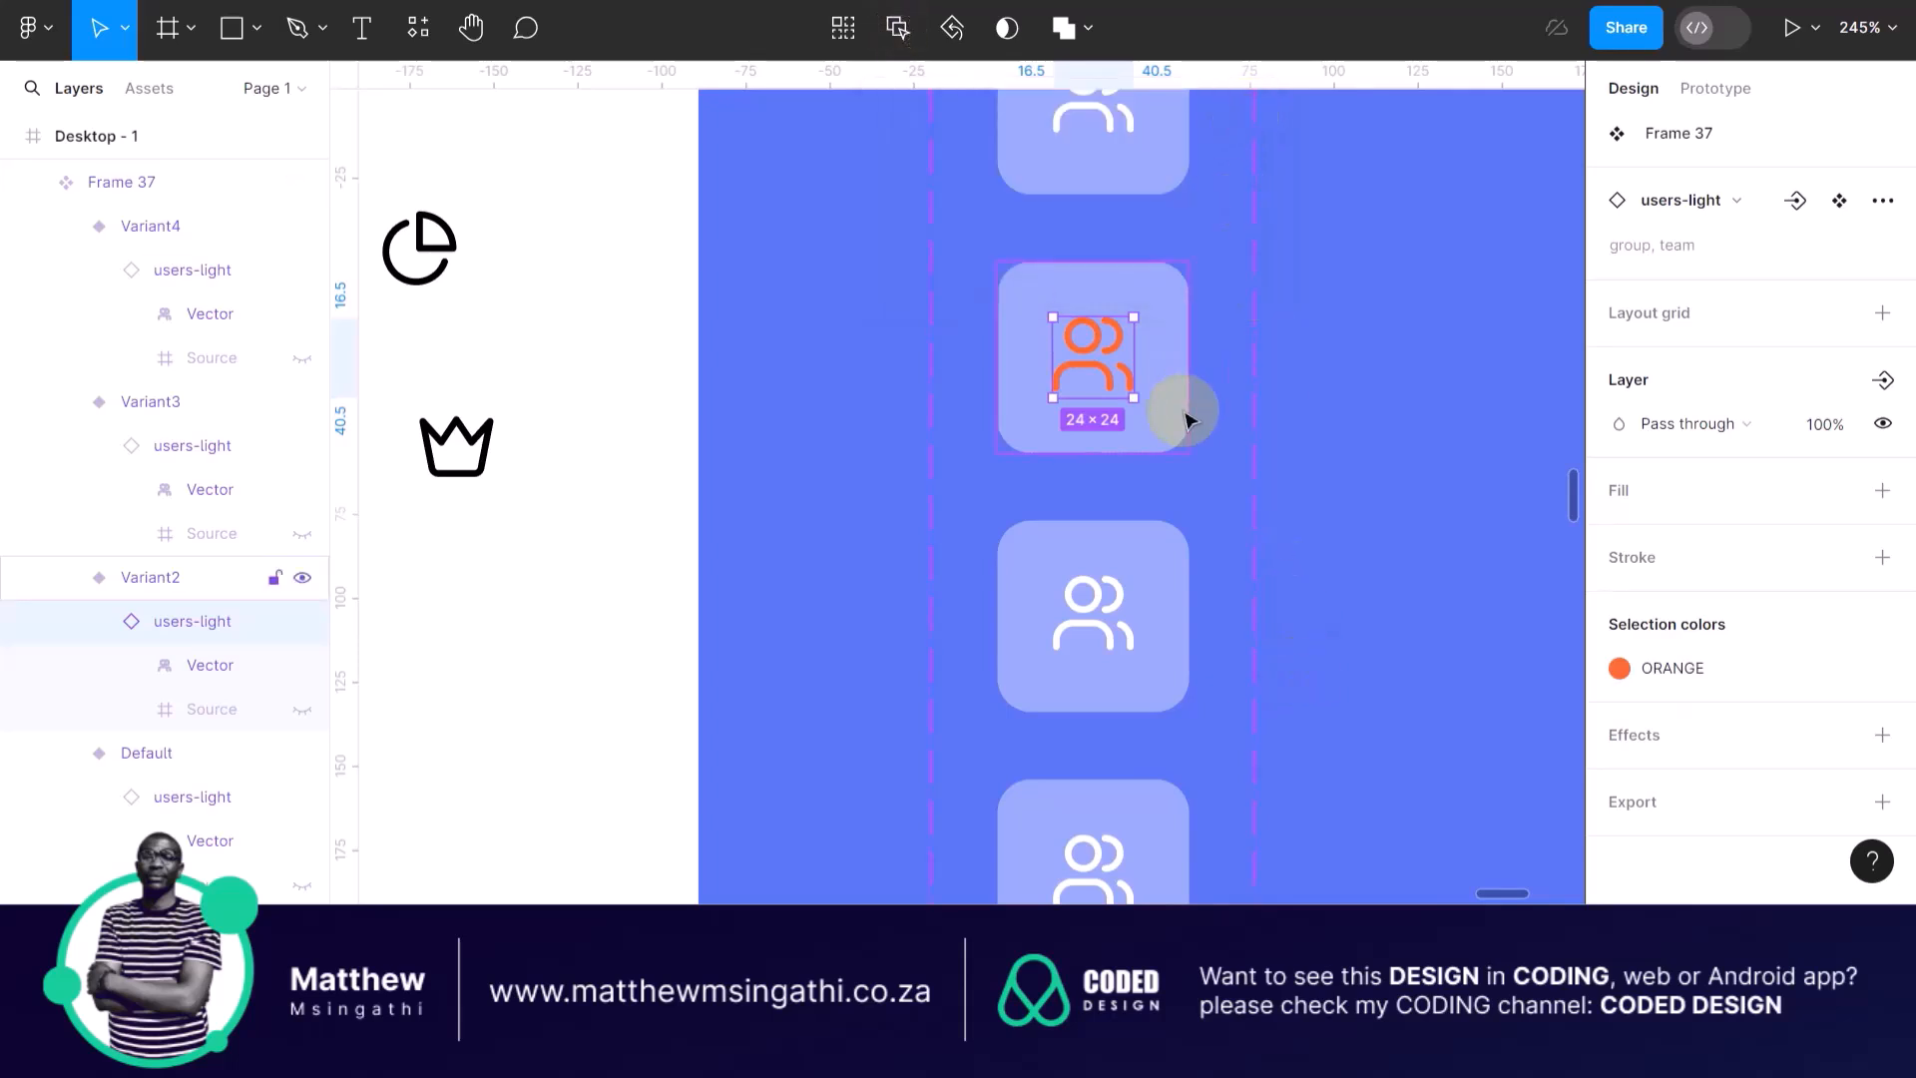
Move the four color swatches out of Frame 36 onto Desktop - 1 and scale them to about 0.4x beside the blue rectangle.
scroll(1178, 411, up, 2)
scroll(1178, 411, down, 5)
scroll(1182, 411, up, 3)
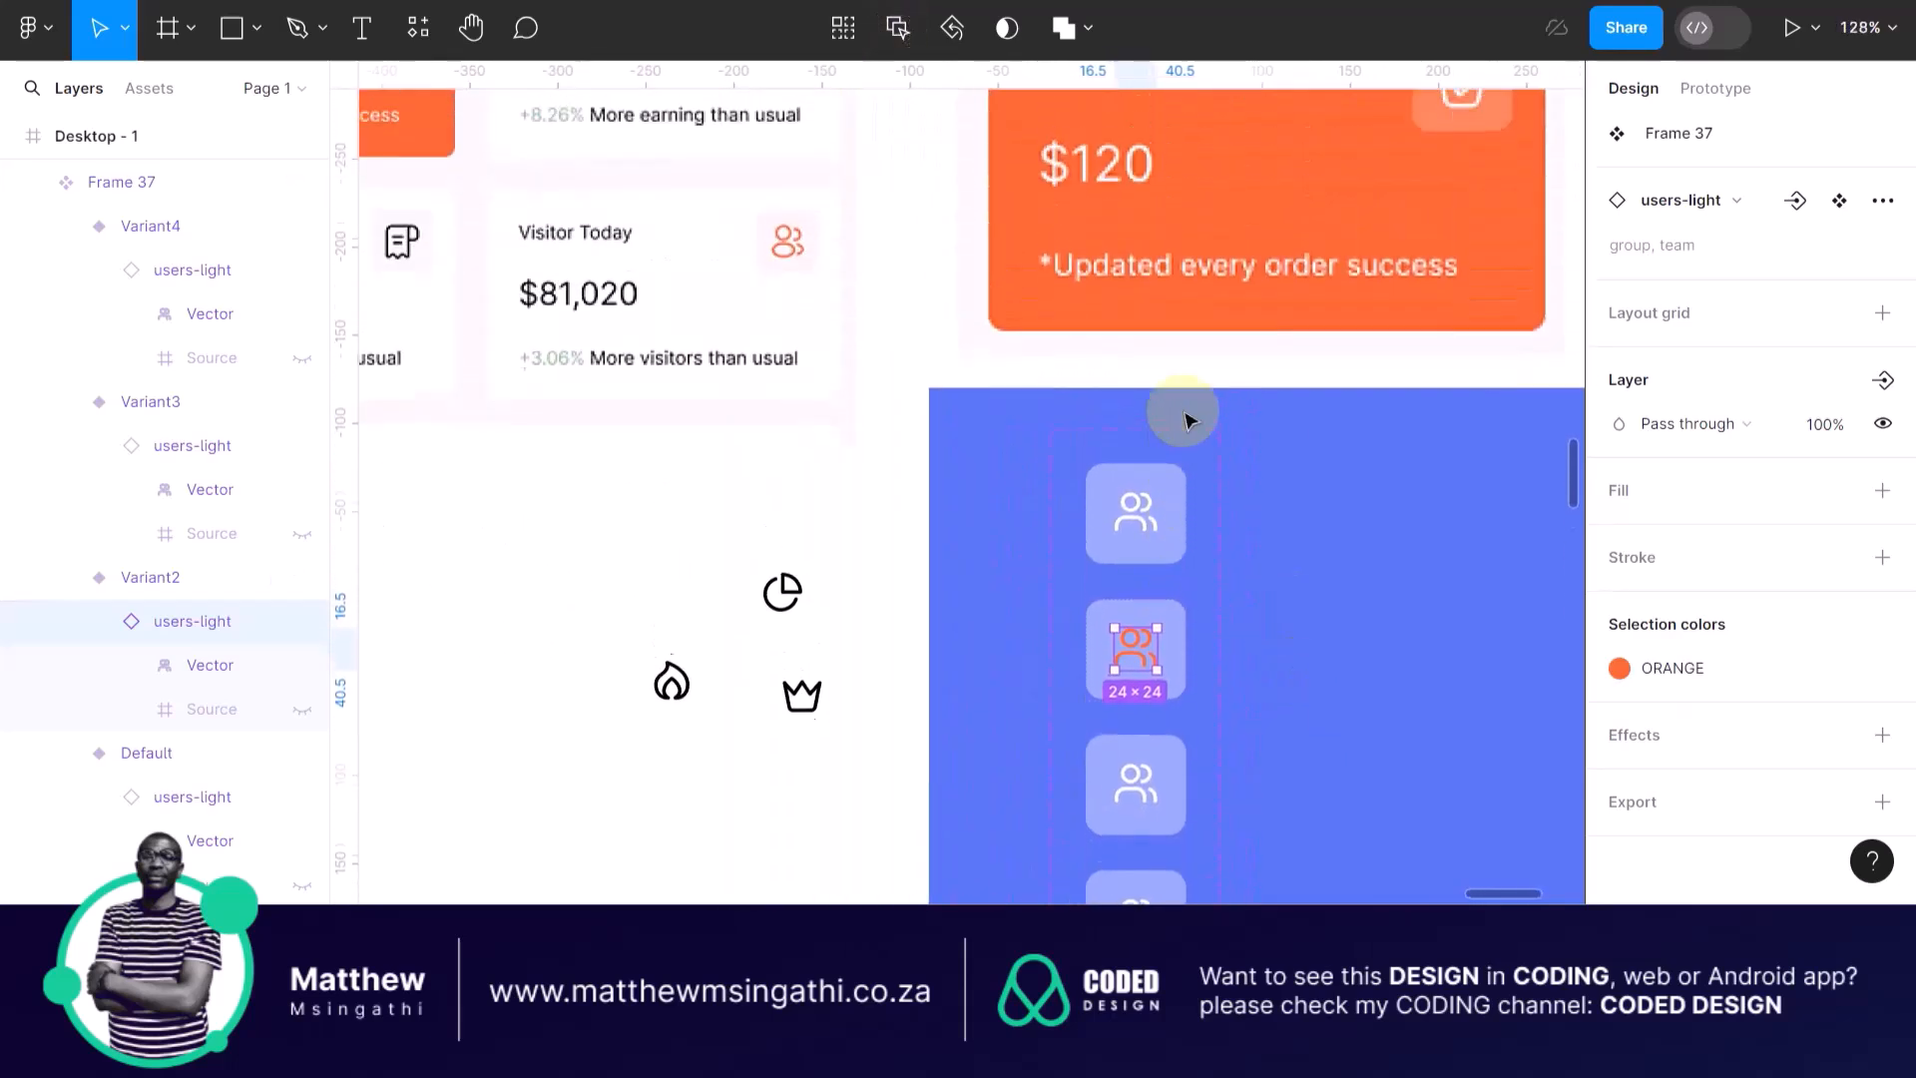
scroll(1138, 539, down, 5)
scroll(1136, 542, down, 1)
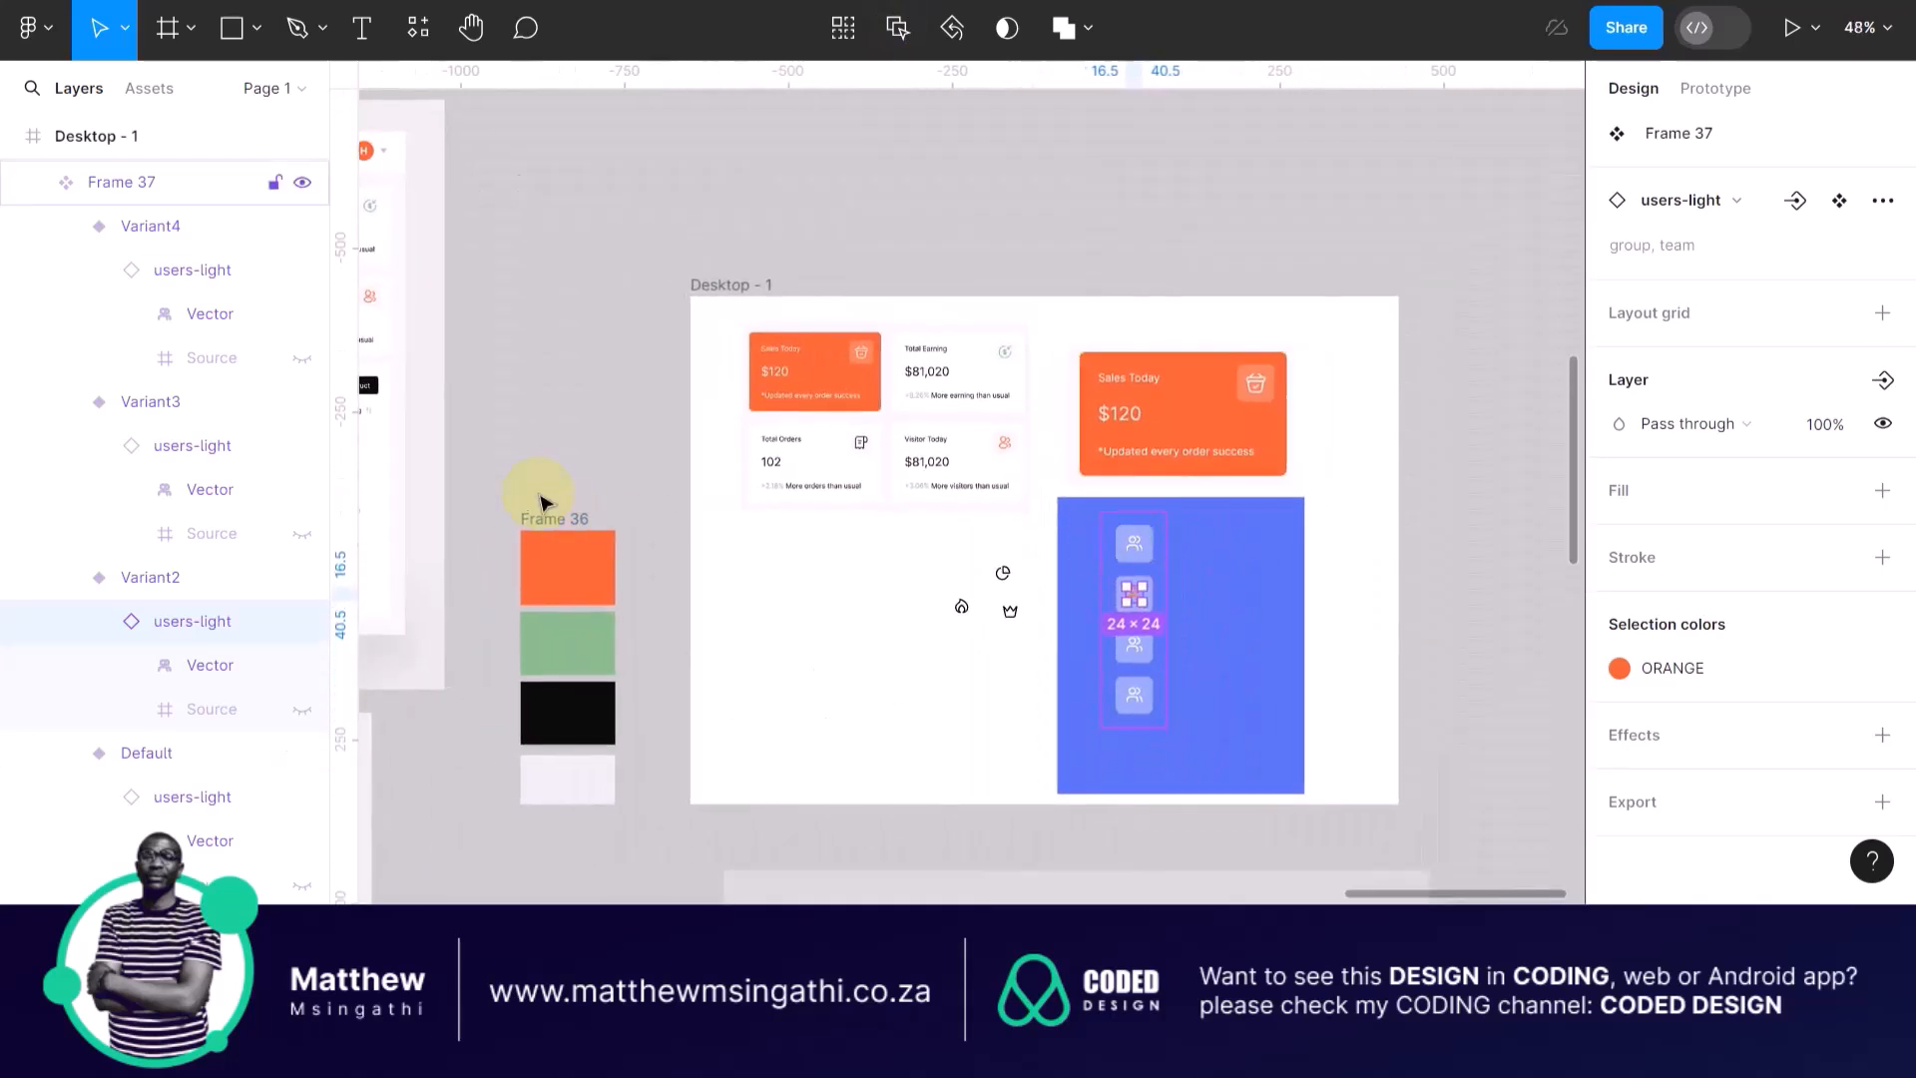
drag(552, 474, 587, 849)
drag(572, 581, 884, 549)
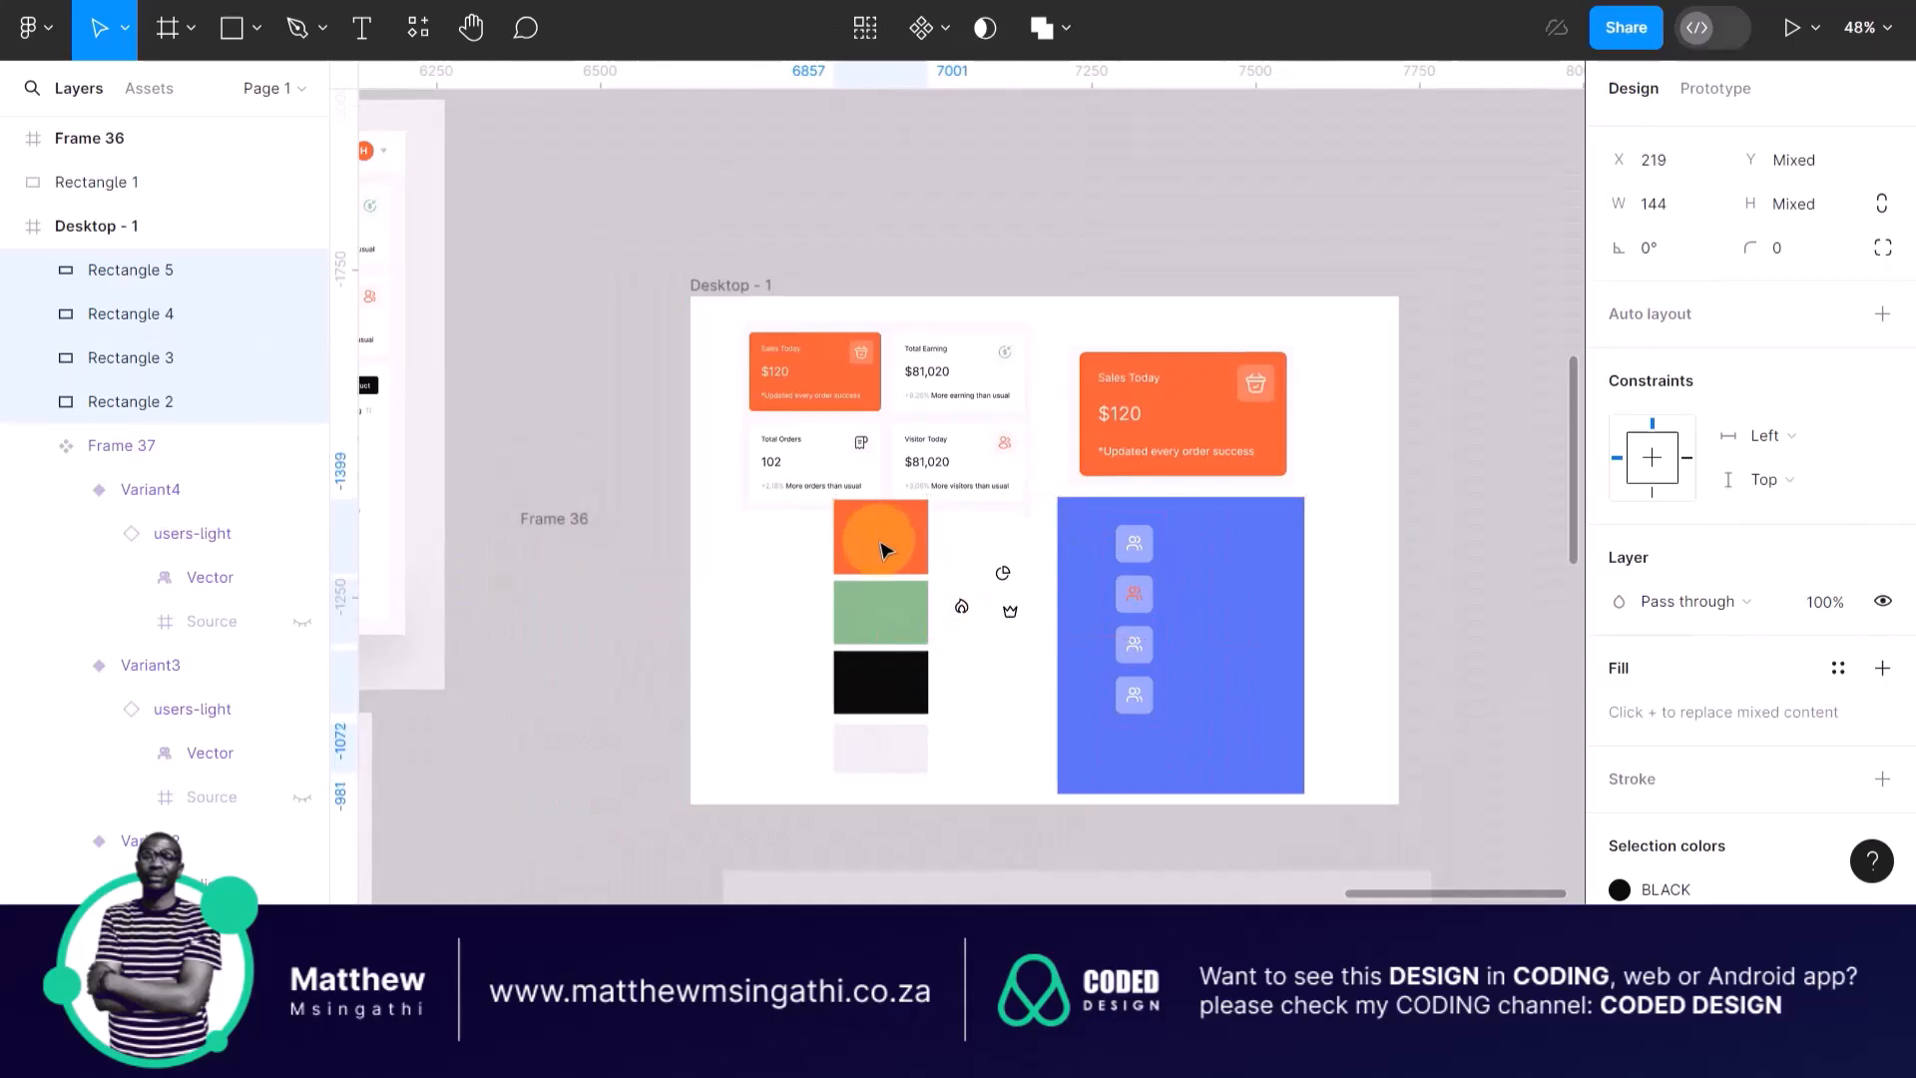
key(k)
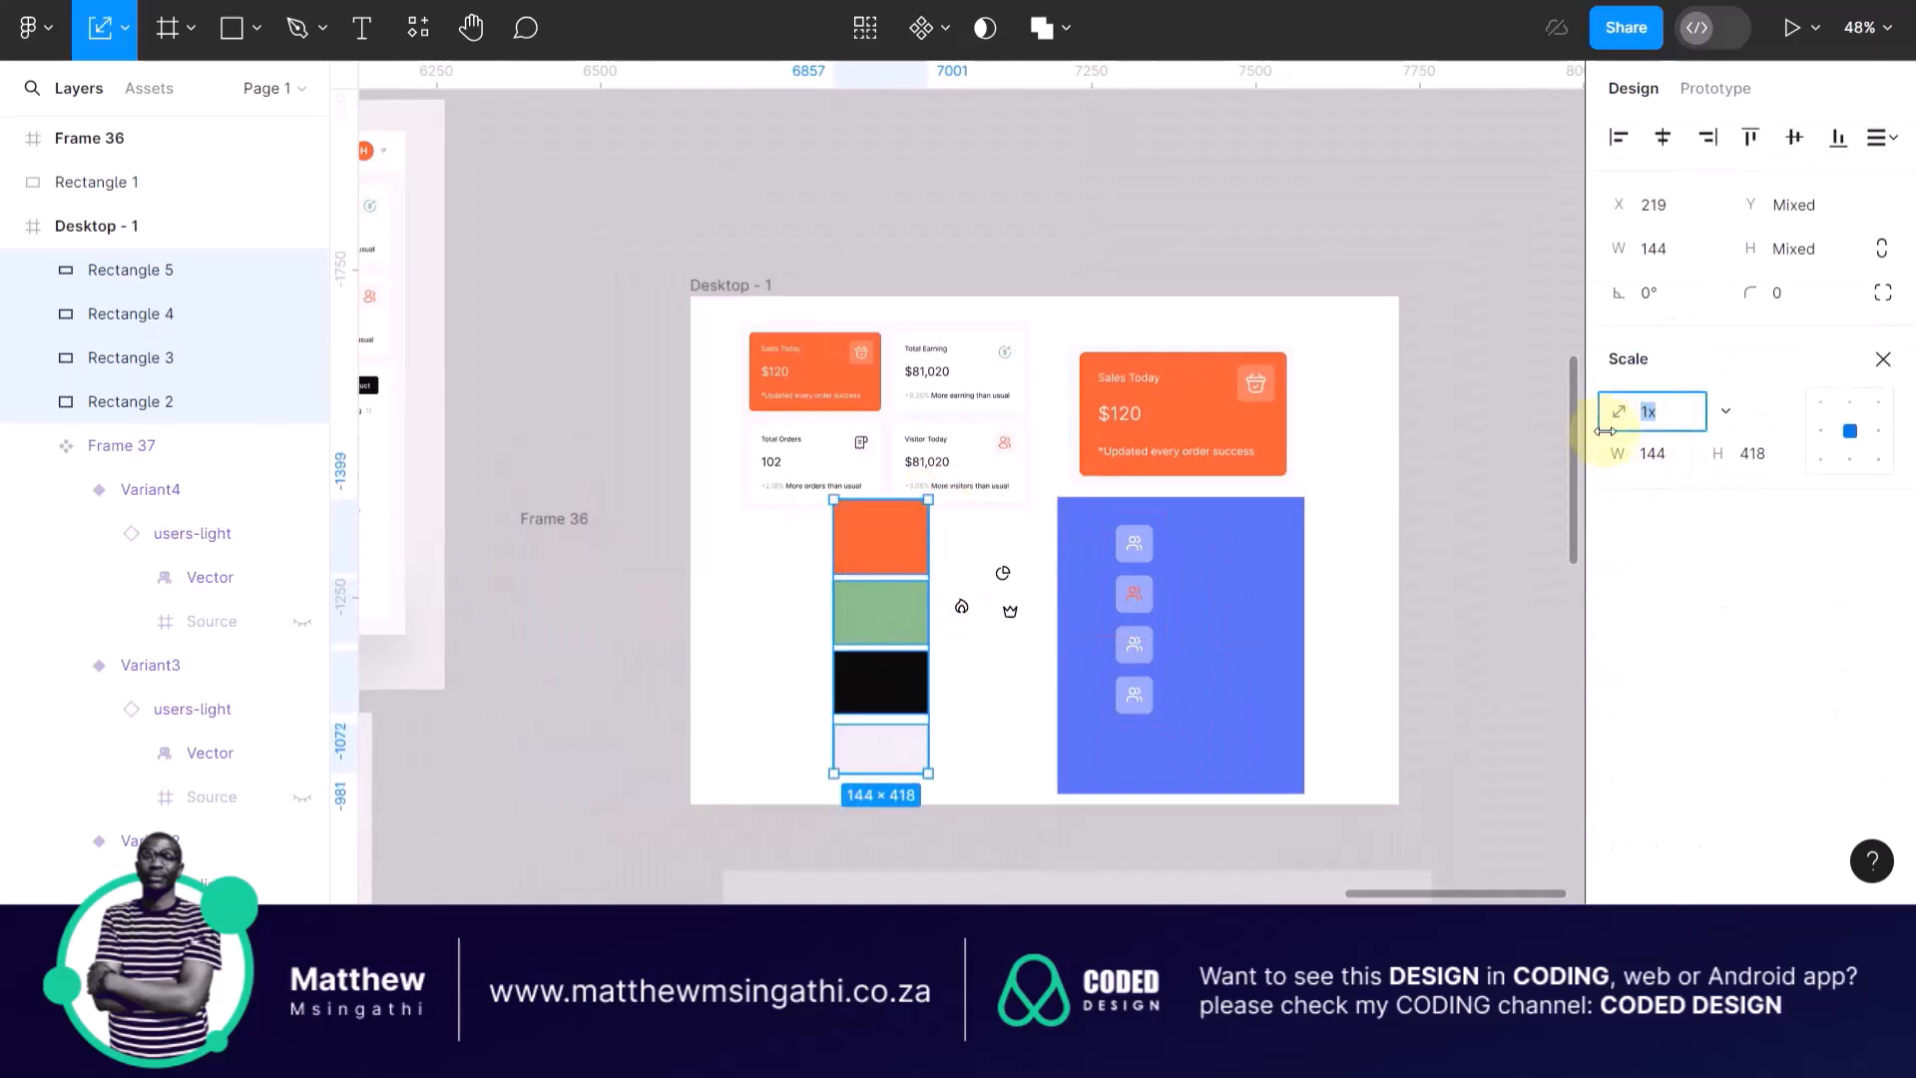
drag(928, 499, 1026, 673)
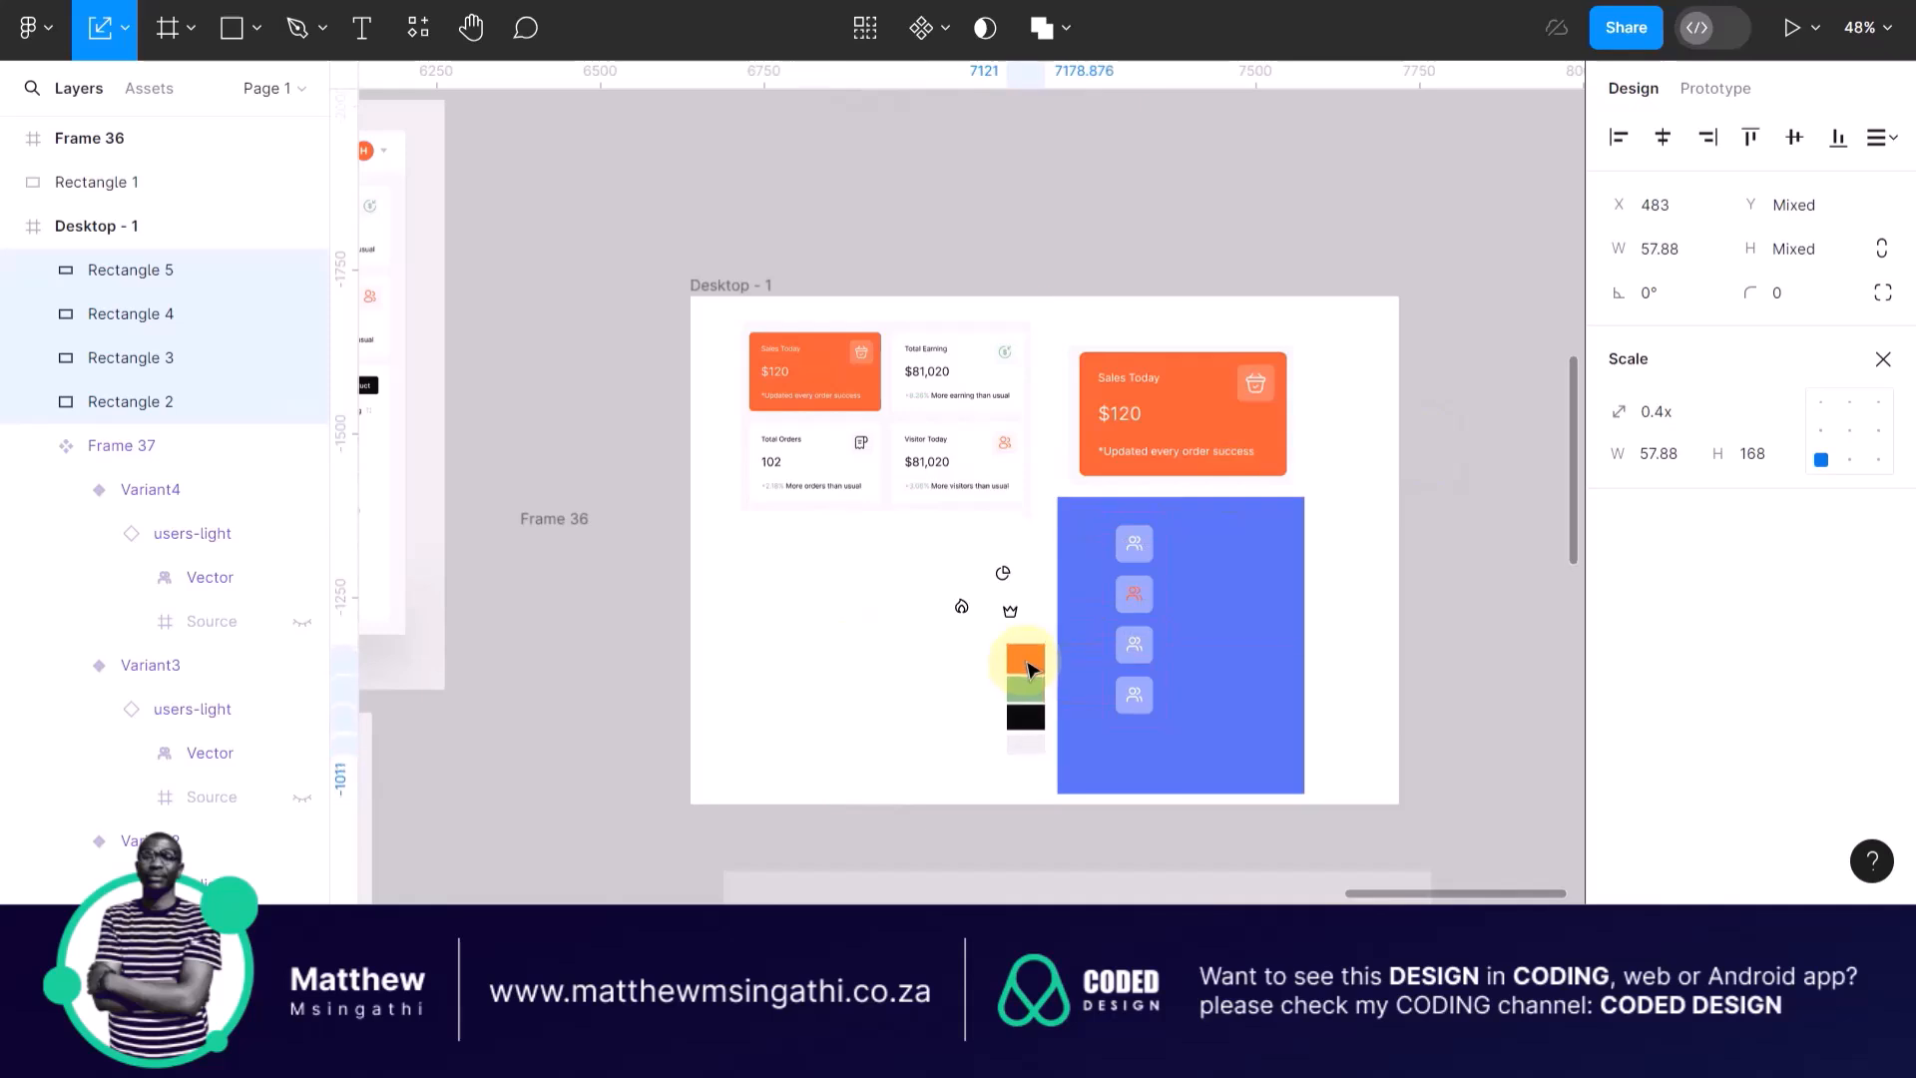
Fill the Variant2 tile with FE5E37 sampled from the orange swatch and set the fill opacity to 39%.
scroll(1155, 692, up, 3)
scroll(1104, 599, up, 5)
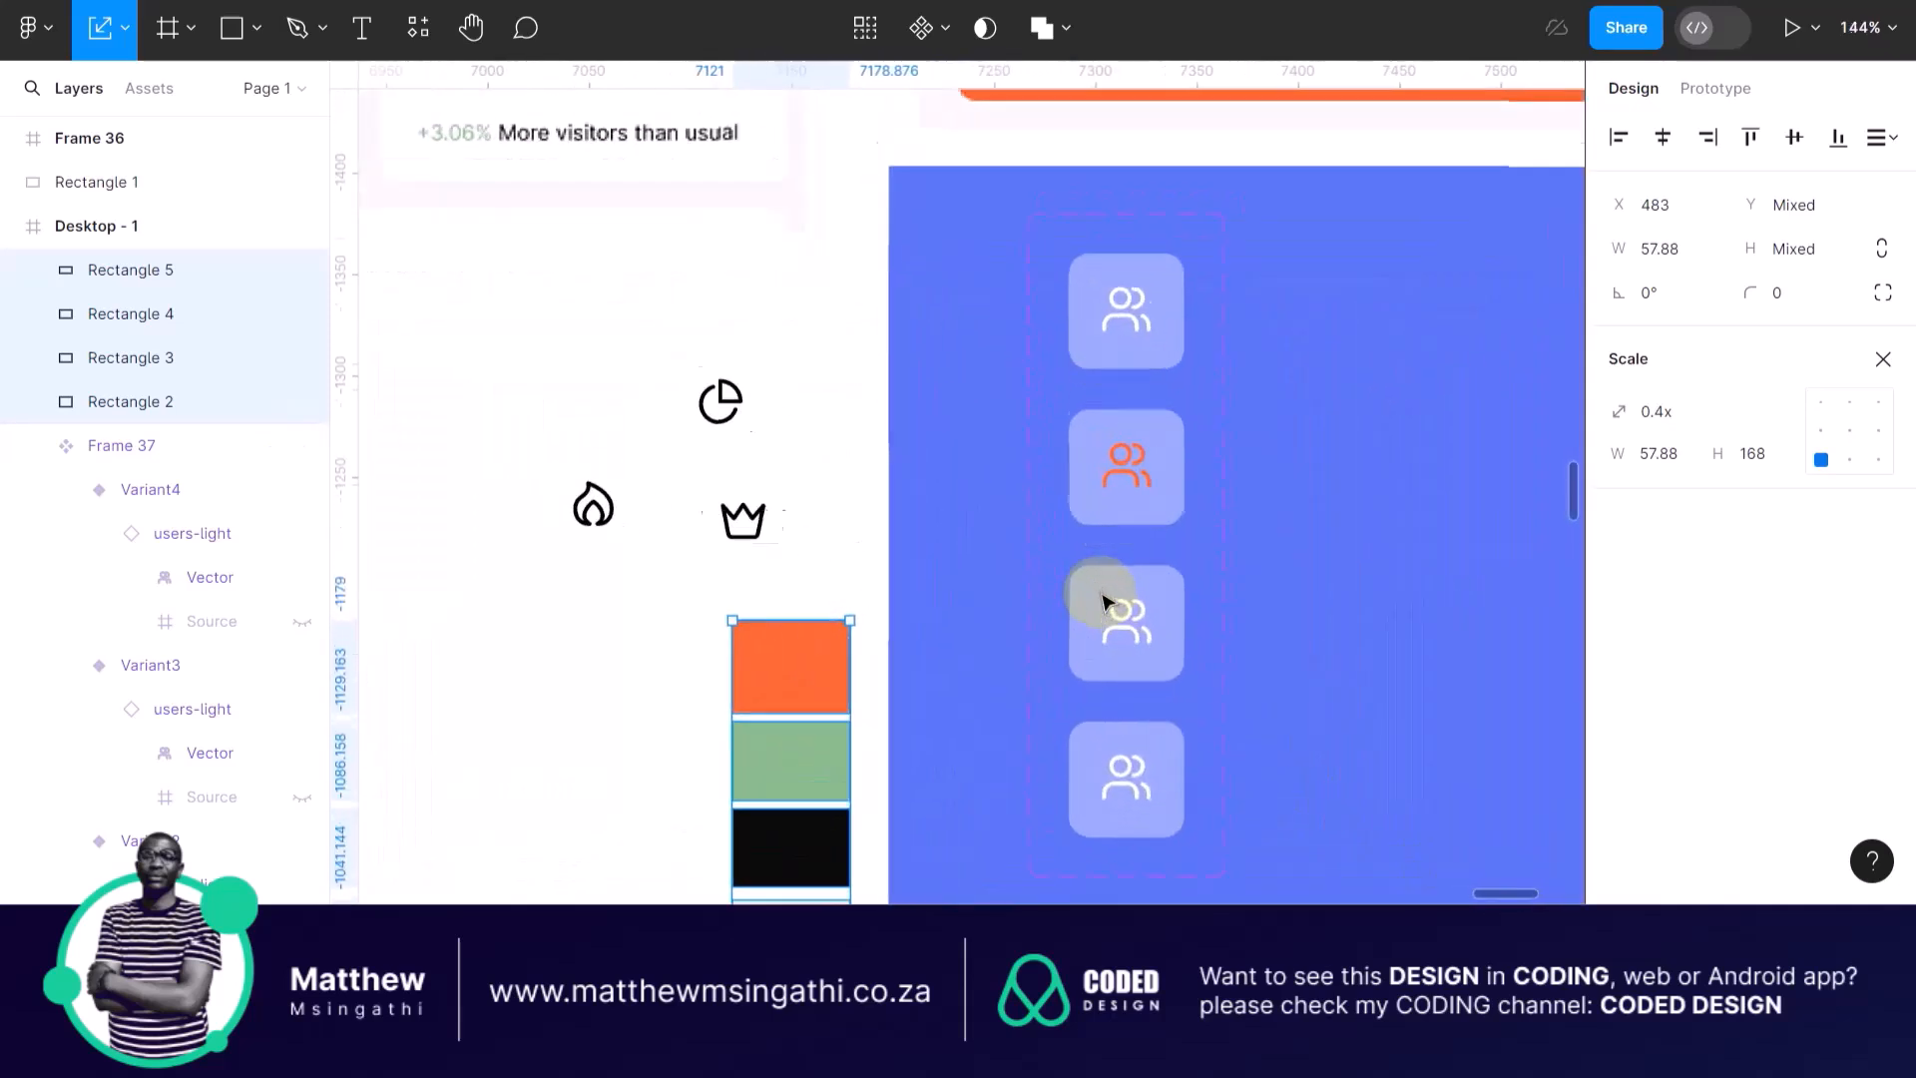
click(1083, 425)
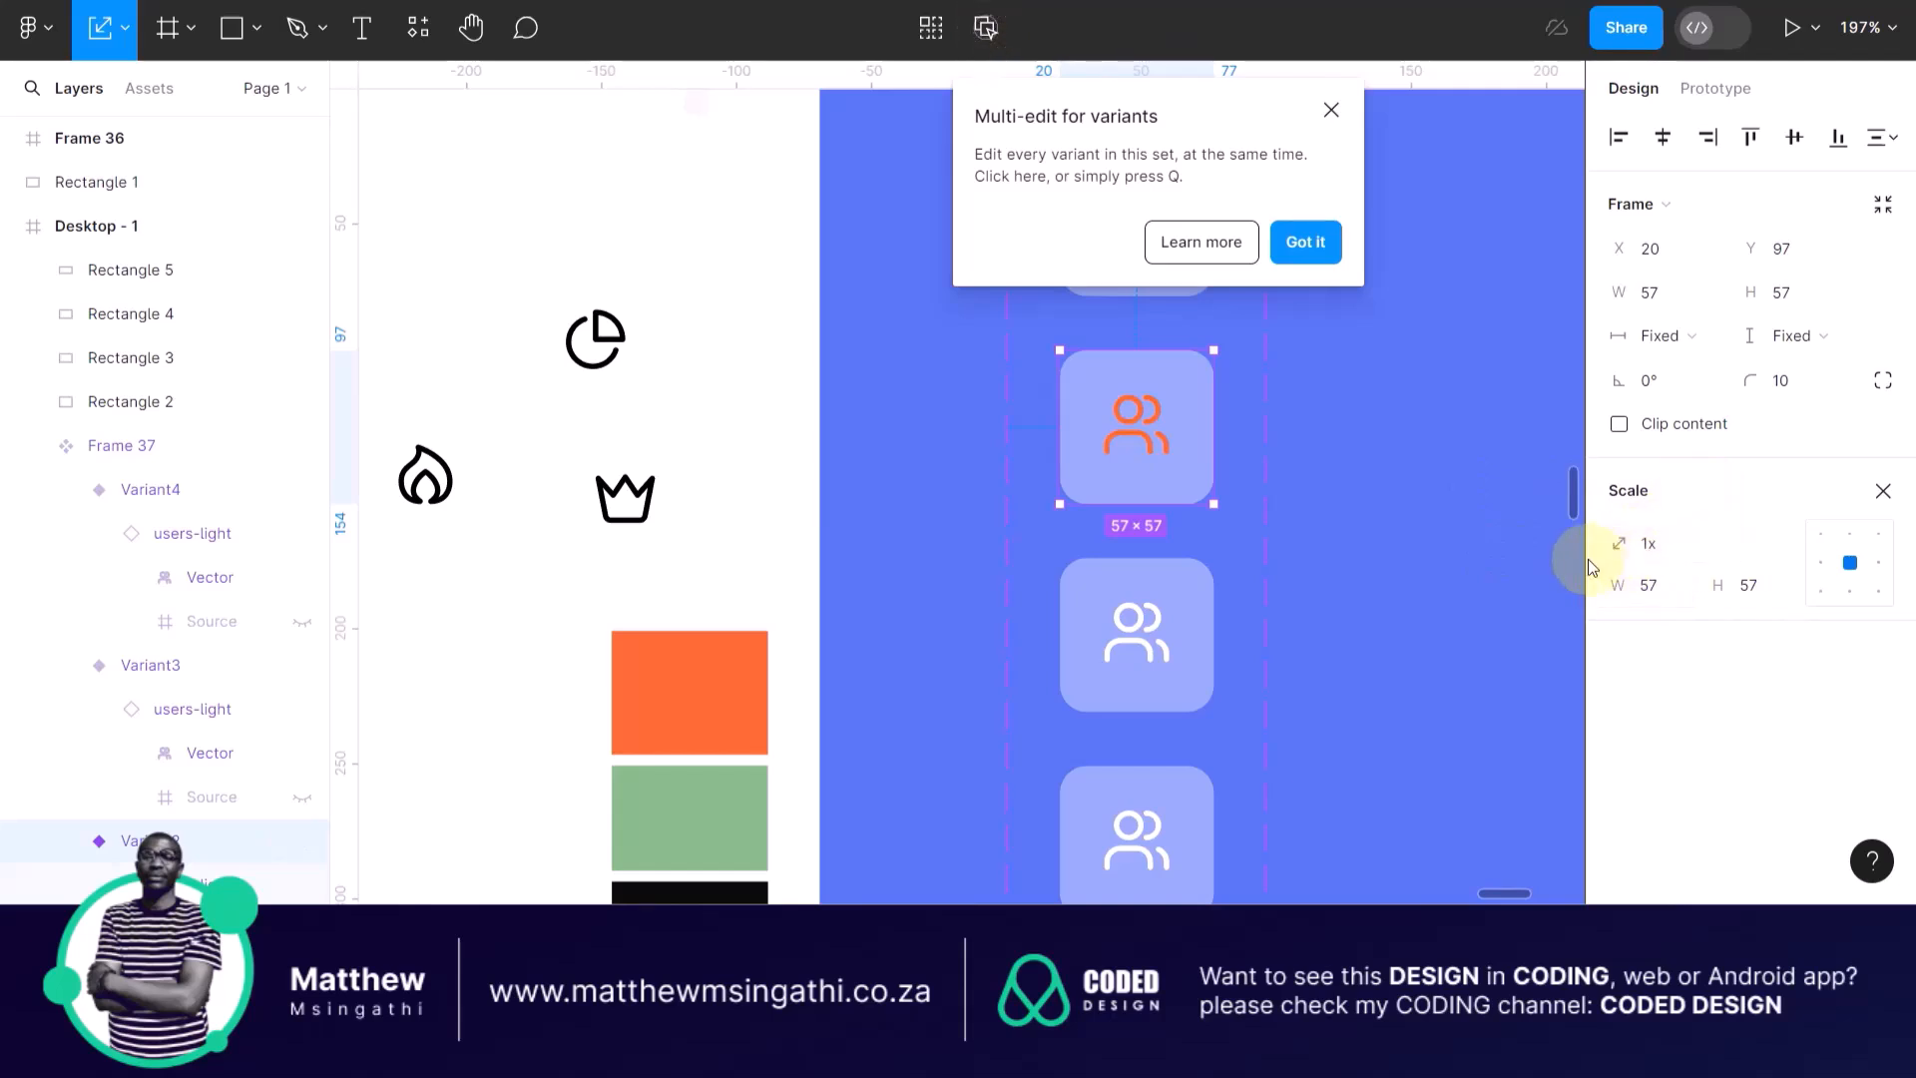
key(v)
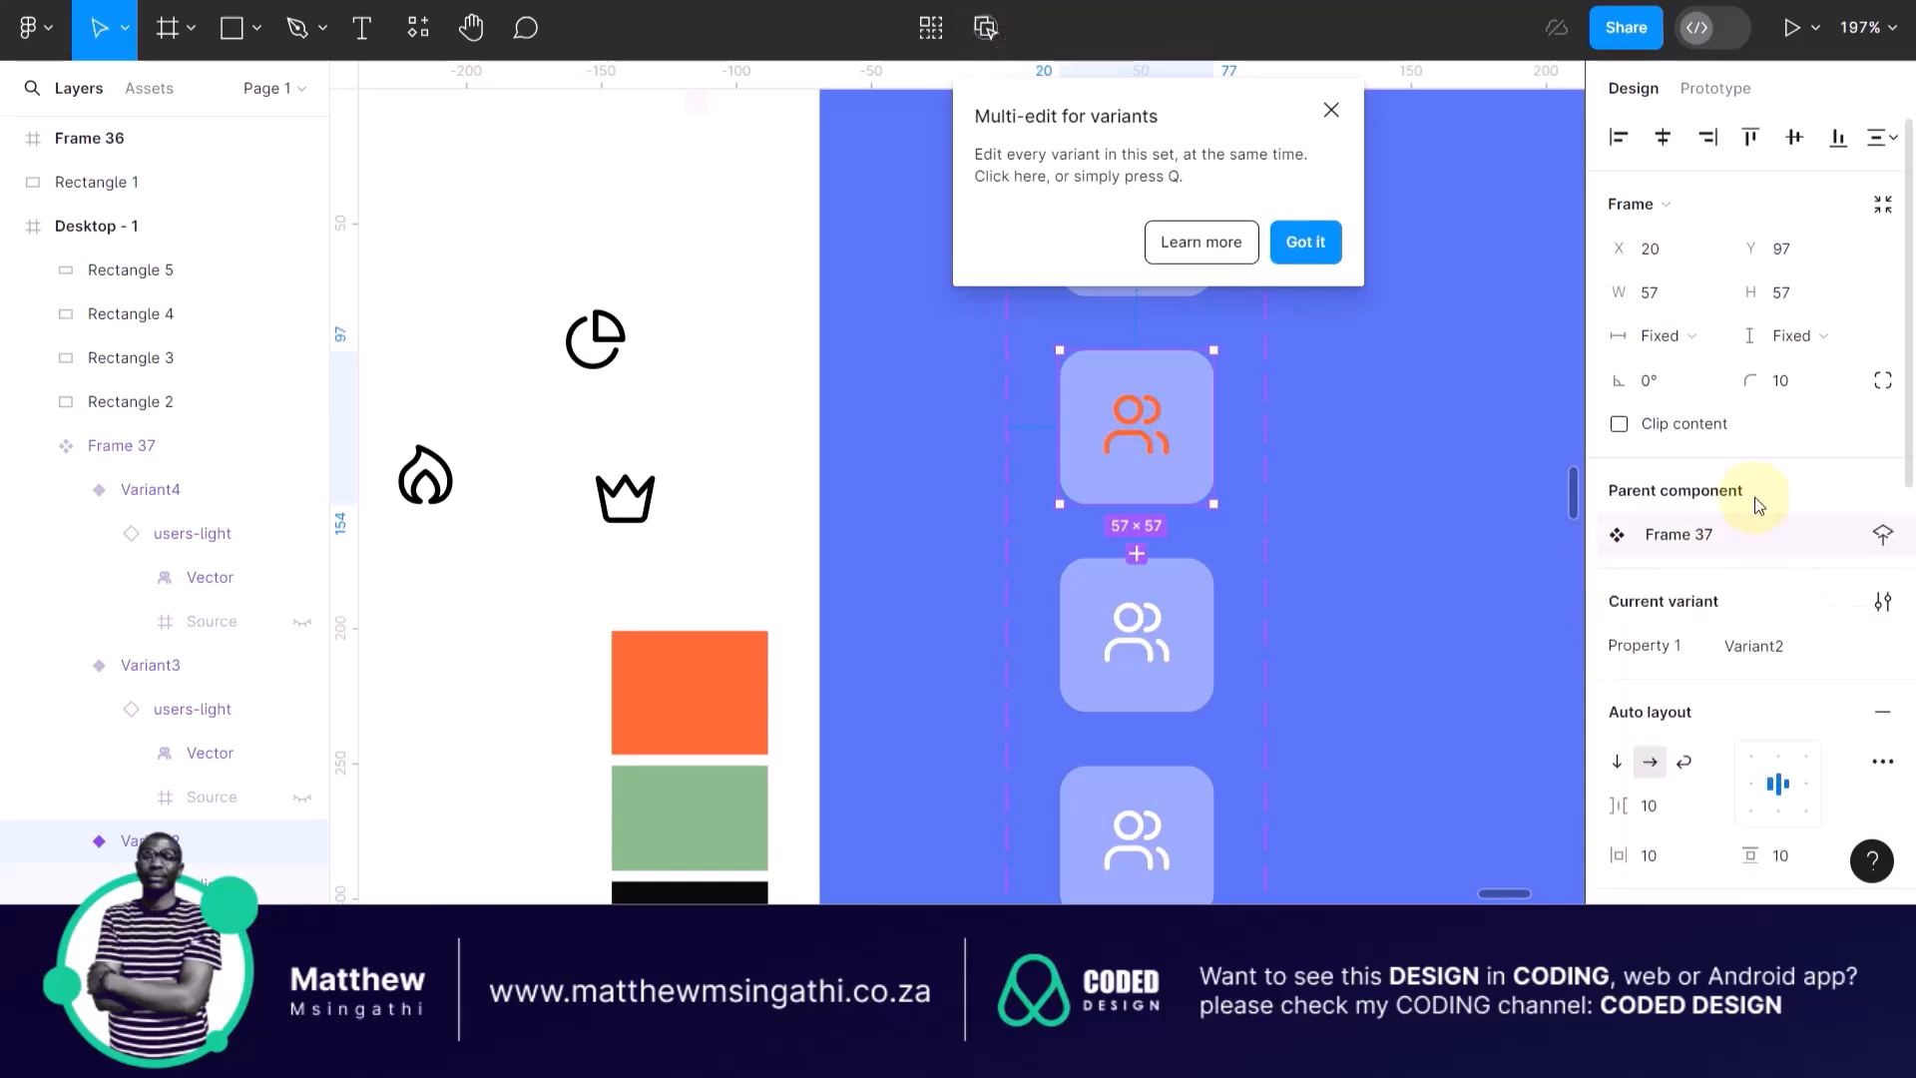
scroll(1670, 672, down, 5)
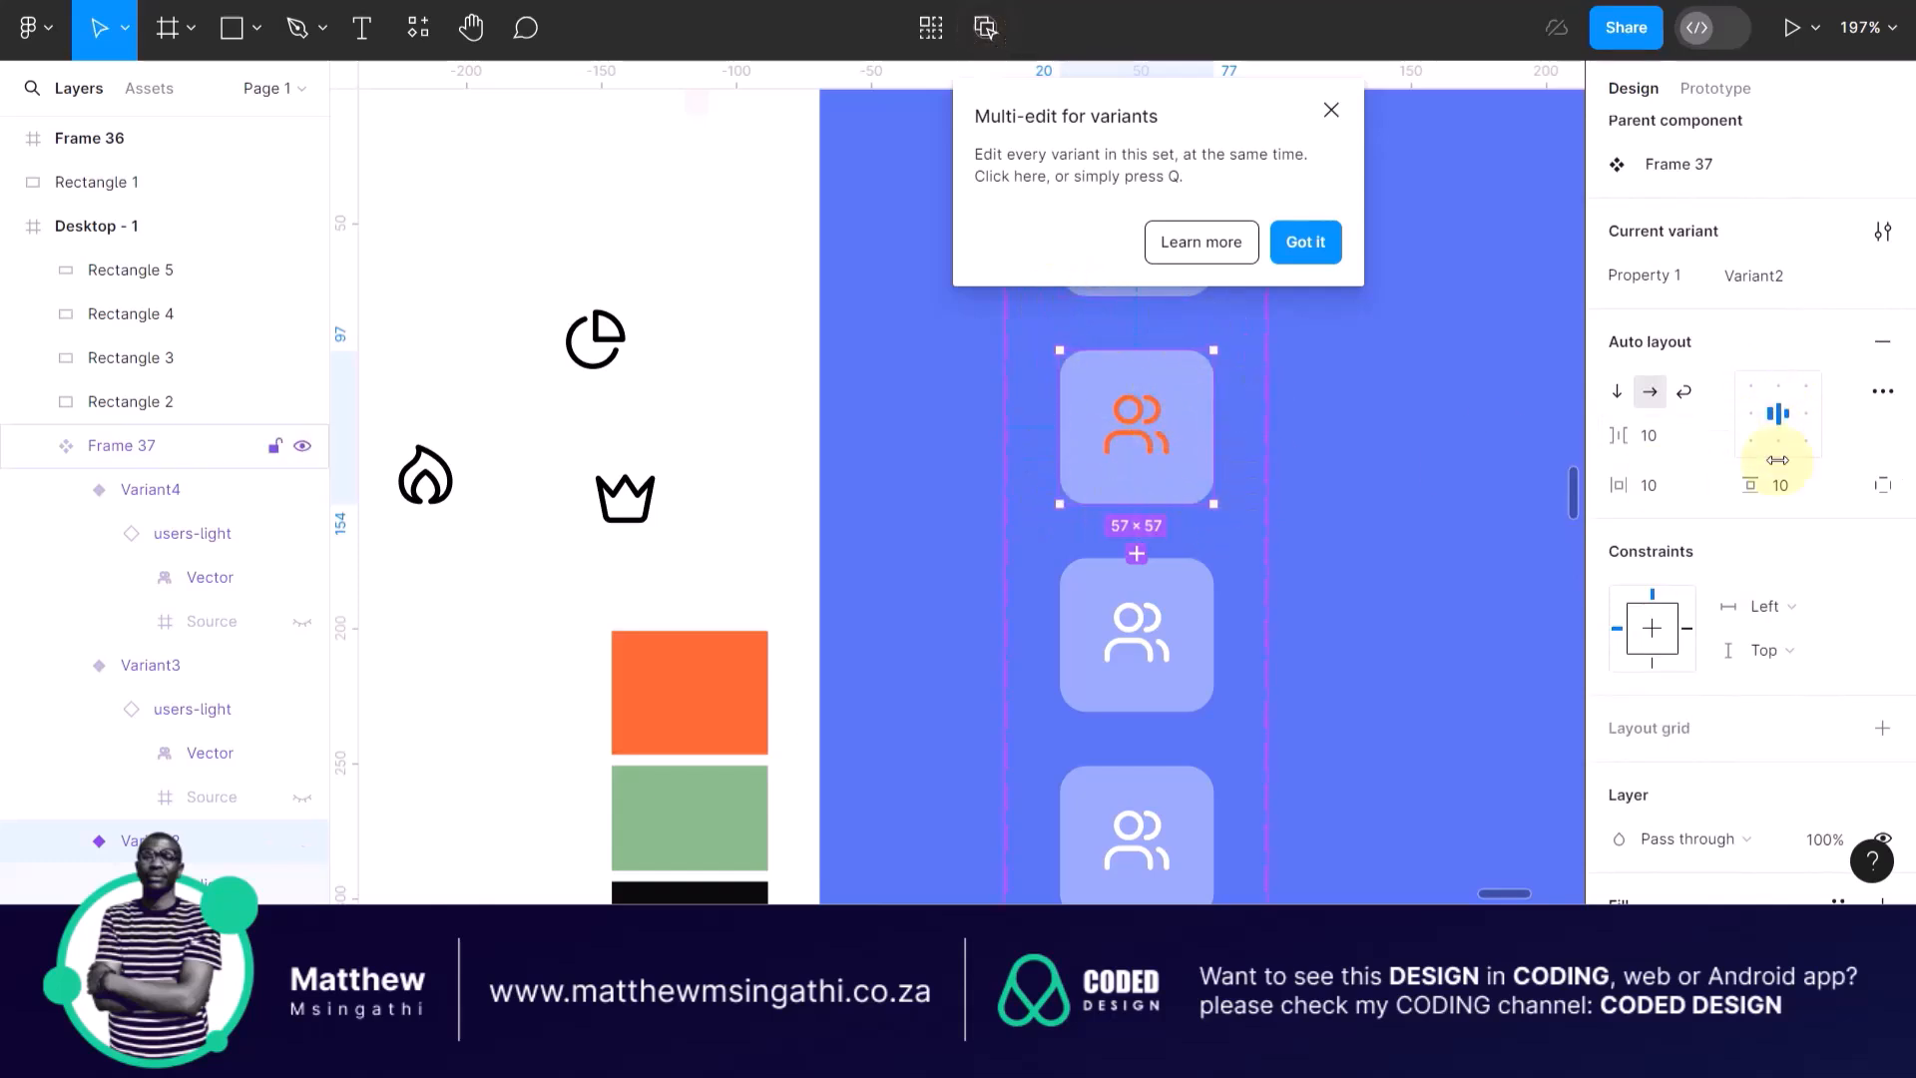
scroll(1734, 631, down, 5)
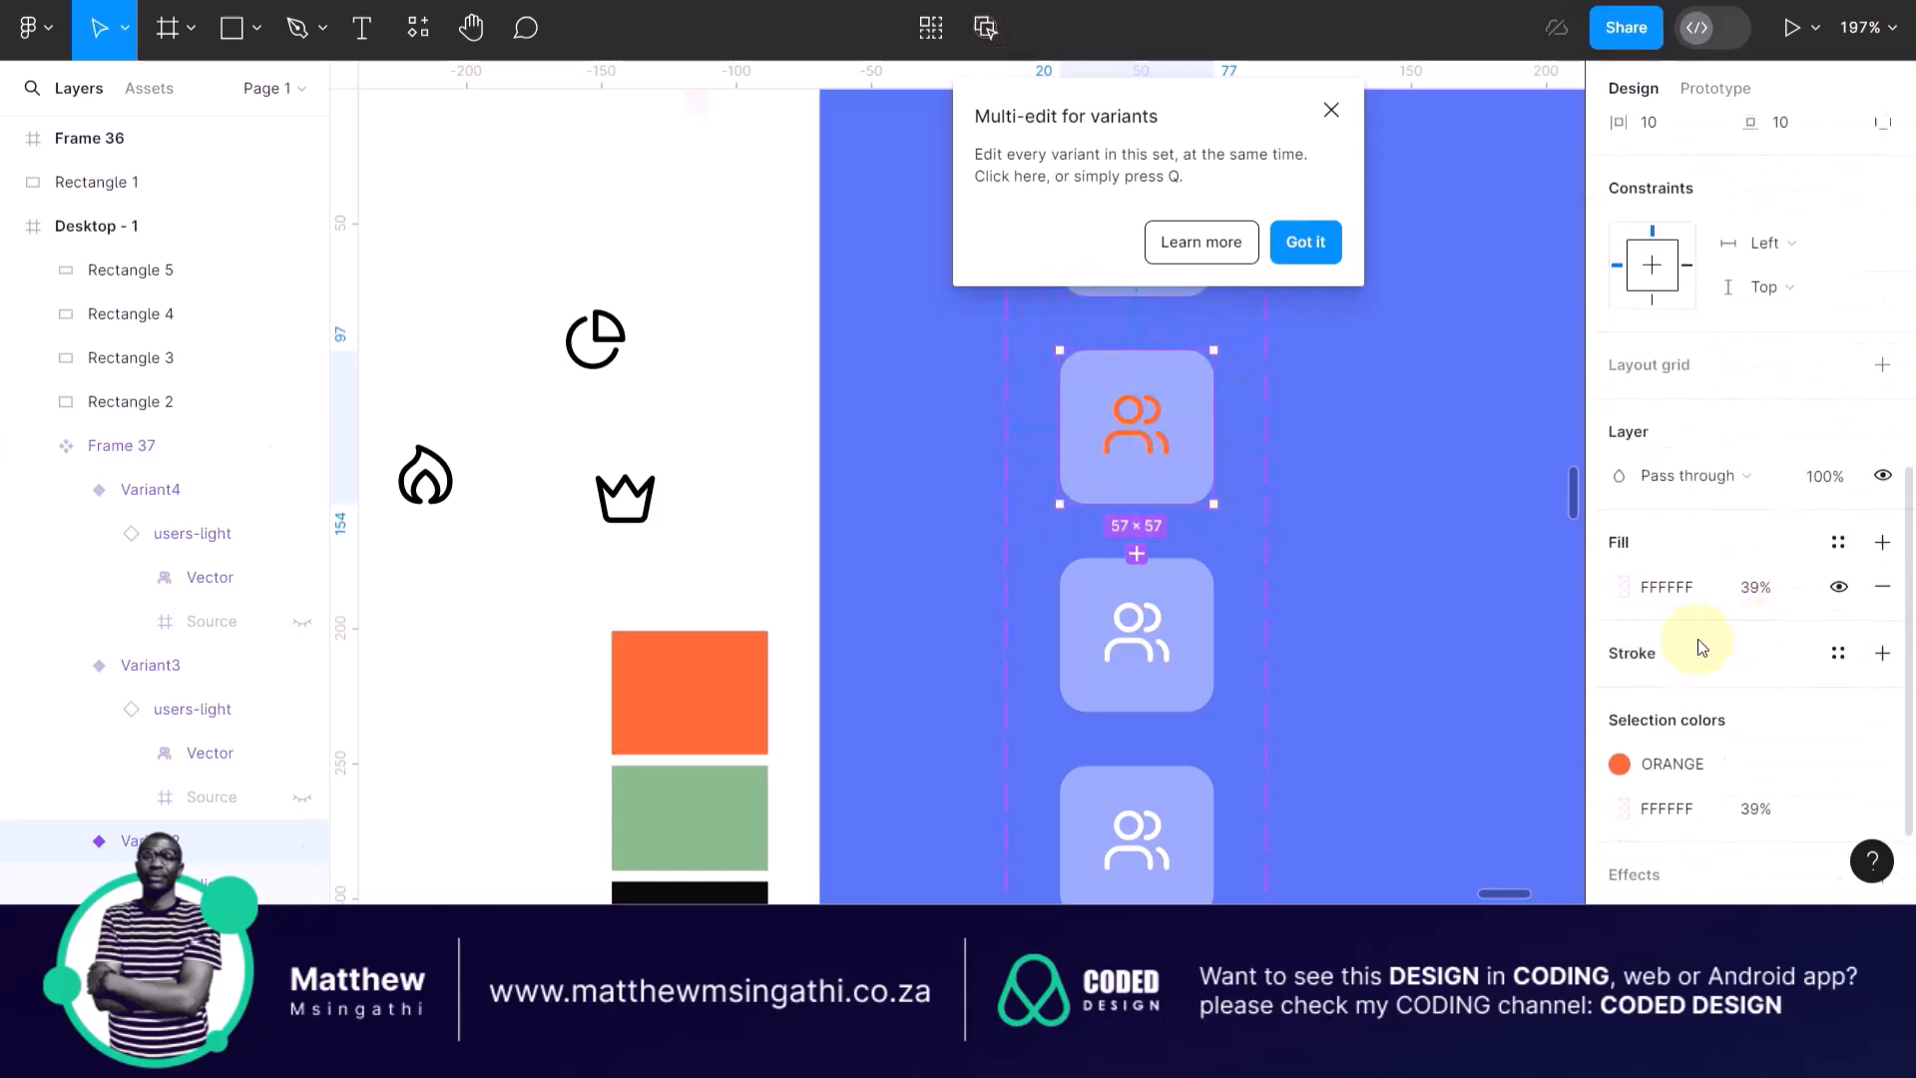
click(1616, 591)
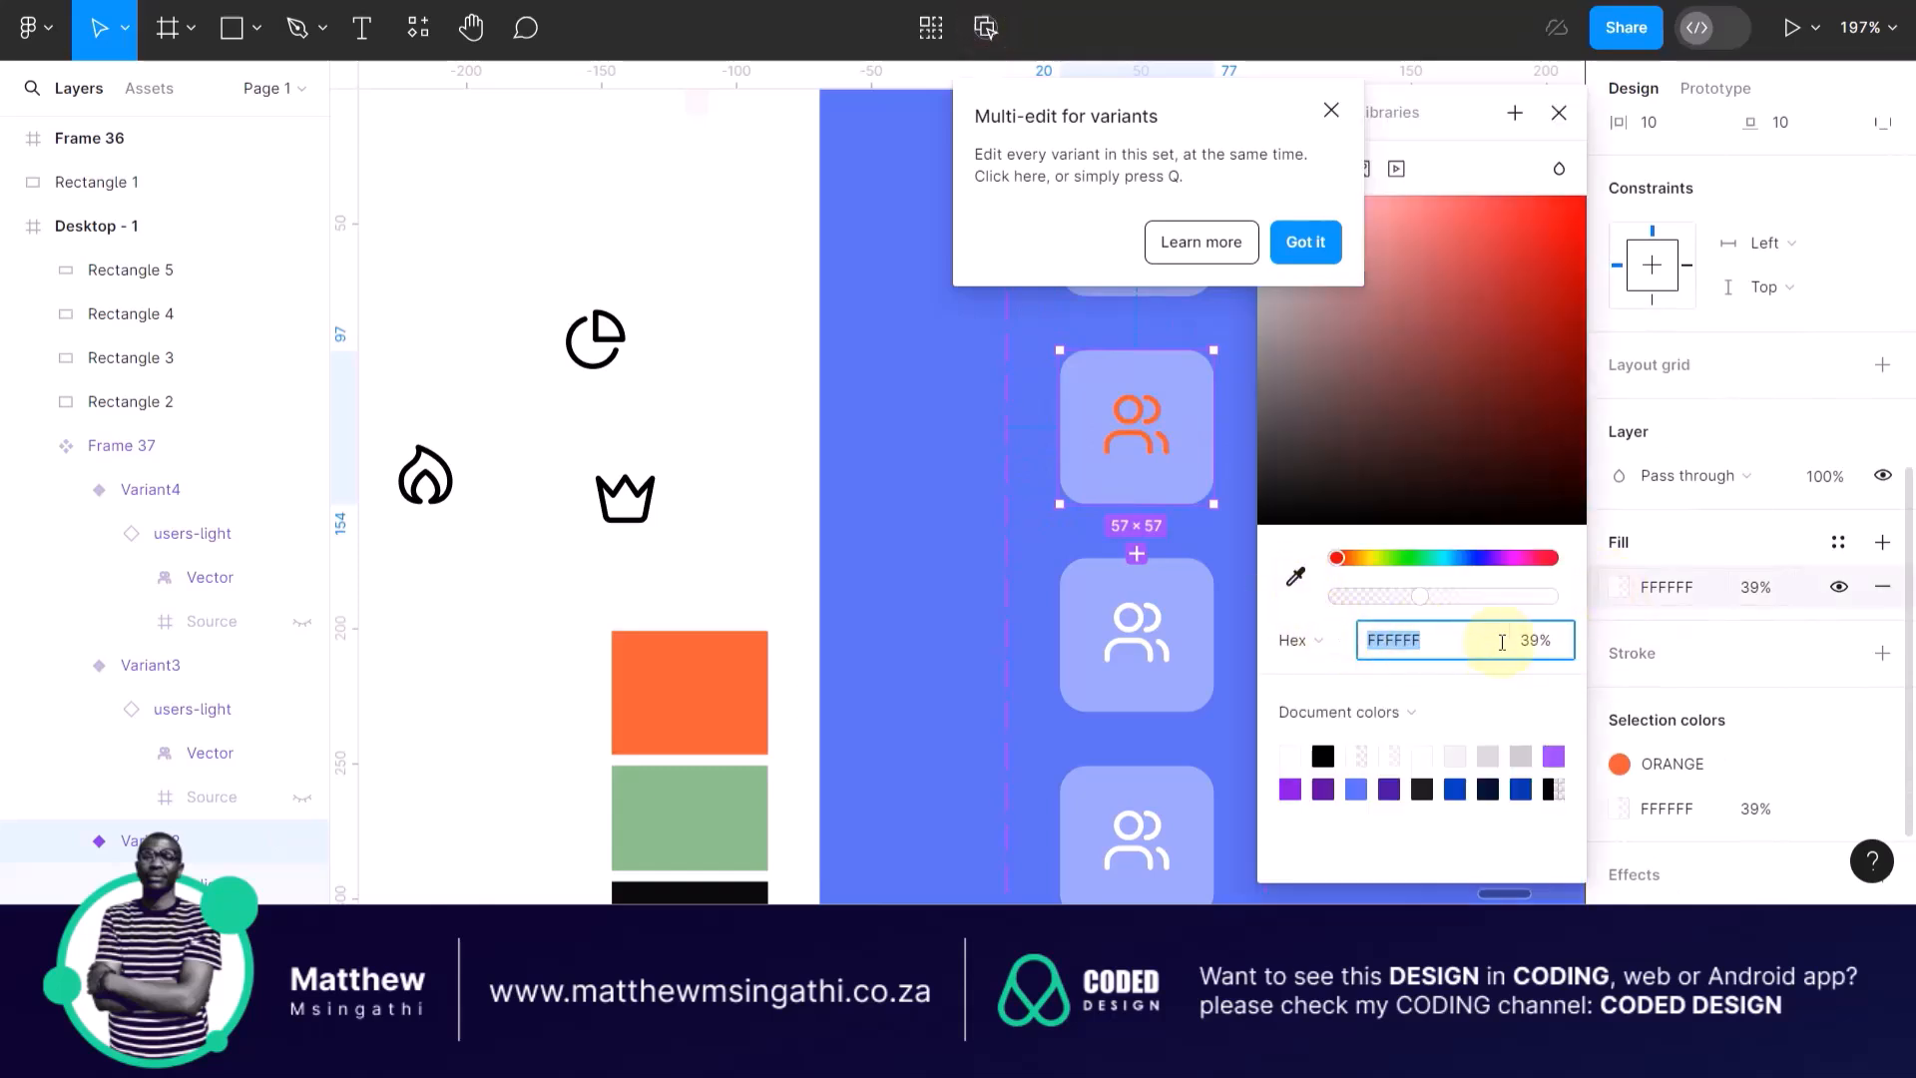
click(1295, 577)
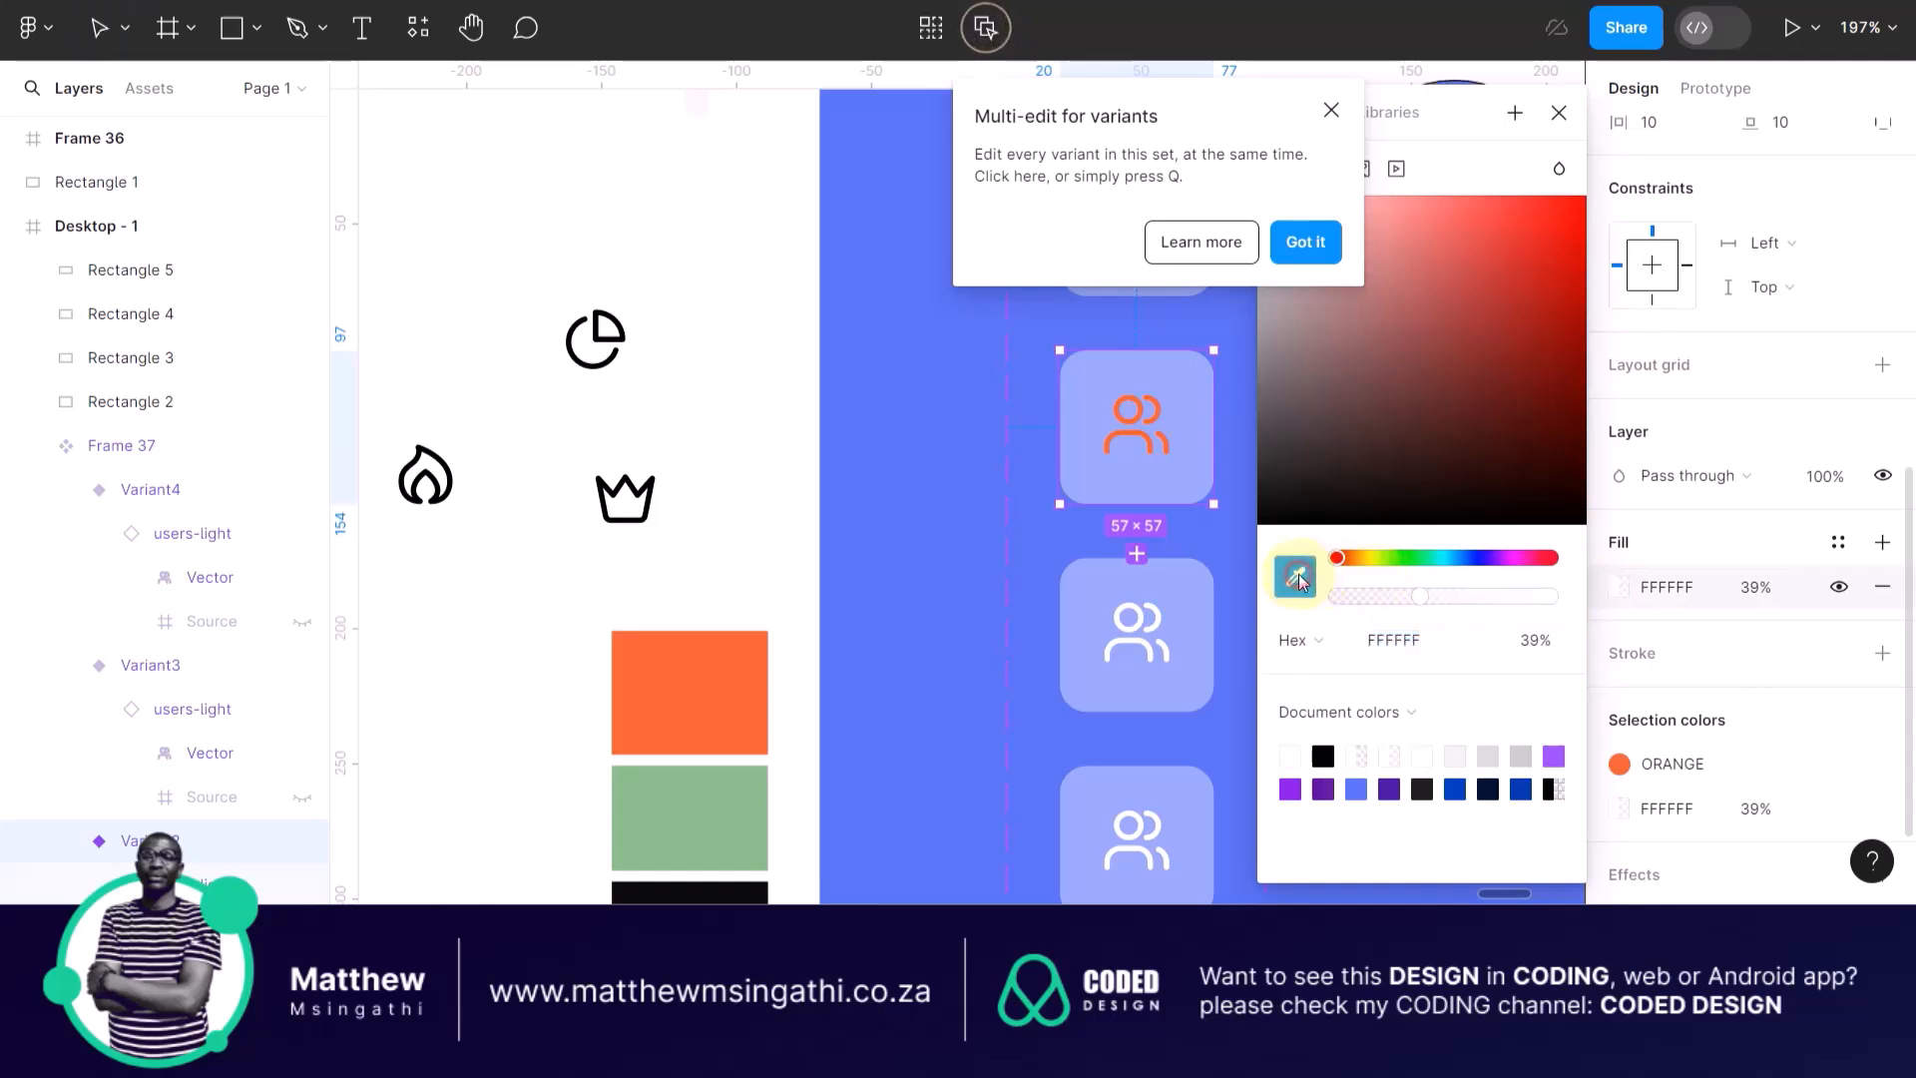
click(720, 687)
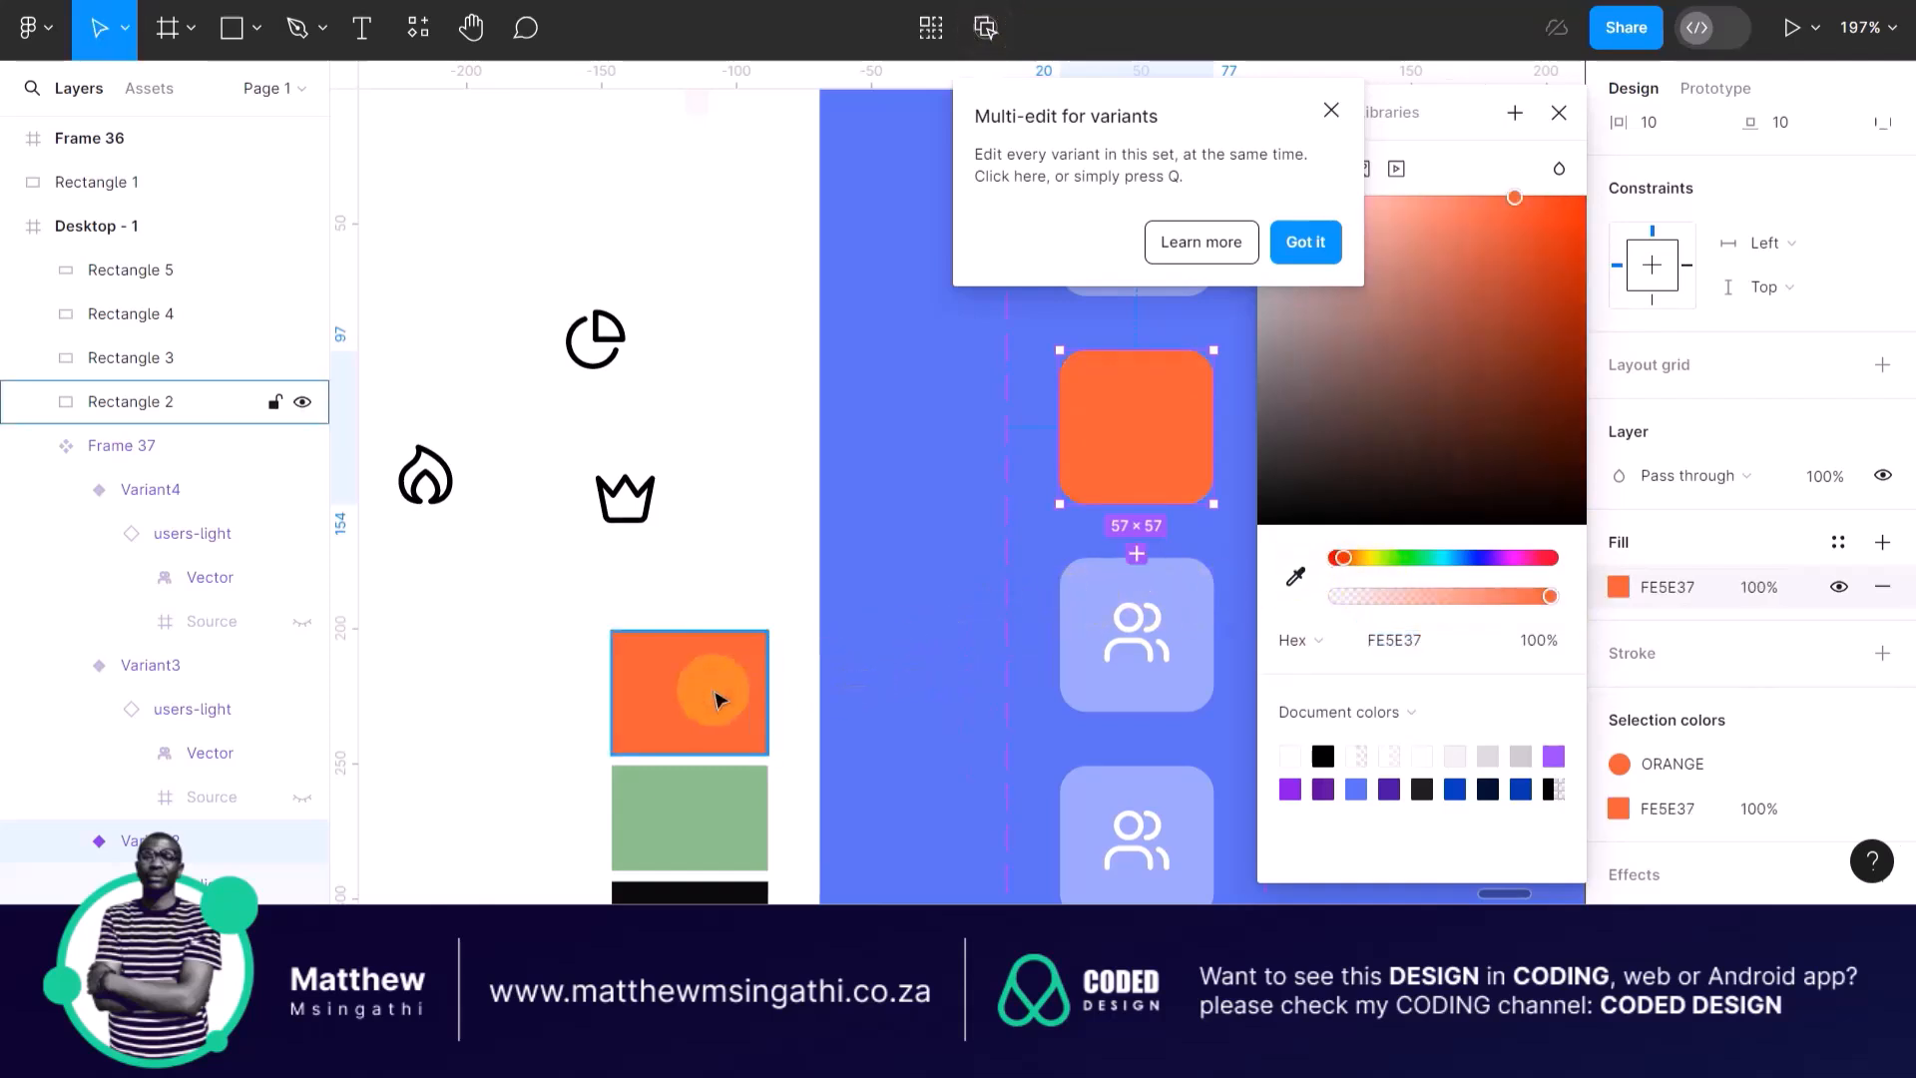
click(1775, 589)
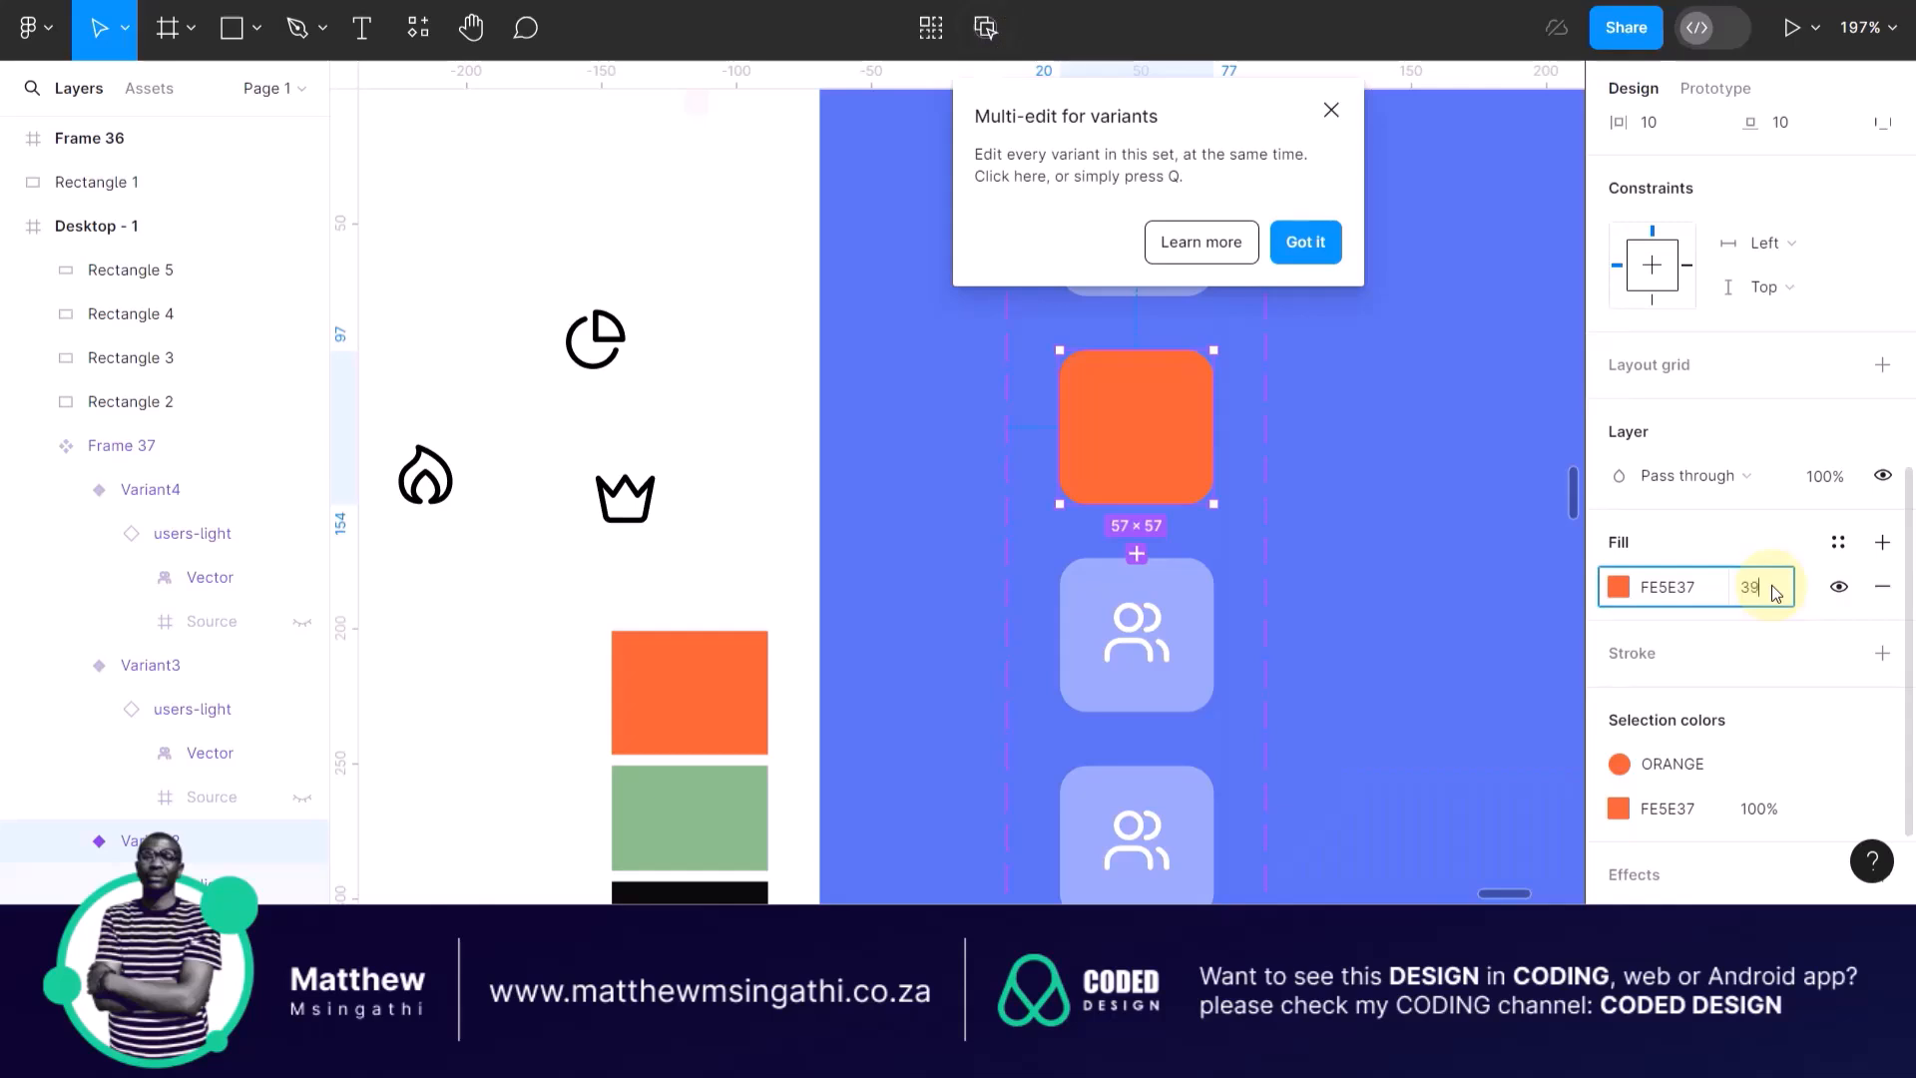
key(Return)
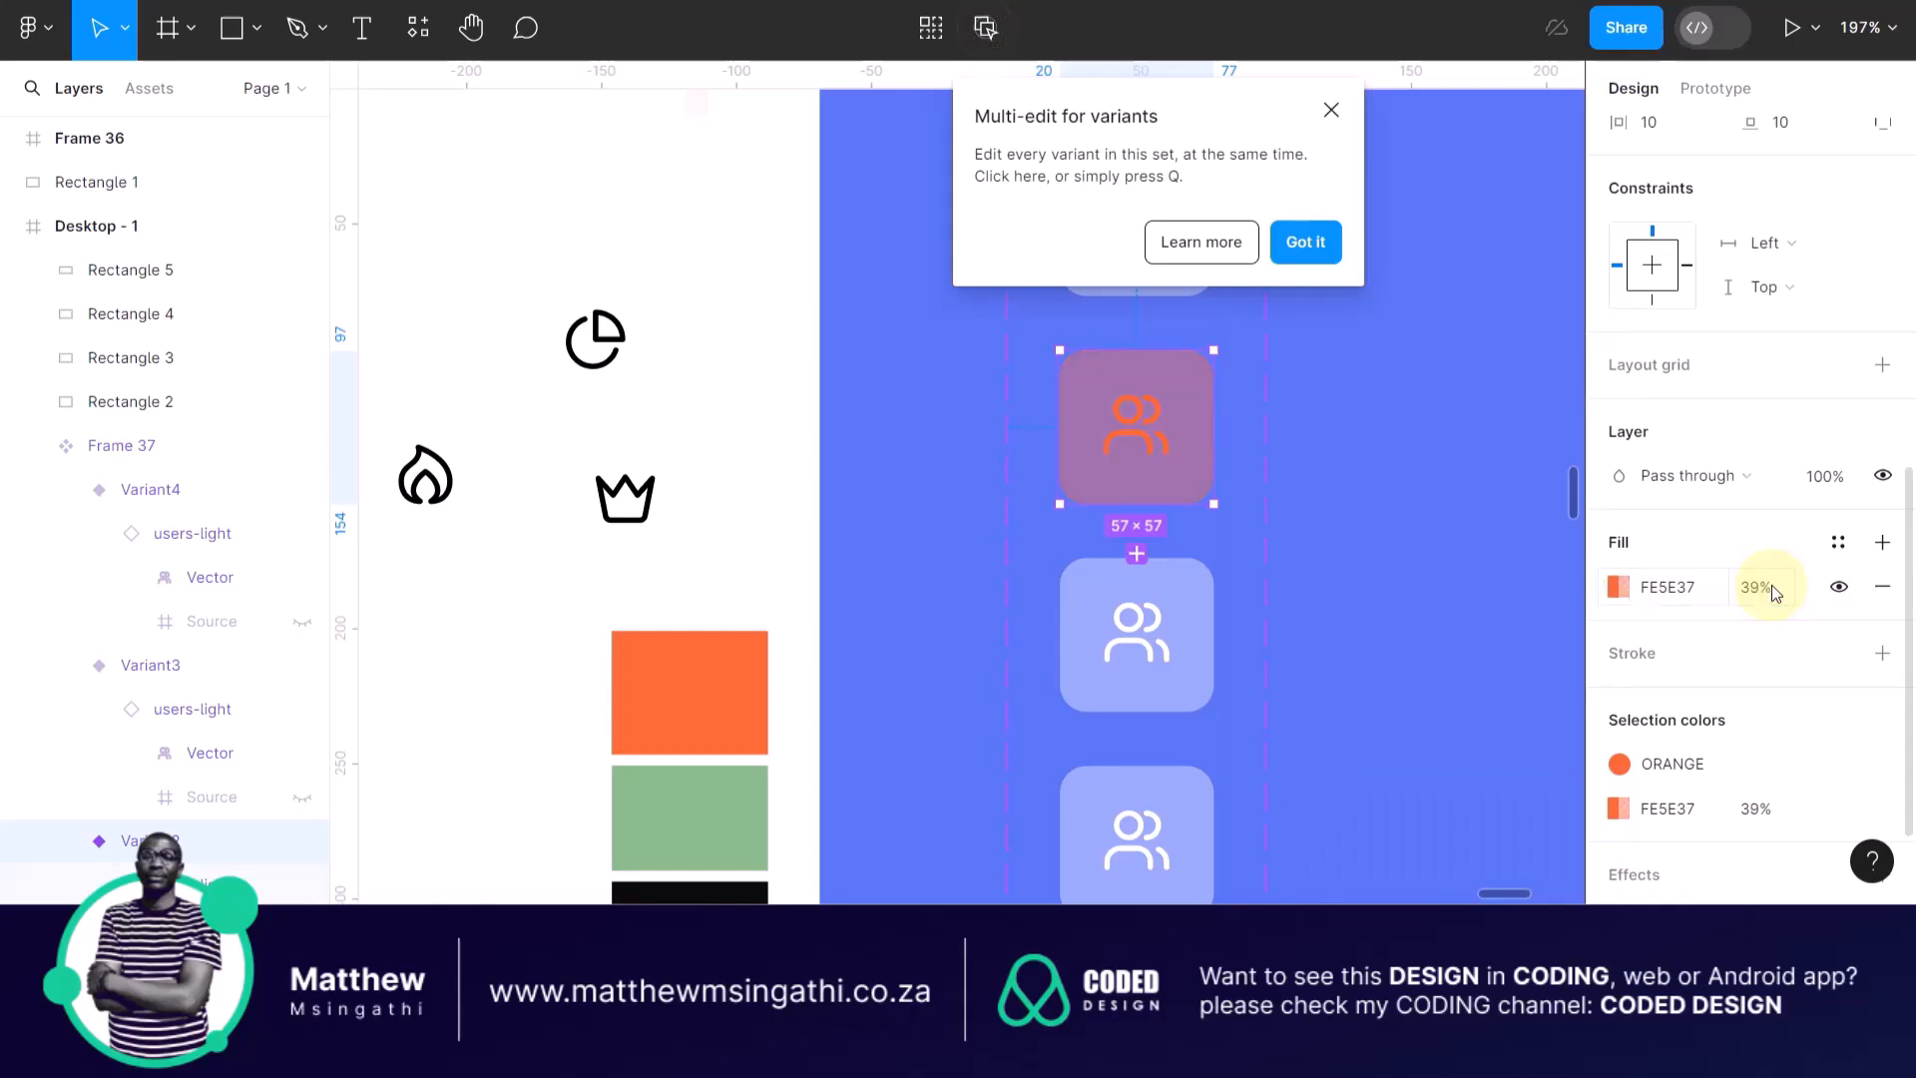
Examine the column of icon variants alongside the Visitor Today card and the loose icons.
click(1453, 591)
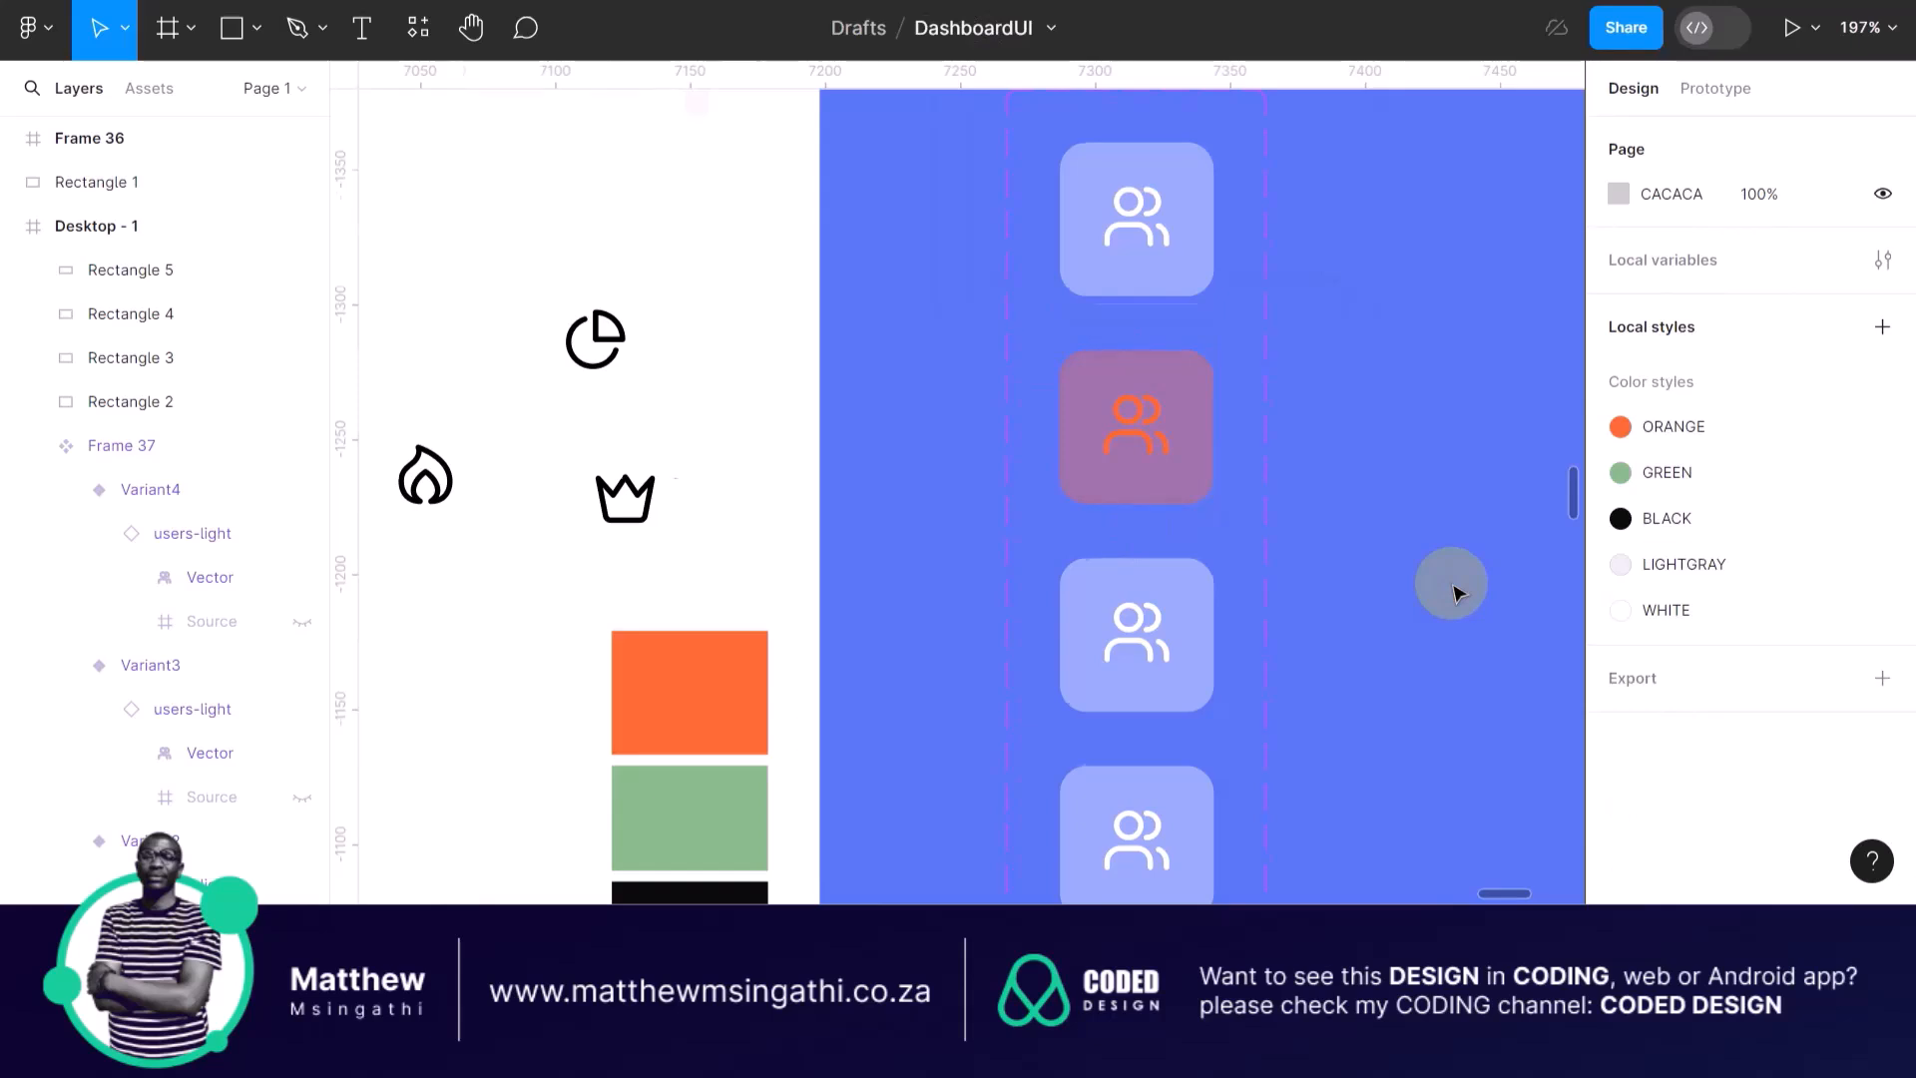
ctrl+scroll(1453, 591, down, 5)
scroll(1424, 449, up, 2)
scroll(1424, 449, right, 3)
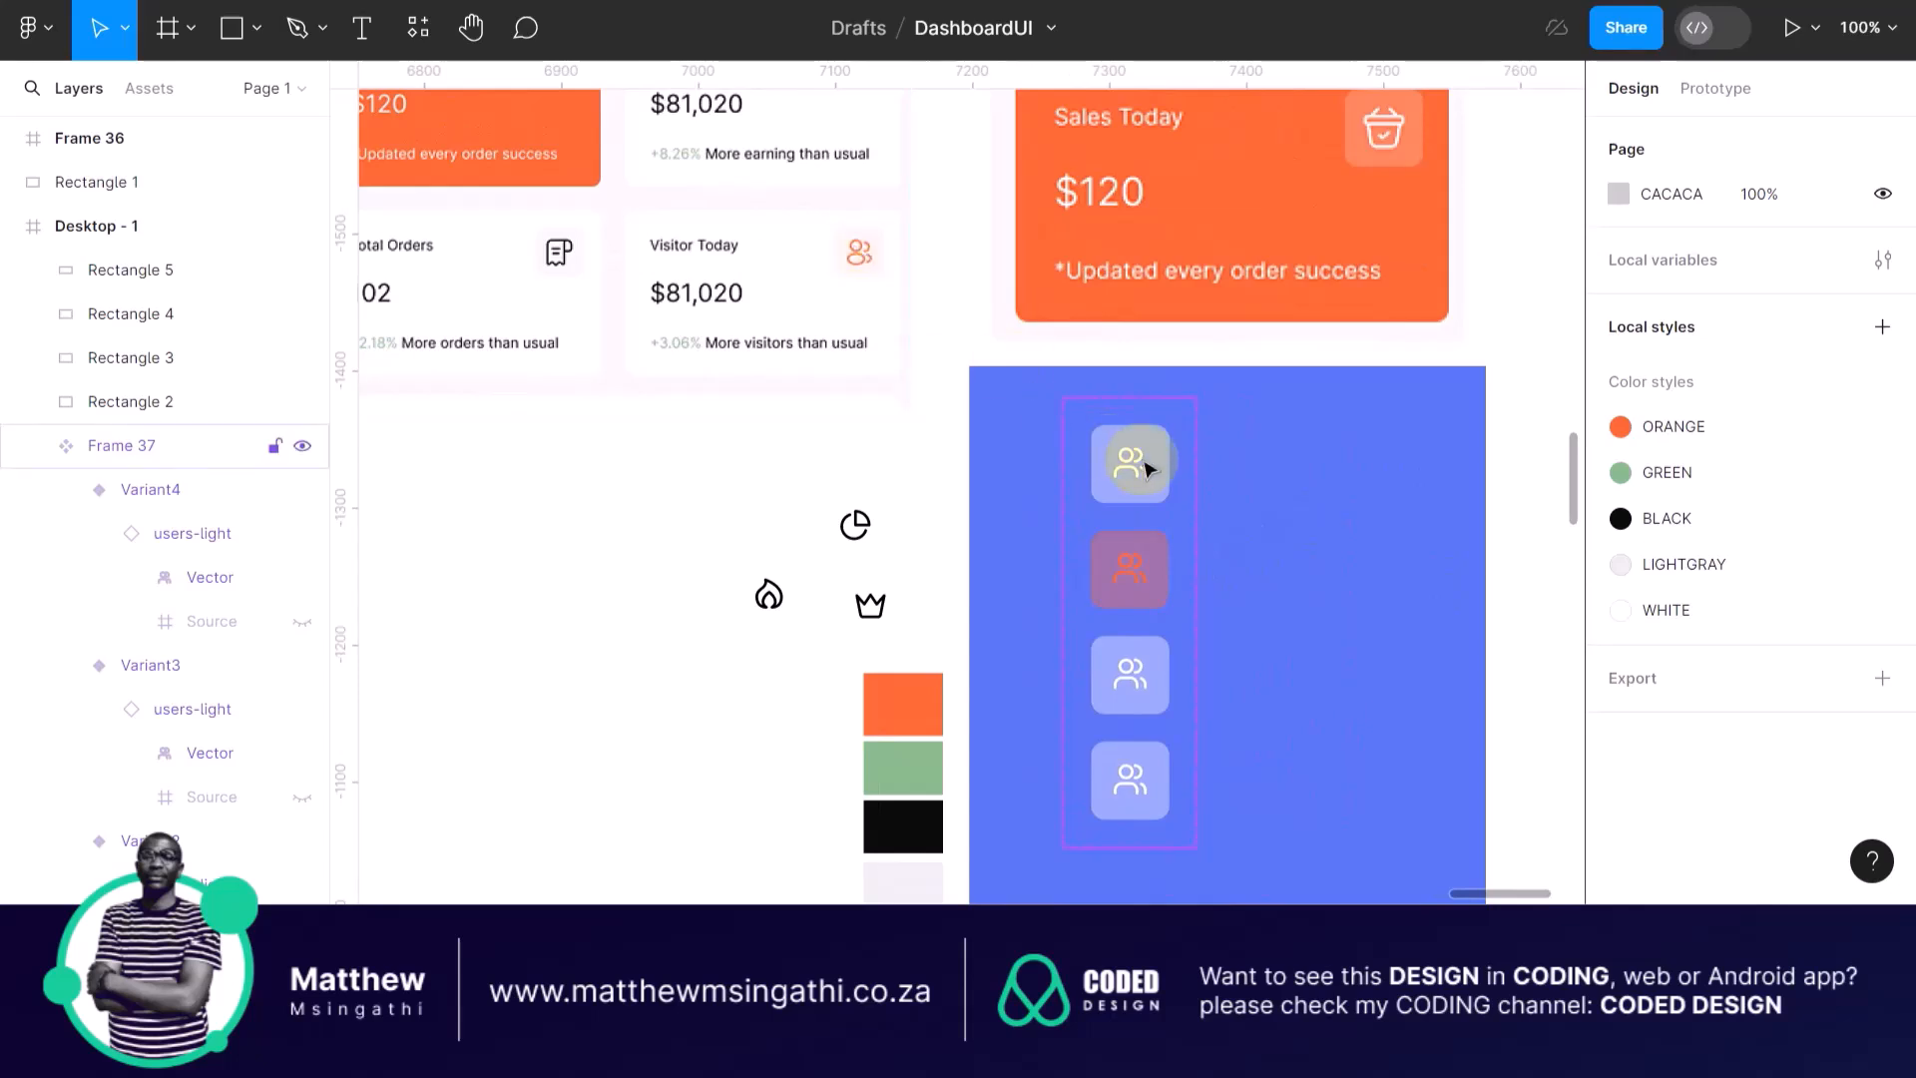
scroll(1164, 613, up, 5)
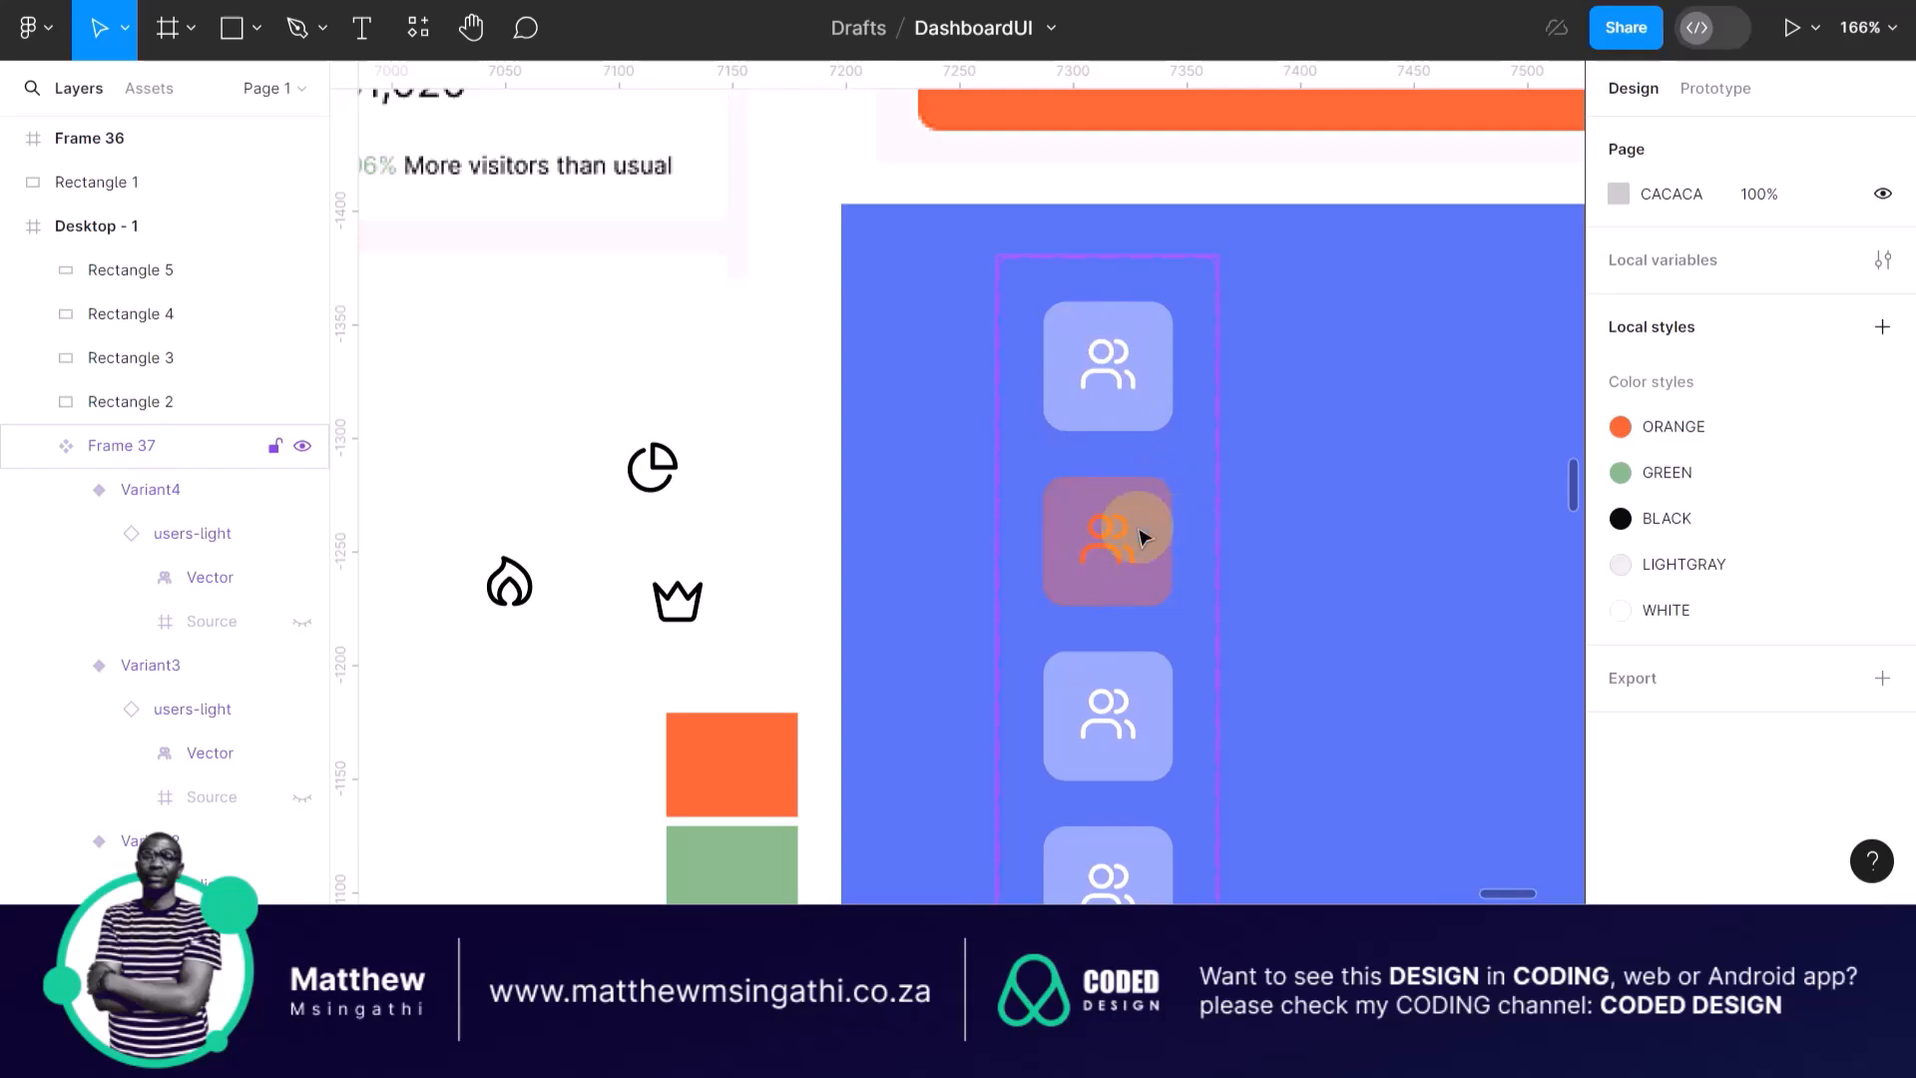
scroll(1140, 531, down, 2)
scroll(1139, 530, down, 2)
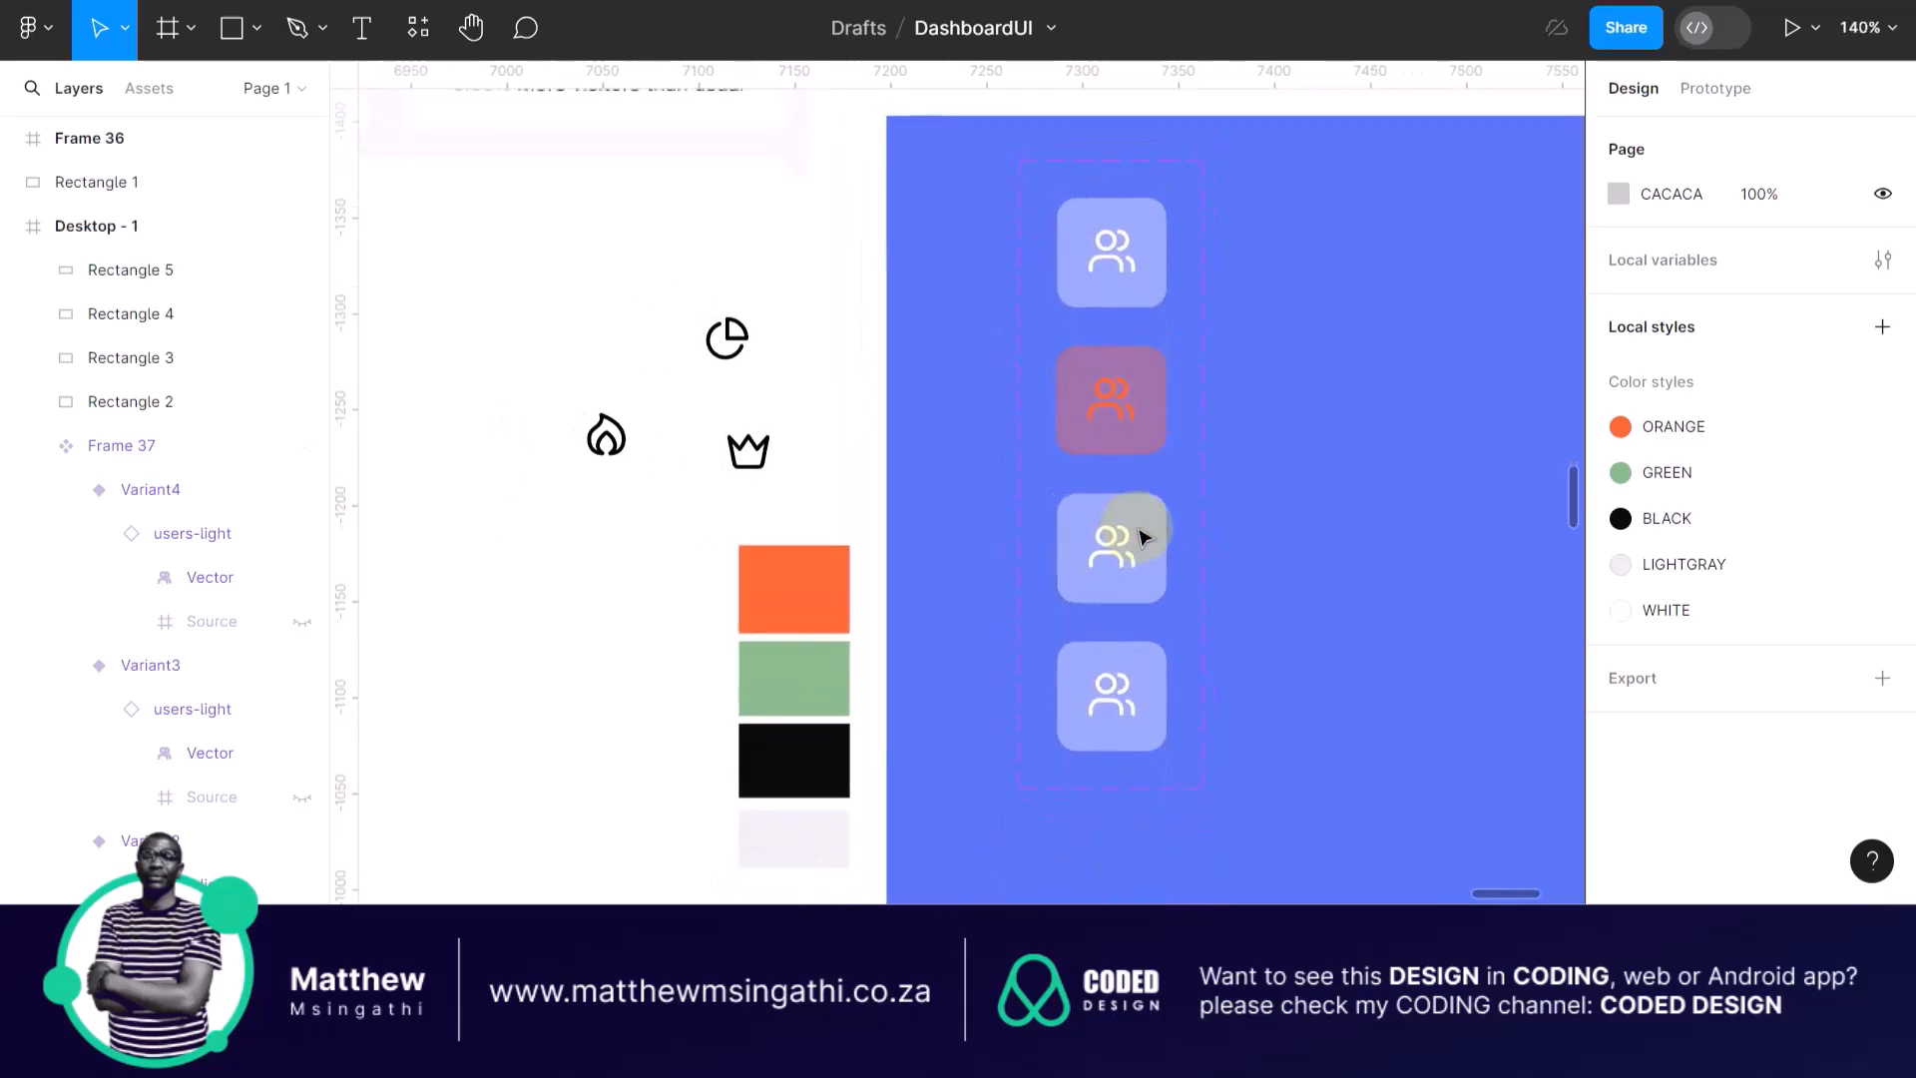
scroll(1139, 530, up, 2)
scroll(1140, 530, left, 1)
scroll(1140, 536, up, 3)
scroll(1139, 536, left, 4)
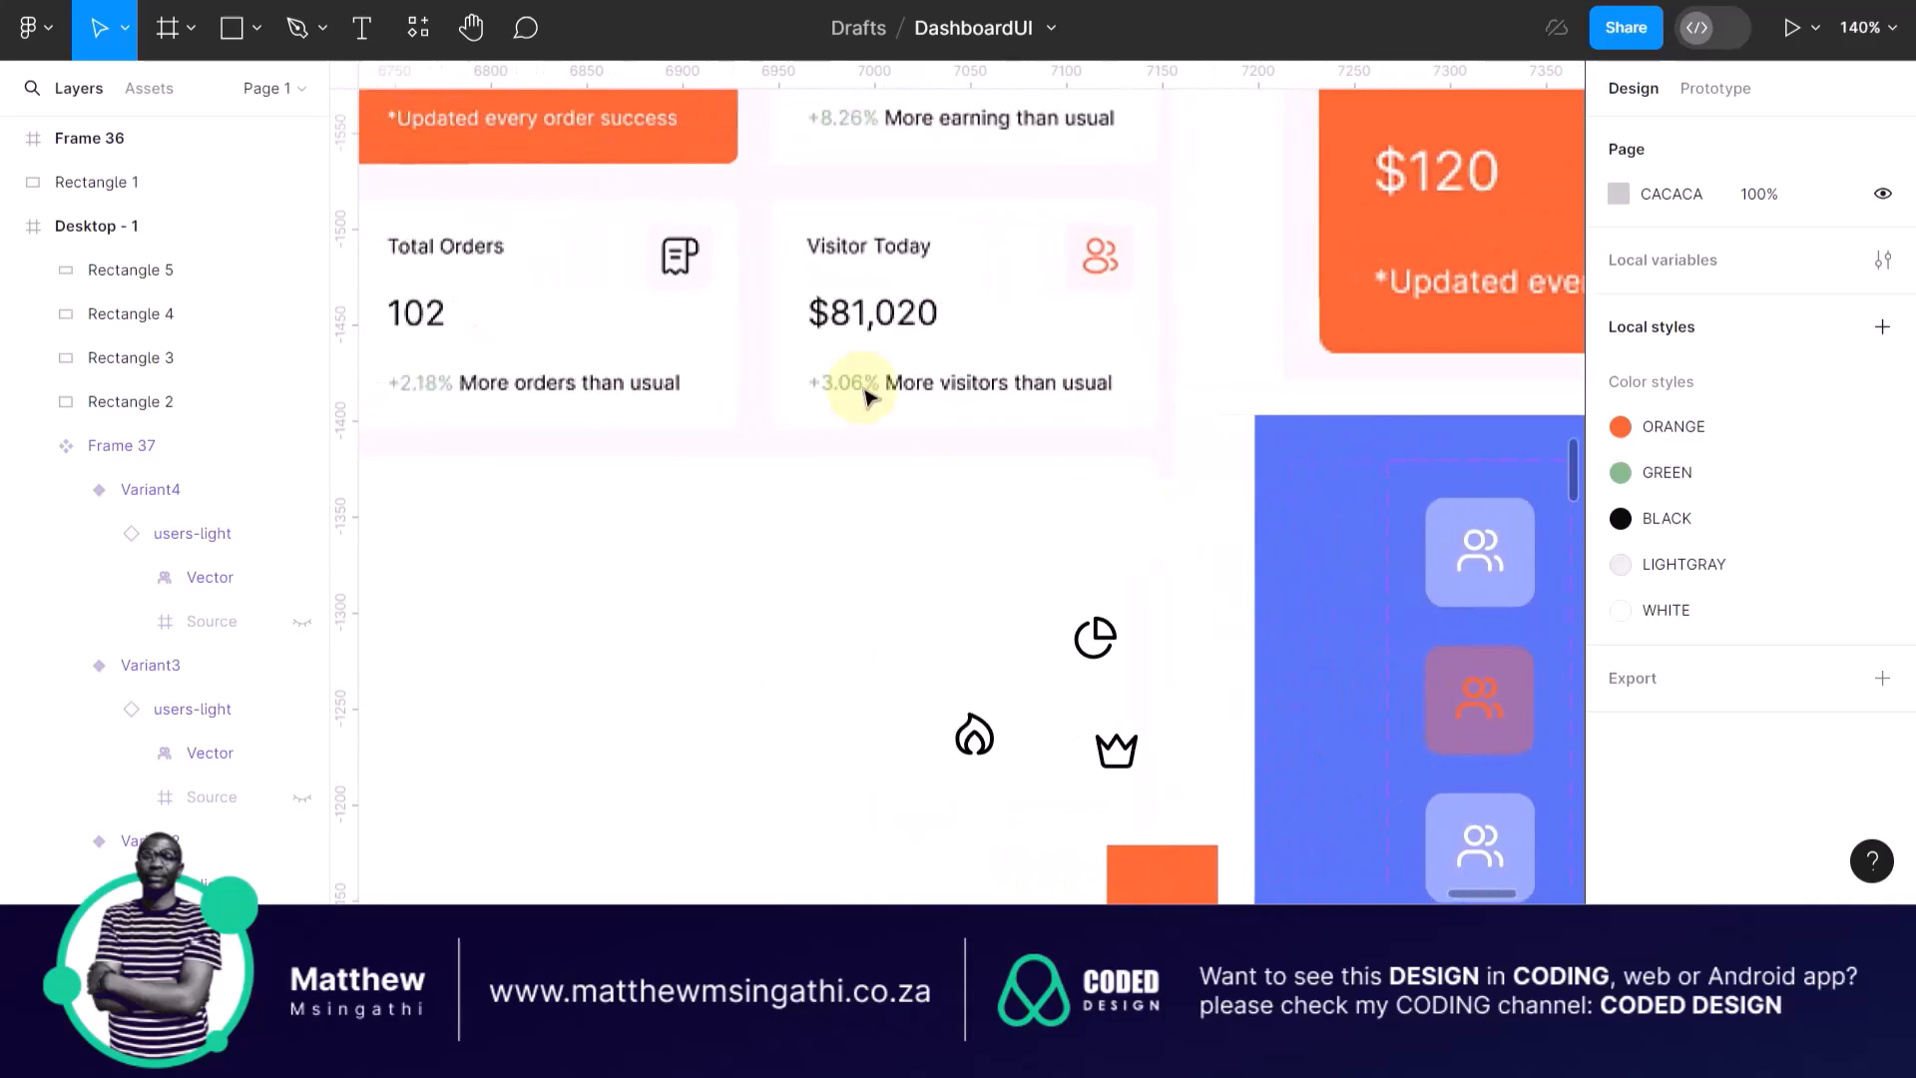
scroll(986, 467, down, 2)
scroll(986, 465, right, 2)
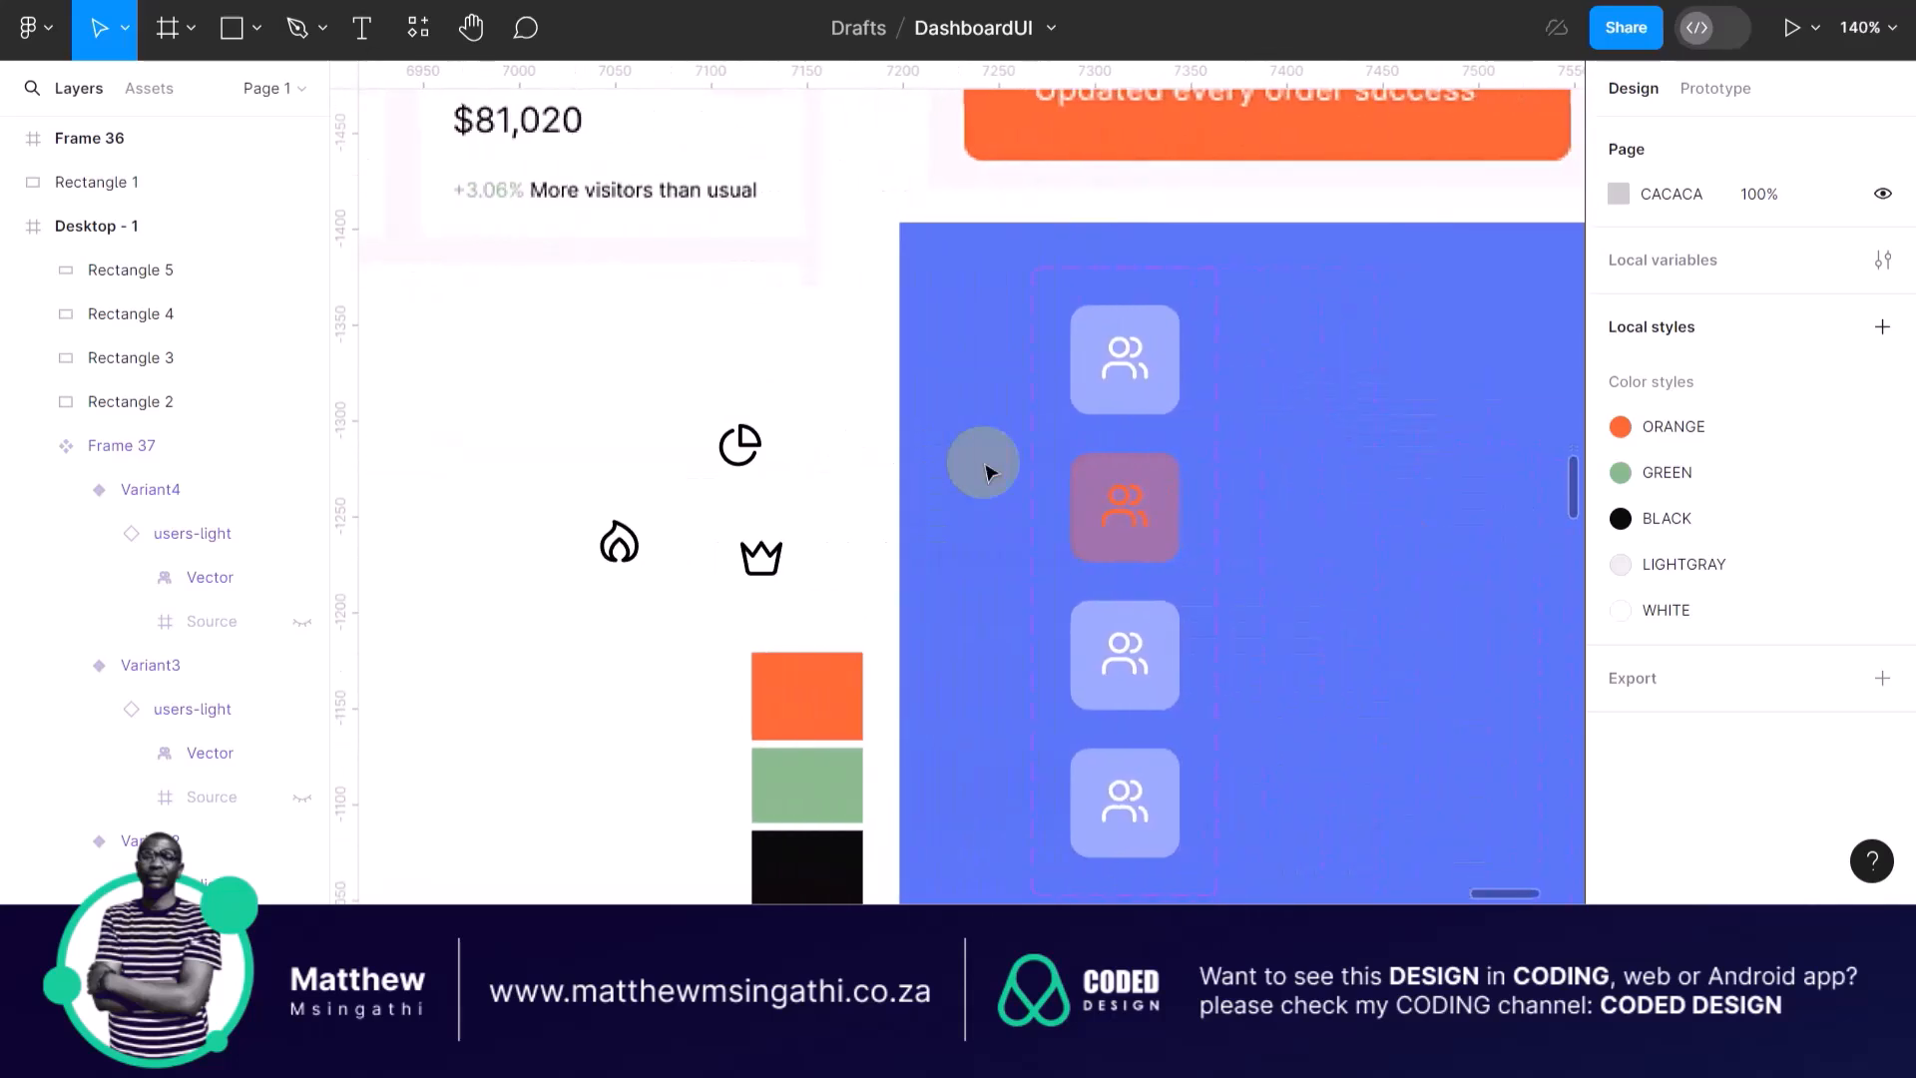
scroll(838, 557, down, 2)
scroll(1027, 481, up, 2)
scroll(1134, 445, up, 3)
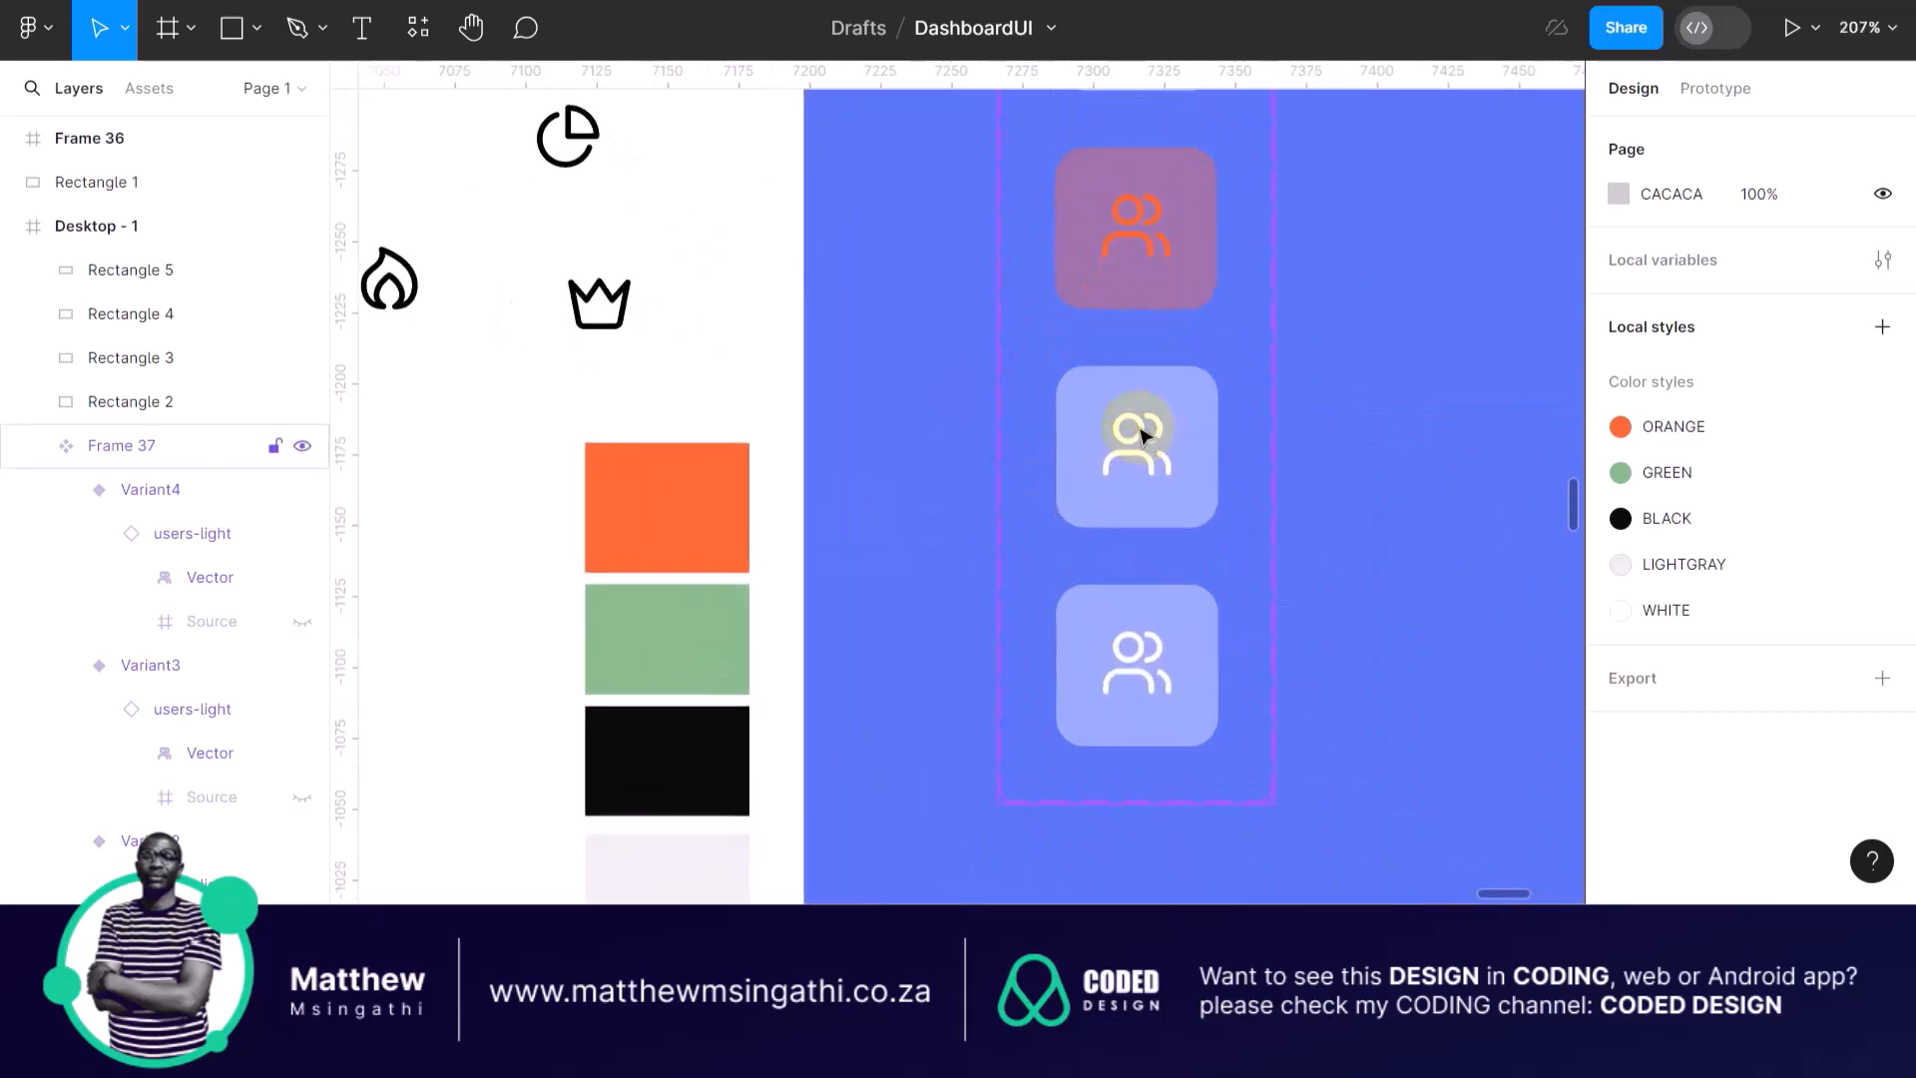
Move the crown icon onto the blue background, beside the third icon variant.
drag(664, 322, 928, 419)
scroll(928, 419, down, 5)
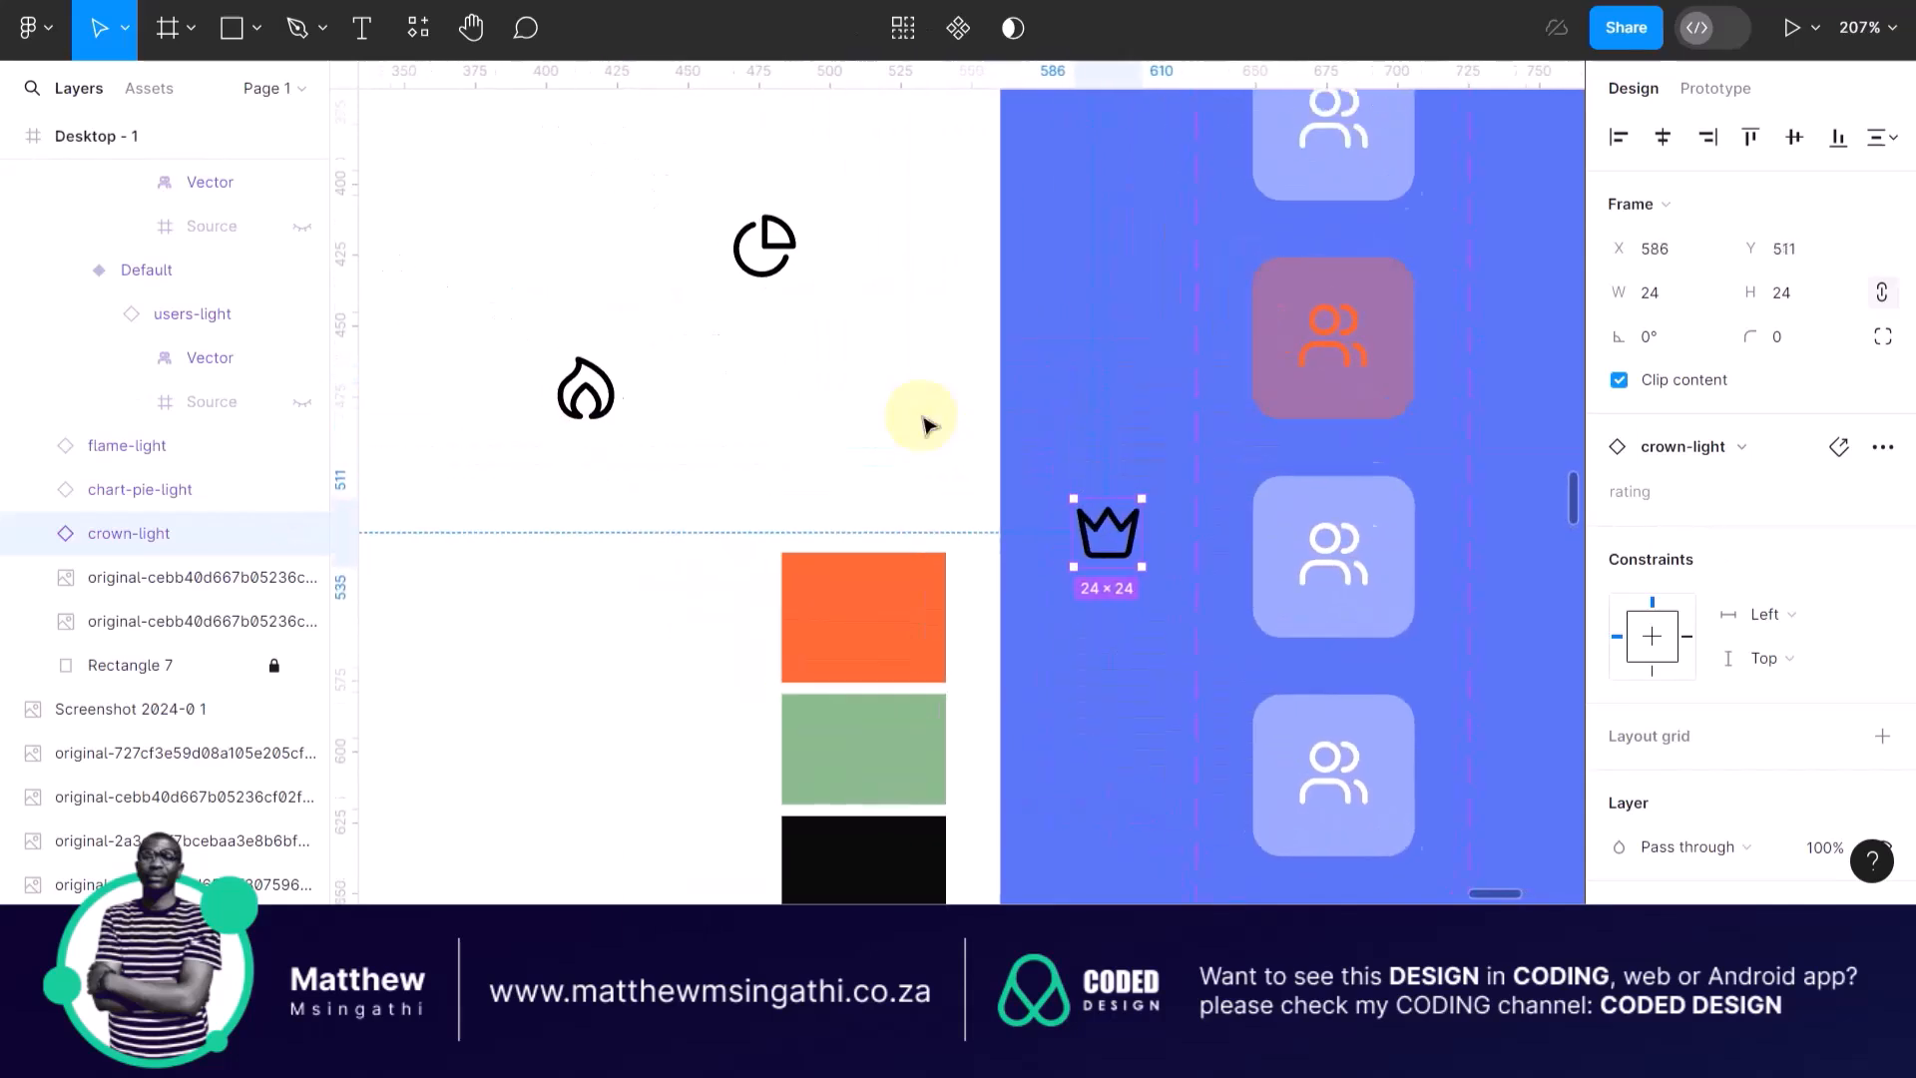
scroll(591, 314, up, 2)
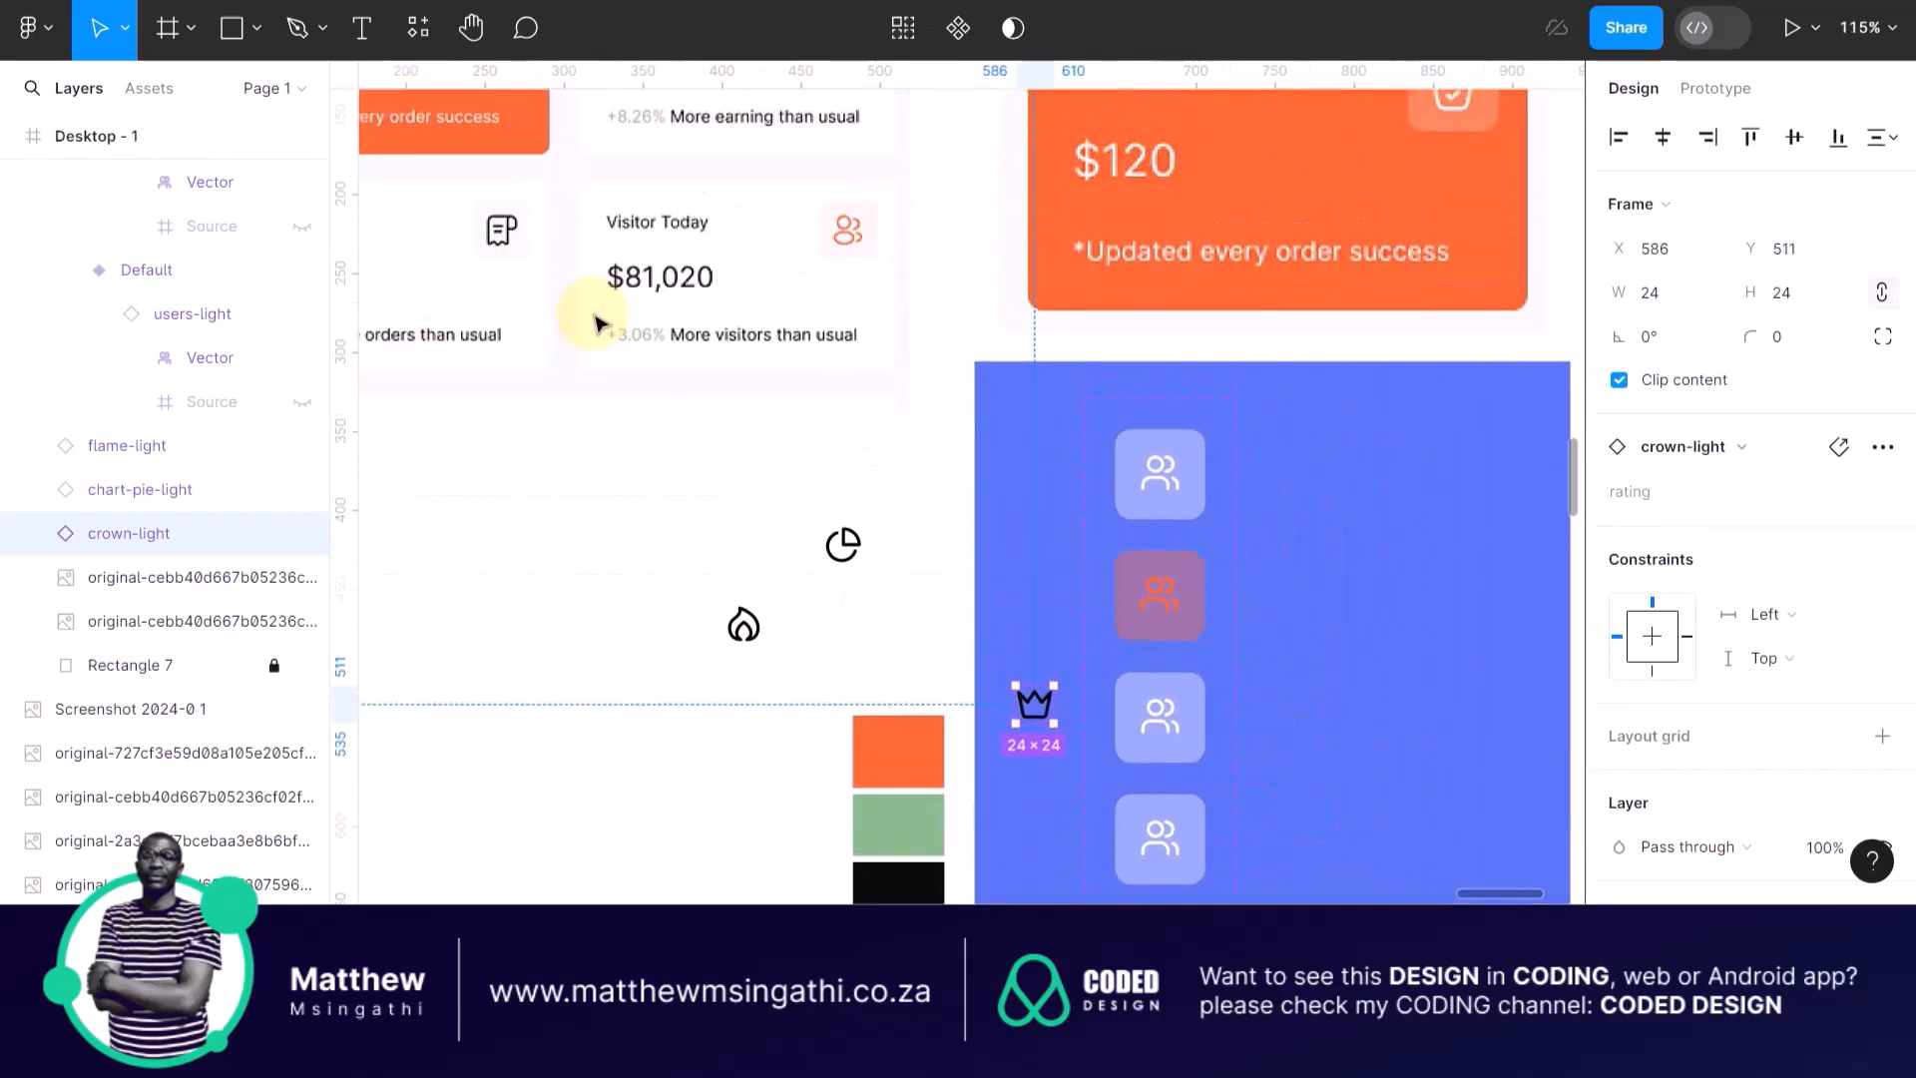
scroll(782, 562, down, 3)
scroll(1060, 632, up, 5)
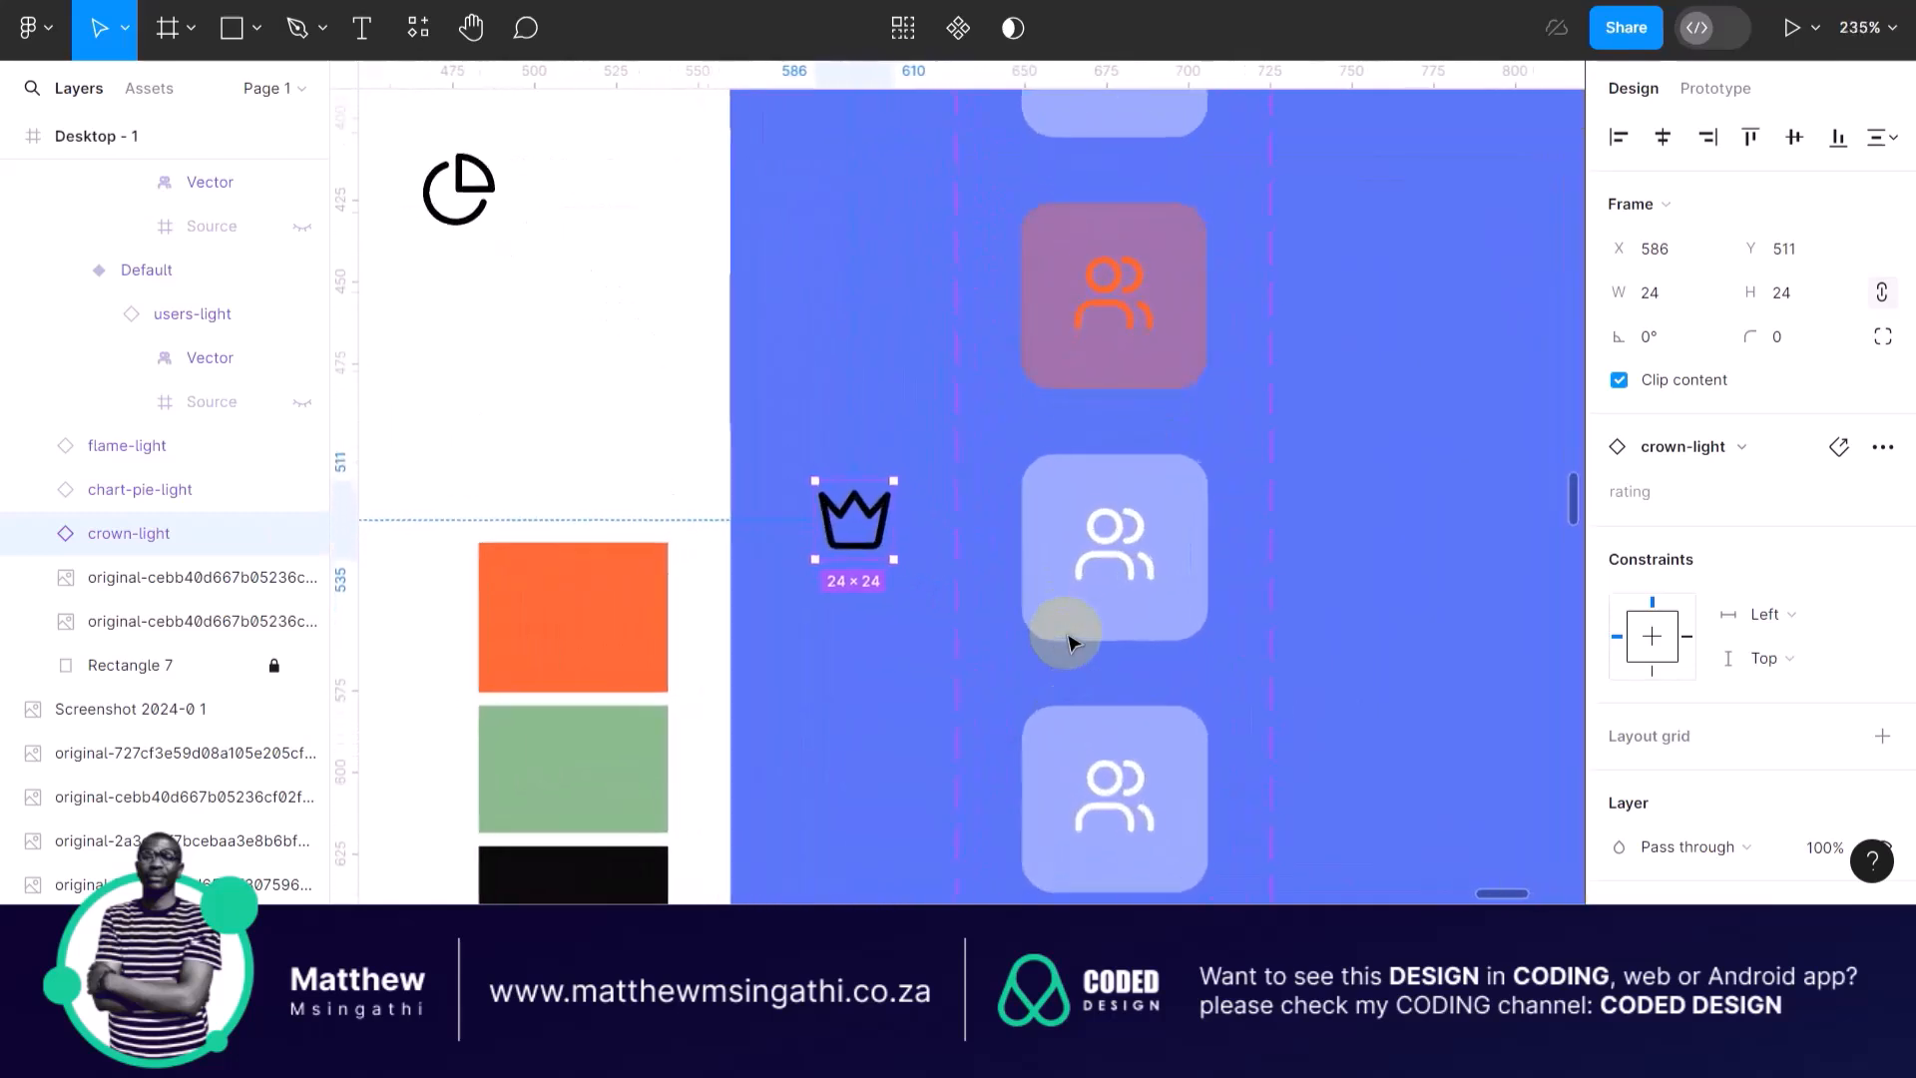
Replace the crown vector's 000000 fill with the BLACK color style.
double_click(855, 502)
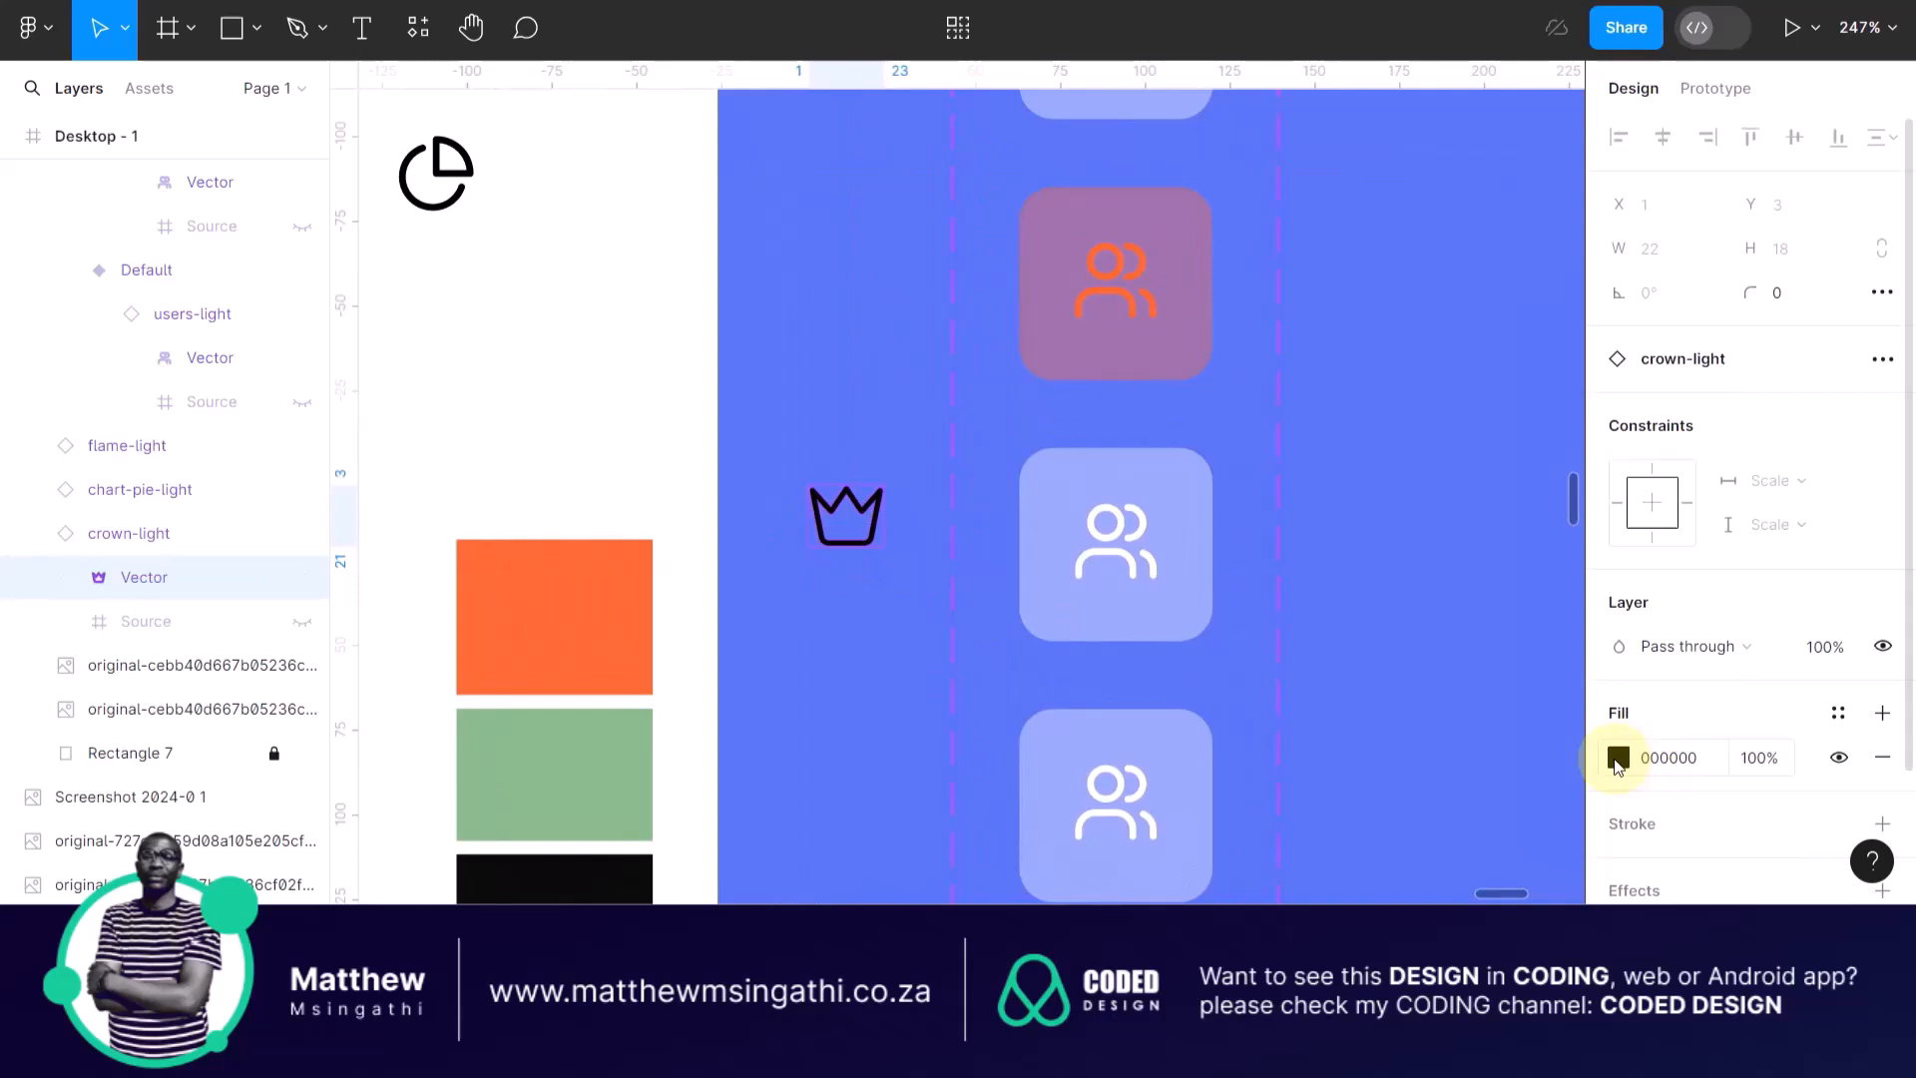
click(1881, 757)
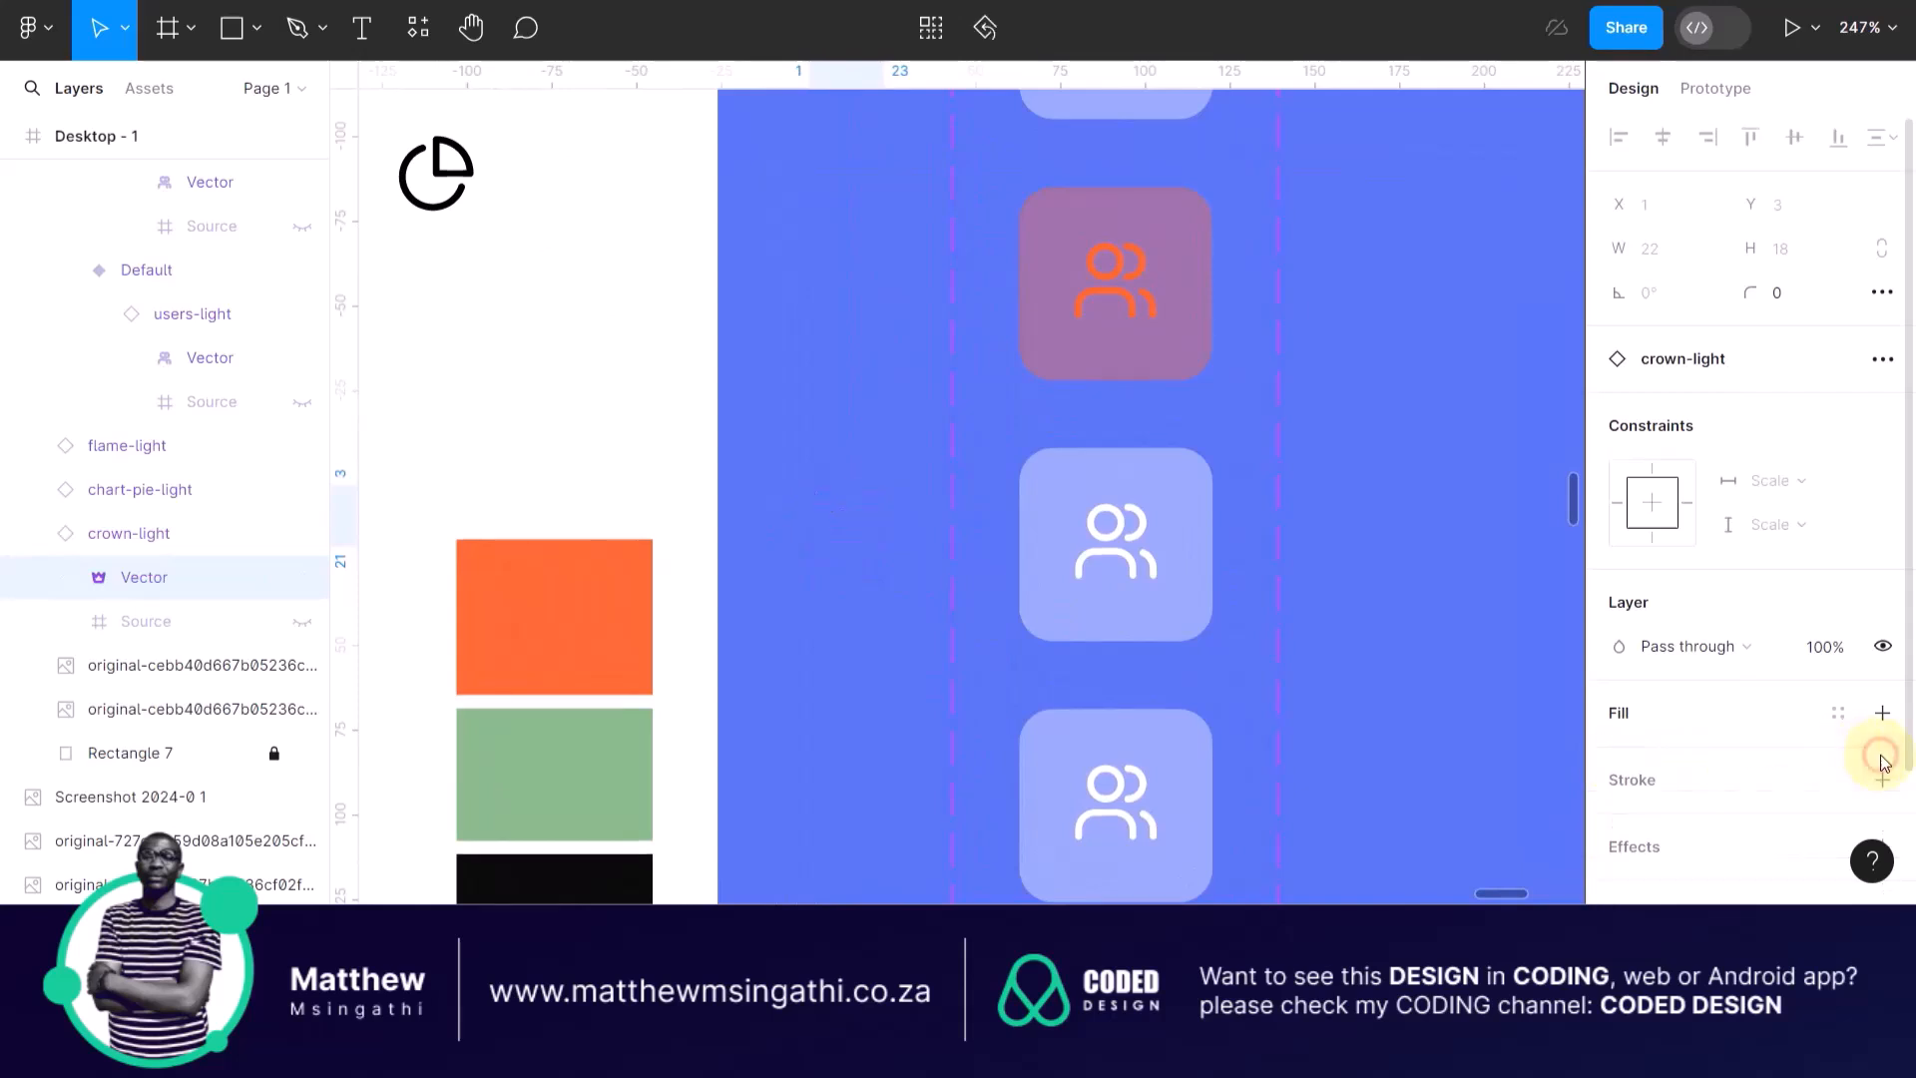
click(1841, 714)
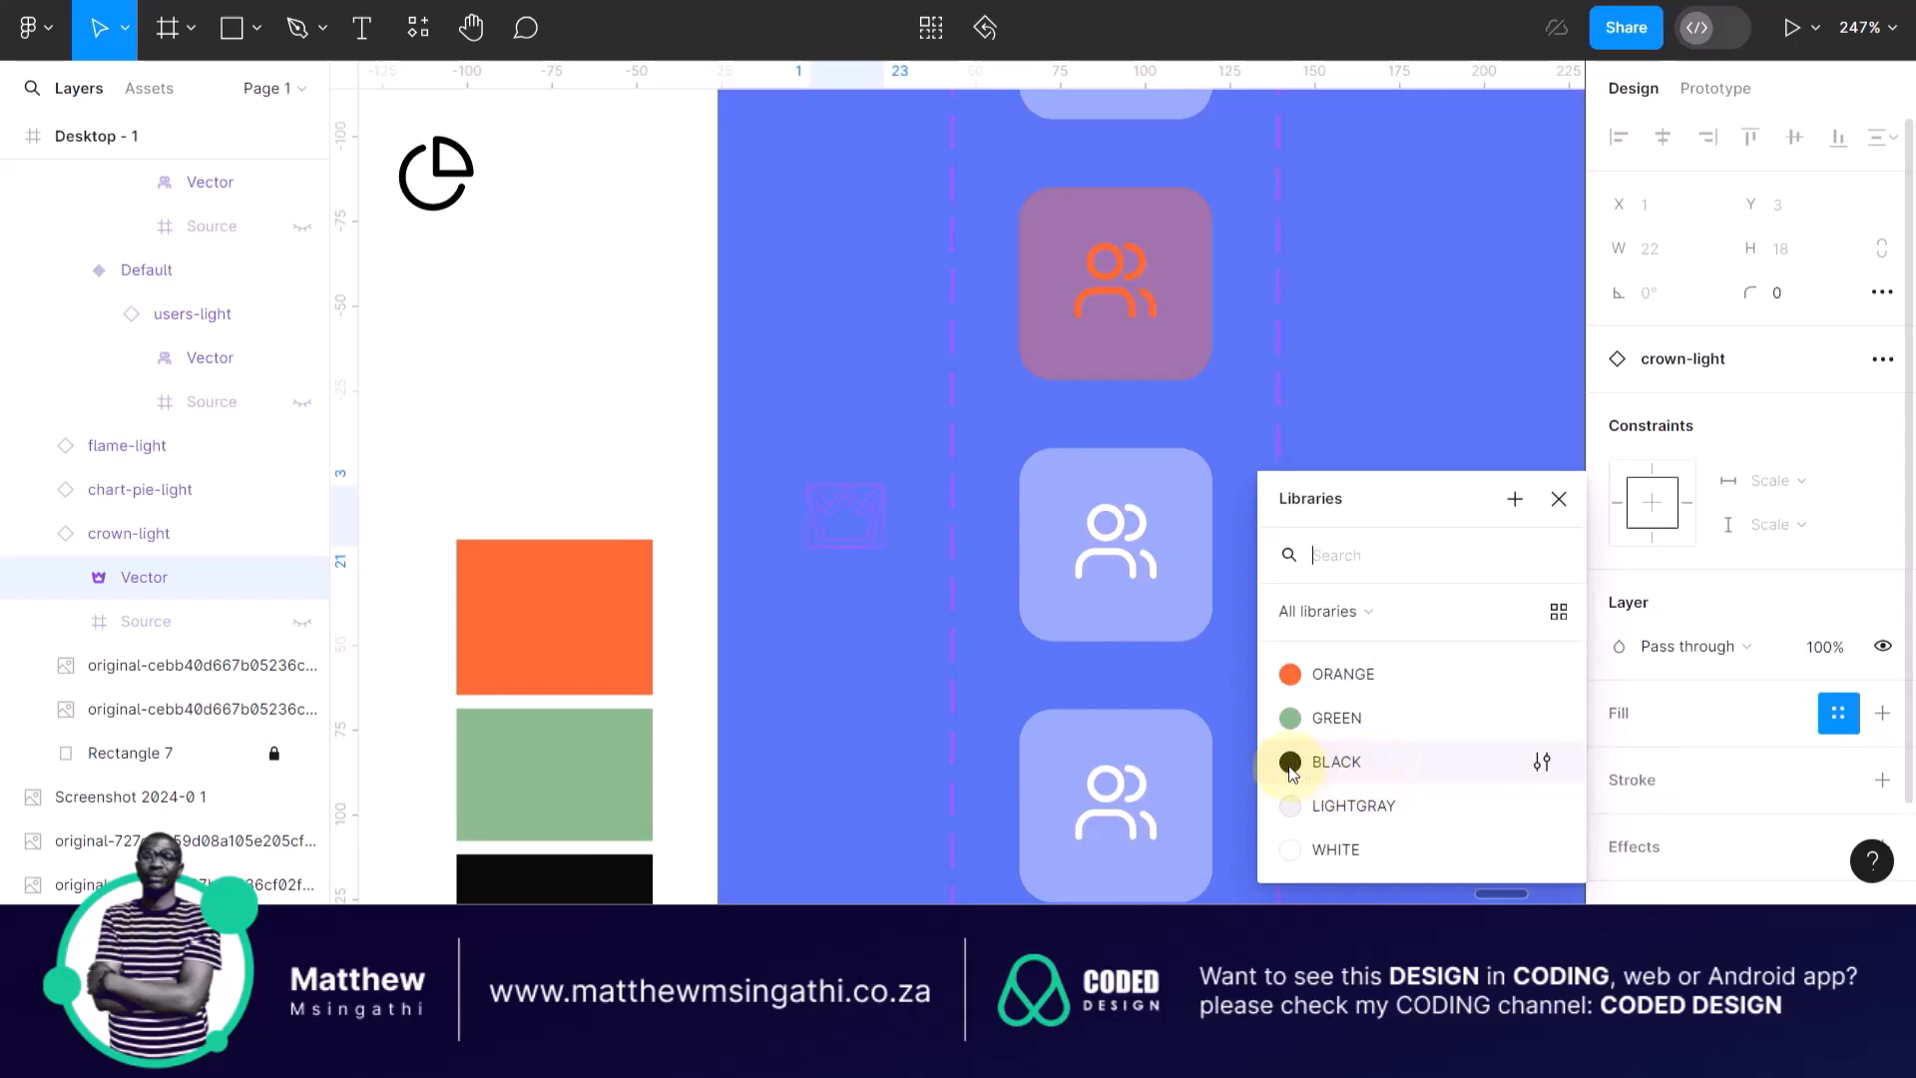
click(1290, 768)
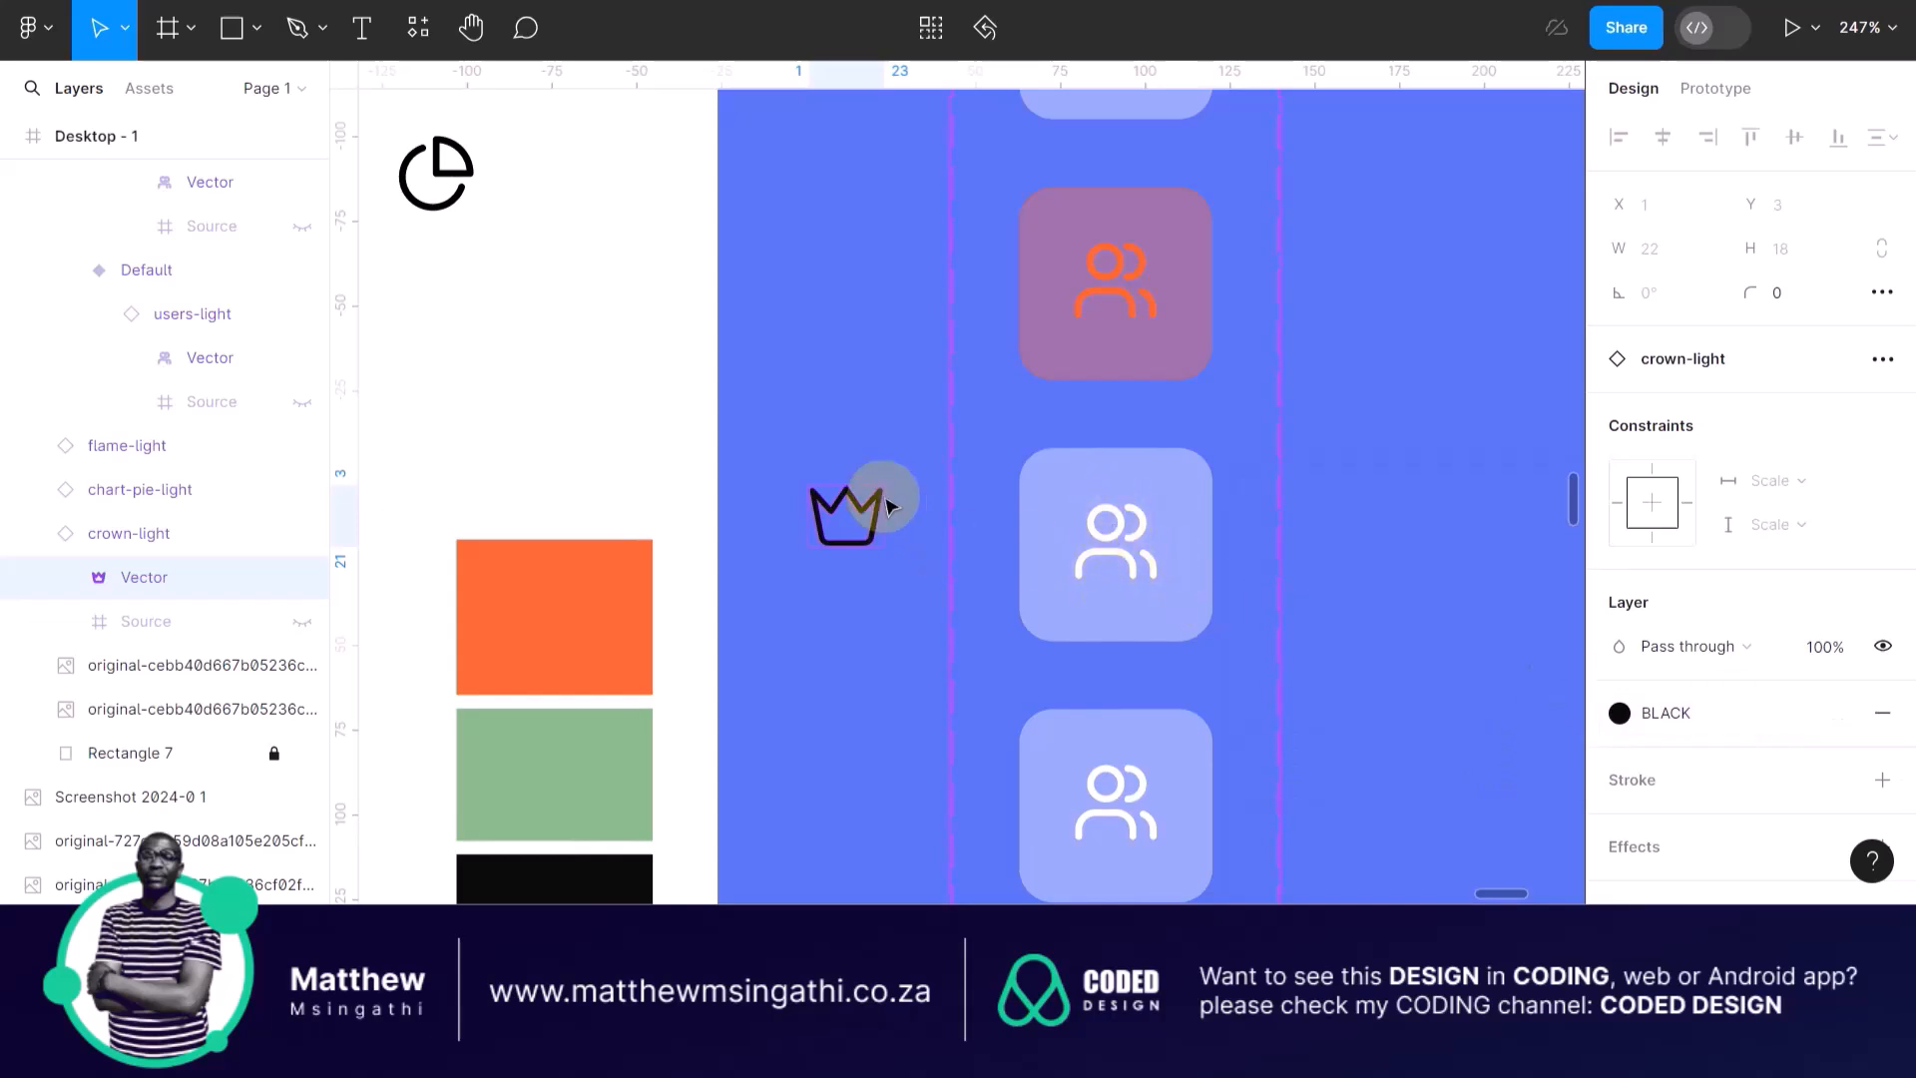
Replace the users icon inside the third variant with the crown icon, deleting the users icon.
click(1123, 544)
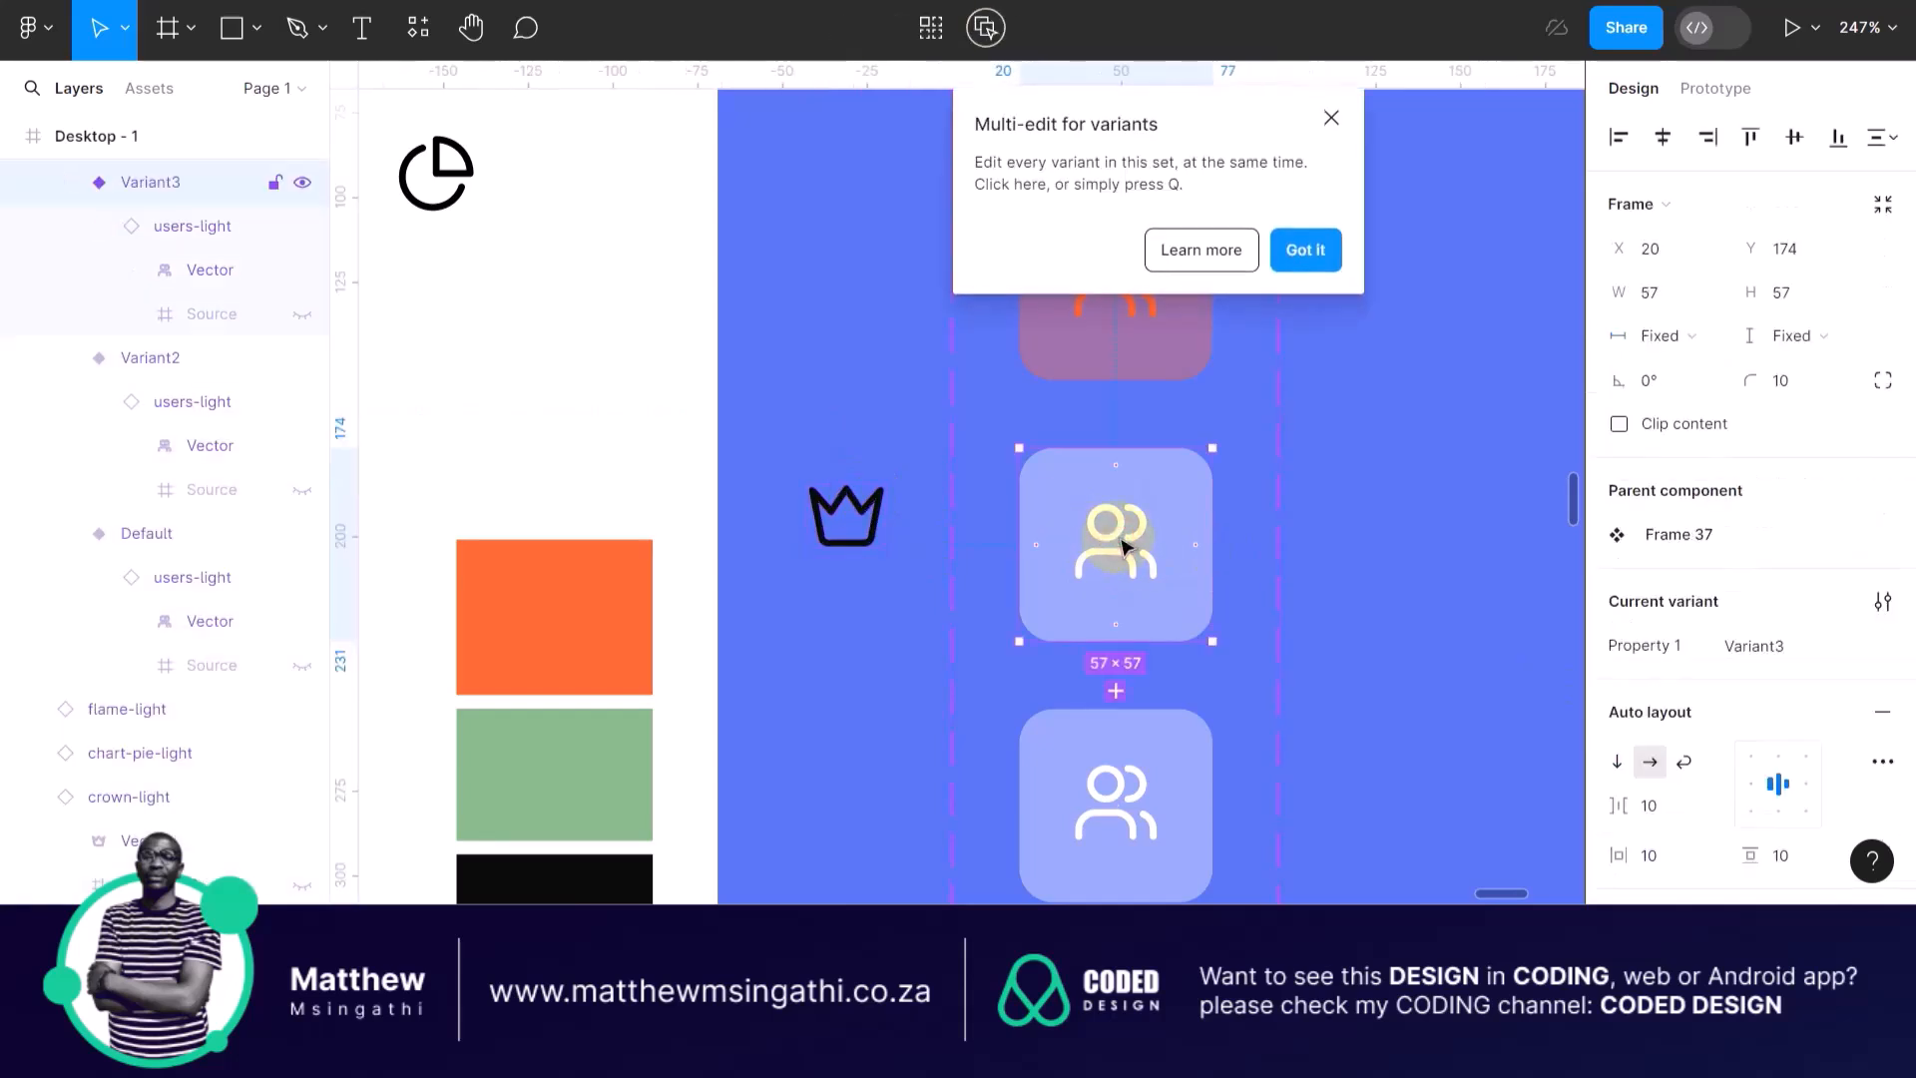
click(1120, 536)
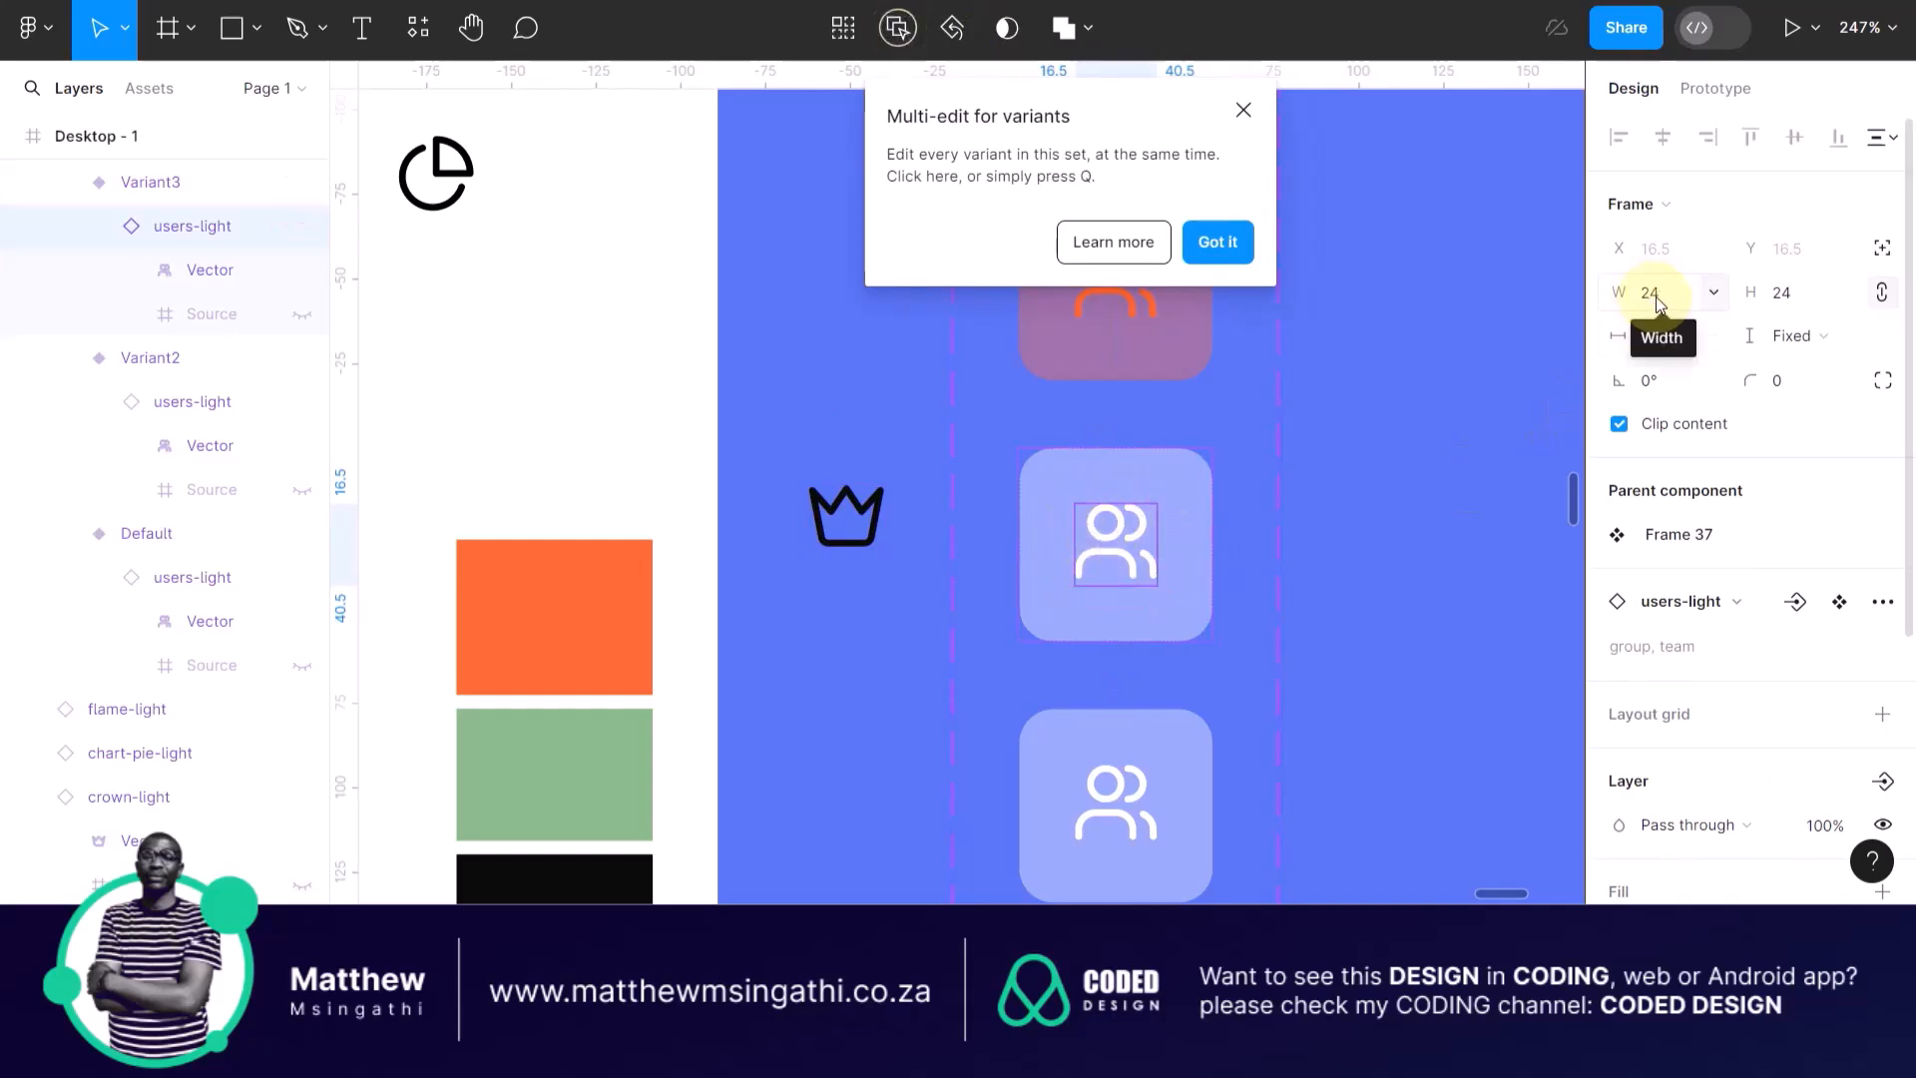
click(1881, 293)
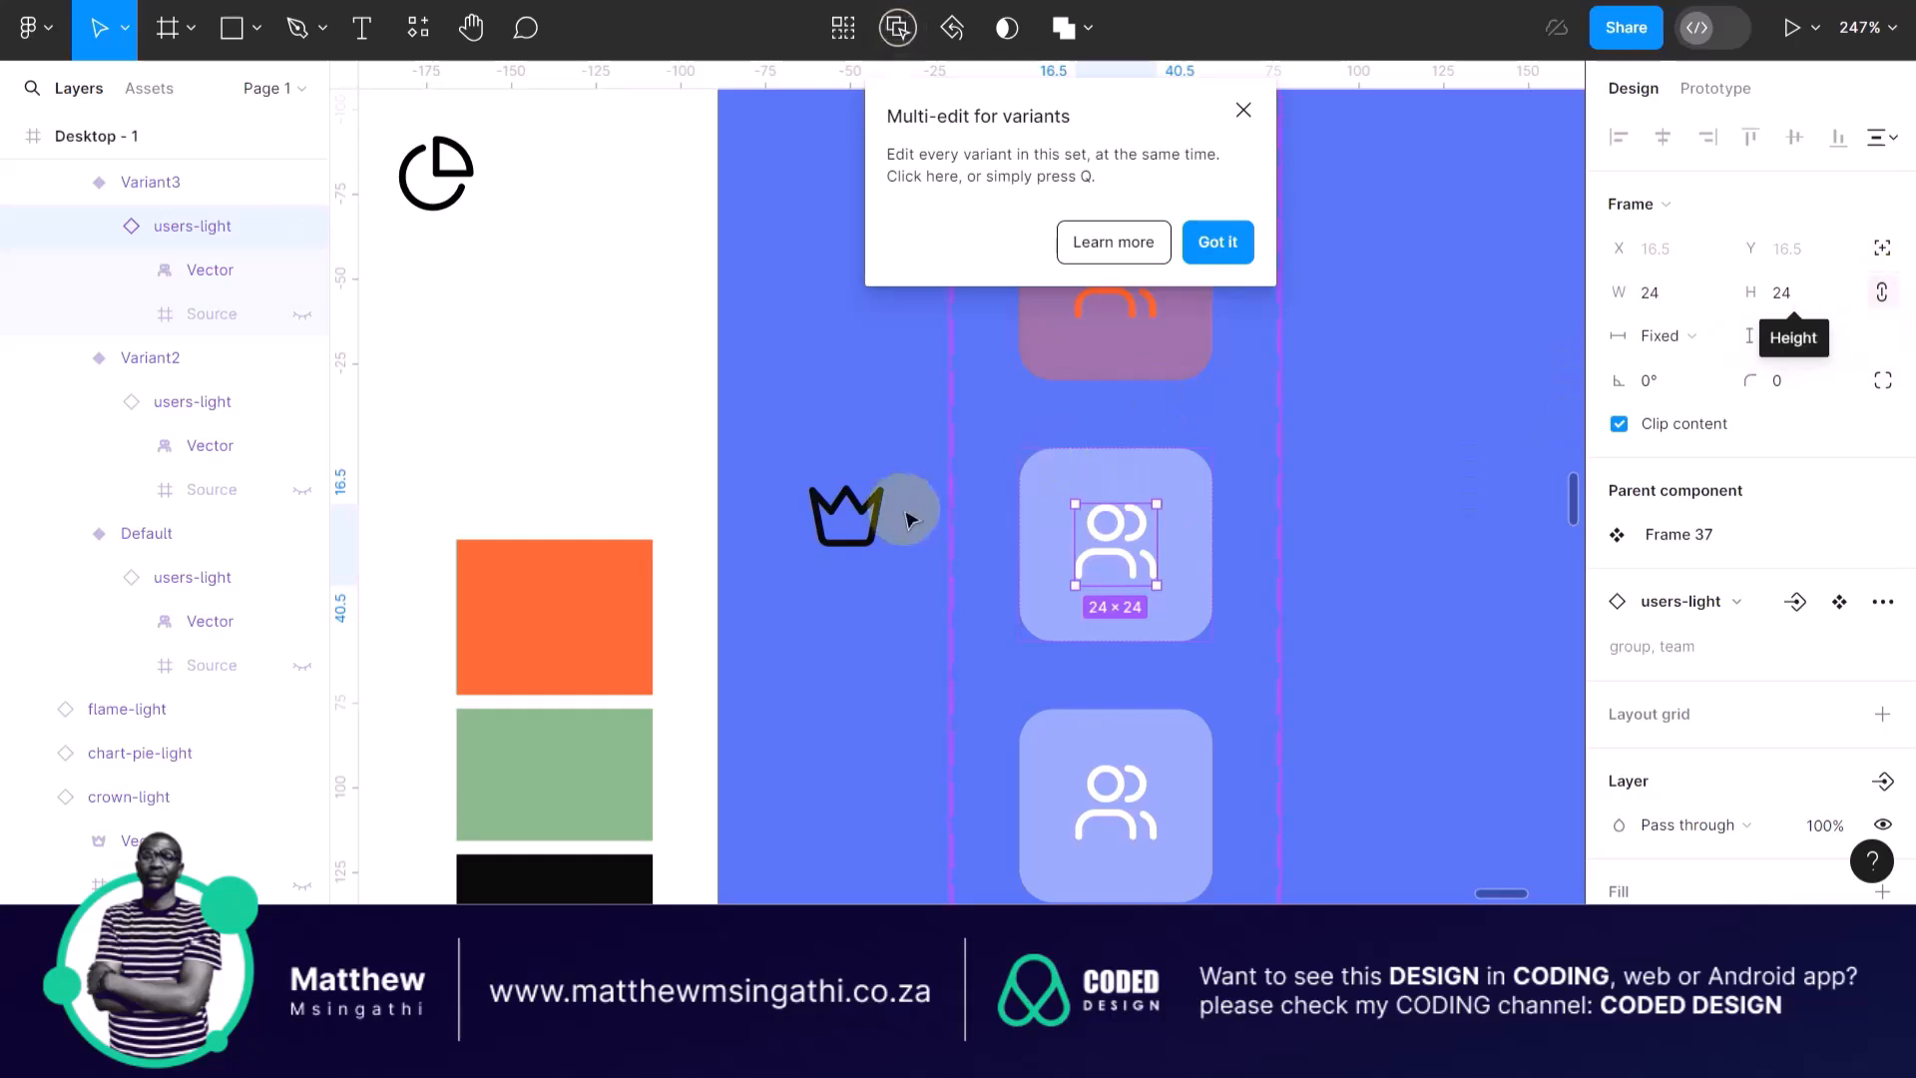
click(871, 518)
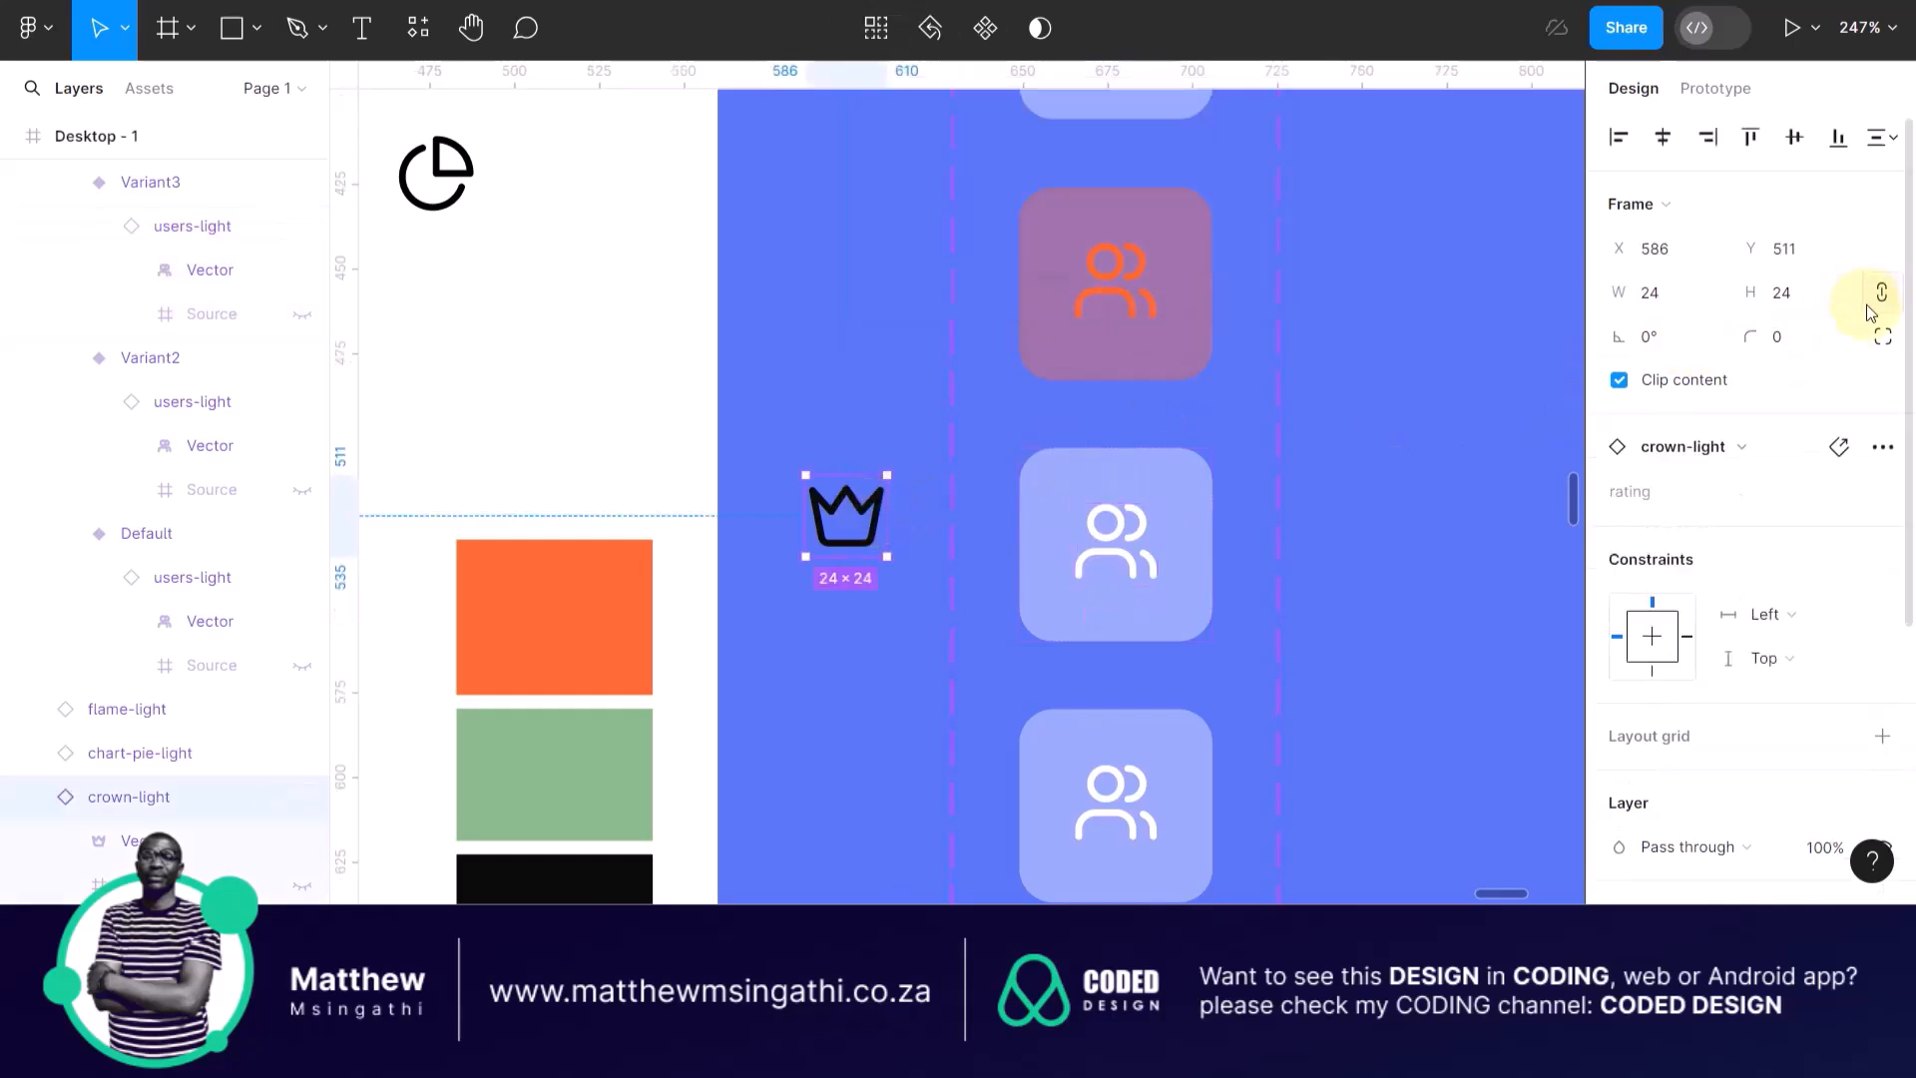
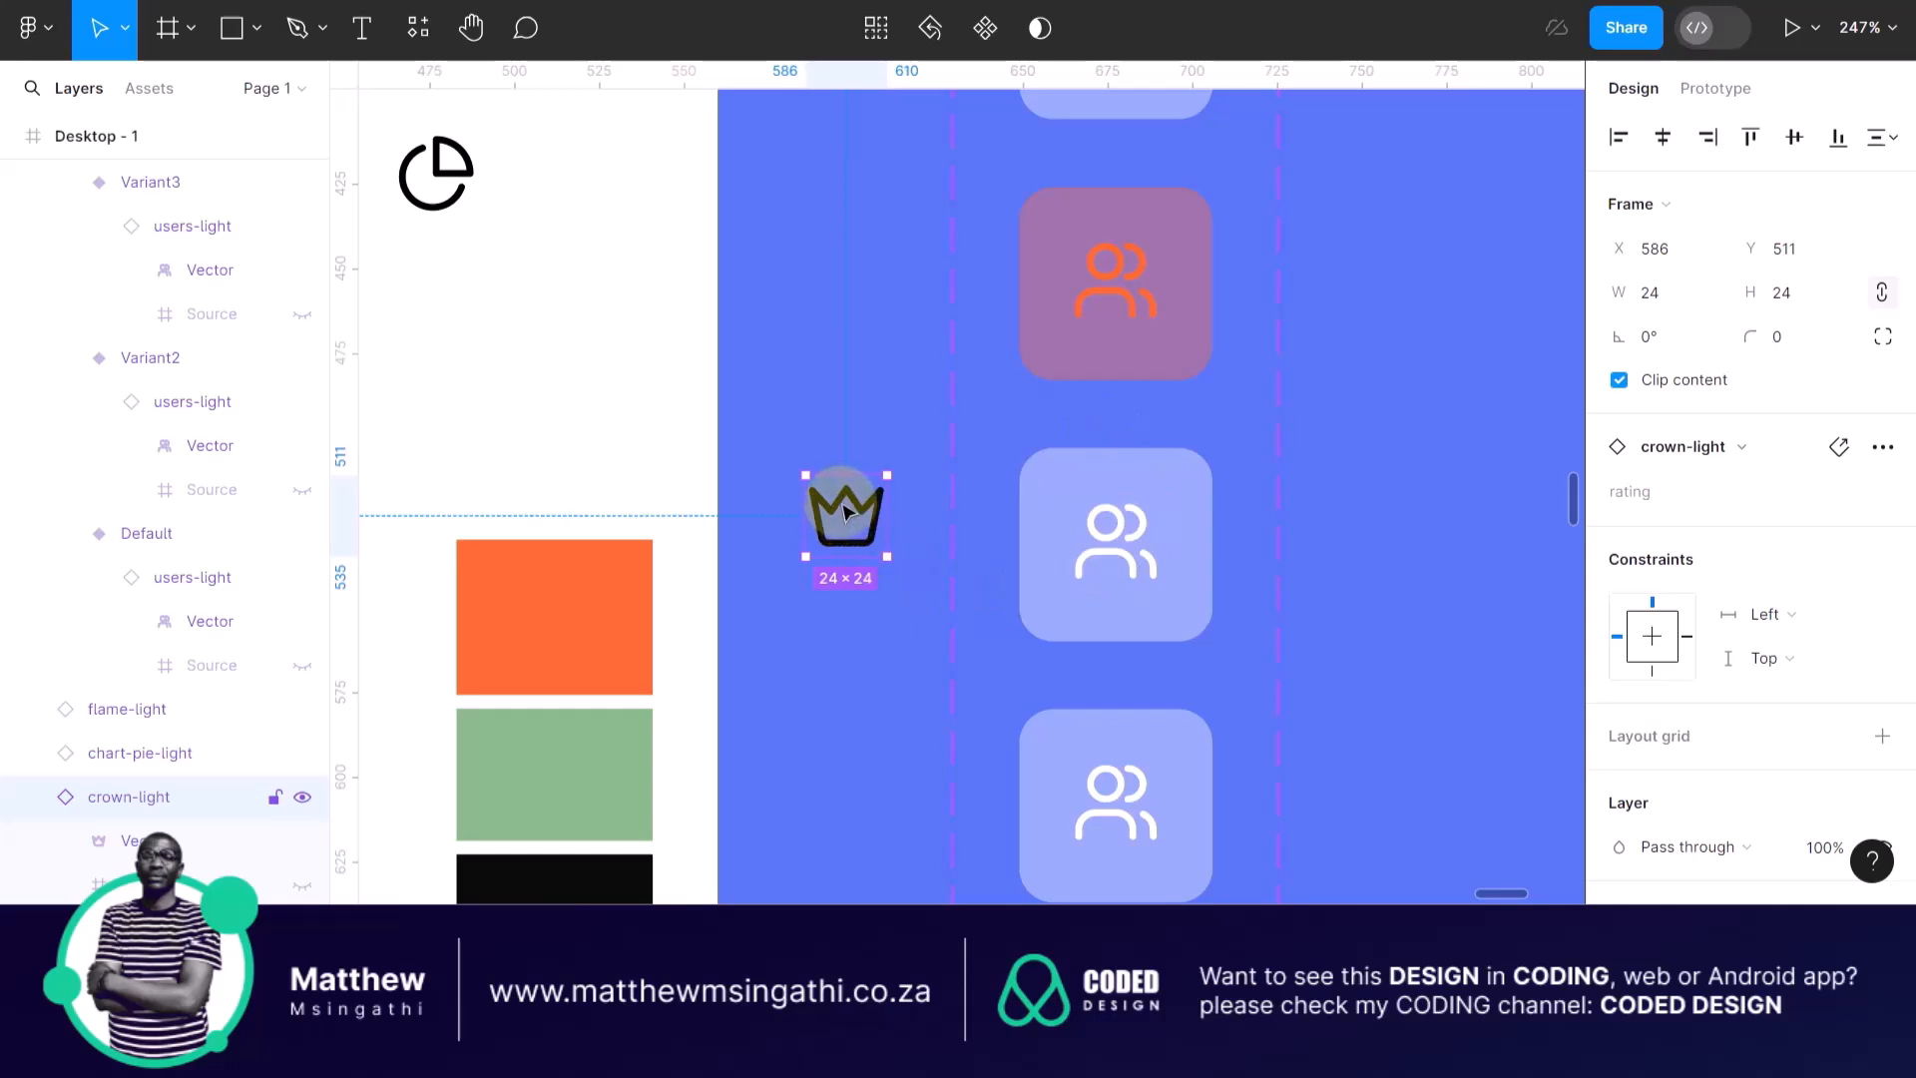
drag(843, 509, 1045, 542)
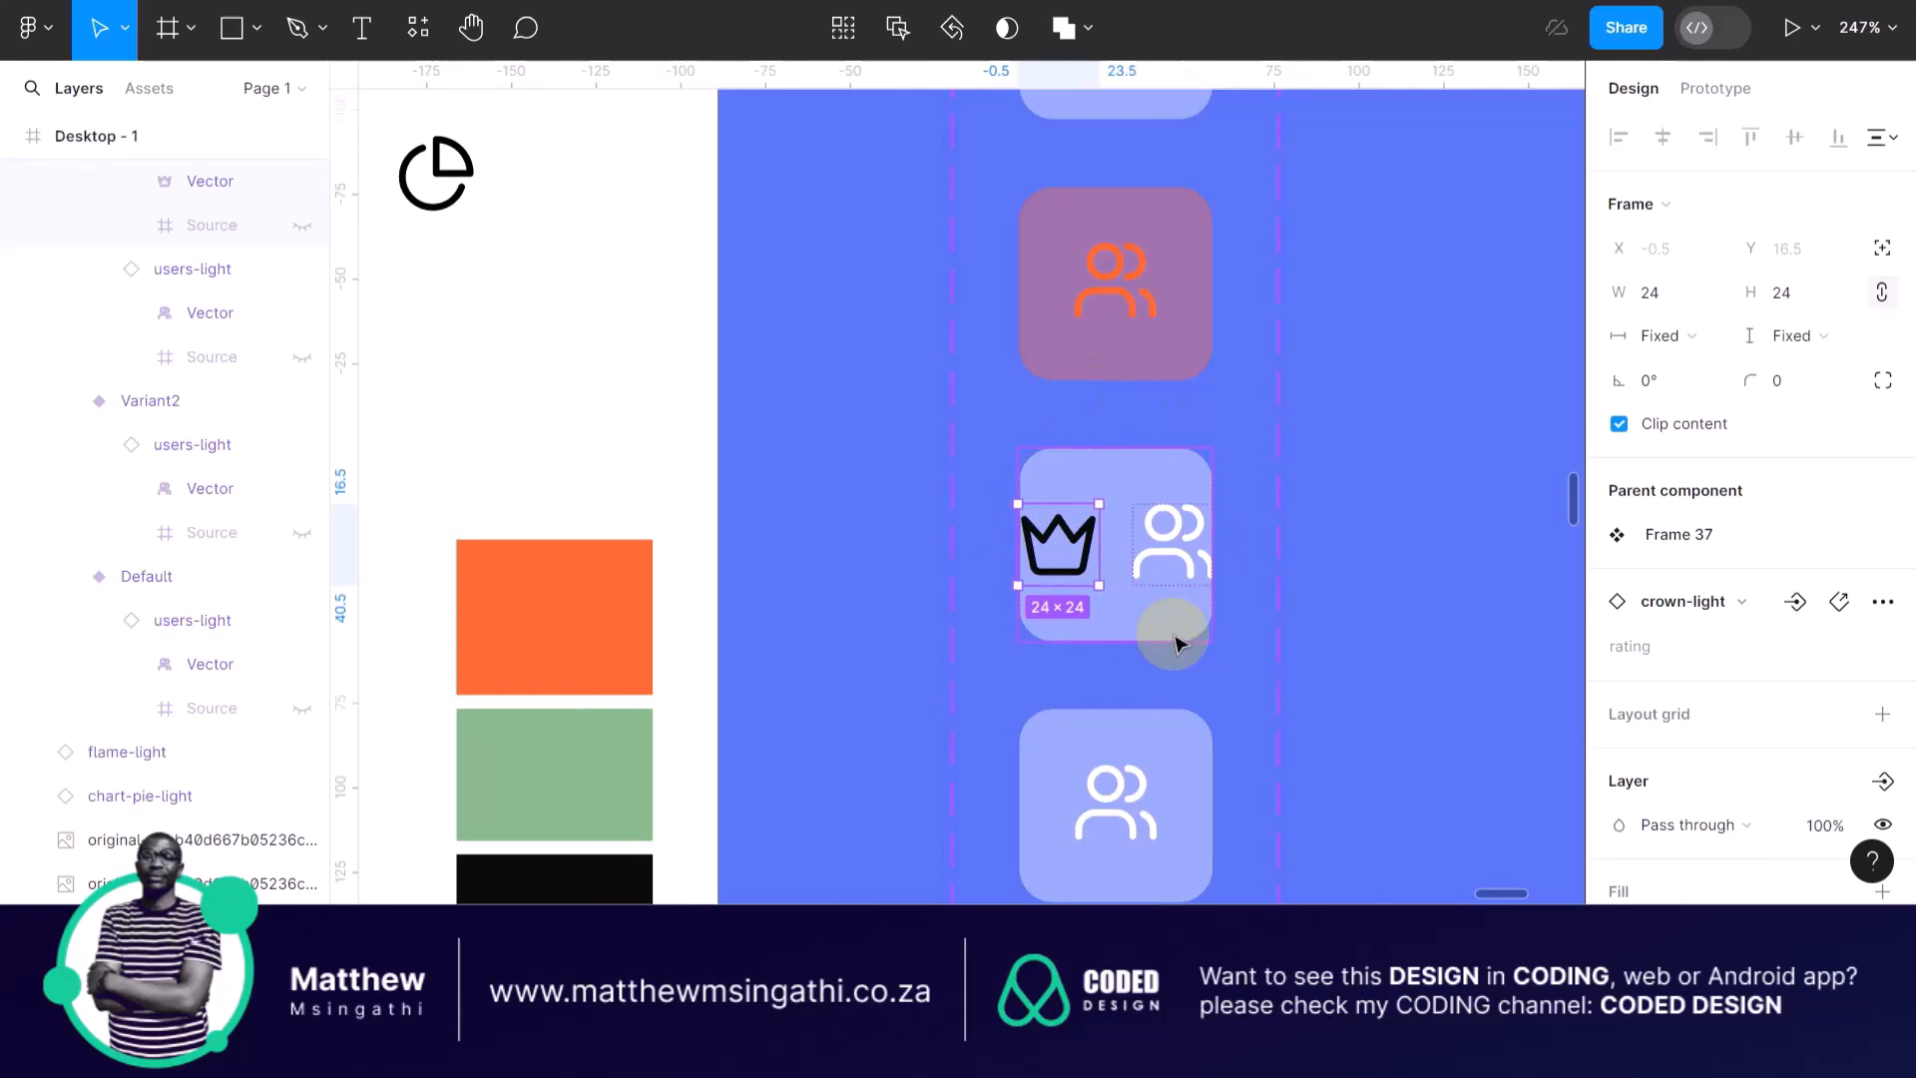
click(1175, 540)
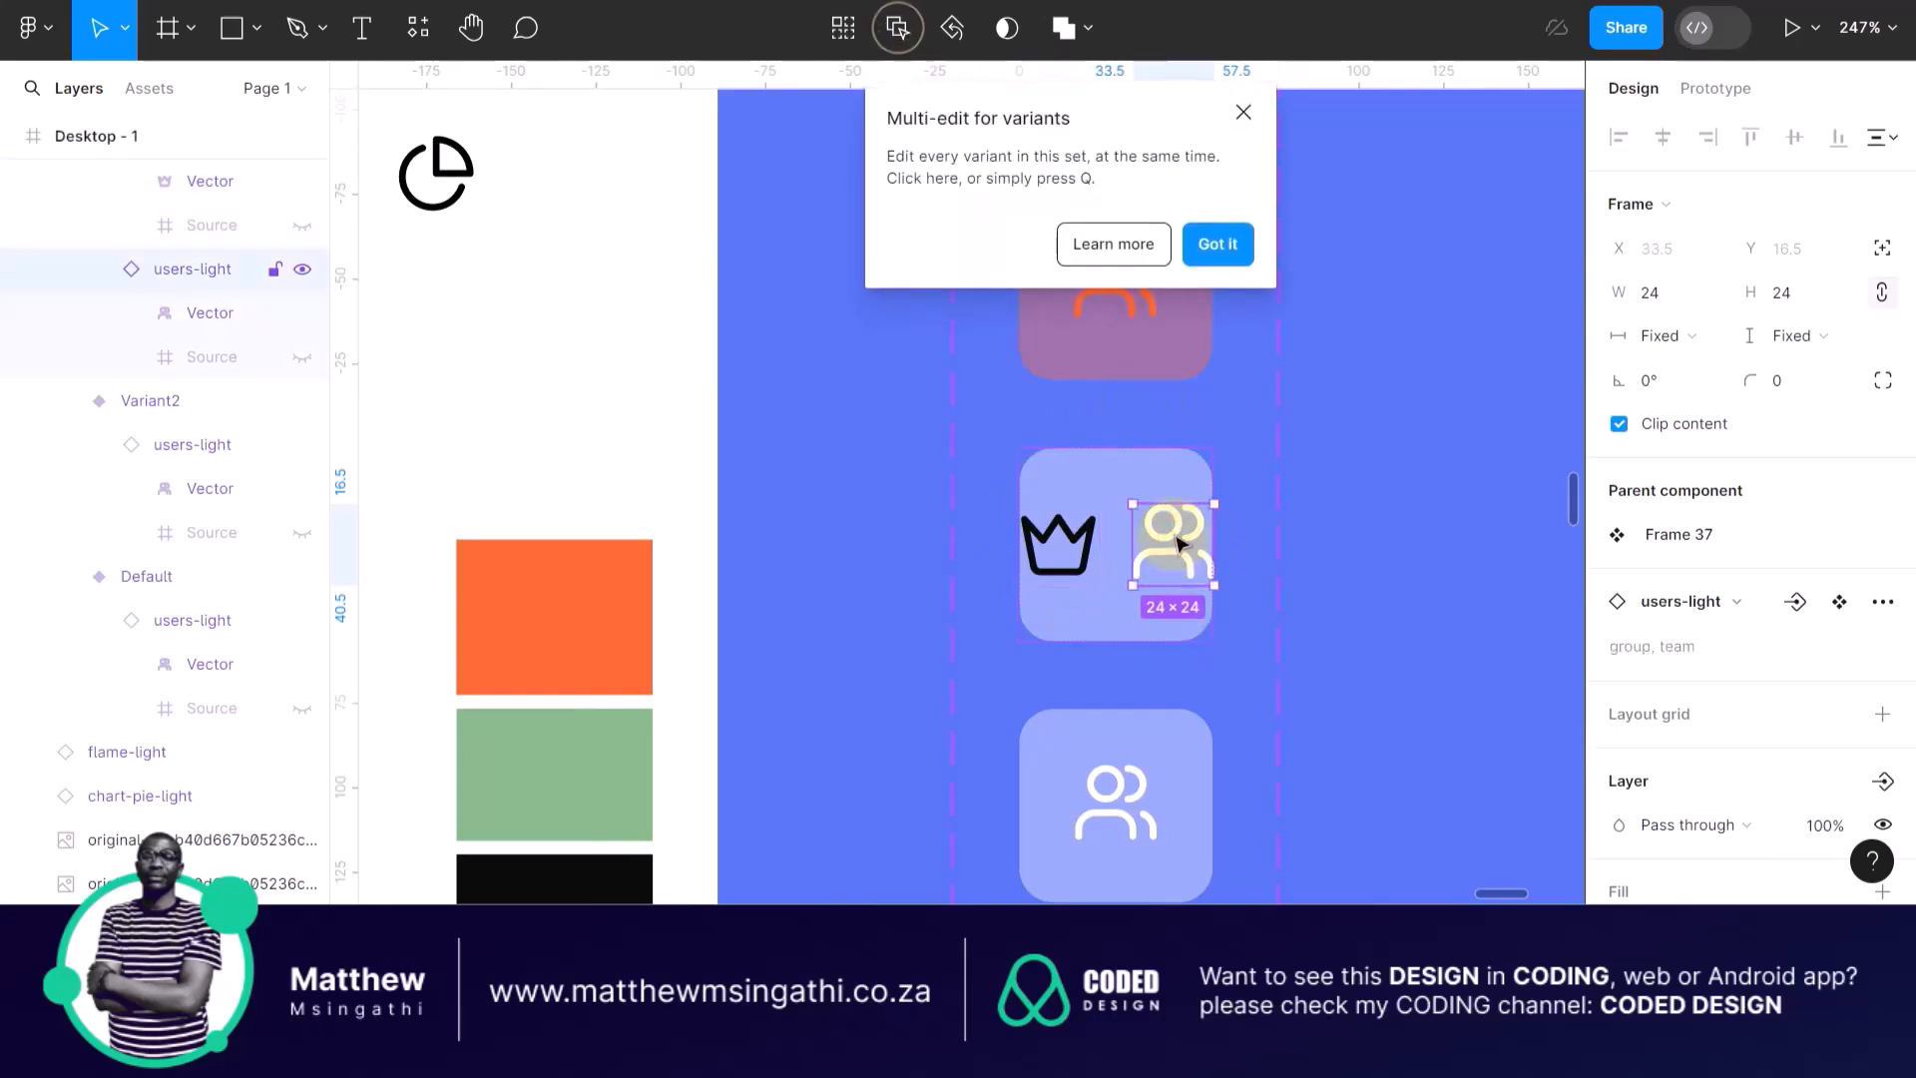
key(Delete)
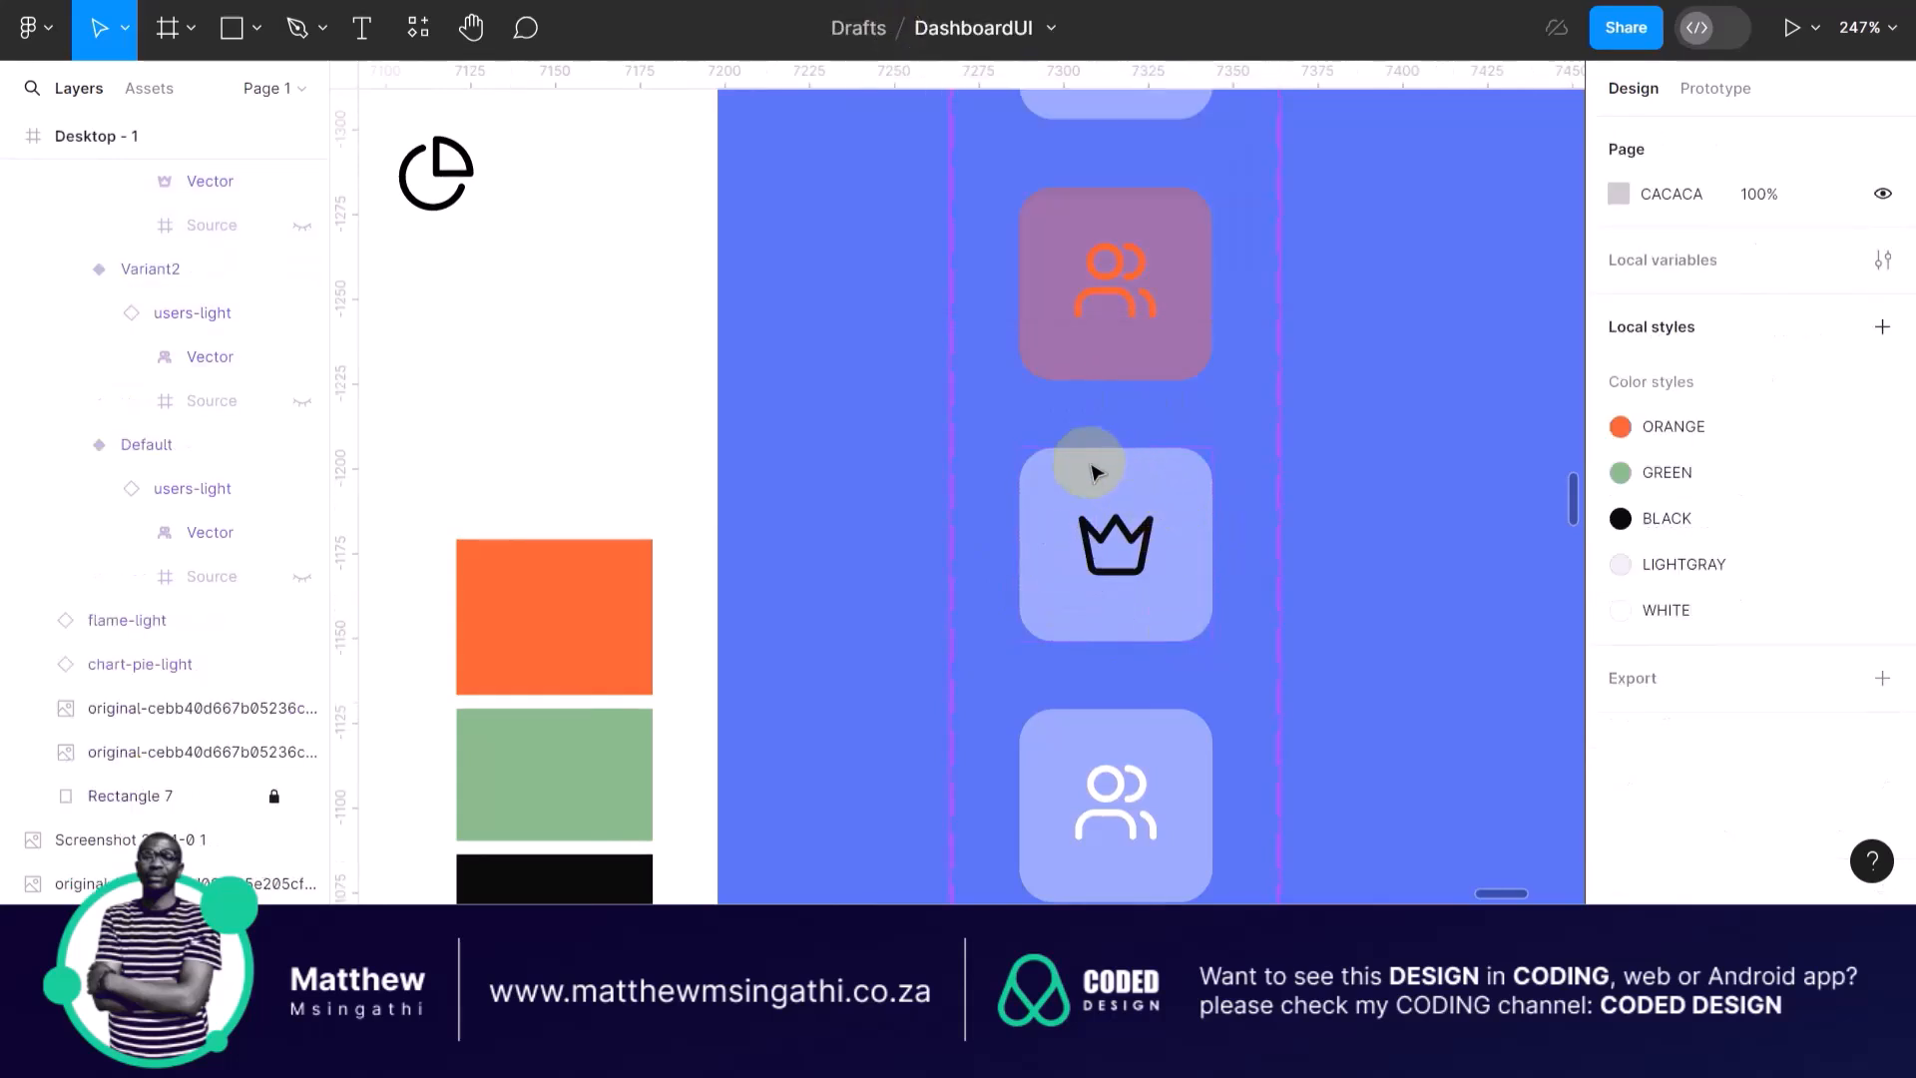
Remove the white fill from the crown variant's frame.
click(1107, 529)
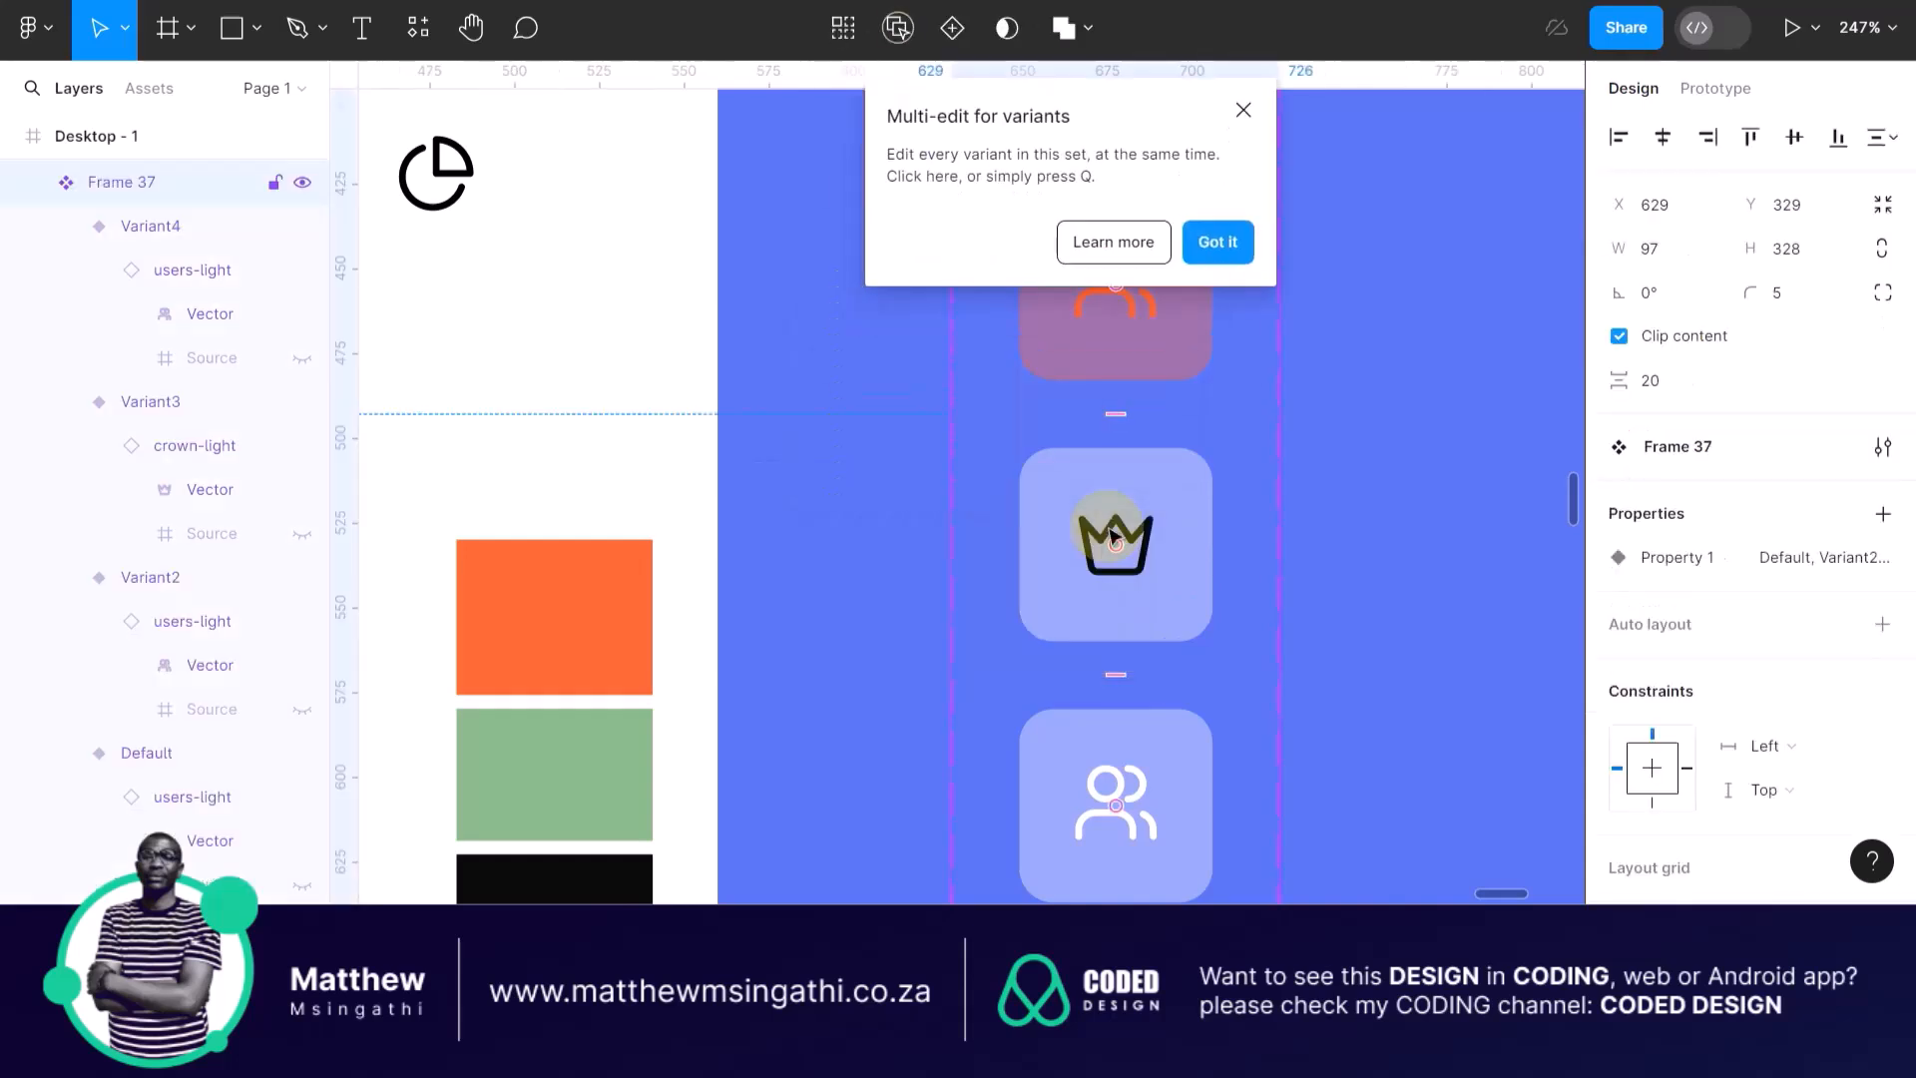
click(1242, 111)
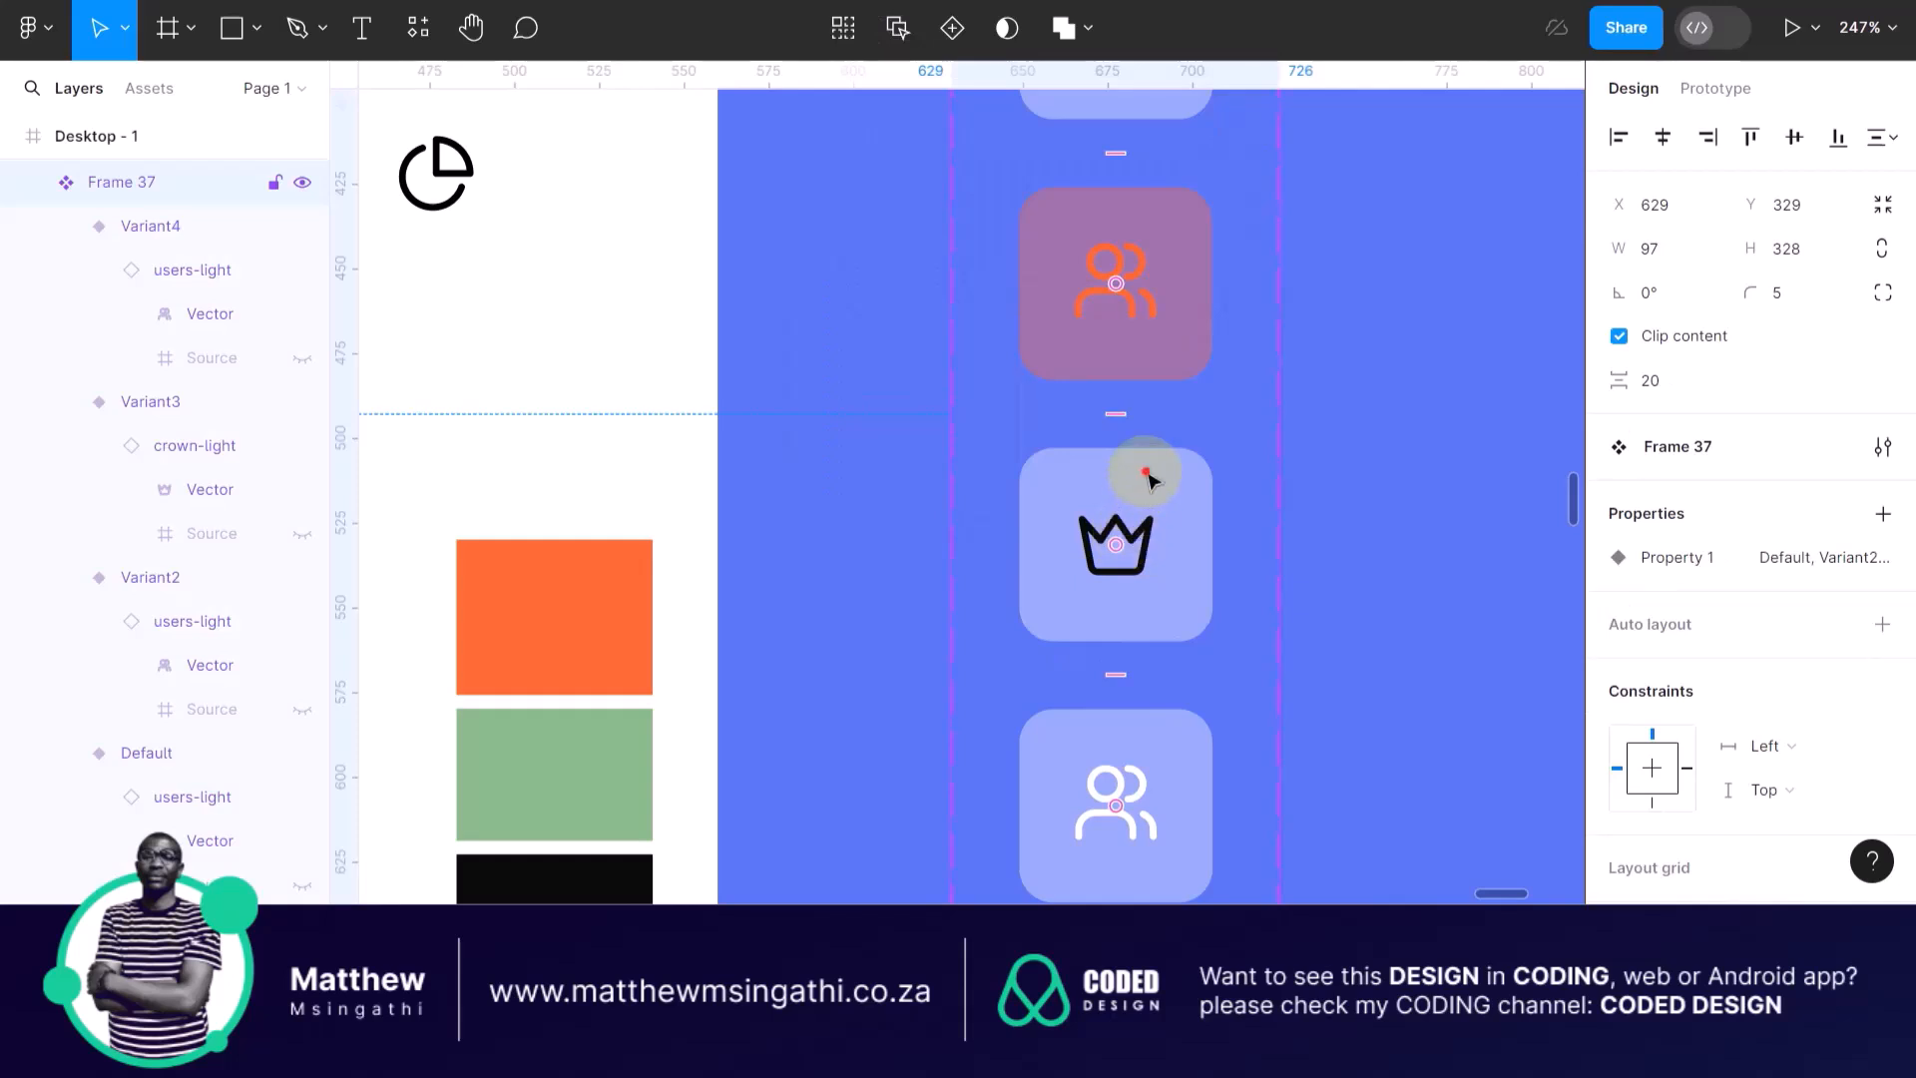
click(1147, 481)
scroll(1818, 601, down, 3)
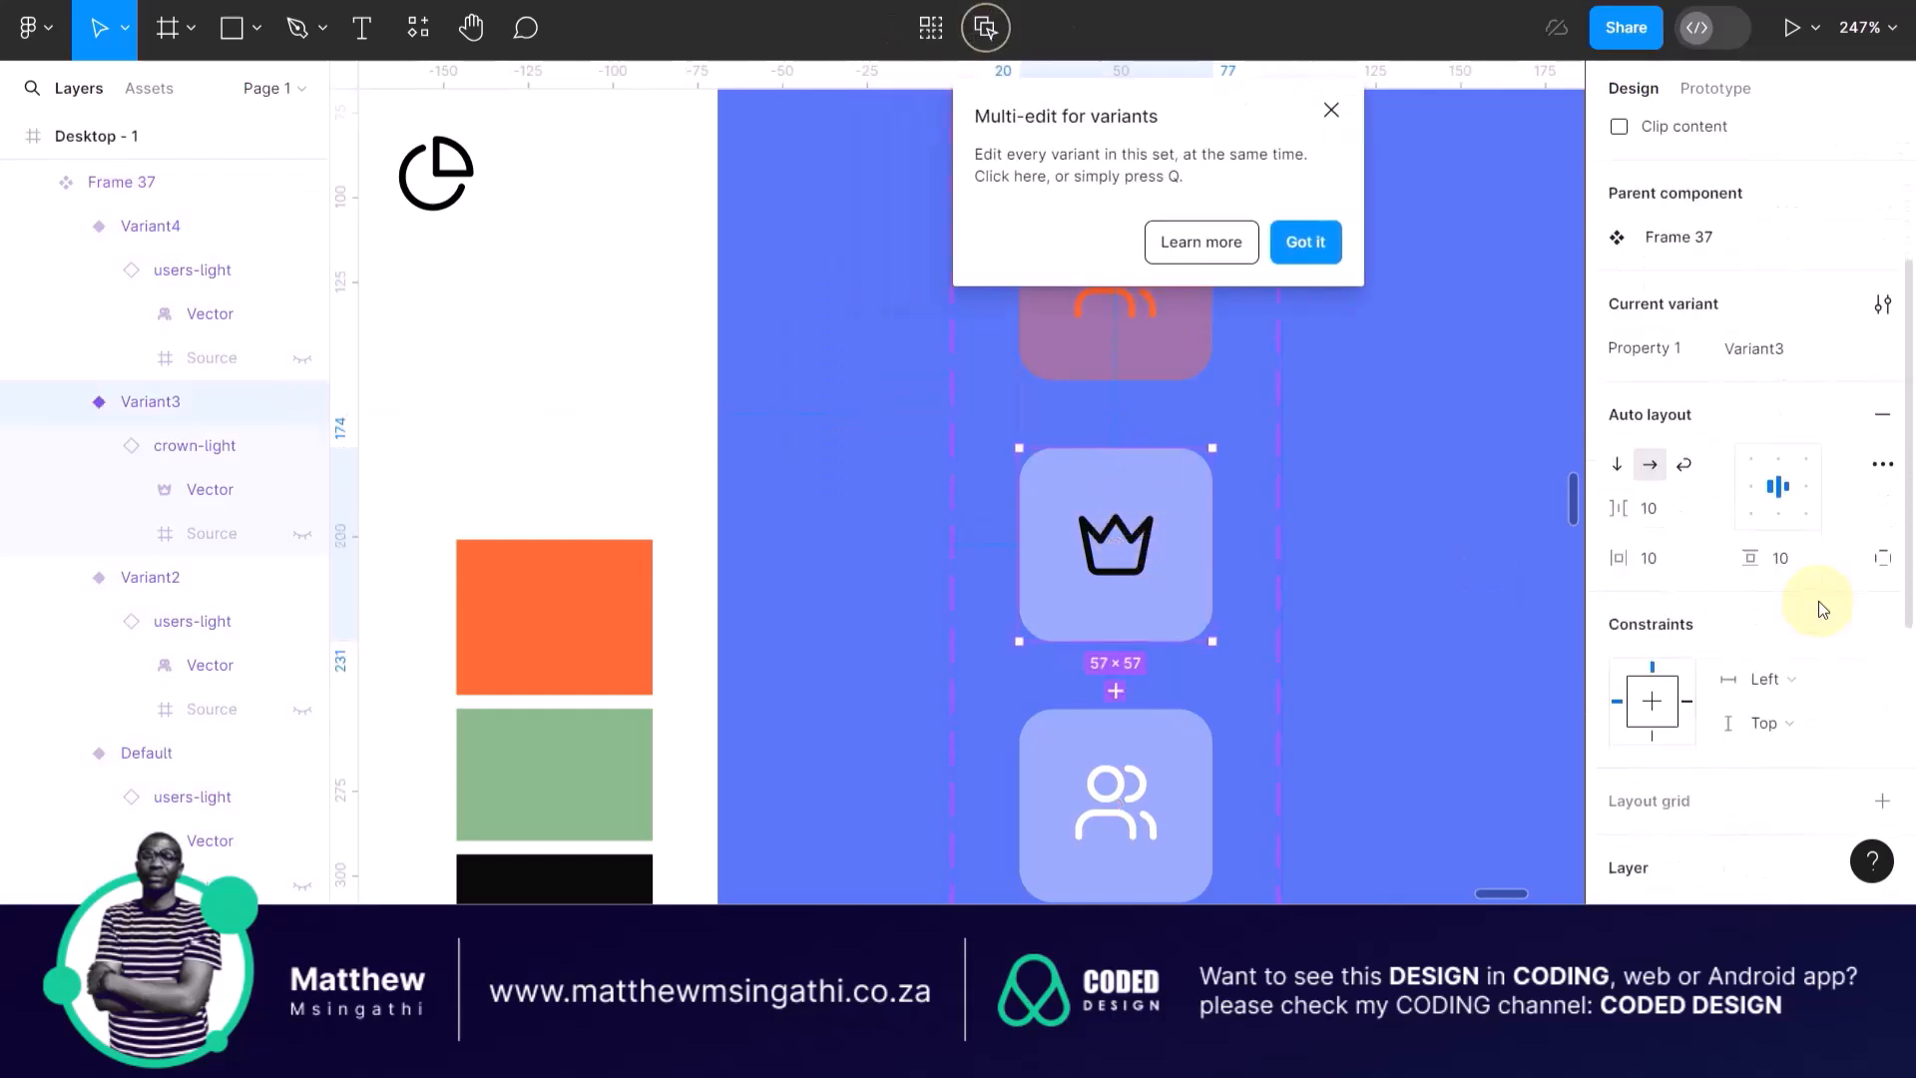
scroll(1756, 619, down, 5)
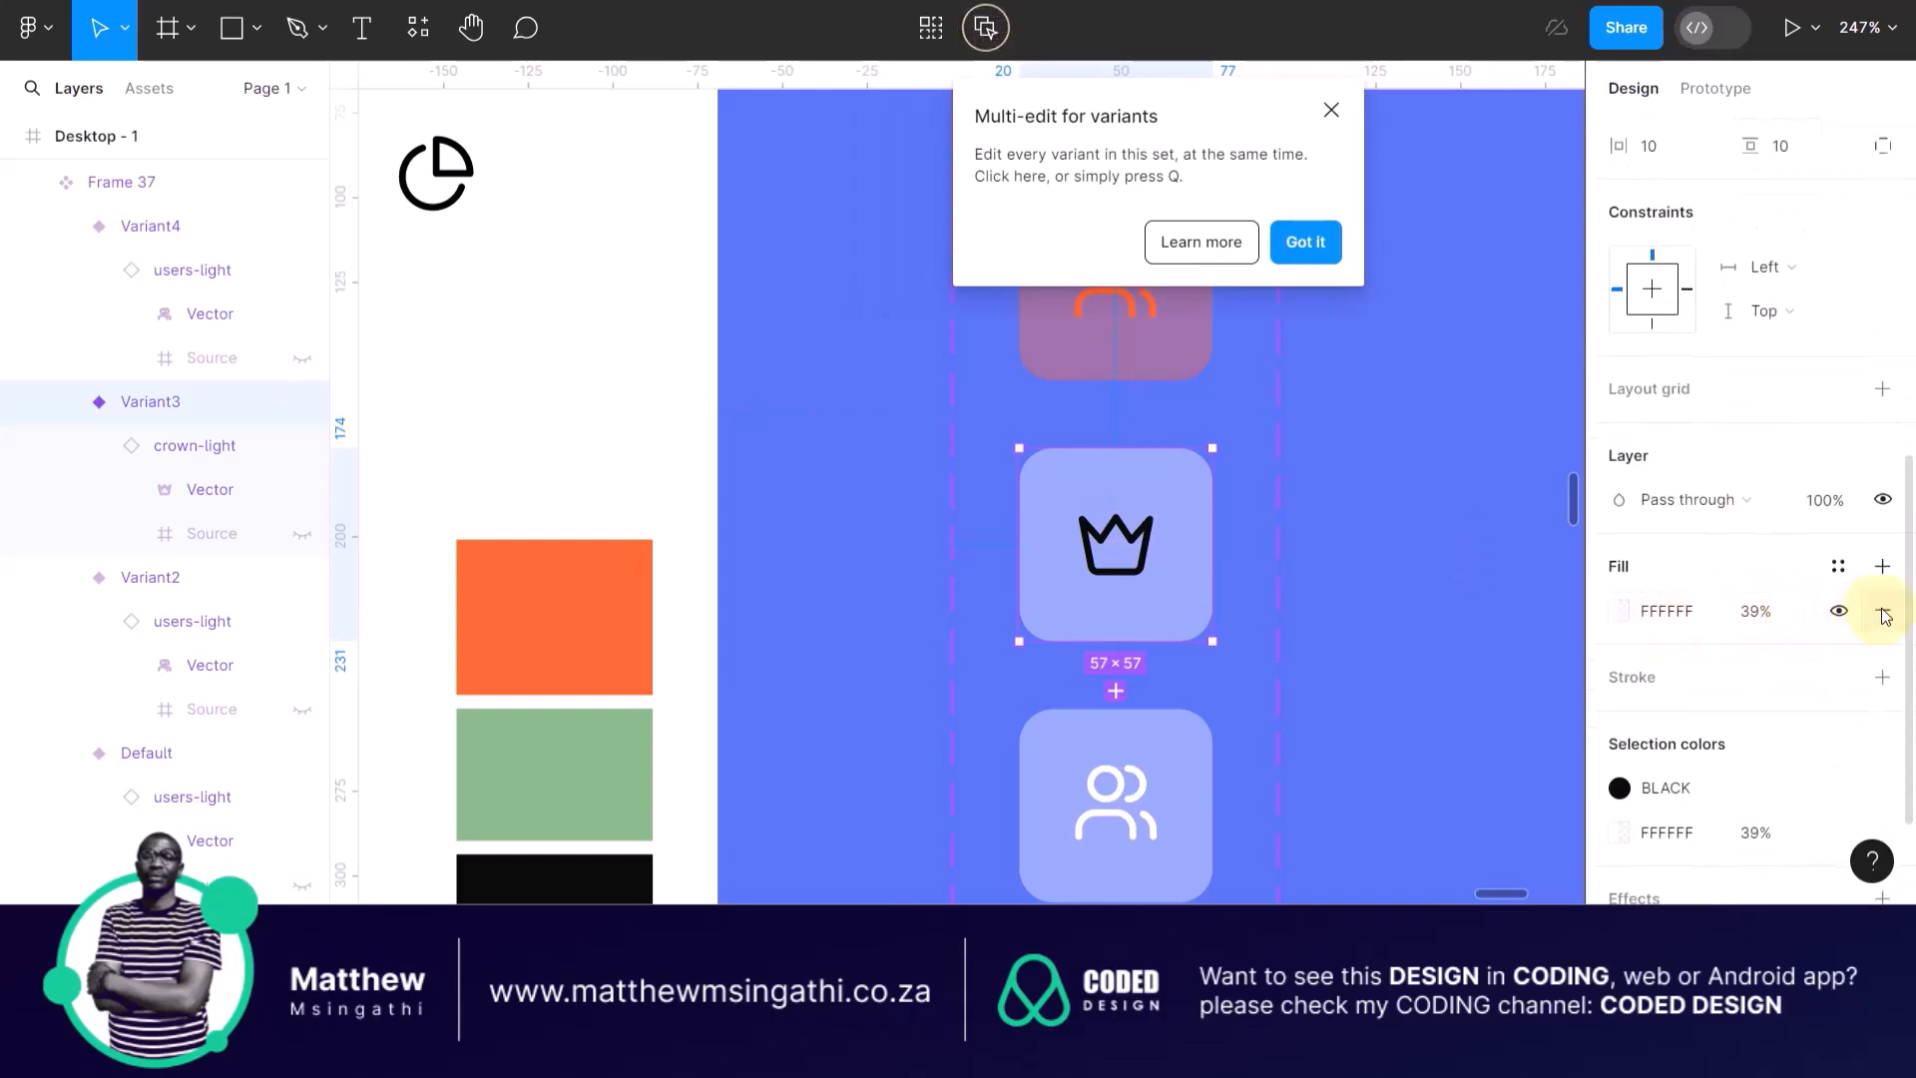
click(1882, 610)
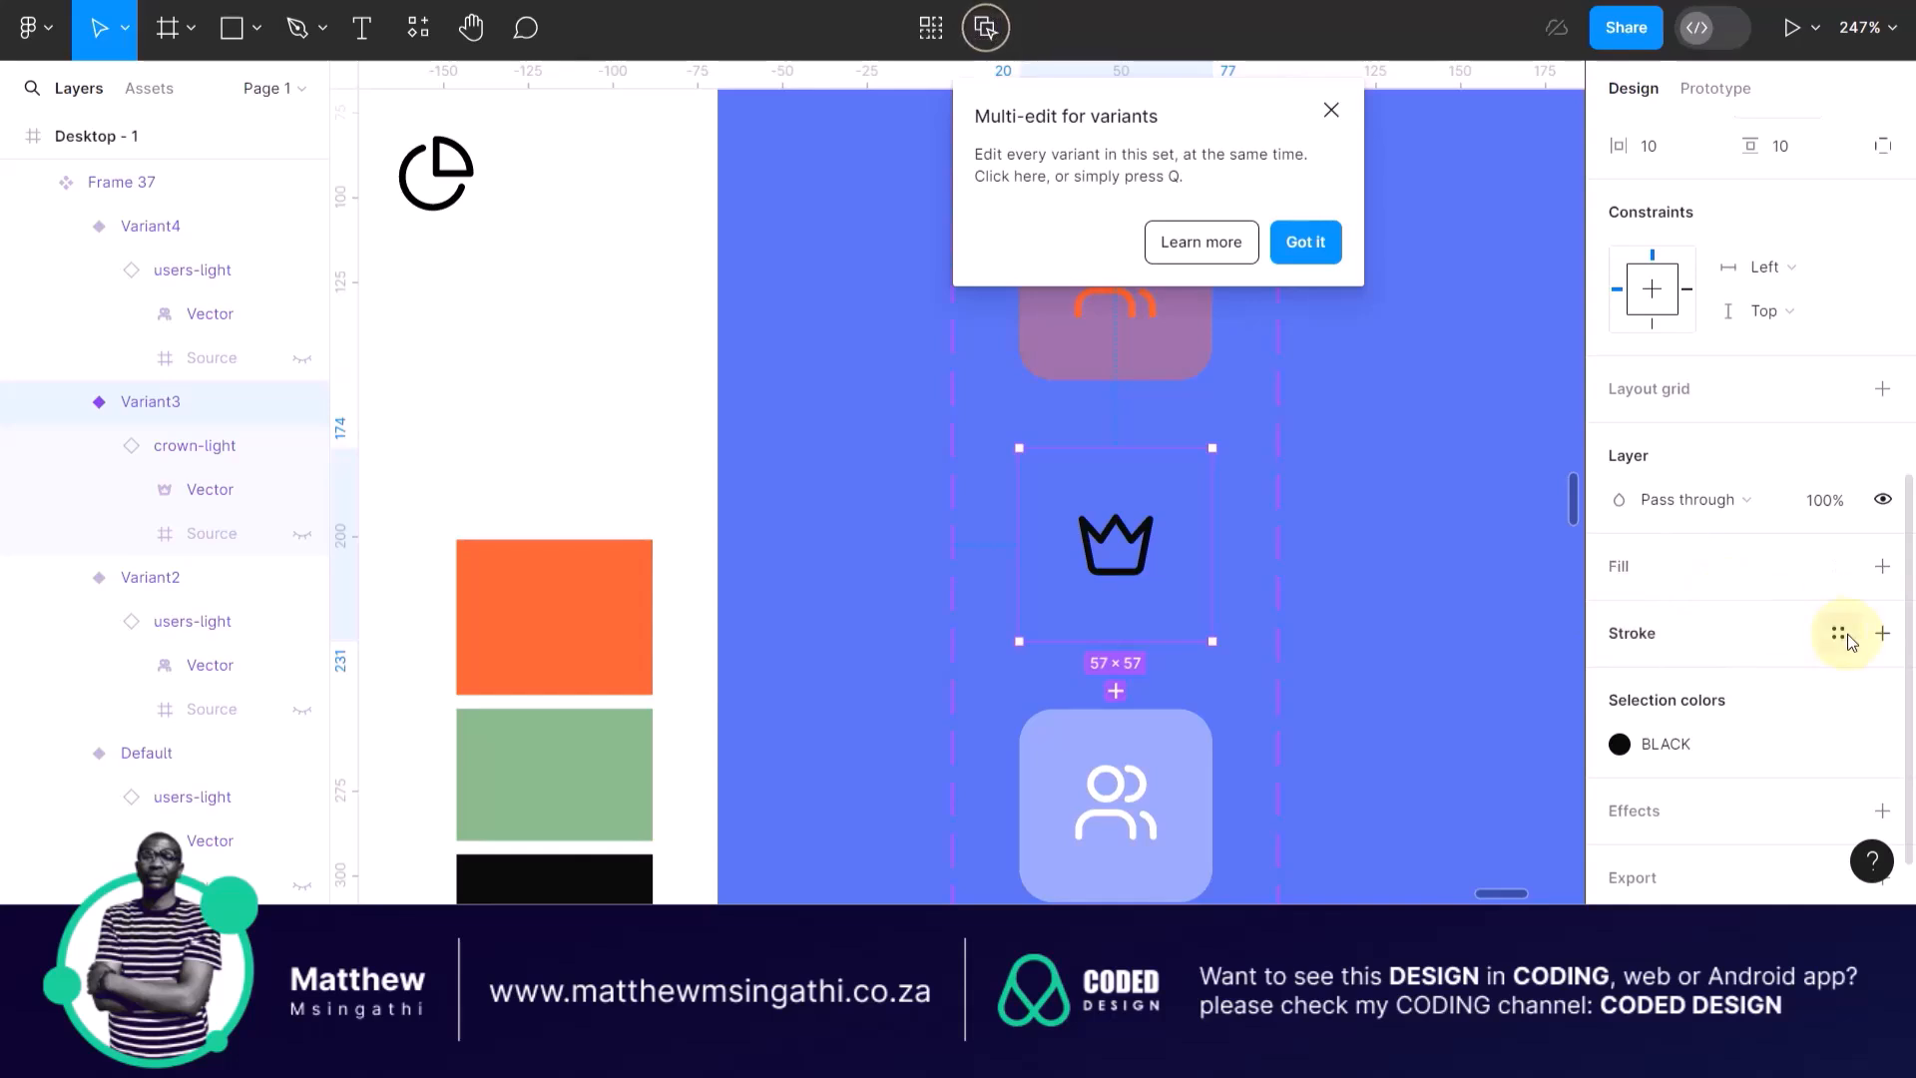
Add a new fill to the crown variant and sample its color from the black swatch (0A0A0A).
click(1836, 569)
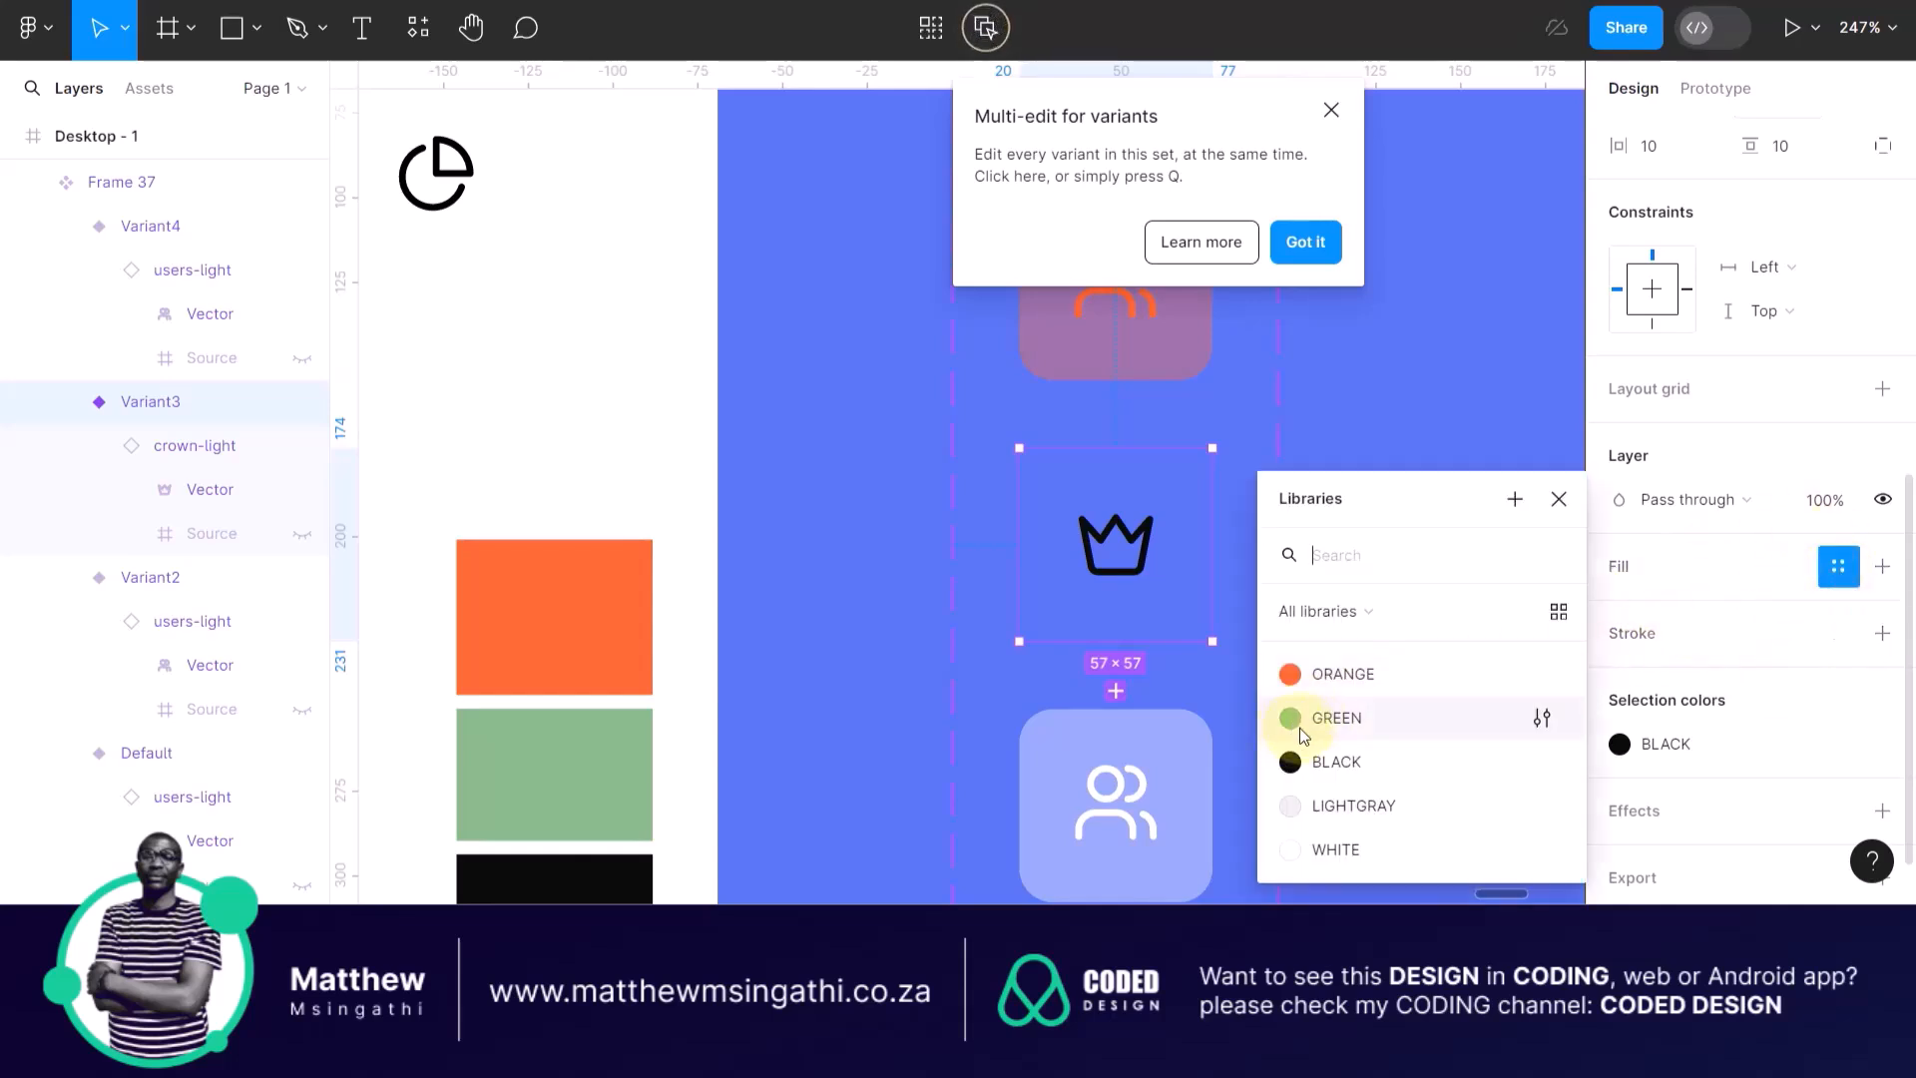
click(1726, 584)
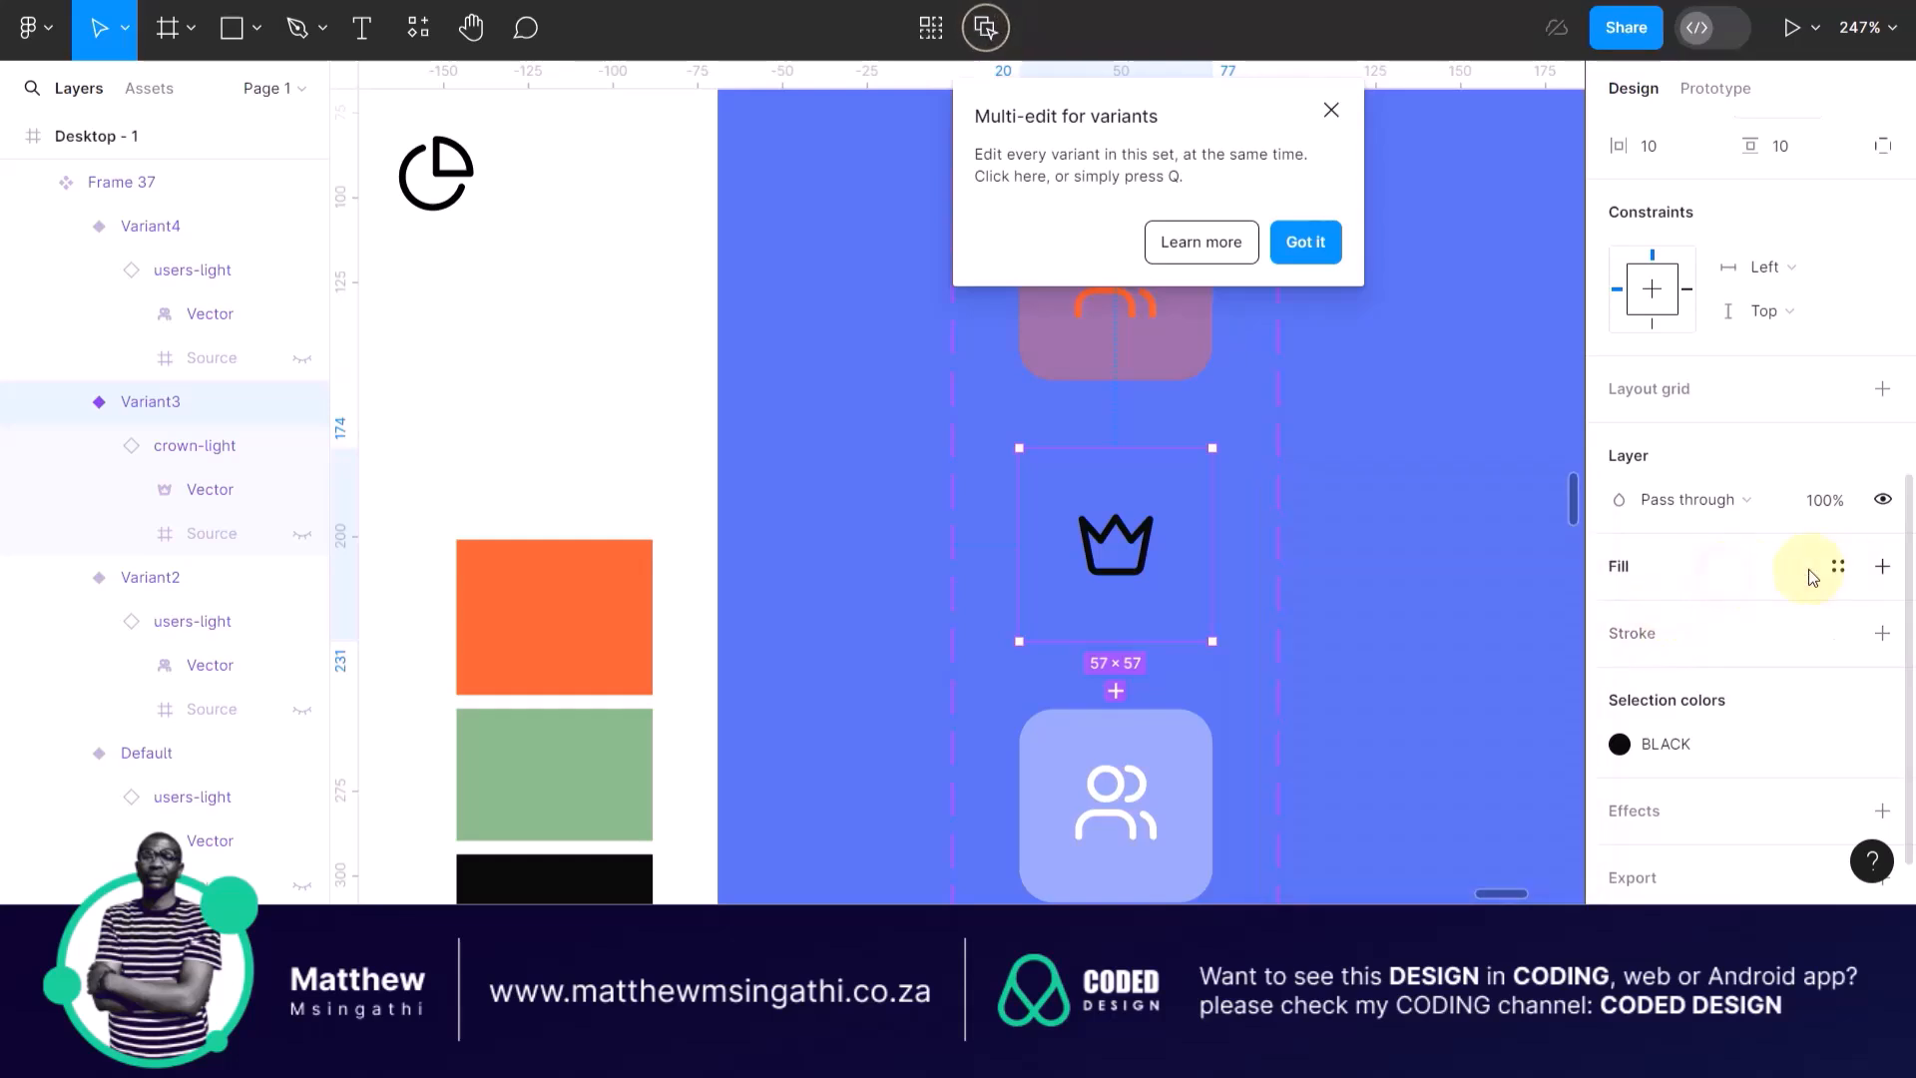
click(1882, 566)
click(1620, 611)
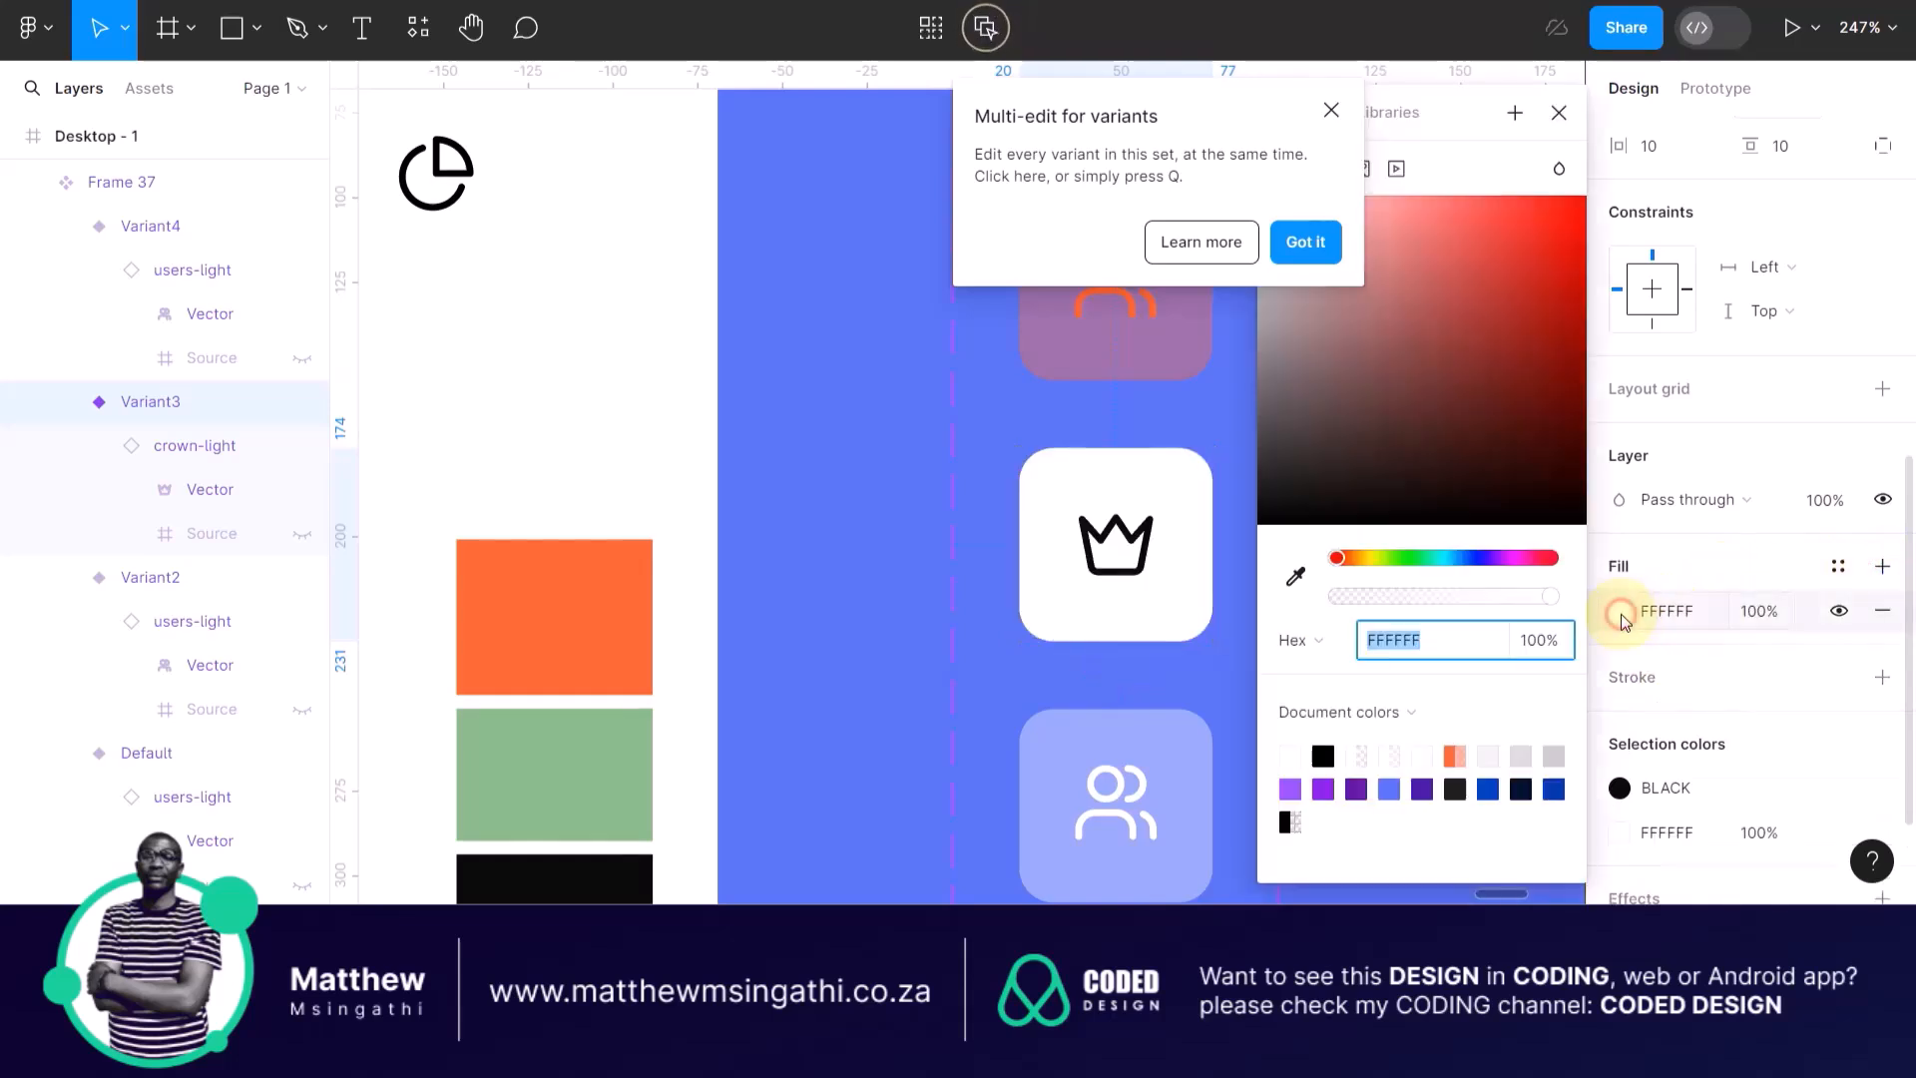
click(1295, 577)
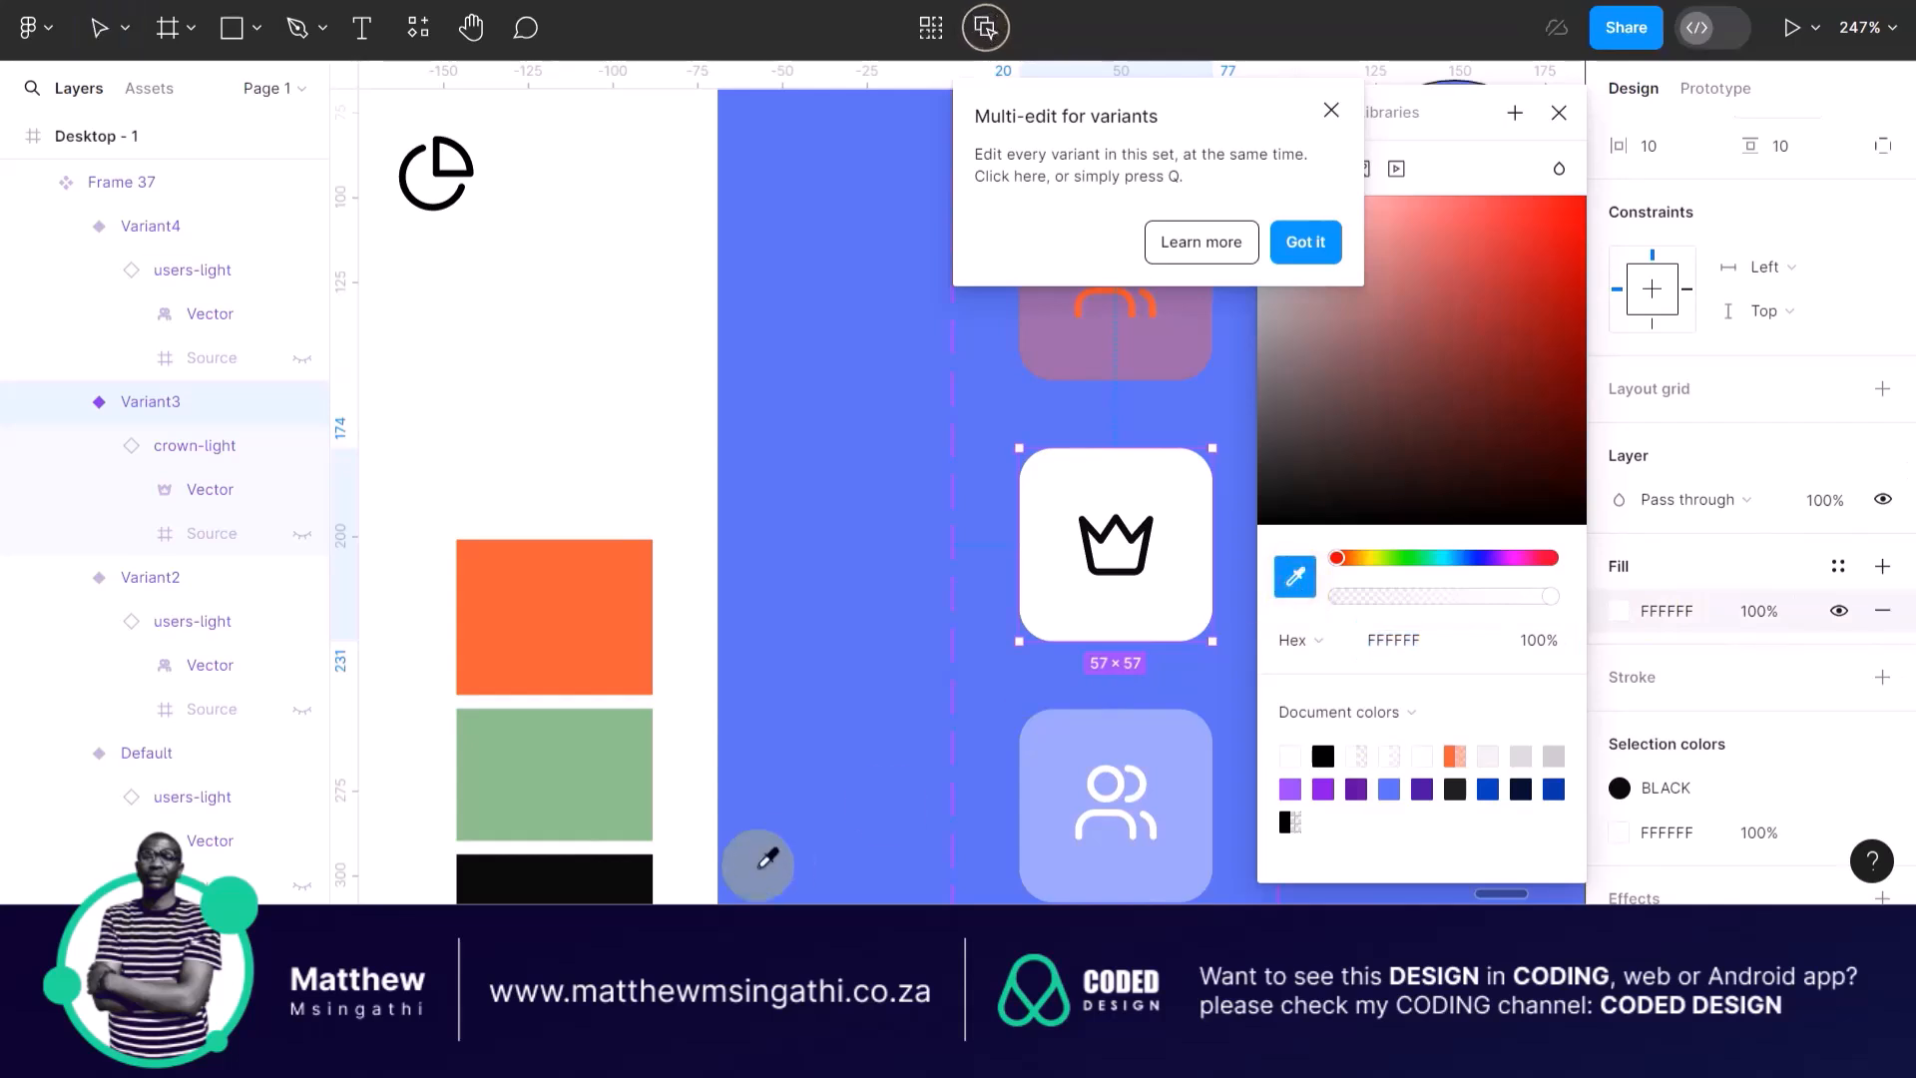
click(605, 874)
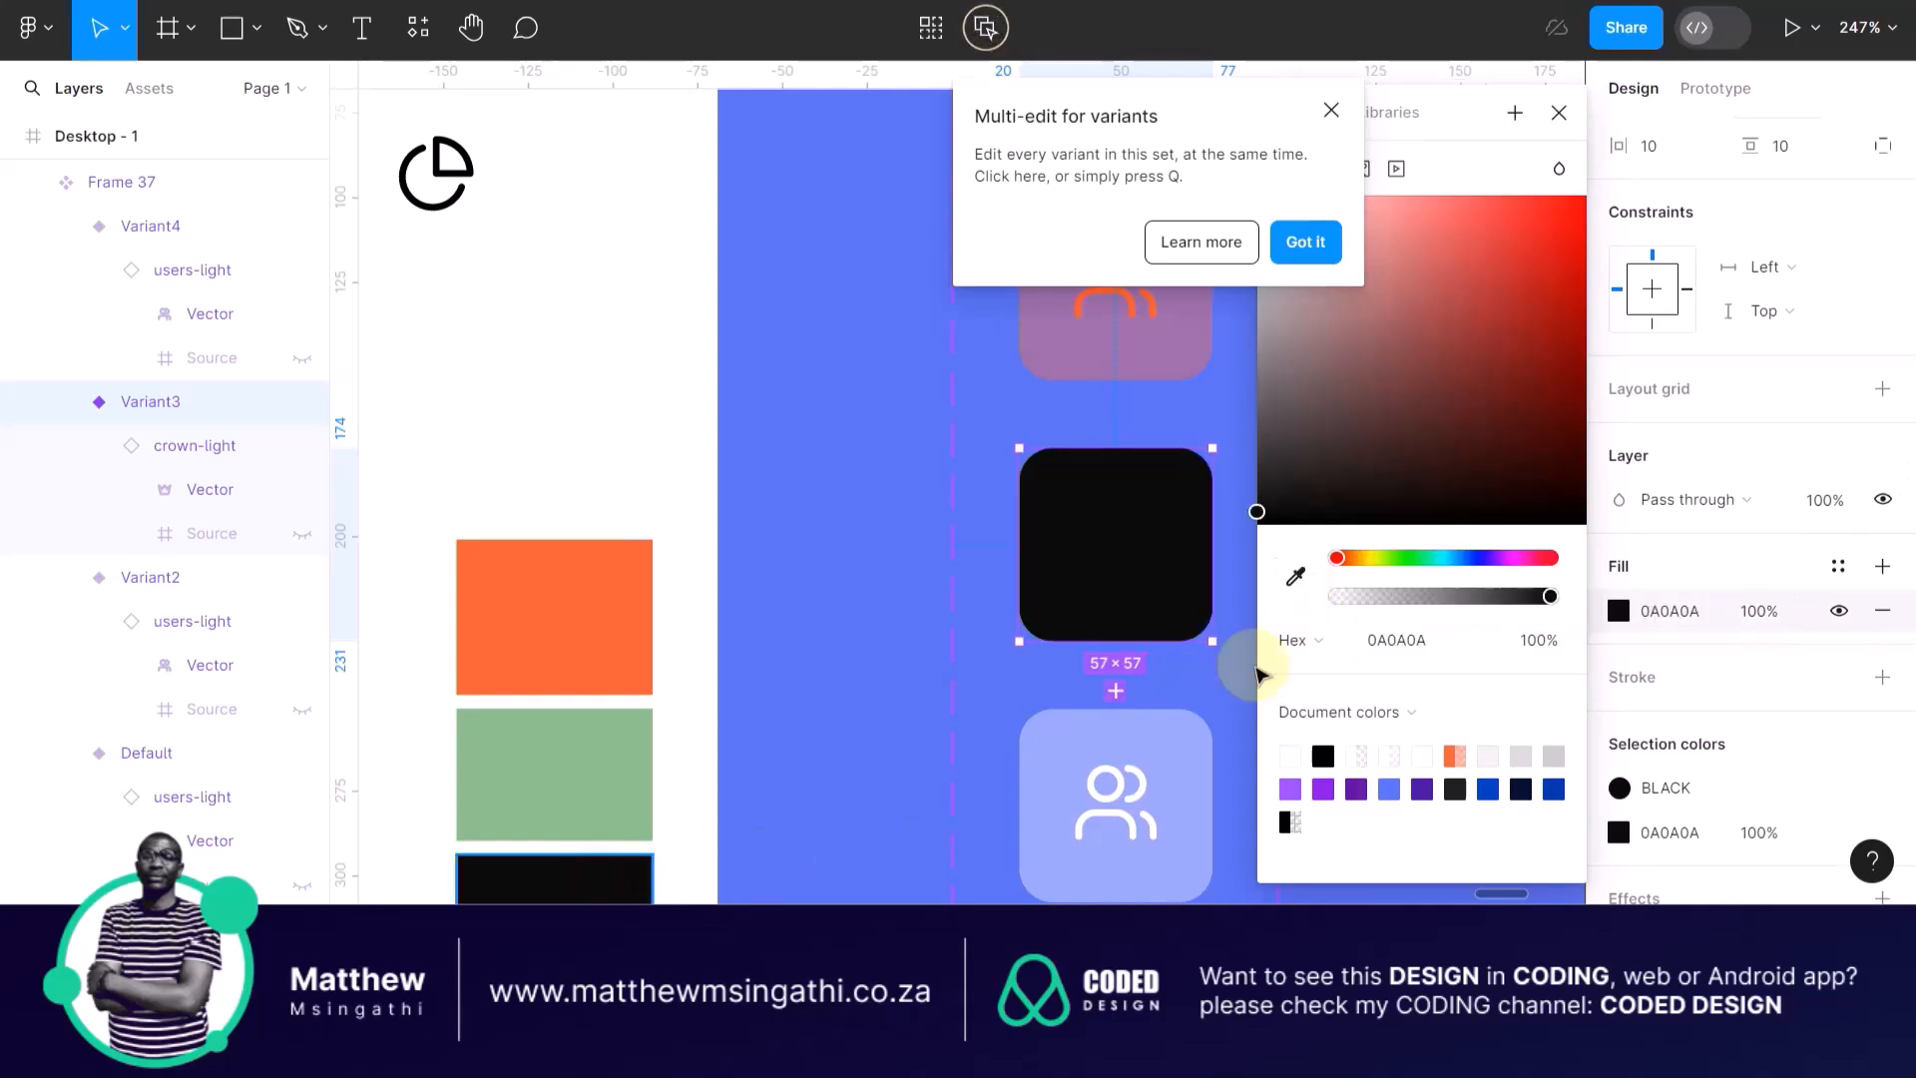
Set the crown variant's black fill opacity to 39% and reselect the variant.
click(1758, 611)
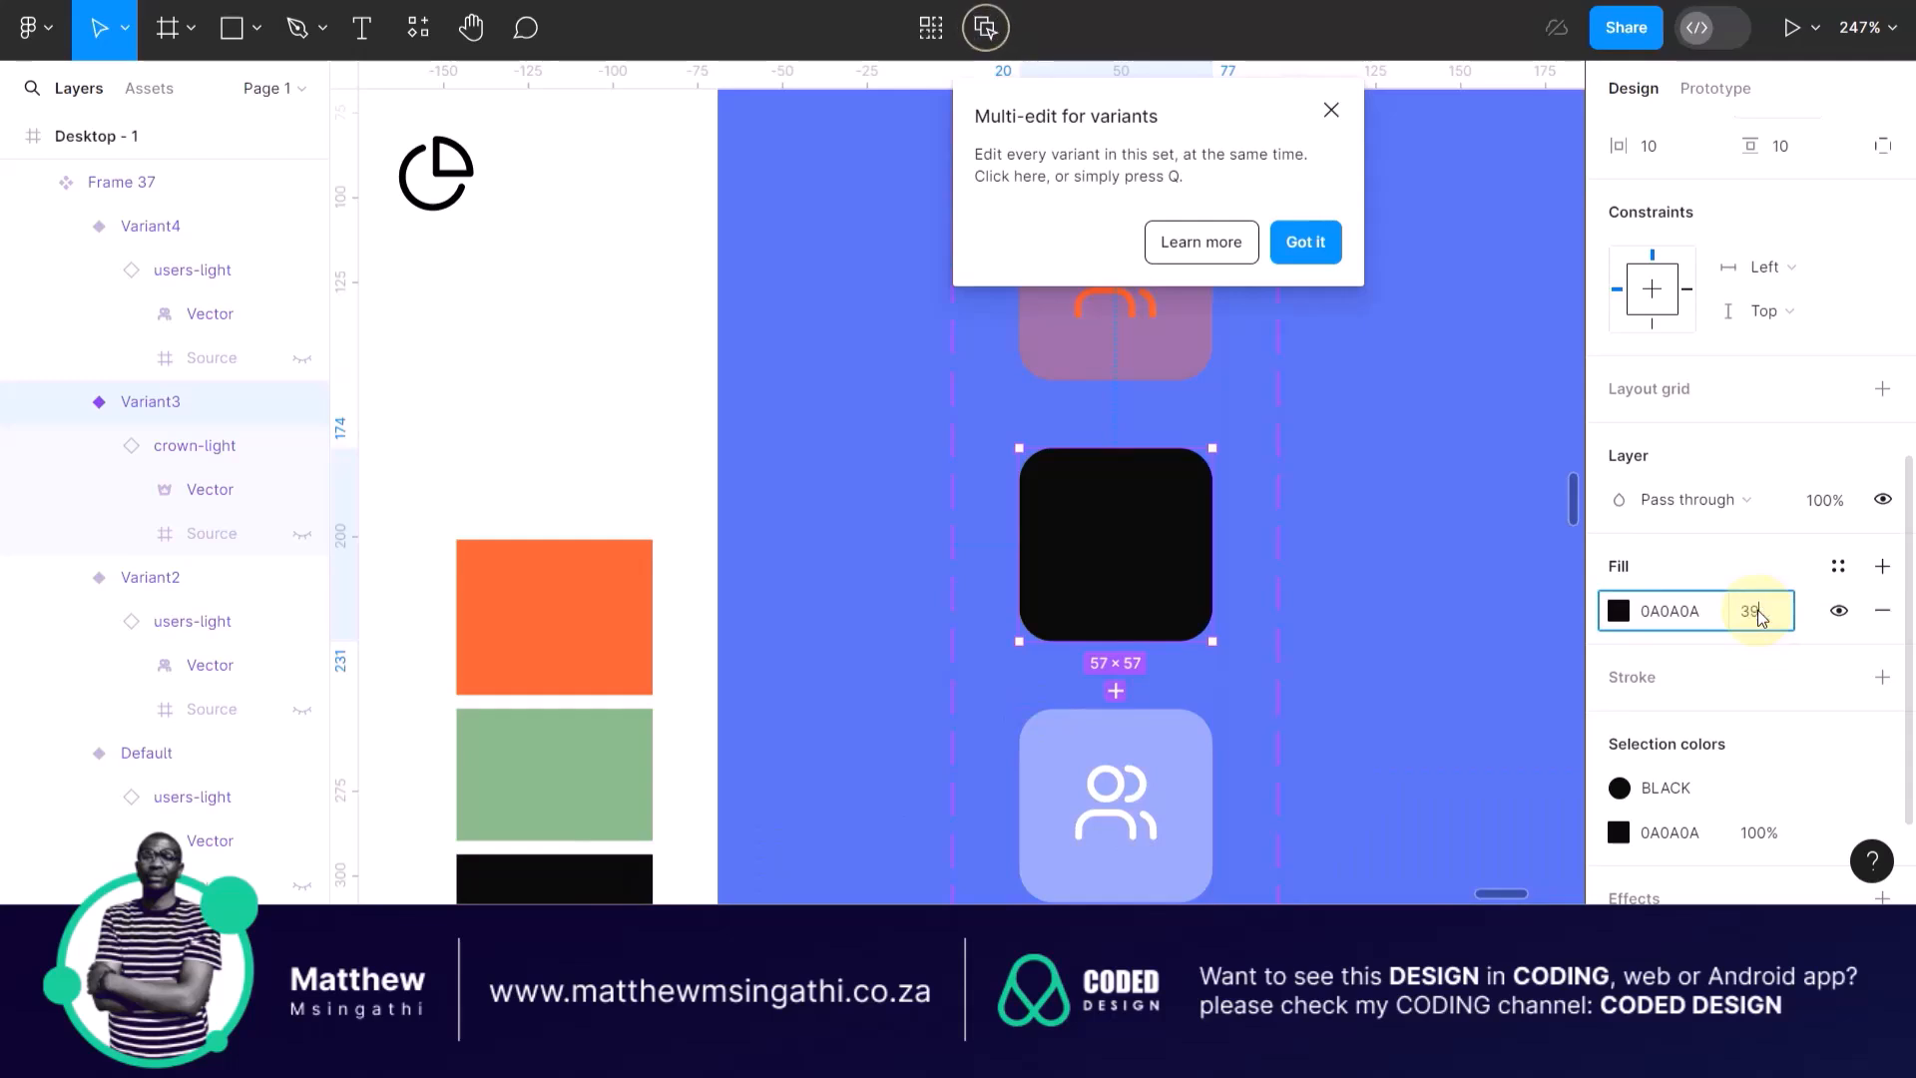
key(Return)
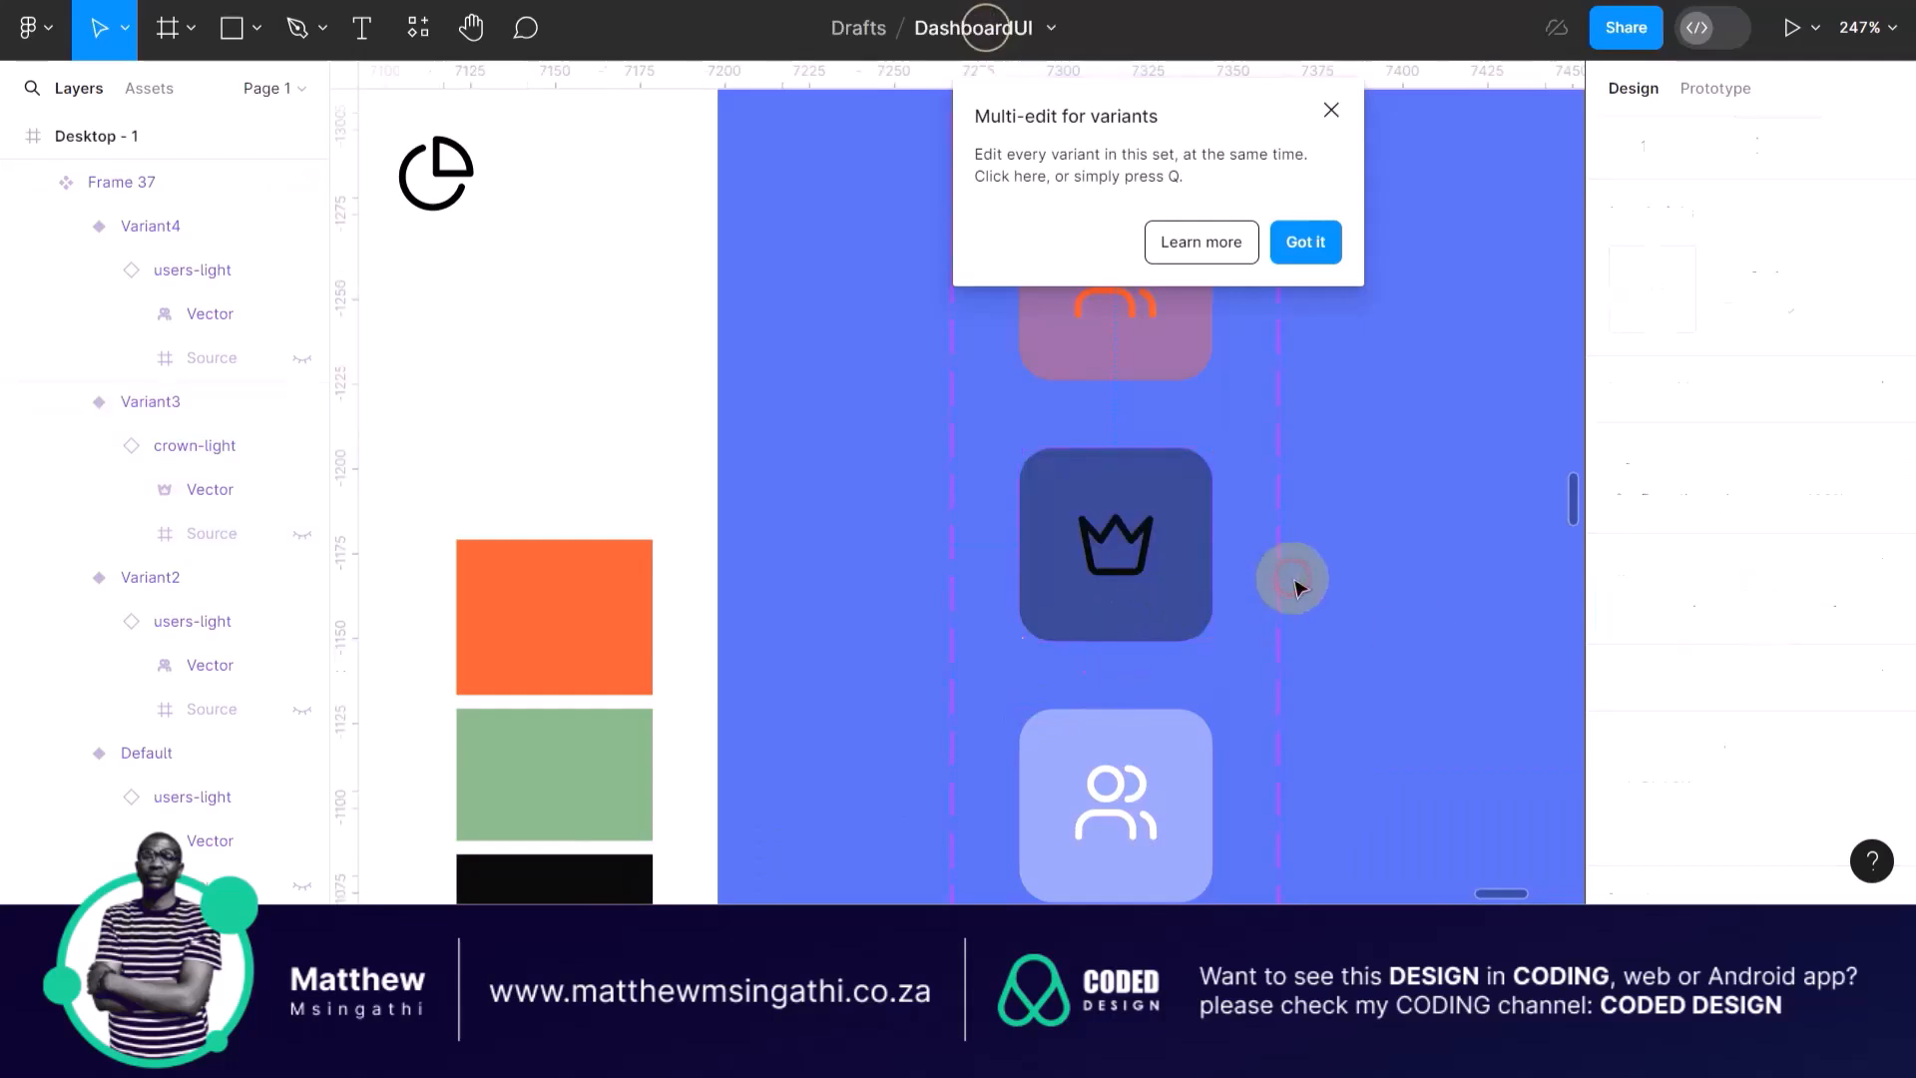
click(1292, 575)
click(1207, 497)
click(1205, 489)
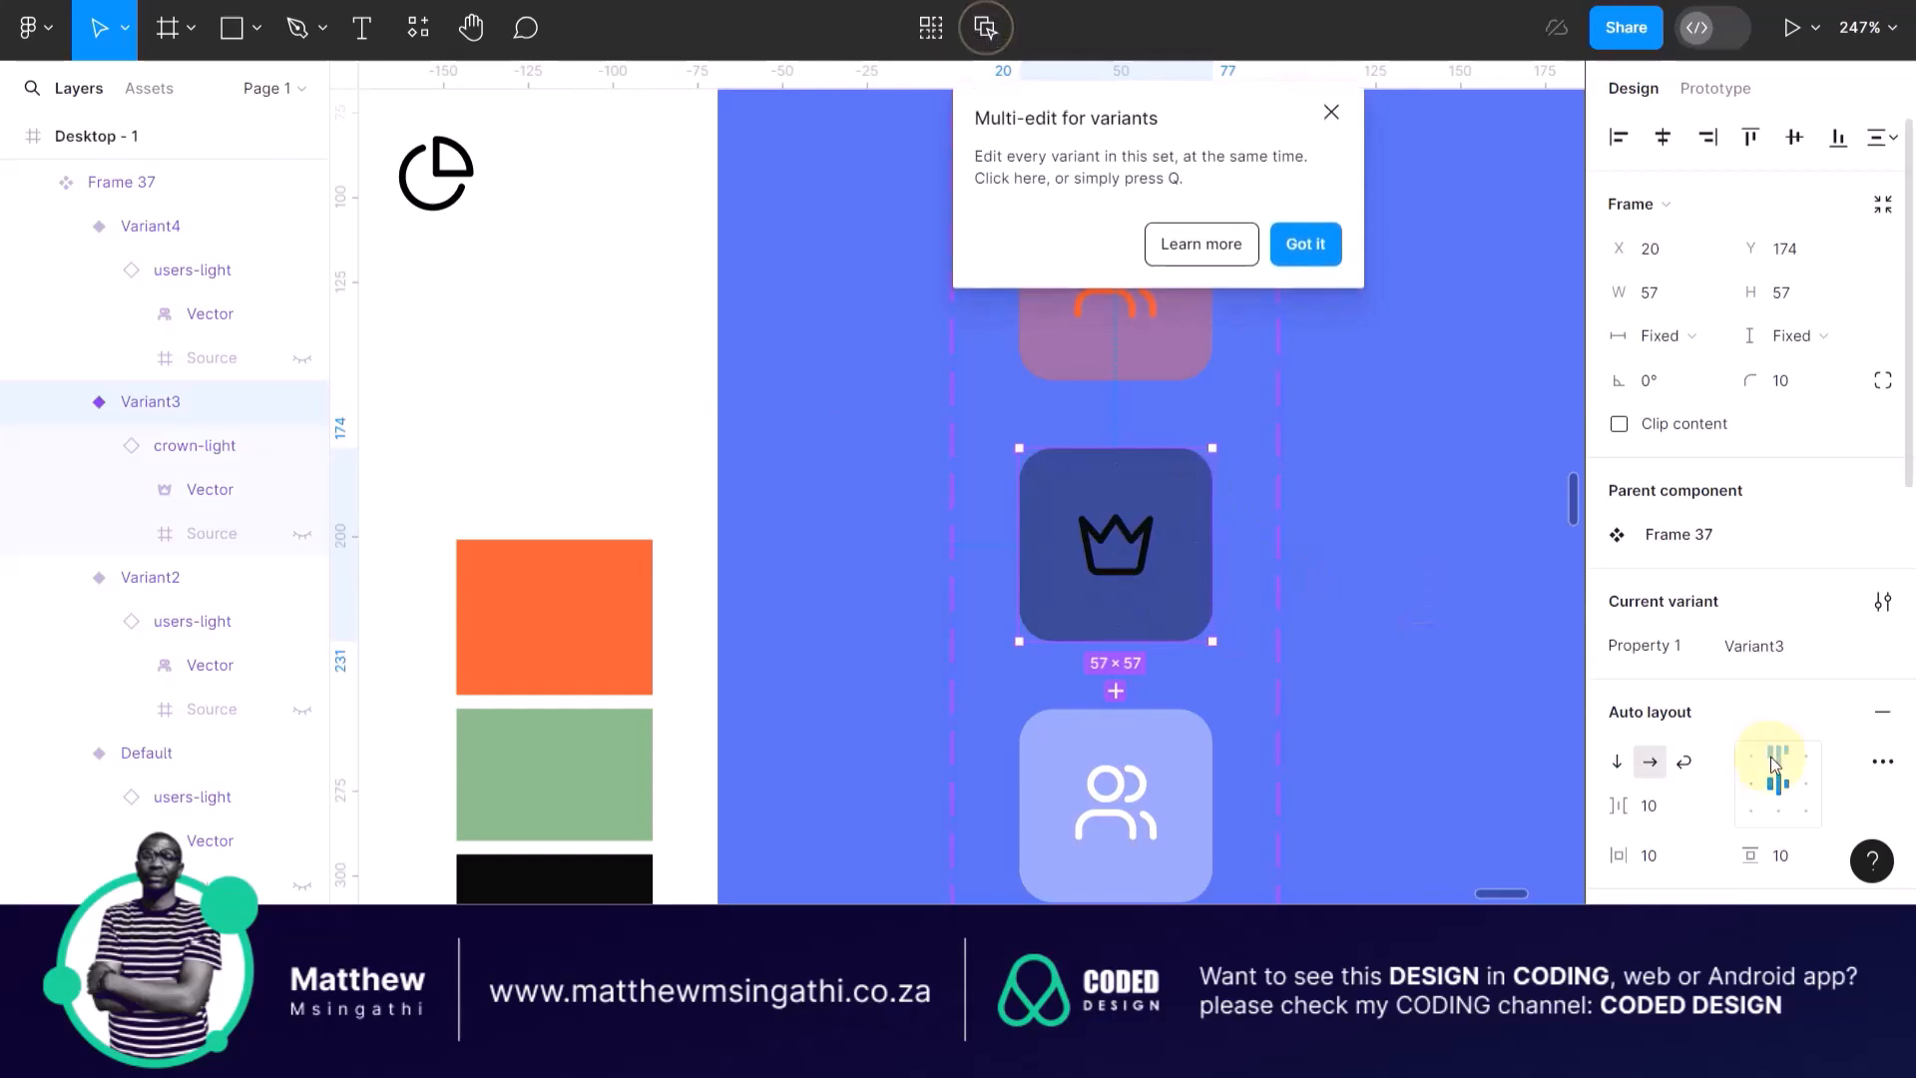
Examine the crown variant up close with its fill settings, and compare the variants with the reference dashboard cards.
scroll(1772, 764, down, 5)
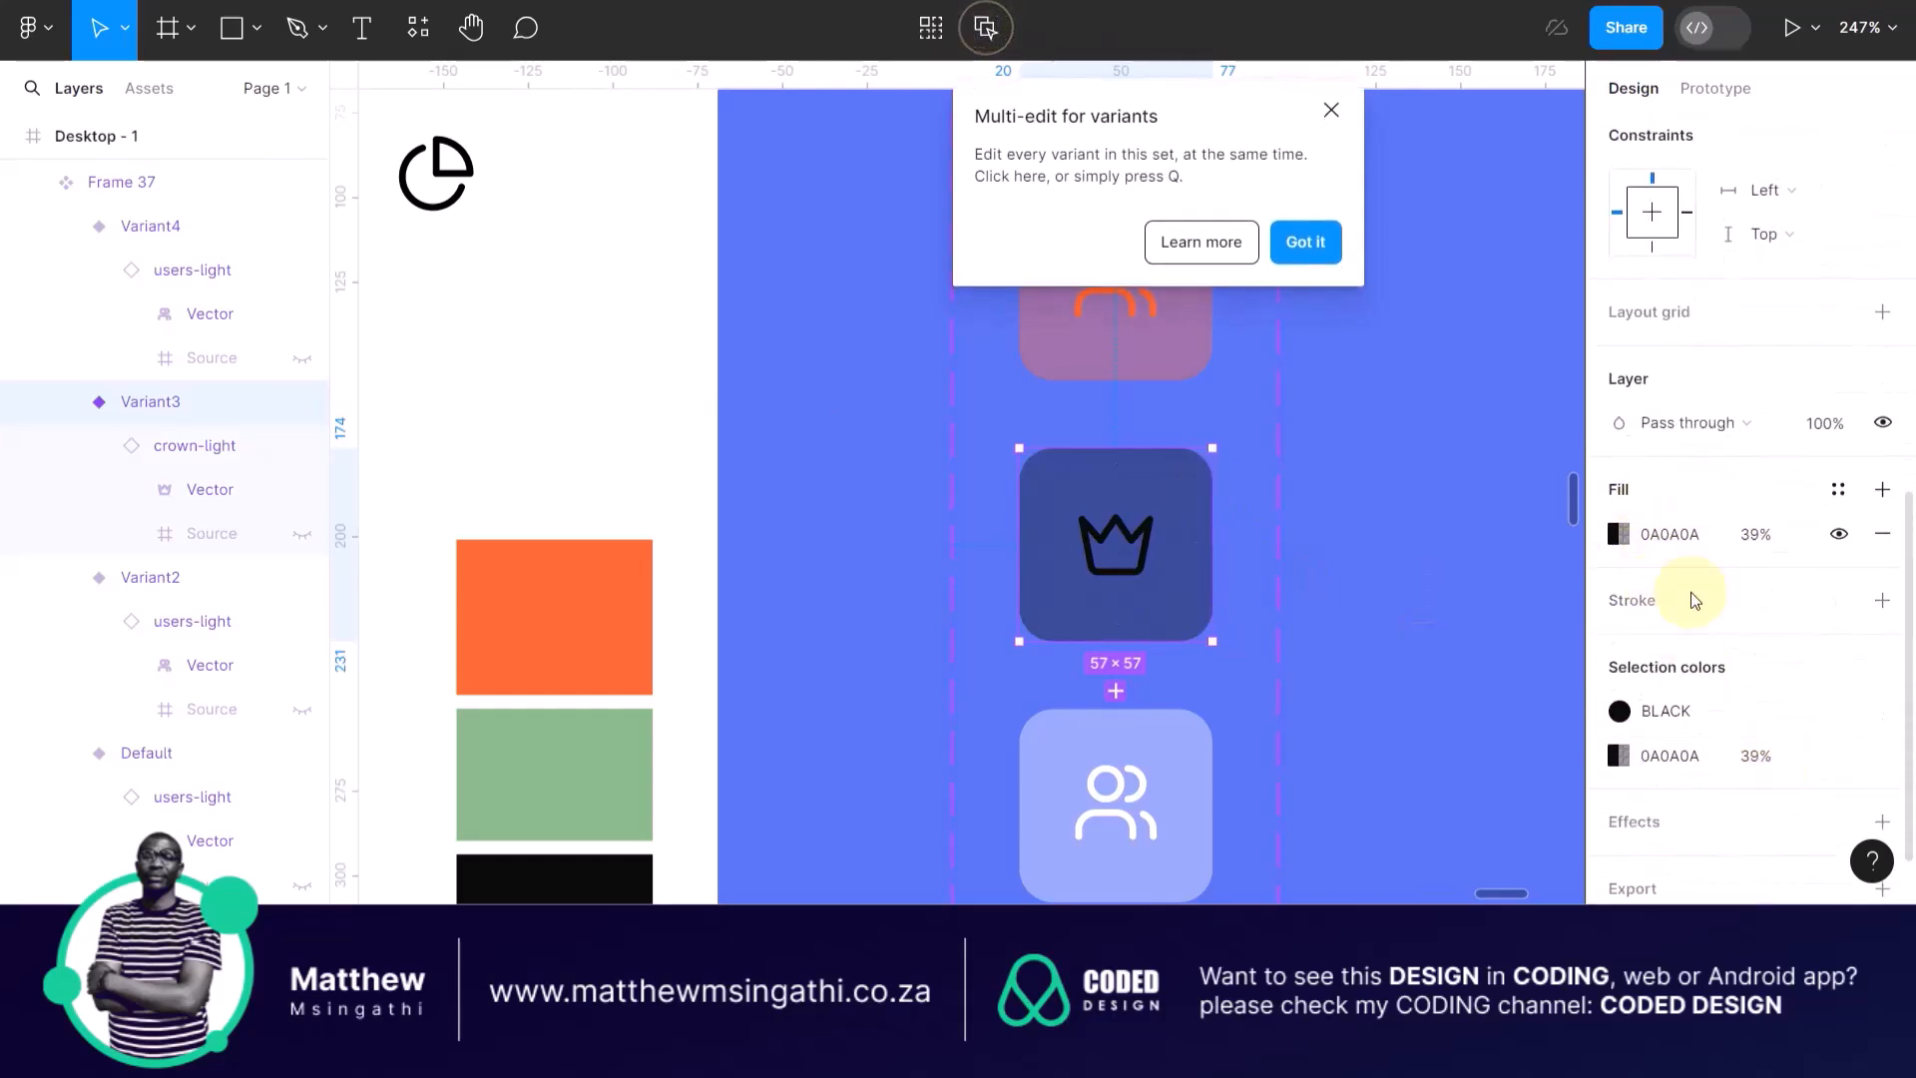
scroll(1068, 537, up, 5)
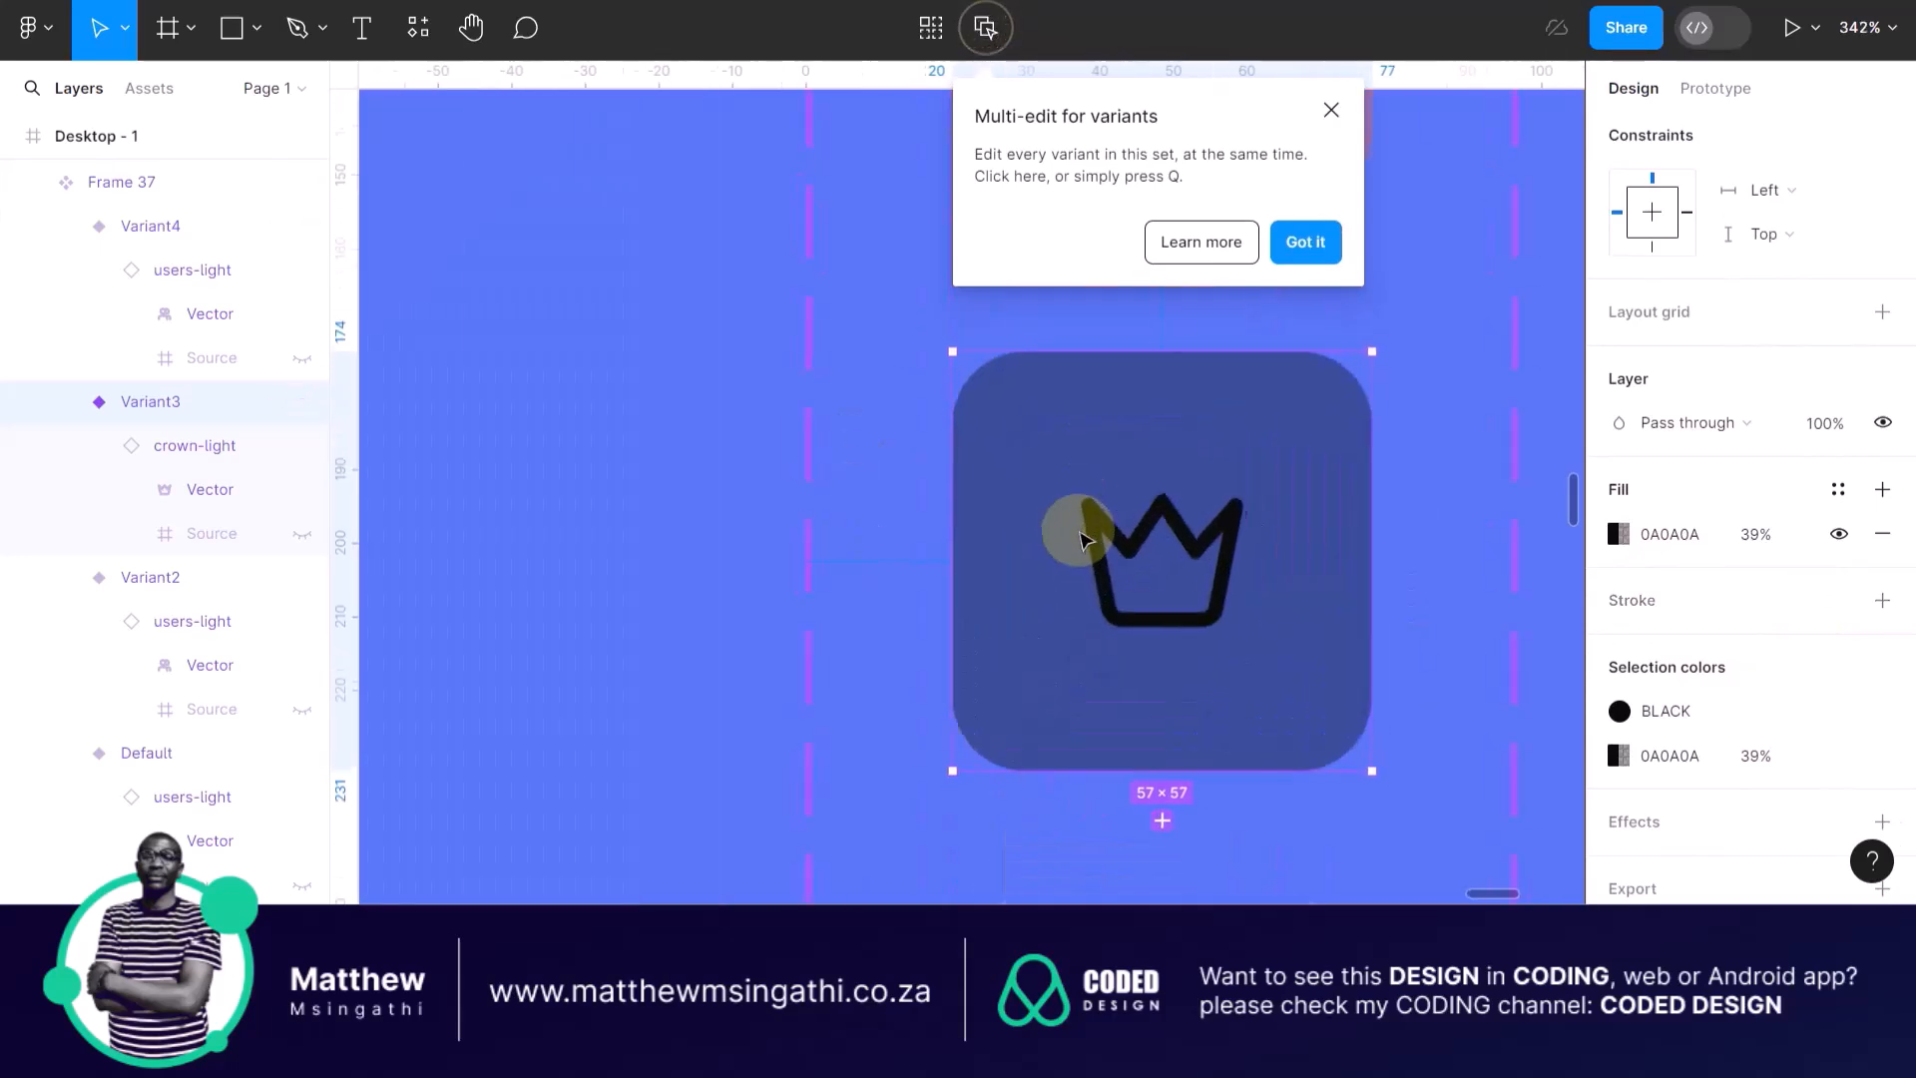
scroll(1077, 559, down, 3)
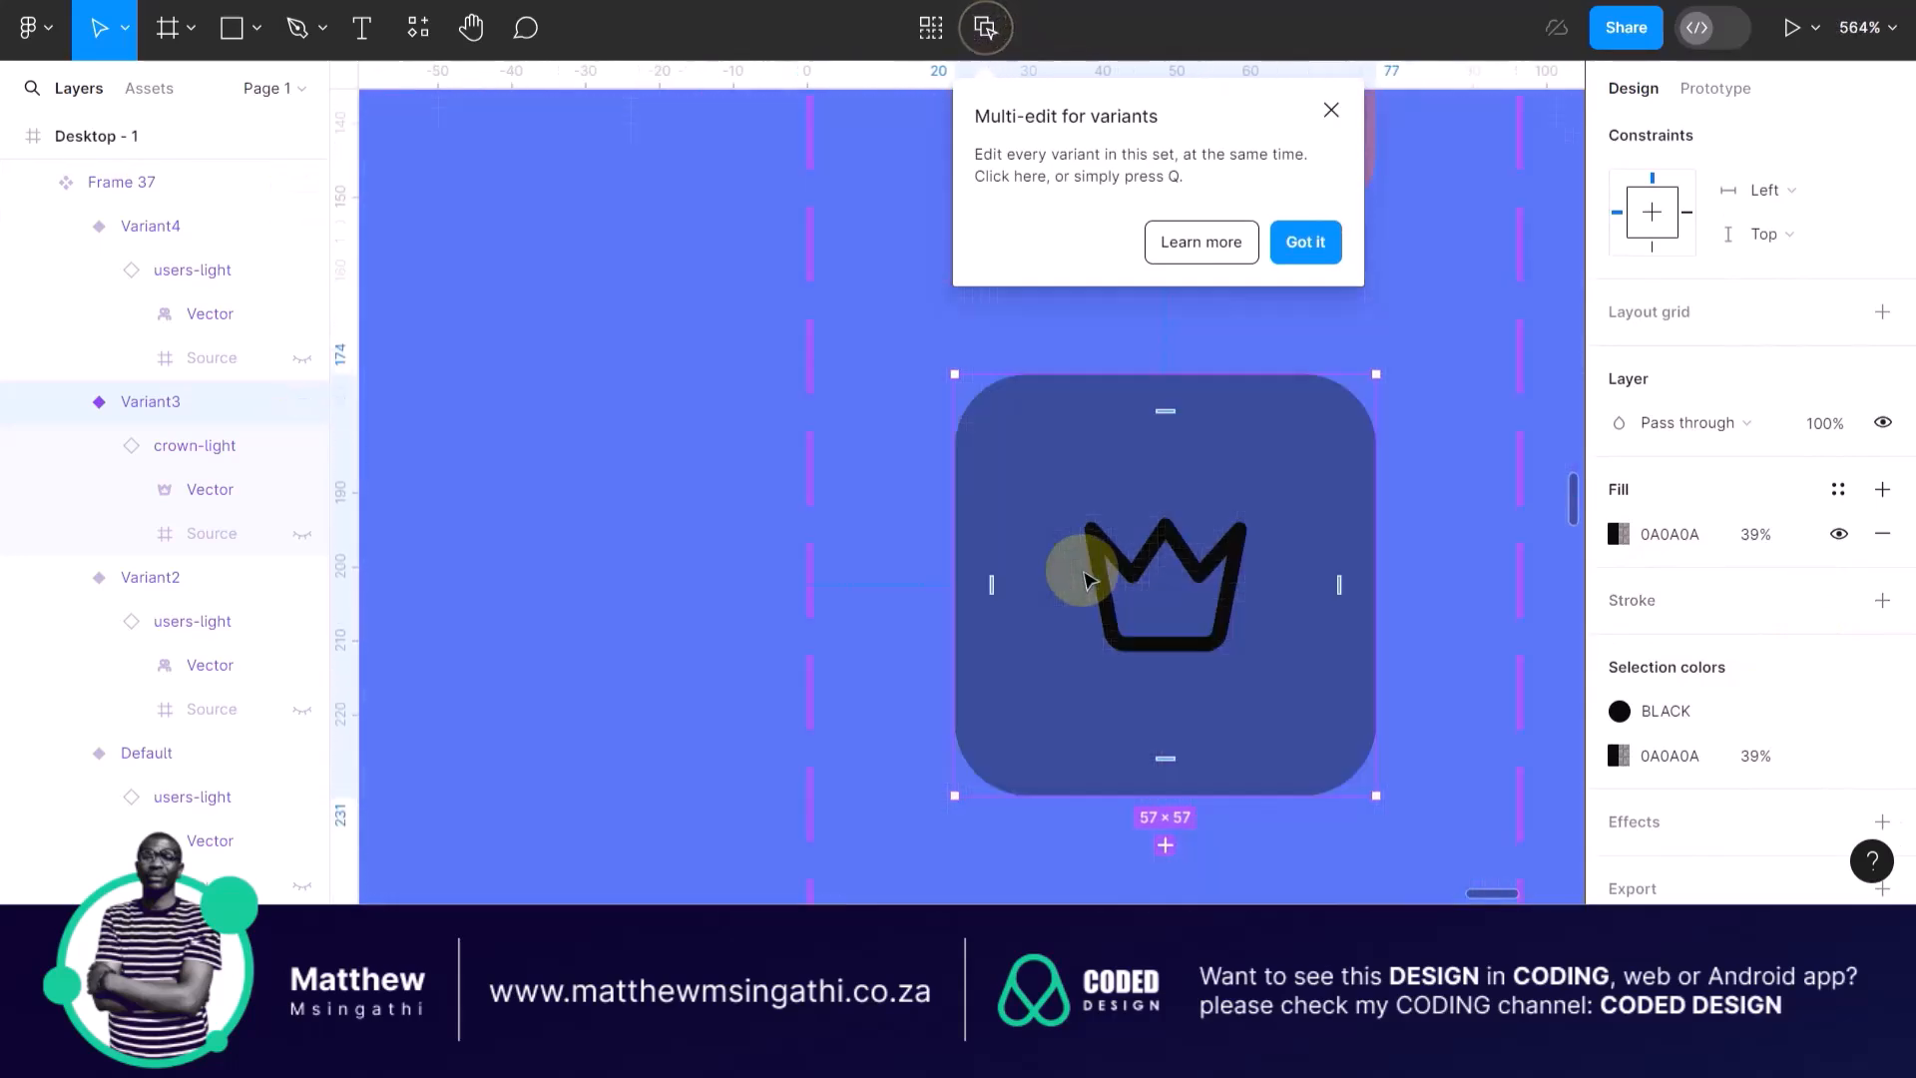
scroll(1086, 579, down, 5)
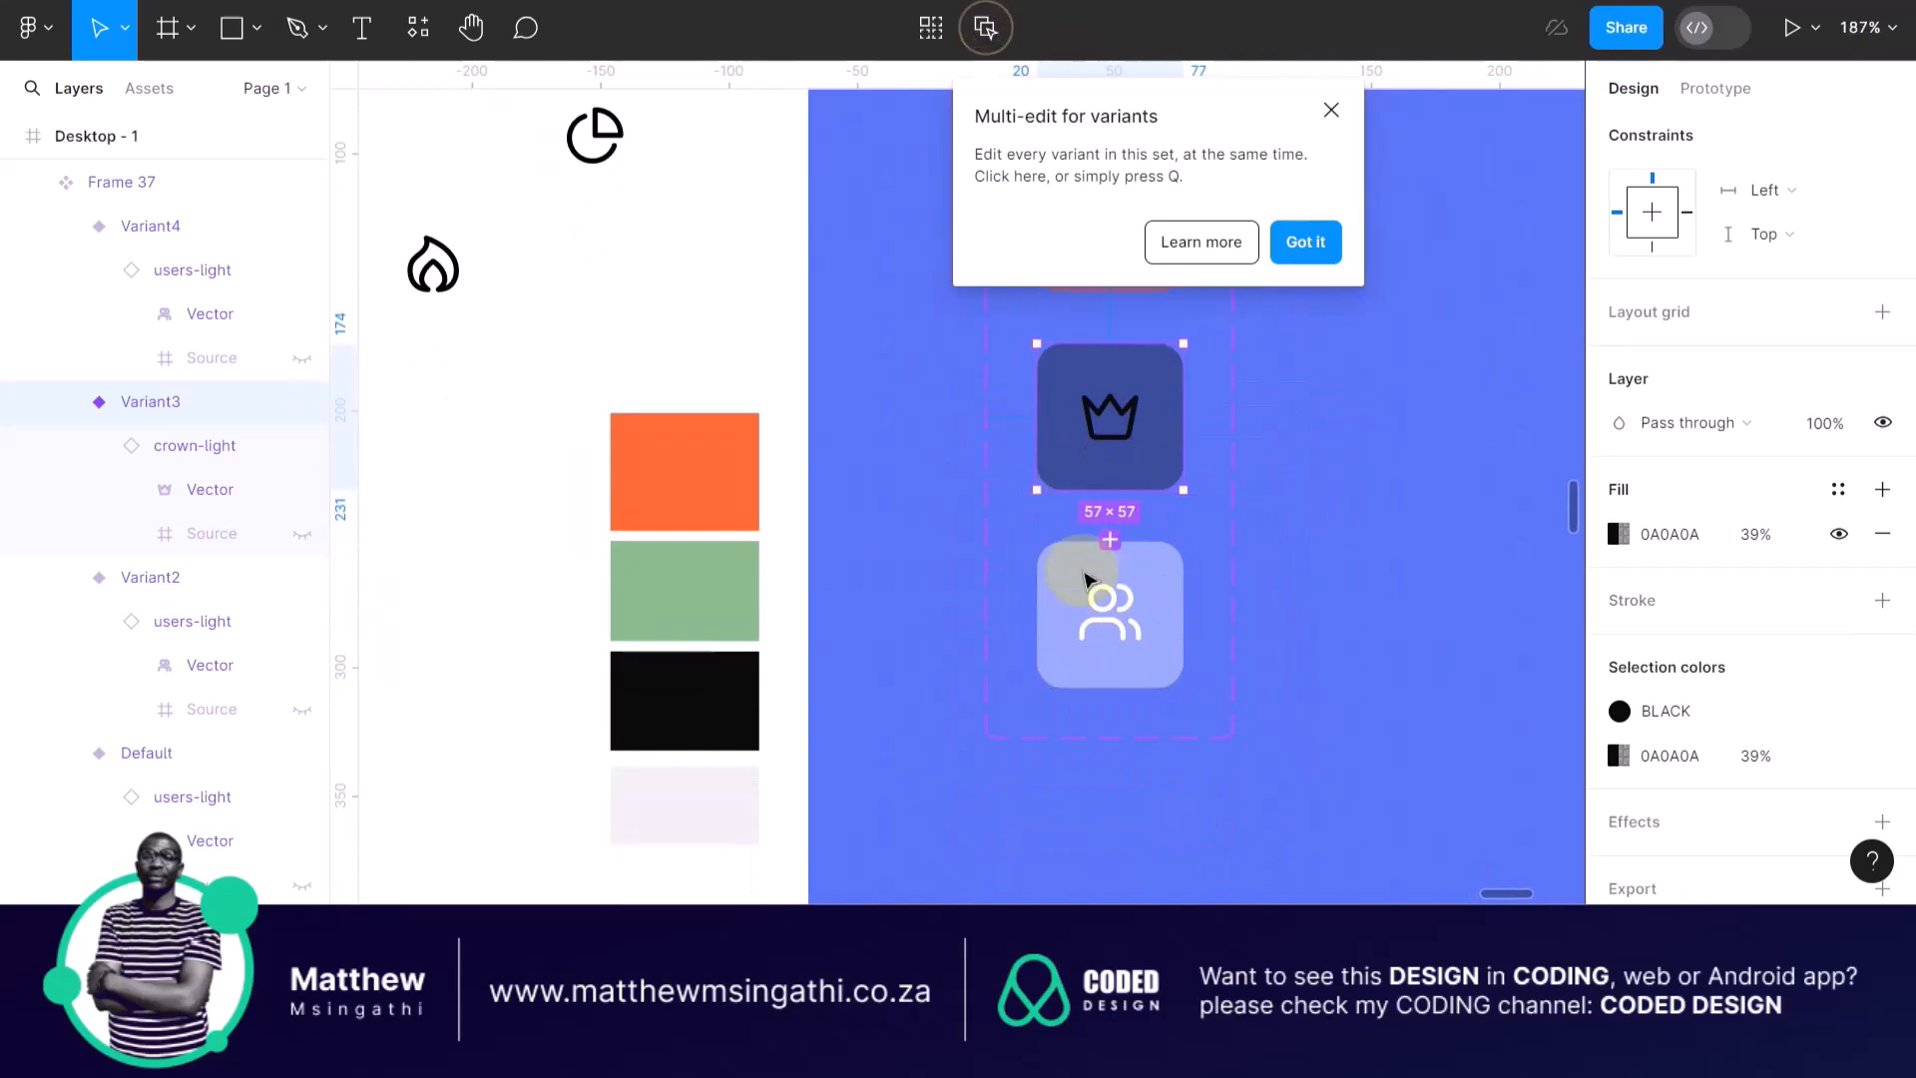
scroll(1083, 571, down, 4)
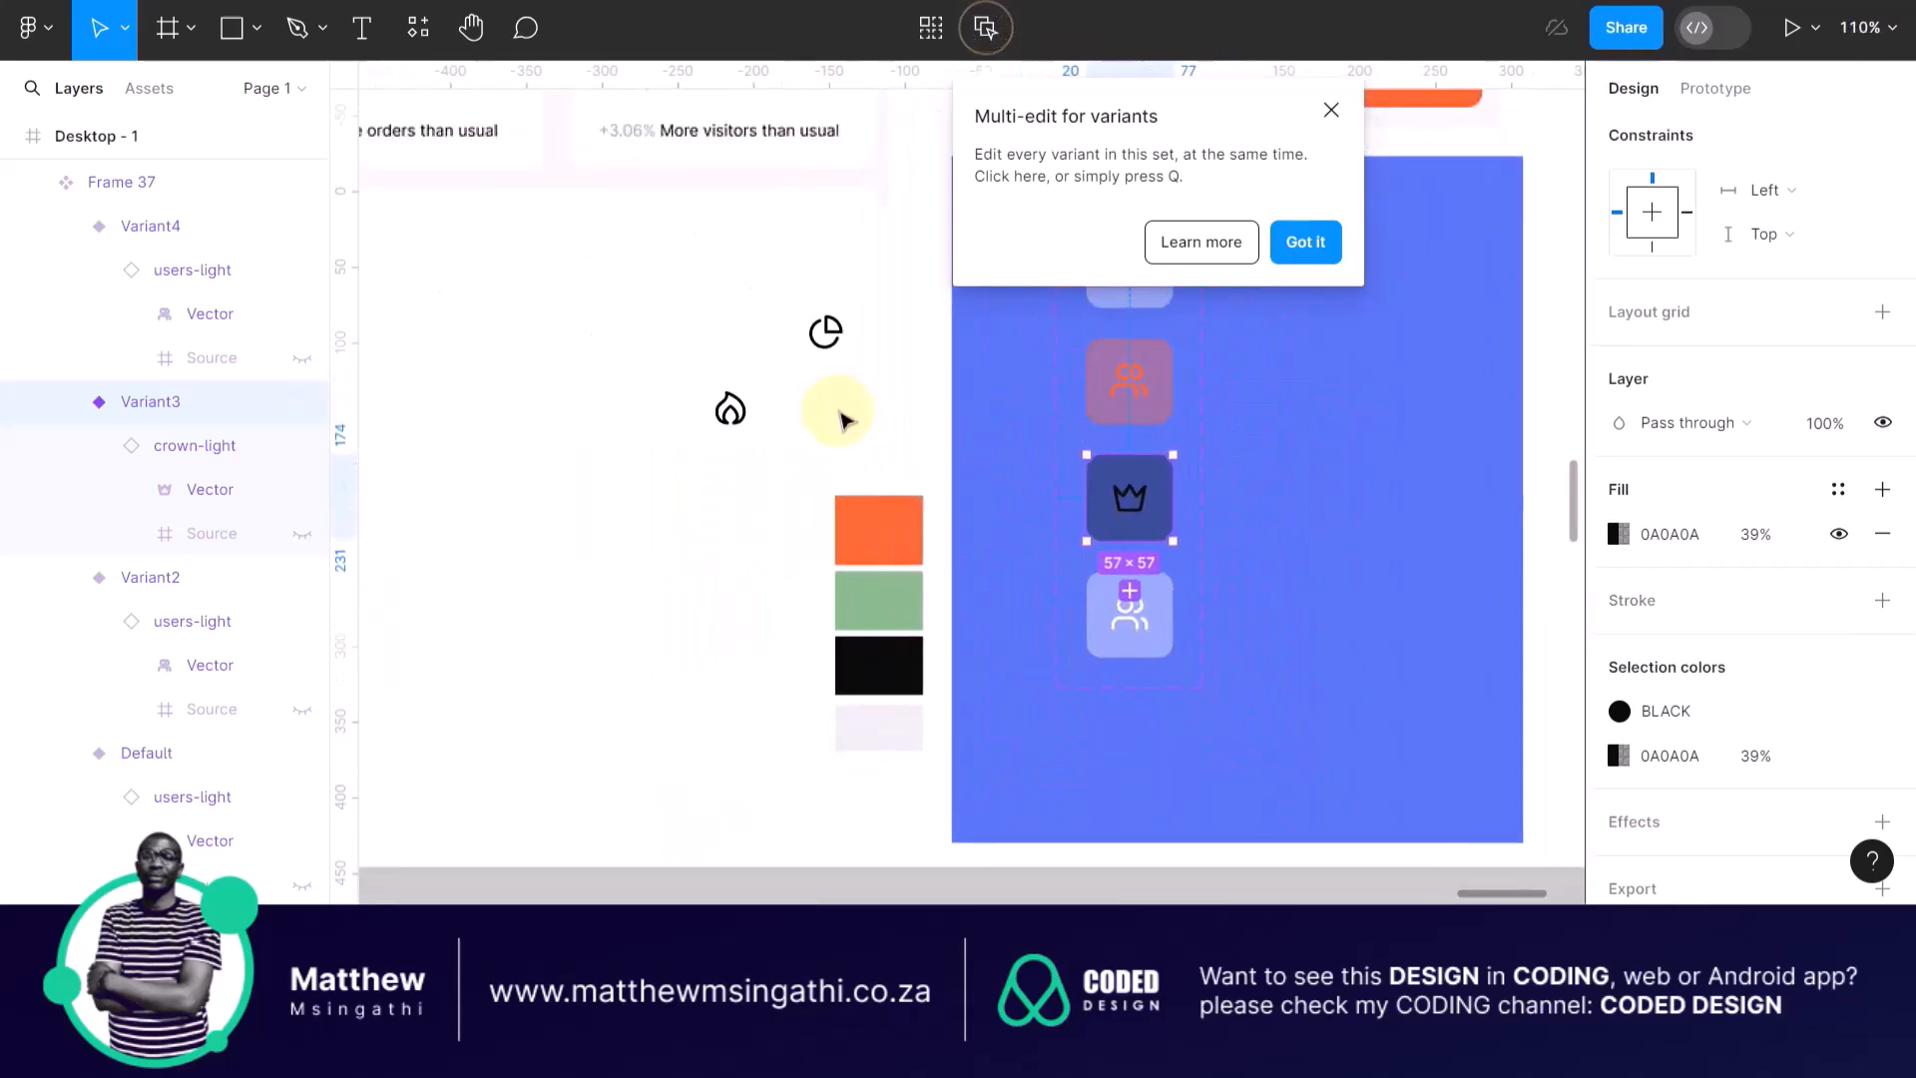
scroll(839, 409, up, 5)
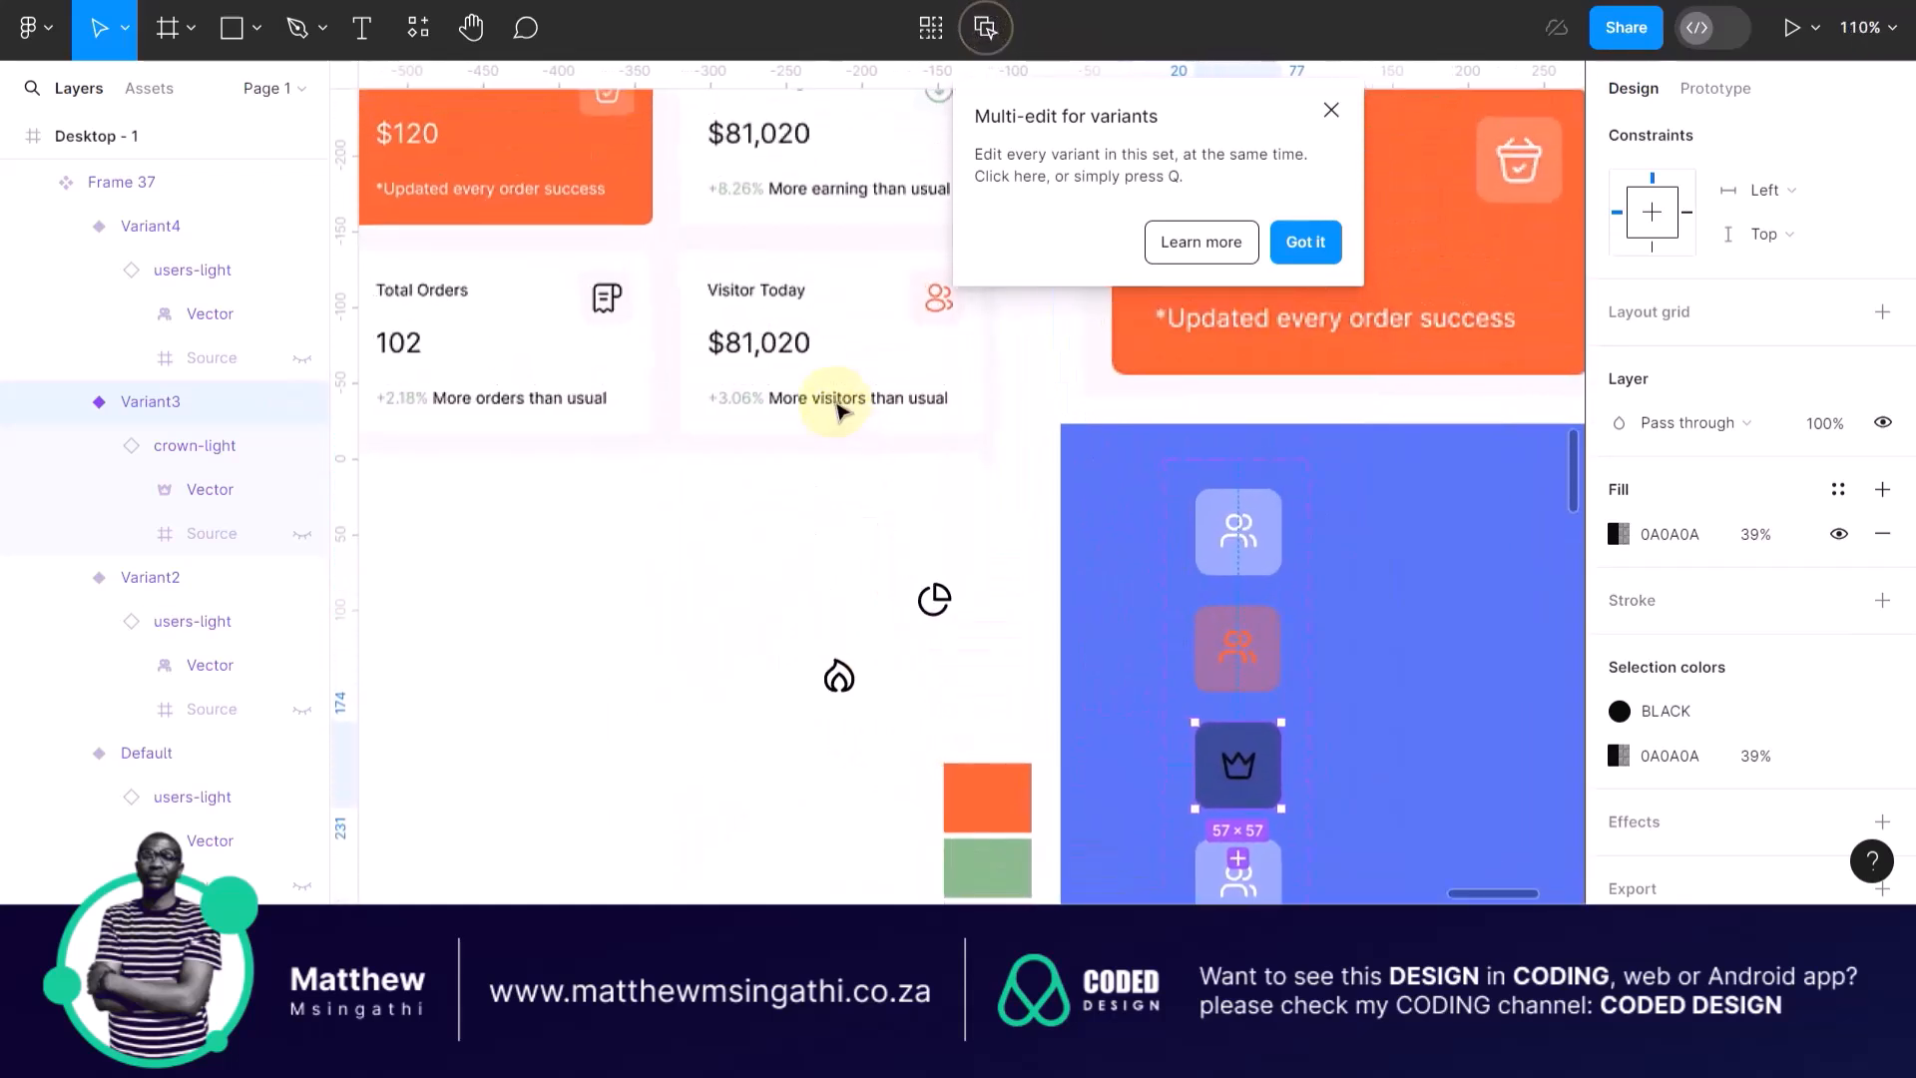
scroll(838, 409, right, 3)
scroll(842, 410, up, 2)
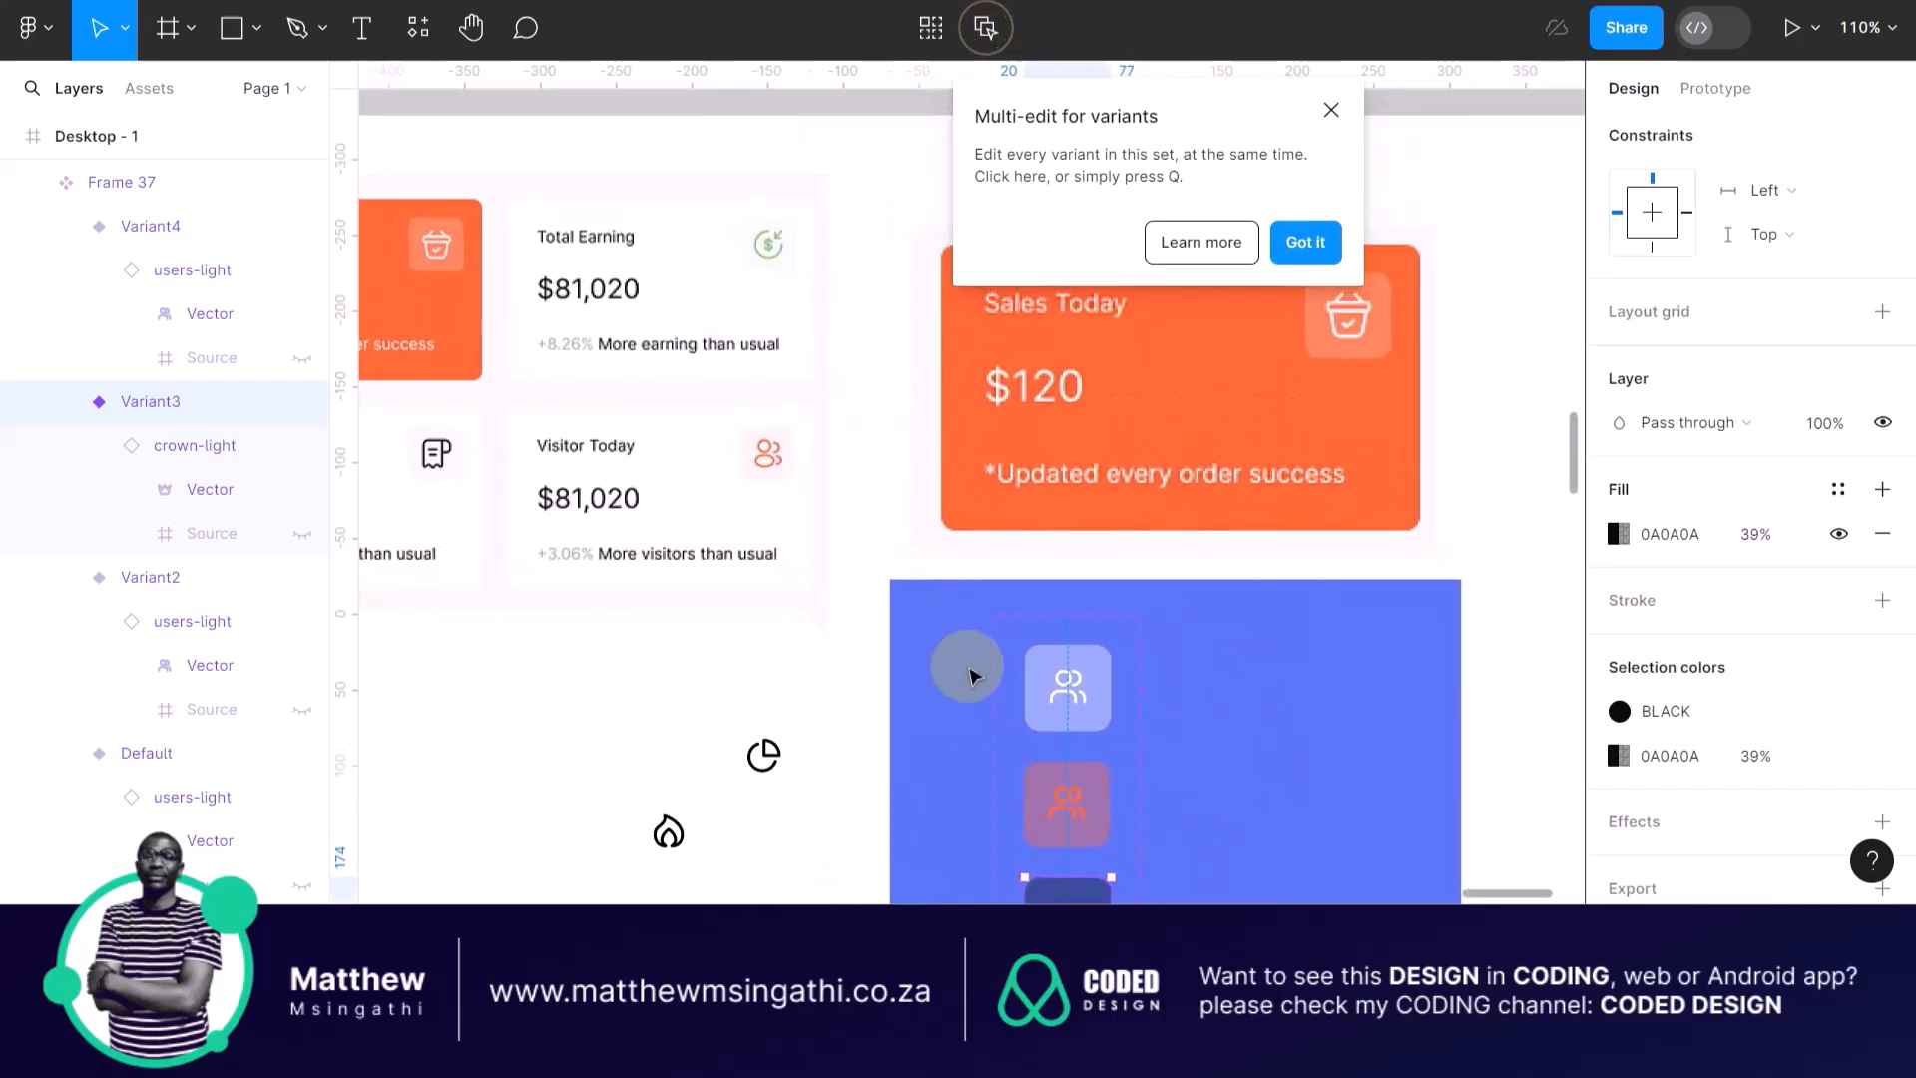
scroll(968, 674, down, 6)
Move the chart-pie icon onto the blue background beside the fourth variant and dismiss the multi-edit tip.
click(770, 354)
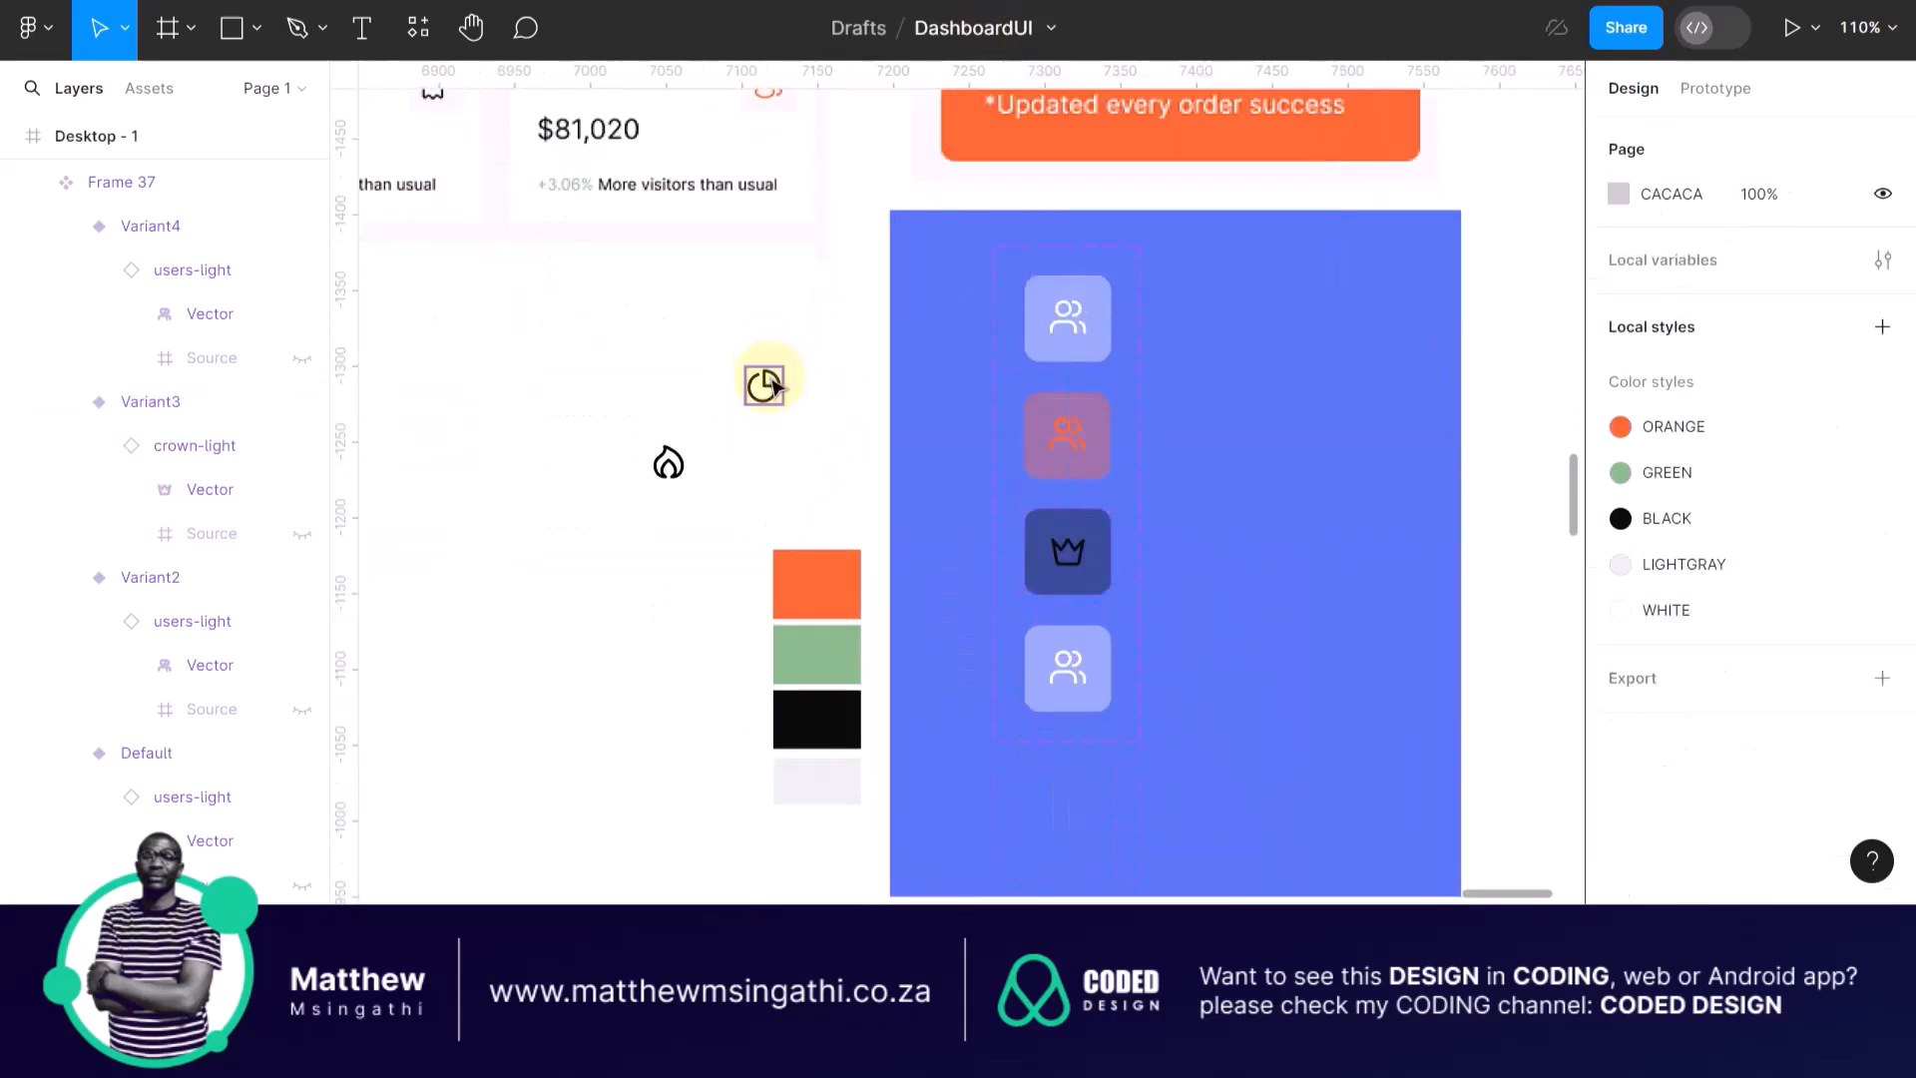
click(761, 385)
drag(761, 385, 962, 671)
scroll(1156, 737, up, 5)
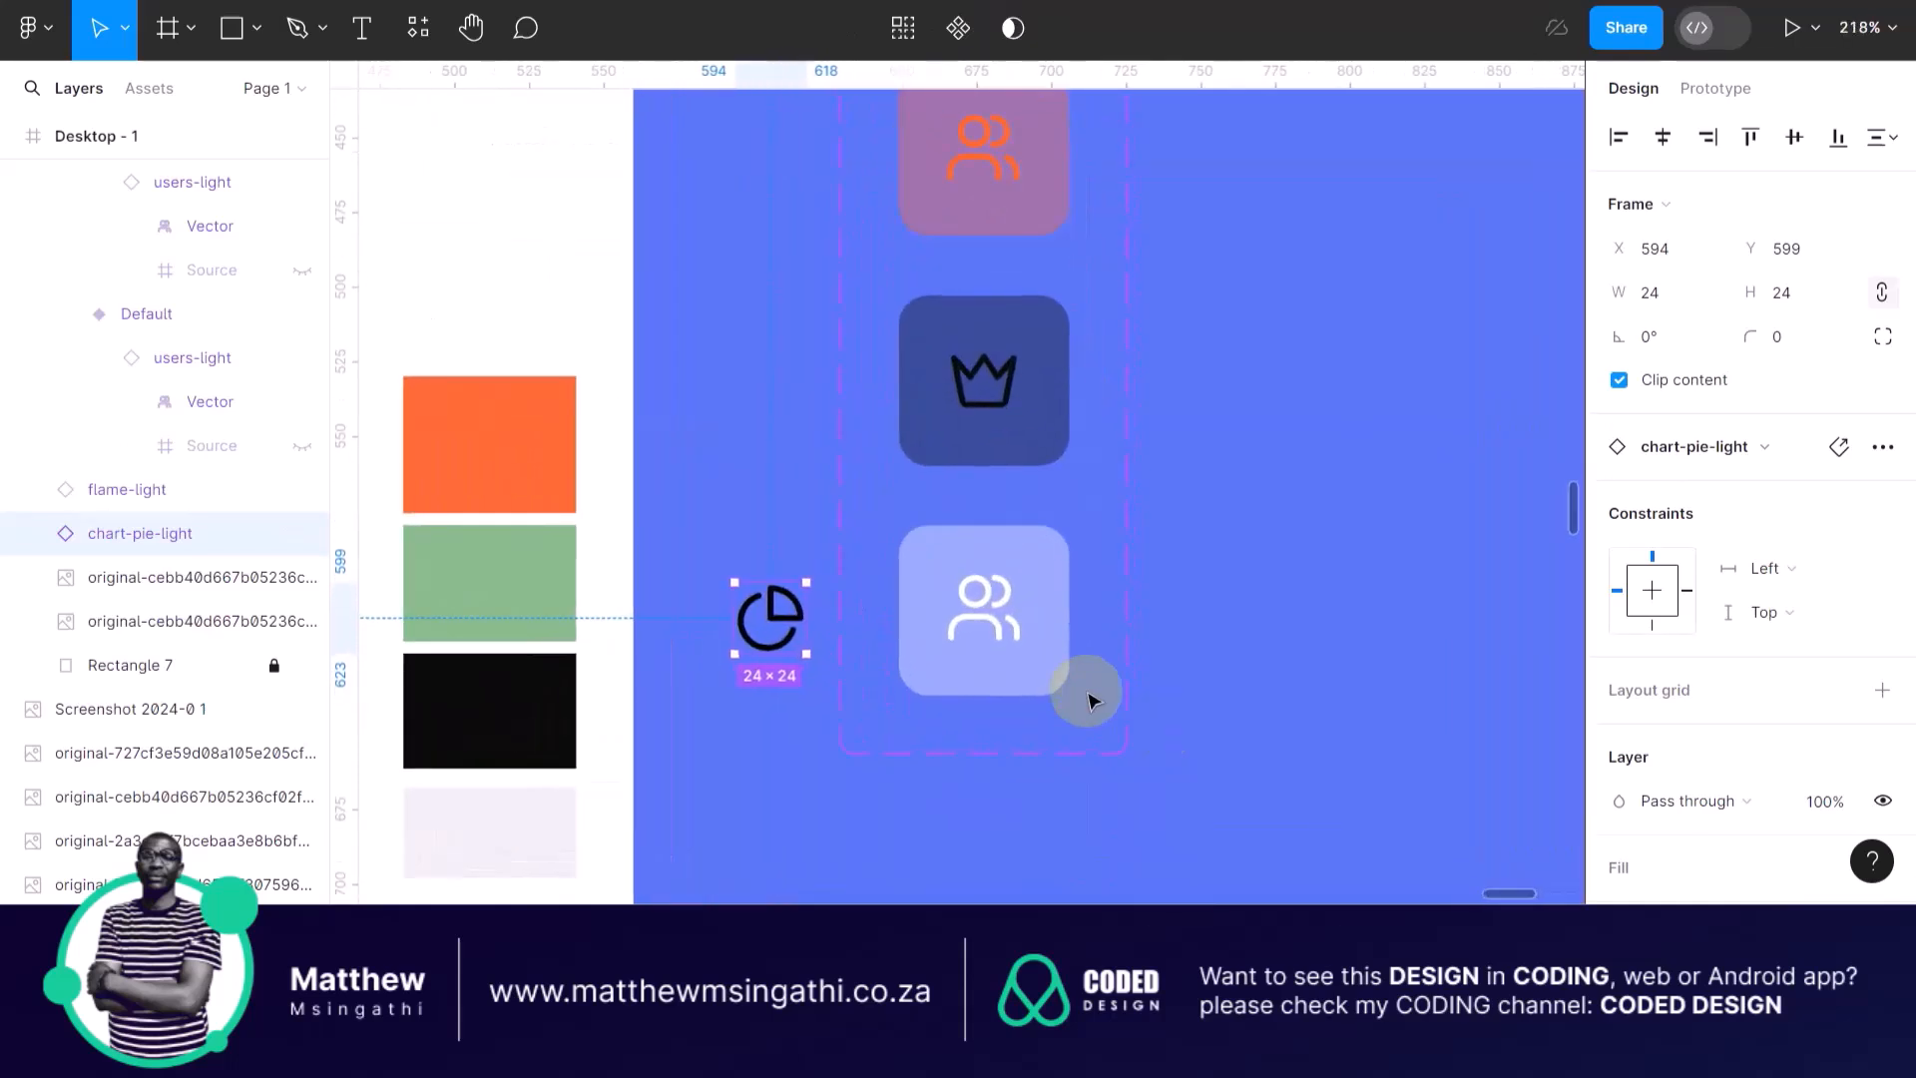
click(941, 612)
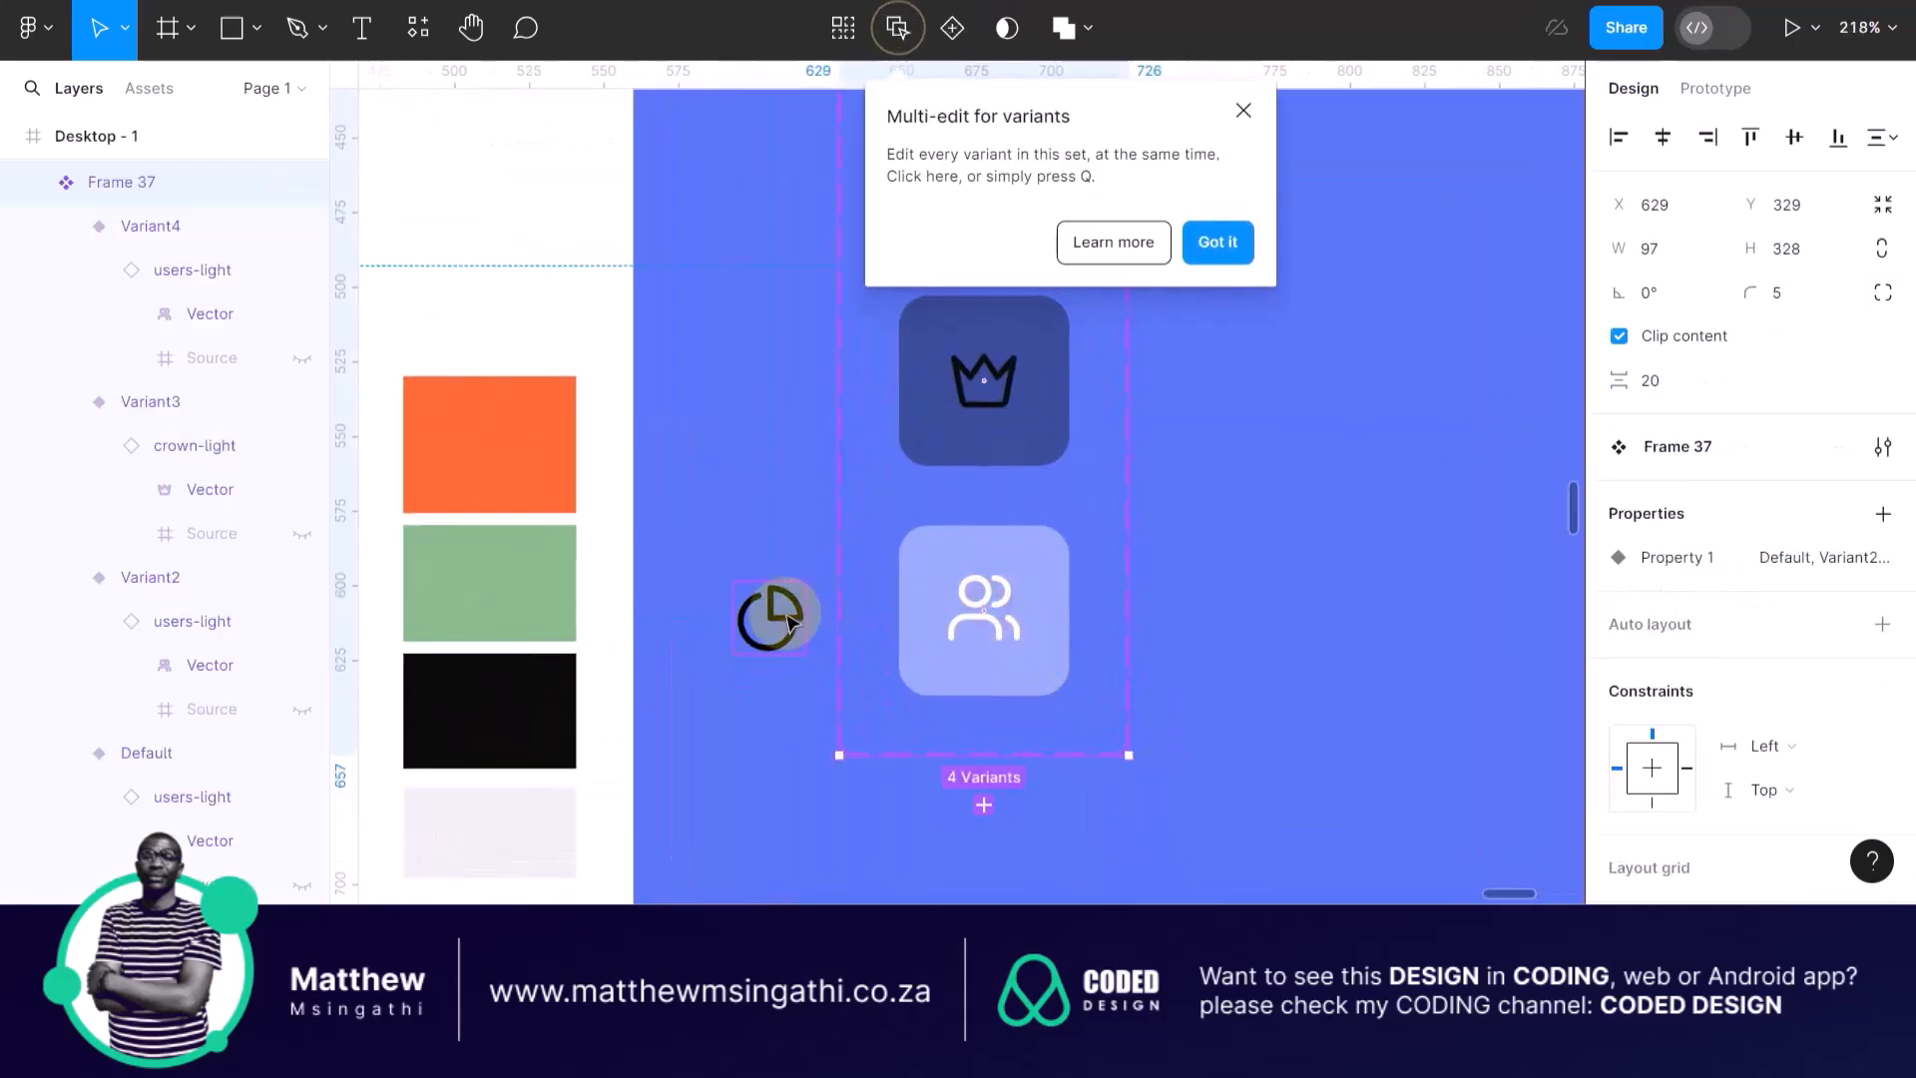
click(1242, 112)
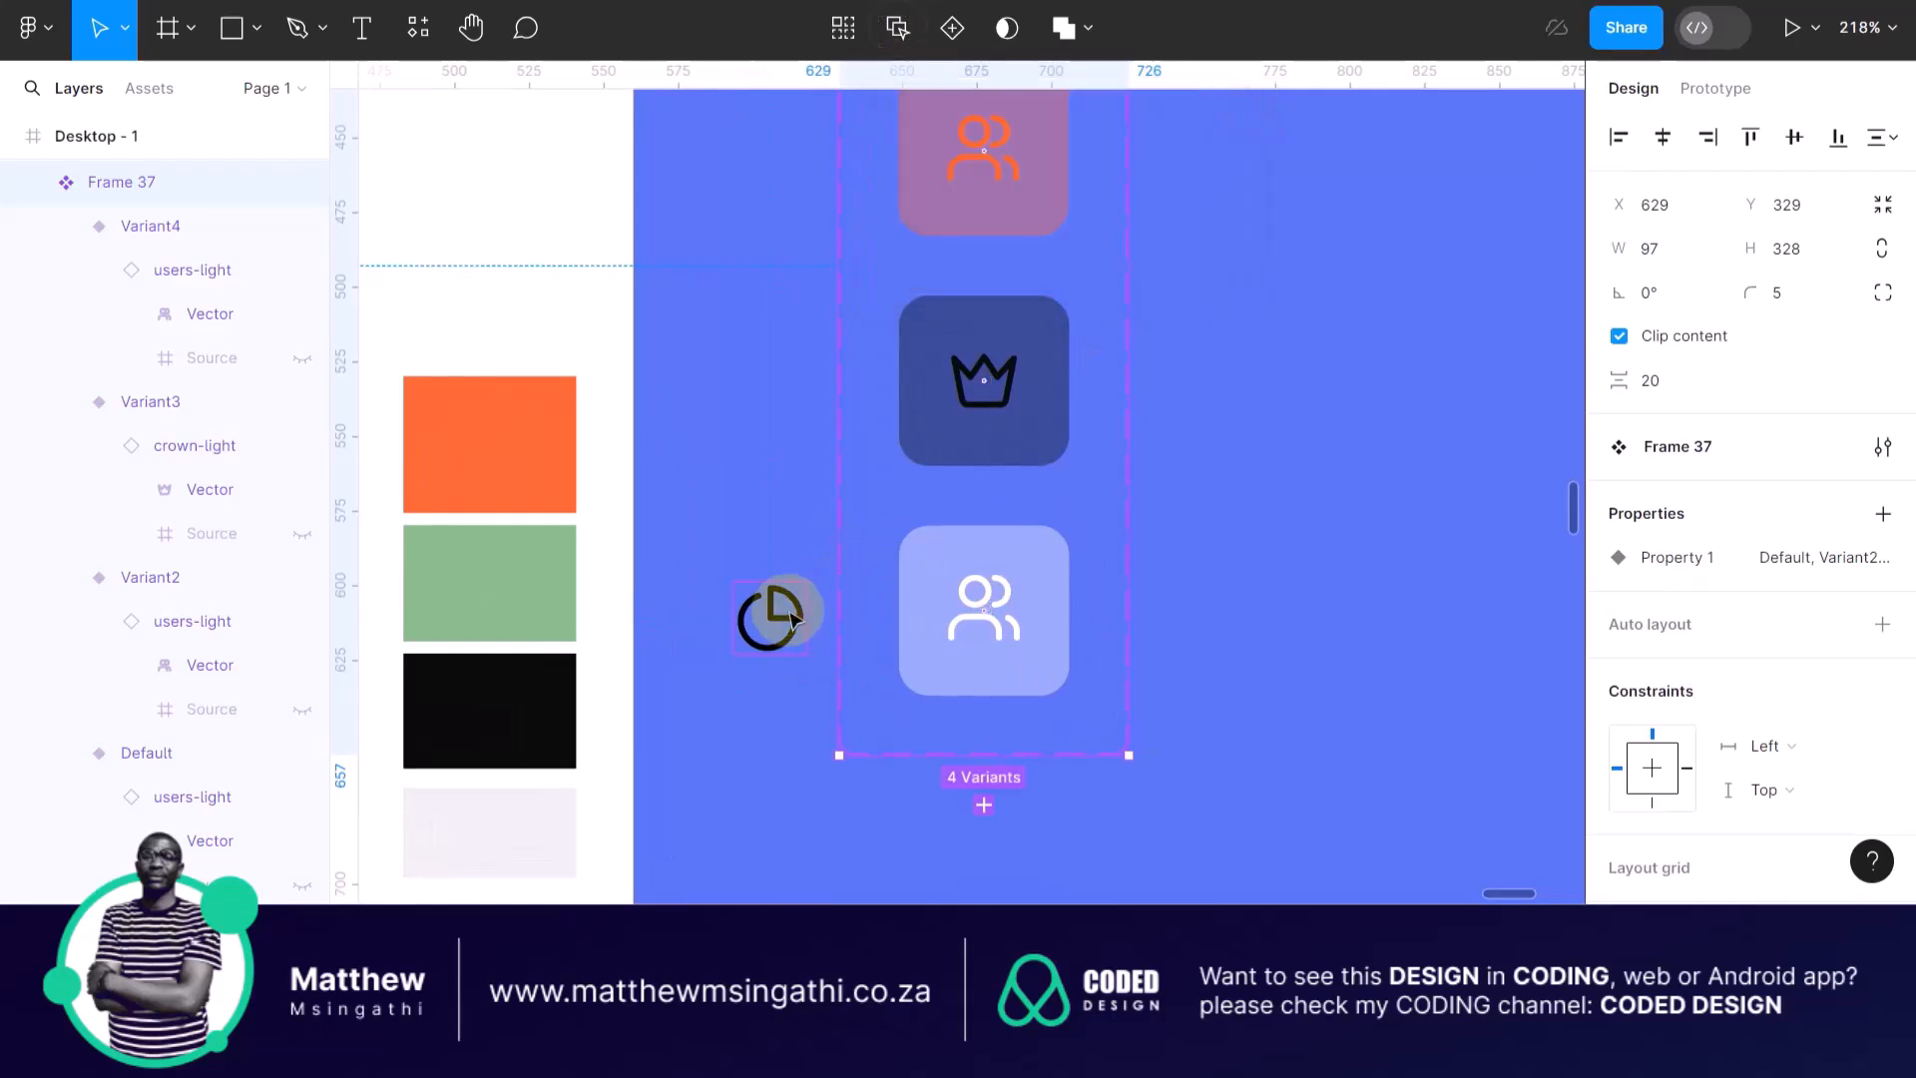
Recolor the chart-pie icon with the GREEN color style, leaving its frame without a fill.
click(791, 618)
scroll(1744, 725, down, 4)
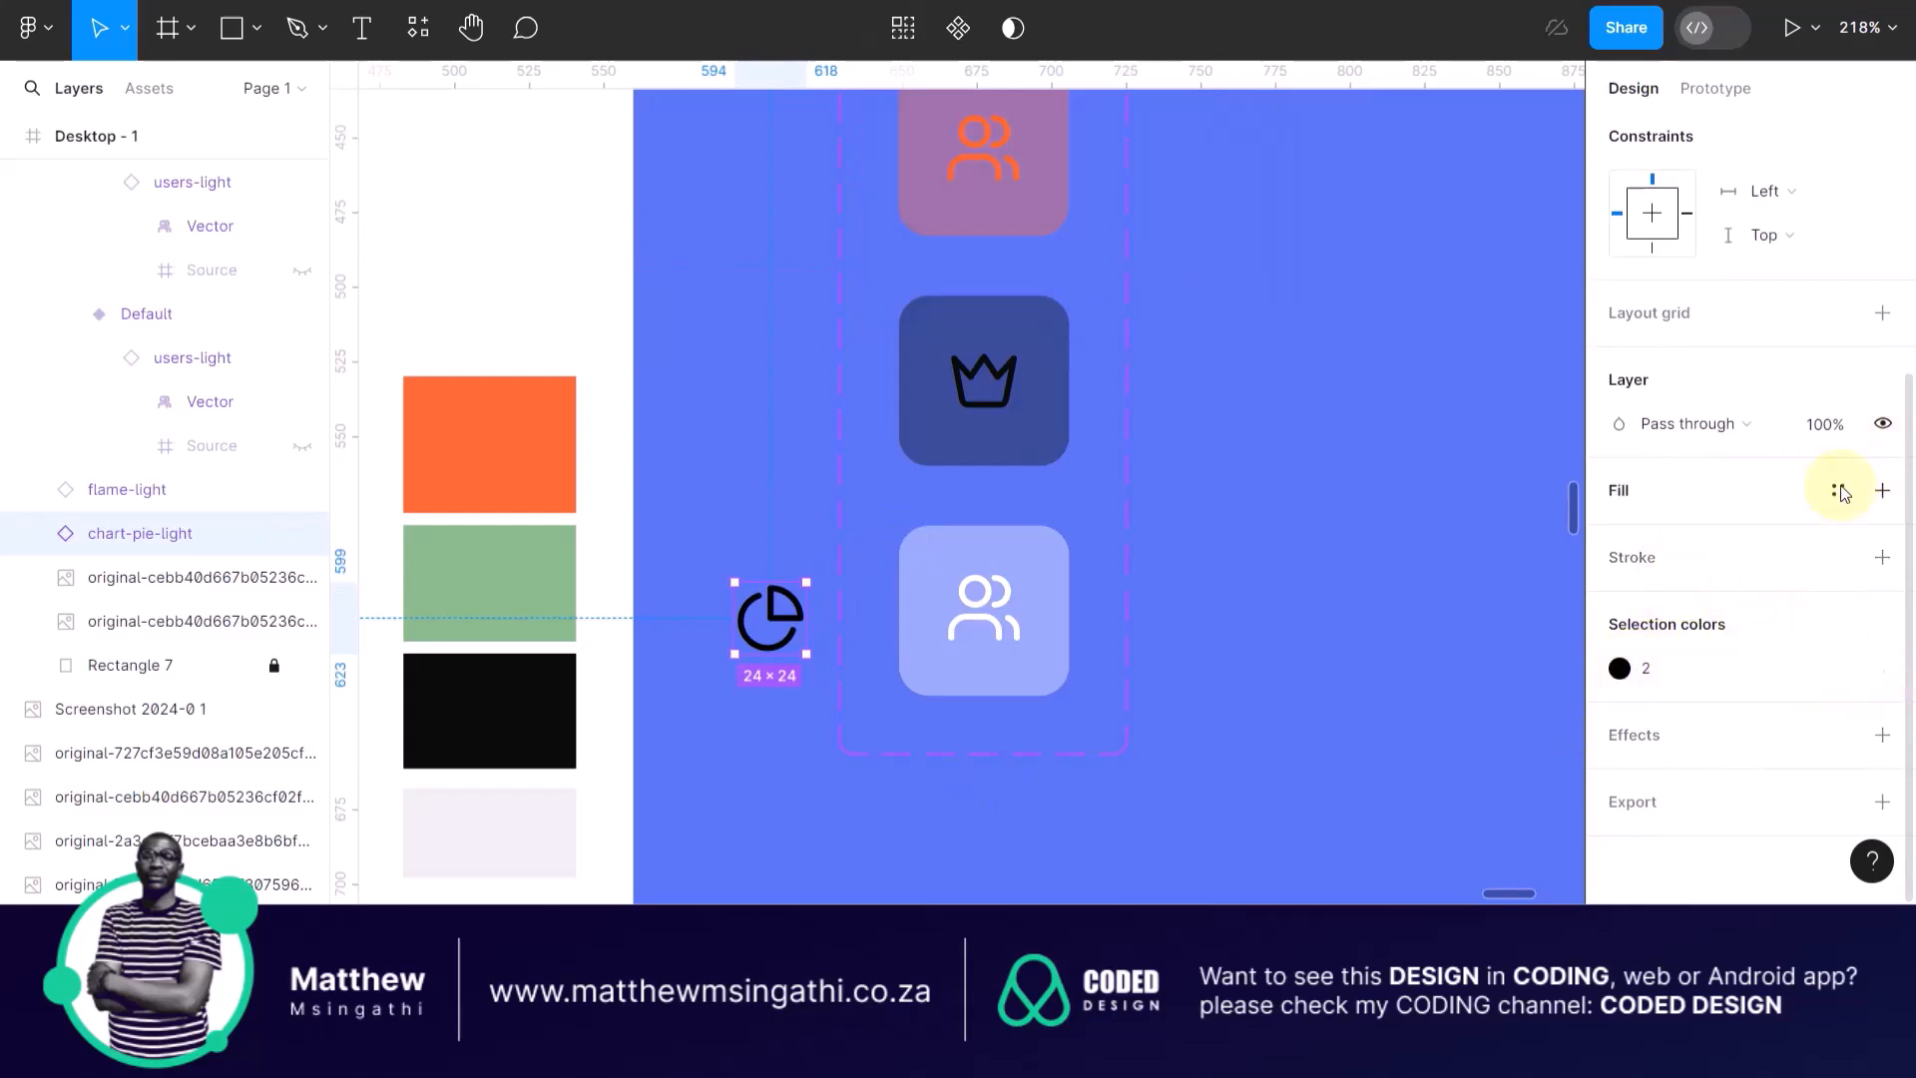
click(1882, 491)
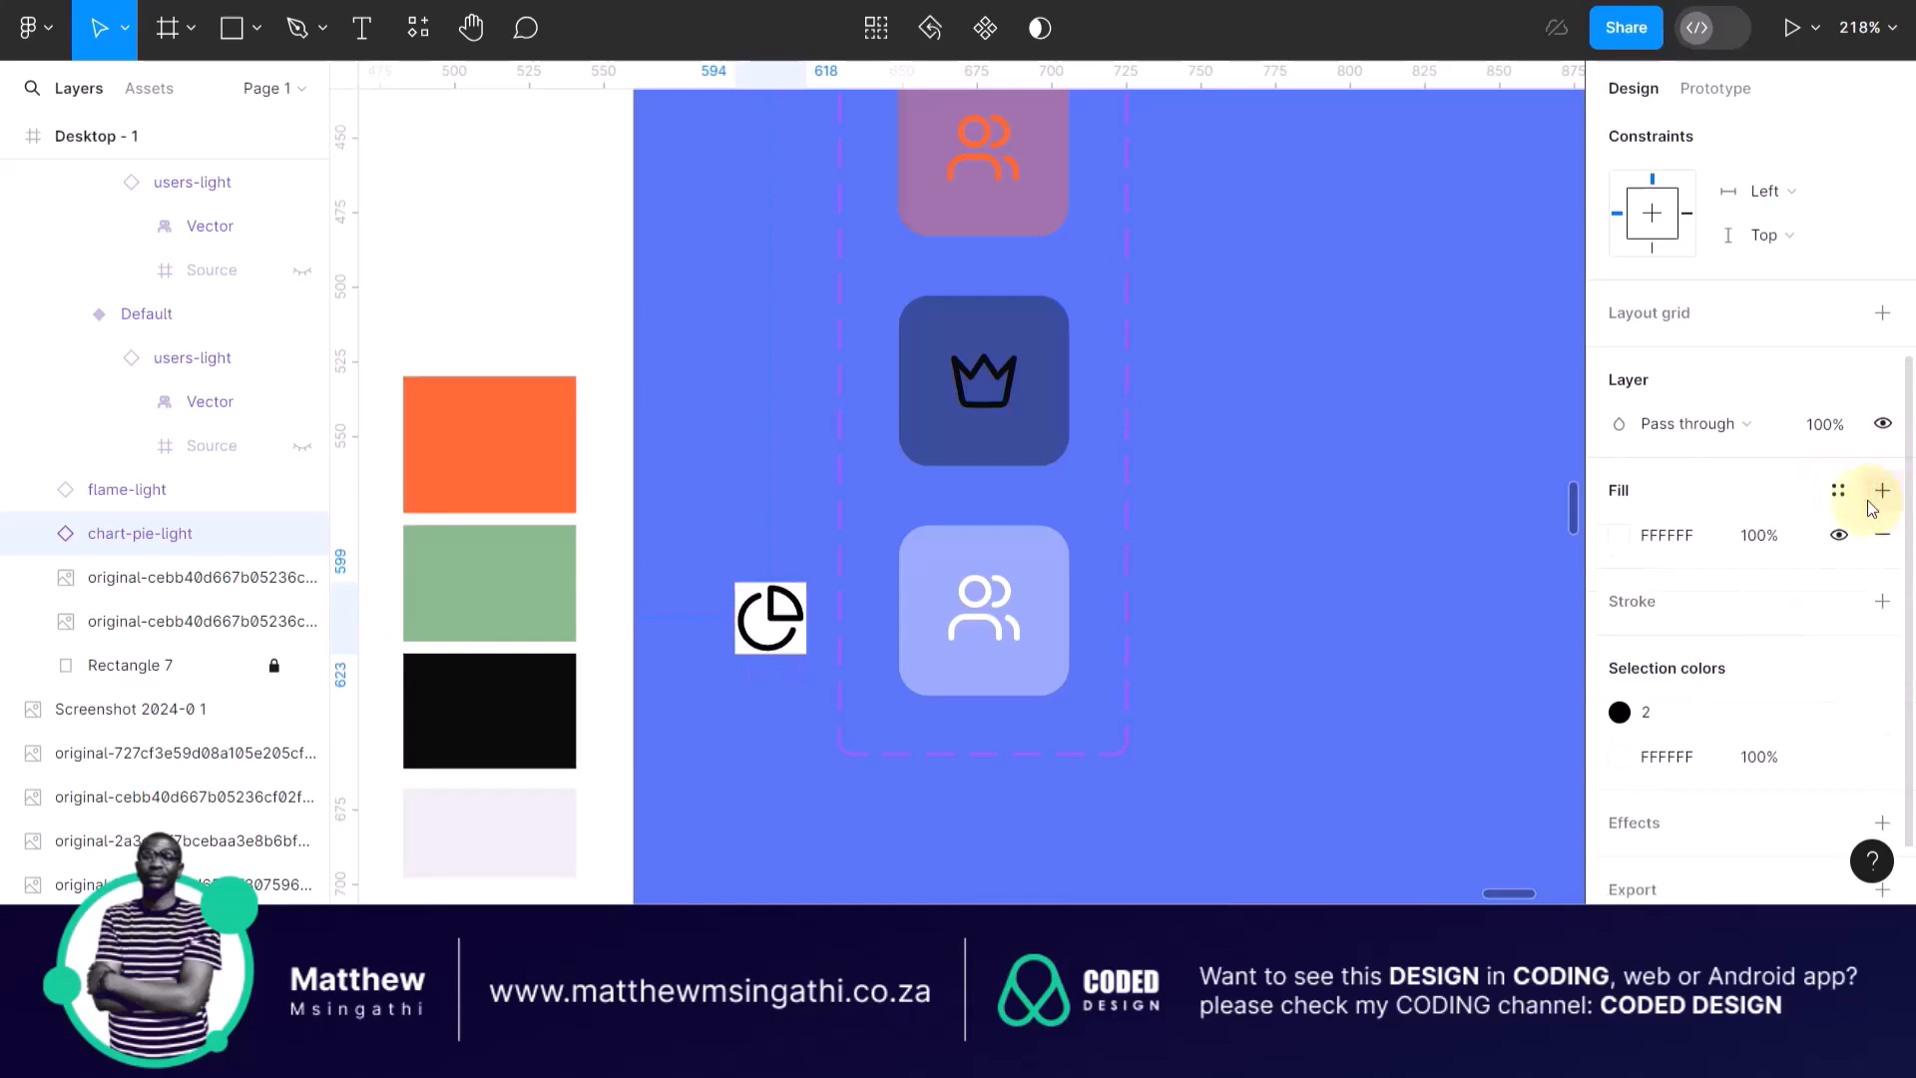
key(ctrl+z)
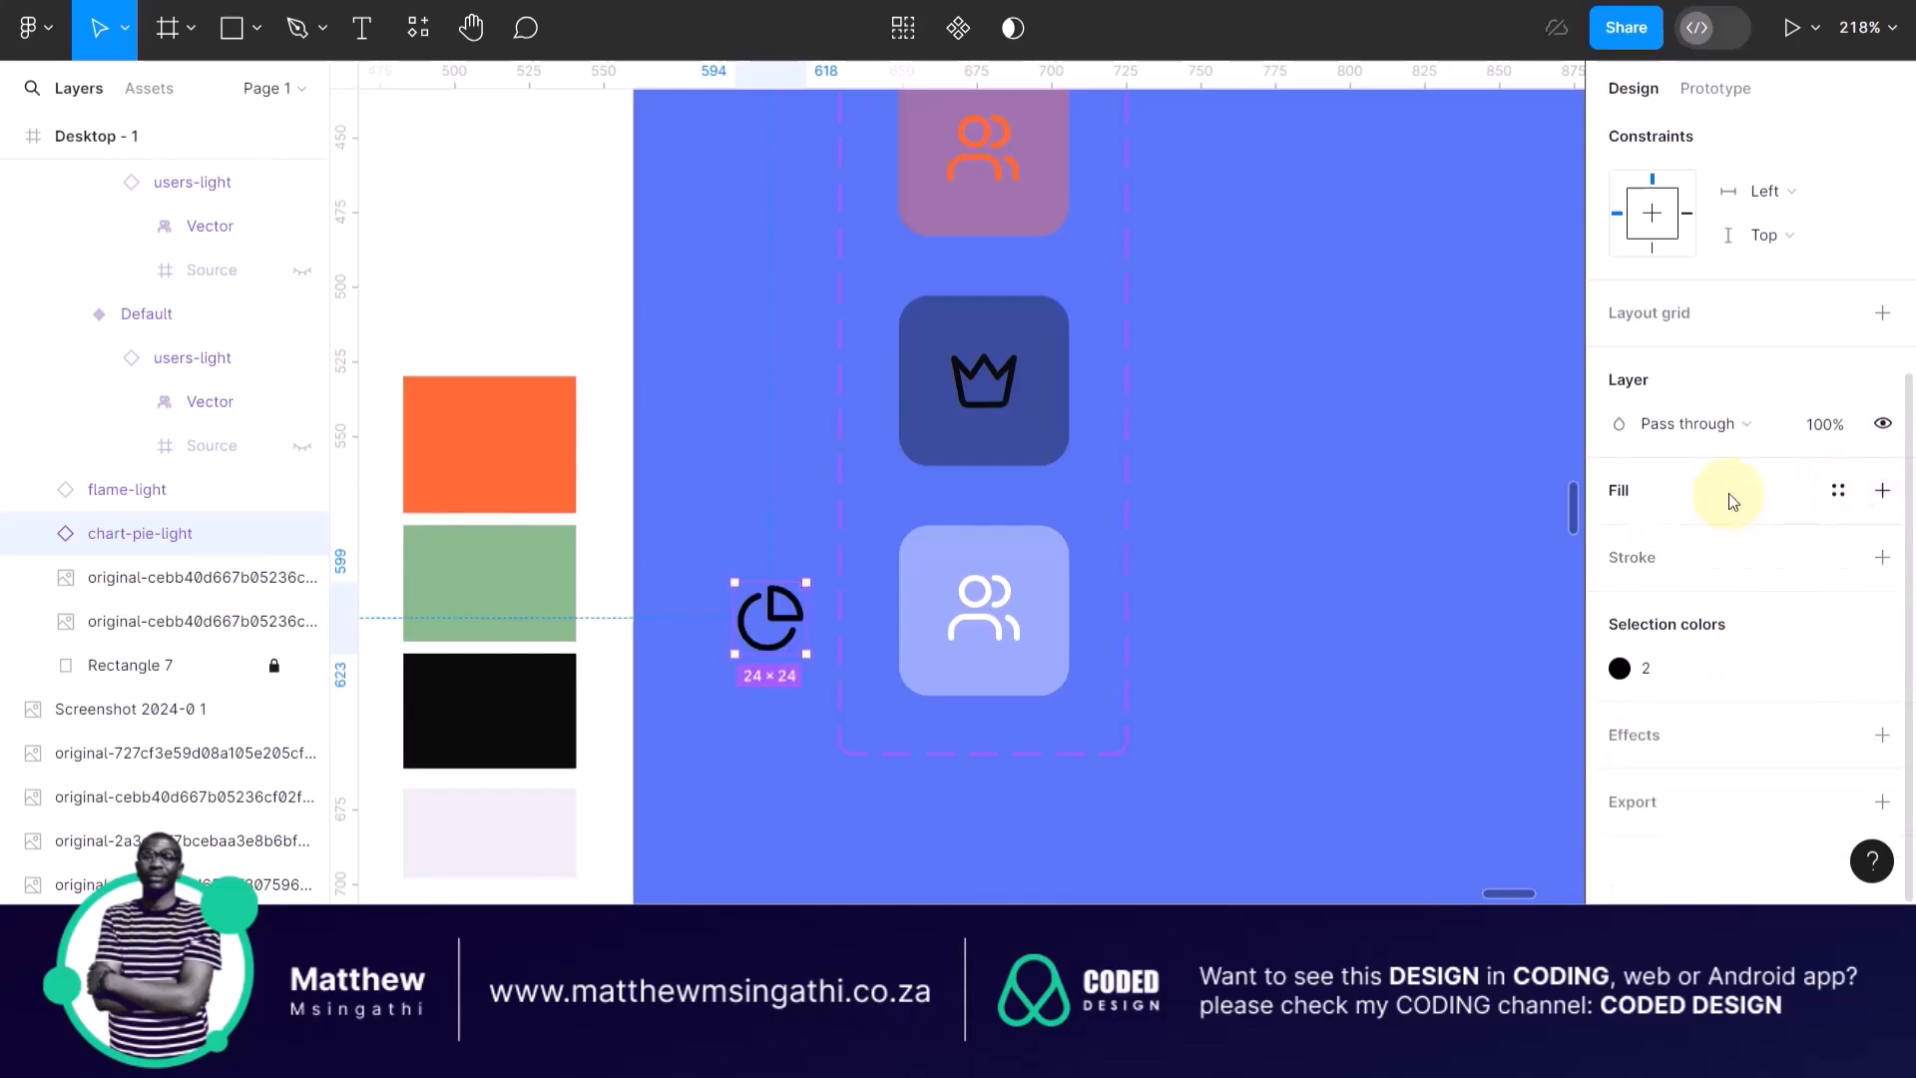
click(1620, 669)
click(1295, 720)
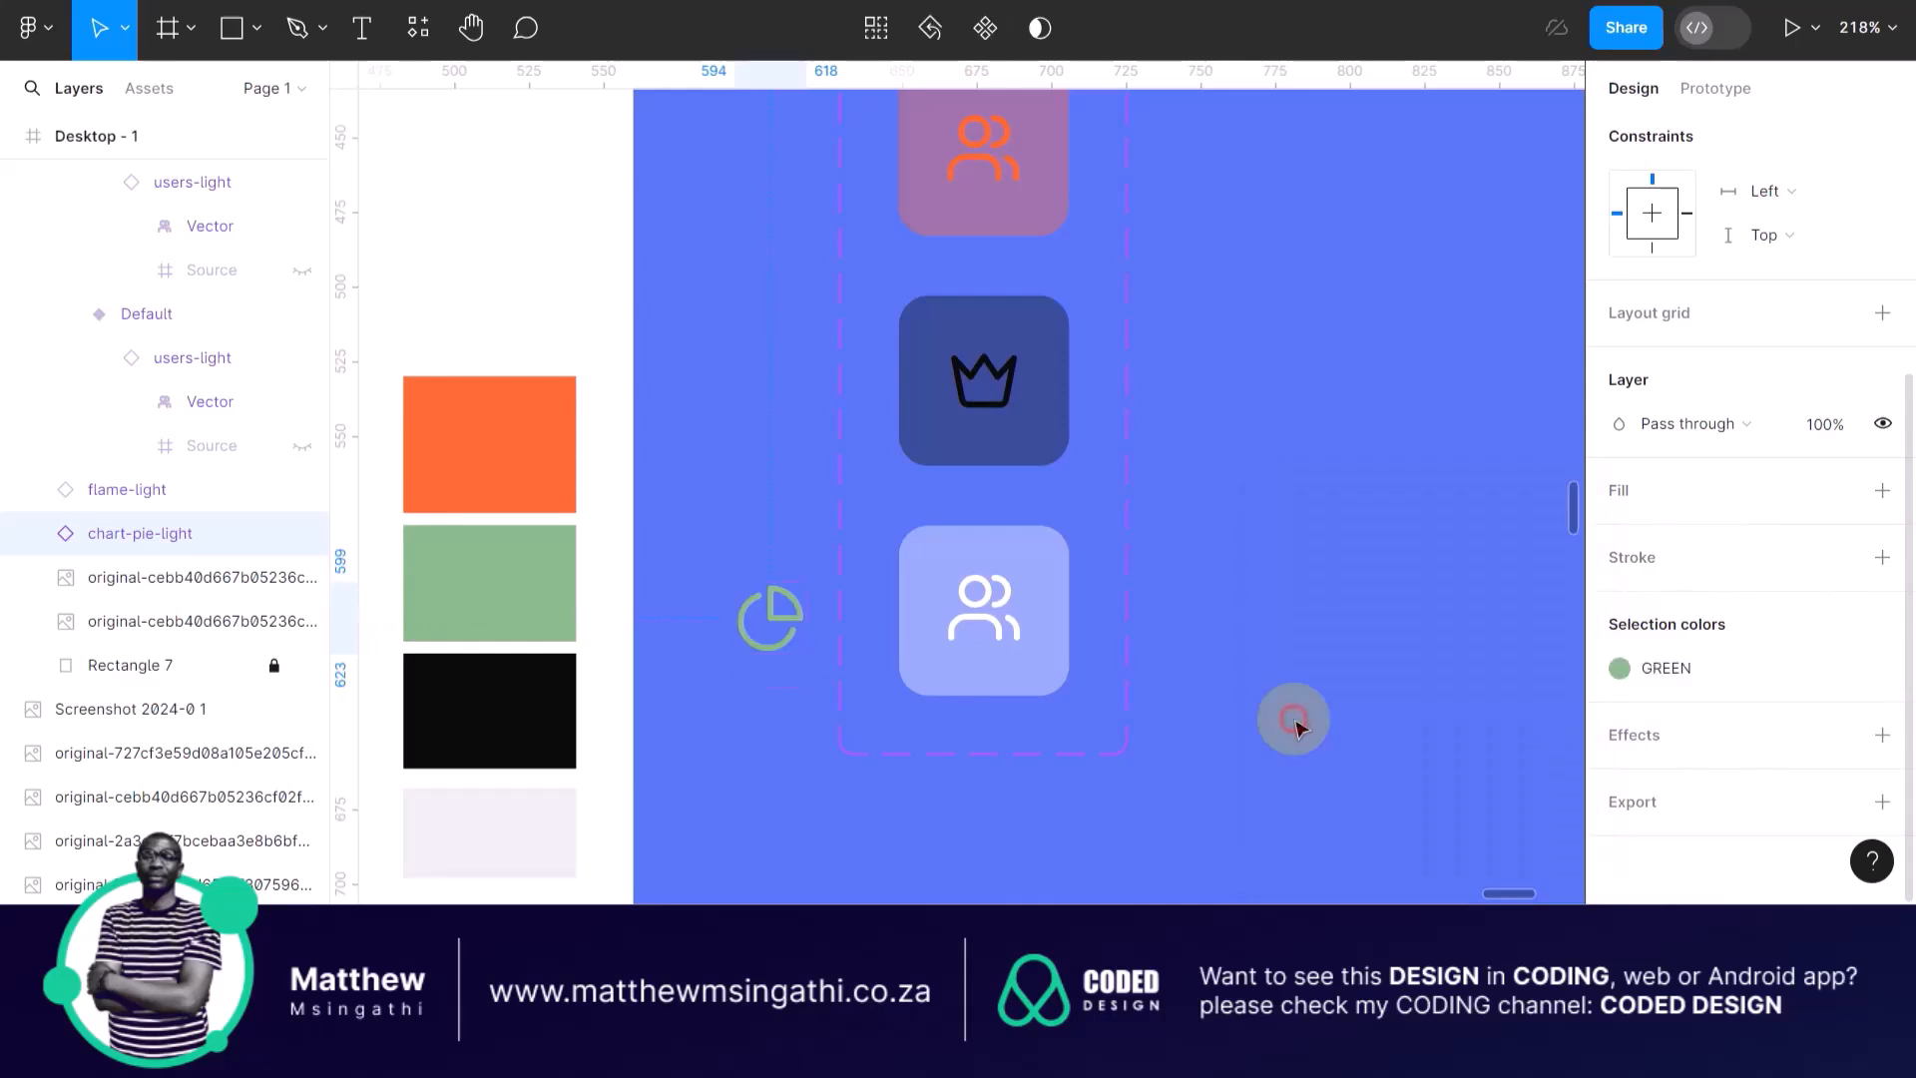
click(1213, 572)
Replace the users icon inside the fourth variant with the green chart-pie icon, deleting the users icon.
drag(765, 616, 939, 599)
click(1013, 590)
key(Delete)
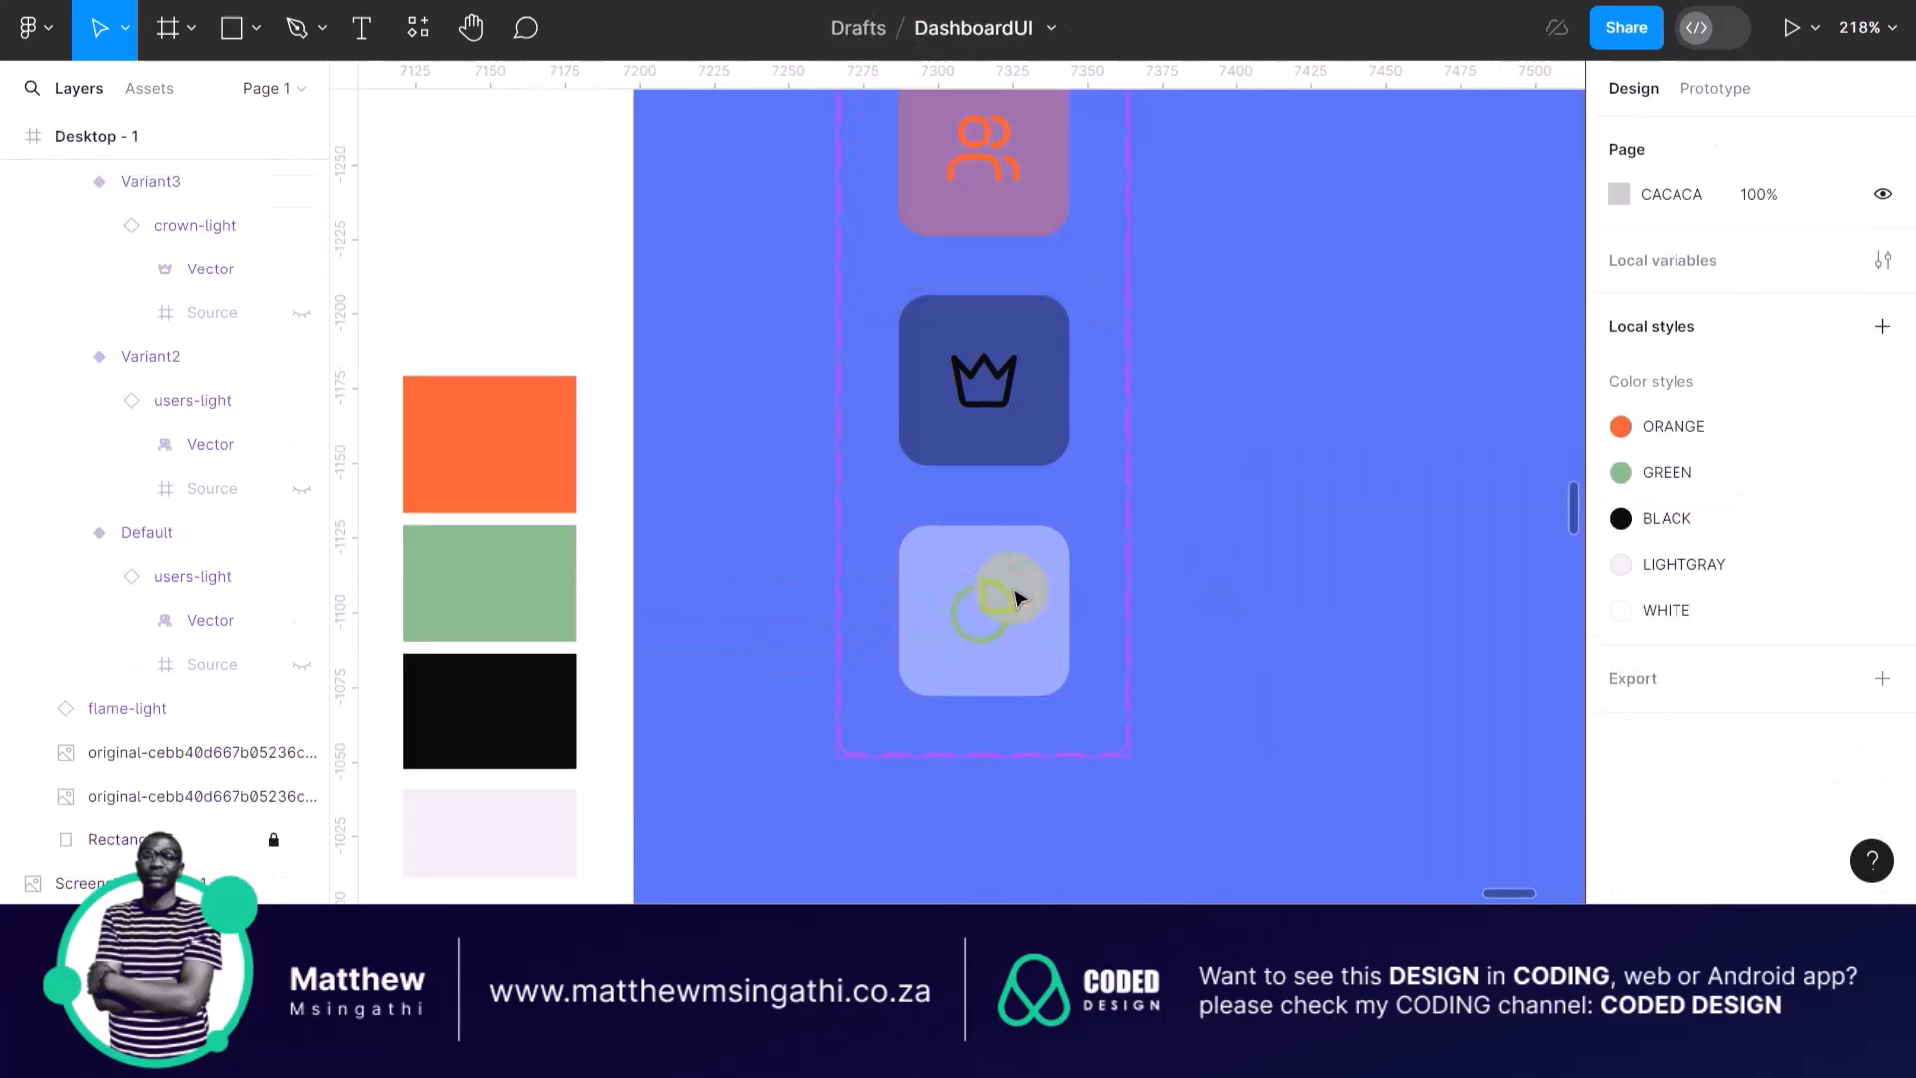
Change the fourth variant's fill to the color sampled from the green swatch (8AC389) and set its opacity to 39%.
click(992, 532)
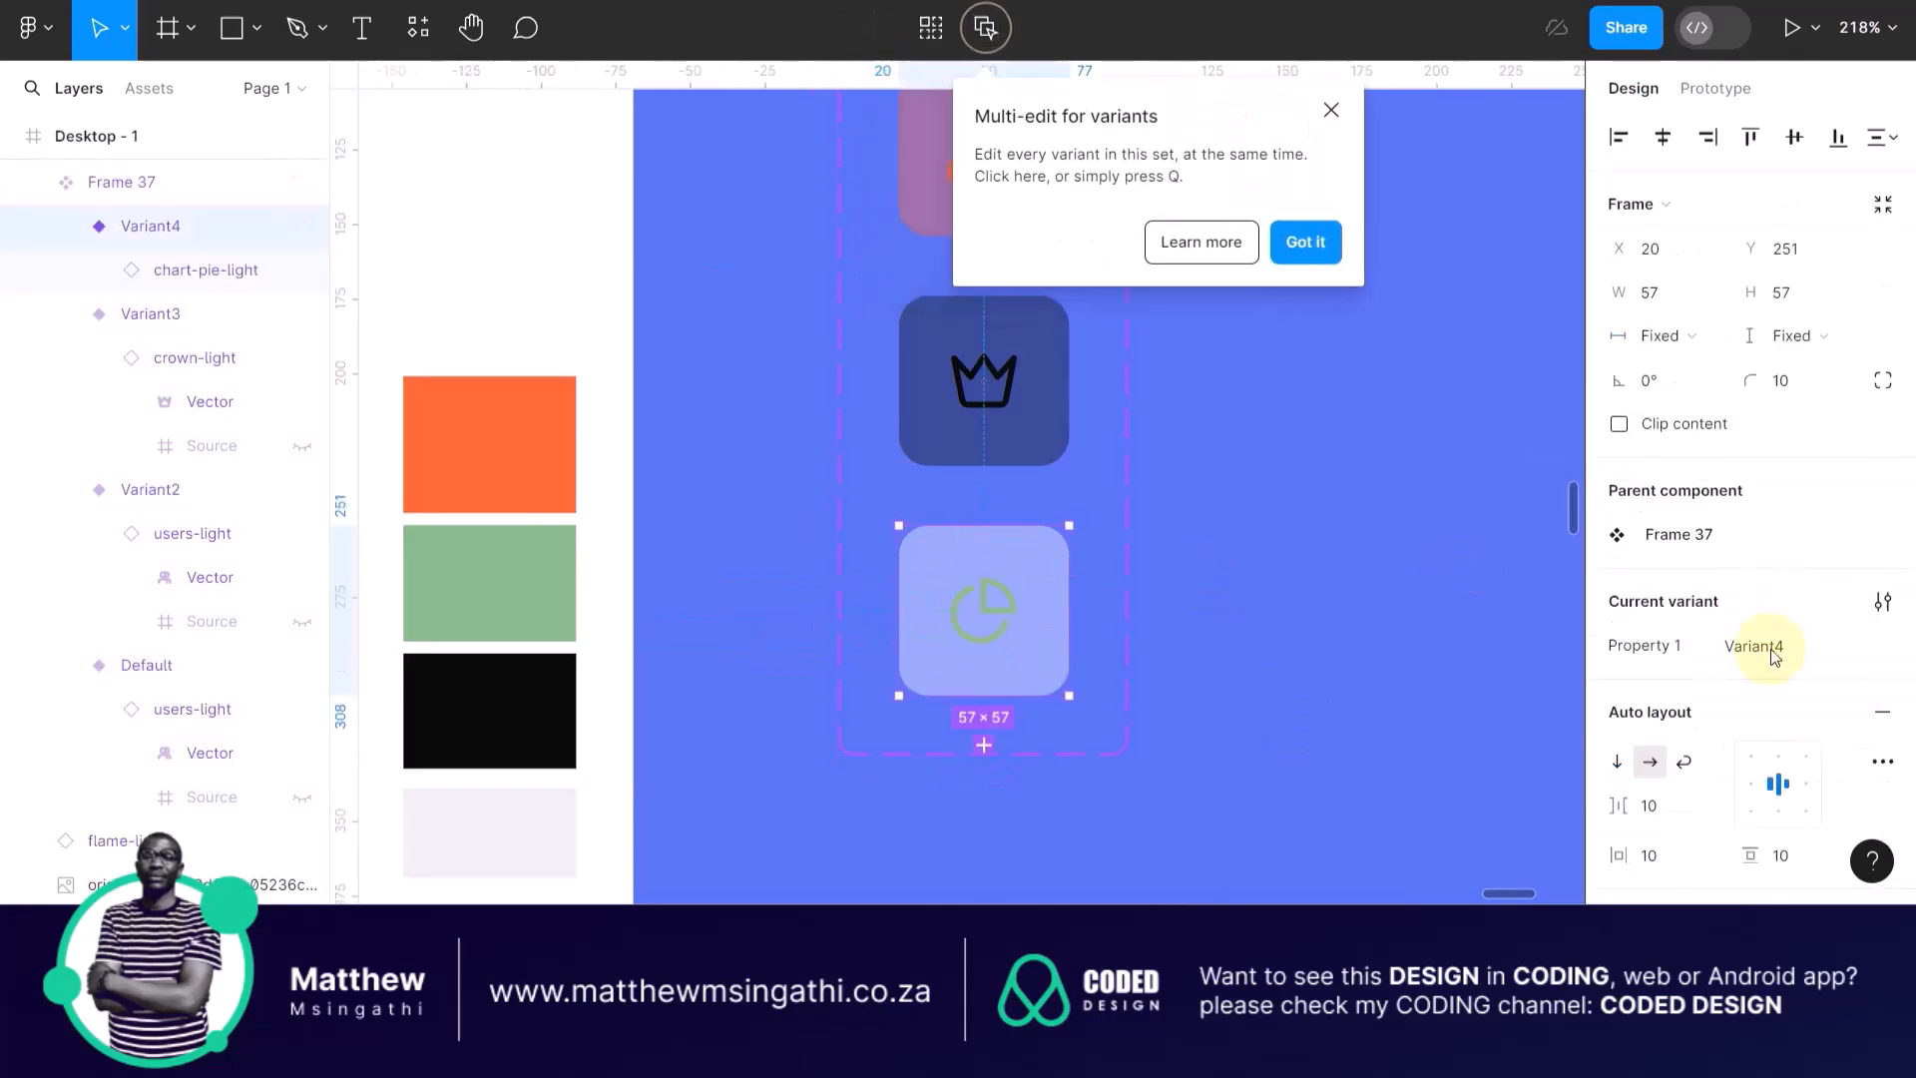
scroll(1765, 649, down, 1)
scroll(1770, 648, down, 3)
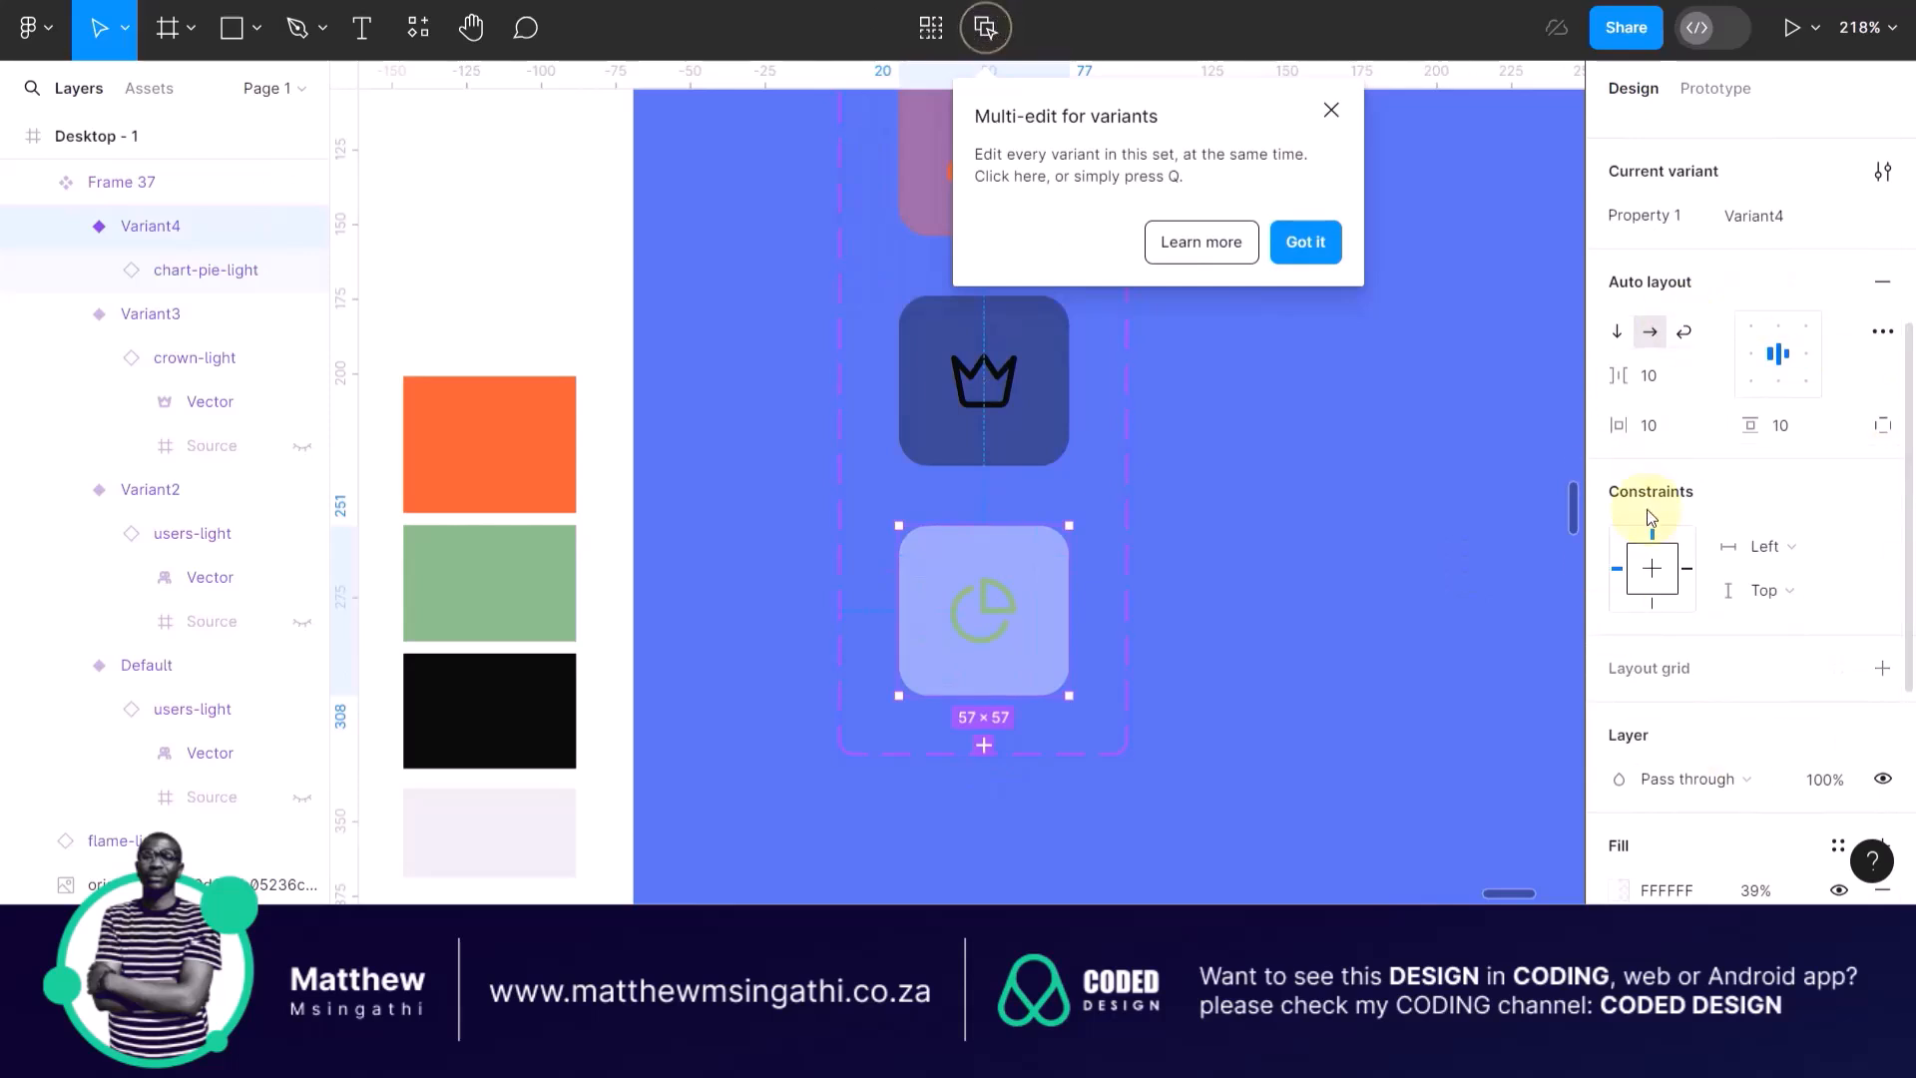
scroll(1647, 513, up, 1)
scroll(1649, 516, down, 3)
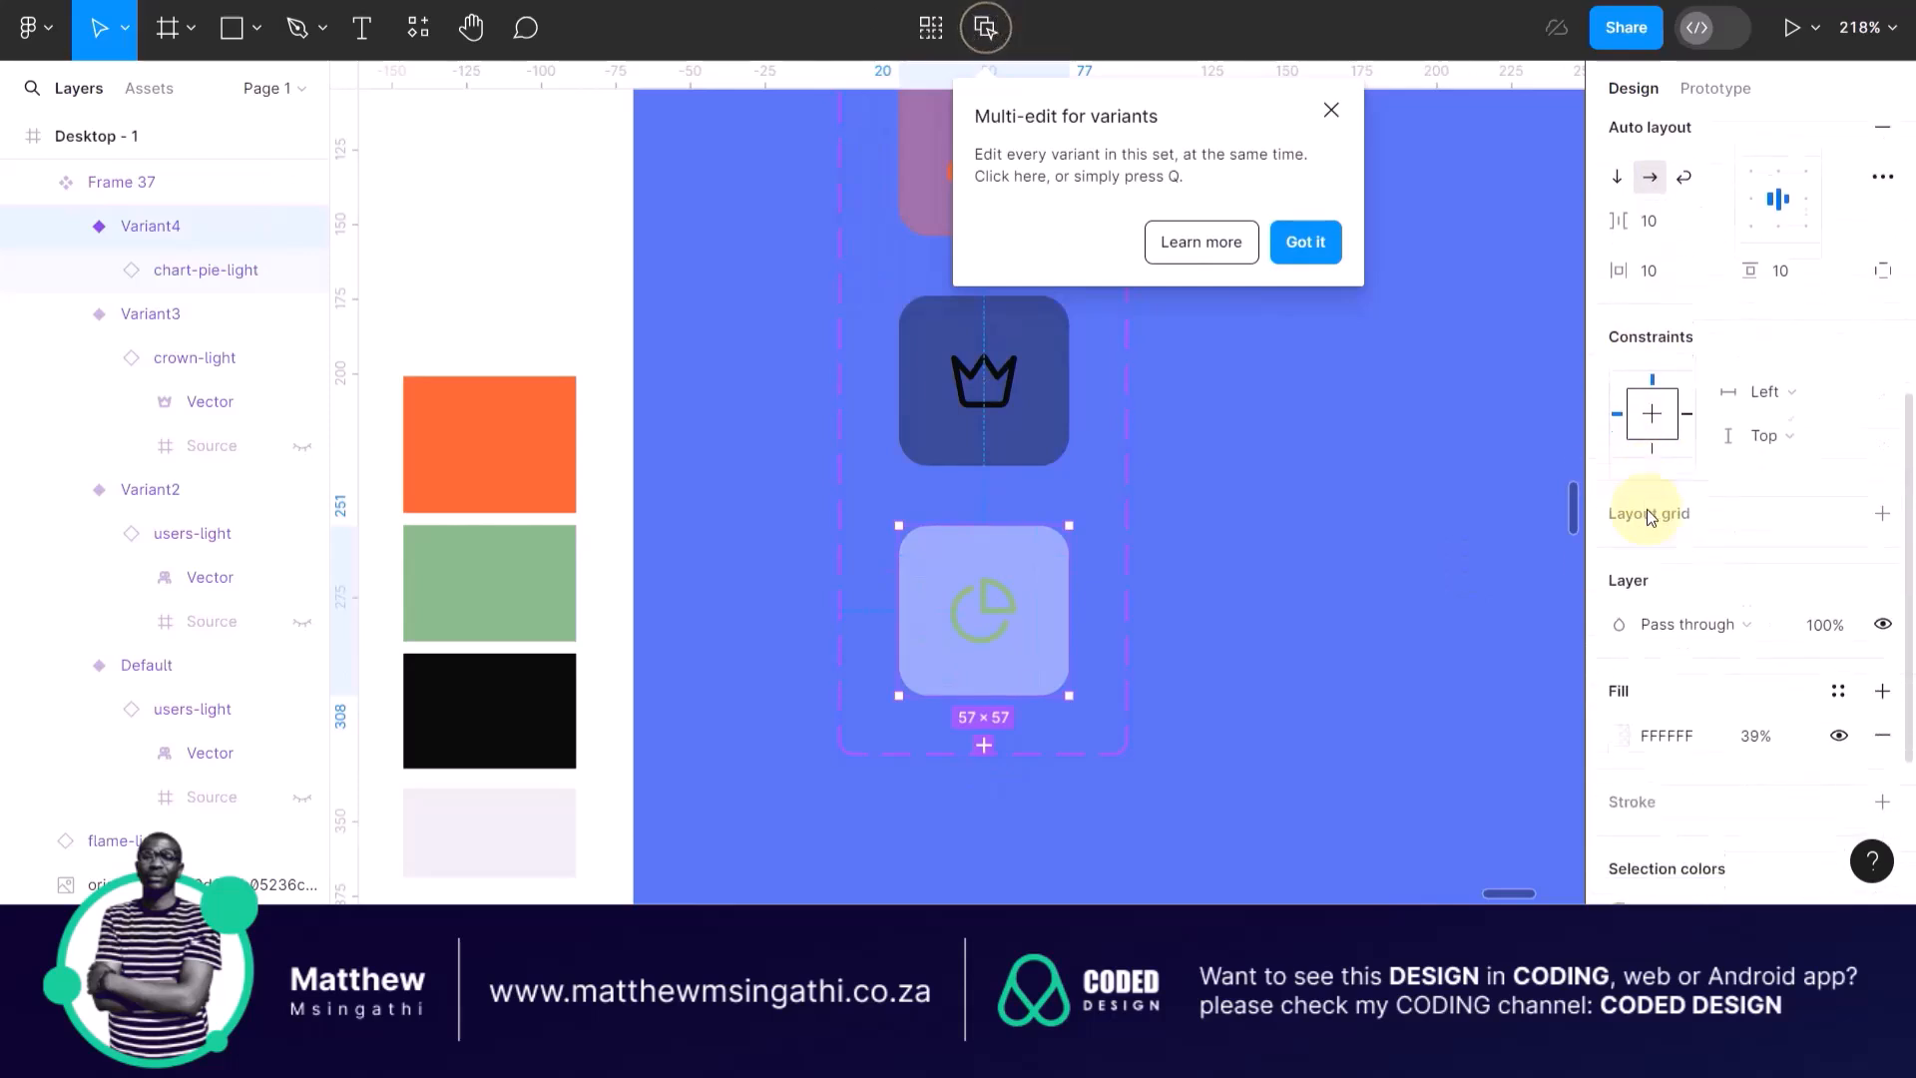
click(1622, 686)
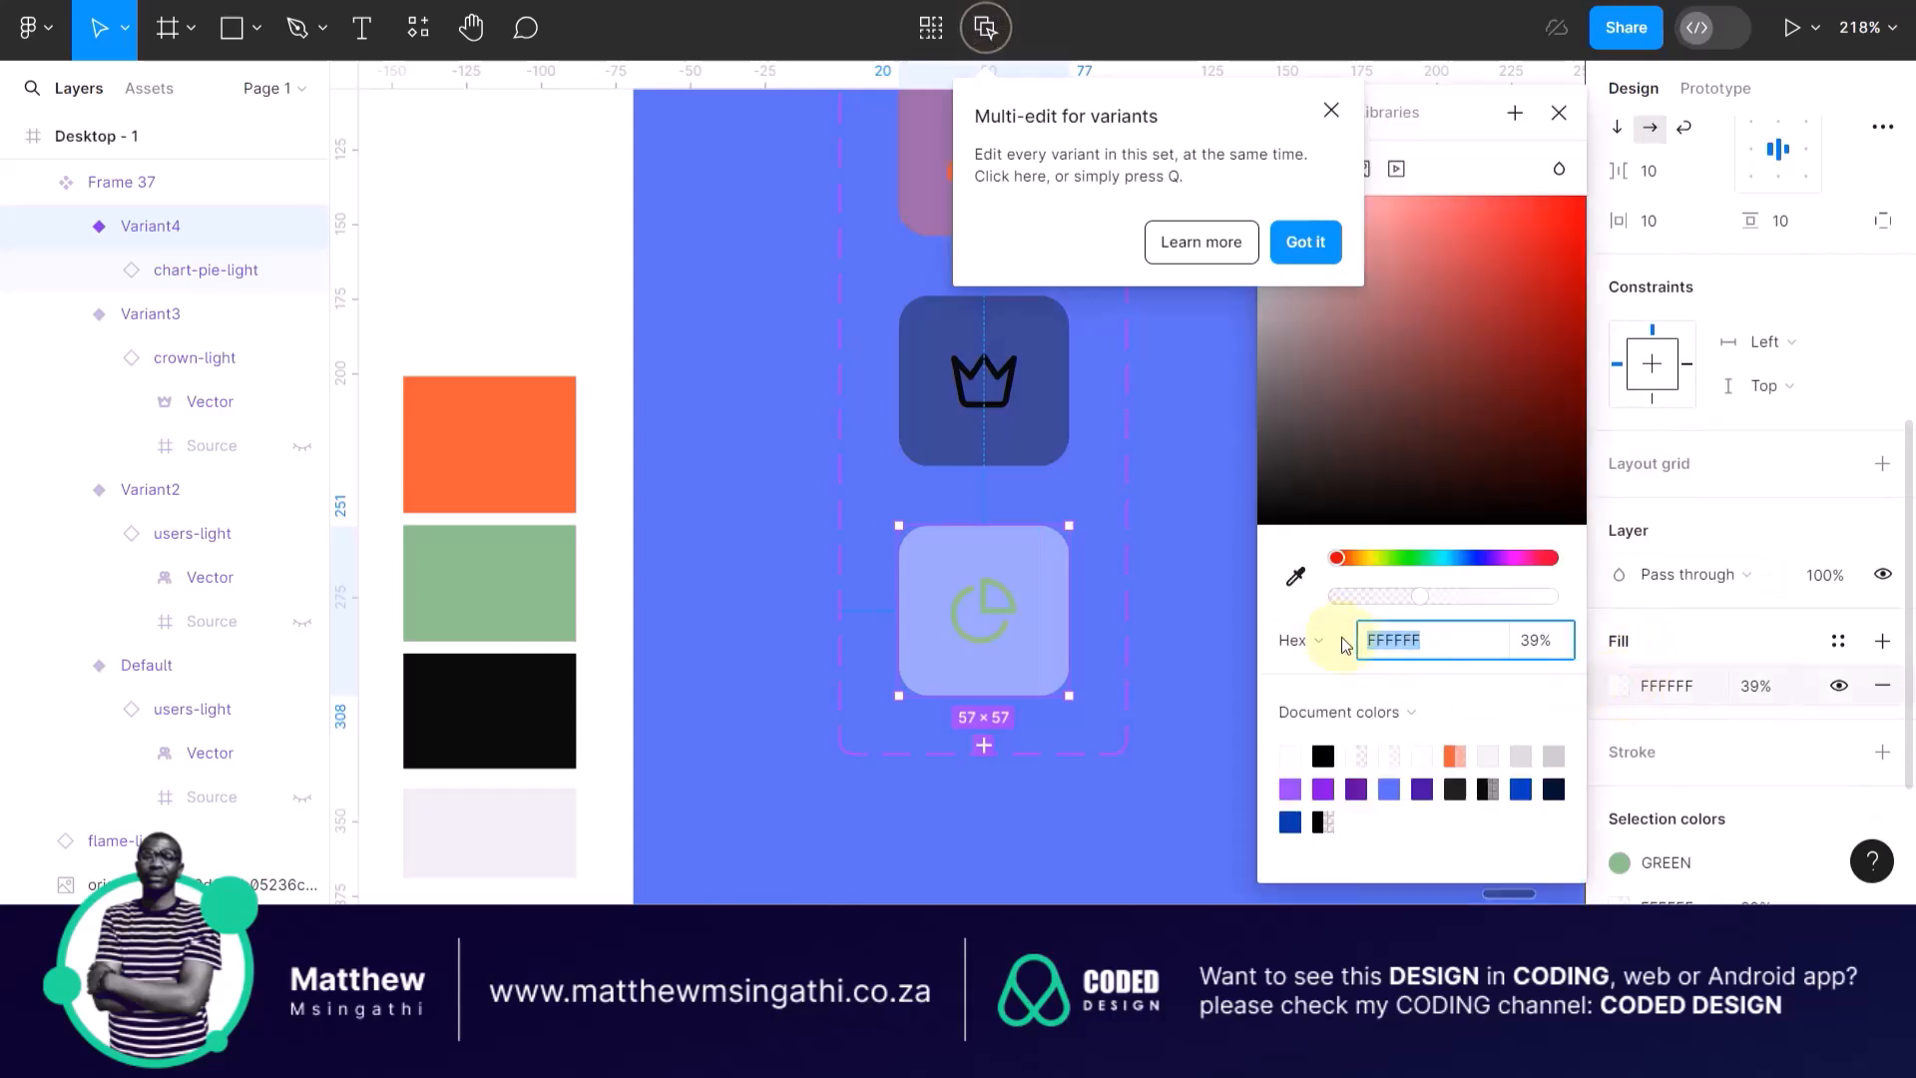
click(1296, 578)
click(513, 560)
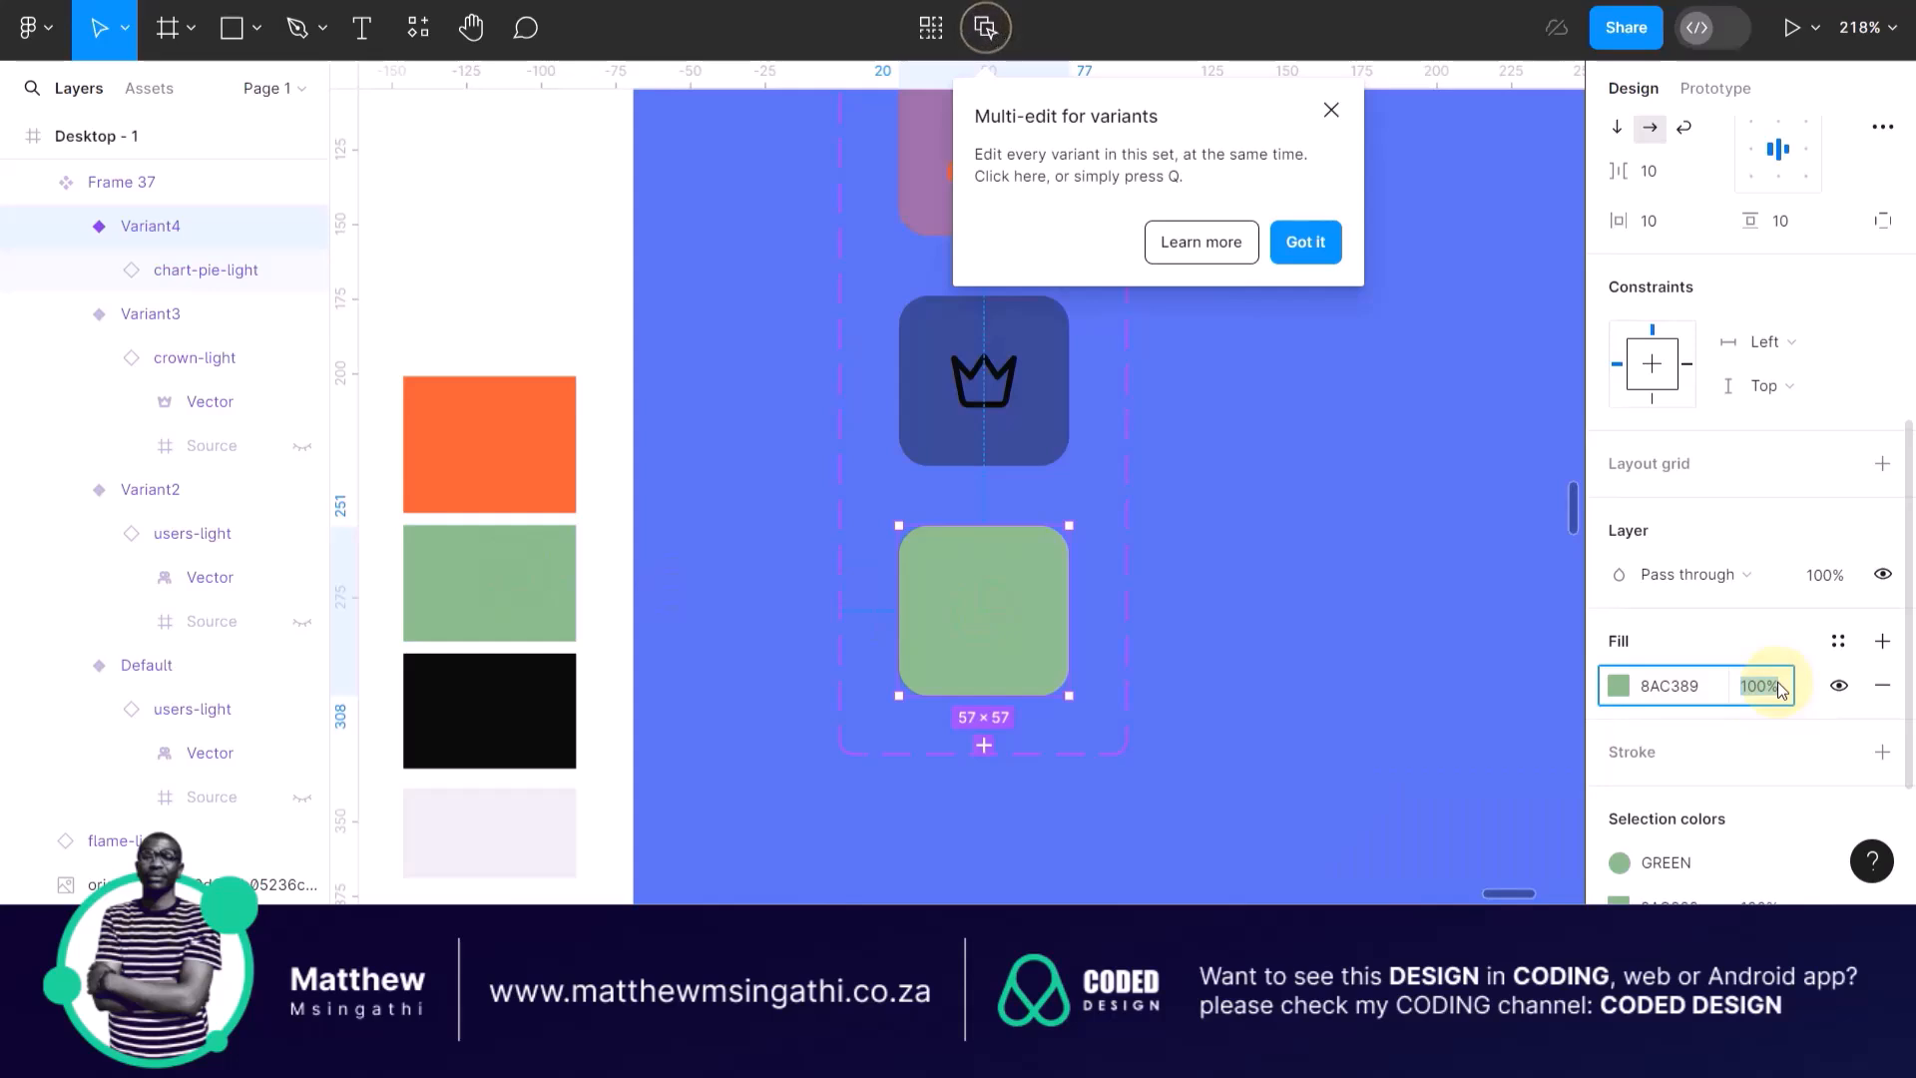
text(39)
key(Return)
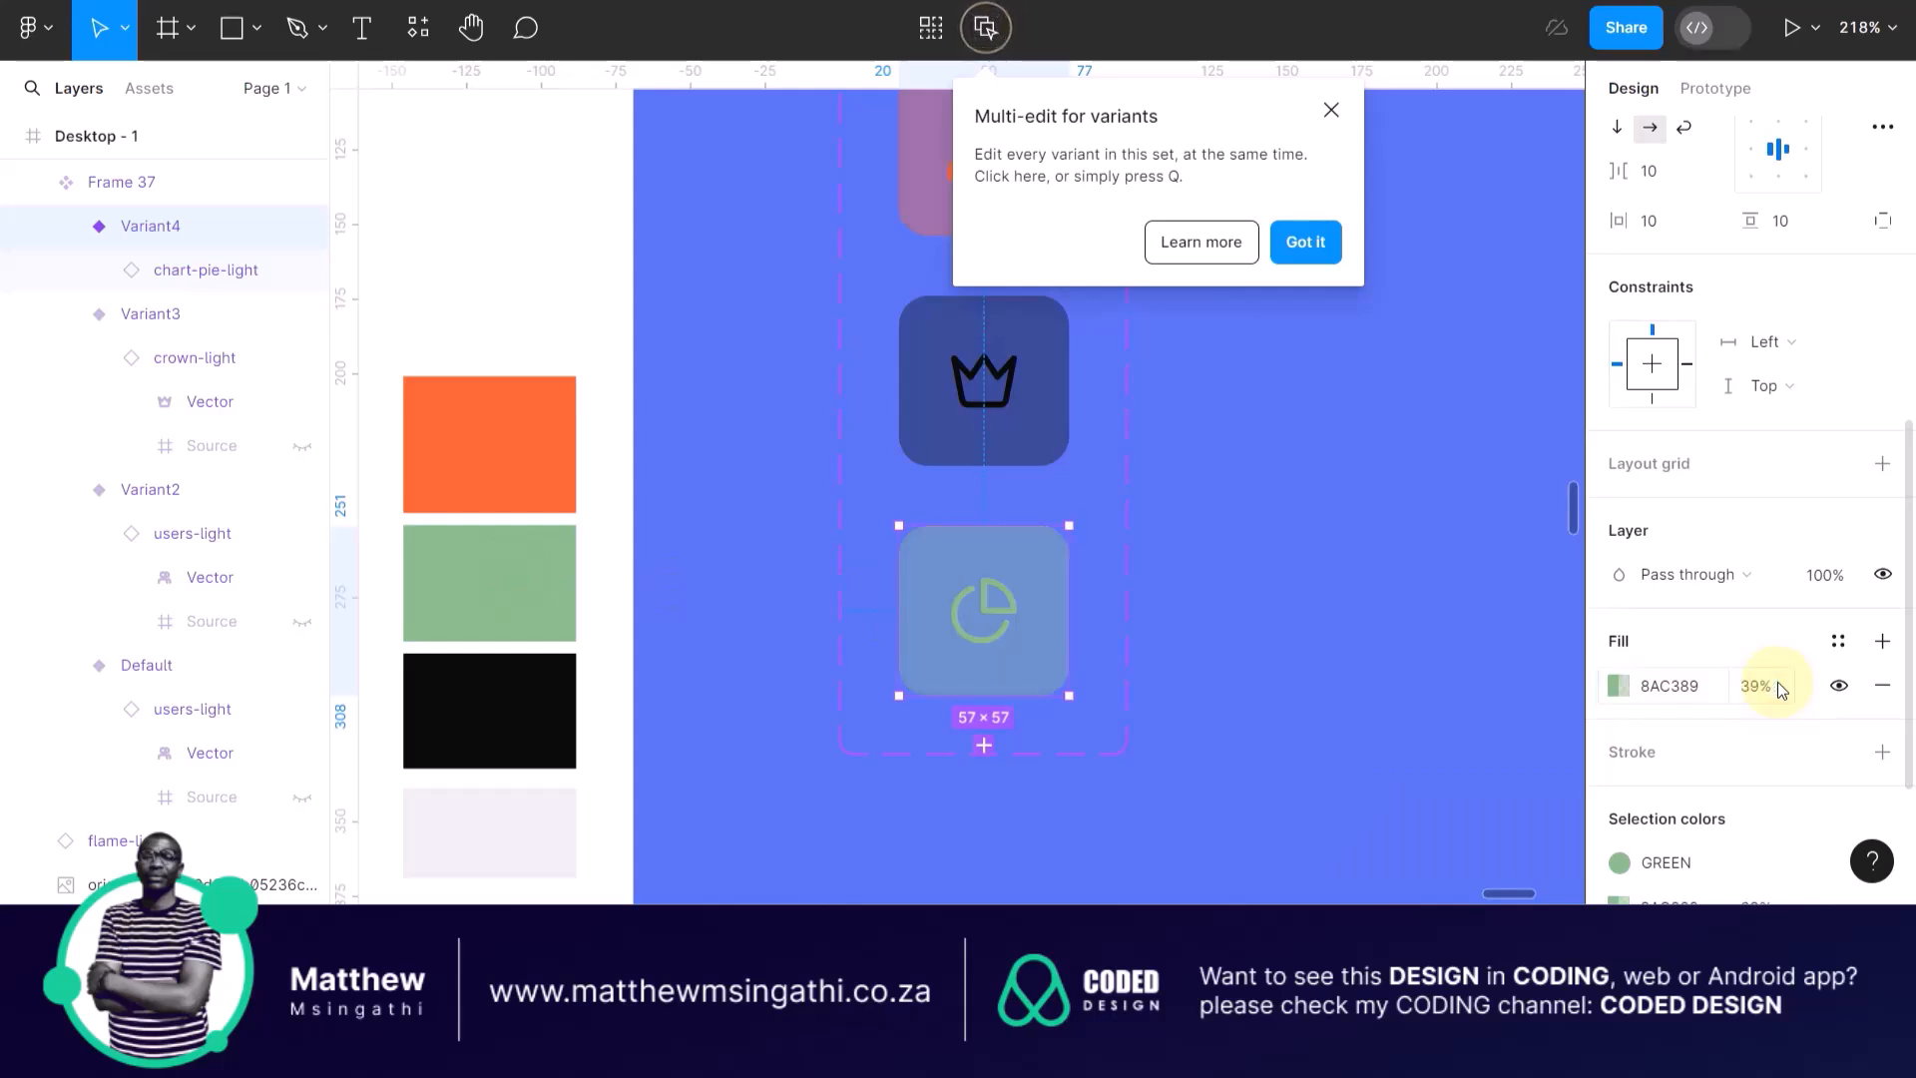
click(1208, 635)
Move the flame icon onto the blue background beside the first variant.
scroll(1207, 639, up, 3)
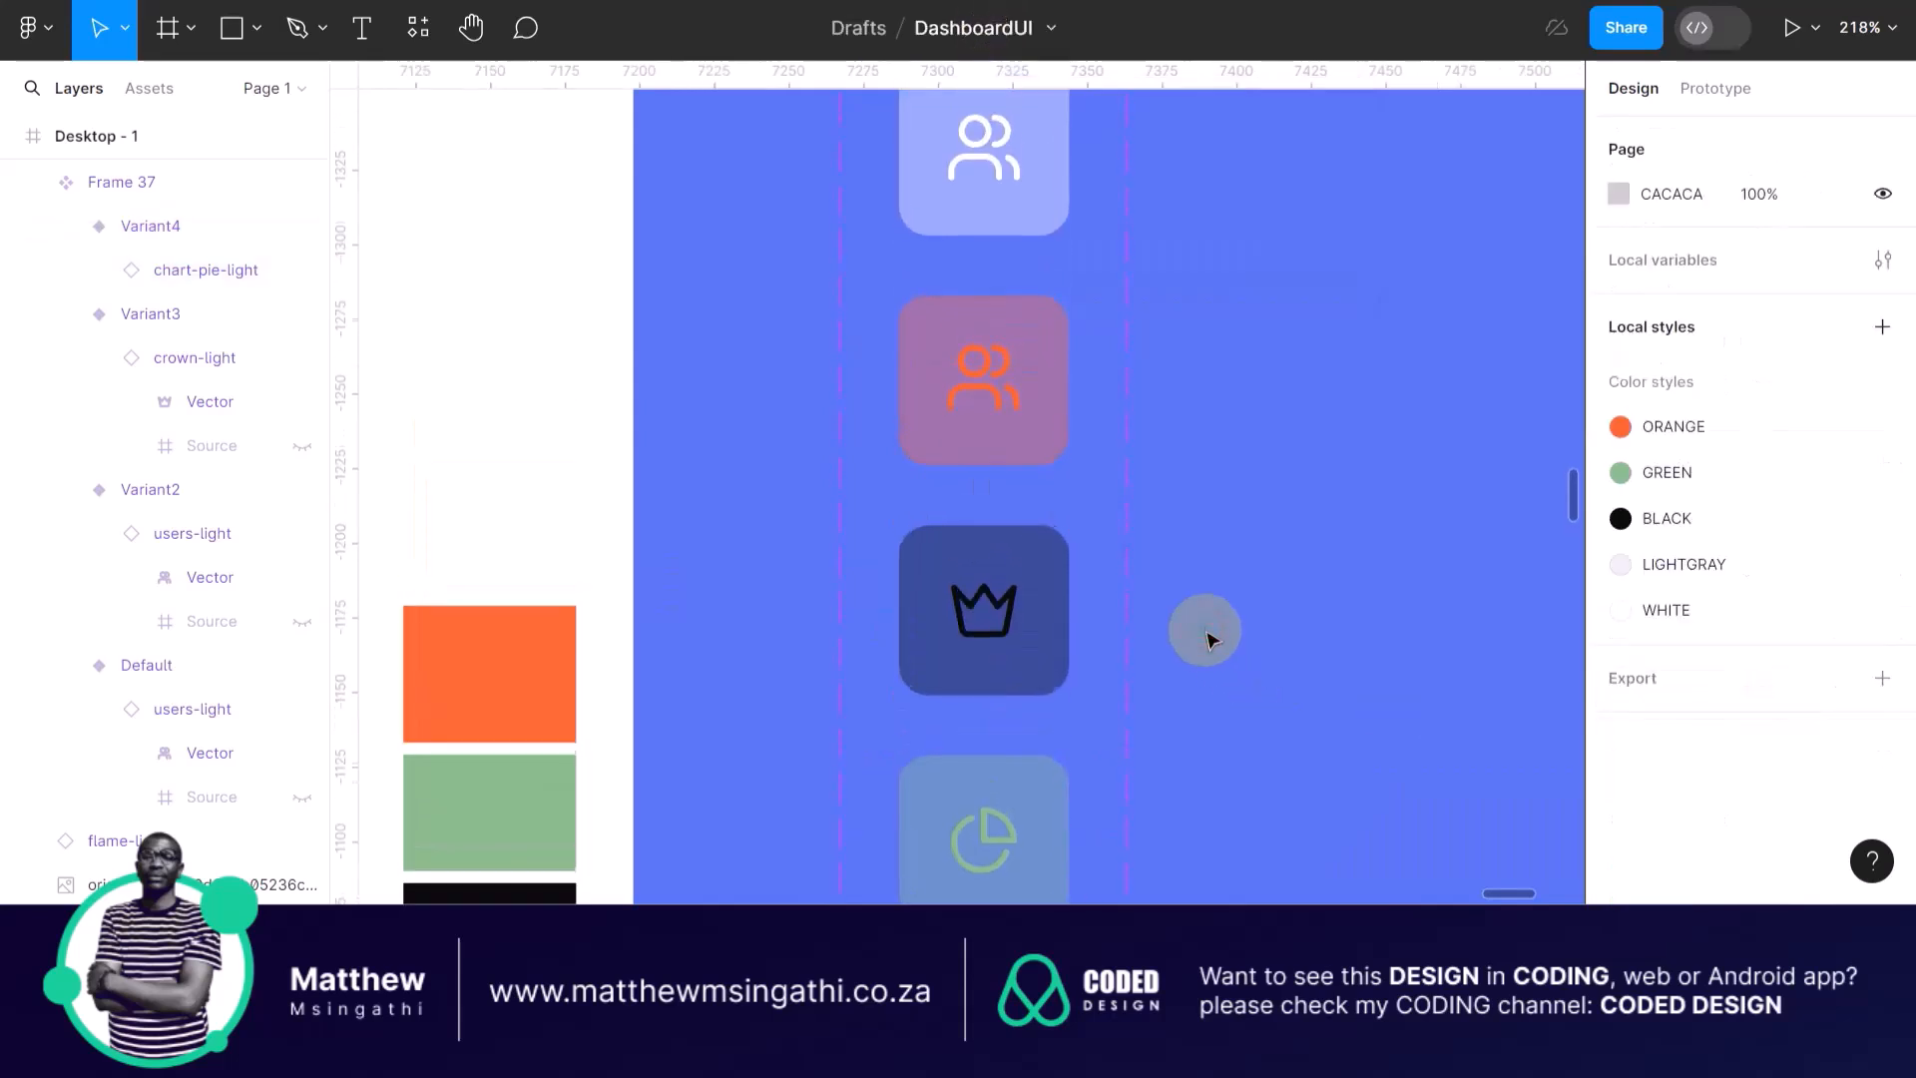
scroll(1207, 639, down, 3)
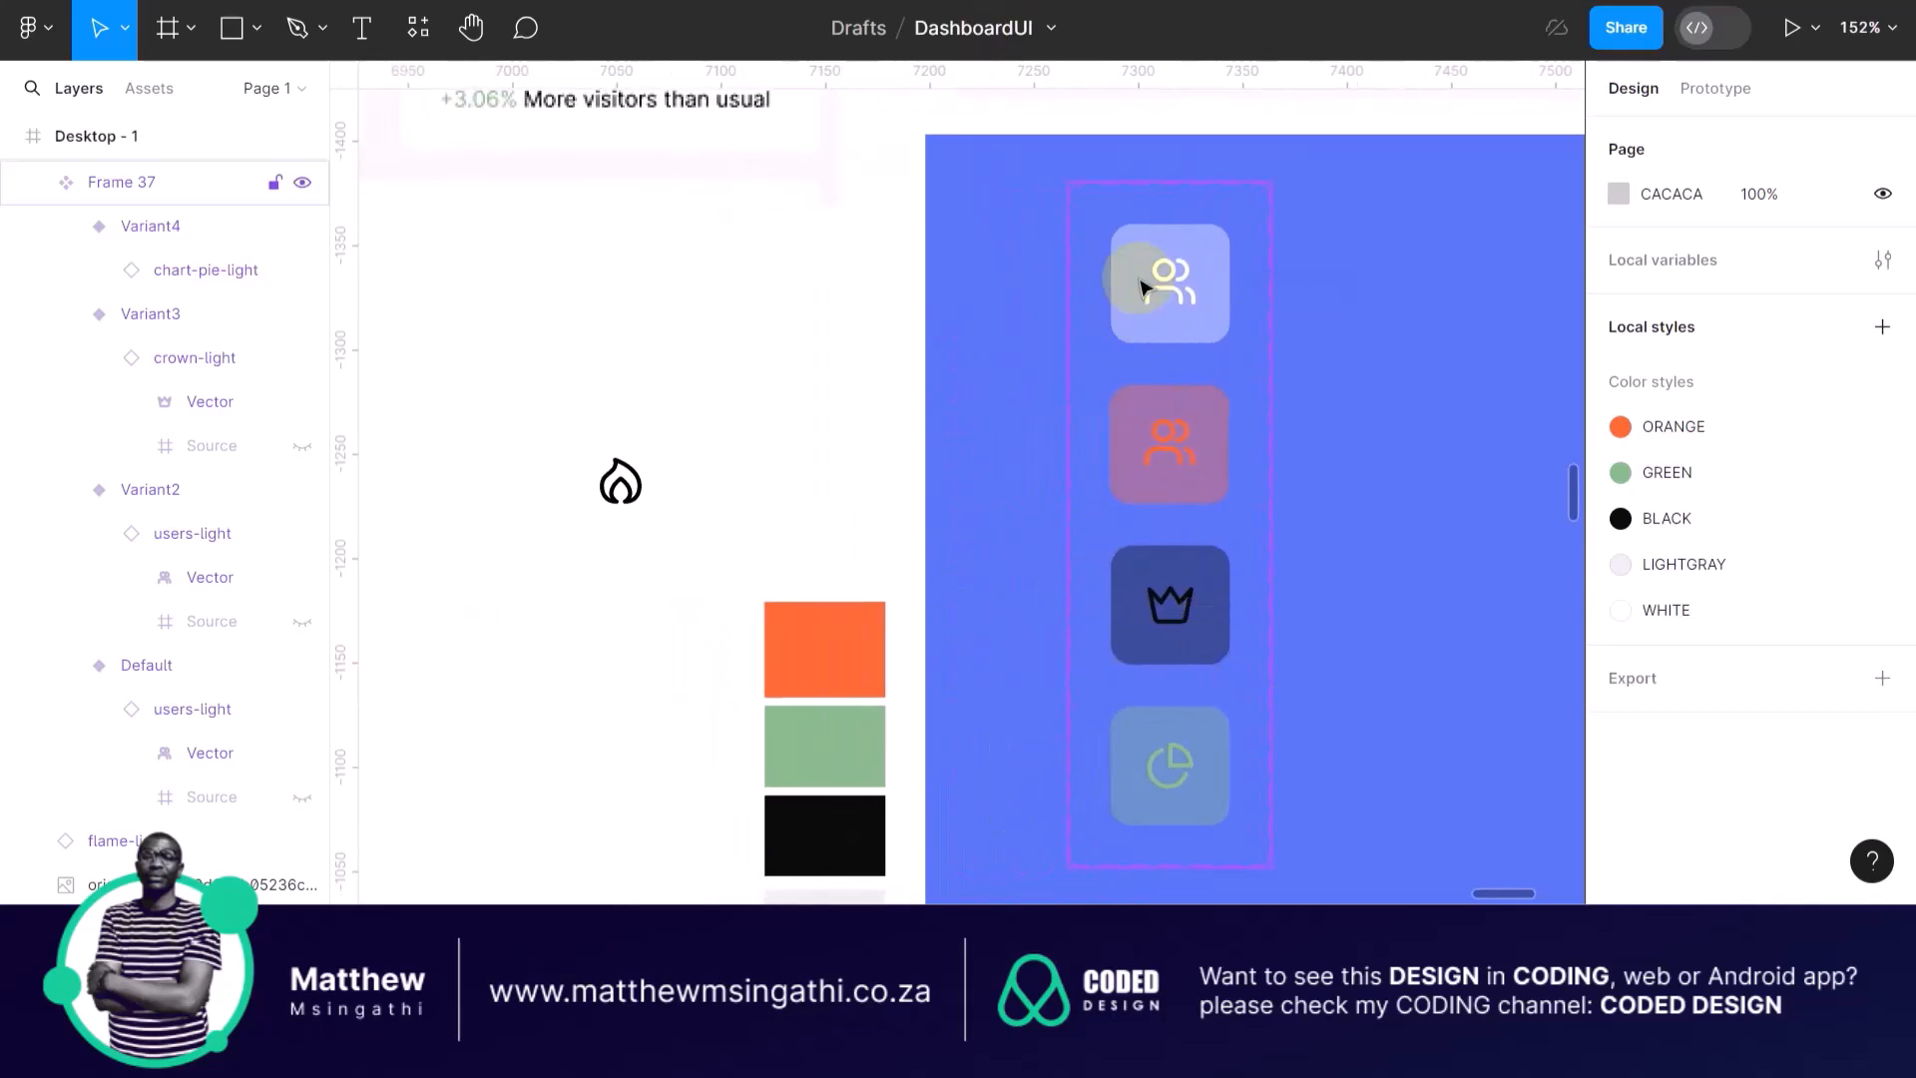
scroll(1168, 454, down, 3)
click(826, 465)
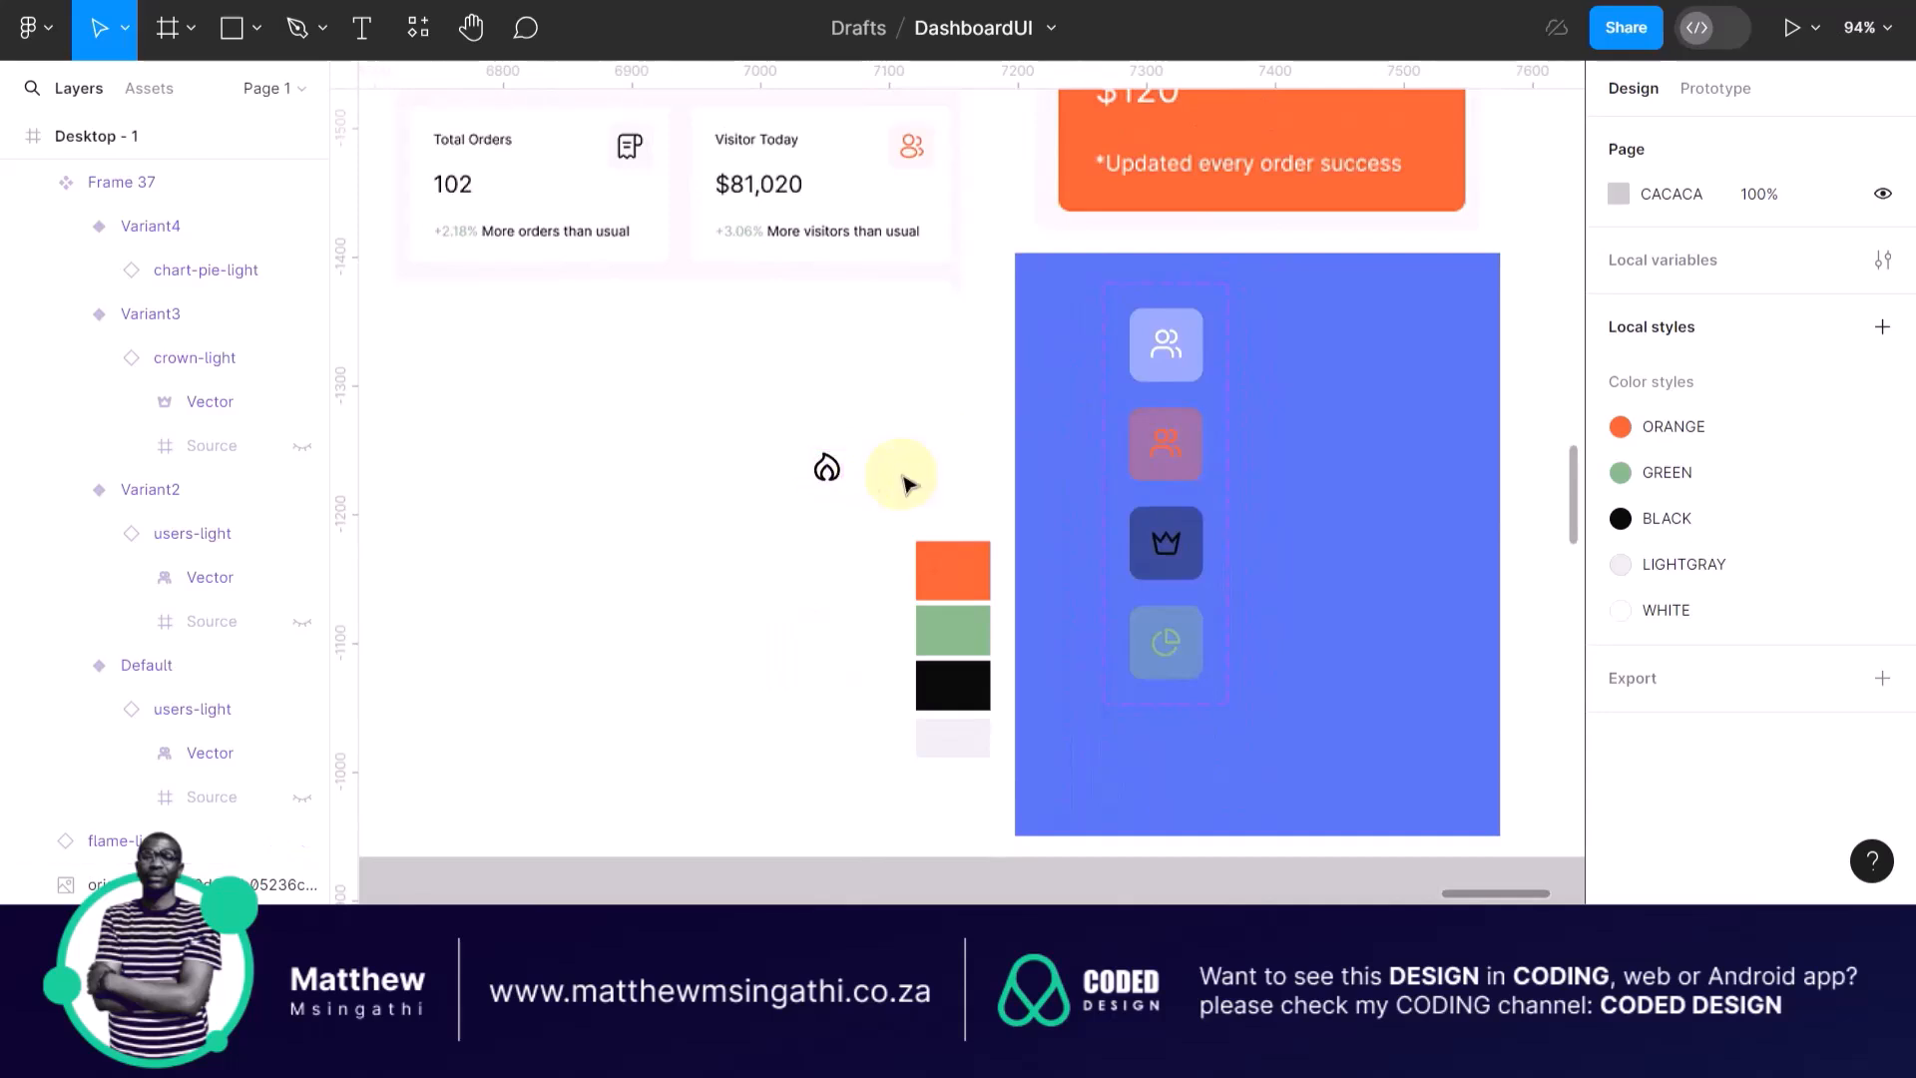
scroll(893, 480, up, 4)
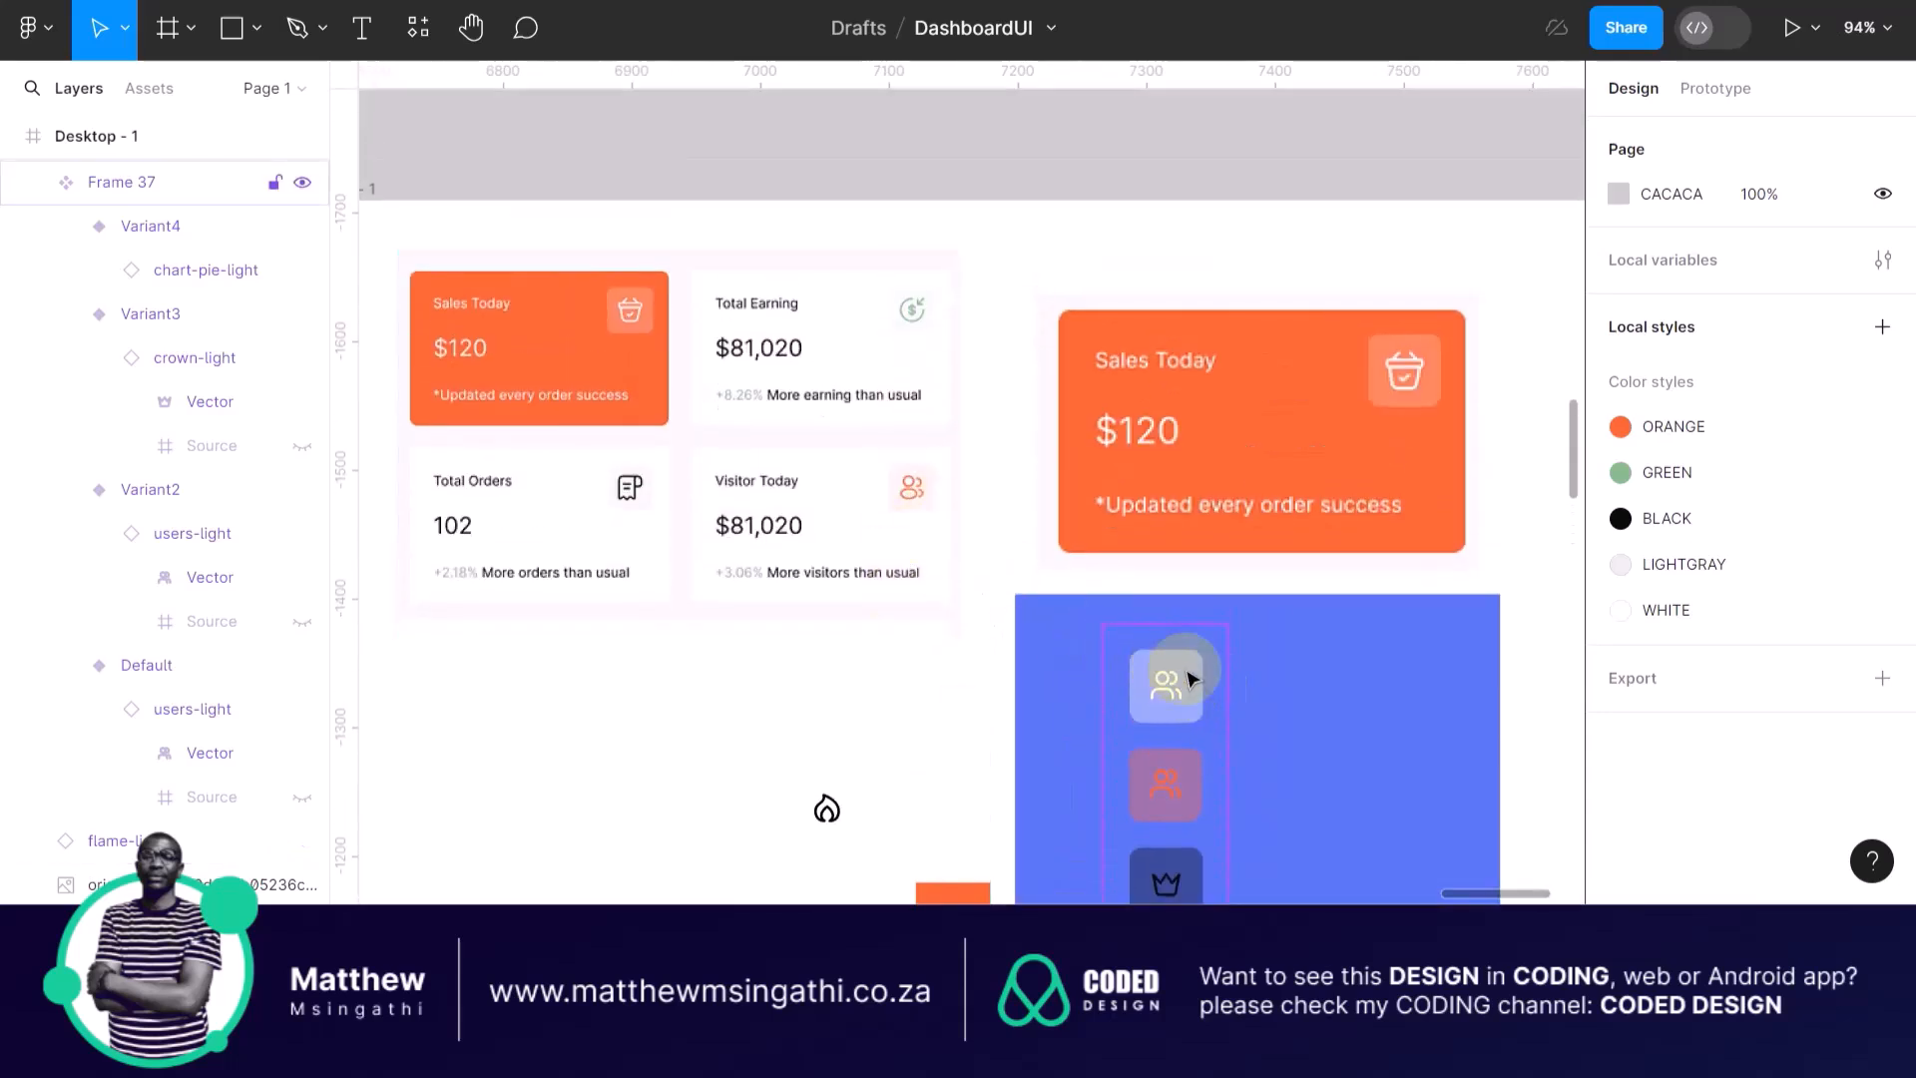
drag(826, 806, 1084, 708)
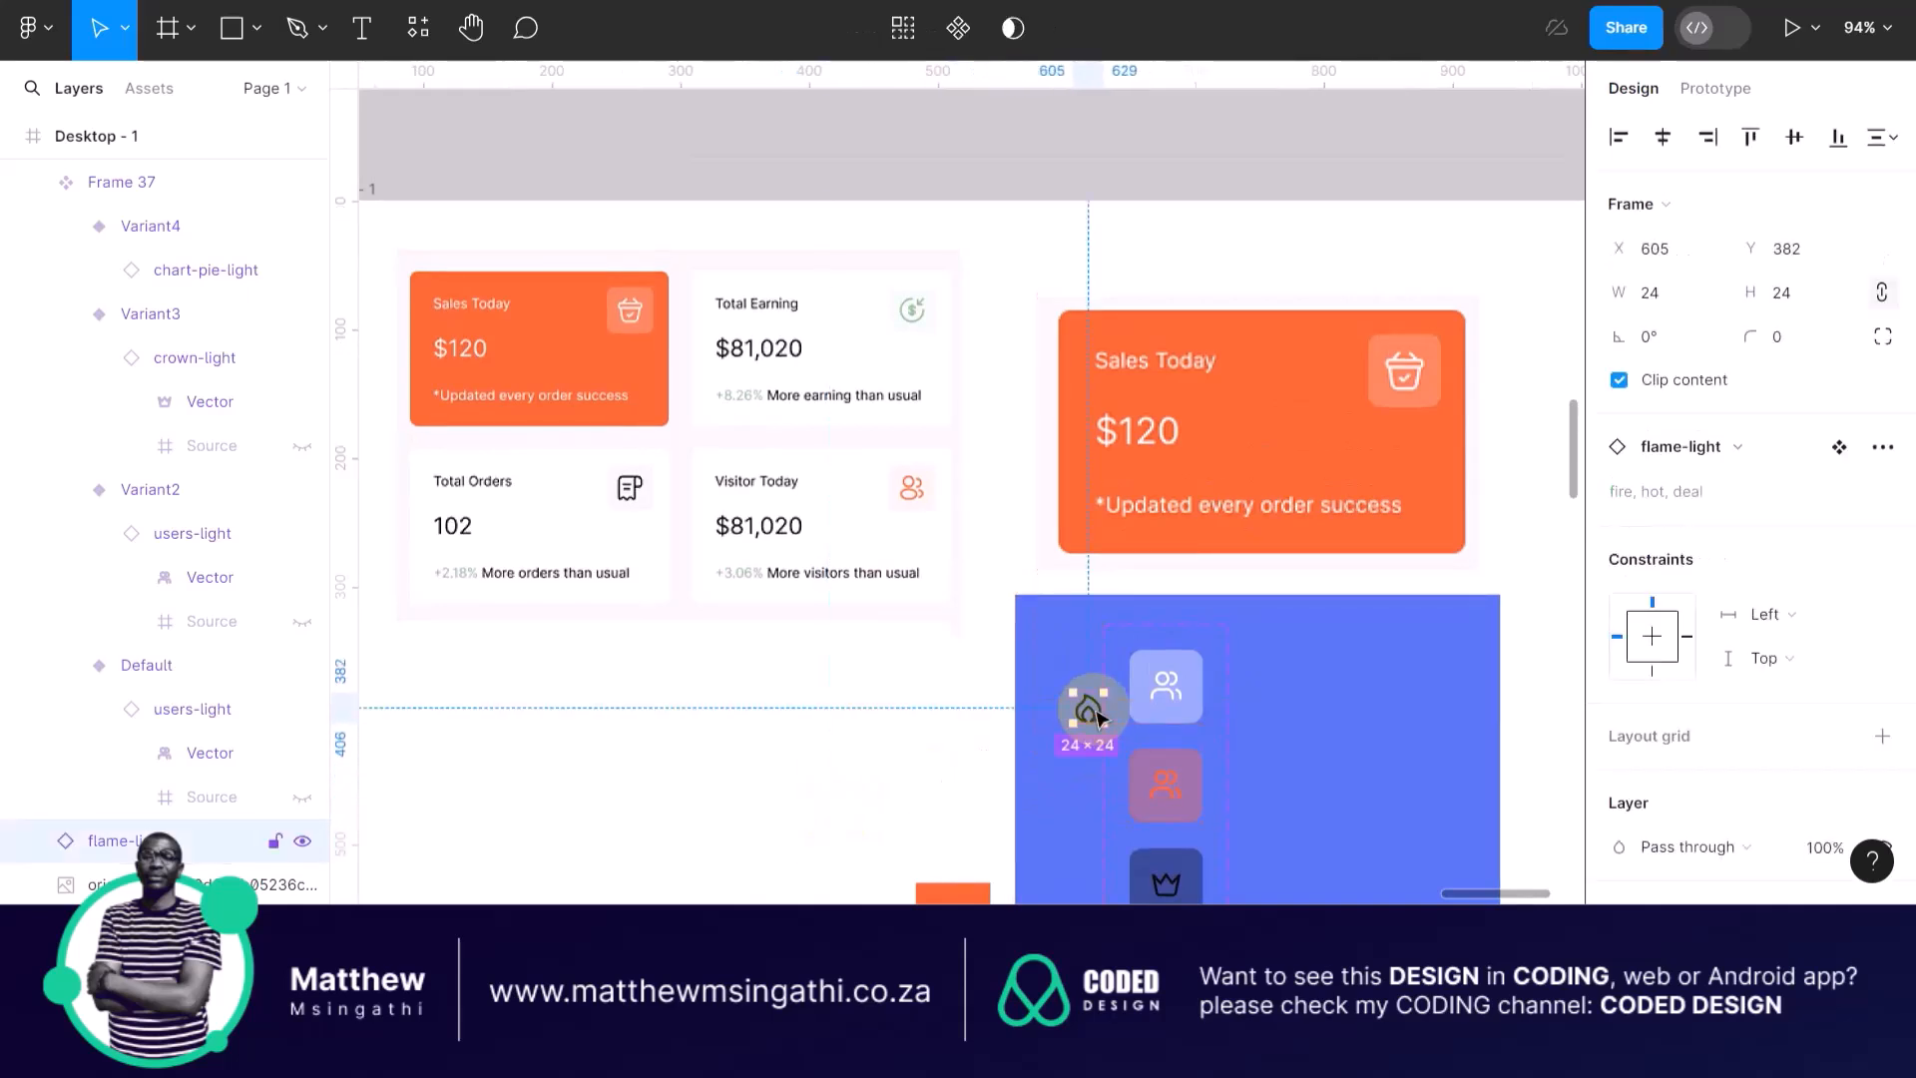
Recolor the flame icon with the WHITE color style.
scroll(1207, 716, up, 5)
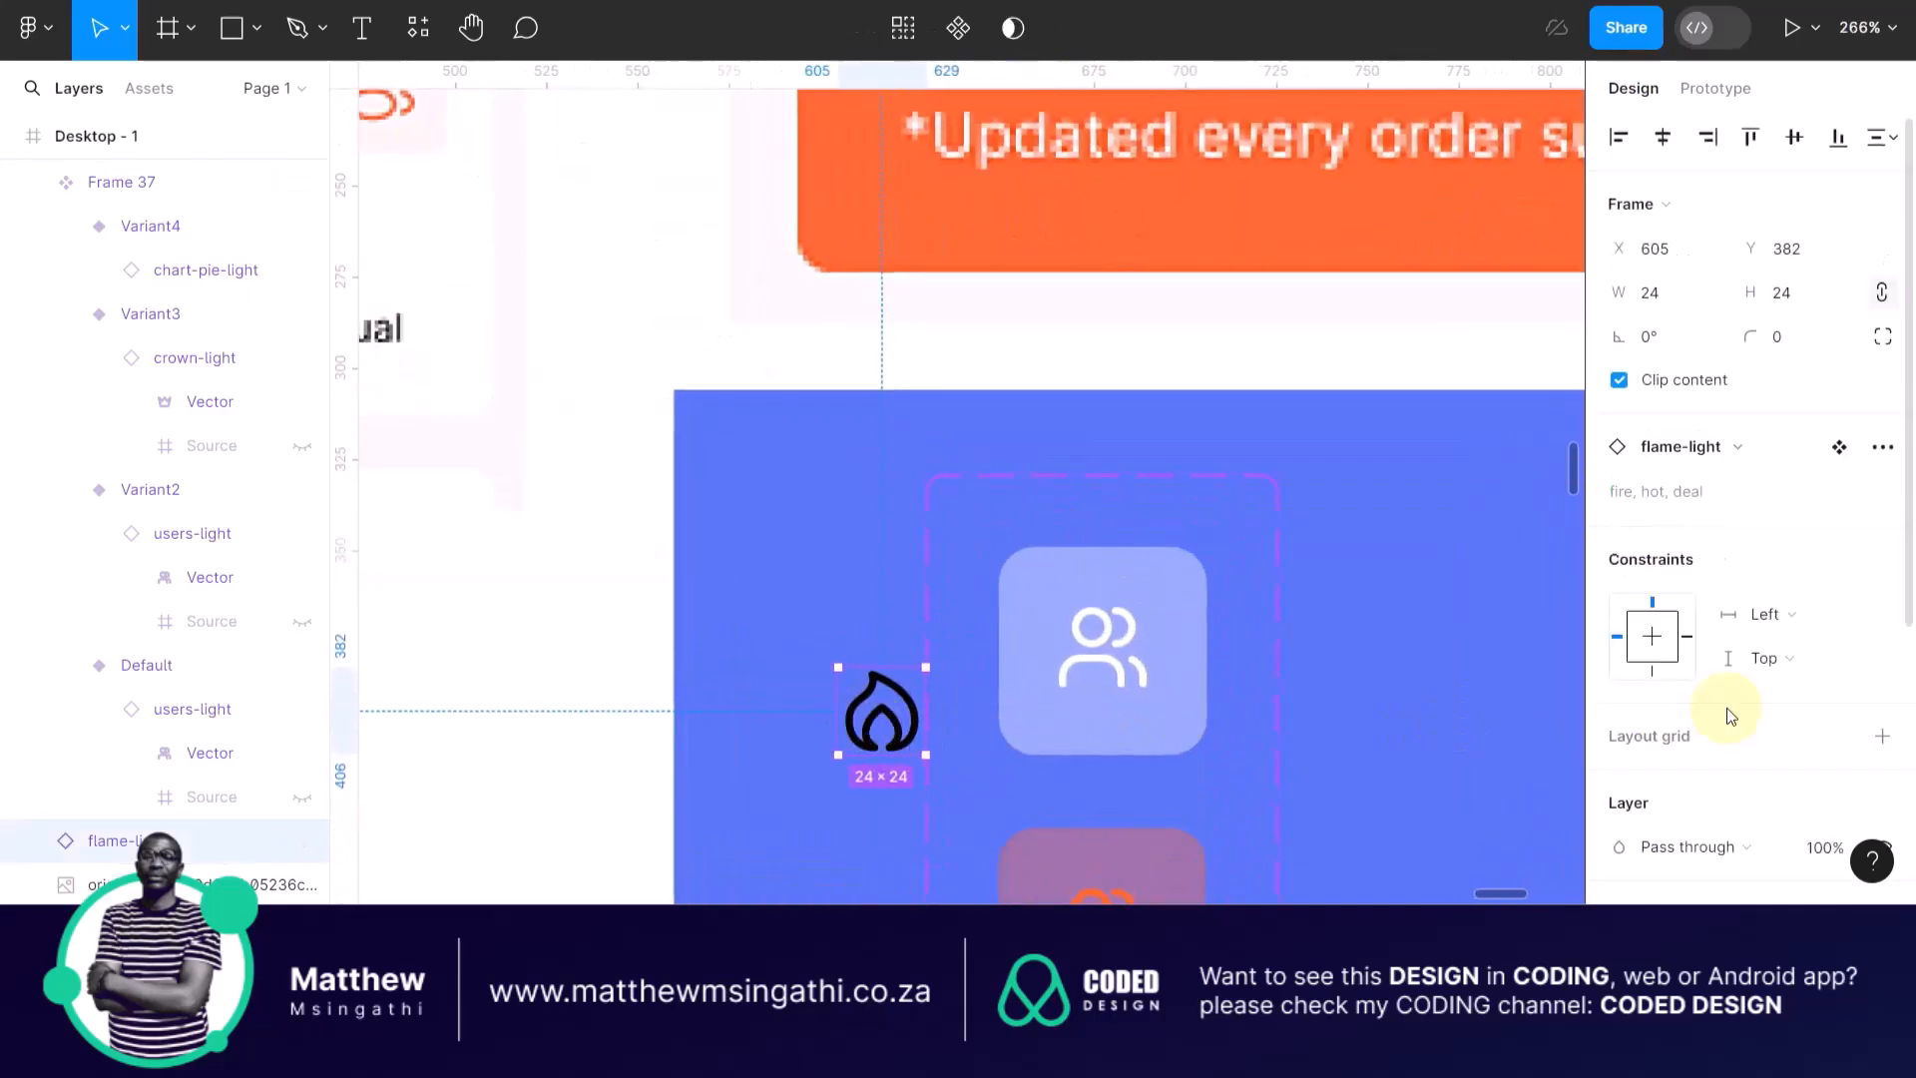
scroll(1732, 717, down, 4)
click(1620, 668)
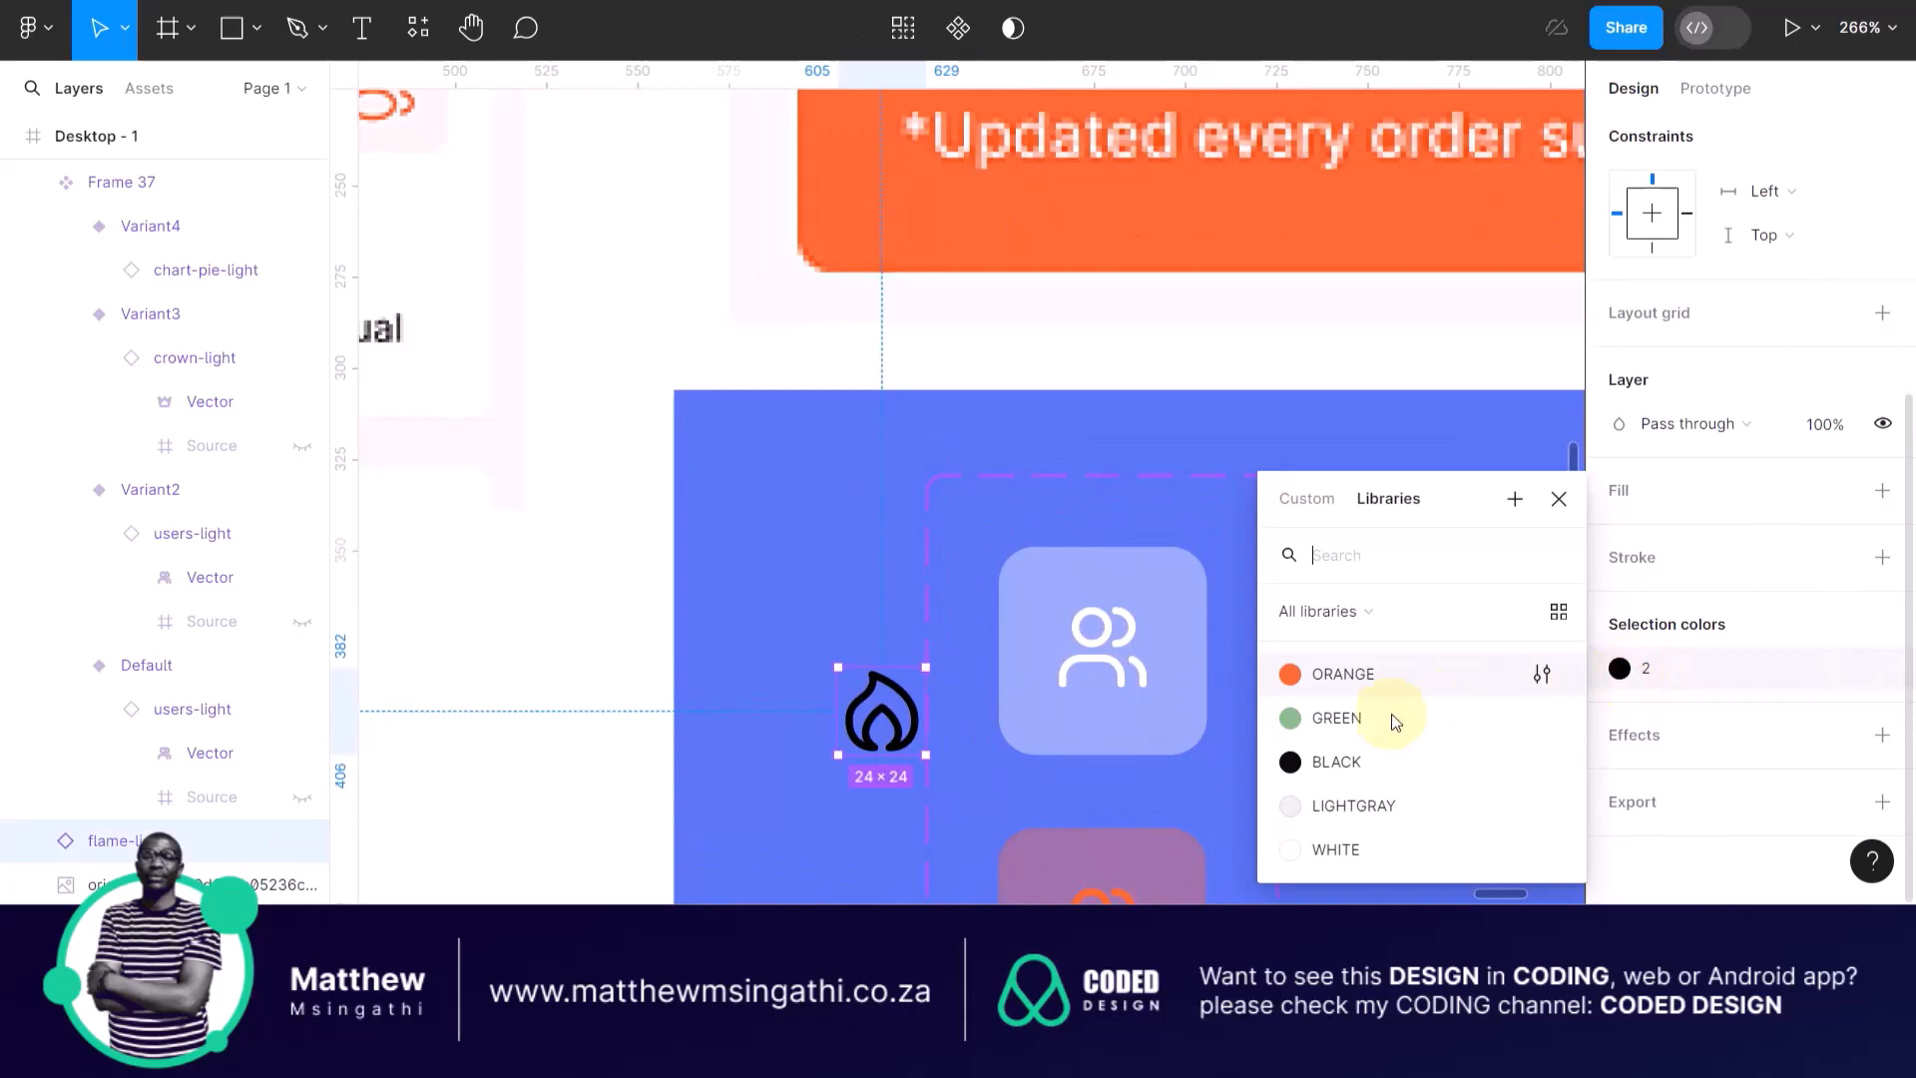
click(1305, 855)
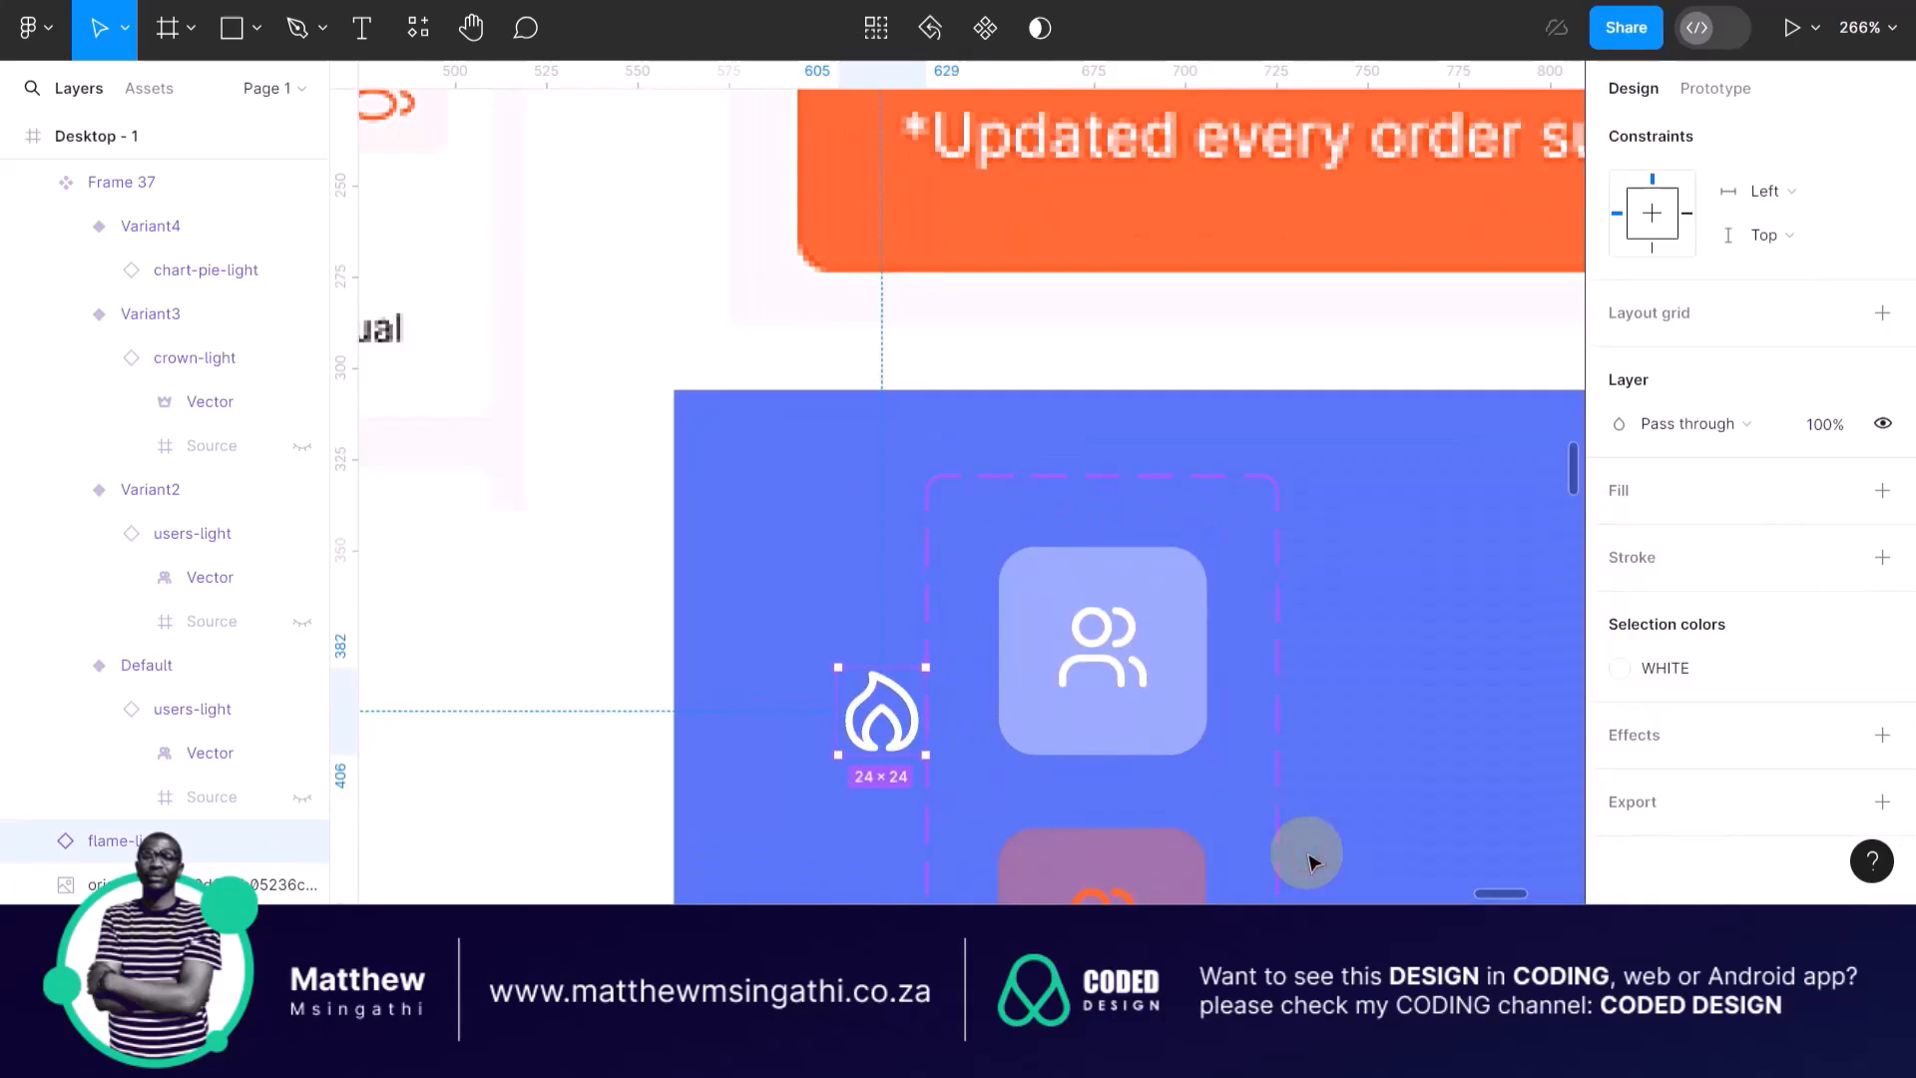
Replace the users icon inside the default variant with the white flame icon, deleting the users icon.
drag(913, 717, 1043, 654)
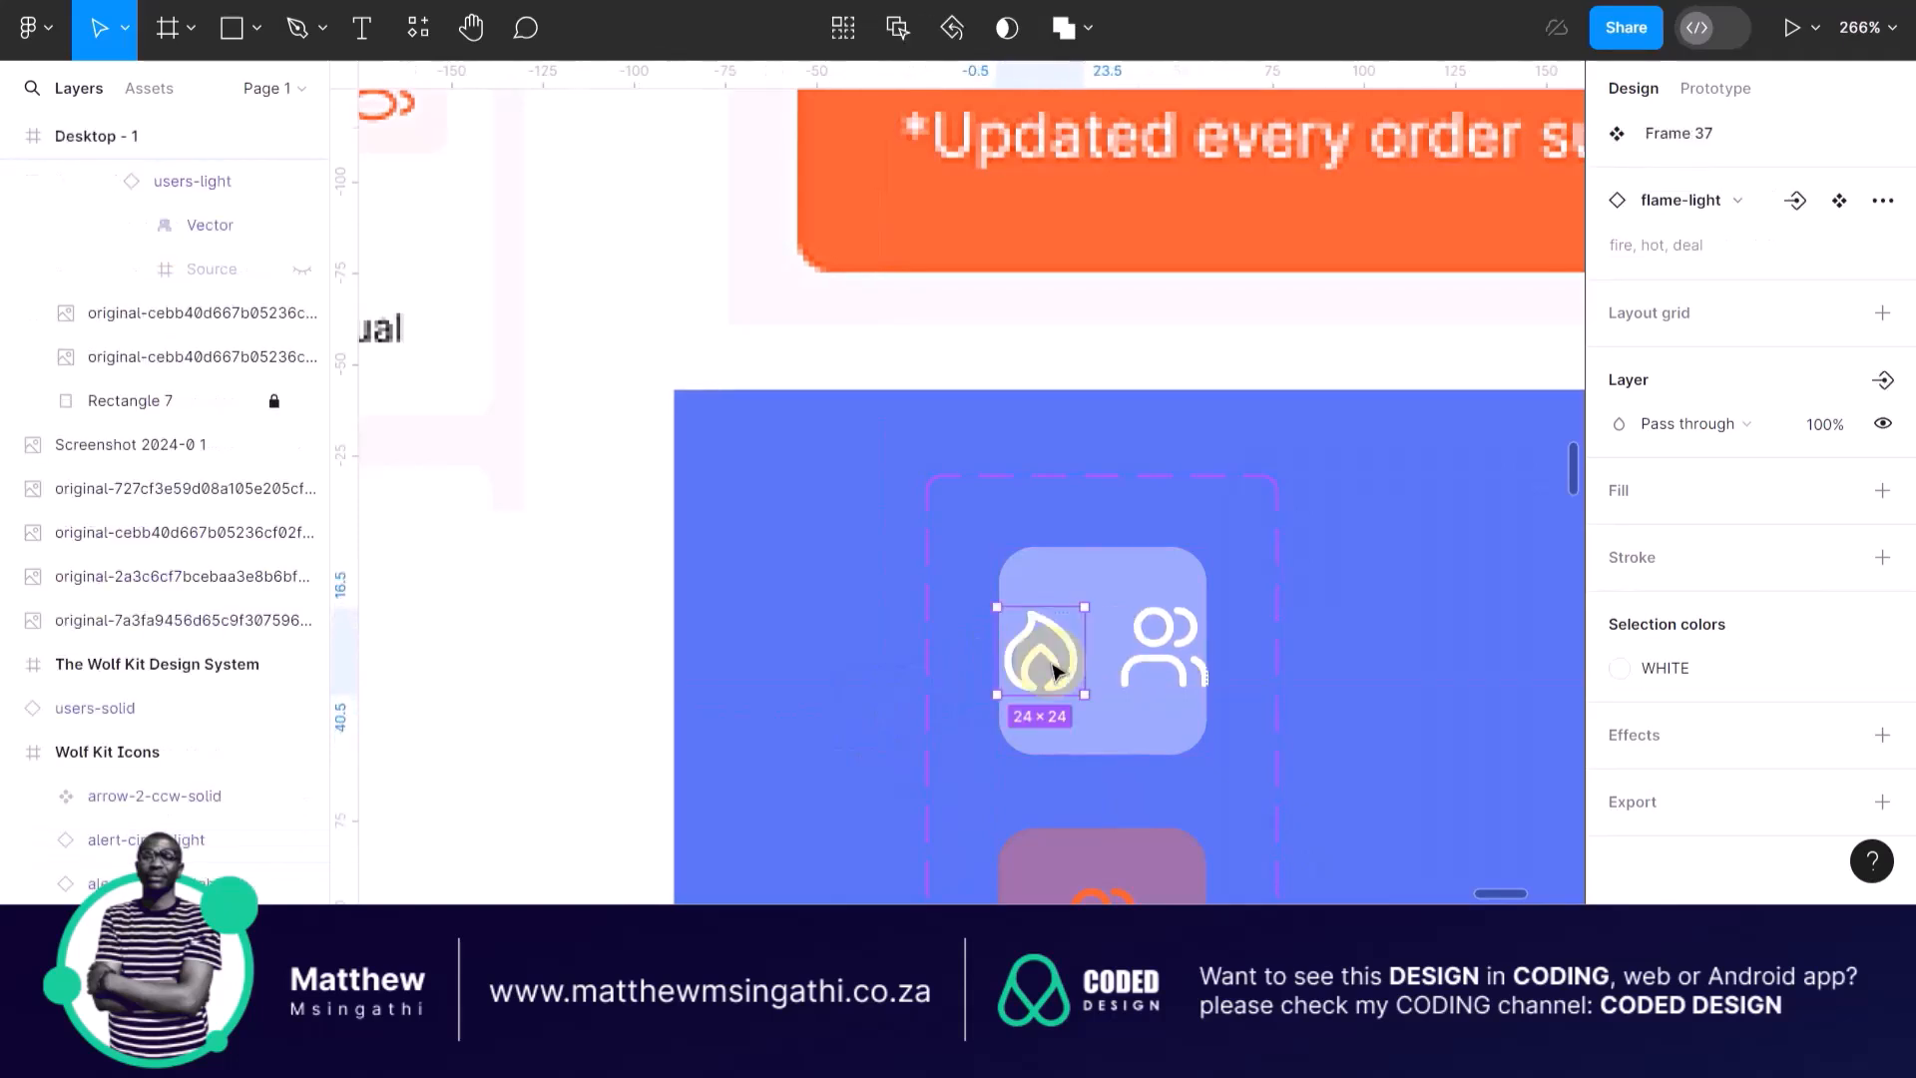
click(1147, 644)
key(Delete)
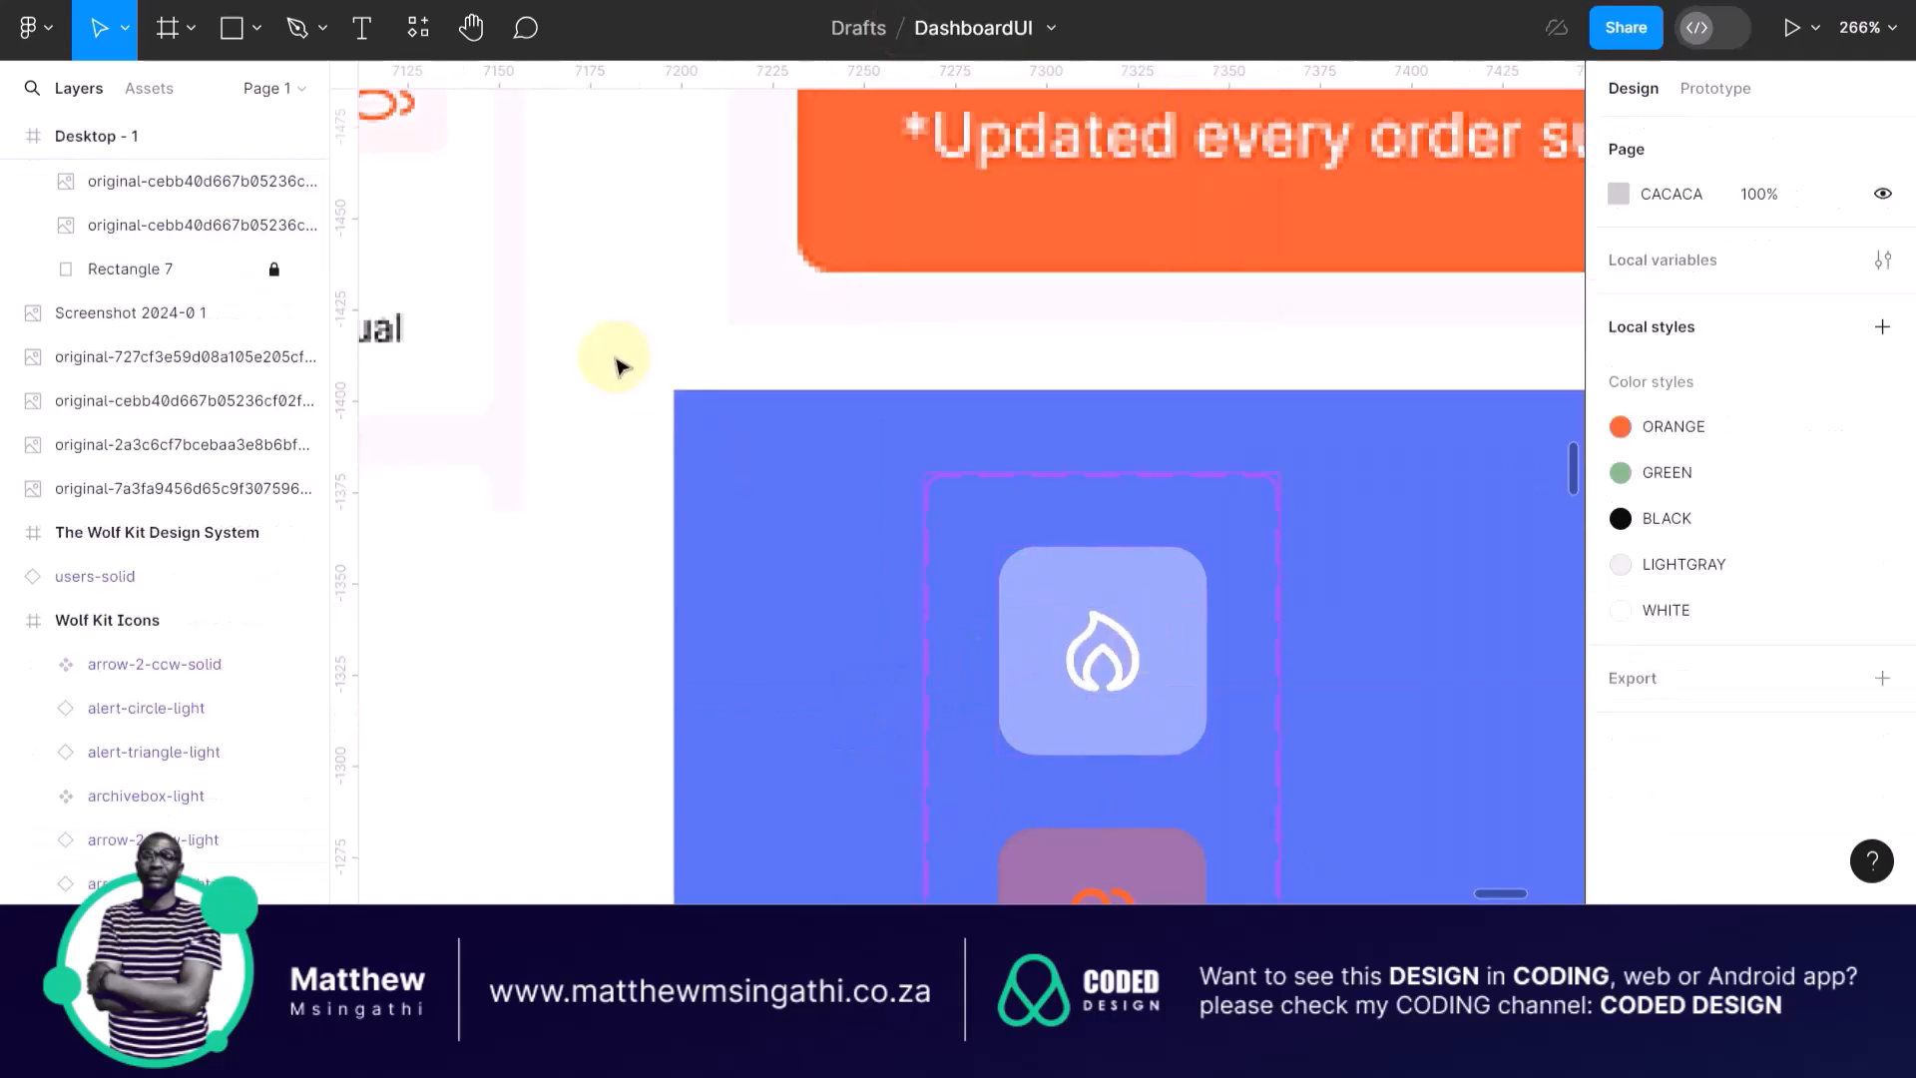
Review the four icon variants on the blue background alongside the color swatches and dashboard cards.
ctrl+scroll(1063, 521, down, 5)
scroll(1070, 528, down, 5)
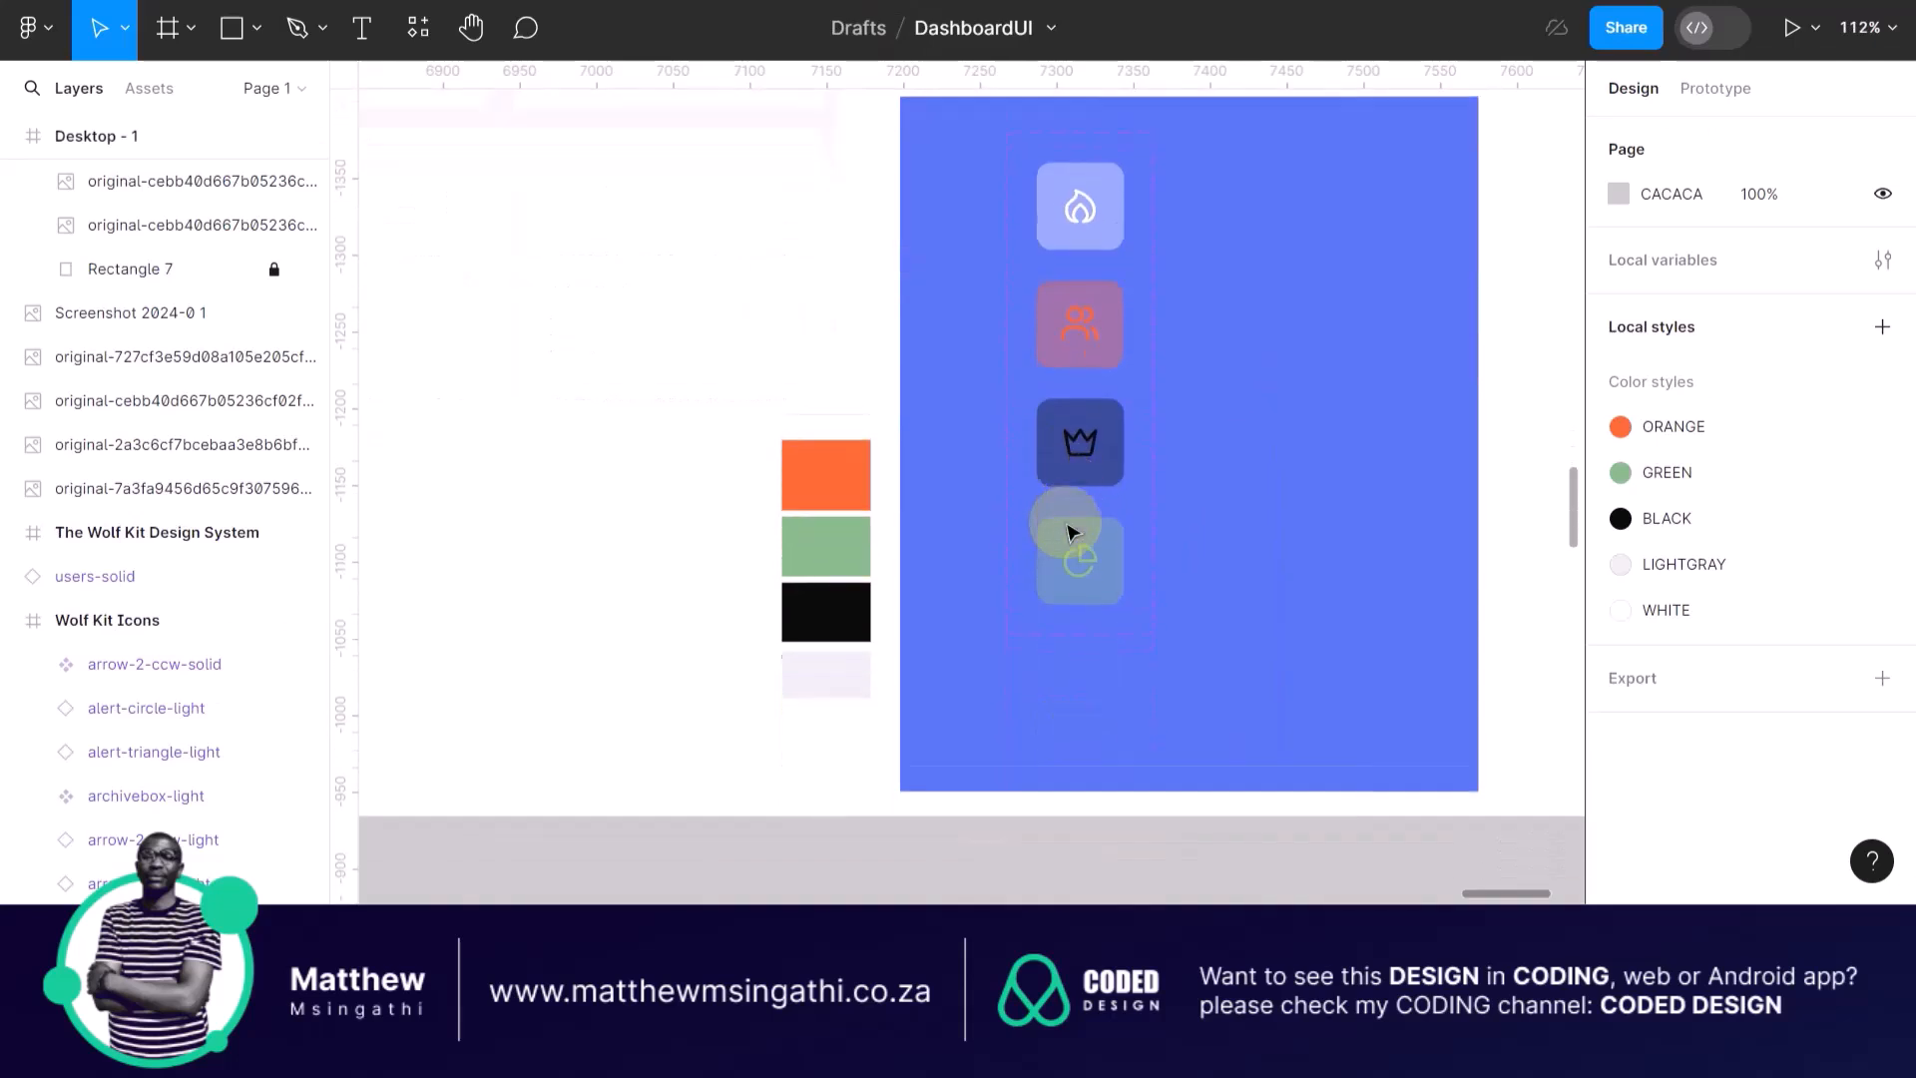
scroll(1070, 531, up, 2)
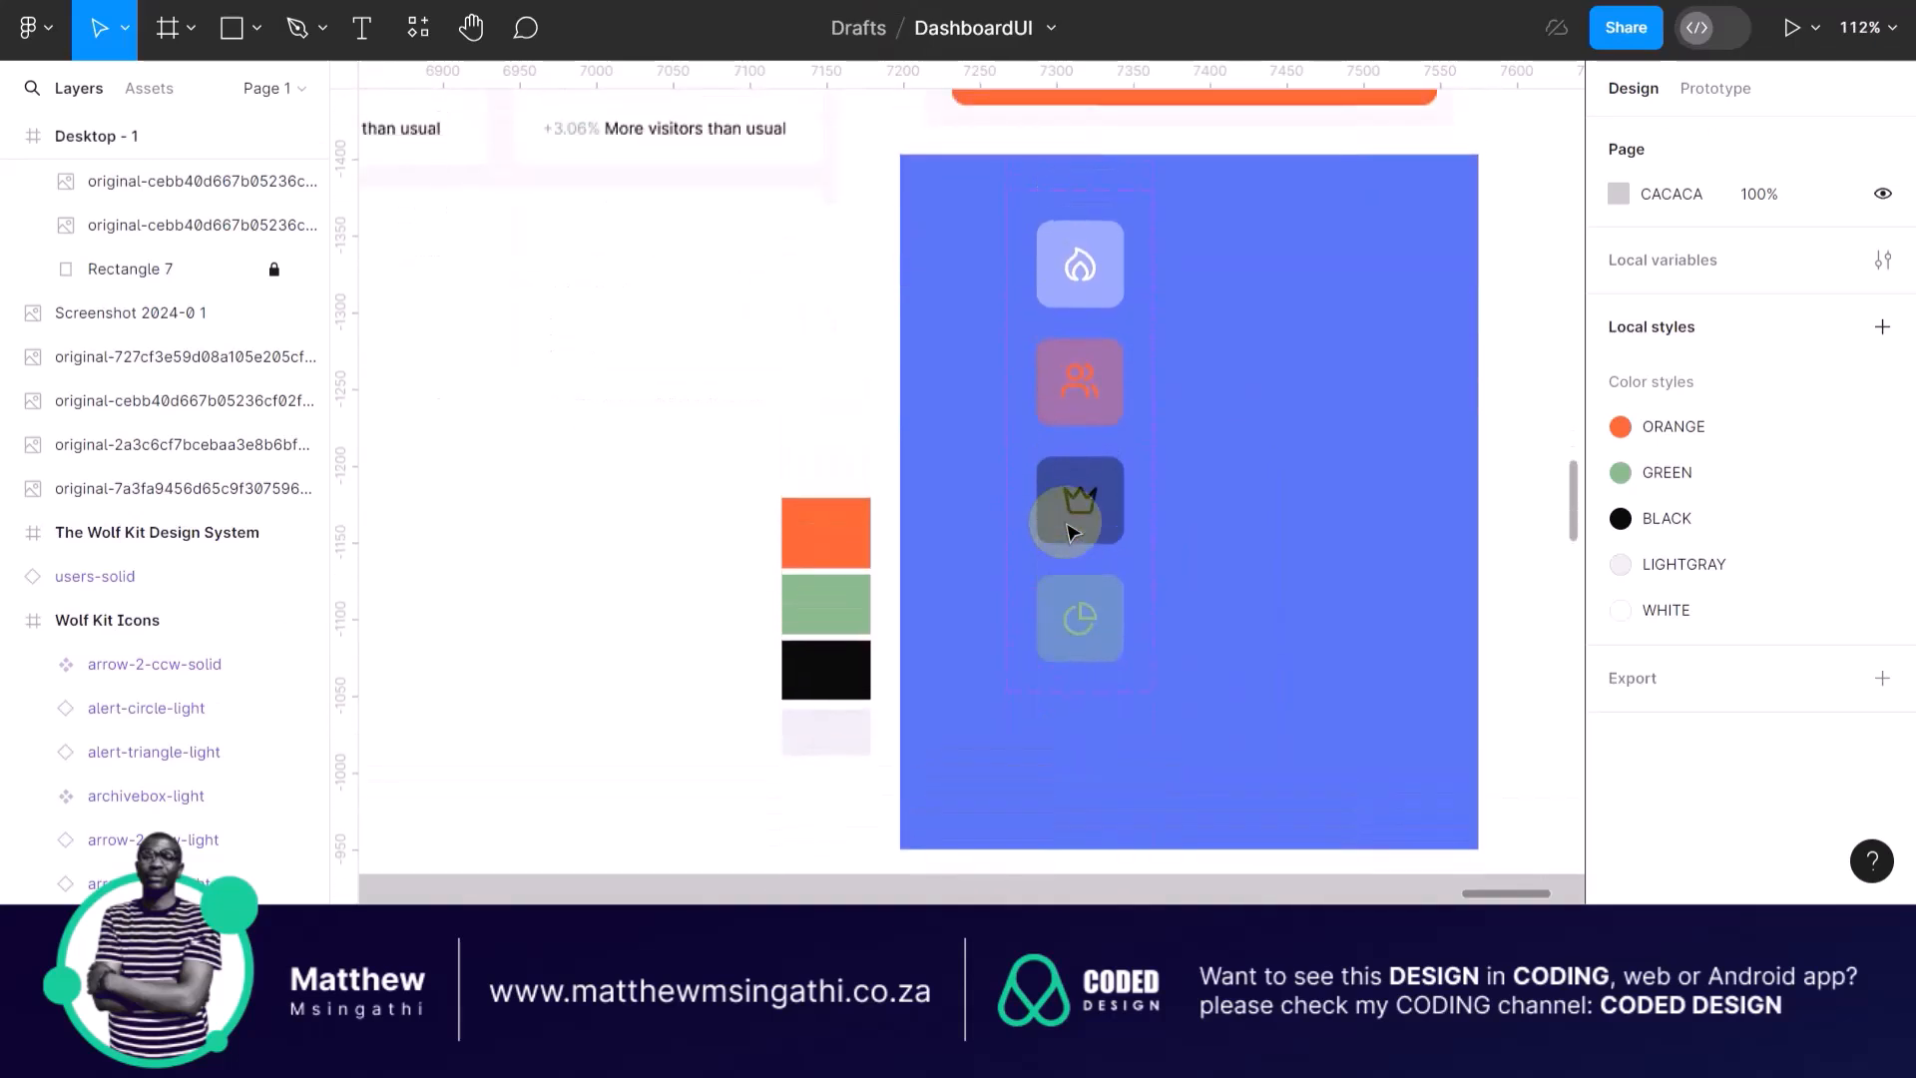
scroll(1069, 531, left, 2)
scroll(1069, 531, right, 5)
scroll(1070, 531, up, 2)
scroll(1066, 529, up, 1)
scroll(1066, 529, left, 1)
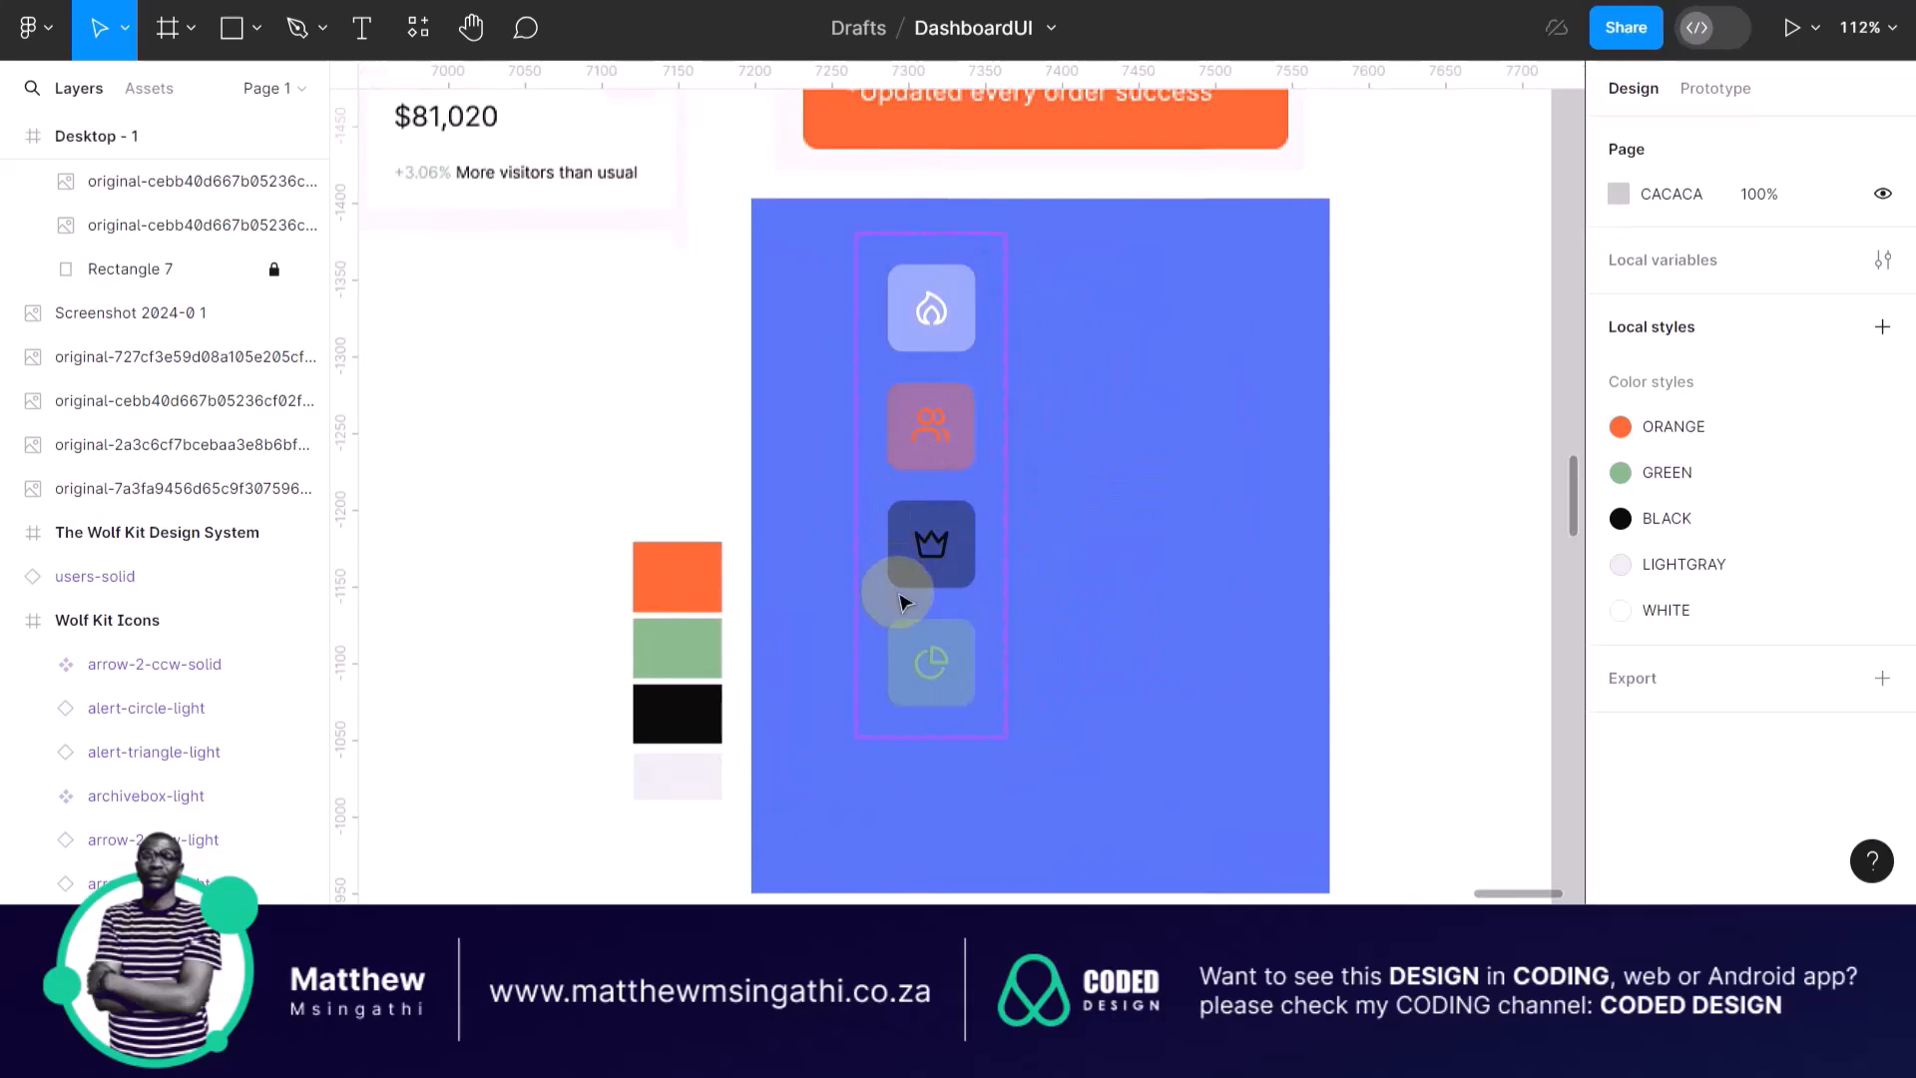
Compare the icon variants on the blue background with the orange Sales Today card and browse the layer list.
scroll(1120, 445, up, 3)
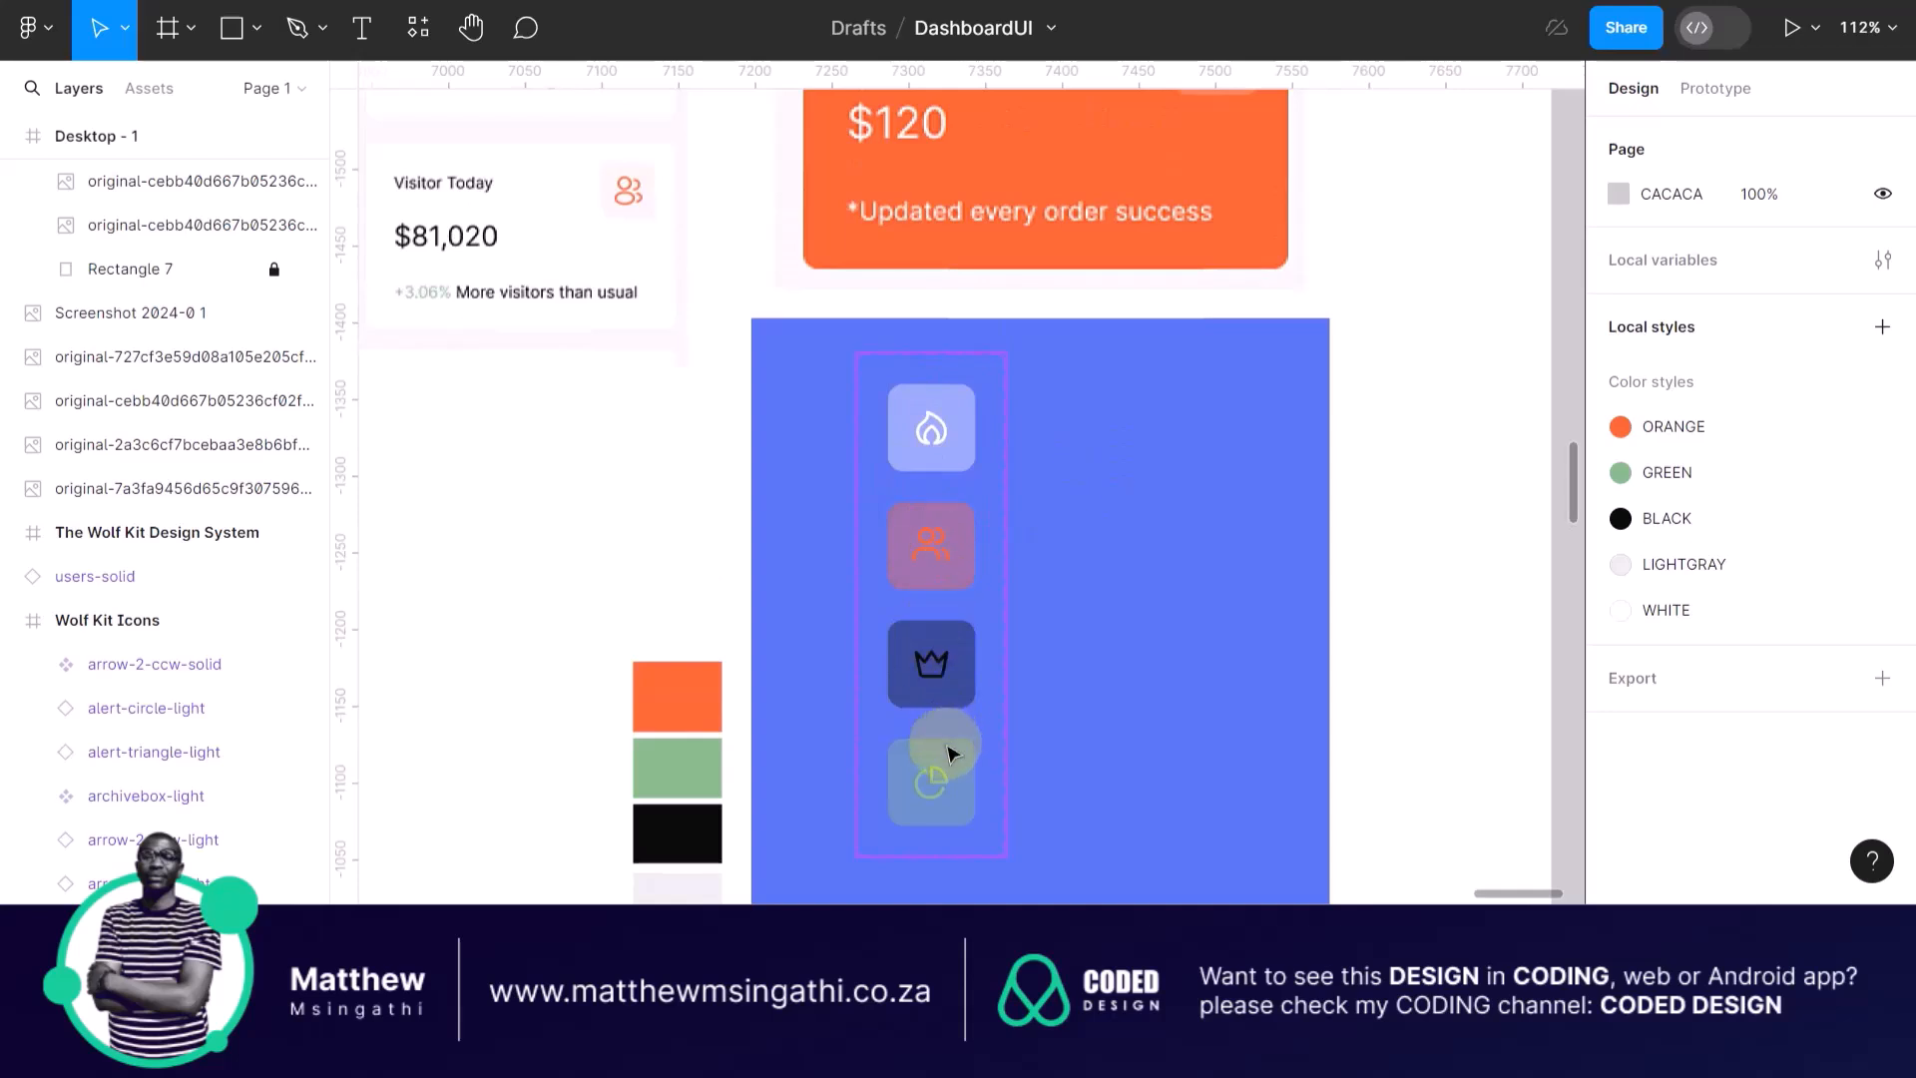
scroll(924, 479, down, 5)
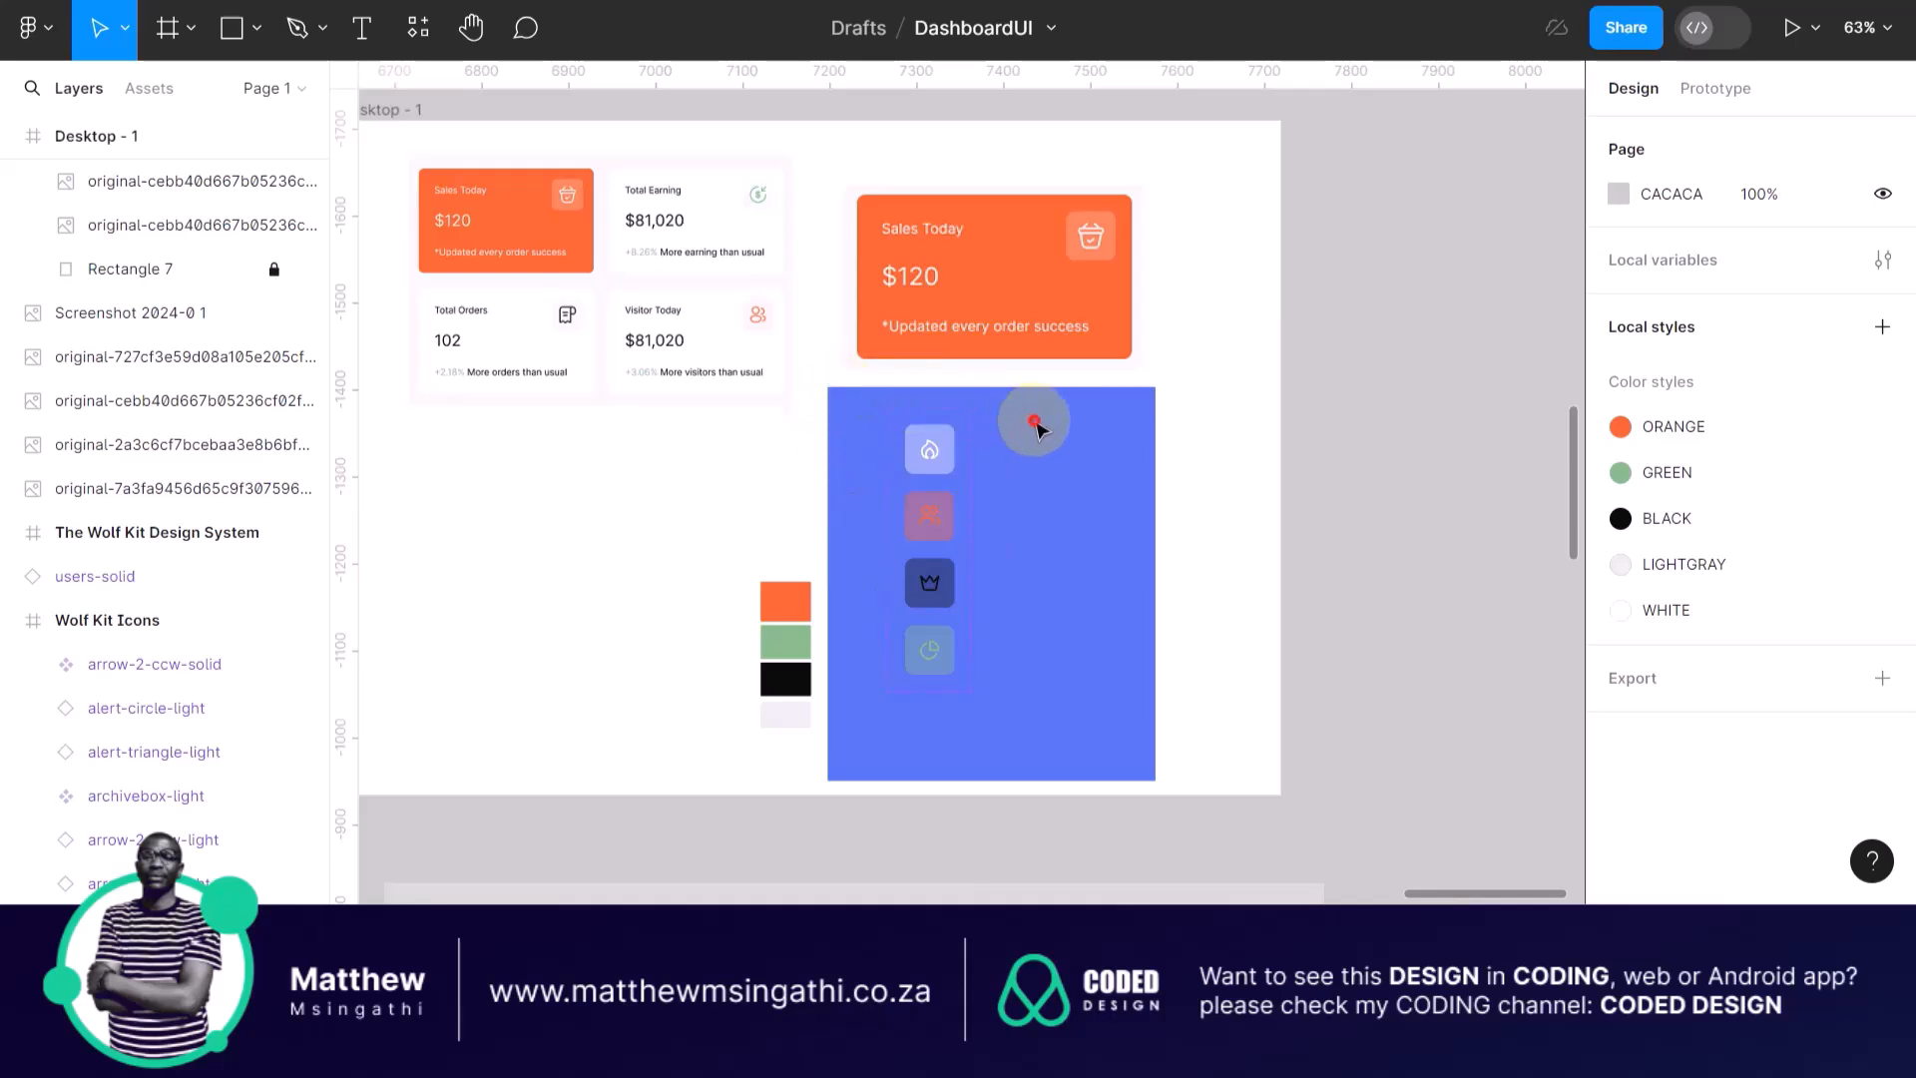
click(1030, 382)
click(1018, 245)
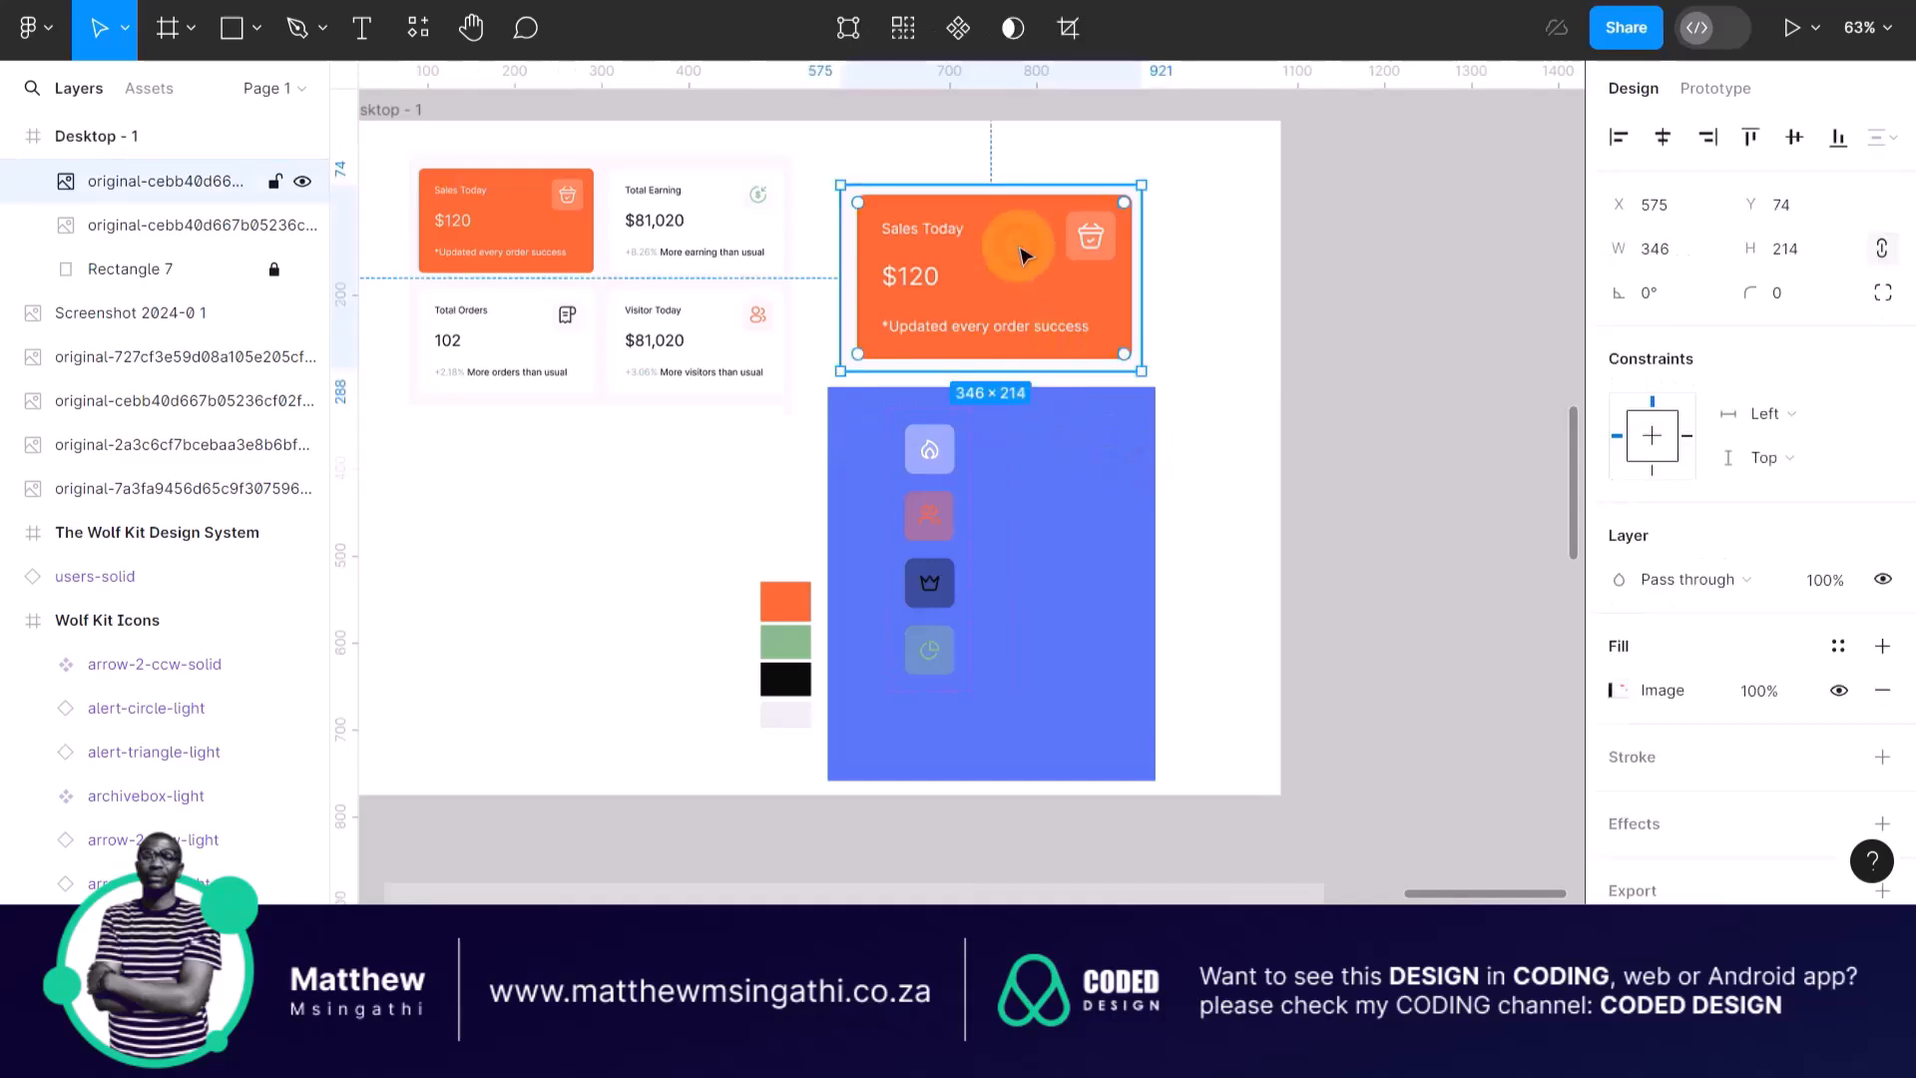
click(1056, 432)
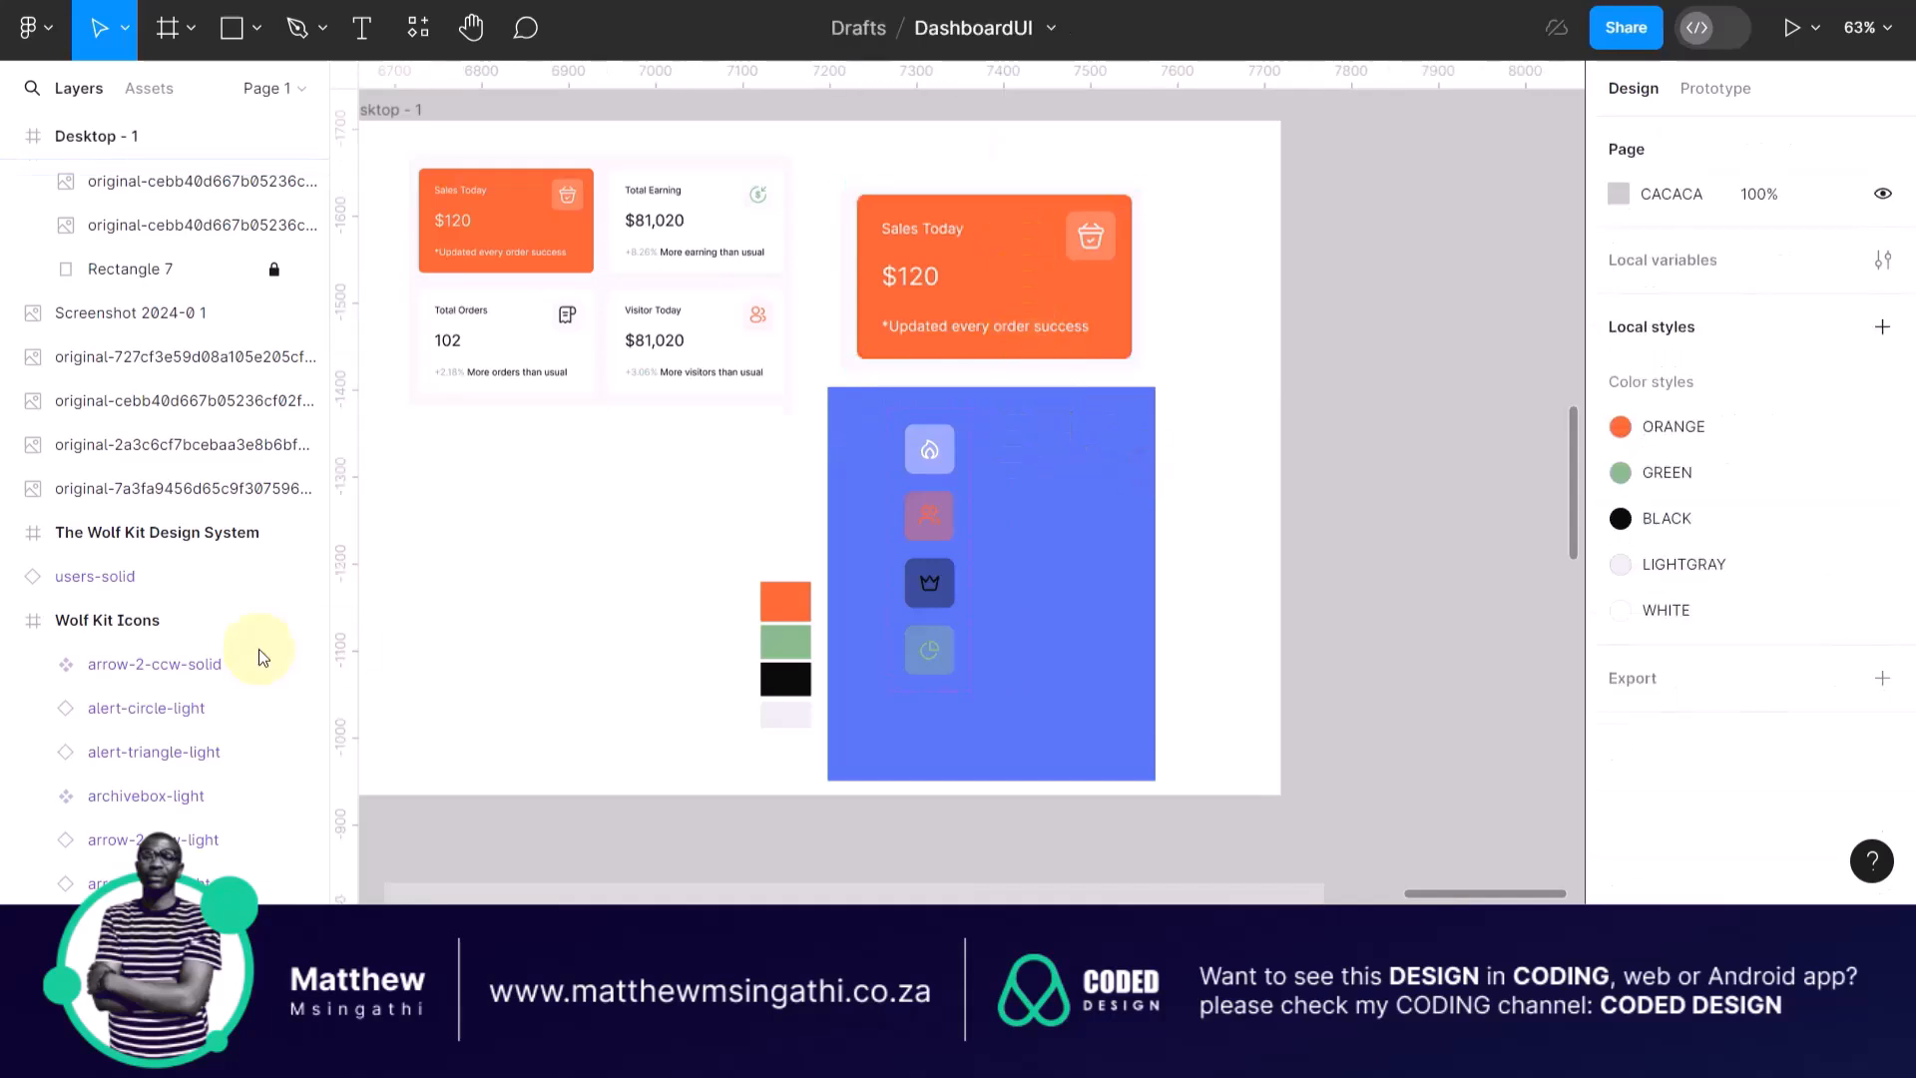
scroll(259, 648, down, 4)
scroll(231, 658, down, 4)
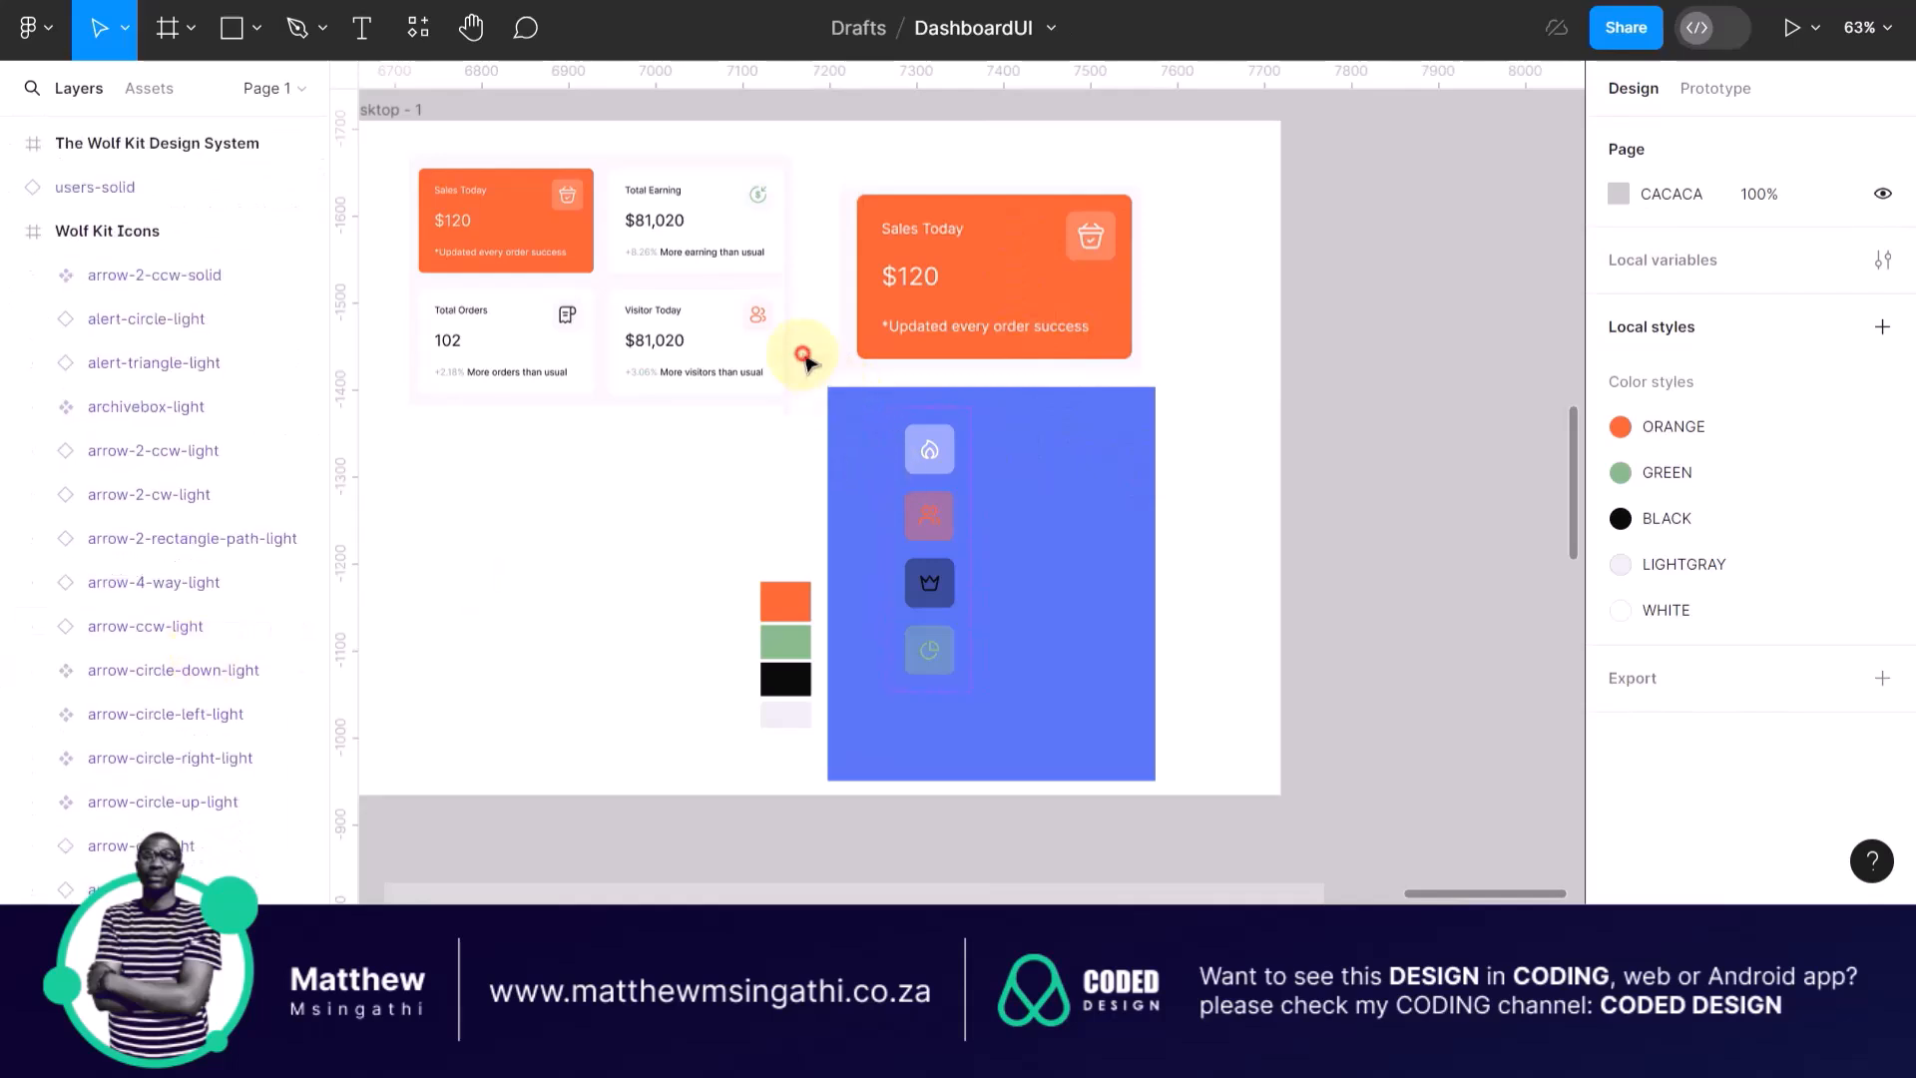
click(864, 349)
click(1145, 508)
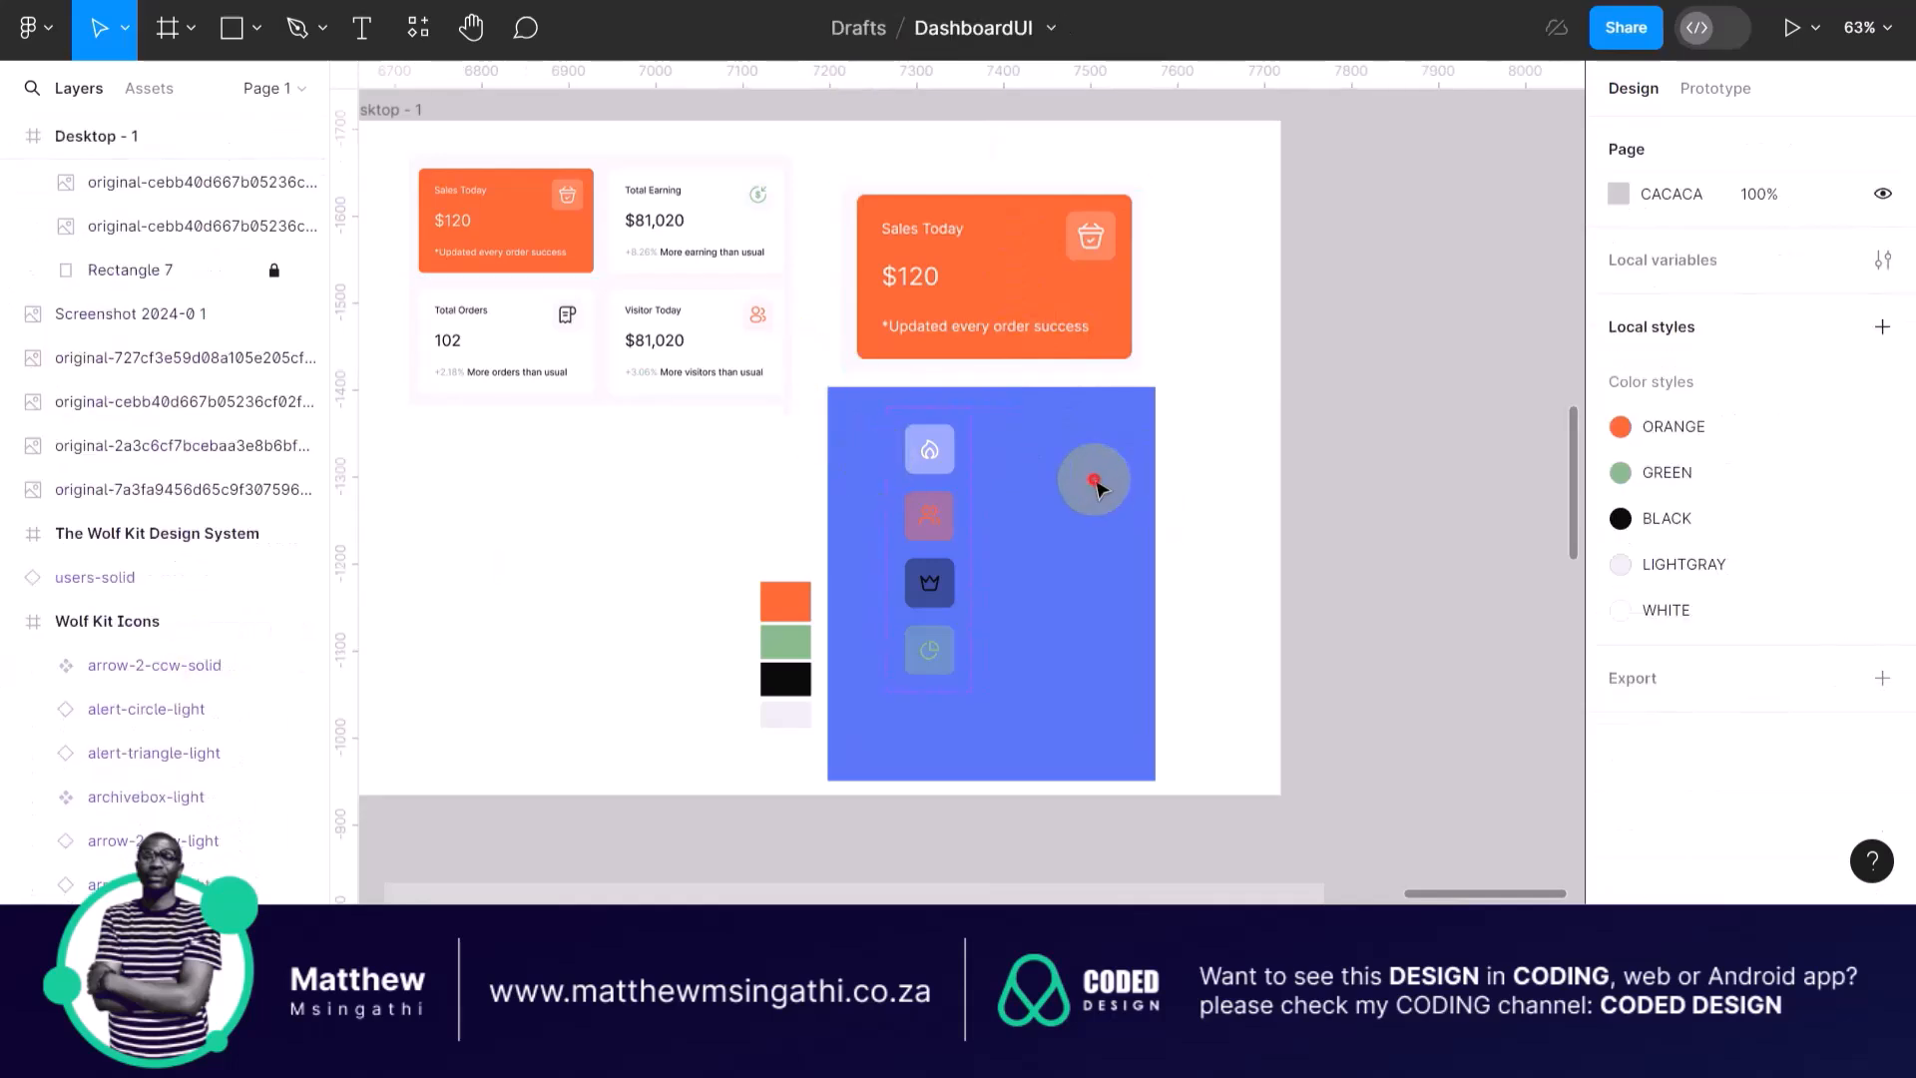
scroll(1067, 595, down, 3)
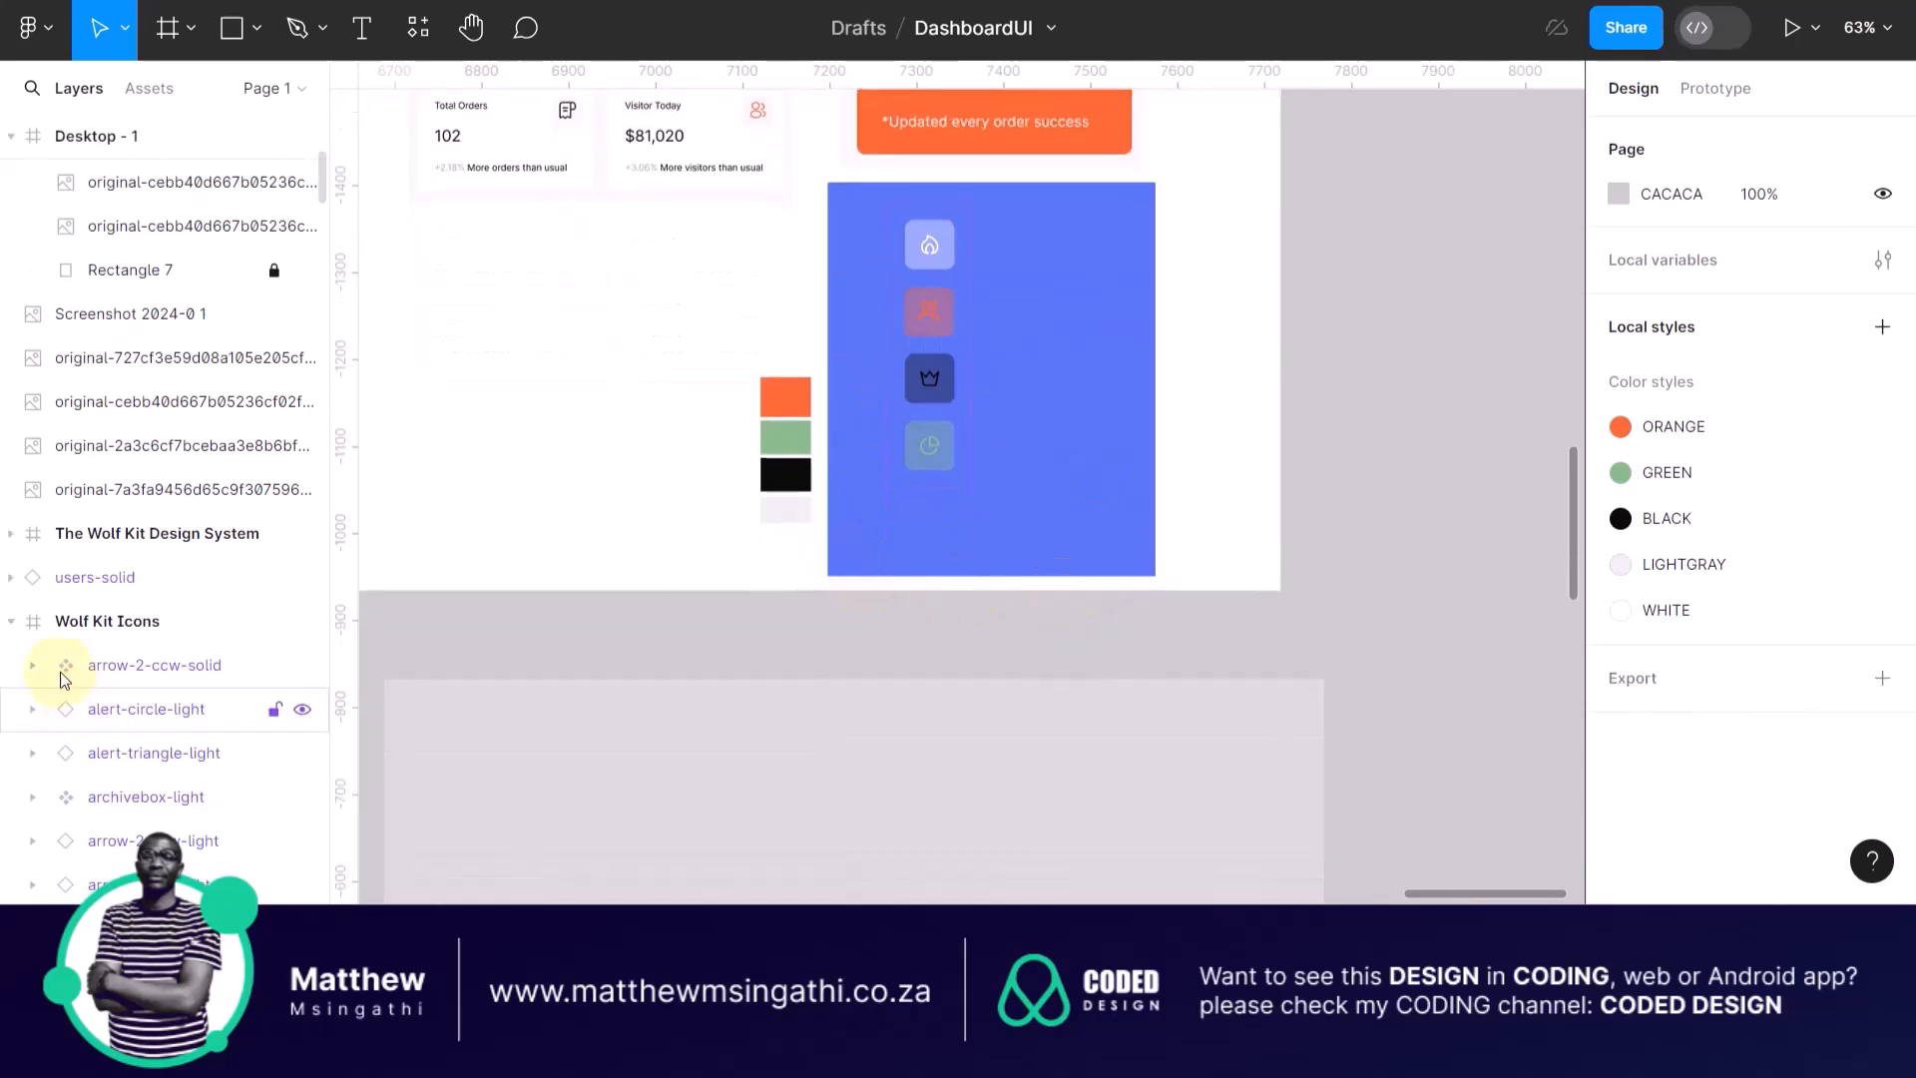
Collapse the Wolf Kit Icons and Frame 37 layers, keeping the contents of Desktop - 1 listed.
click(11, 625)
scroll(10, 629, up, 10)
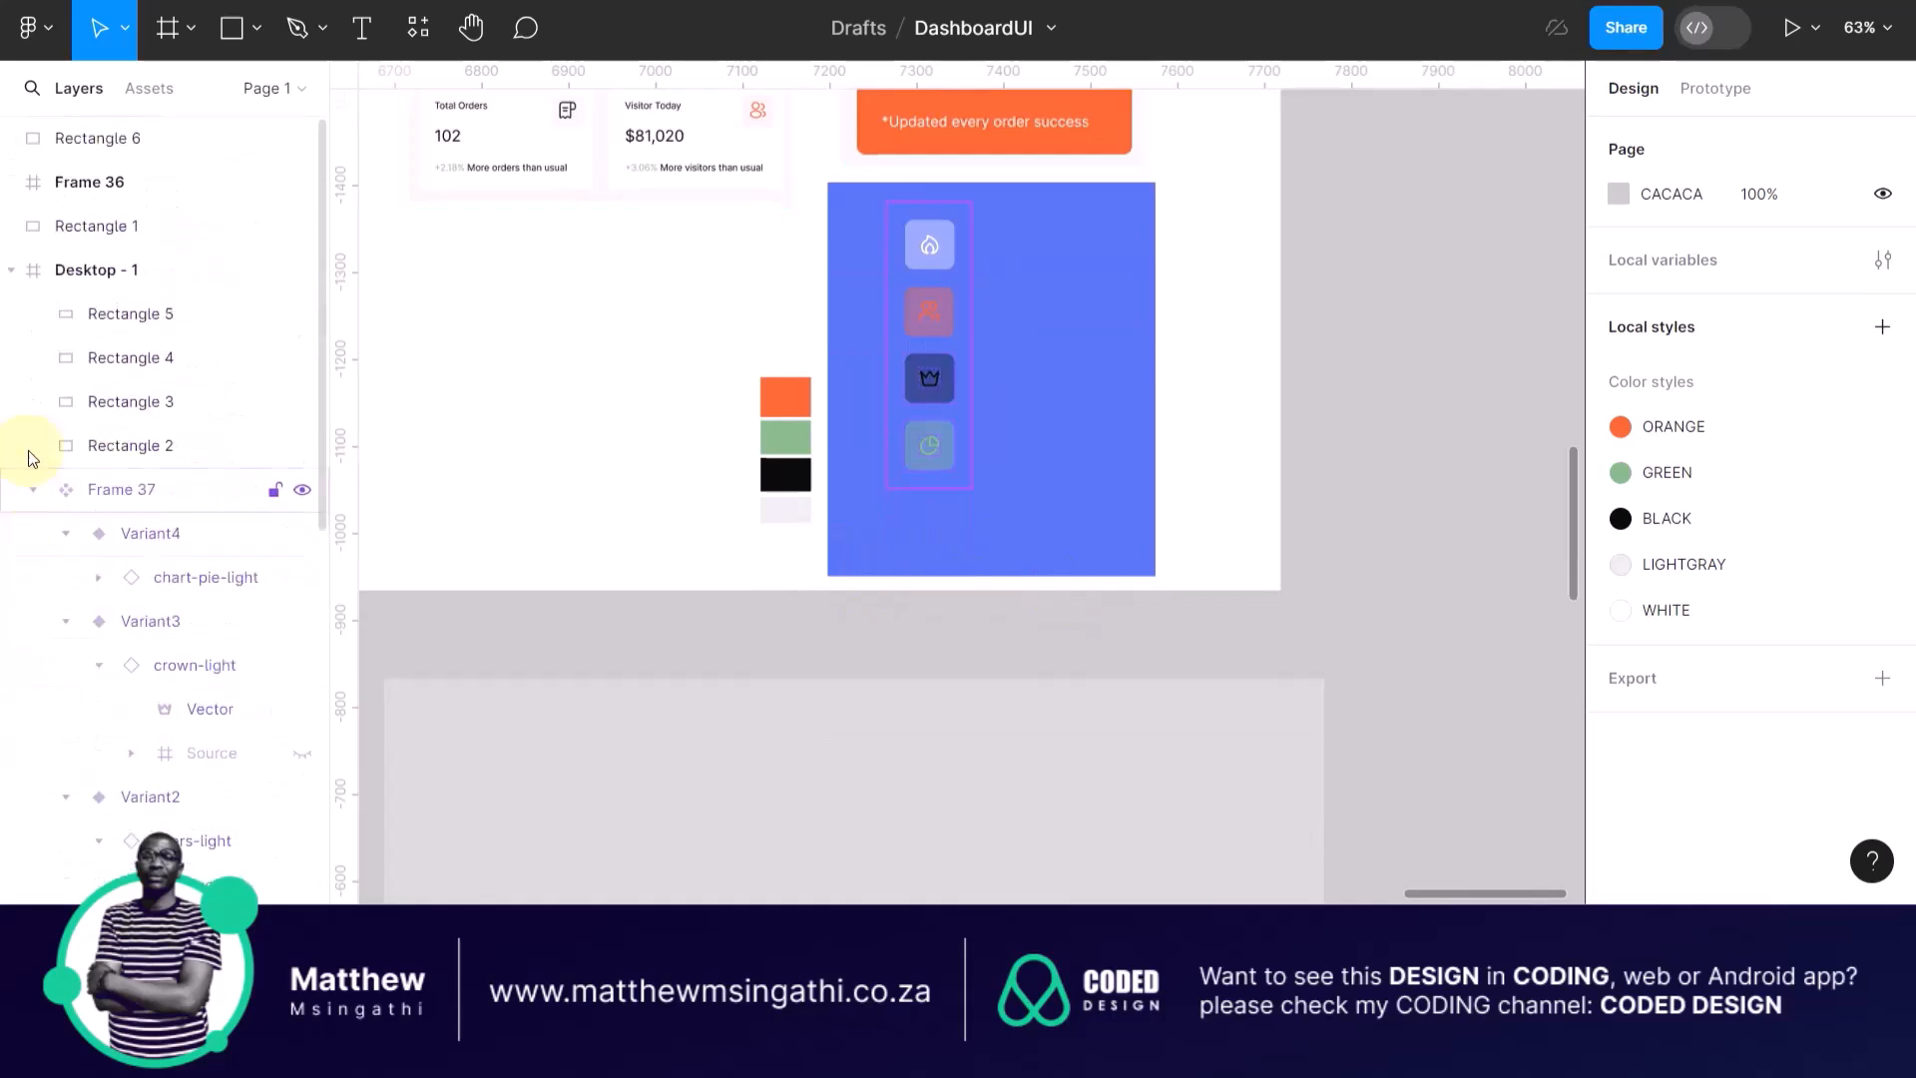
click(12, 270)
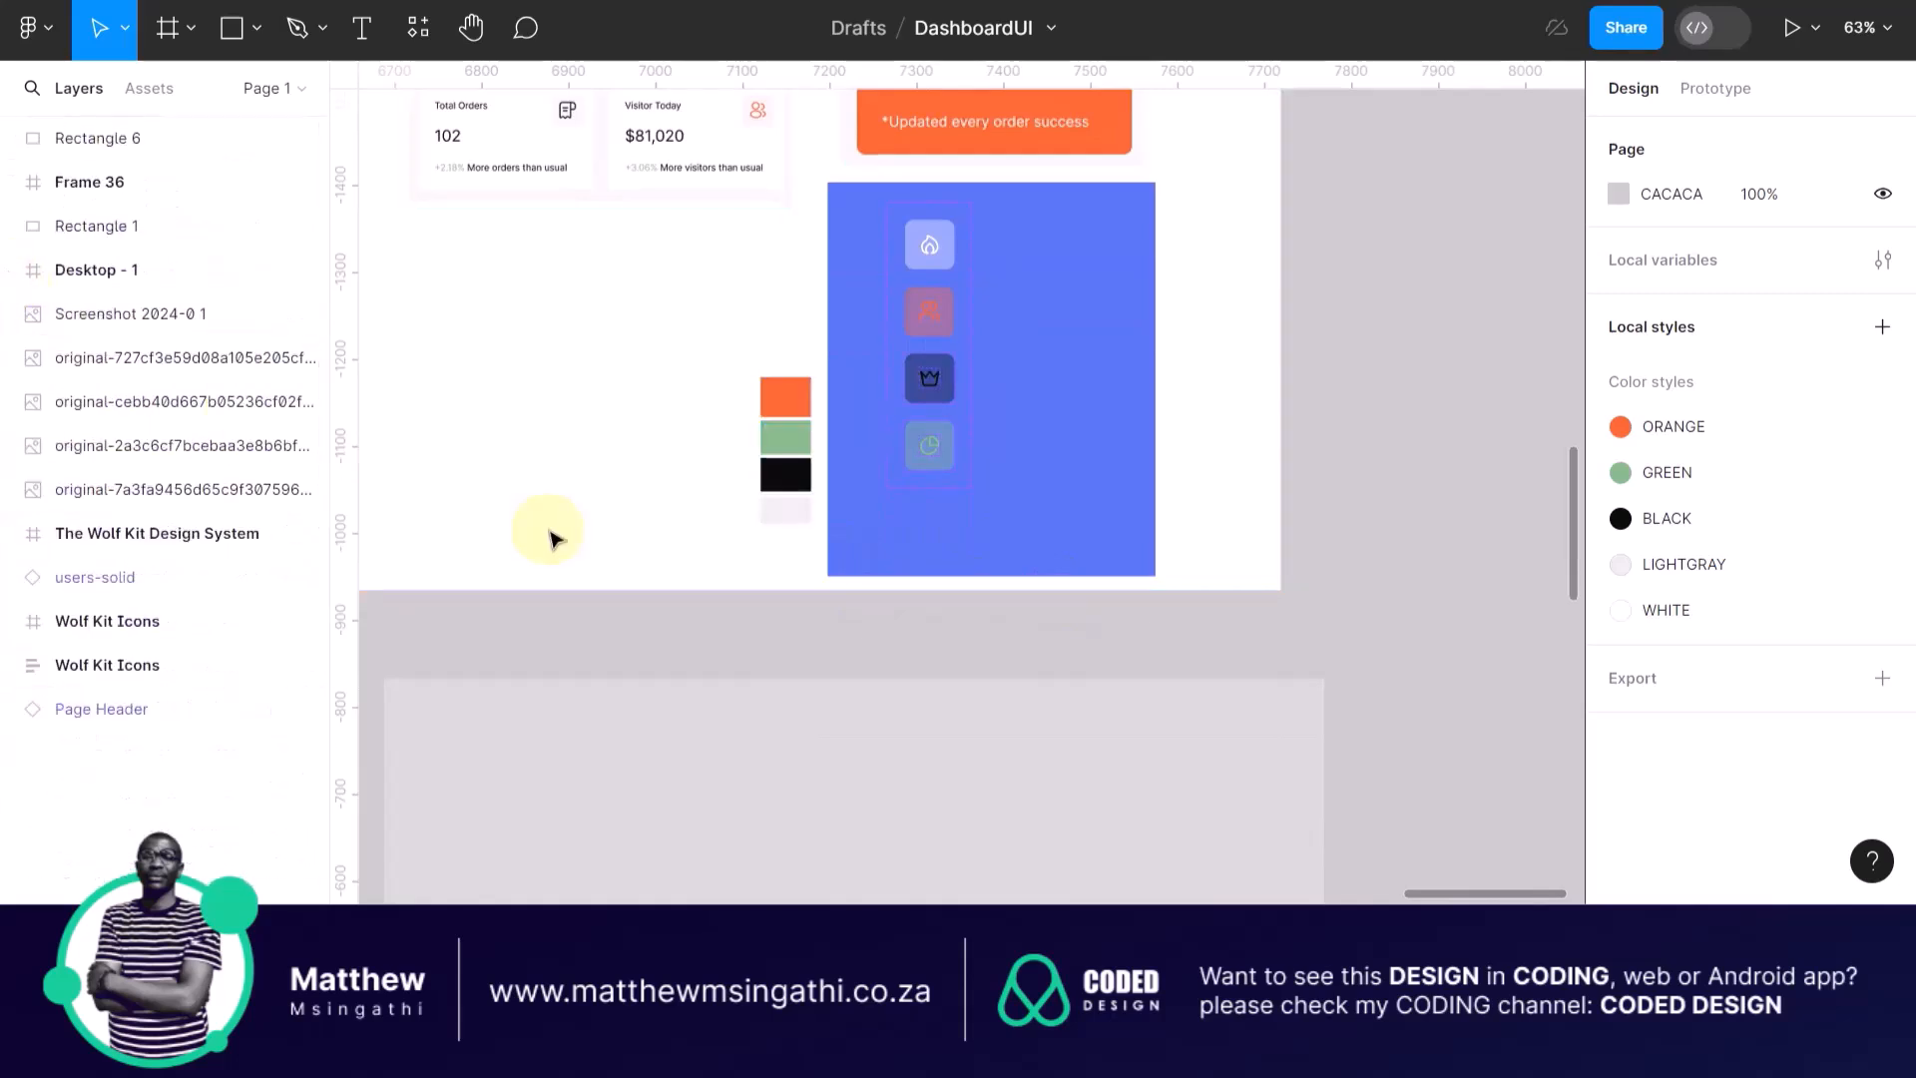
scroll(548, 536, up, 5)
scroll(547, 536, left, 3)
scroll(548, 536, down, 2)
click(666, 170)
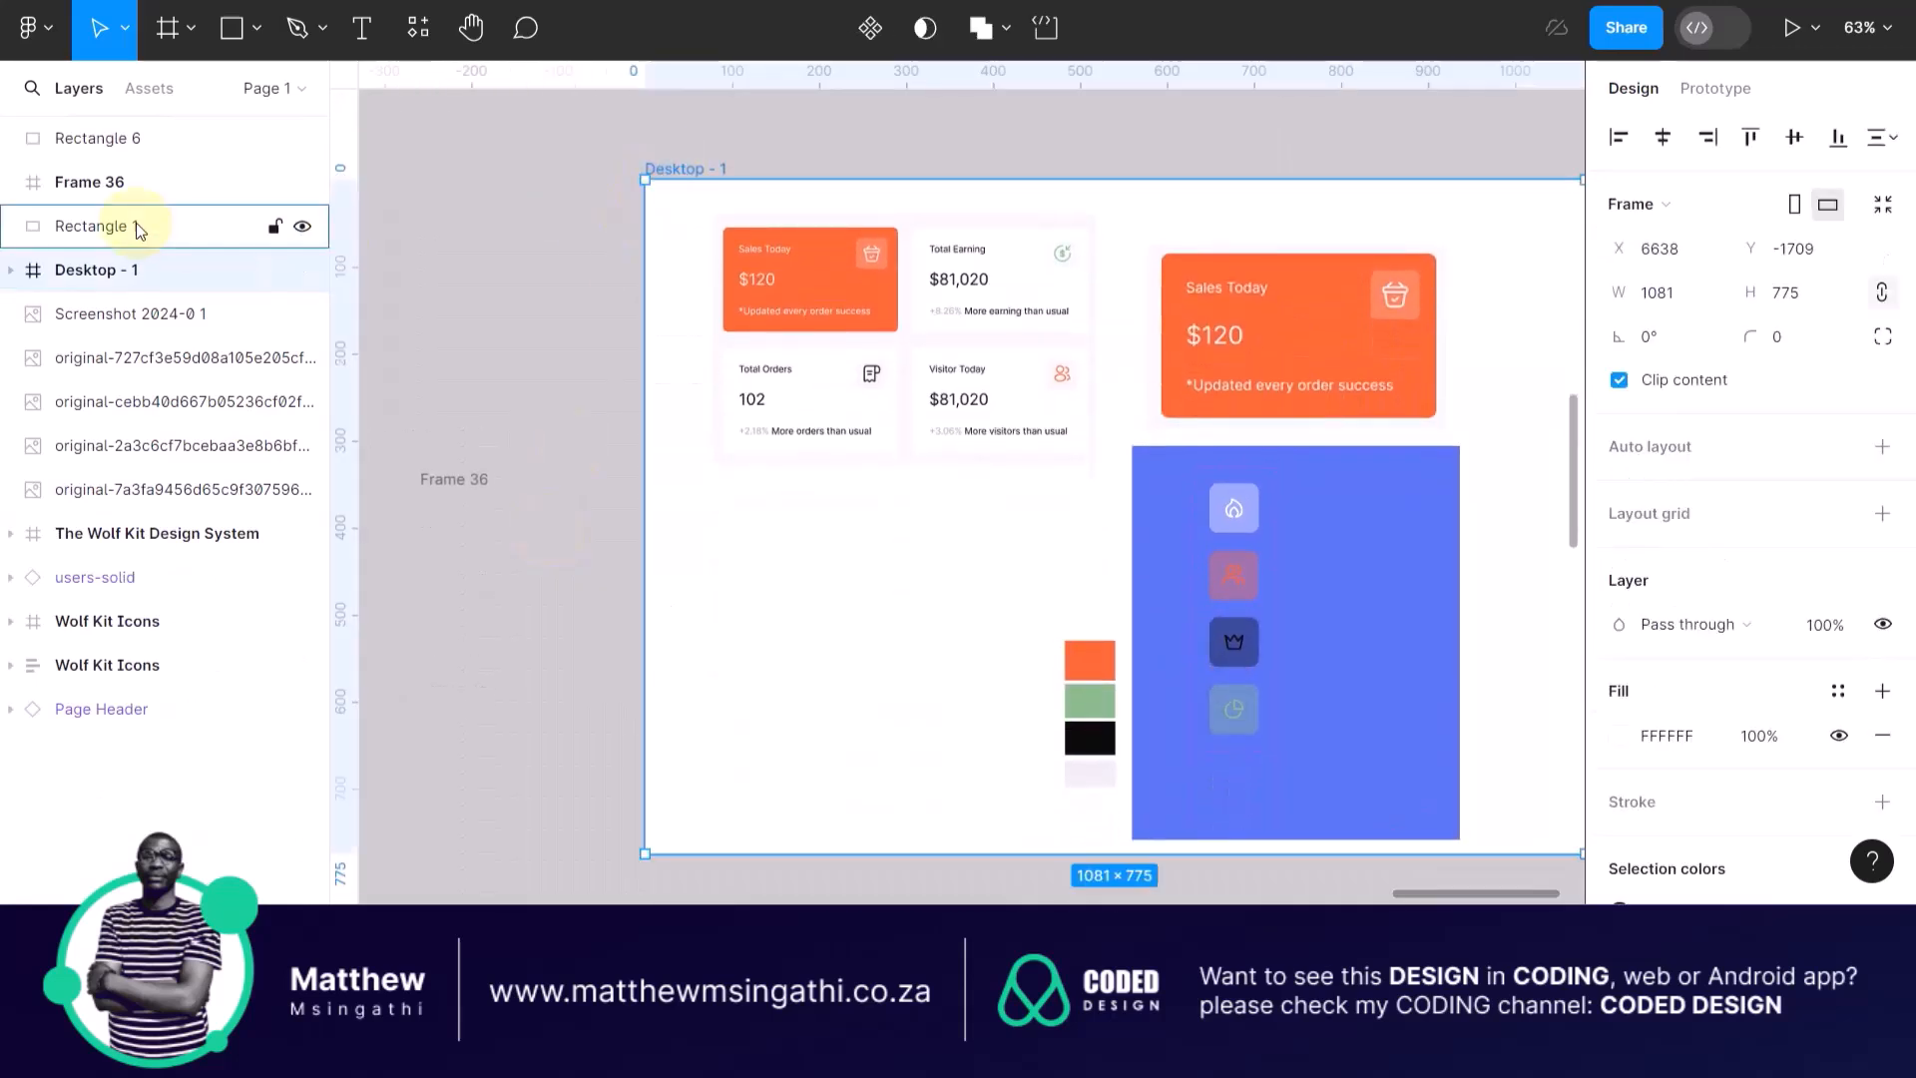
click(10, 270)
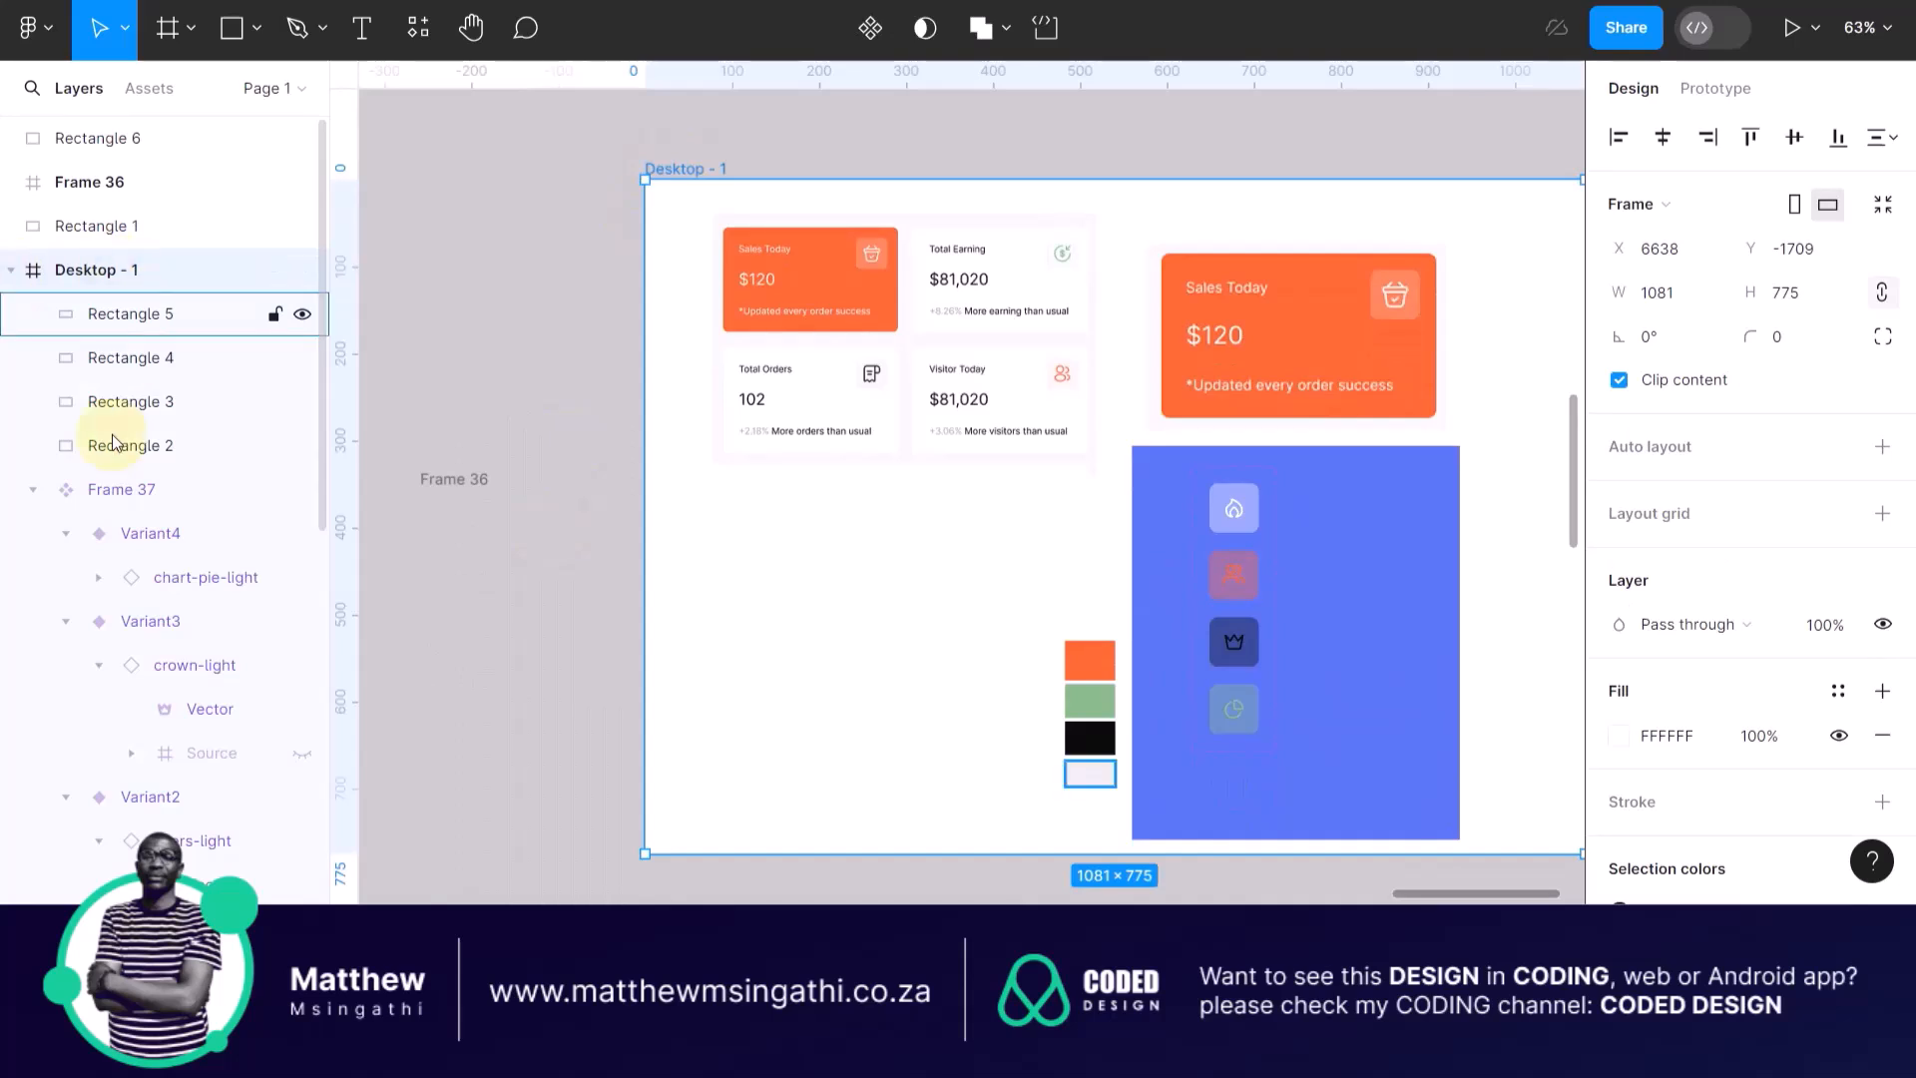
click(34, 491)
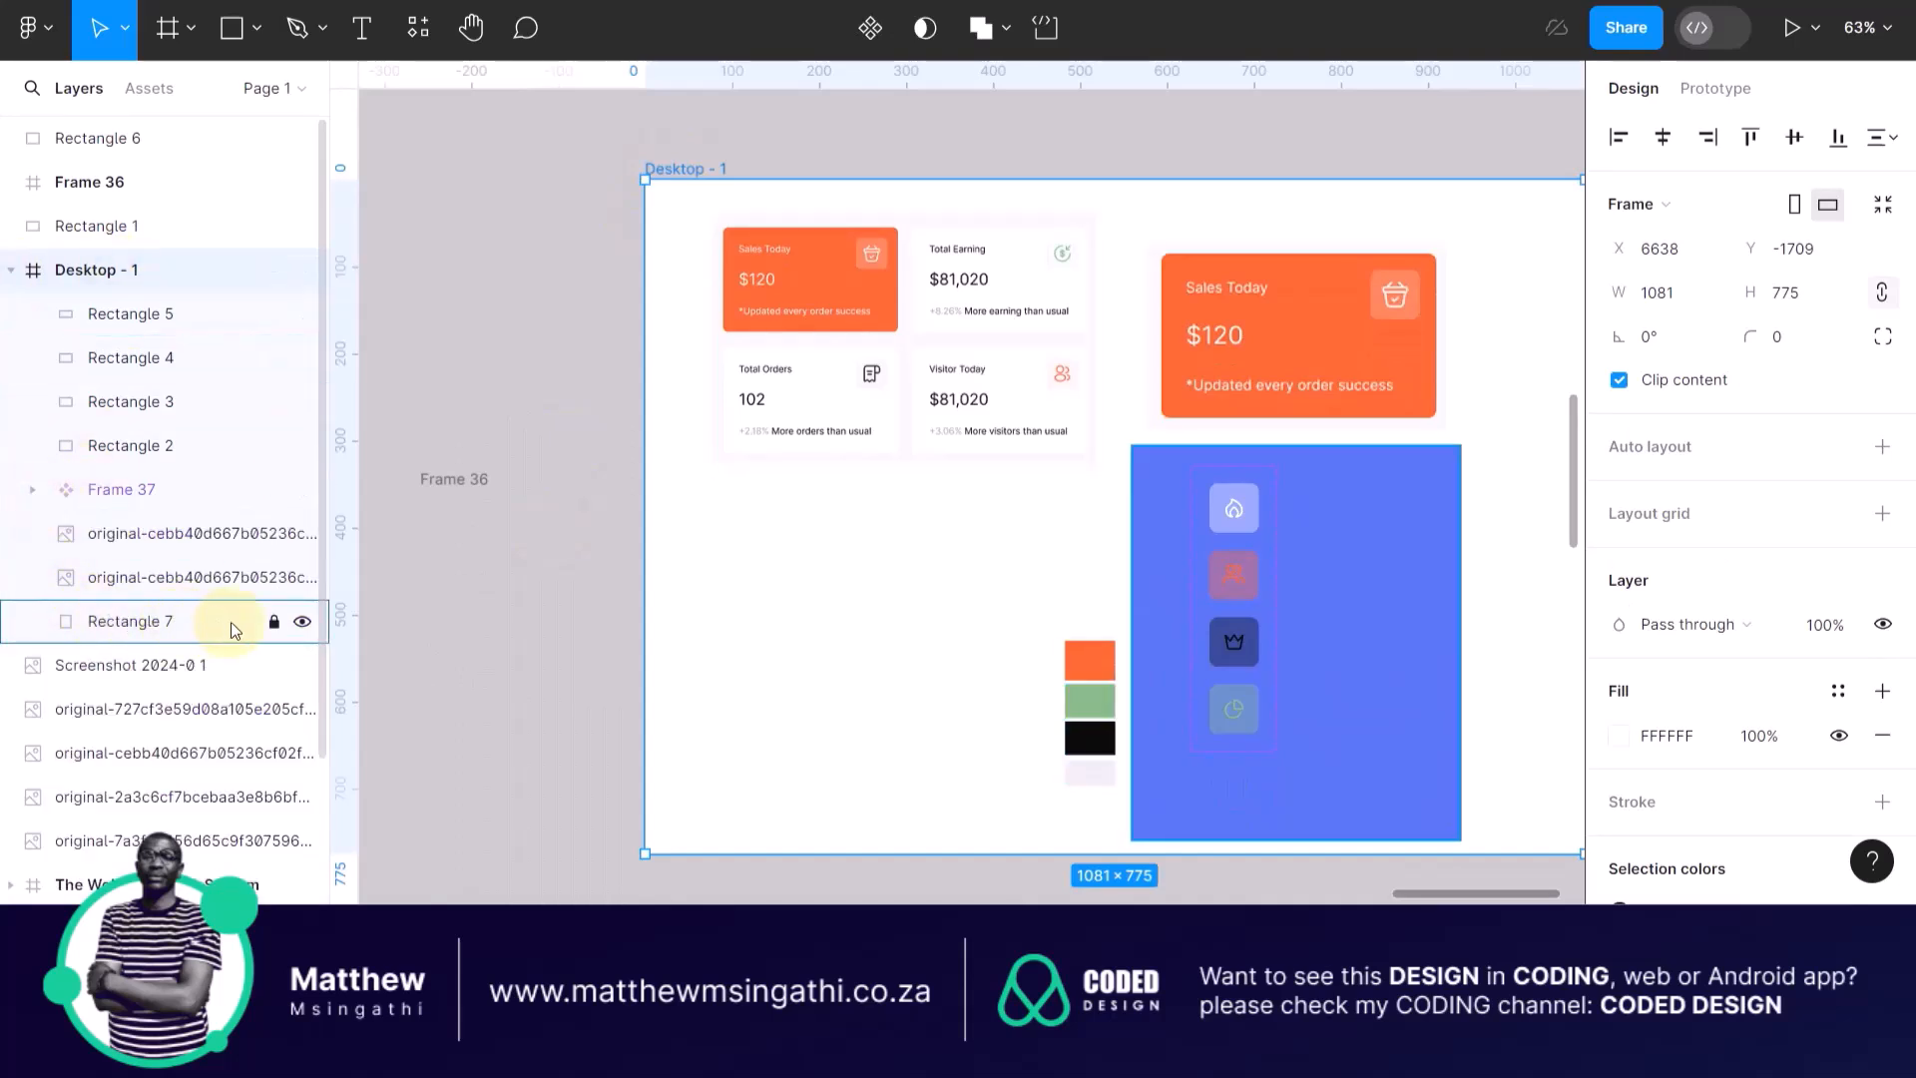
Unlock the blue background rectangle, Rectangle 7, and select it on the canvas.
click(274, 622)
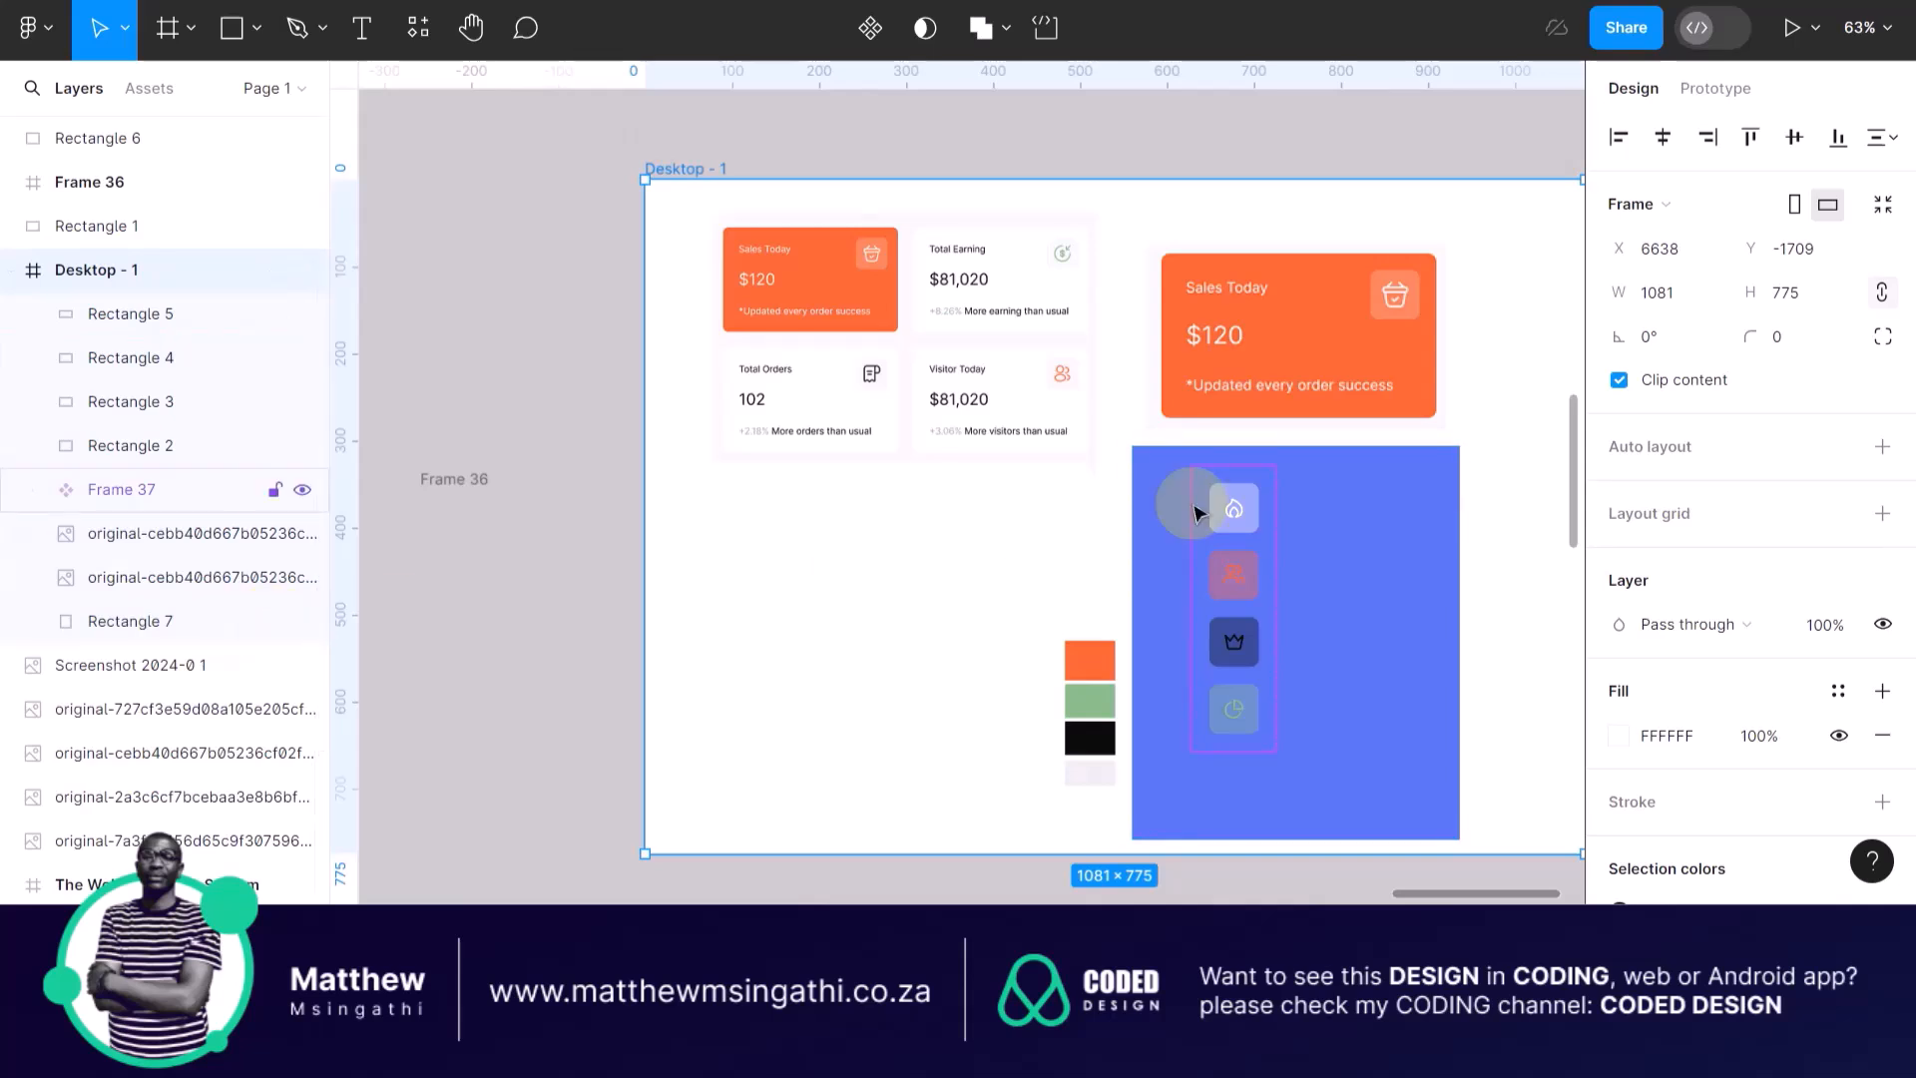
click(1155, 499)
scroll(1089, 548, right, 4)
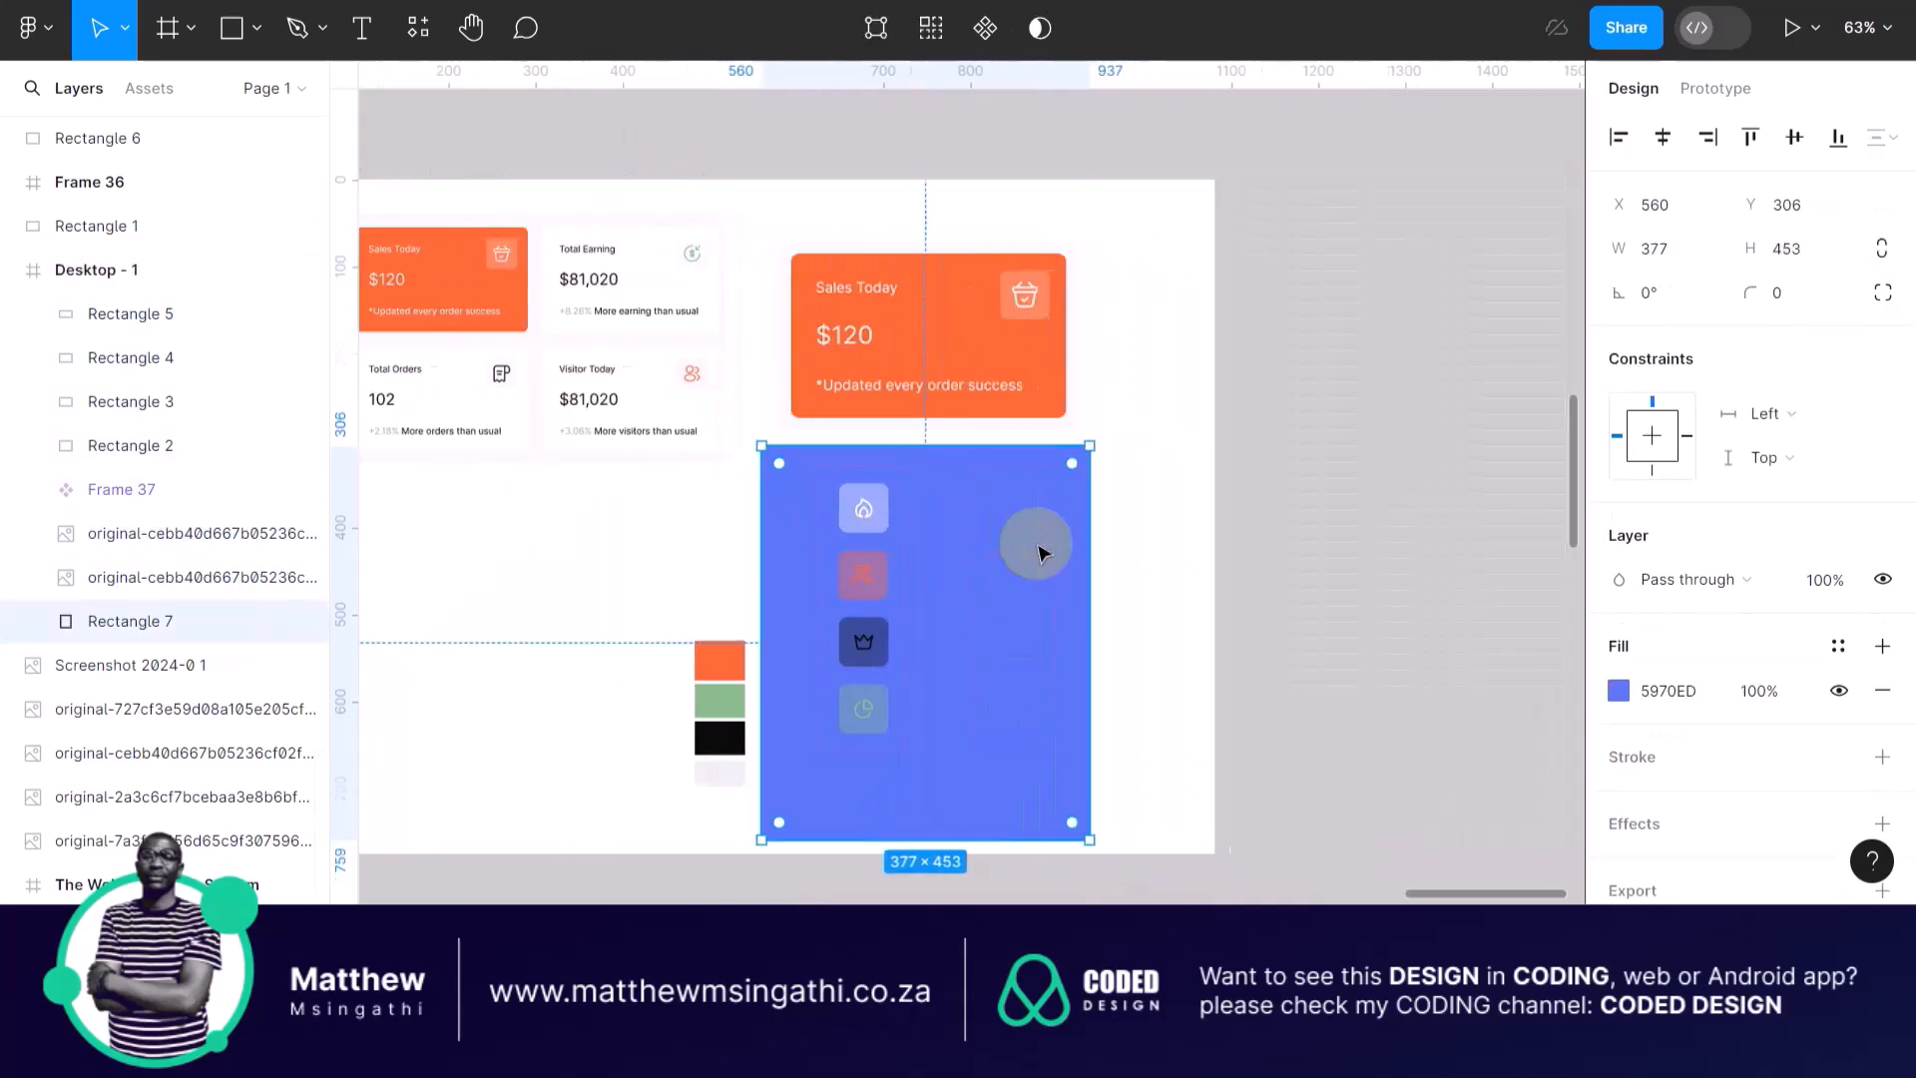
scroll(1038, 543, down, 1)
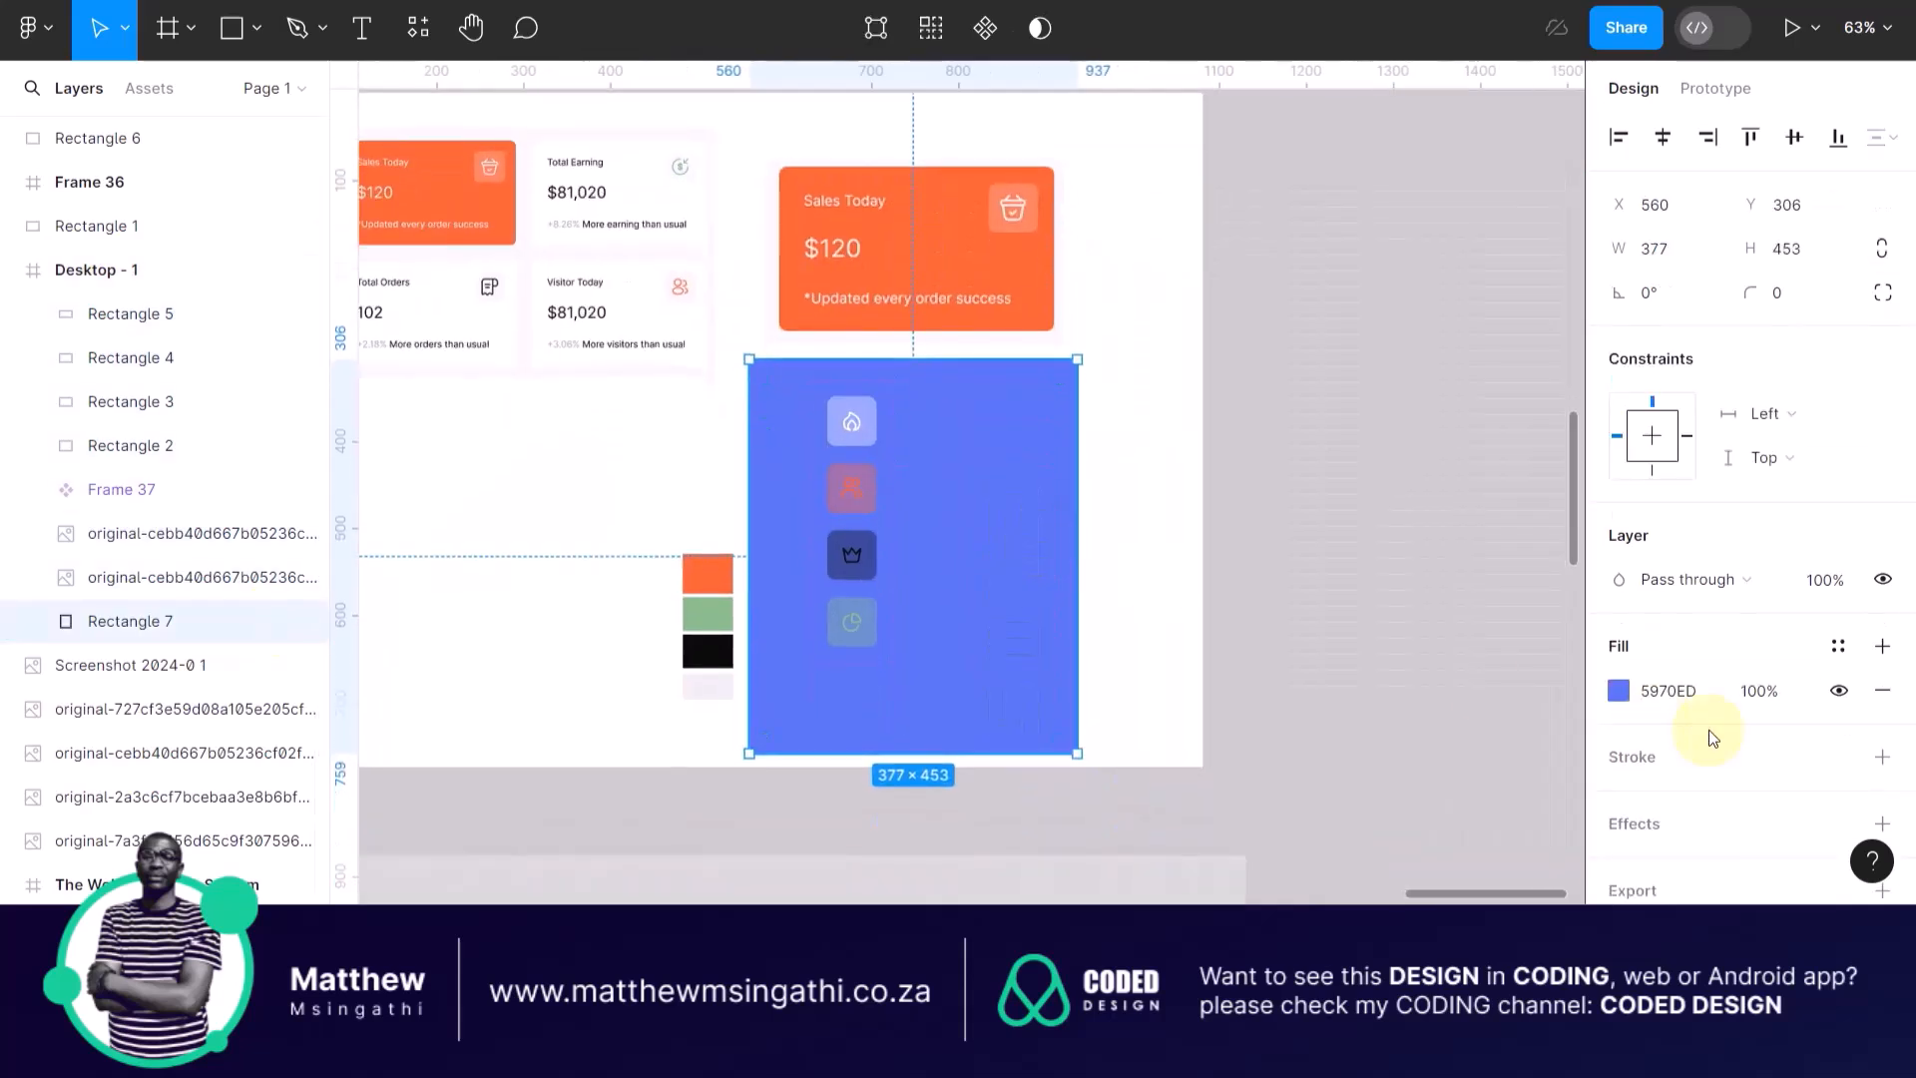
Try the orange swatch's color as Rectangle 7's fill, and set the fill to white (FFFFFF).
click(1618, 692)
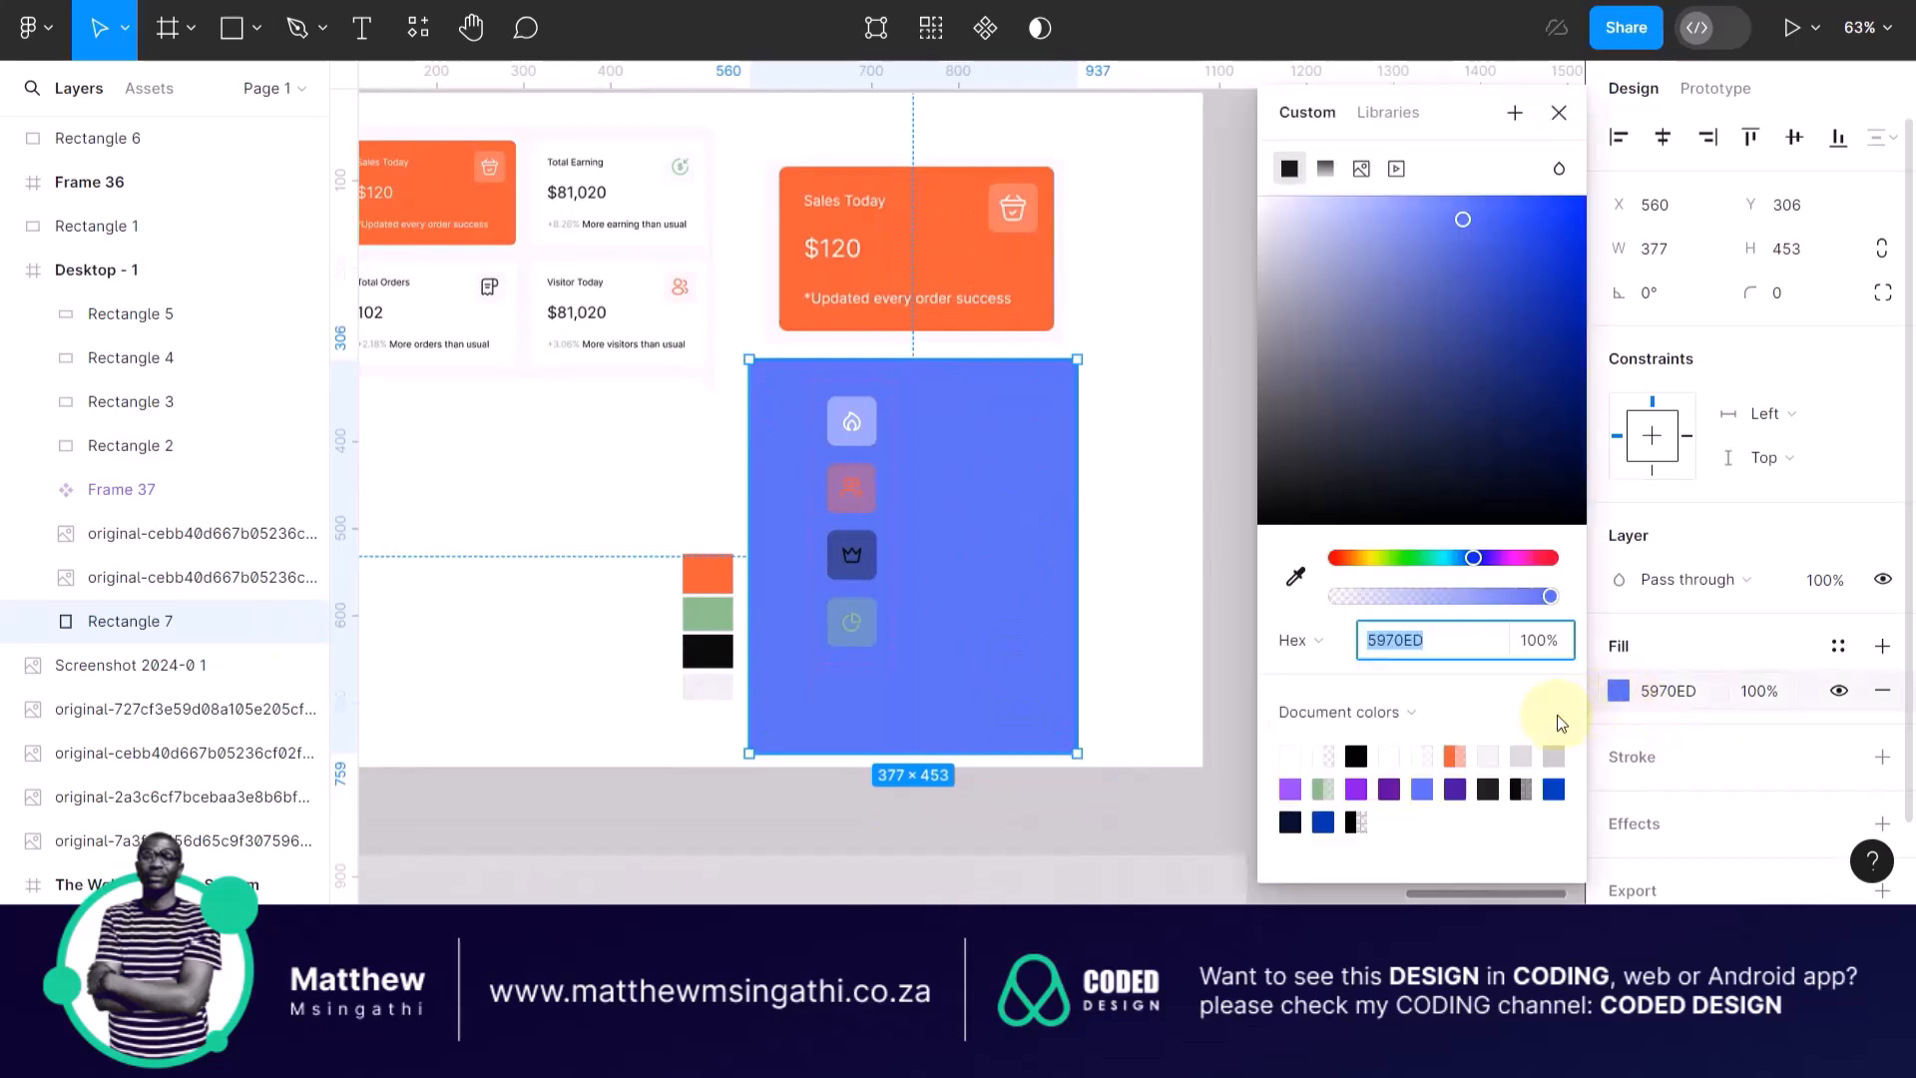
click(1294, 579)
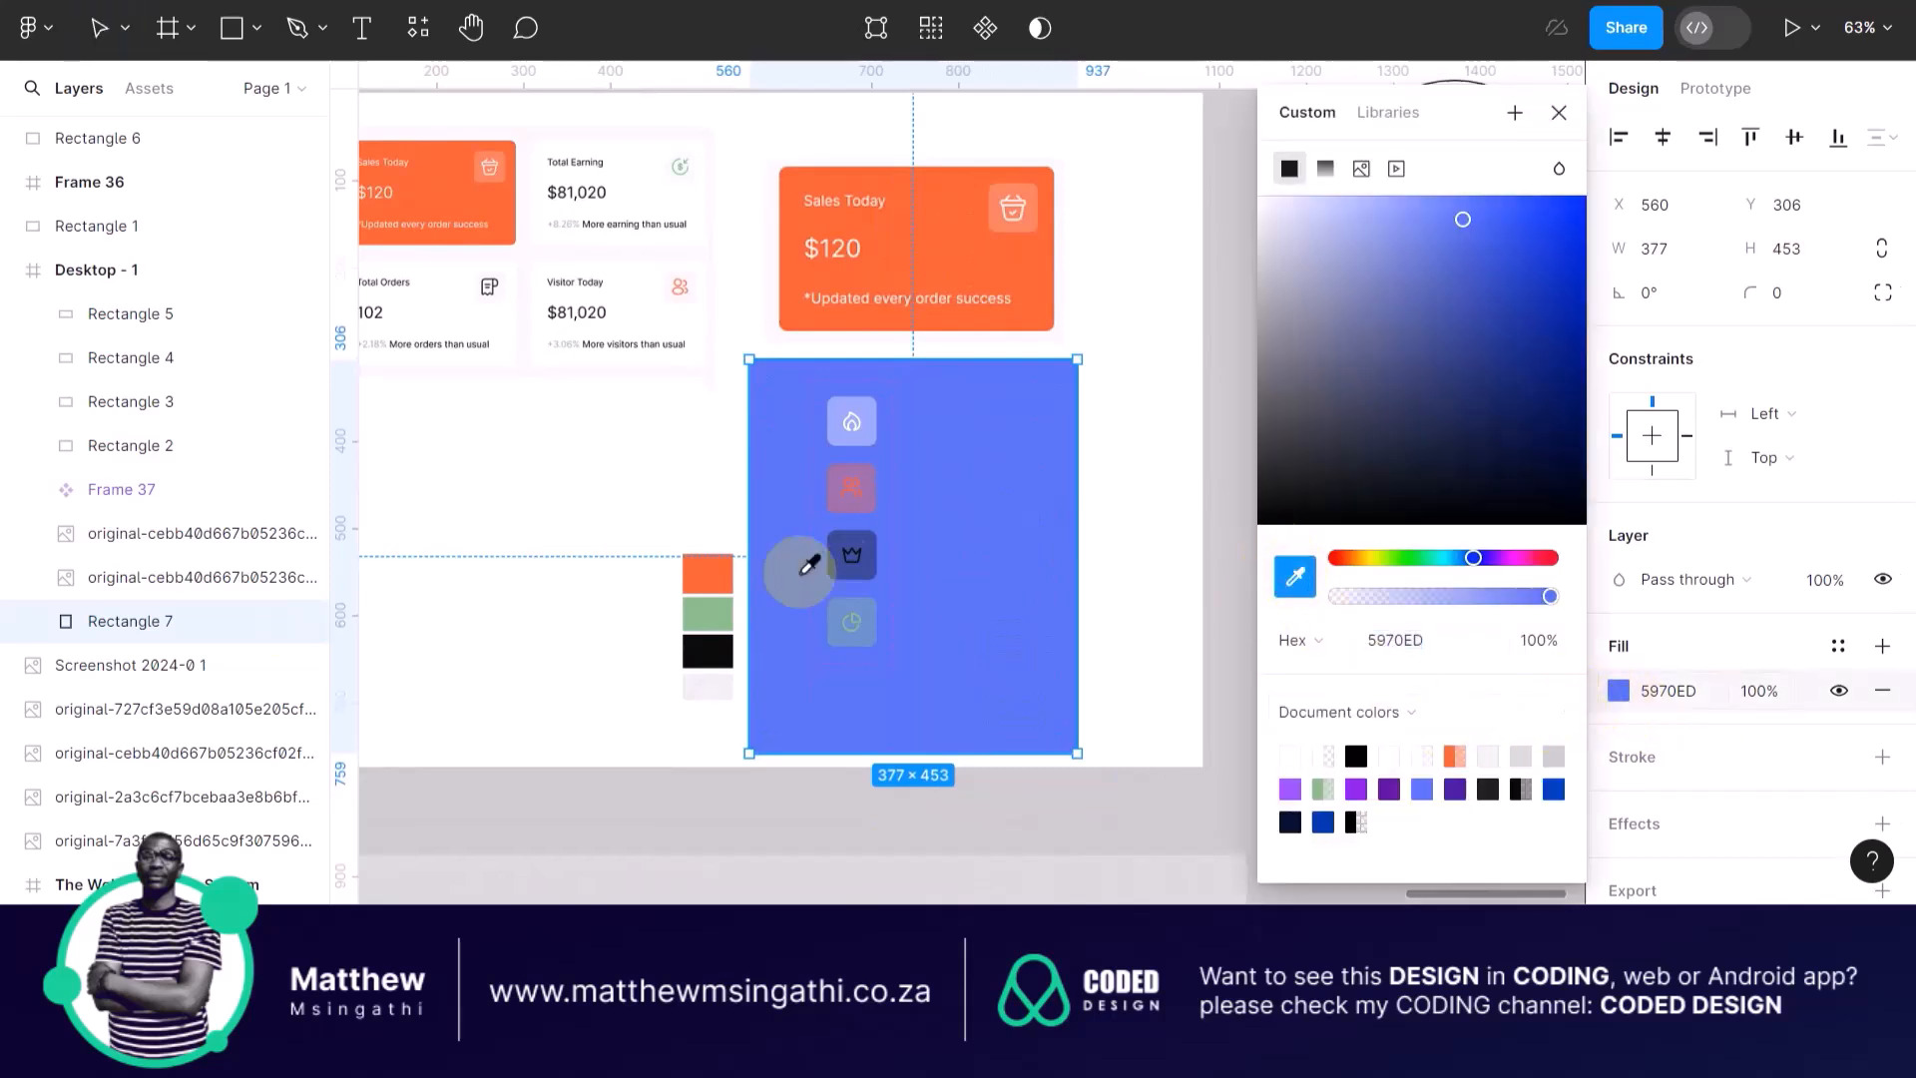
click(710, 577)
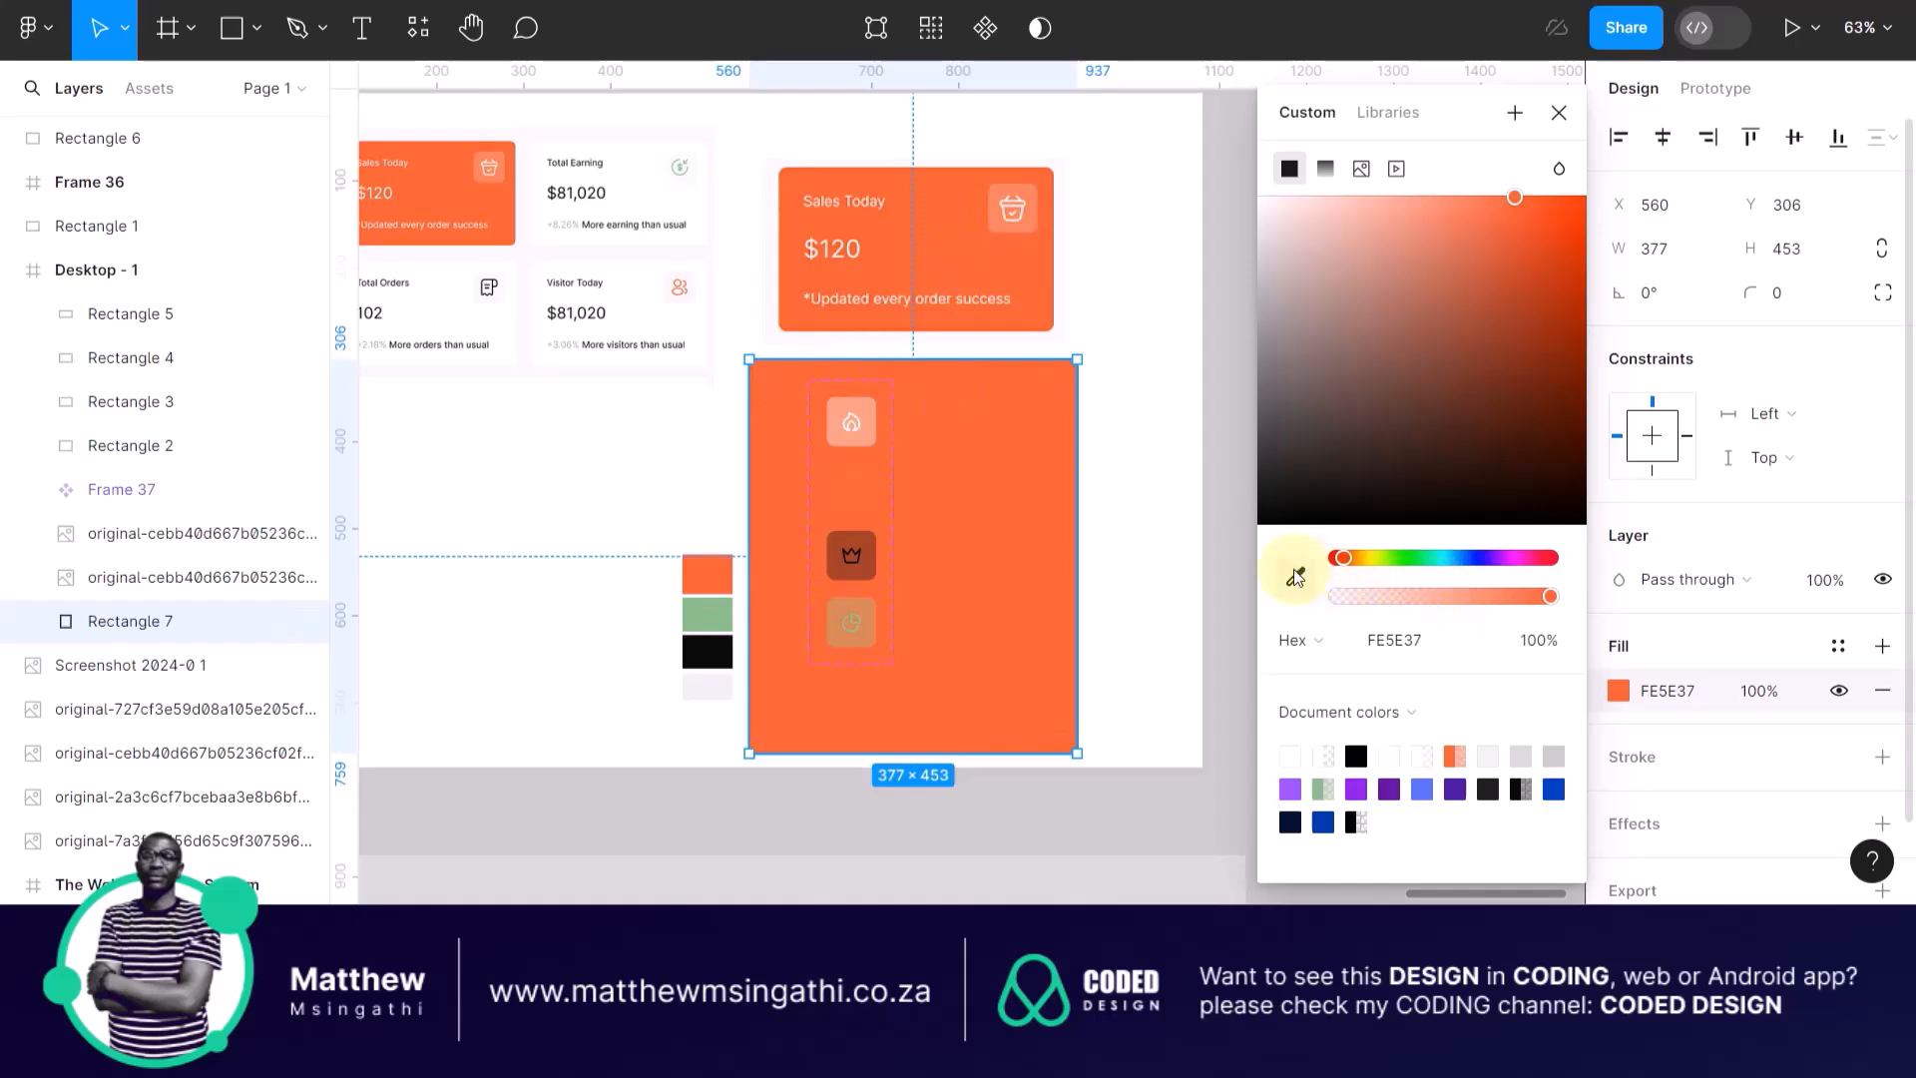
drag(1511, 200, 1230, 213)
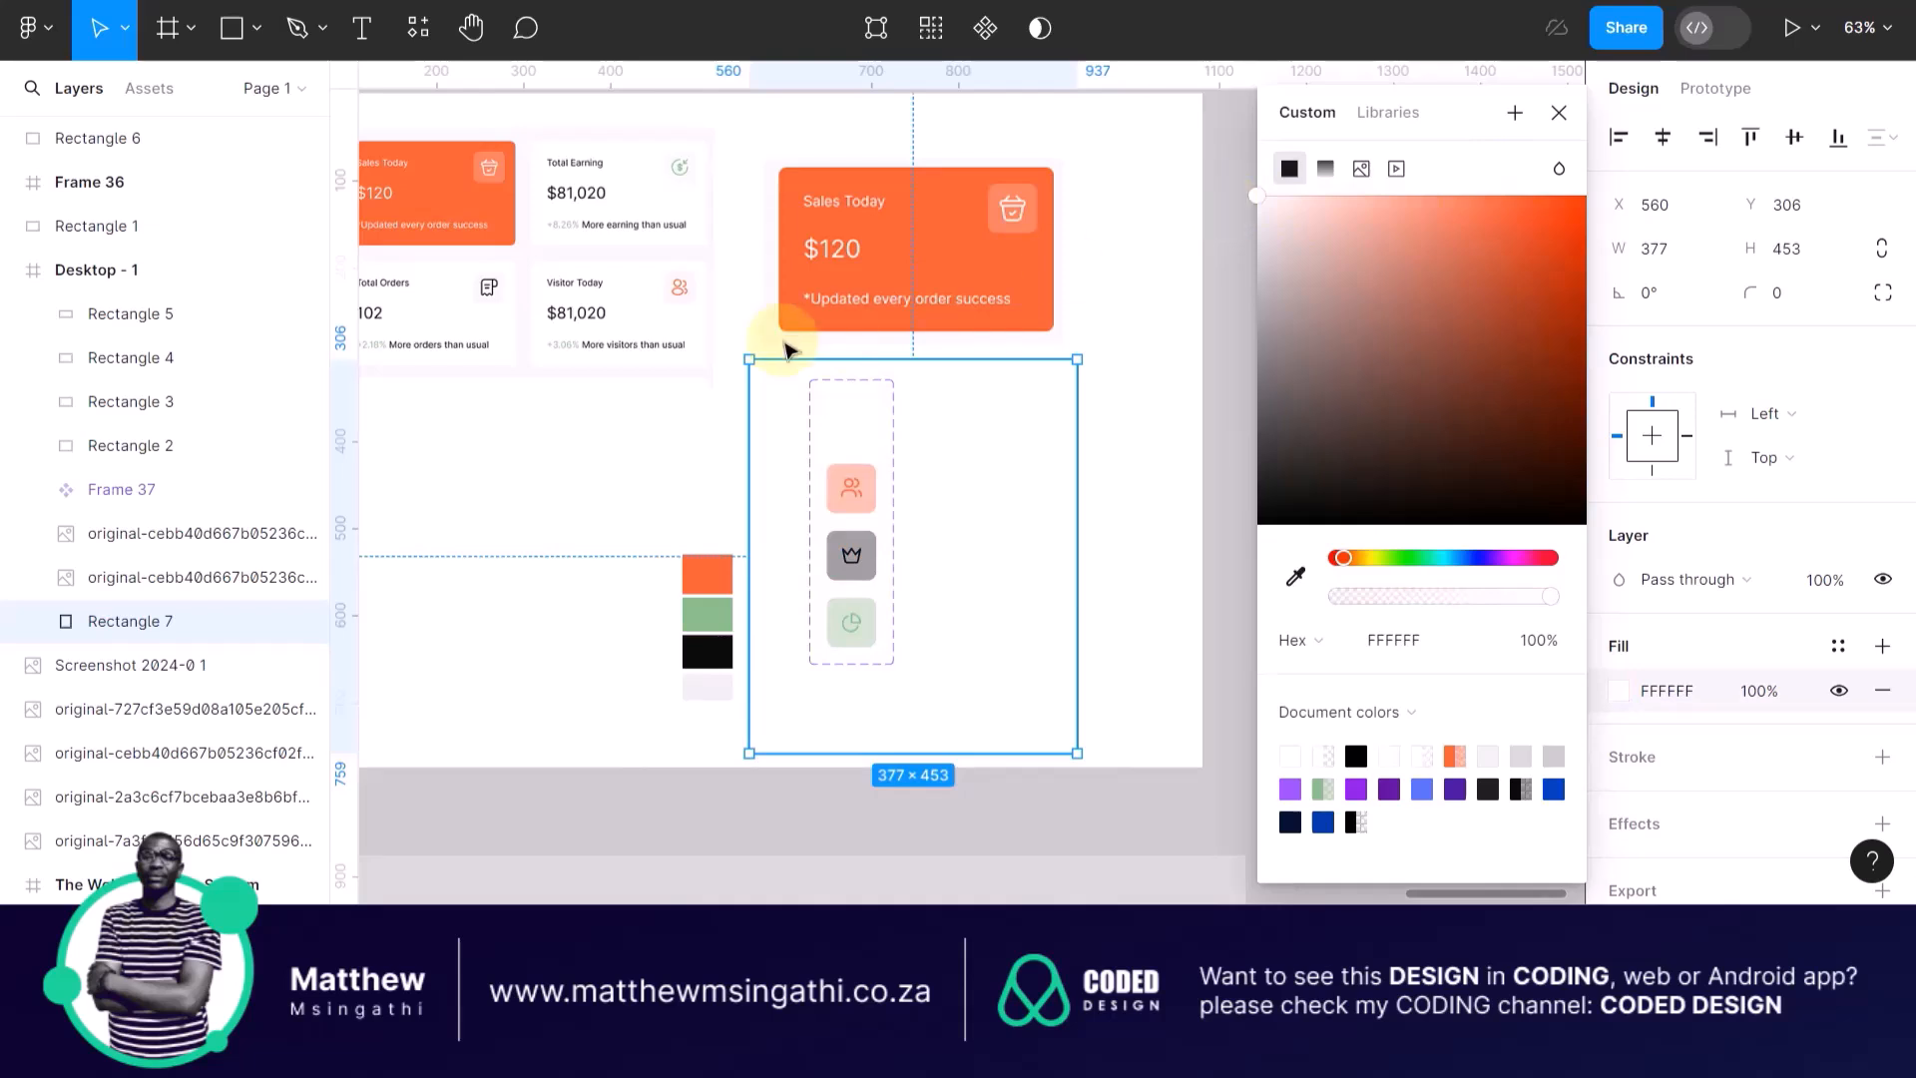
Examine the background tint behind the Total Orders receipt icon in the dashboard cards image.
scroll(486, 297, up, 5)
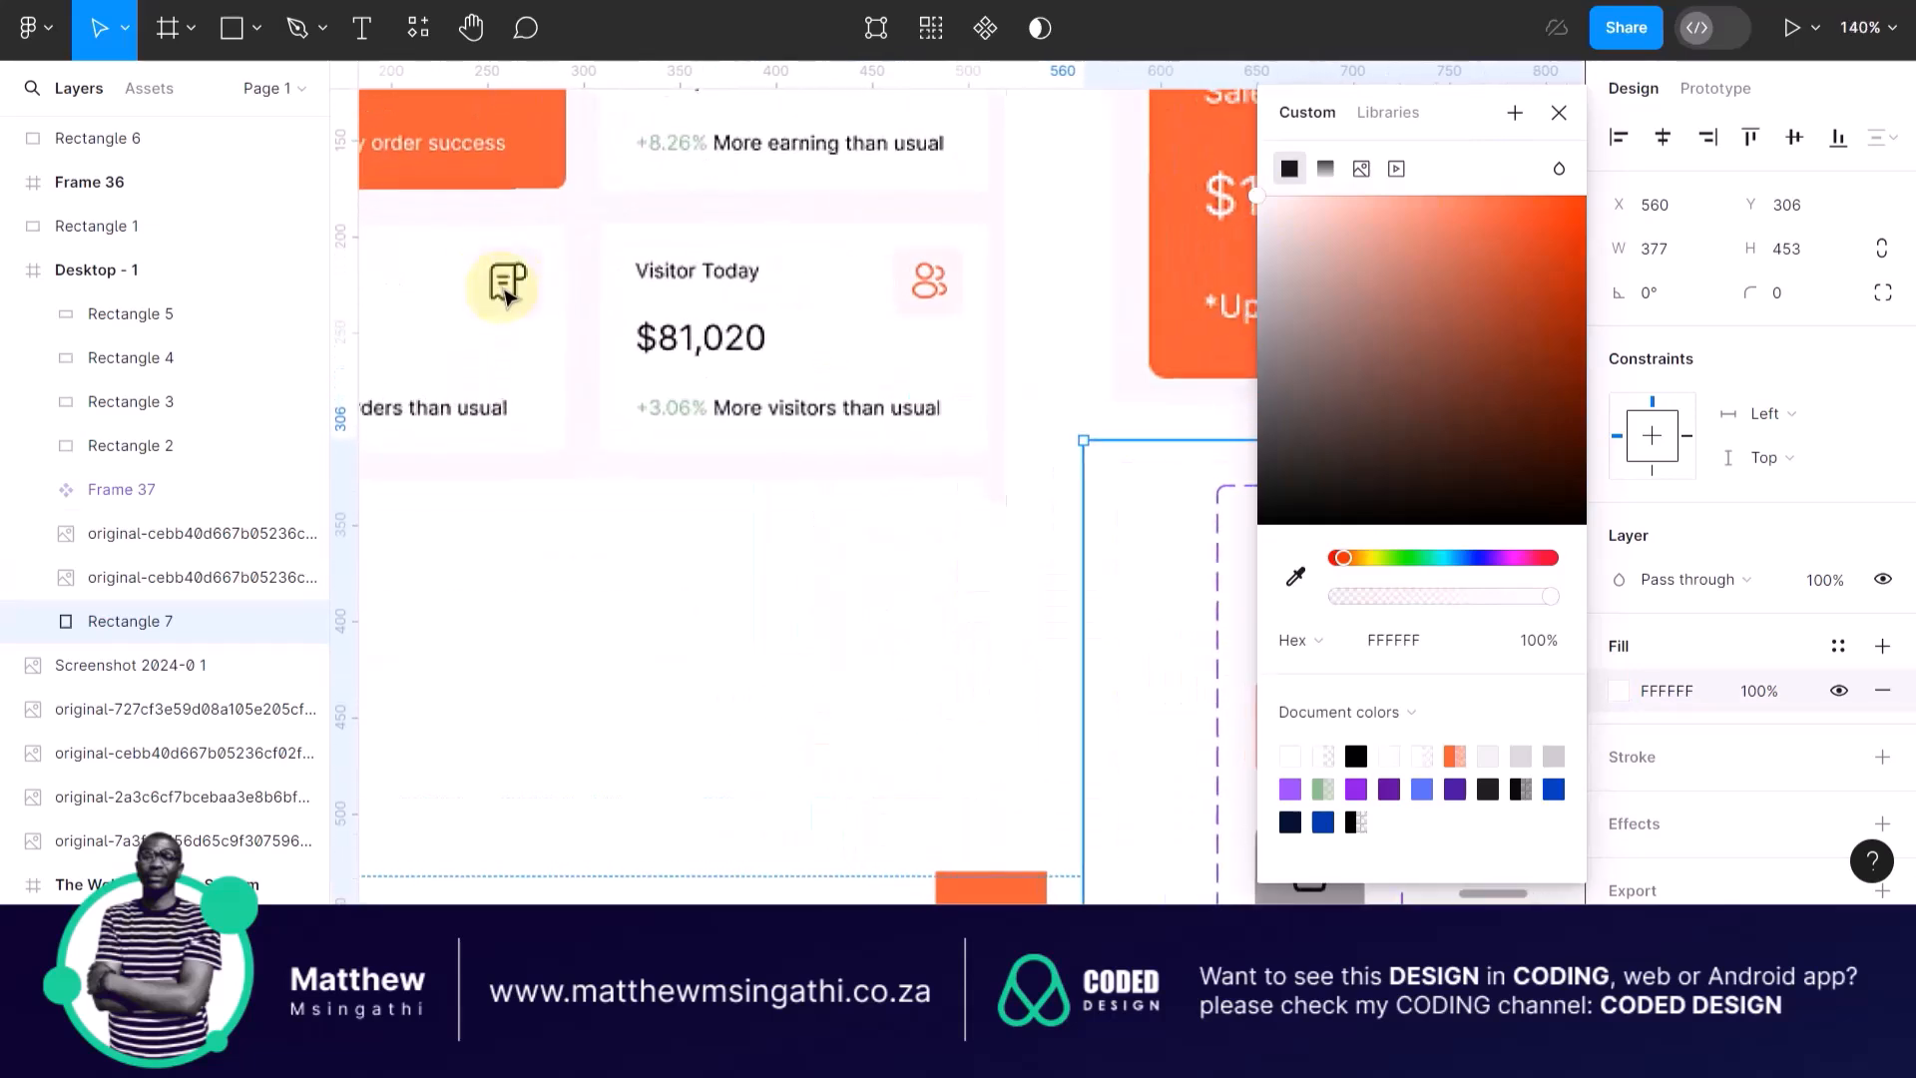
scroll(711, 414, down, 2)
scroll(505, 333, up, 2)
scroll(505, 334, up, 5)
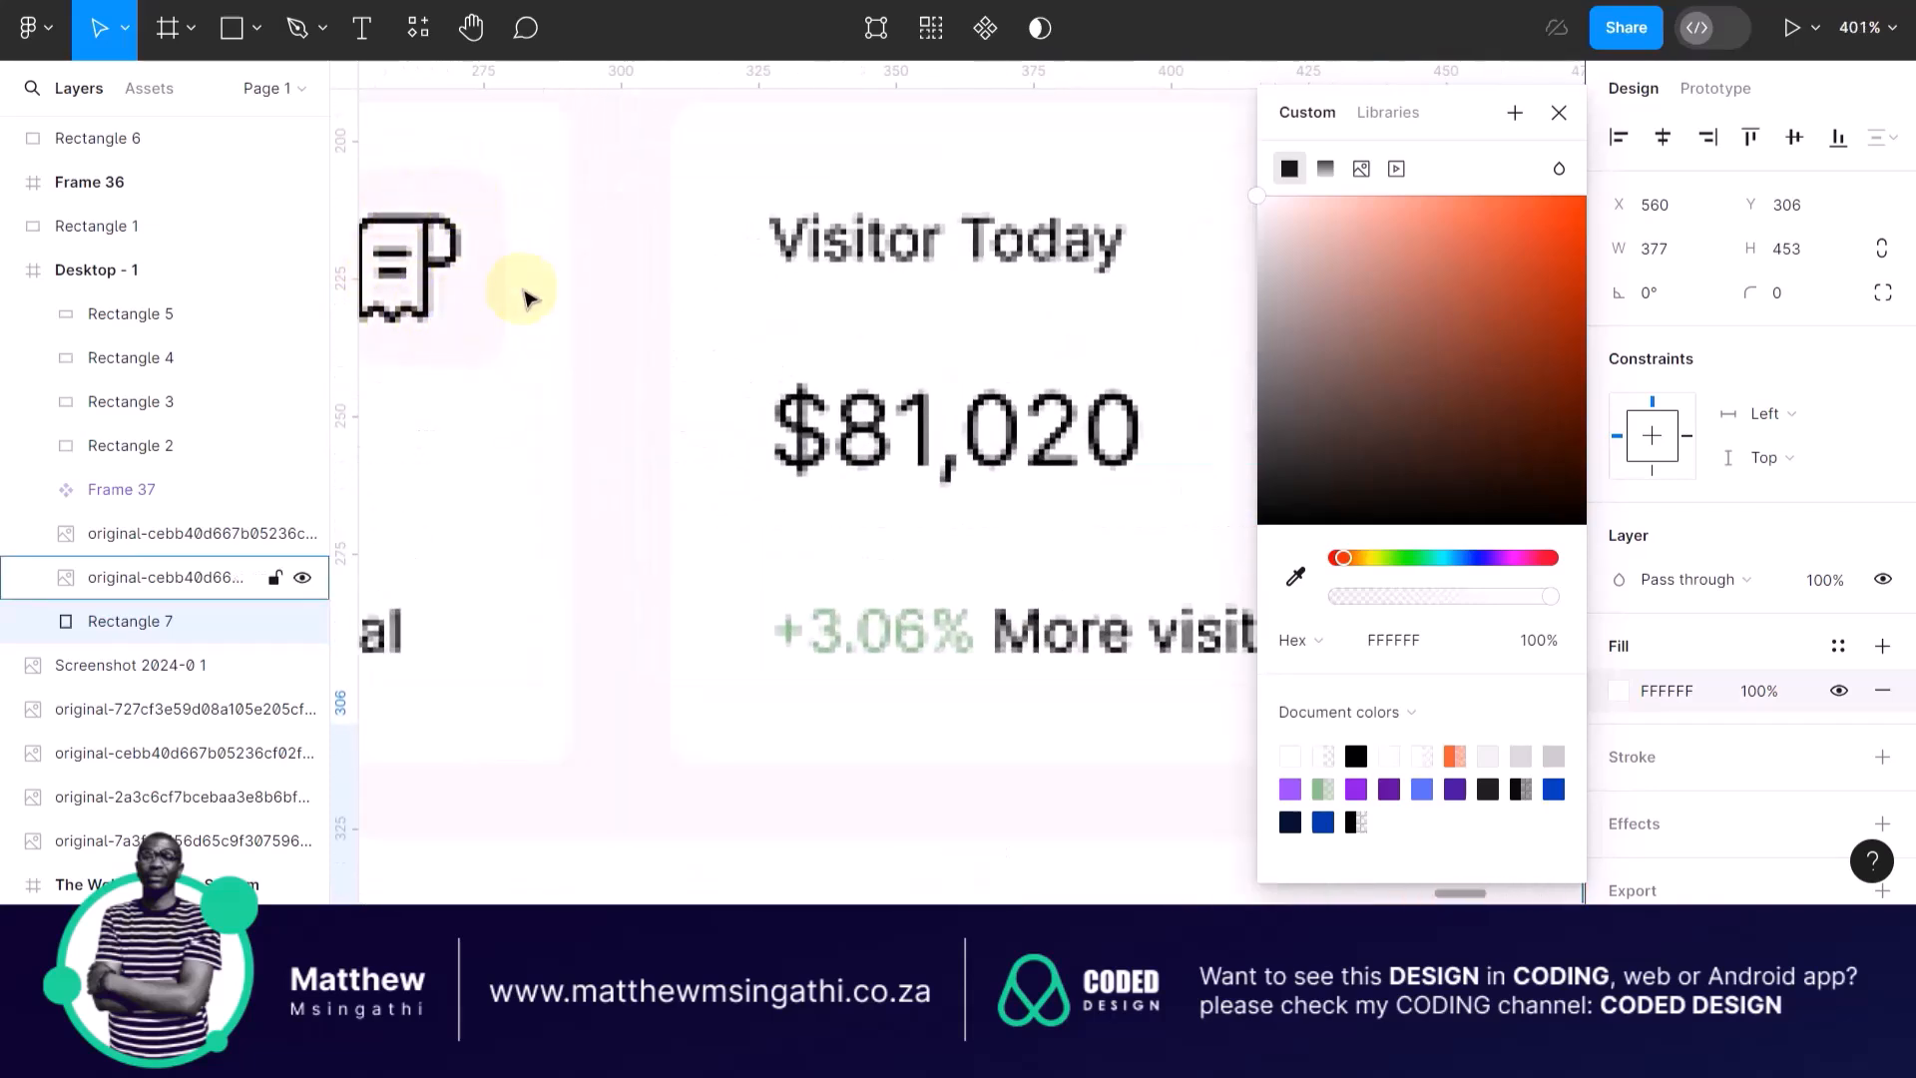
scroll(526, 299, down, 5)
scroll(766, 489, down, 3)
scroll(785, 582, down, 3)
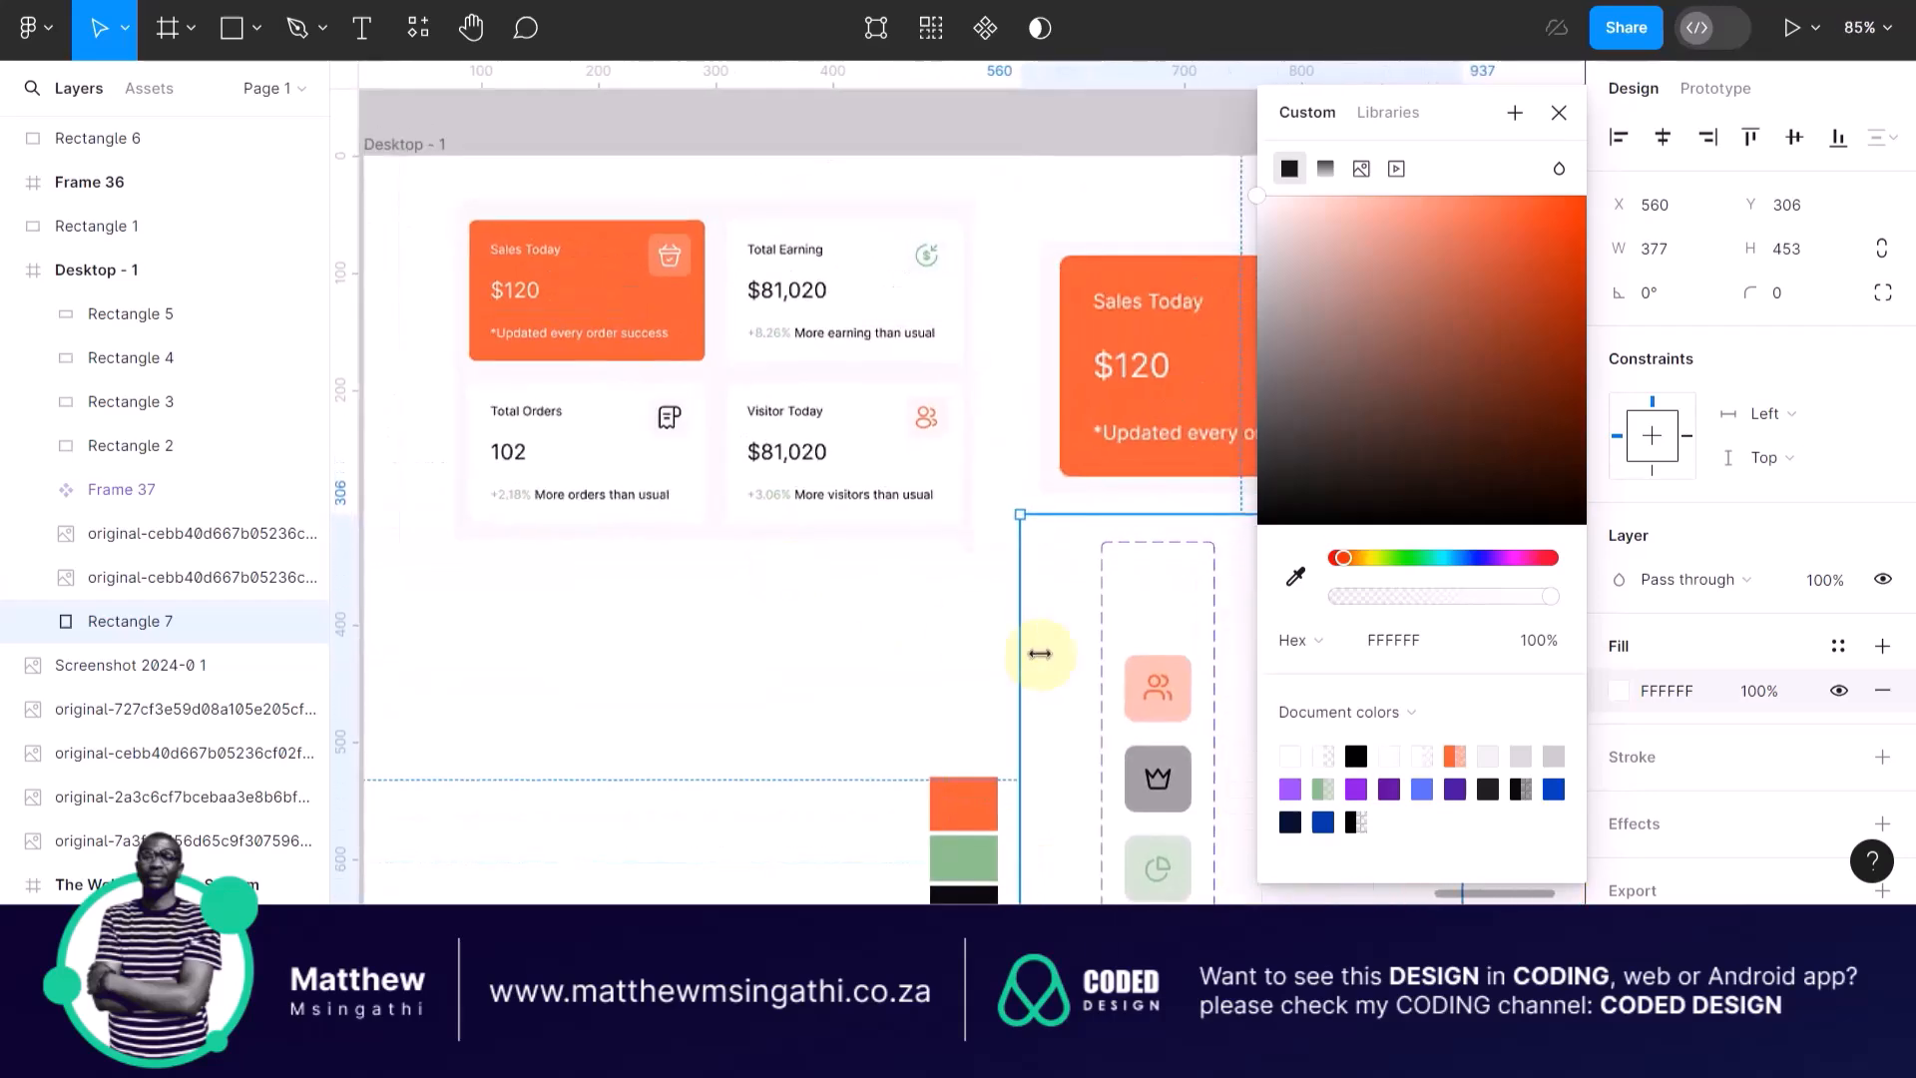
Compare the Total Earning and Visitor Today icon backgrounds with those of the colored icon variants.
scroll(1046, 659, right, 2)
scroll(1046, 659, down, 1)
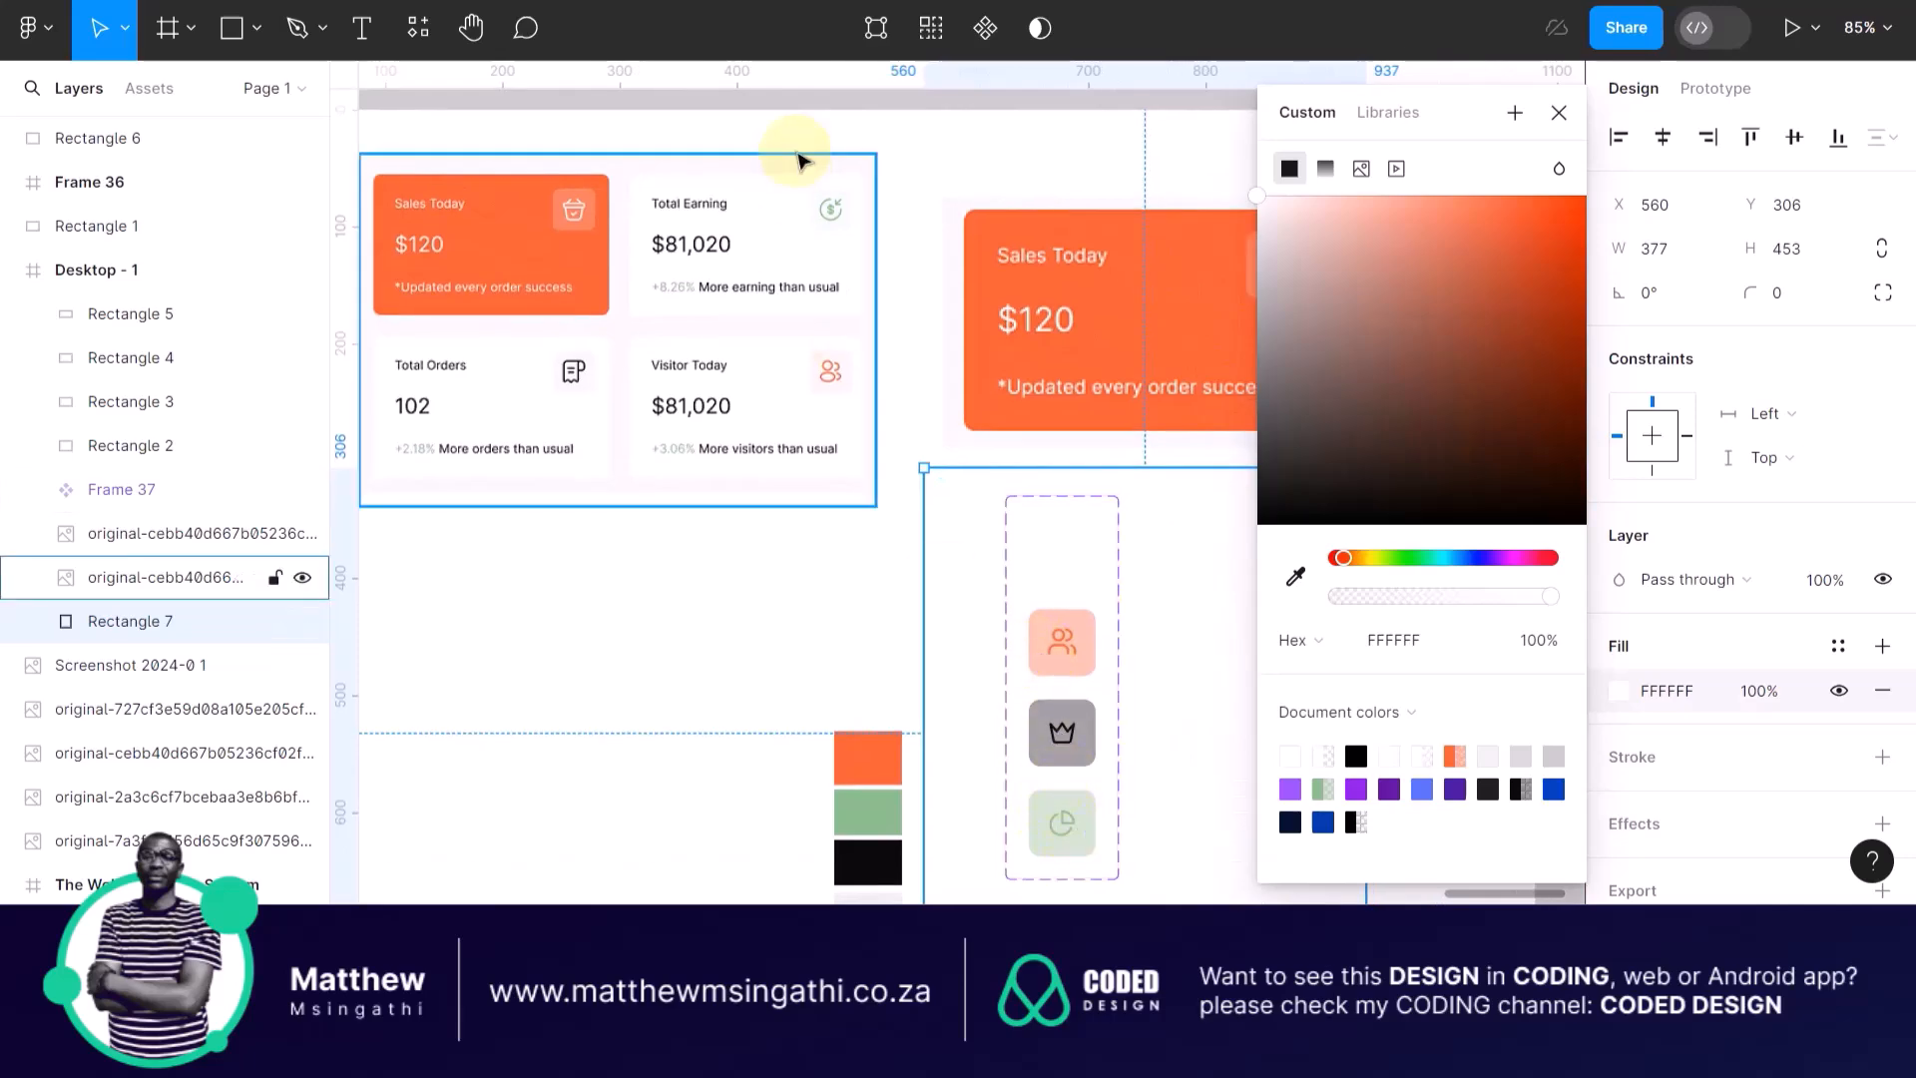
scroll(795, 159, up, 5)
scroll(872, 239, up, 2)
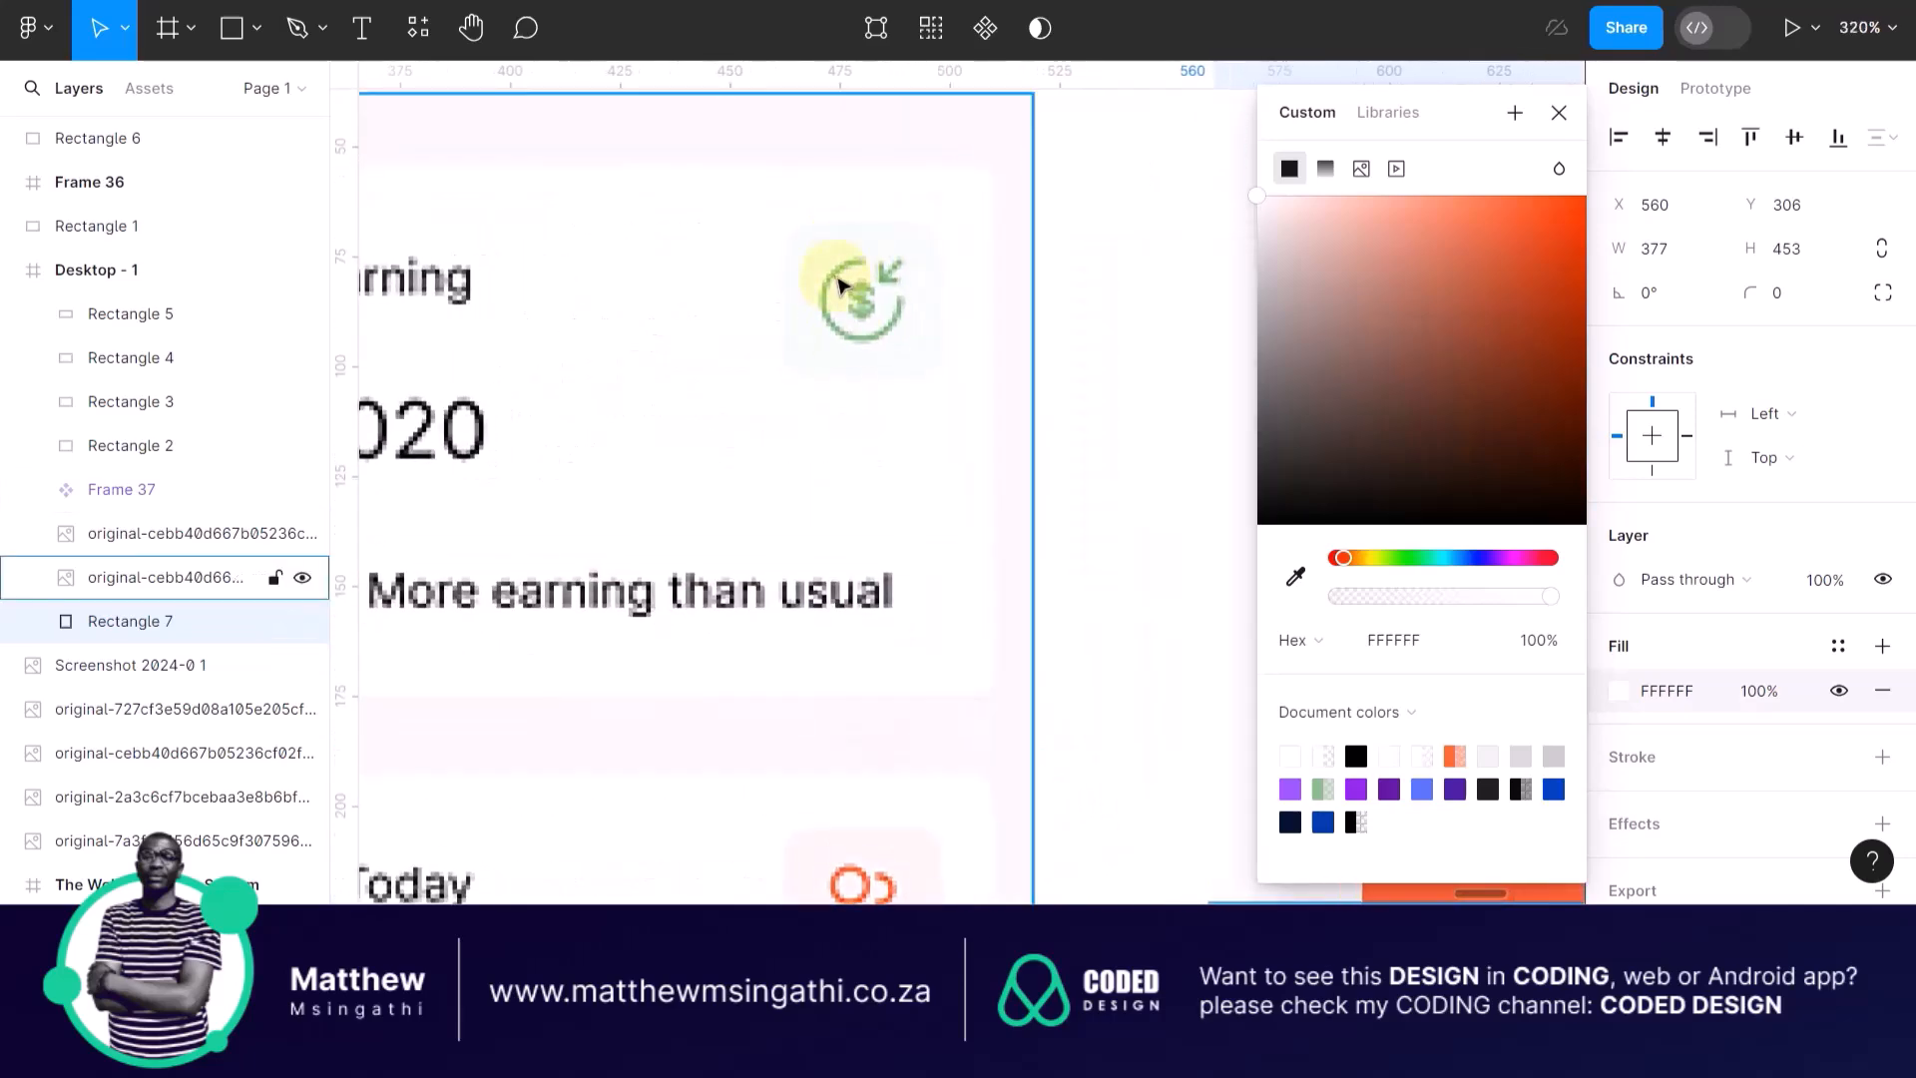
scroll(841, 296, down, 6)
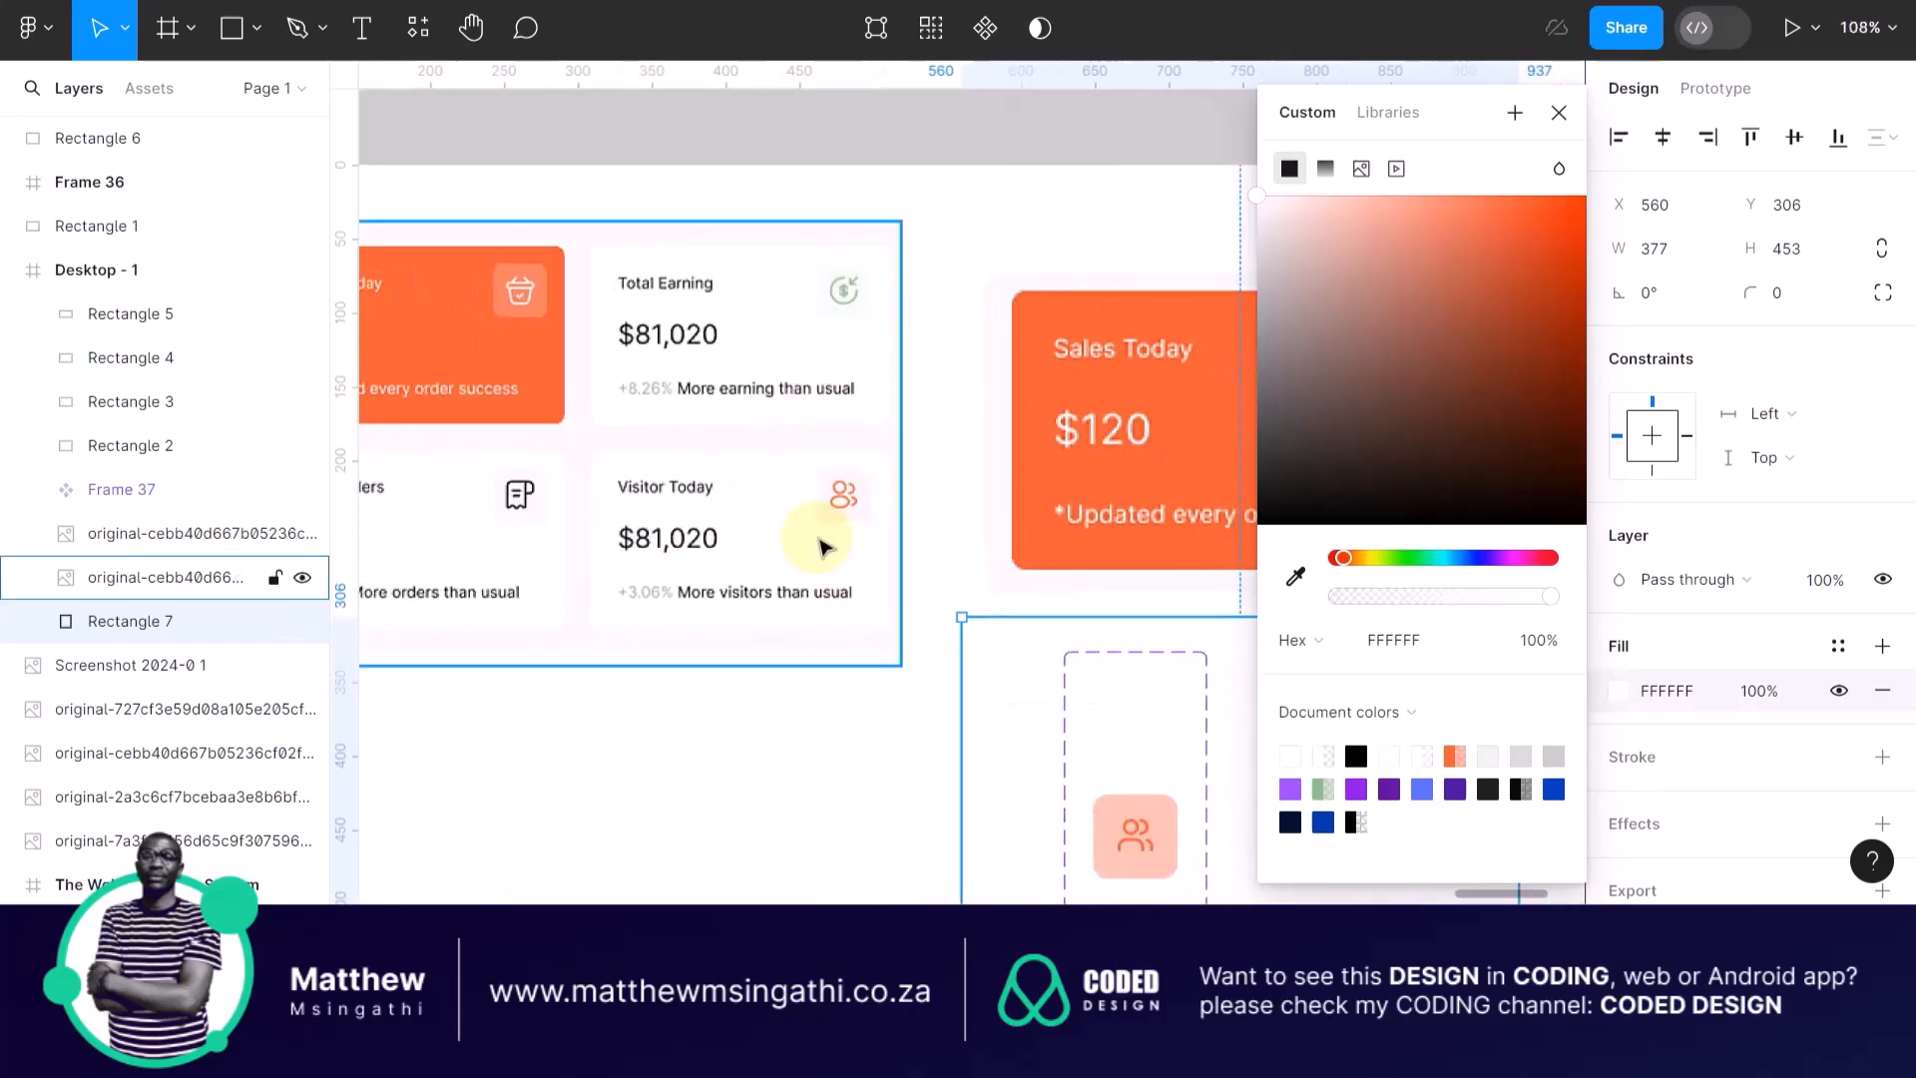
scroll(821, 545, down, 3)
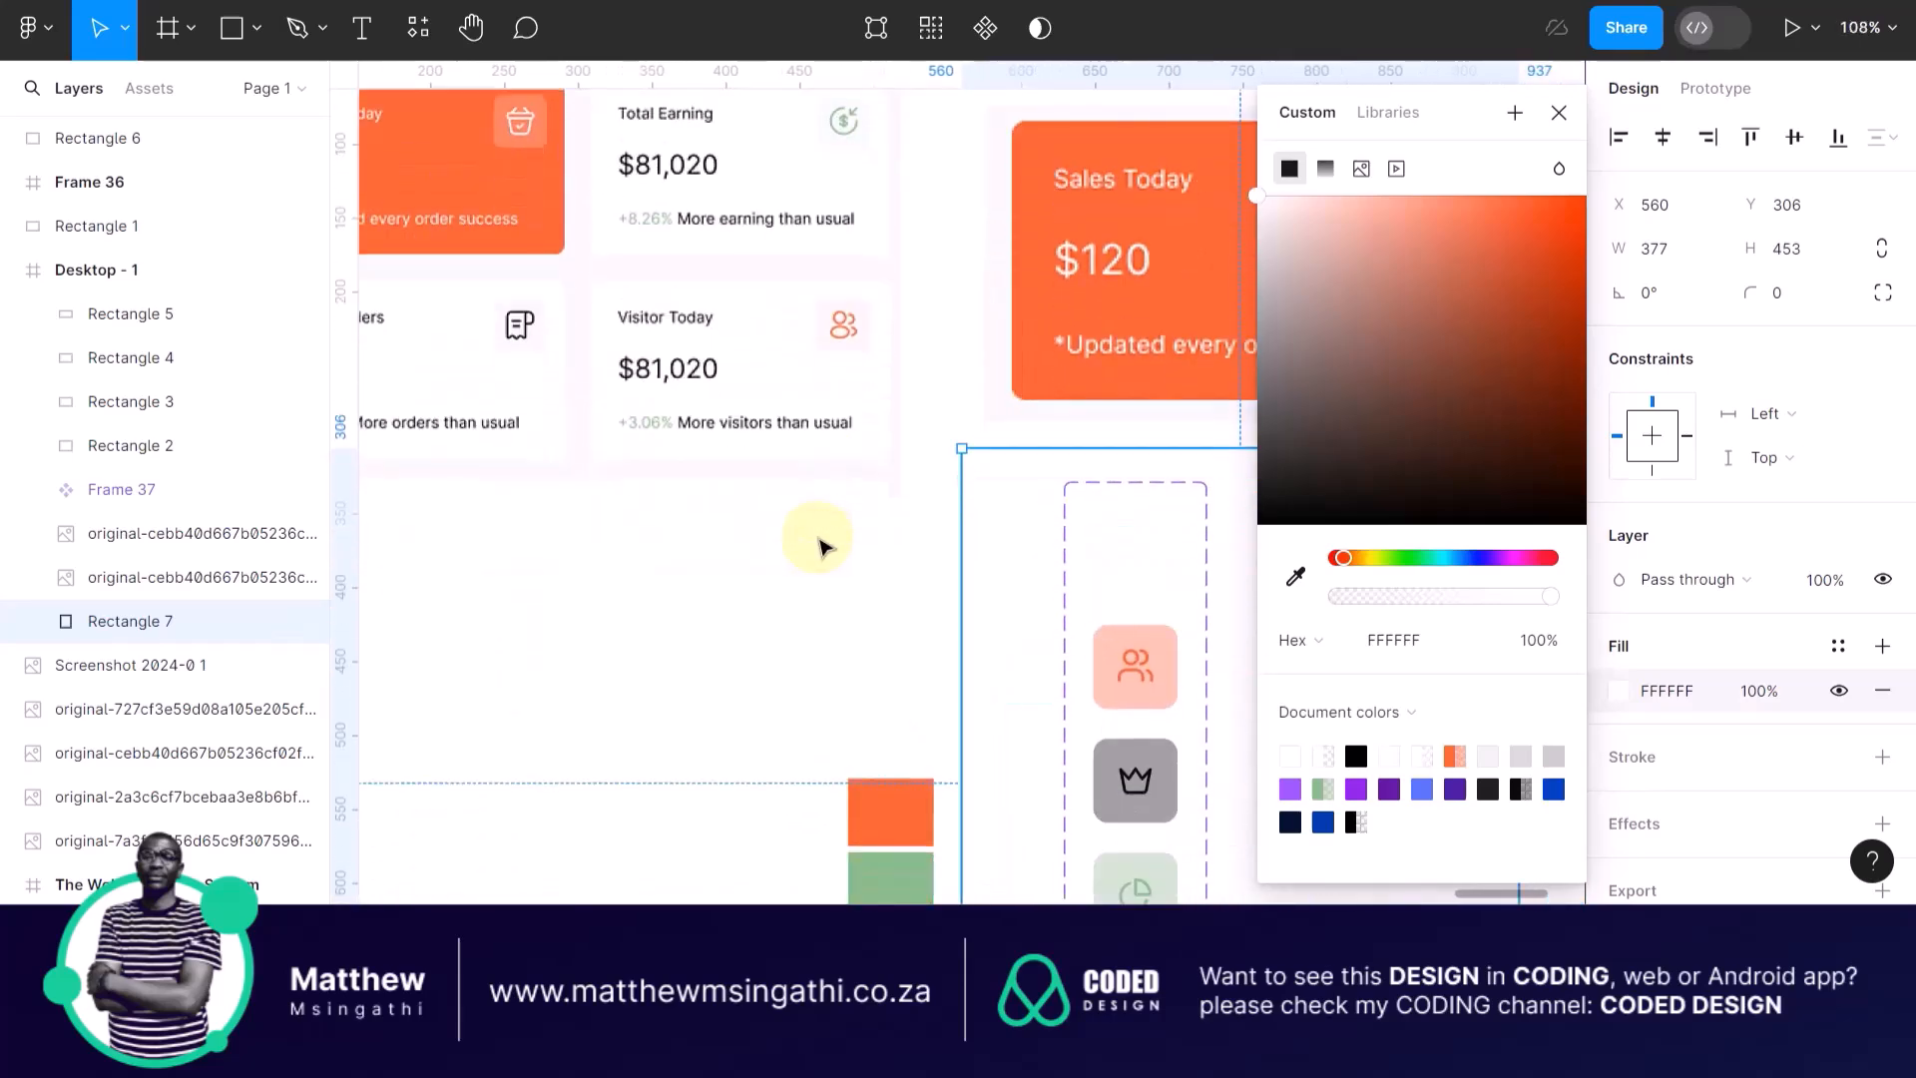
scroll(817, 373, down, 2)
scroll(877, 283, right, 1)
scroll(876, 283, up, 1)
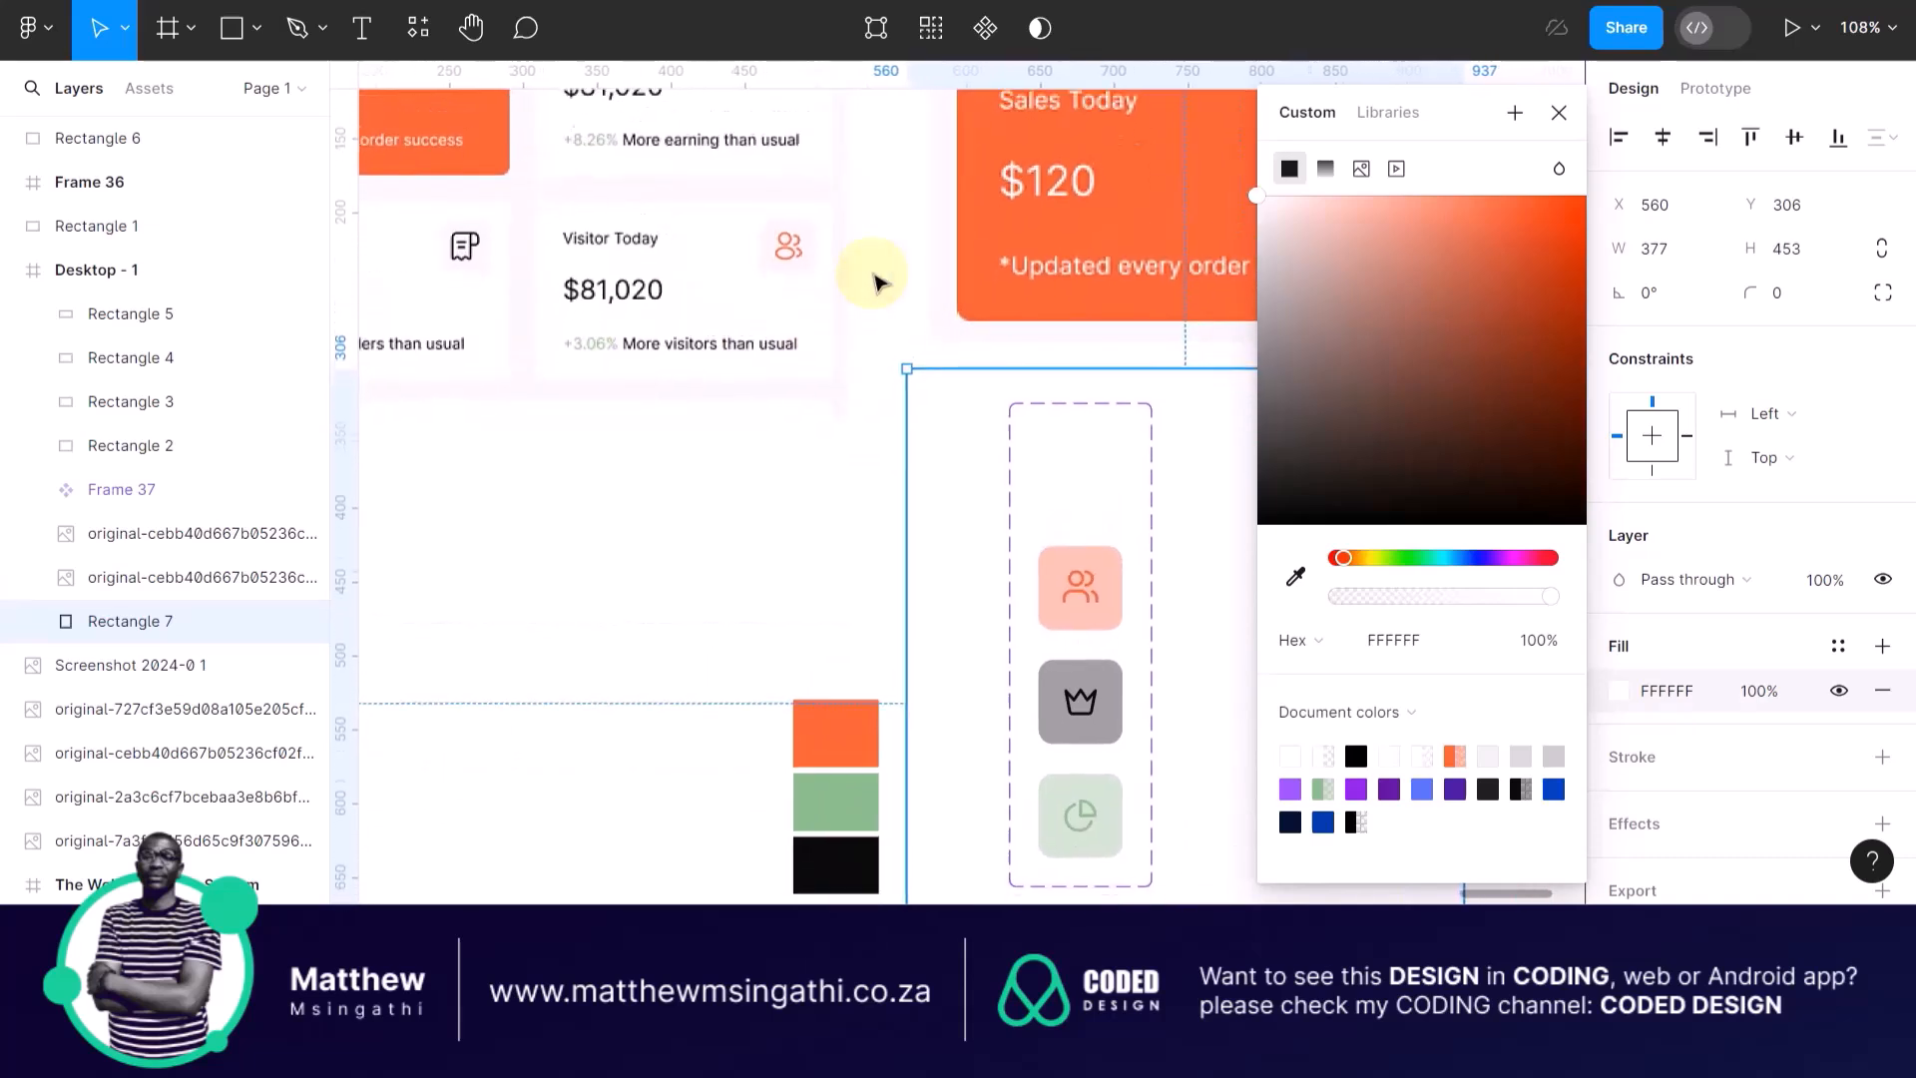
scroll(876, 283, down, 1)
scroll(876, 283, left, 1)
Duplicate the dashboard cards image and move the copy down over the empty canvas area.
click(547, 215)
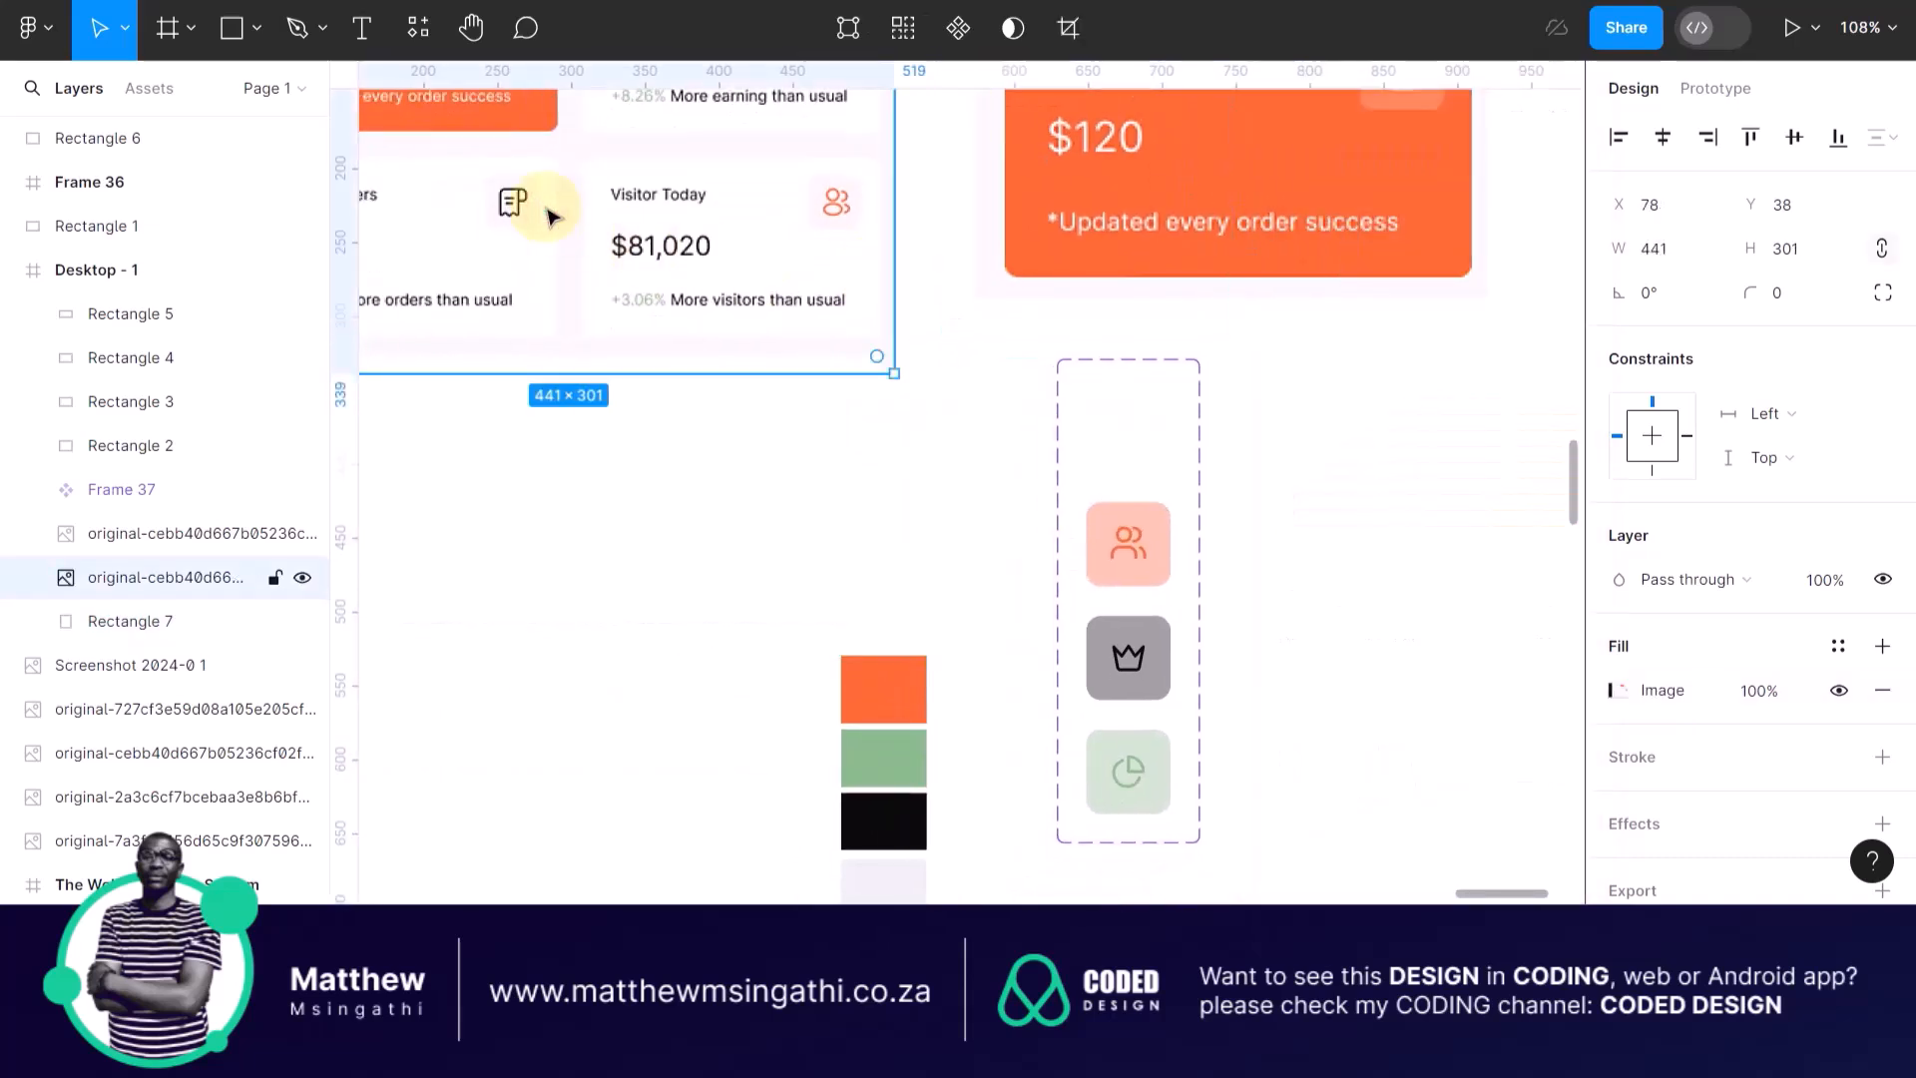
key(ctrl+d)
drag(499, 195, 678, 432)
Crop the duplicated image to the Total Orders receipt icon, about 59 × 68, and place it beside the crown variant.
click(1055, 32)
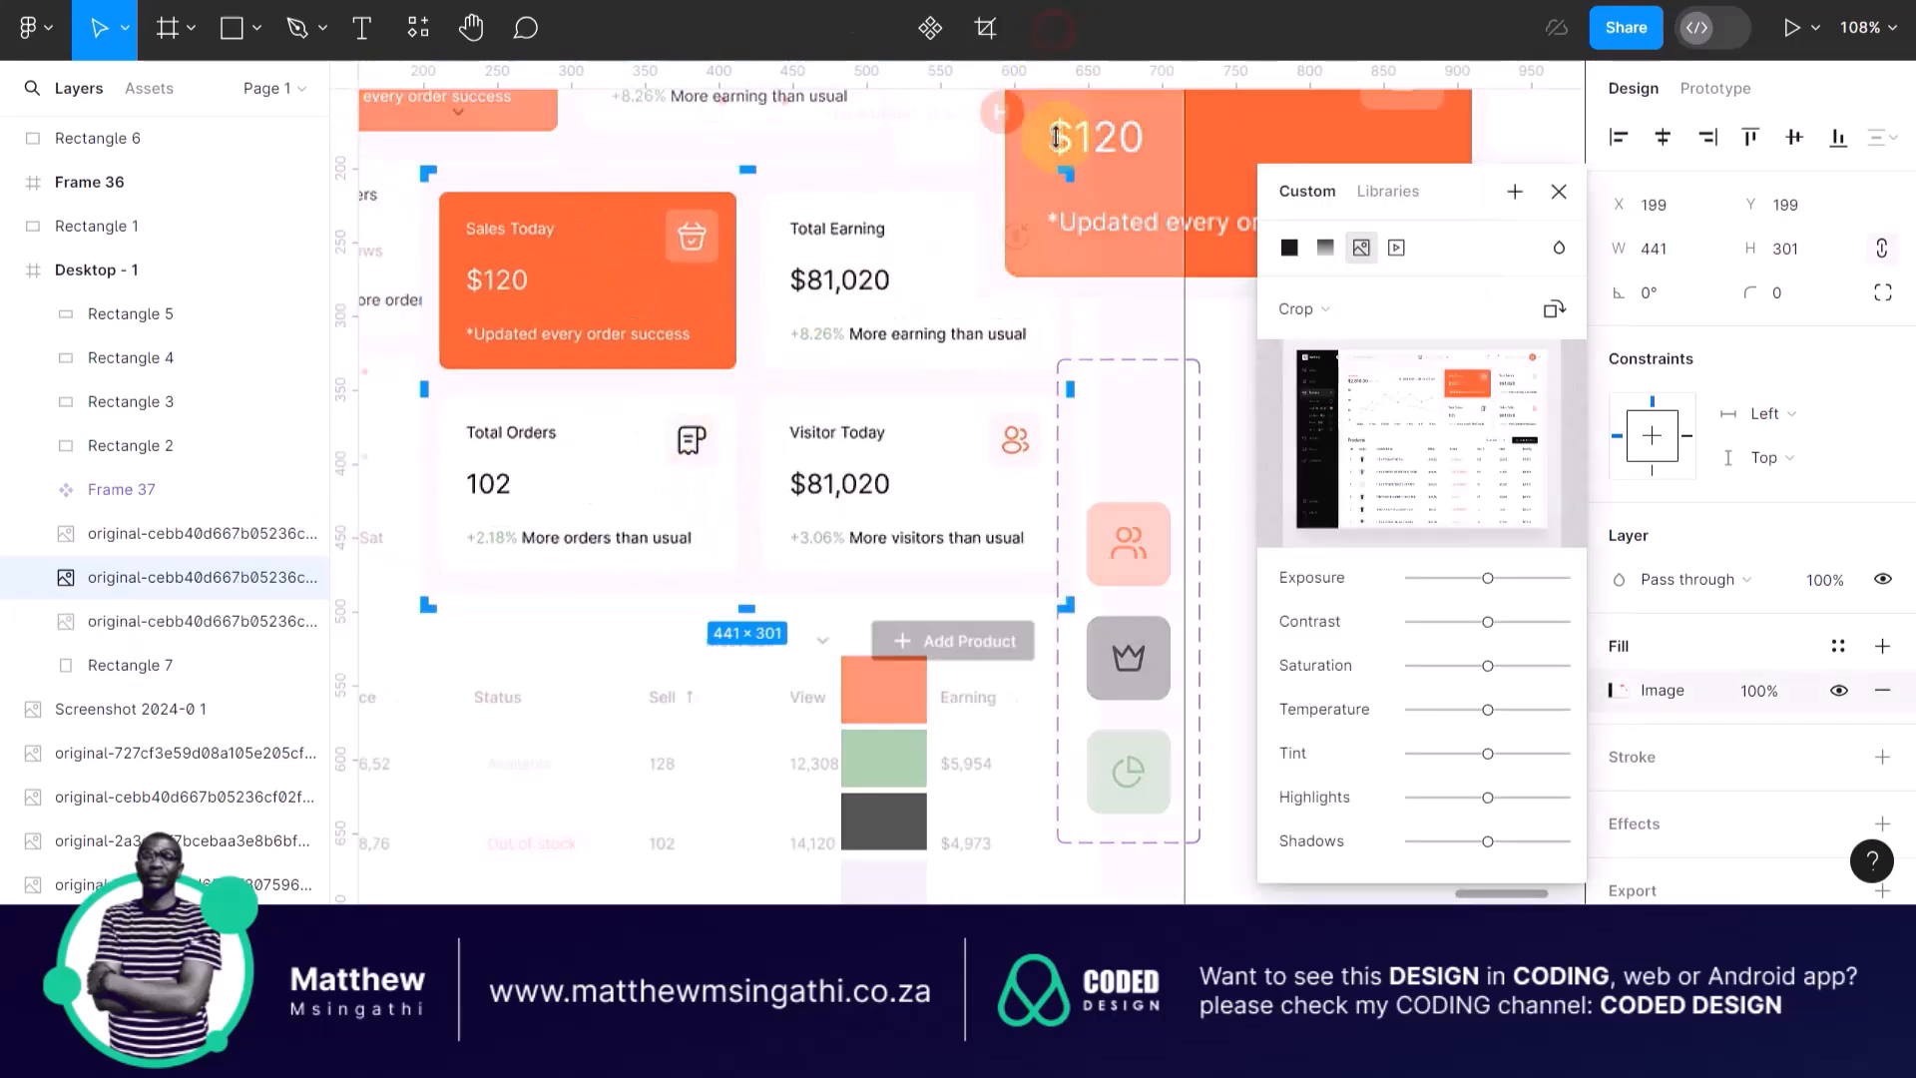
drag(1067, 377, 692, 439)
drag(425, 388, 639, 392)
drag(683, 608, 682, 483)
drag(704, 238, 1256, 662)
key(Return)
click(837, 454)
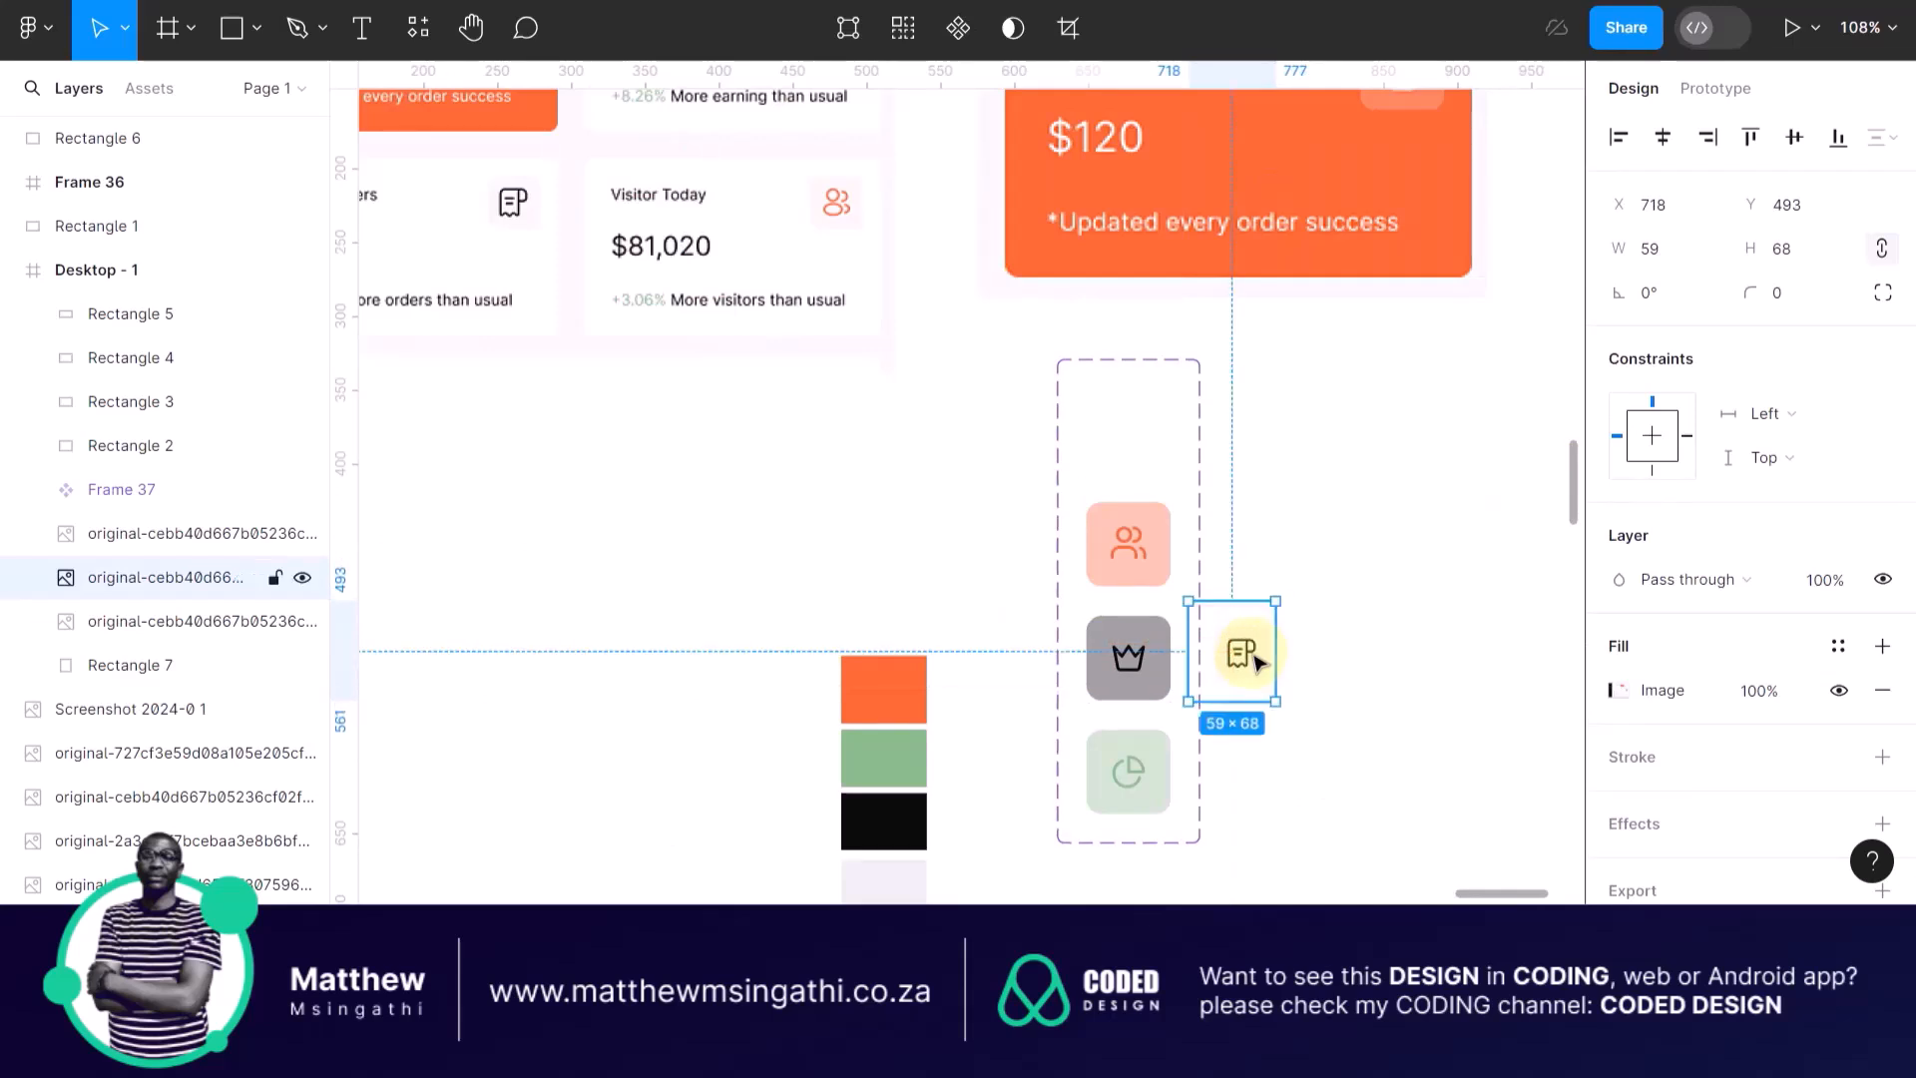
Lower the crown variant's 0A0A0A background fill opacity to 5% to approximate the receipt icon's tint.
scroll(1176, 674, up, 10)
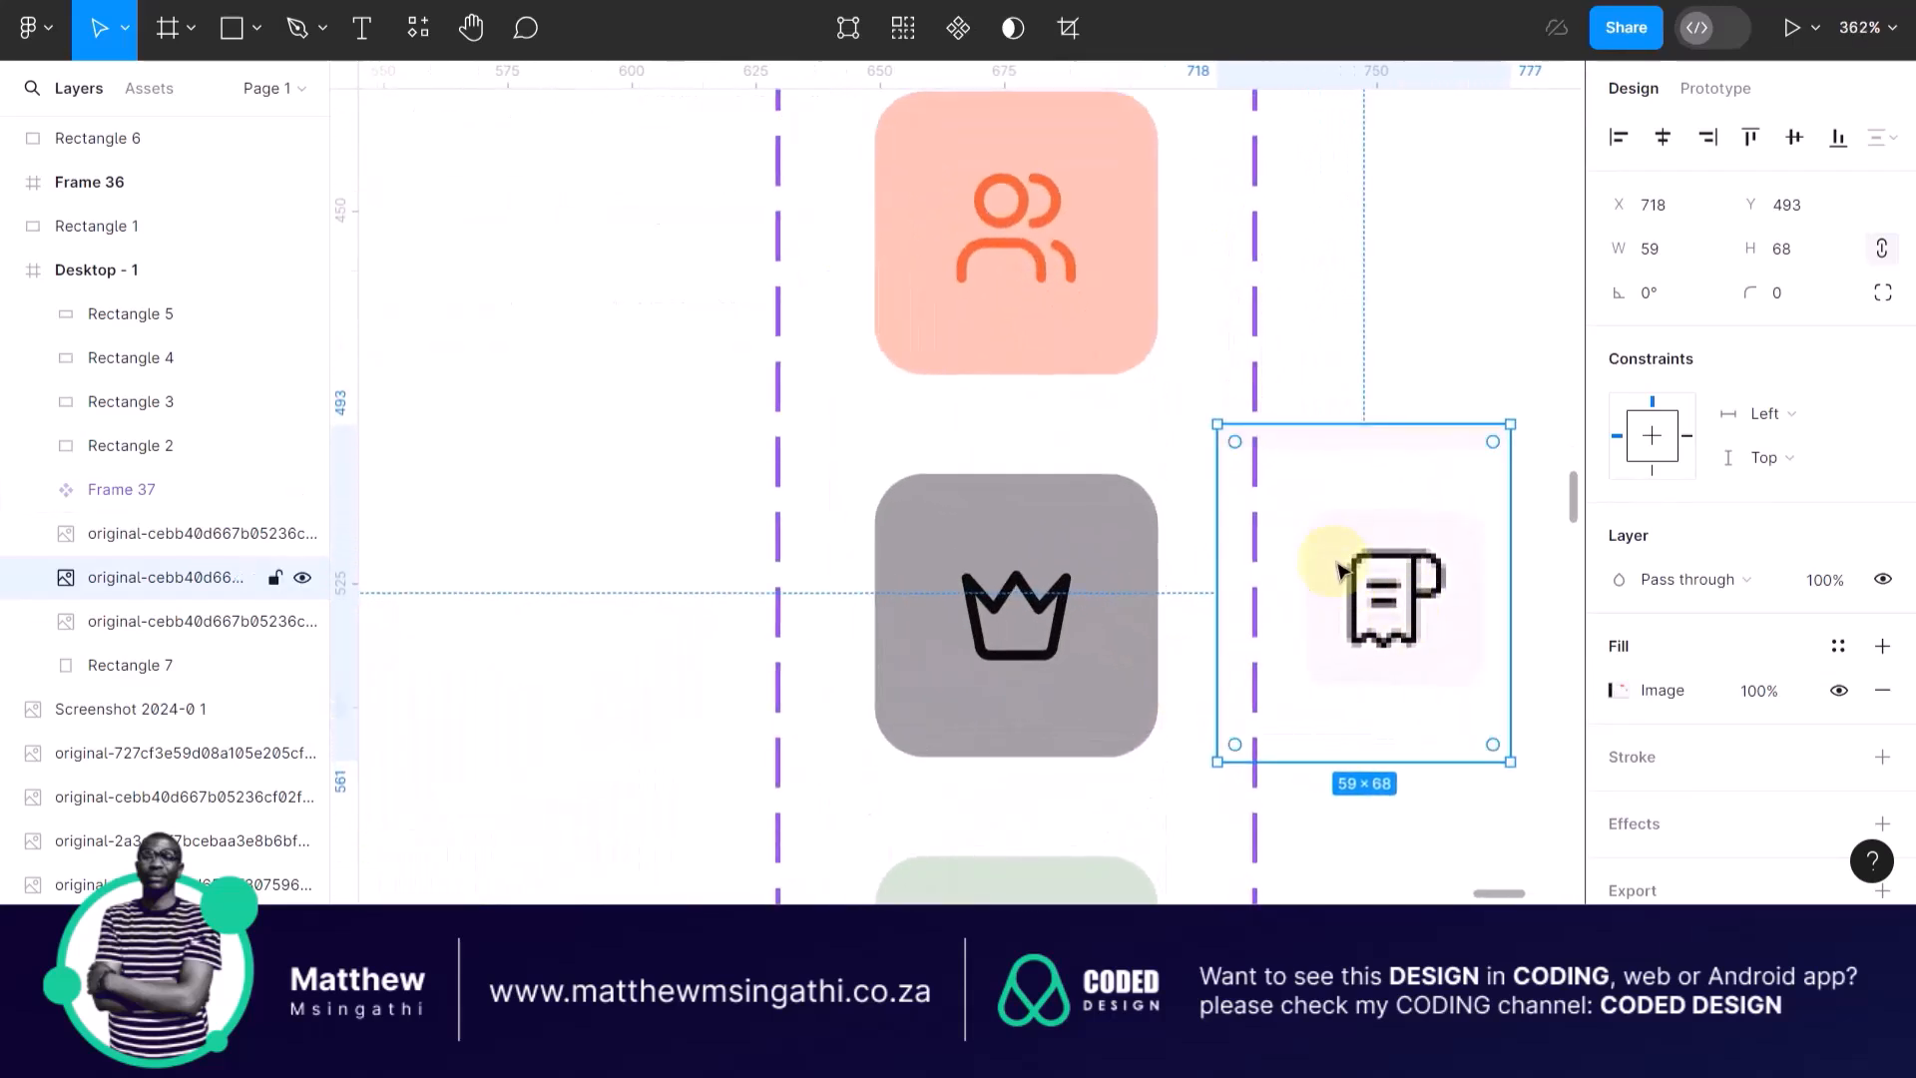
click(1083, 478)
click(1061, 509)
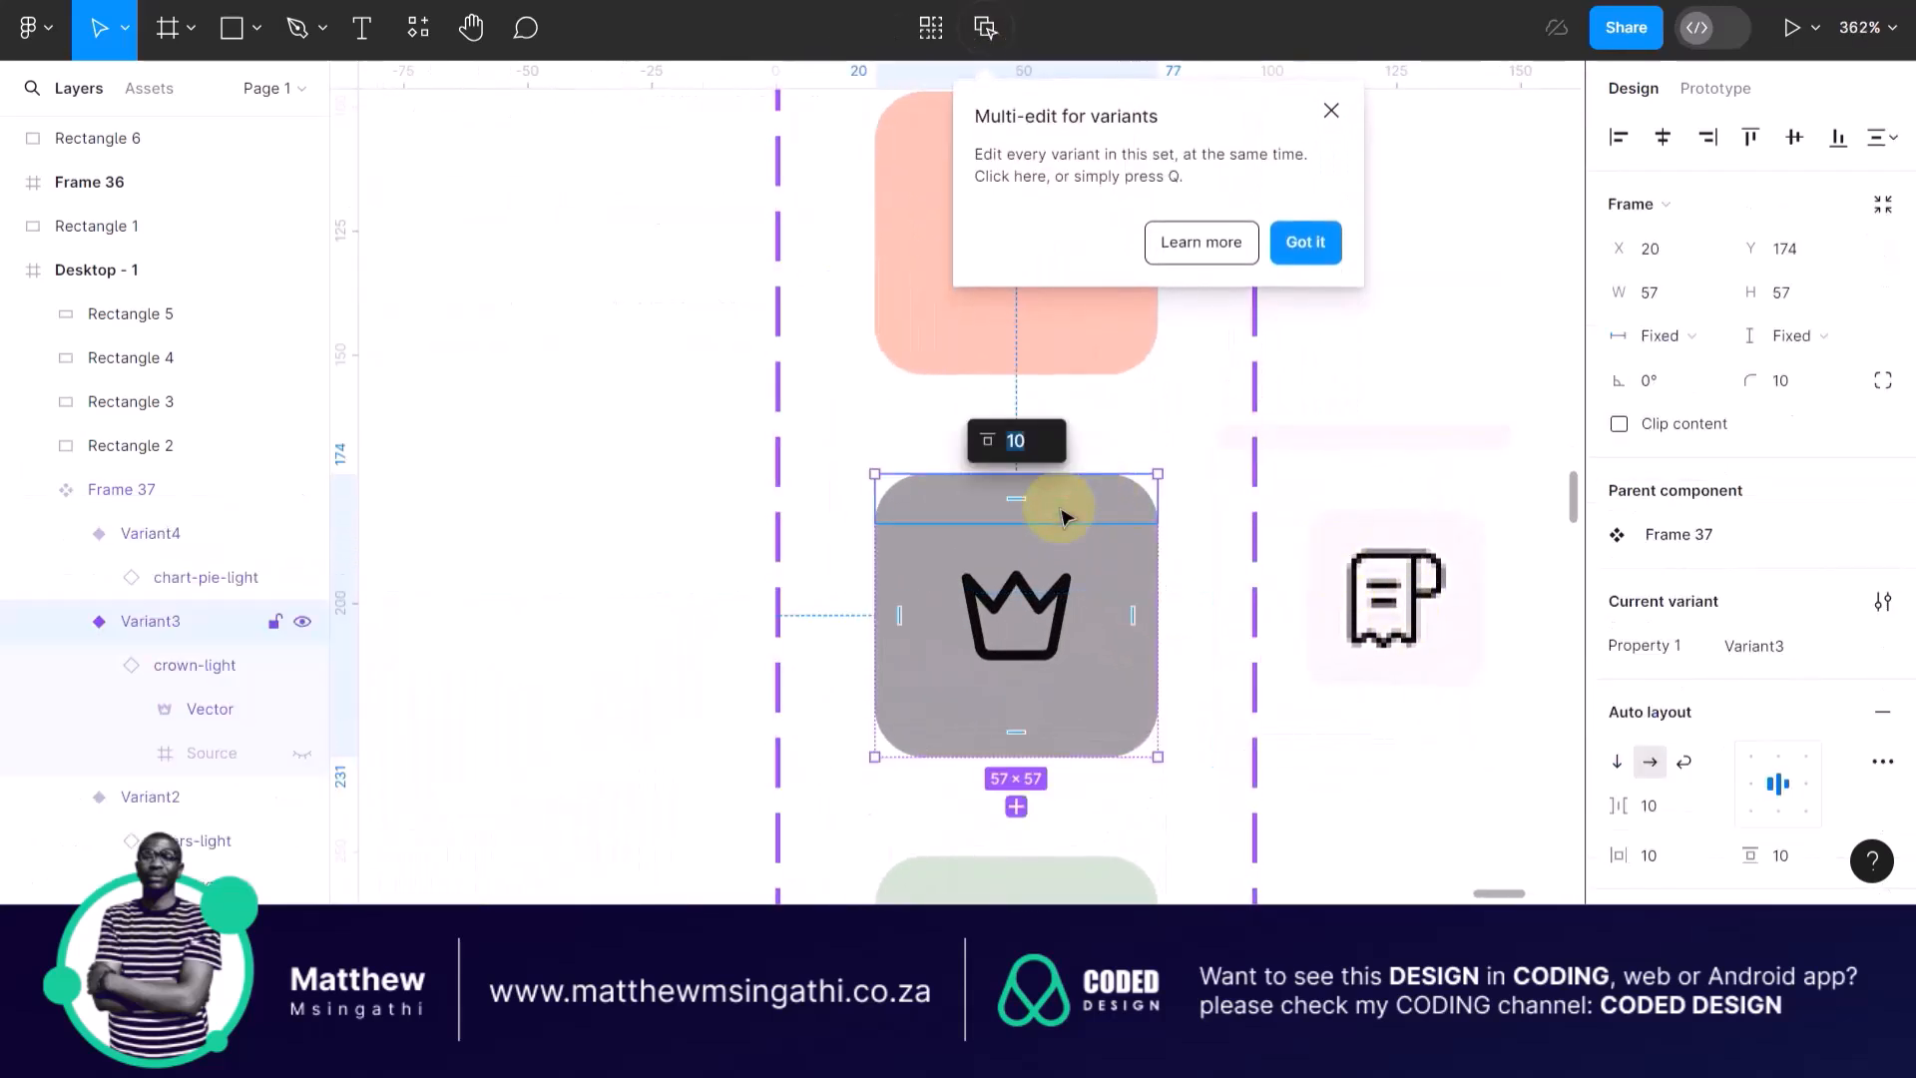
scroll(1728, 790, down, 5)
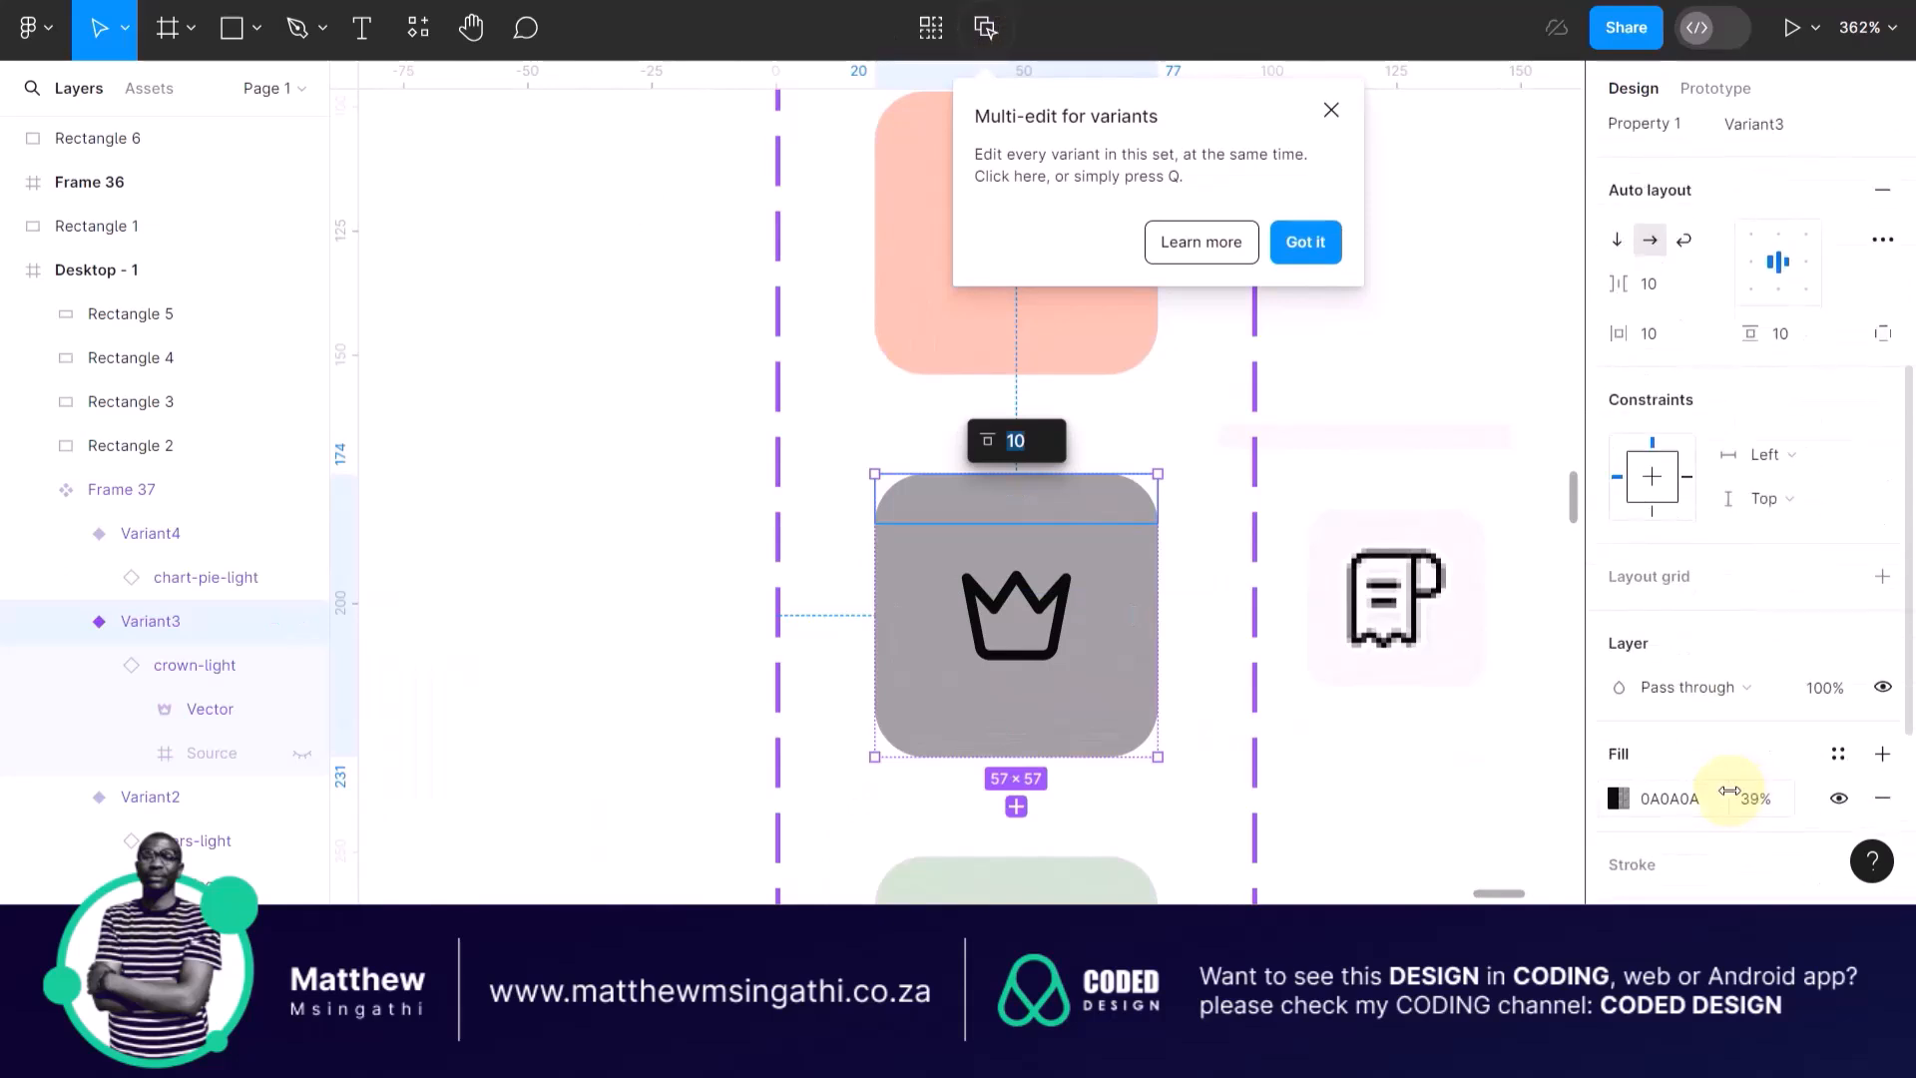
scroll(1728, 791, down, 1)
click(1618, 720)
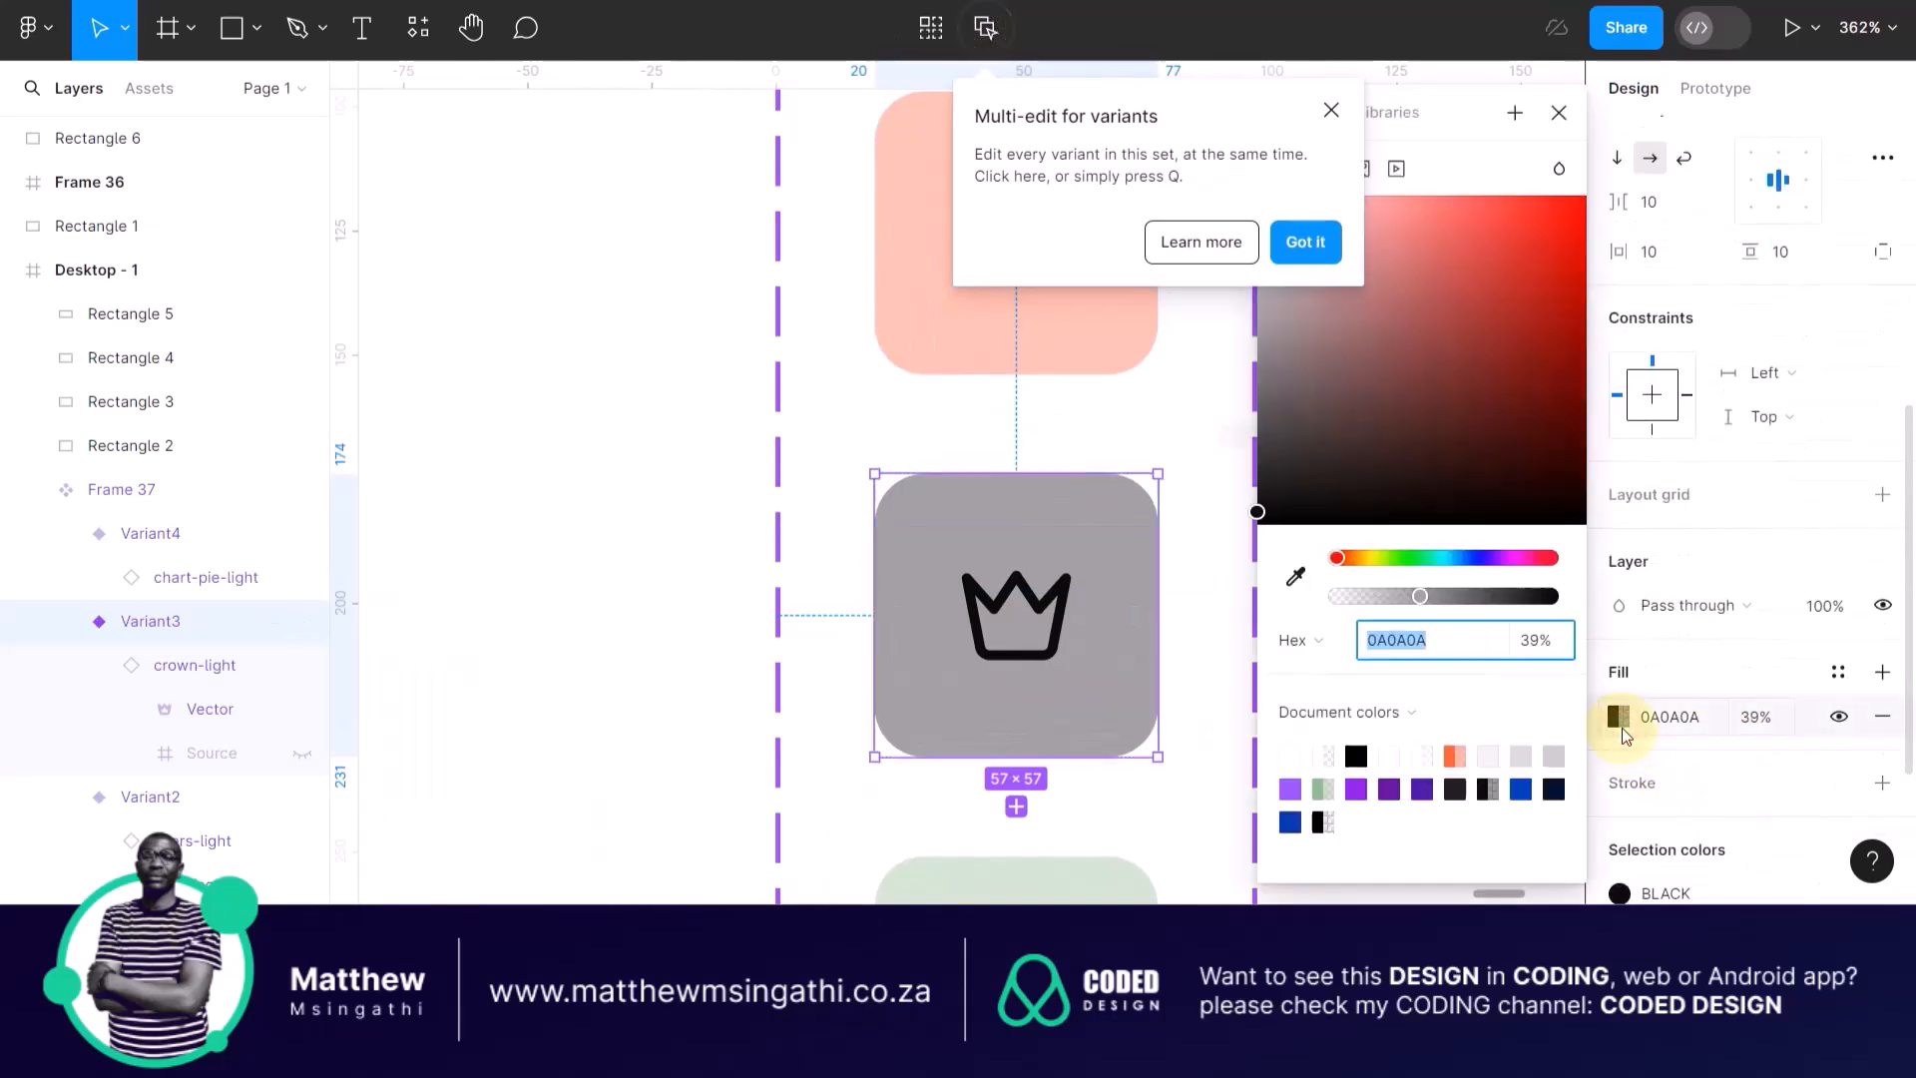
drag(1453, 99, 637, 88)
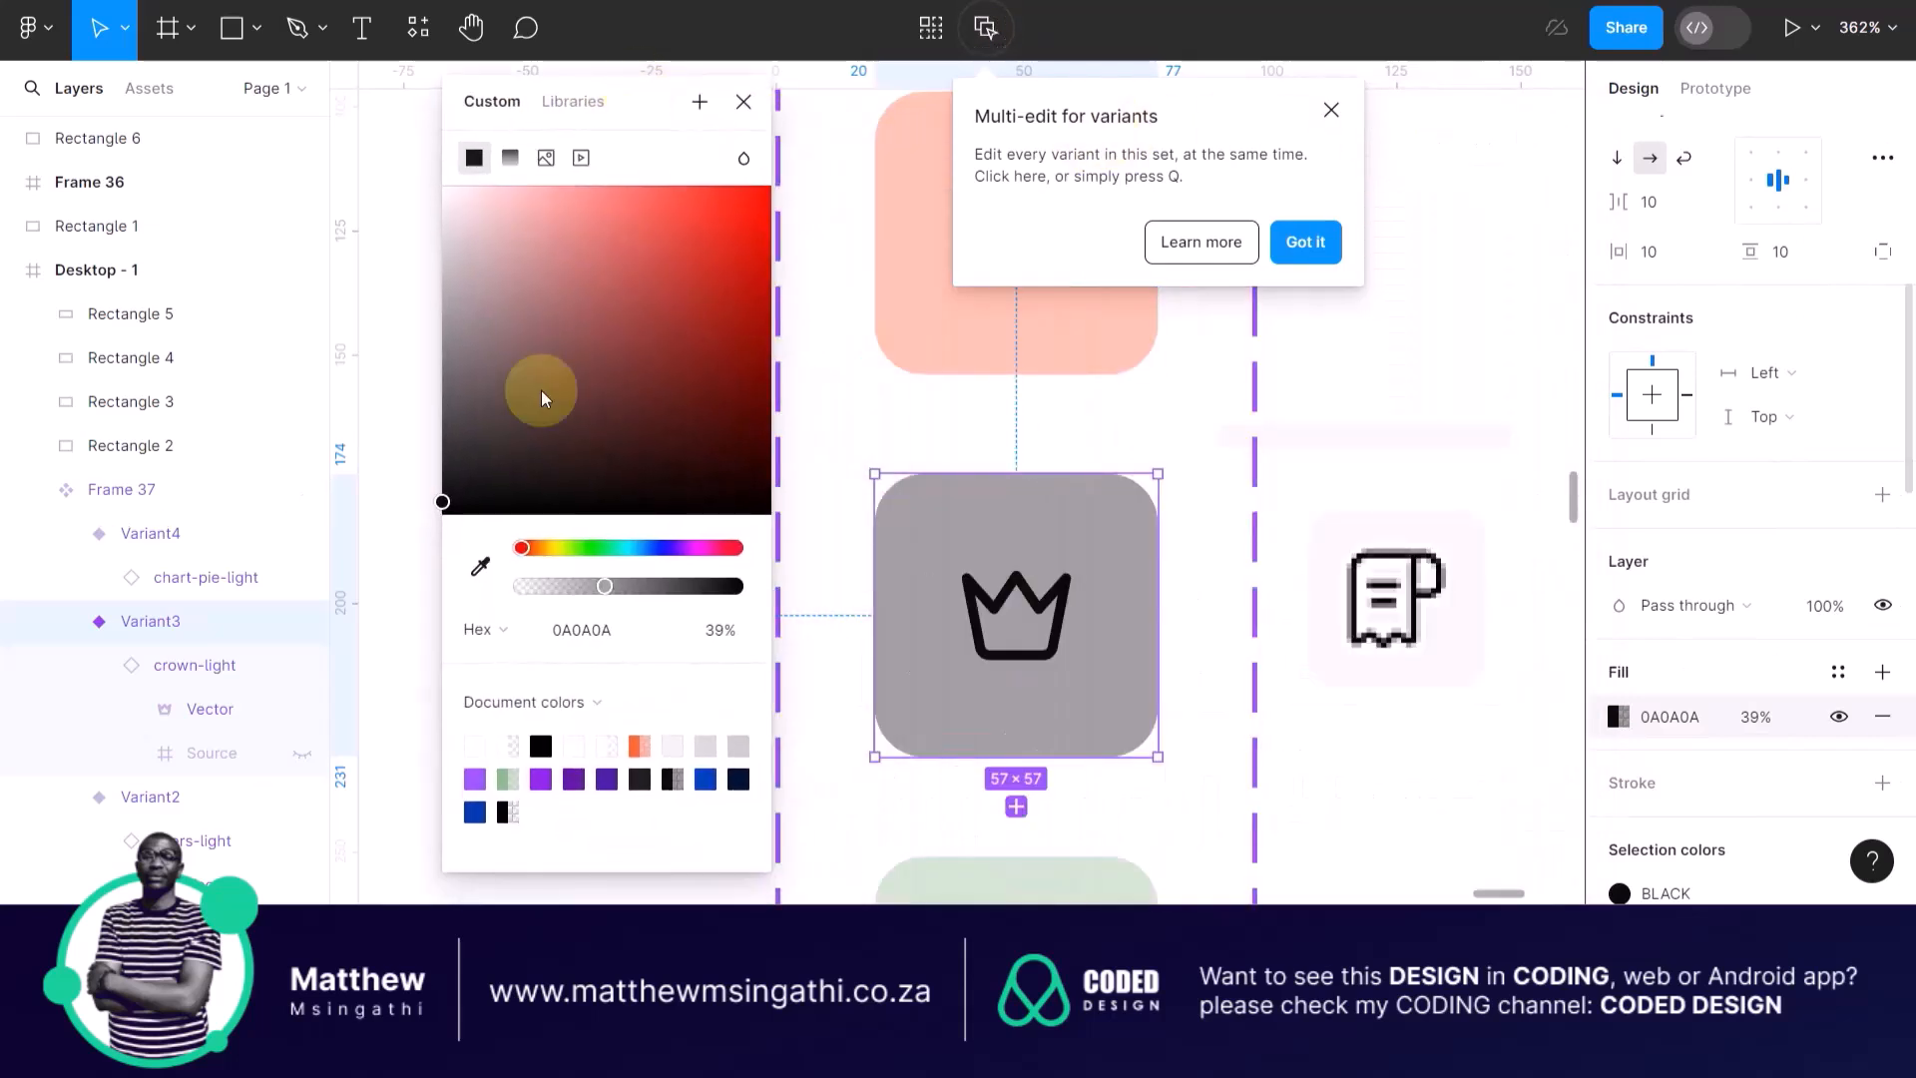
drag(605, 591, 530, 591)
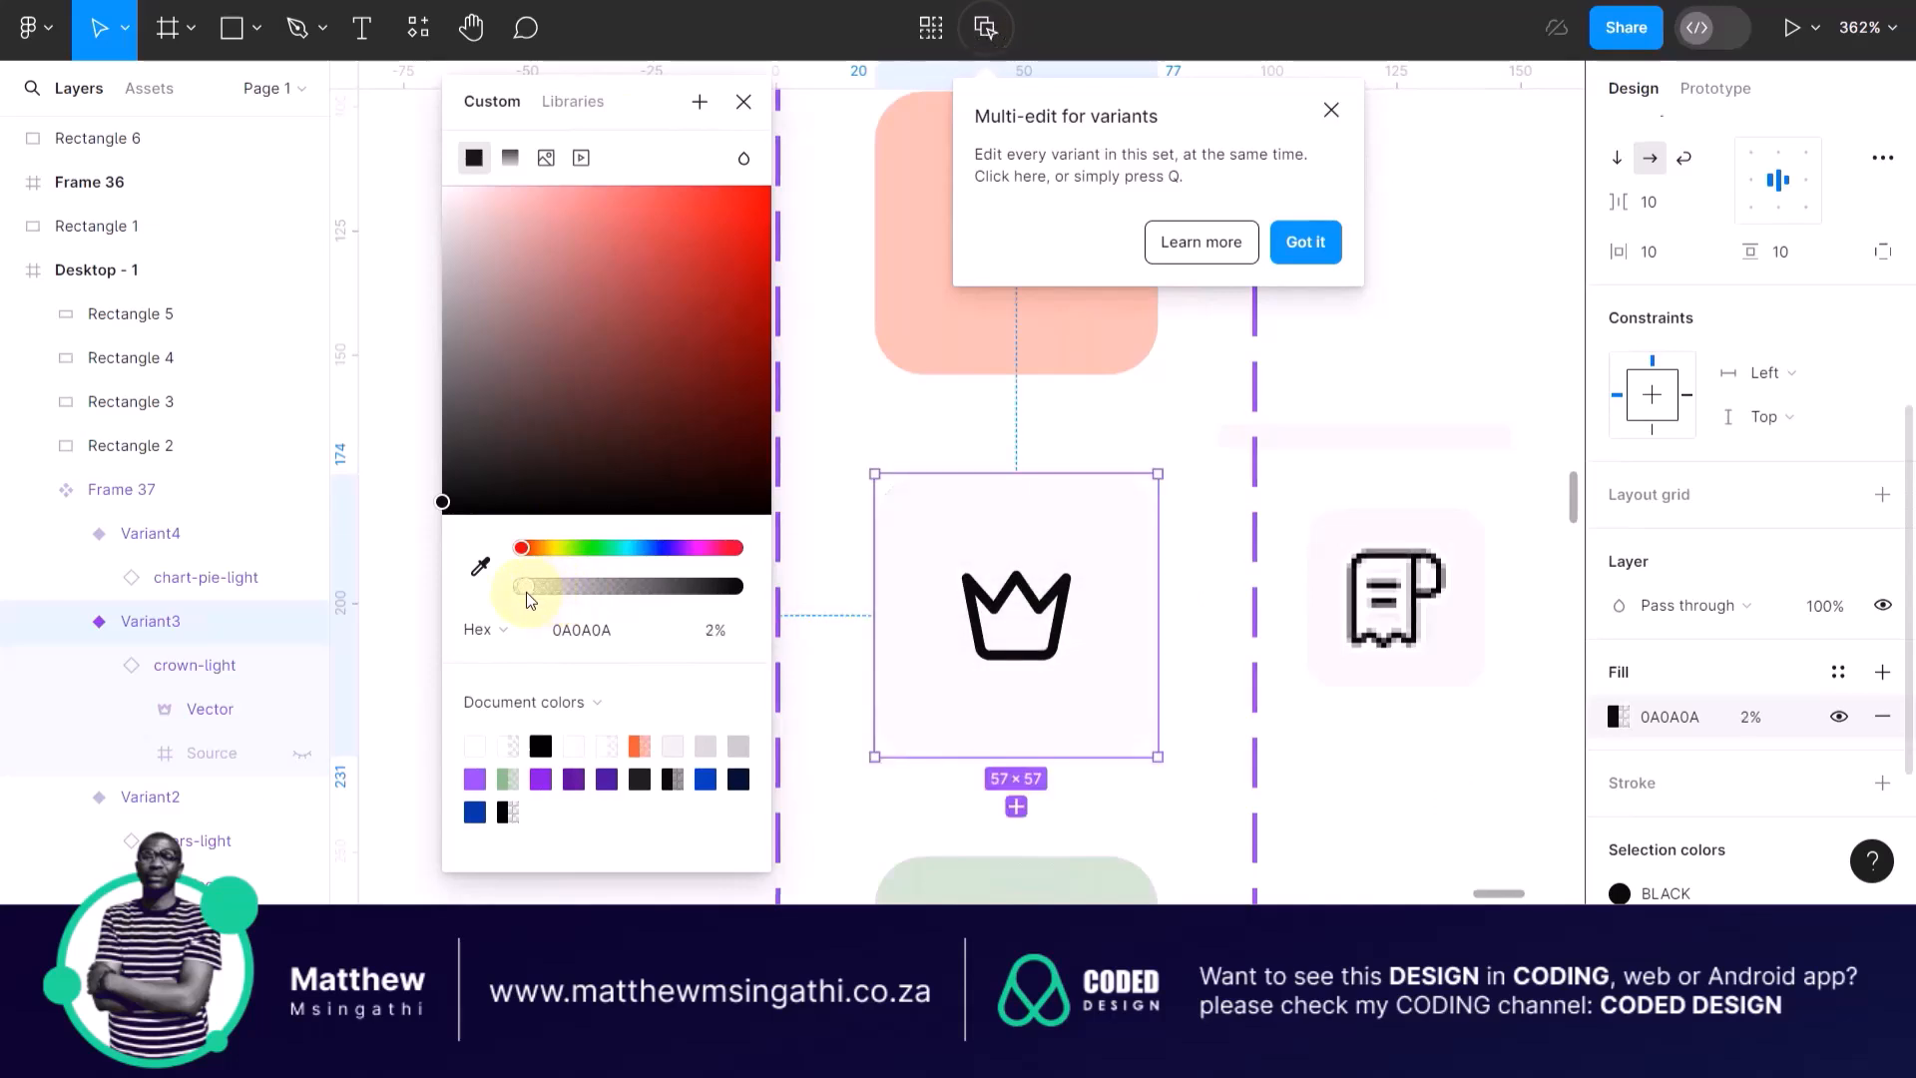
drag(529, 591, 531, 591)
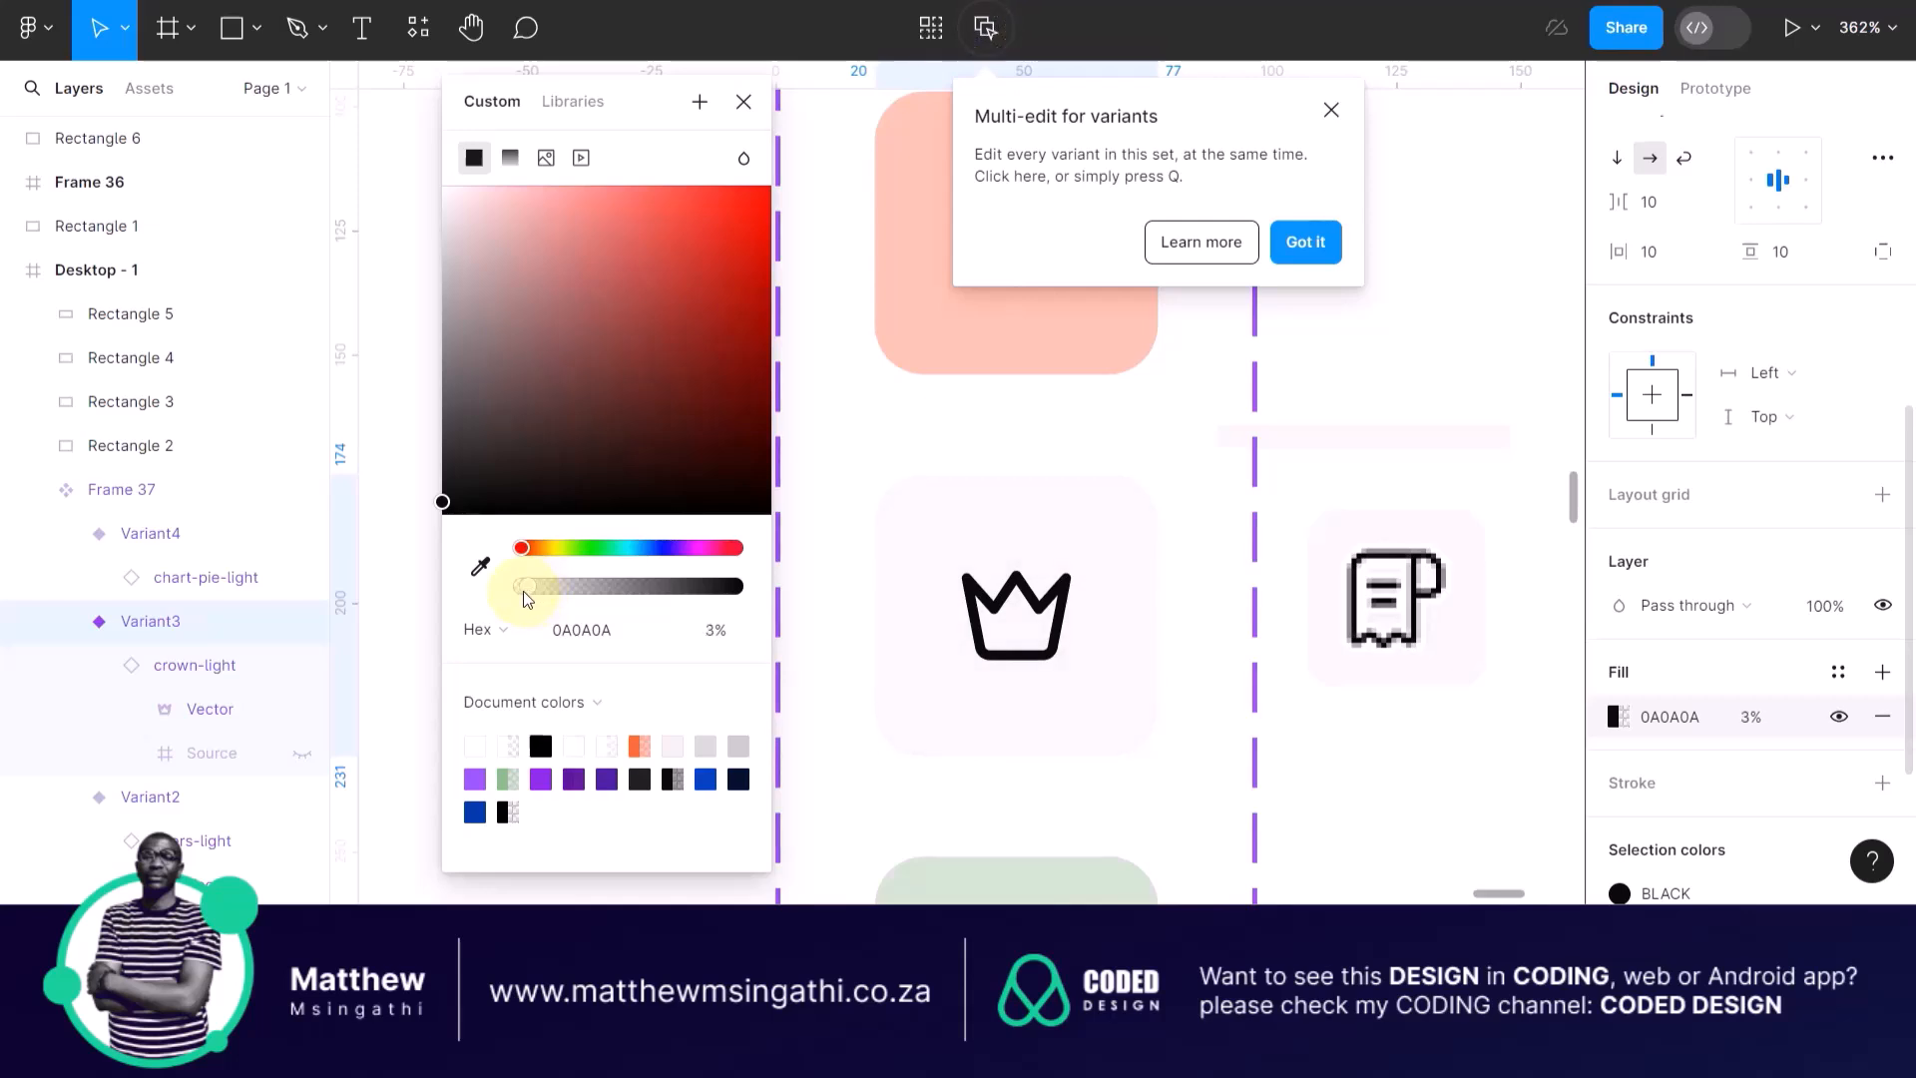
drag(521, 591, 533, 591)
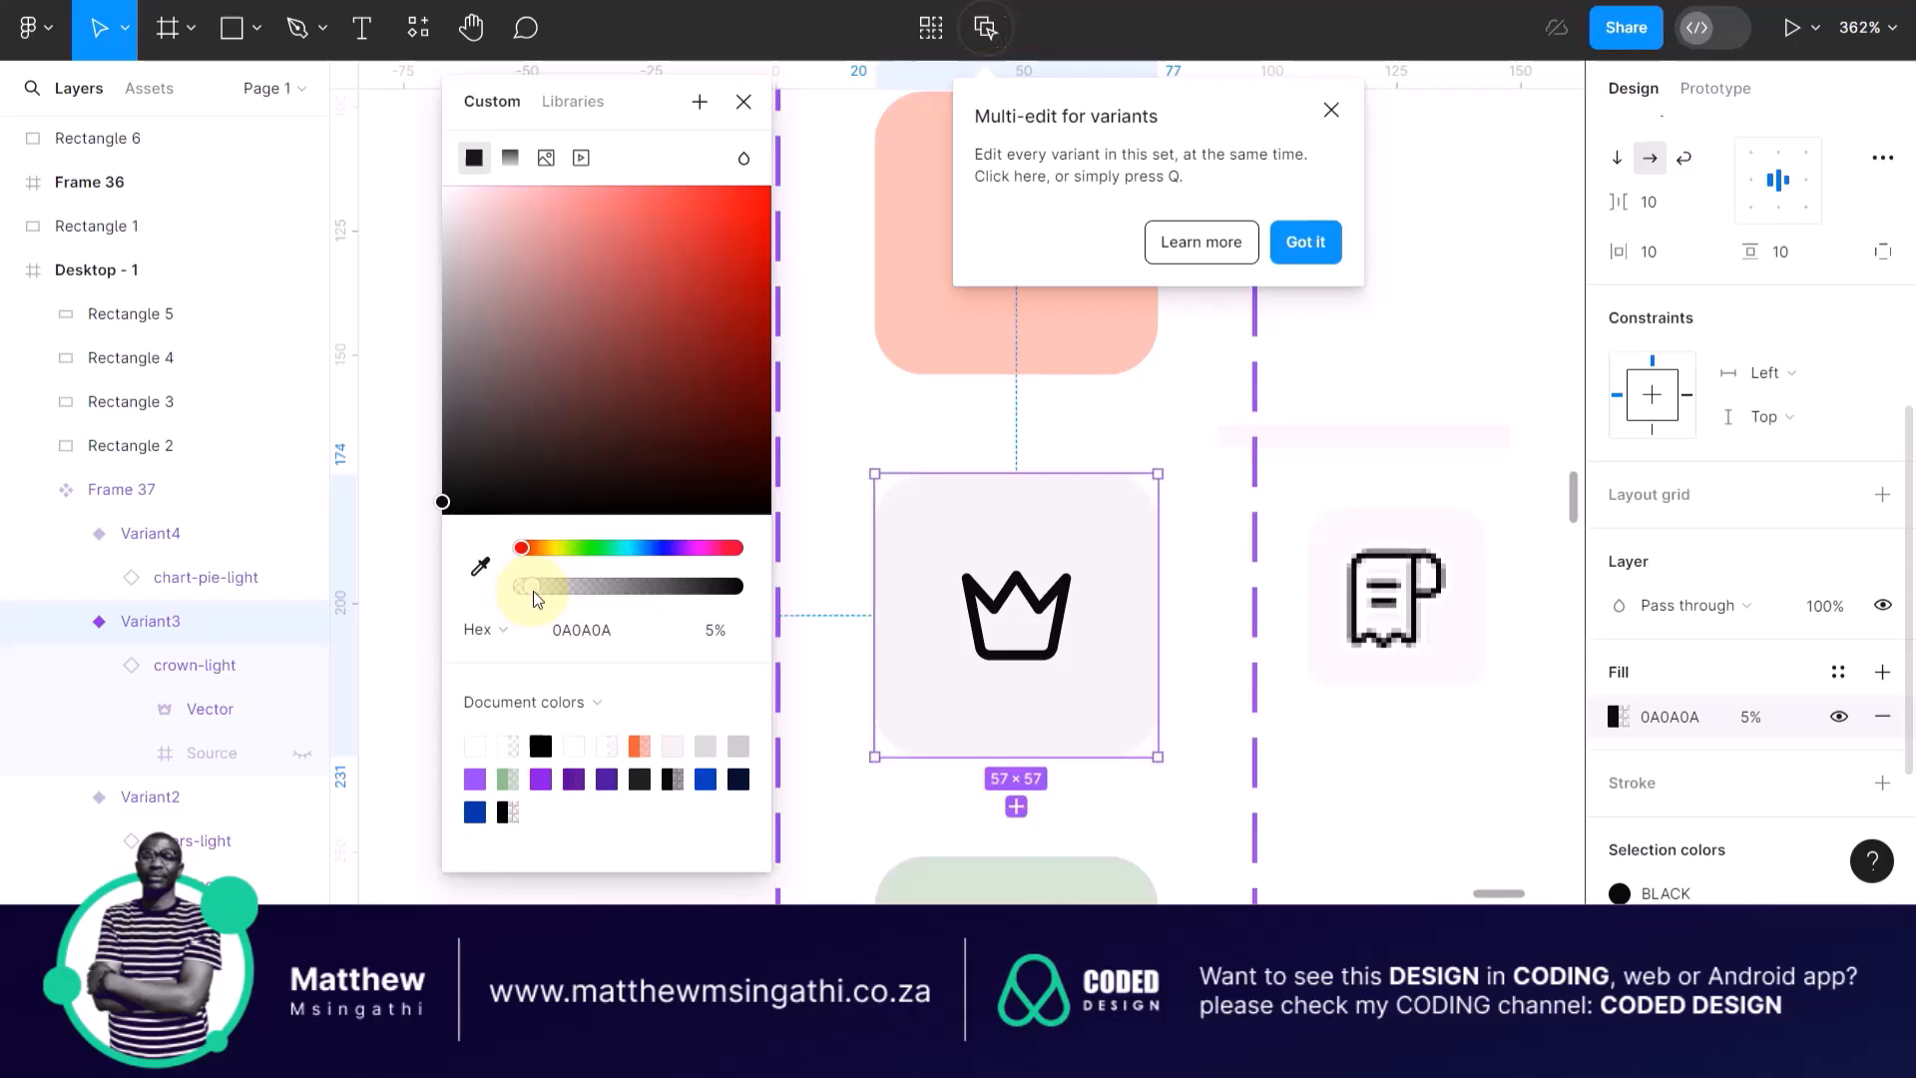
drag(535, 591, 531, 591)
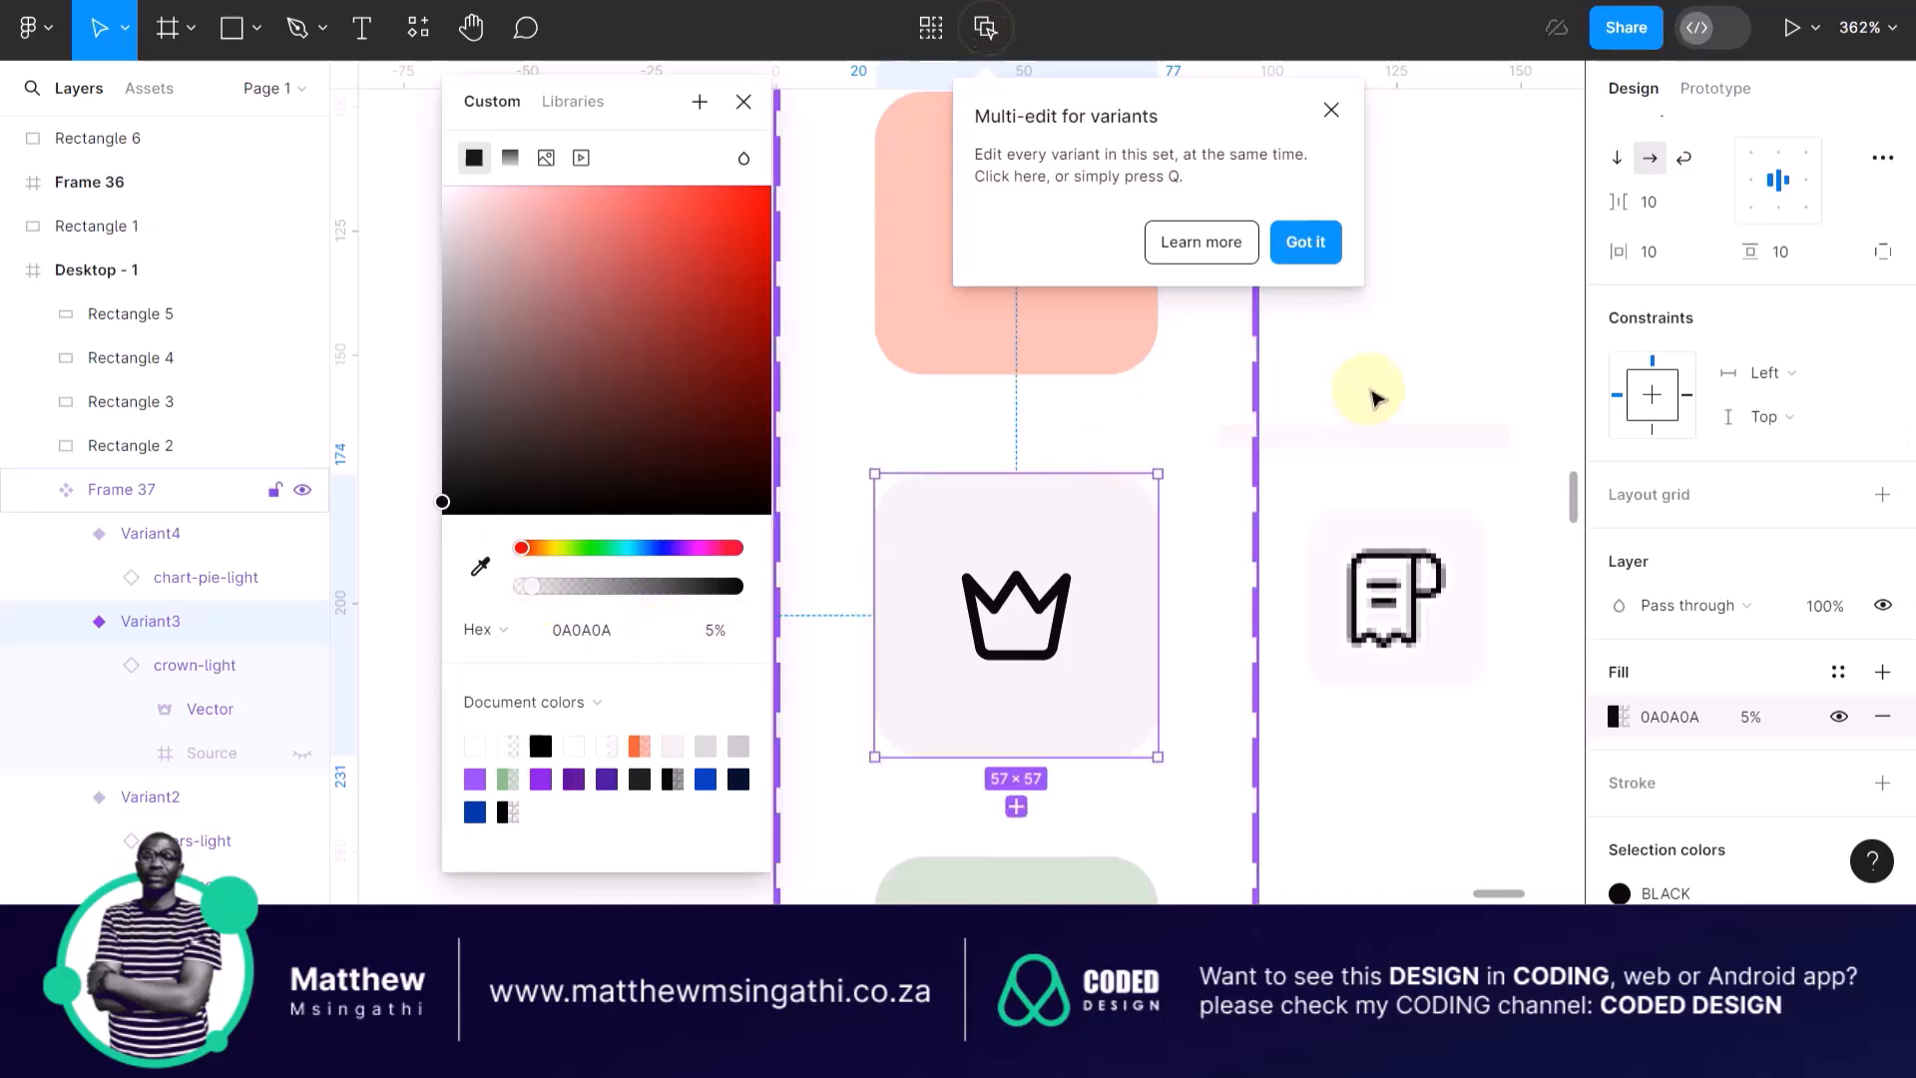
Move the cropped receipt icon image farther away from the component set, to X 766, Y 488.
click(1304, 477)
scroll(1185, 608, down, 5)
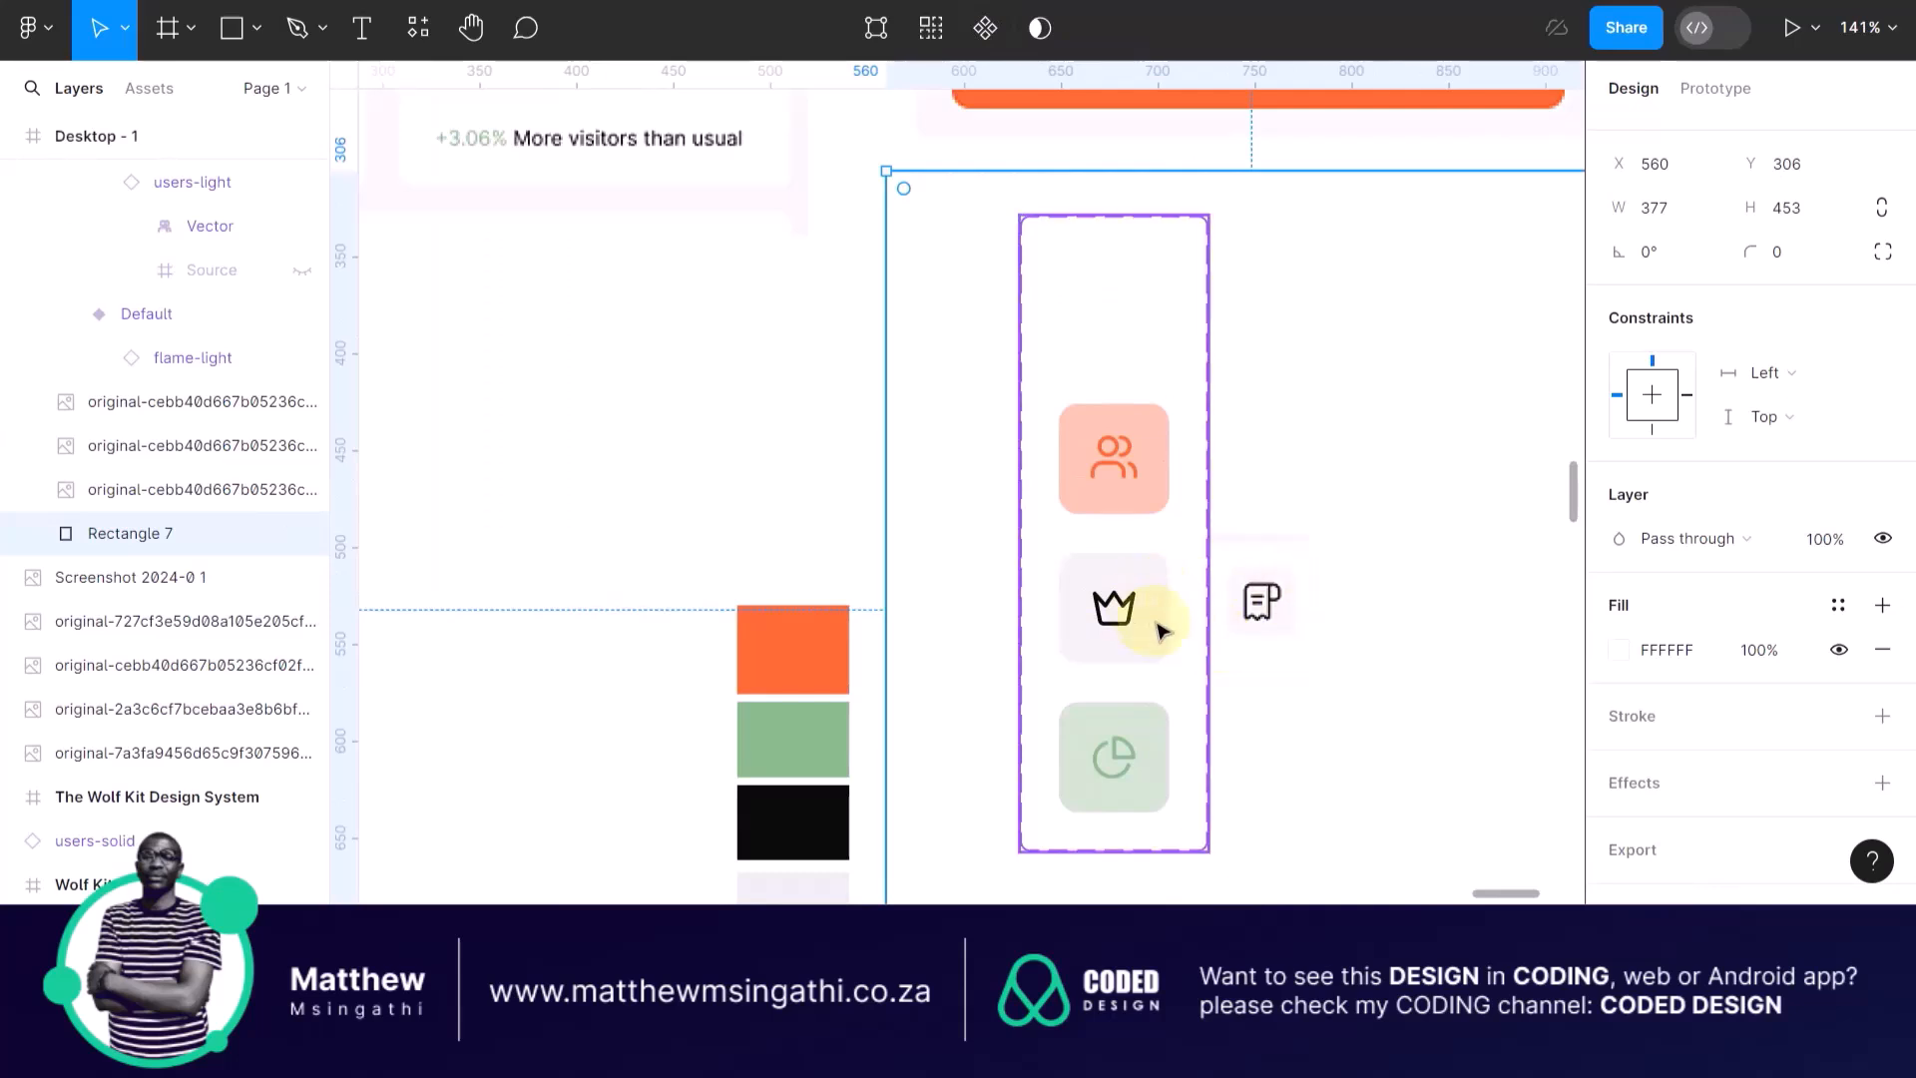
drag(1259, 601, 1348, 595)
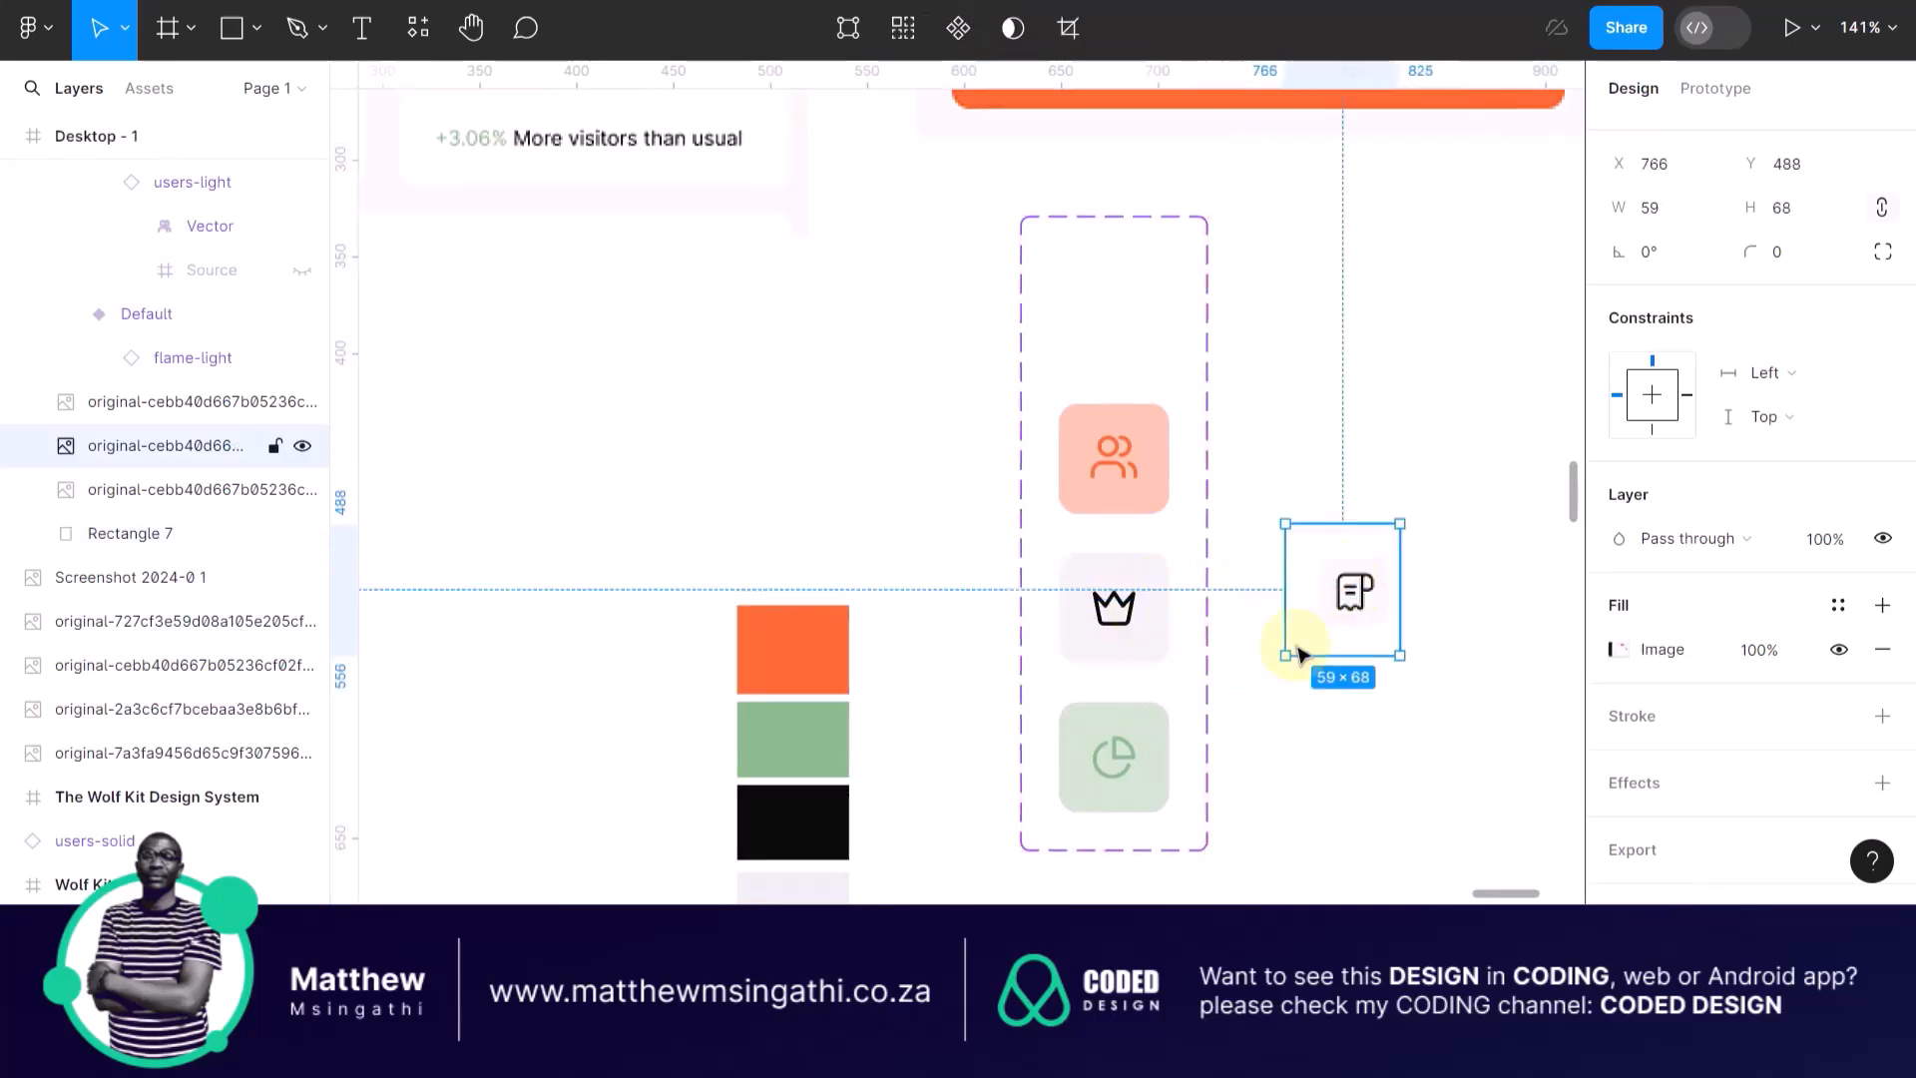
Set the chart-pie variant's green 8AC389 background fill opacity to 5%.
click(1155, 731)
click(1154, 733)
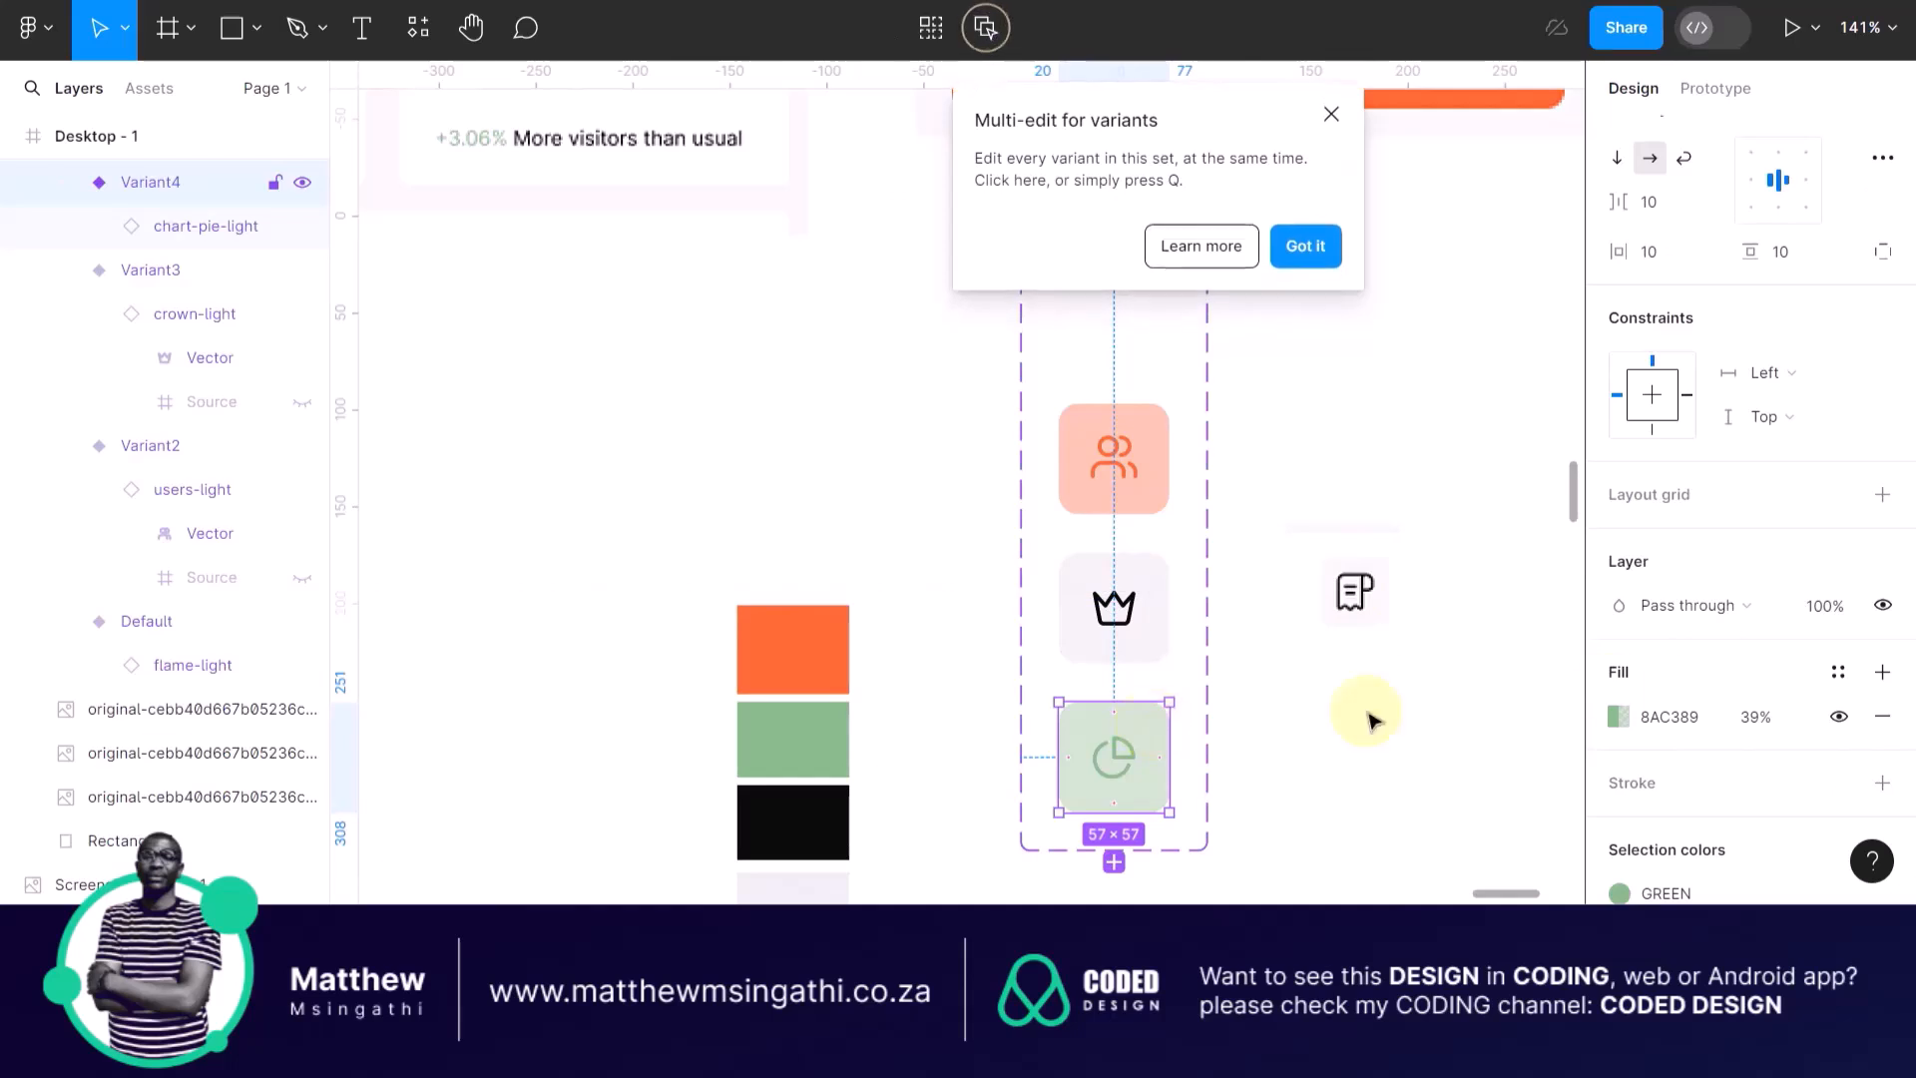
click(1749, 716)
text(0)
key(Return)
click(1371, 749)
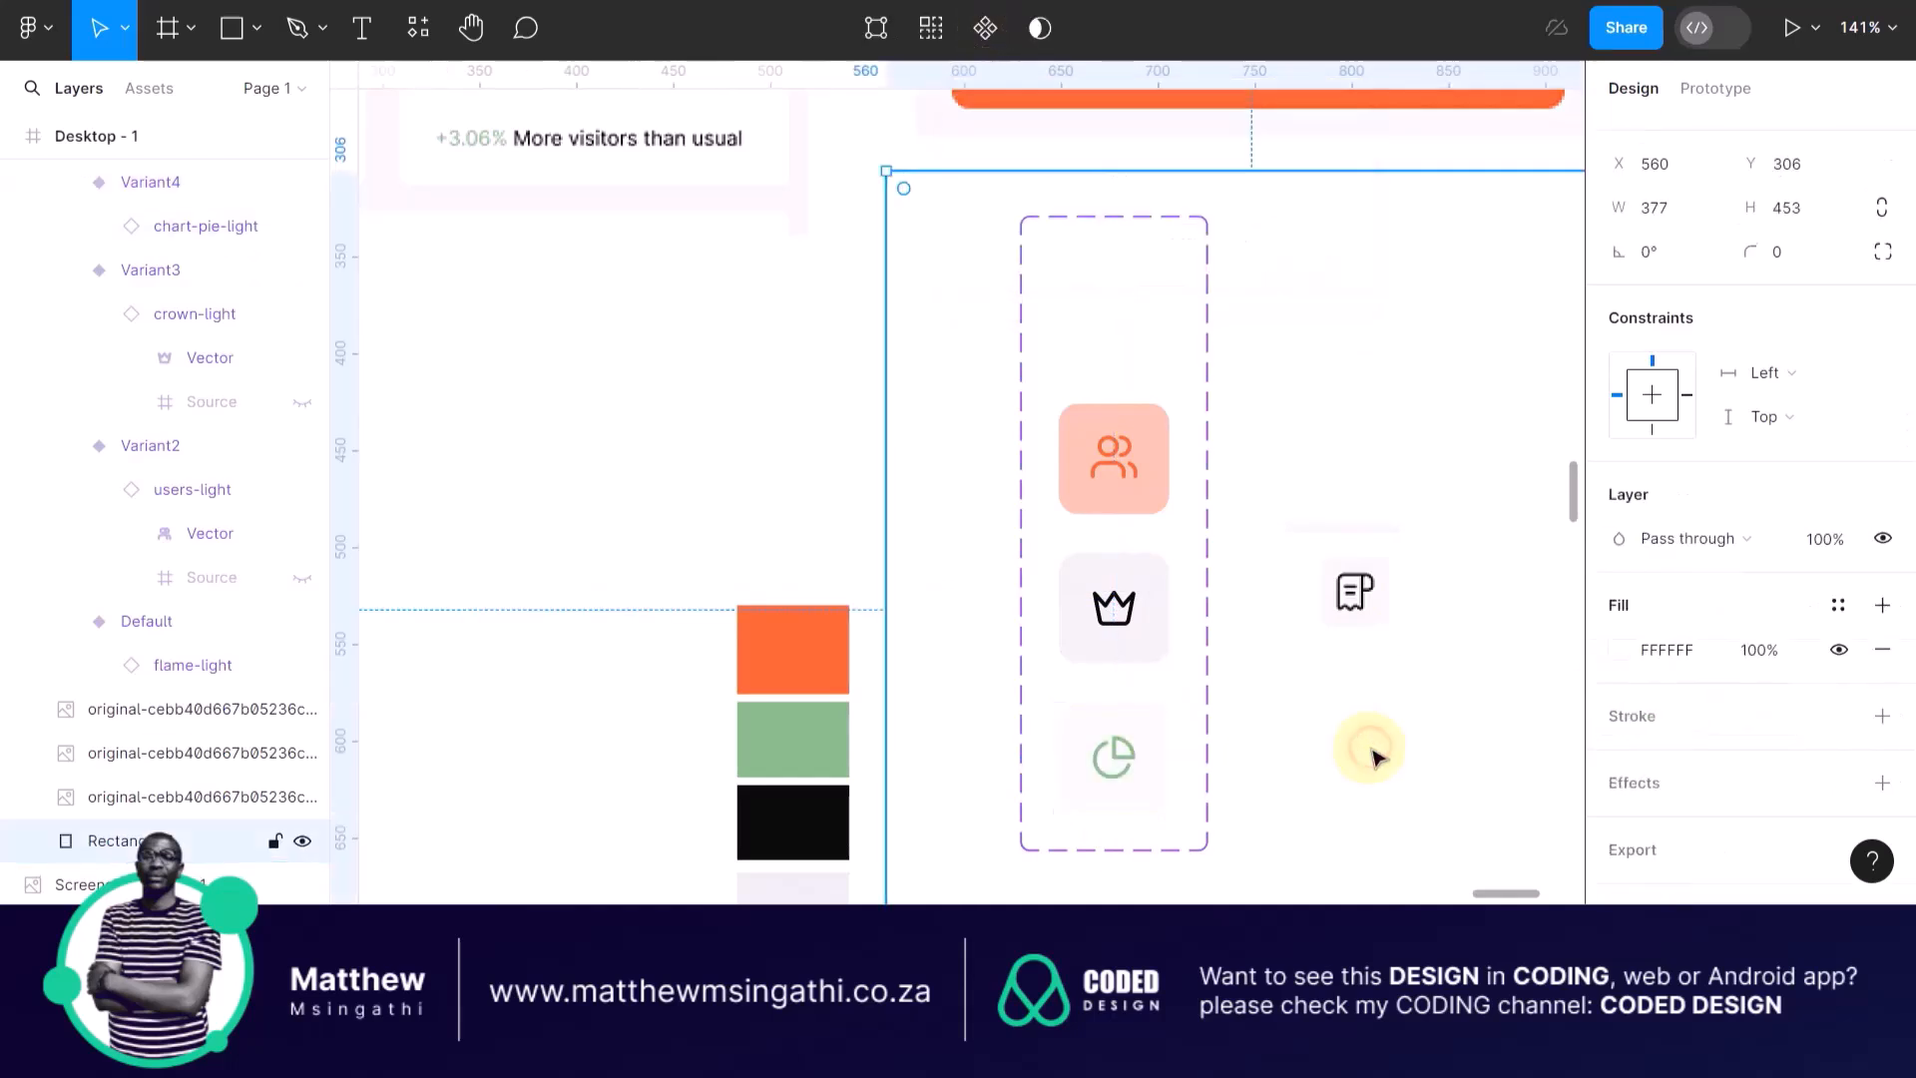
scroll(1176, 782, up, 5)
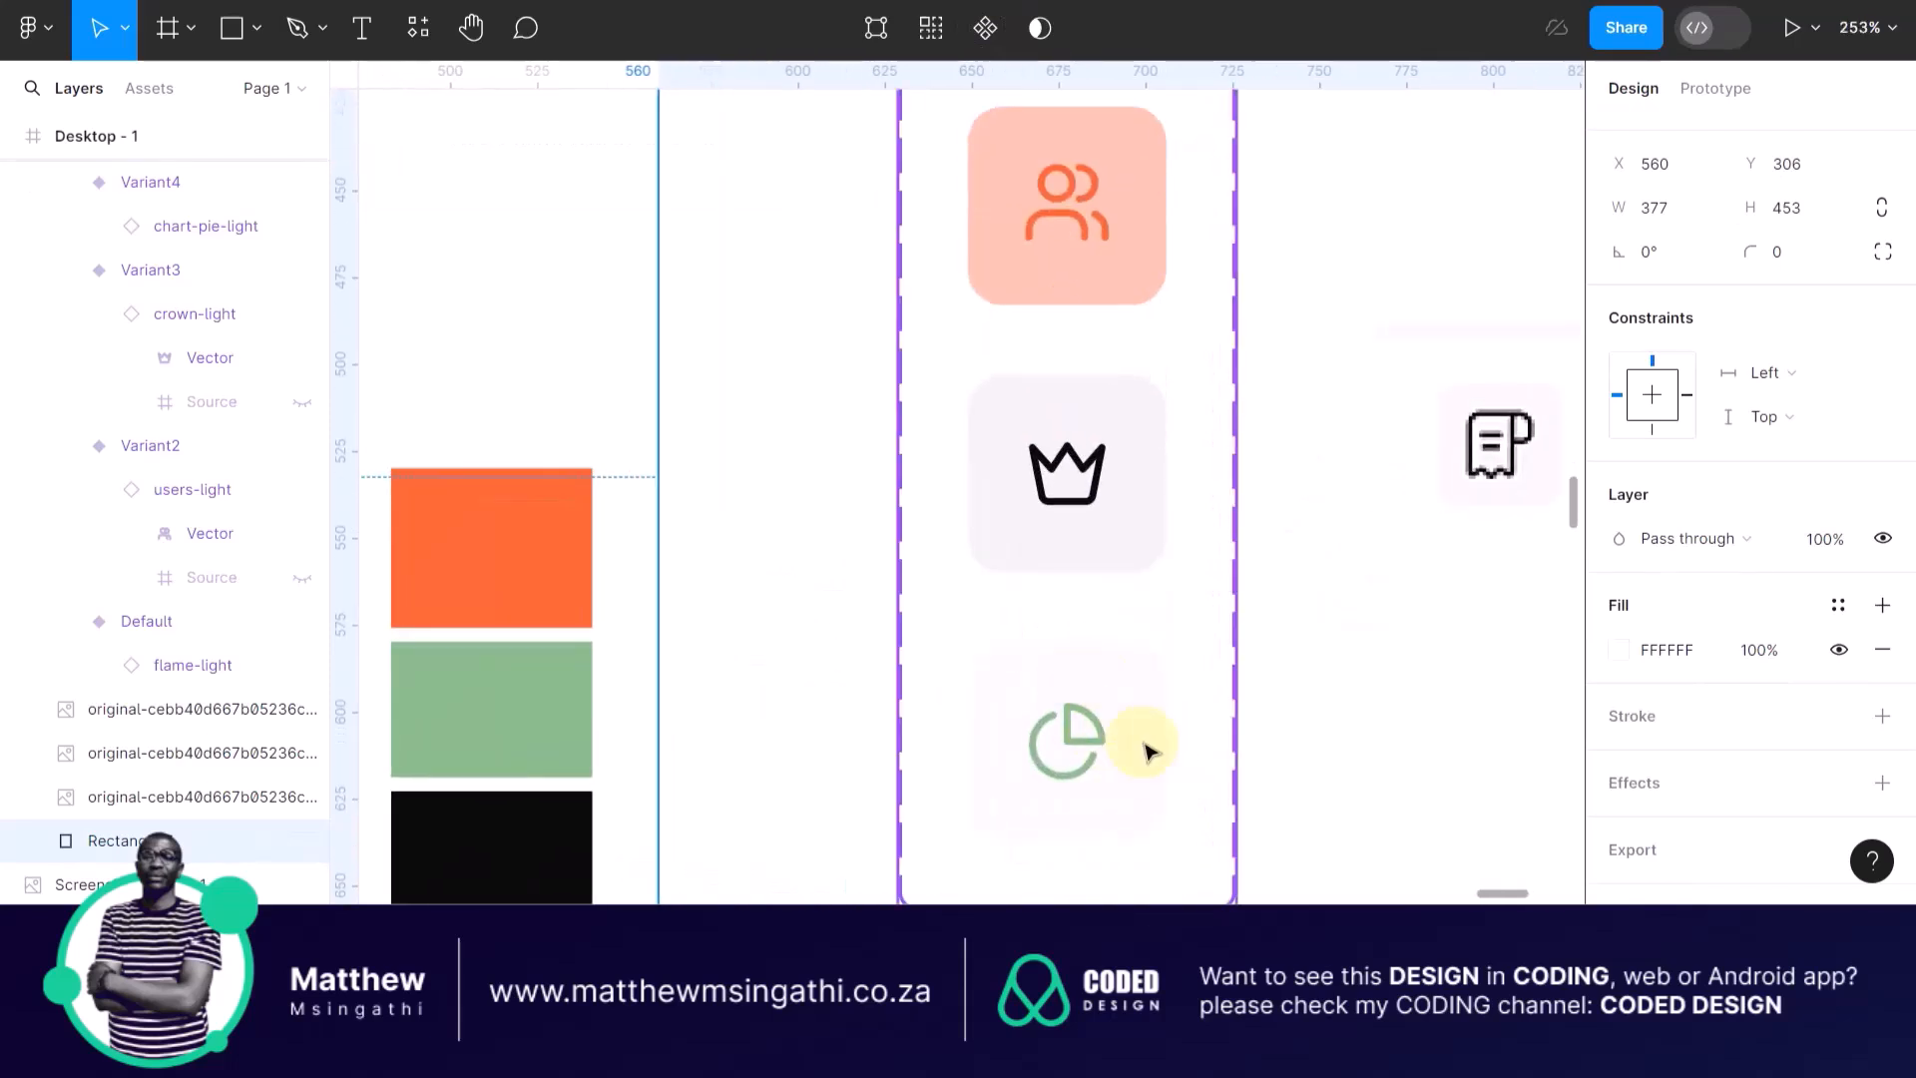
scroll(1149, 751, down, 8)
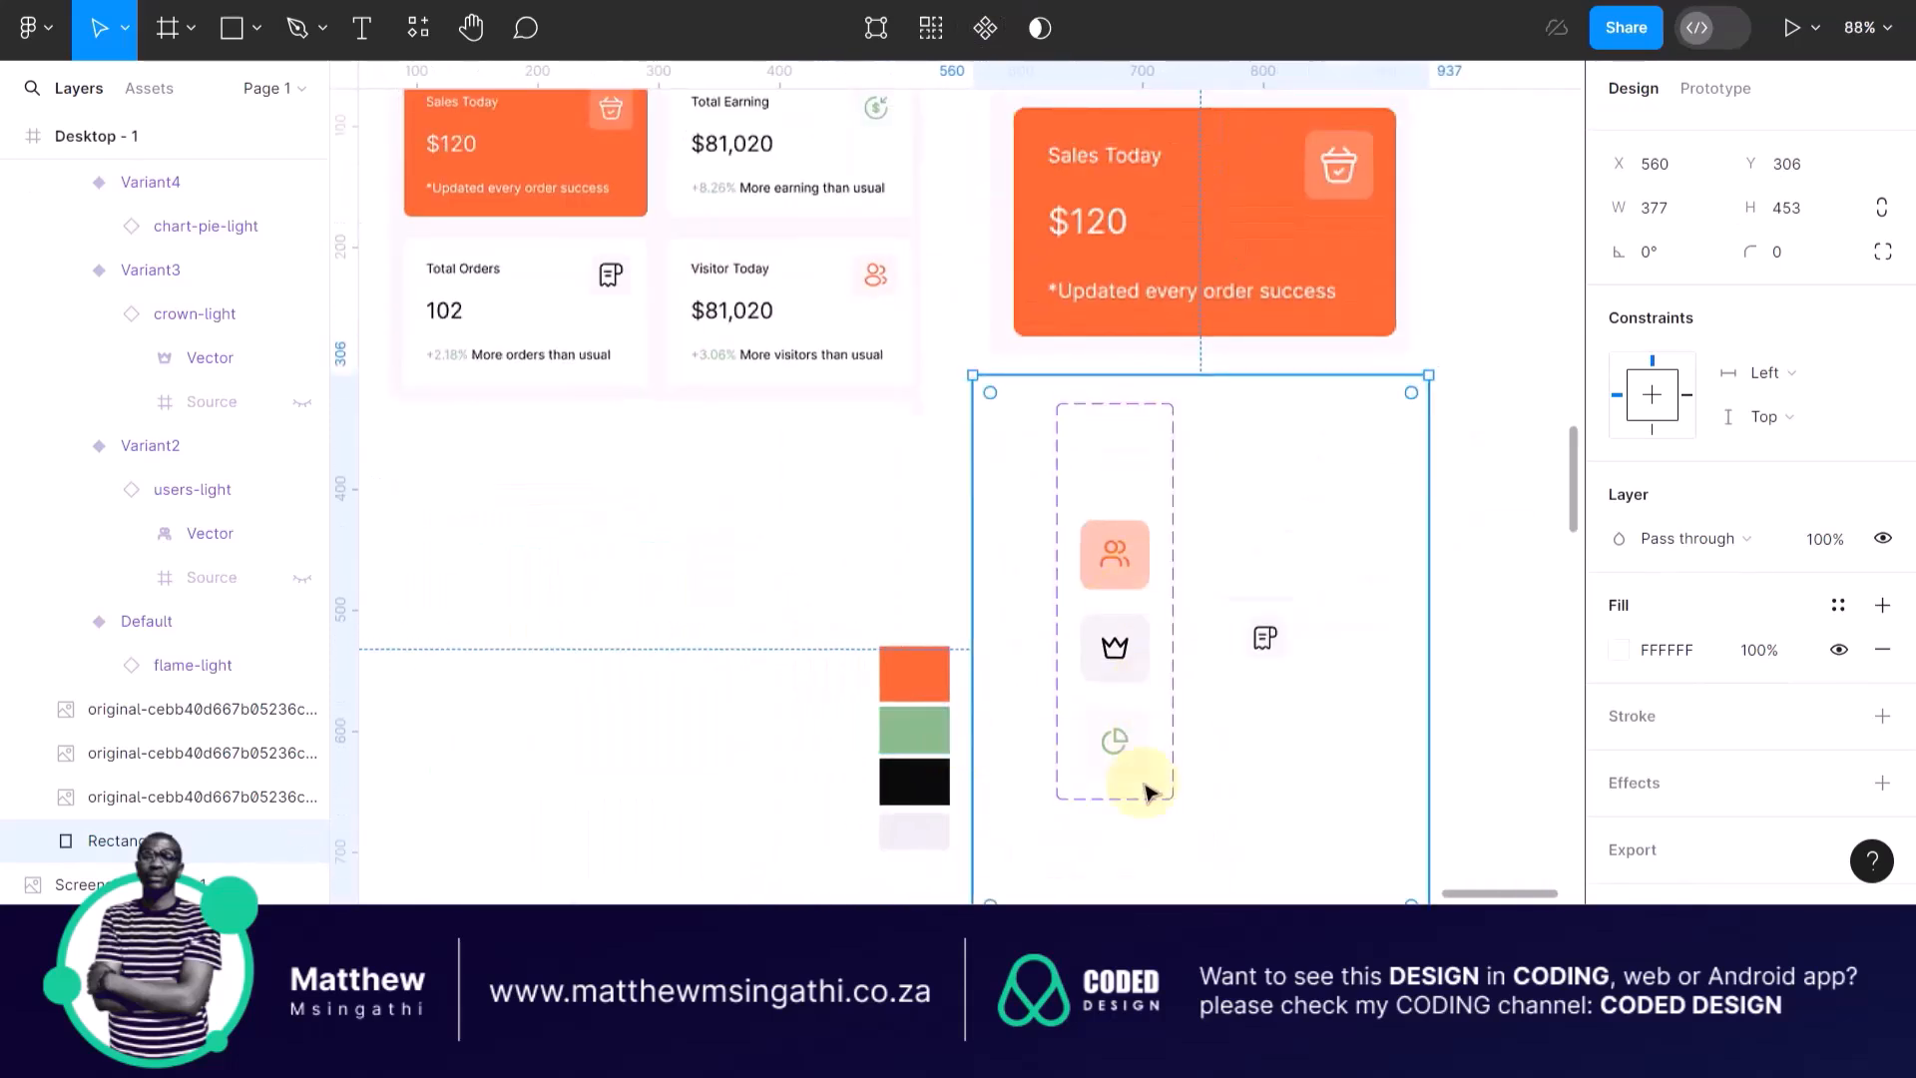
Set the crown variant's 0A0A0A background fill opacity to 10%.
scroll(1178, 793, up, 4)
click(1109, 491)
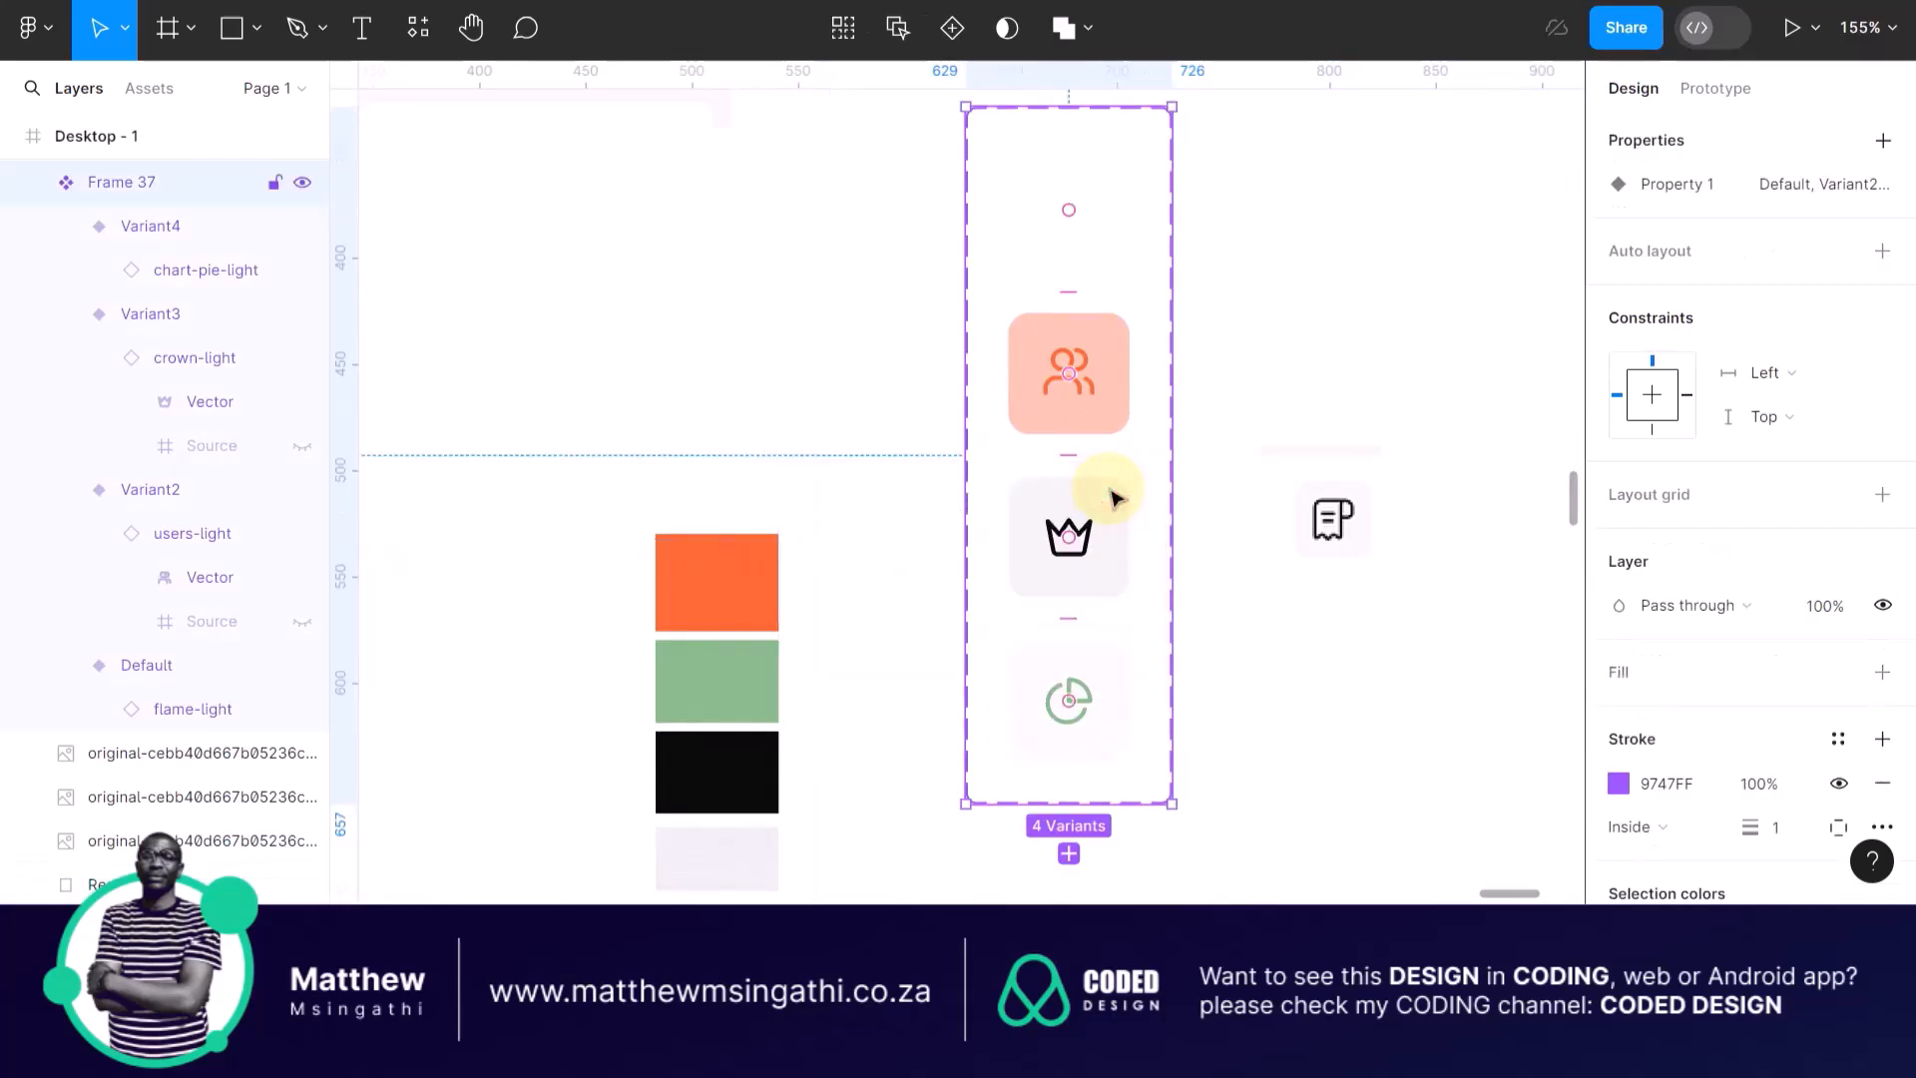
click(1109, 491)
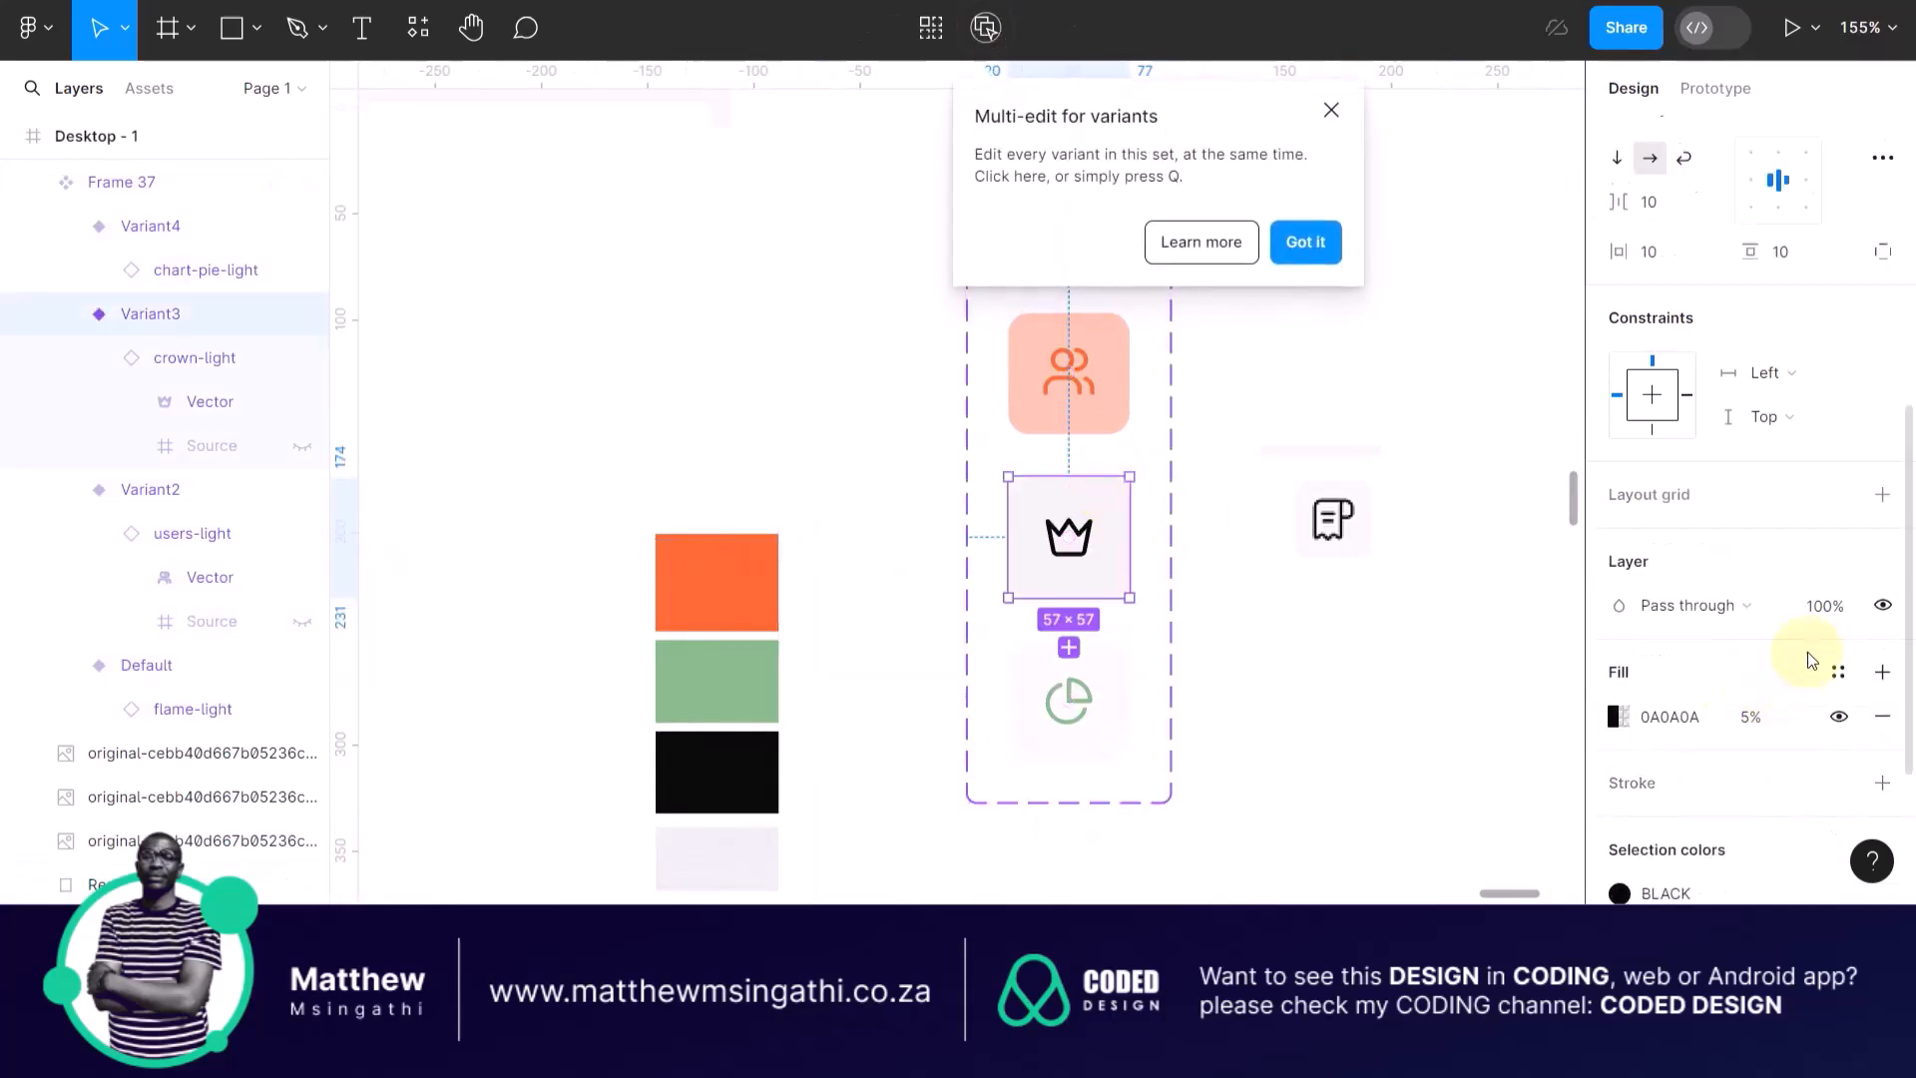
click(1772, 723)
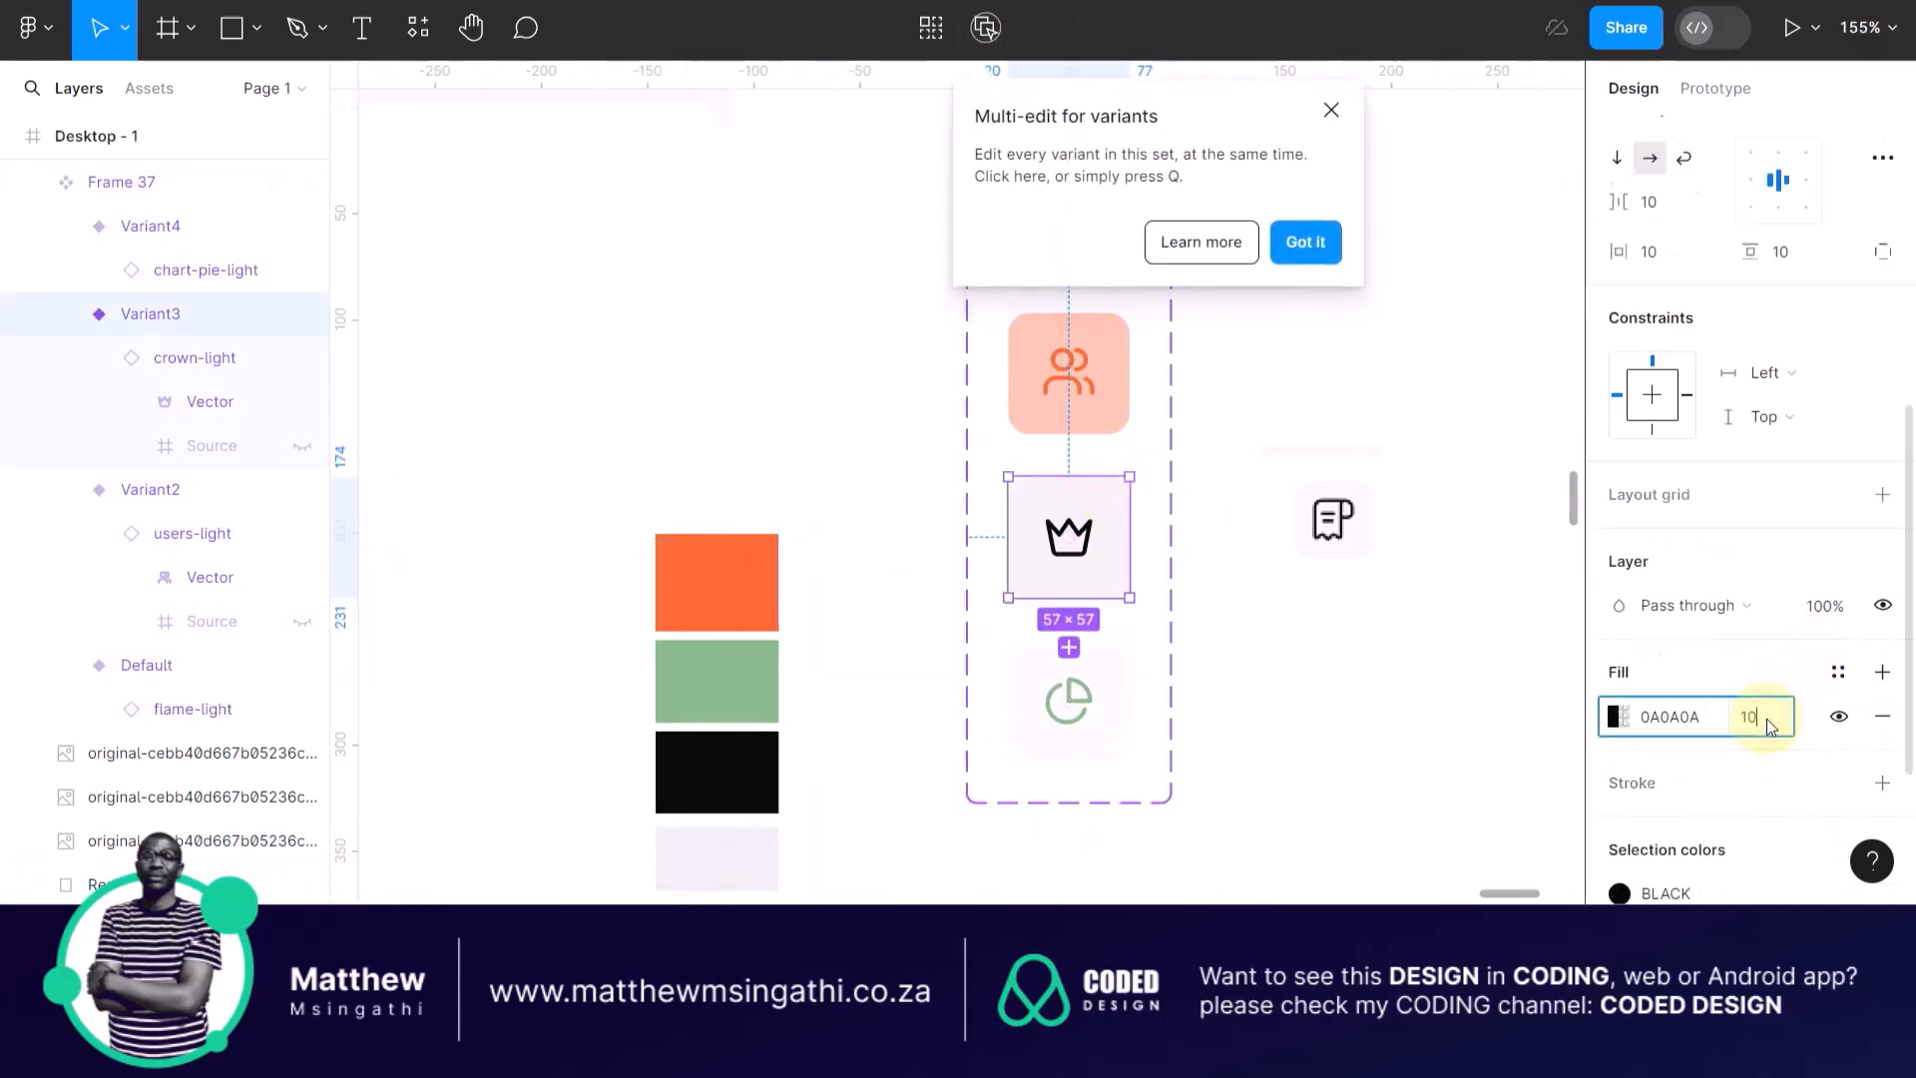
text(10)
key(Return)
click(1331, 676)
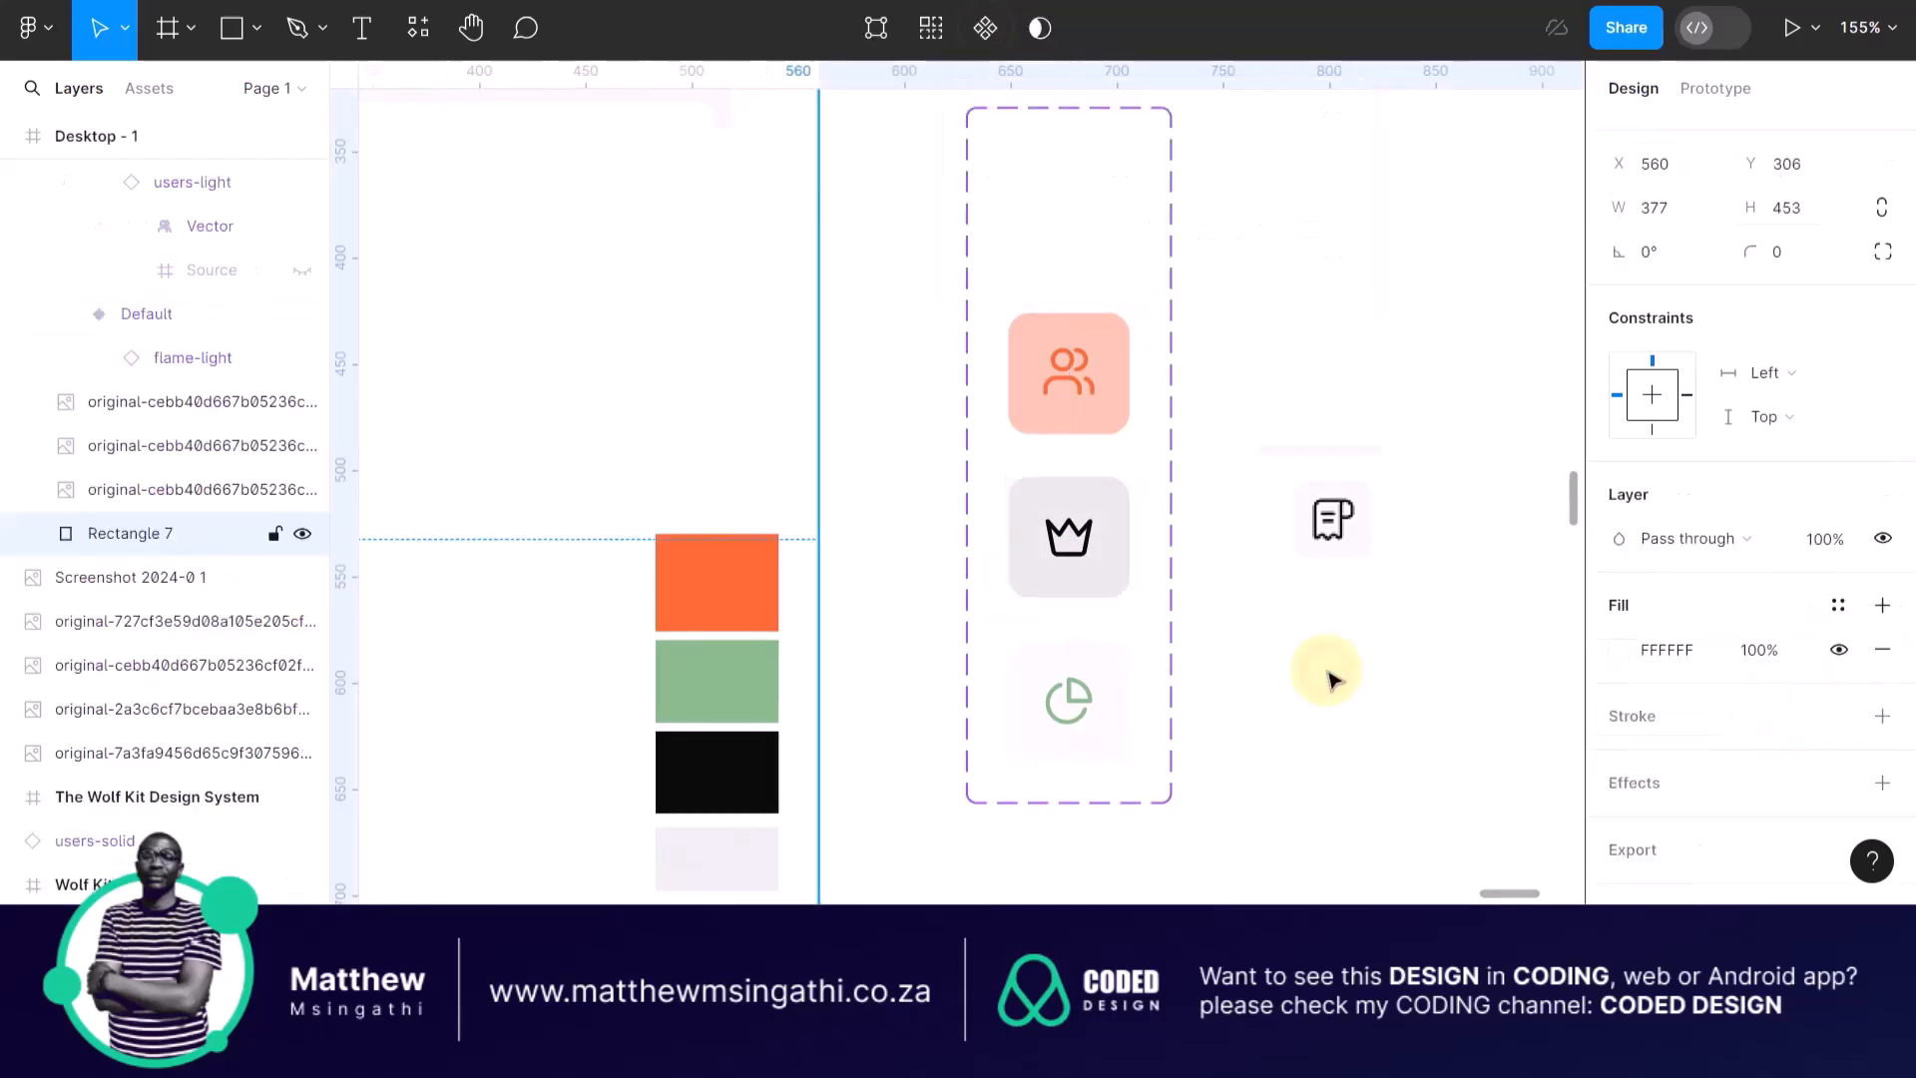
Set the chart-pie variant's green 8AC389 background fill opacity to 10%.
click(1104, 664)
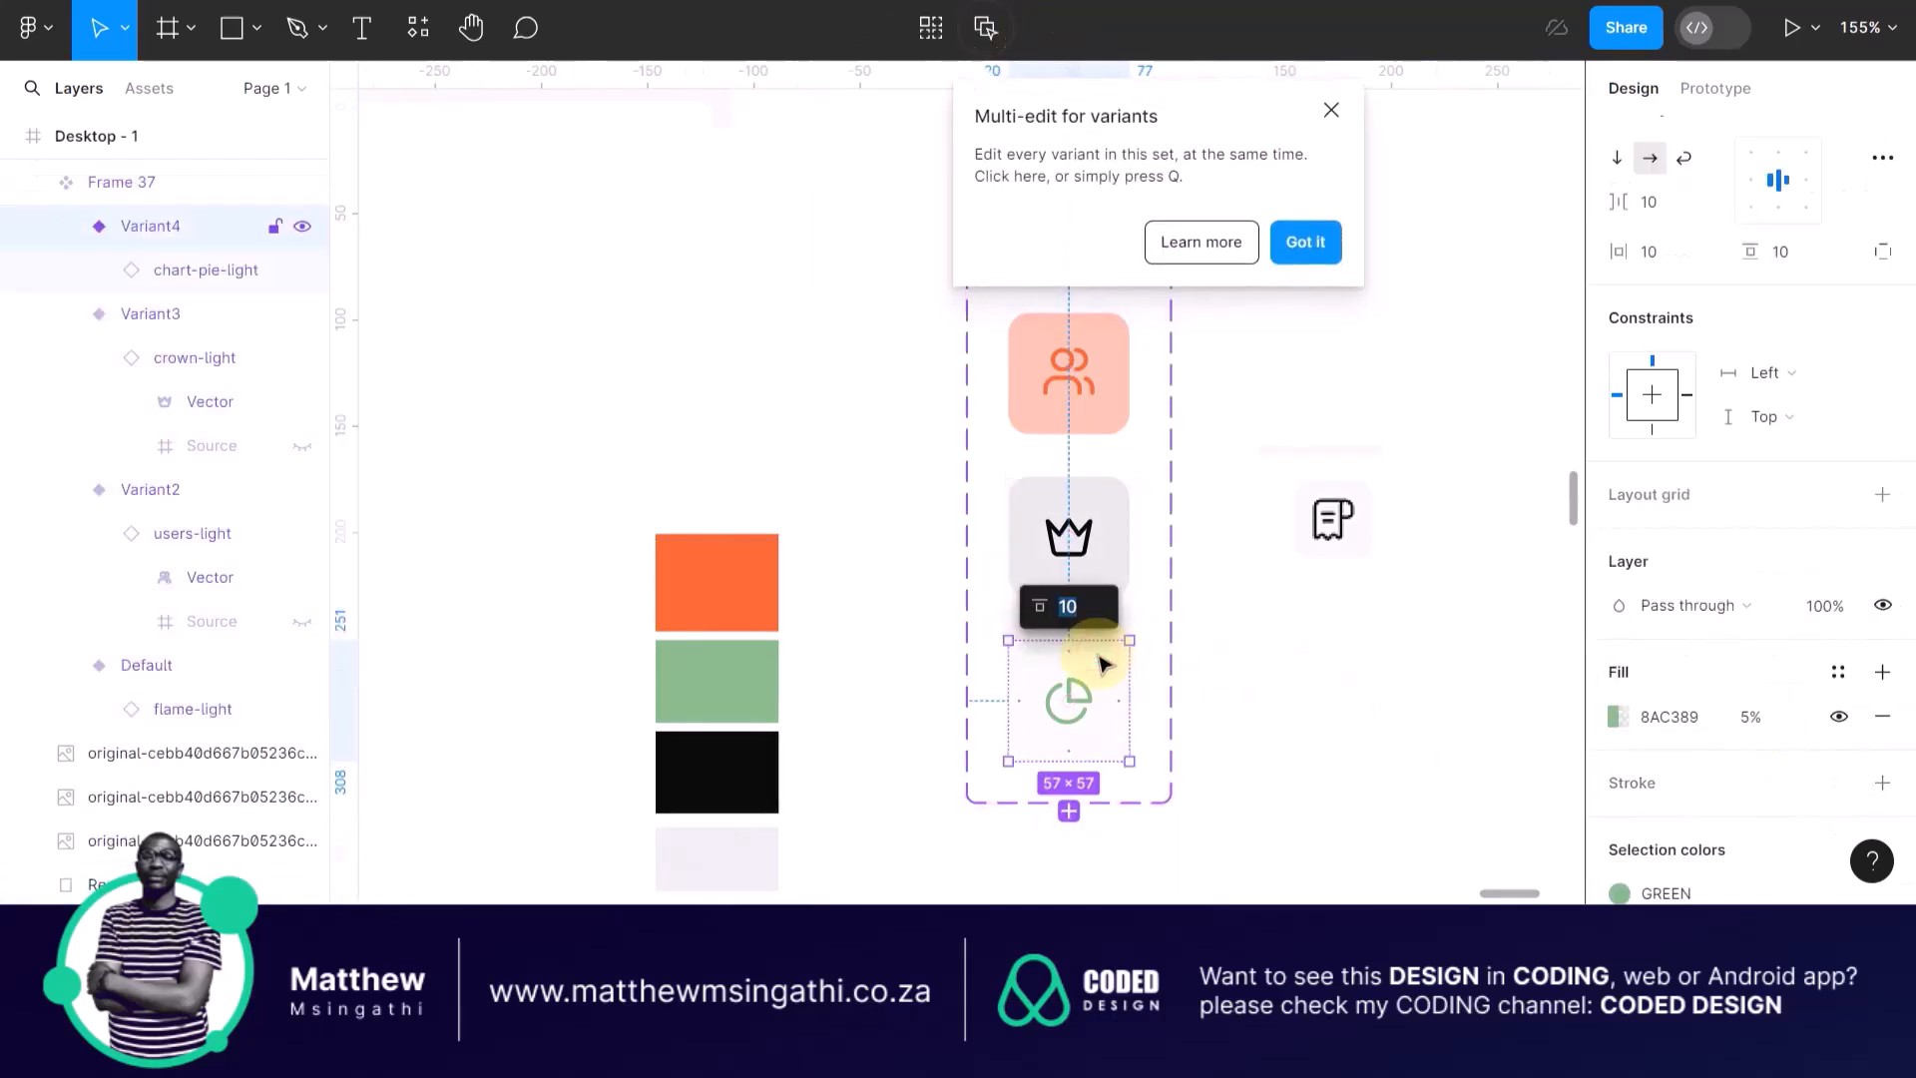
click(1758, 718)
text(10)
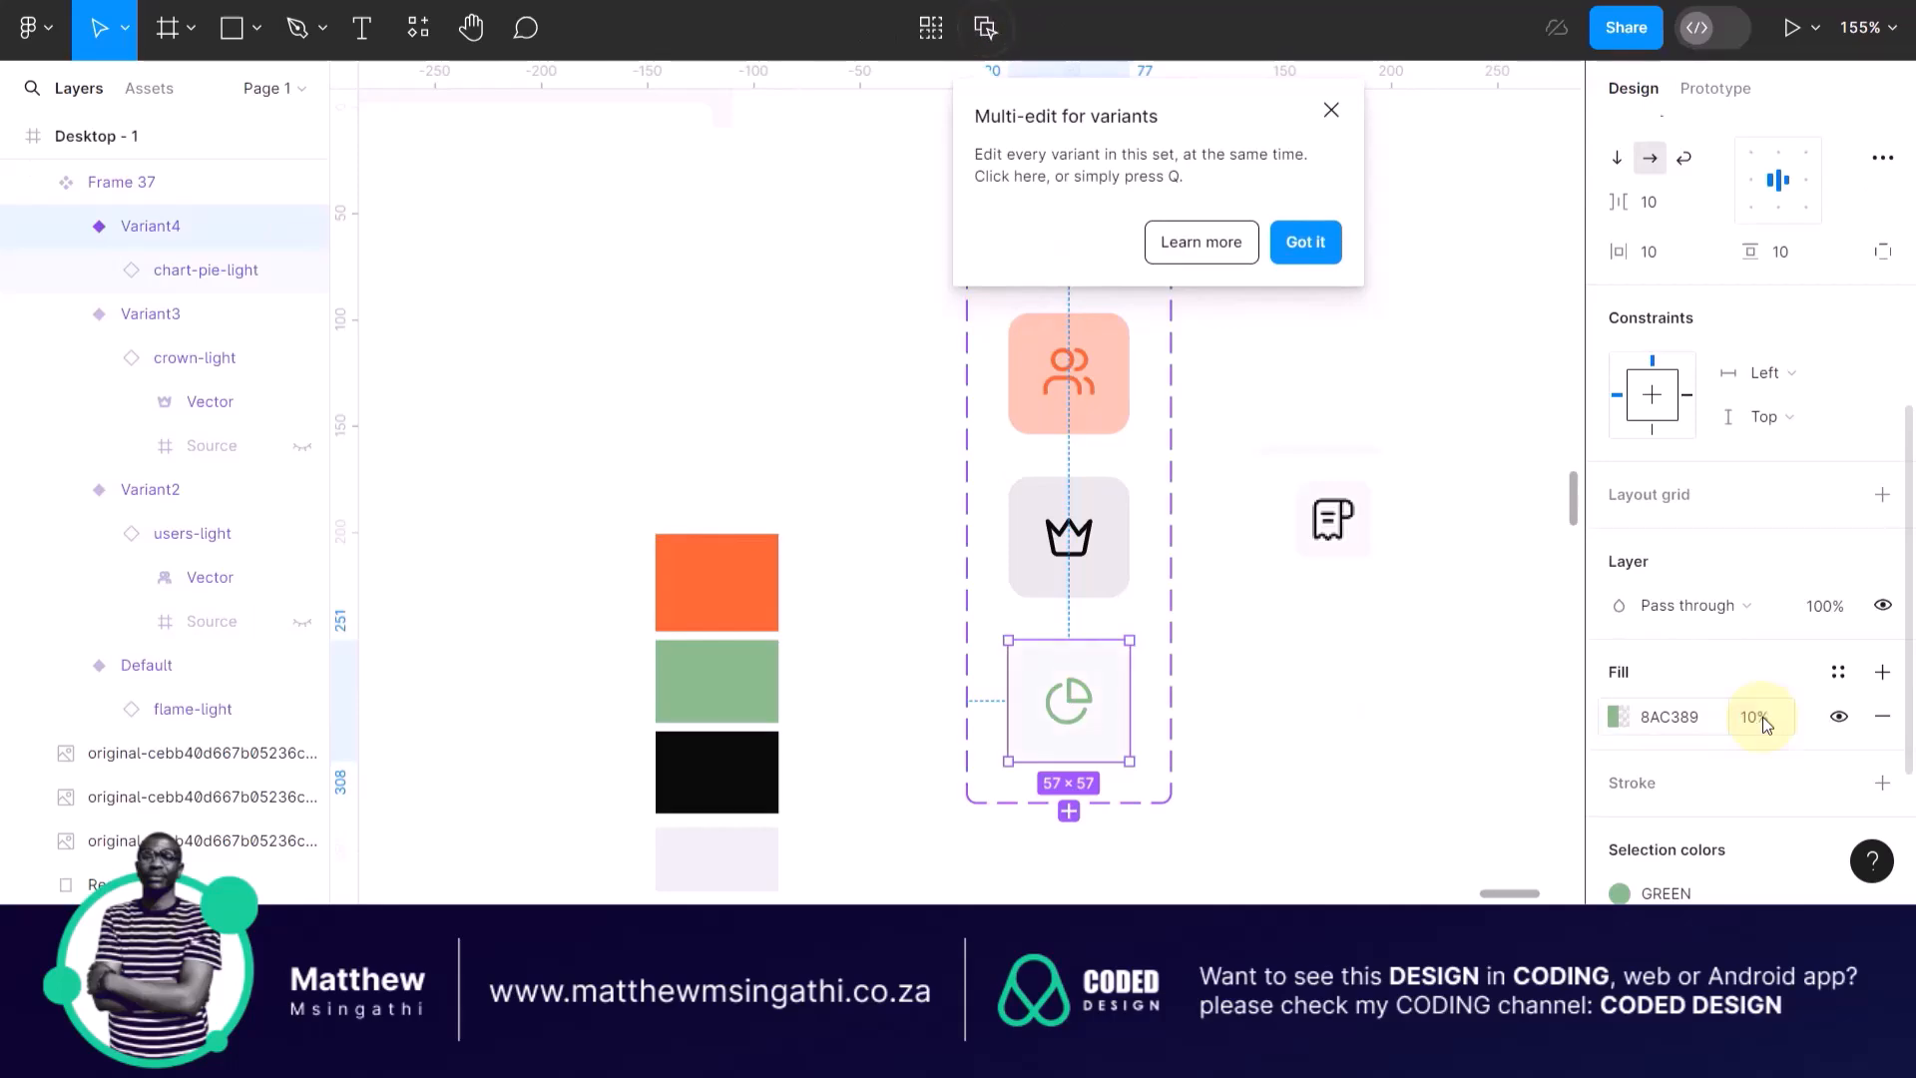
double_click(1387, 695)
key(Escape)
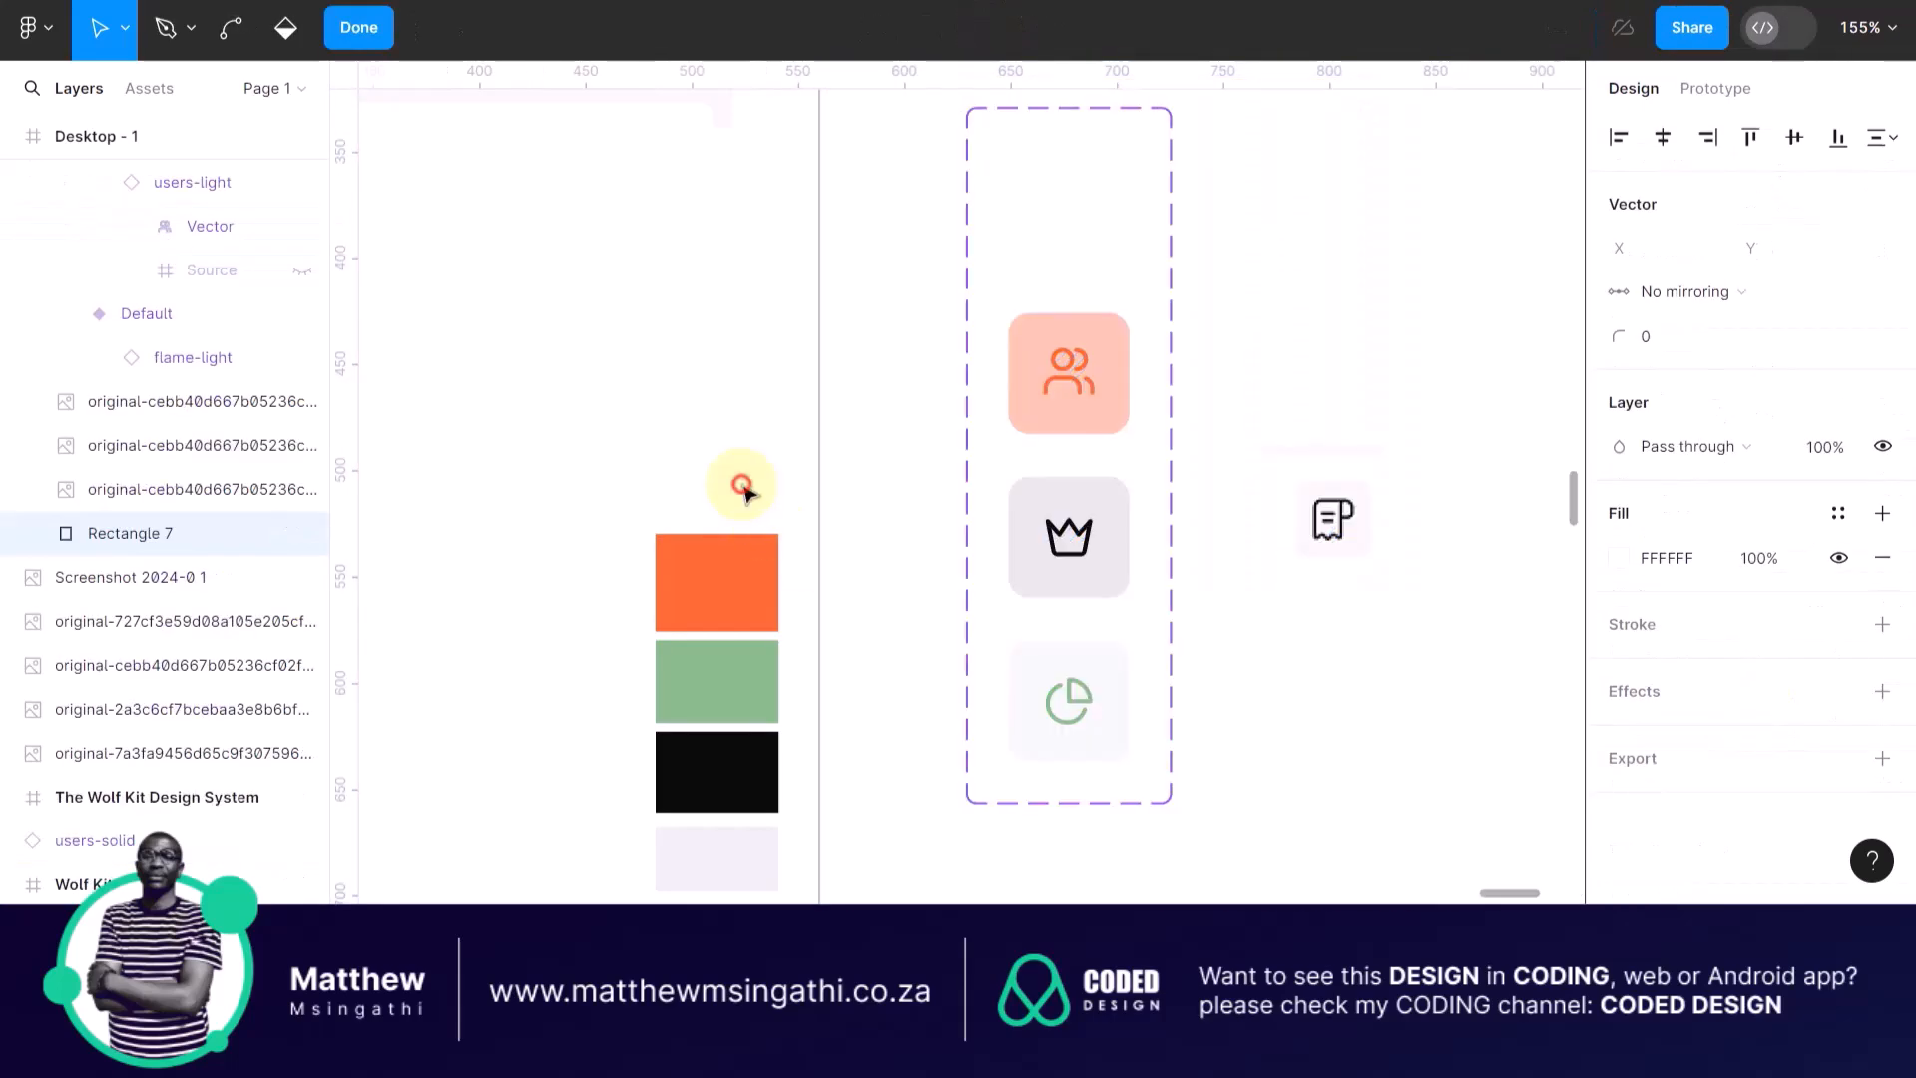
Compare the background tints of the users, crown and chart-pie variants with the cropped receipt icon.
scroll(1167, 758, down, 3)
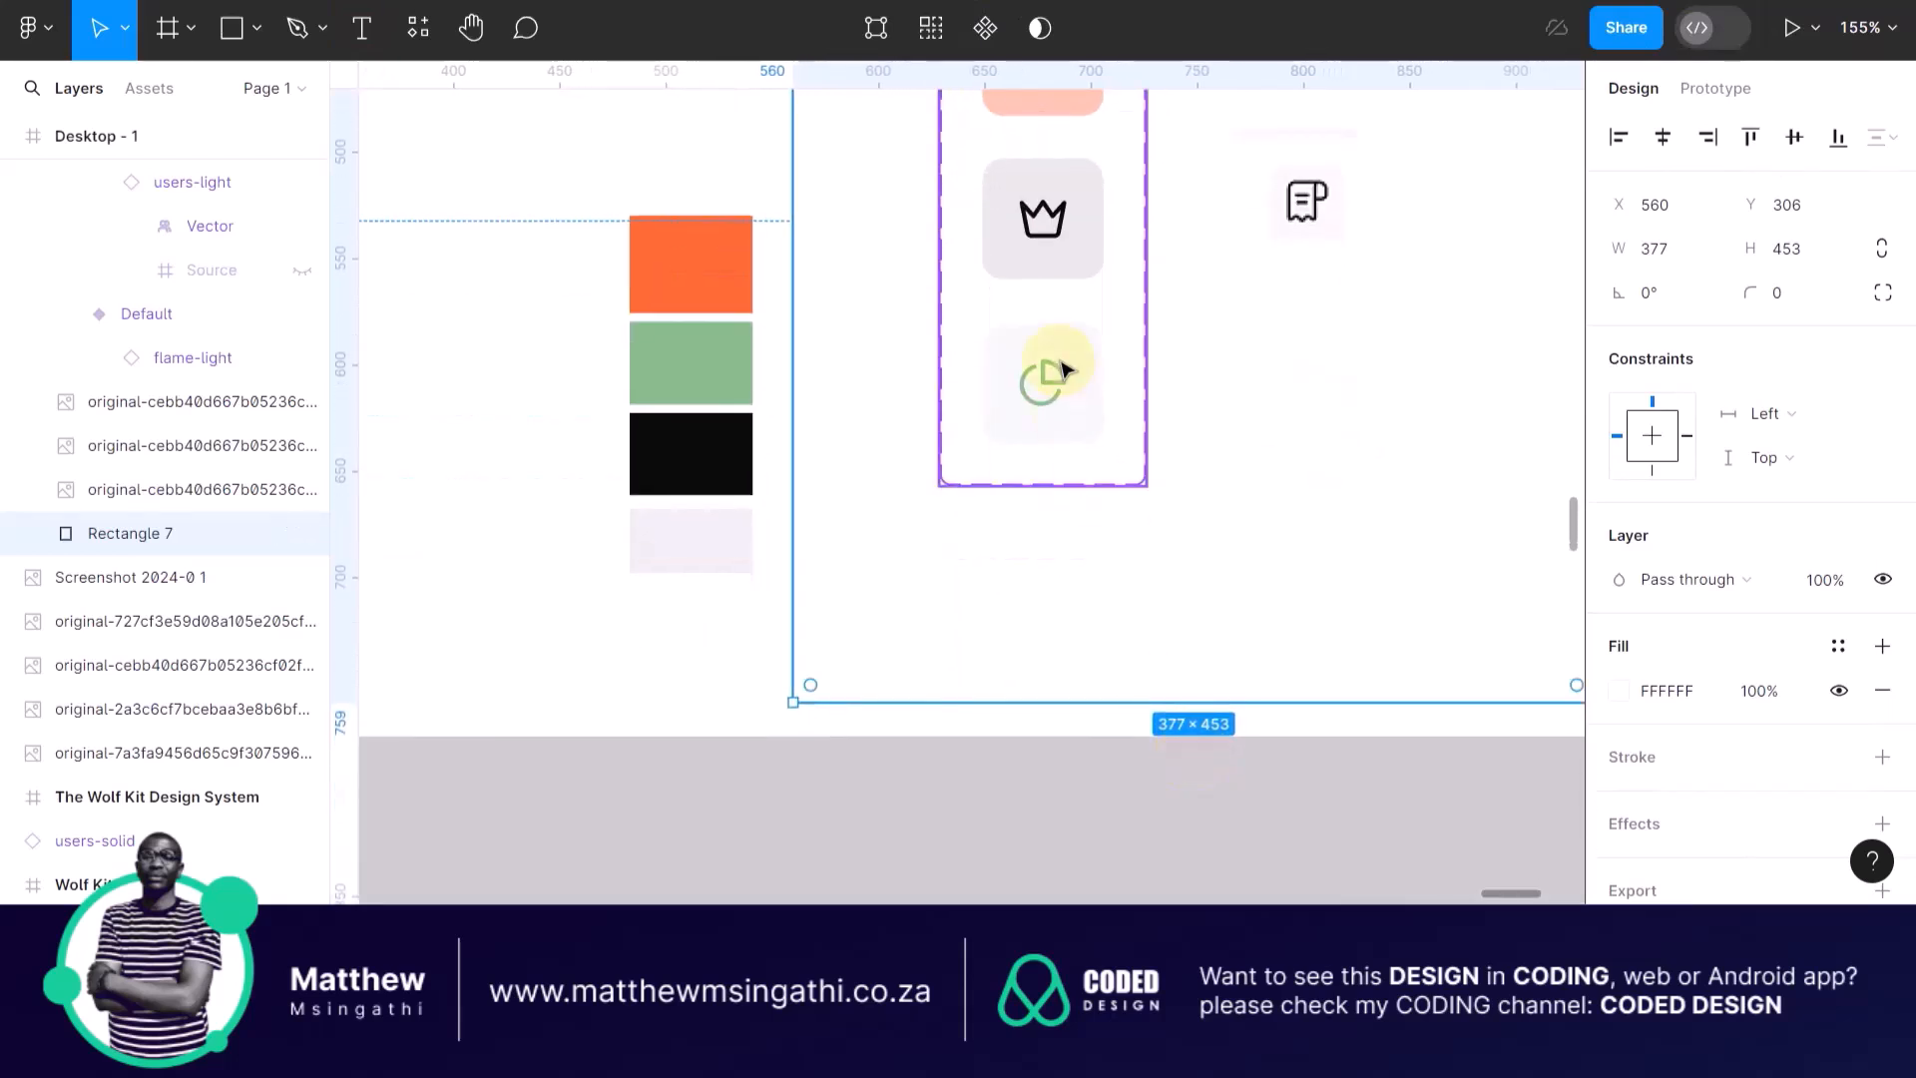
scroll(1048, 379, up, 3)
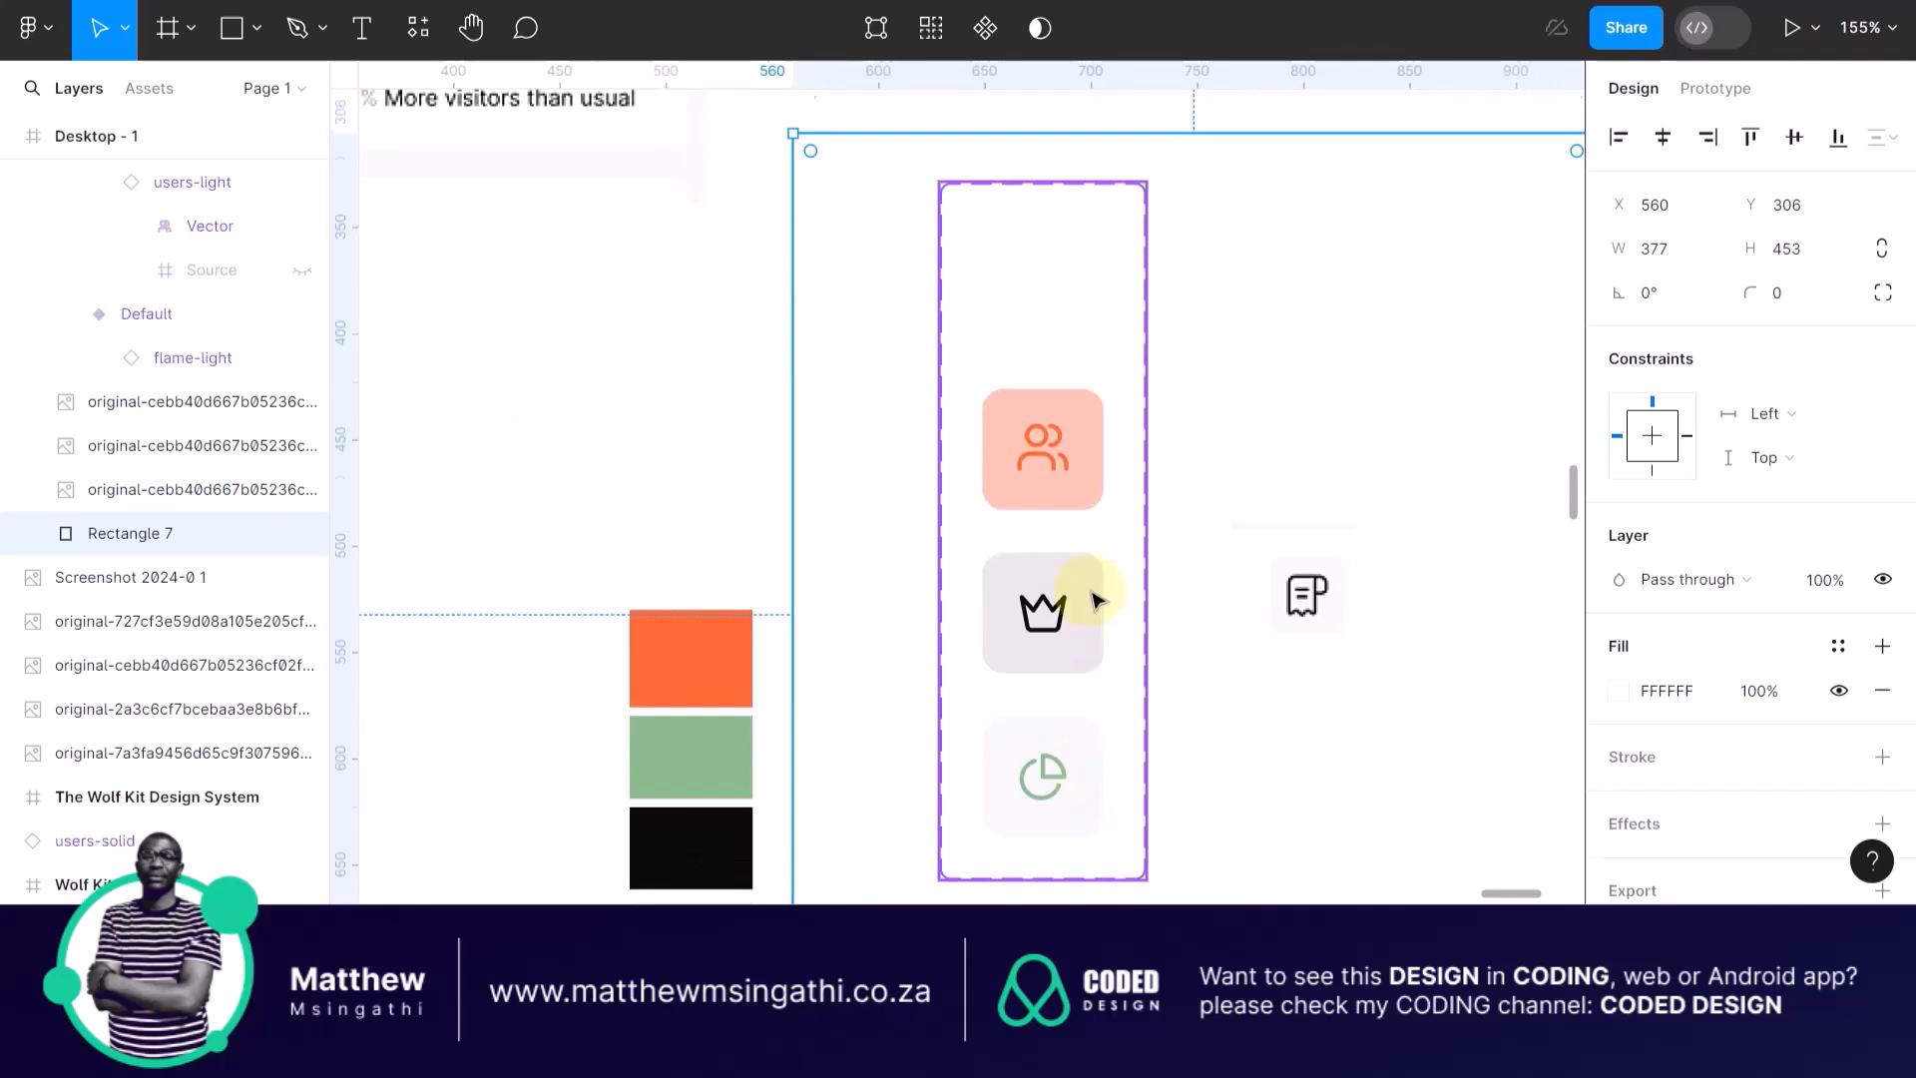
scroll(1095, 604, down, 3)
scroll(1096, 512, up, 5)
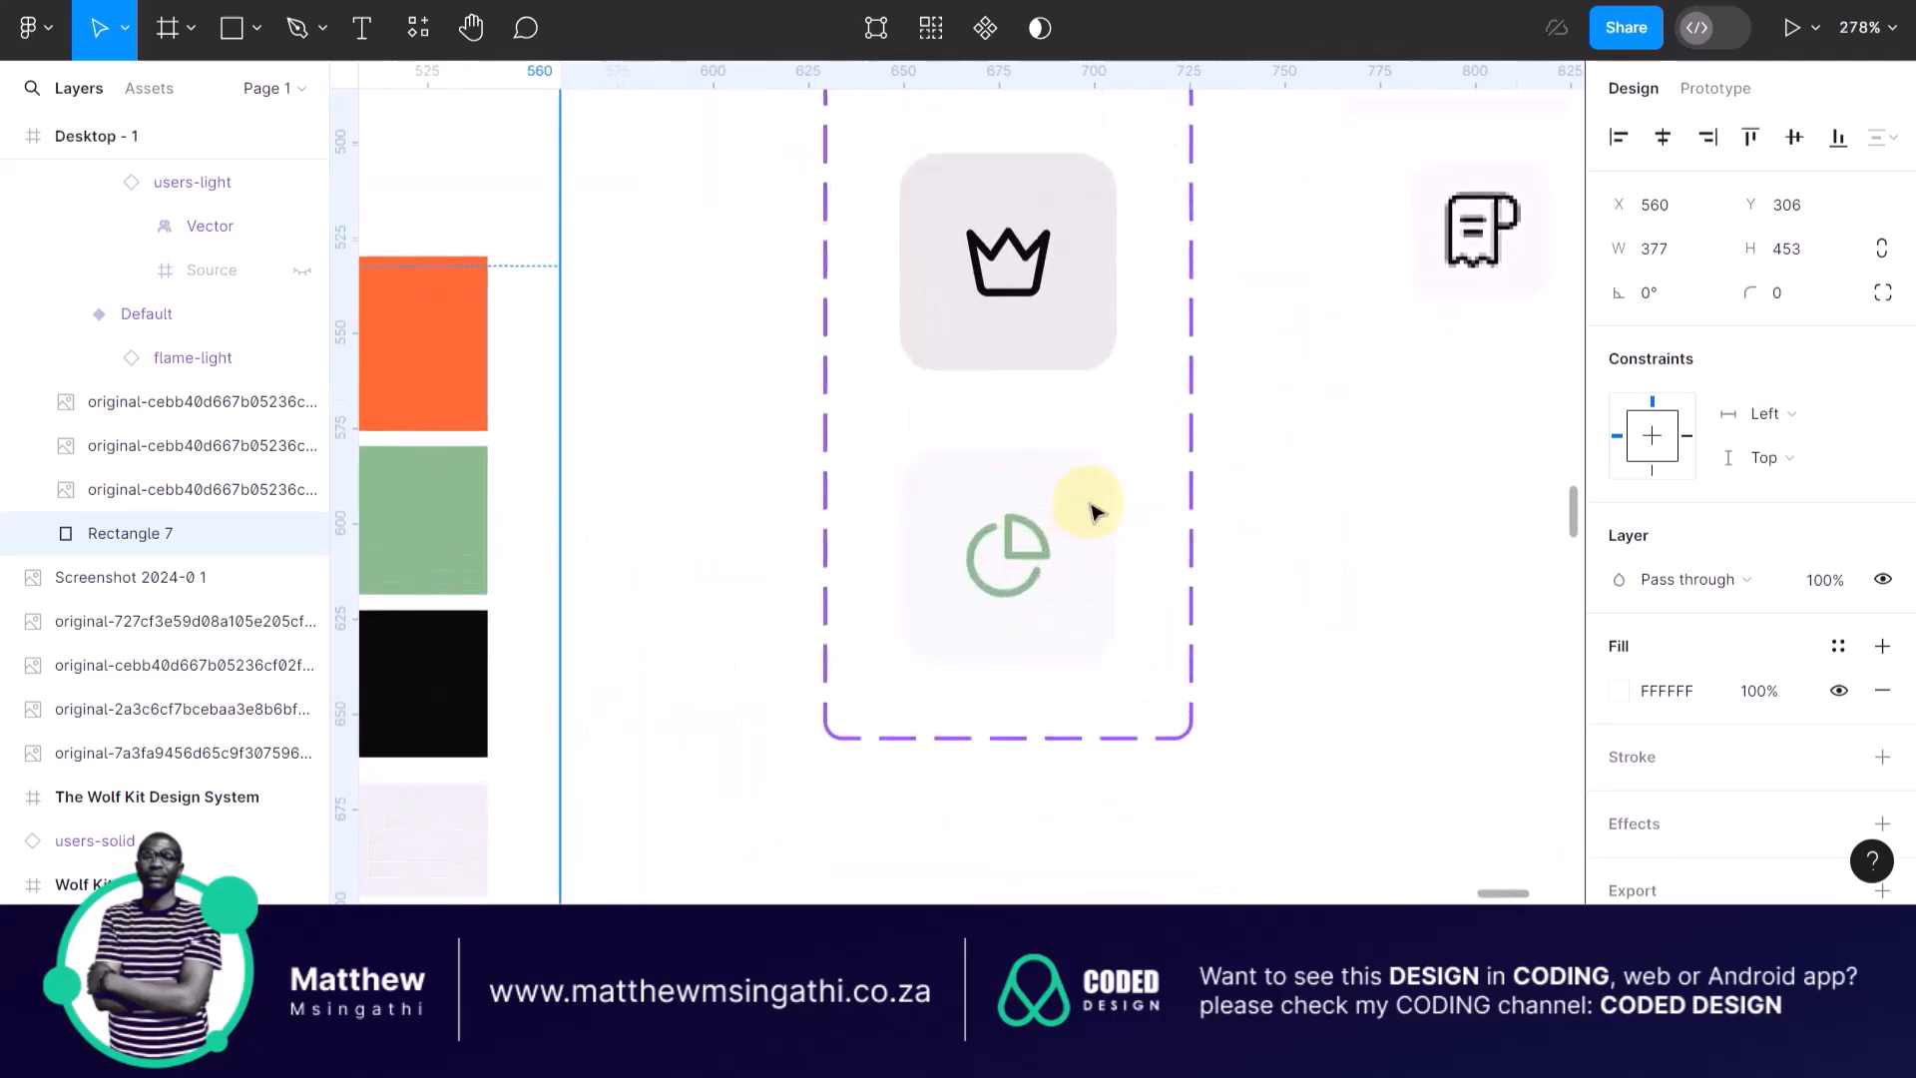
scroll(1091, 512, up, 3)
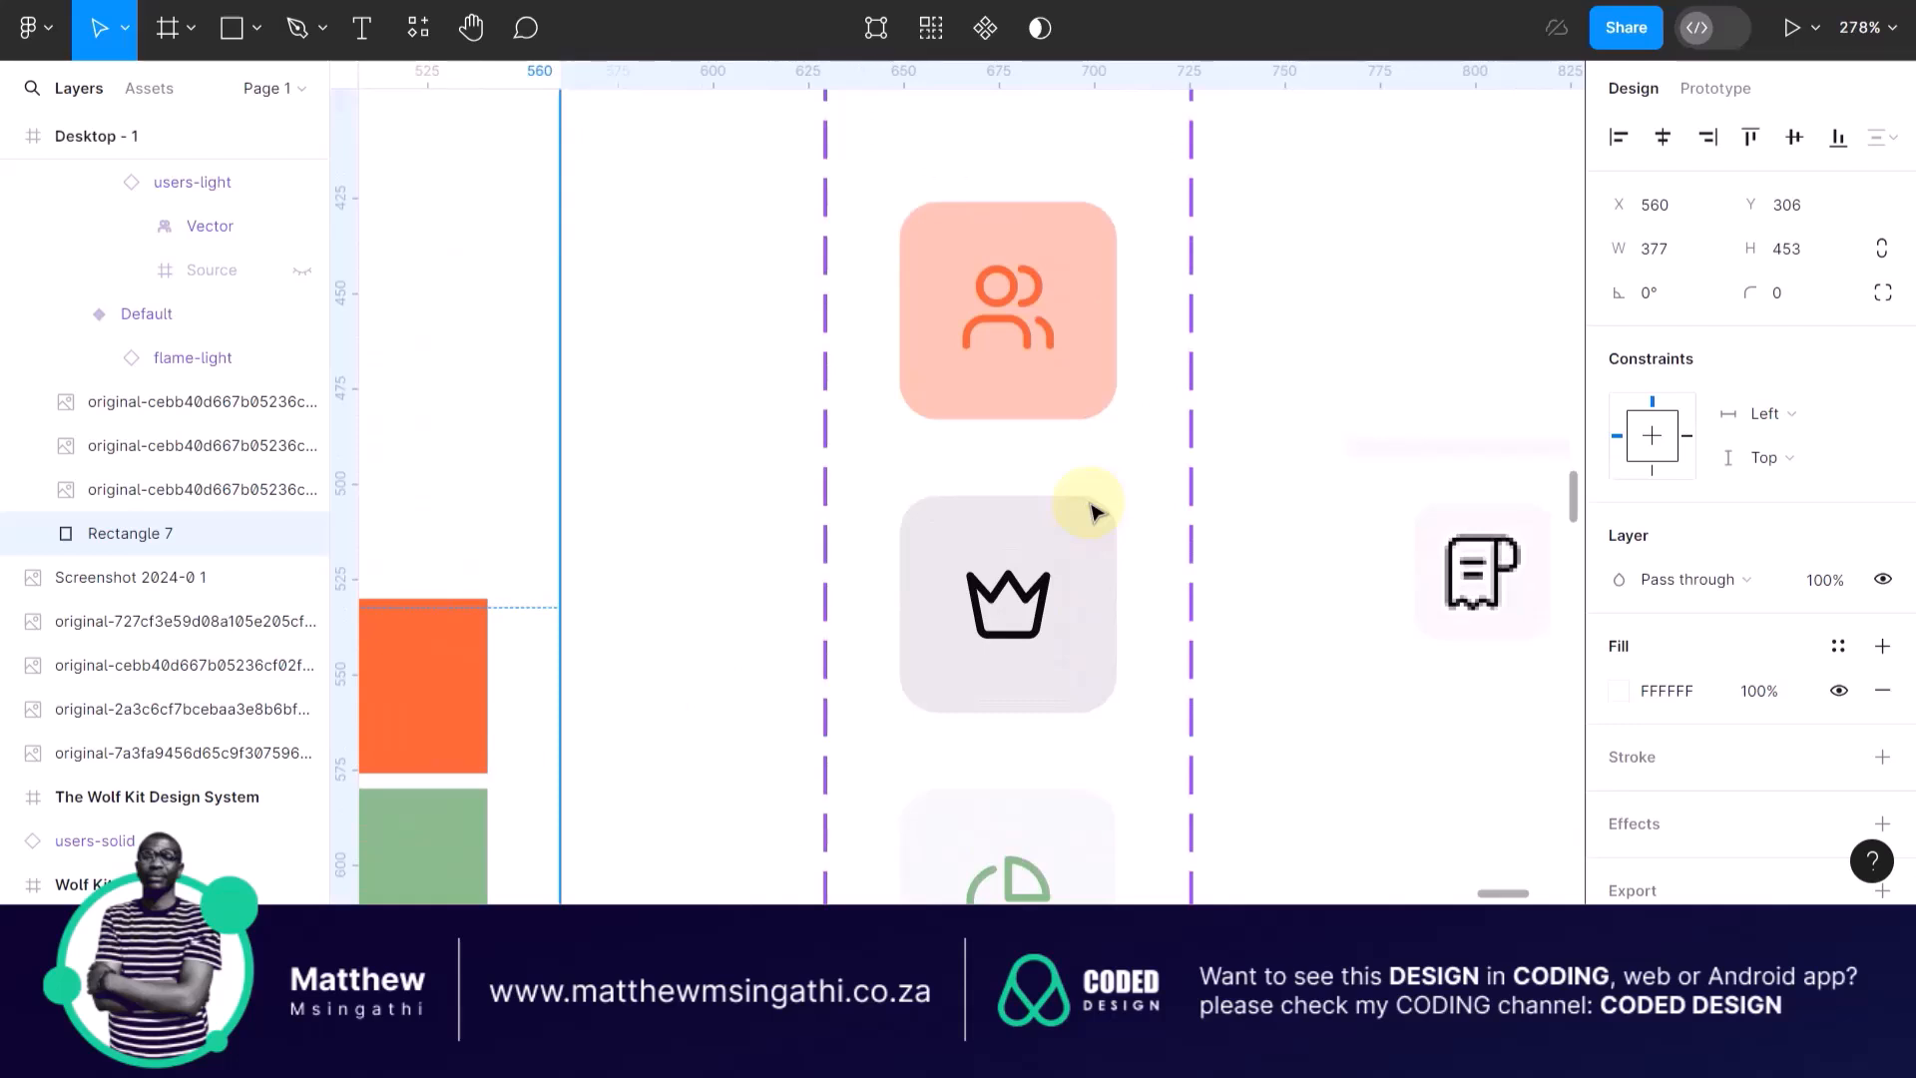
scroll(1091, 512, down, 3)
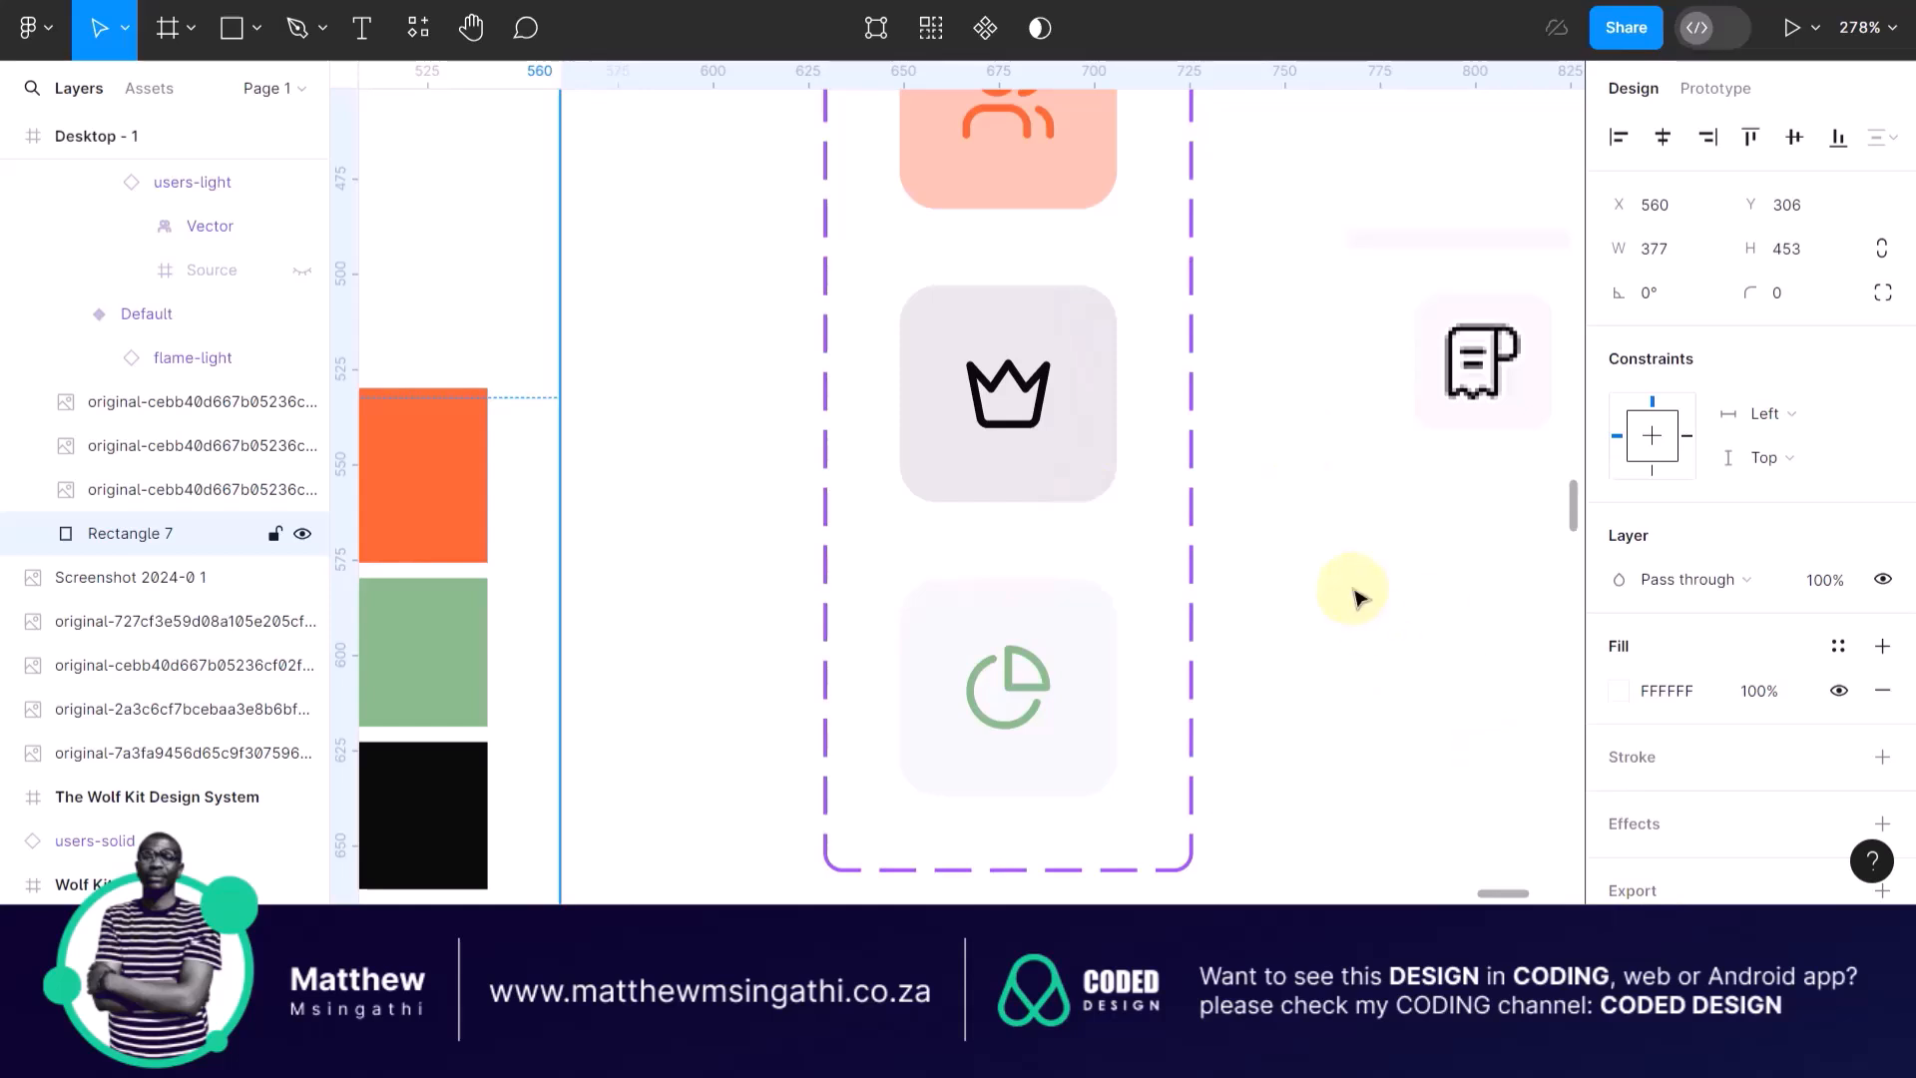
scroll(1354, 589, down, 4)
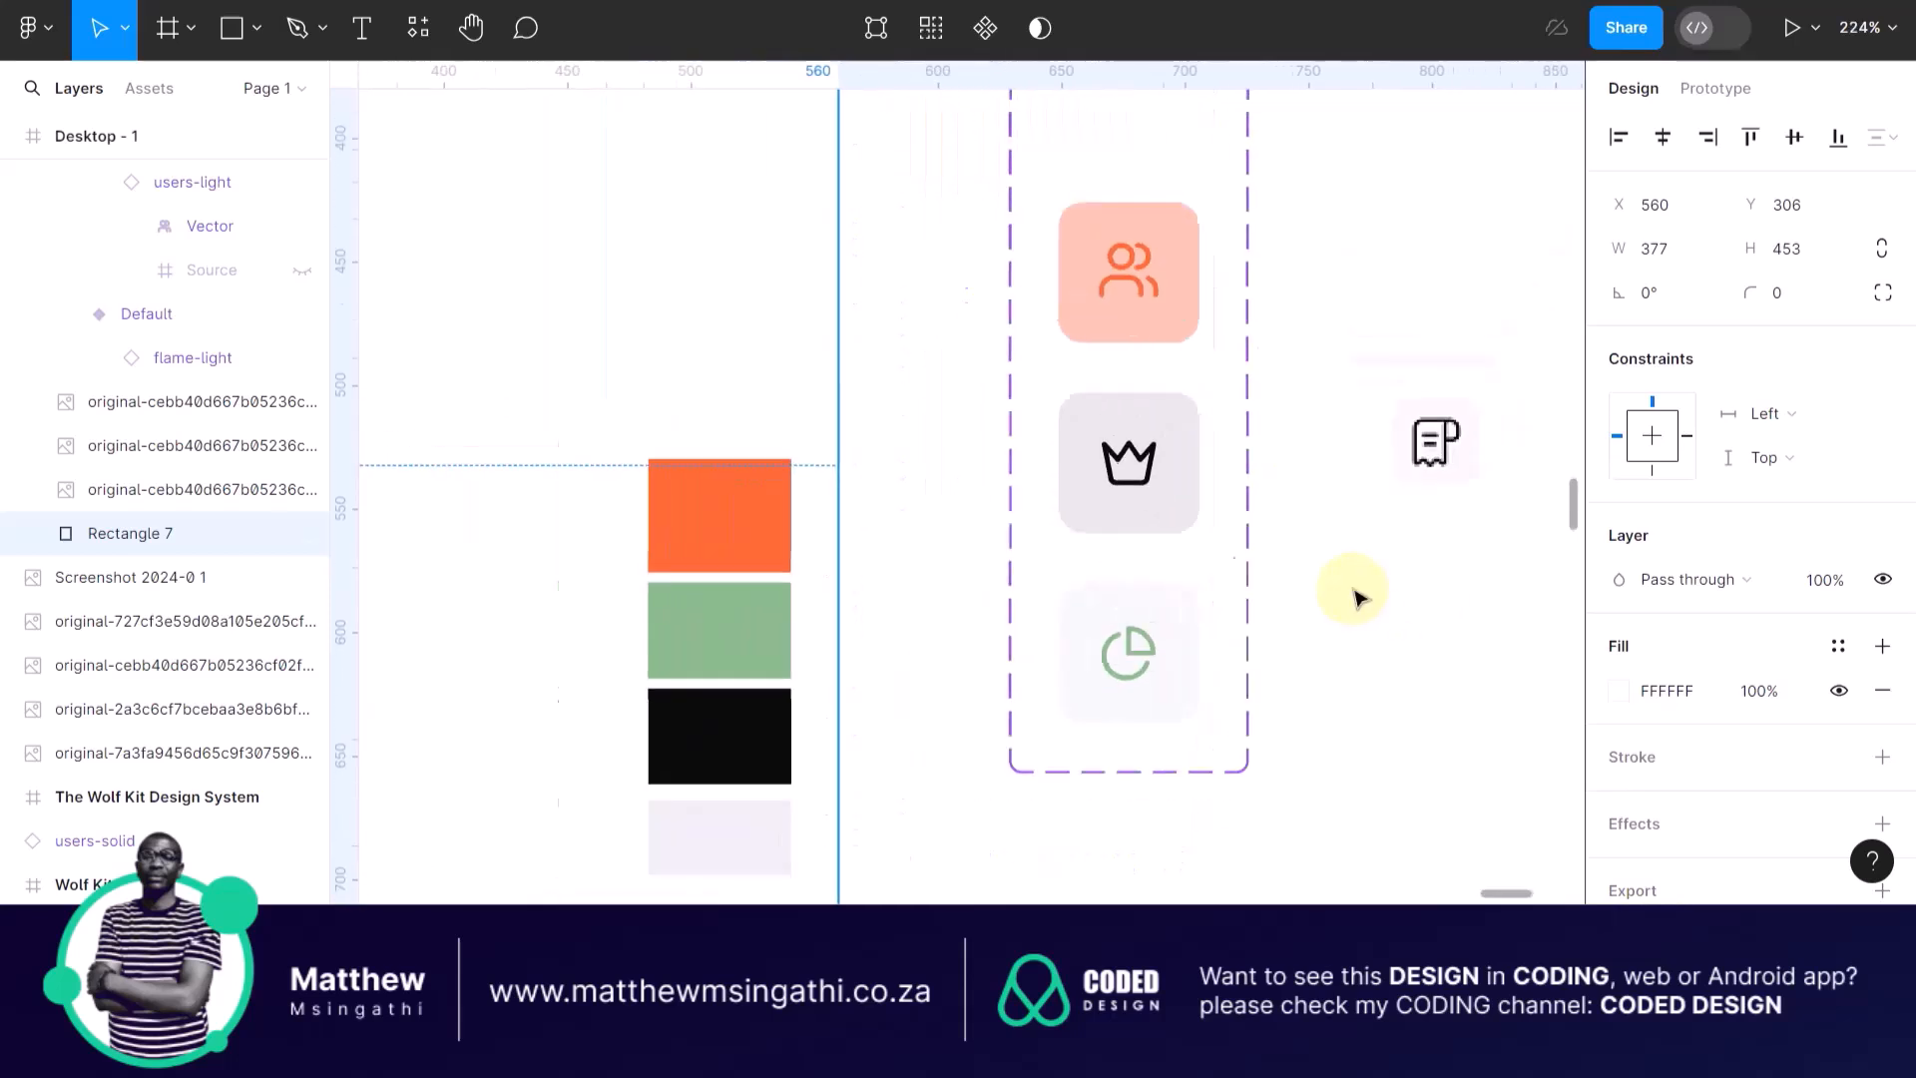
Set the users variant's orange FE5E37 background fill opacity to 10%.
scroll(1354, 589, up, 2)
scroll(1354, 589, right, 2)
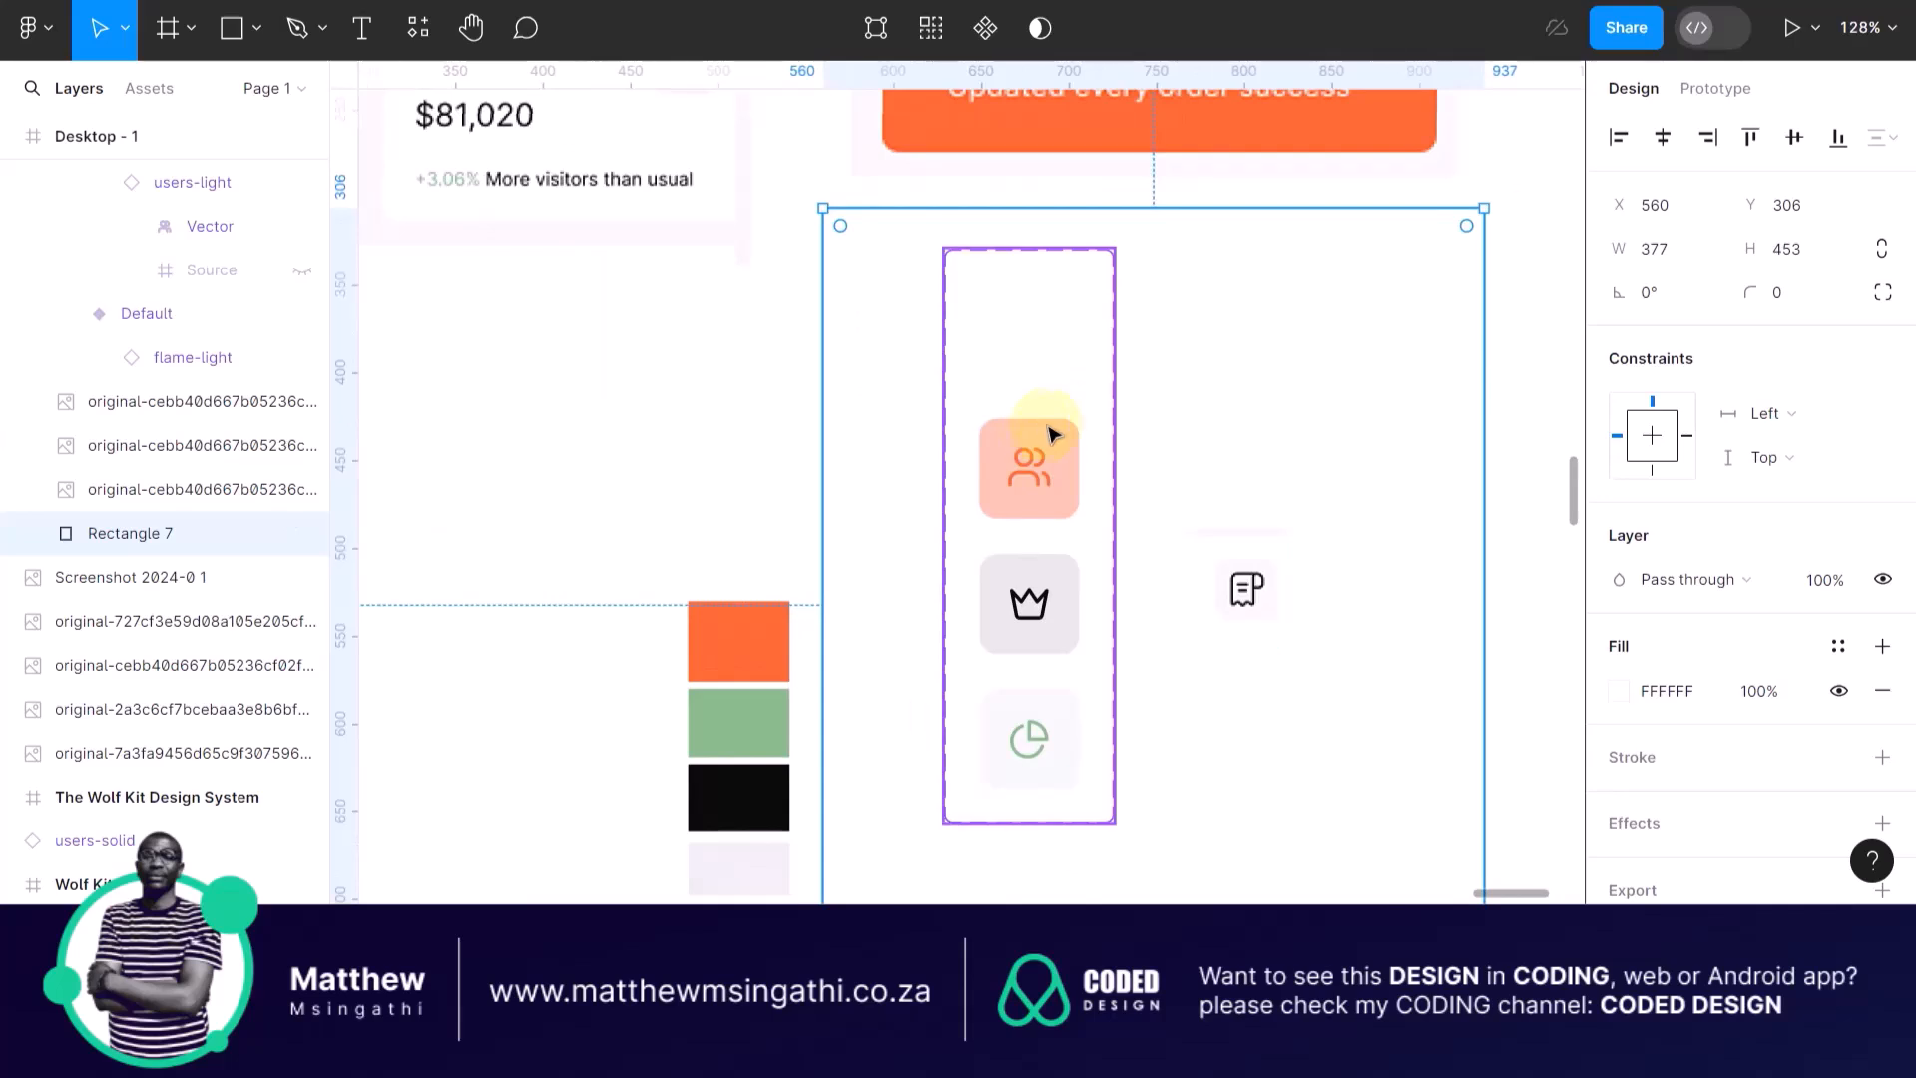
double_click(1038, 444)
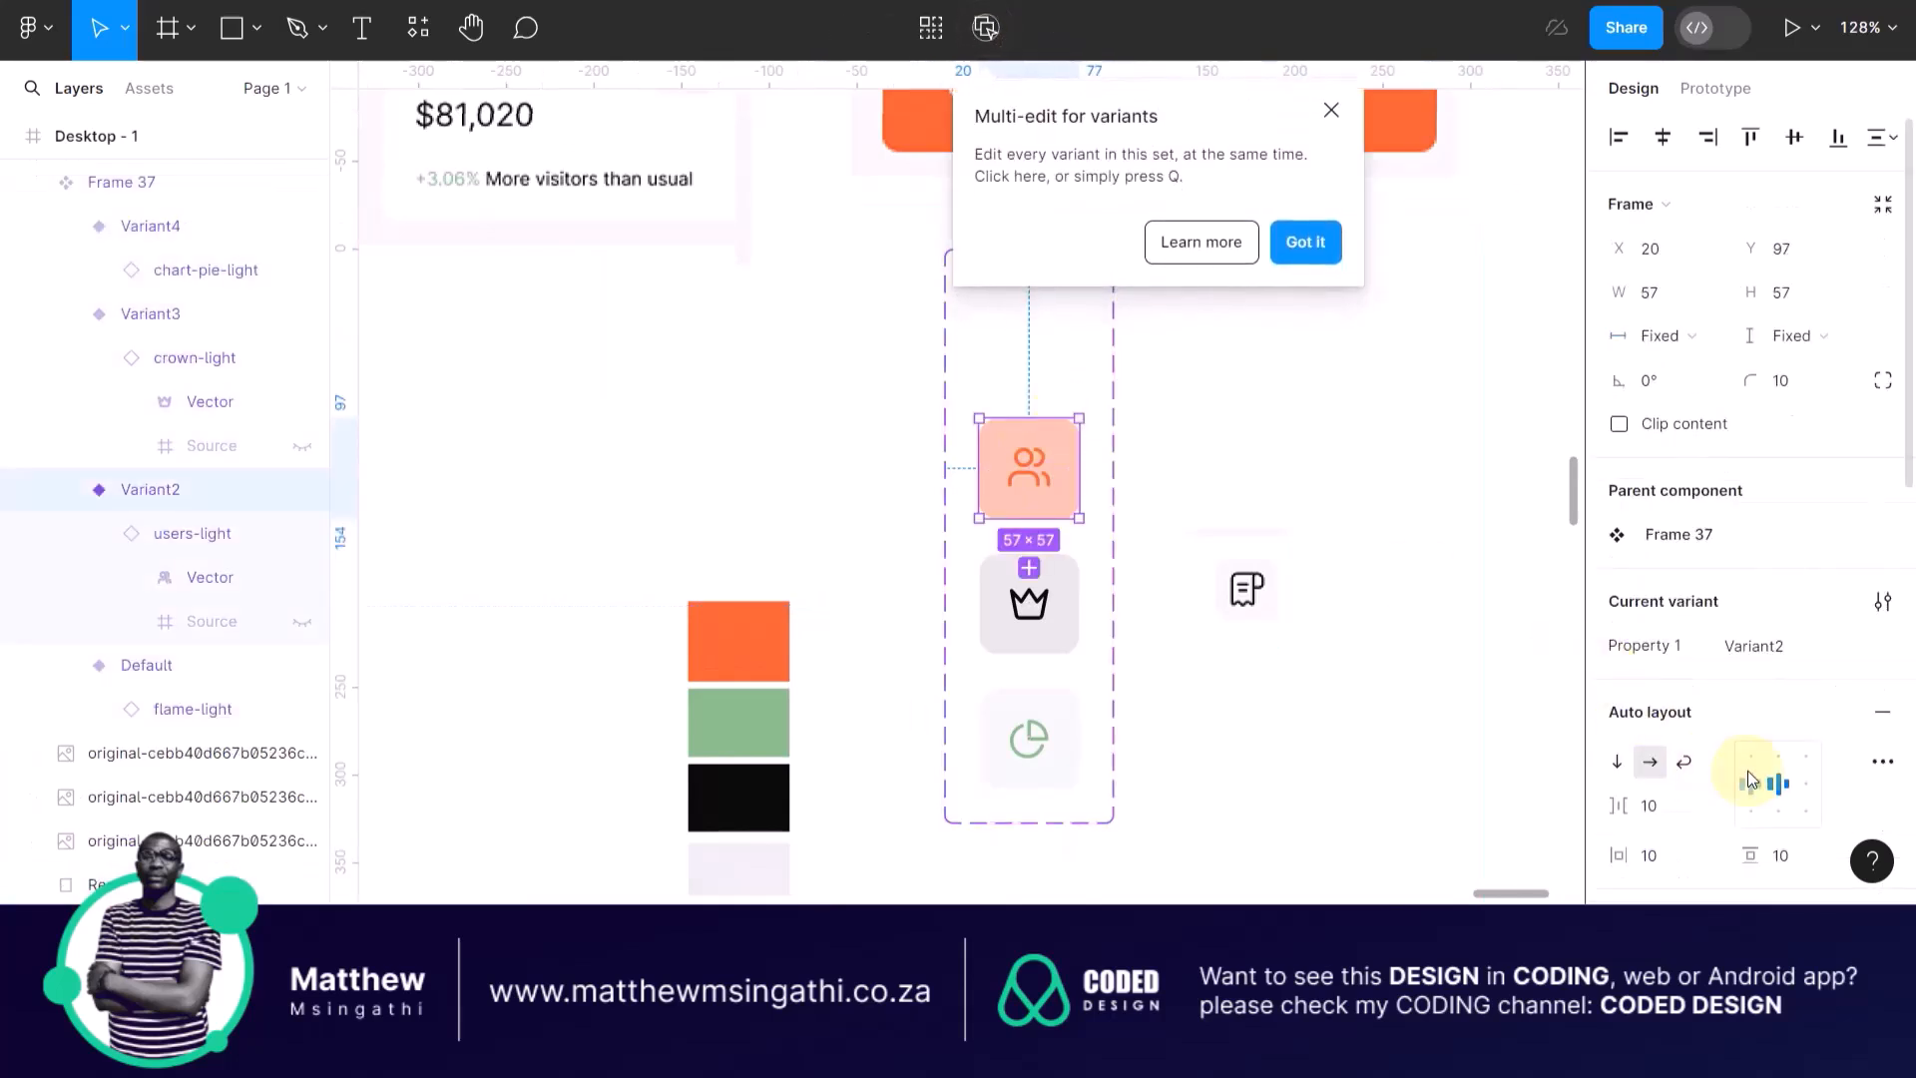
scroll(1736, 806, down, 5)
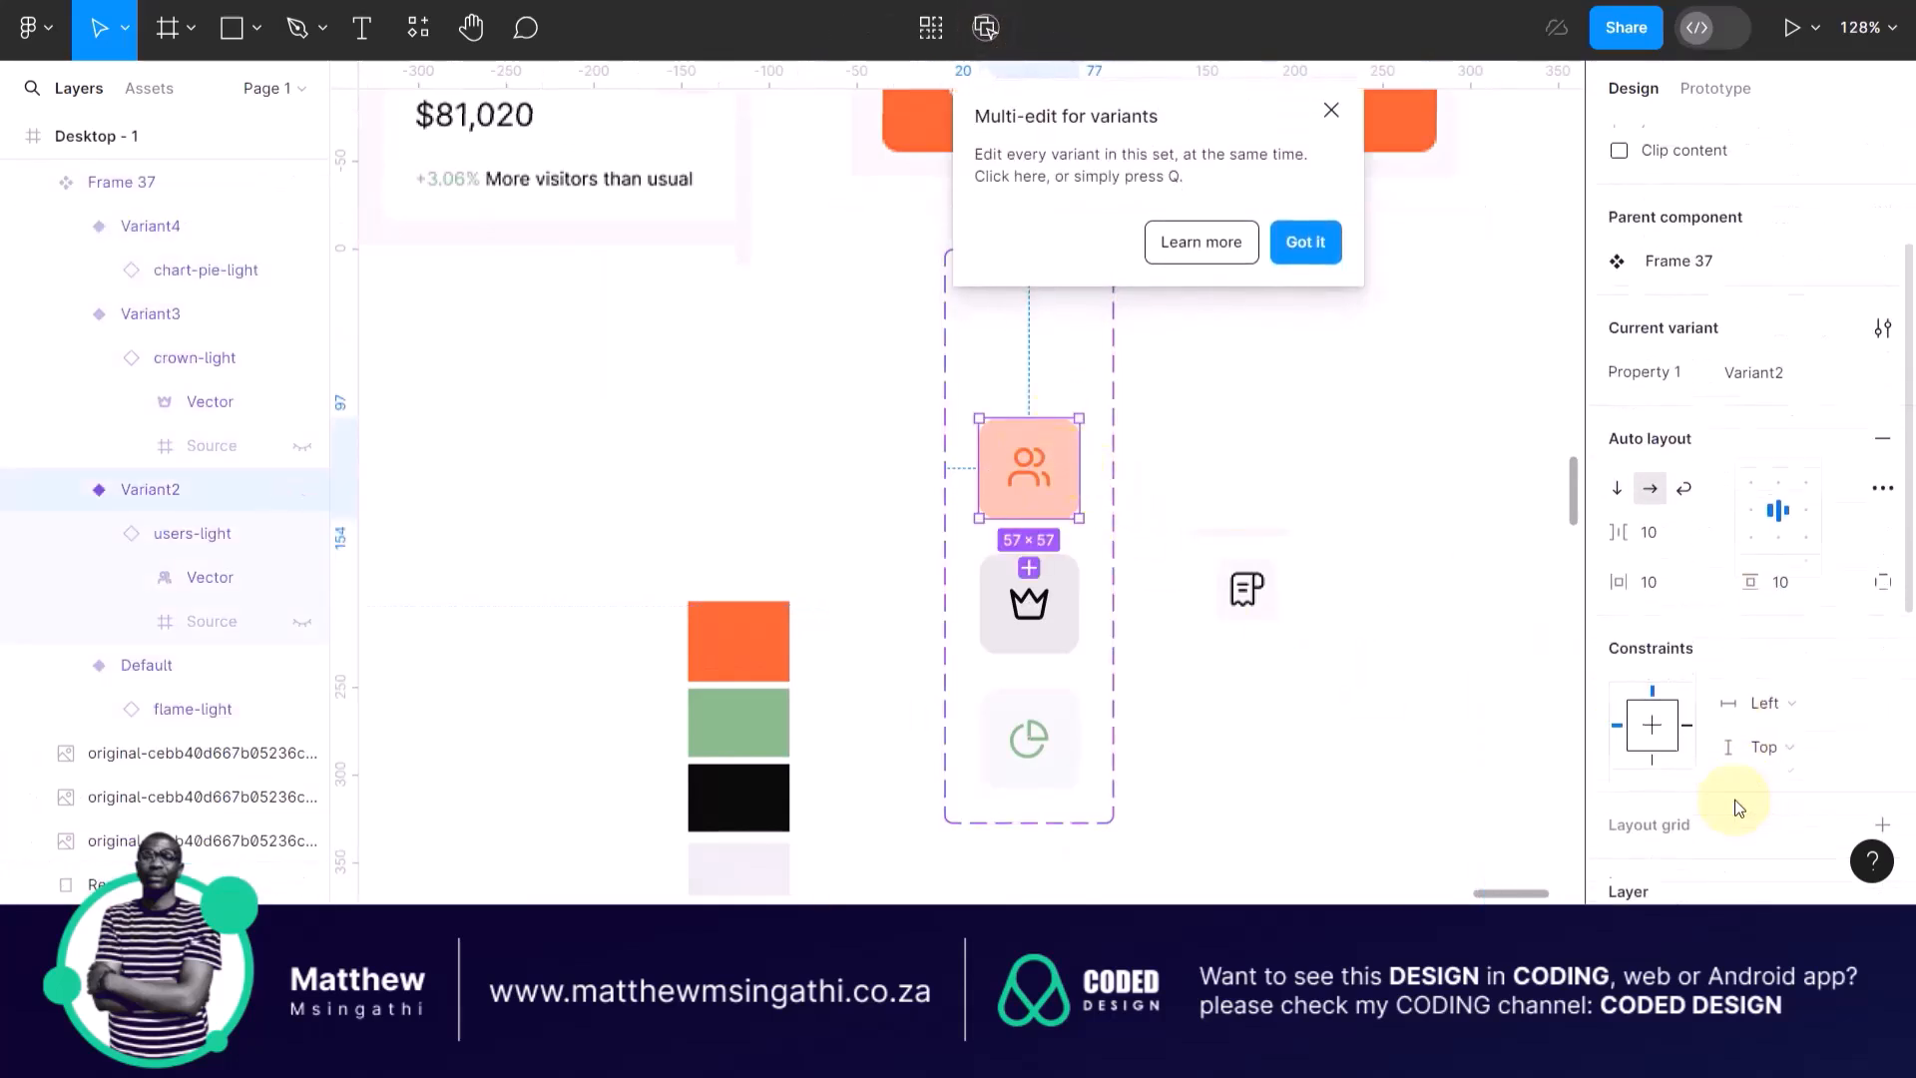
scroll(1731, 703, down, 1)
click(1759, 747)
text(10)
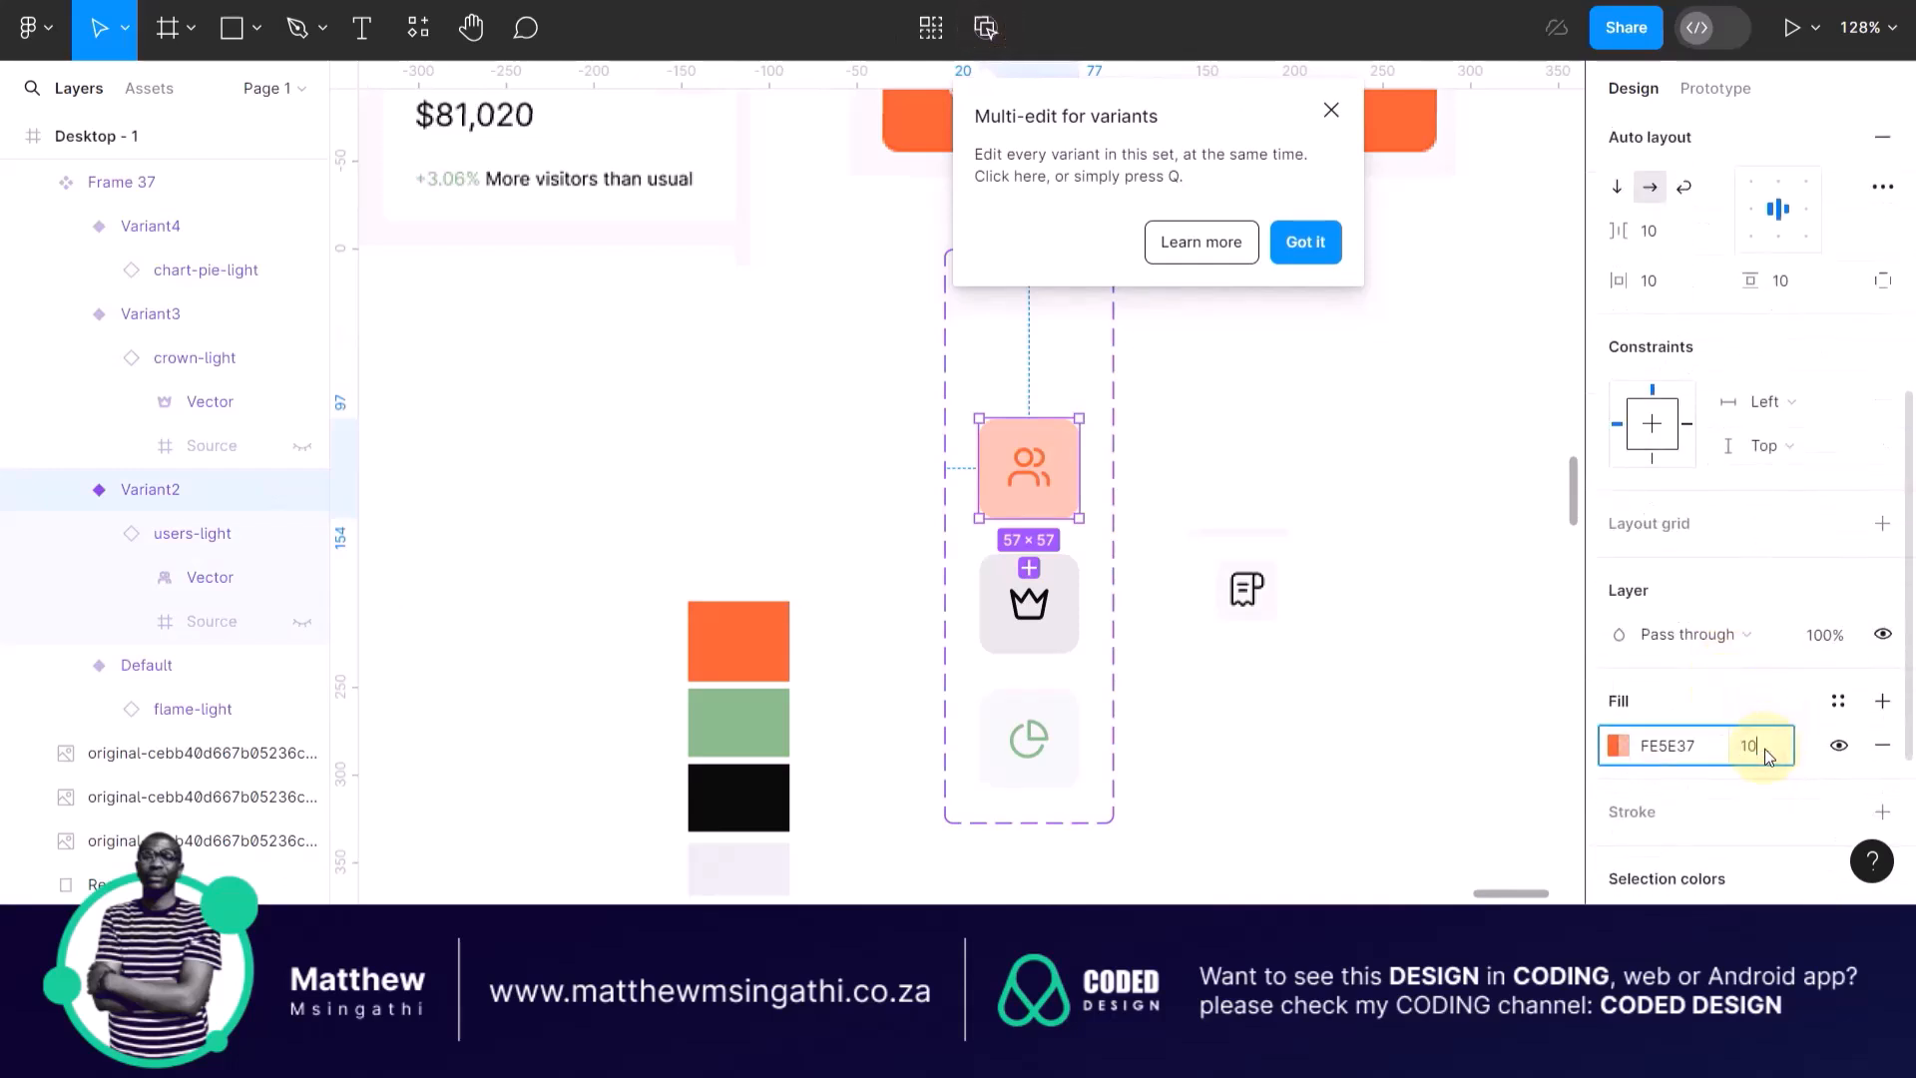
key(Return)
click(1264, 469)
double_click(1265, 465)
click(728, 436)
Check the lightened icon variants against the icon backgrounds in the dashboard reference cards.
scroll(1045, 561, up, 1)
scroll(1045, 564, up, 2)
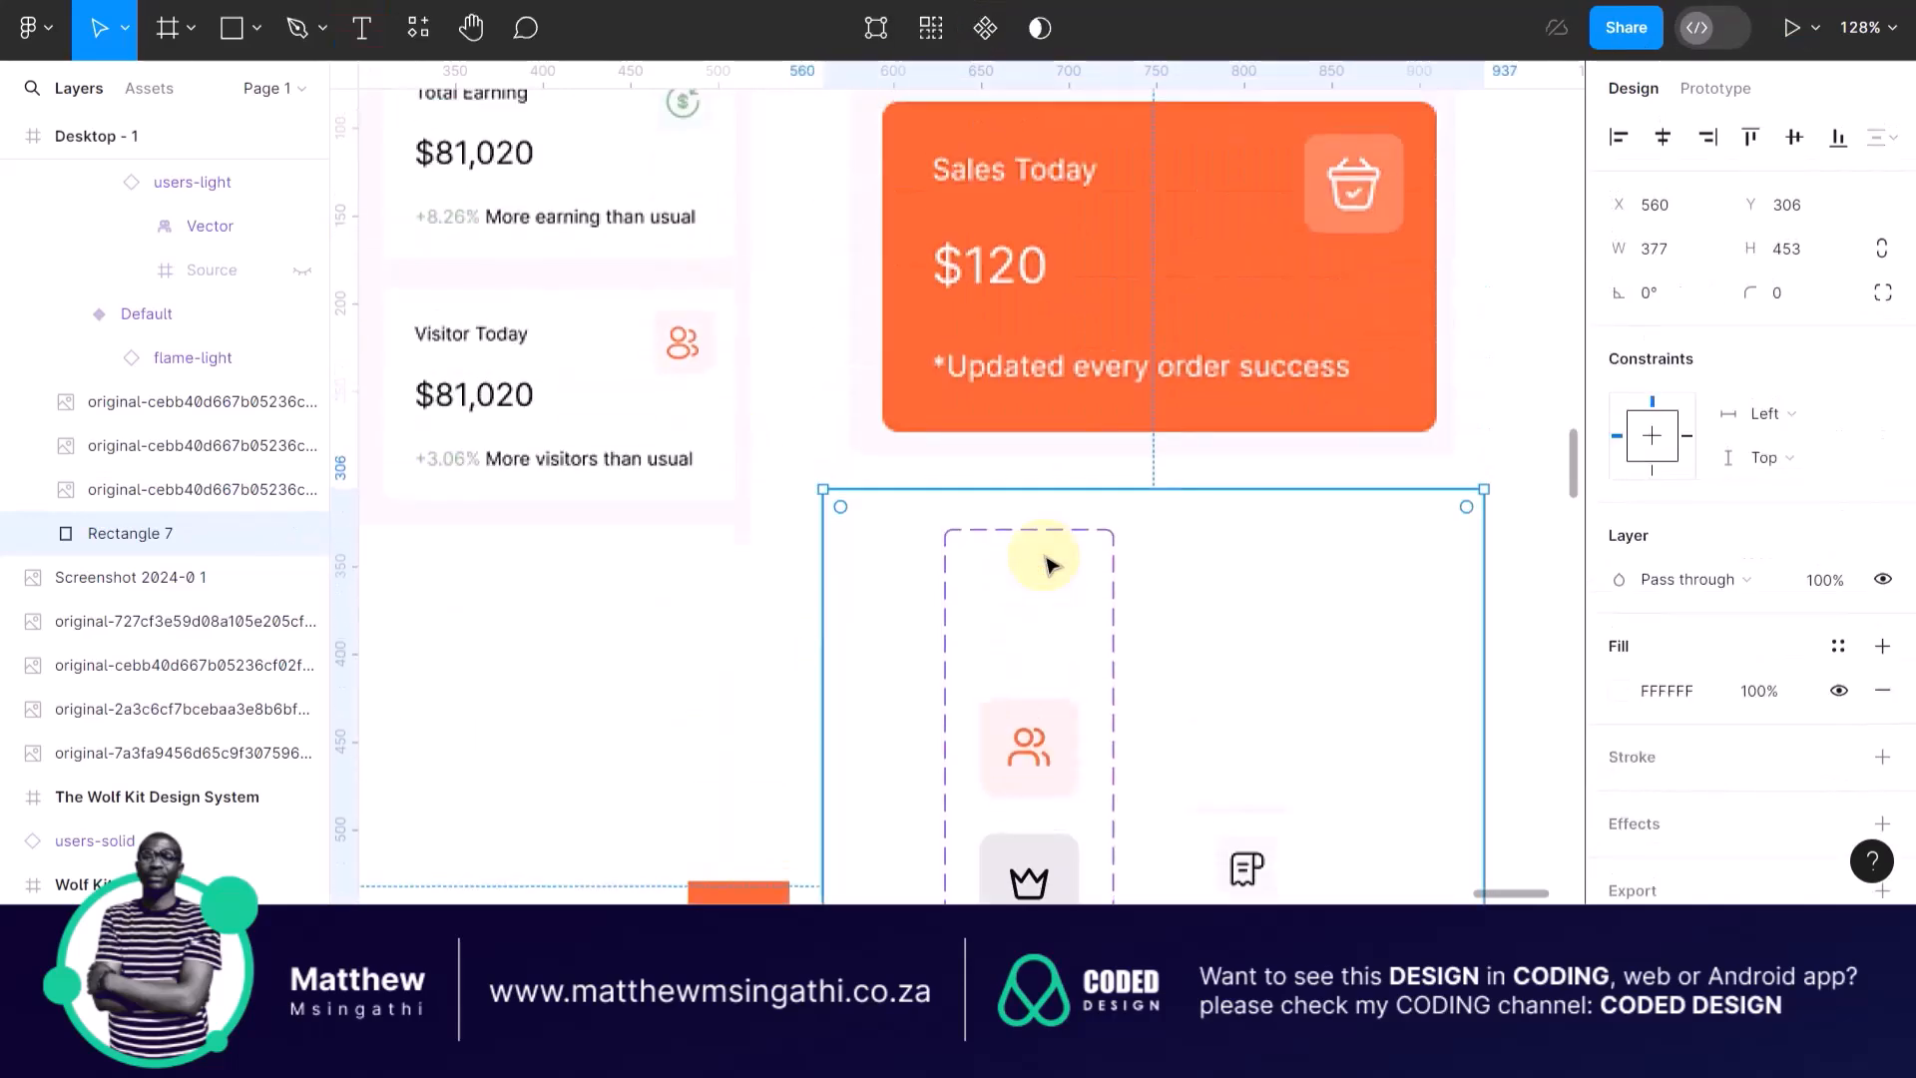
scroll(1046, 561, down, 5)
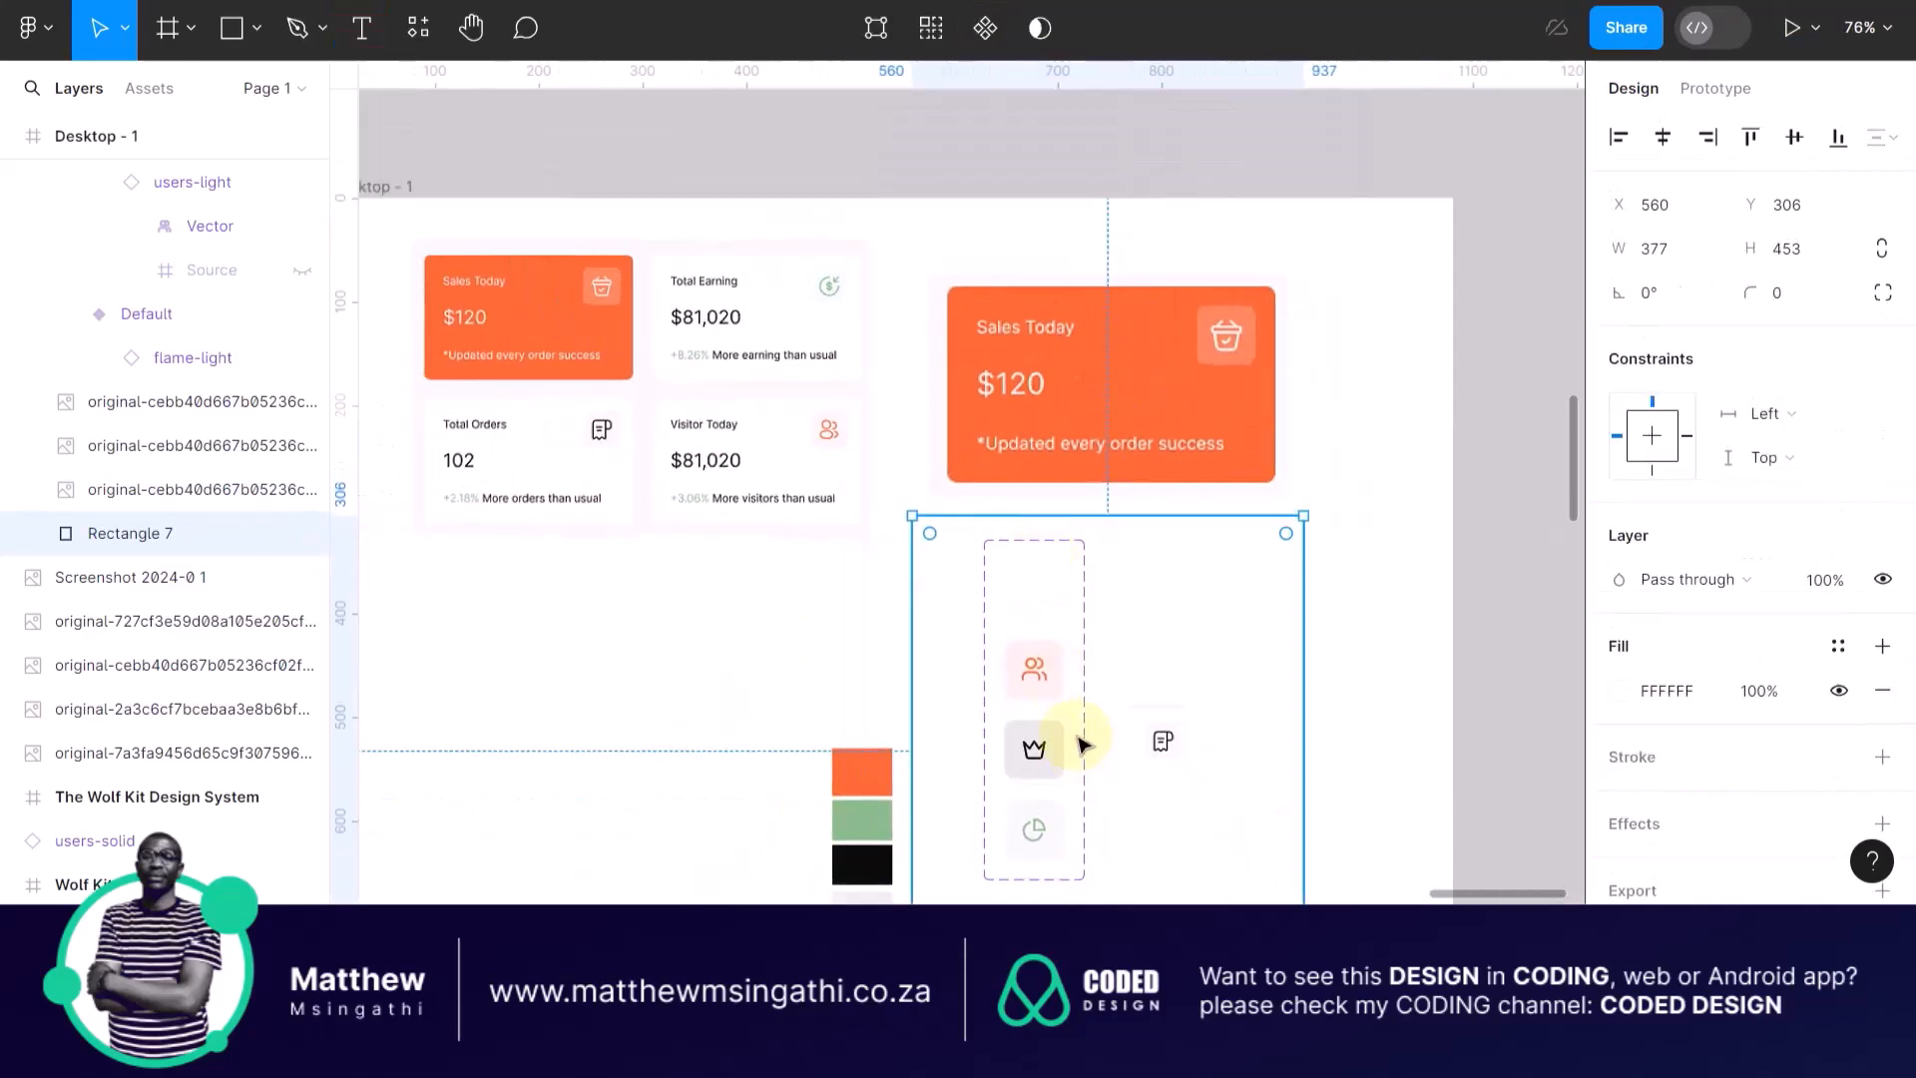
scroll(1069, 675, down, 2)
scroll(1060, 627, up, 5)
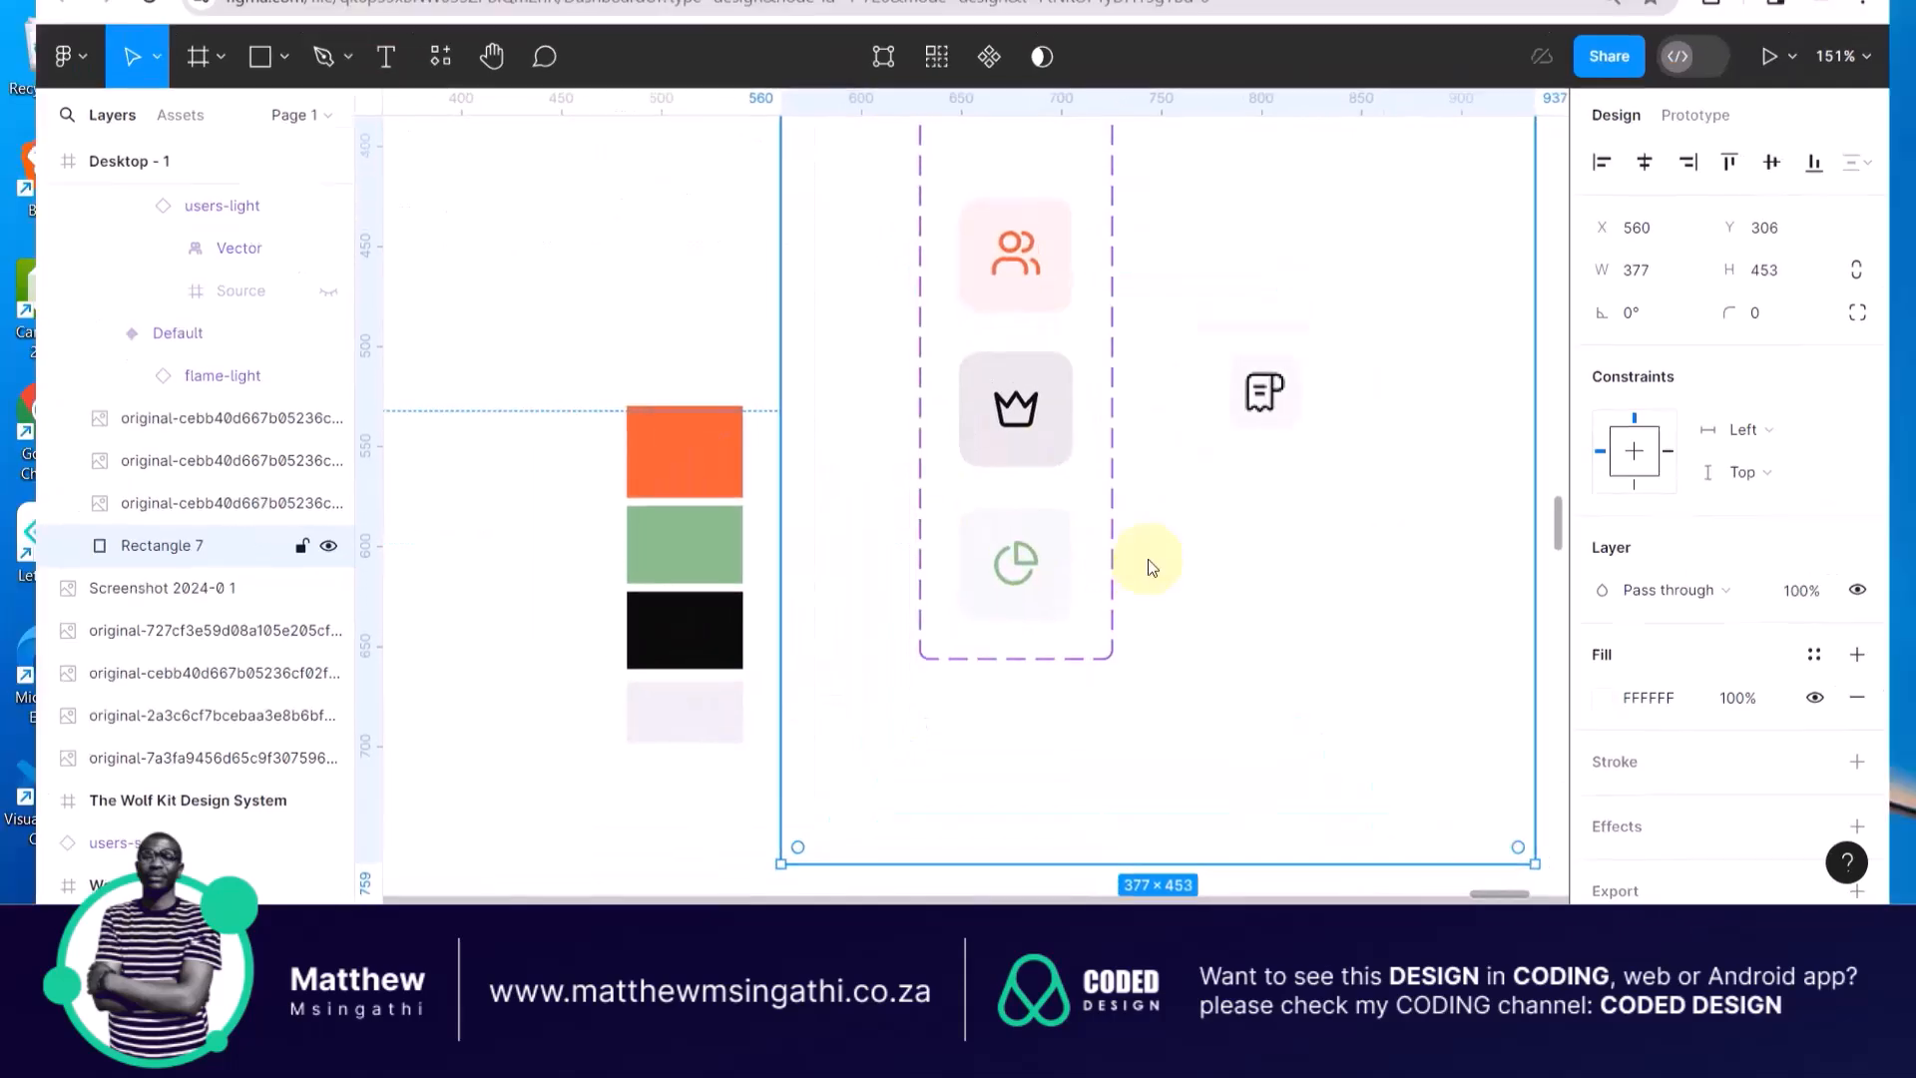
Set the white FFFFFF background fill opacity of the flame (Default) variant to 10%.
key(super+d)
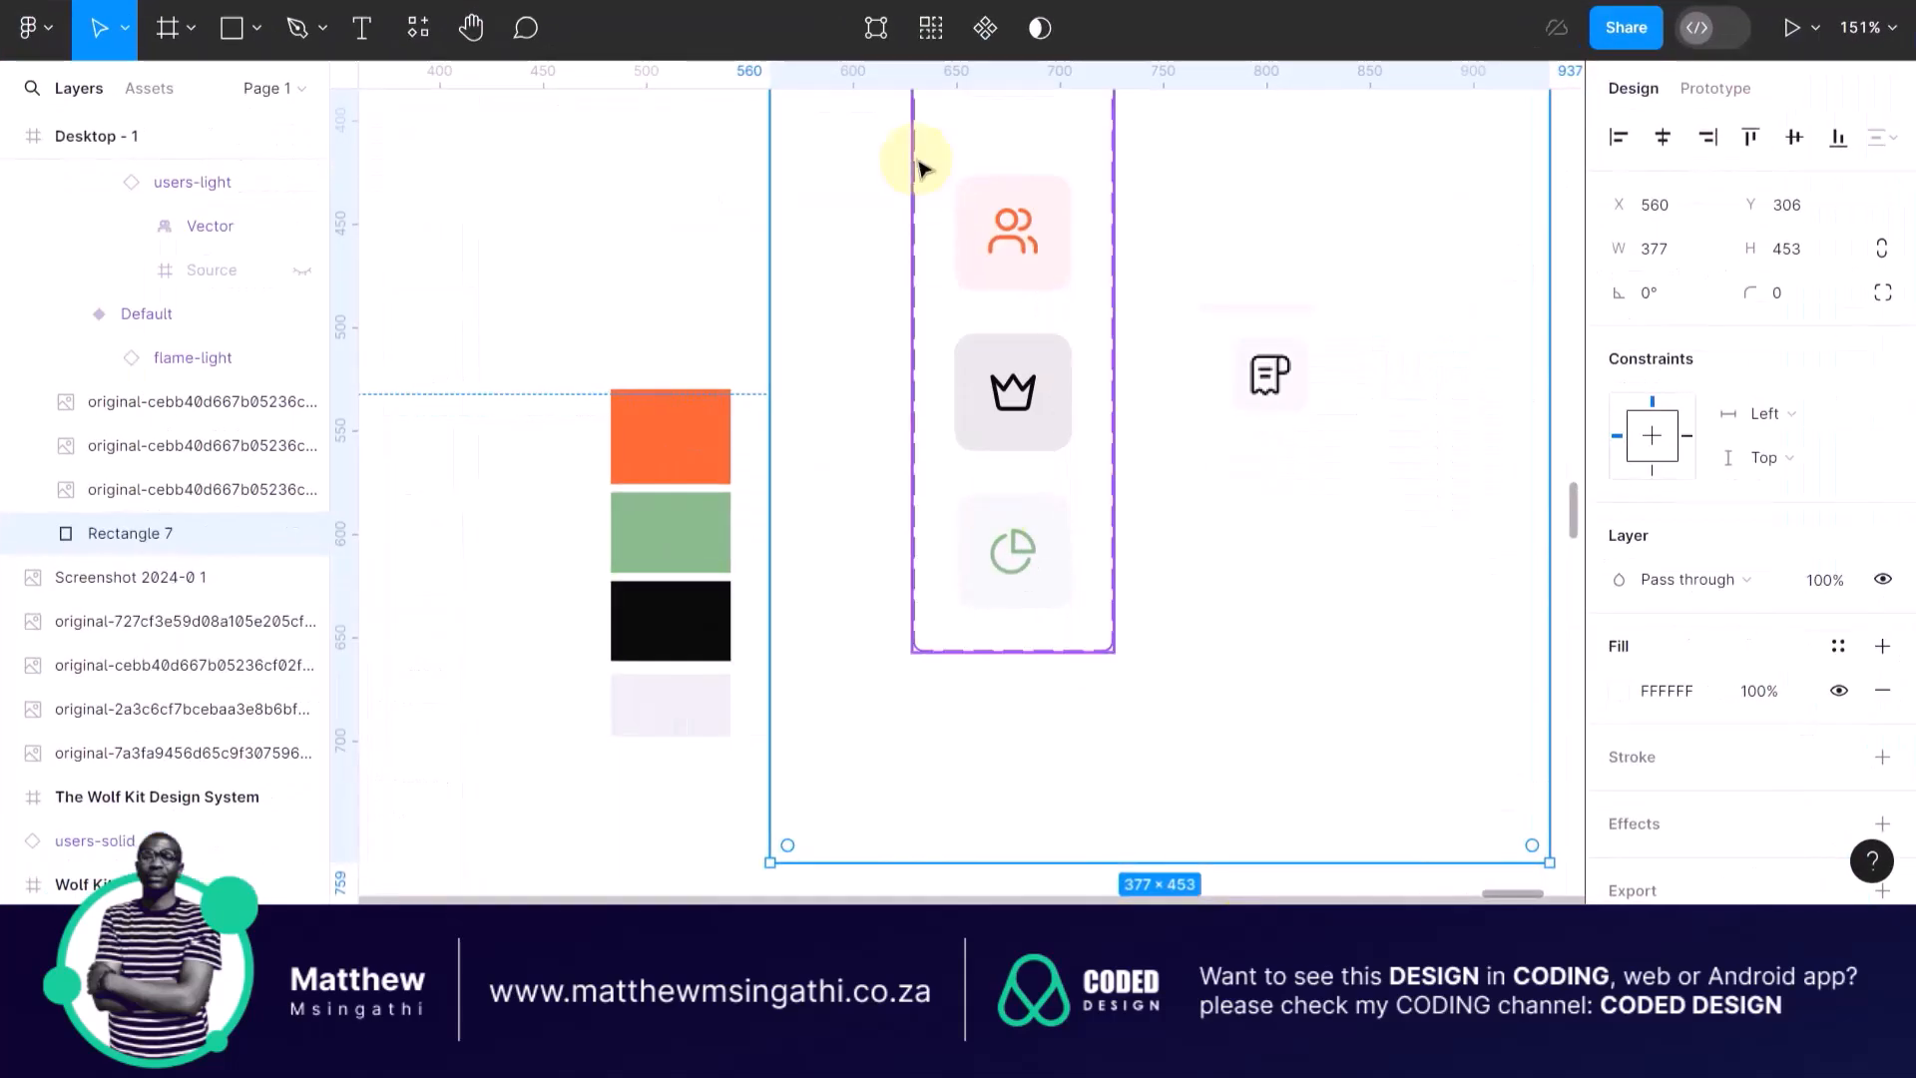
scroll(1056, 440, up, 5)
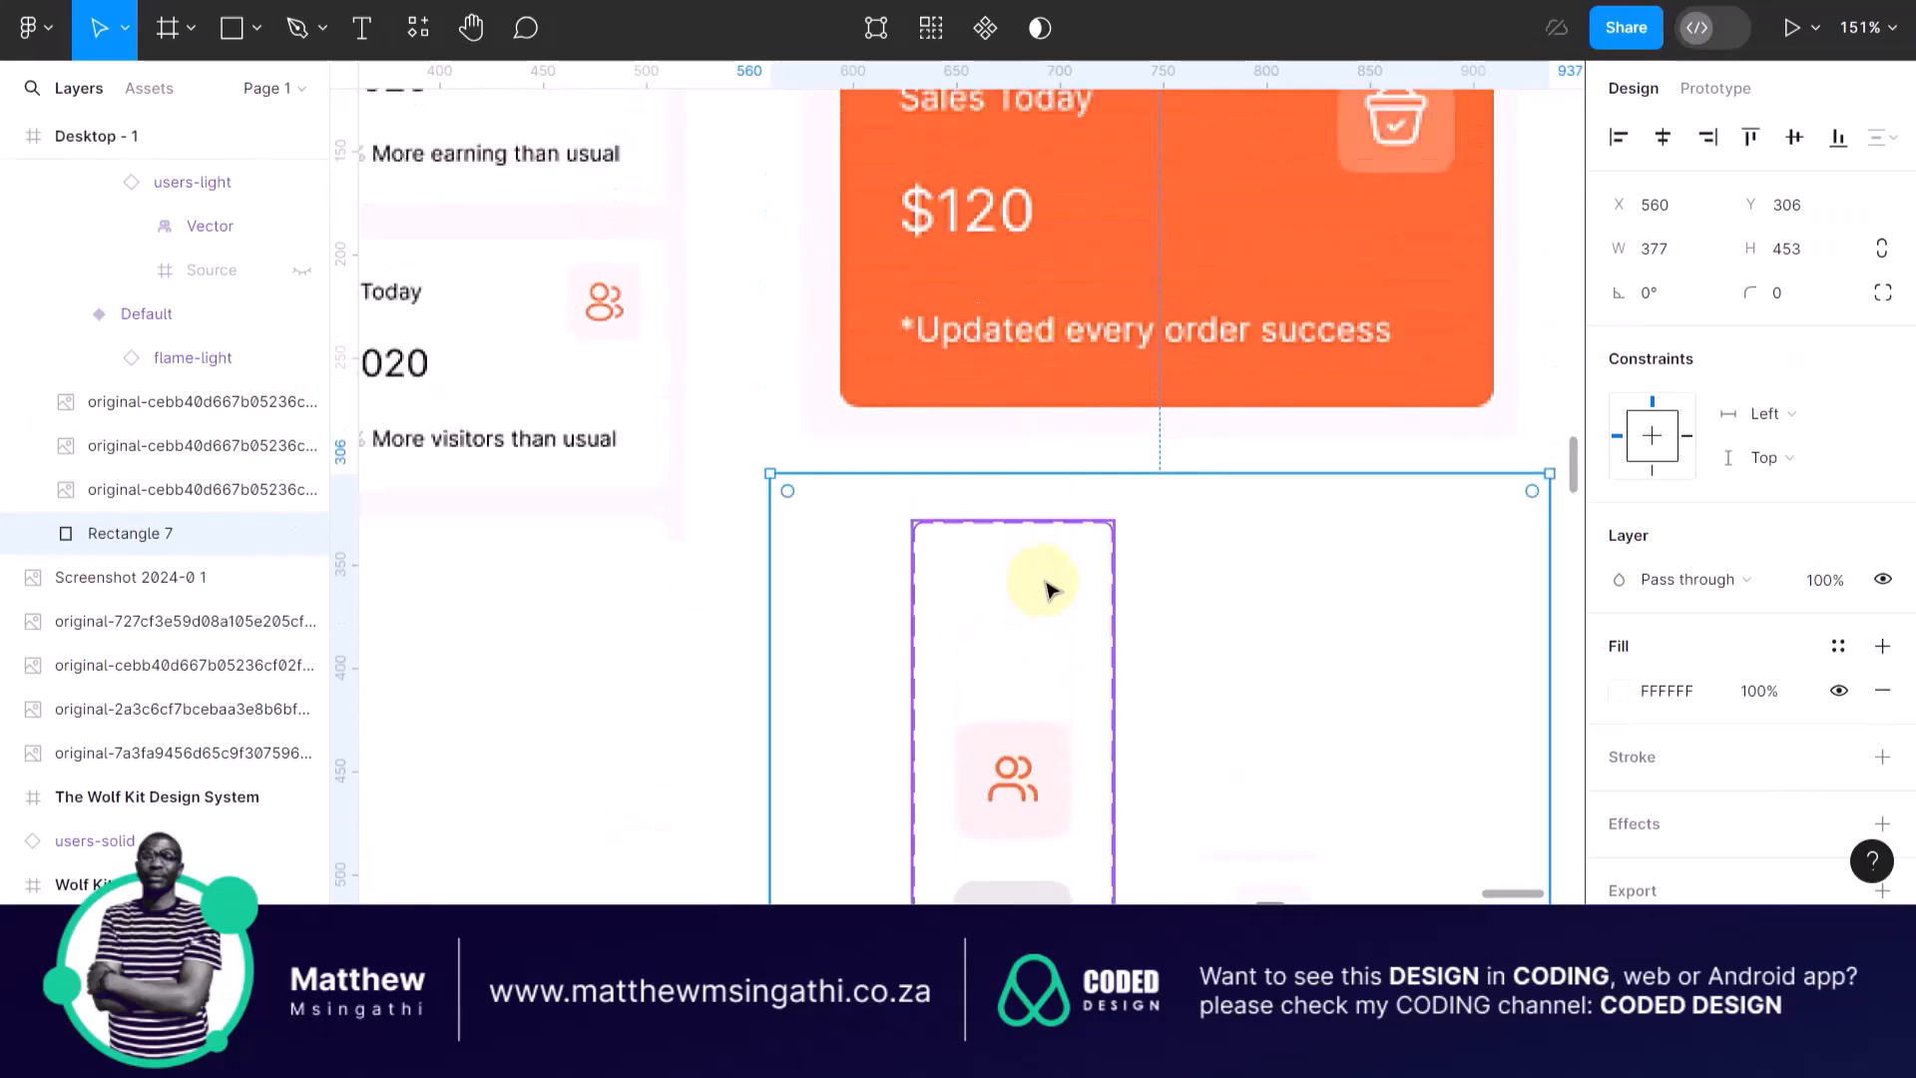
click(1073, 569)
click(1072, 569)
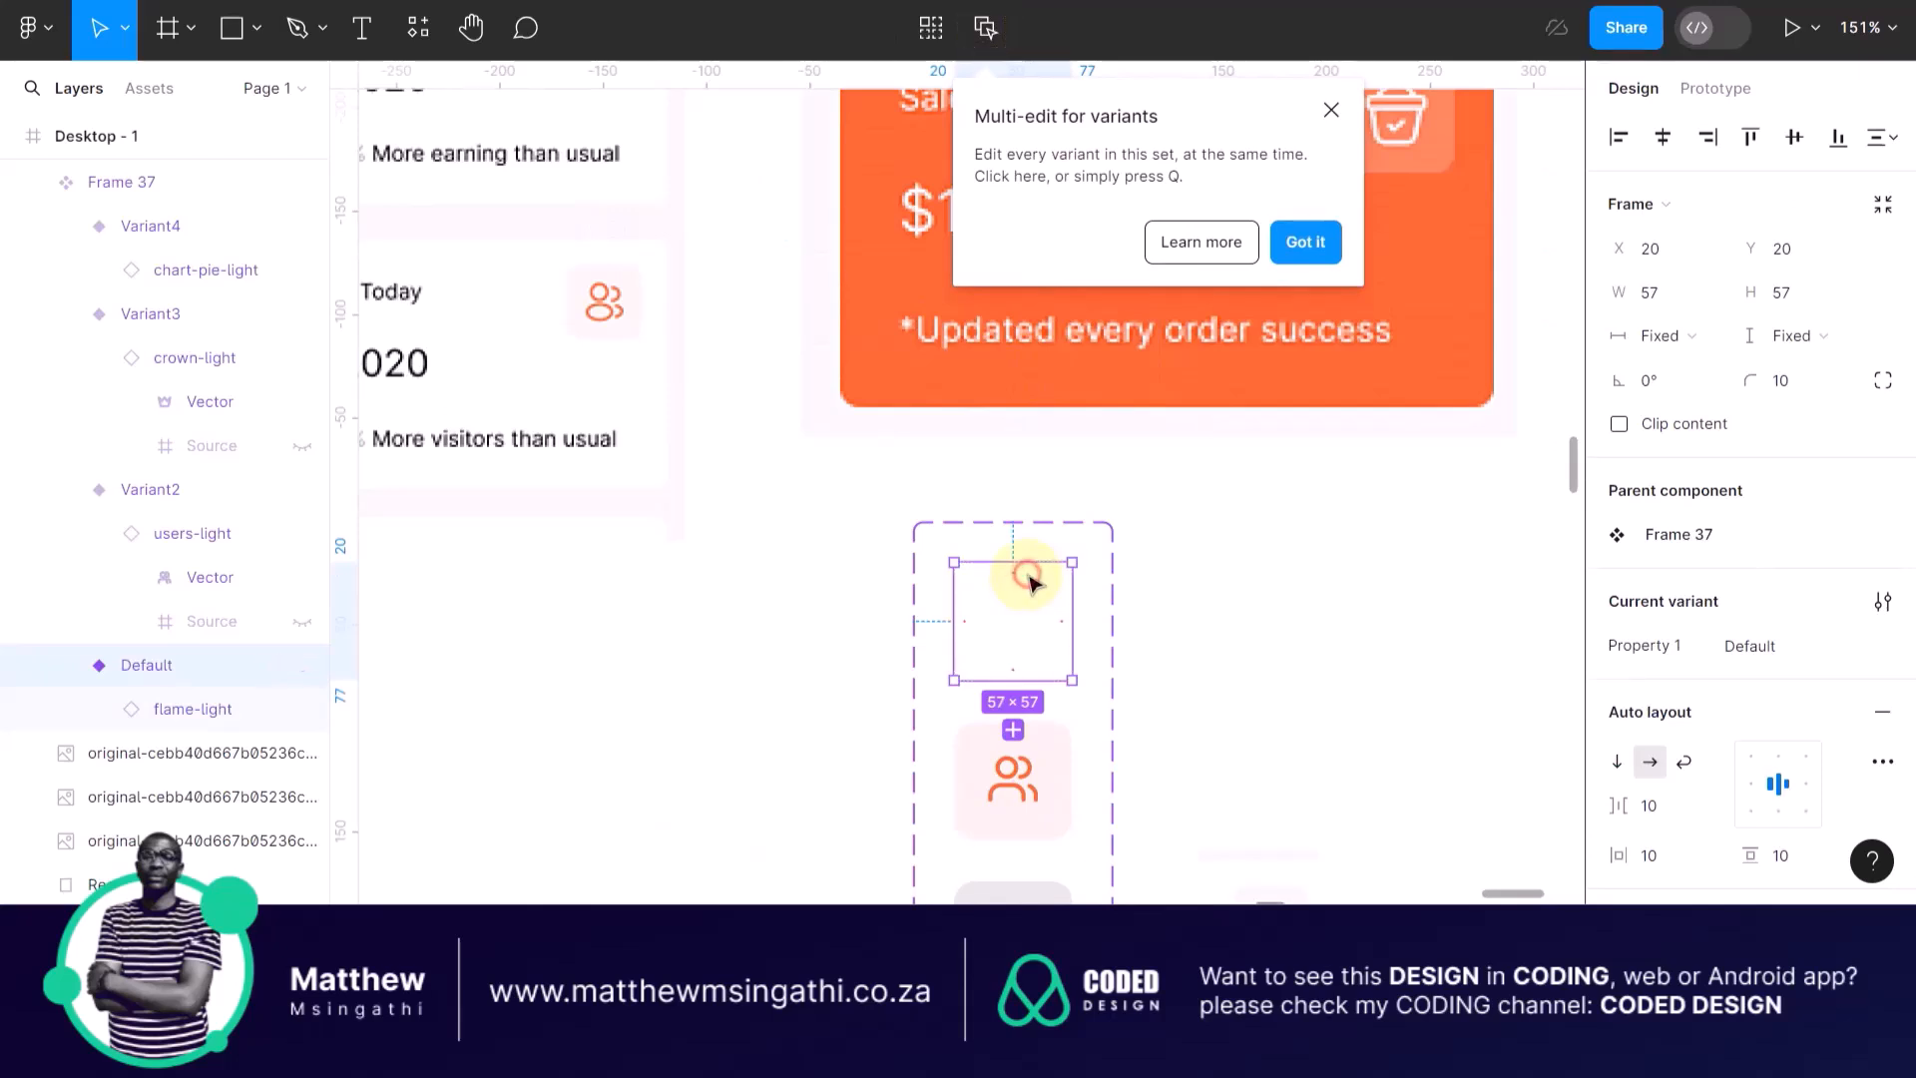
click(1028, 576)
scroll(1652, 803, down, 2)
scroll(1654, 800, down, 4)
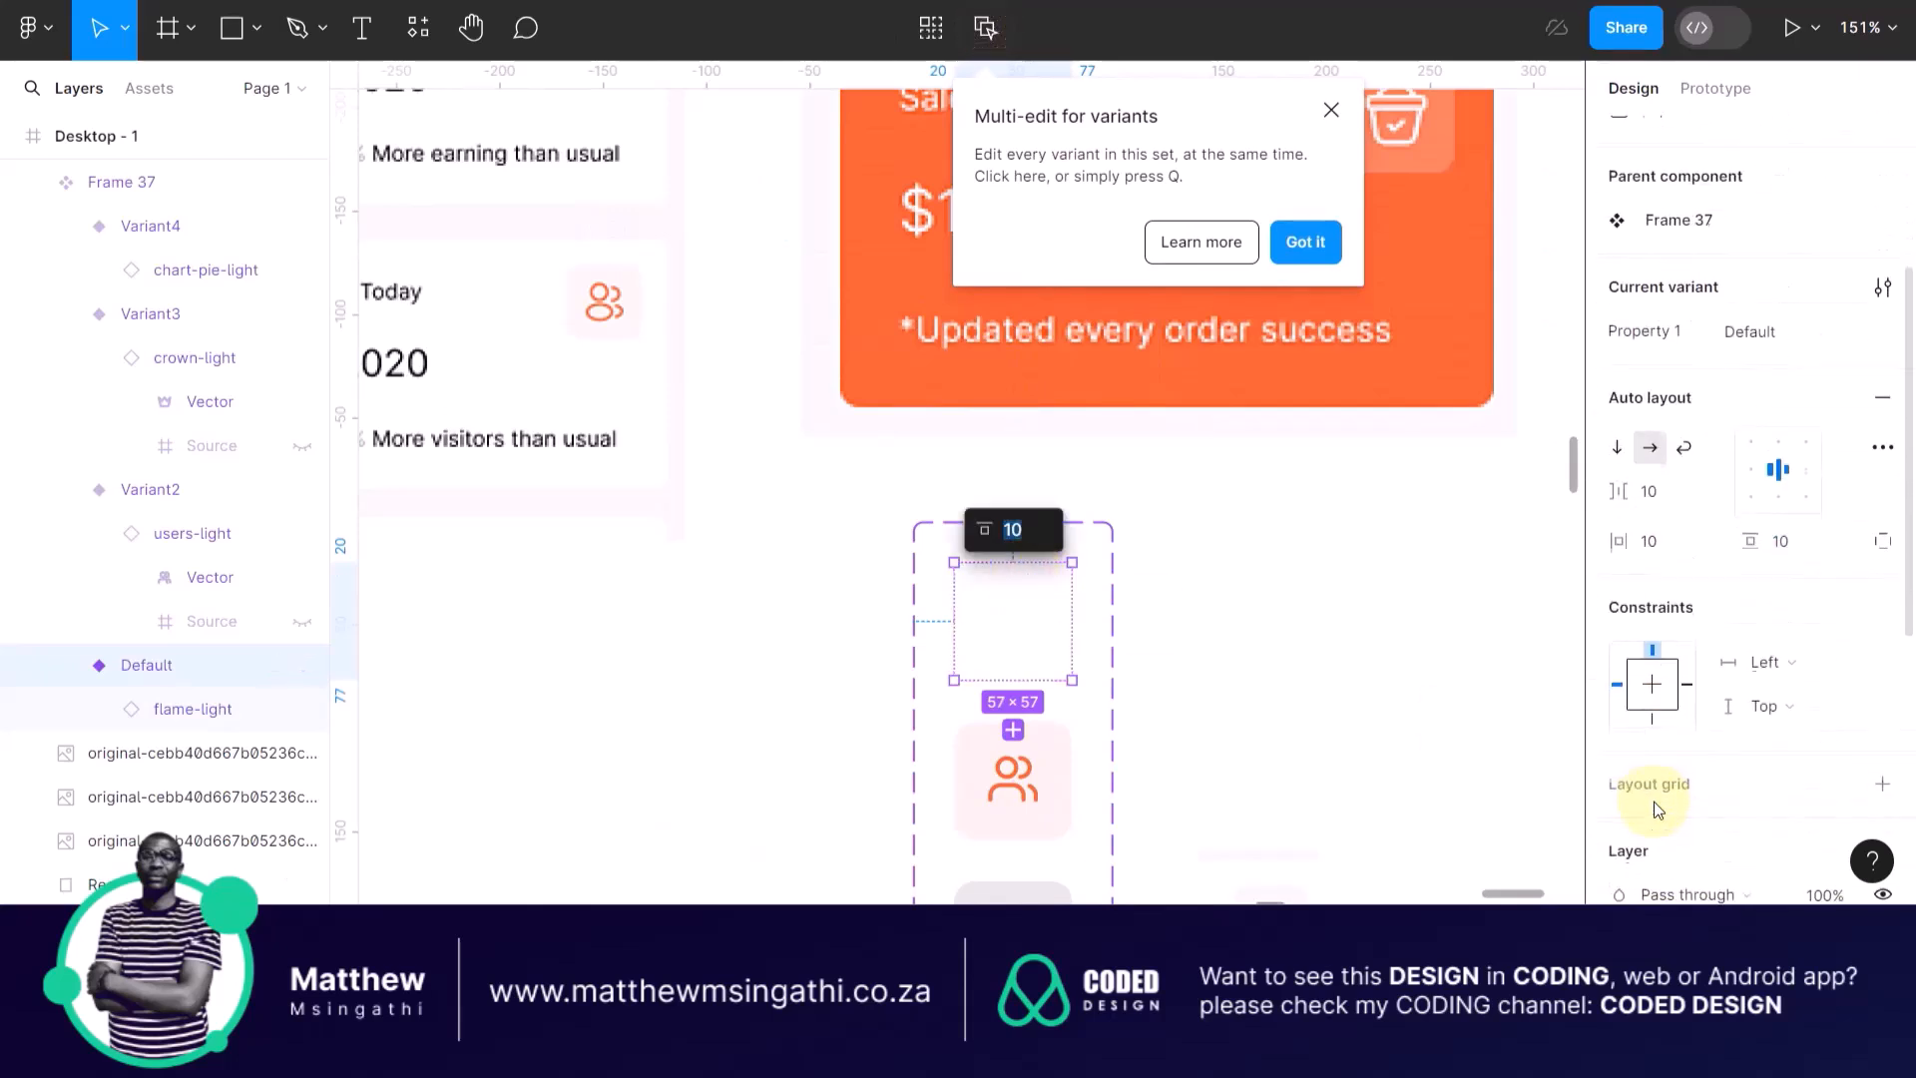
scroll(1655, 800, down, 1)
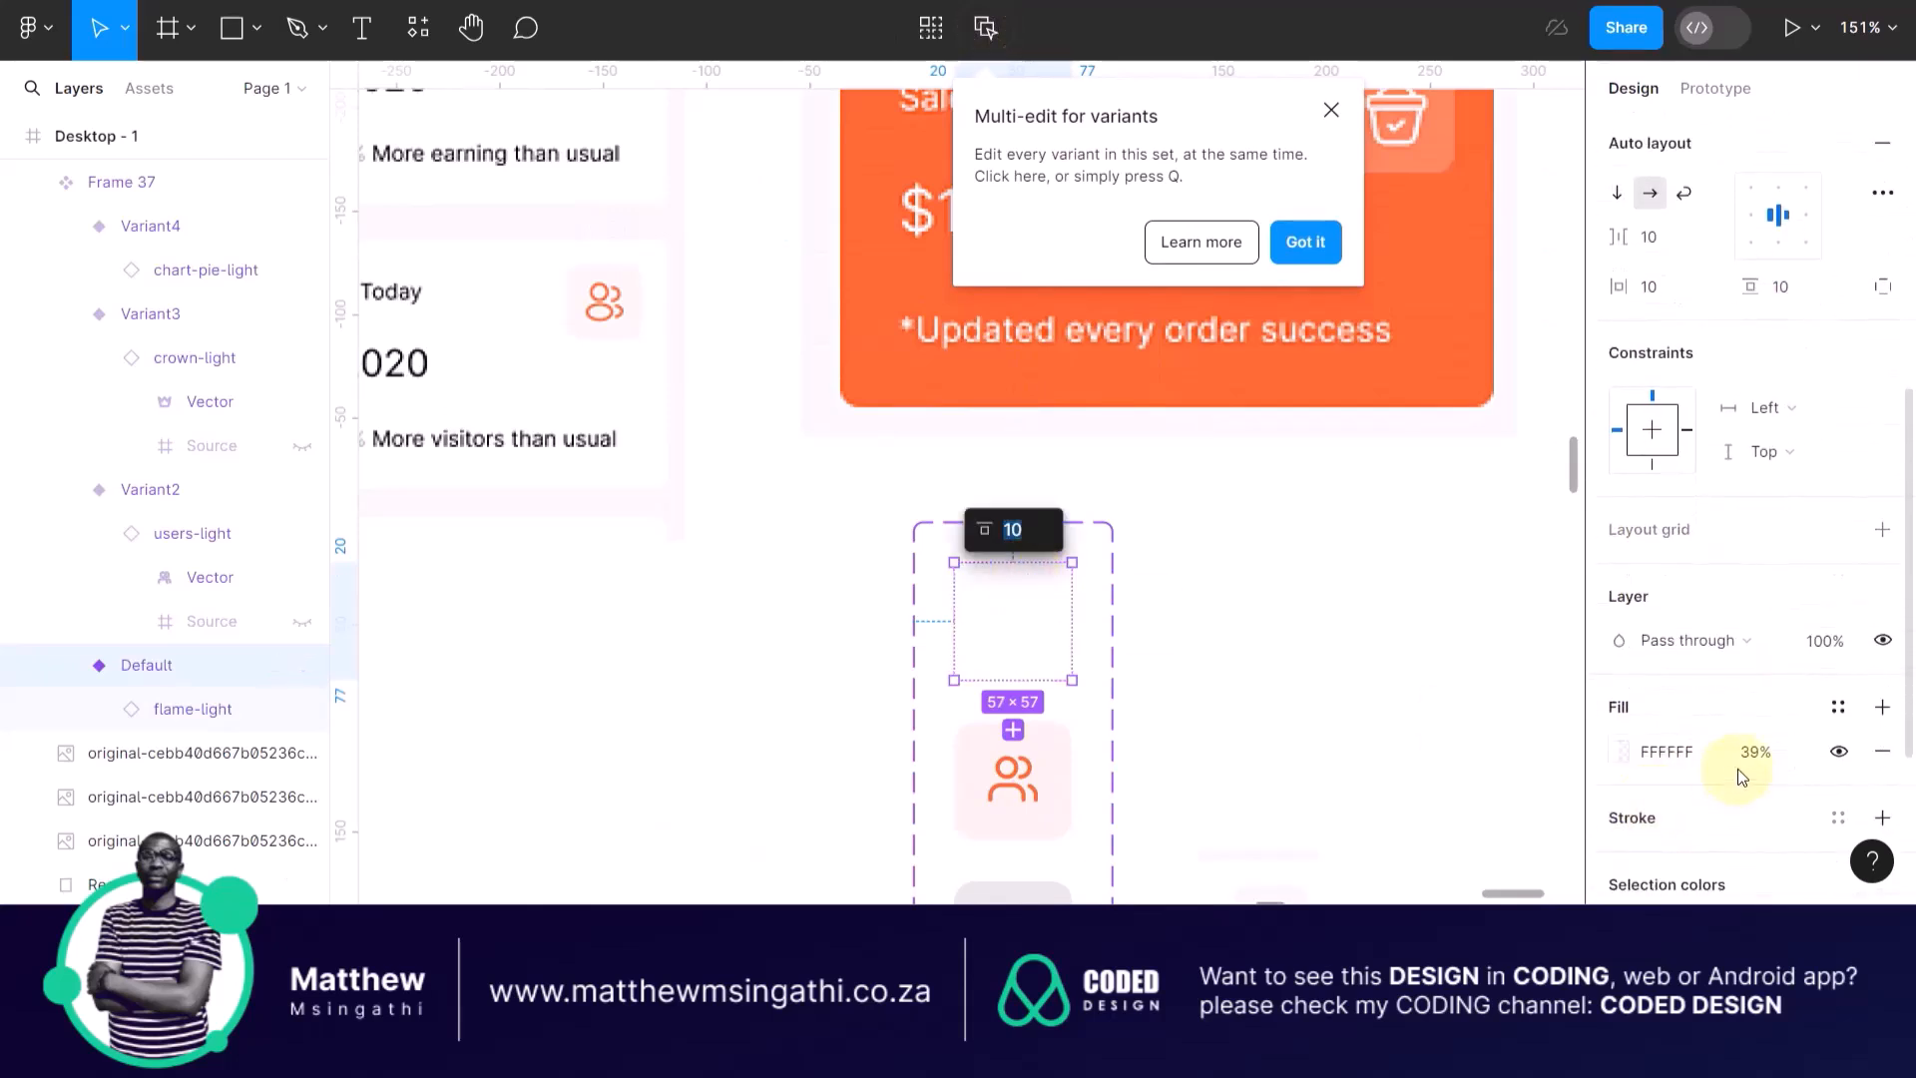
click(1752, 763)
text(10)
key(Return)
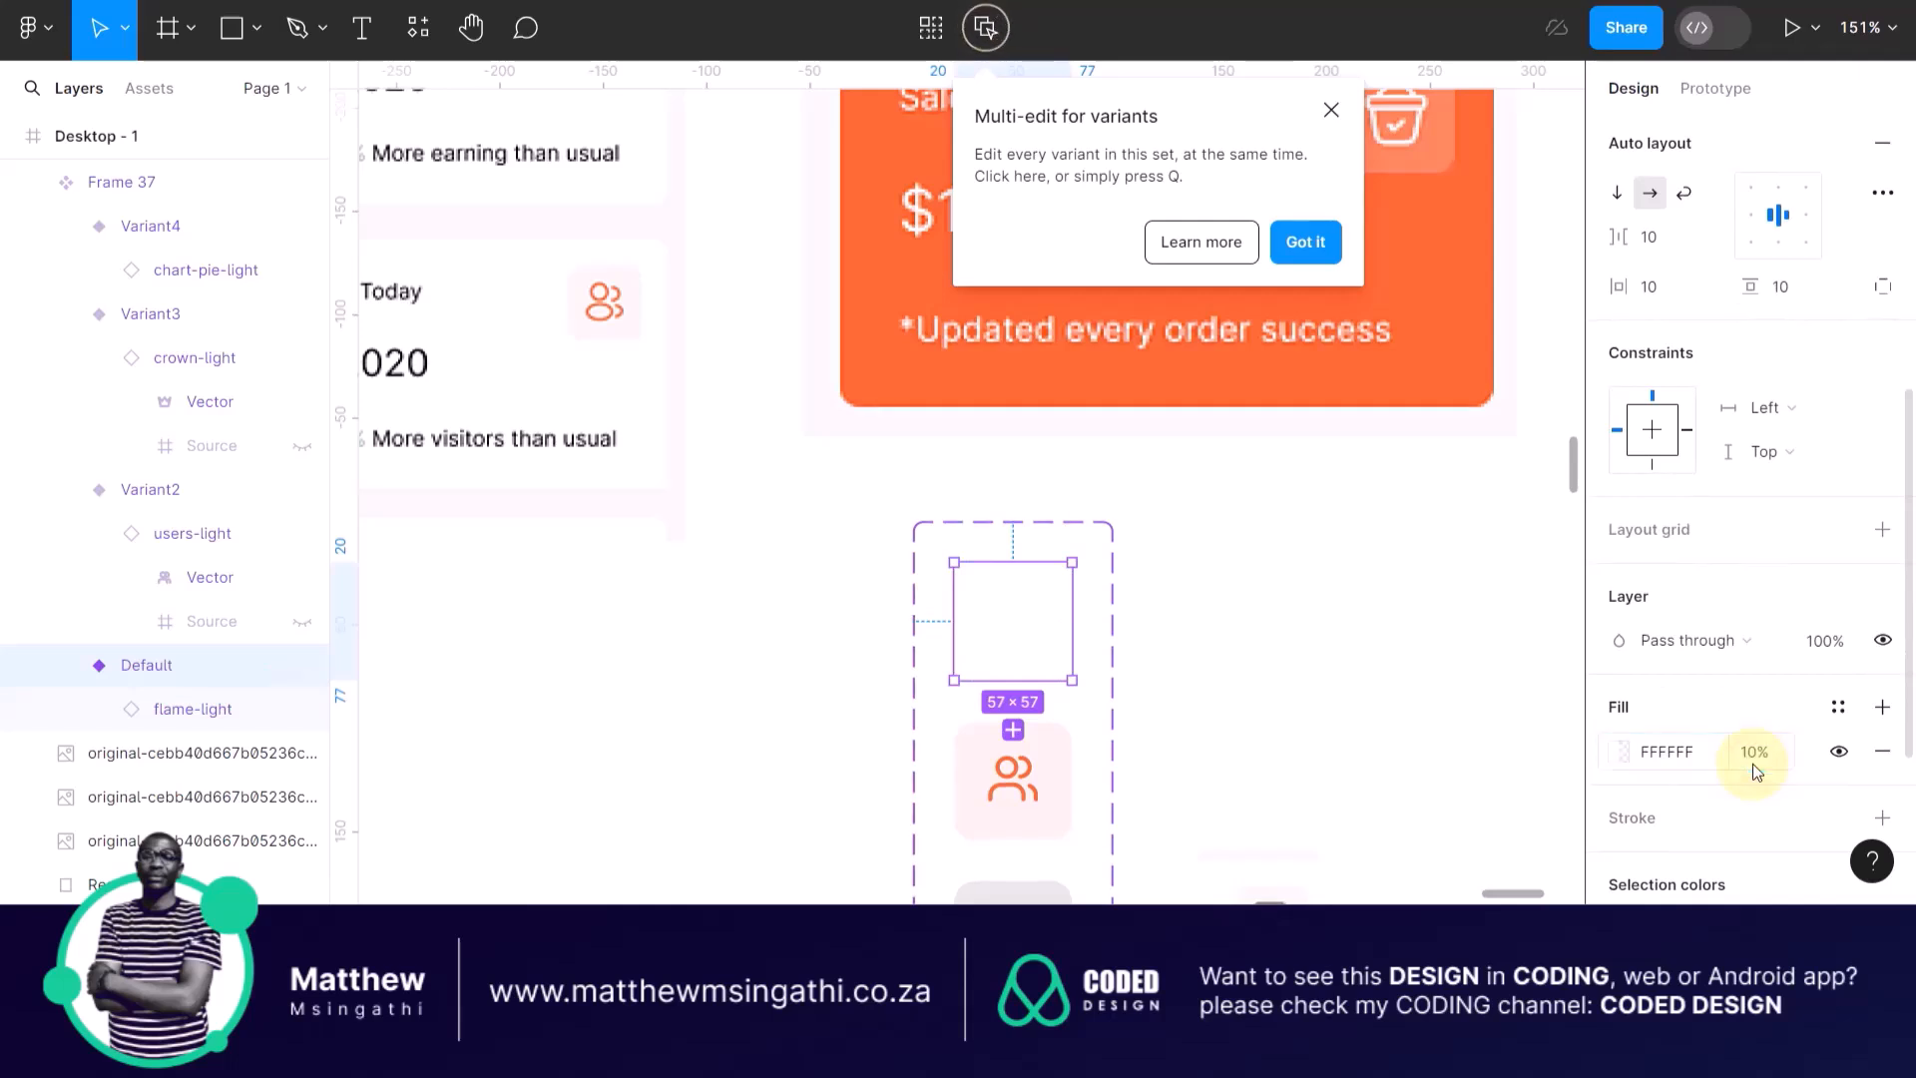
Fill the rectangle behind the variants with the orange FE5E37 sampled from the Sales Today card.
scroll(782, 470, down, 5)
click(782, 473)
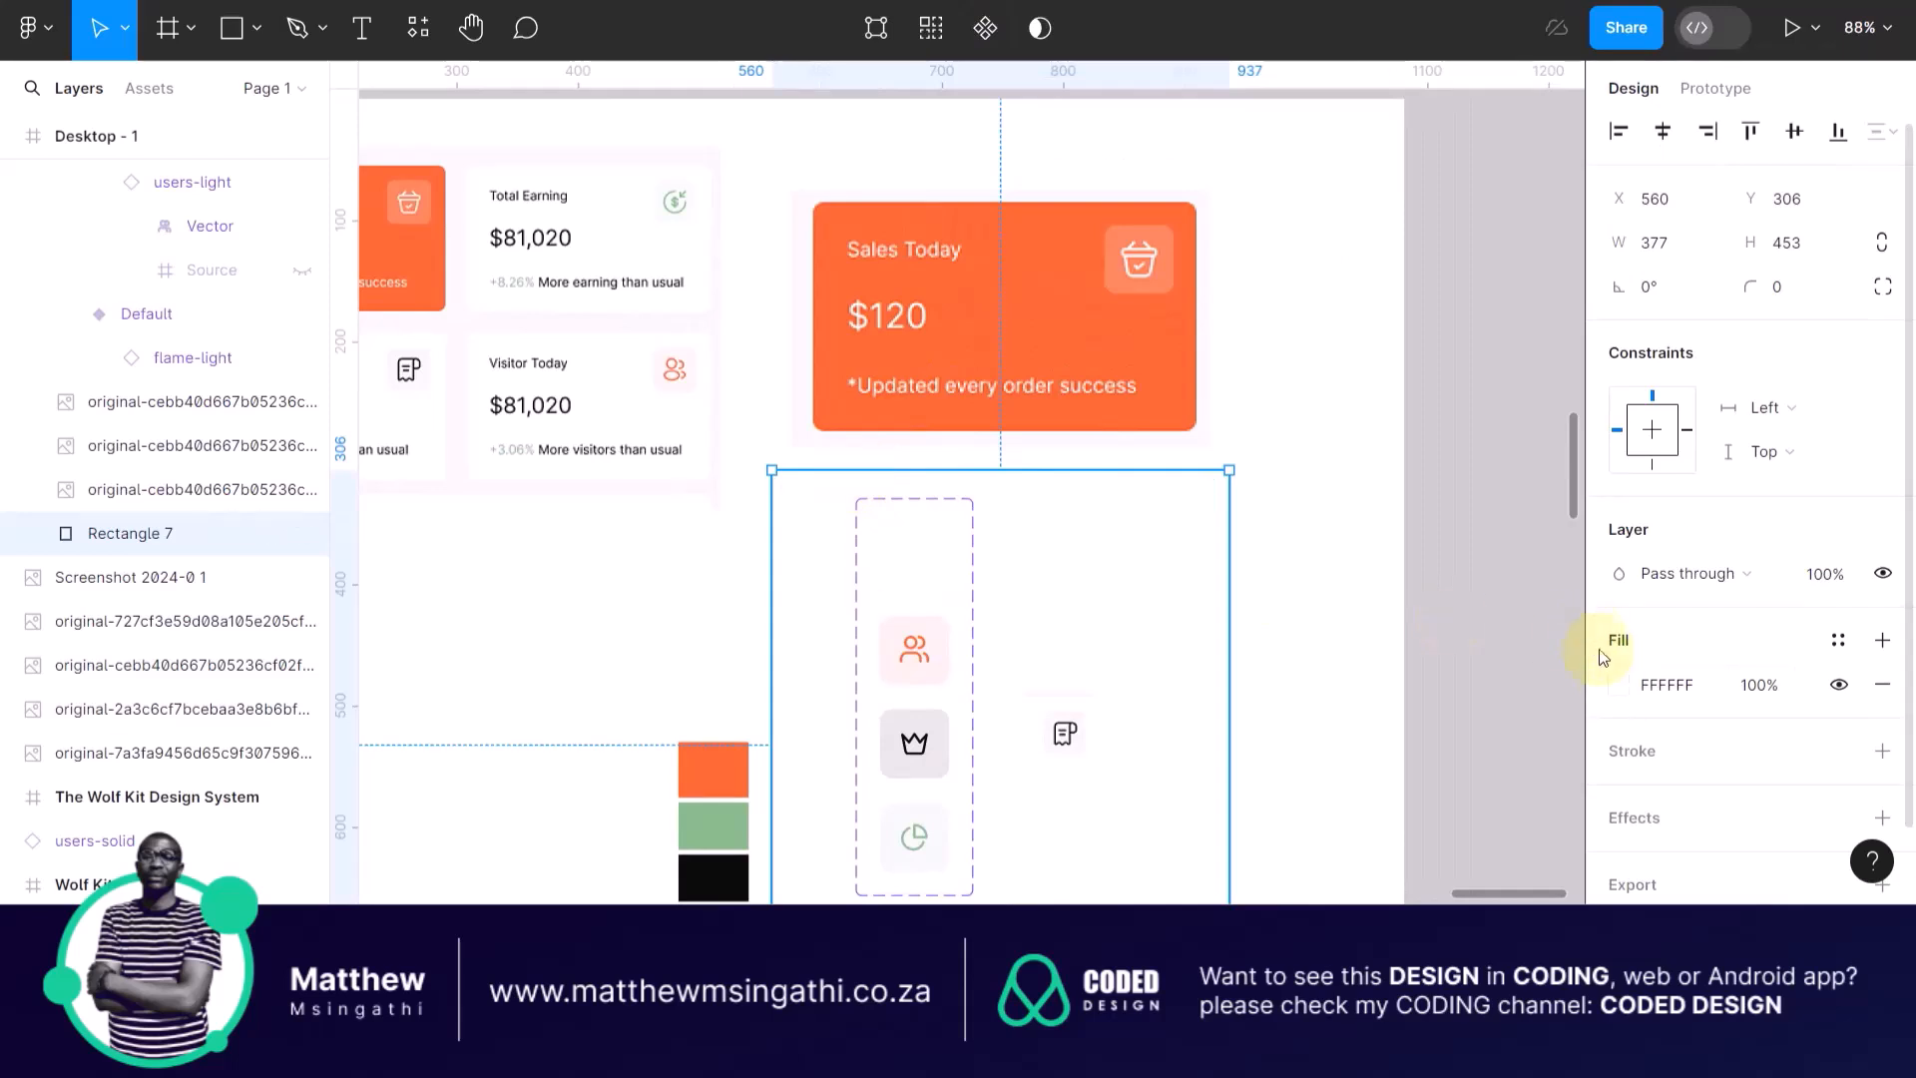
click(1619, 685)
click(1296, 576)
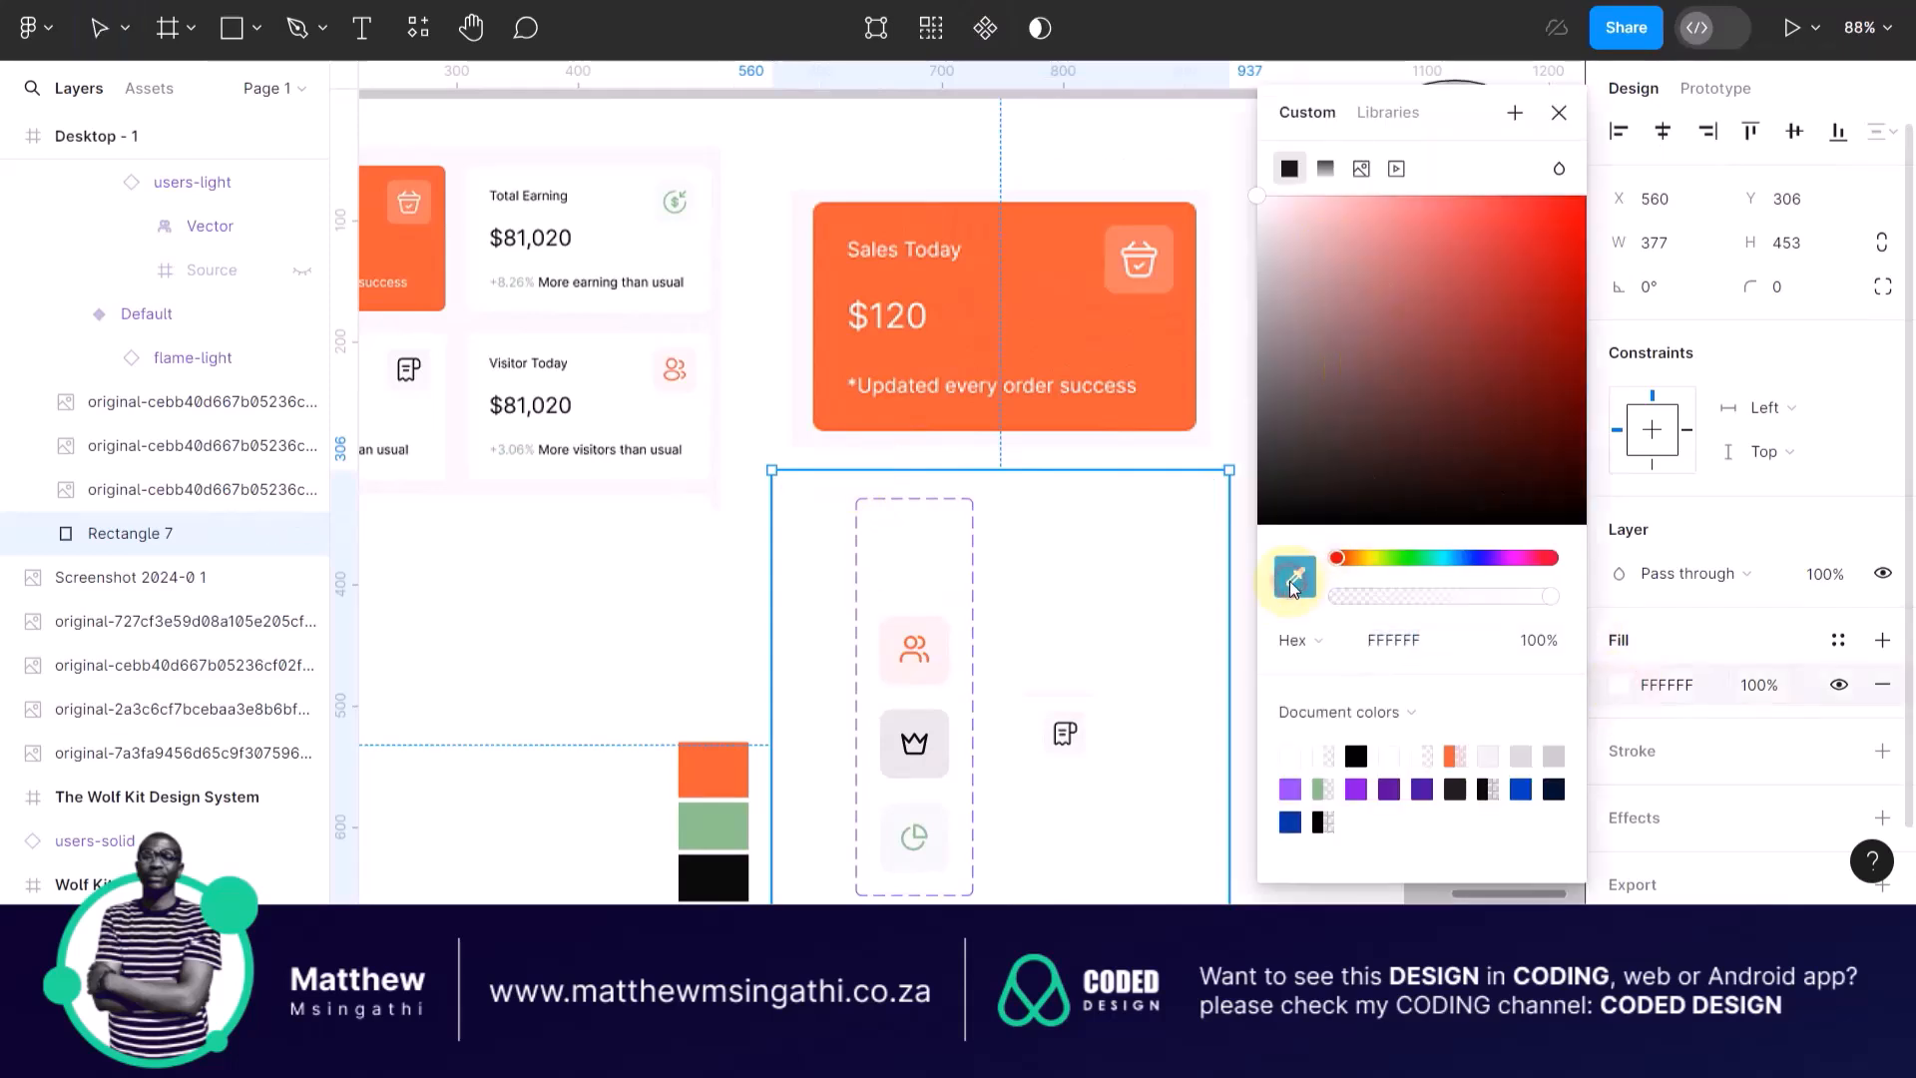
click(1161, 344)
click(619, 607)
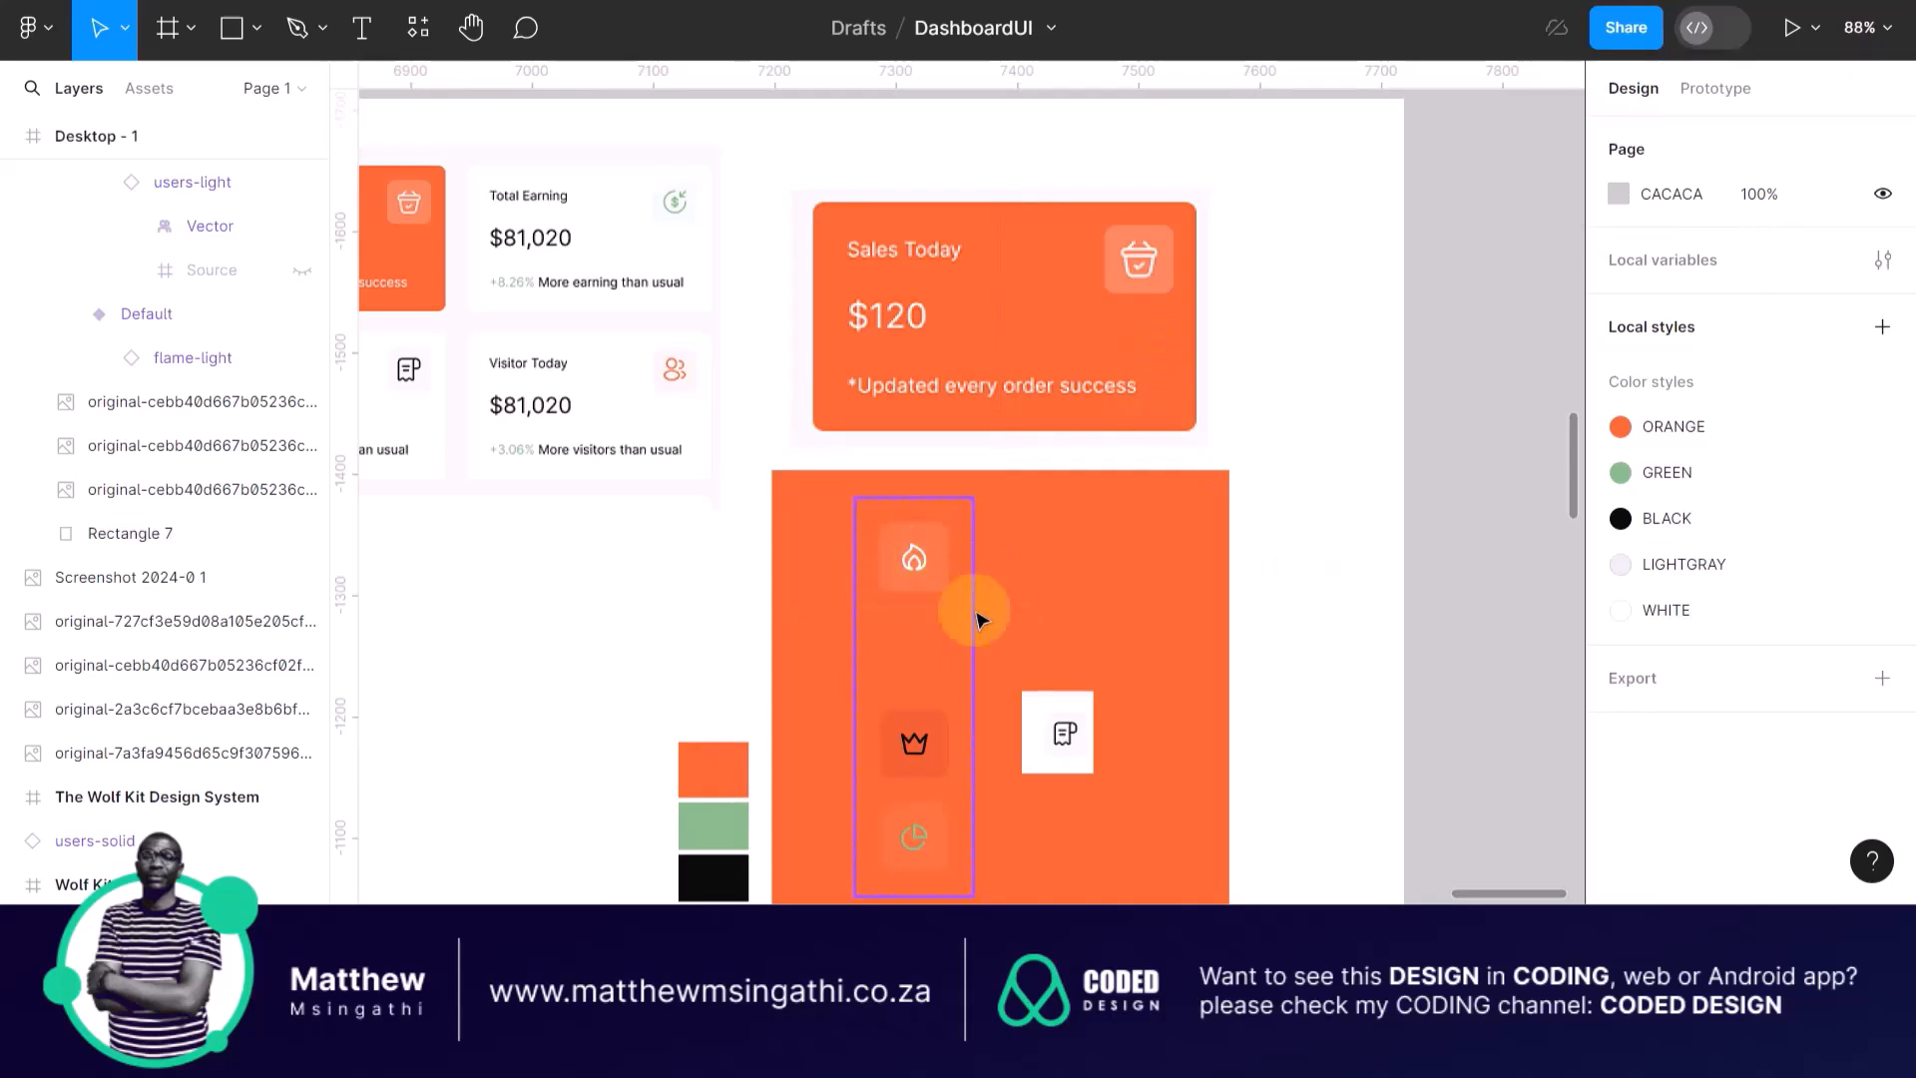
Delete the cropped receipt icon image beside the icon variants.
click(1074, 738)
key(Delete)
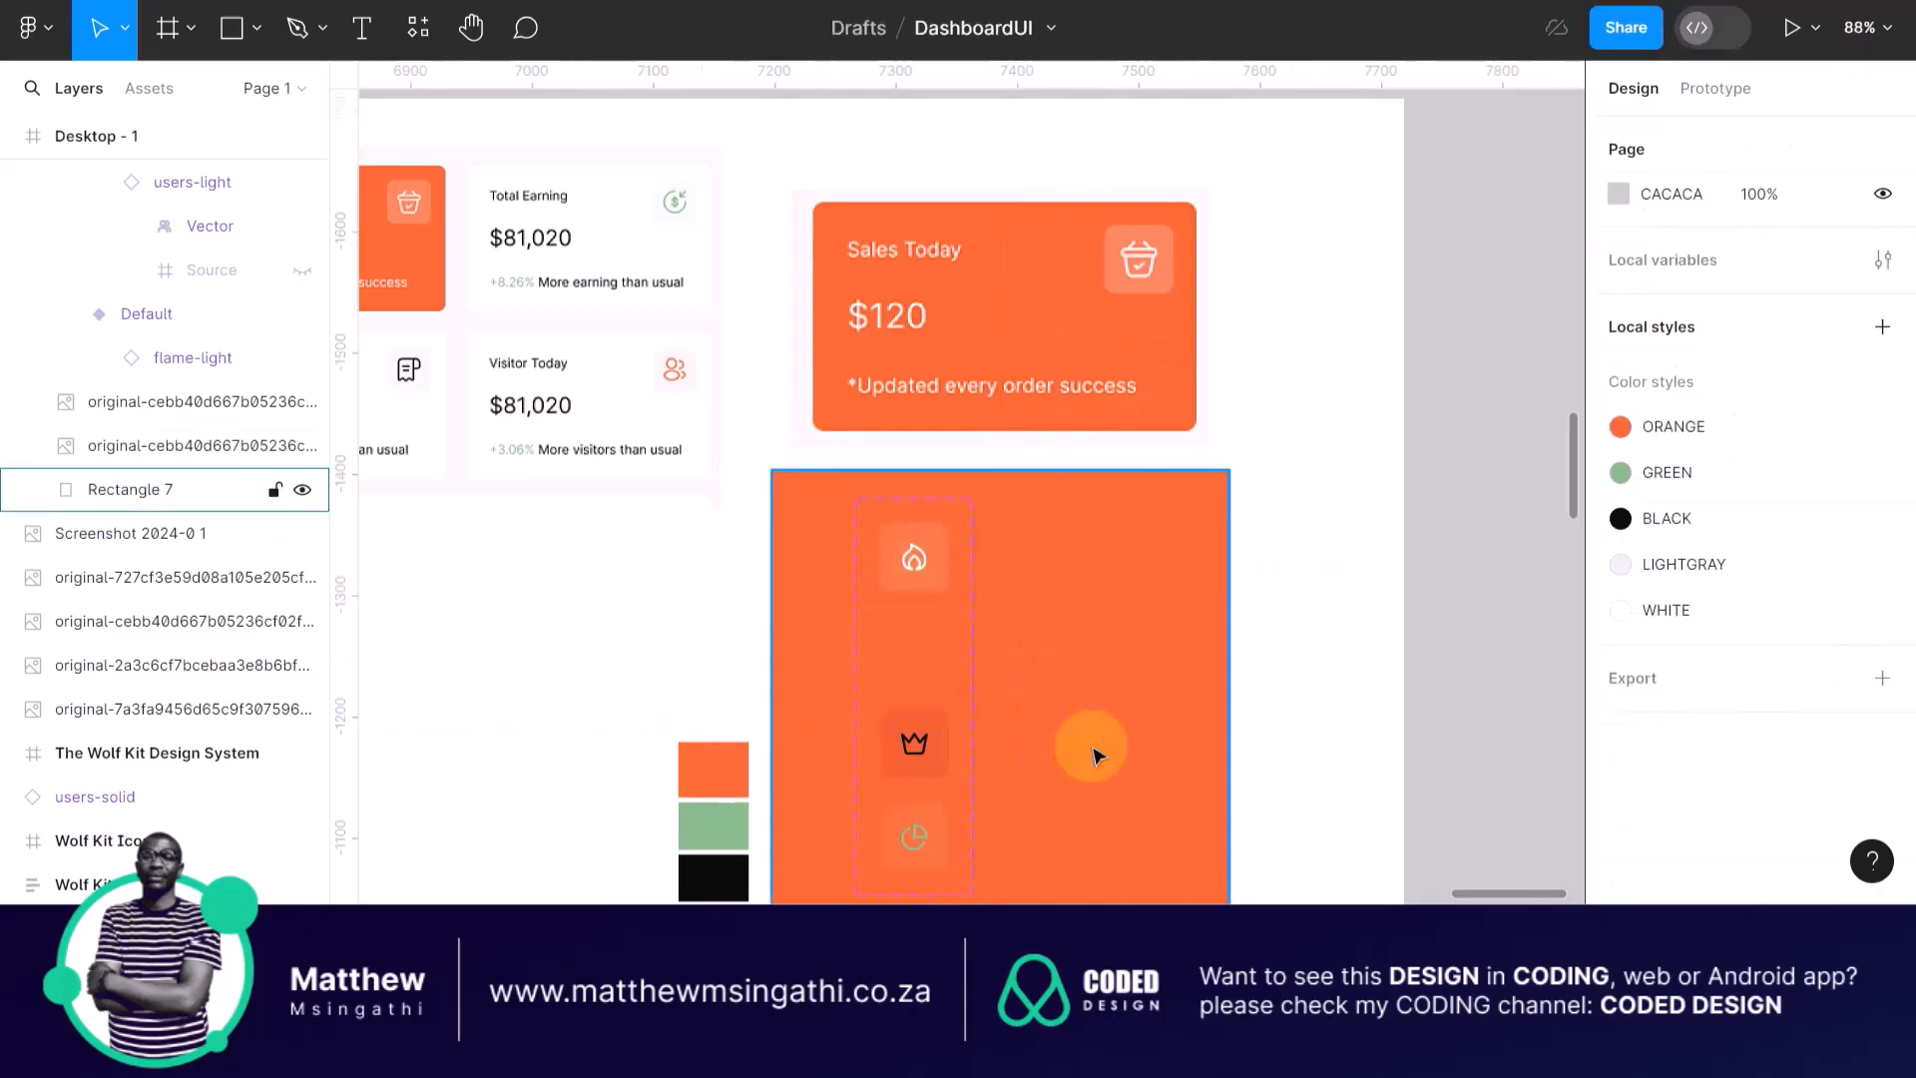
Recolour the rectangle behind the icon variants to a bright blue.
scroll(1092, 756, down, 3)
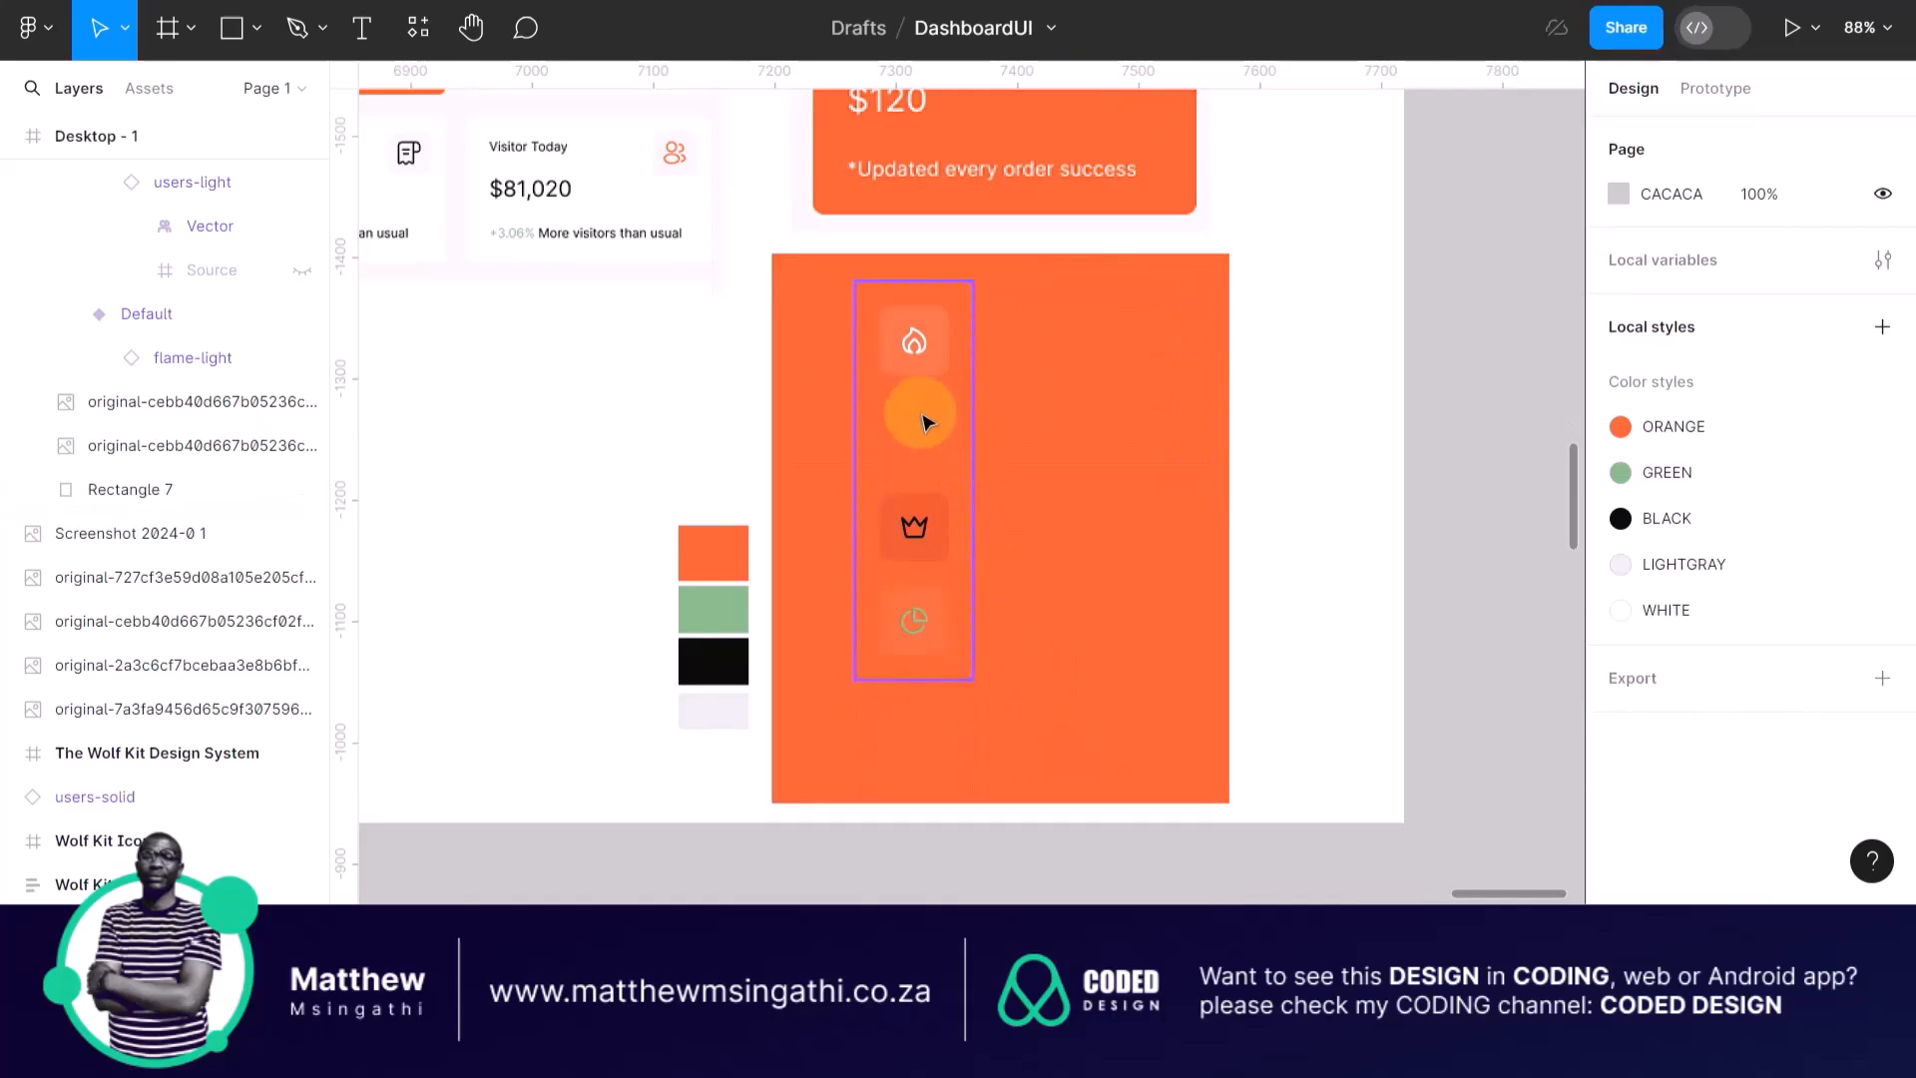
click(780, 261)
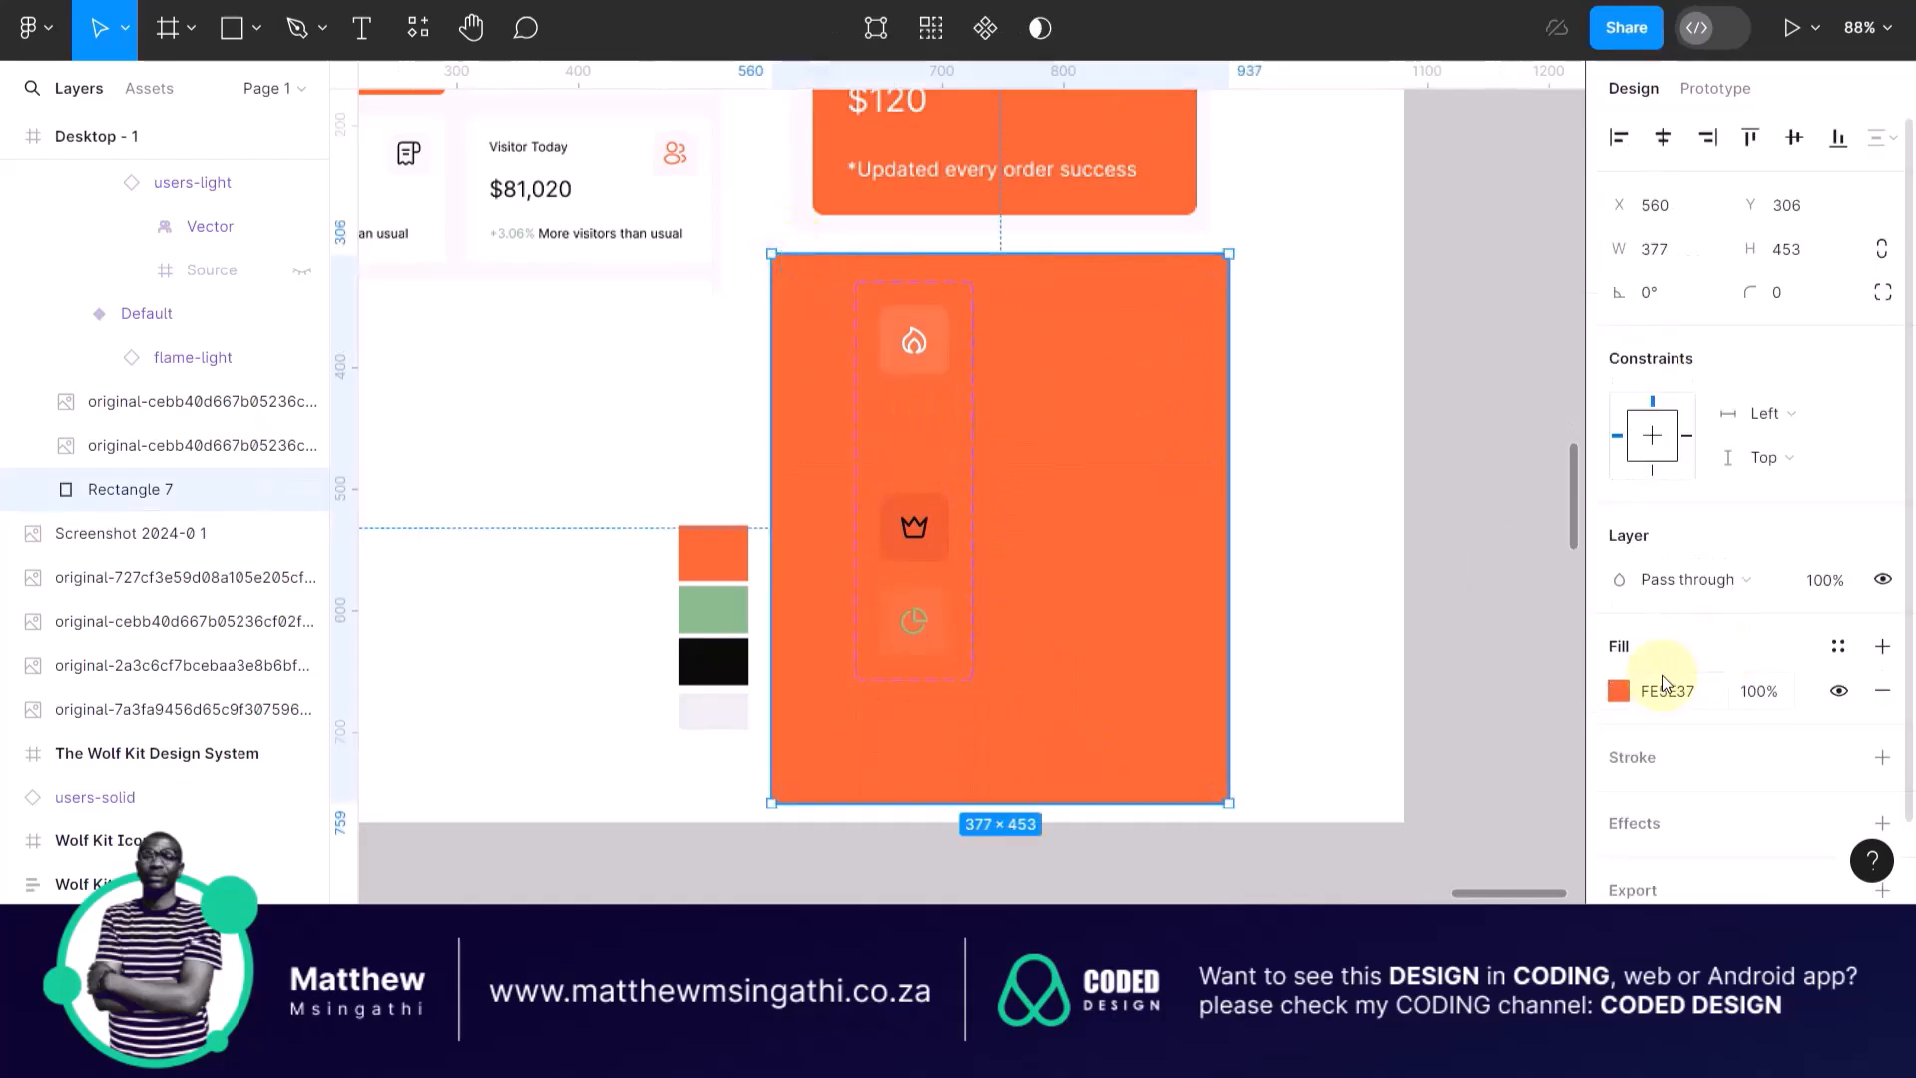
click(1618, 692)
mouse_move(1459, 555)
mouse_down()
mouse_move(1487, 556)
mouse_move(1473, 567)
mouse_up()
click(679, 391)
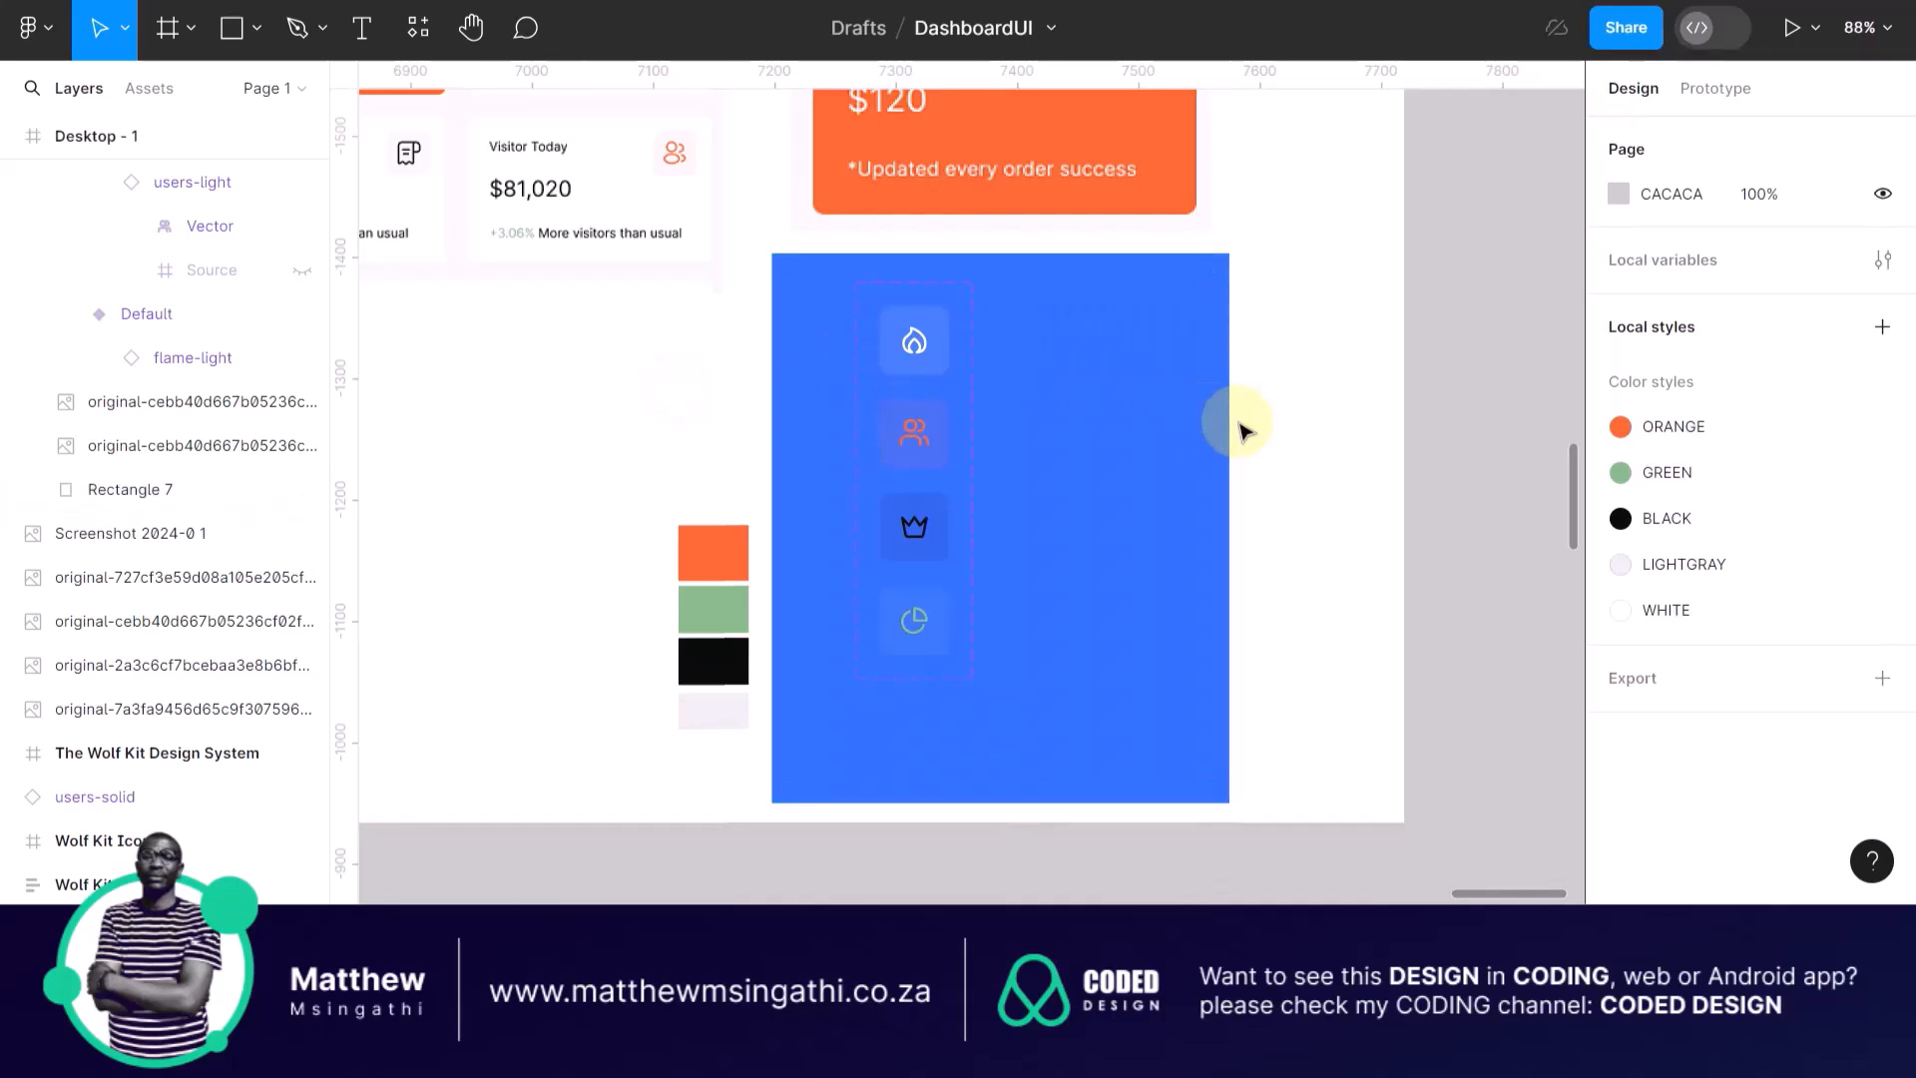
Rename the variant property of the Frame 37 component set from Property 1 to BoxIcon.
click(886, 288)
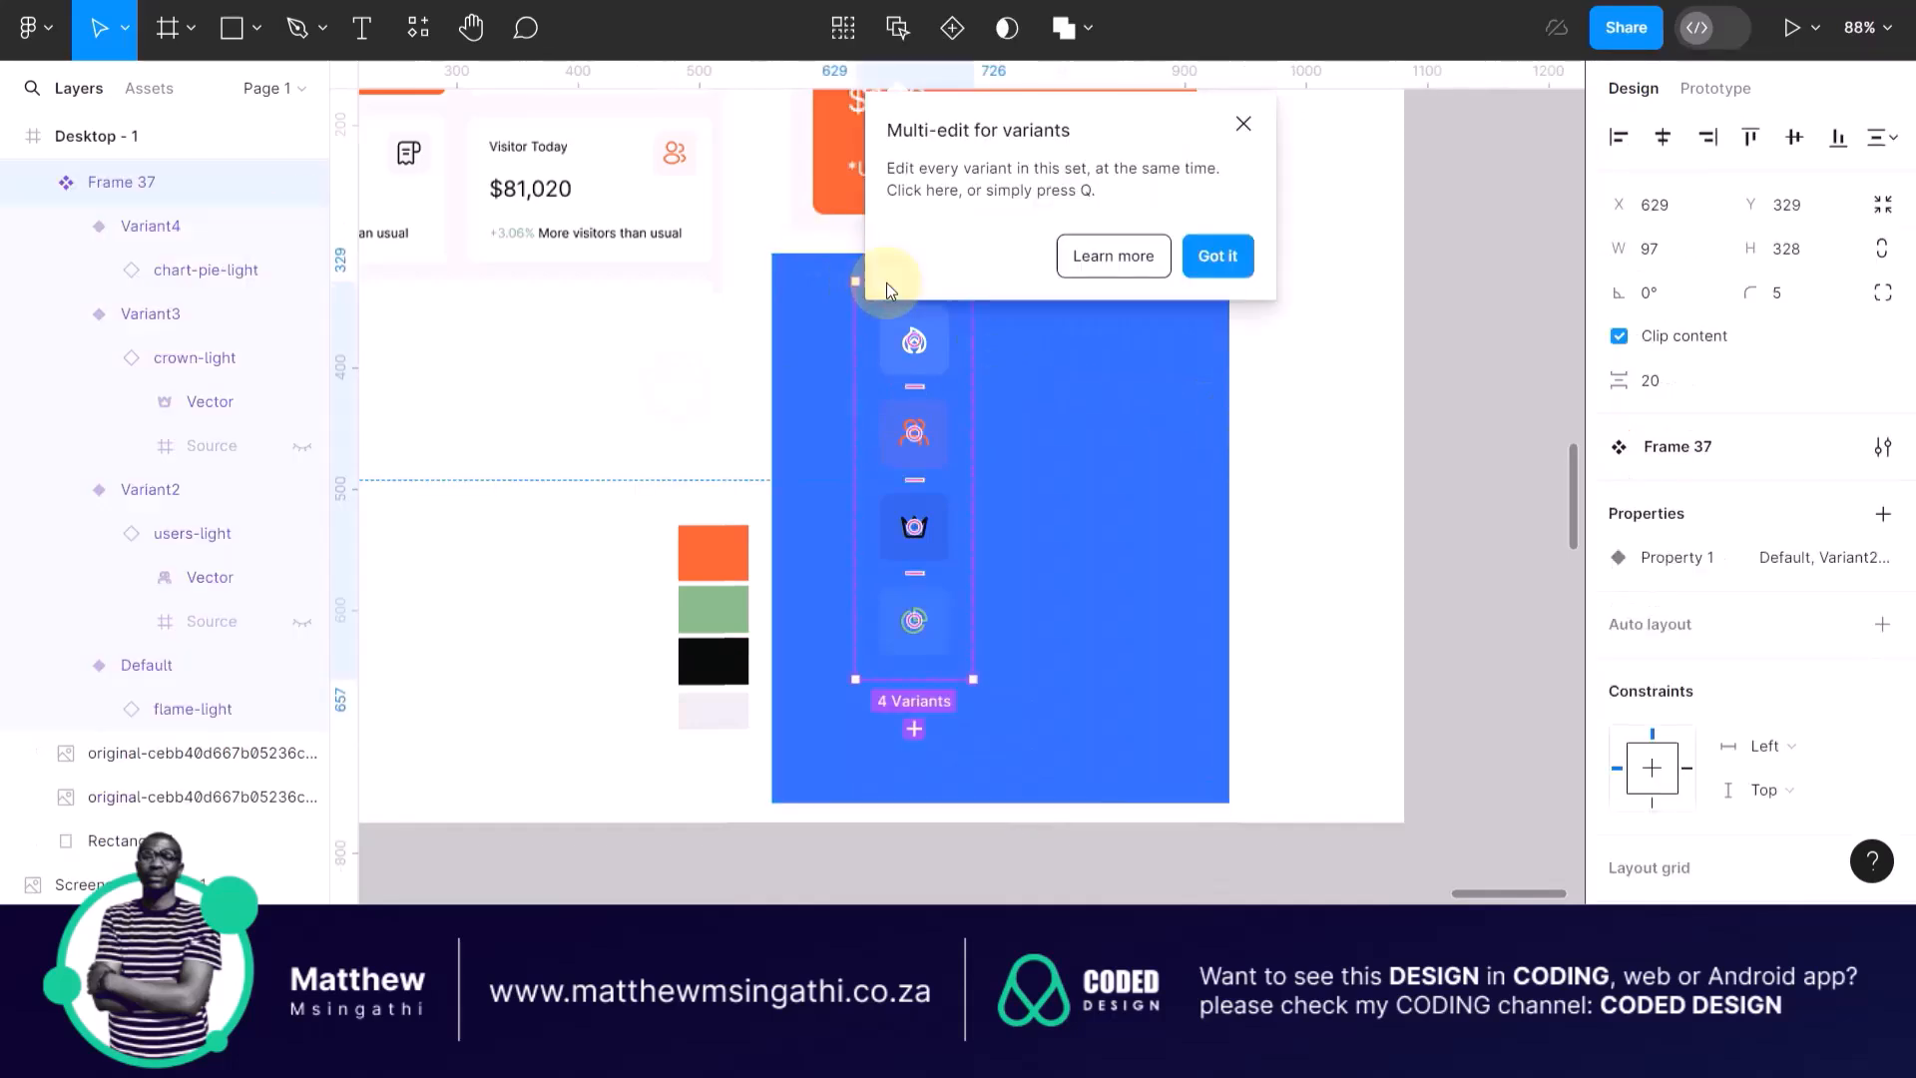
click(1242, 123)
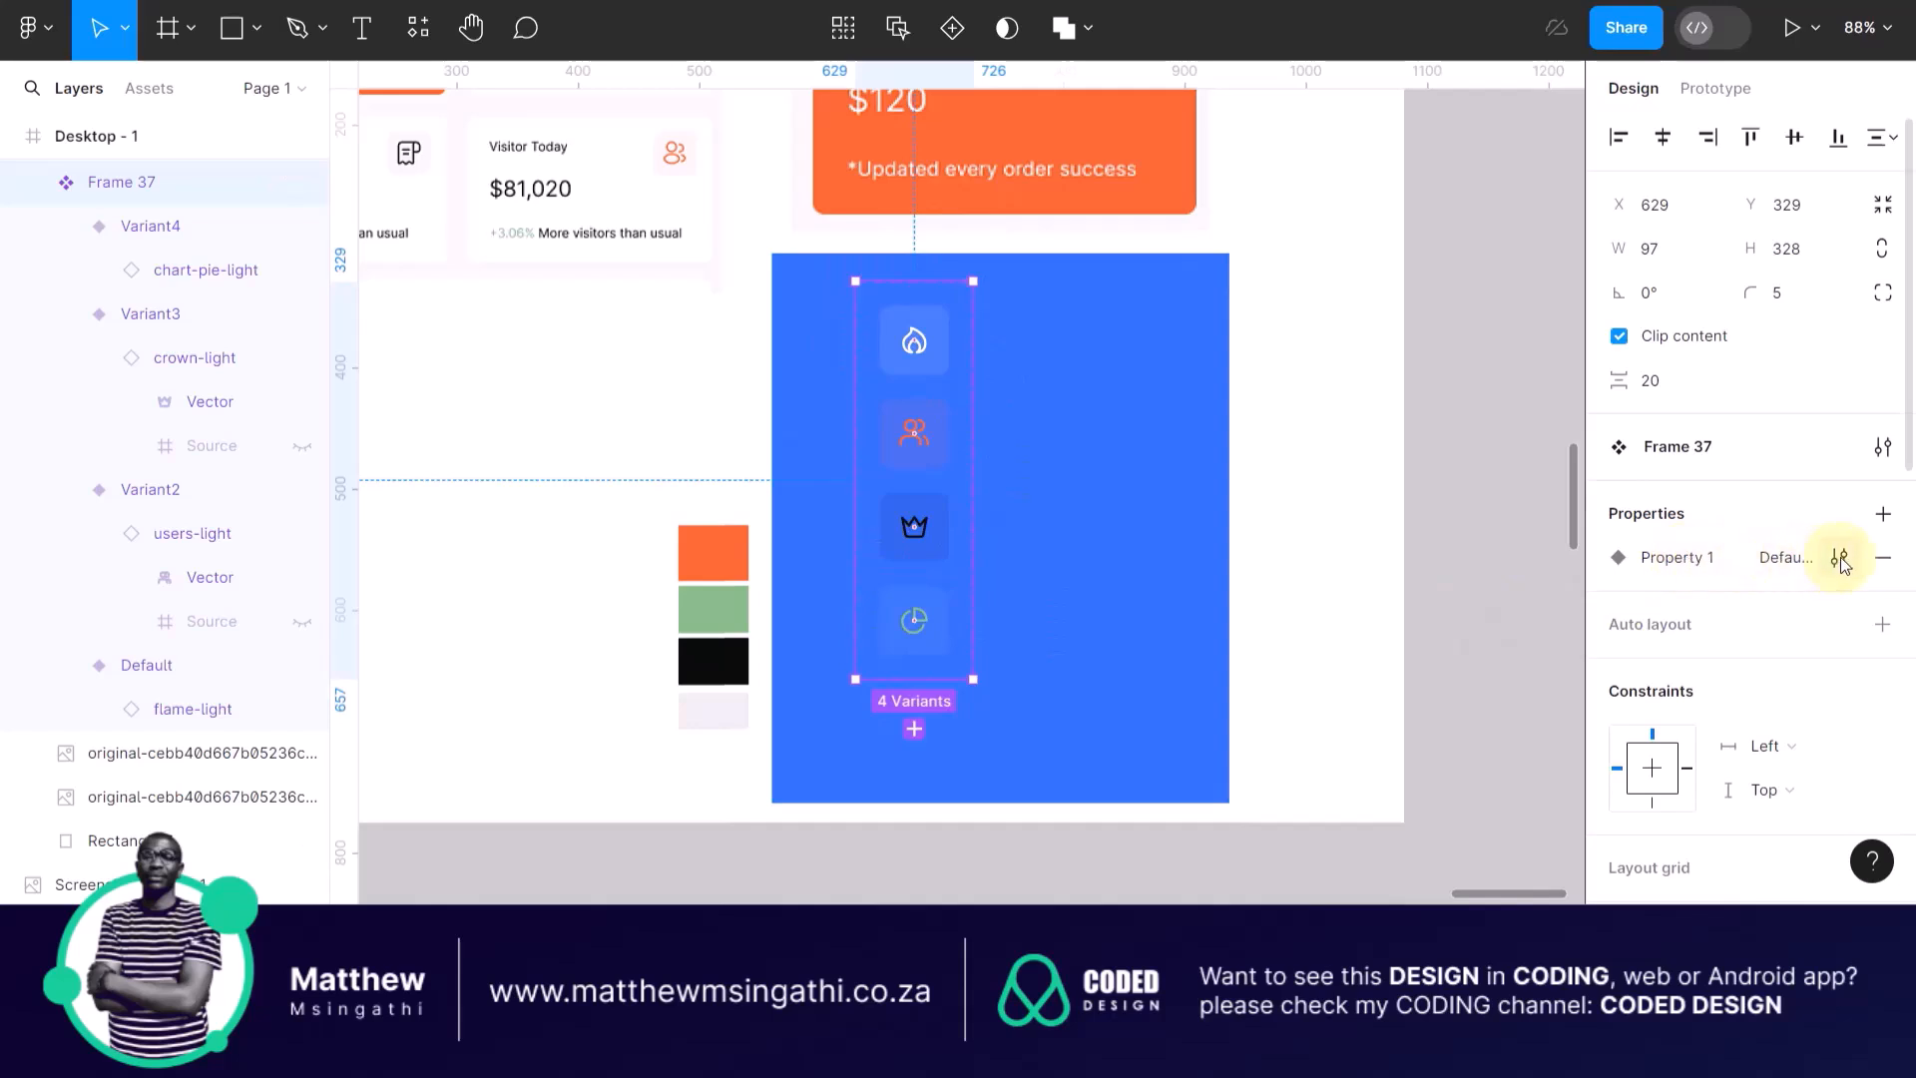
click(1841, 559)
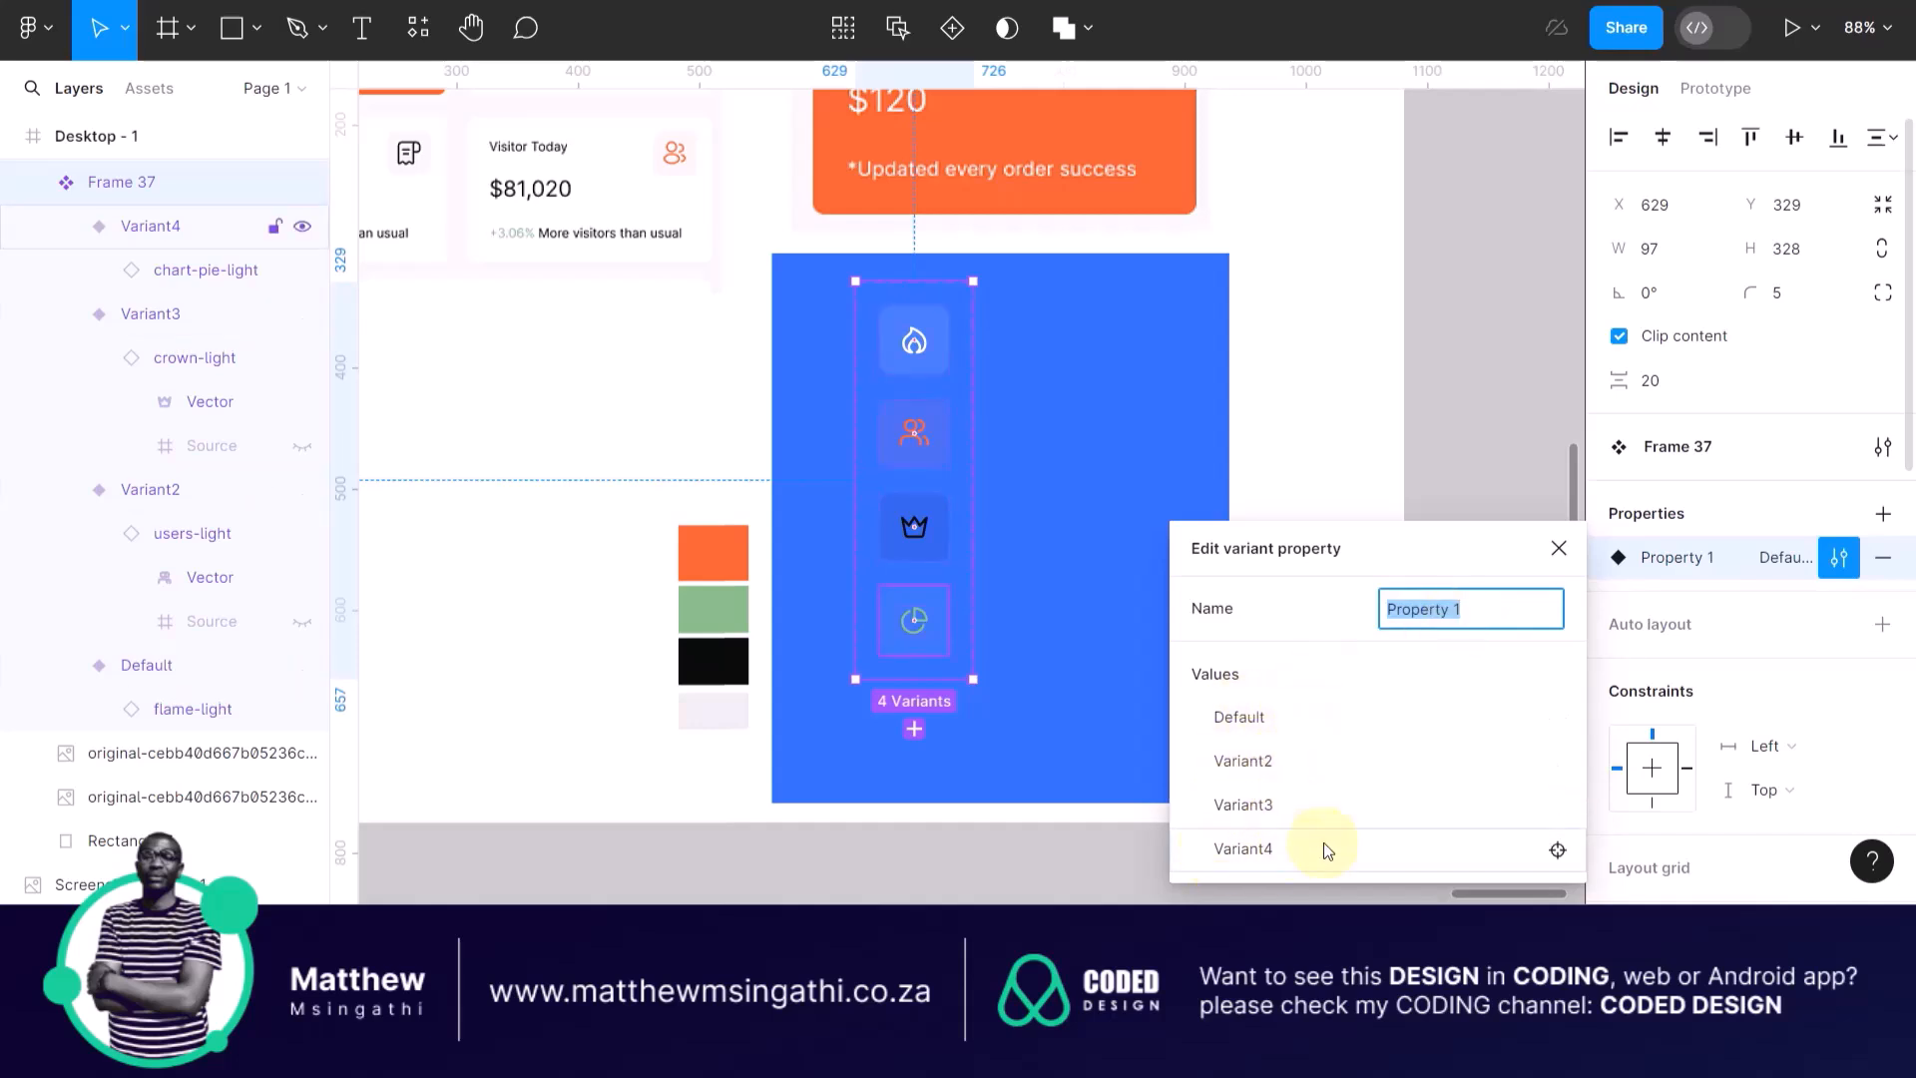
click(1504, 612)
drag(1504, 611, 1313, 610)
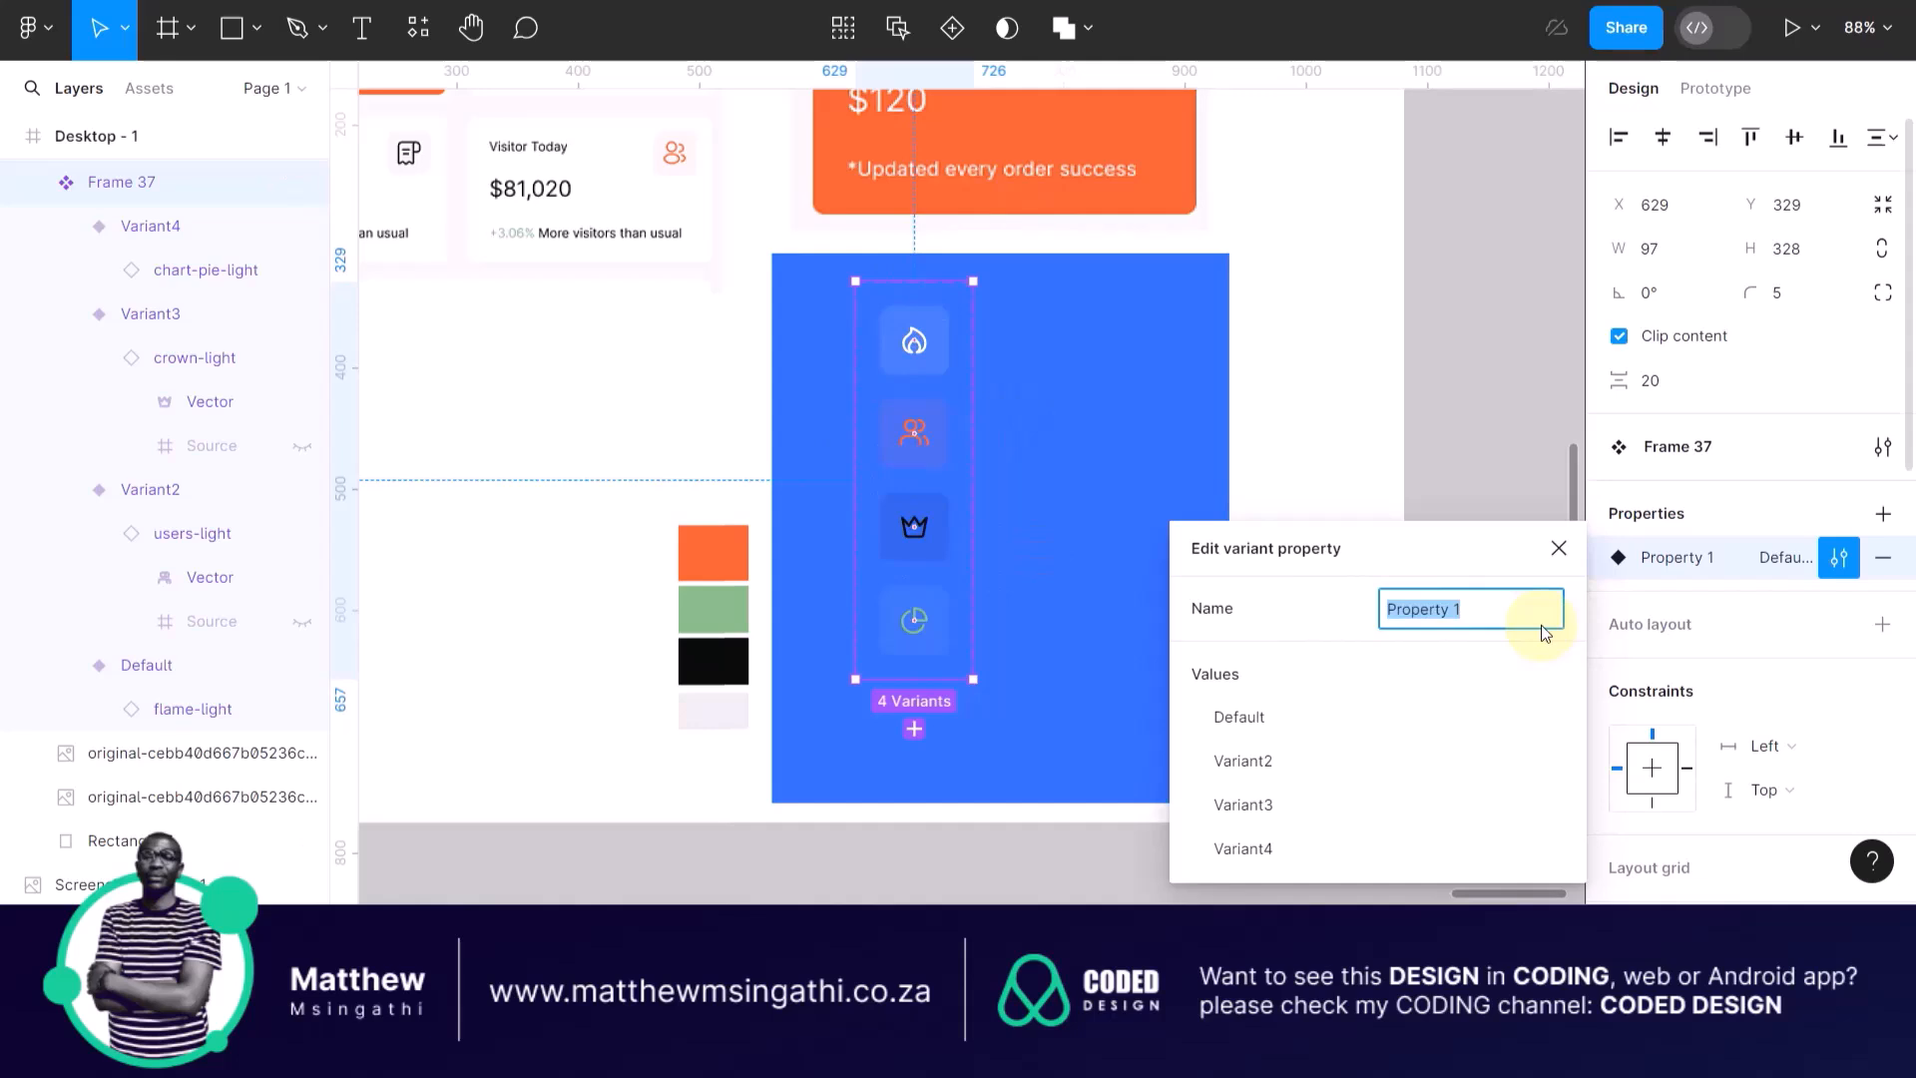
key(BackSpace)
text(Icon)
key(BackSpace)
key(BackSpace)
key(BackSpace)
key(BackSpace)
text(BoxIcon)
click(1312, 622)
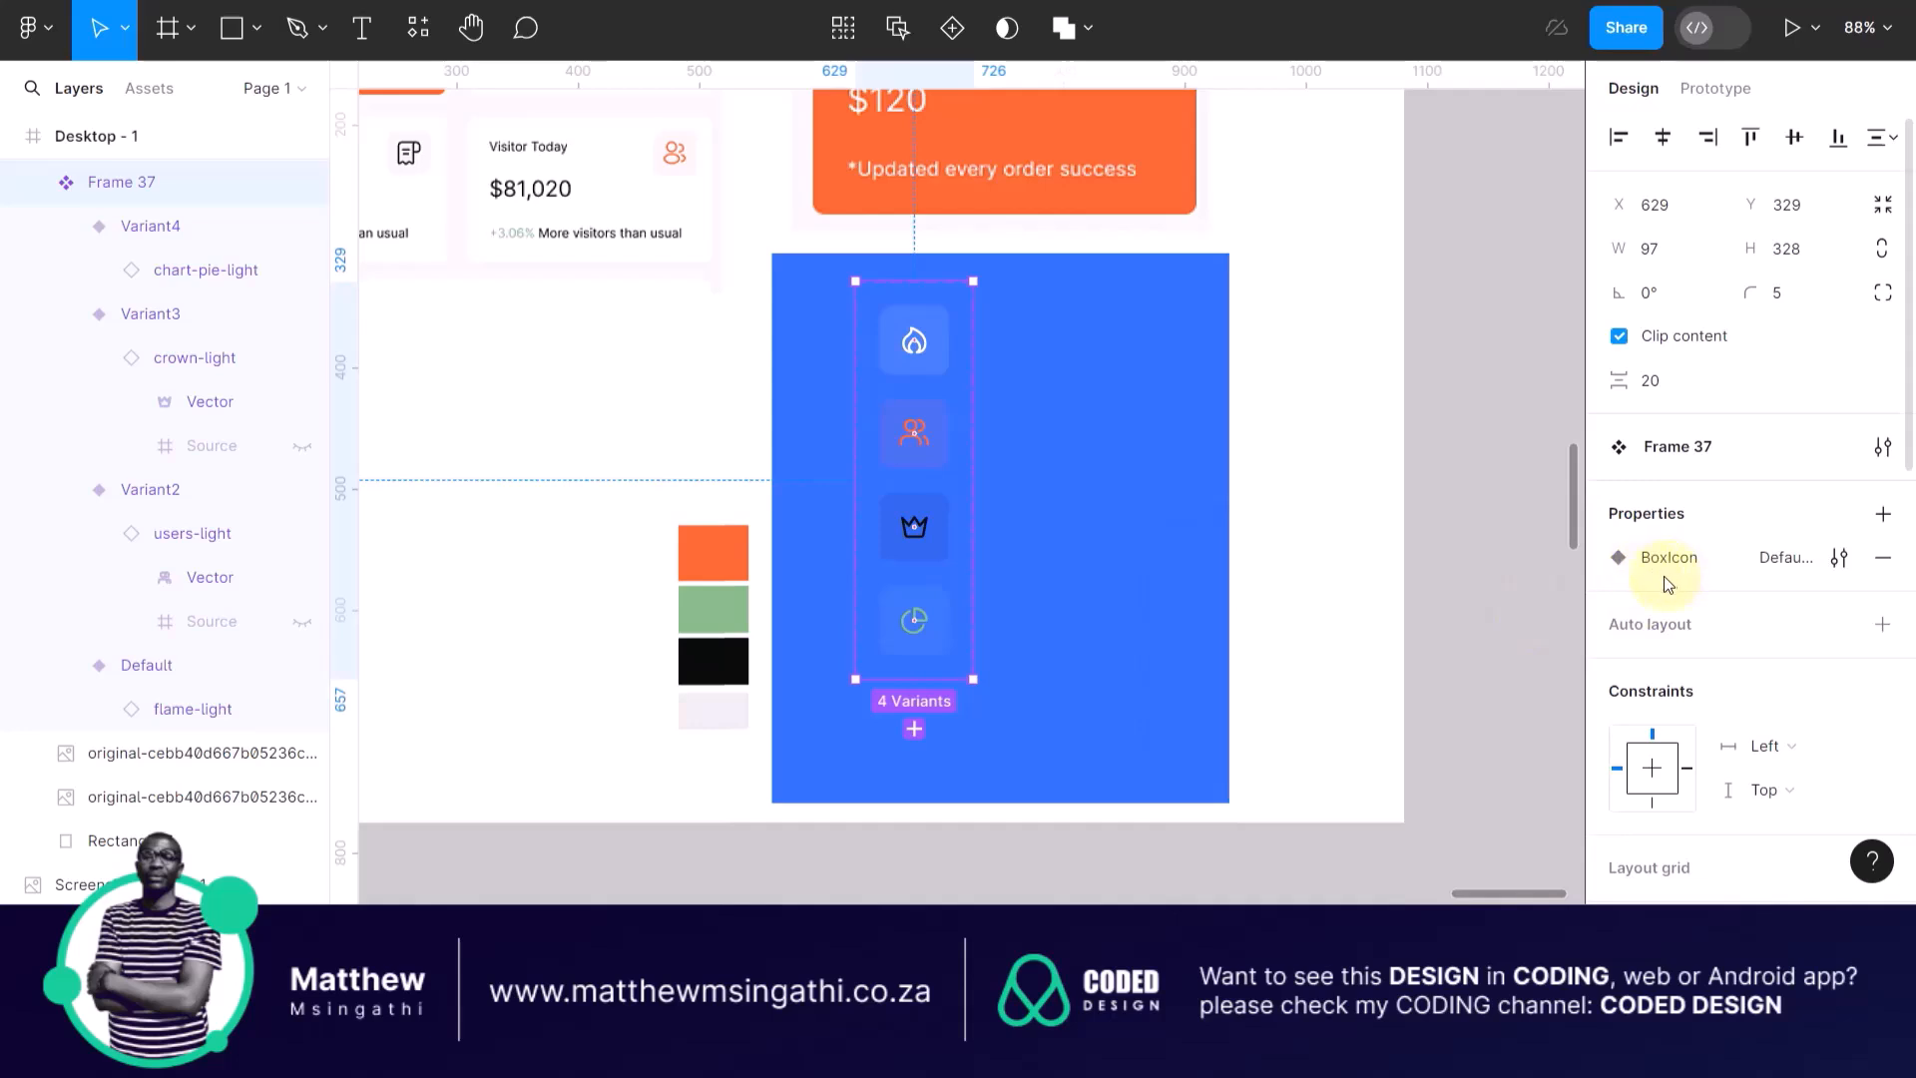
Check which icon each value of the BoxIcon property, Default and Variant2 to Variant4, belongs to.
click(1839, 557)
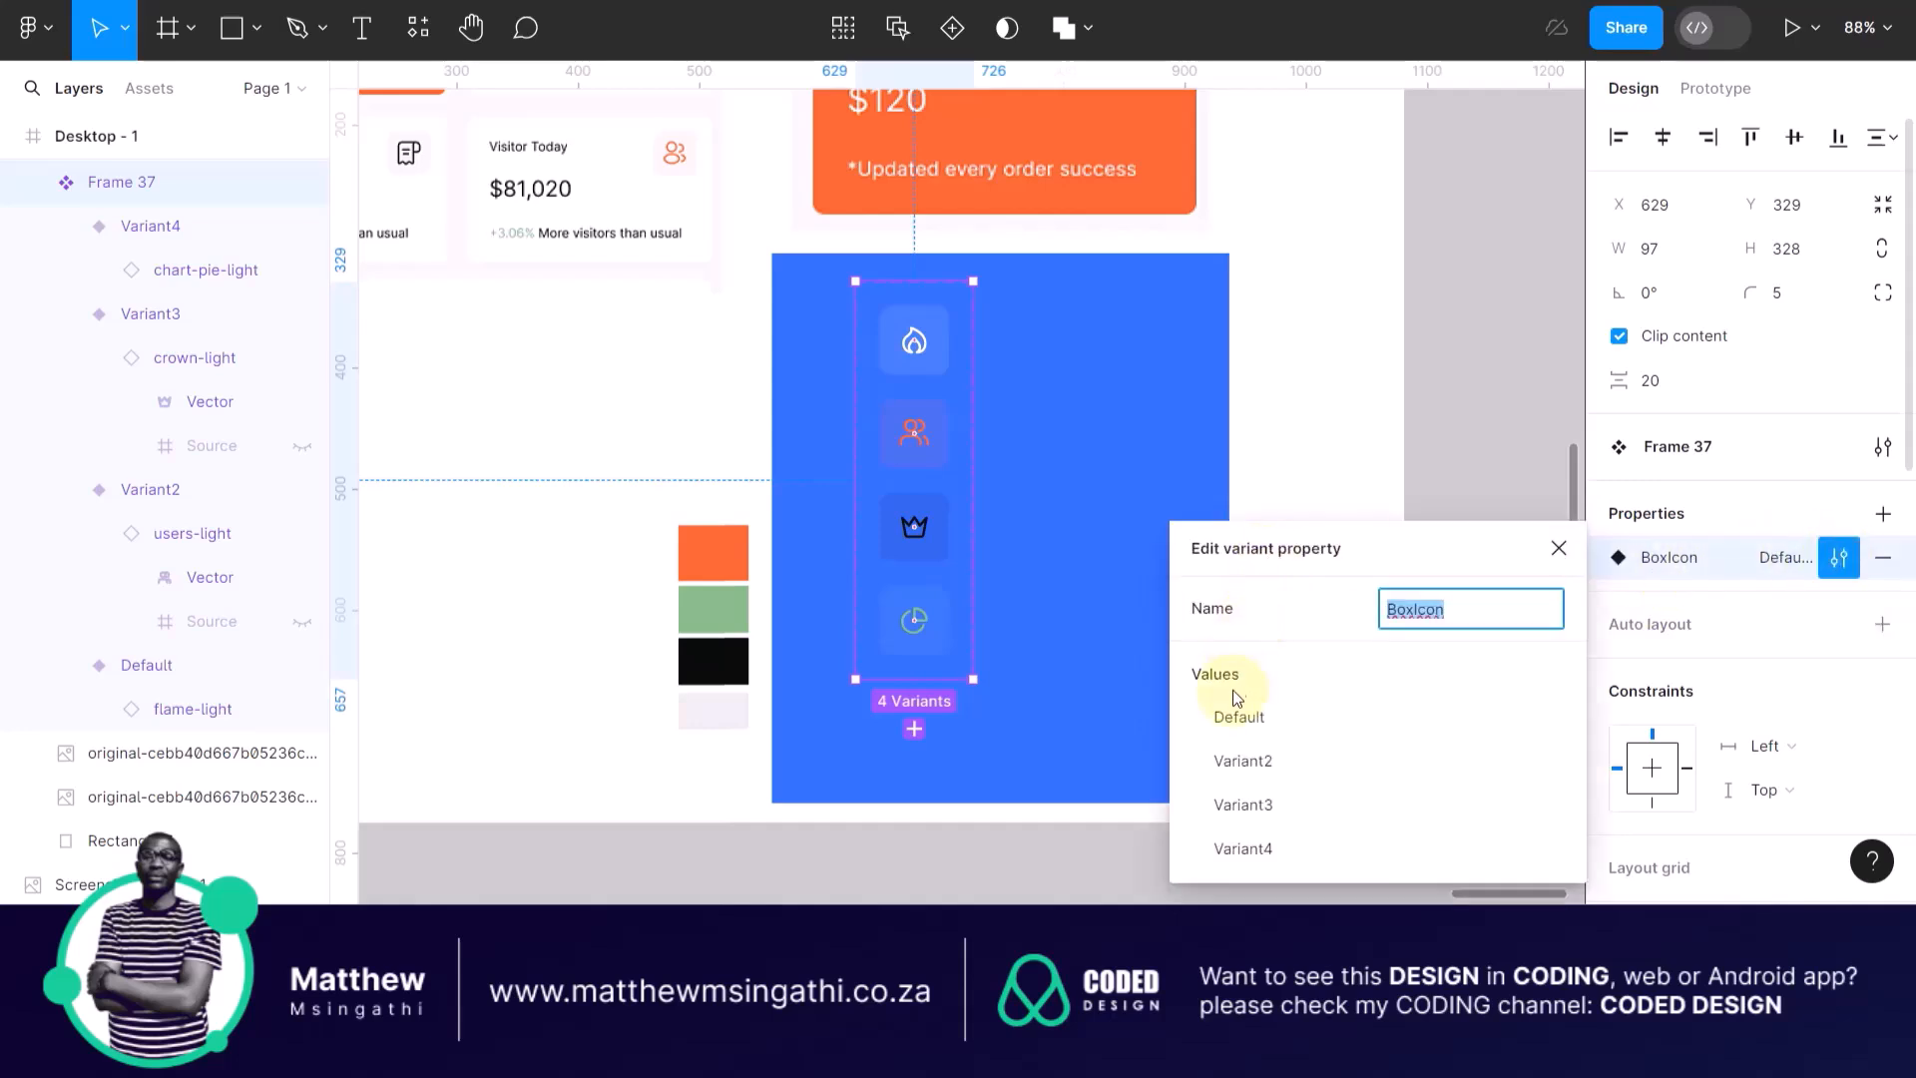
double_click(1233, 718)
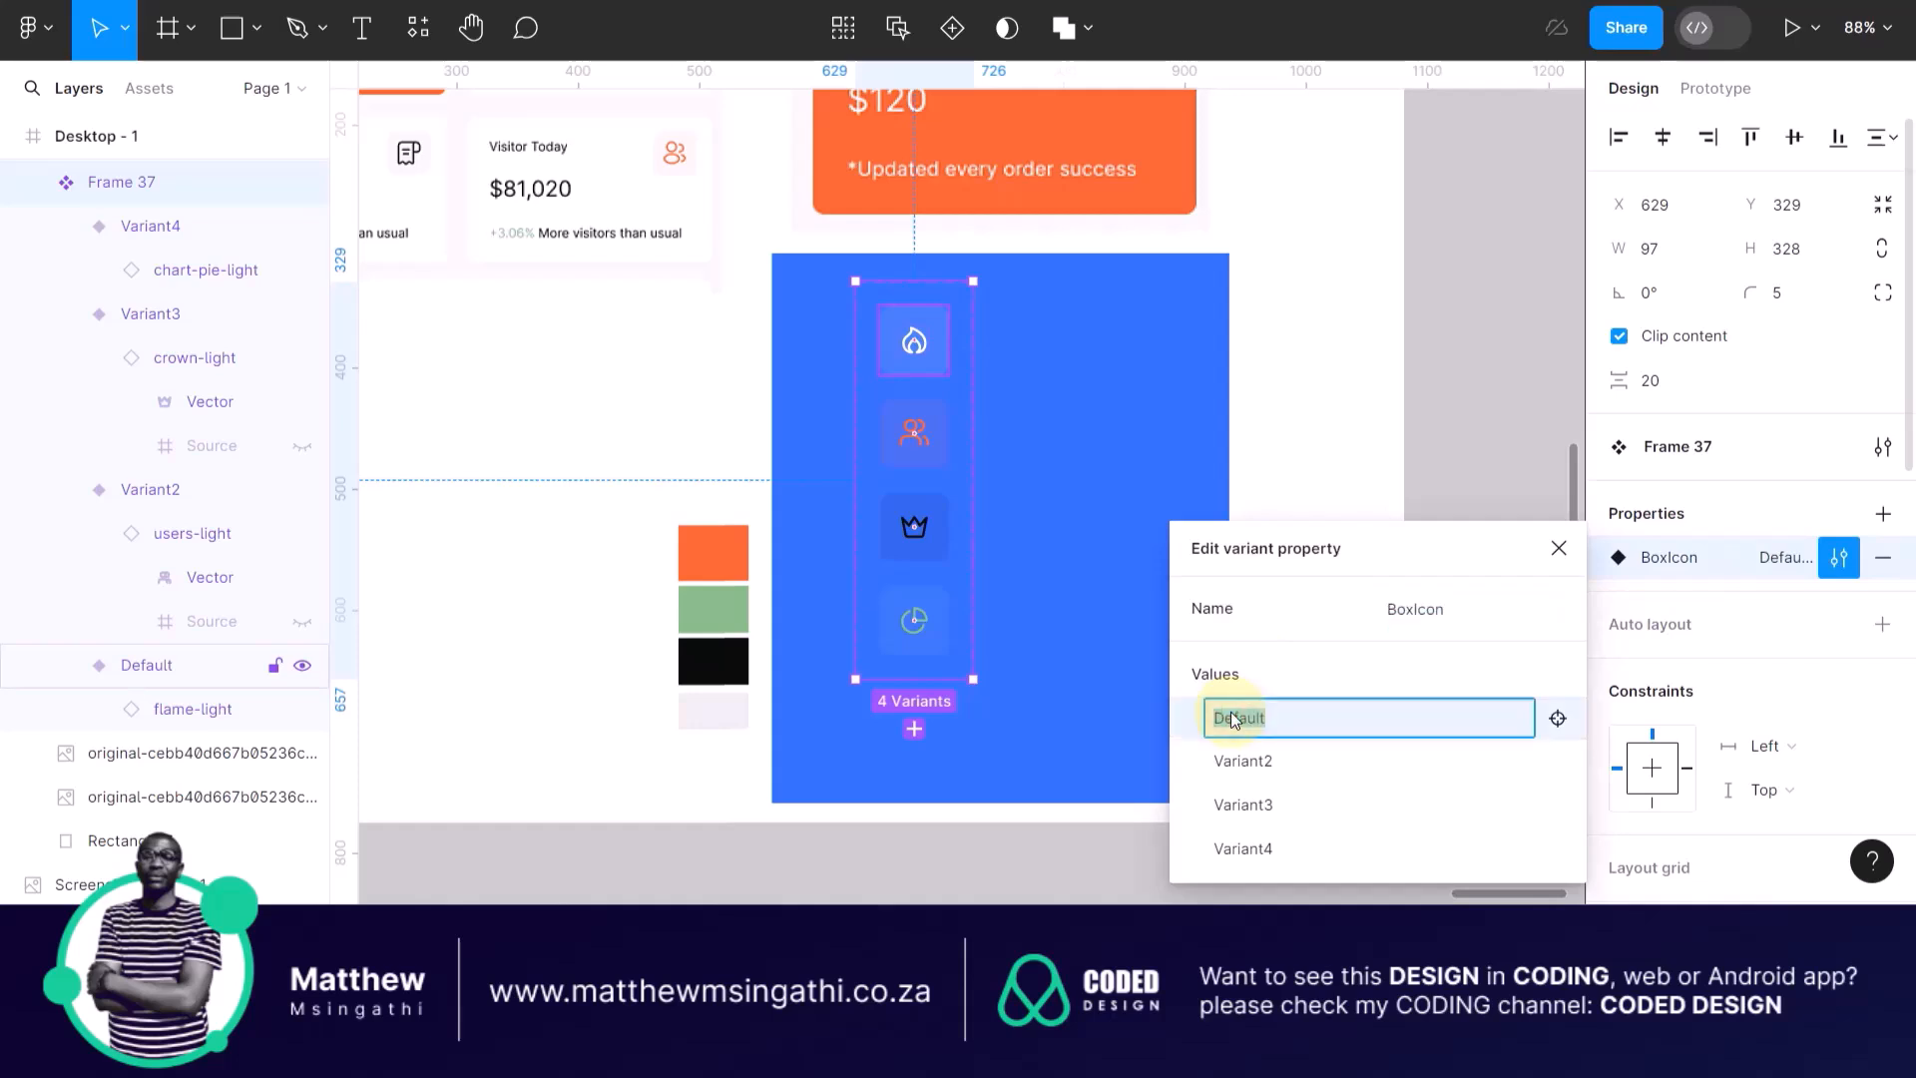
double_click(1229, 763)
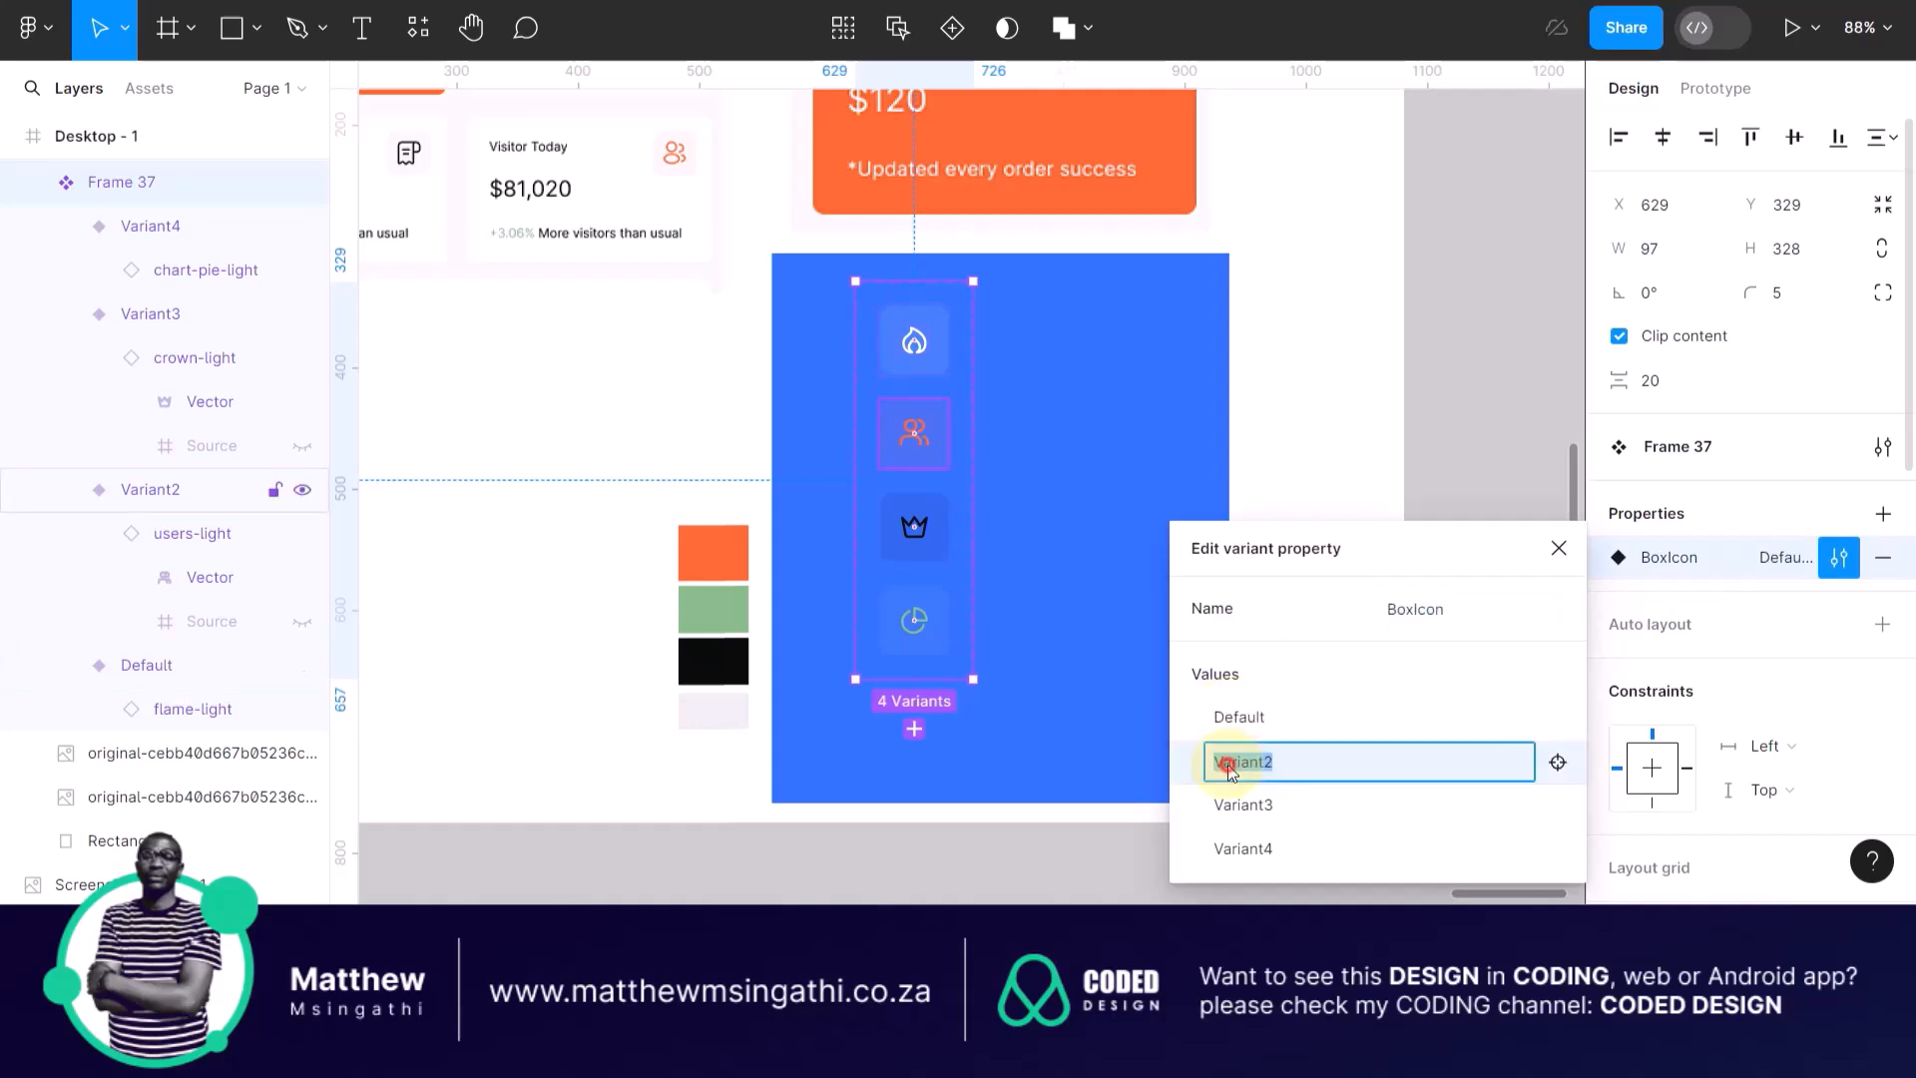
double_click(1223, 810)
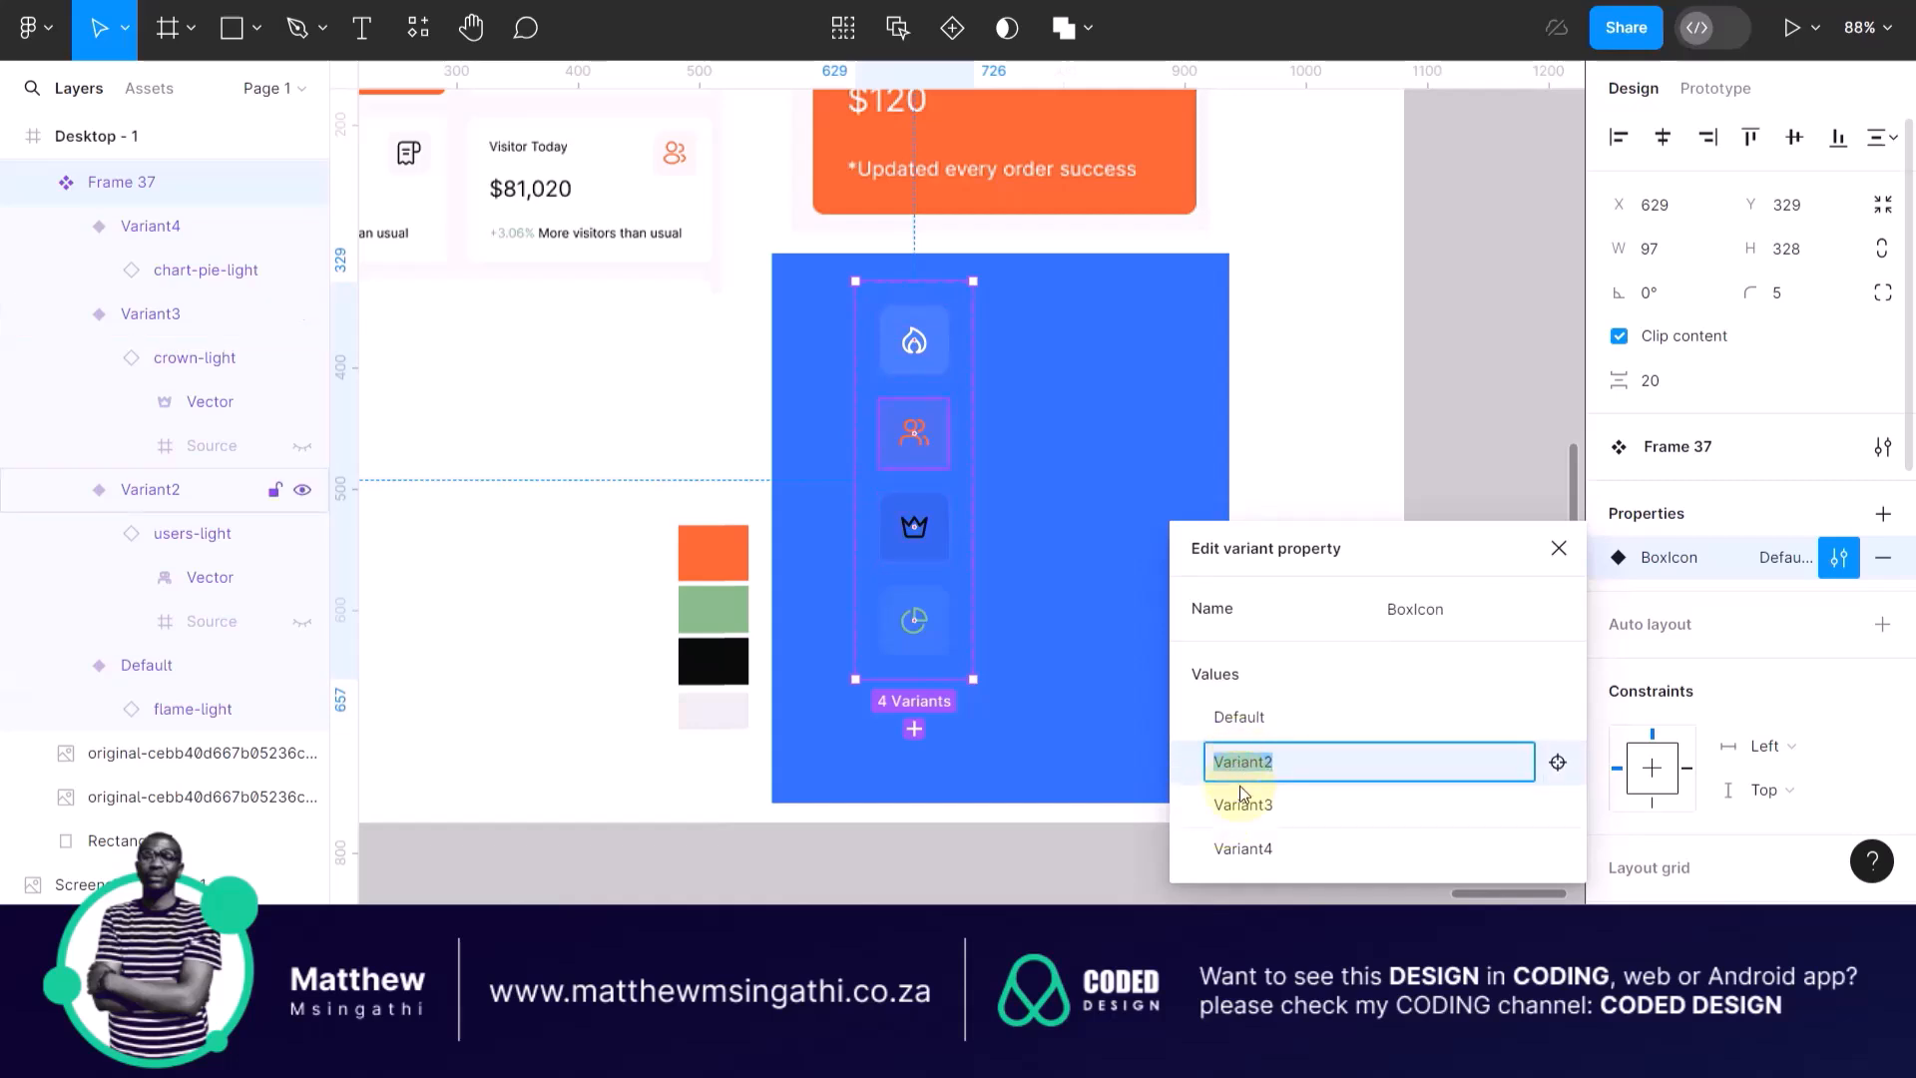
double_click(1240, 852)
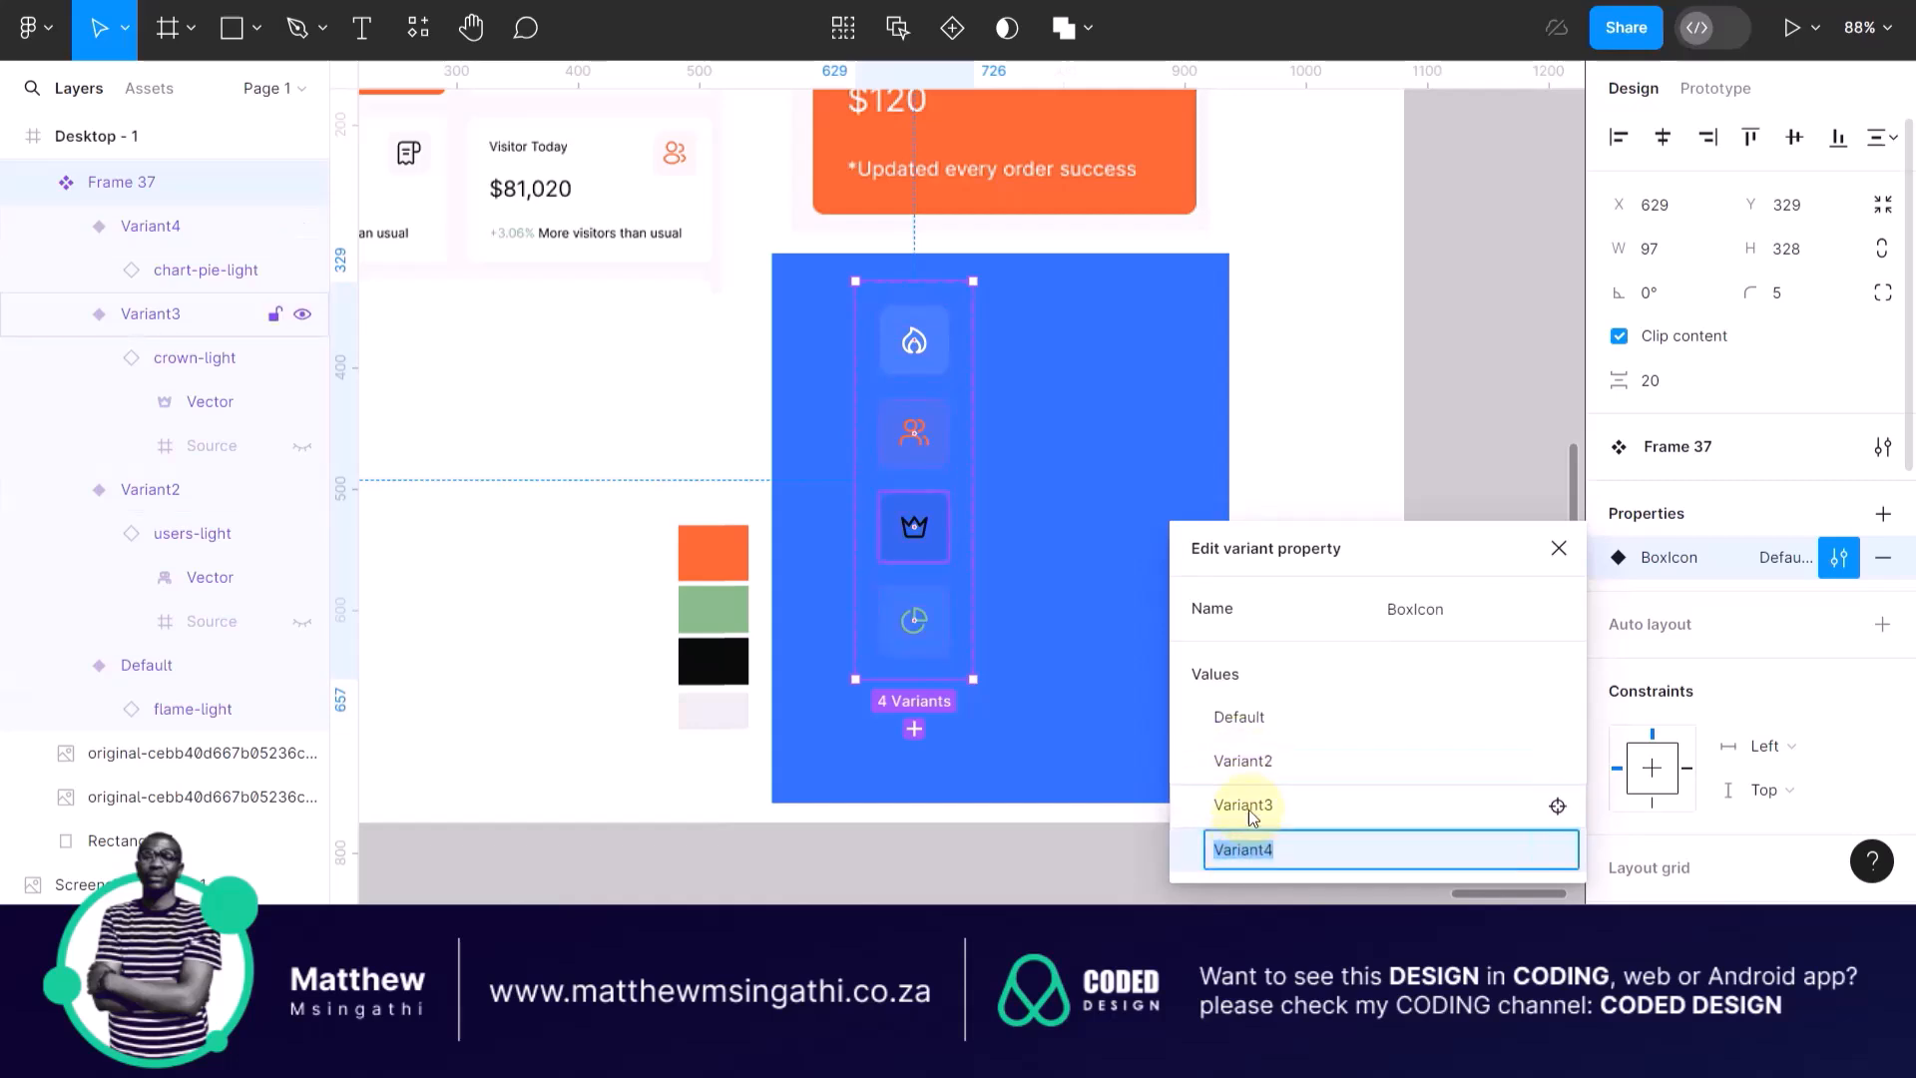
double_click(1257, 768)
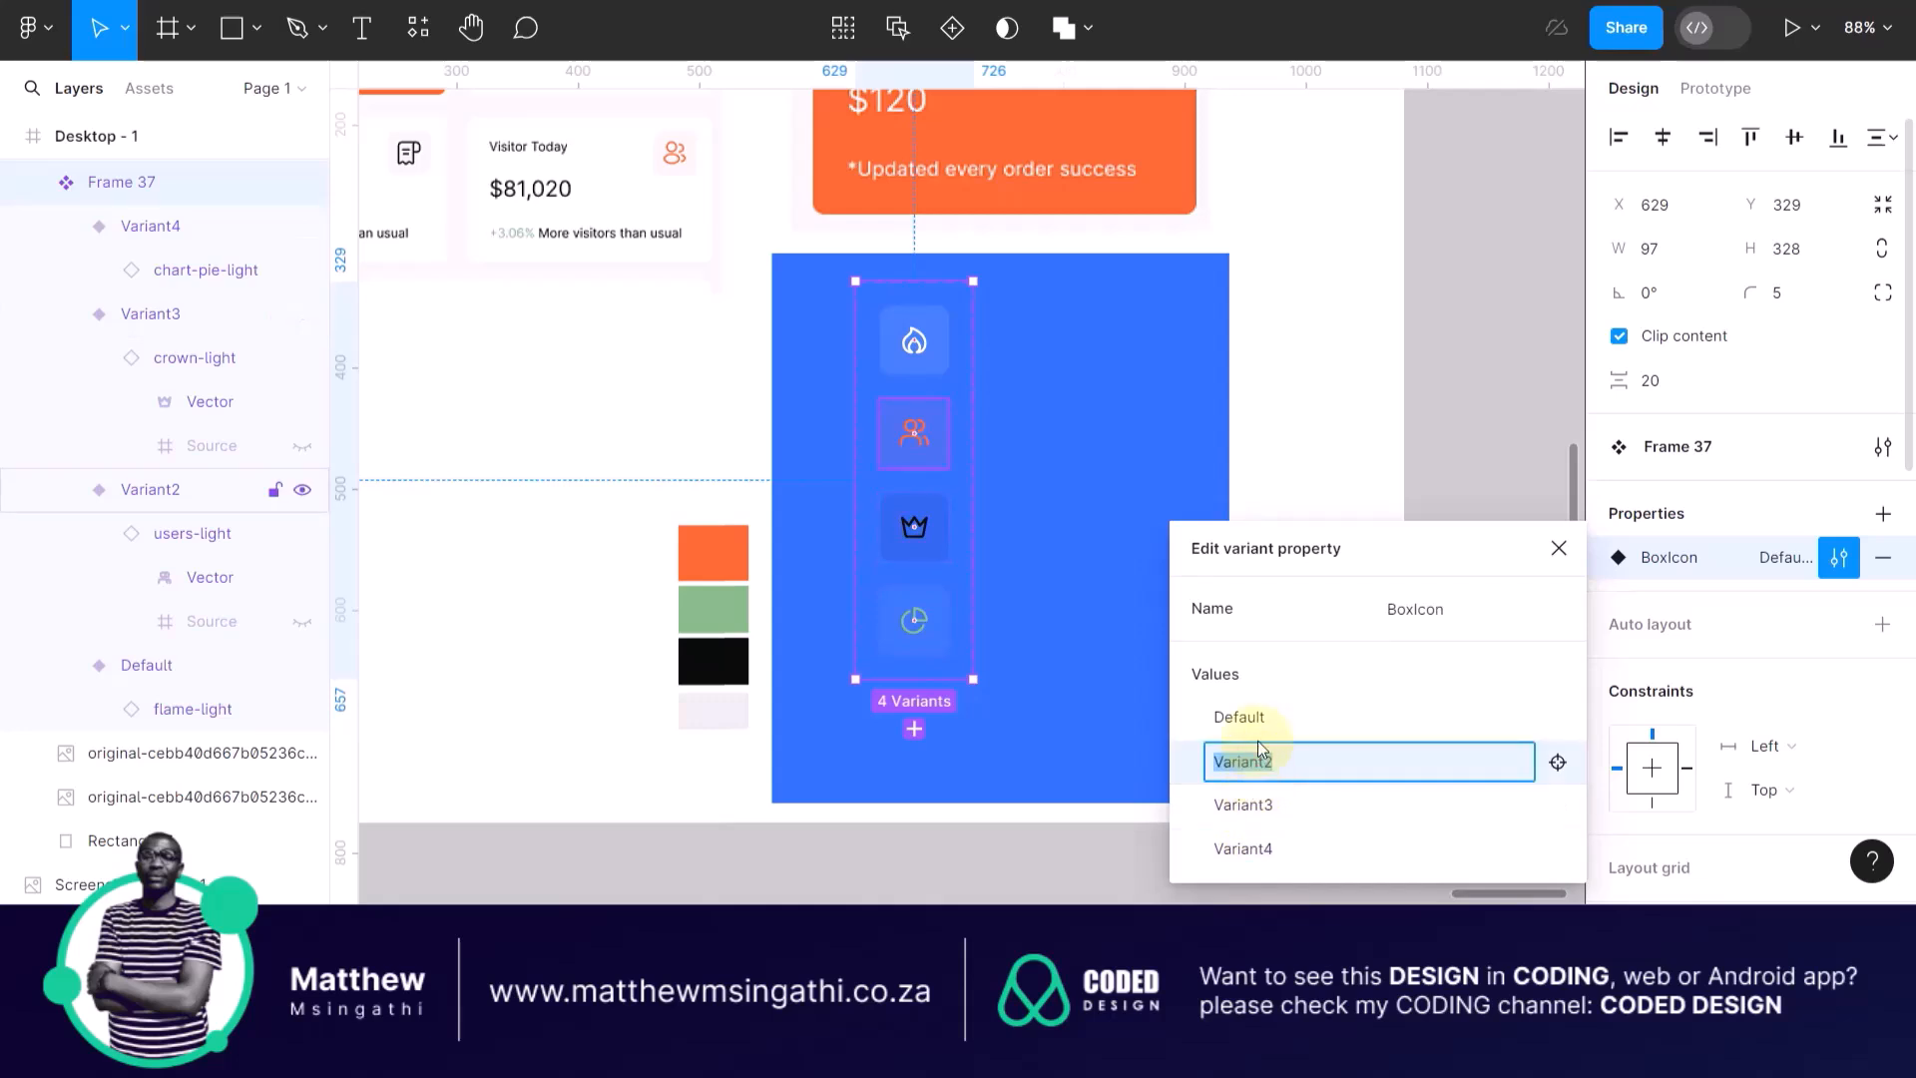
double_click(1264, 717)
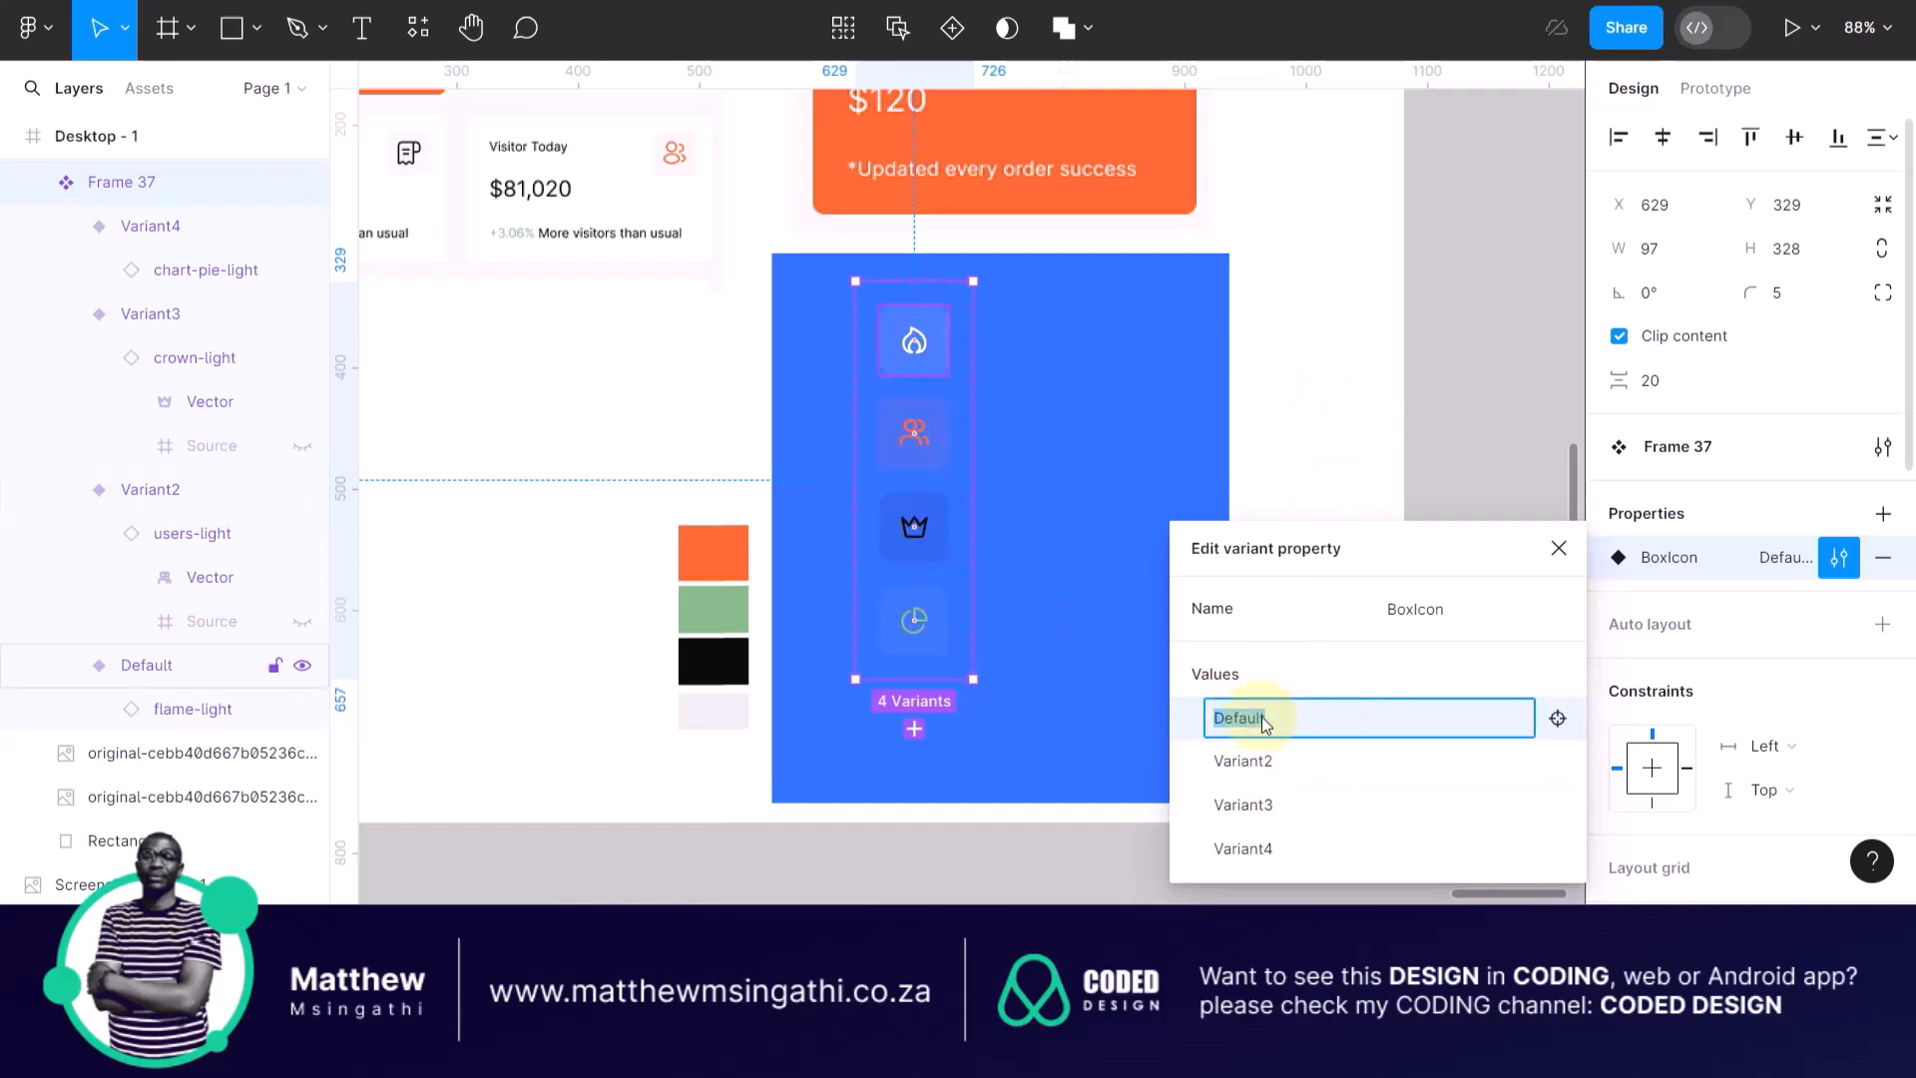
click(1359, 419)
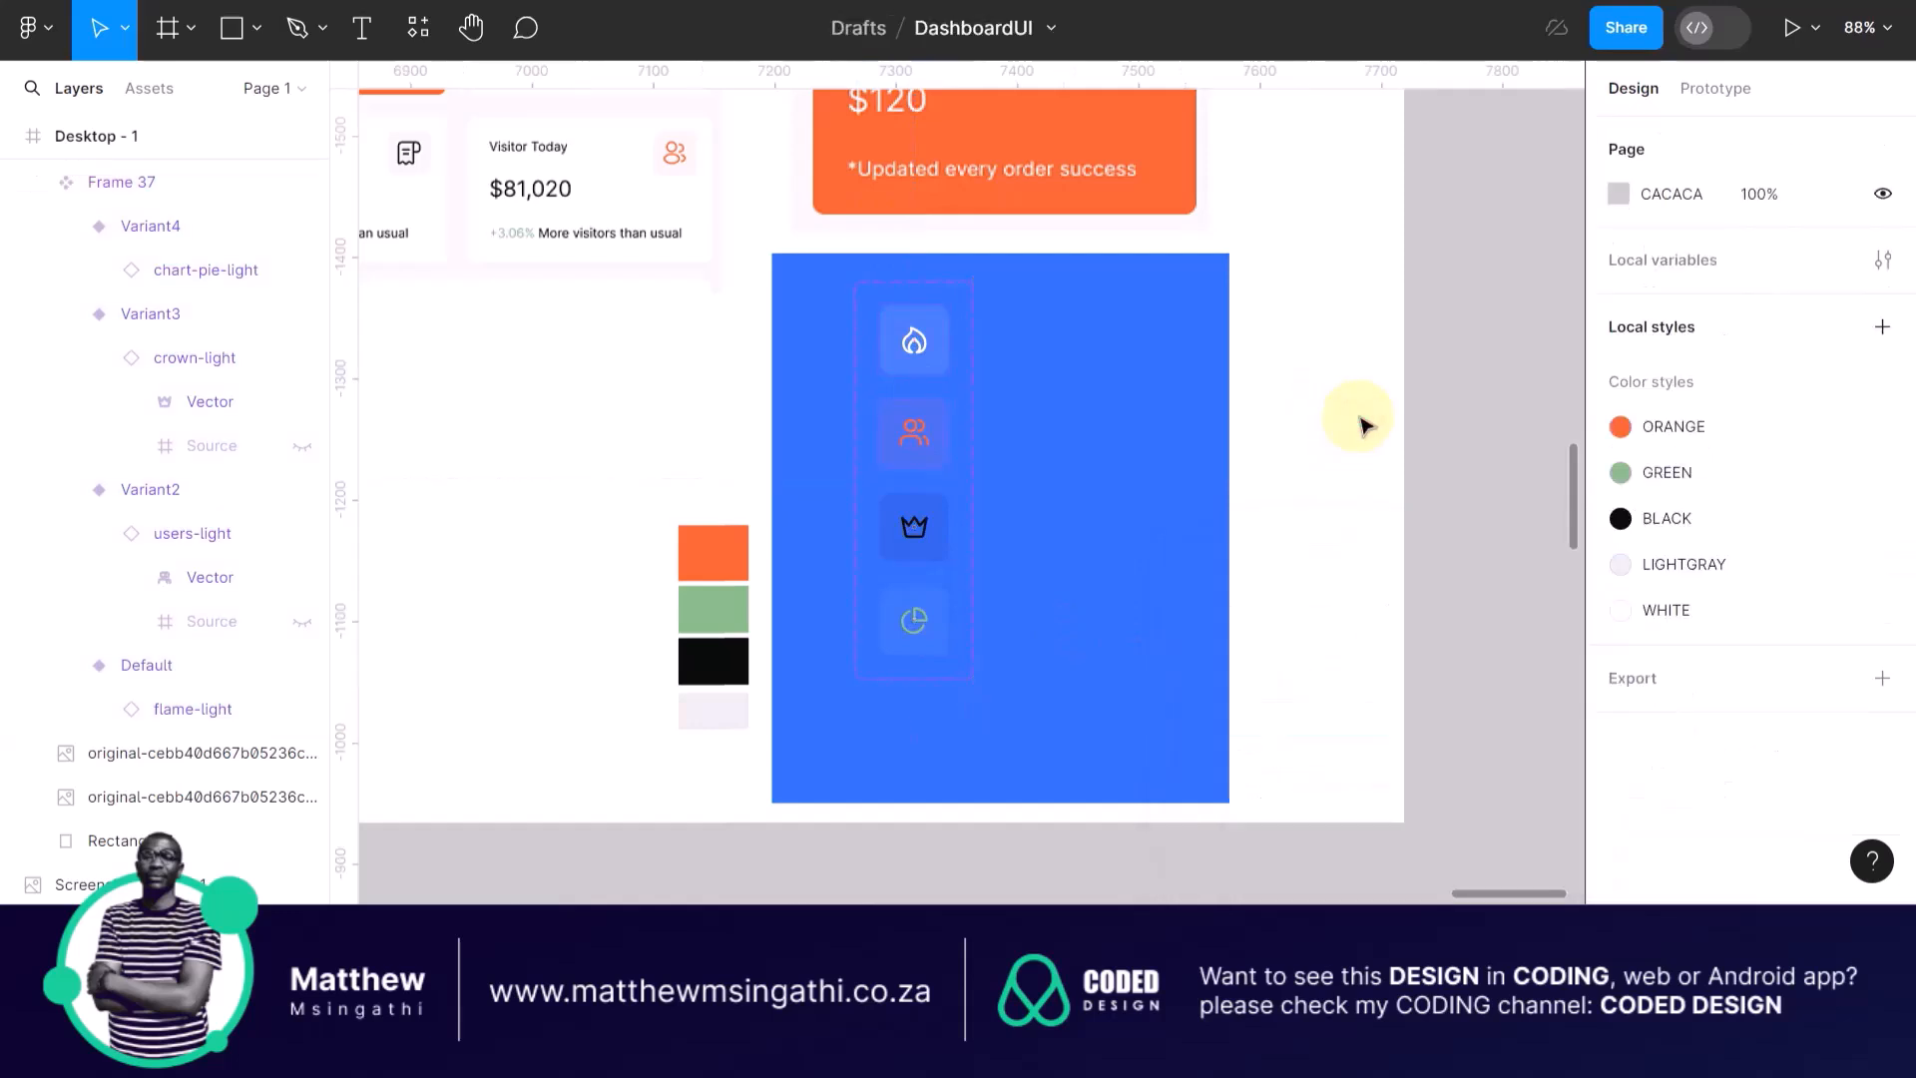
Set the flame variant's BoxIcon value to Variant2.
click(938, 341)
click(940, 343)
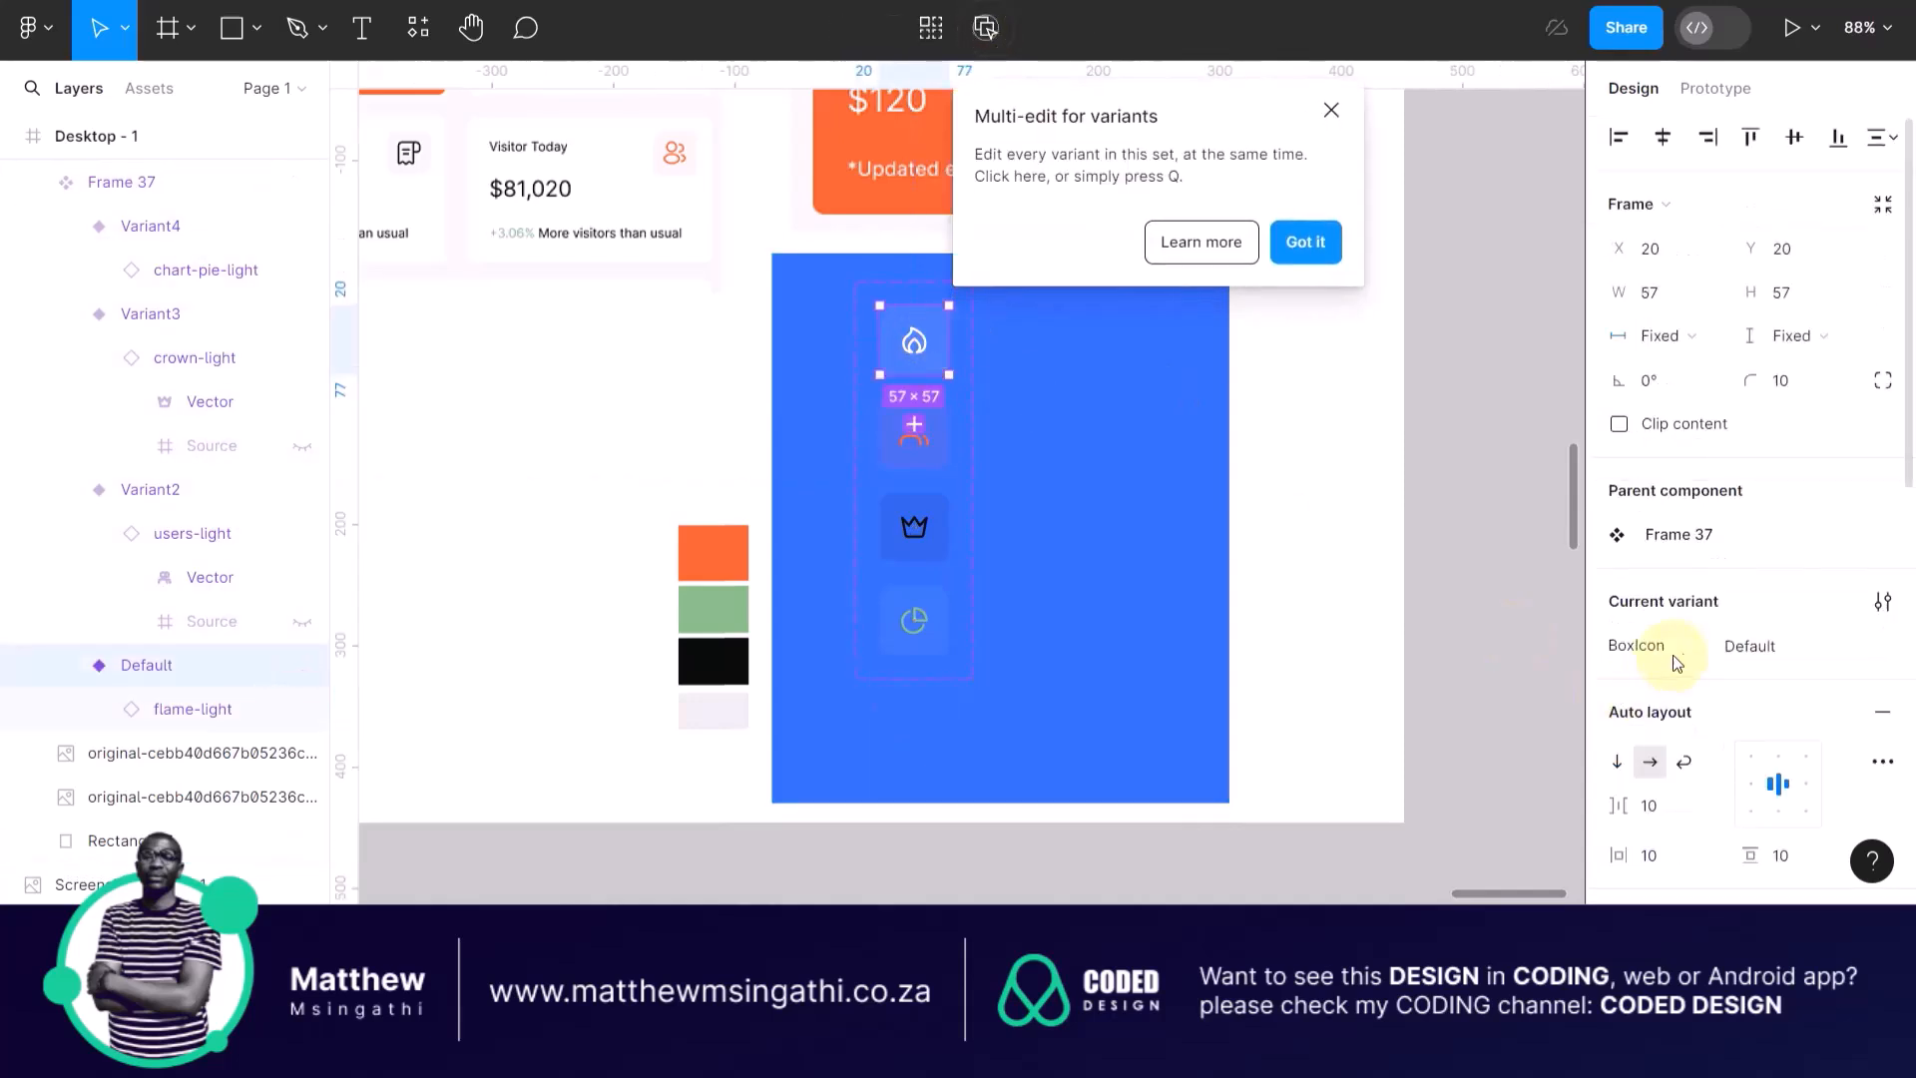
click(1868, 651)
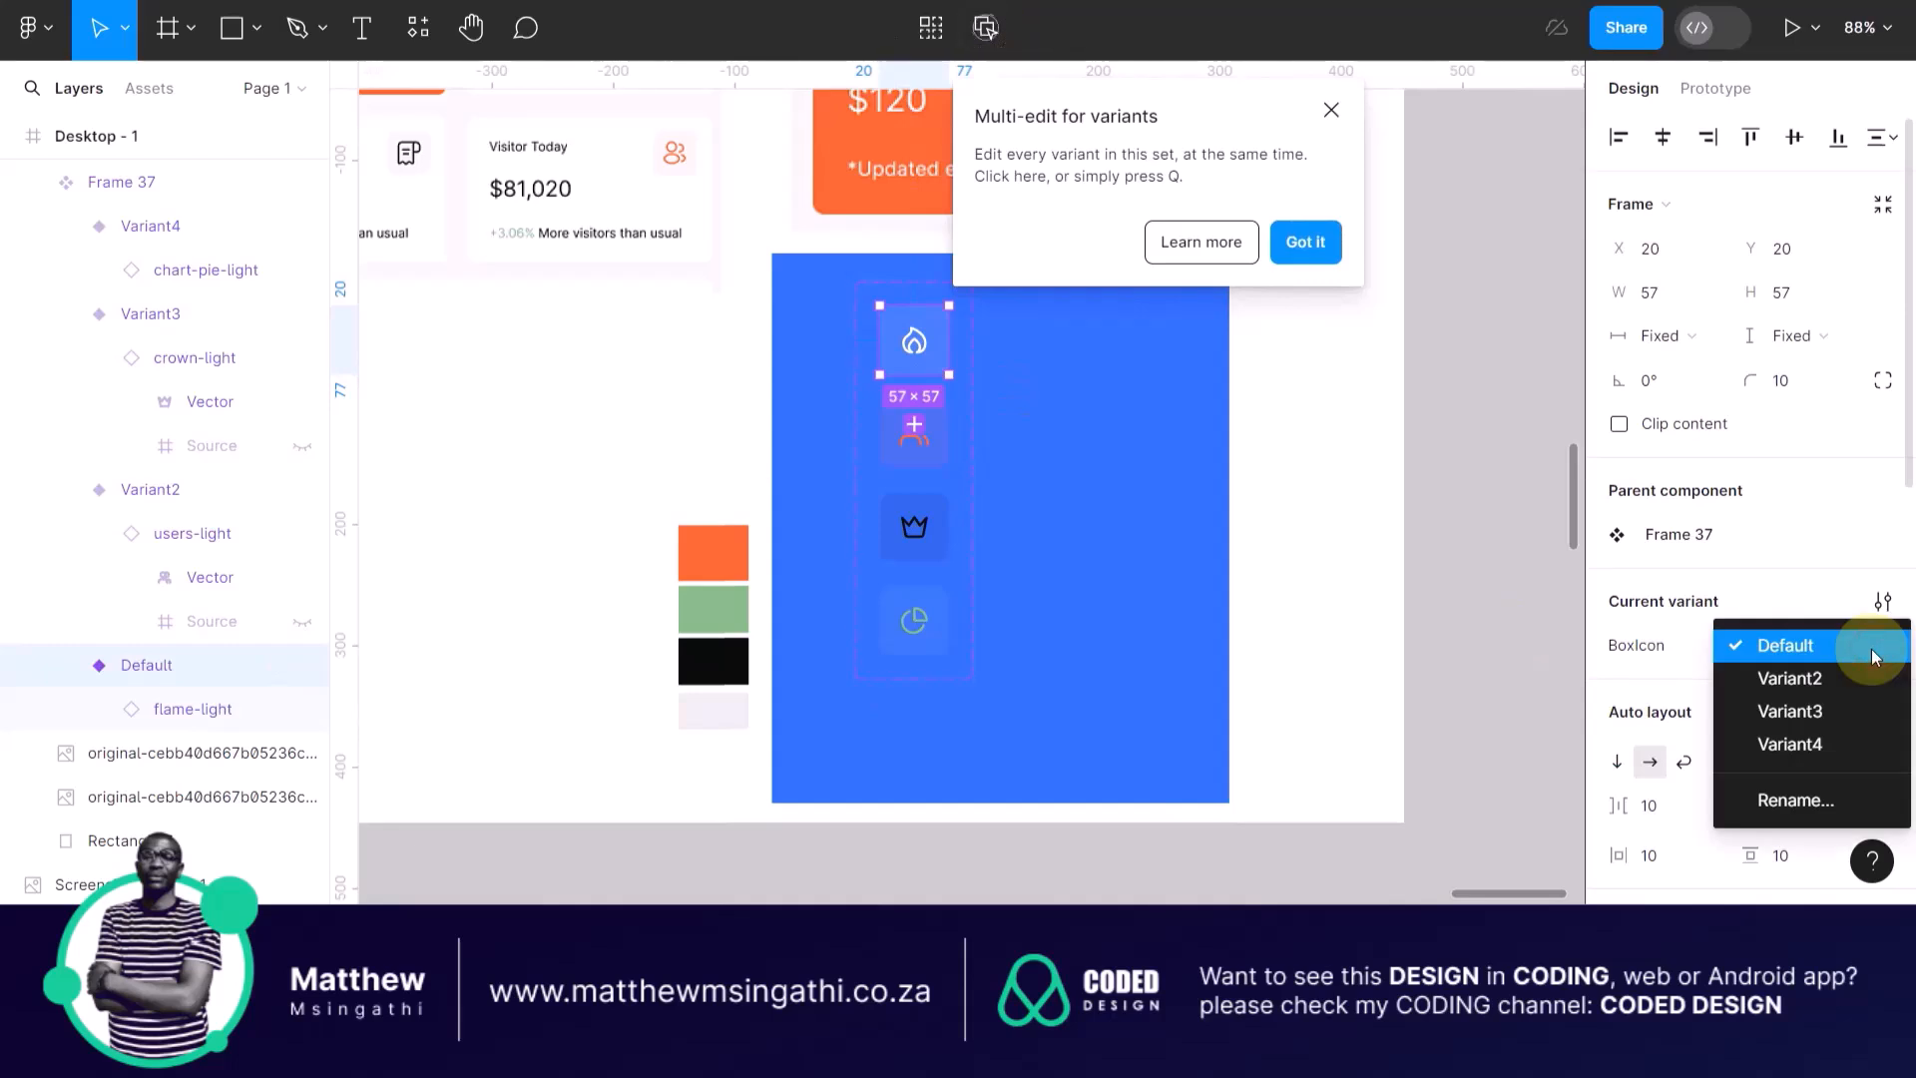
click(1787, 681)
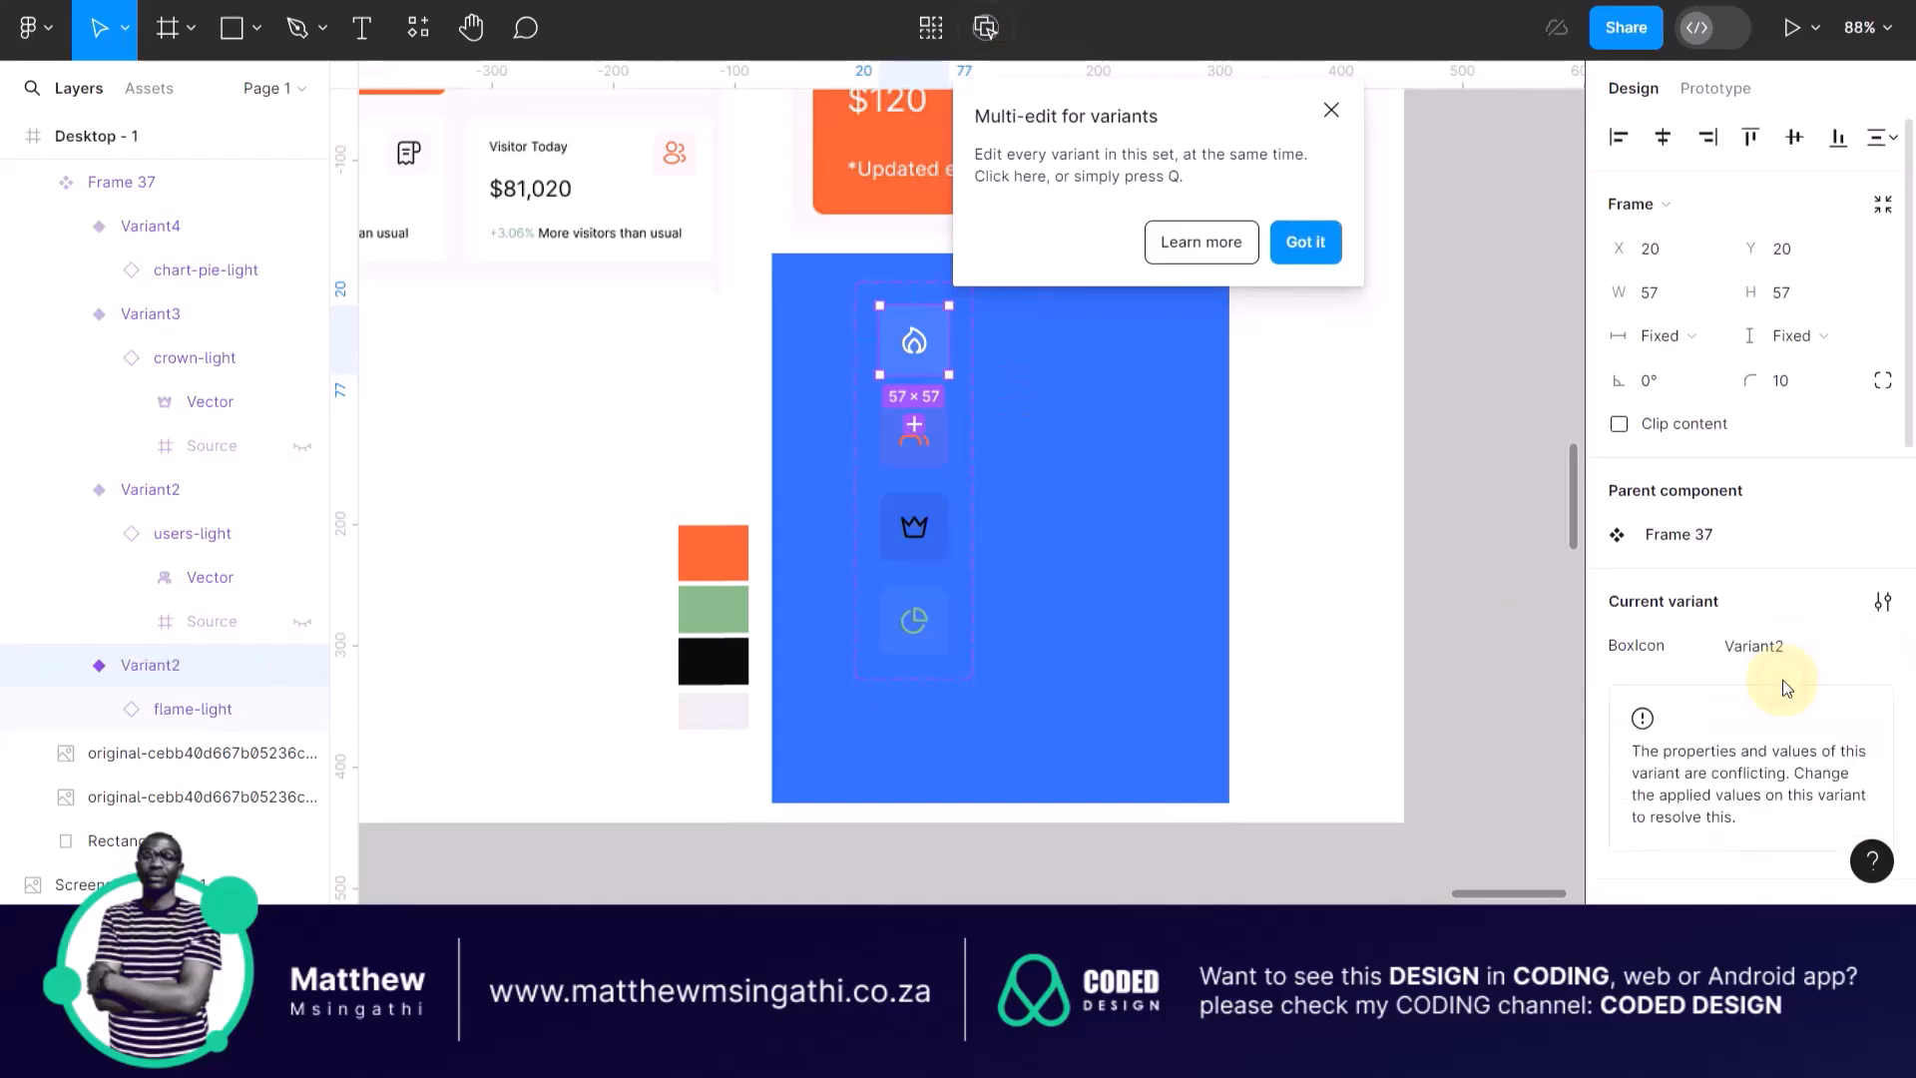
click(1331, 110)
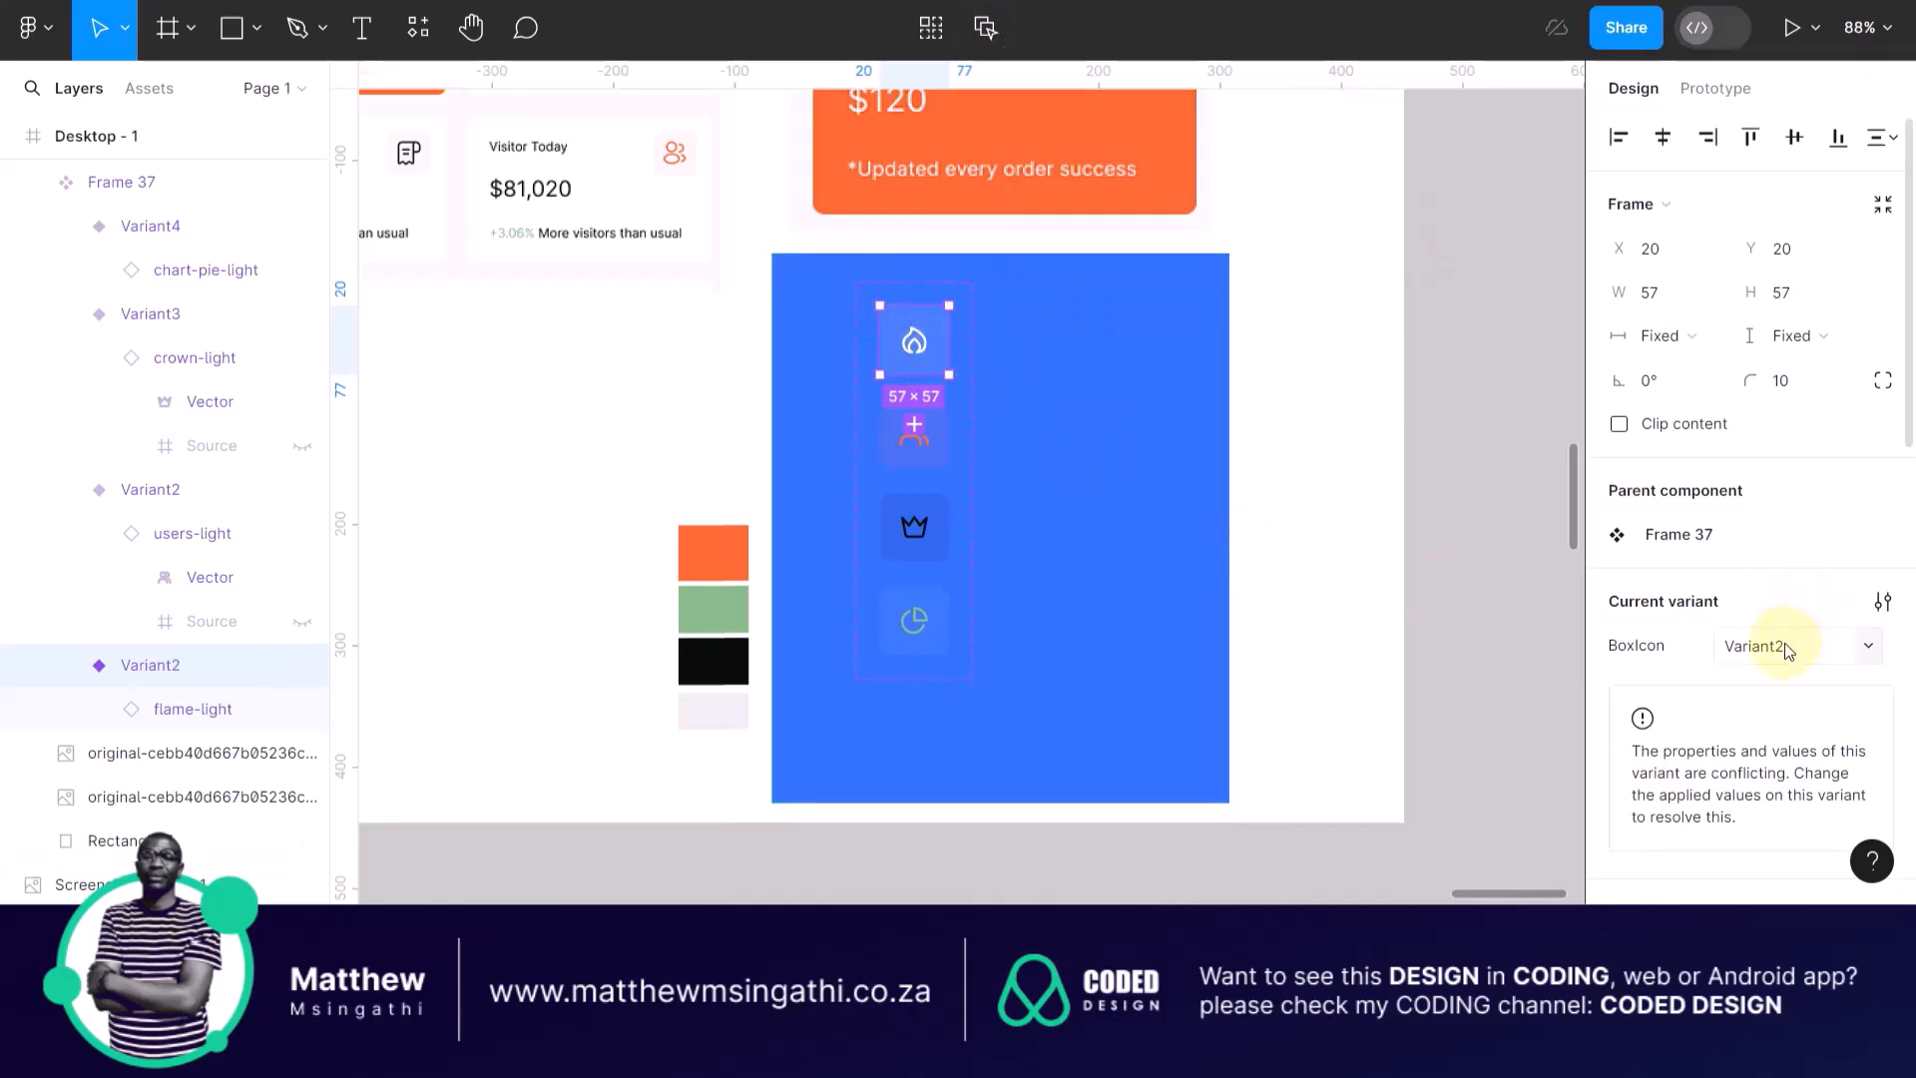
Inspect the variant settings of the users and crown icons, the whole component set and the flame variant.
click(940, 444)
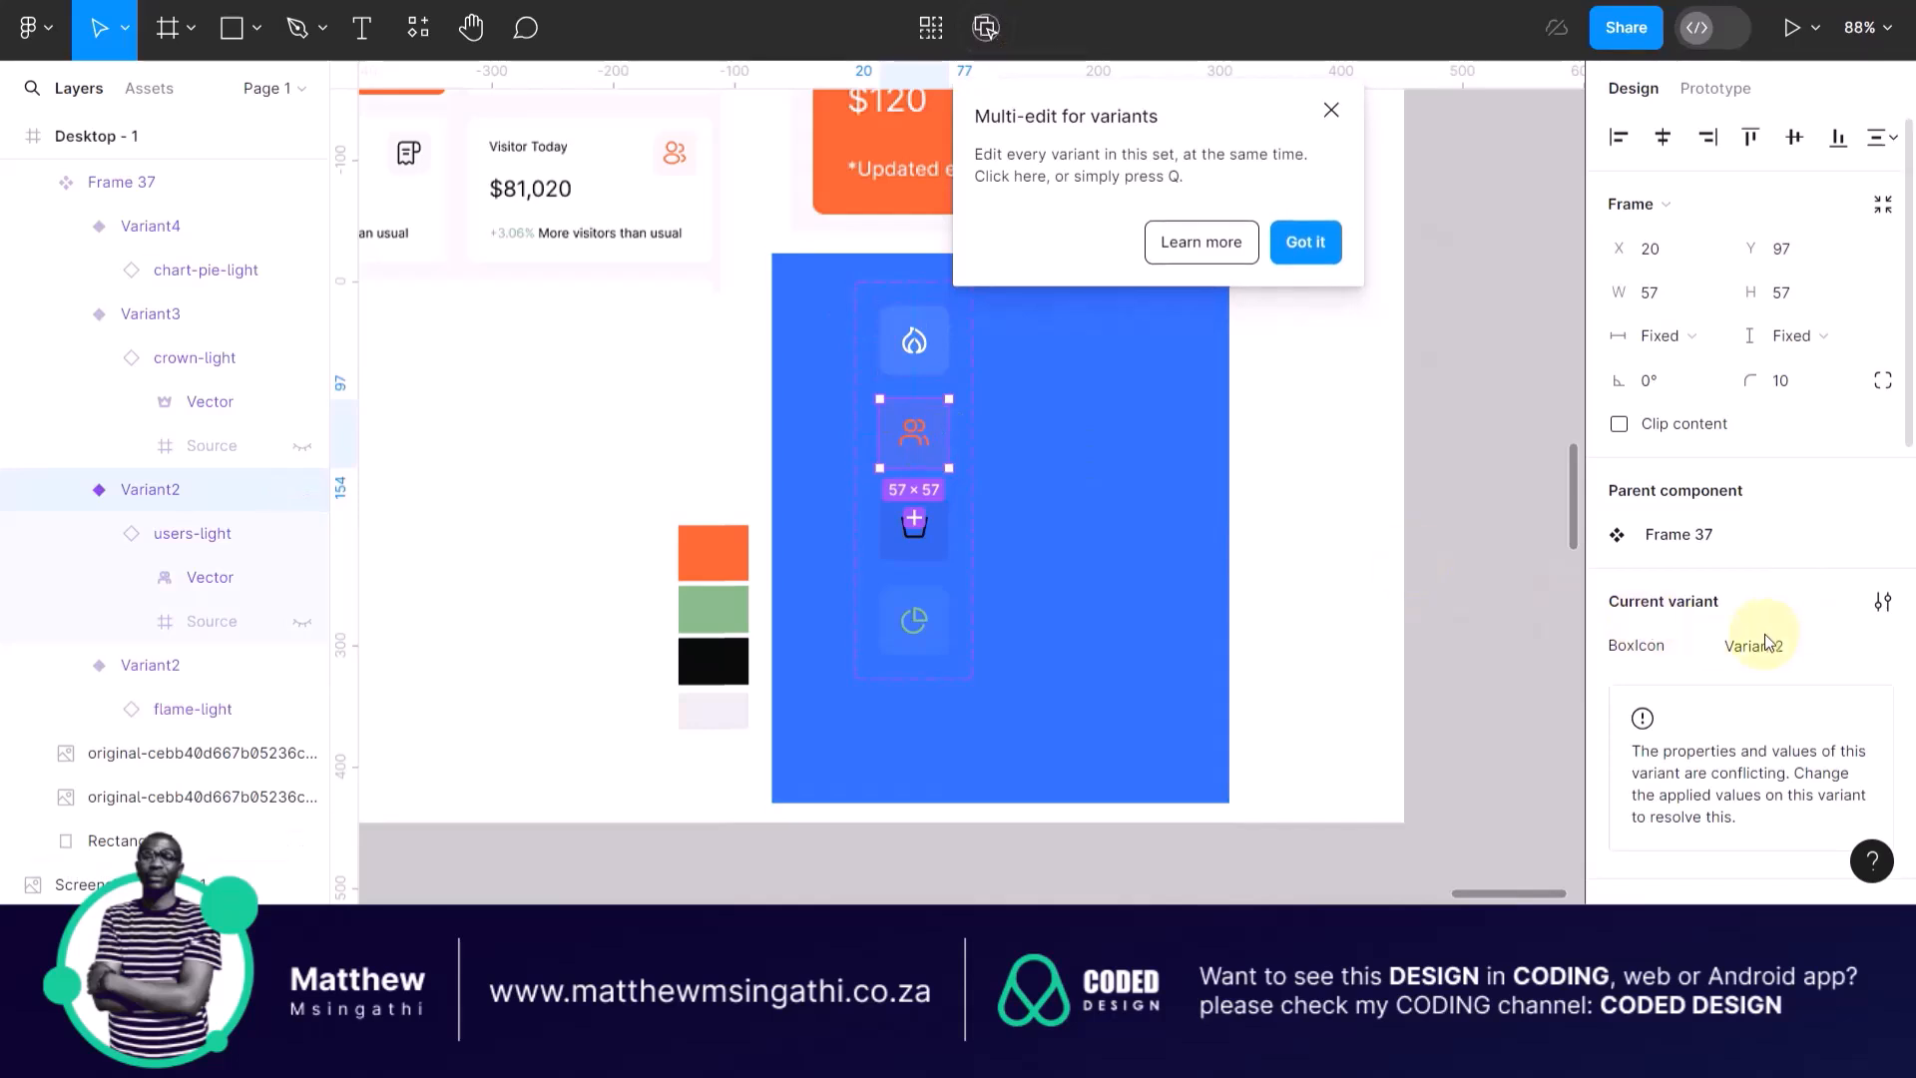
click(936, 517)
double_click(934, 521)
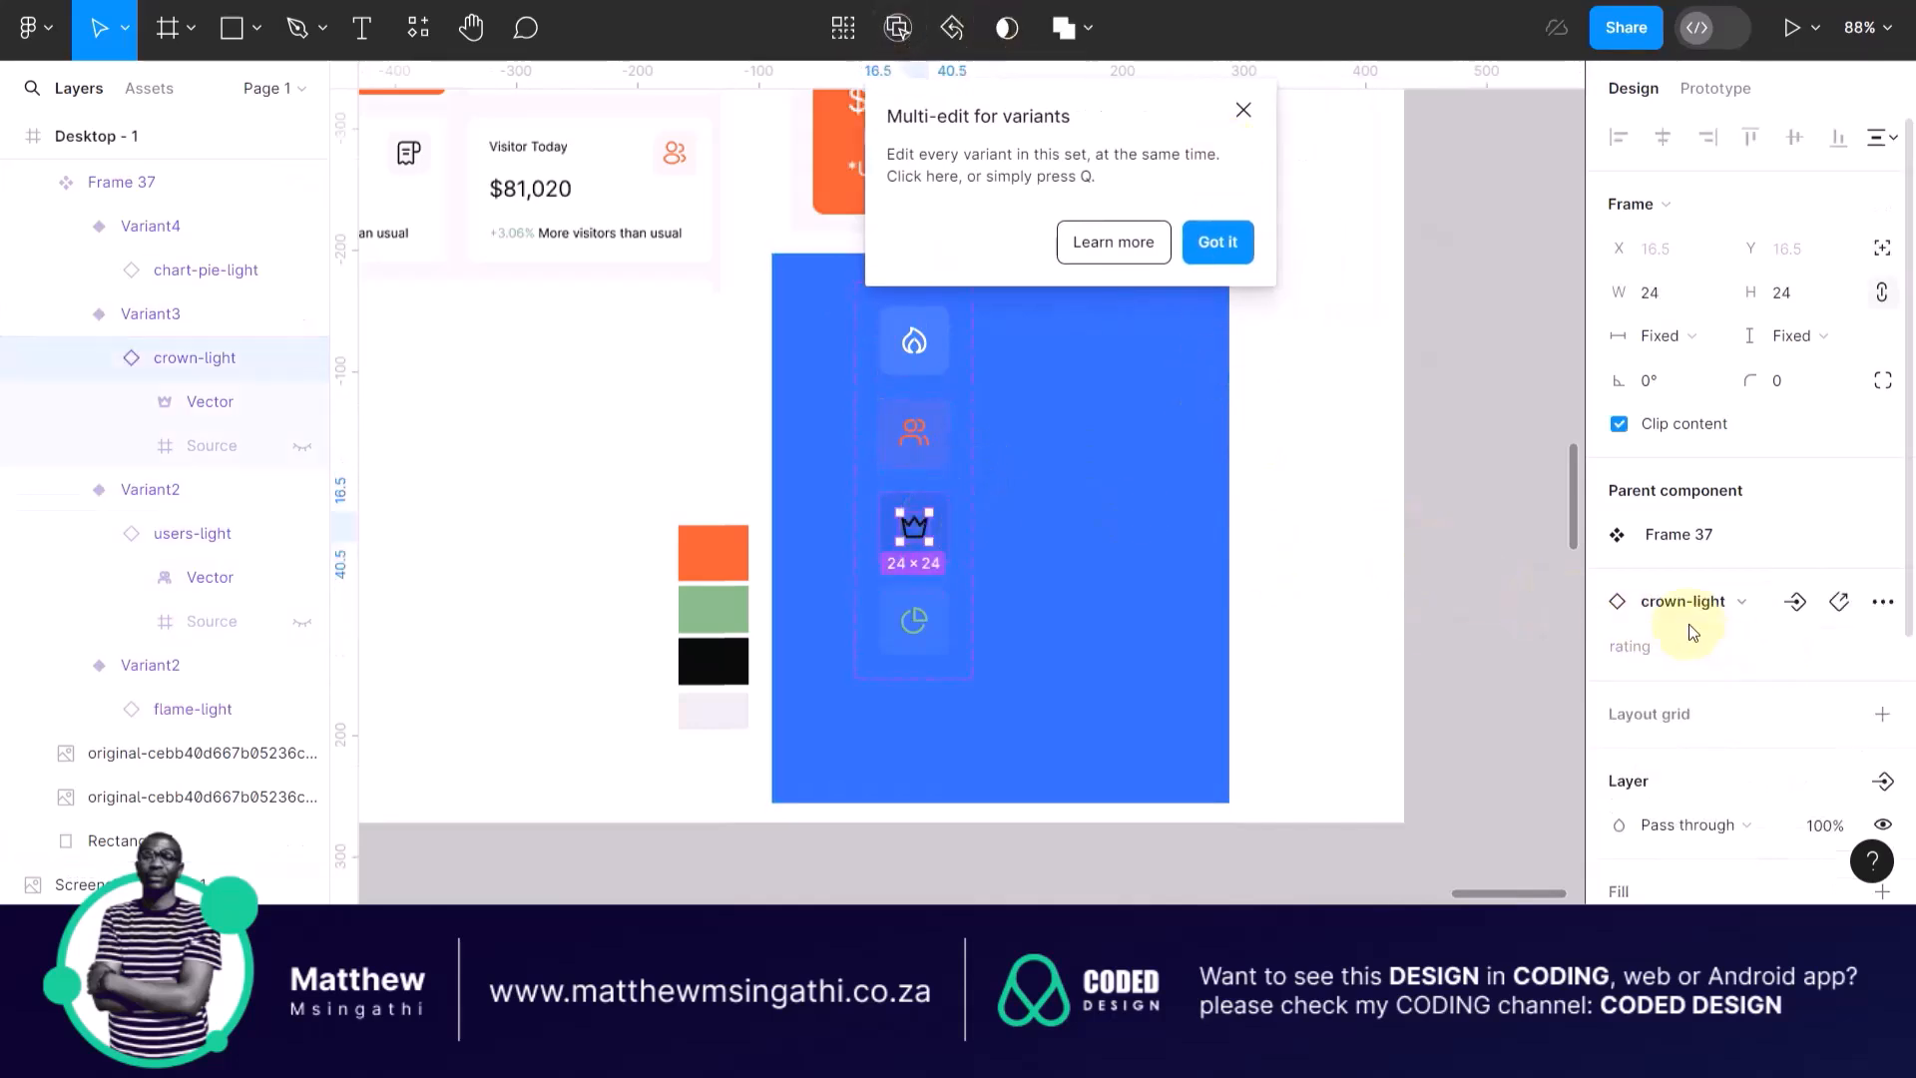
click(866, 312)
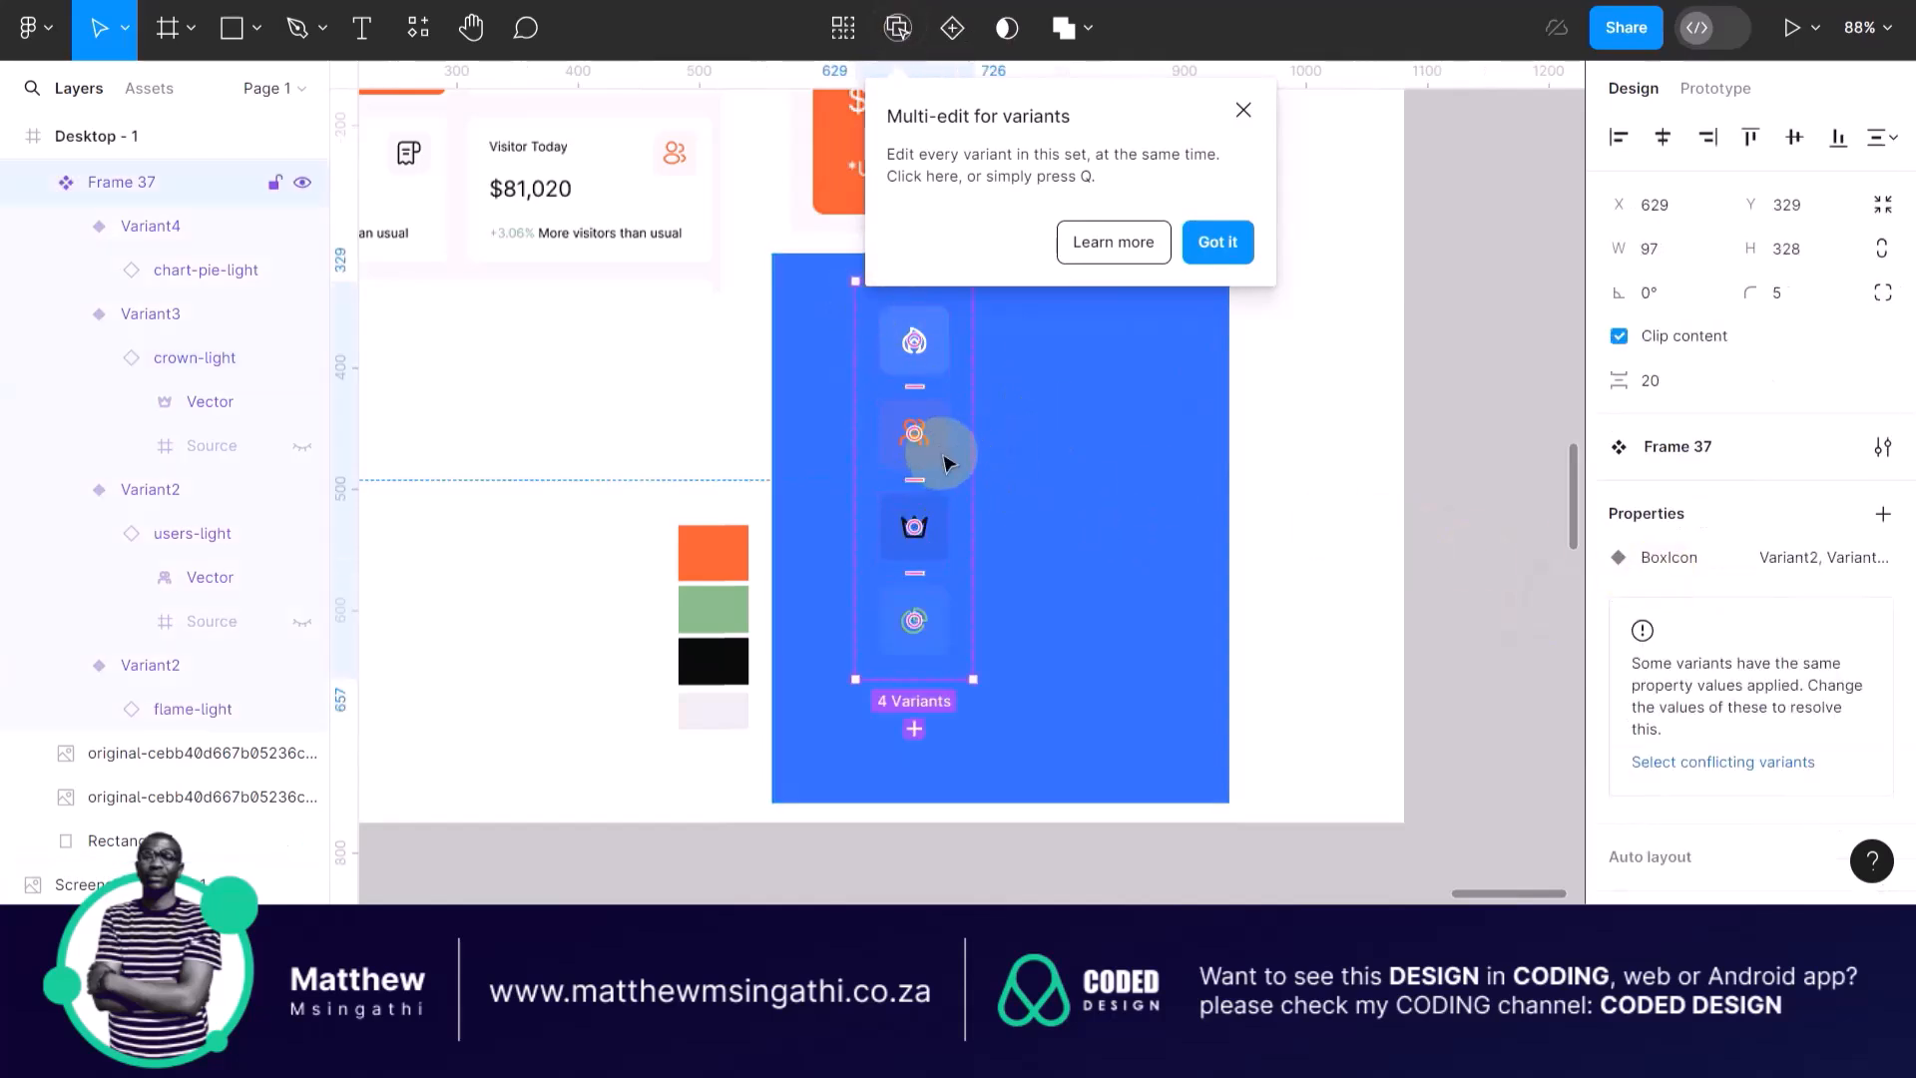
scroll(1138, 559, up, 2)
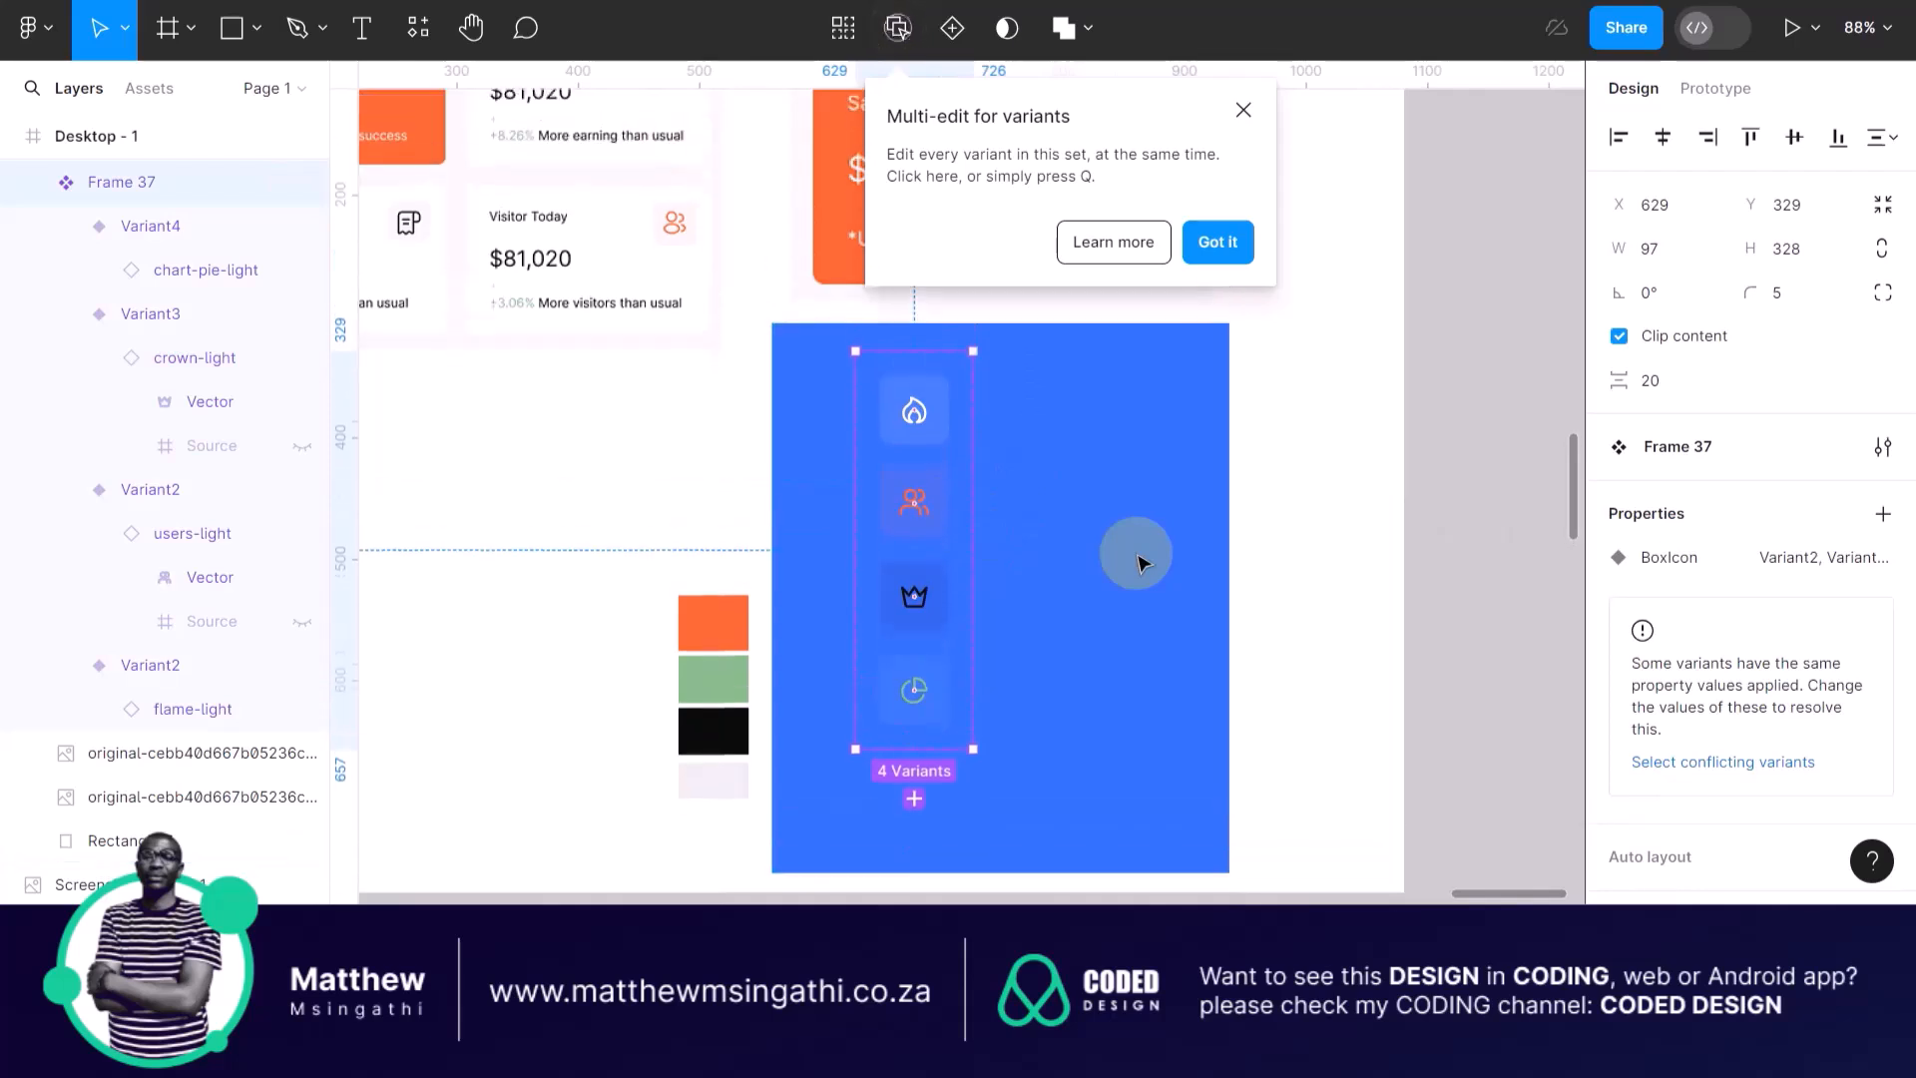
click(932, 417)
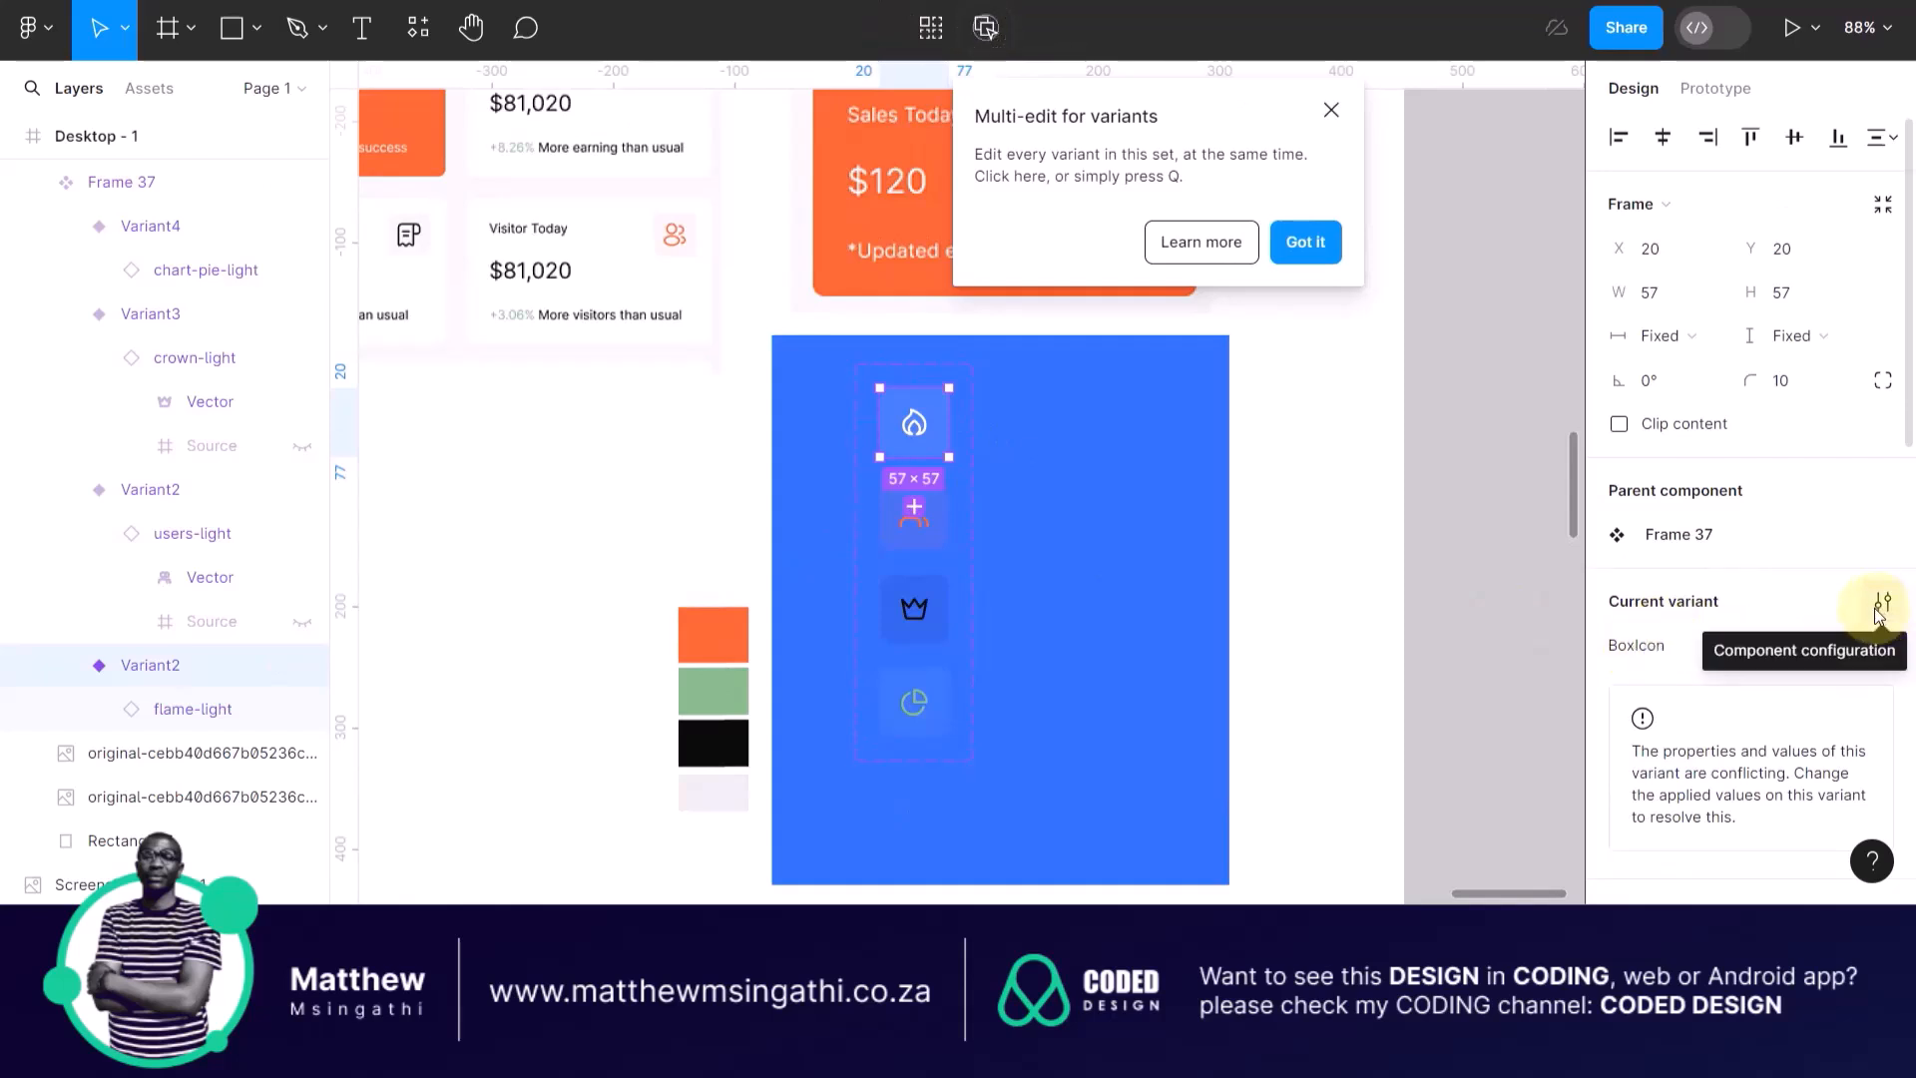
Rename the BoxIcon property's values Variant2, Variant3 and Variant4 to OrangeIcon, BlackIcon and GreenIcon.
click(1480, 519)
click(877, 363)
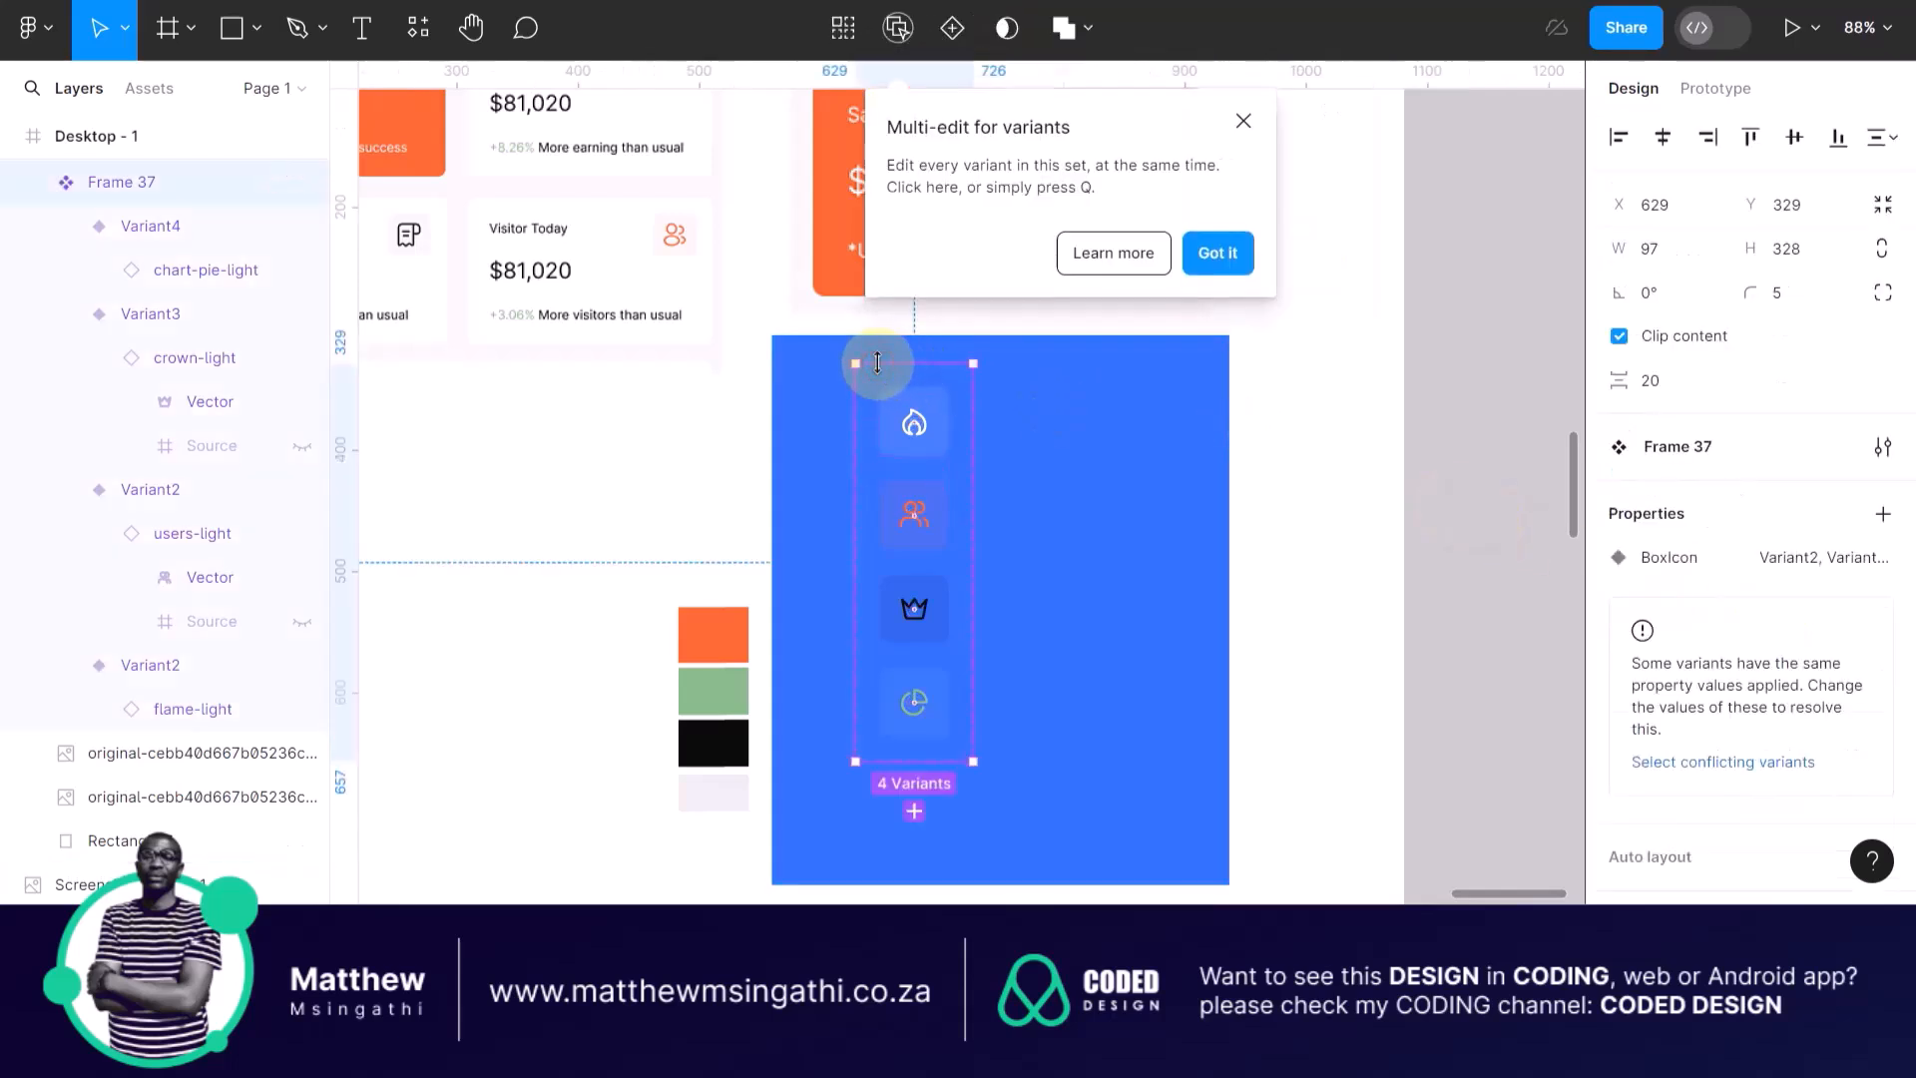
mouse_move(1809, 559)
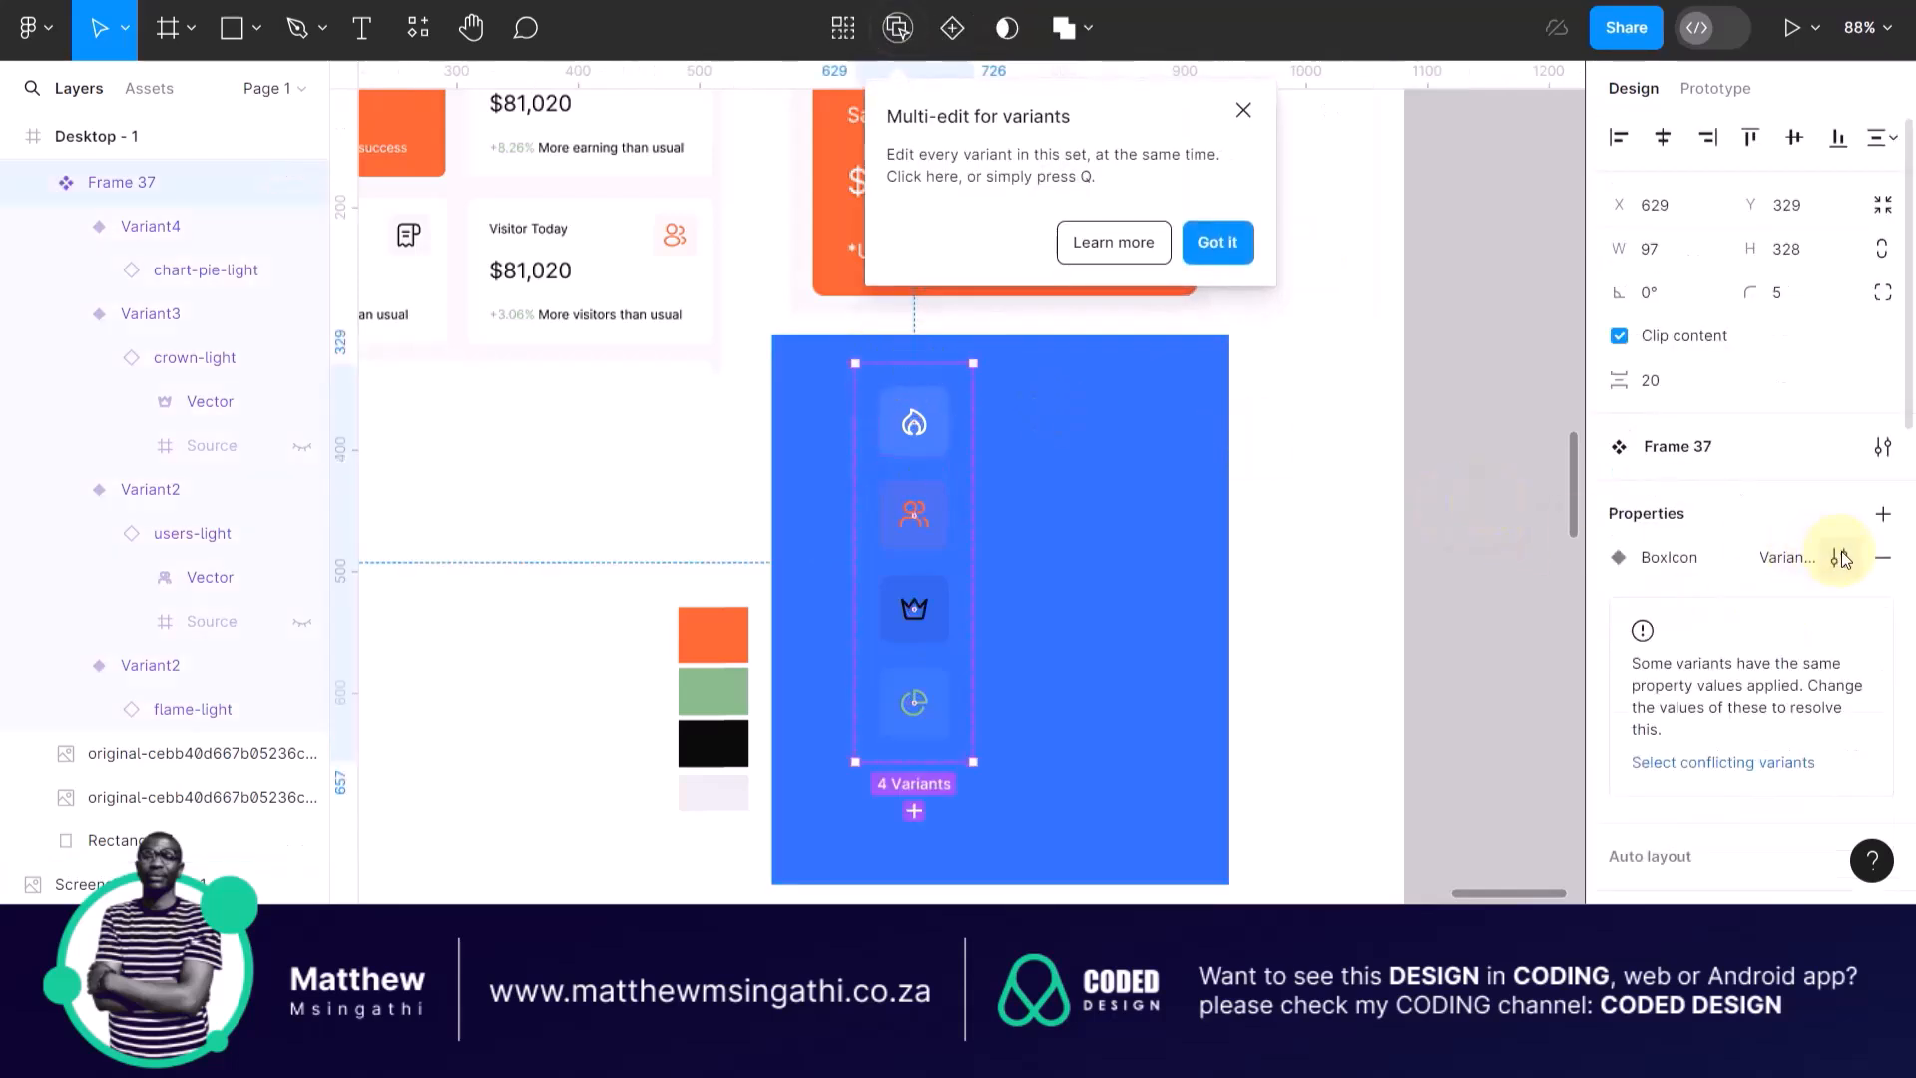
click(1841, 556)
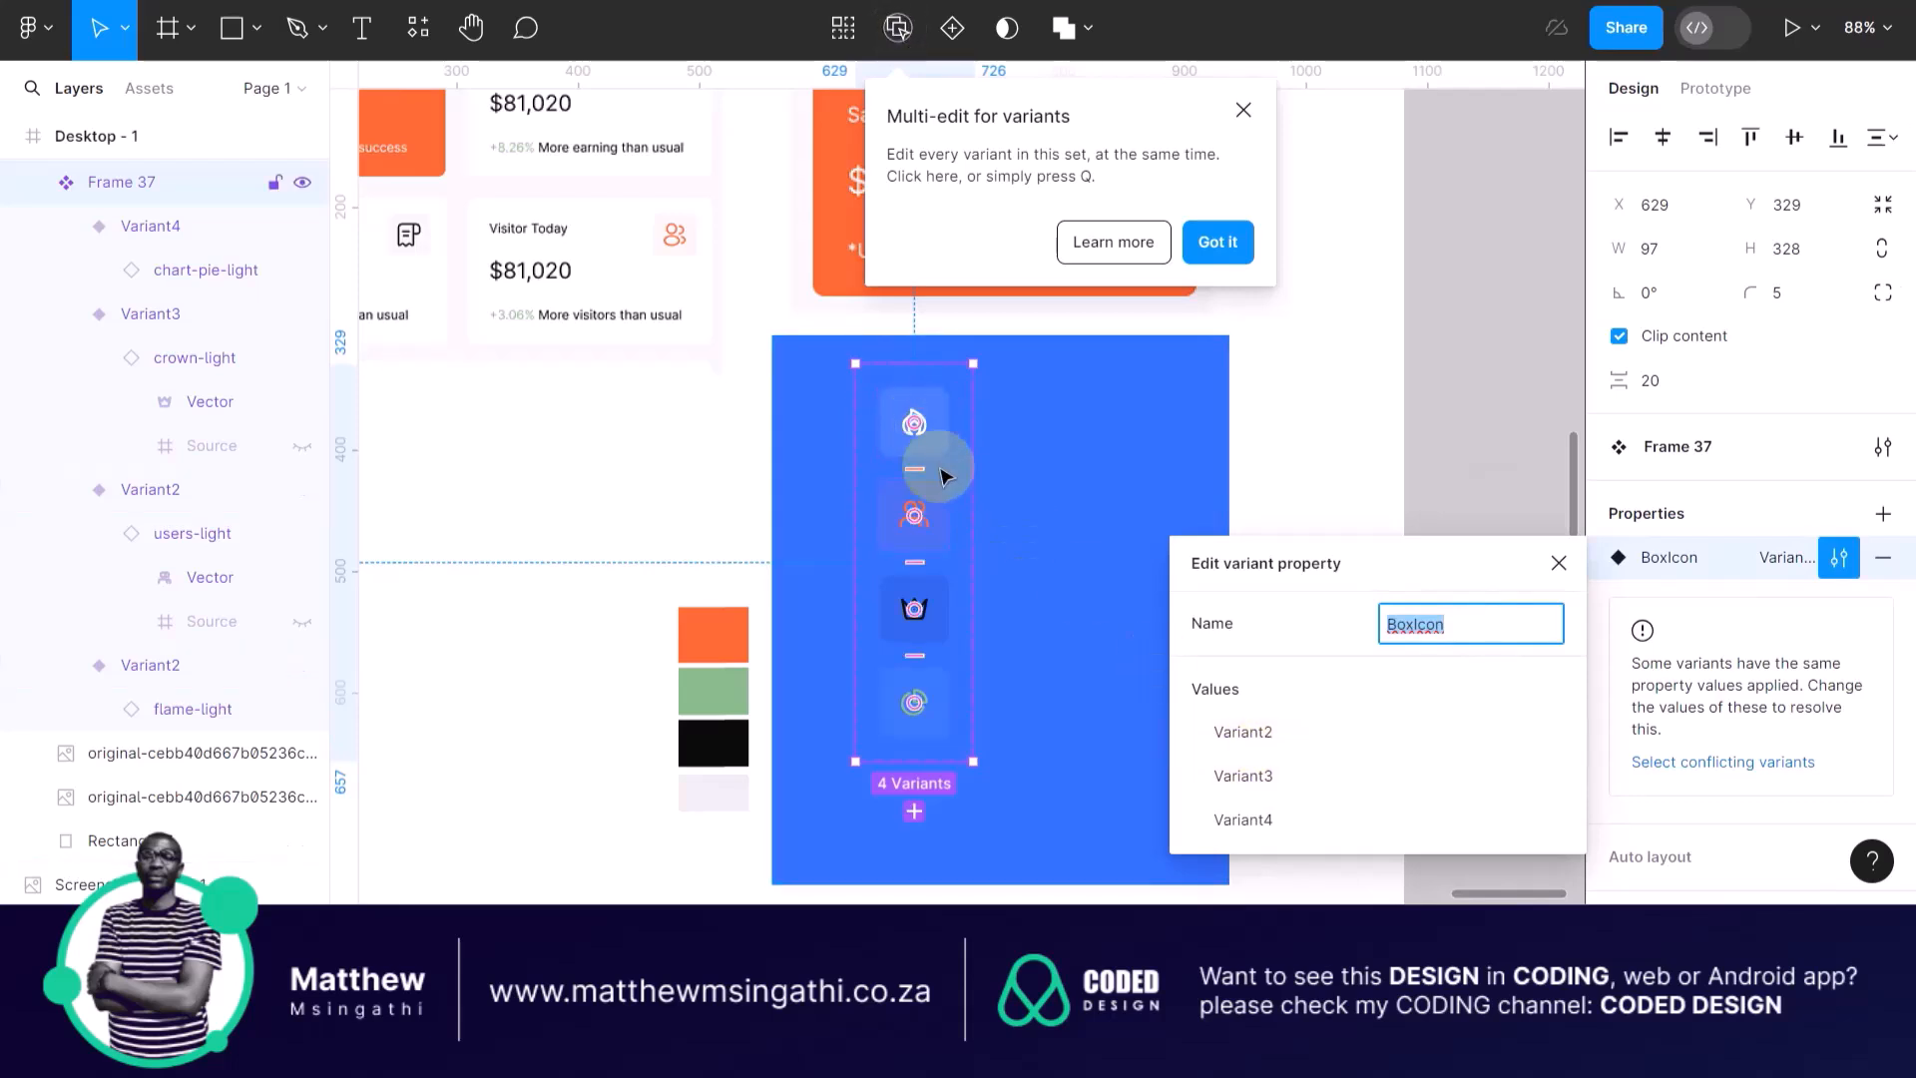
click(1276, 738)
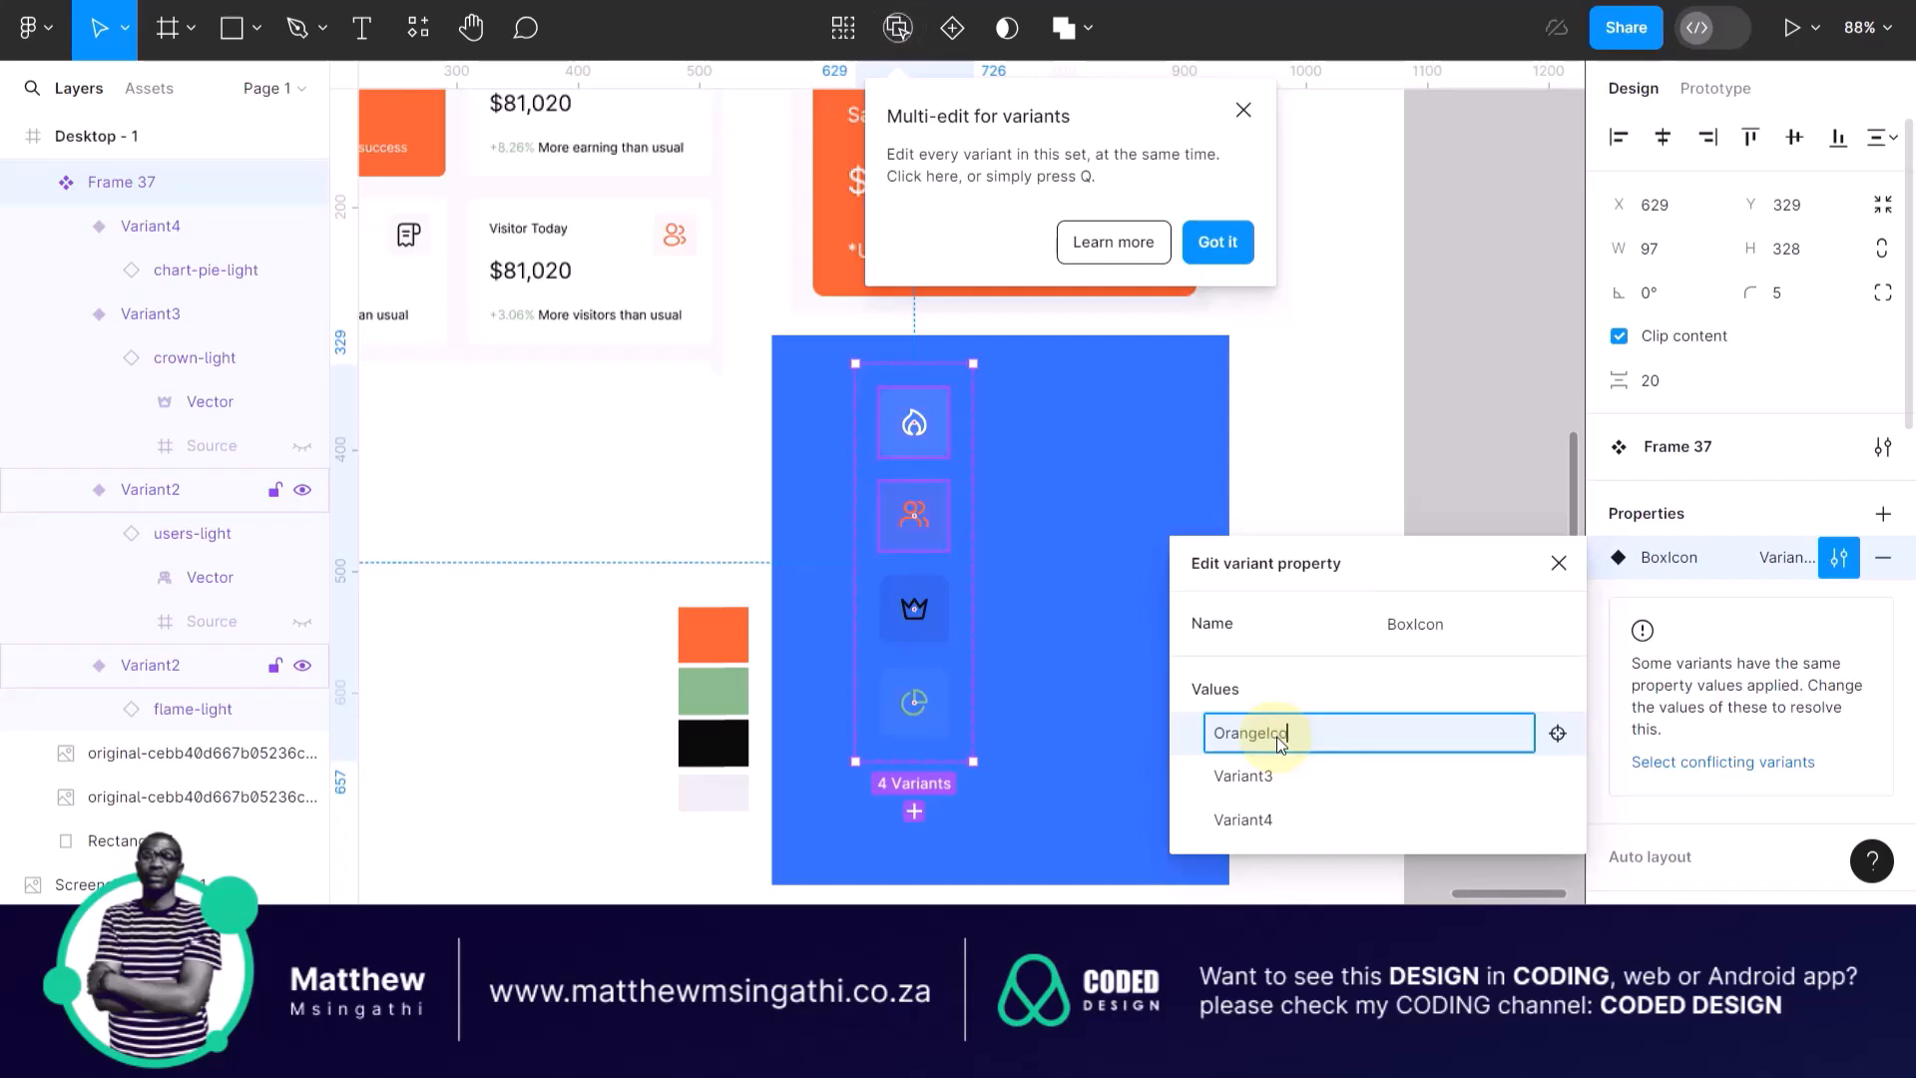
text(OrangeIcon)
click(1269, 777)
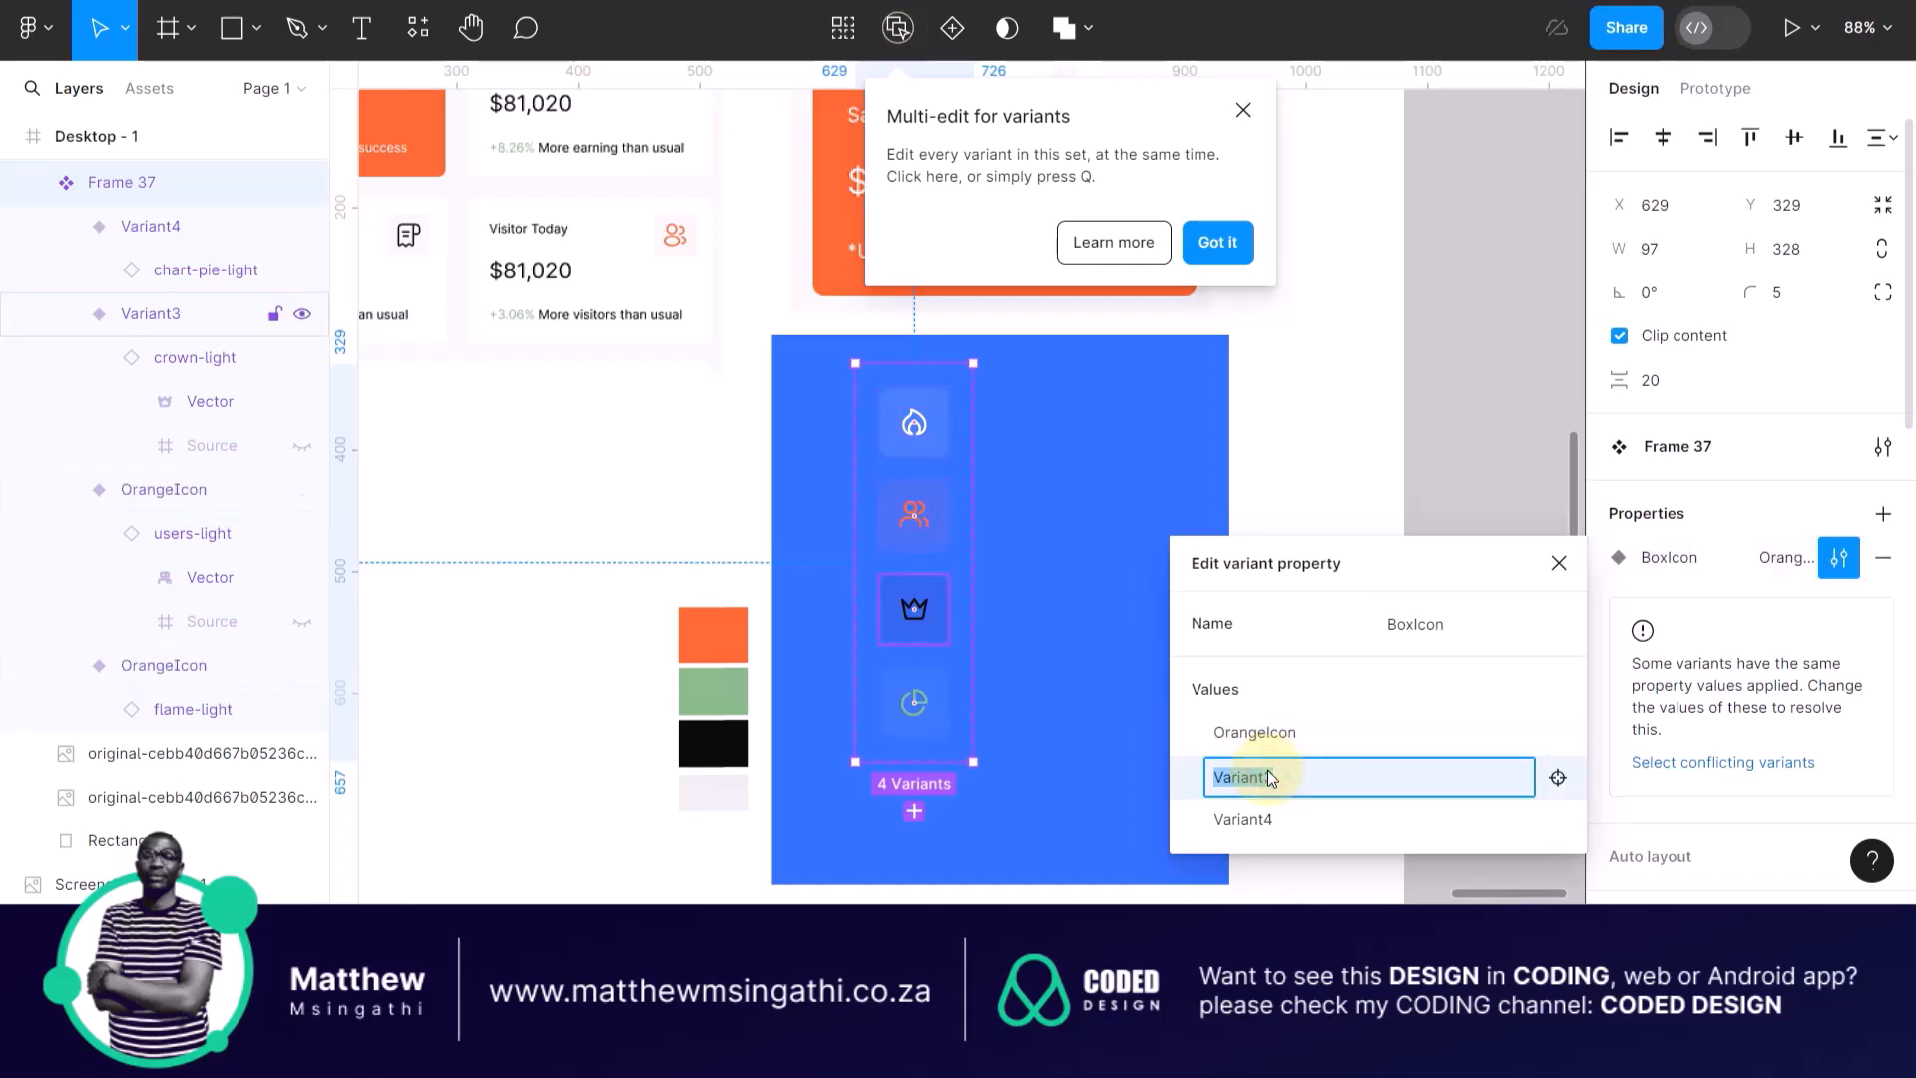
text(BlackIcon)
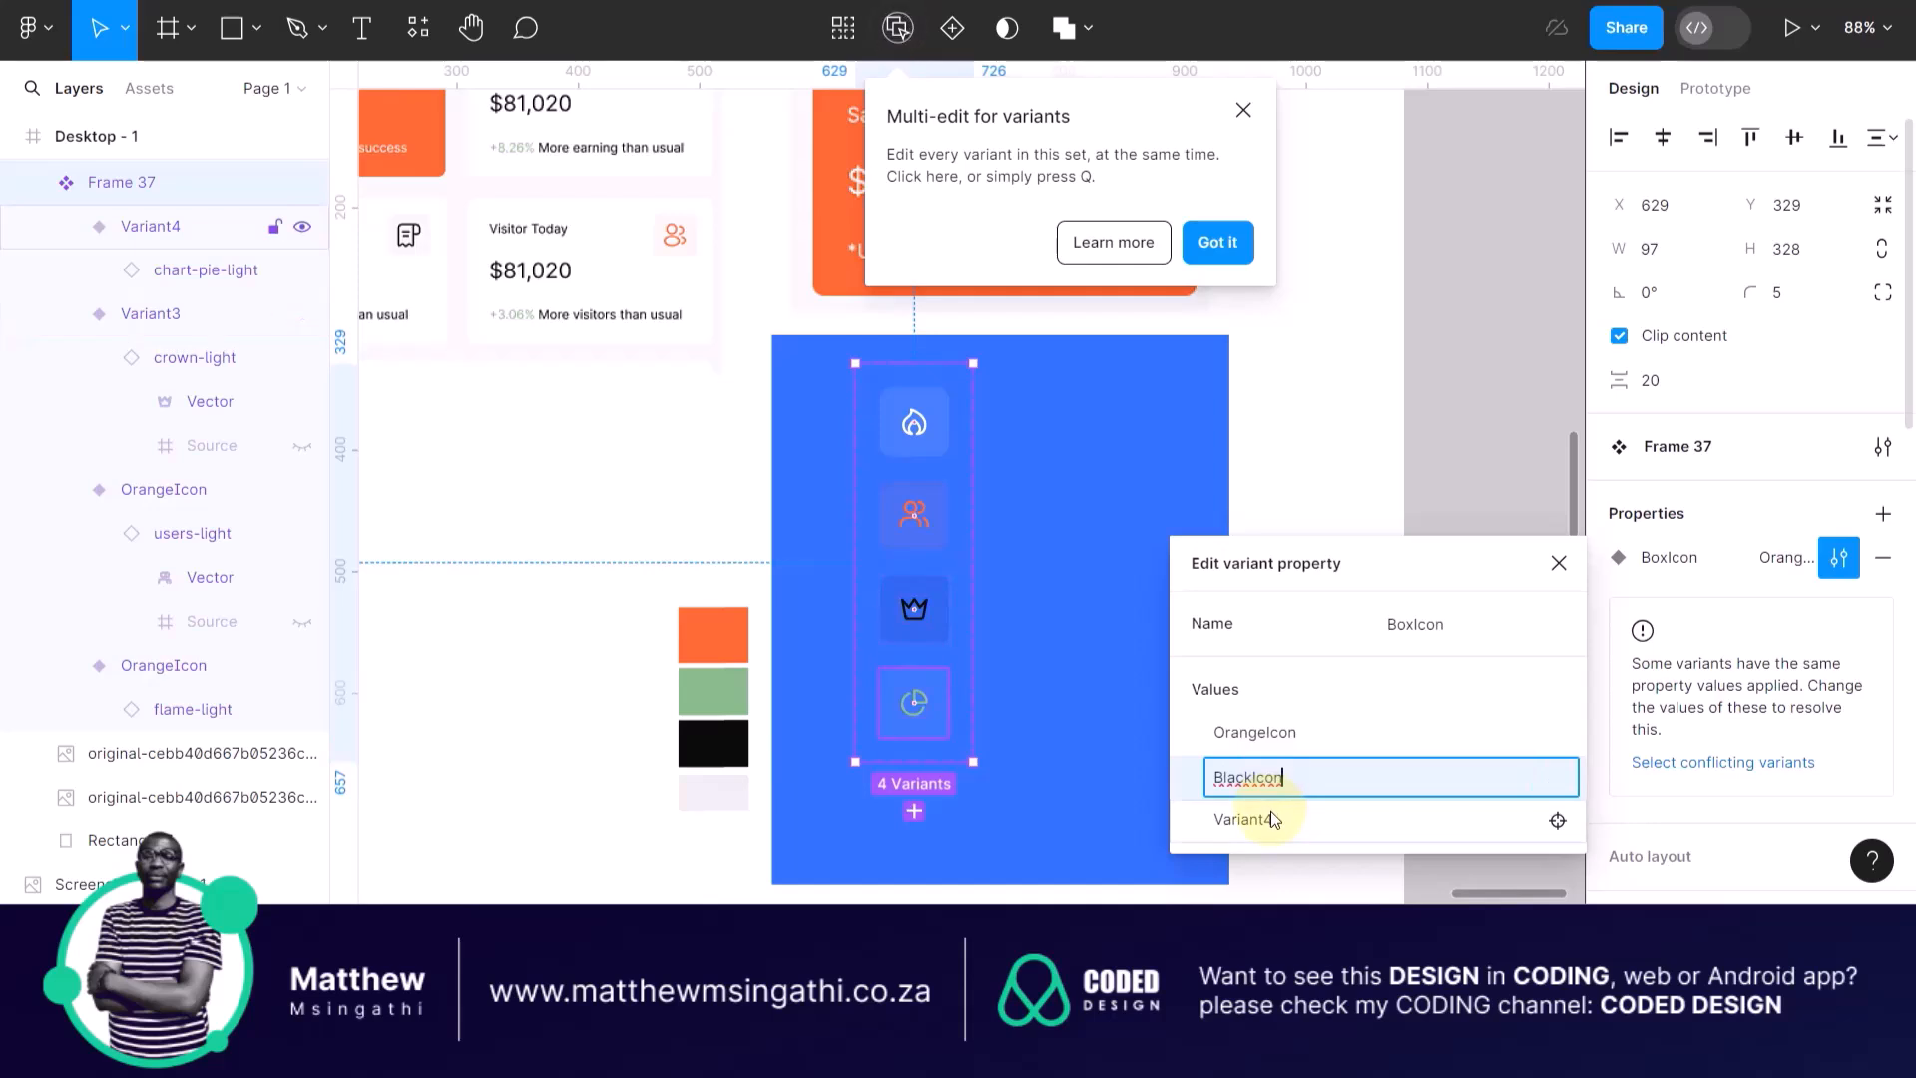
click(1273, 817)
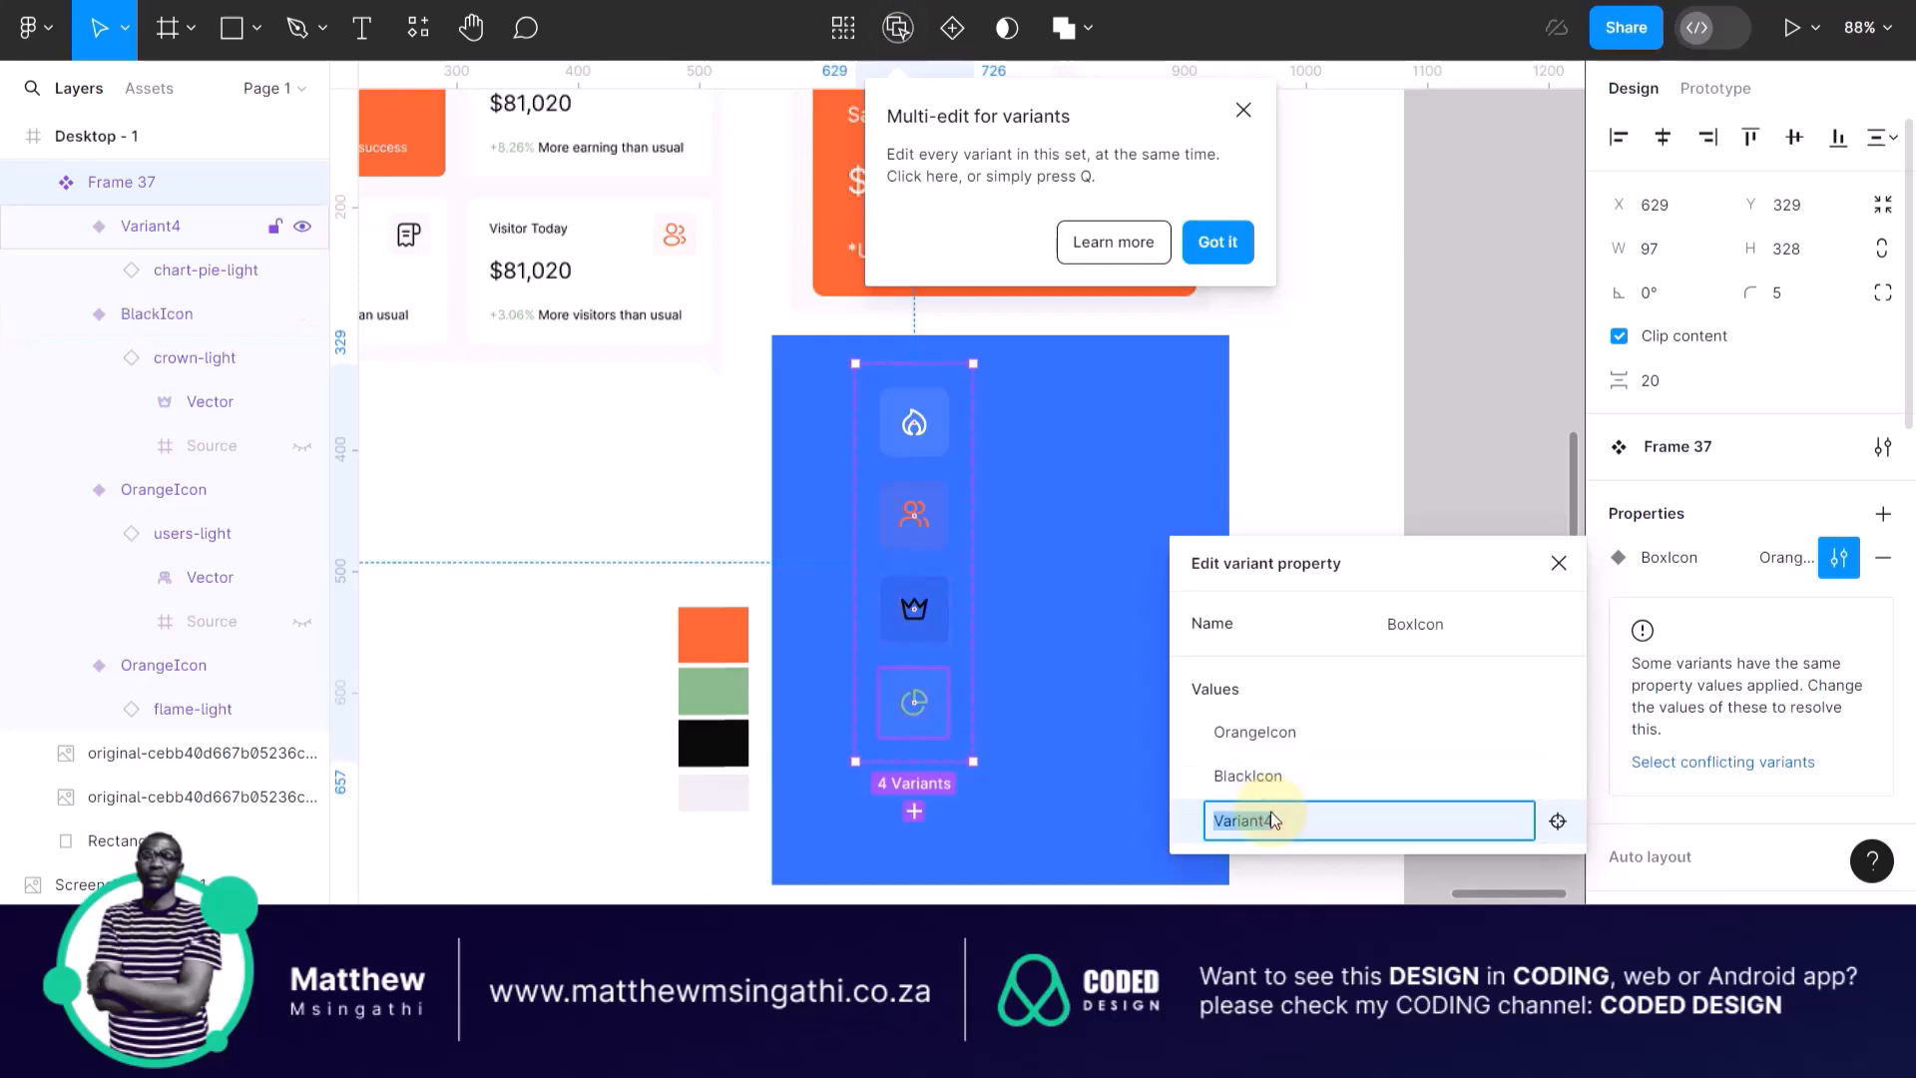
text(GreenIcon)
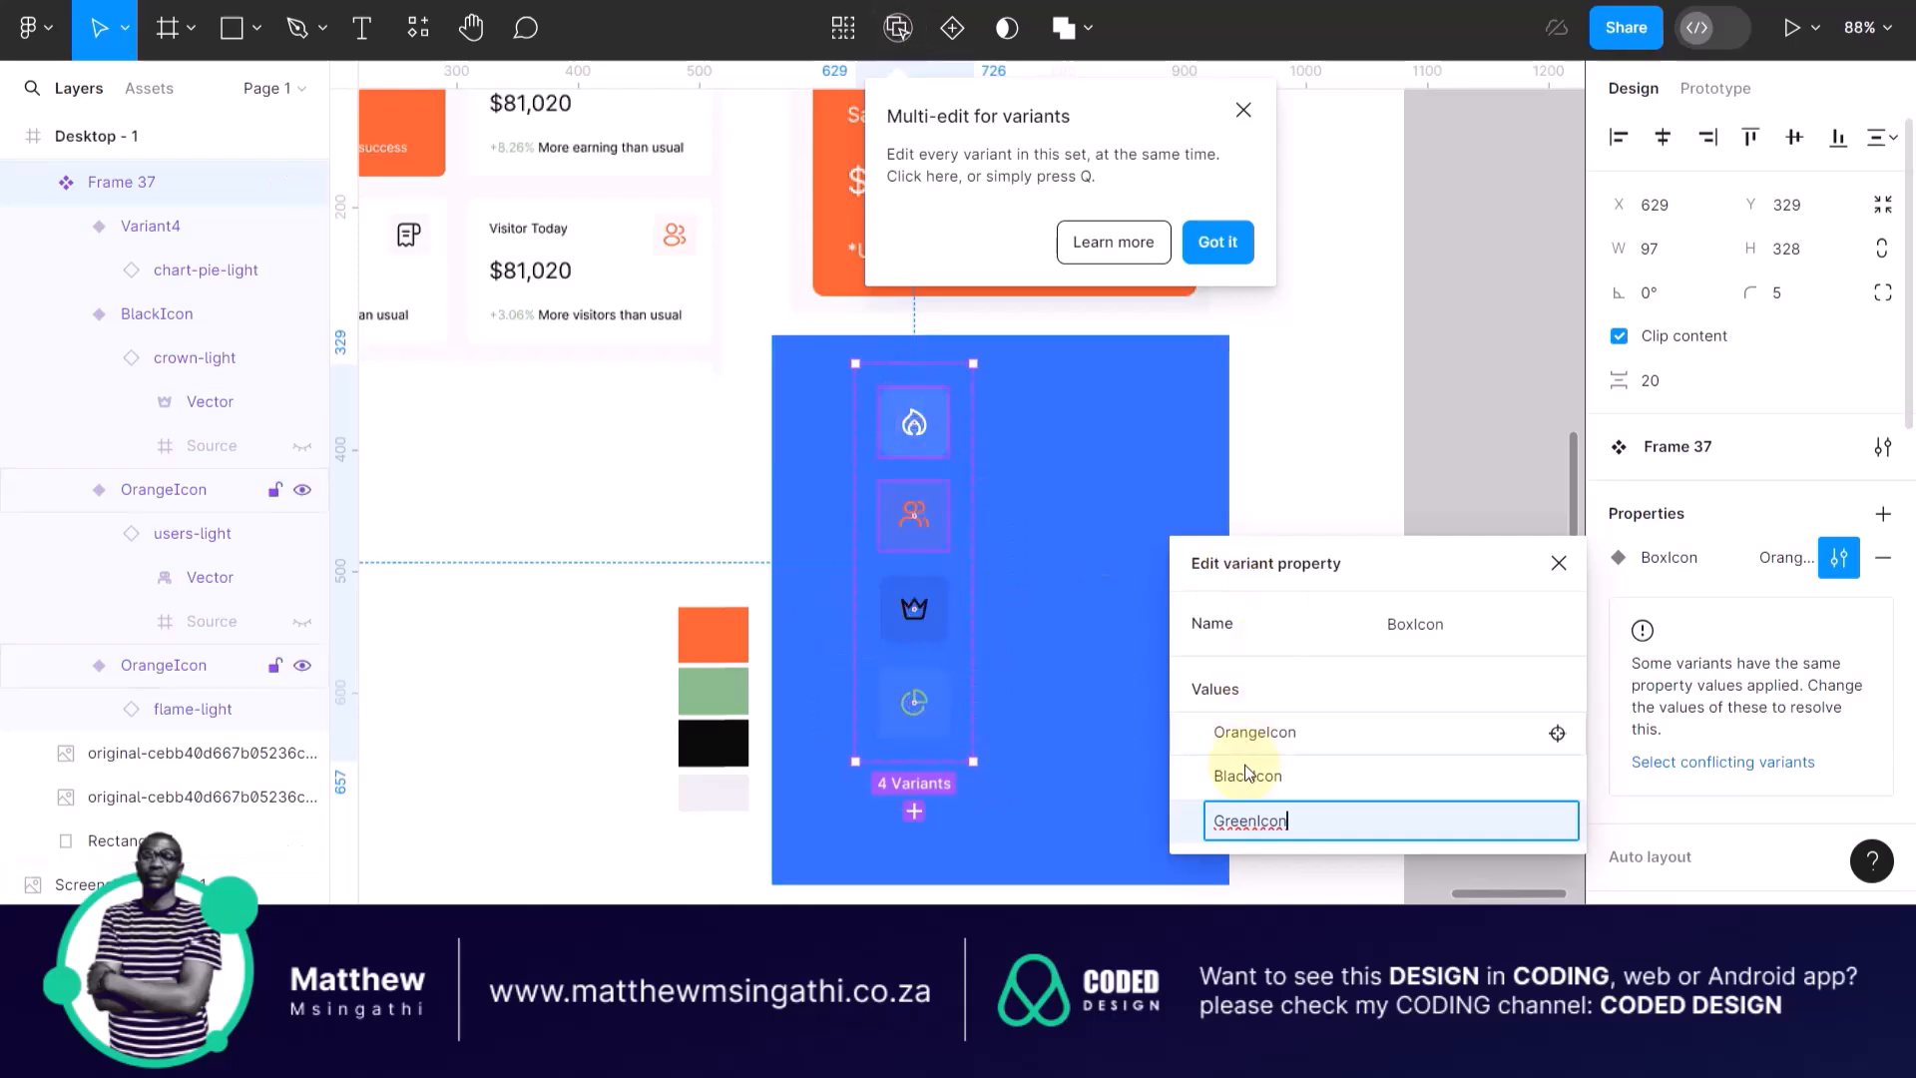
click(1547, 626)
click(1484, 479)
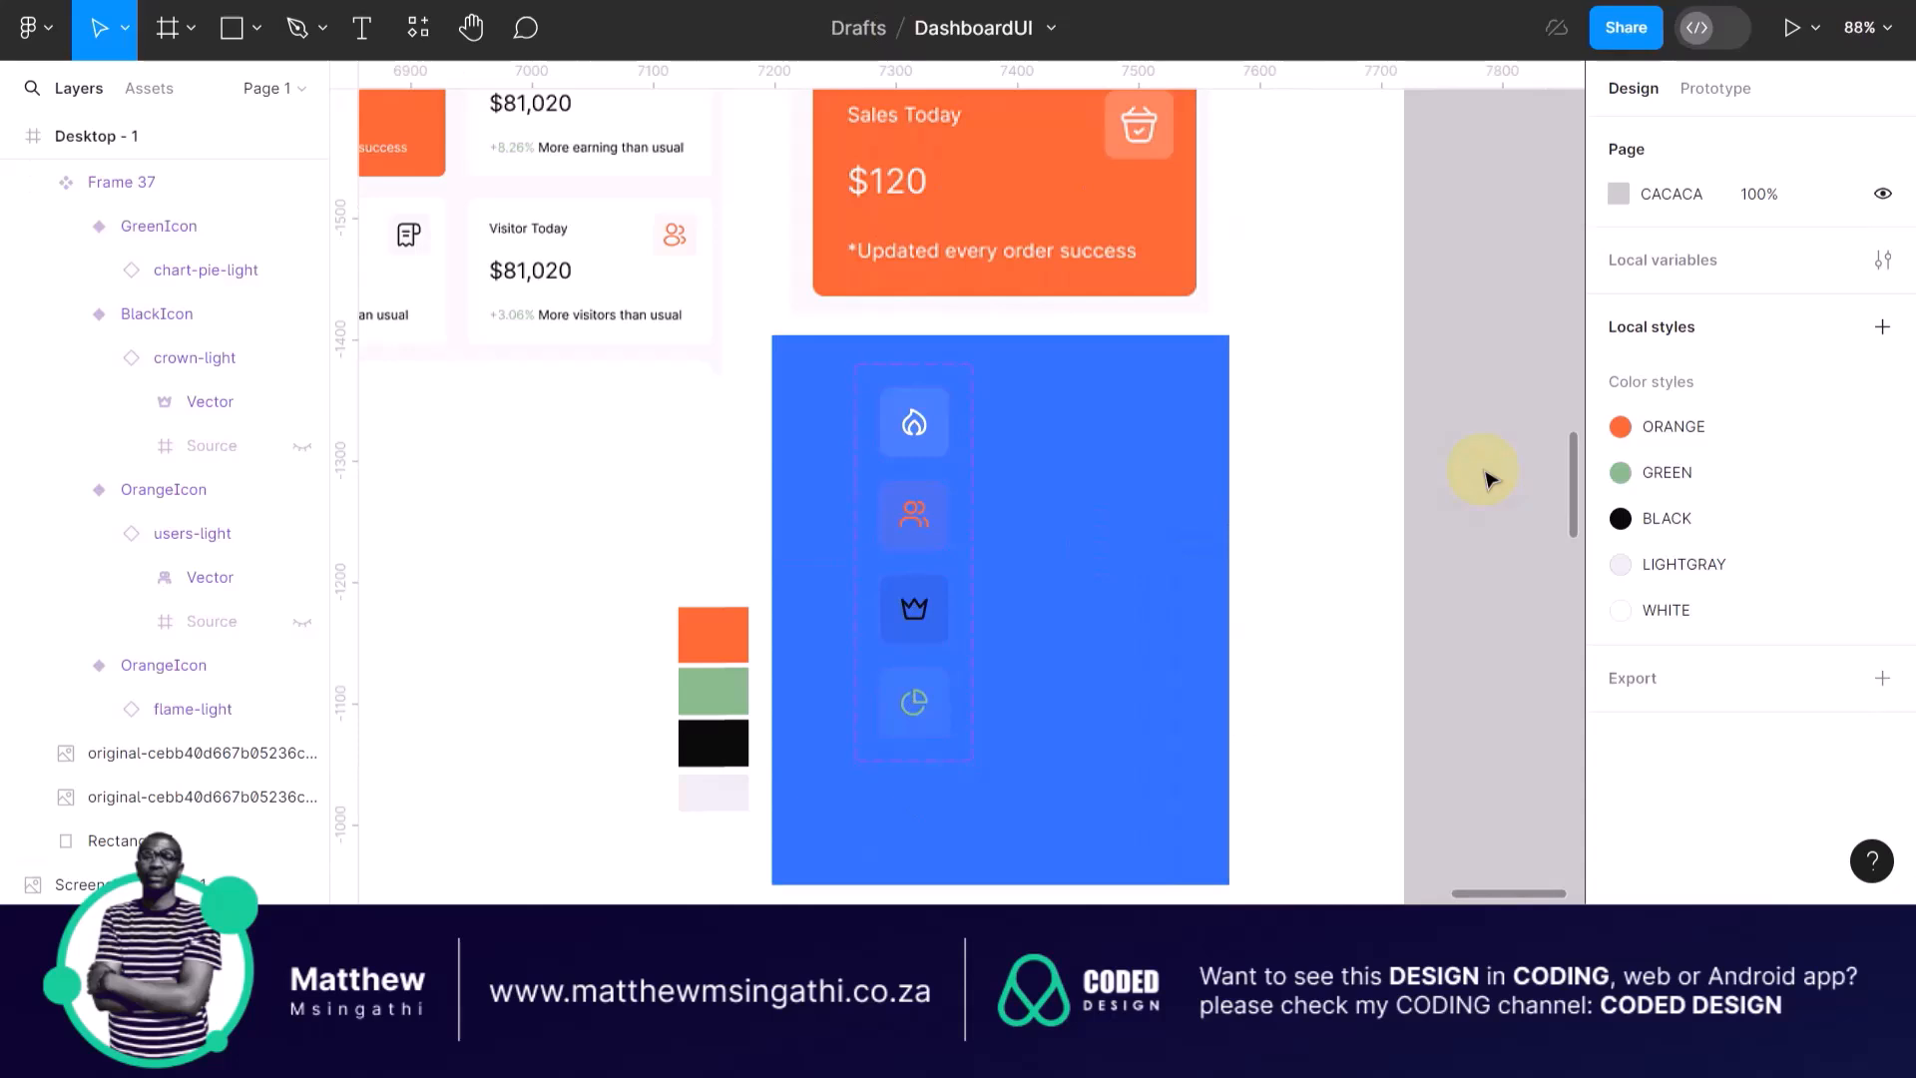
Inspect the flame variant's assigned value and the value list of the component set's BoxIcon property.
click(948, 444)
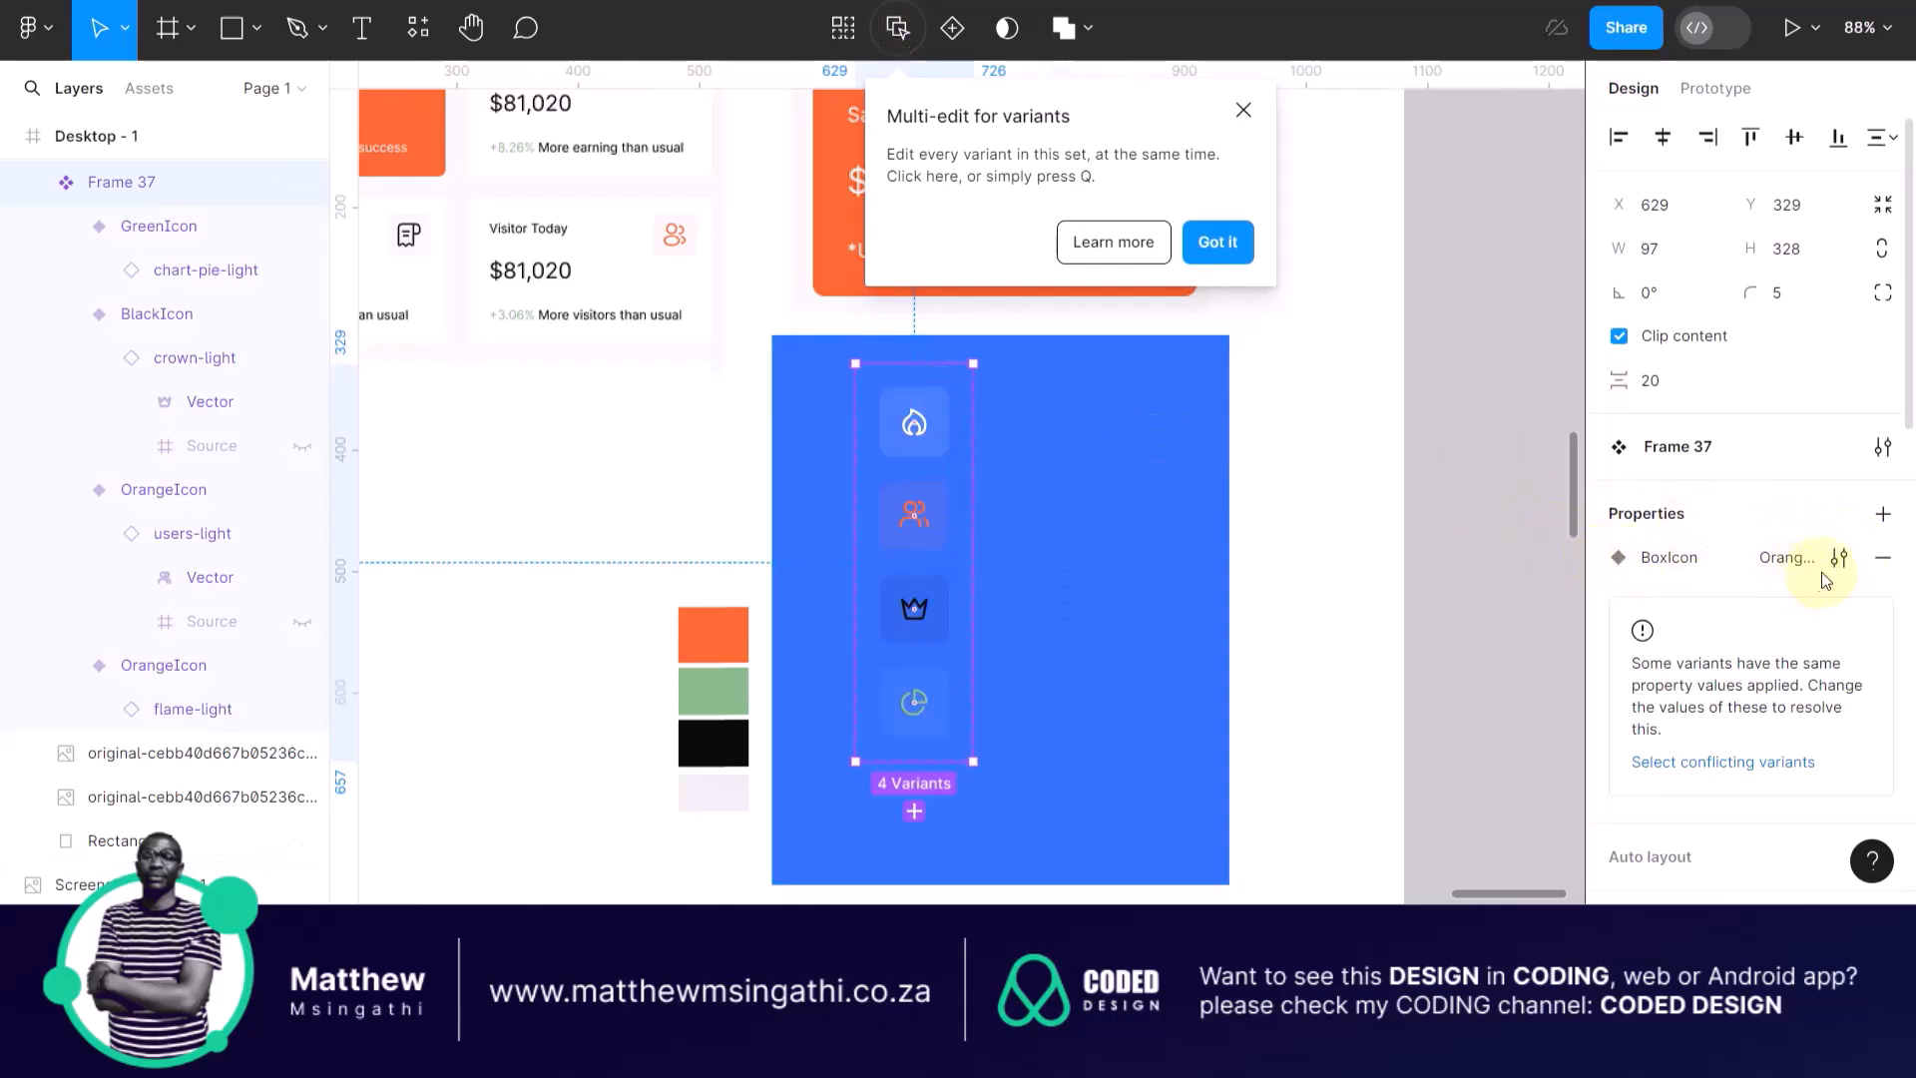
click(936, 410)
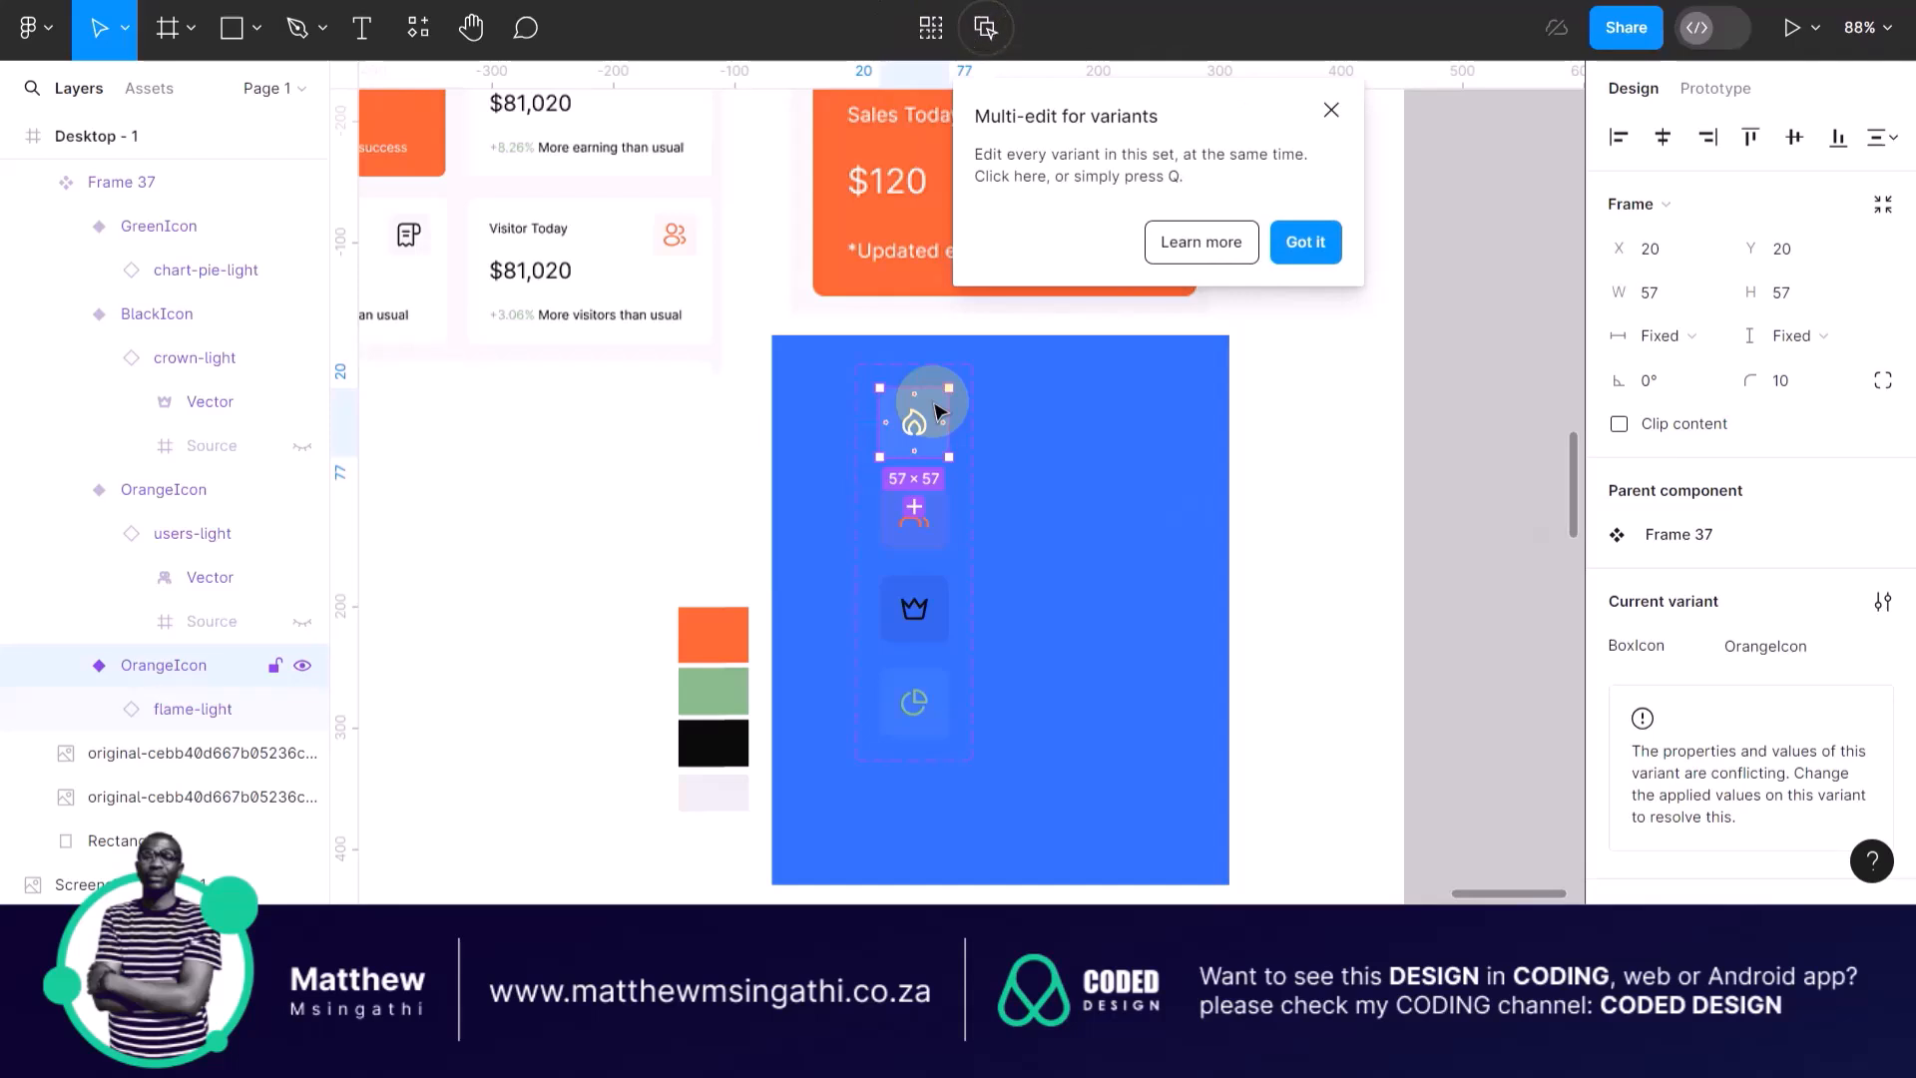
click(1312, 442)
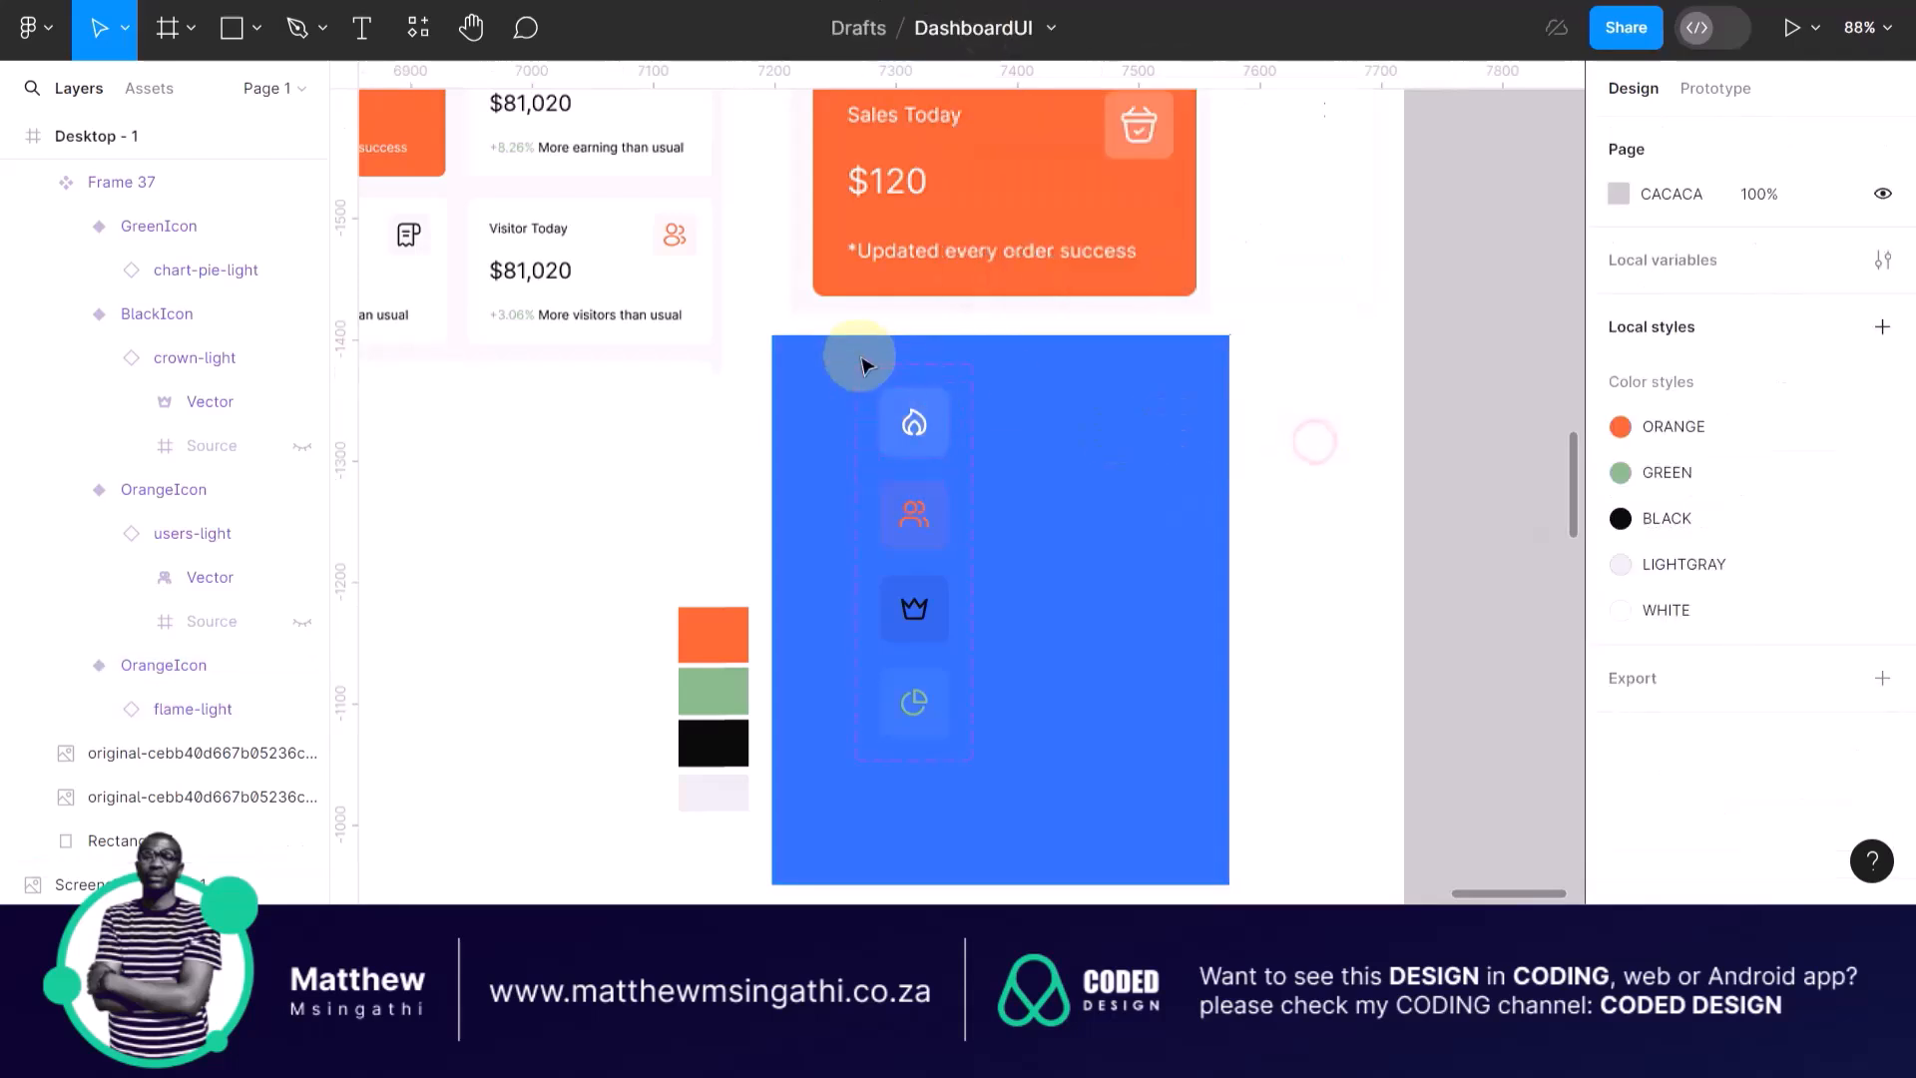
click(860, 364)
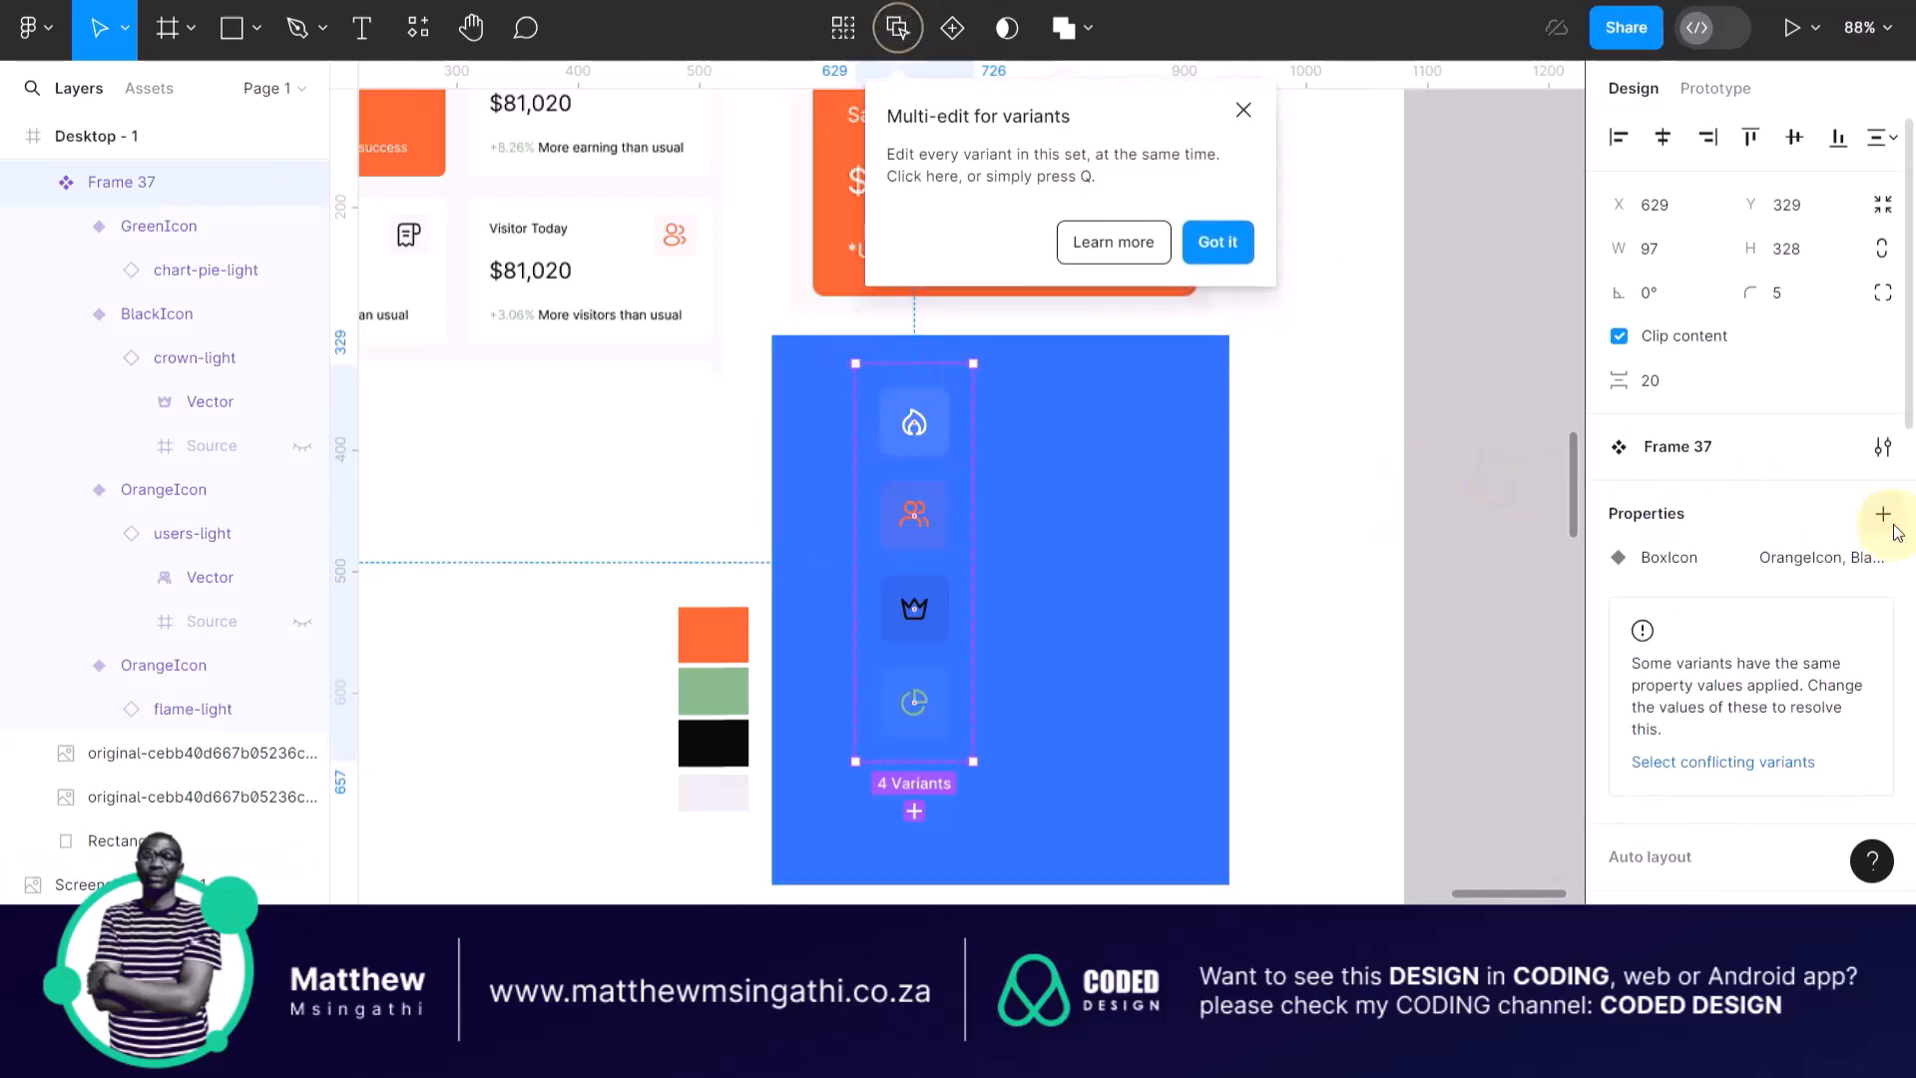
click(1841, 559)
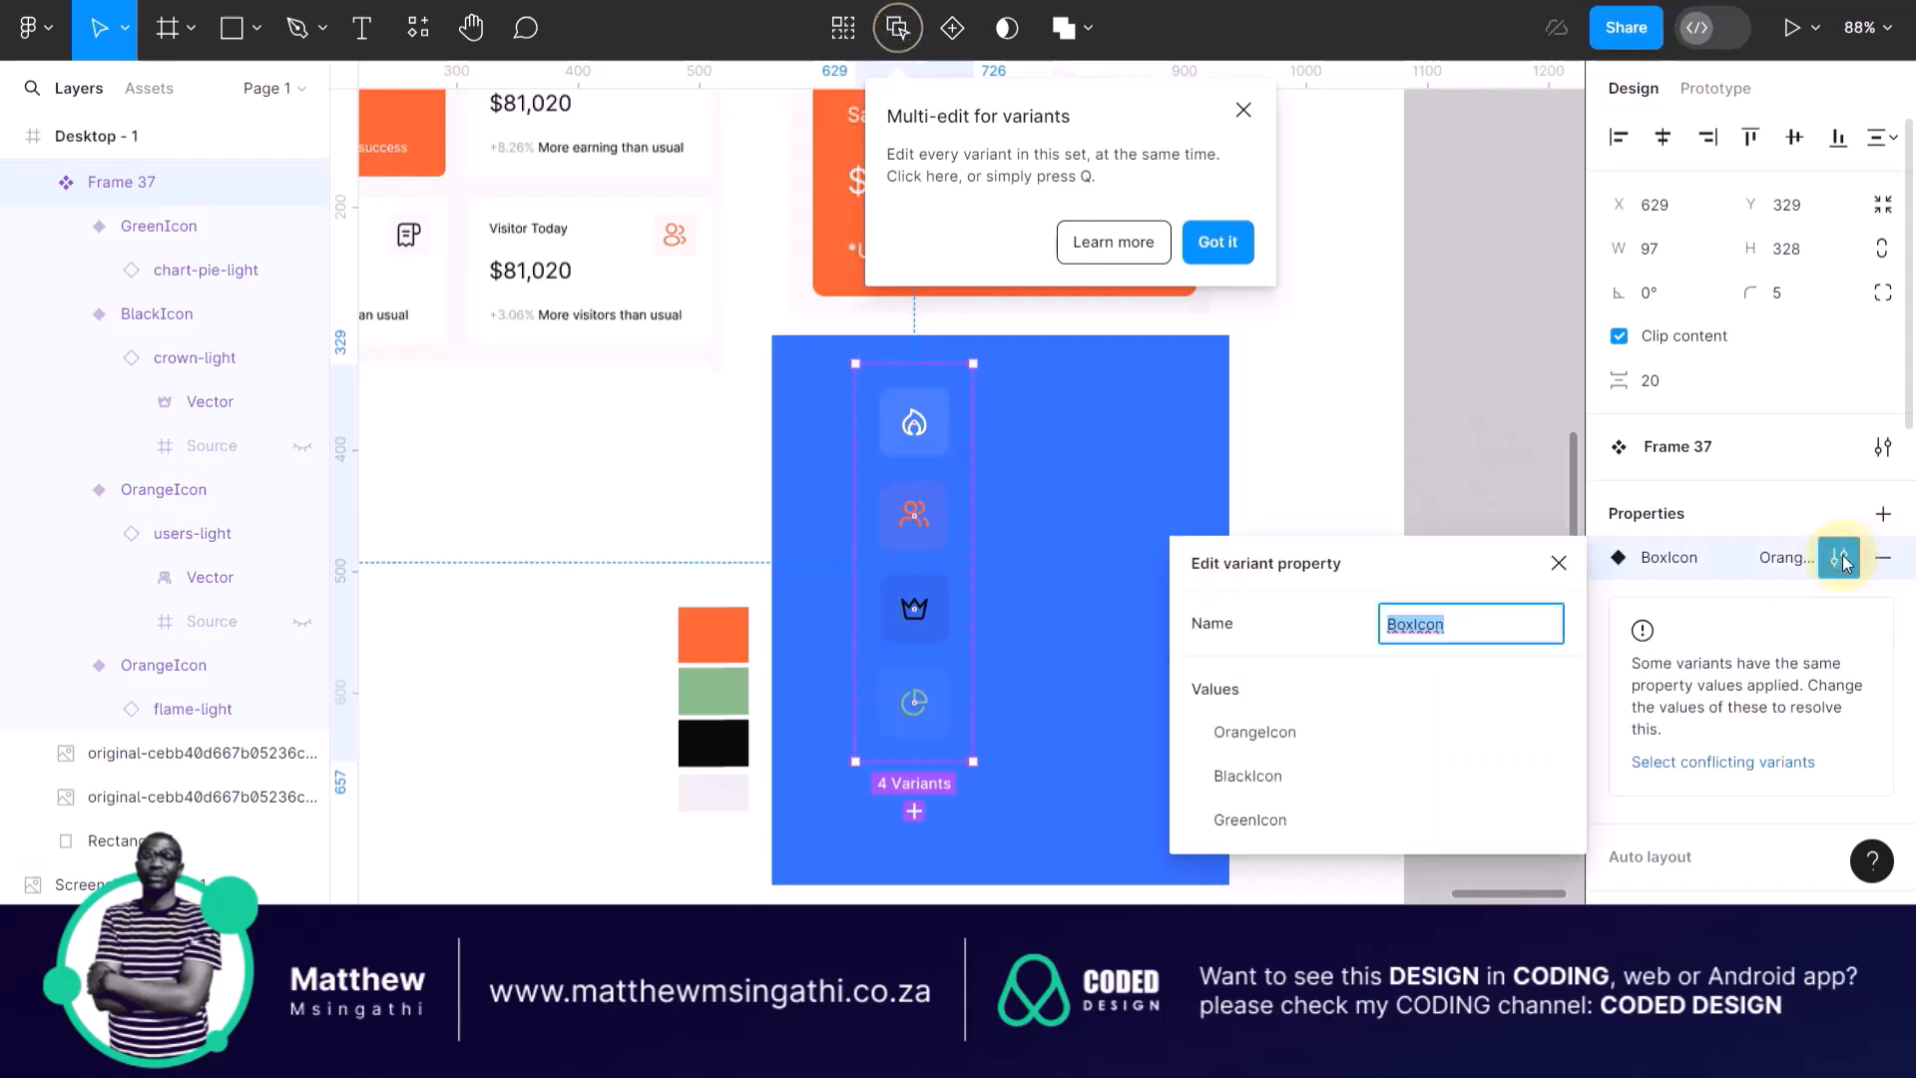
click(1221, 691)
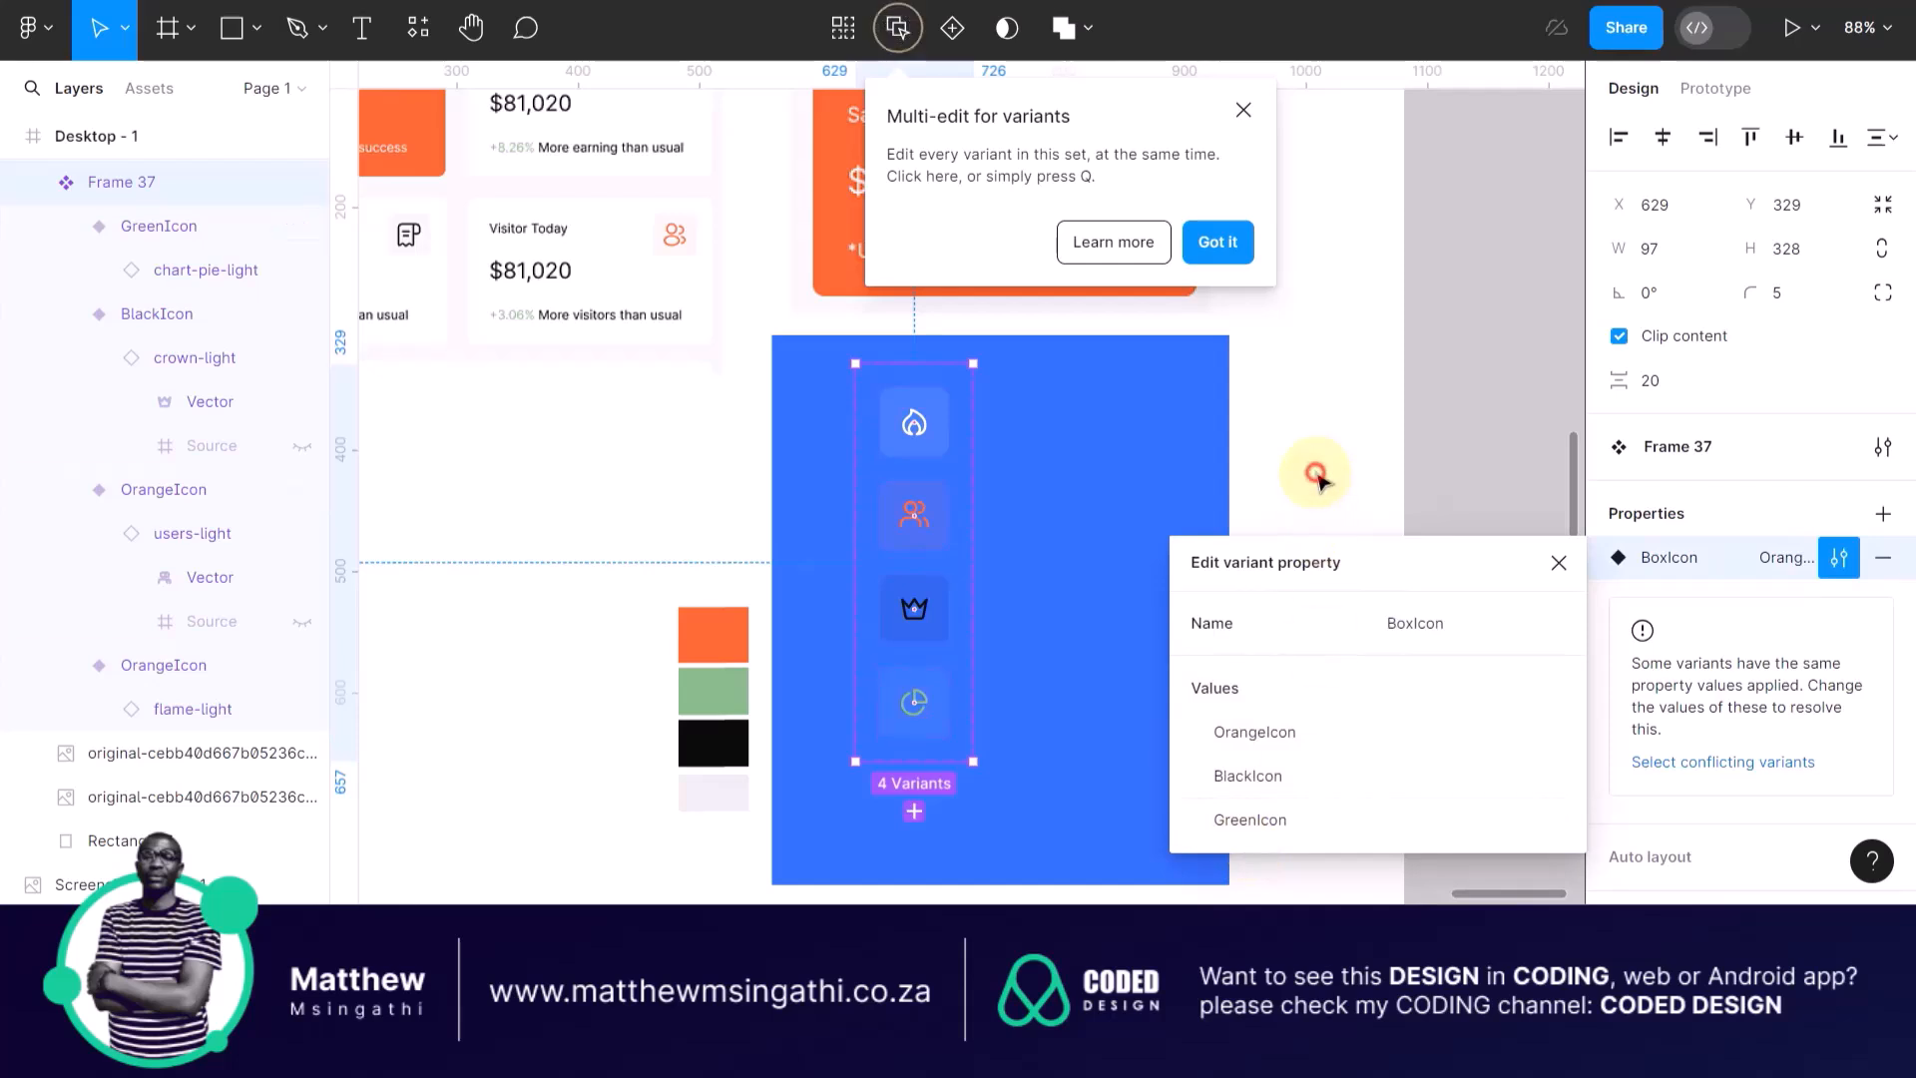
click(1316, 479)
Copy the WHITE flame variant and paste it as an instance into the Desktop - 1 frame.
scroll(1164, 439, right, 4)
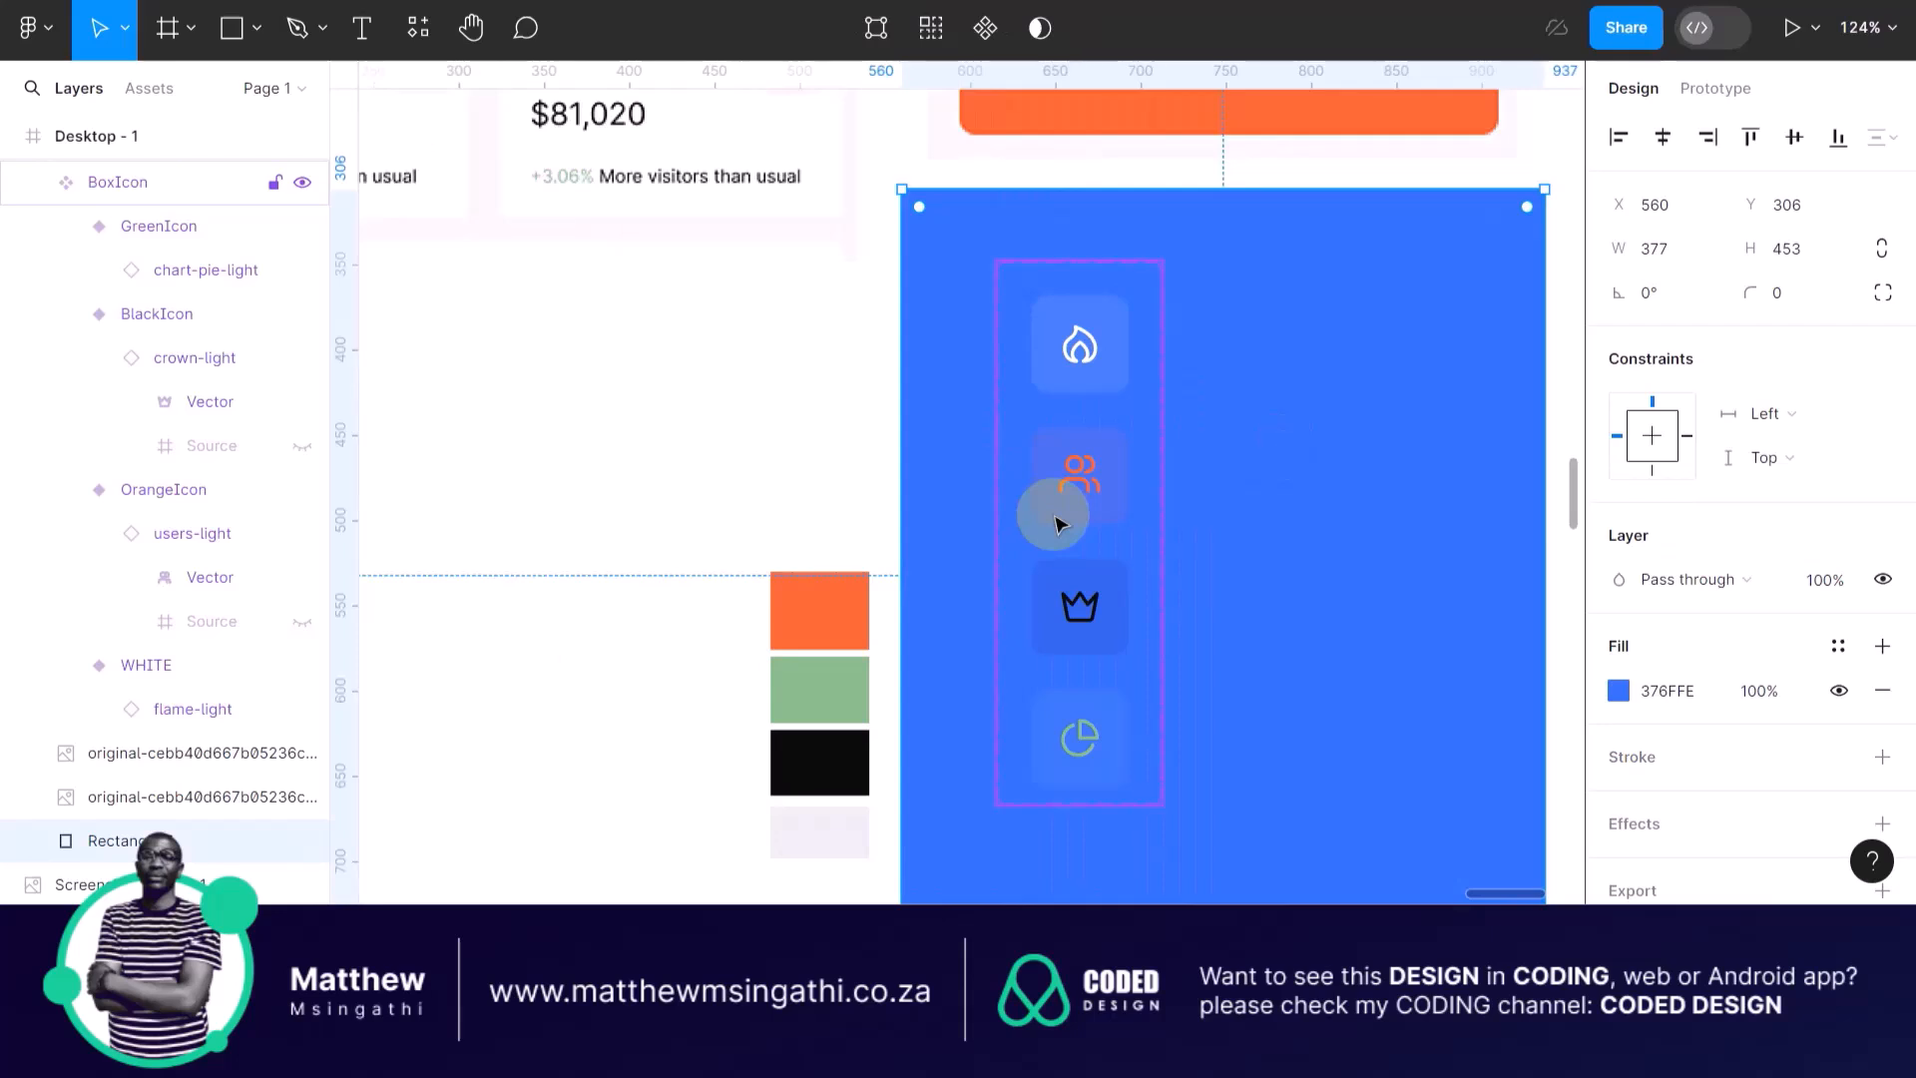
scroll(1058, 524, right, 3)
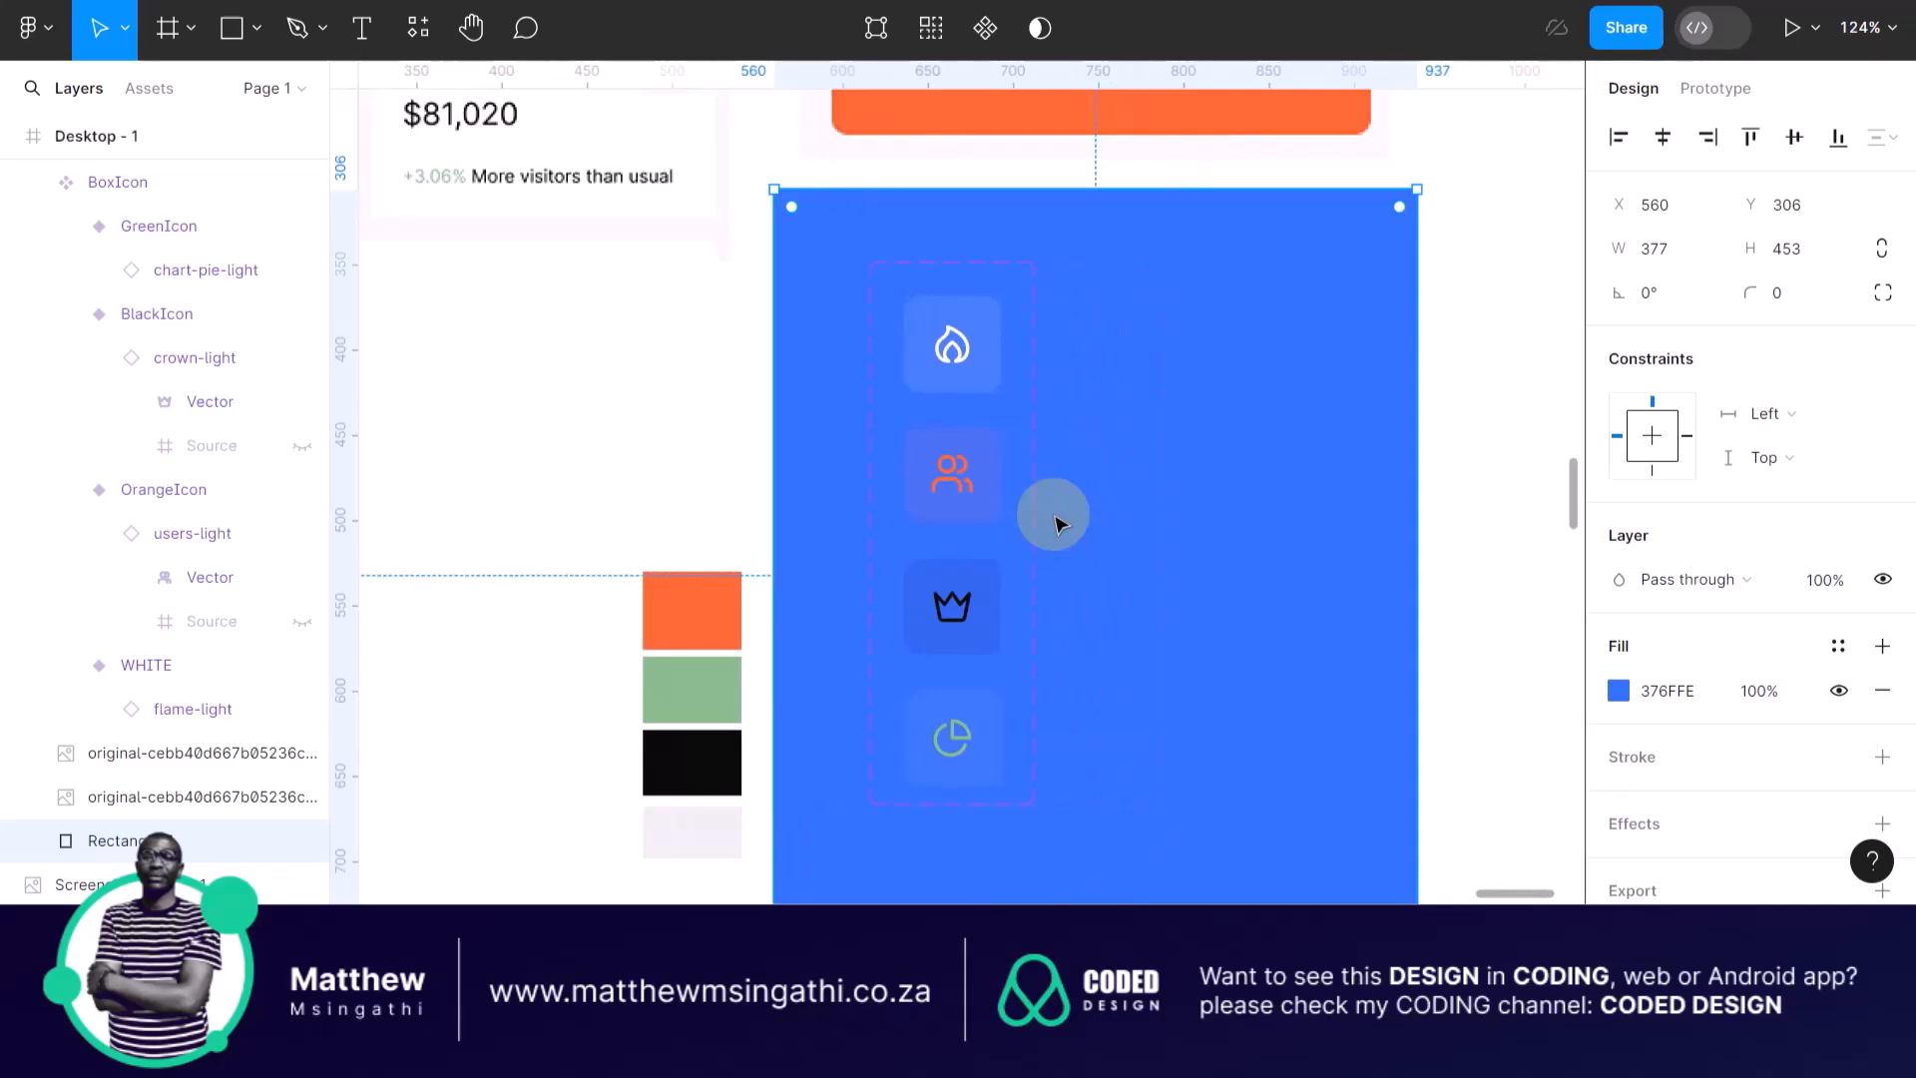
scroll(1058, 524, down, 5)
click(1326, 479)
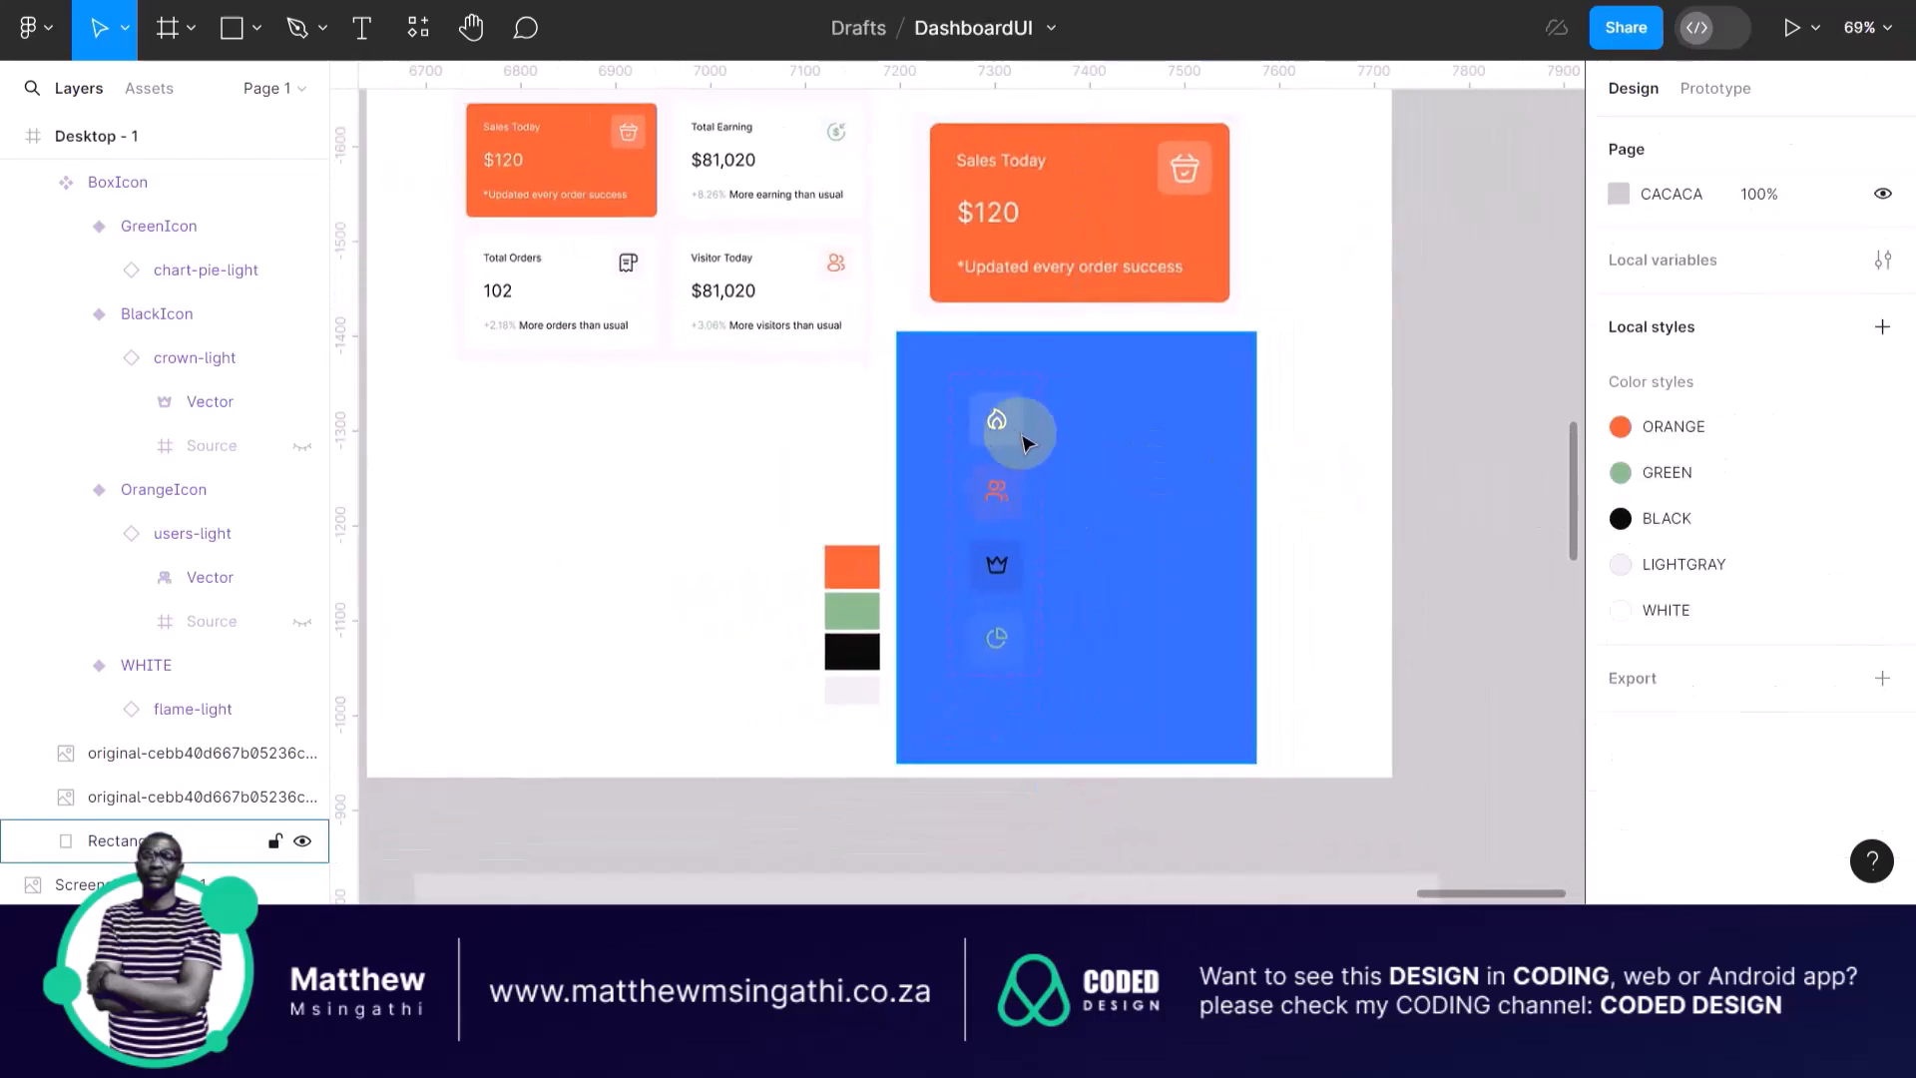
double_click(1003, 409)
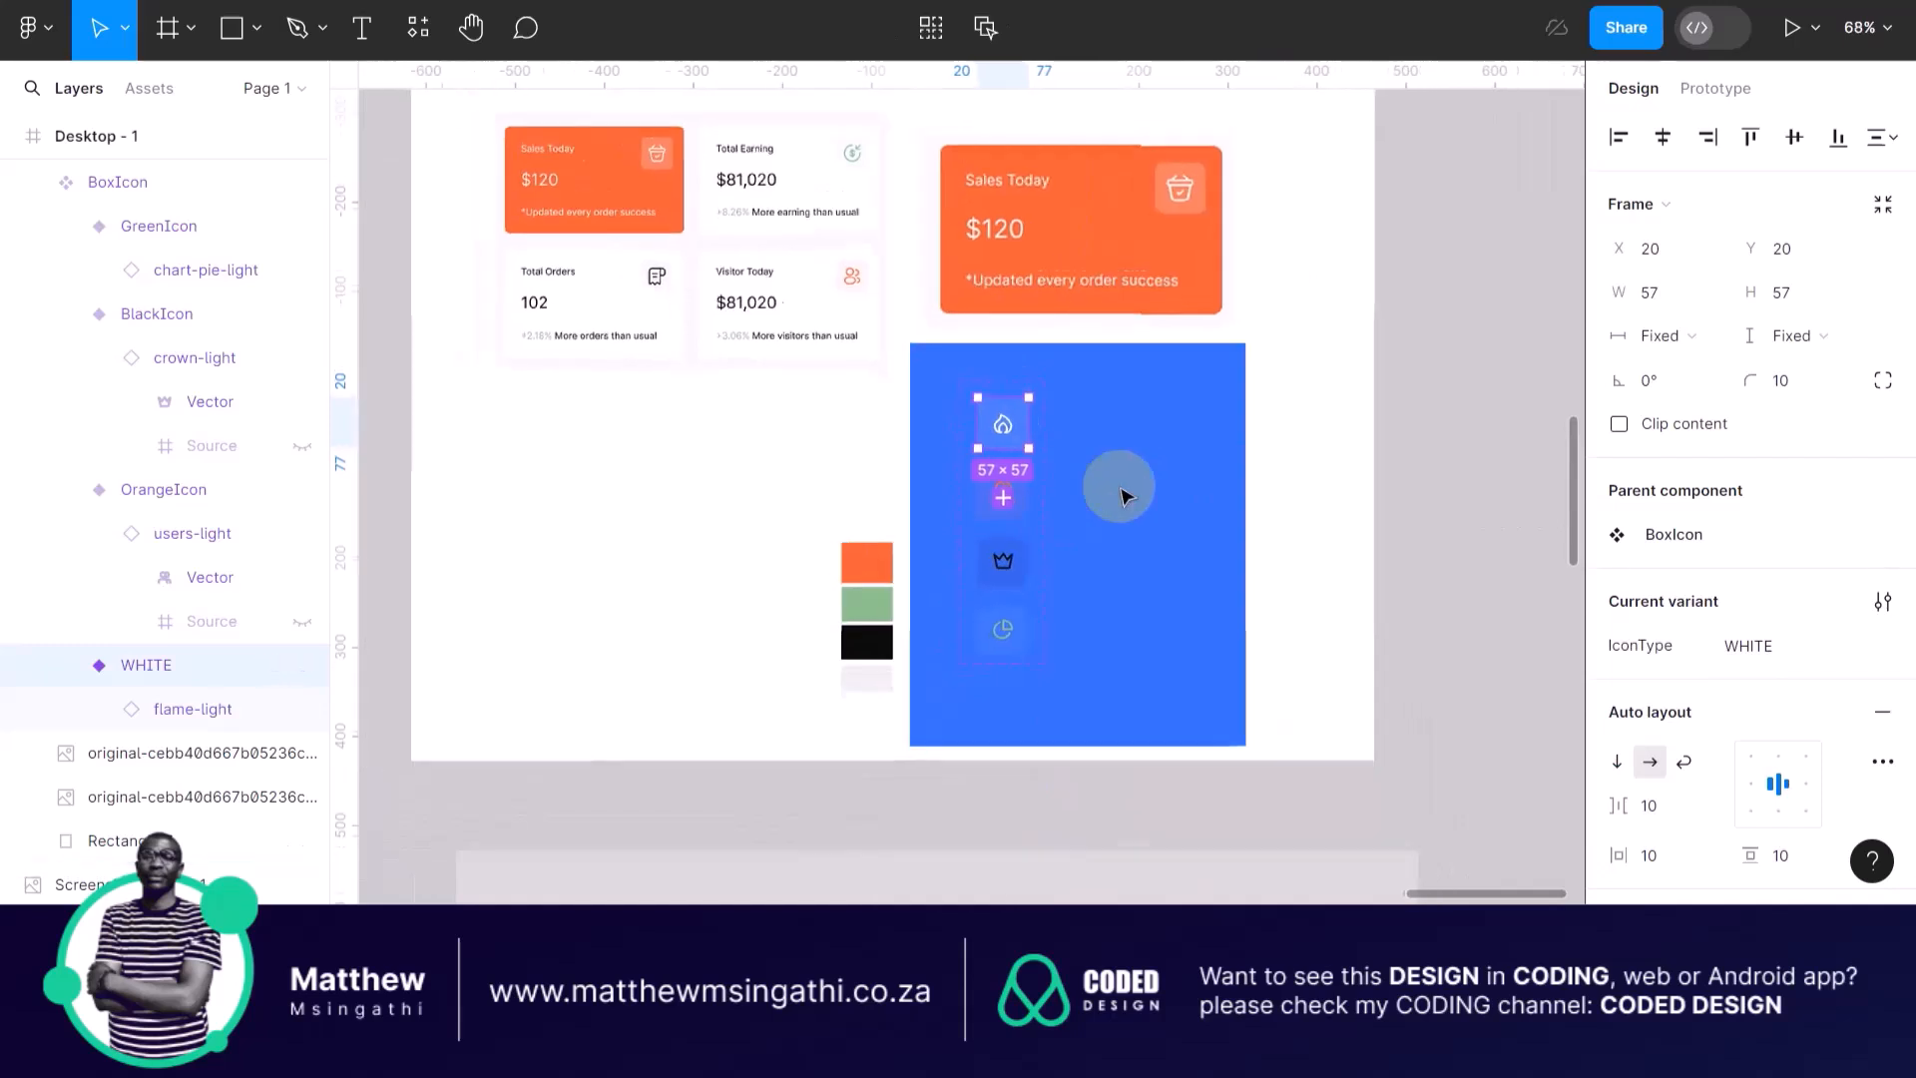
scroll(1108, 494, down, 4)
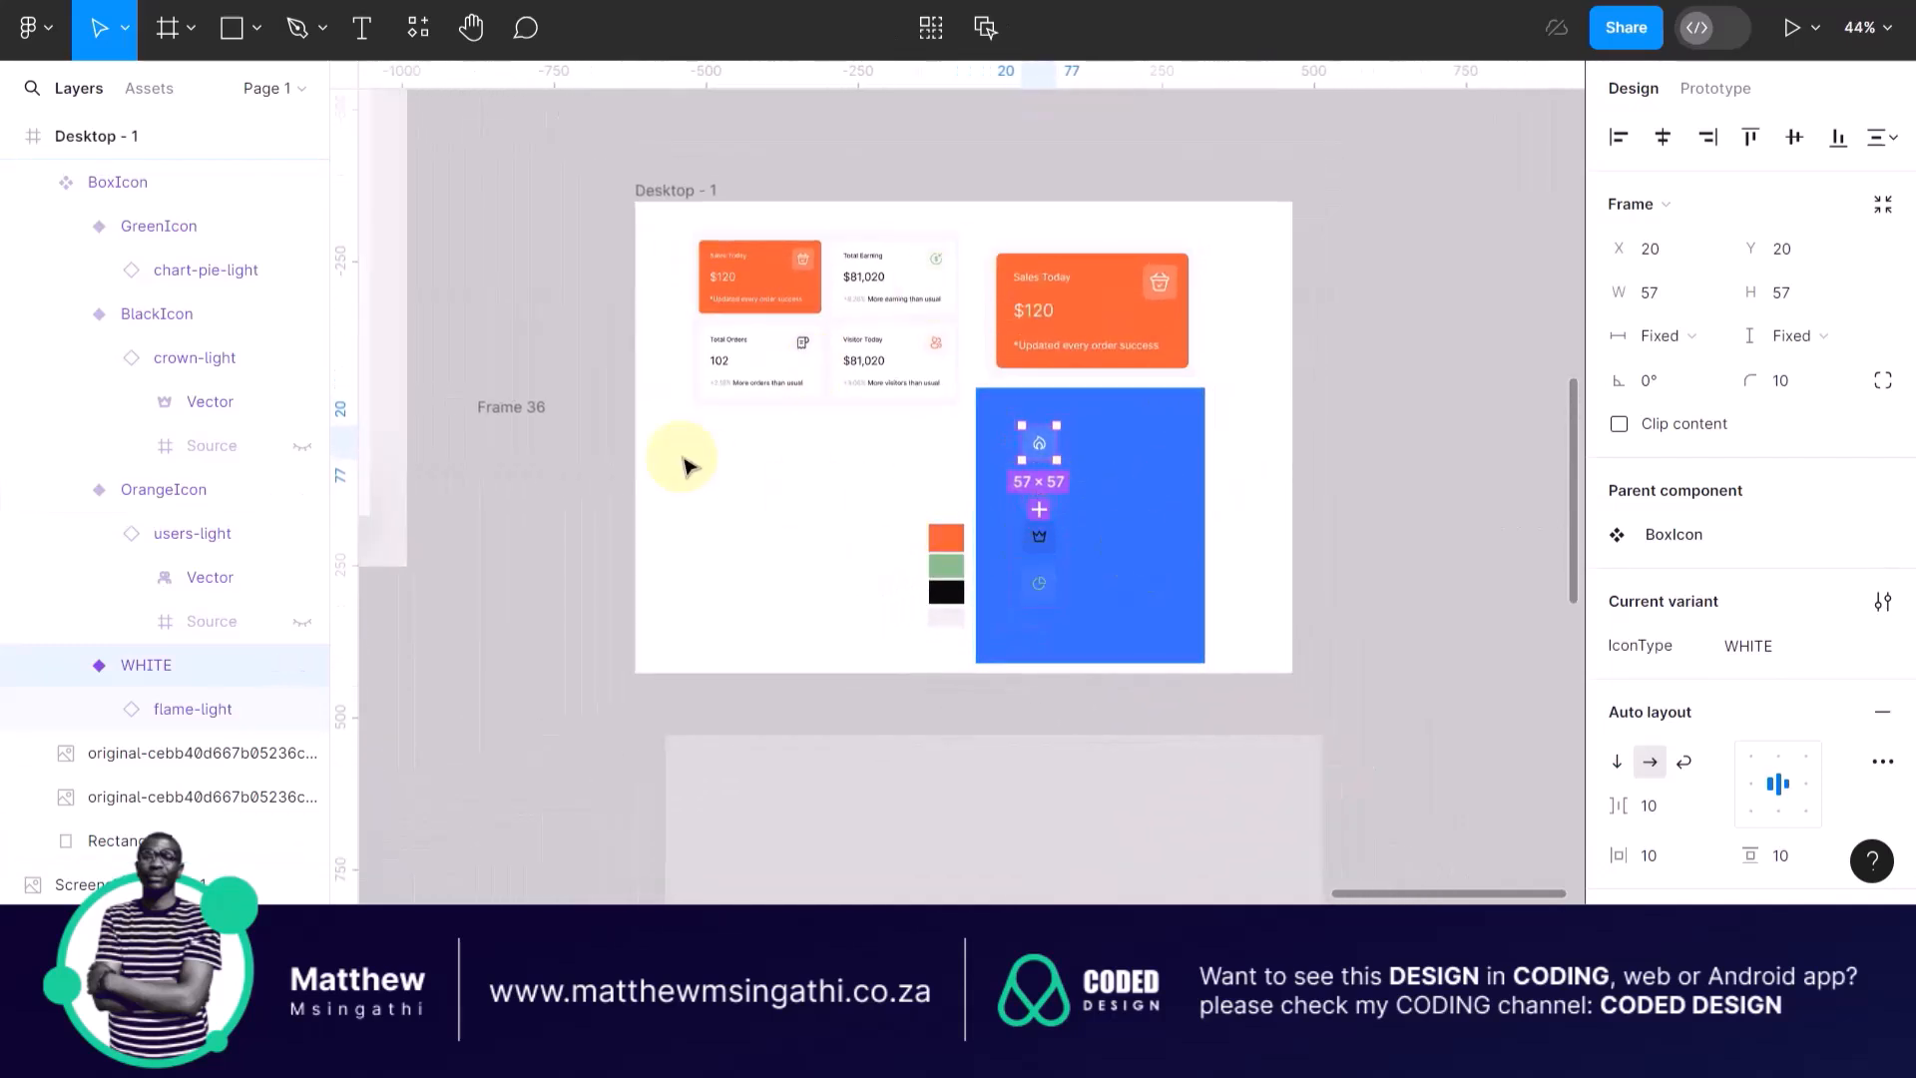
click(708, 524)
click(661, 191)
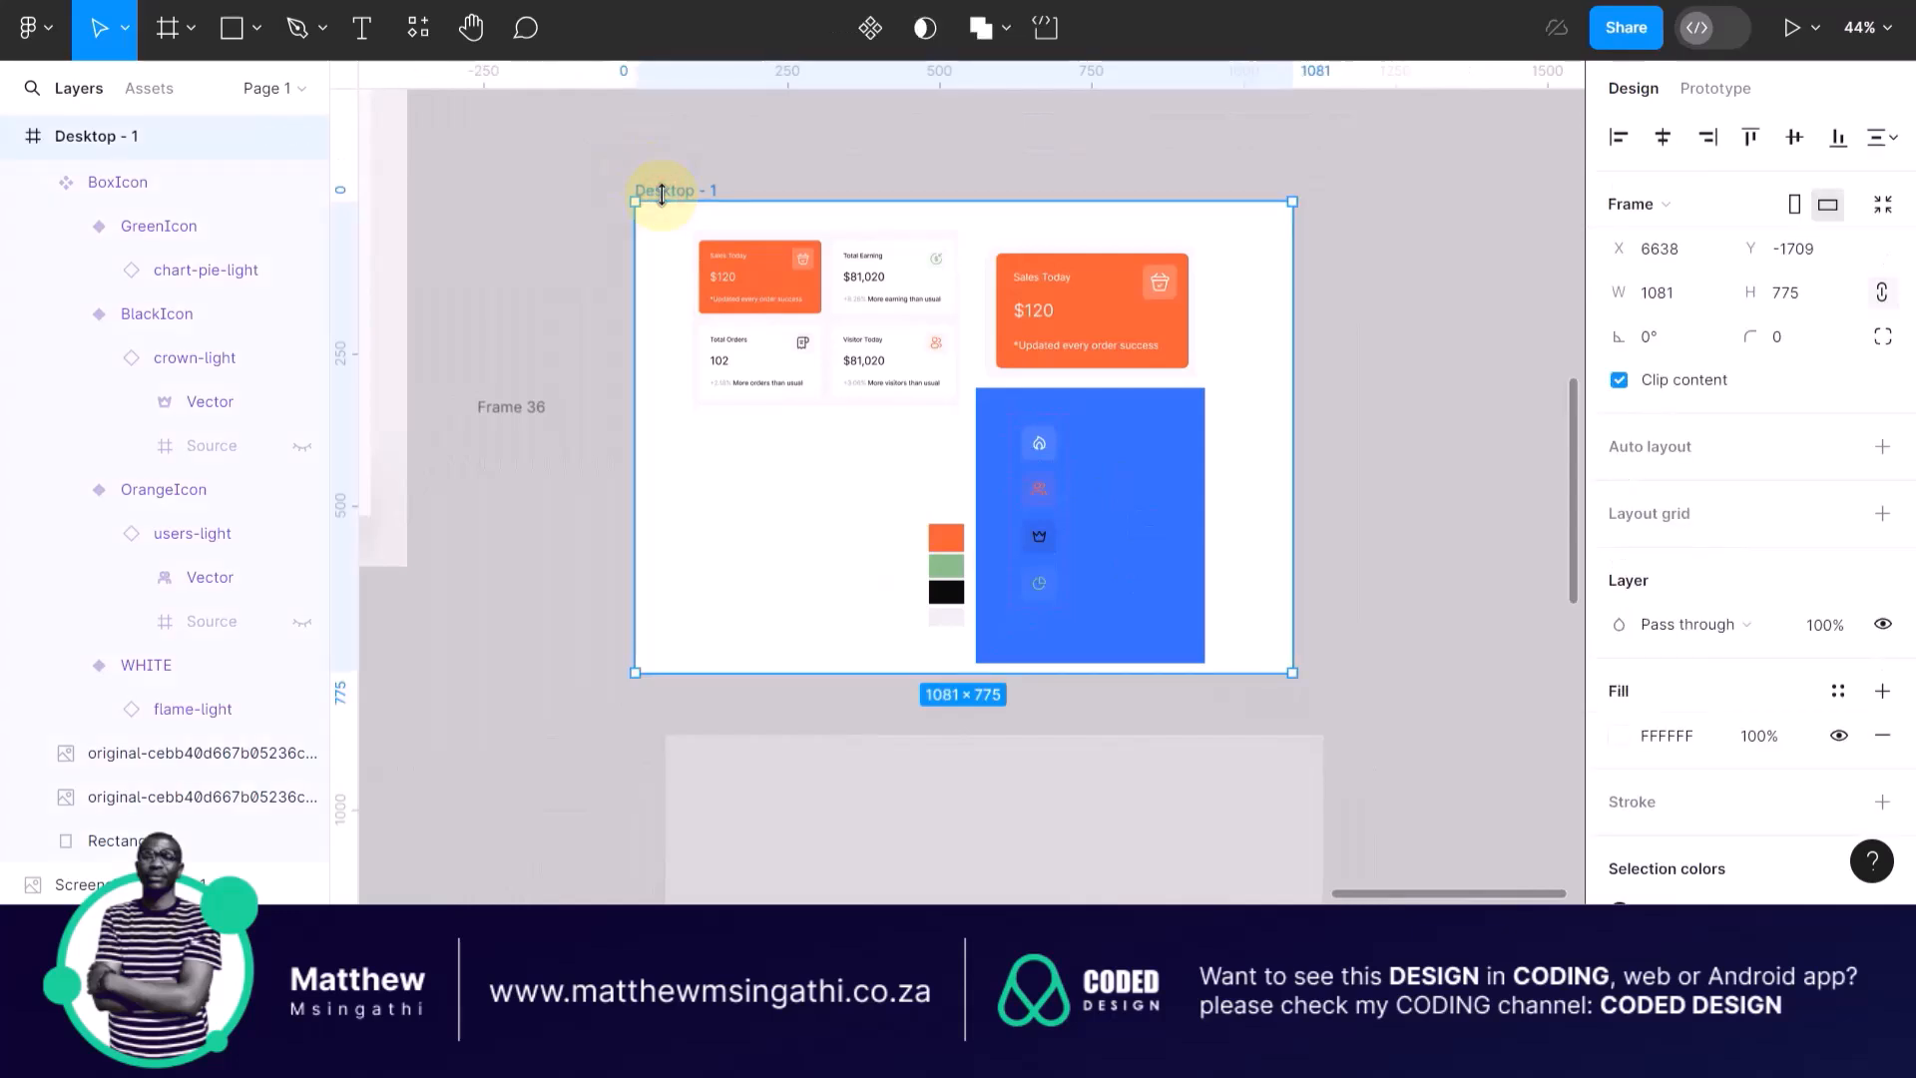
key(ctrl+v)
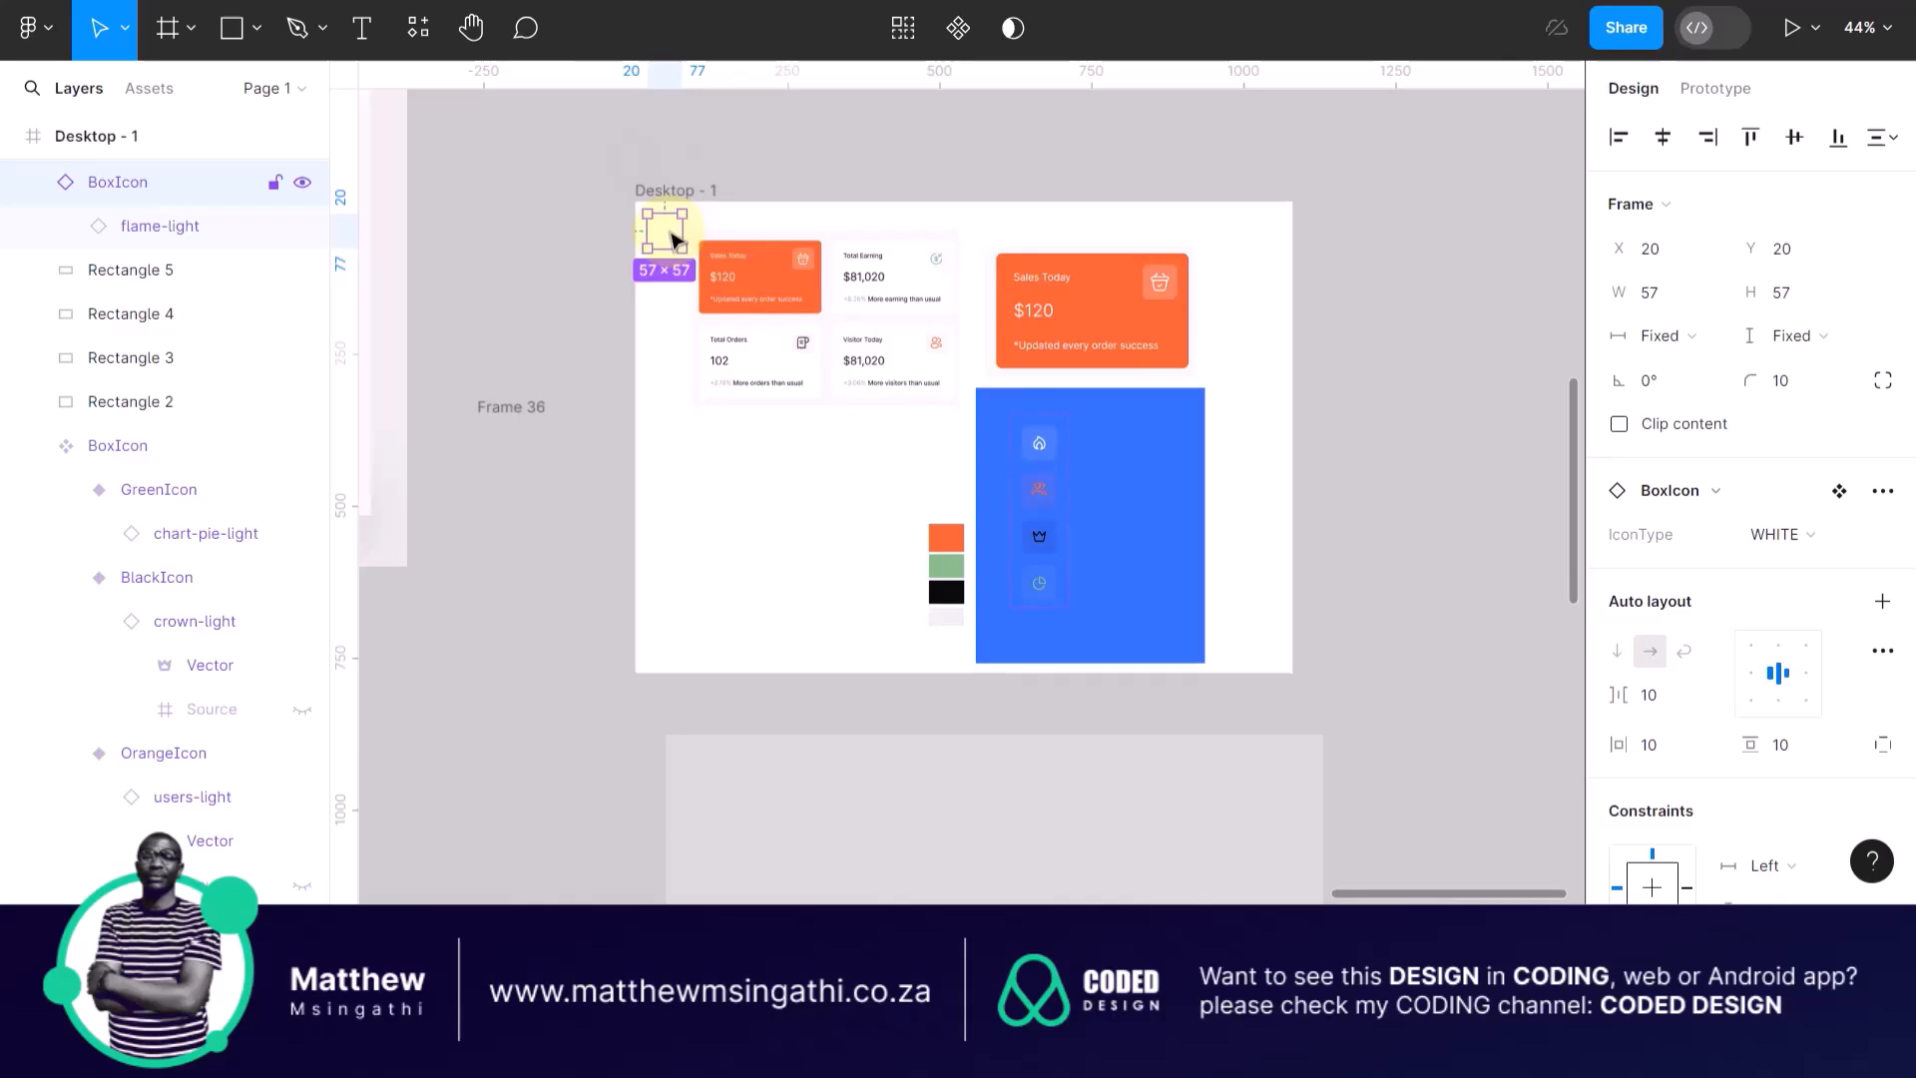
Try the GreenIcon and OrangeIcon values on the pasted icon instance and return its IconType to WHITE.
scroll(670, 239, up, 3)
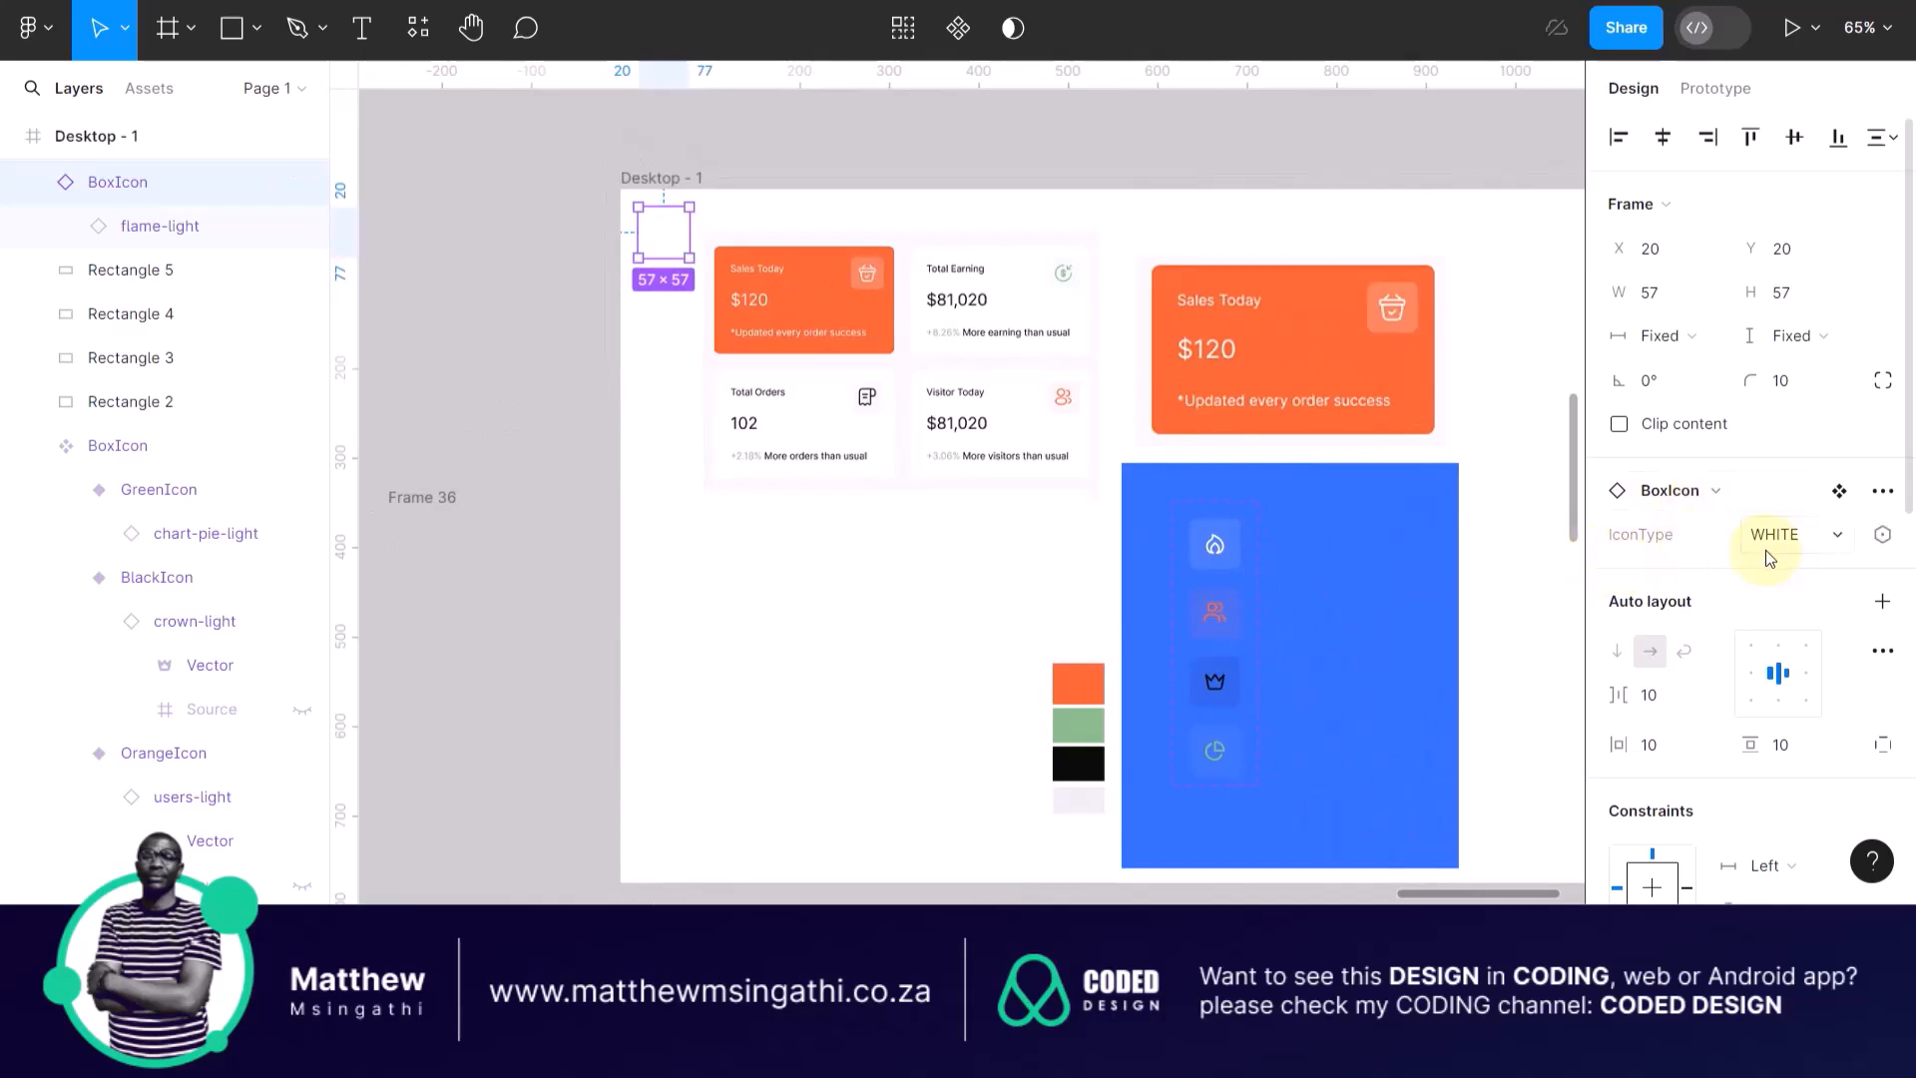
click(1840, 542)
click(1708, 503)
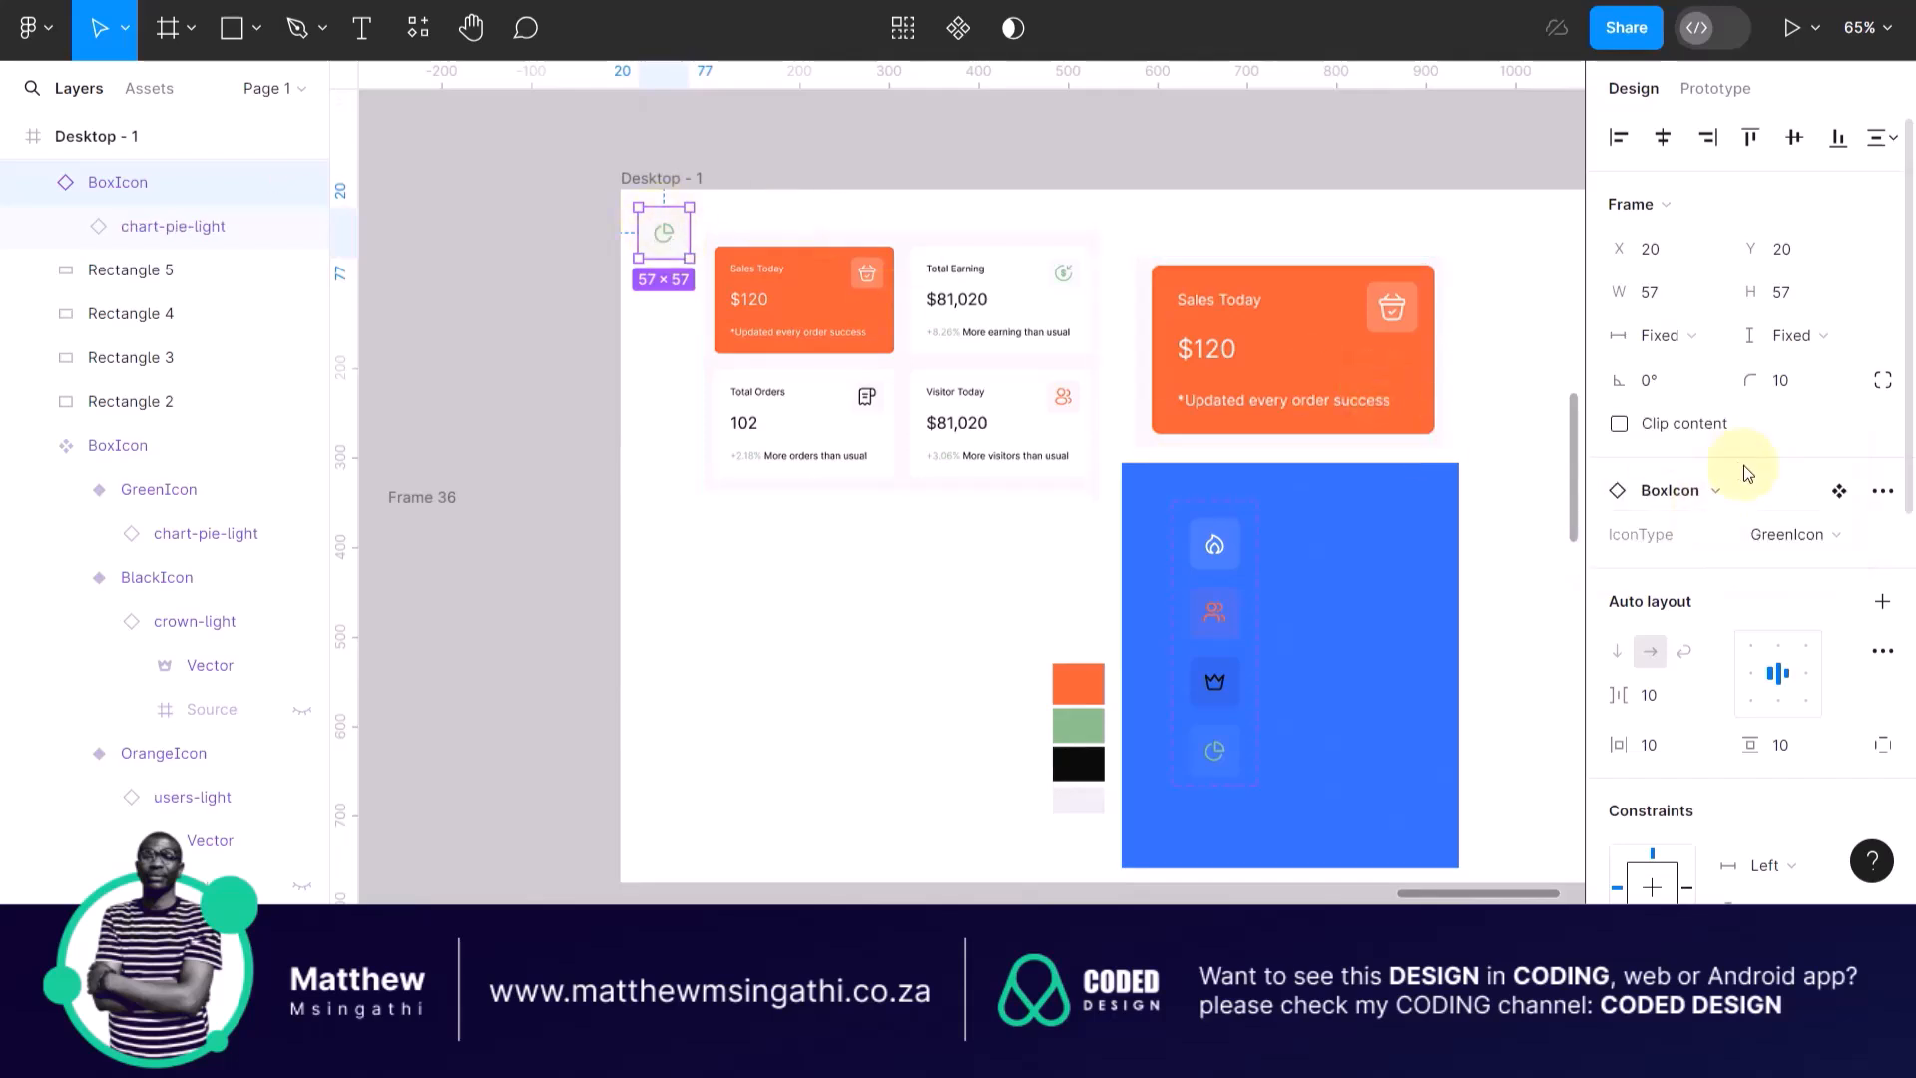
click(1834, 535)
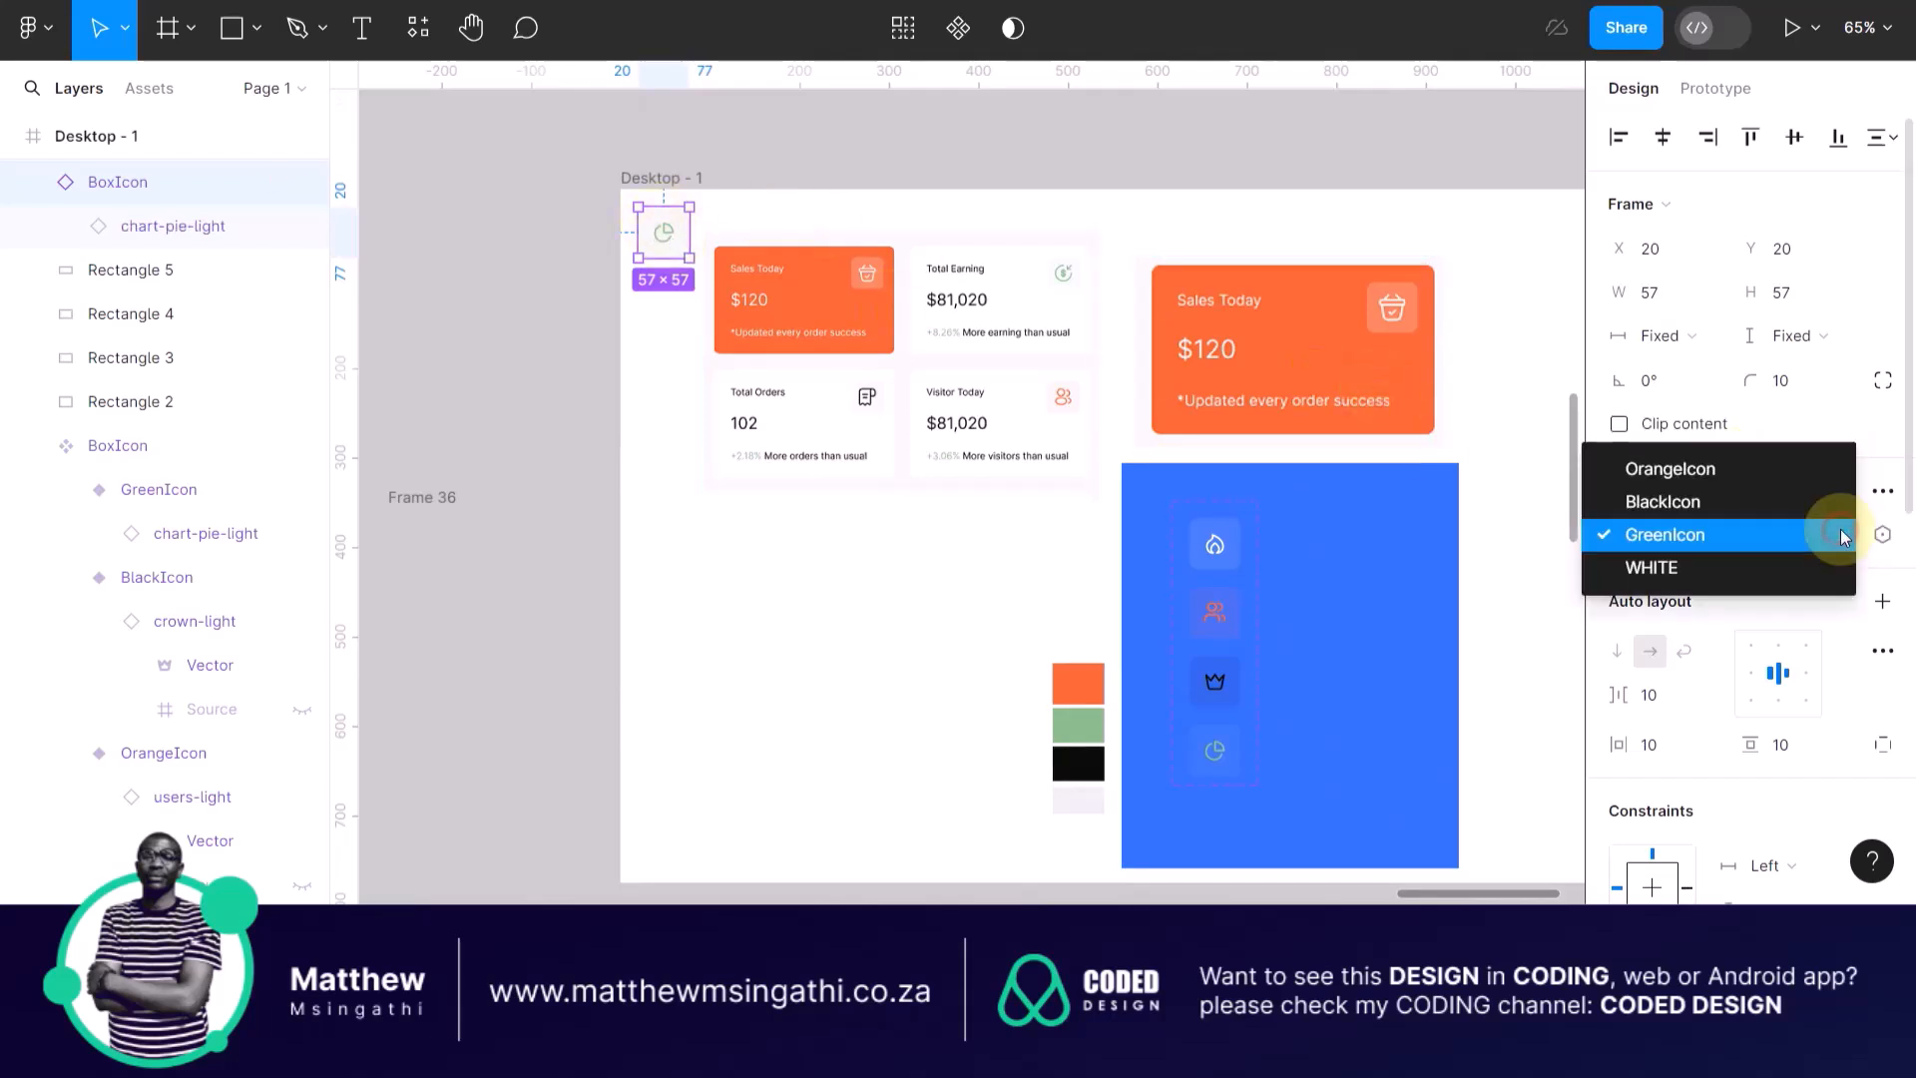
click(1689, 480)
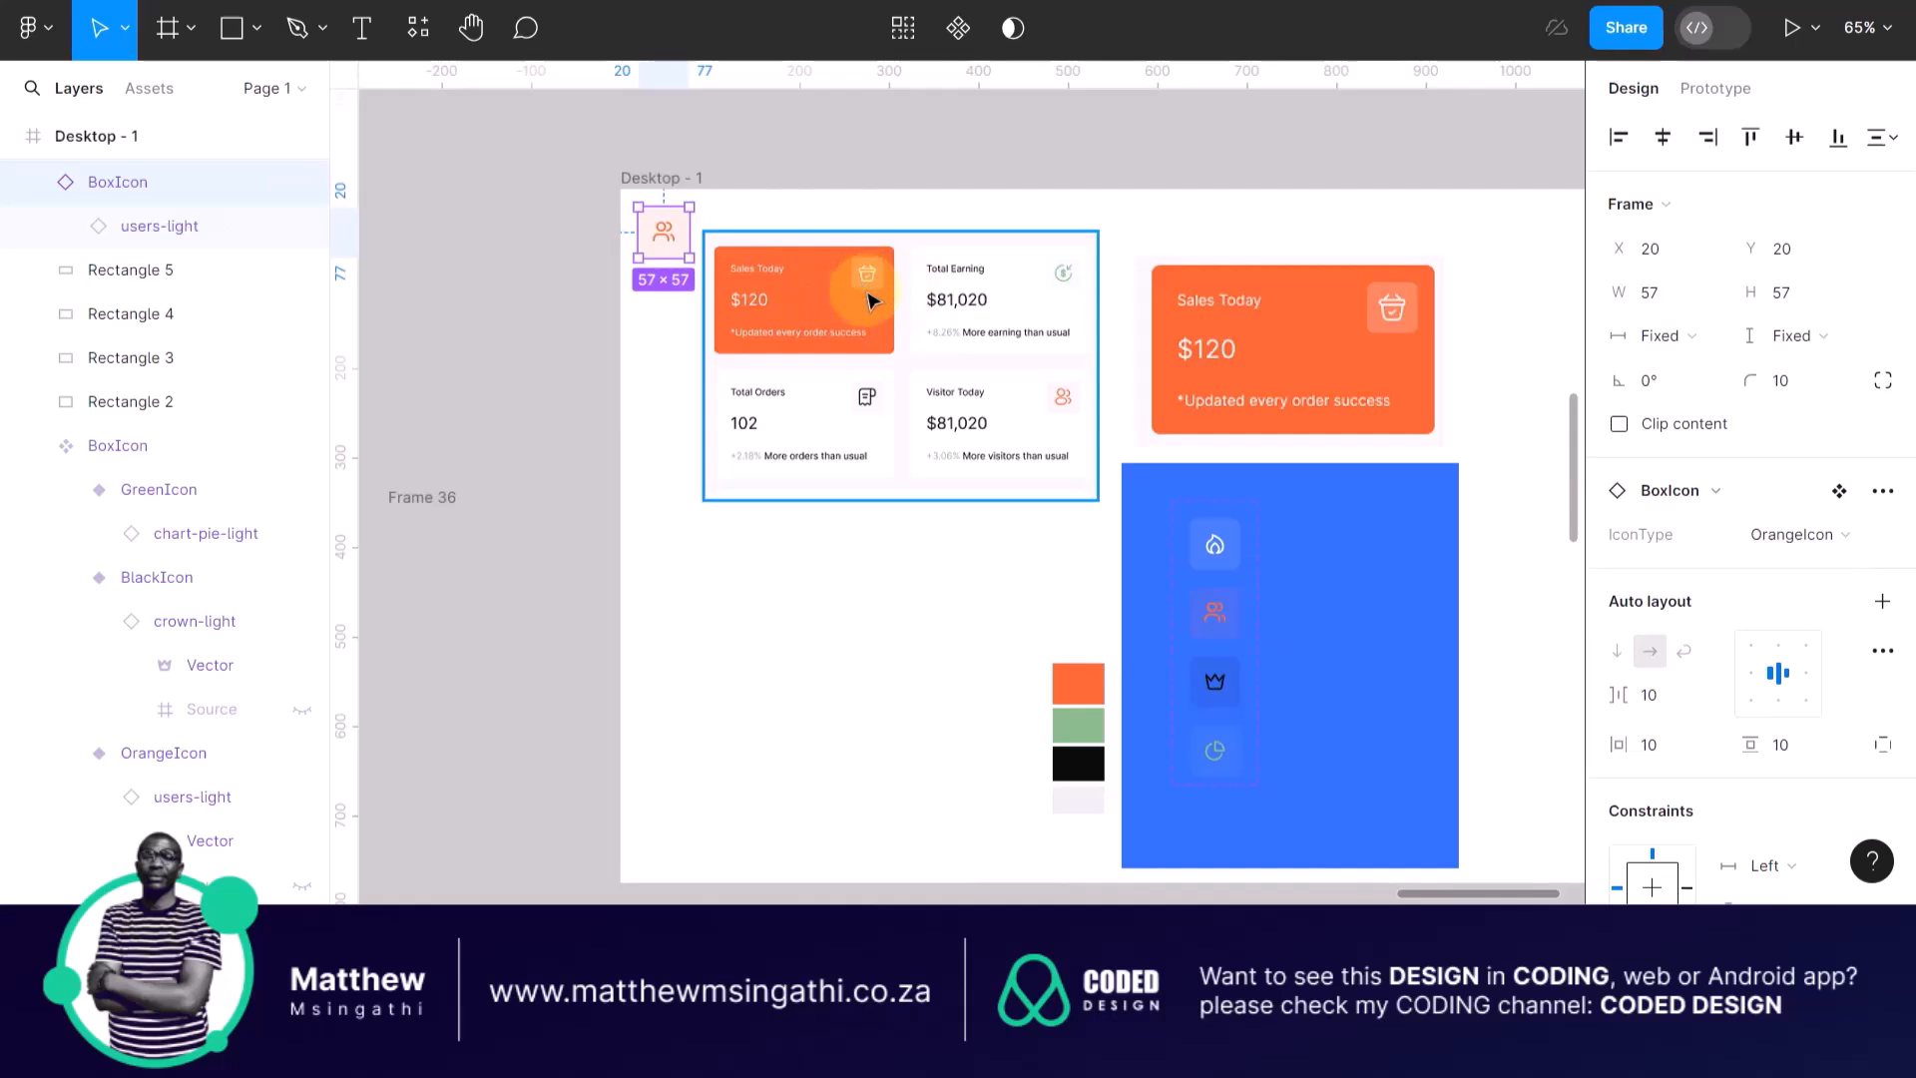
click(1841, 539)
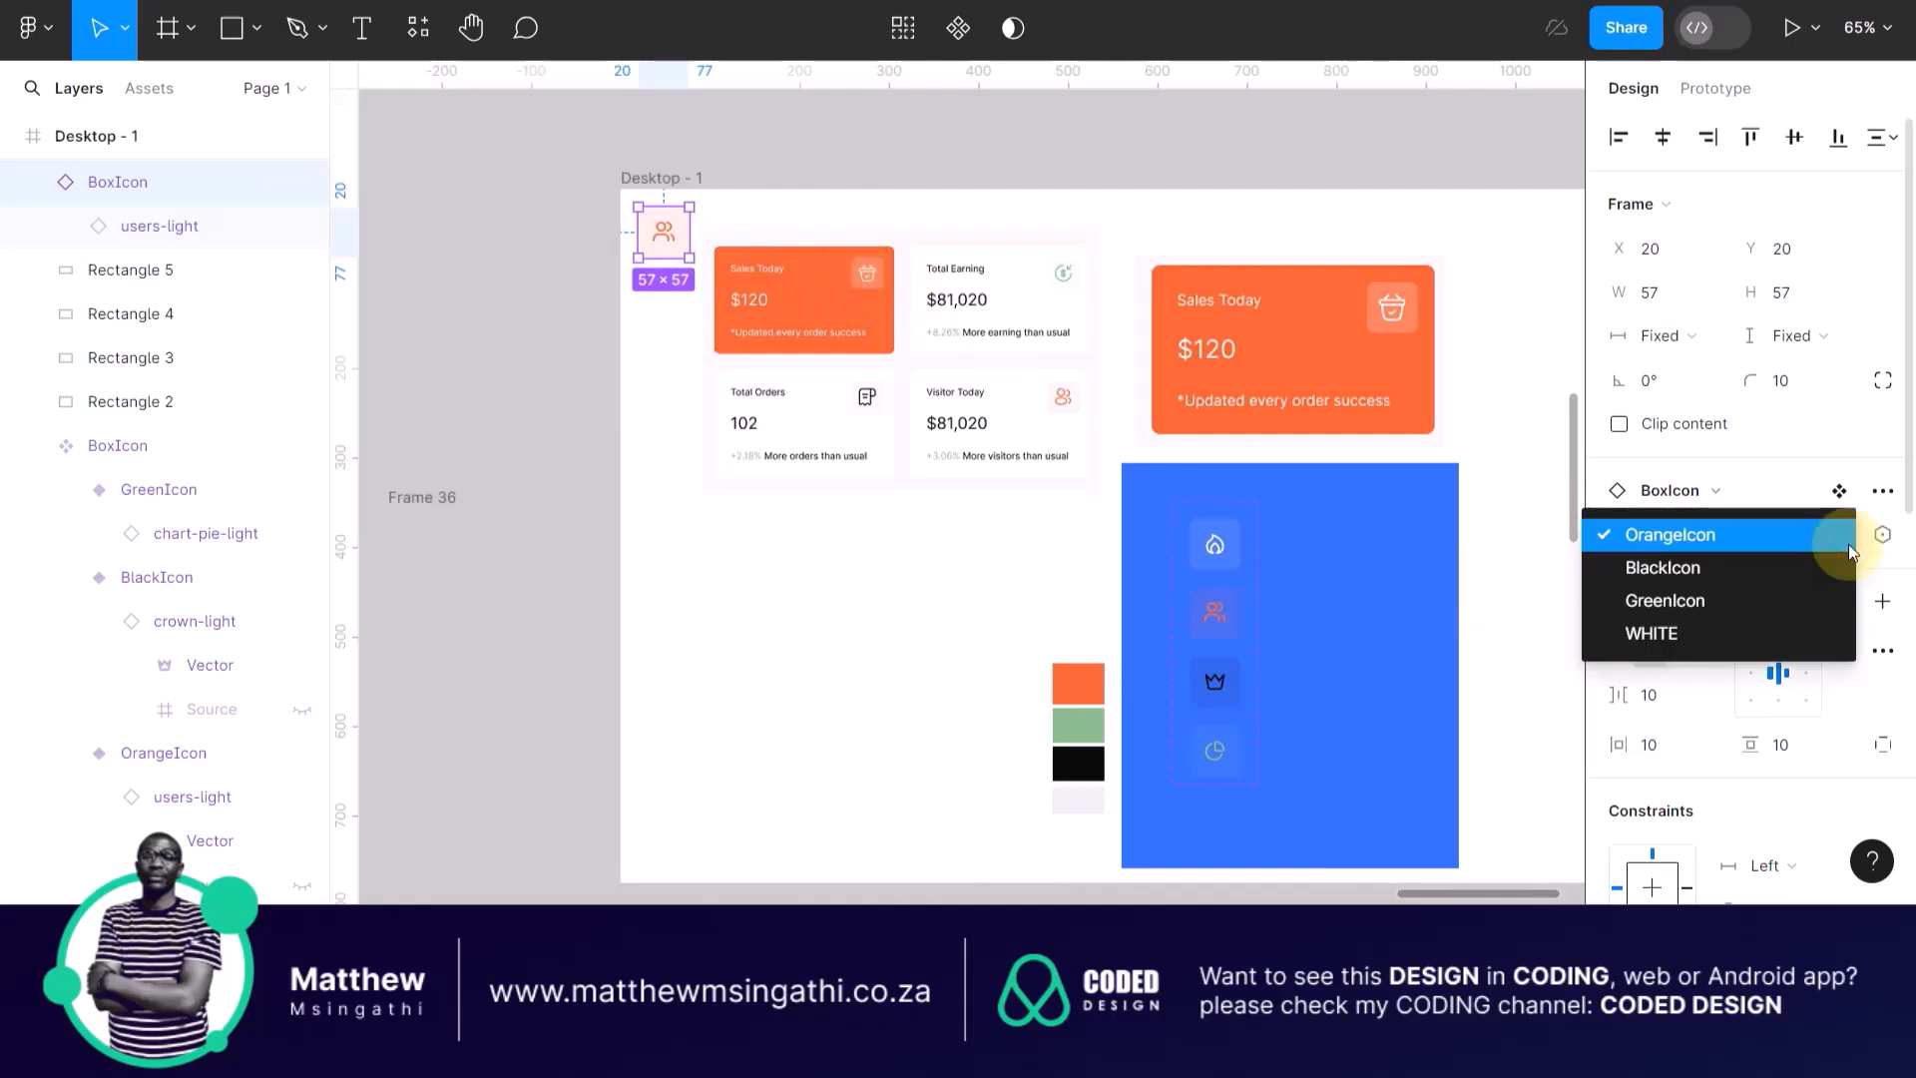
click(1670, 633)
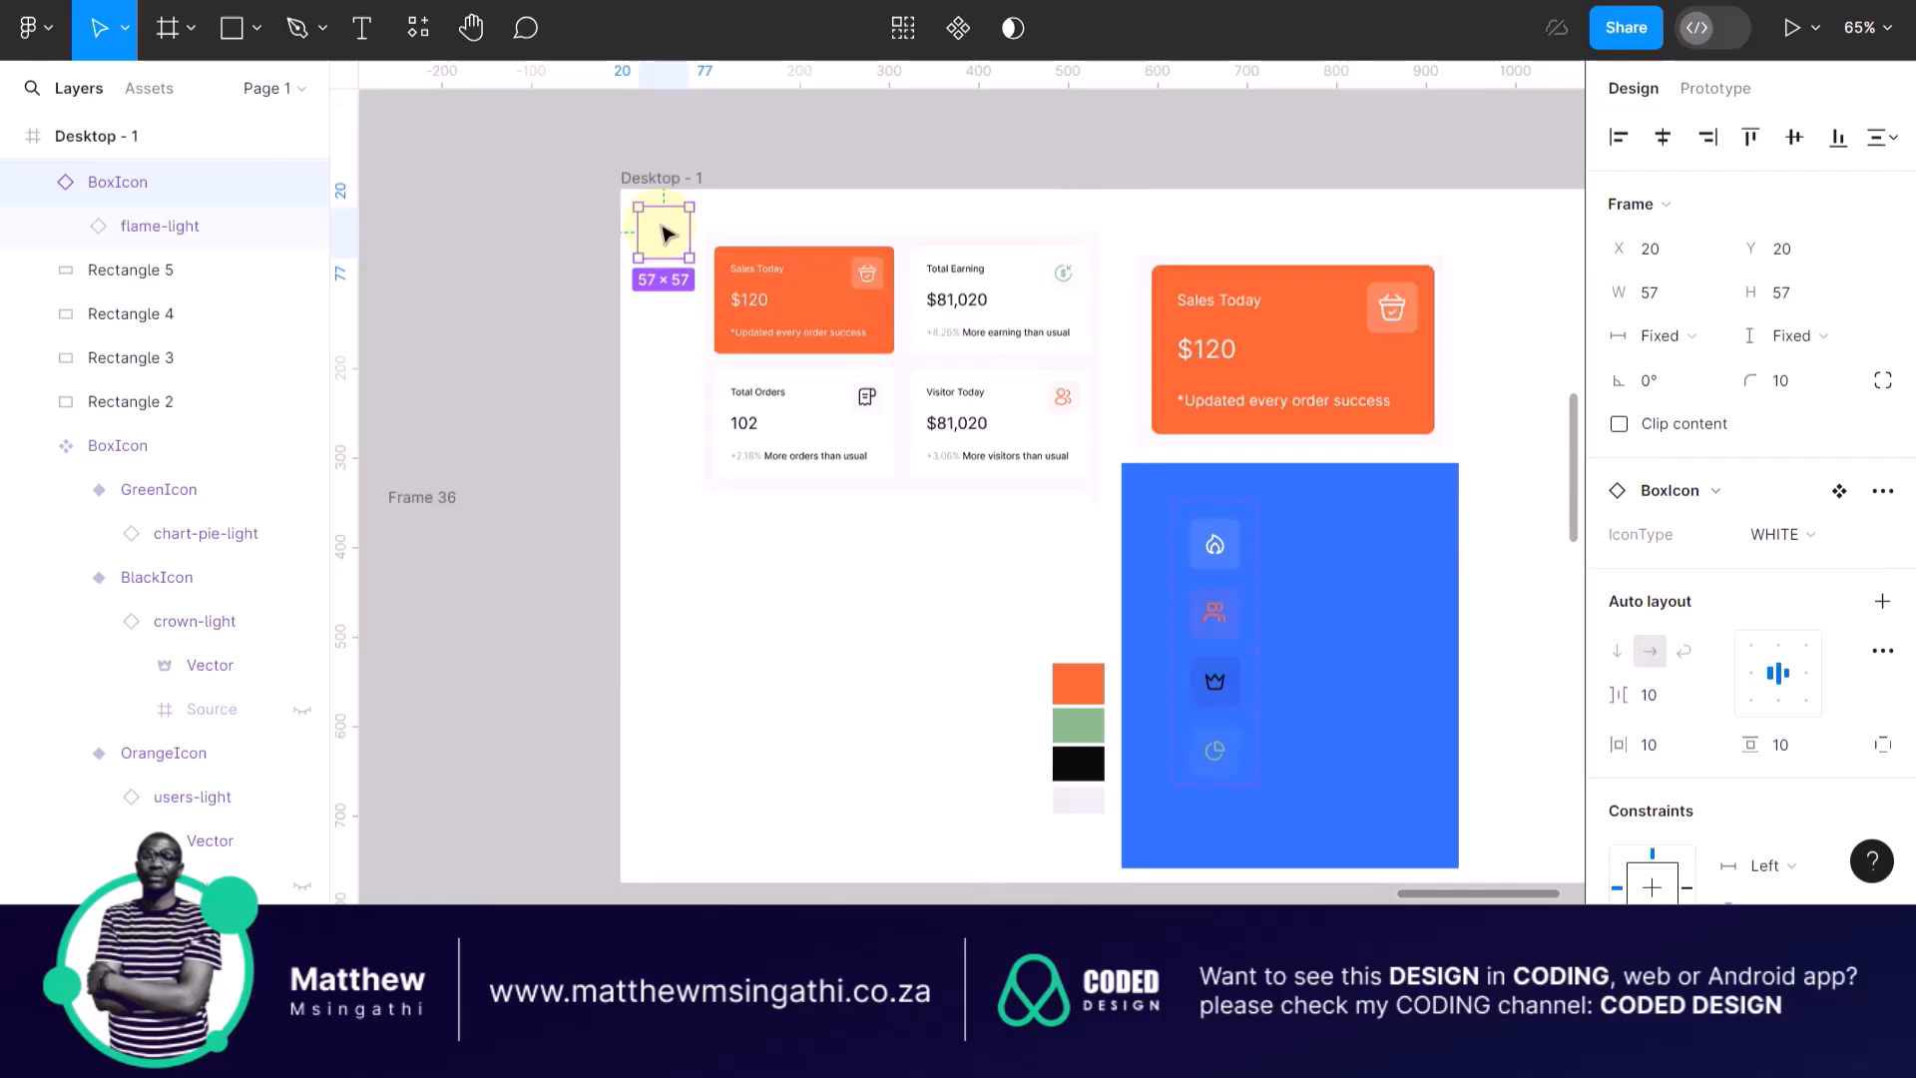
Move the white flame icon instance onto the small orange Sales Today card beside the basket icon, at about X 194, Y 73.
scroll(667, 234, up, 5)
drag(696, 249, 1105, 372)
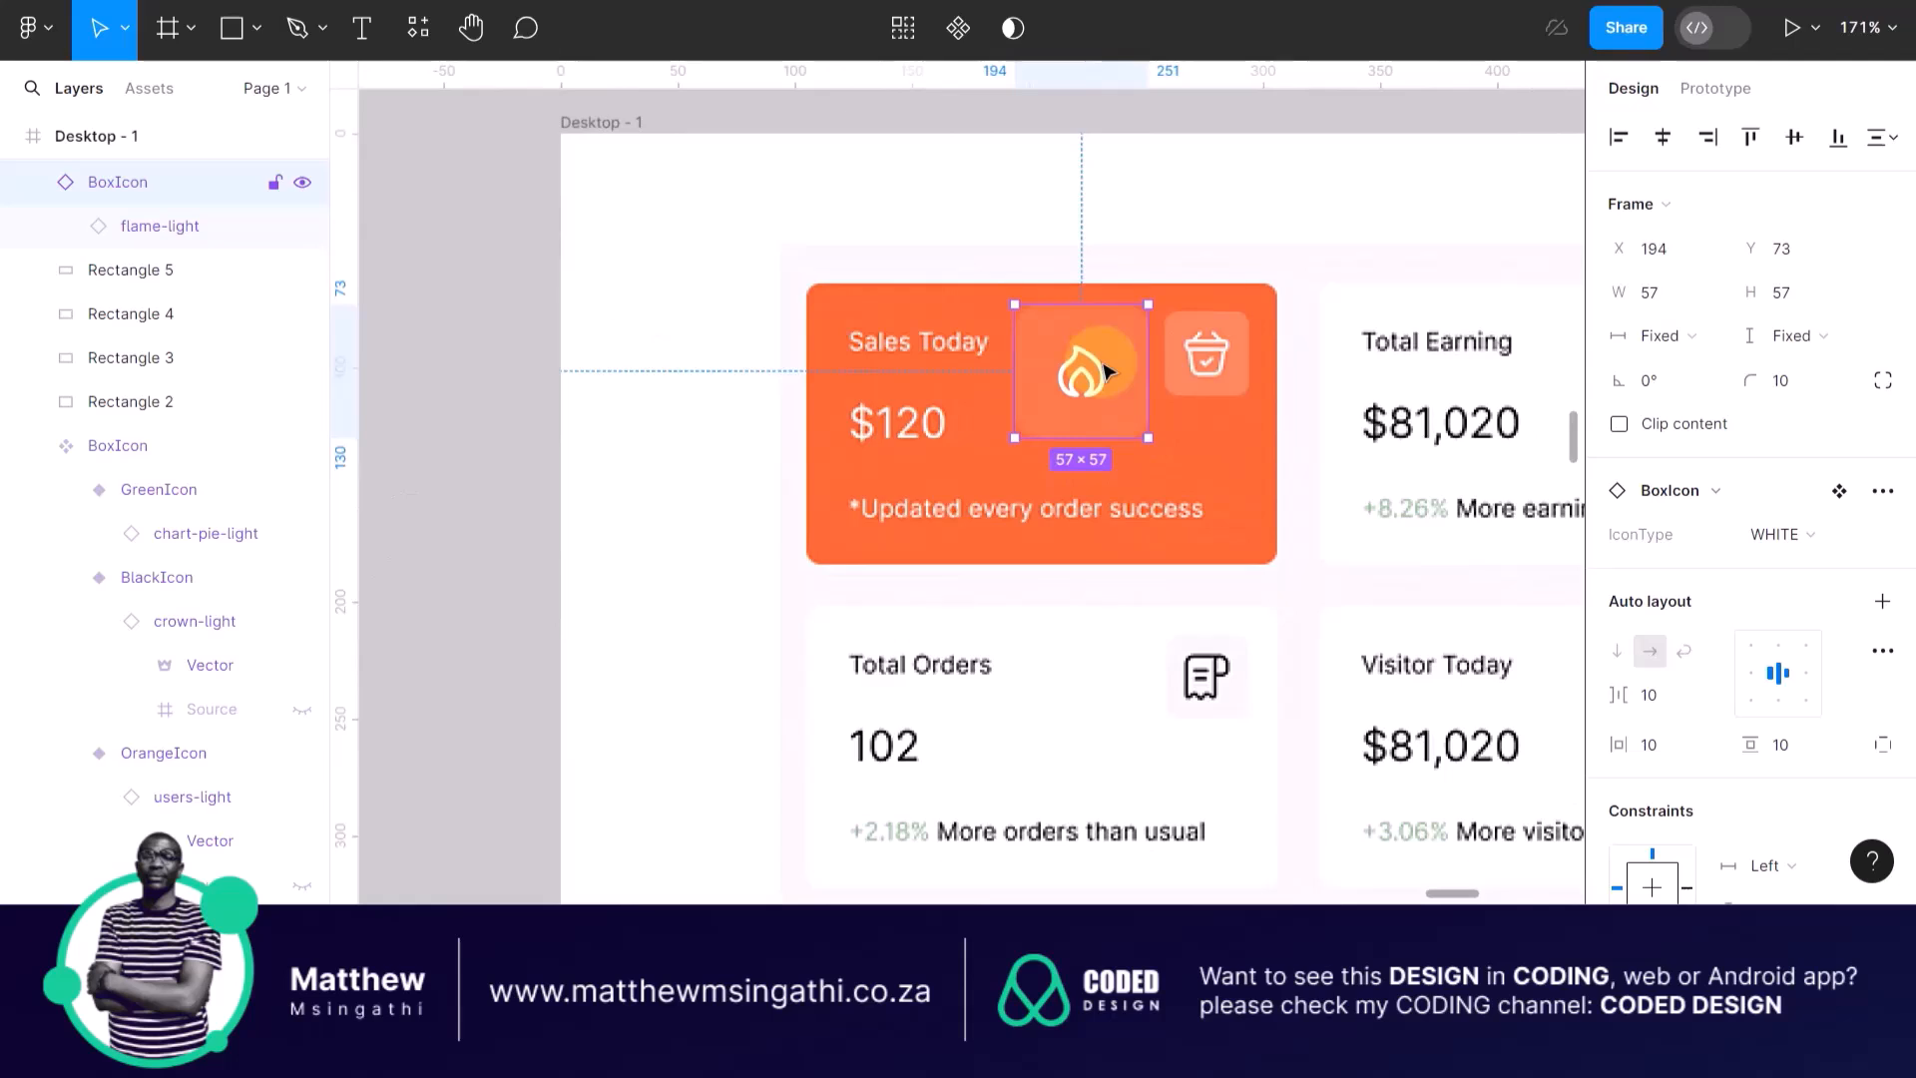
scroll(1104, 372, right, 3)
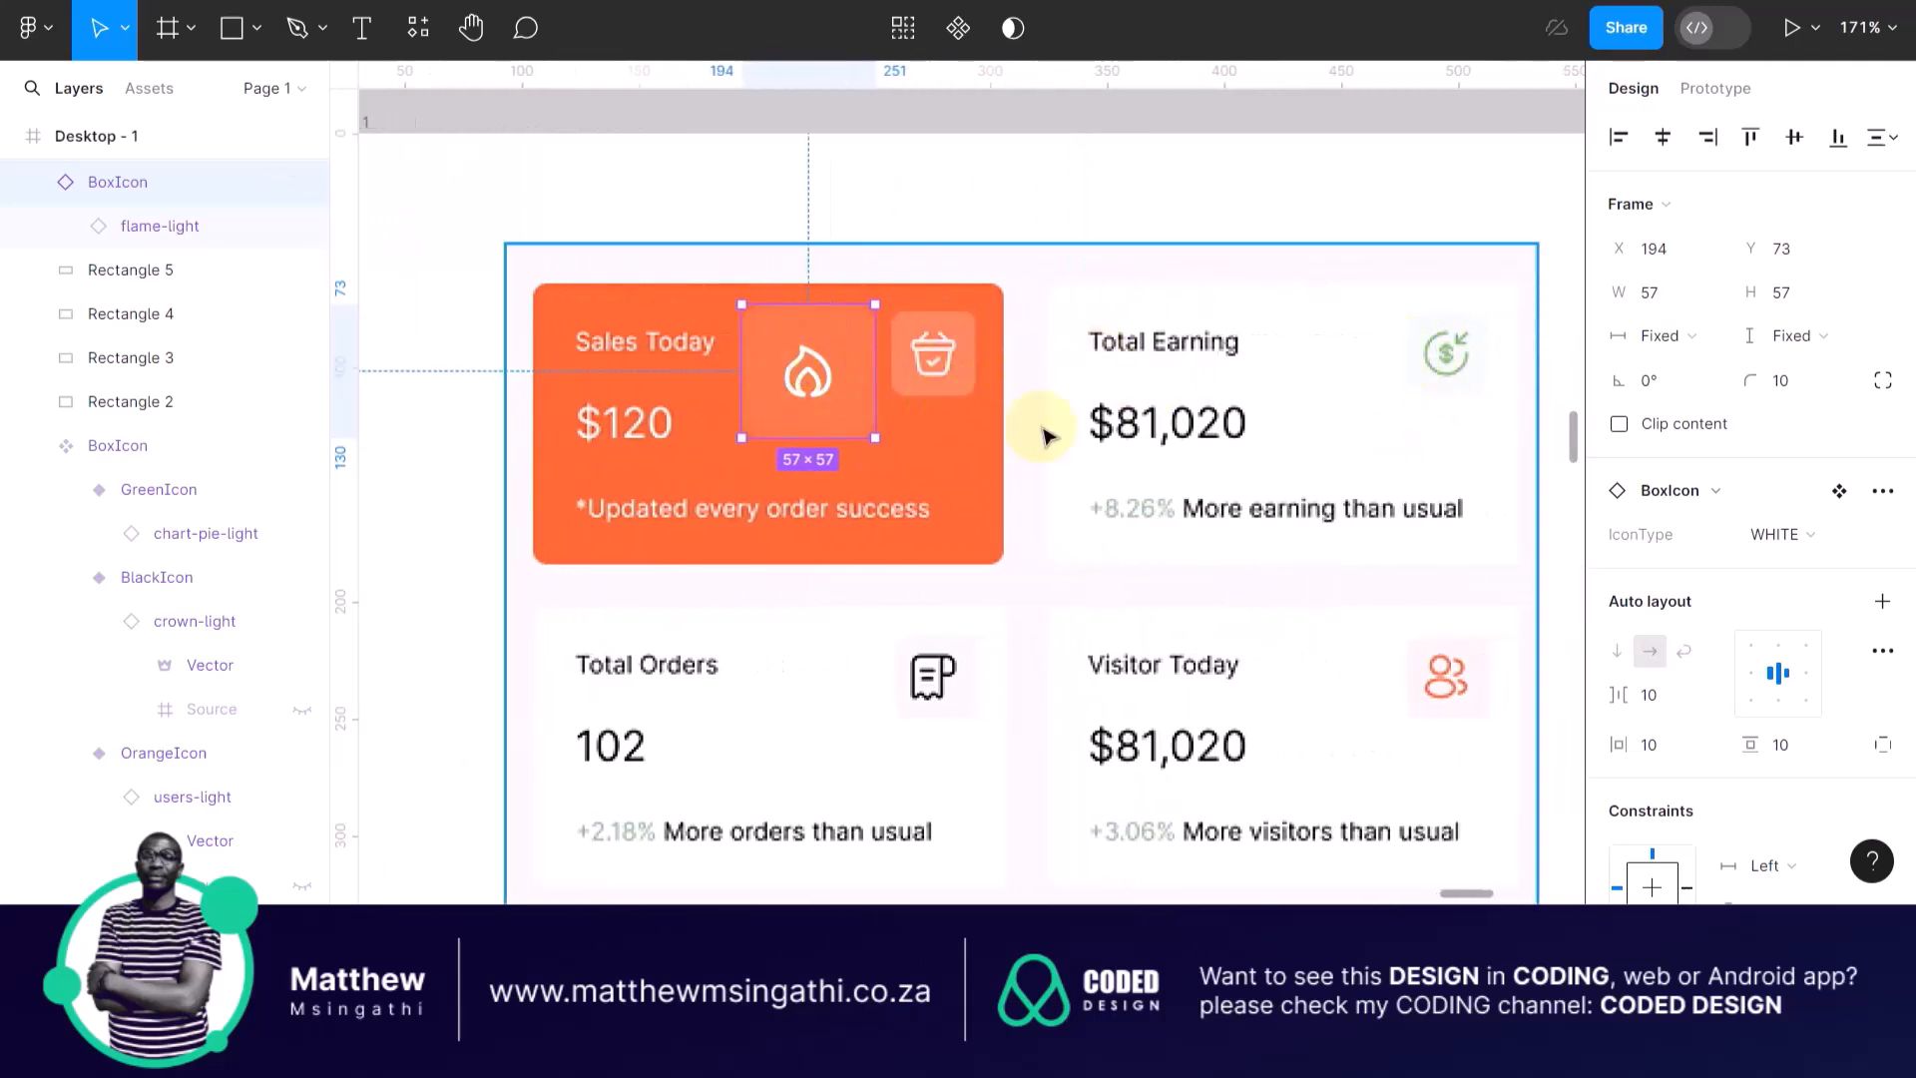
Paste a copy of the flame icon instance into Desktop - 1 and place it on the Total Earning card at about X 415, Y 73.
right_click(781, 384)
key(Escape)
scroll(799, 391, down, 5)
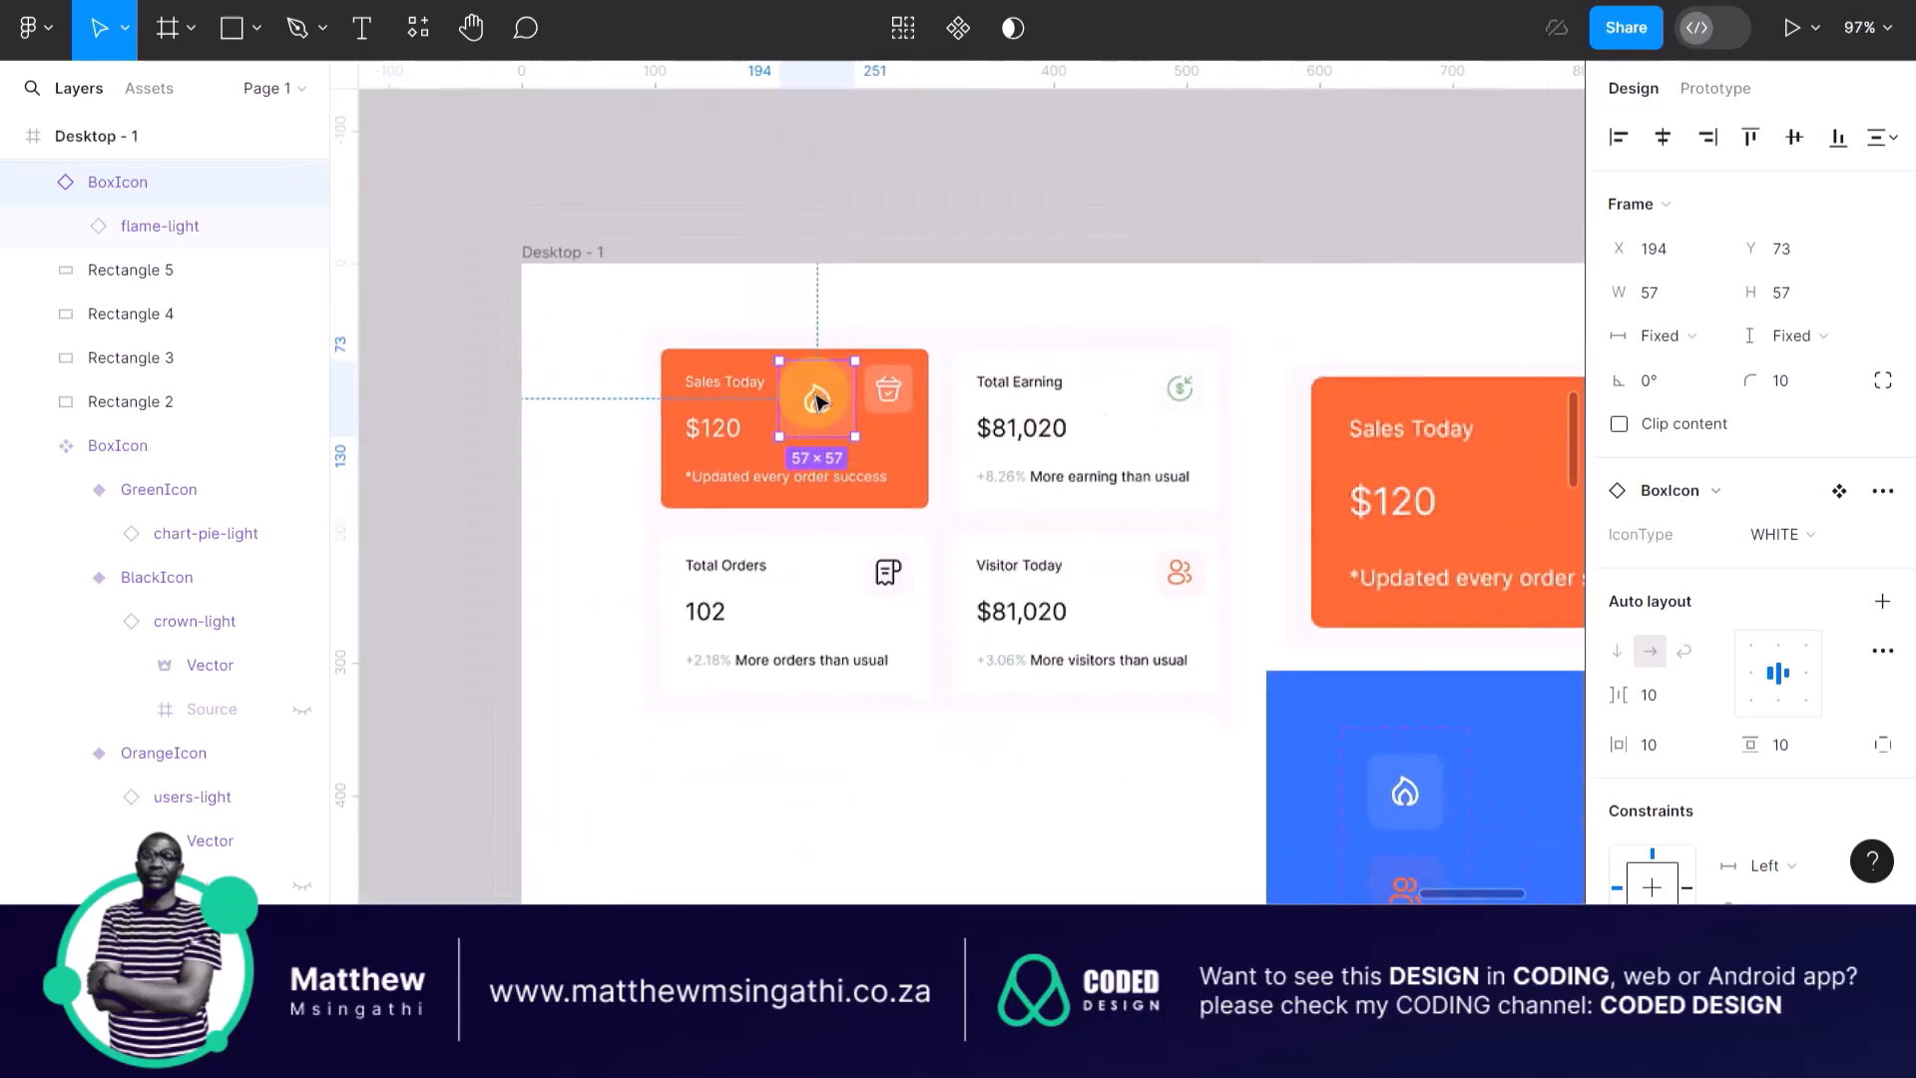
click(628, 304)
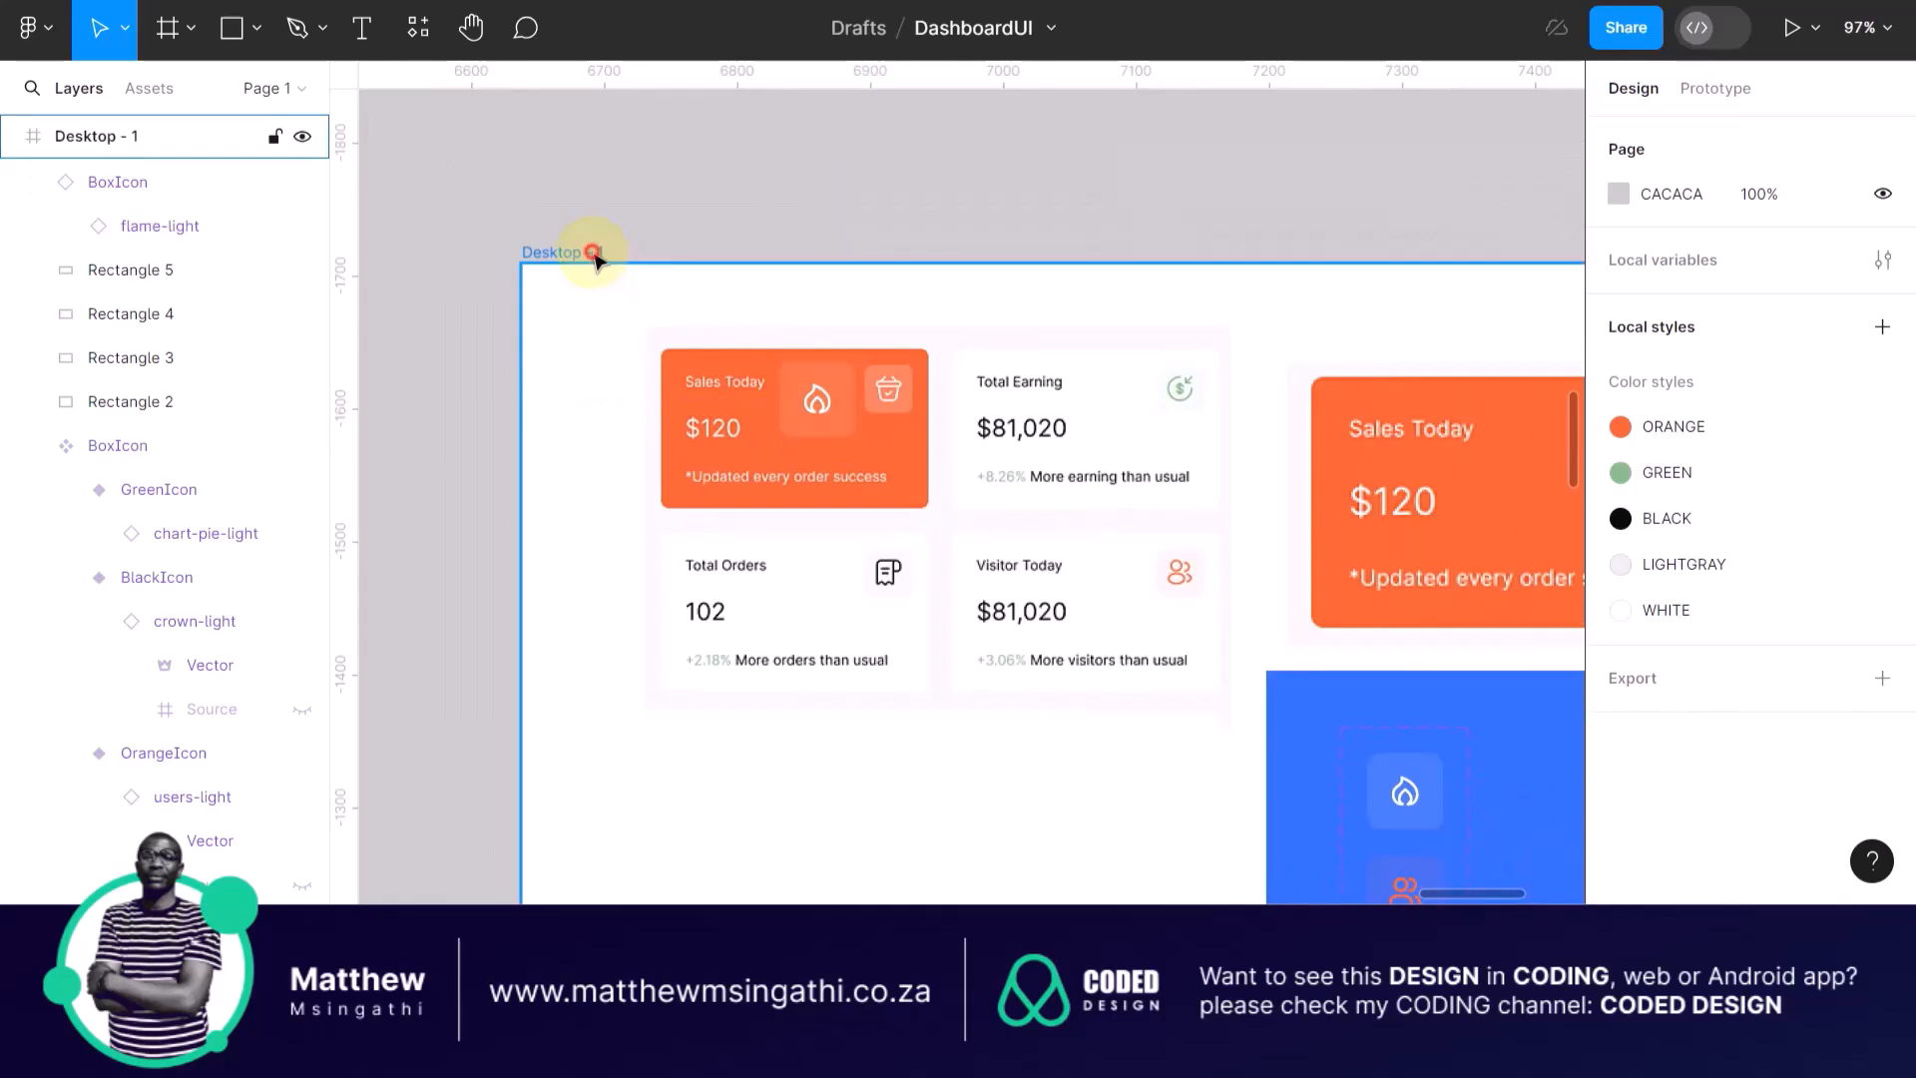
click(594, 256)
key(ctrl+v)
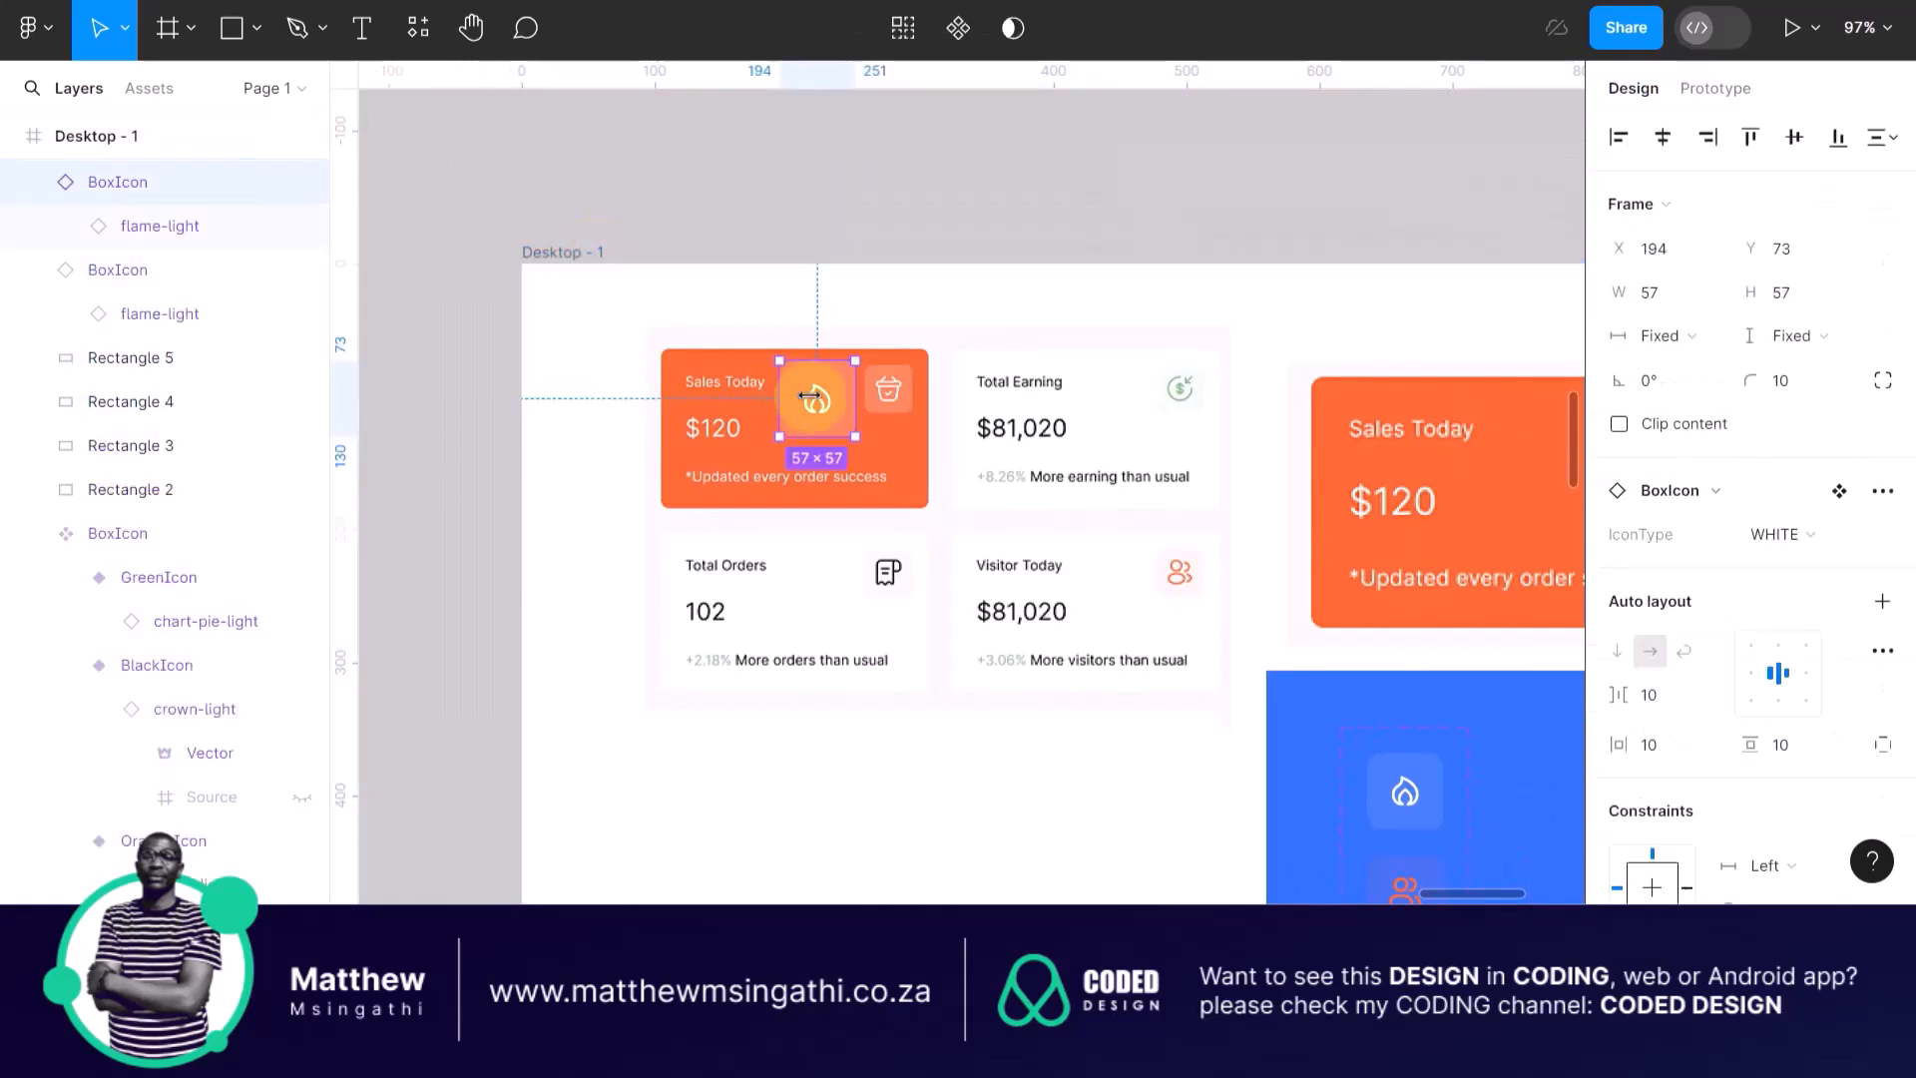
drag(836, 391, 1123, 387)
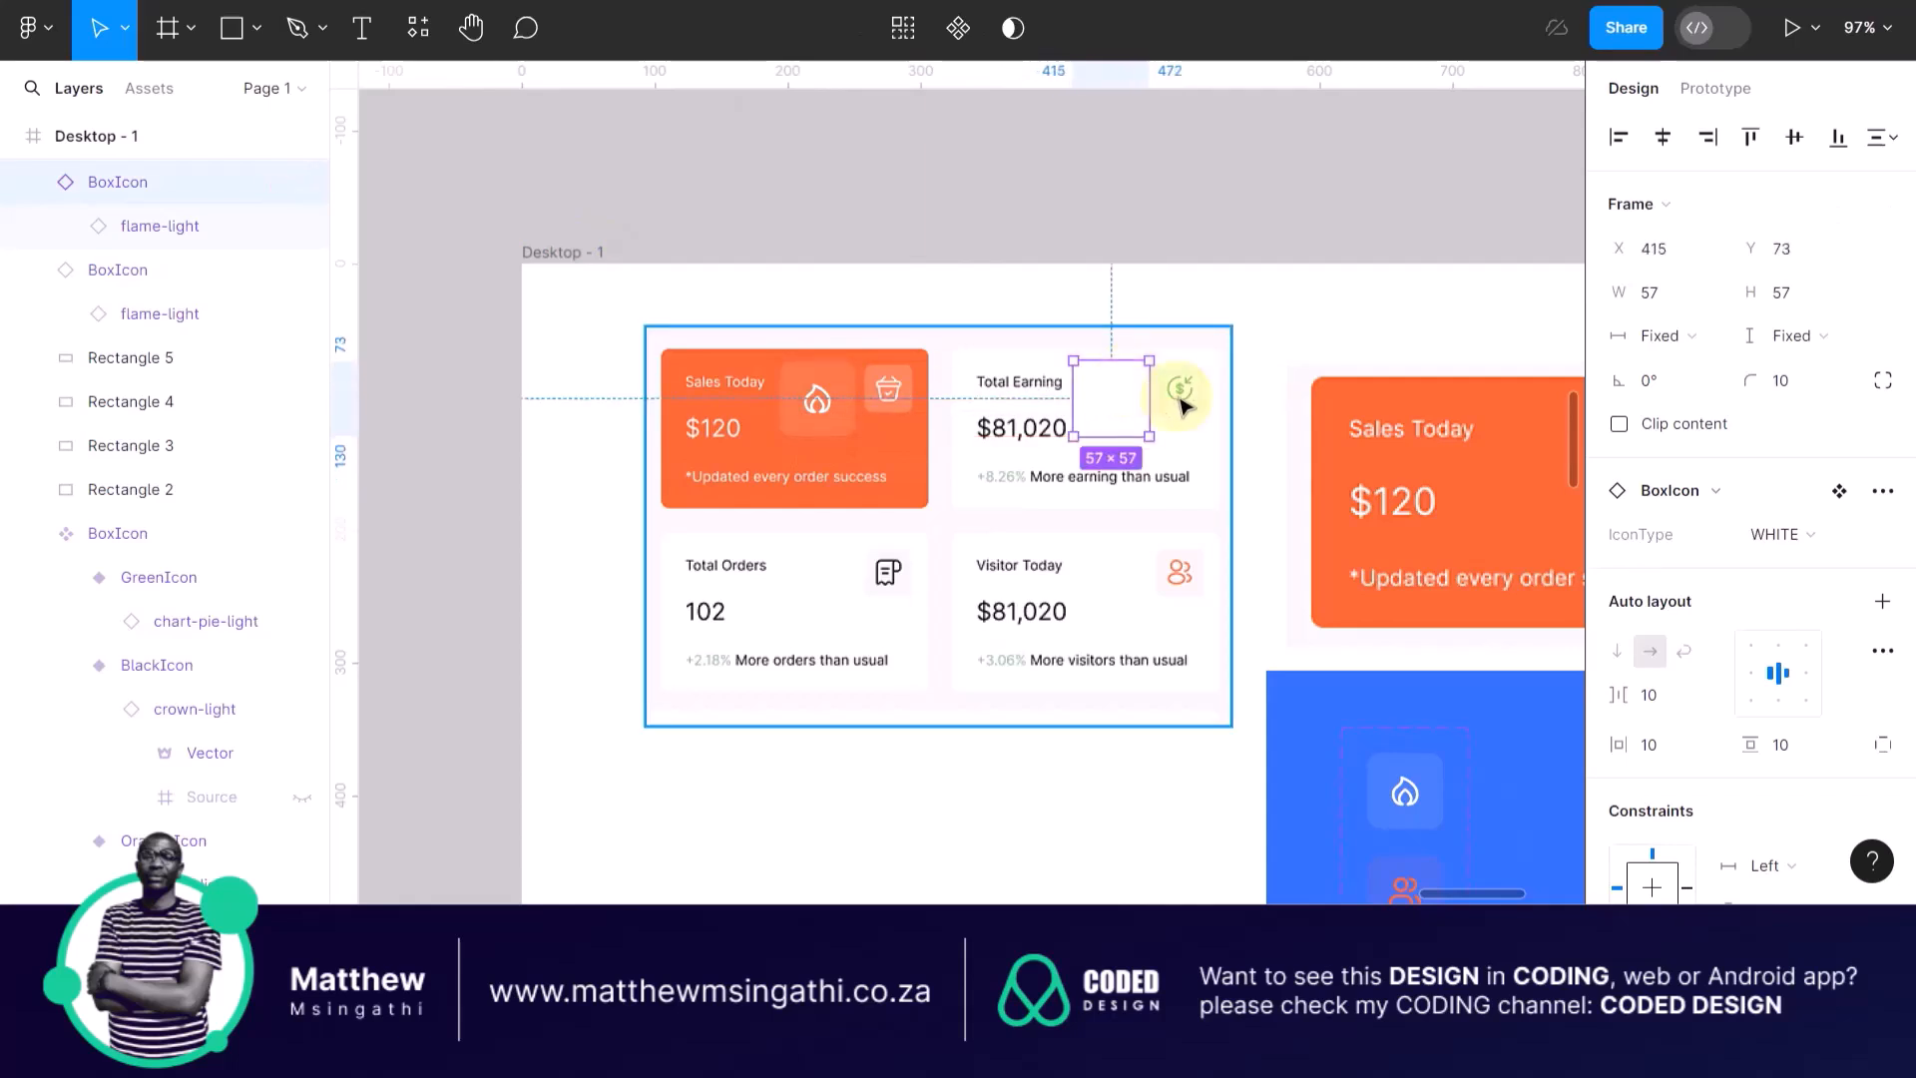
scroll(1185, 391, up, 5)
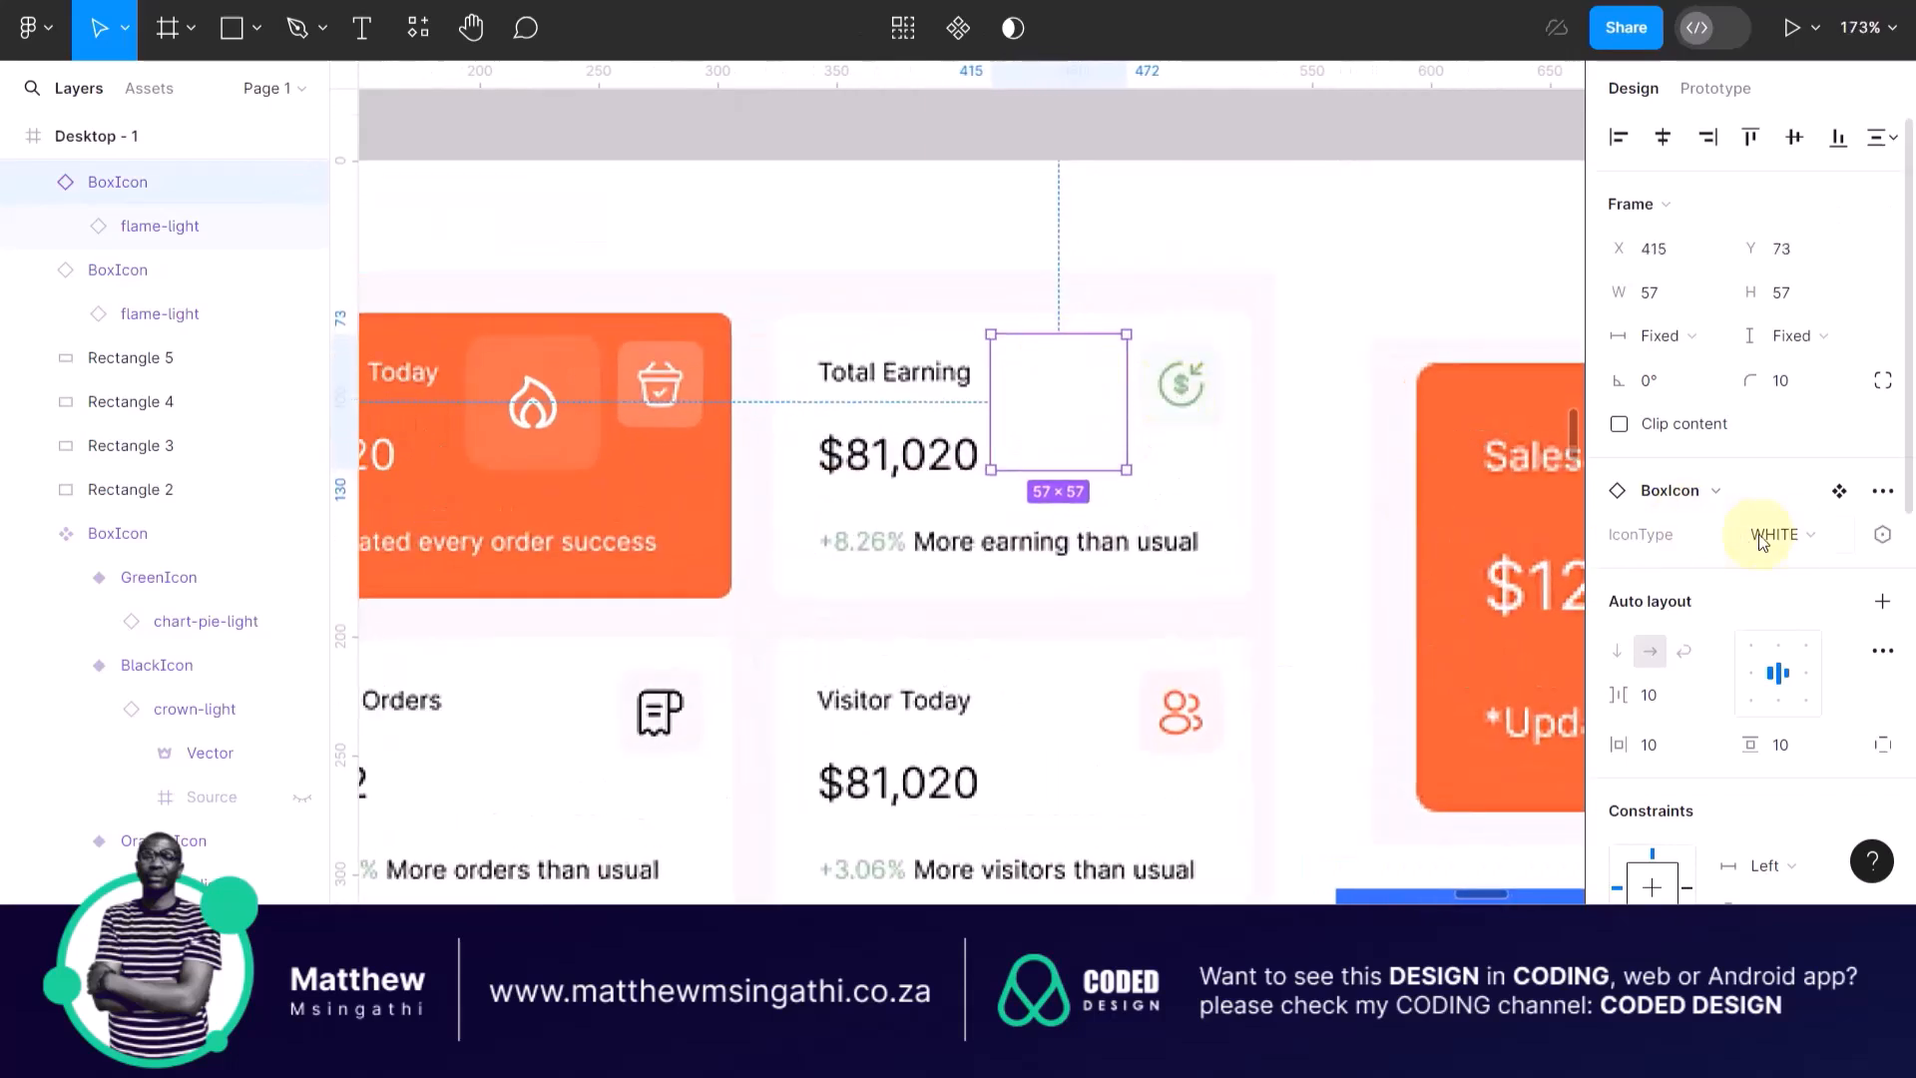
Set the IconType of the BoxIcon instance on the Total Earning card to GreenIcon.
click(1834, 537)
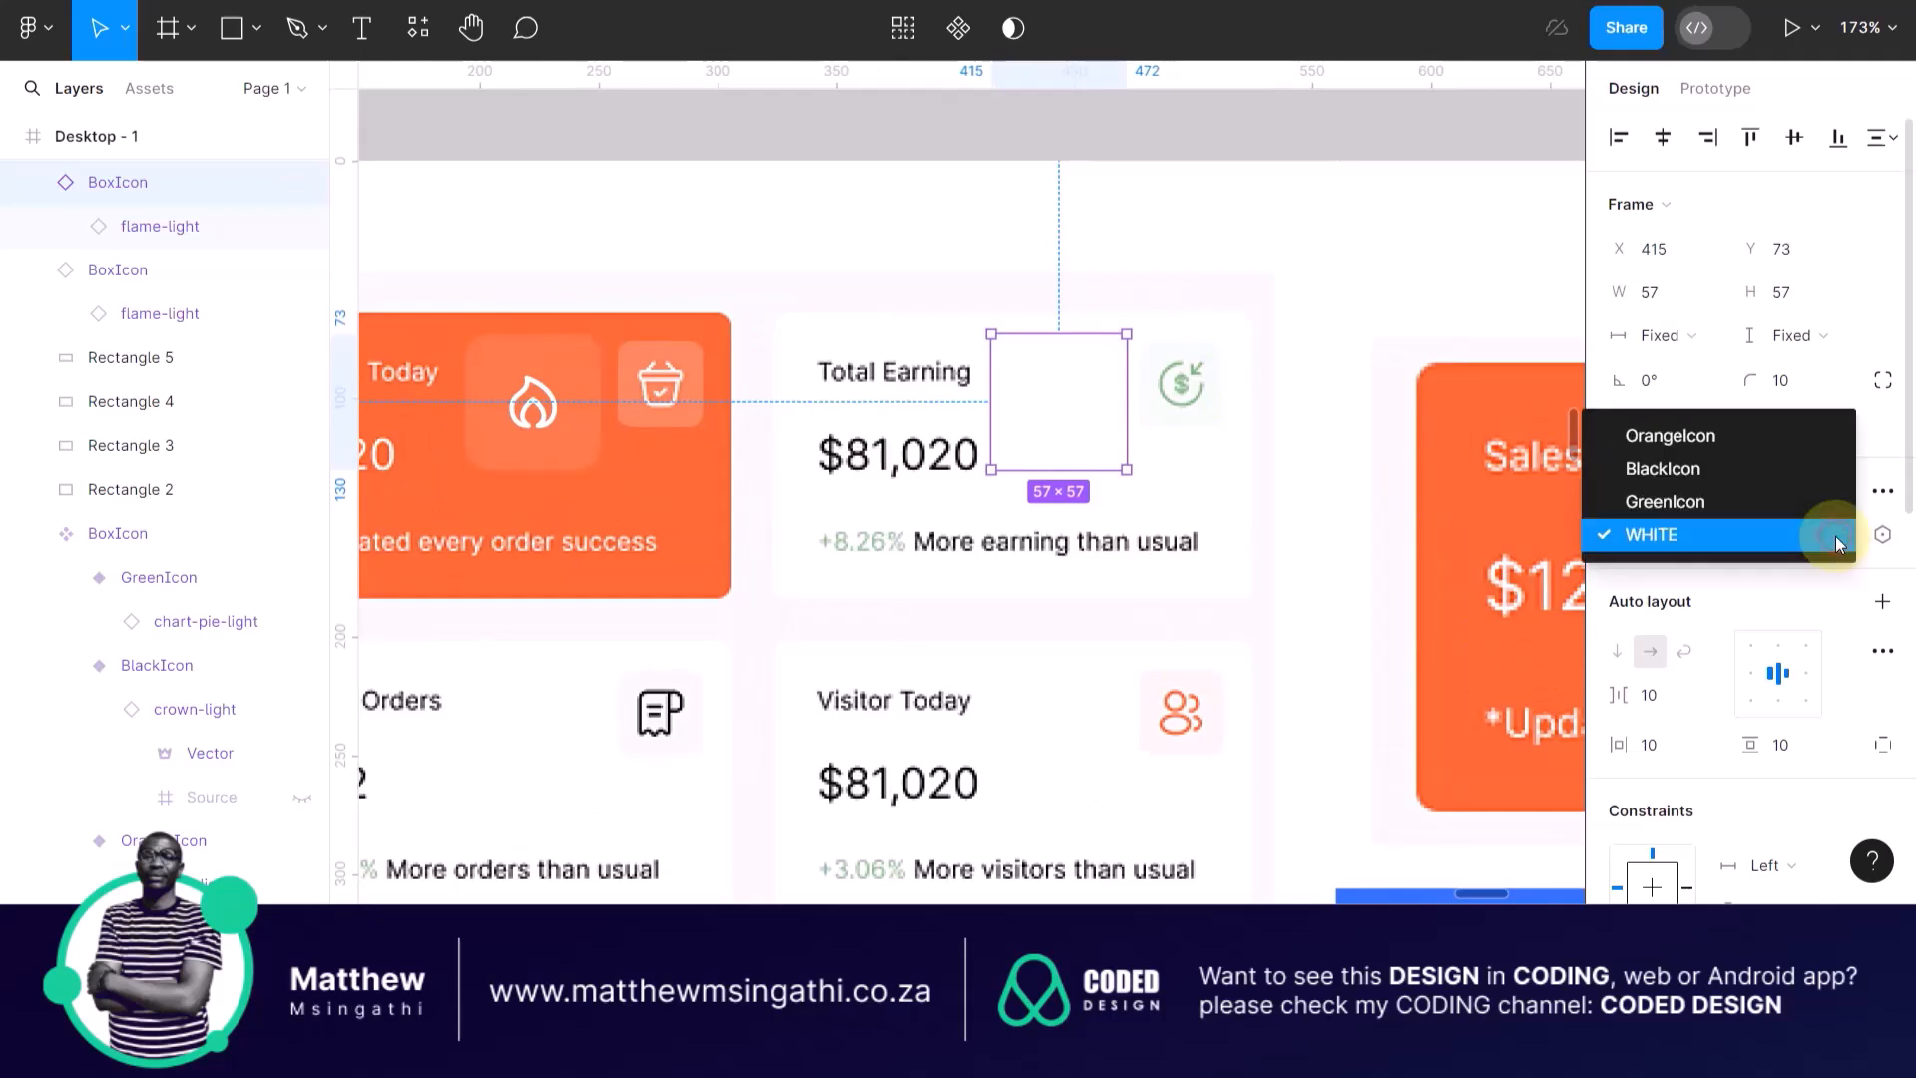
click(1679, 503)
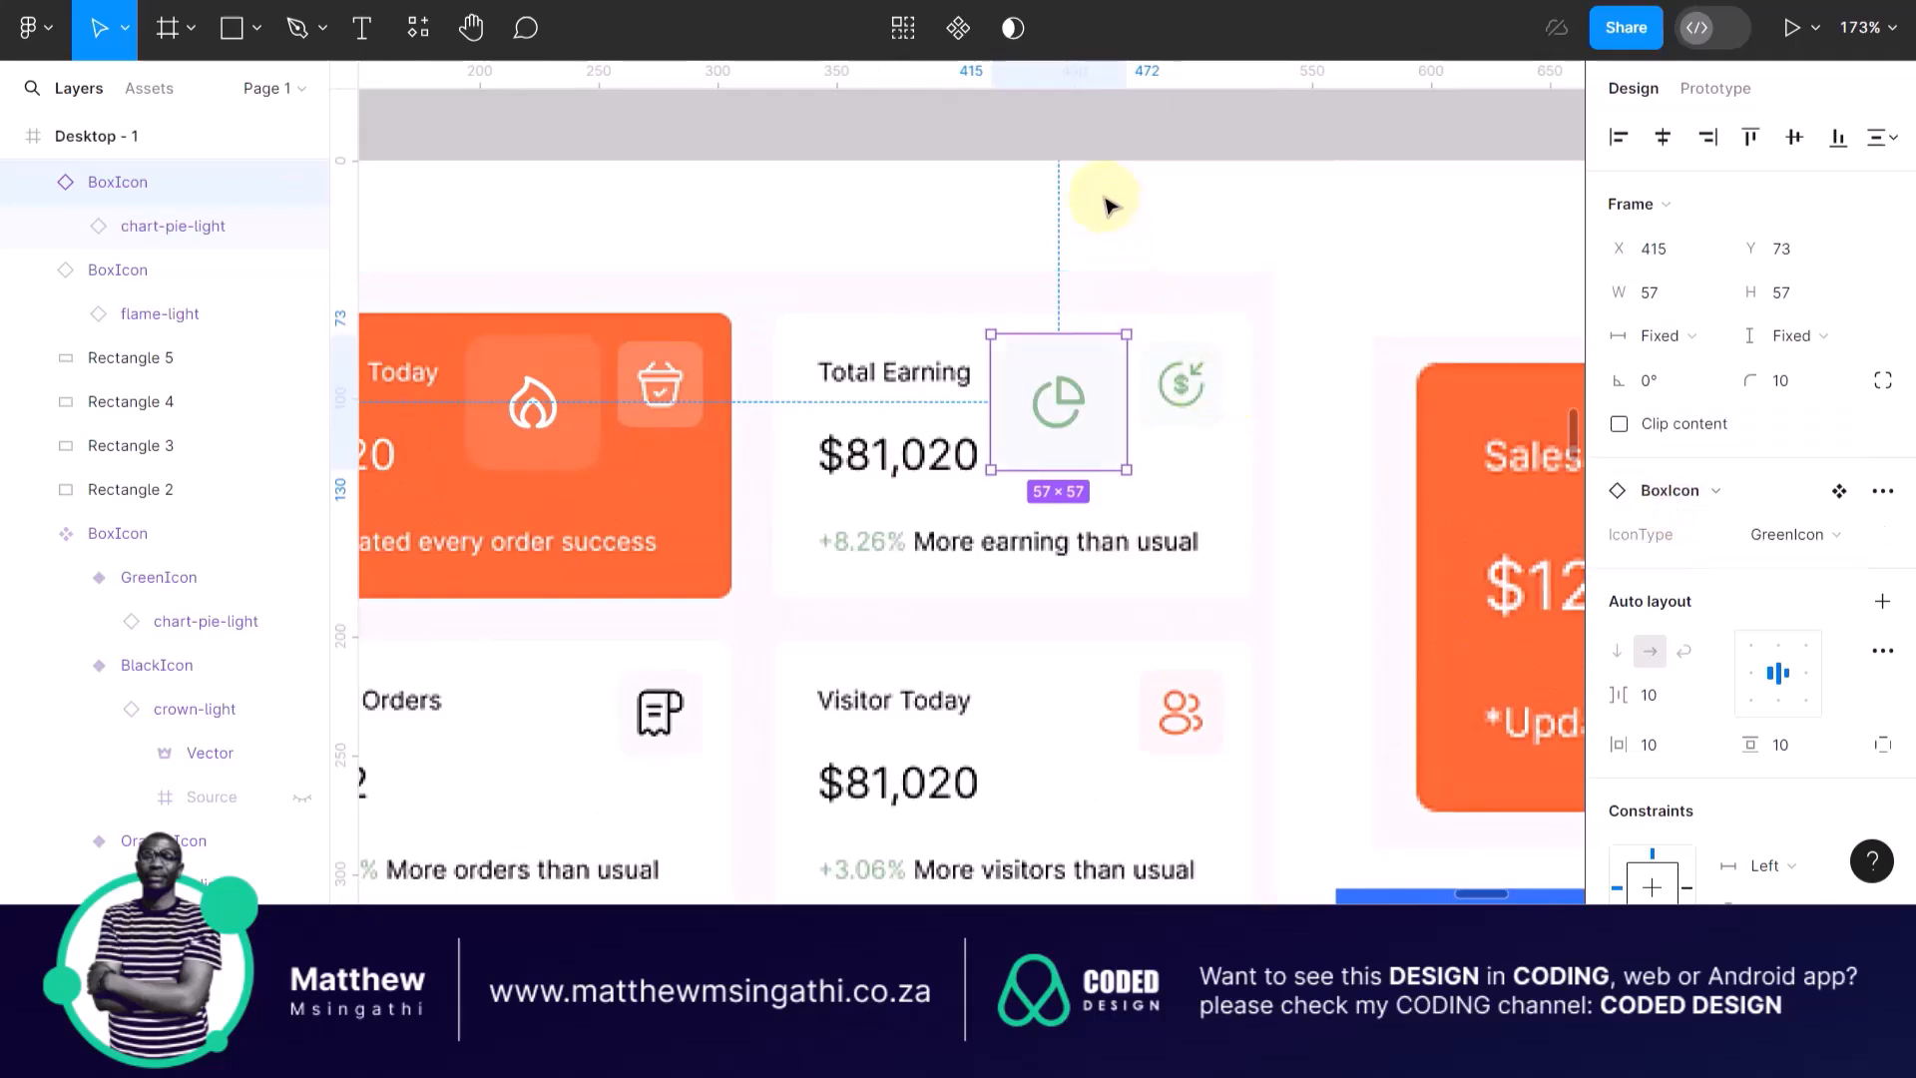
scroll(1087, 317, down, 3)
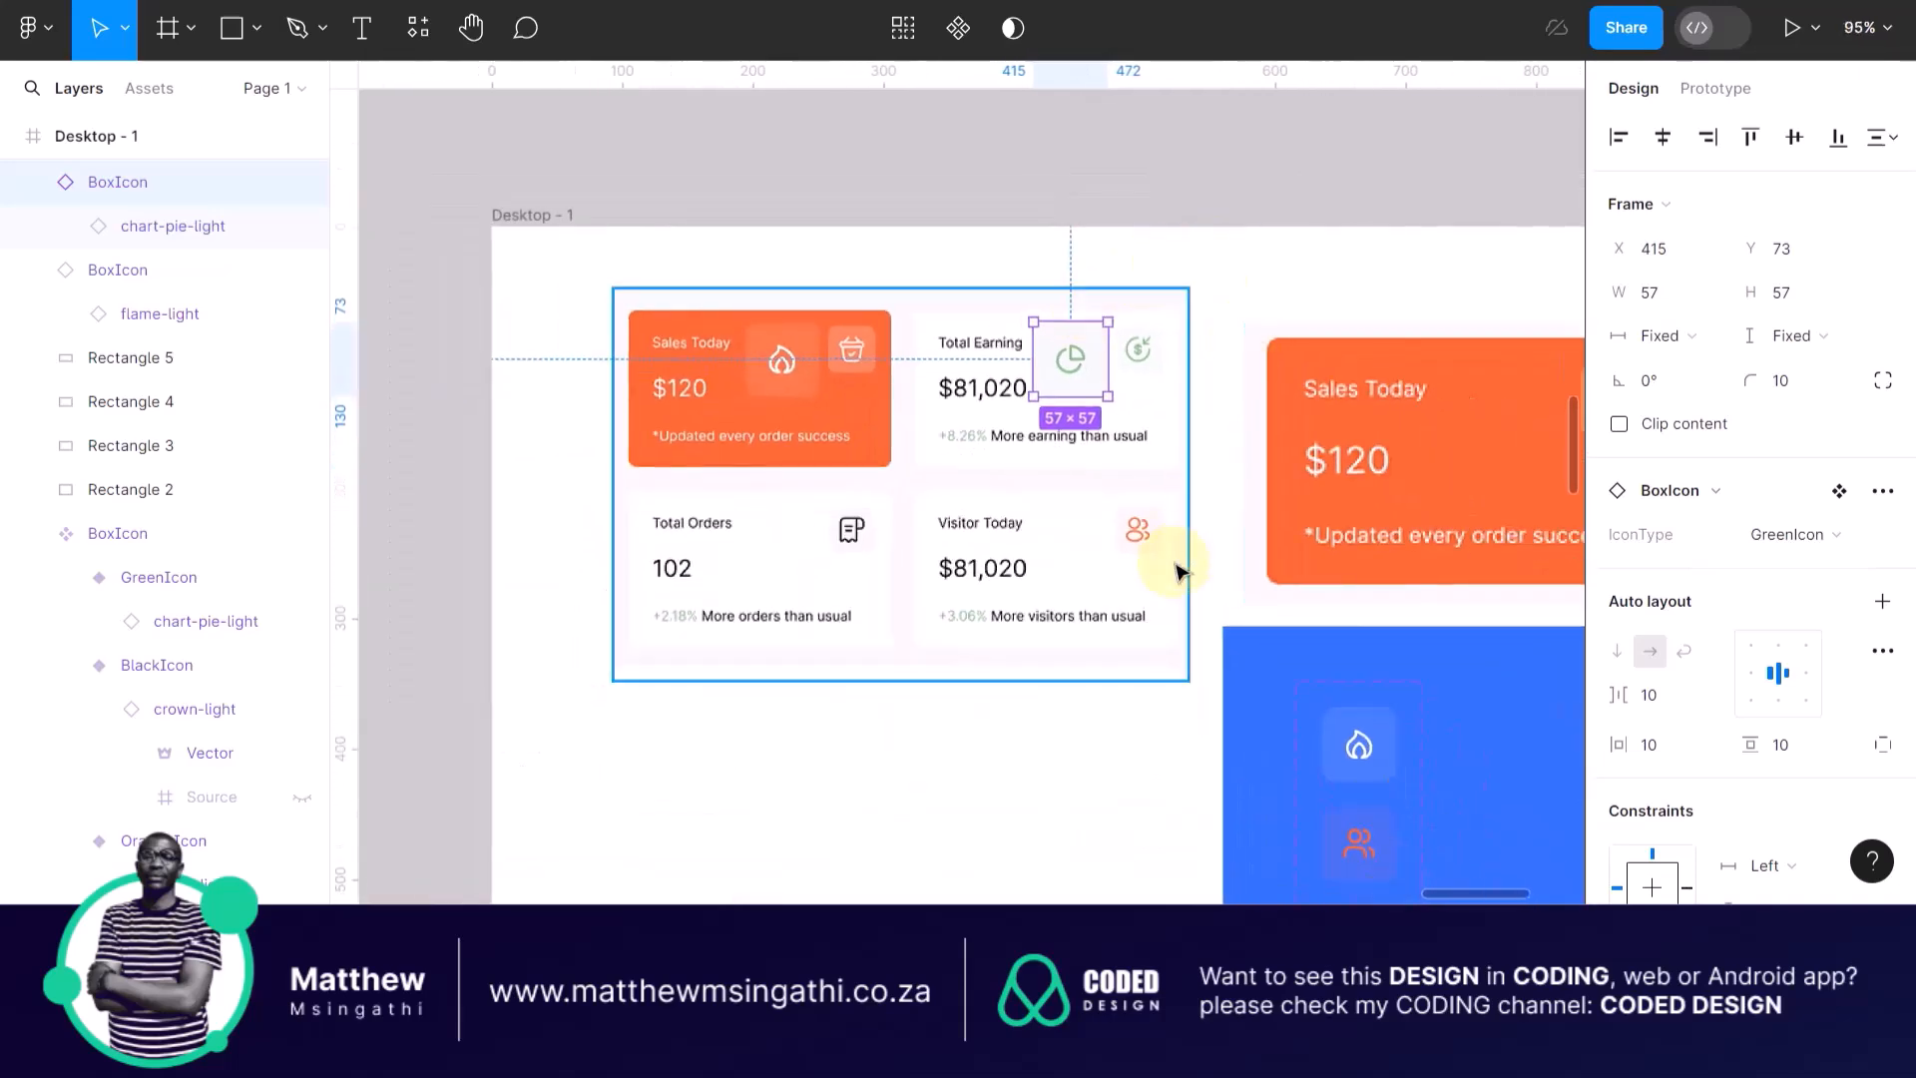
Paste a copy of the green chart icon instance and place it on the Visitor Today card at about X 415, Y 214.
click(1230, 359)
click(1094, 354)
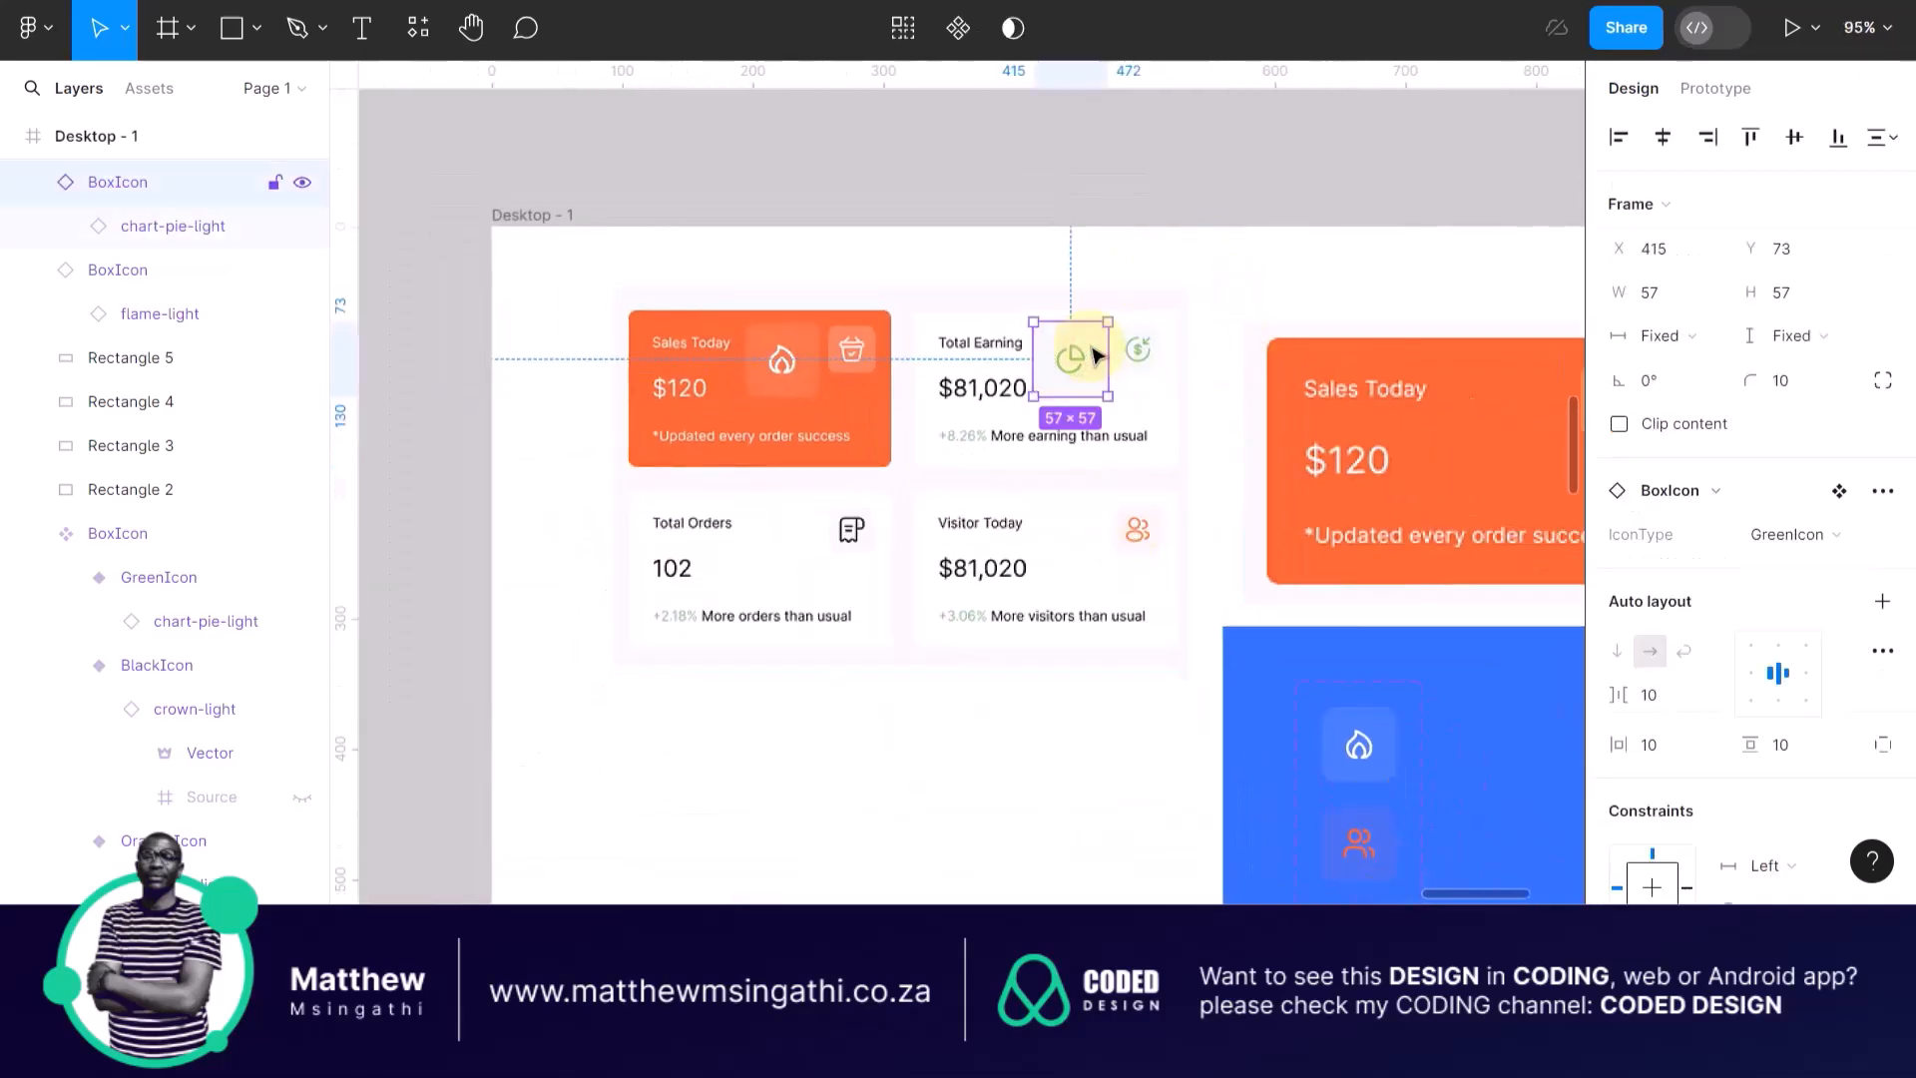
click(932, 258)
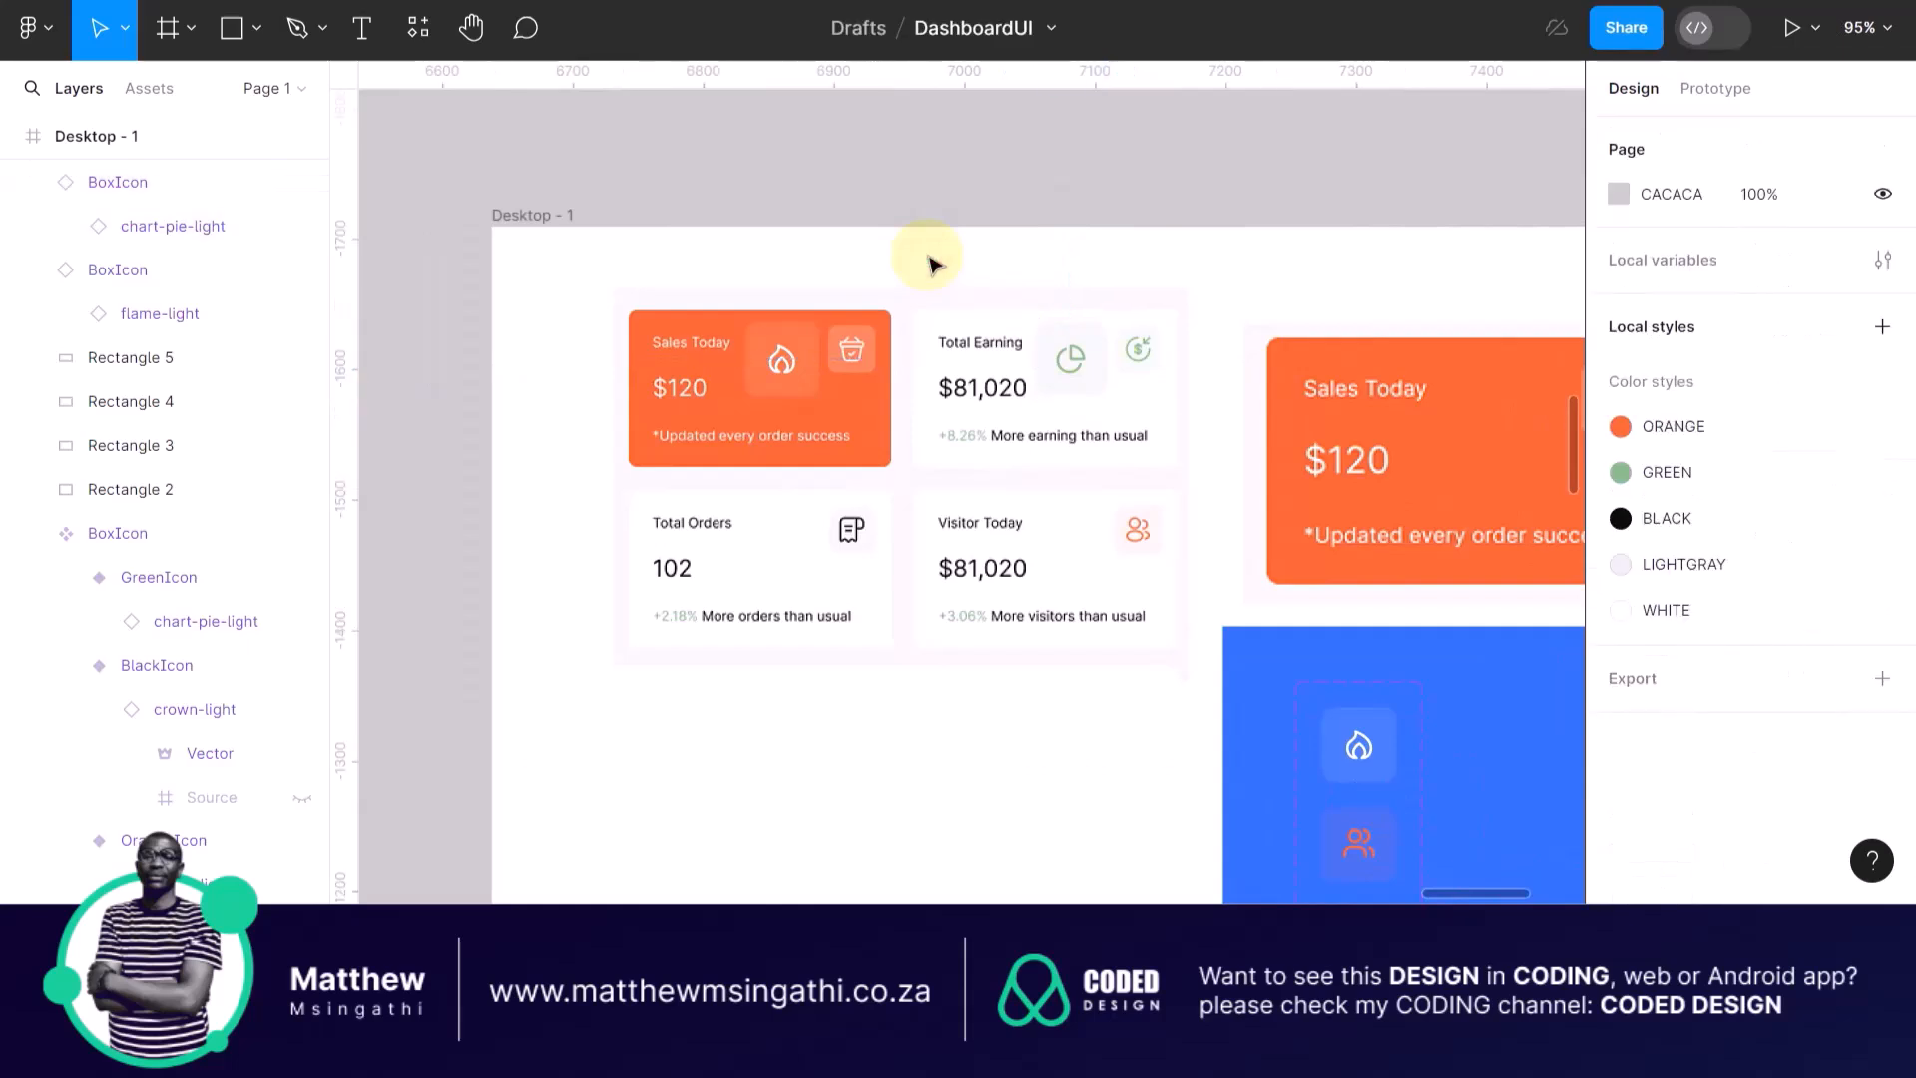
key(ctrl+v)
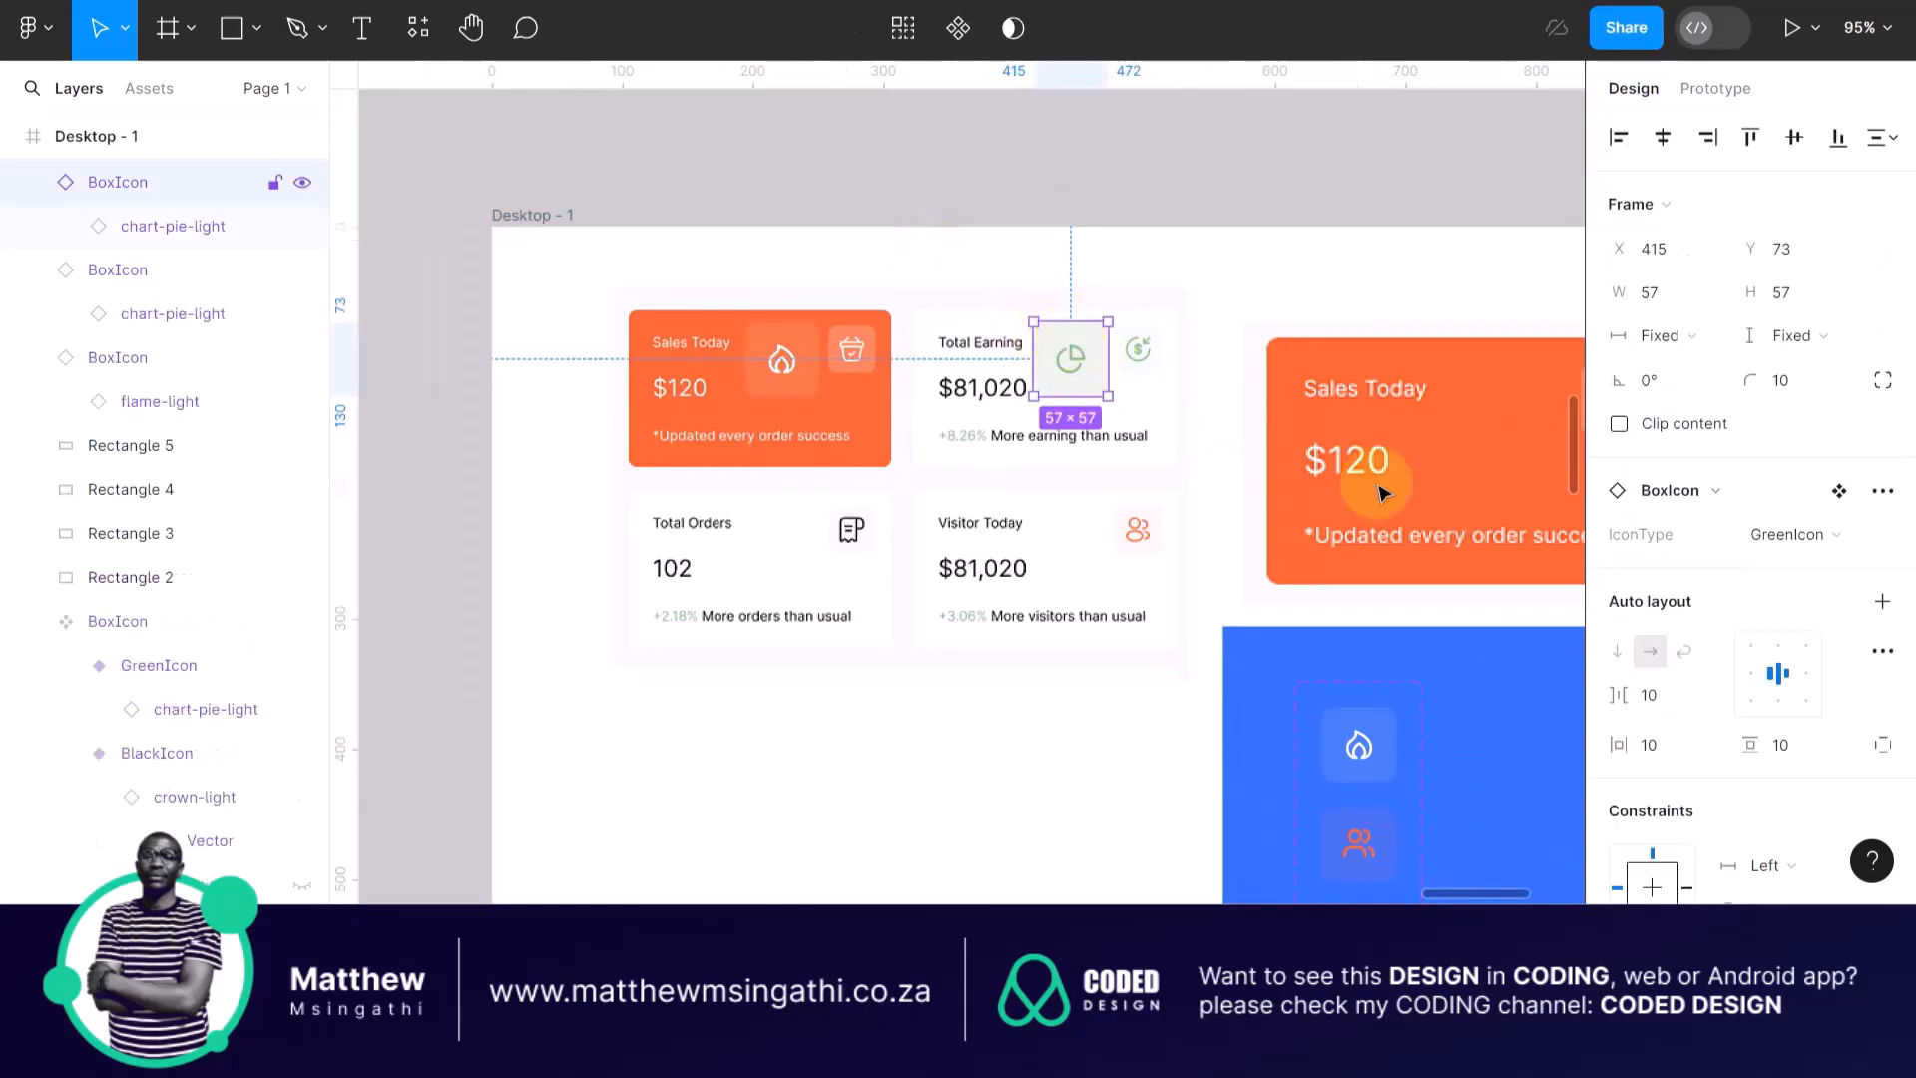
drag(1108, 359, 1089, 536)
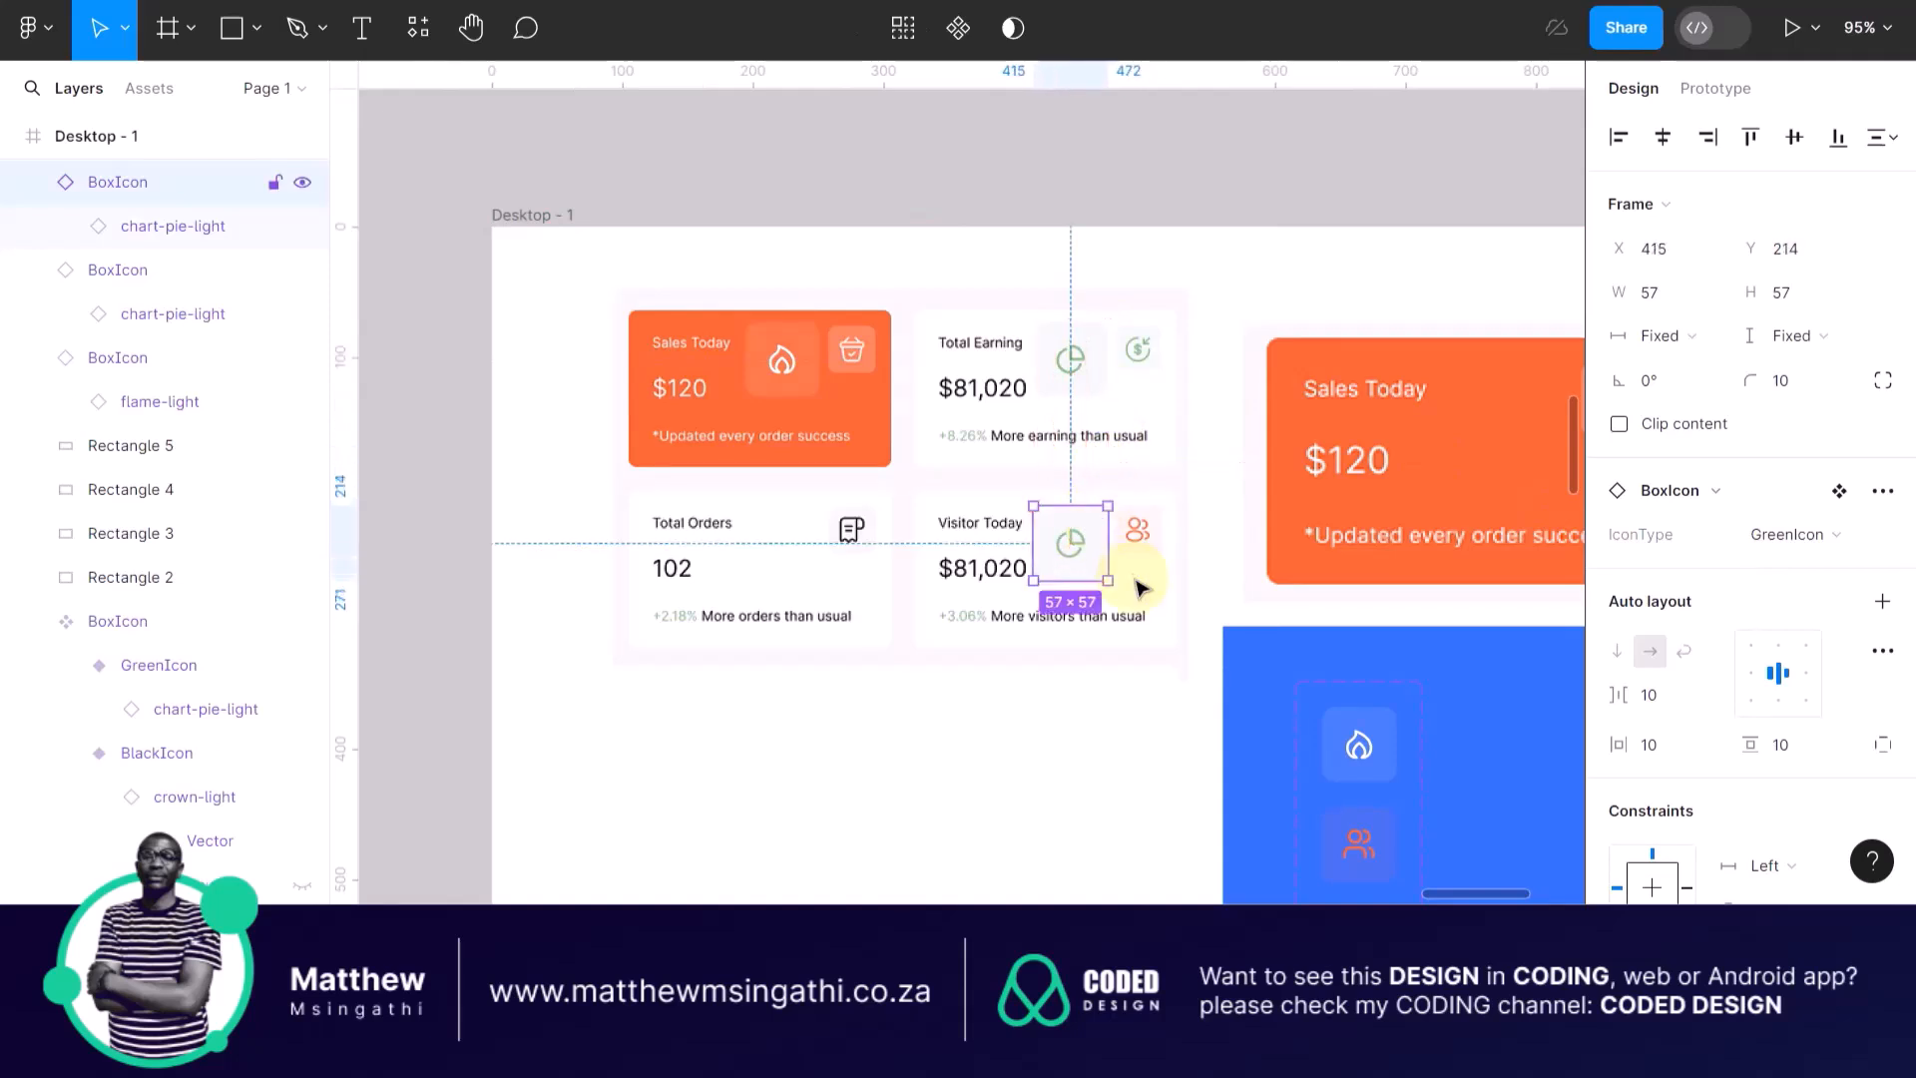
Set the IconType of the icon instance on the Visitor Today card to OrangeIcon.
scroll(1133, 576, up, 5)
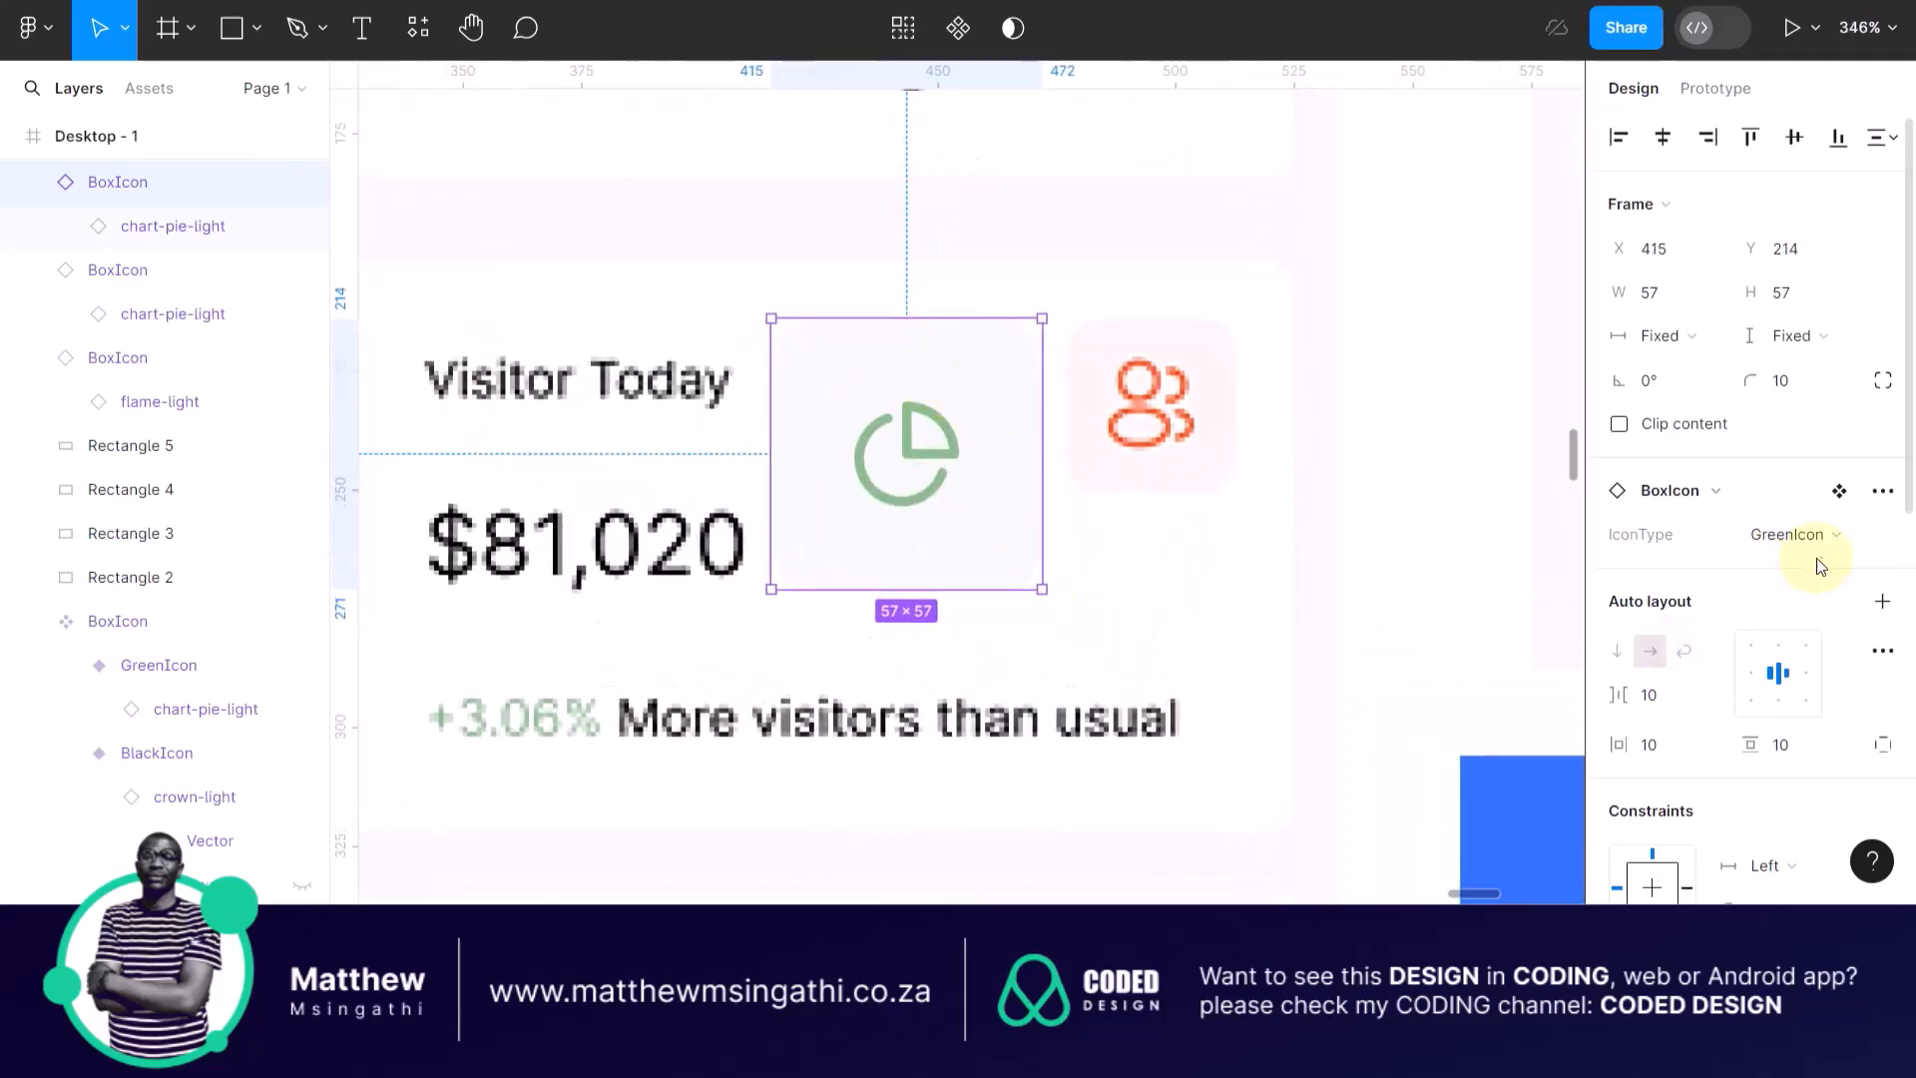
click(1838, 536)
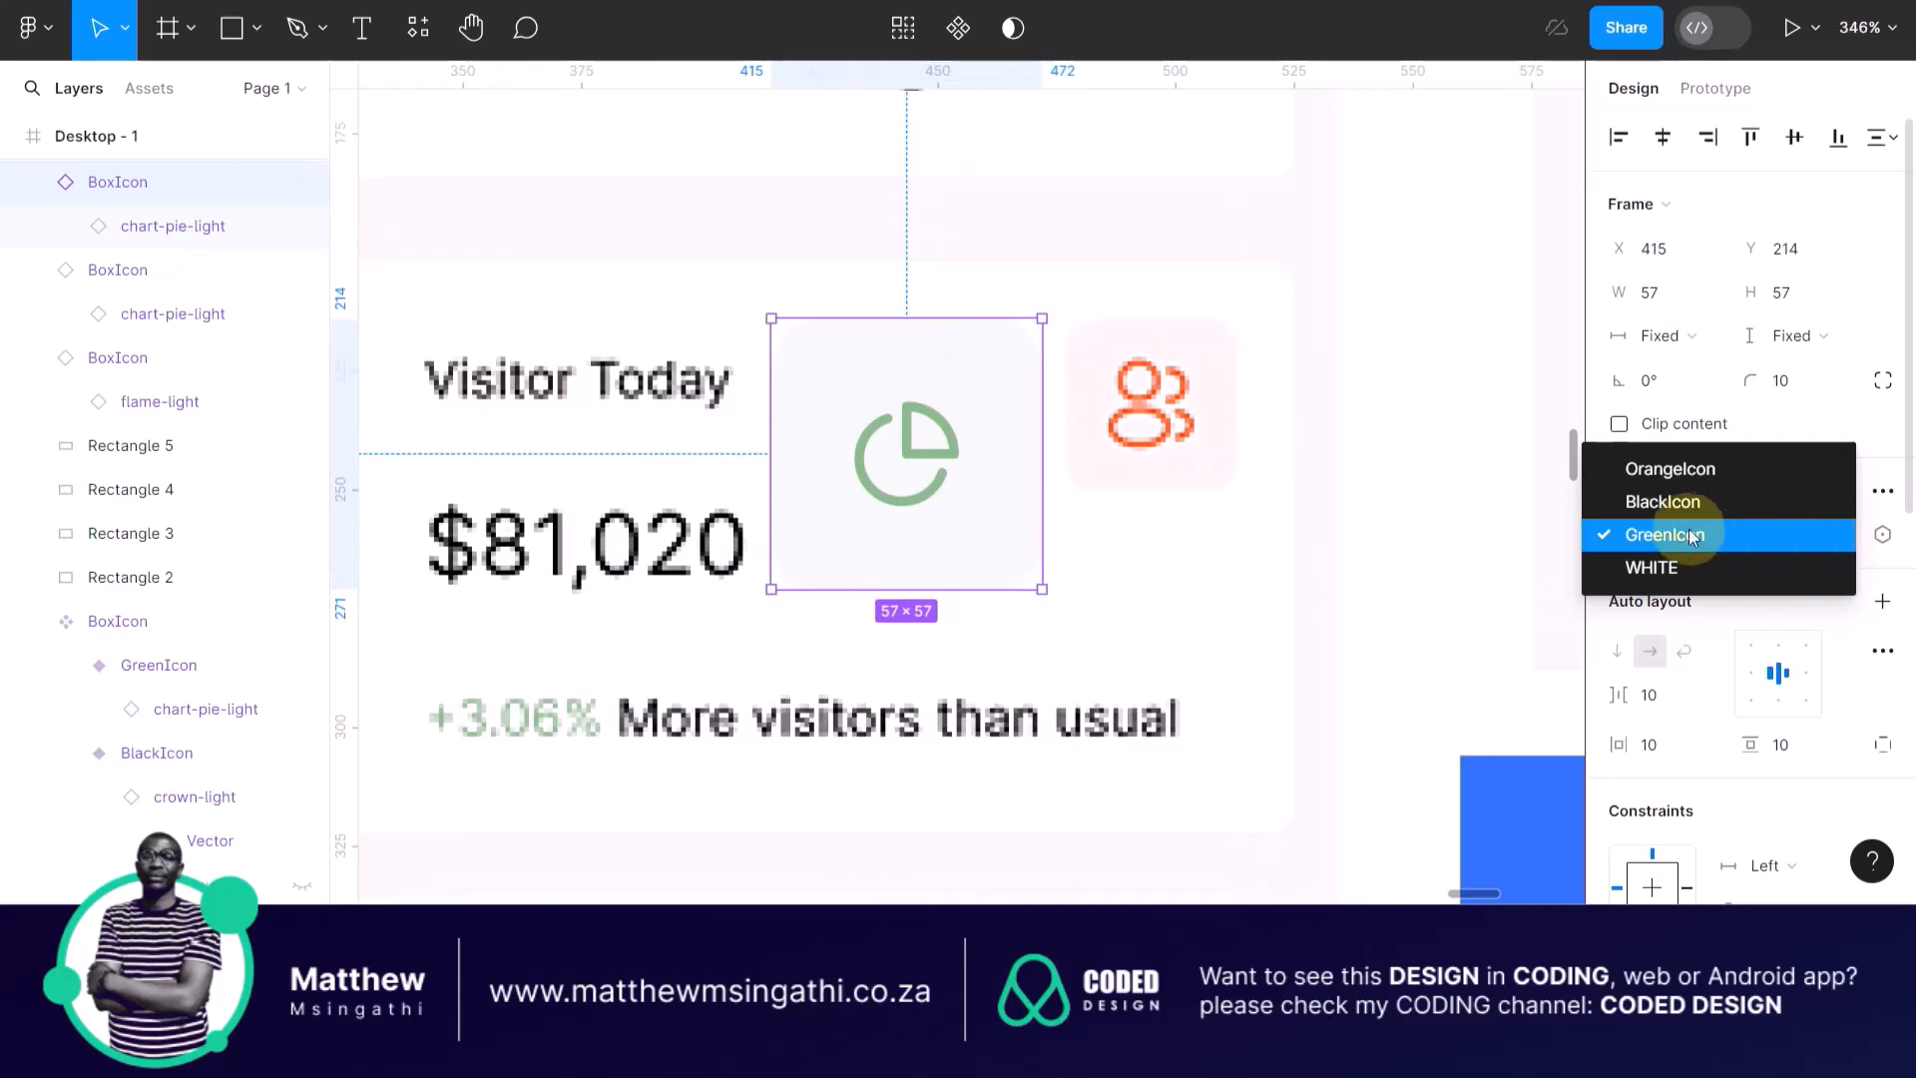
click(1646, 468)
Duplicate the orange icon instance onto the Total Orders card at about X 204, Y 213, and set its IconType to BlackIcon.
scroll(1272, 529, down, 10)
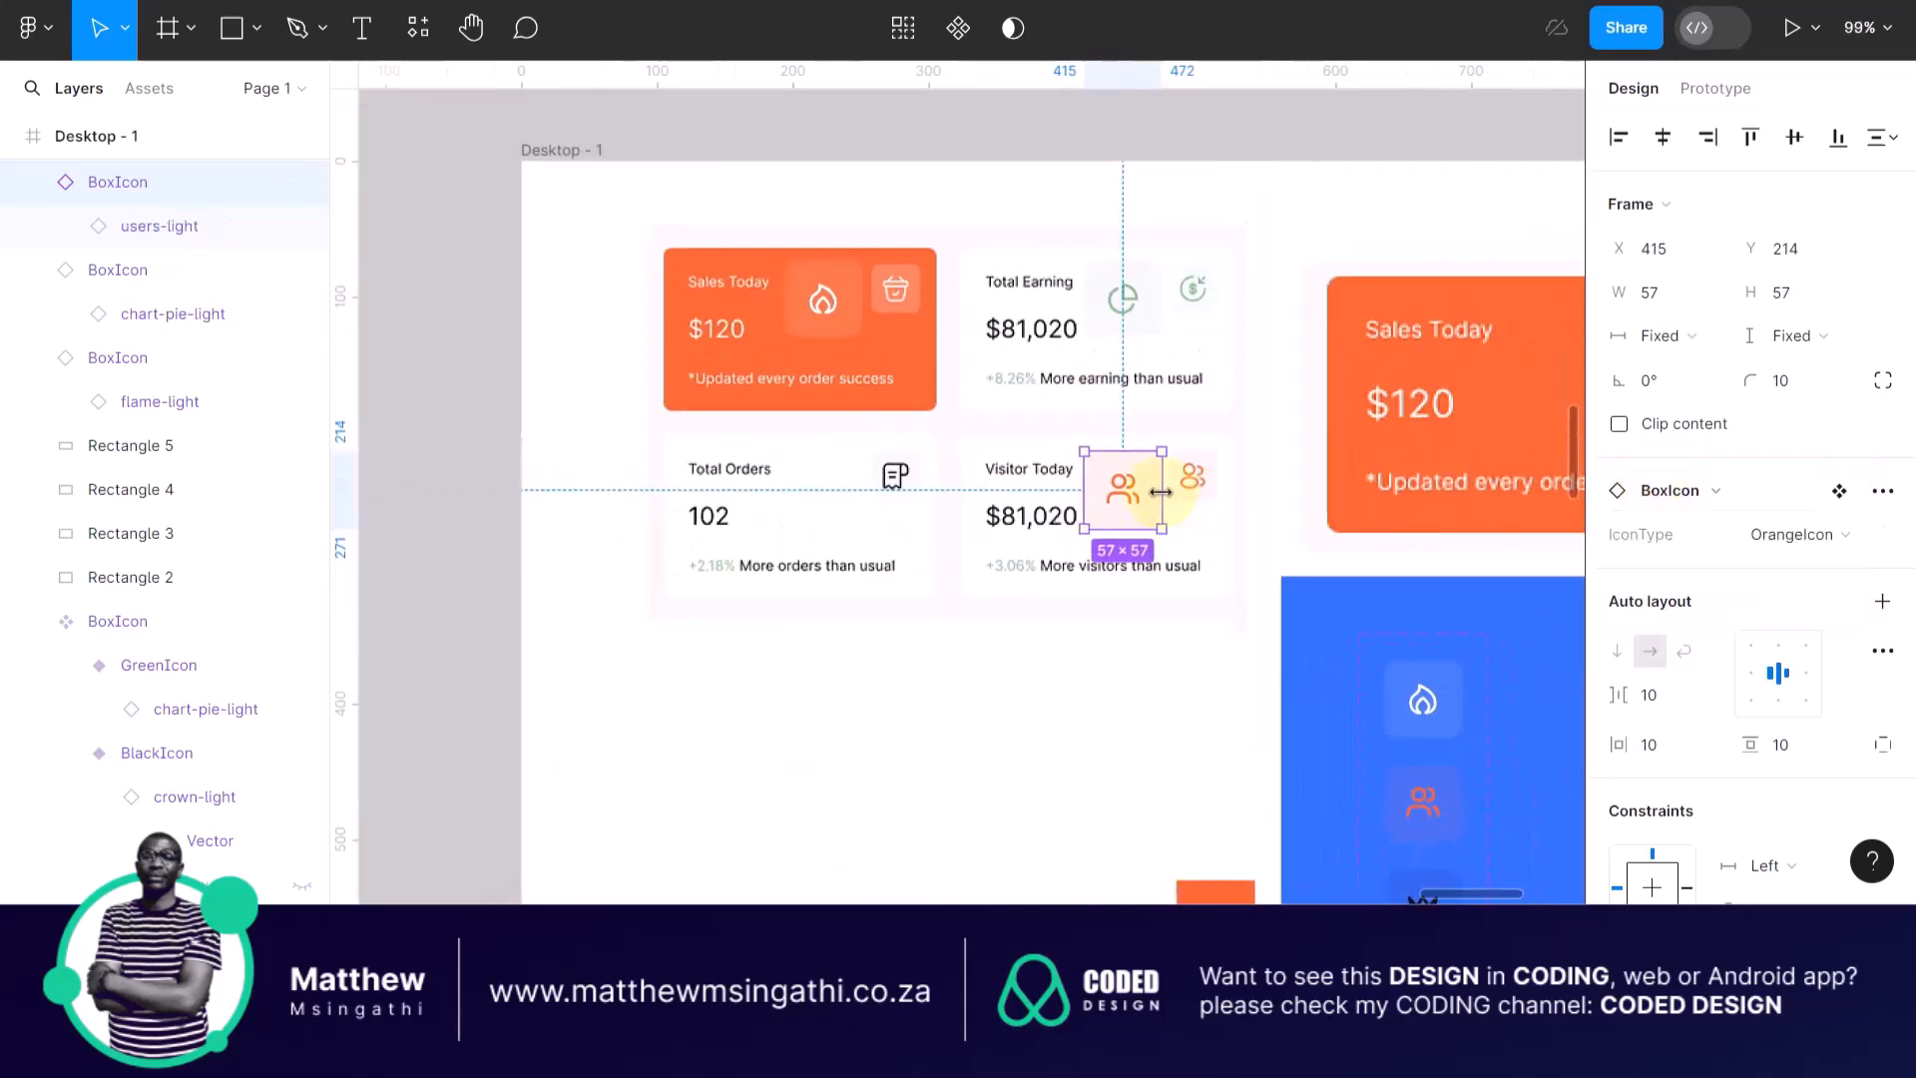
drag(1124, 483, 869, 471)
scroll(869, 471, up, 10)
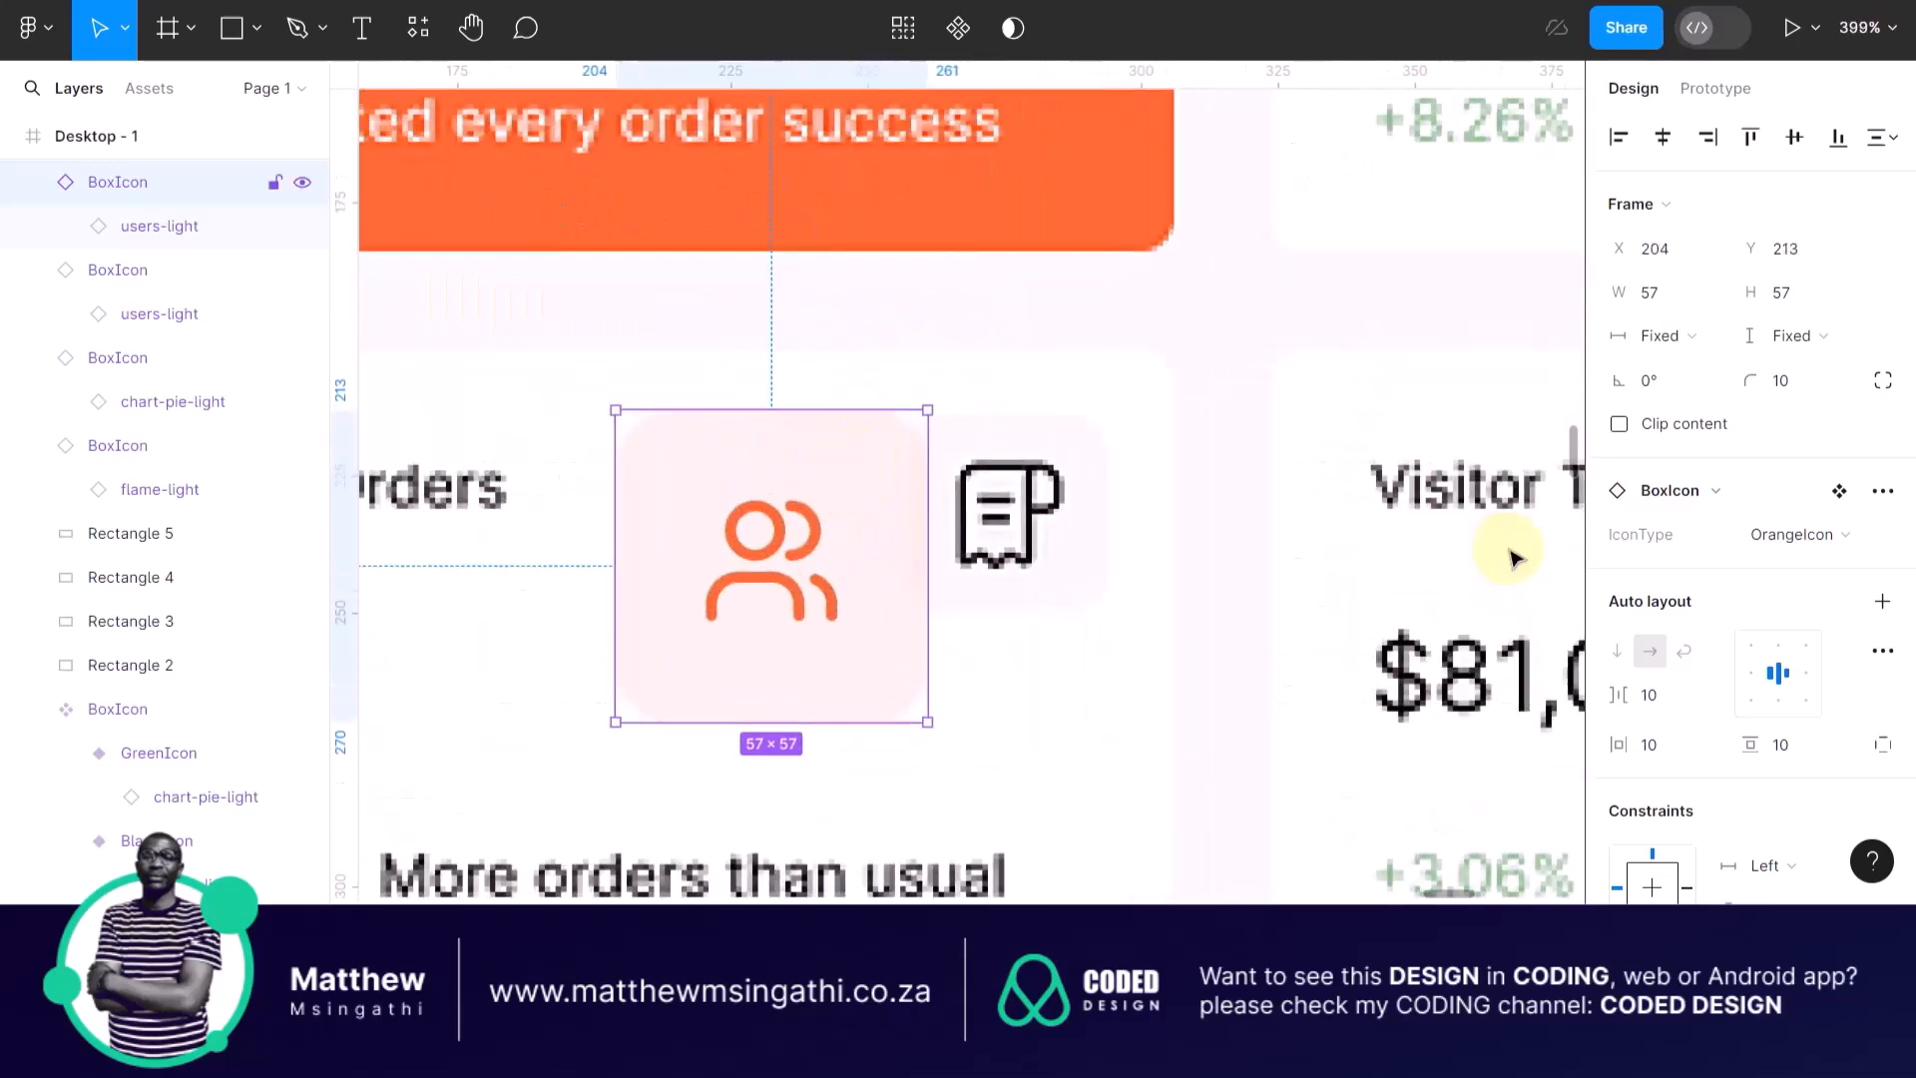
click(1840, 539)
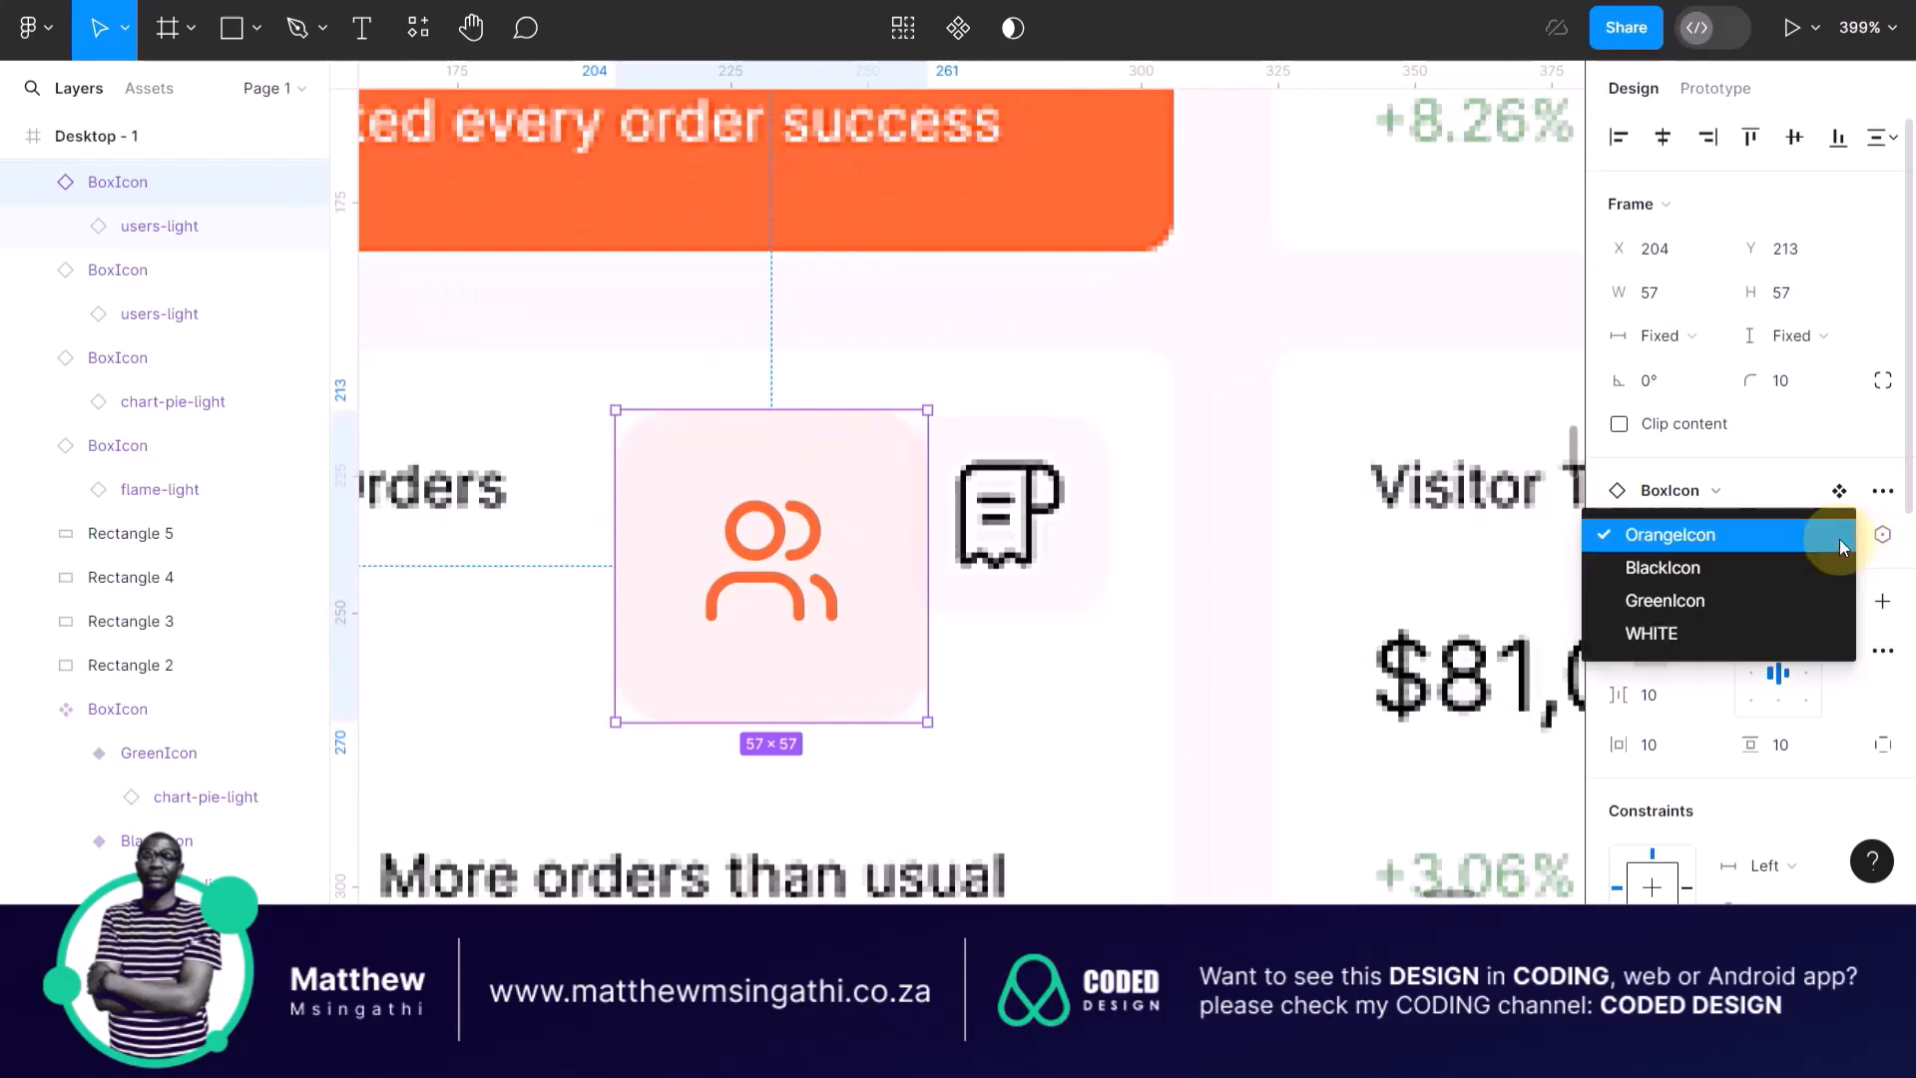
click(1657, 567)
scroll(1092, 524, down, 5)
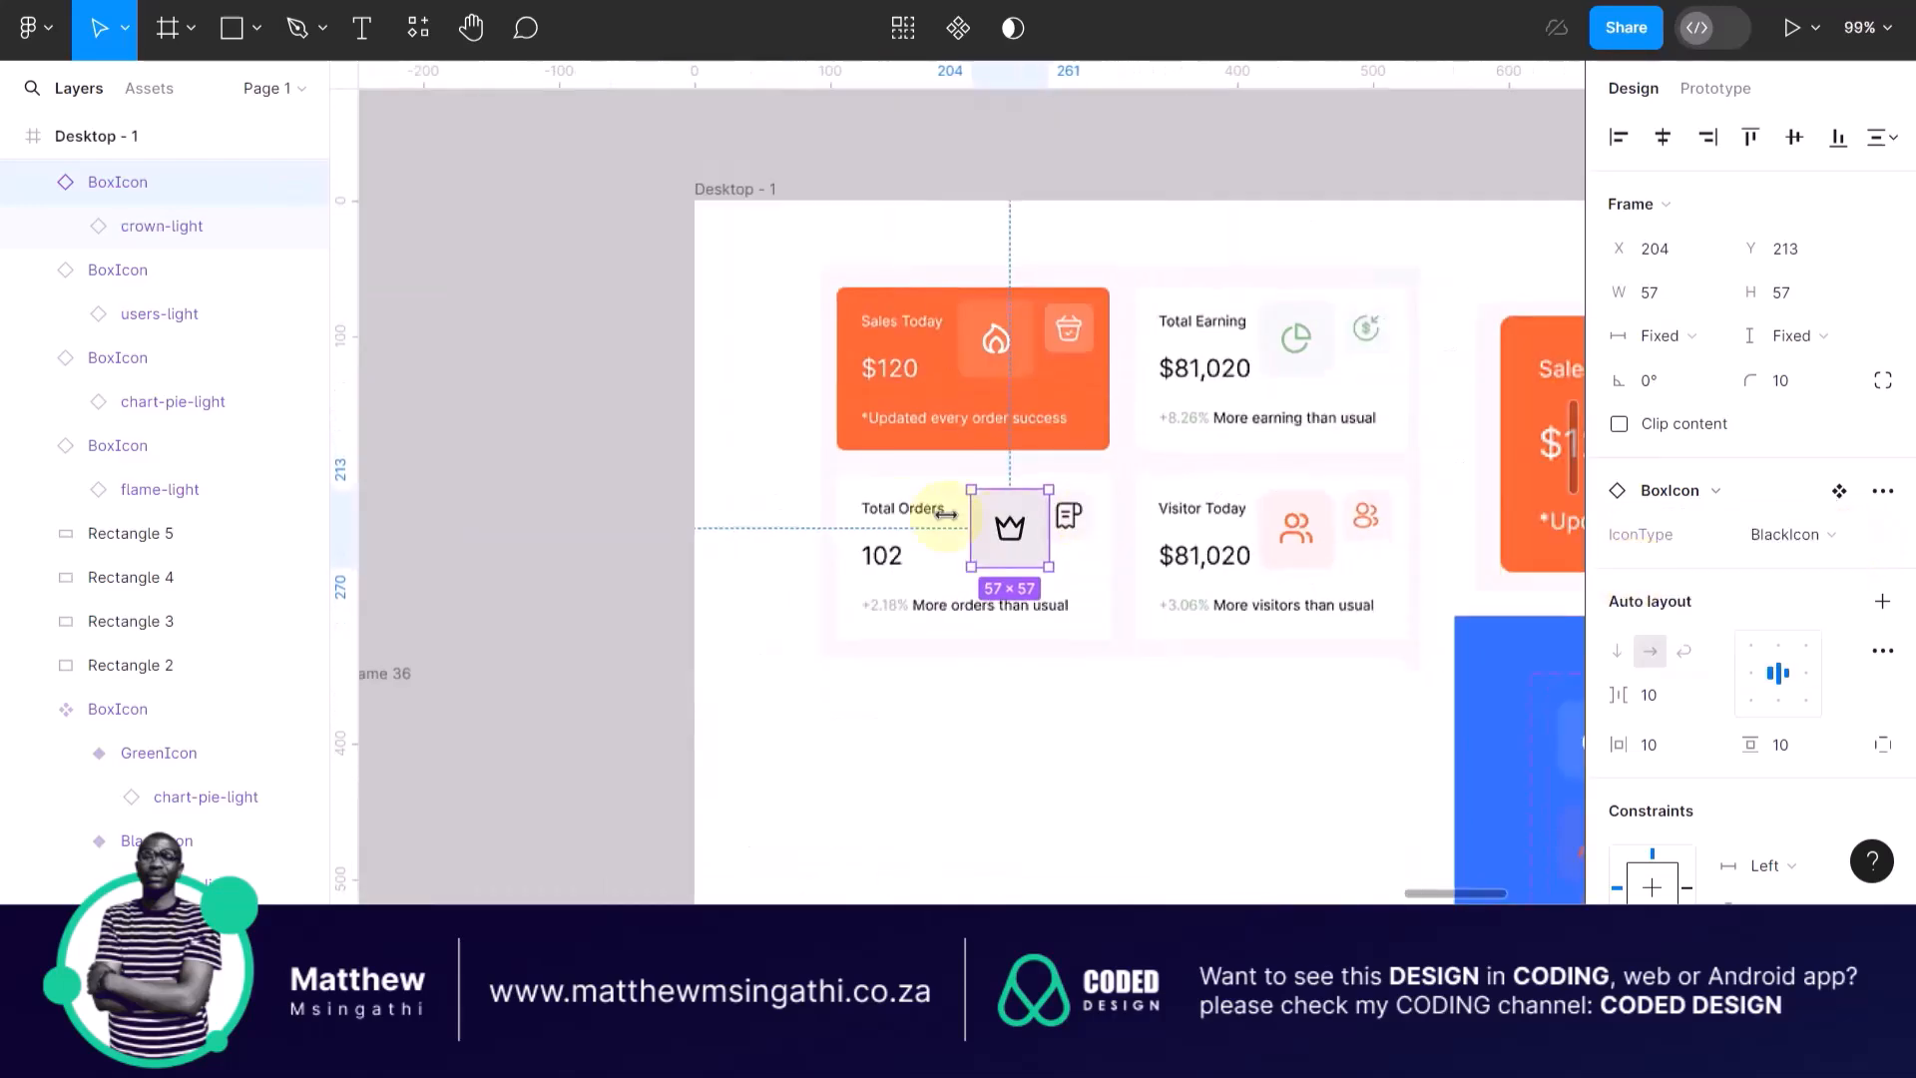
click(961, 765)
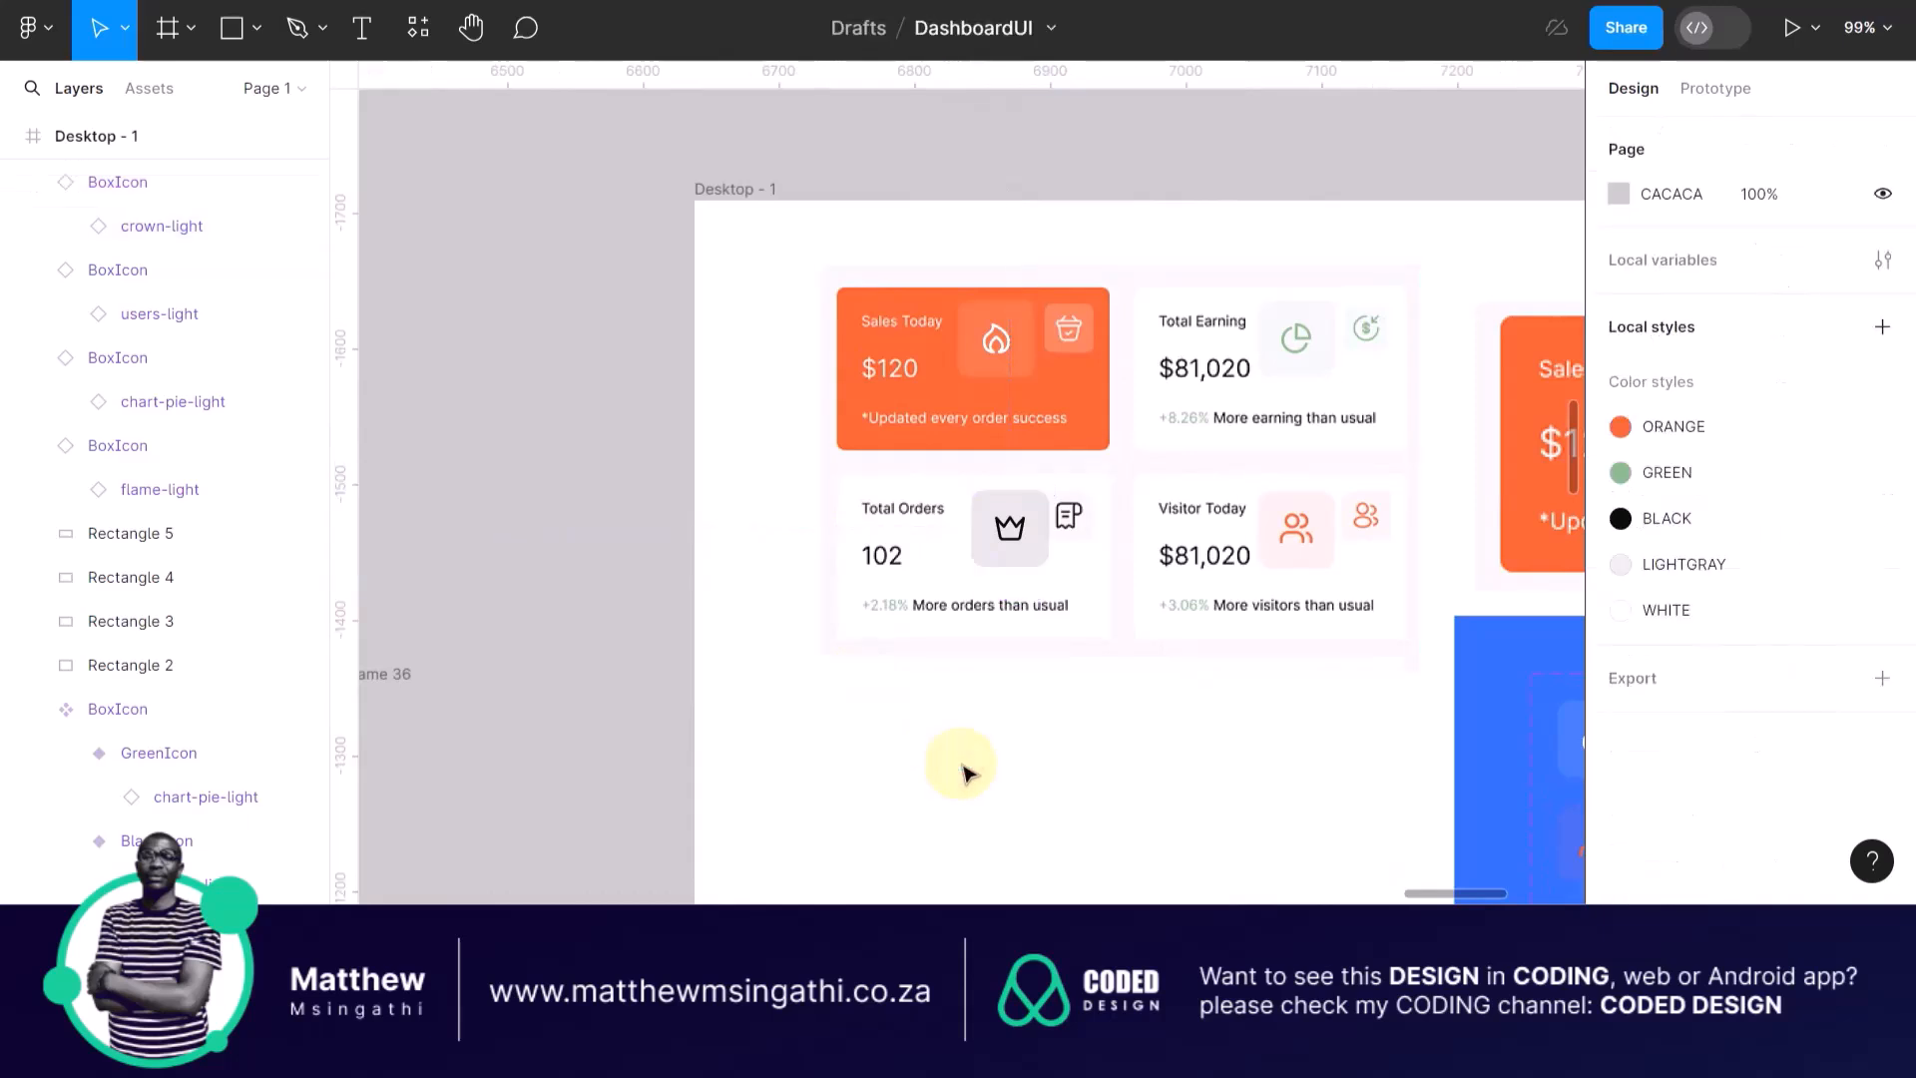
Set the IconType of the flame icon instance on the small orange Sales Today card to GreenIcon.
scroll(961, 765, right, 2)
scroll(961, 764, down, 1)
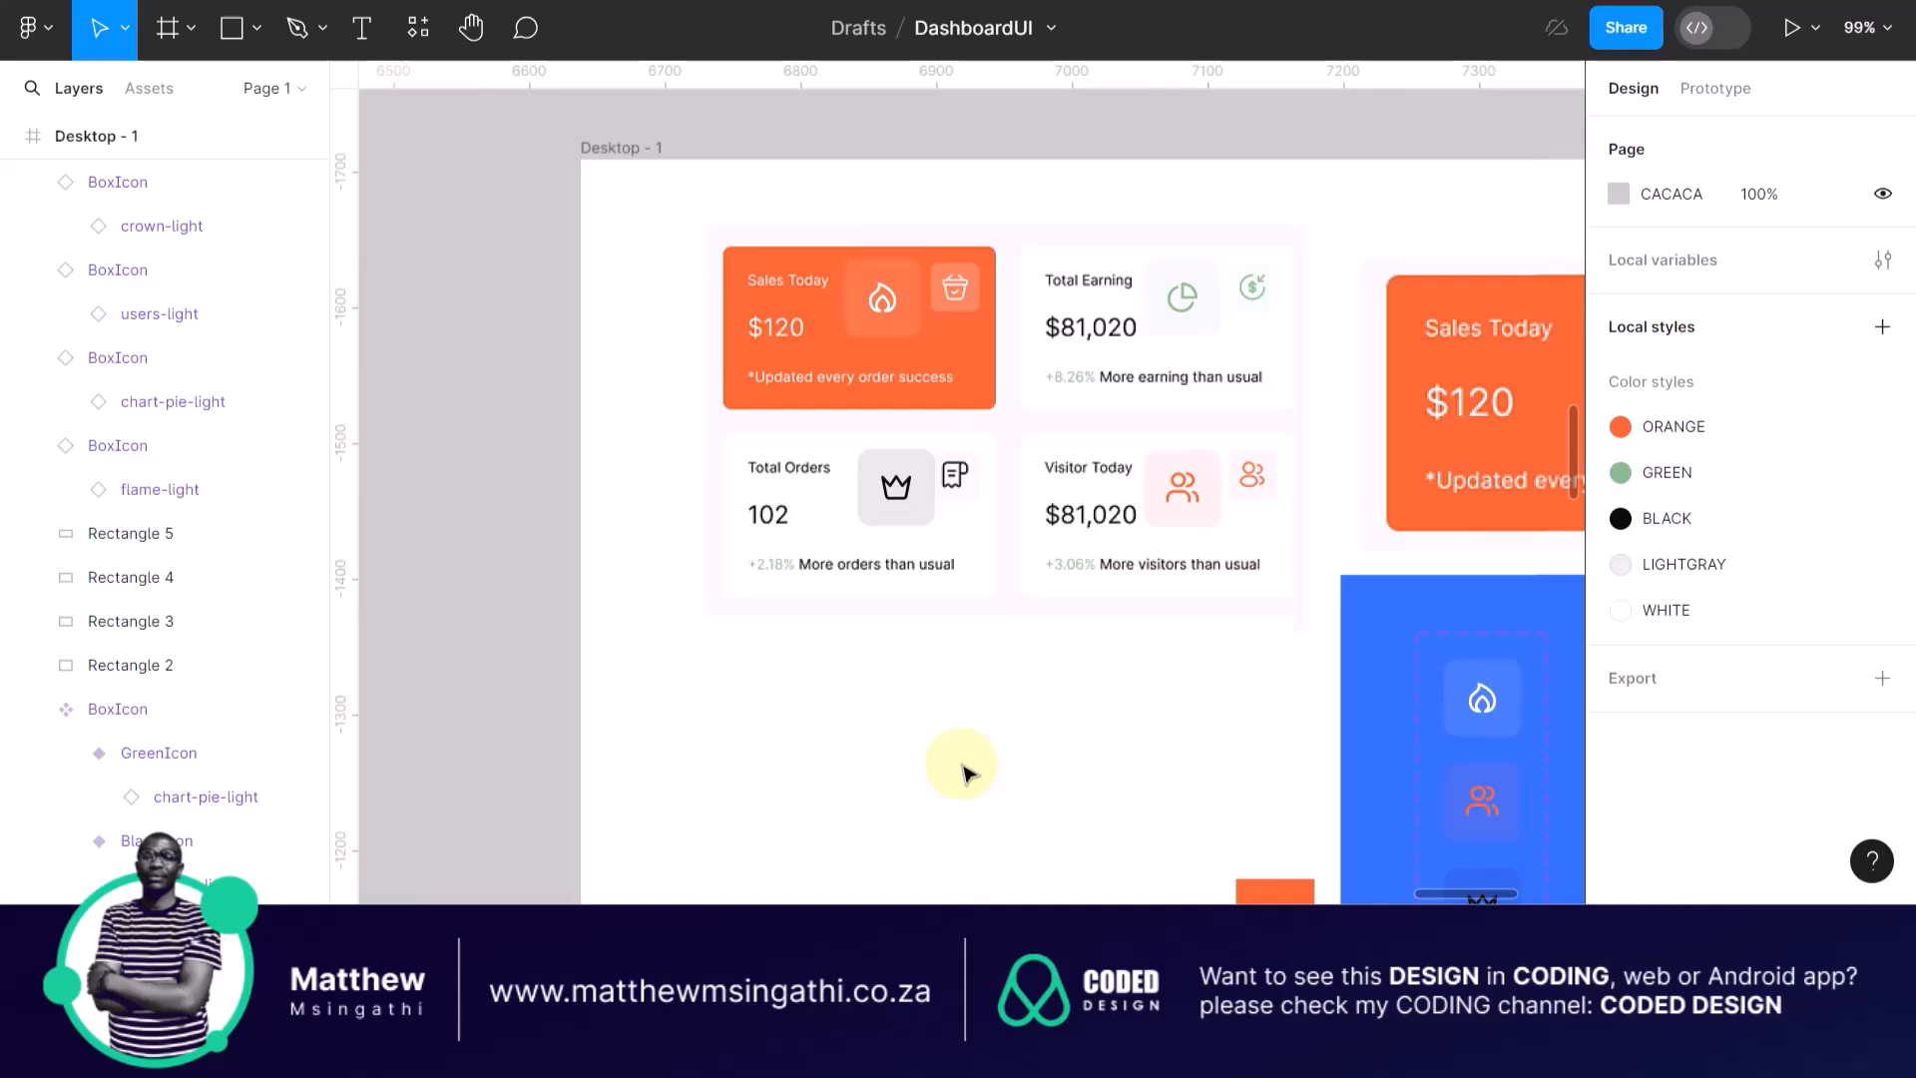
scroll(964, 771, right, 2)
scroll(964, 771, down, 1)
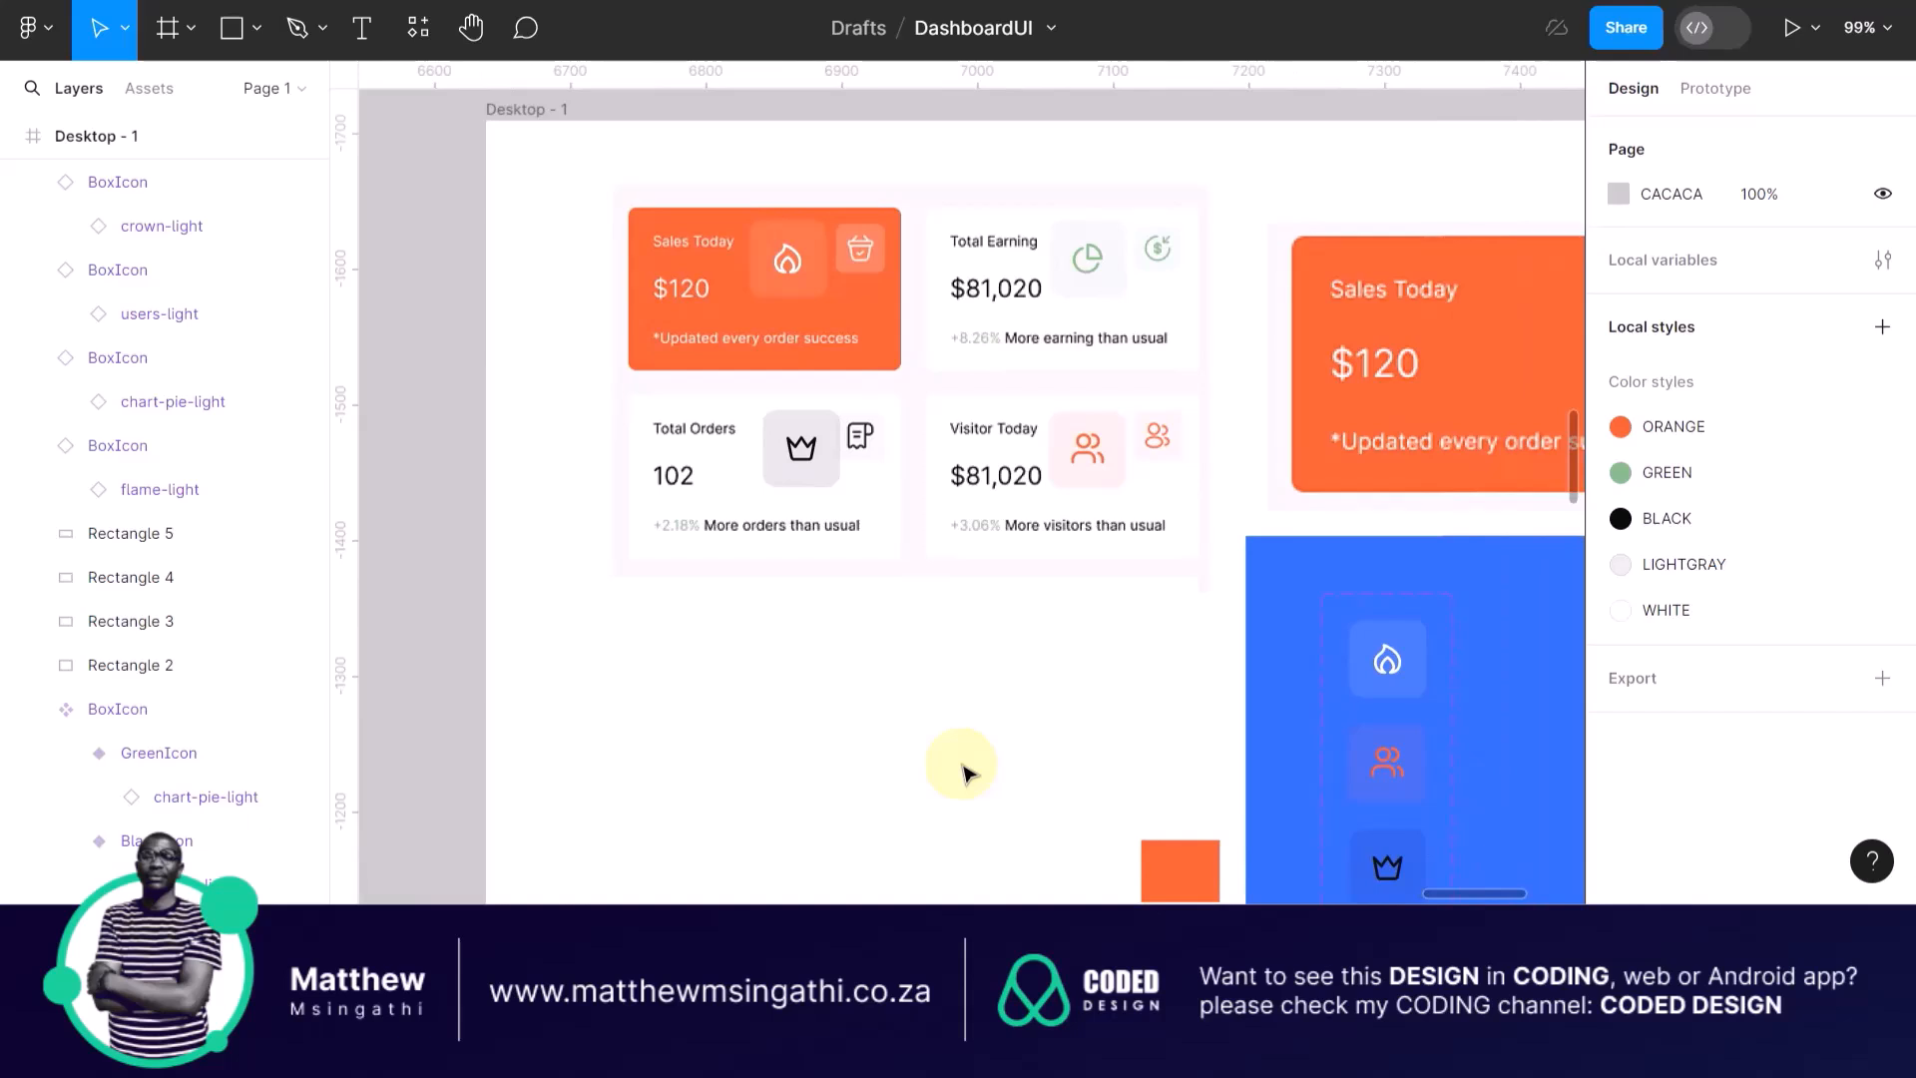
scroll(798, 270, up, 2)
scroll(808, 273, up, 3)
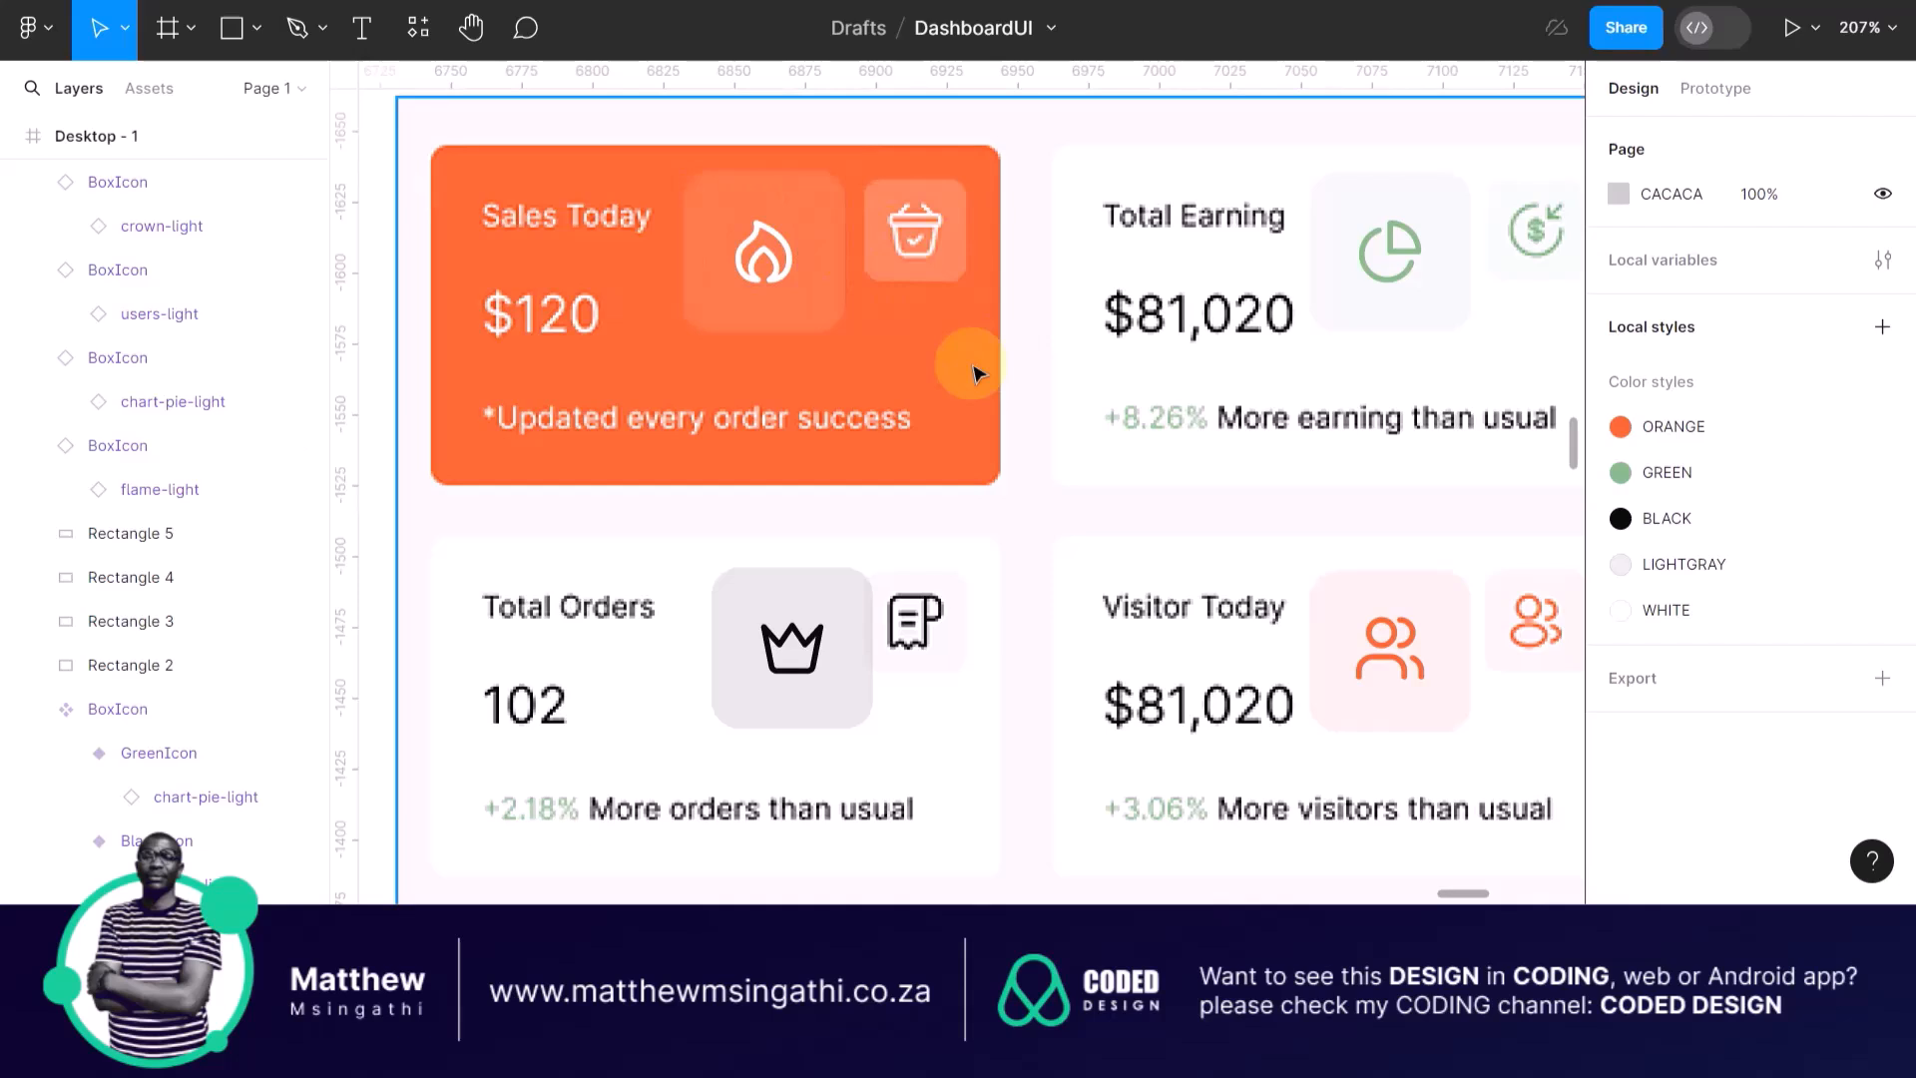
click(798, 274)
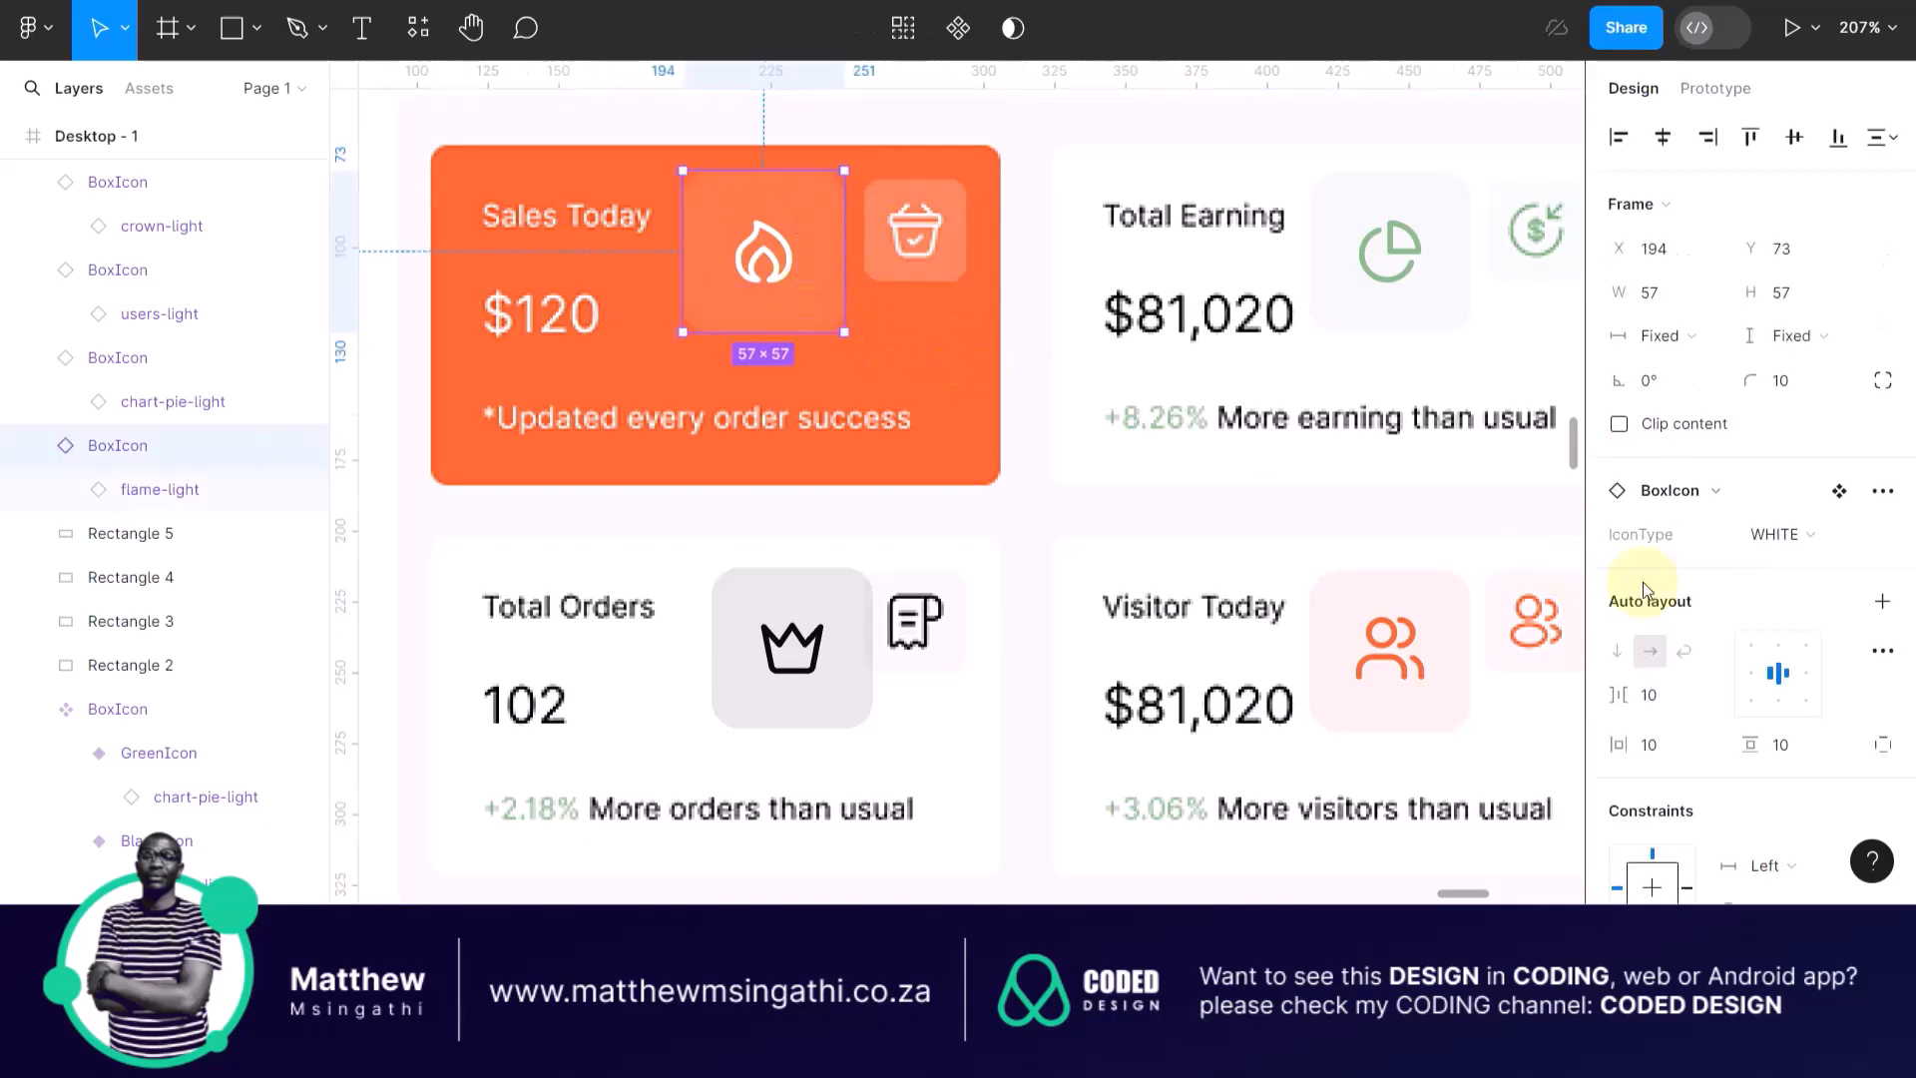
click(1836, 539)
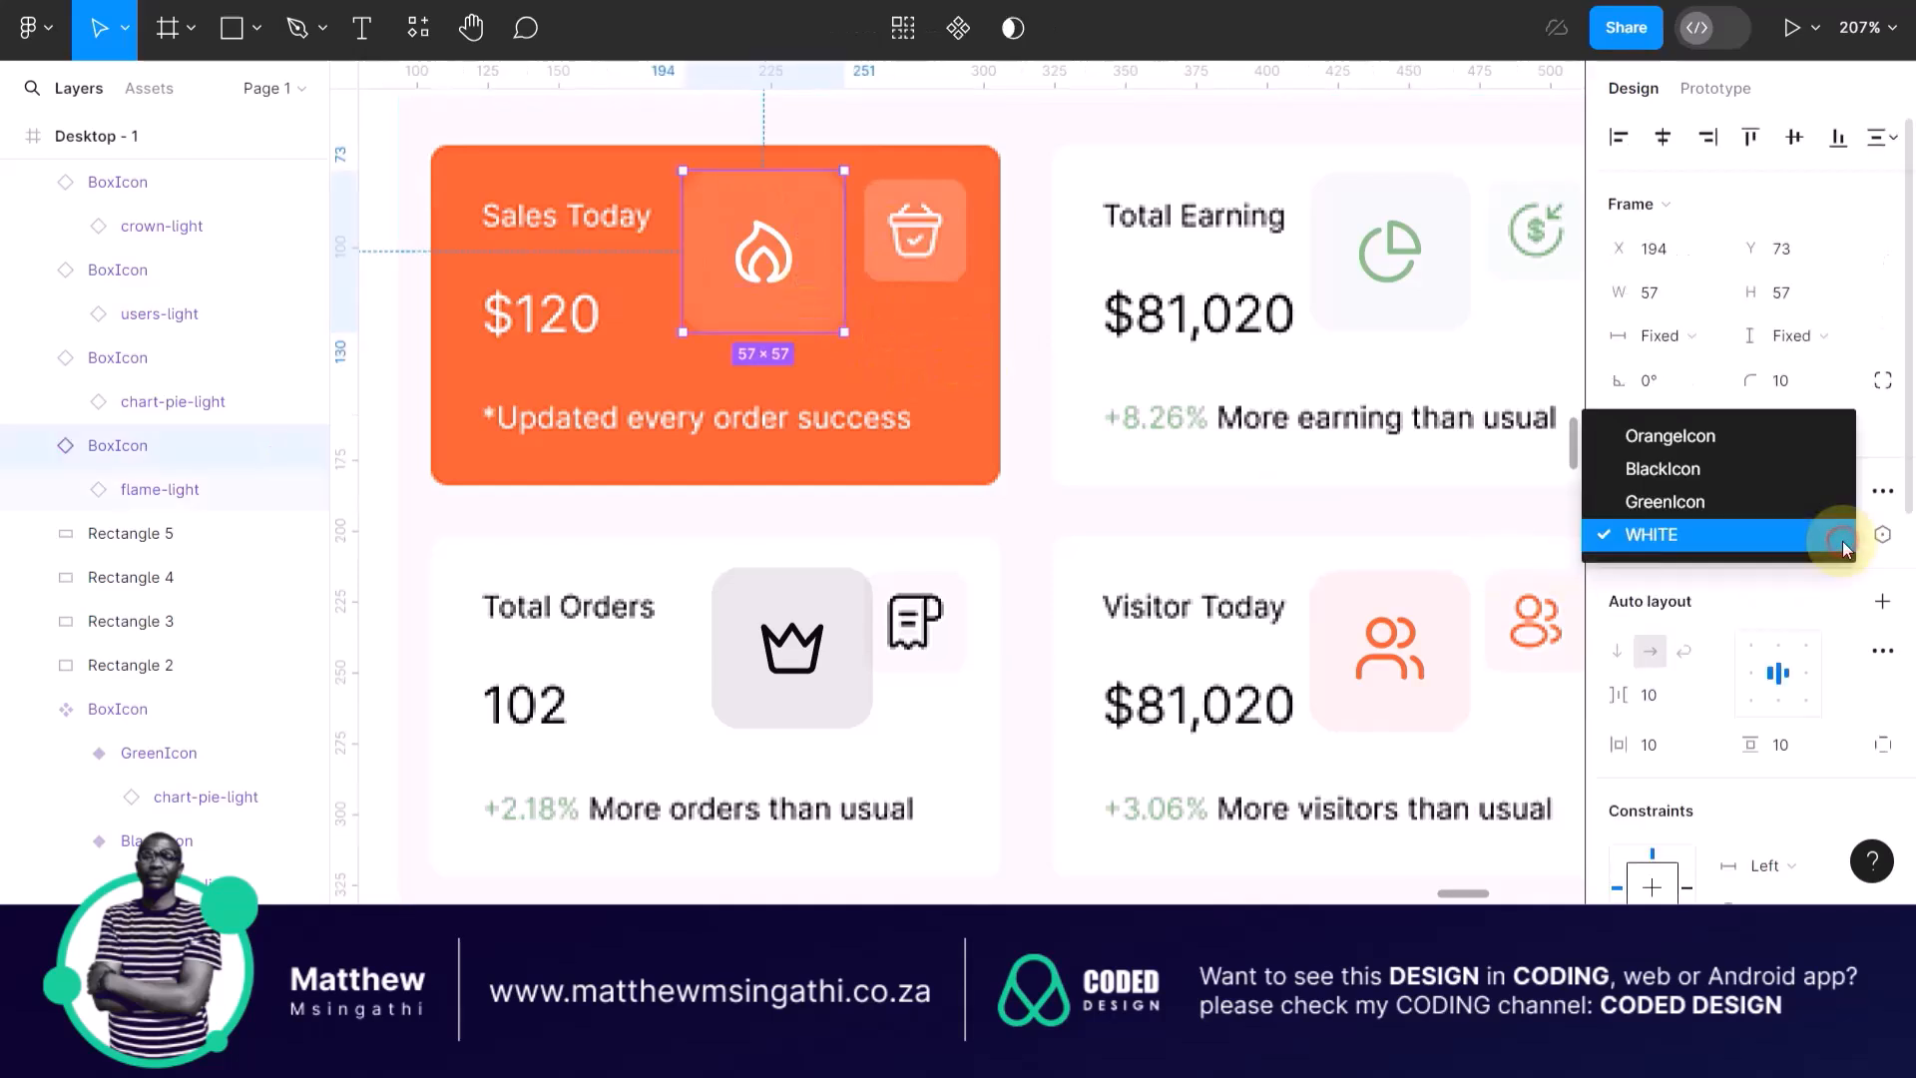
click(1702, 501)
click(801, 324)
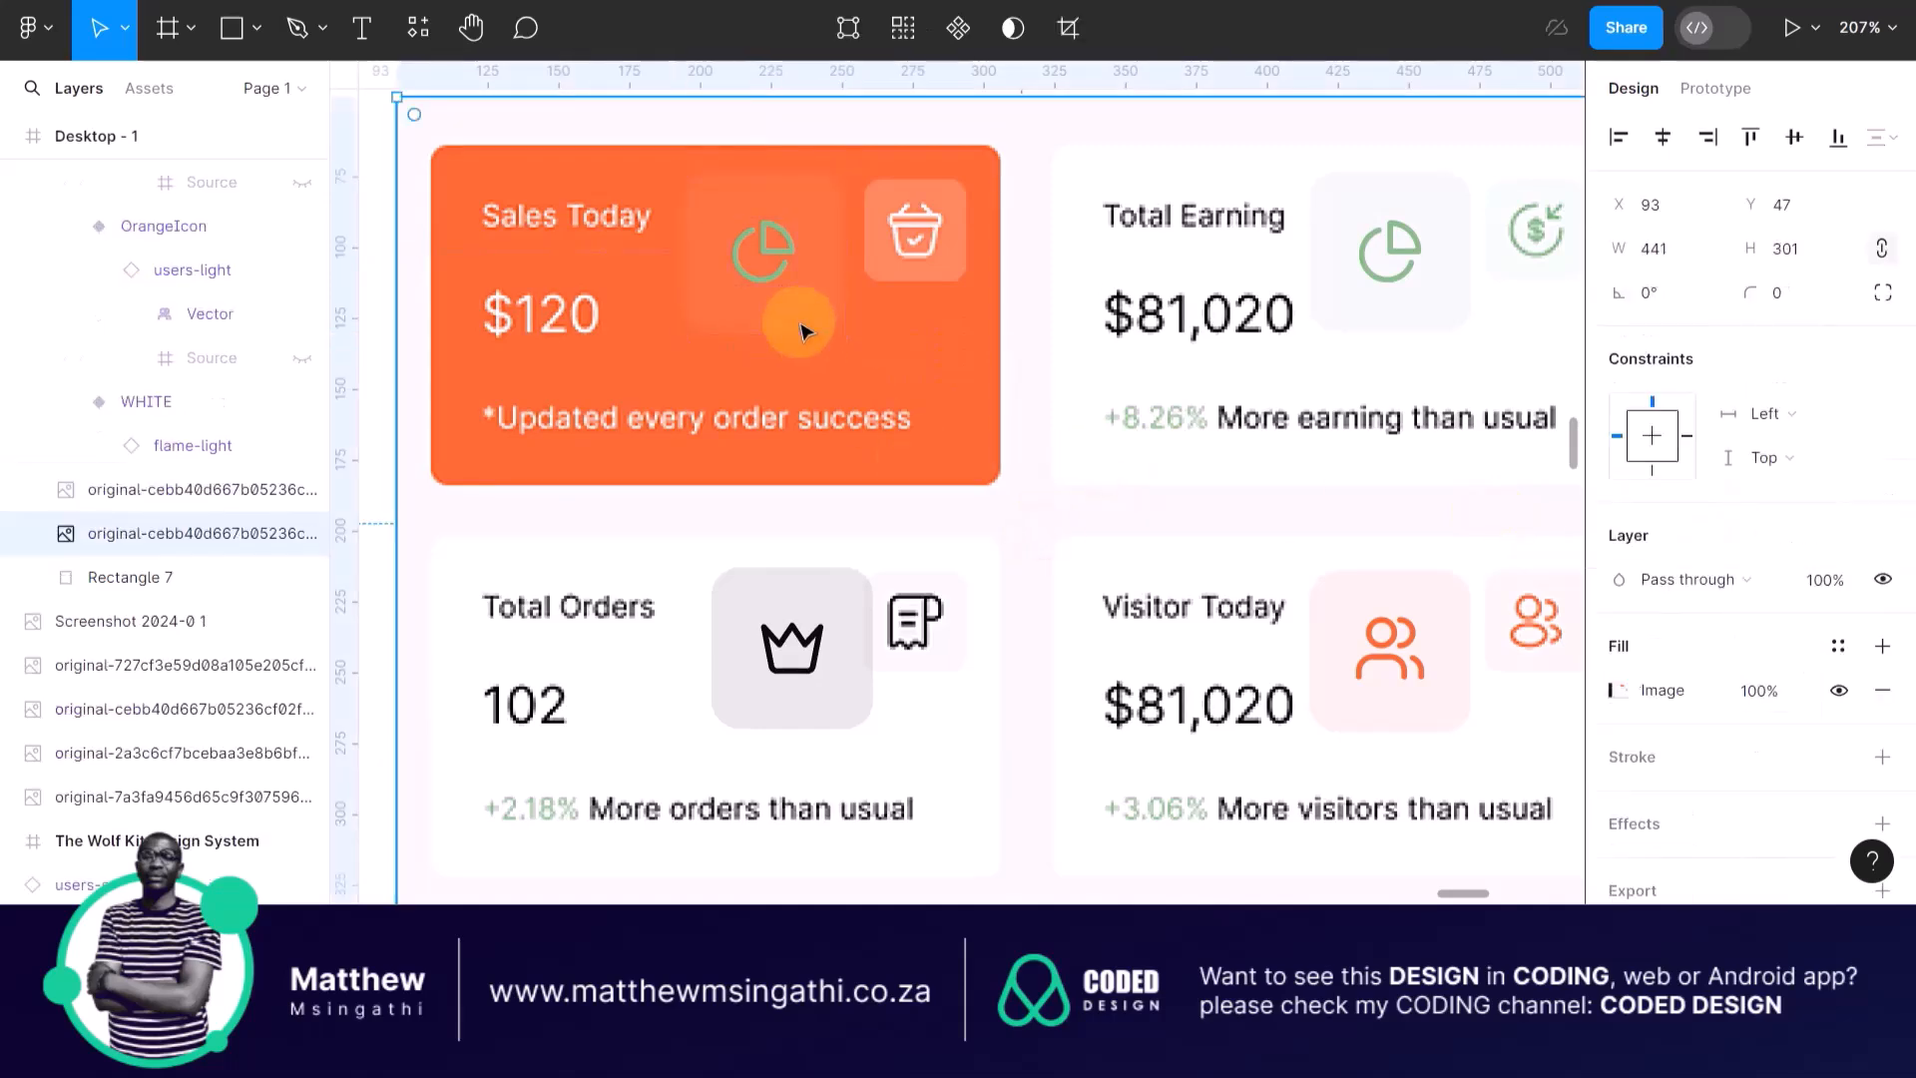
Examine the icon instances on the small cards and the layout of the large orange Sales Today reference card.
scroll(802, 329, down, 5)
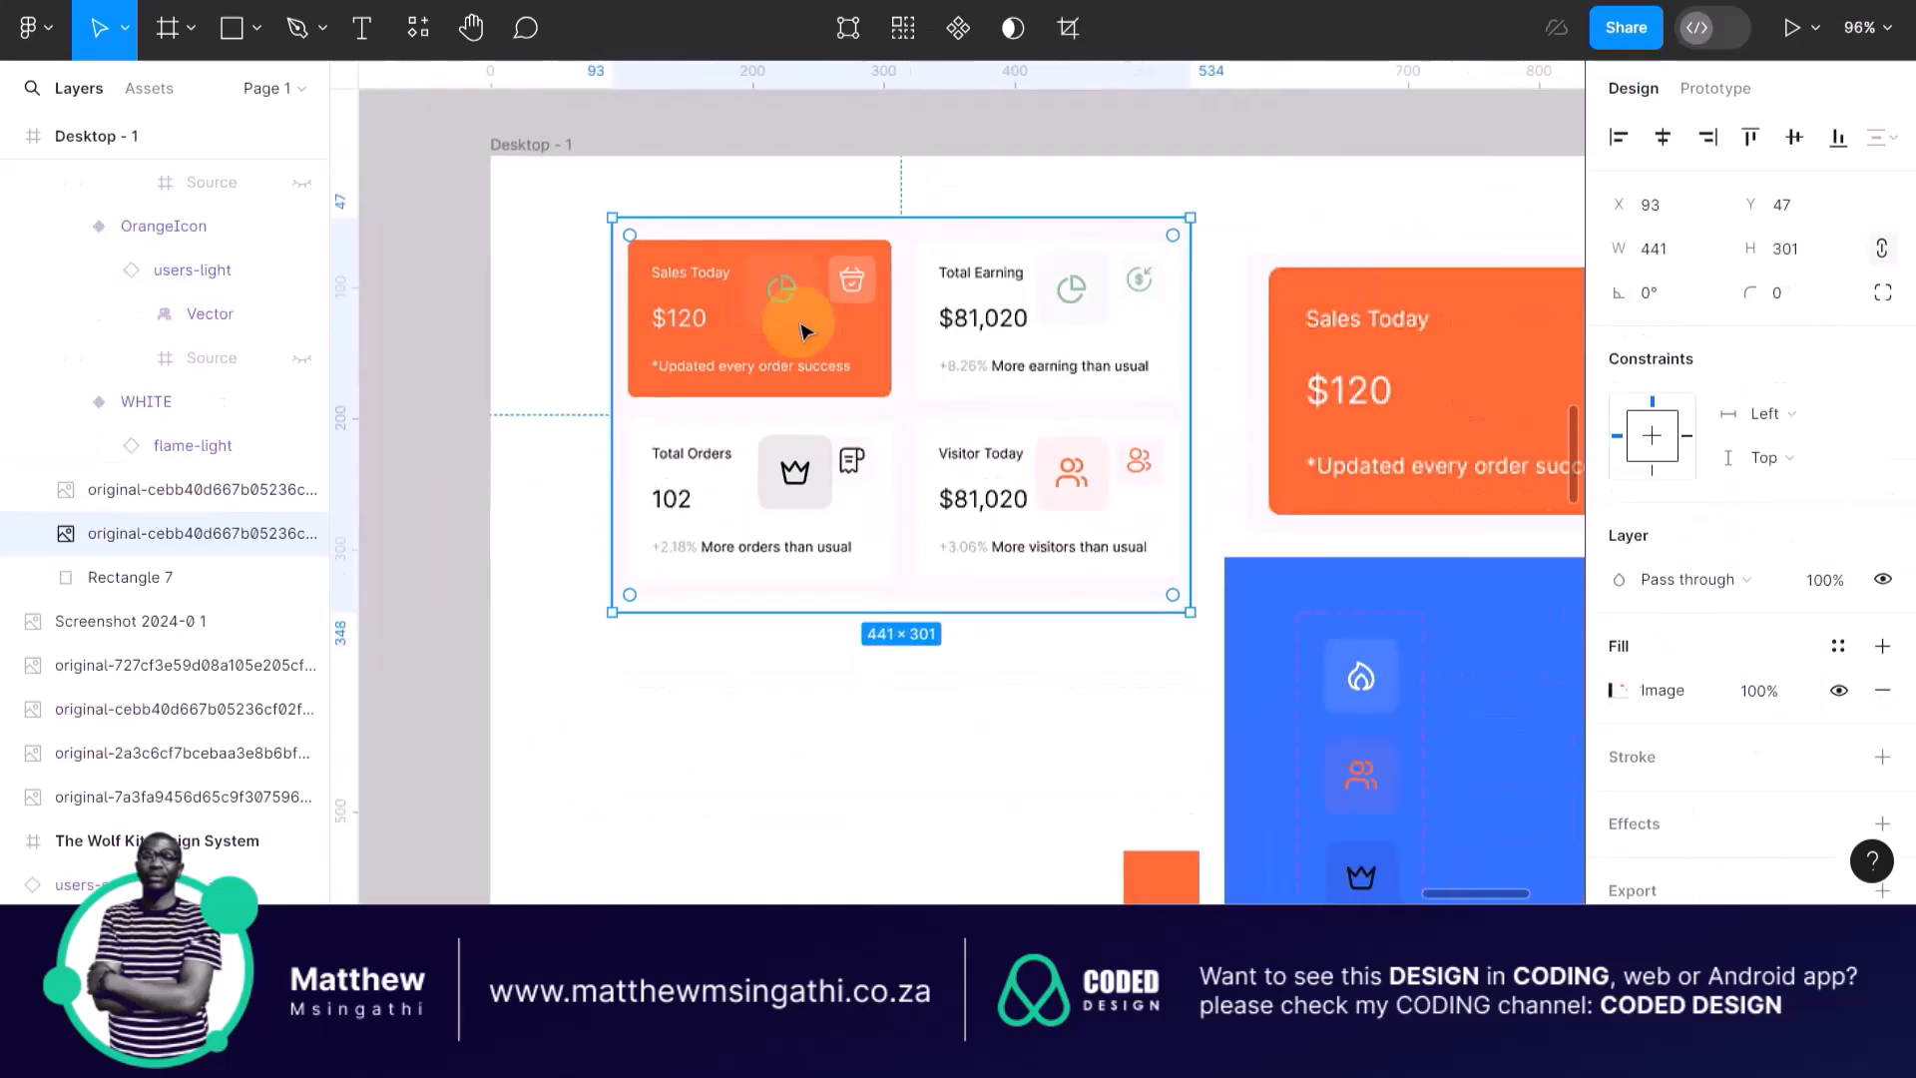
scroll(800, 324, down, 2)
scroll(803, 325, down, 4)
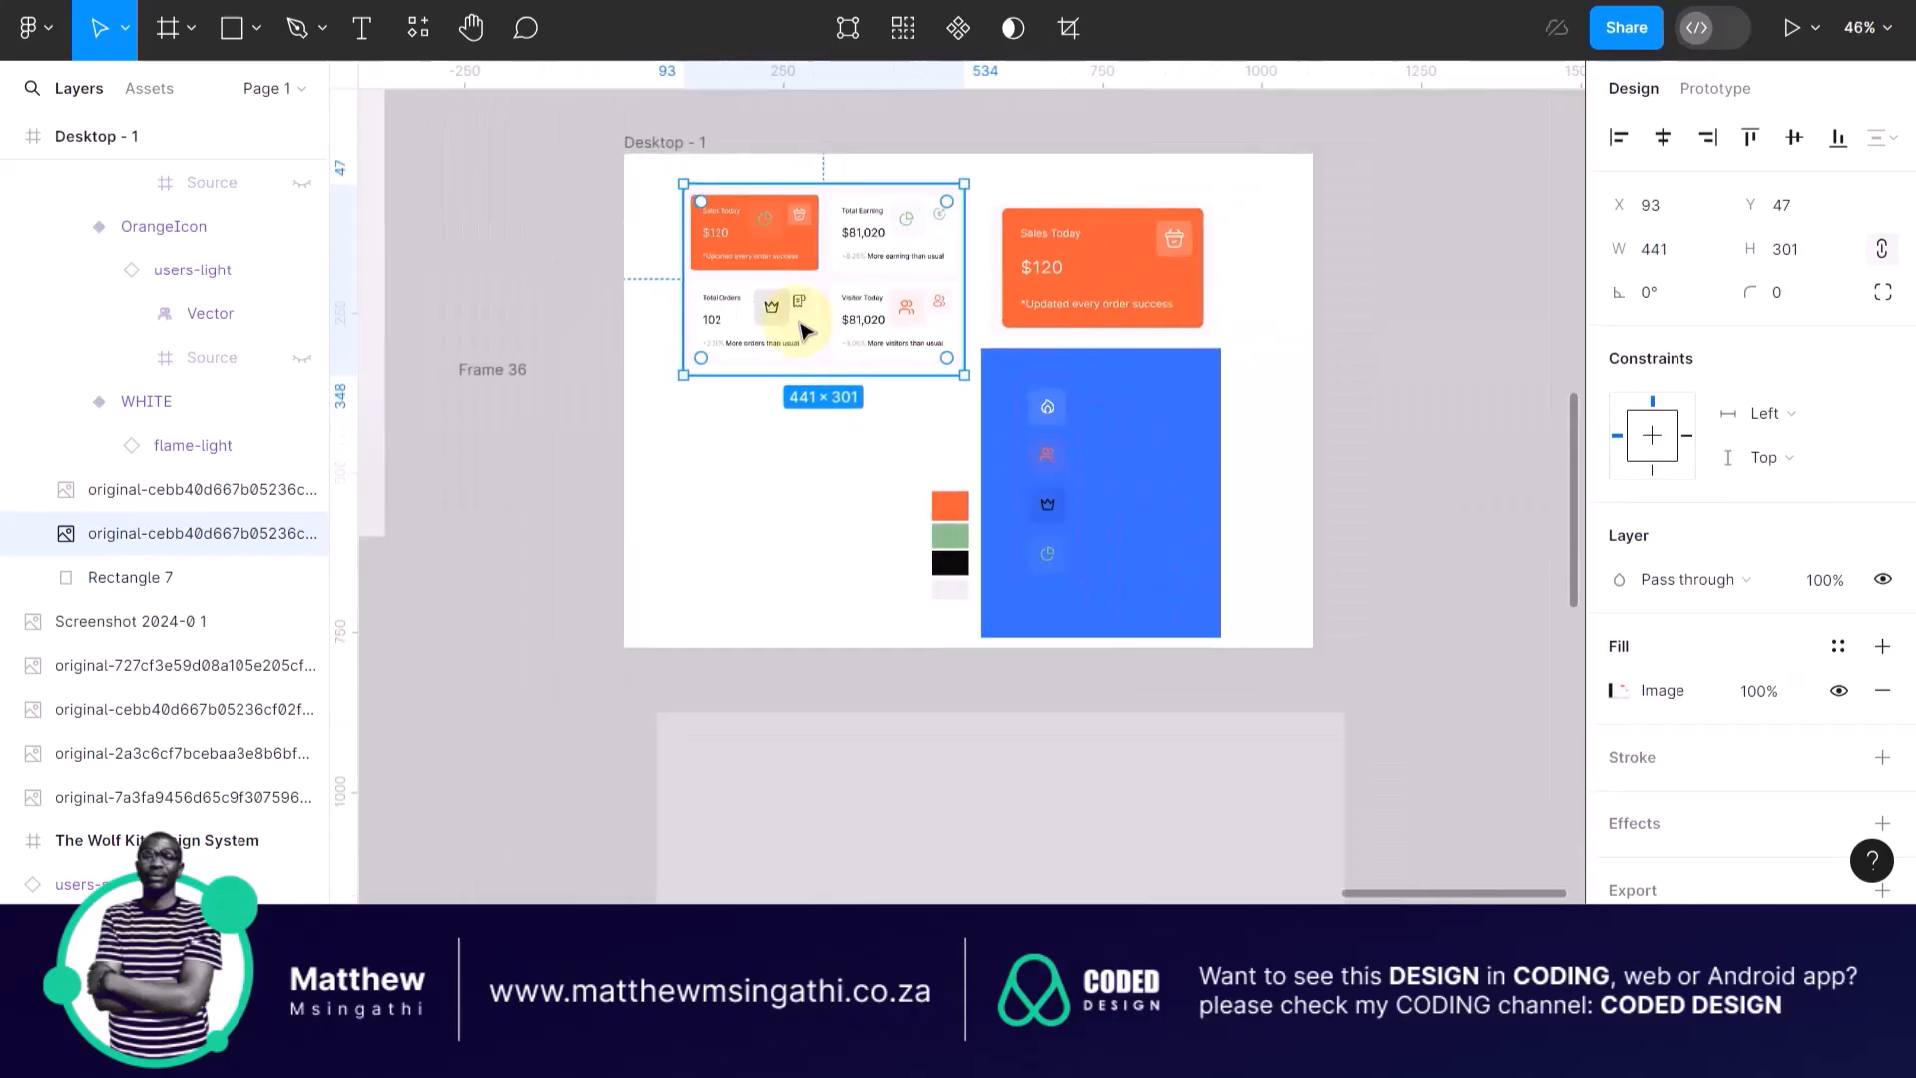
scroll(1158, 399, up, 2)
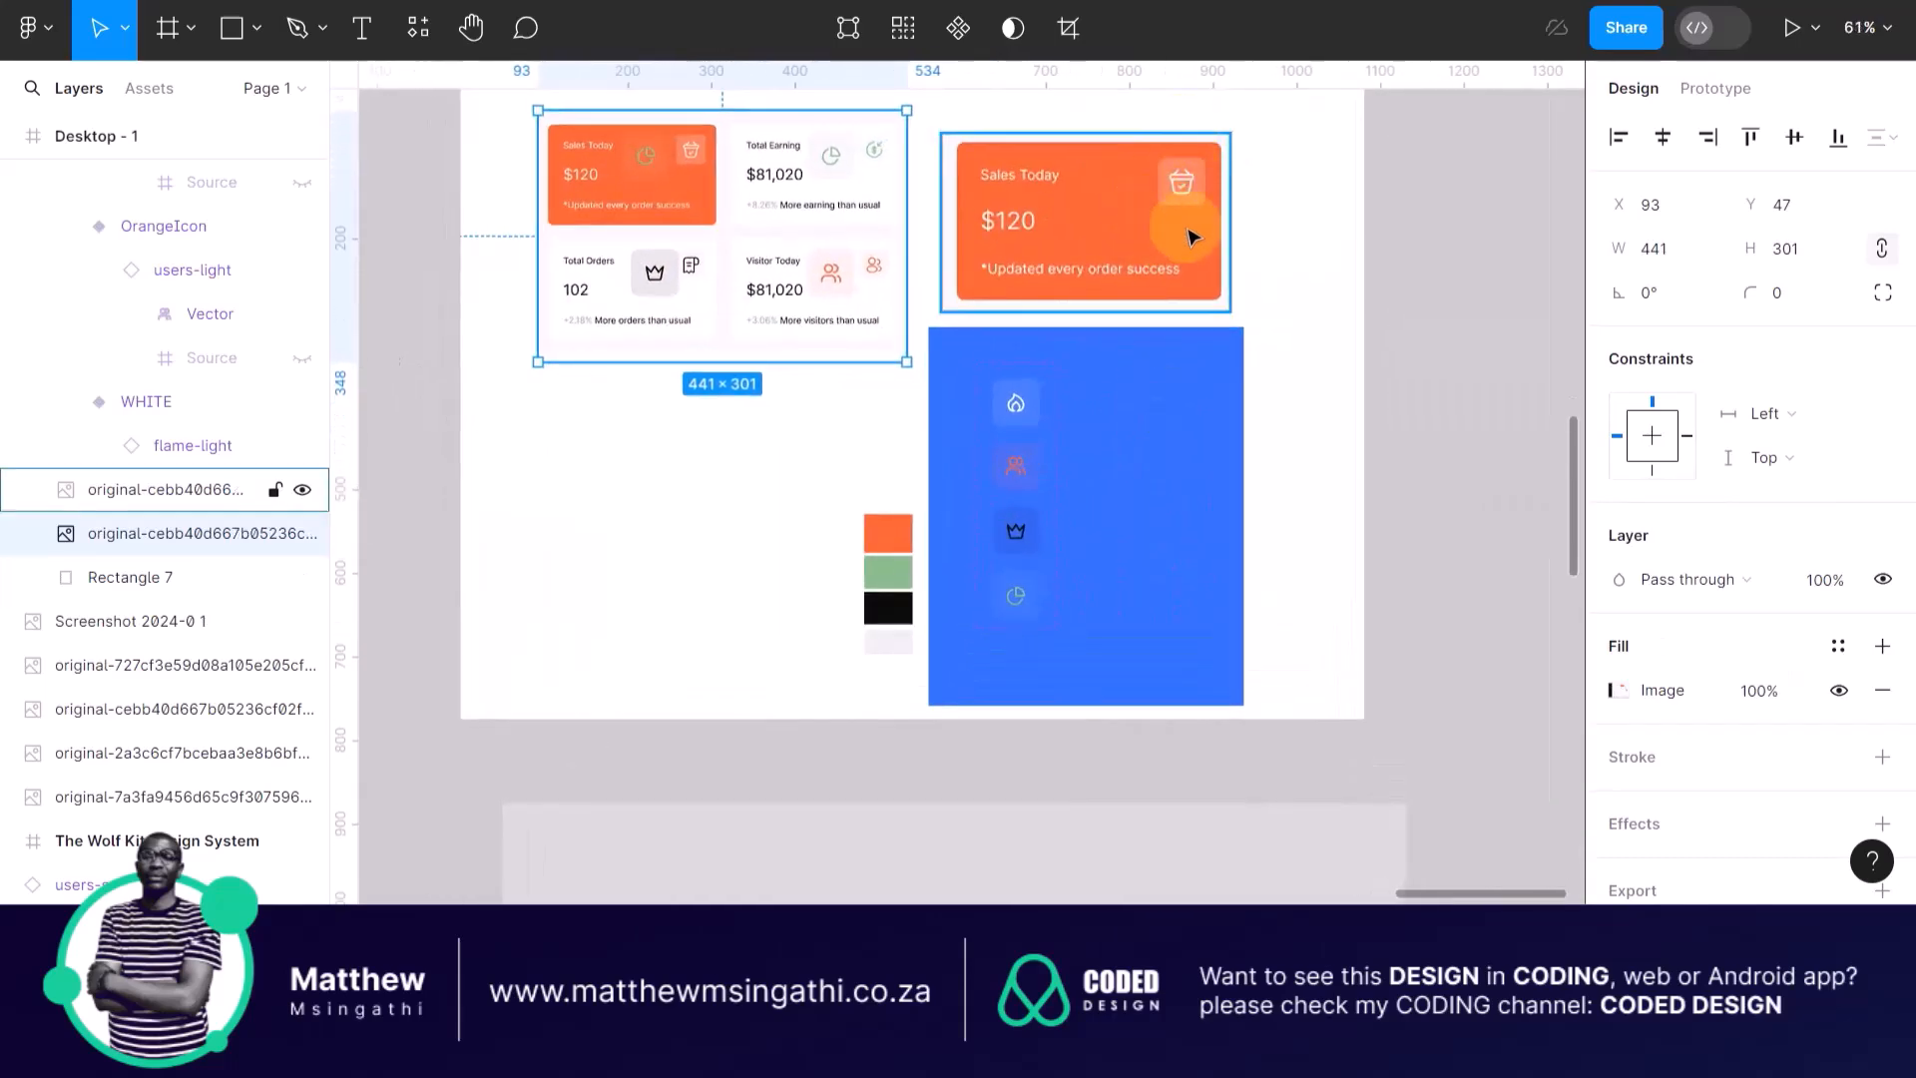
scroll(1088, 228, up, 4)
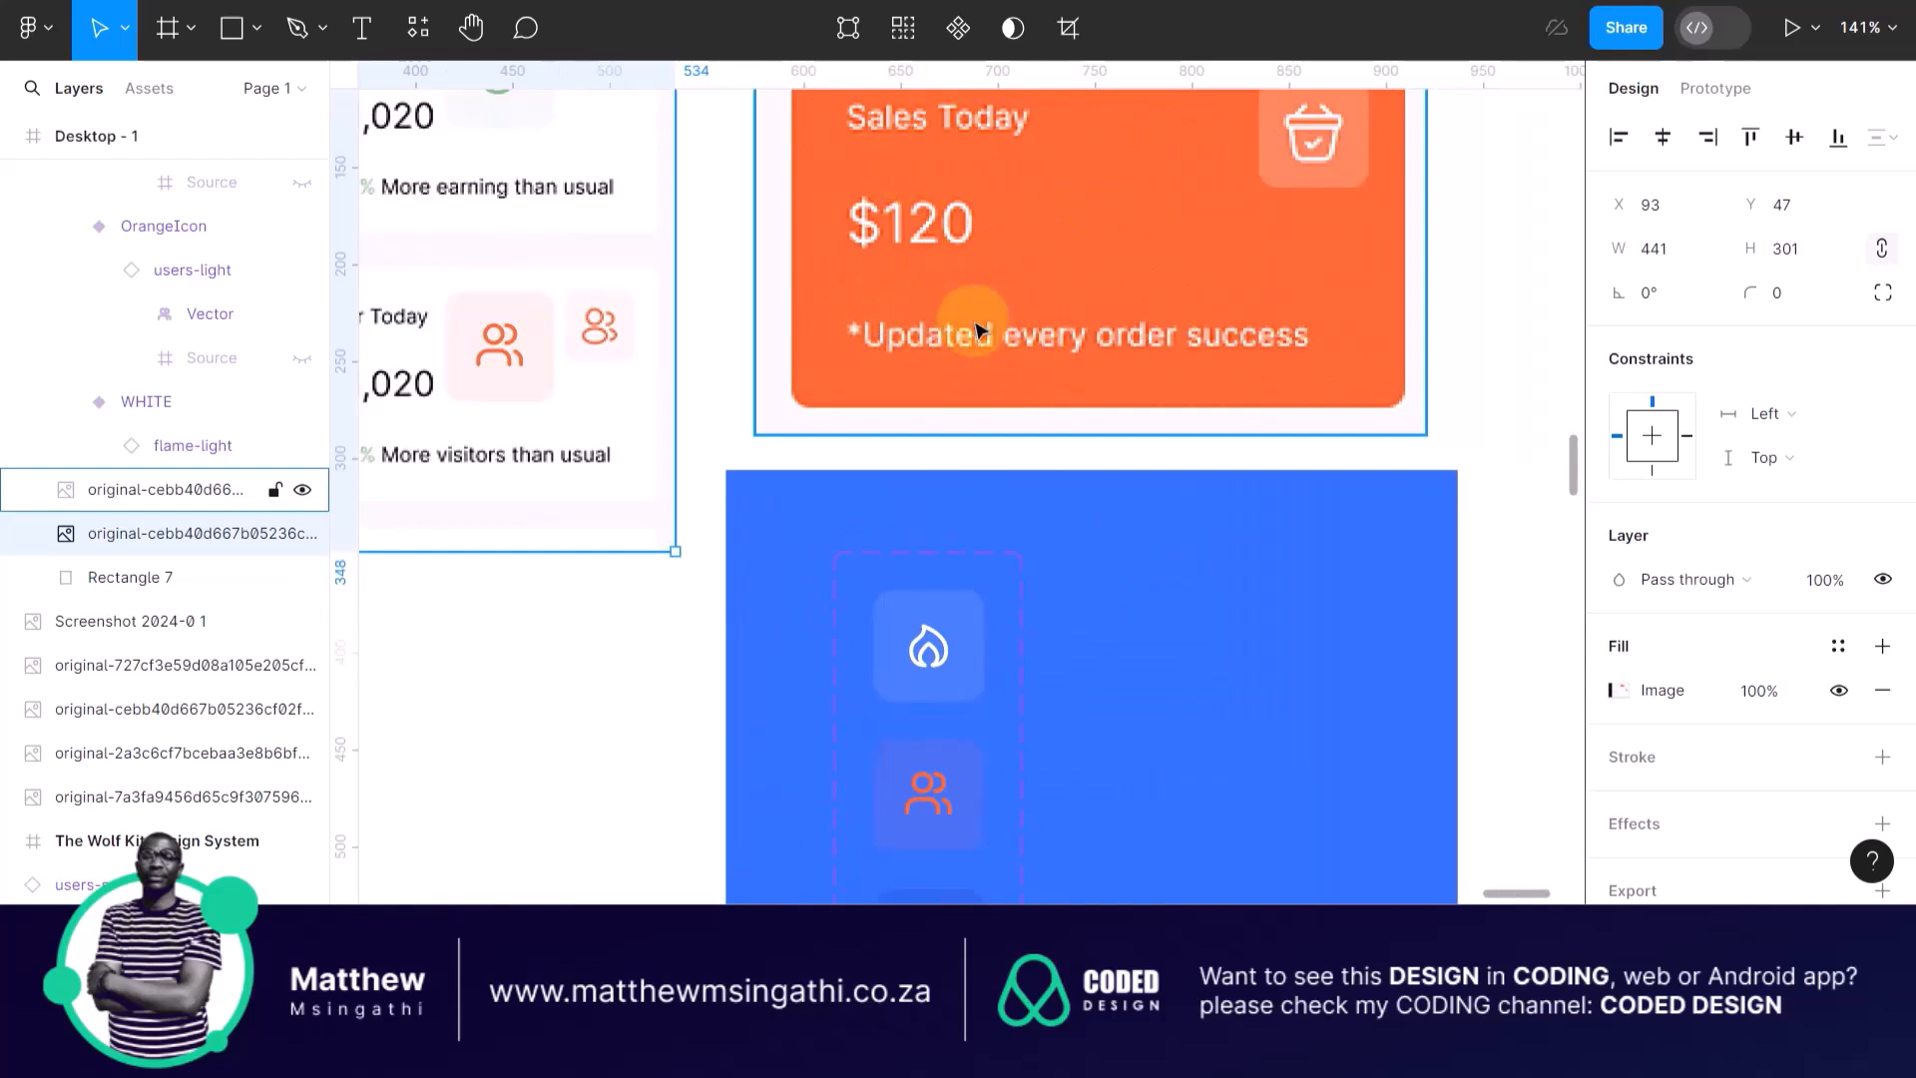
scroll(984, 349, up, 3)
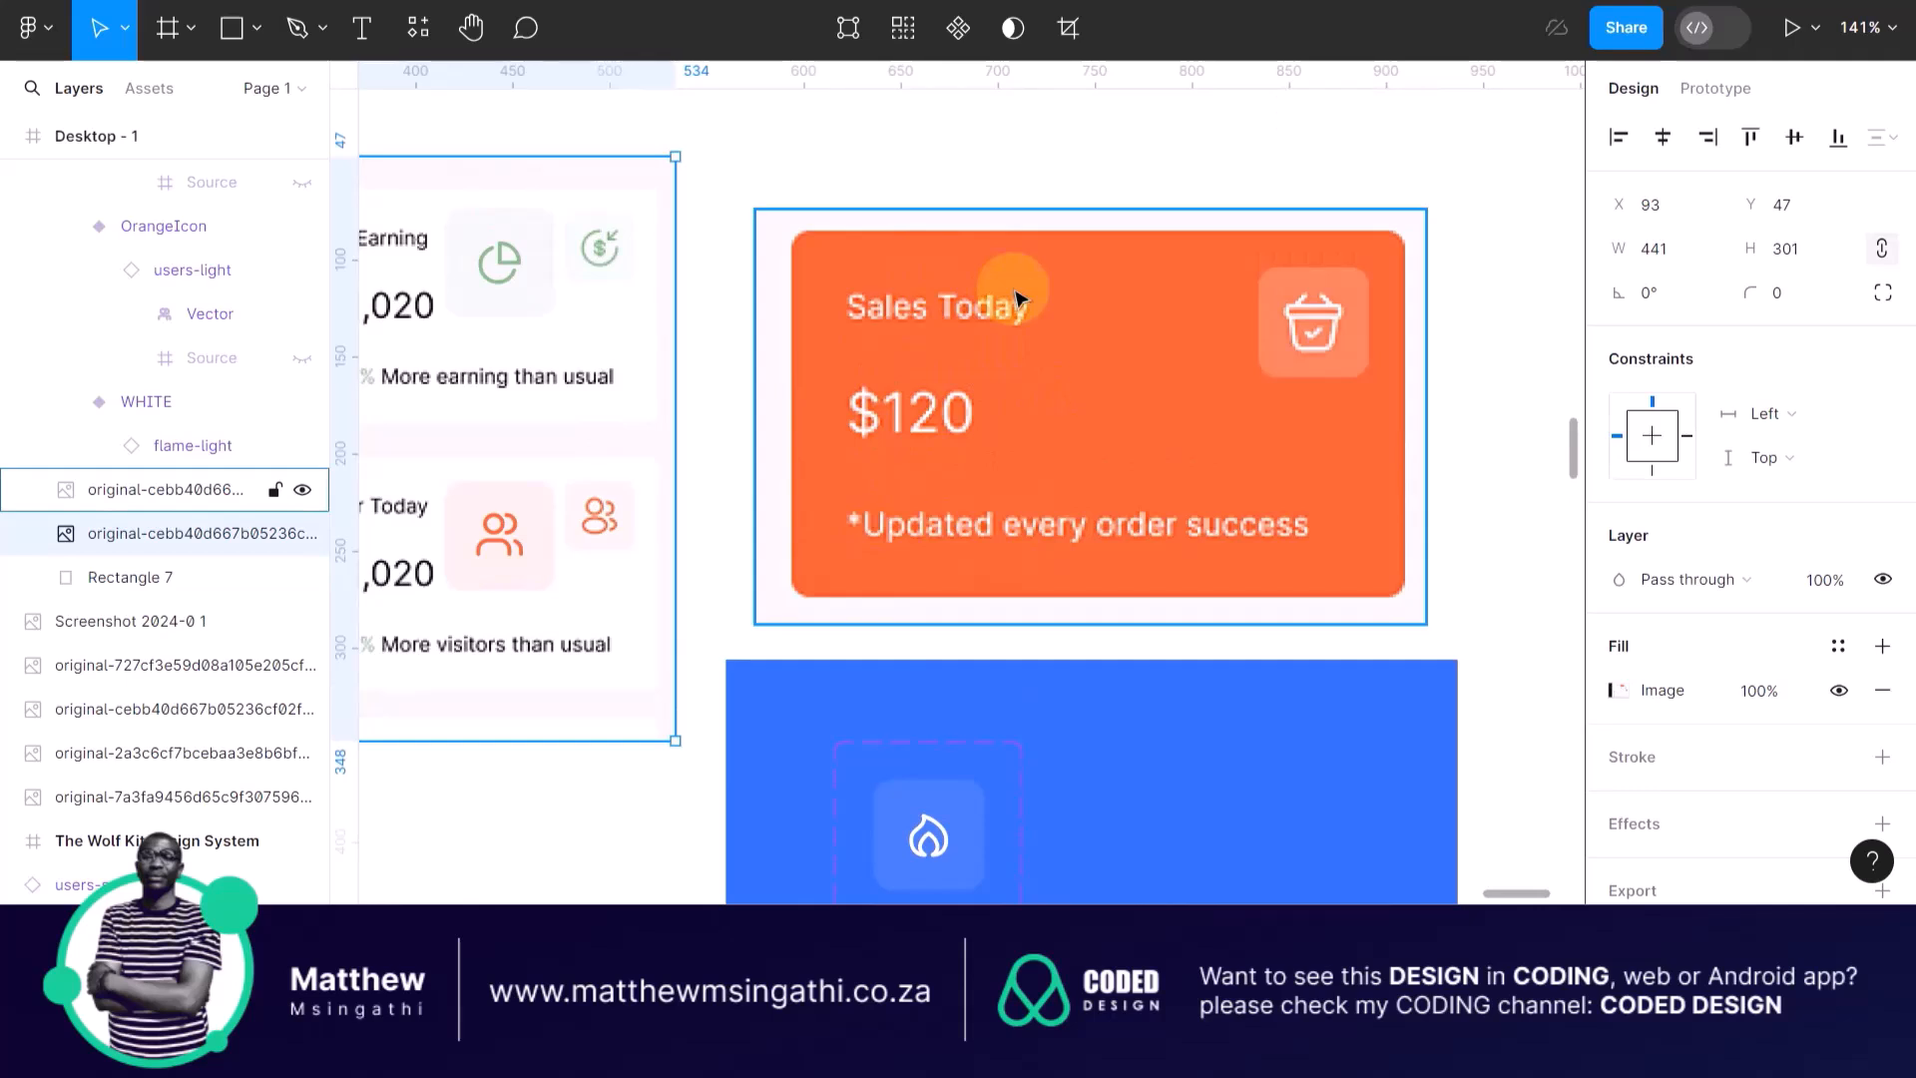
scroll(1018, 296, down, 2)
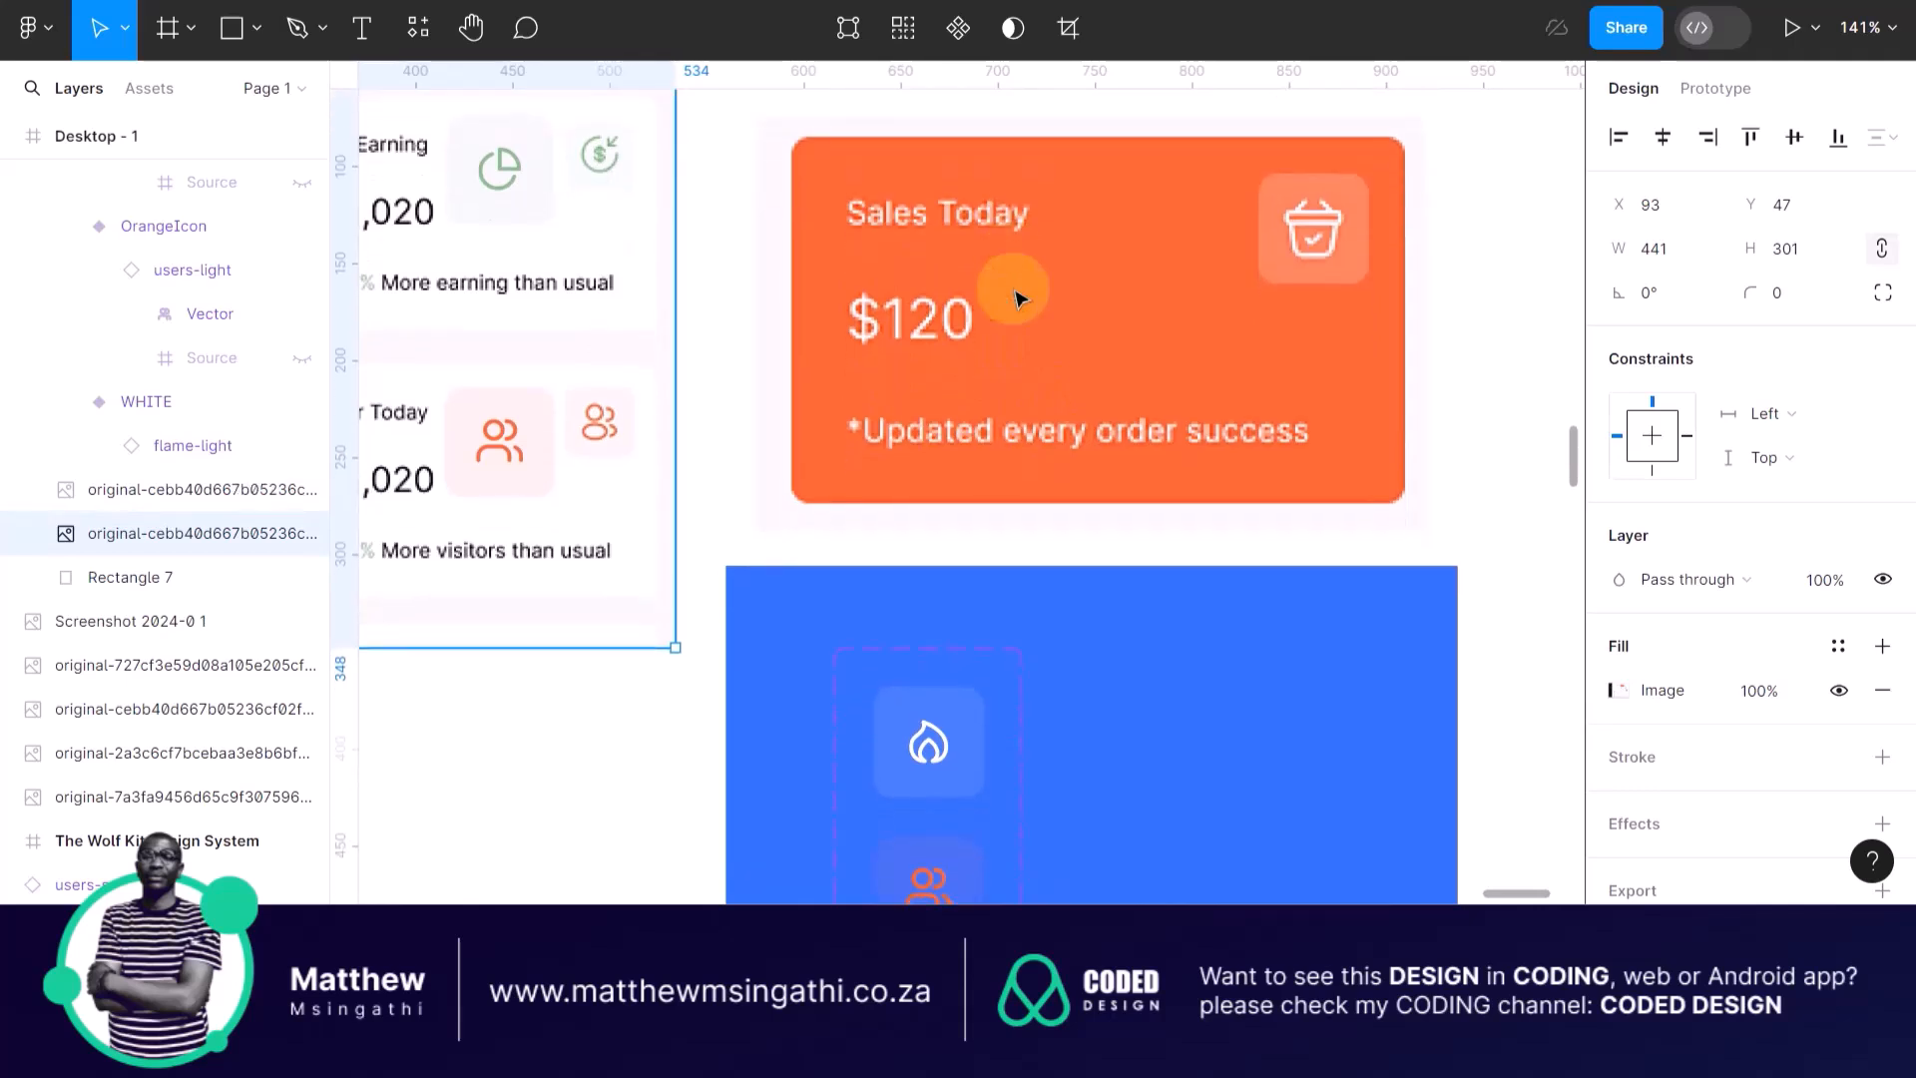
scroll(1018, 297, down, 3)
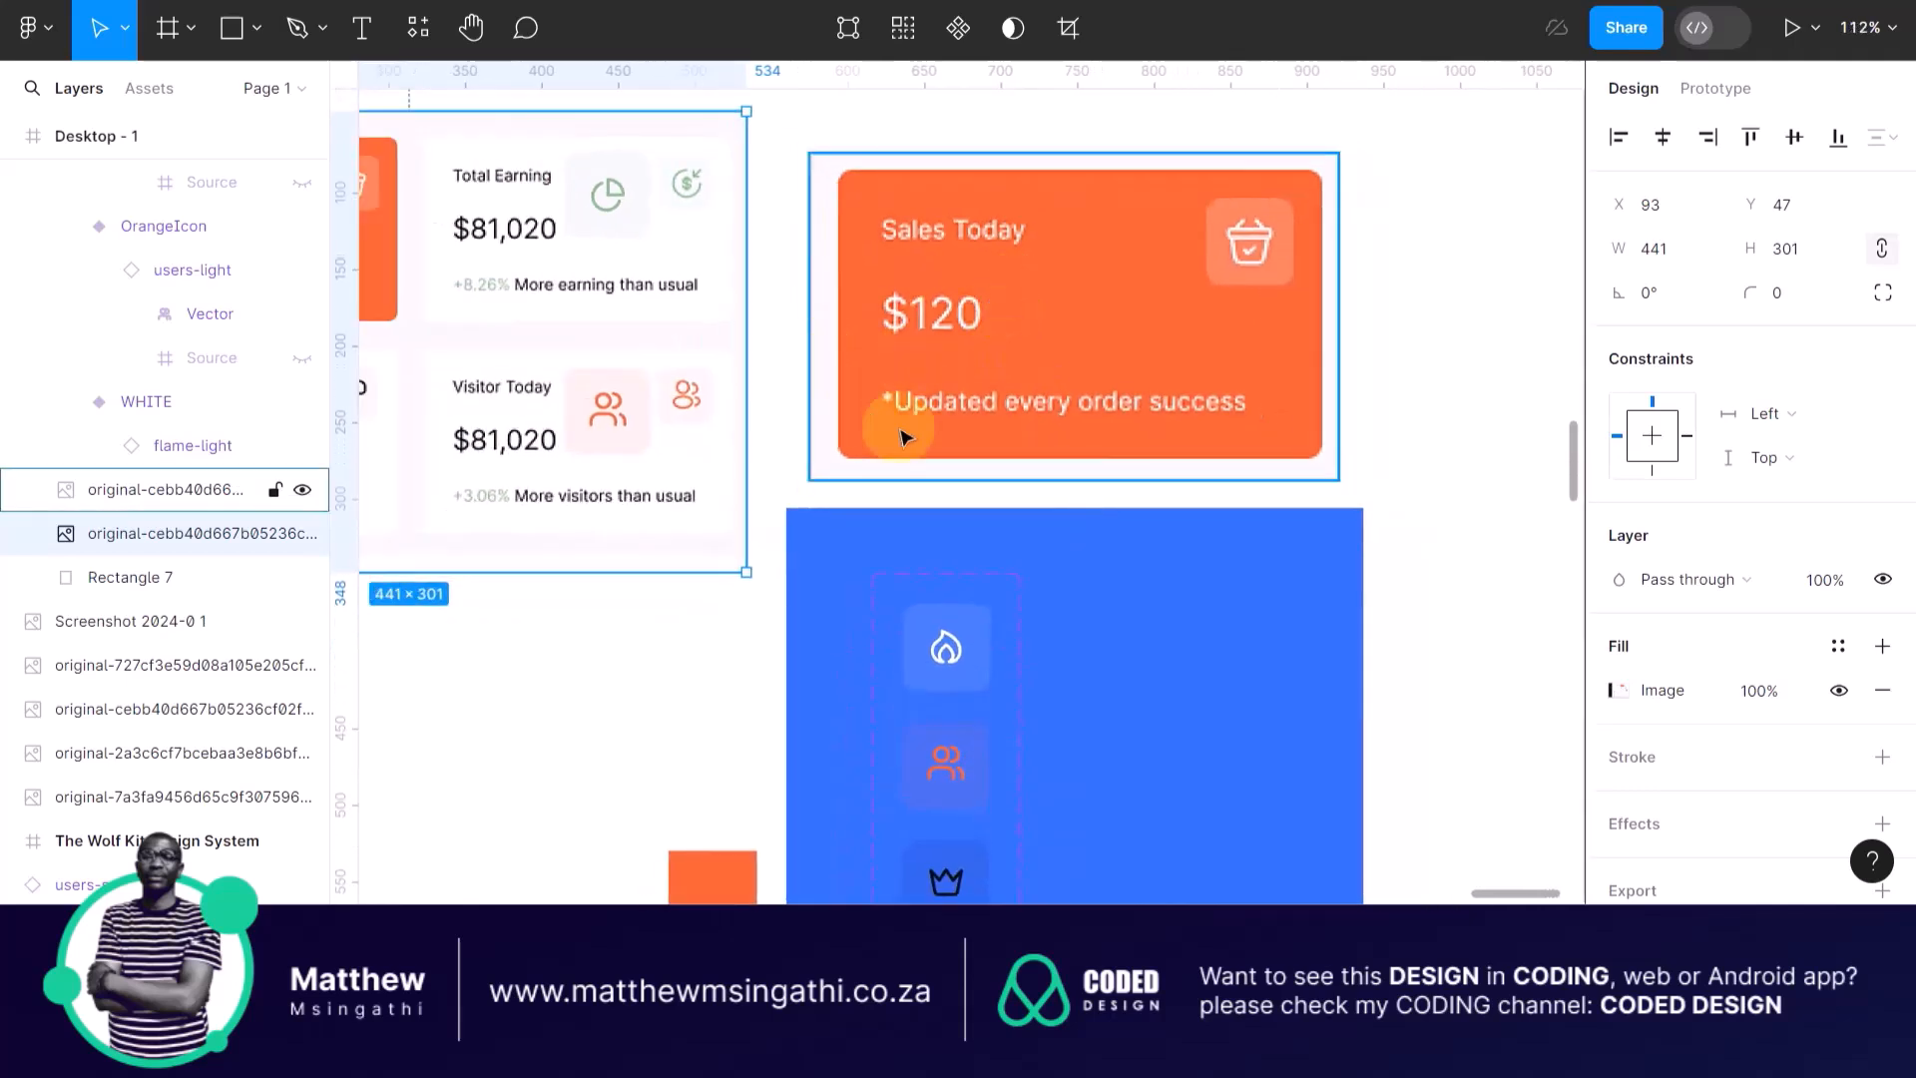
double_click(996, 371)
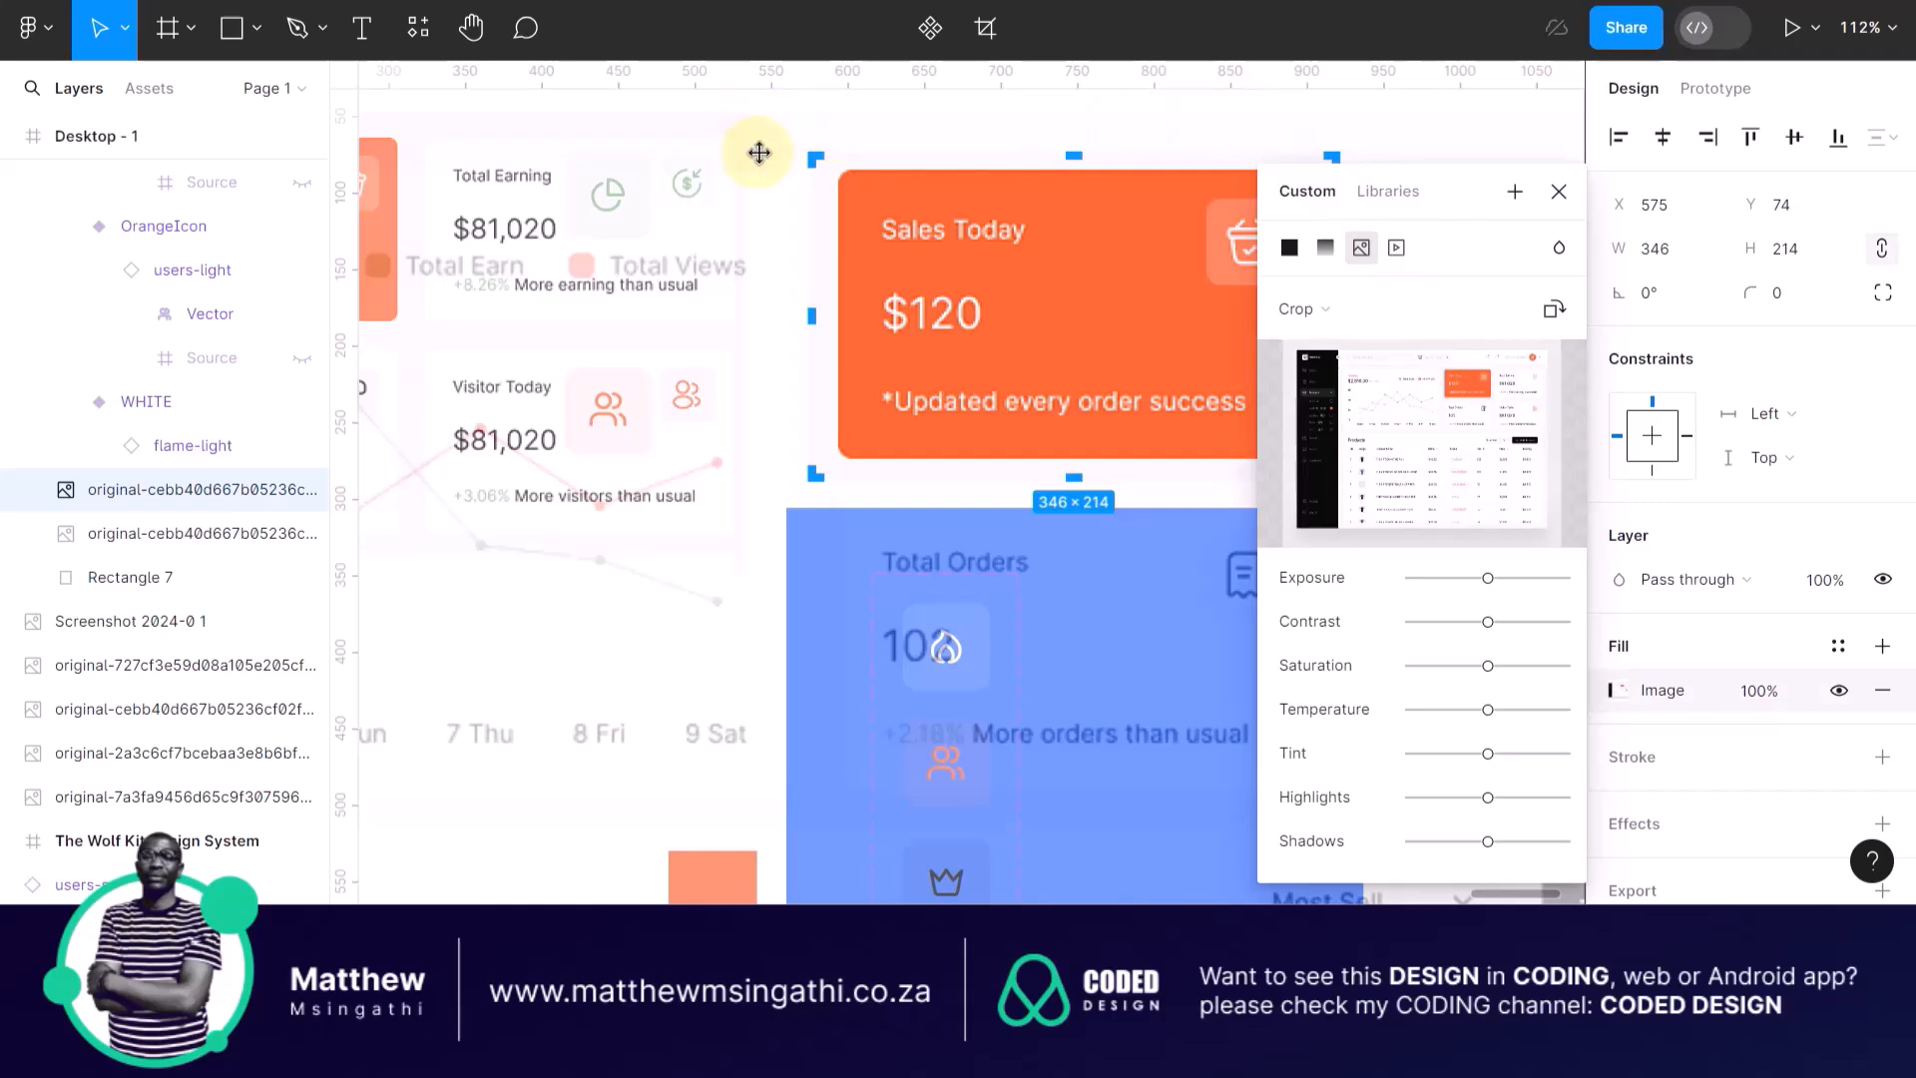
key(Escape)
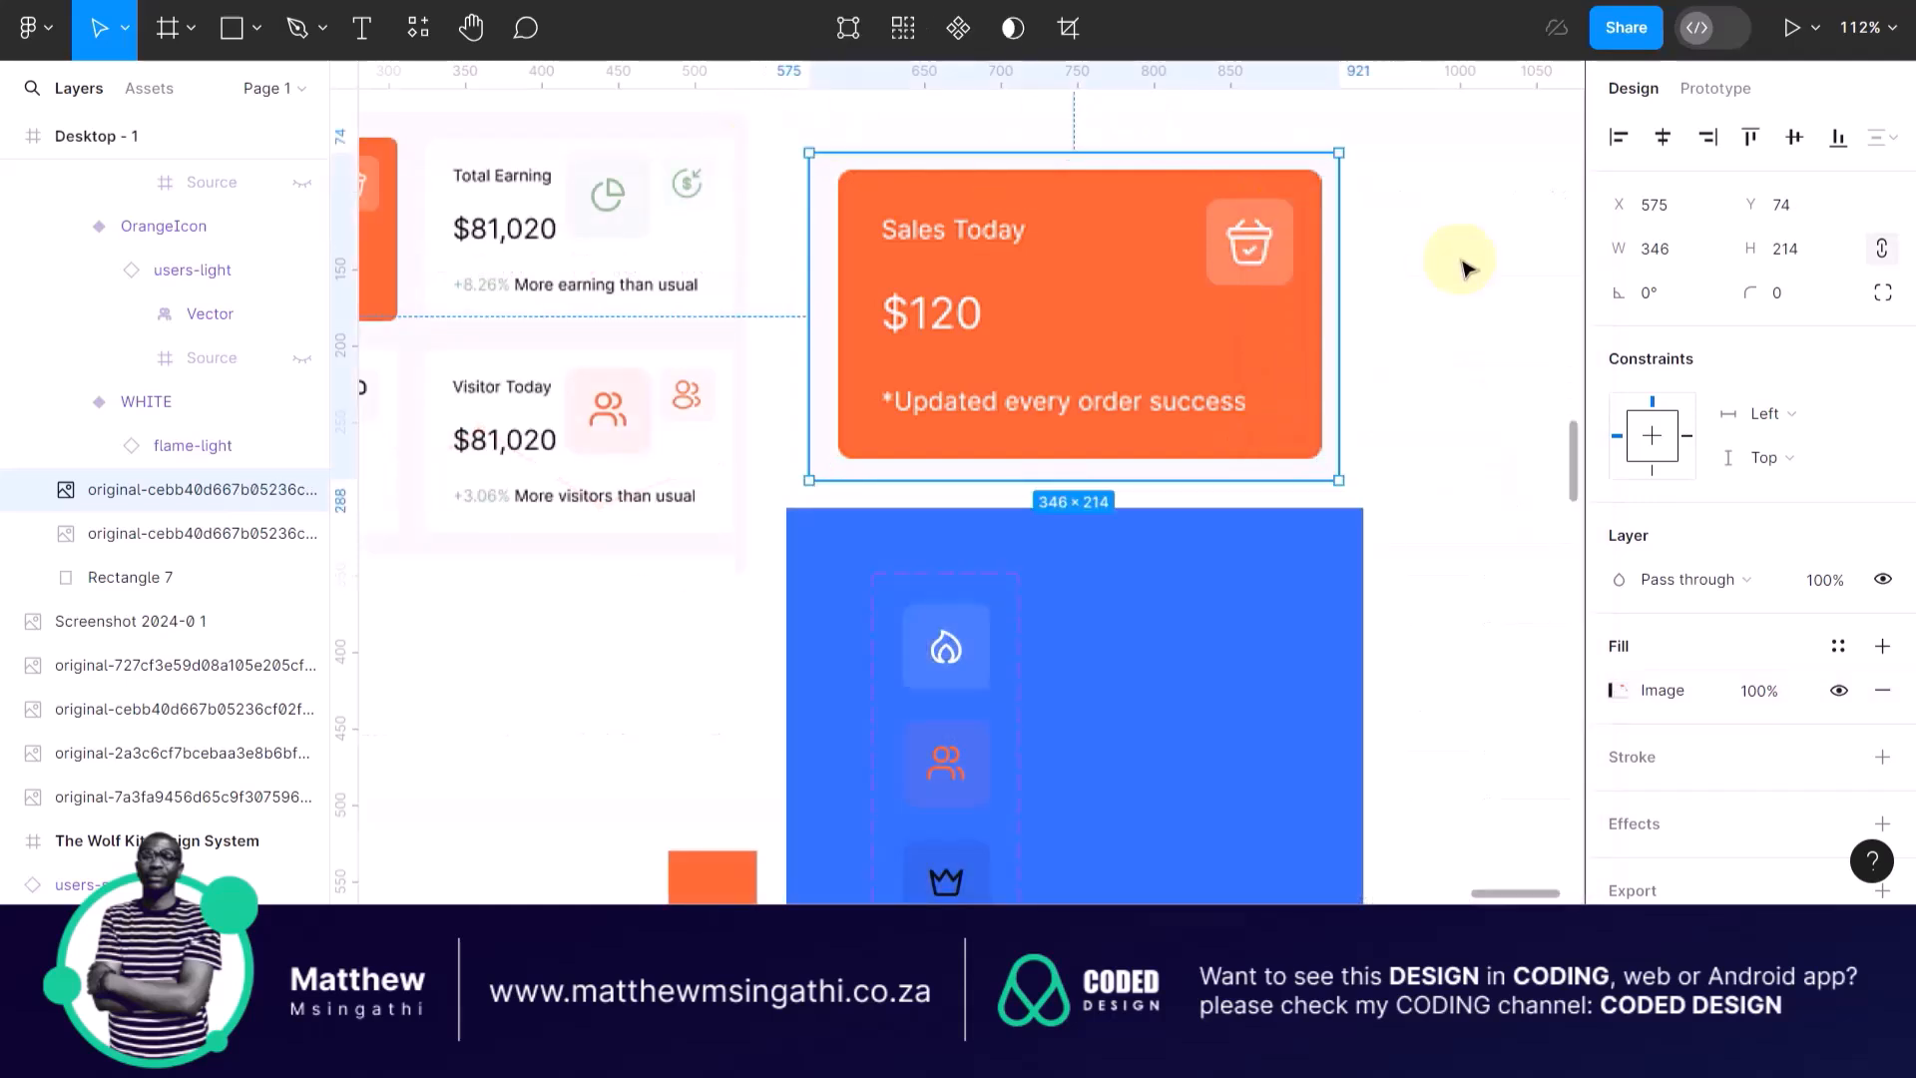
click(1463, 266)
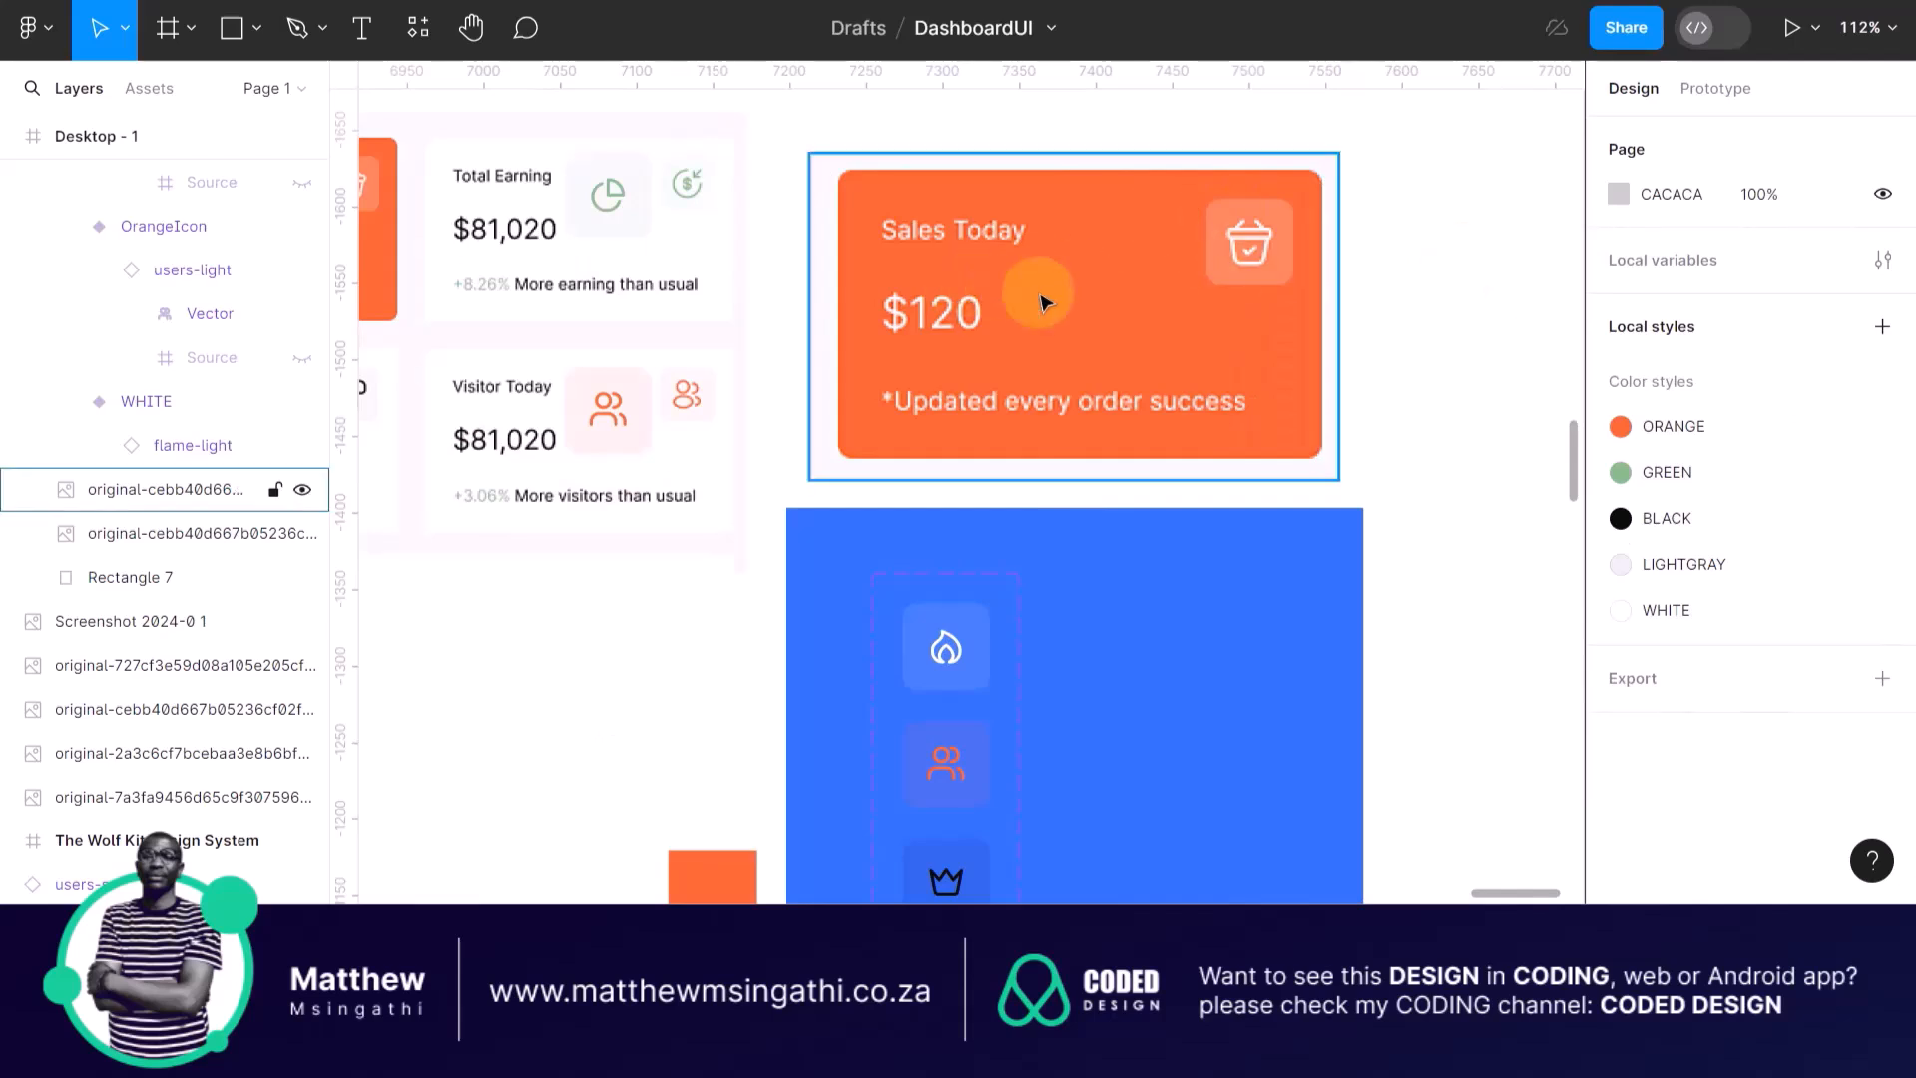
Sketch a trial rectangle about 310 × 53 over the title row of the large Sales Today card and discard it.
click(231, 27)
drag(853, 186, 1327, 267)
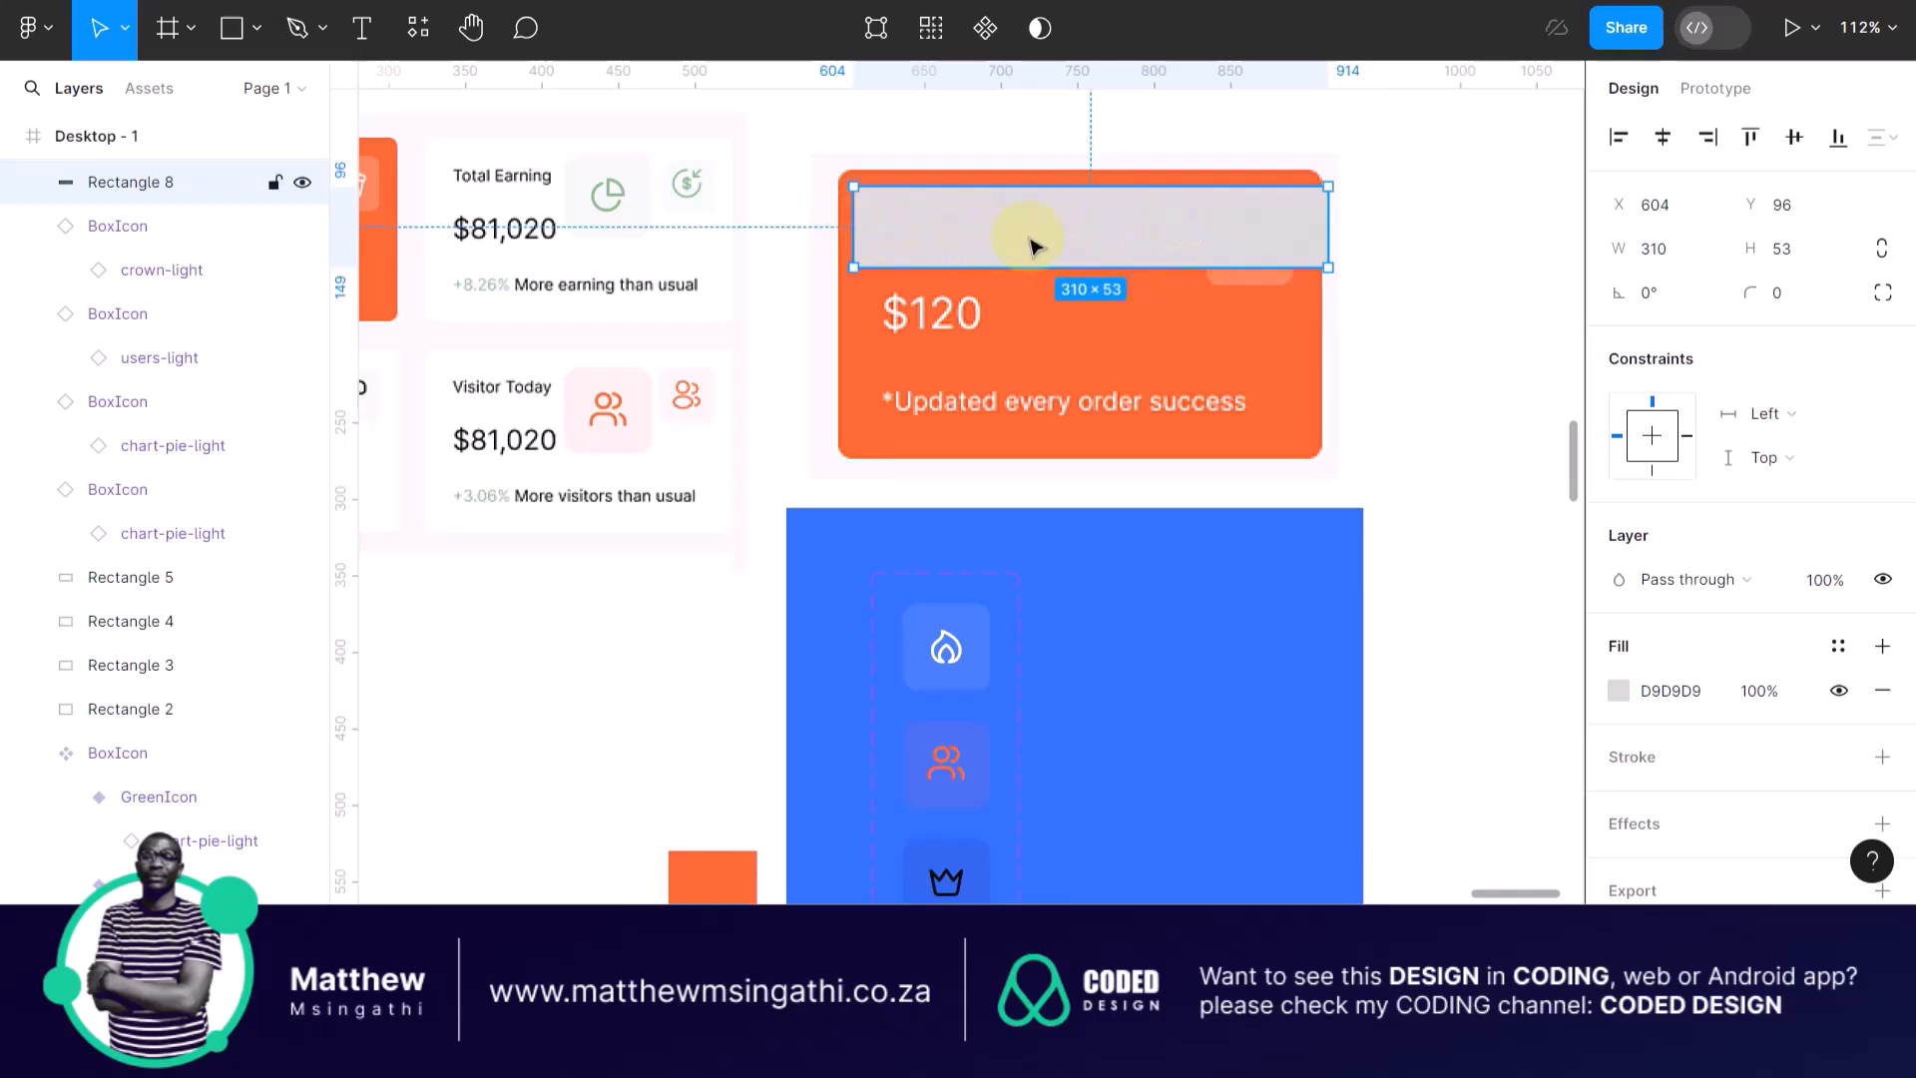
drag(997, 245, 1008, 373)
key(Delete)
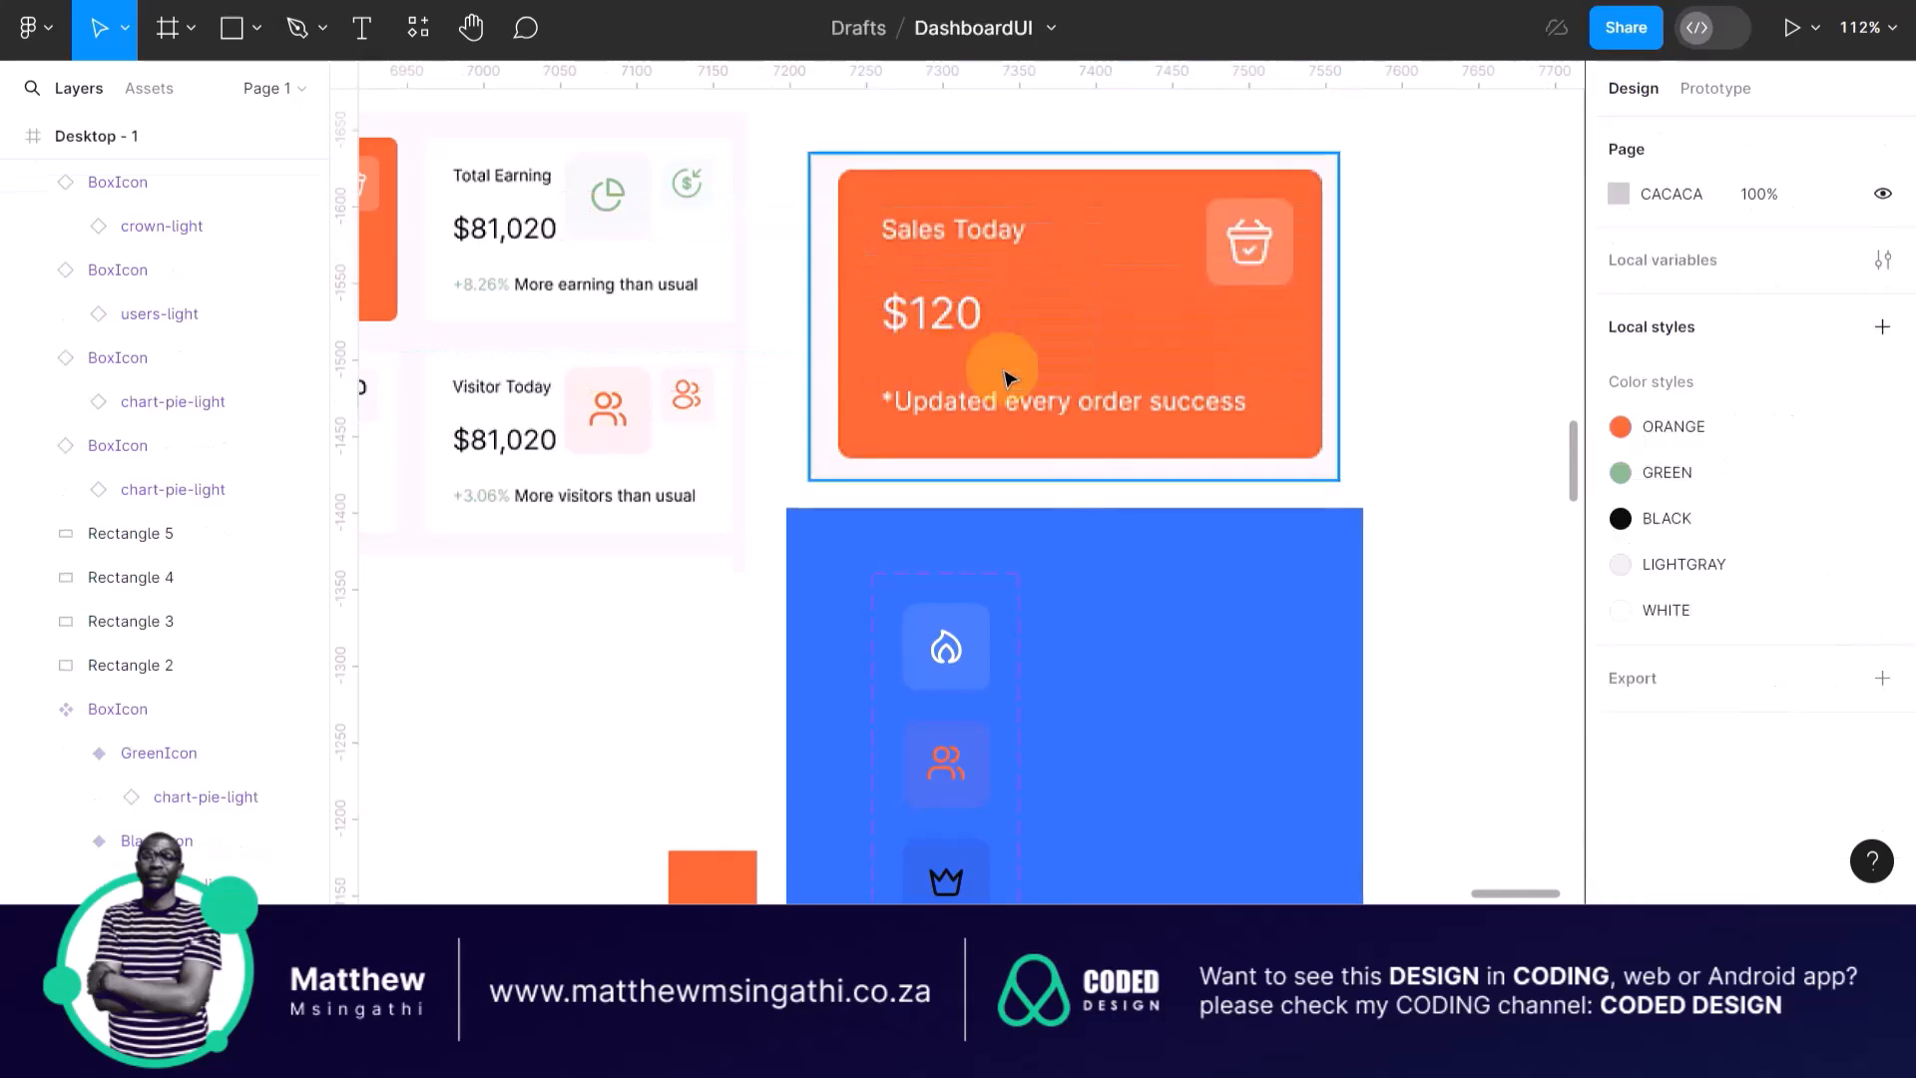
Add the text "Sales Today" to the large orange card at about X 626, Y 153, just above the $120 amount.
click(367, 45)
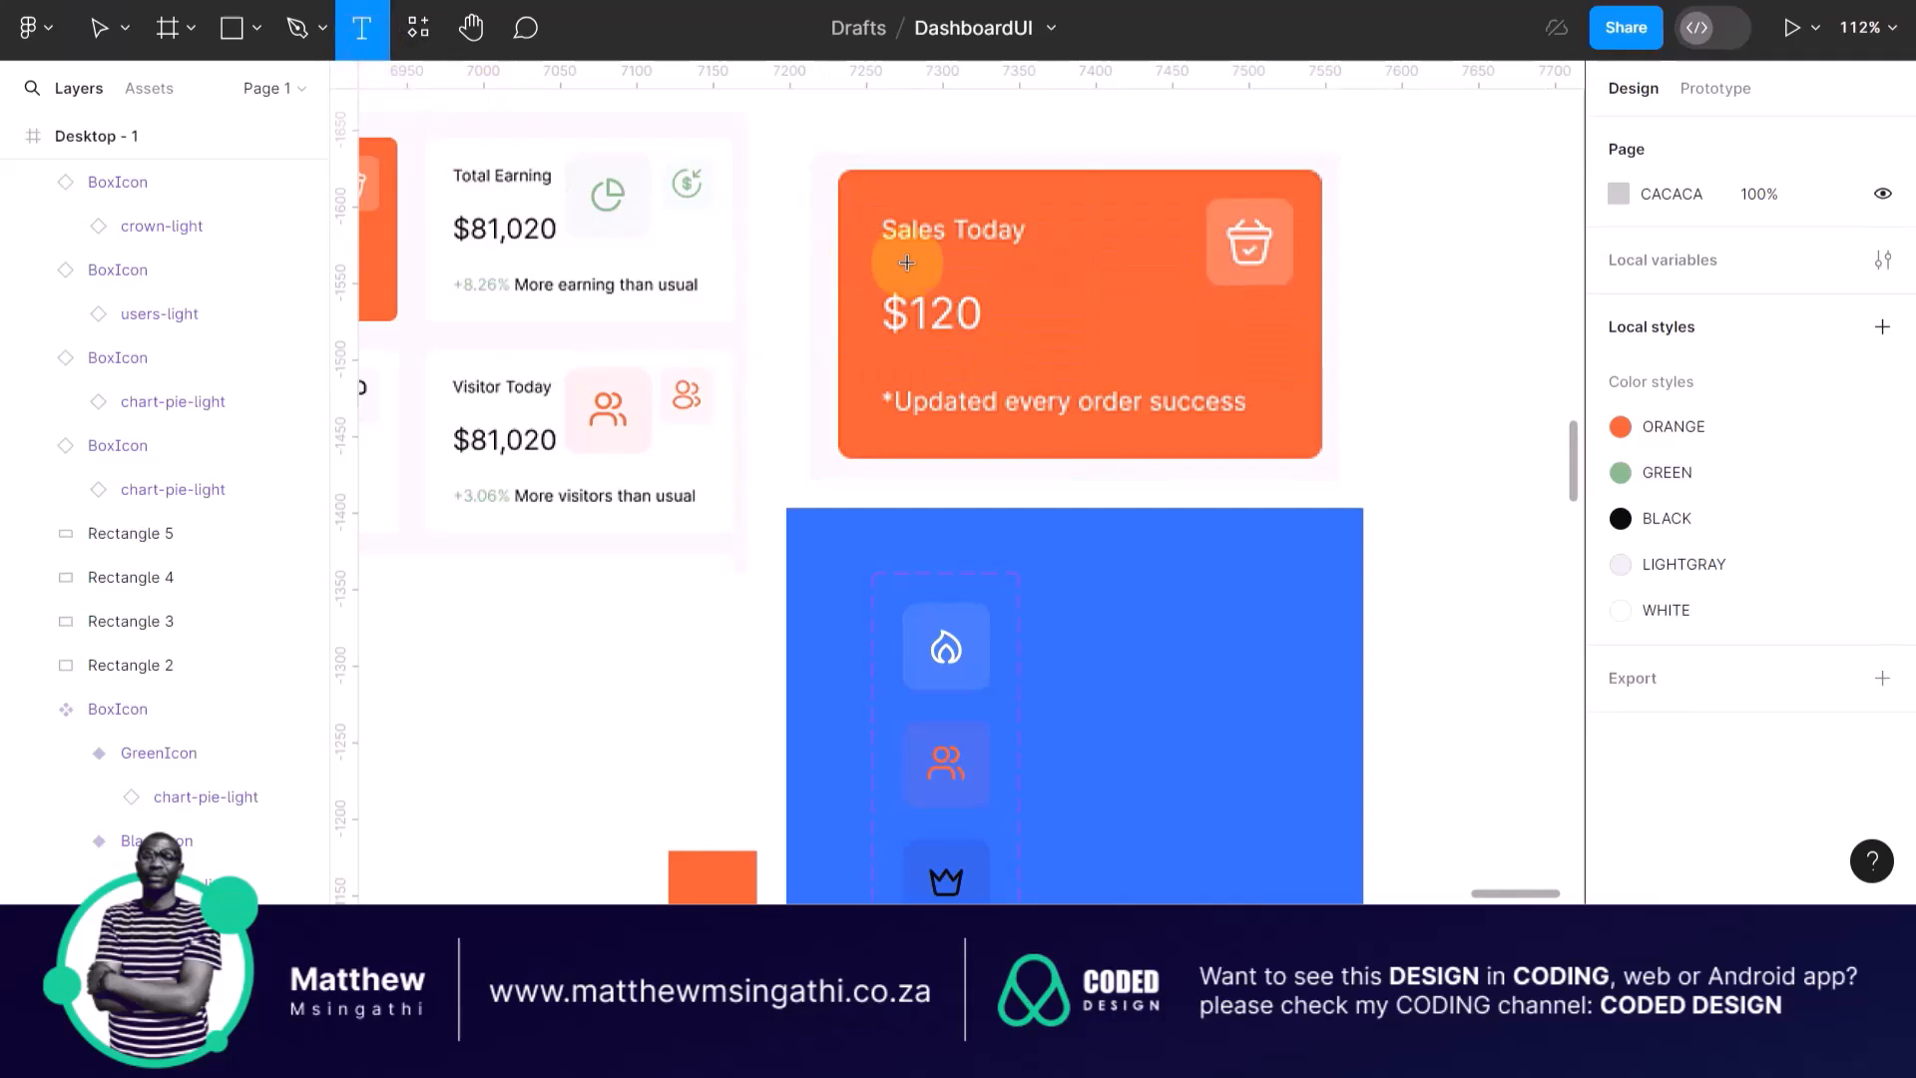
scroll(898, 259, up, 5)
click(873, 282)
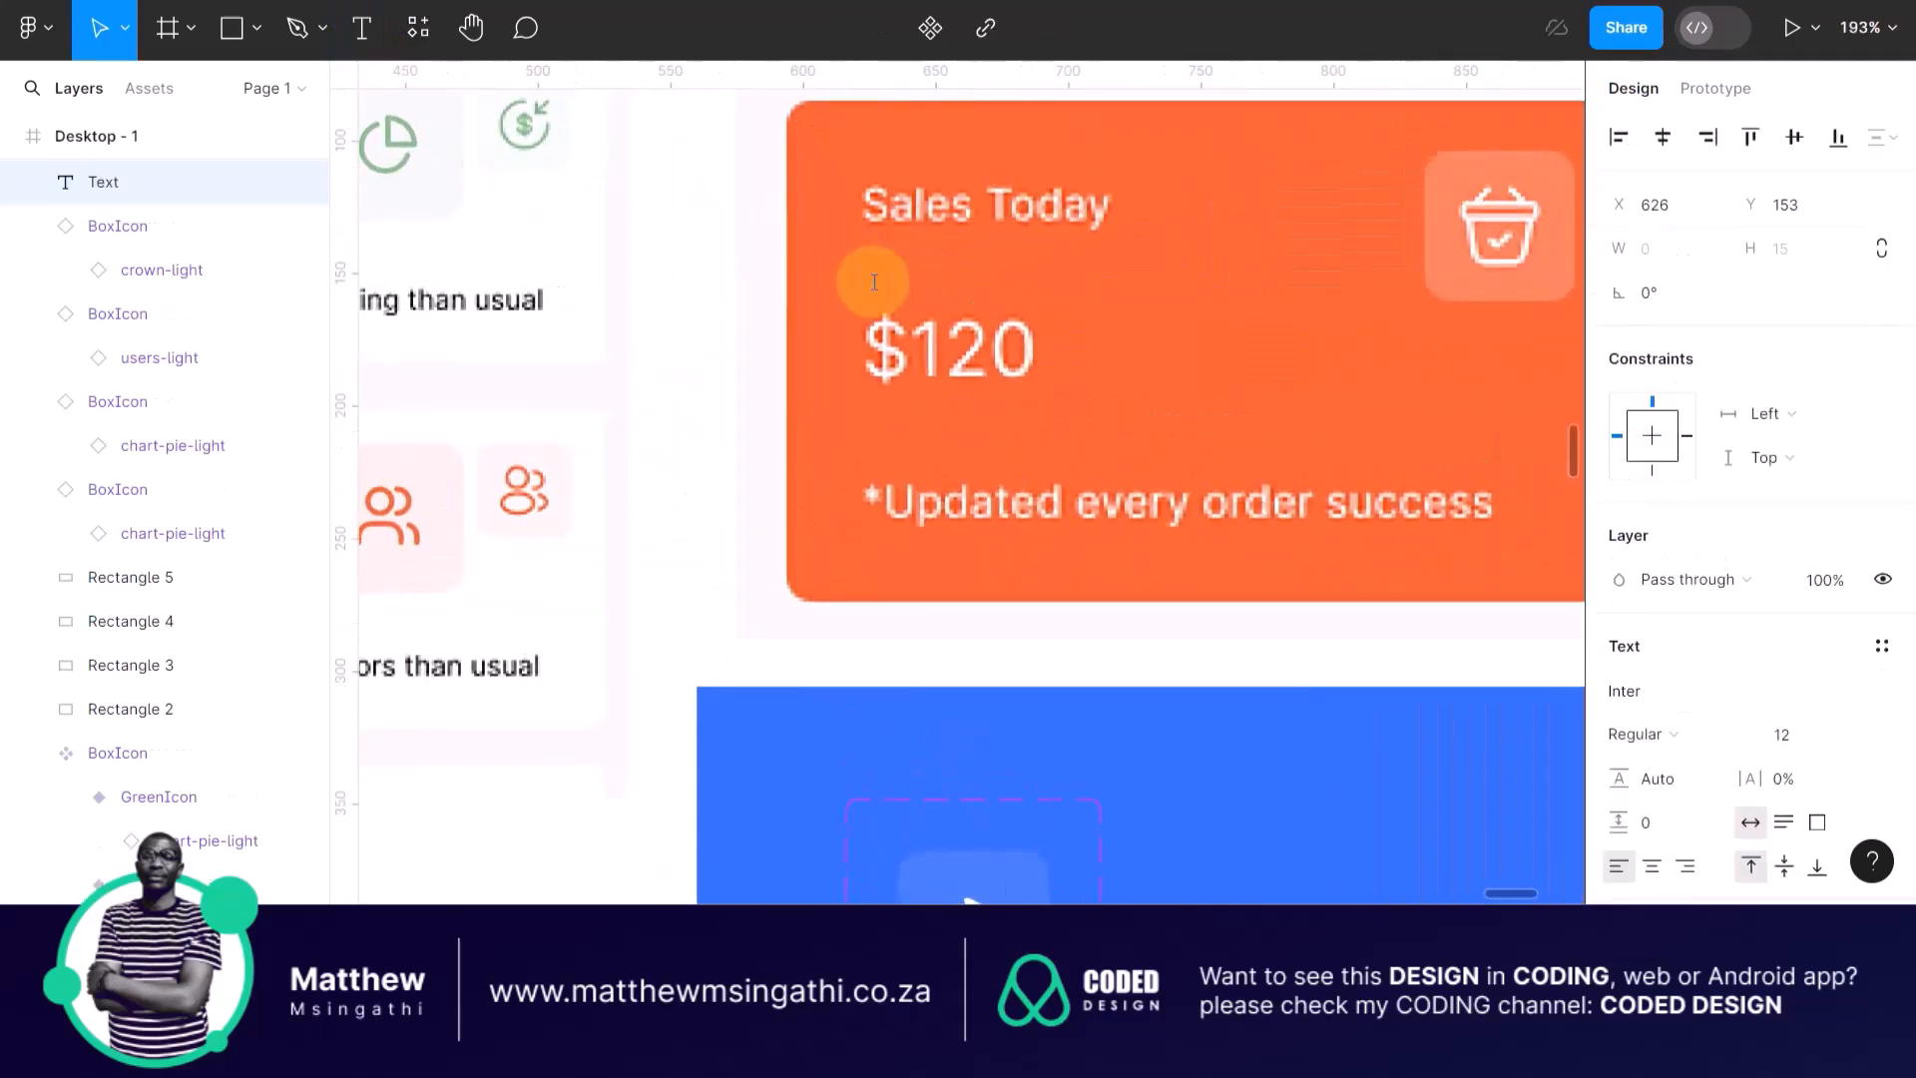
text(Sales Today)
key(Escape)
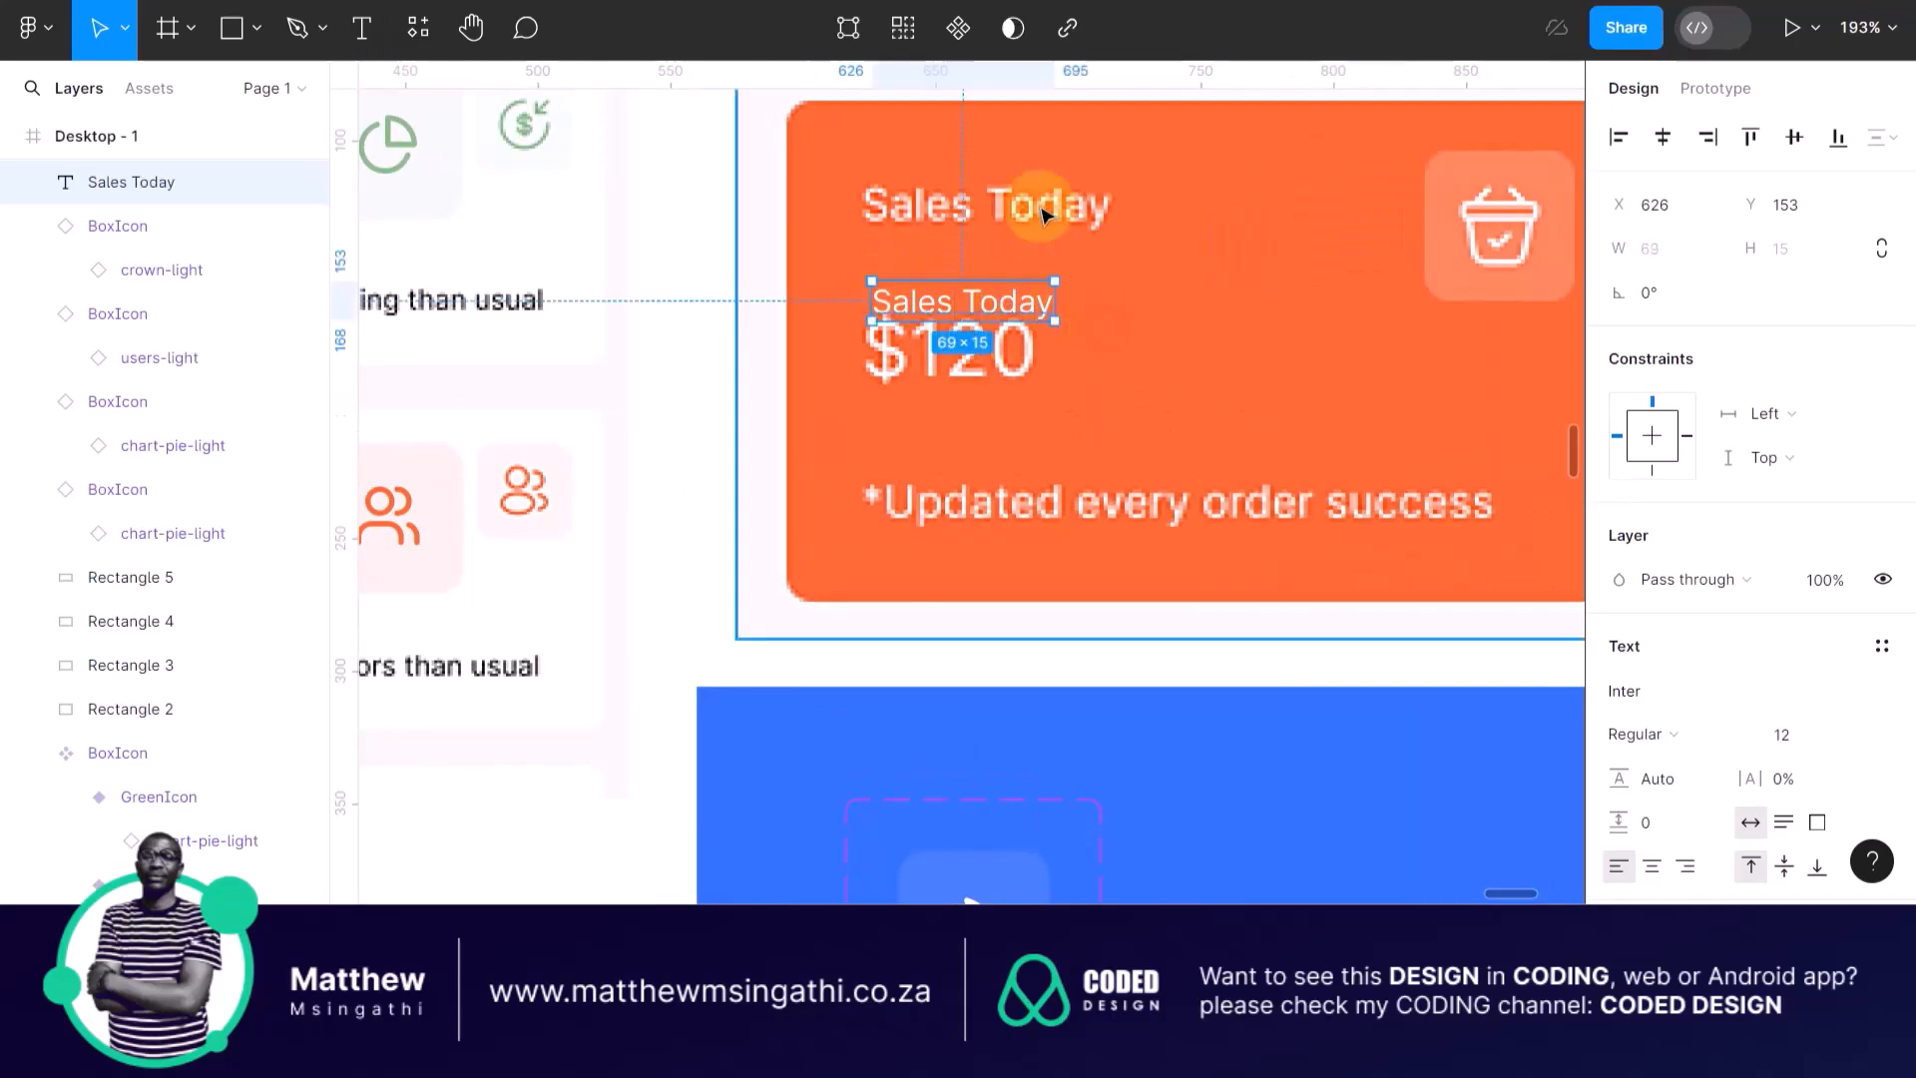
Scale the new Sales Today text to about 96 × 20 and place it over the reference title at about X 621, Y 114.
scroll(1041, 212, up, 5)
drag(991, 377, 991, 342)
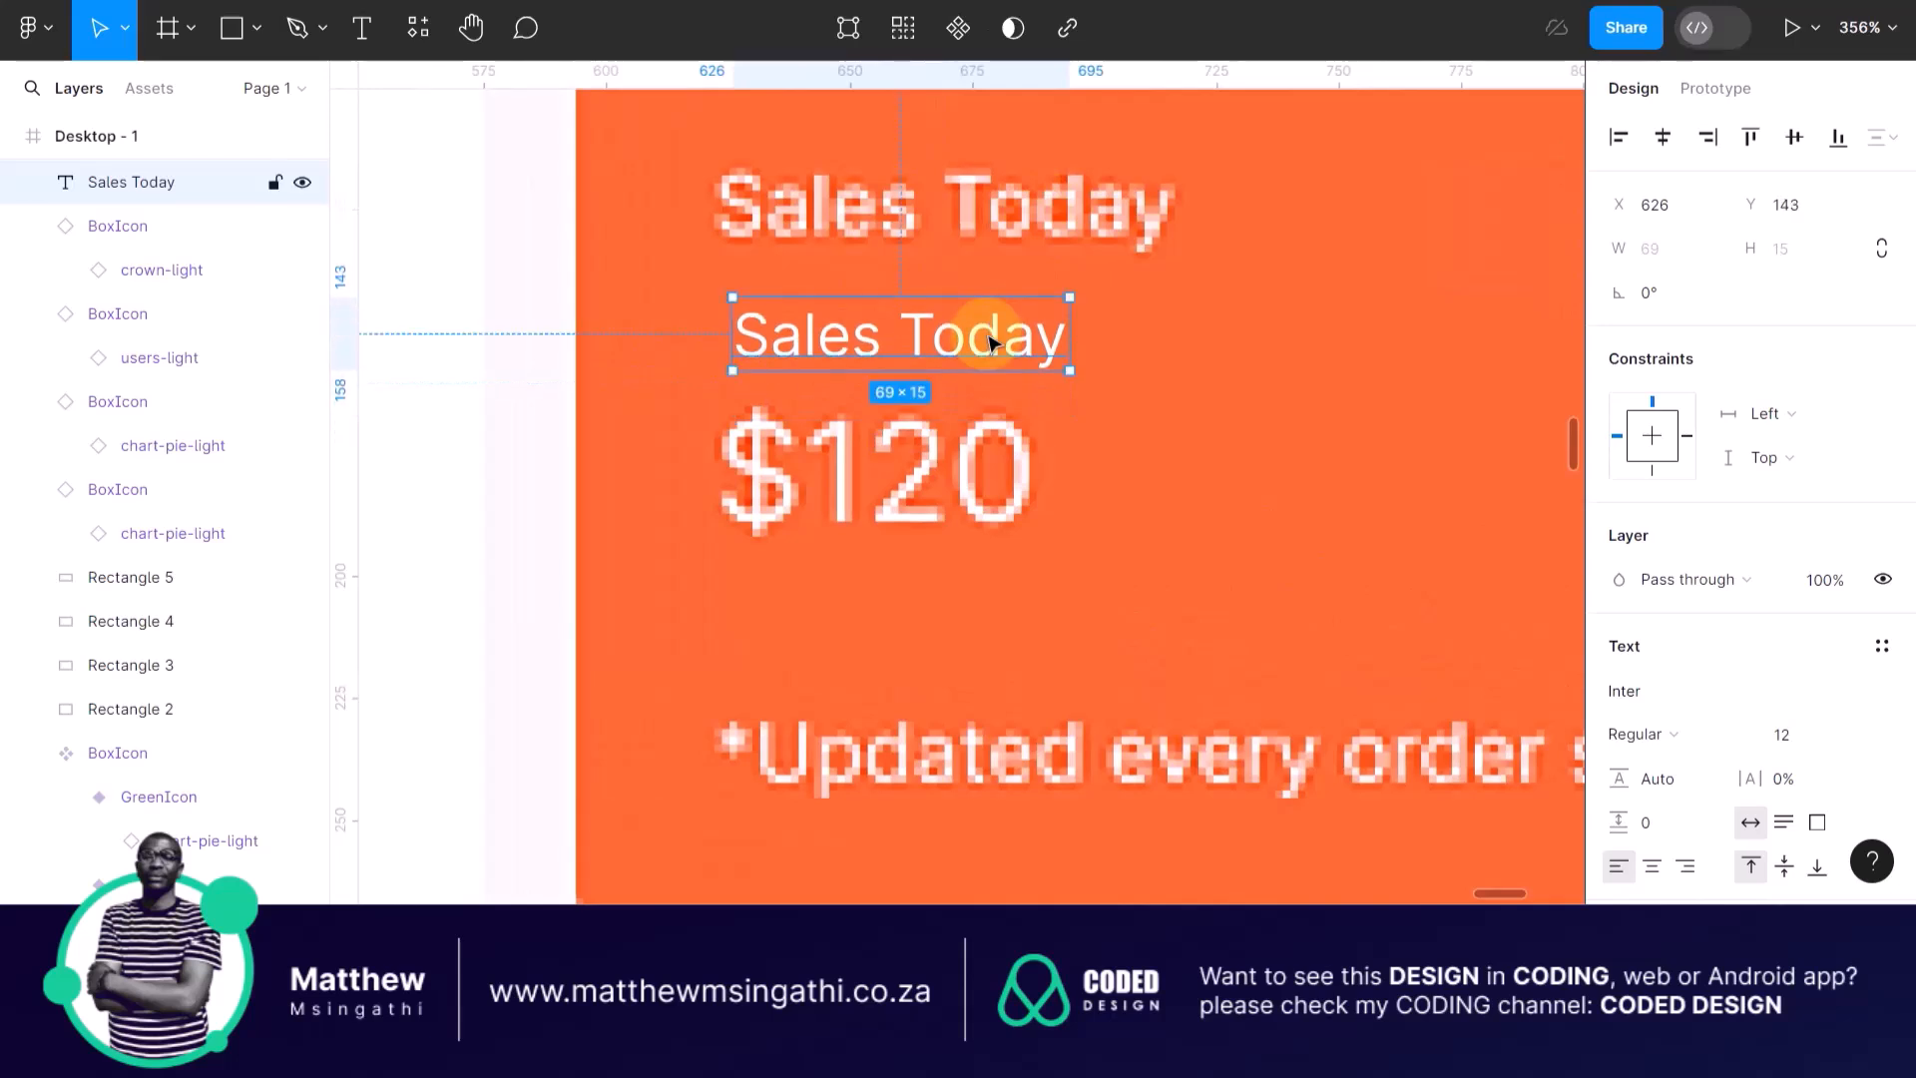
key(k)
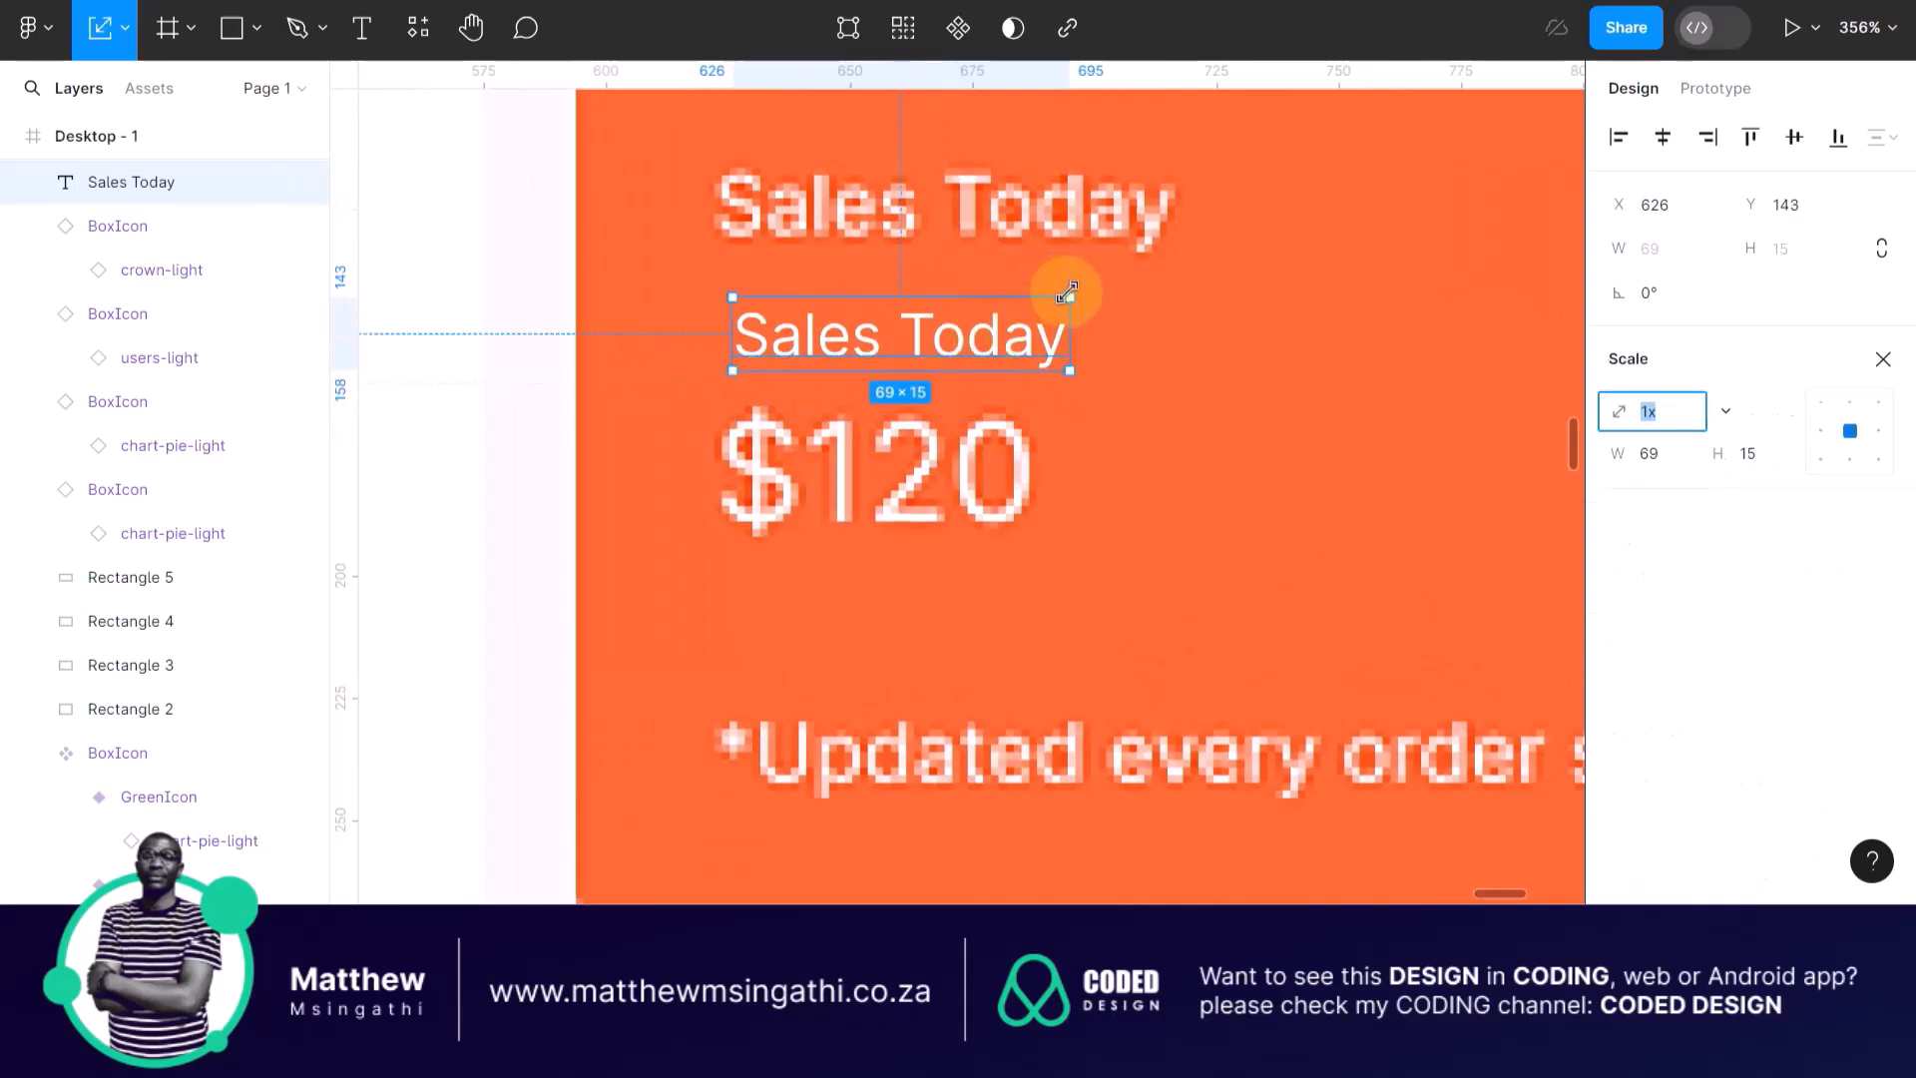
drag(1066, 291, 1093, 264)
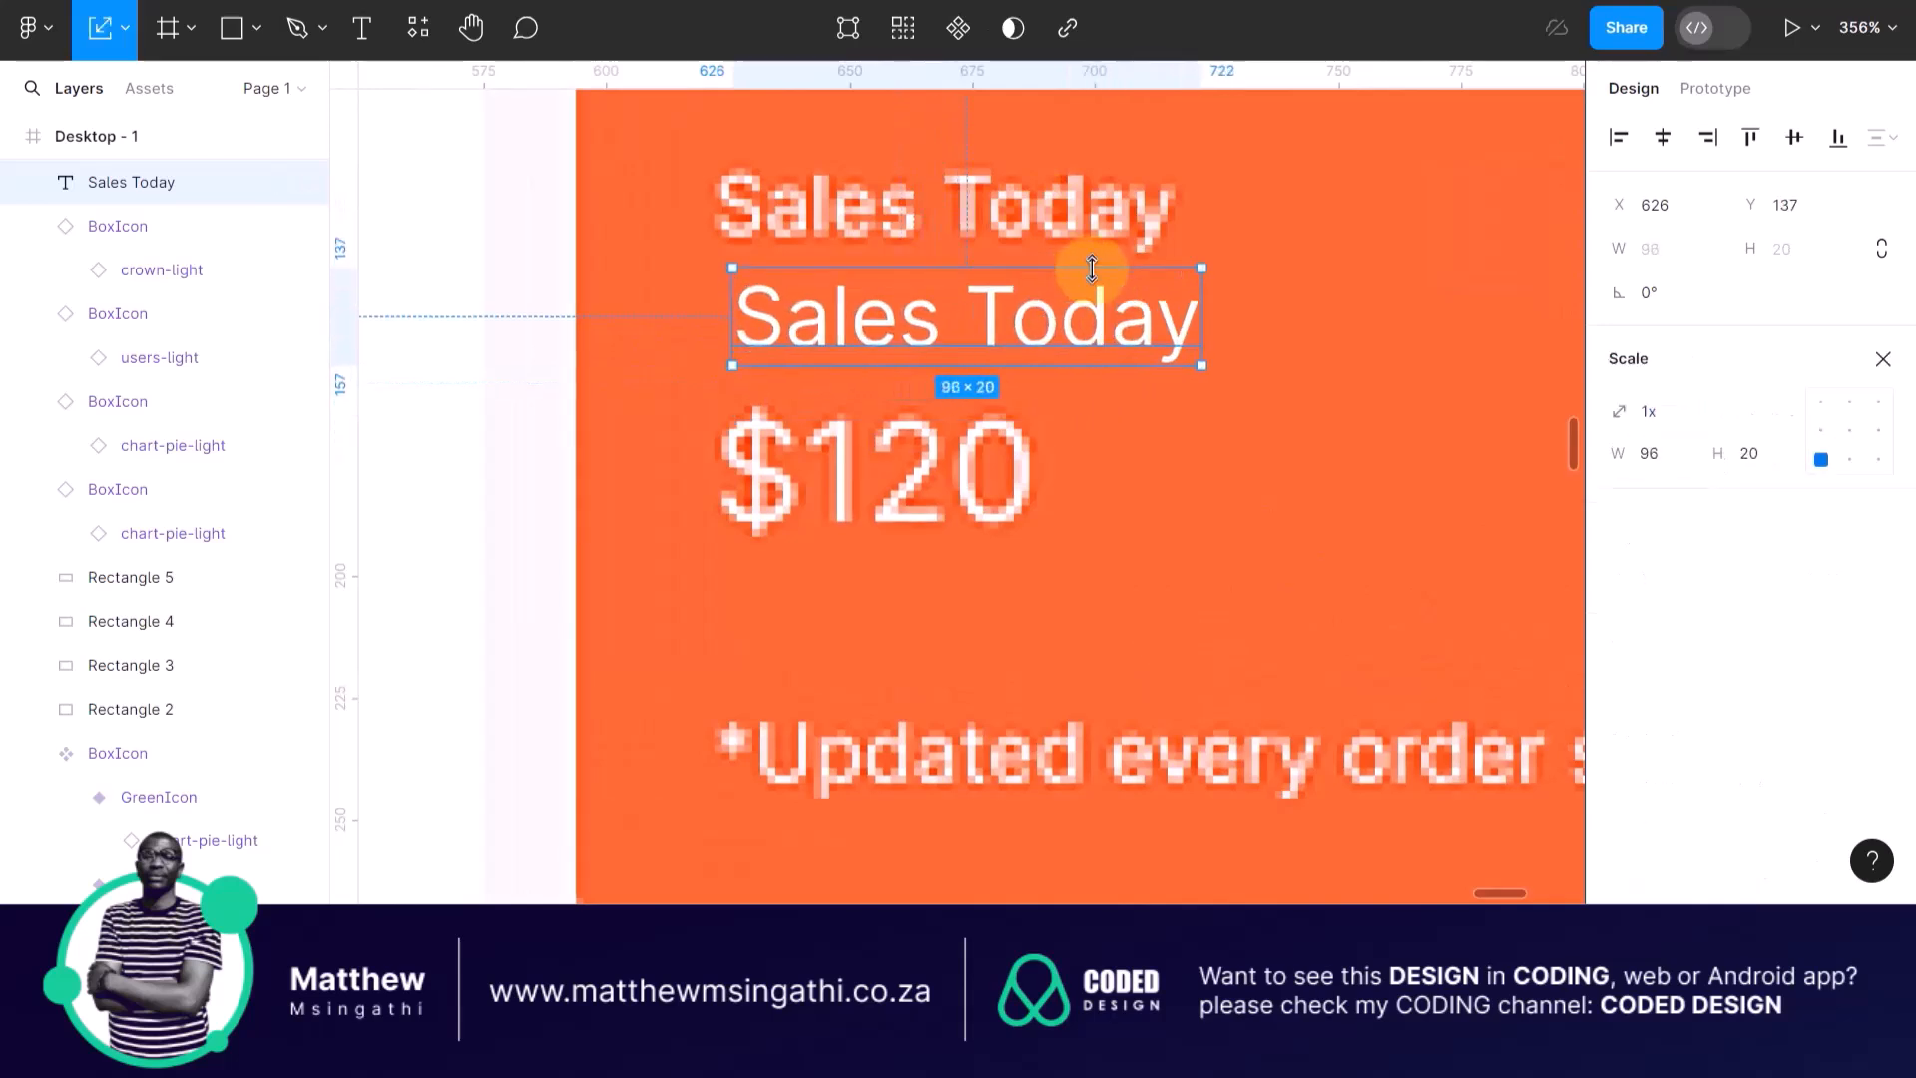
drag(1005, 315, 968, 213)
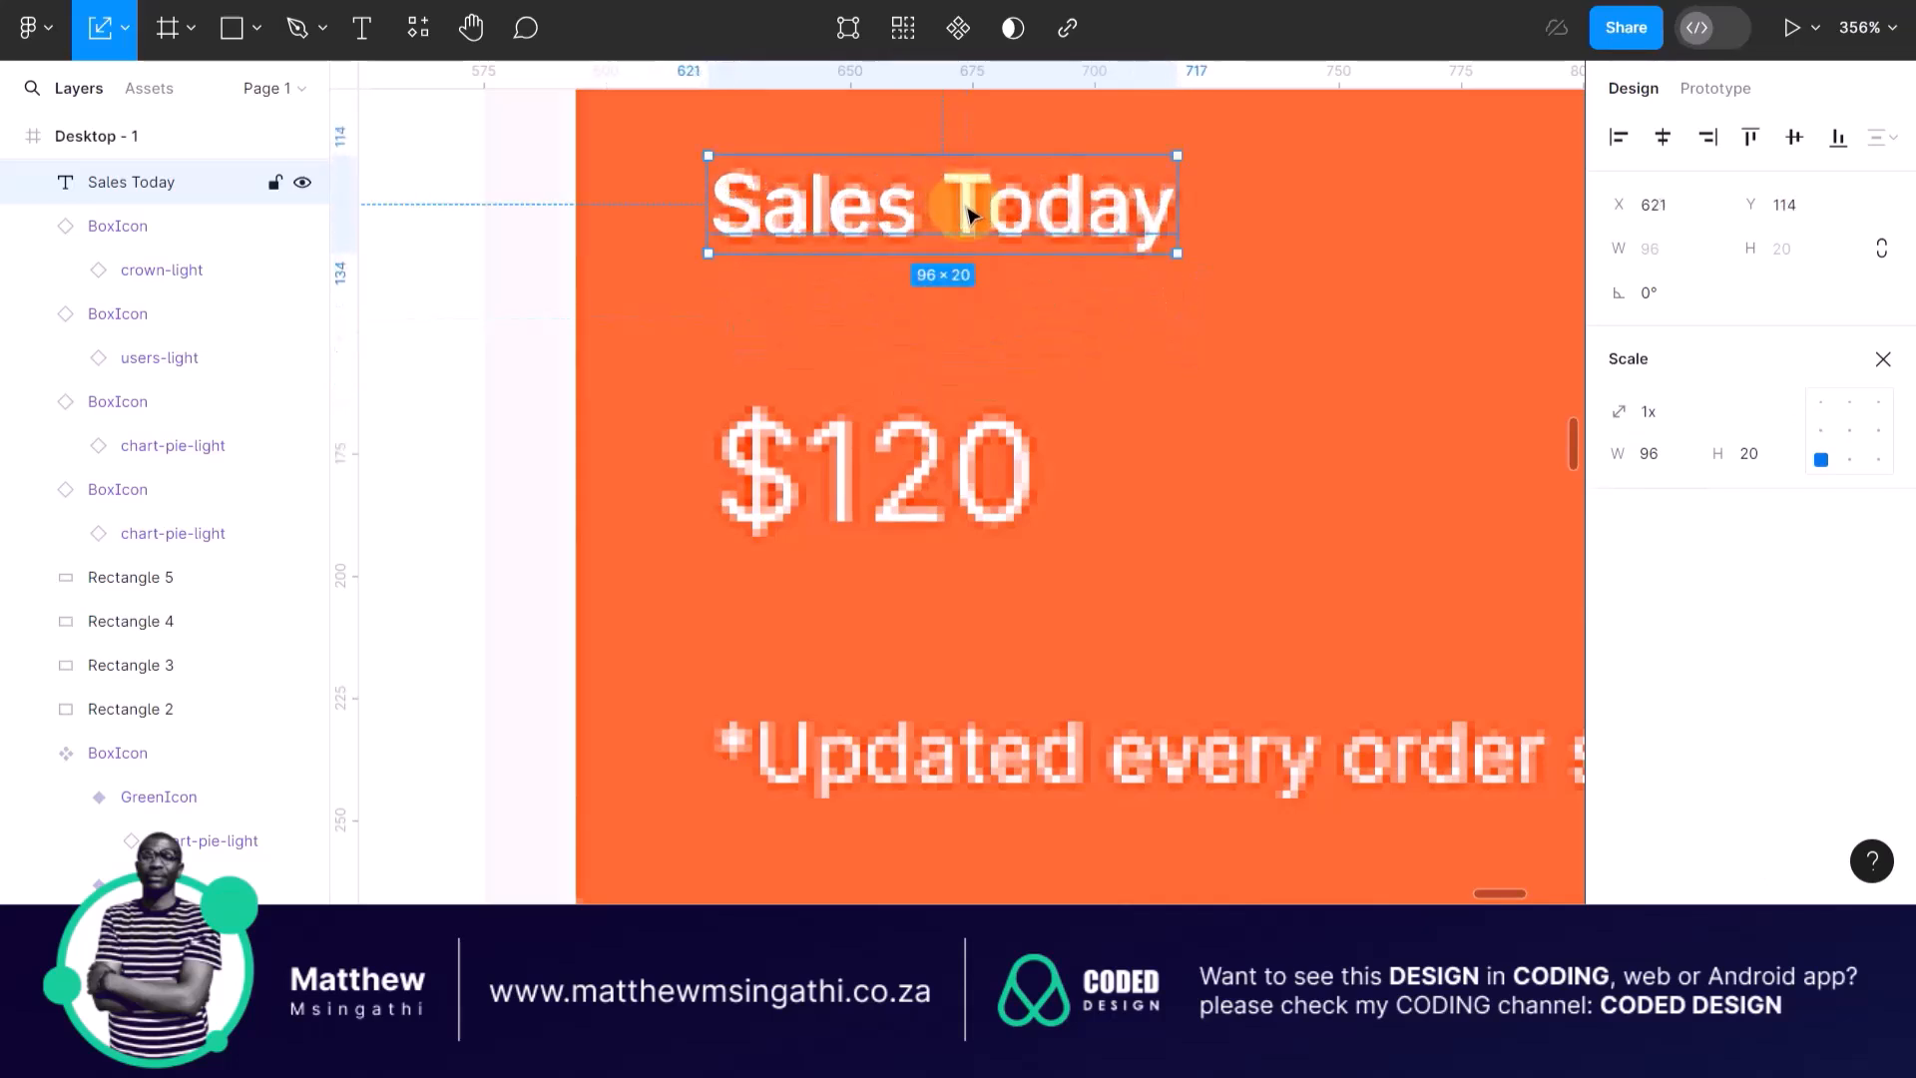
Set the small orange card's pie-chart icon instance to IconType WHITE and move it onto the large Sales Today card at about X 735, Y 114.
scroll(968, 213, down, 3)
scroll(928, 220, down, 3)
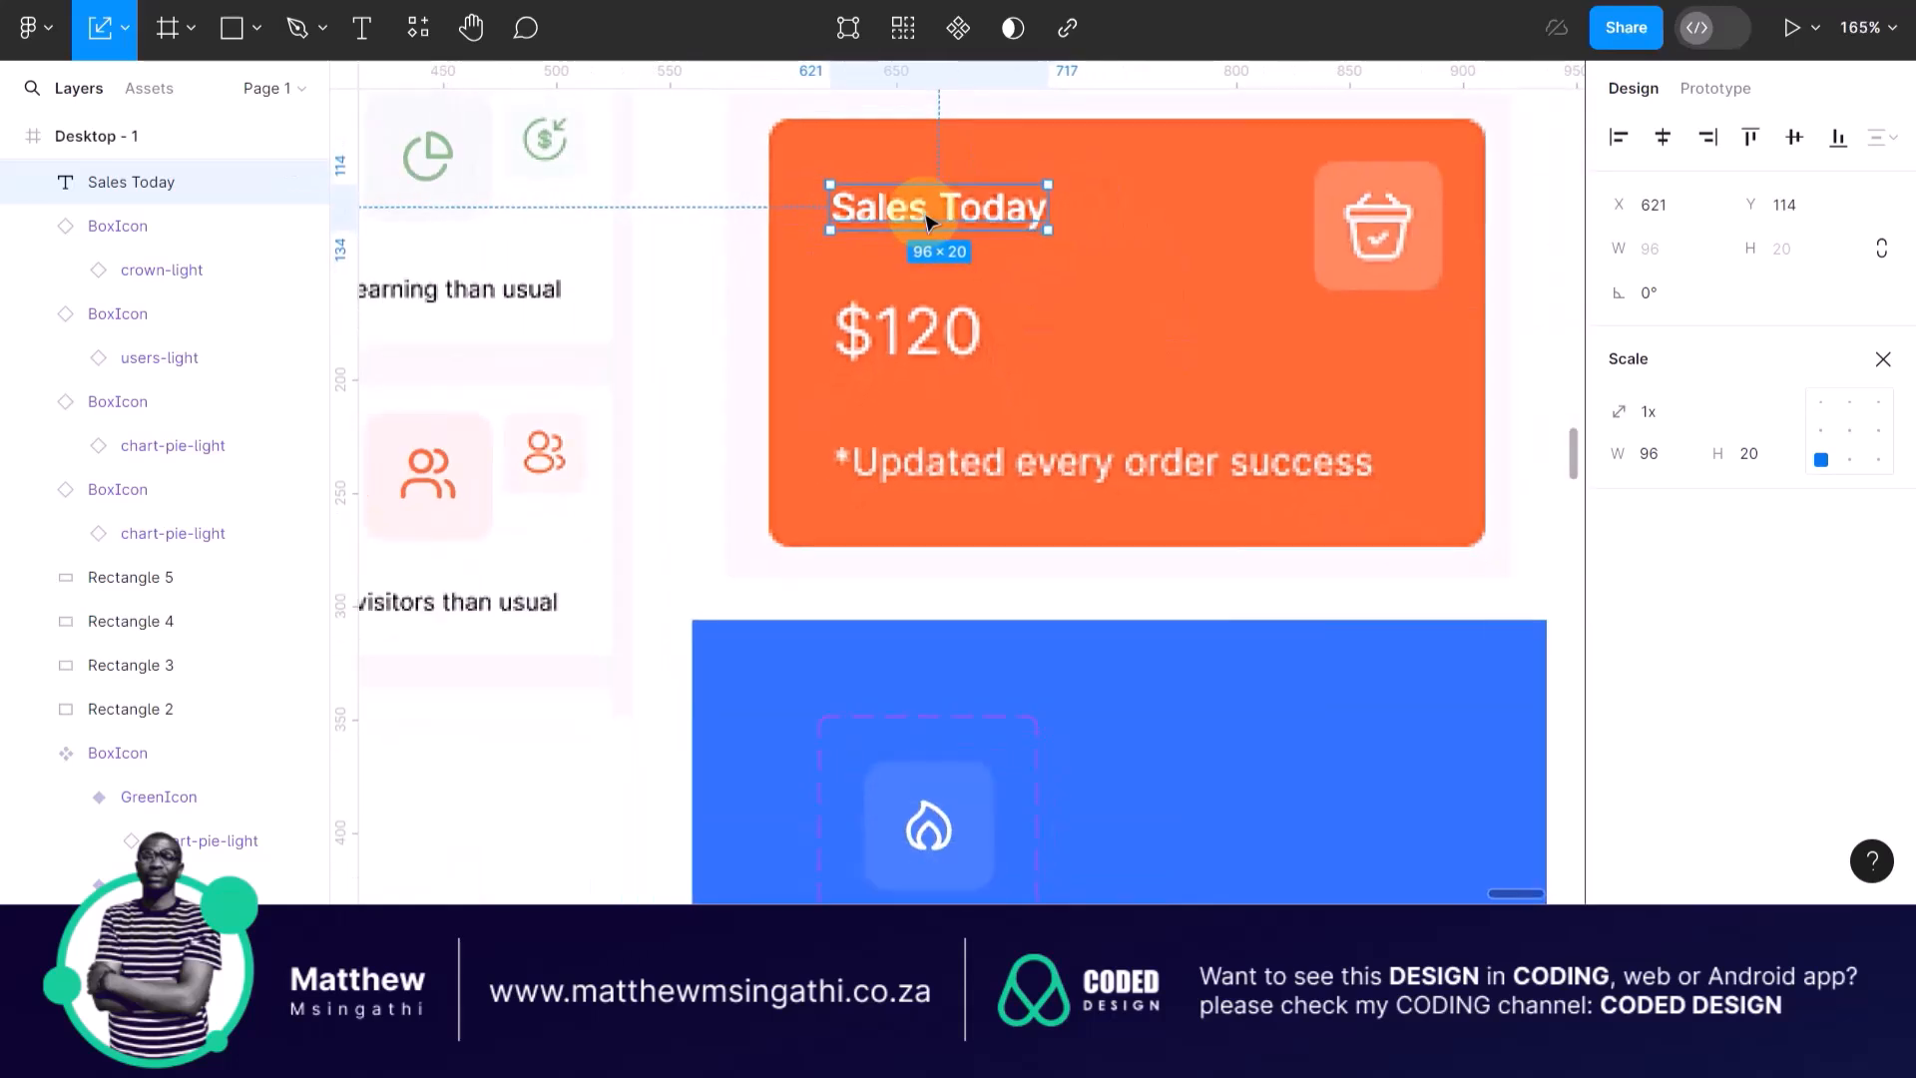
scroll(981, 229, down, 1)
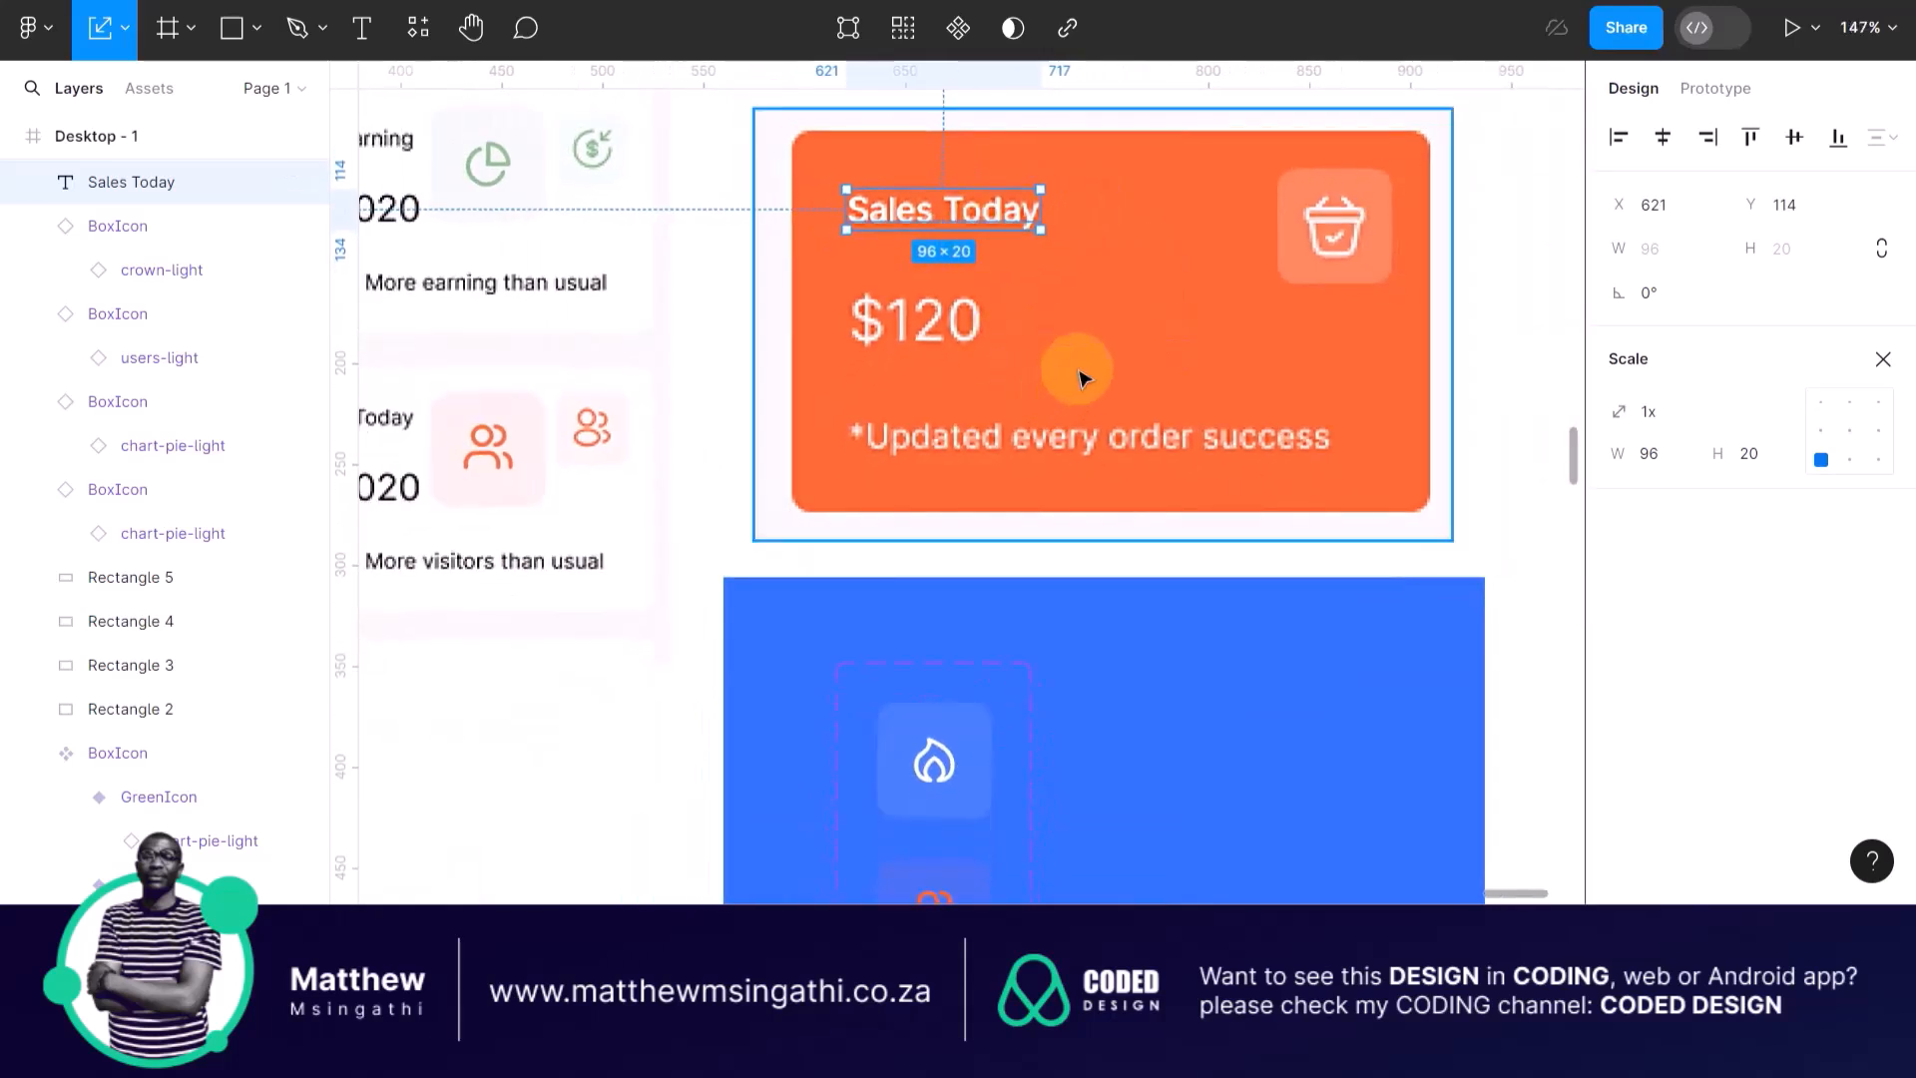
scroll(1081, 377, right, 2)
scroll(961, 456, down, 3)
scroll(961, 456, down, 1)
scroll(961, 456, down, 2)
scroll(961, 456, left, 3)
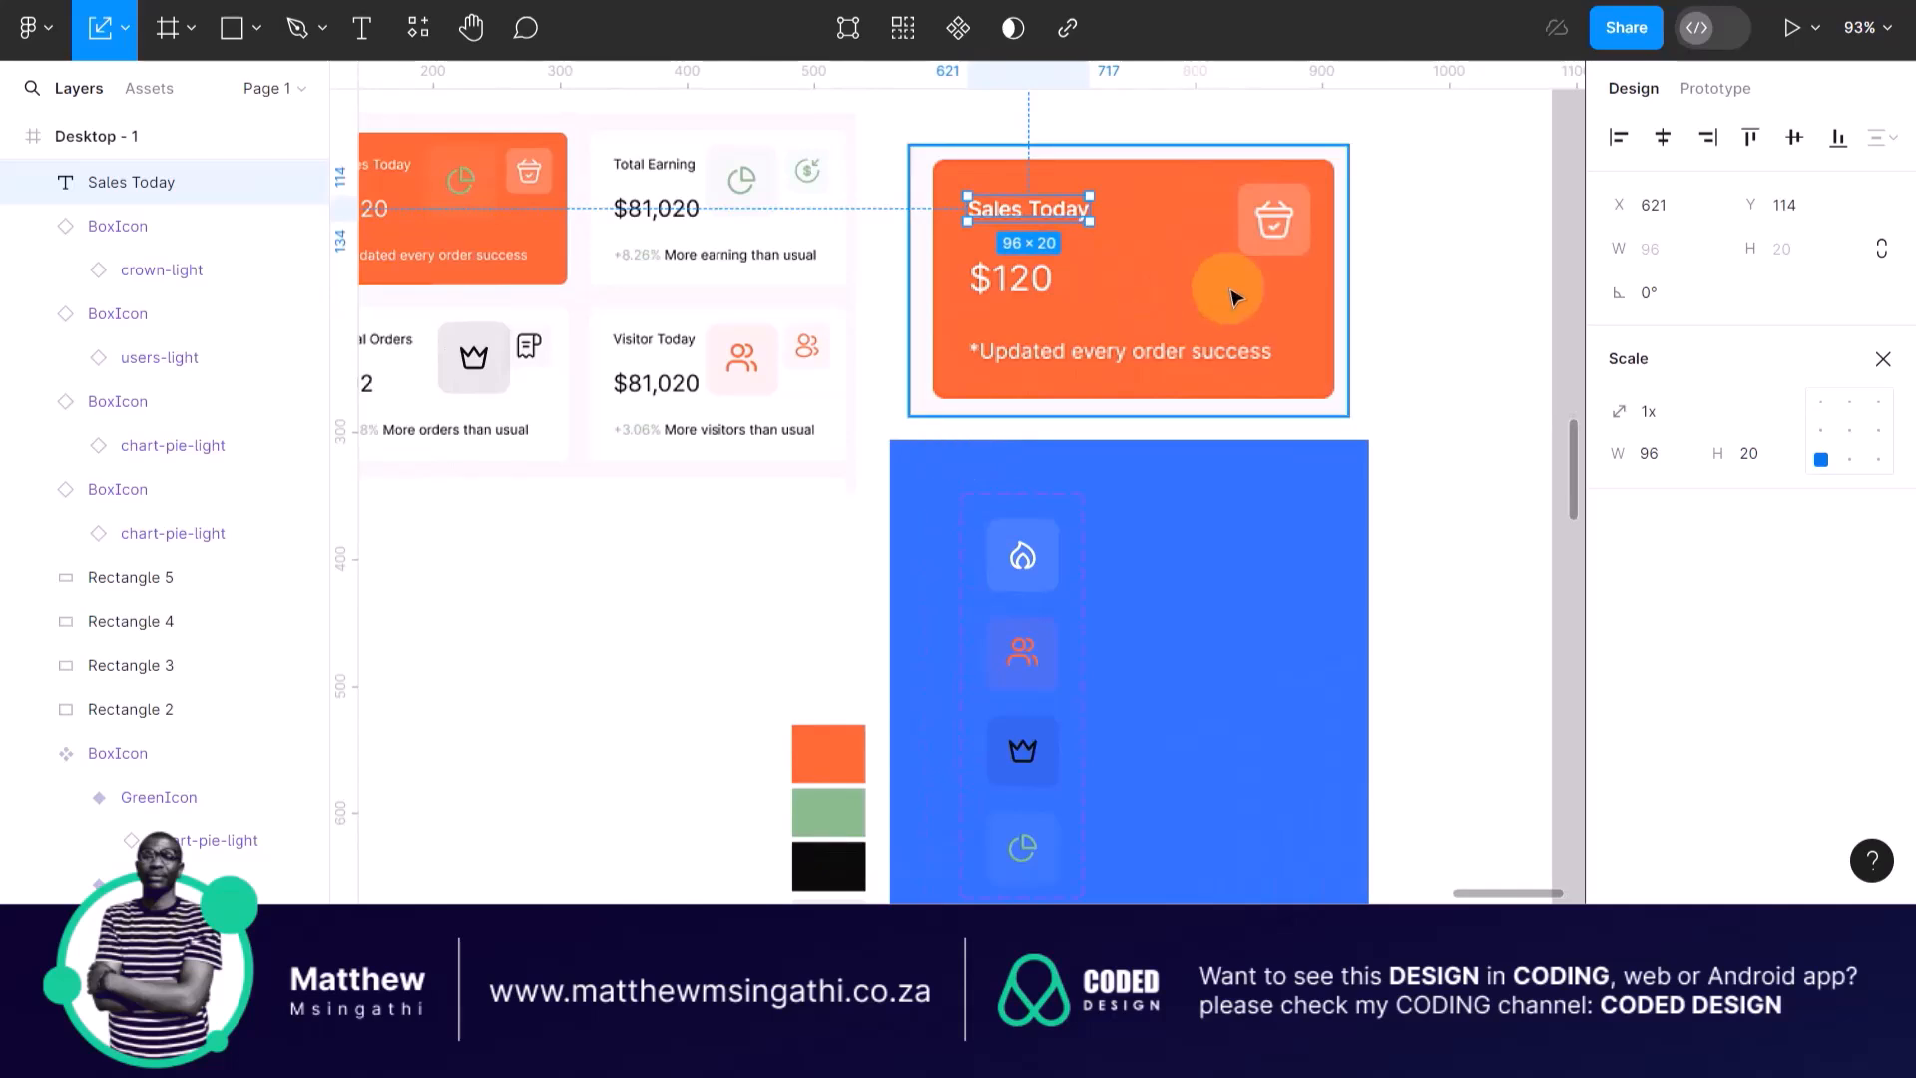
click(469, 184)
drag(469, 184, 481, 206)
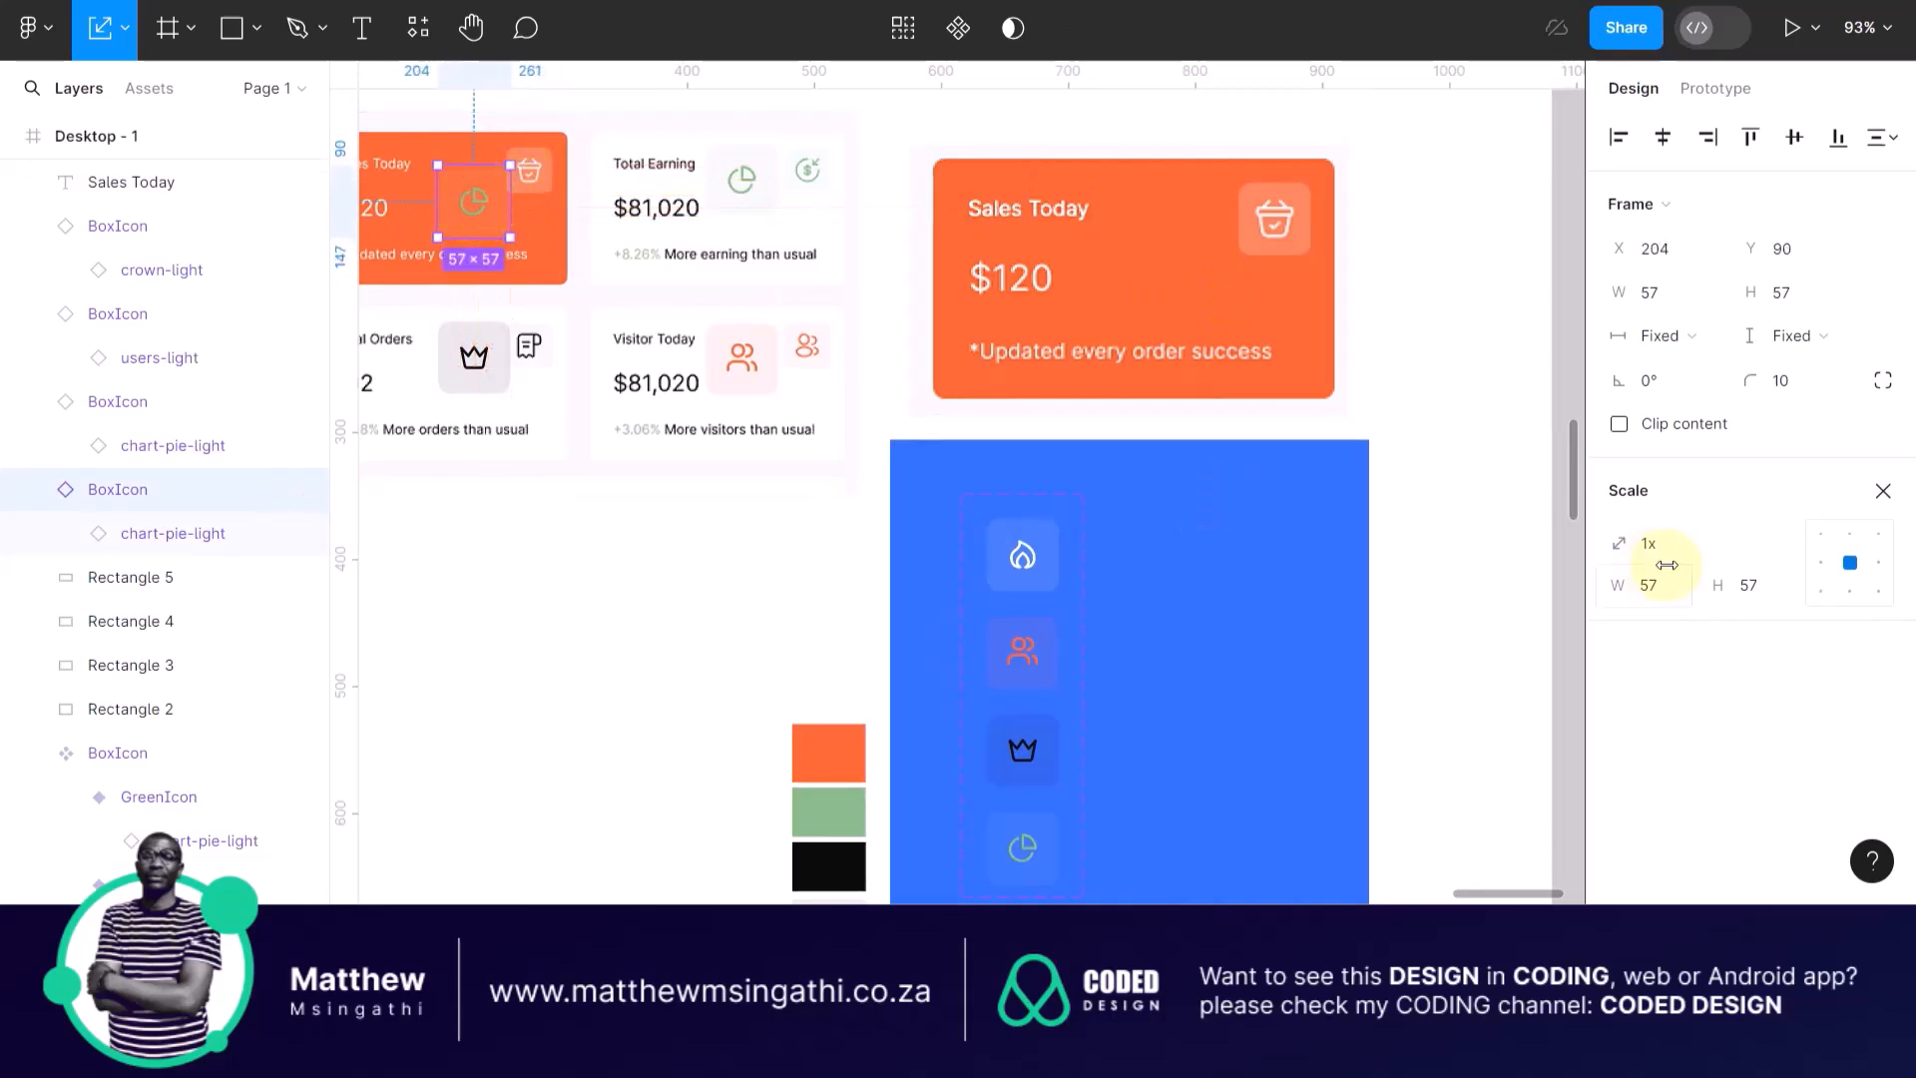
key(v)
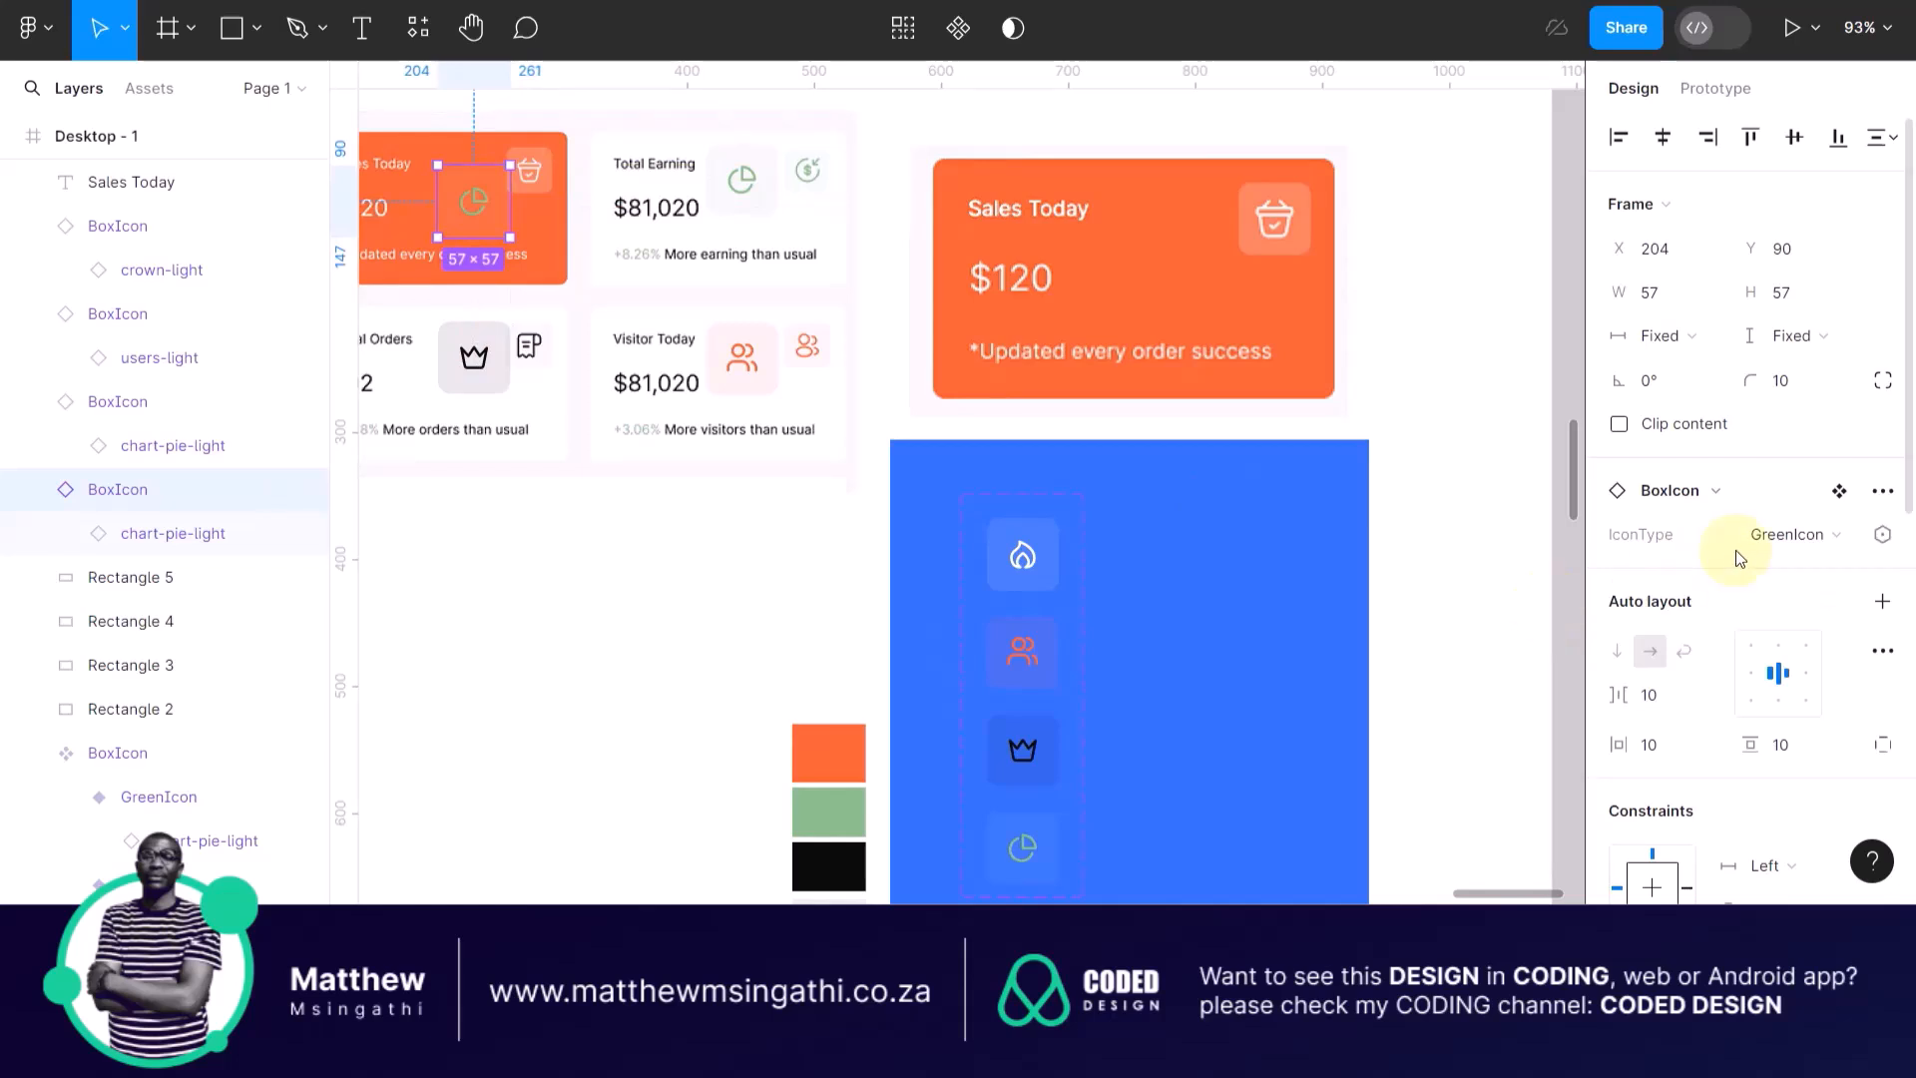
click(1827, 539)
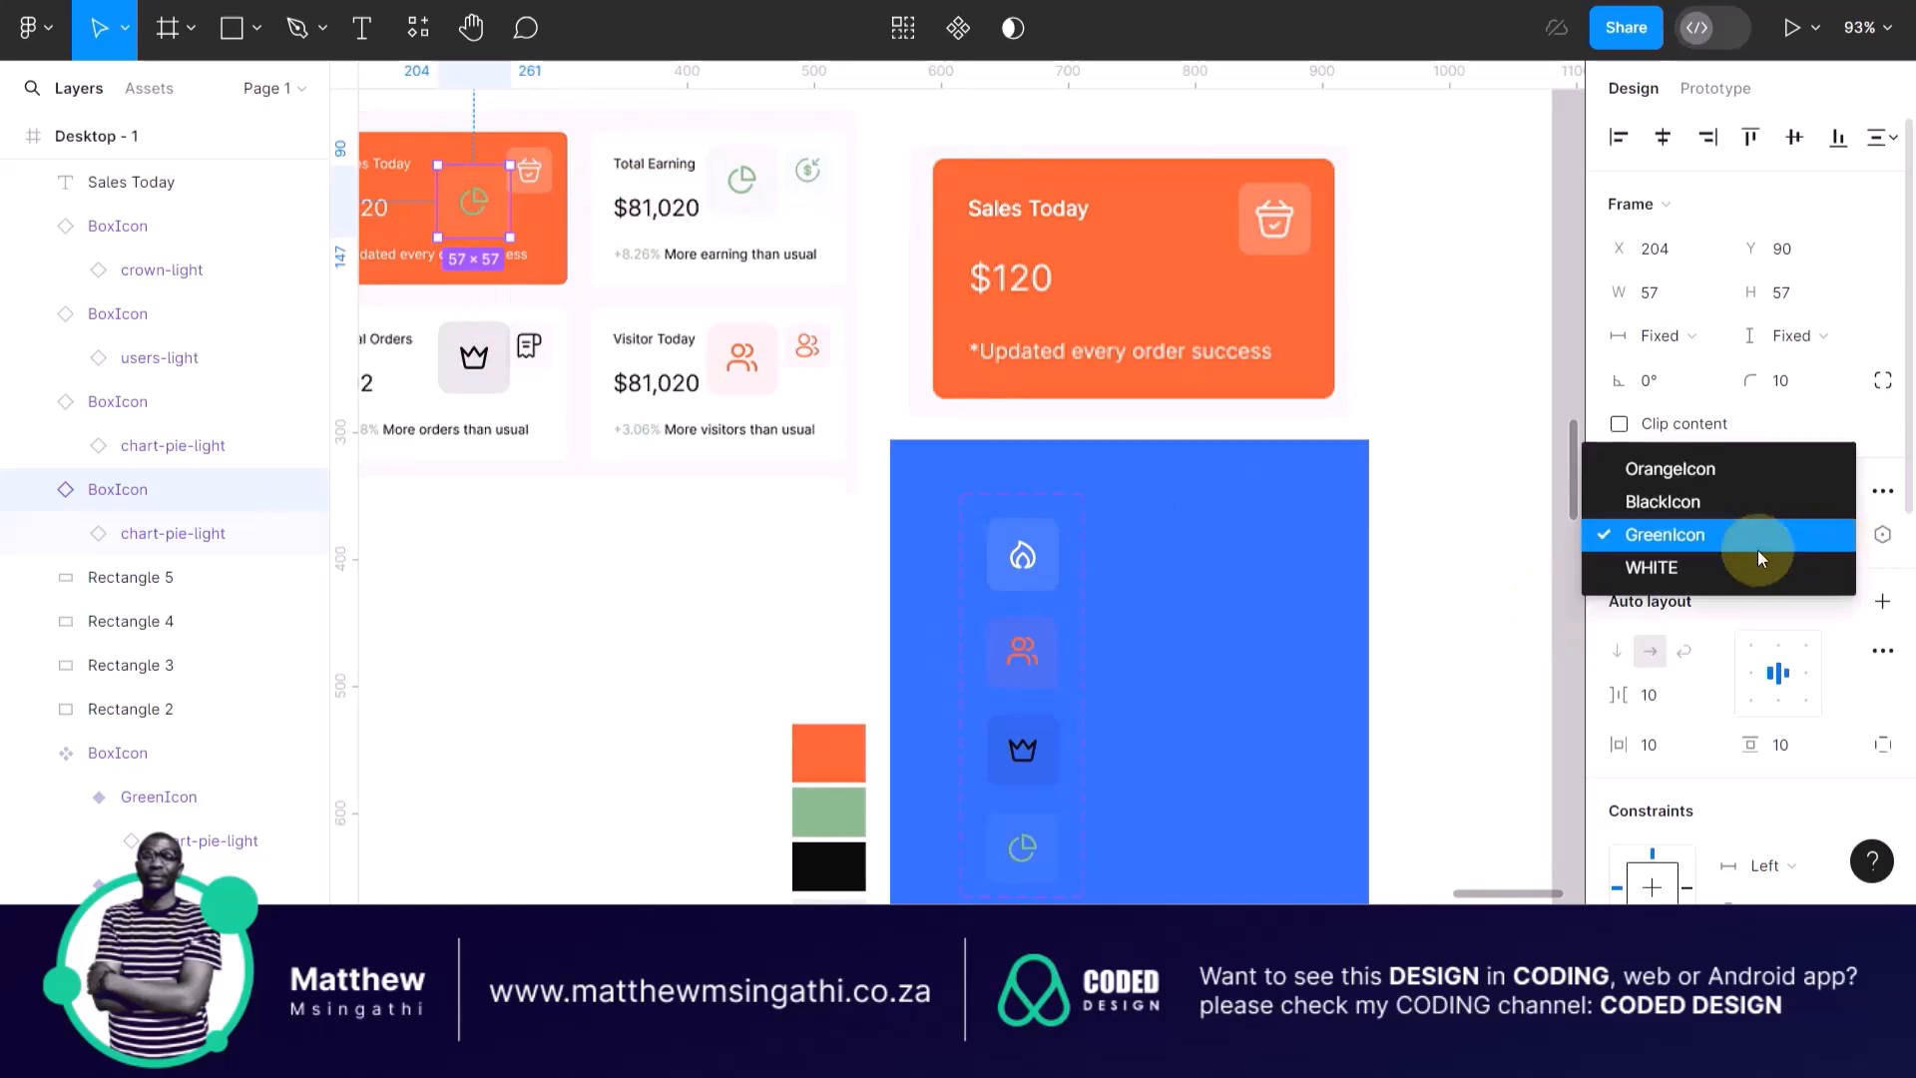
click(1704, 563)
drag(479, 201, 1160, 227)
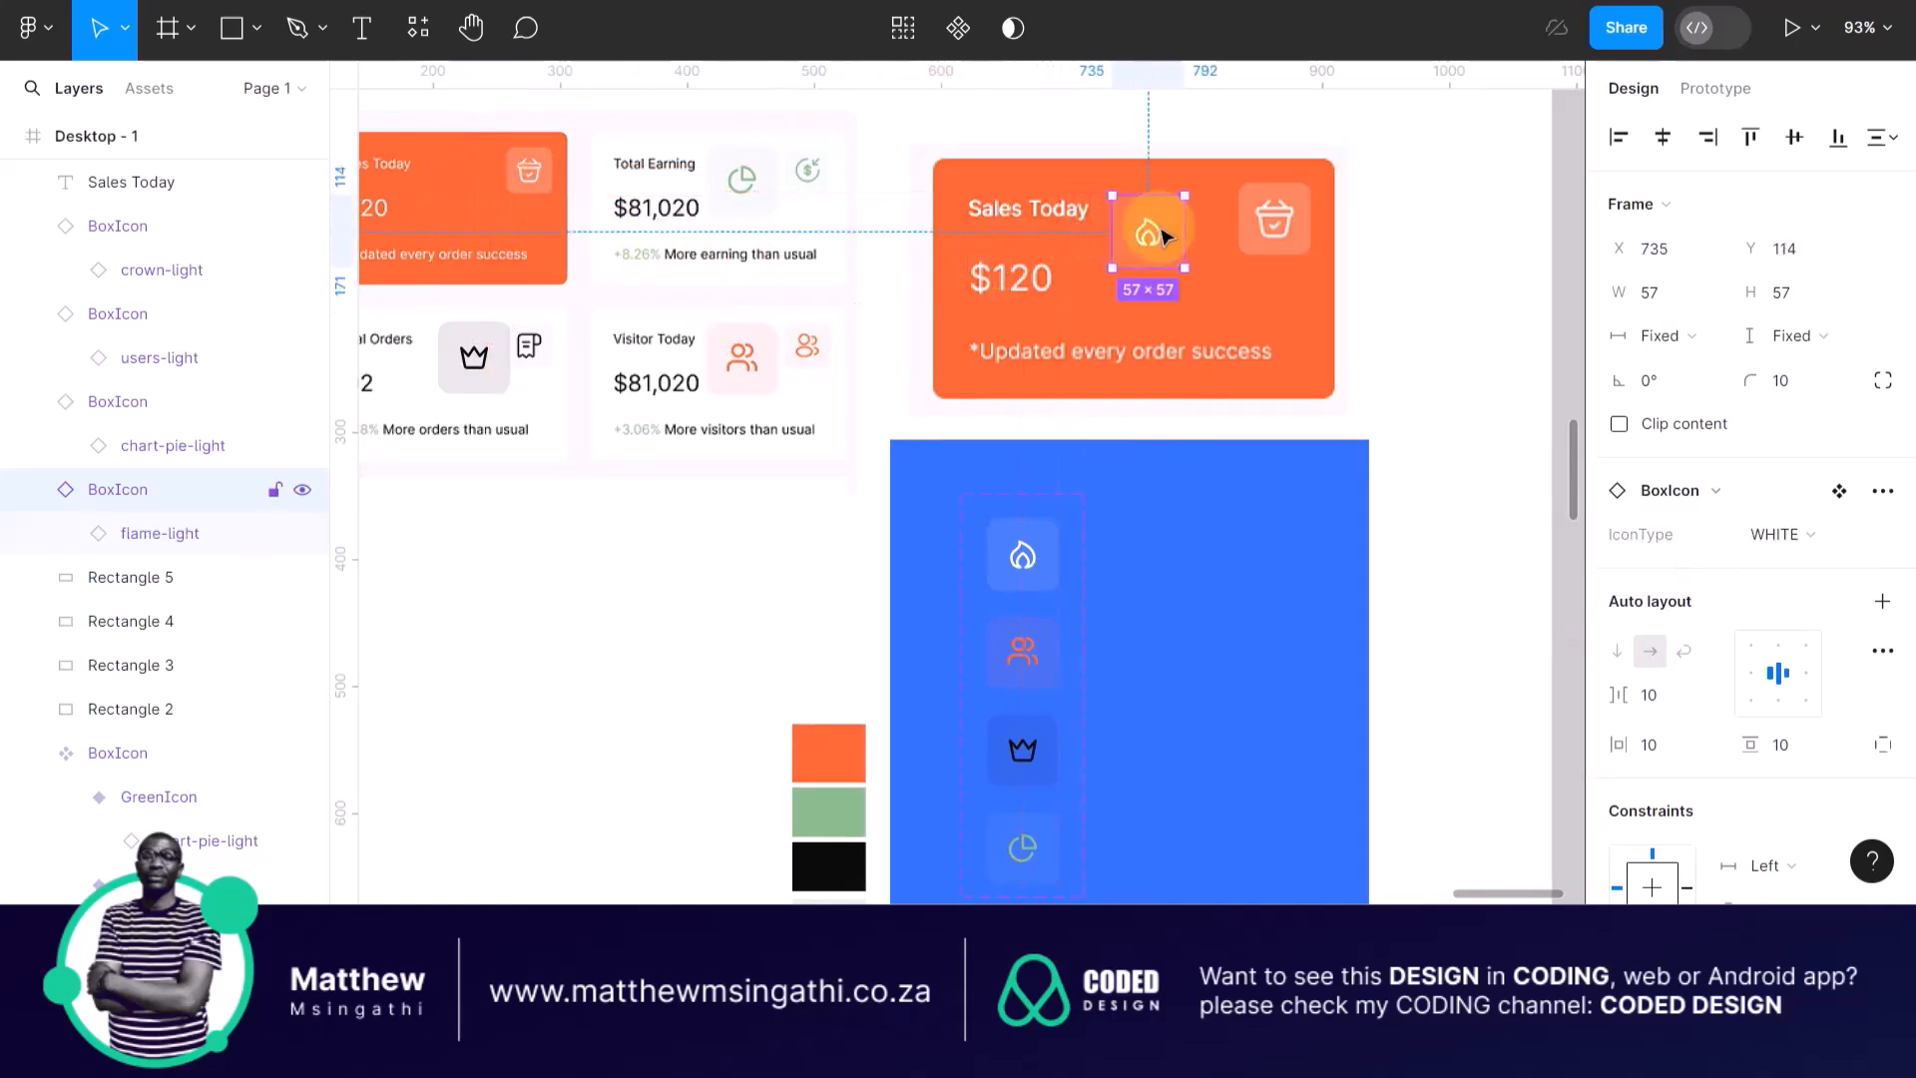